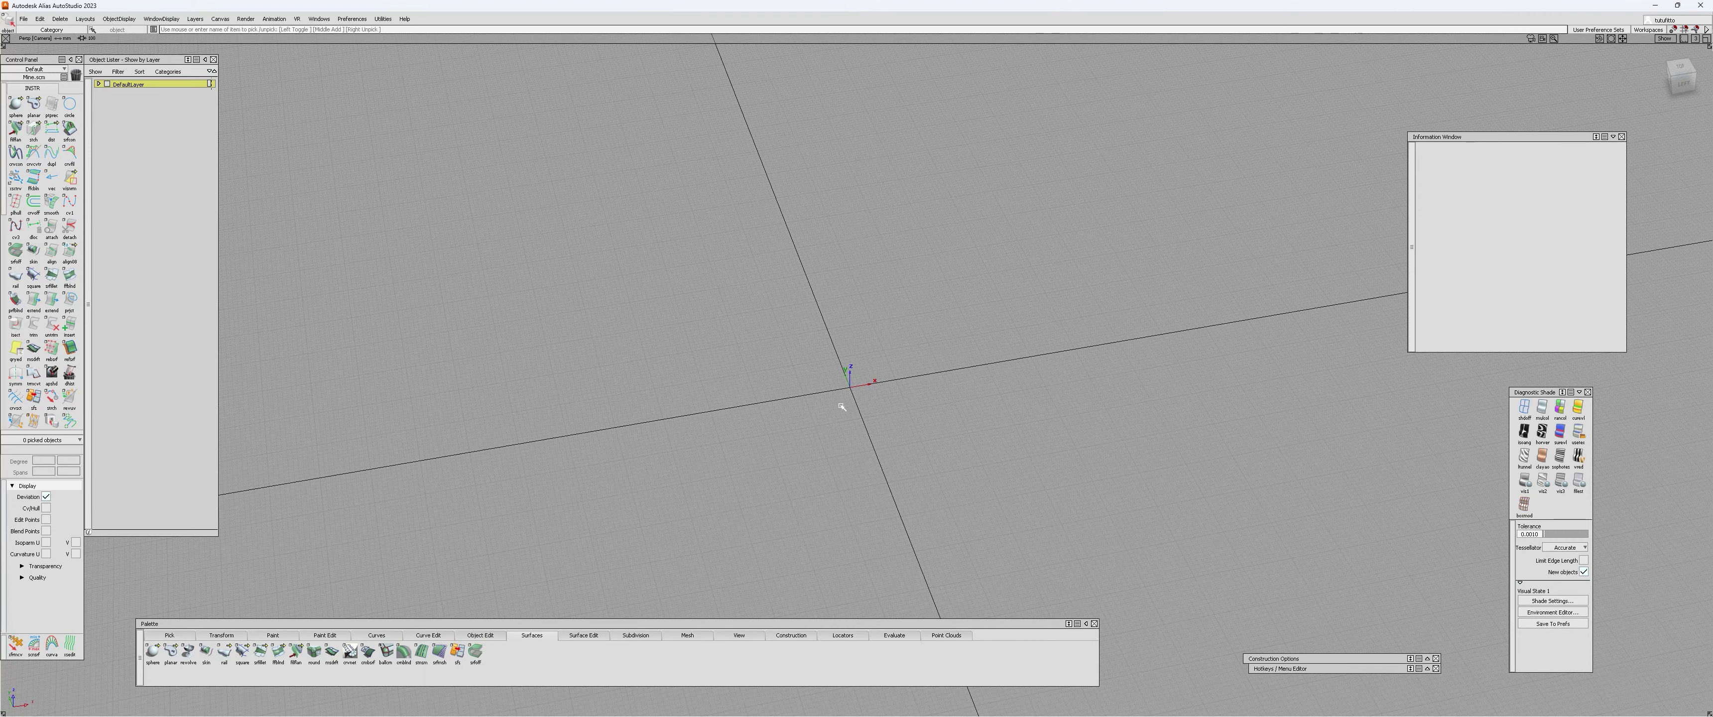
- Open the Construction Options window and adjust its width
alt+shift+middle_drag(941, 417, 971, 381)
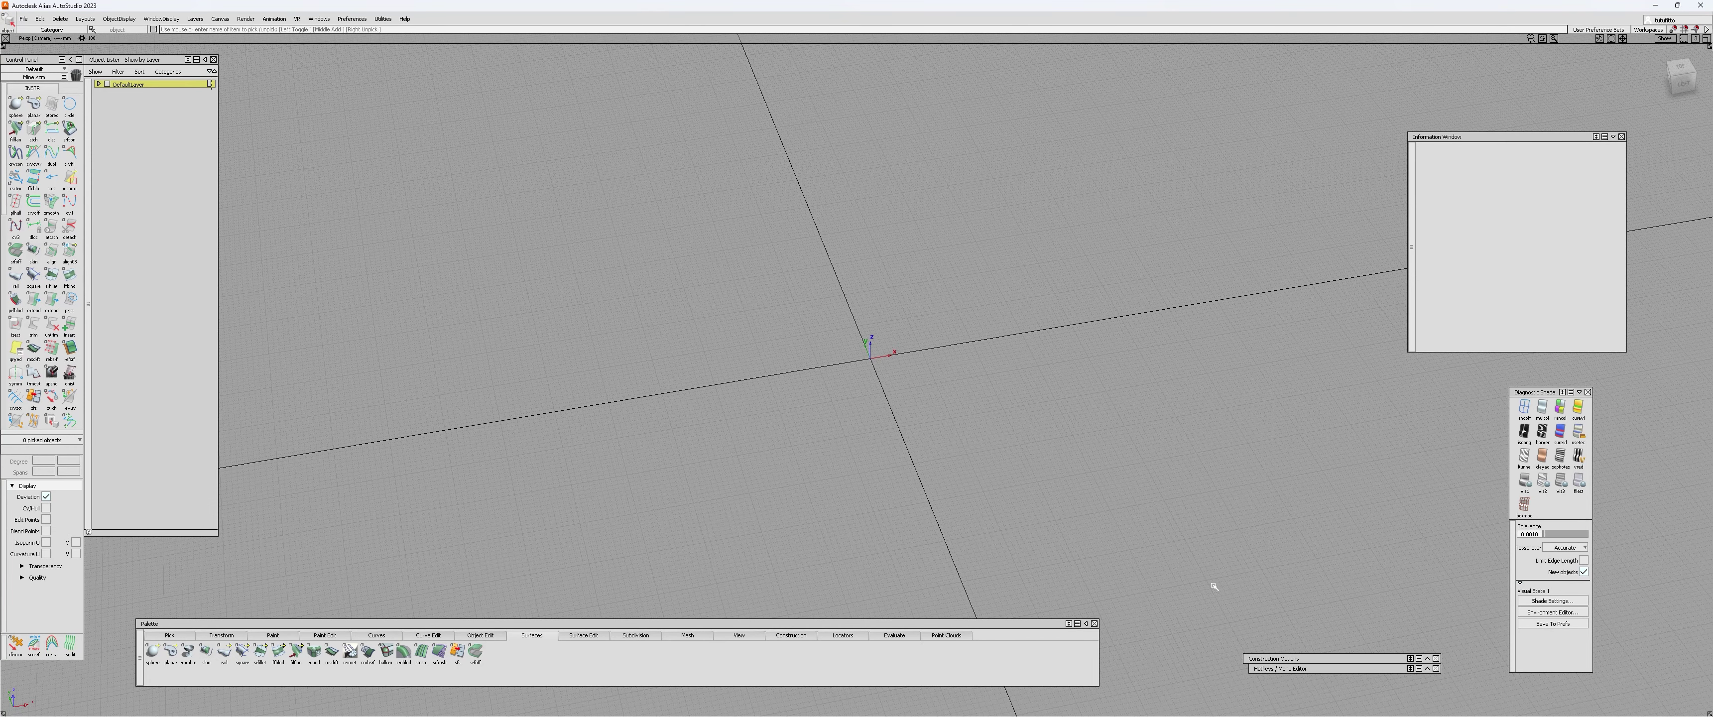
click(1325, 660)
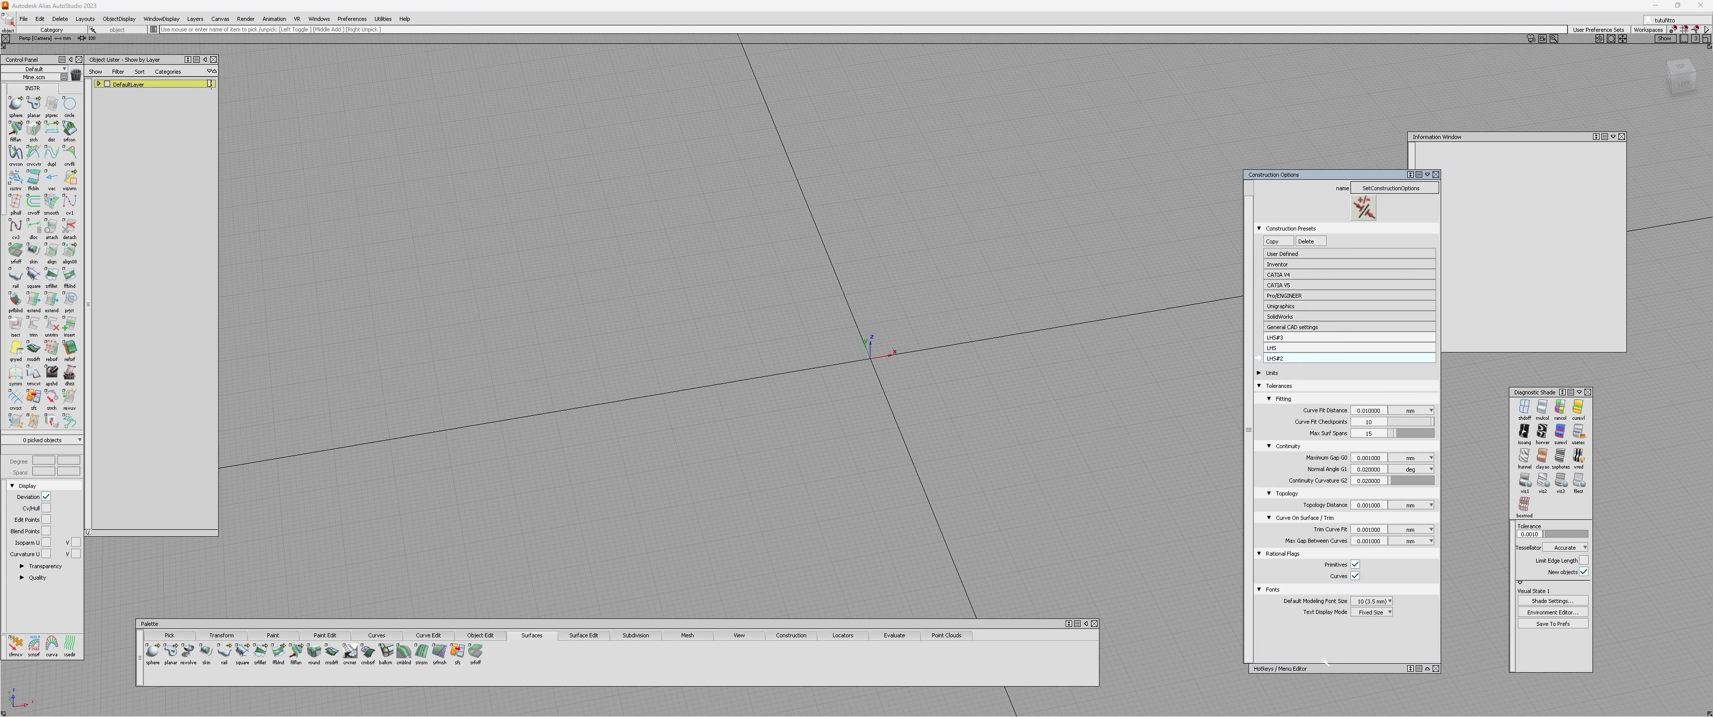
drag(1242, 296, 1249, 426)
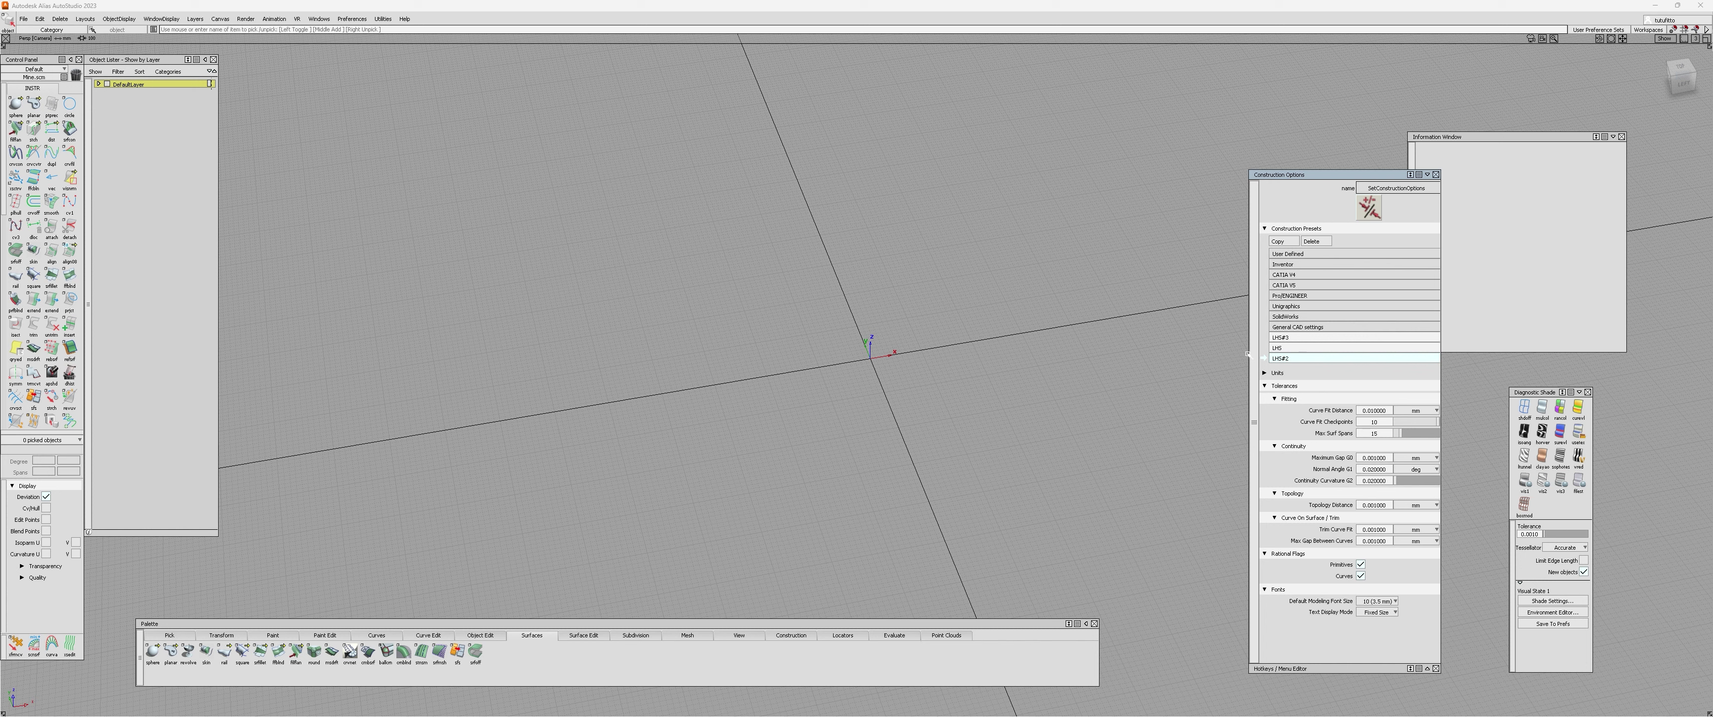
drag(1247, 356, 1241, 356)
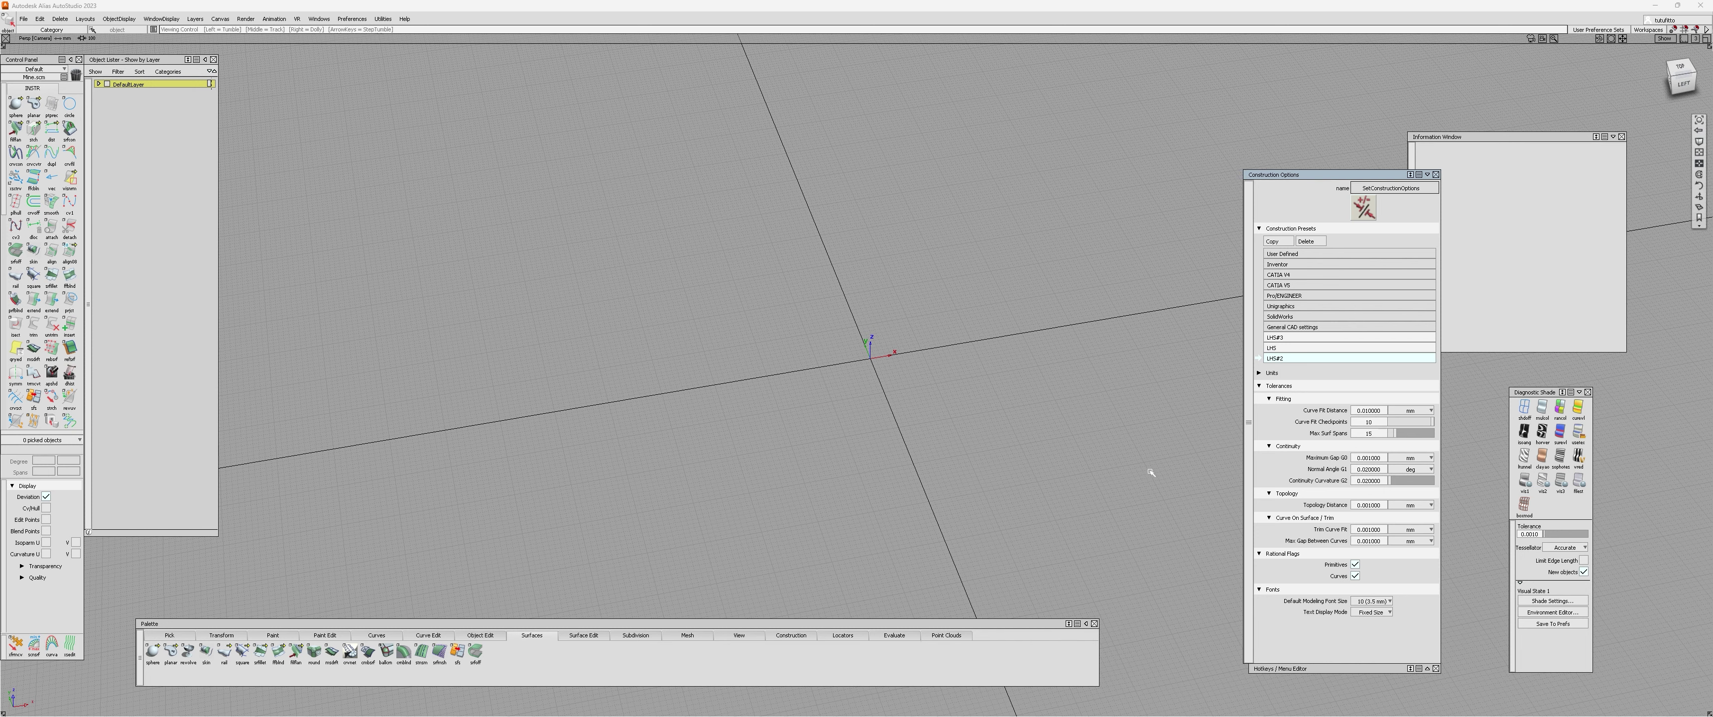
- Place a circle centred on the grid origin in the top view
alt+shift+drag(851, 466, 762, 503)
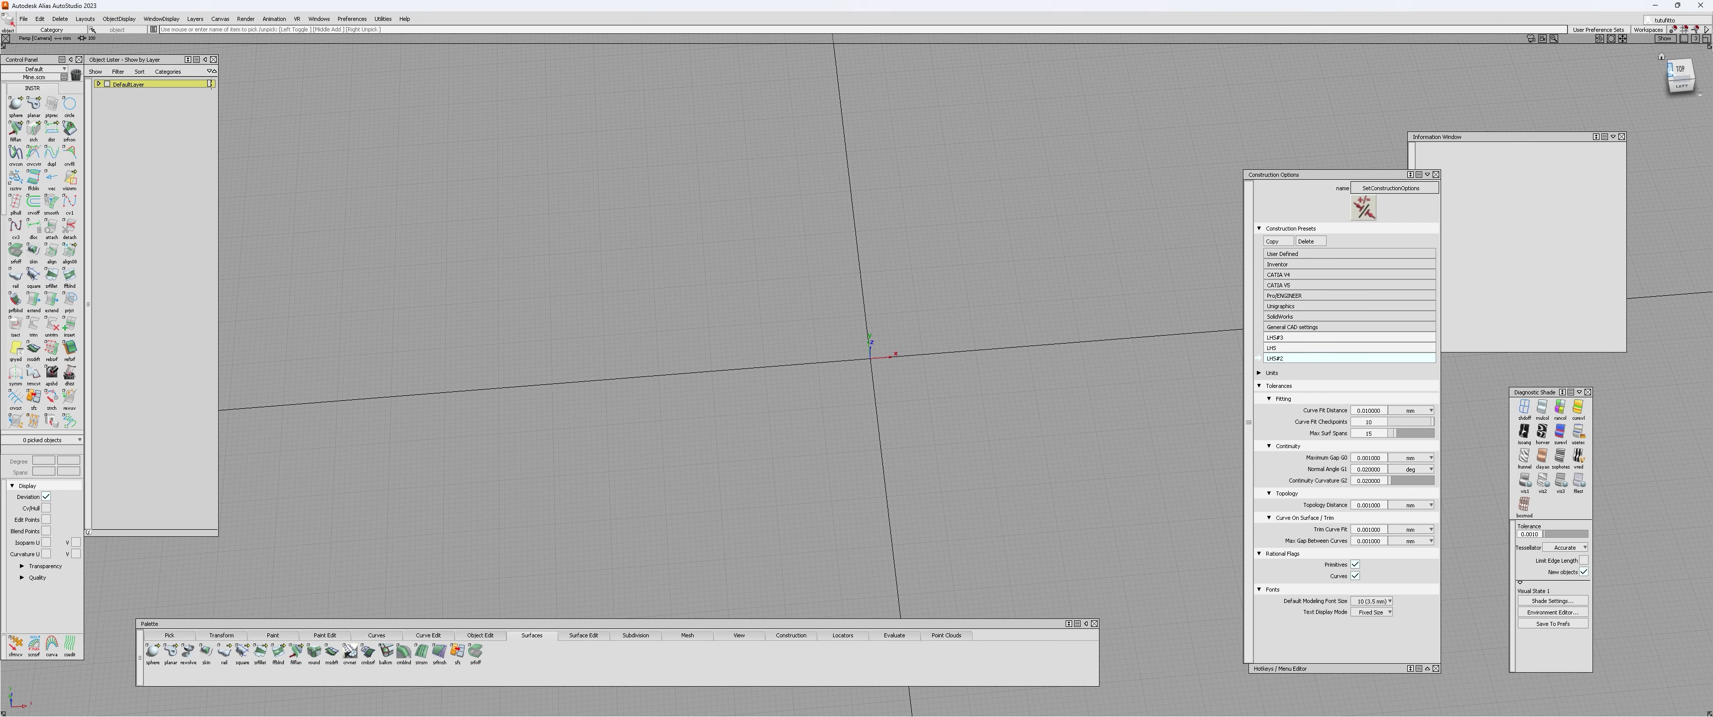
click(1680, 70)
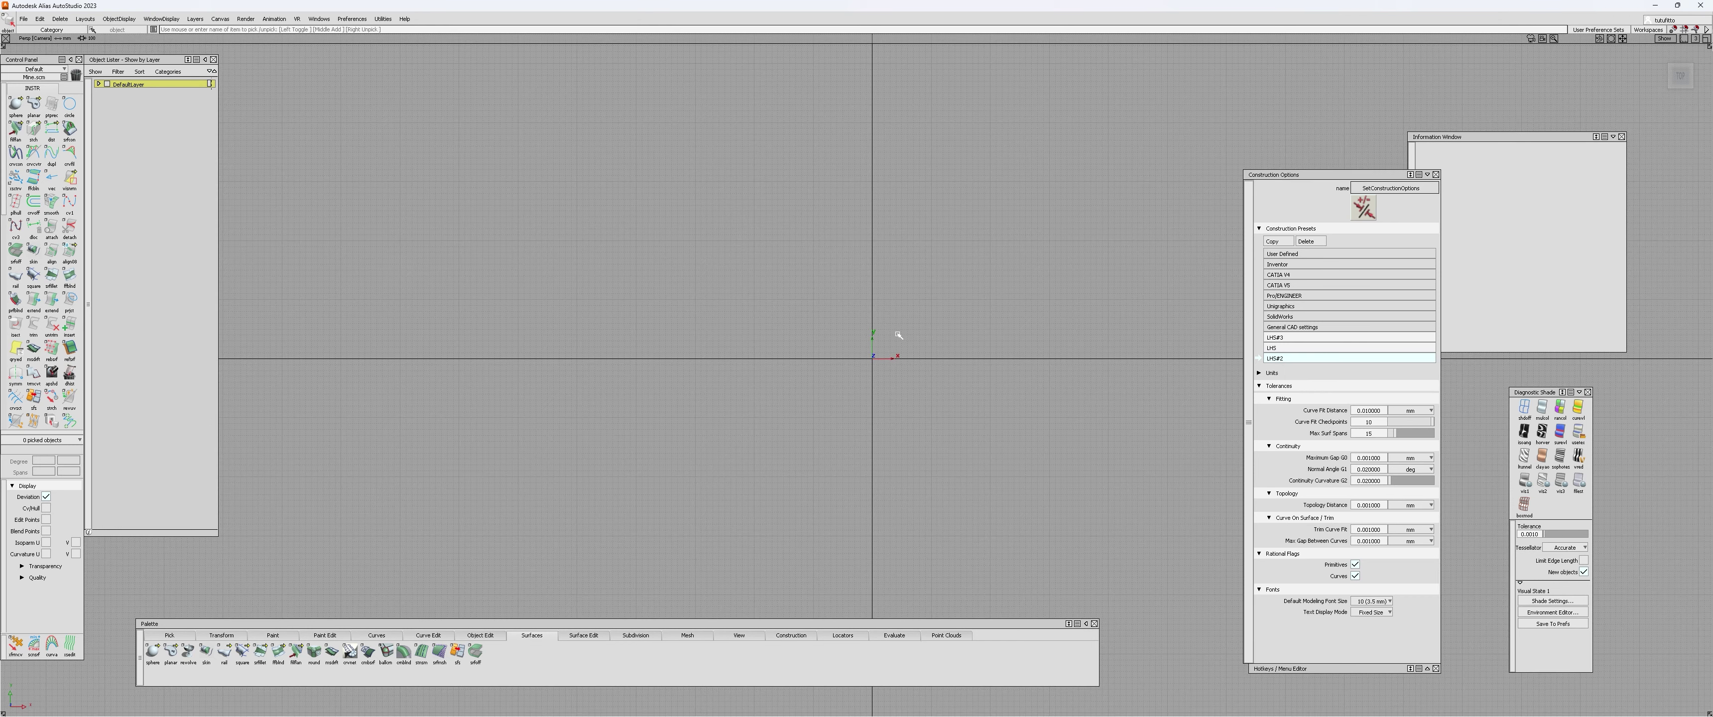
ctrl+shift+right_drag(897, 337, 908, 309)
mouse_move(952, 161)
alt+shift+right_down()
mouse_move(901, 280)
mouse_move(955, 260)
mouse_move(836, 377)
mouse_move(839, 351)
alt+shift+right_up()
key(c)
alt+click(777, 368)
- Pick the circle's quarter segments individually to examine its curve construction, and clear the selection
mouse_move(696, 318)
ctrl+shift+mouse_down()
mouse_move(688, 333)
mouse_move(674, 296)
mouse_move(721, 326)
ctrl+shift+mouse_up()
drag(811, 326, 864, 293)
drag(819, 382, 855, 423)
click(720, 426)
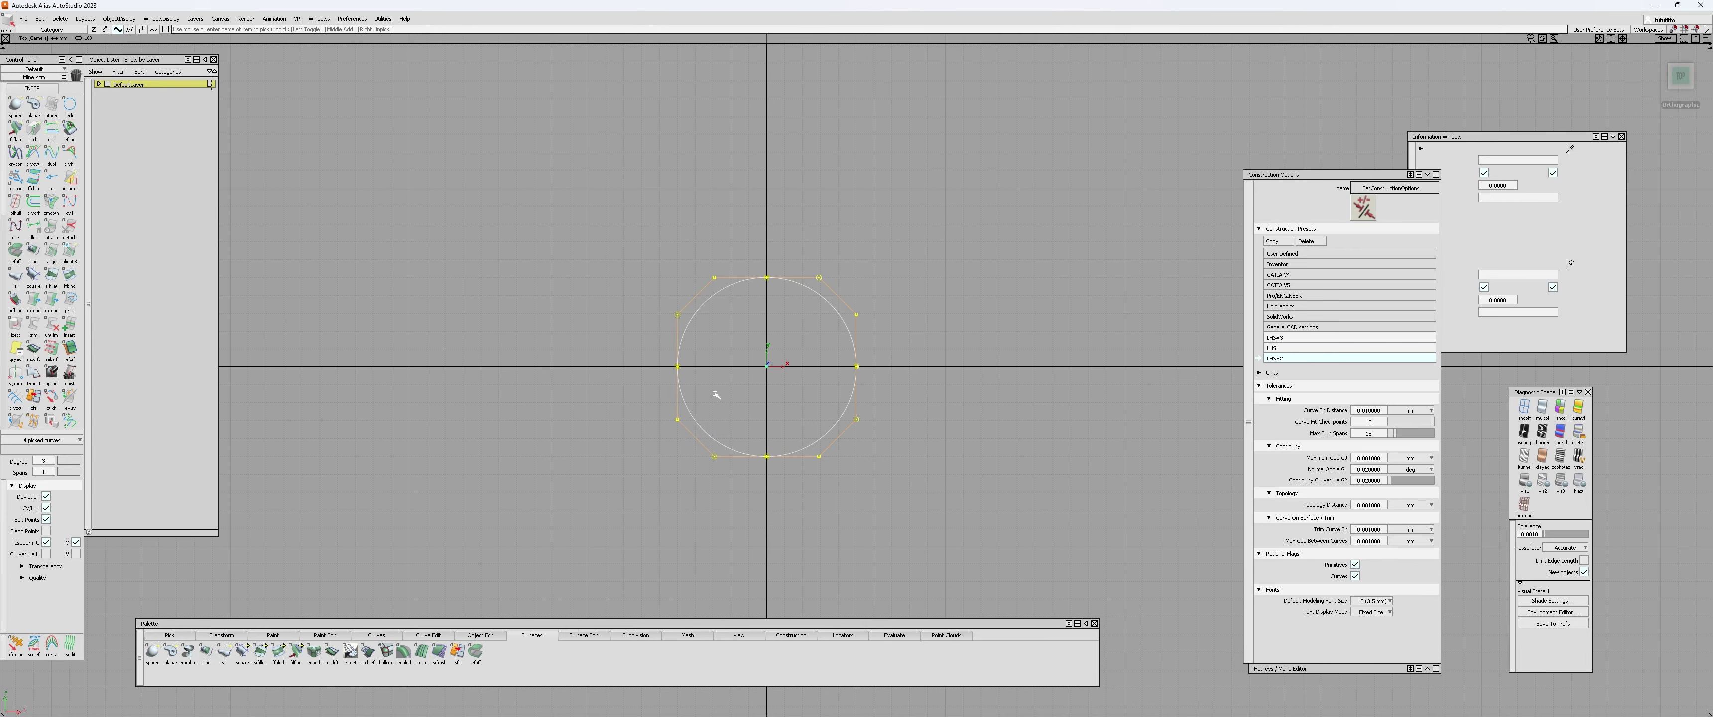
click(664, 365)
click(698, 306)
click(828, 306)
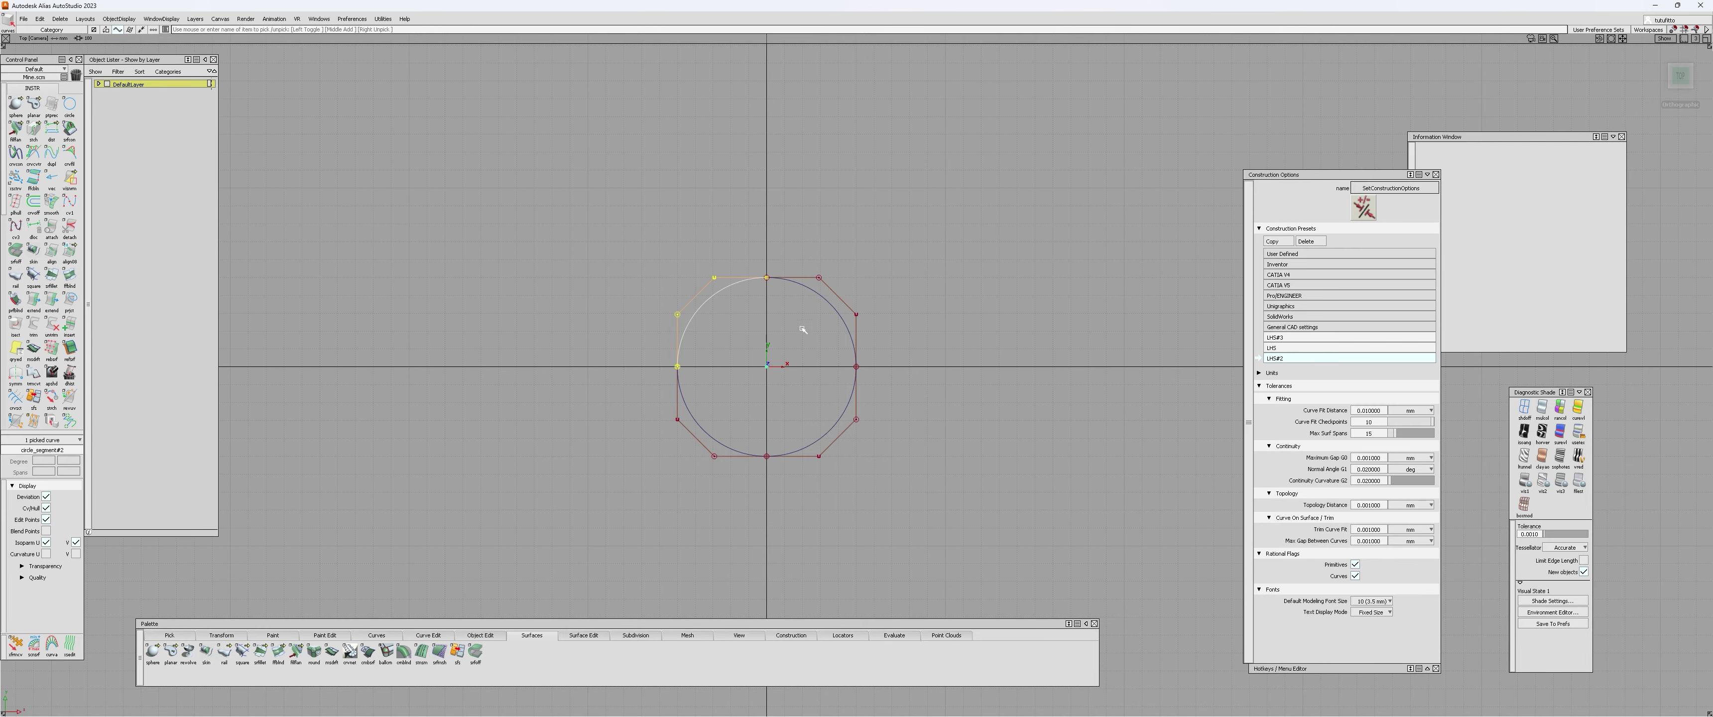
click(831, 429)
click(712, 419)
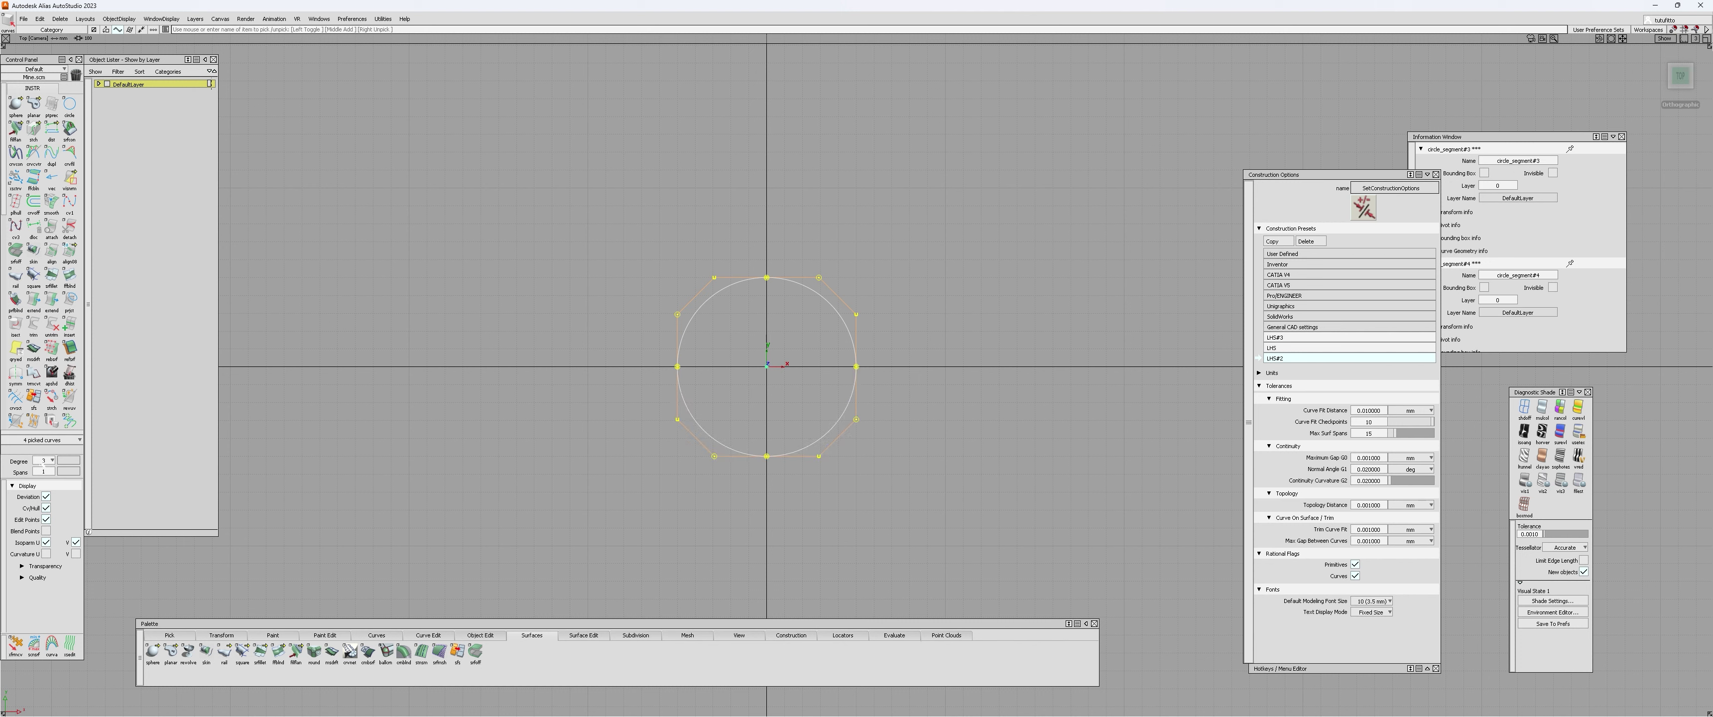
key(Escape)
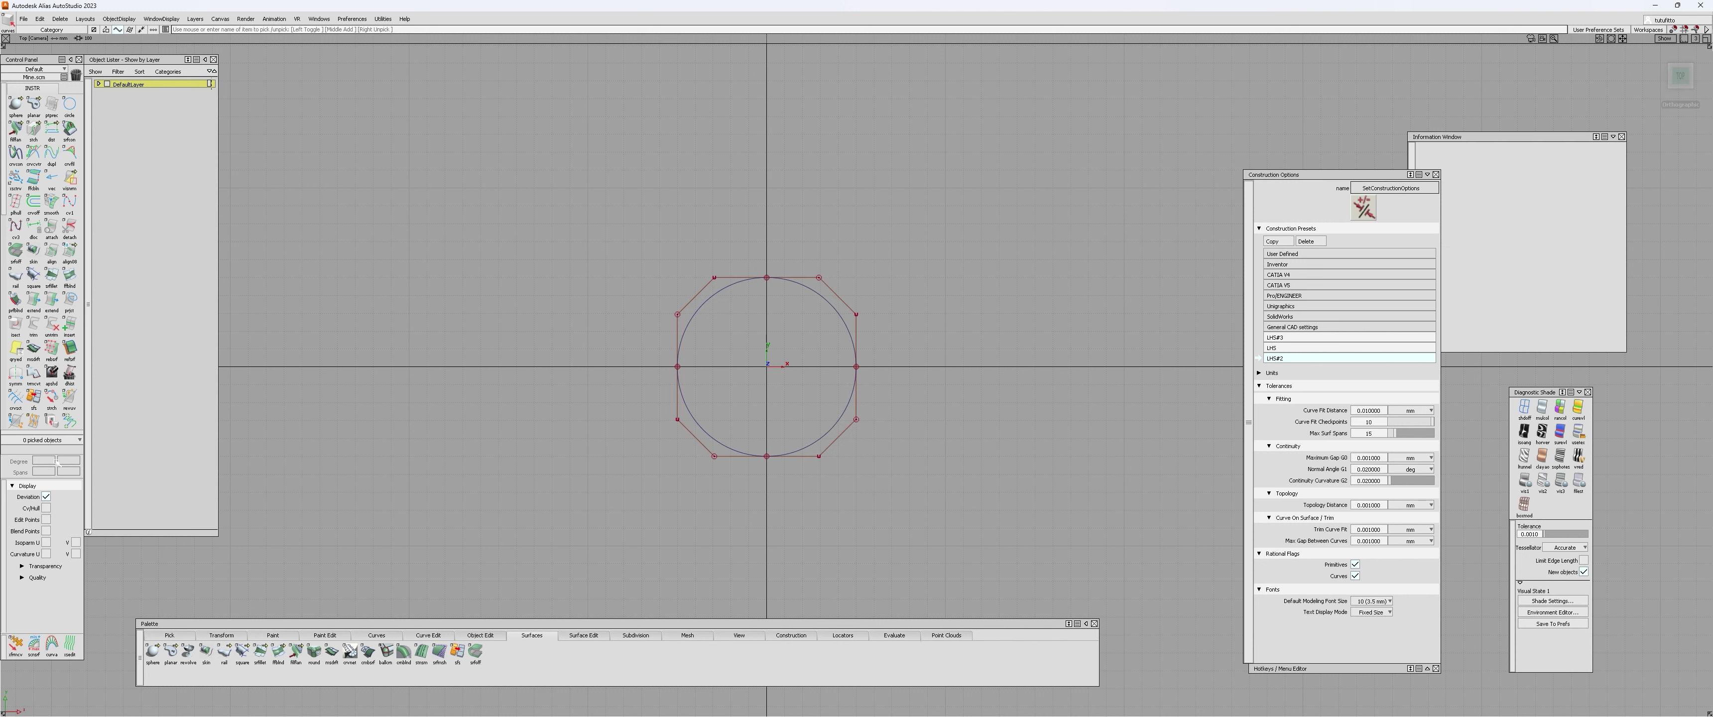
- Measure the radius of curvature along the circle's upper segments and remove the measurement
click(53, 131)
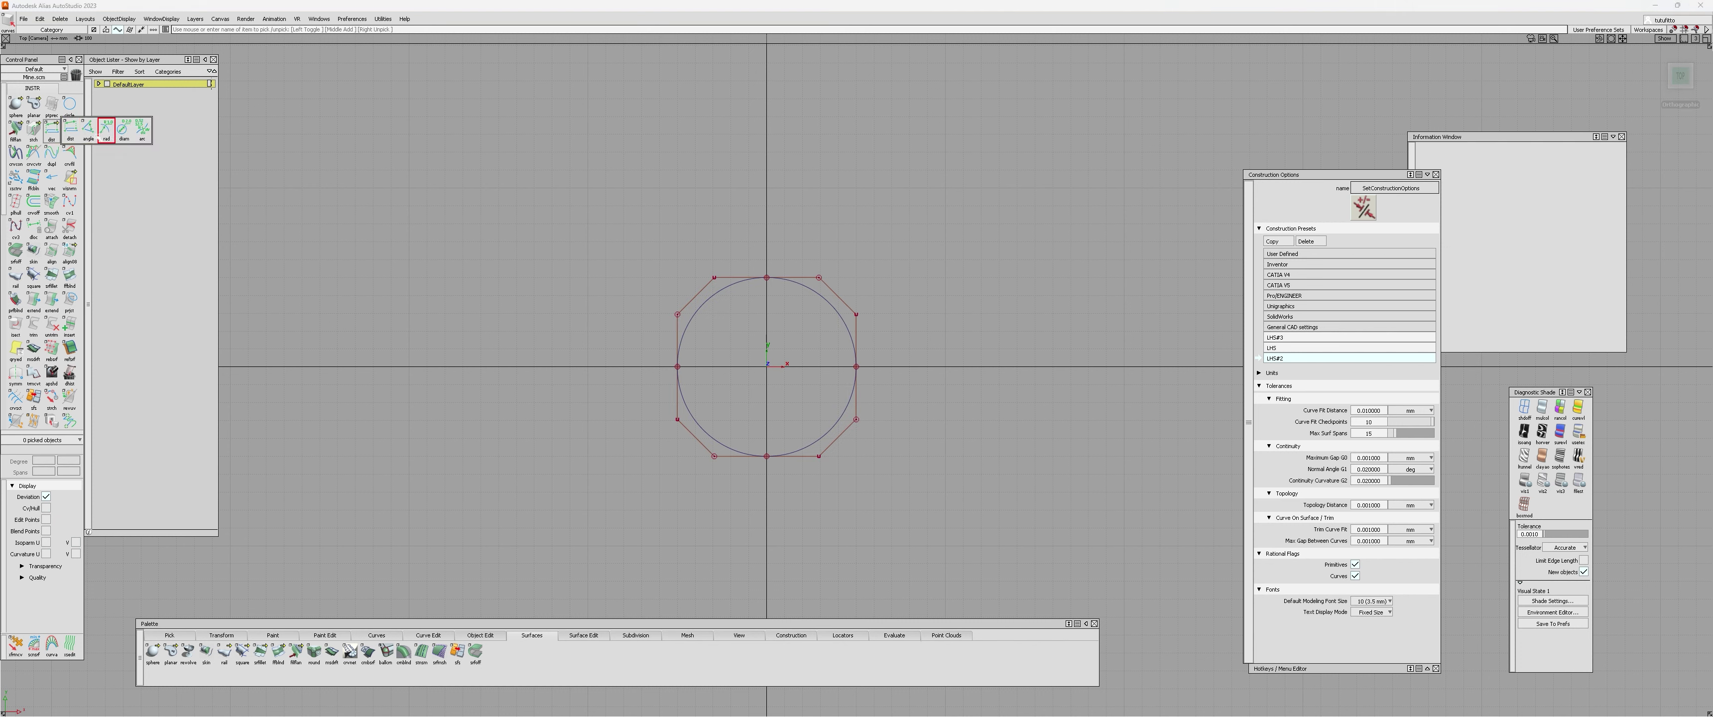
click(107, 130)
click(694, 307)
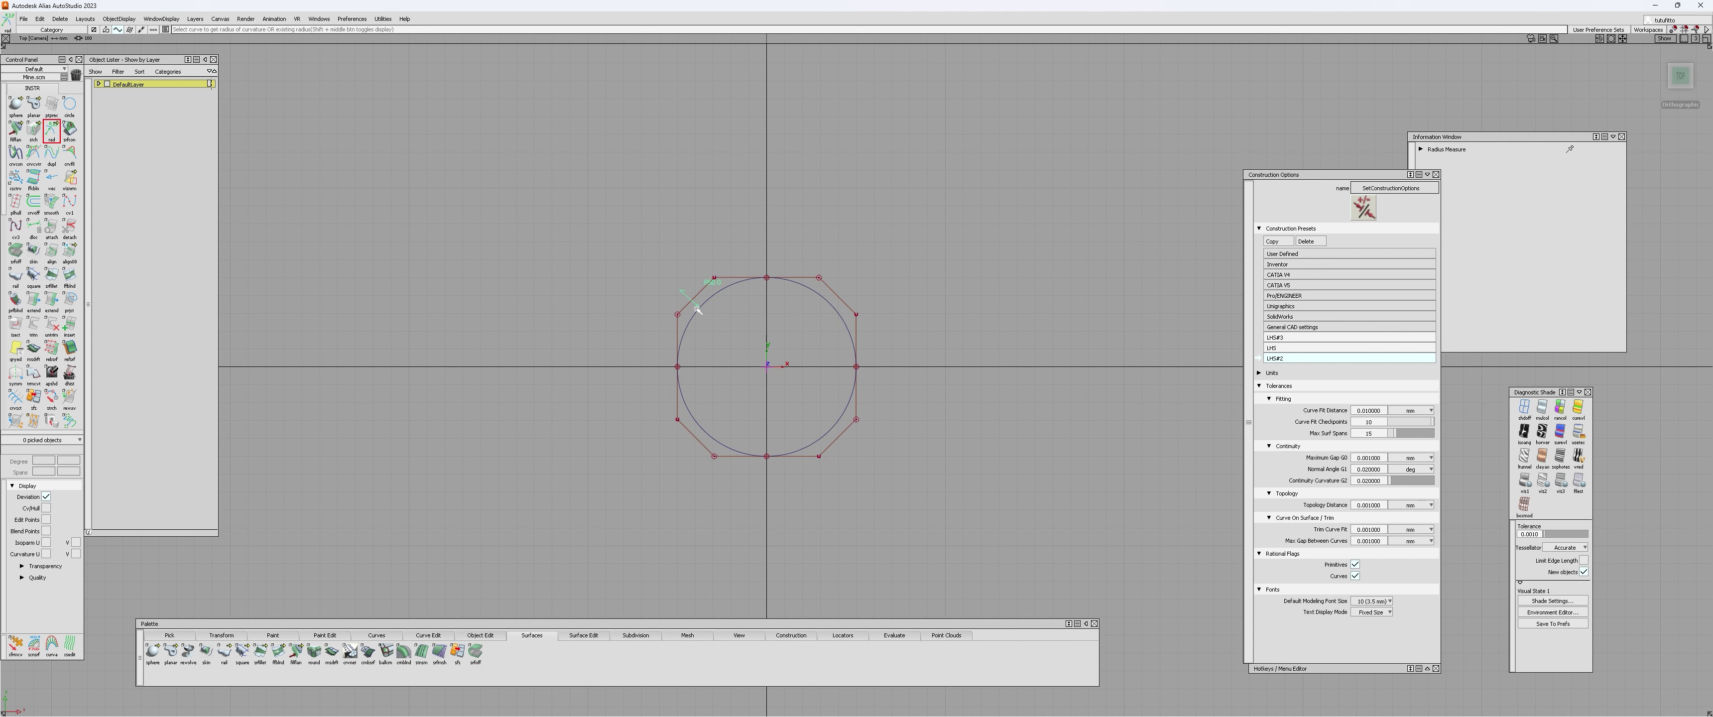
drag(813, 289, 837, 310)
key(Delete)
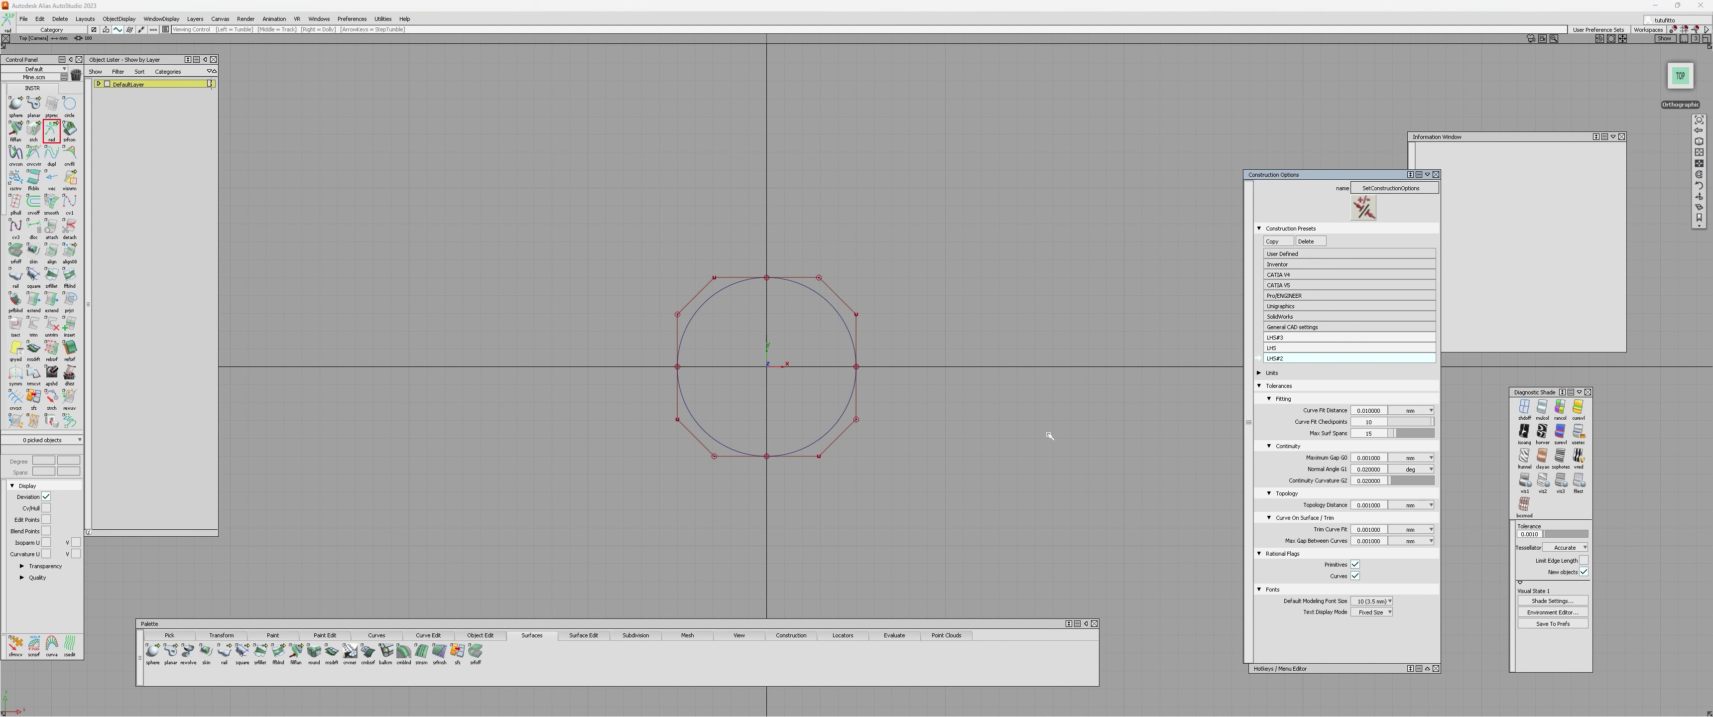
- Place a second circle on the X axis beside the first and measure its radius of curvature
alt+shift+middle_drag(1052, 434, 914, 430)
ctrl+shift+drag(913, 427, 795, 417)
alt+click(926, 363)
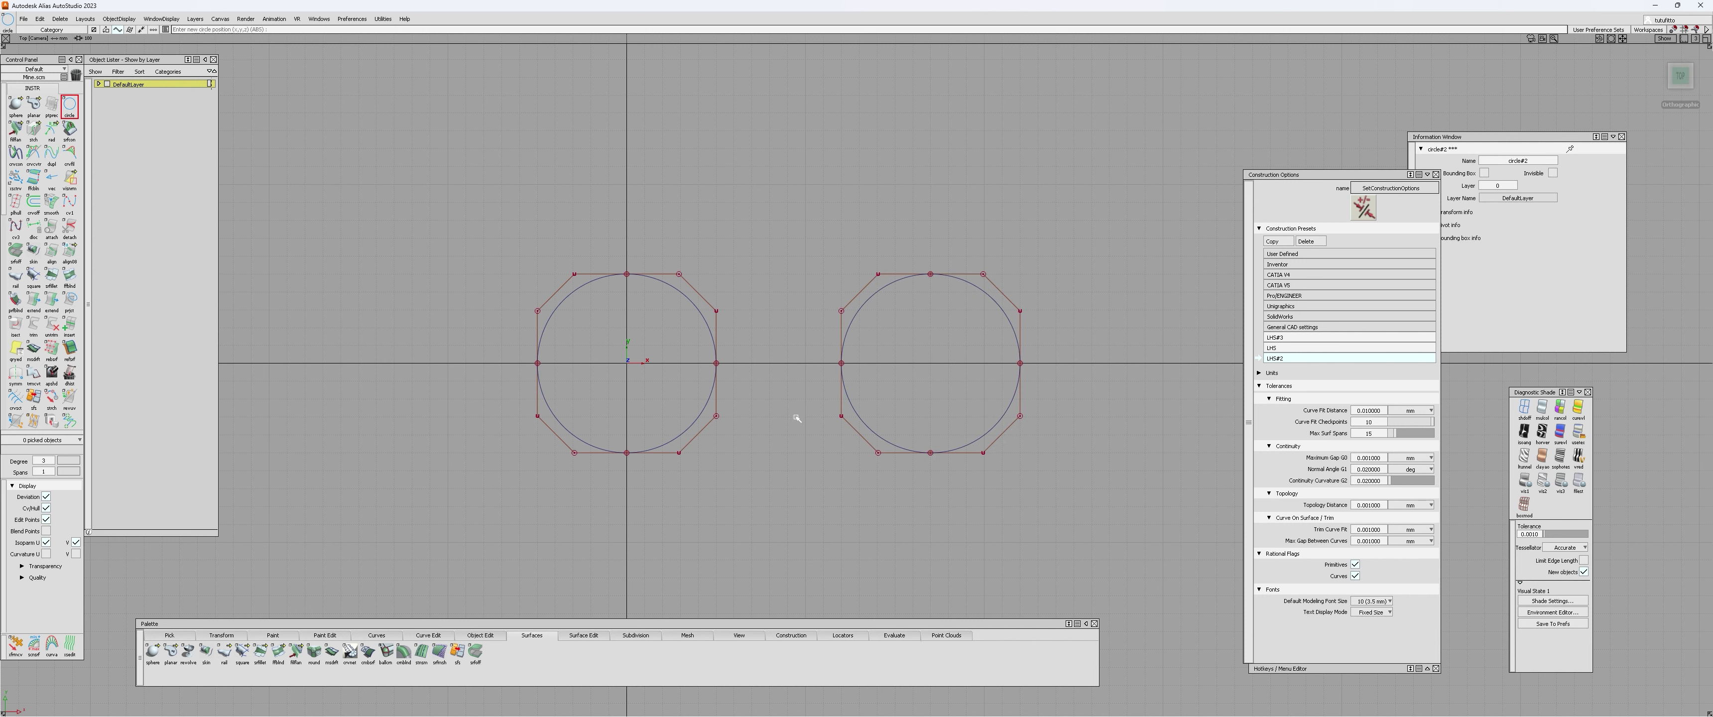
click(52, 129)
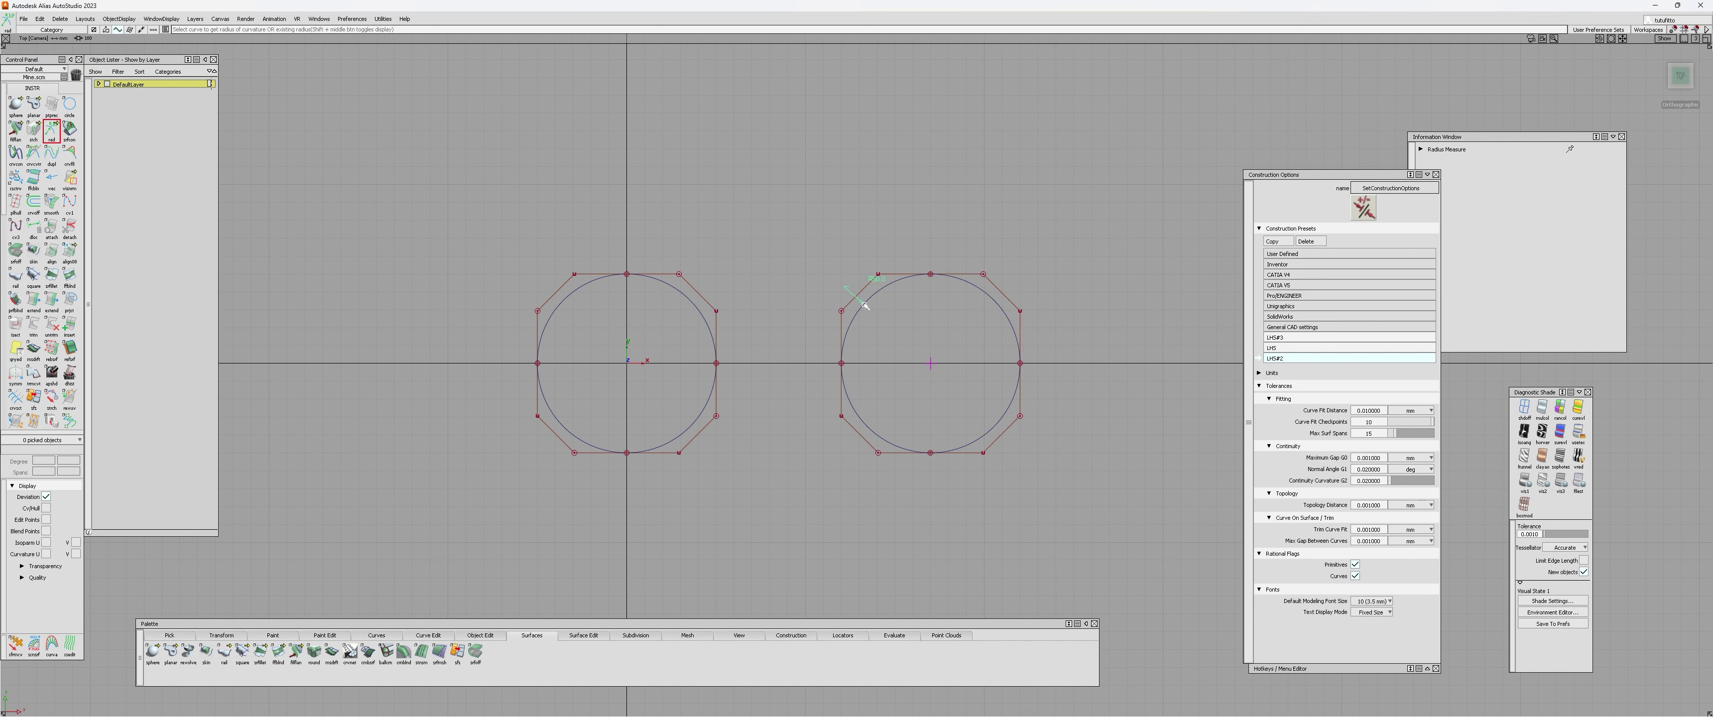
click(899, 282)
drag(872, 295, 870, 293)
- Turn off the rational flag for curves and replace the second circle with a non-rational one on the X axis
click(1355, 576)
ctrl+shift+drag(1090, 378, 851, 357)
key(Delete)
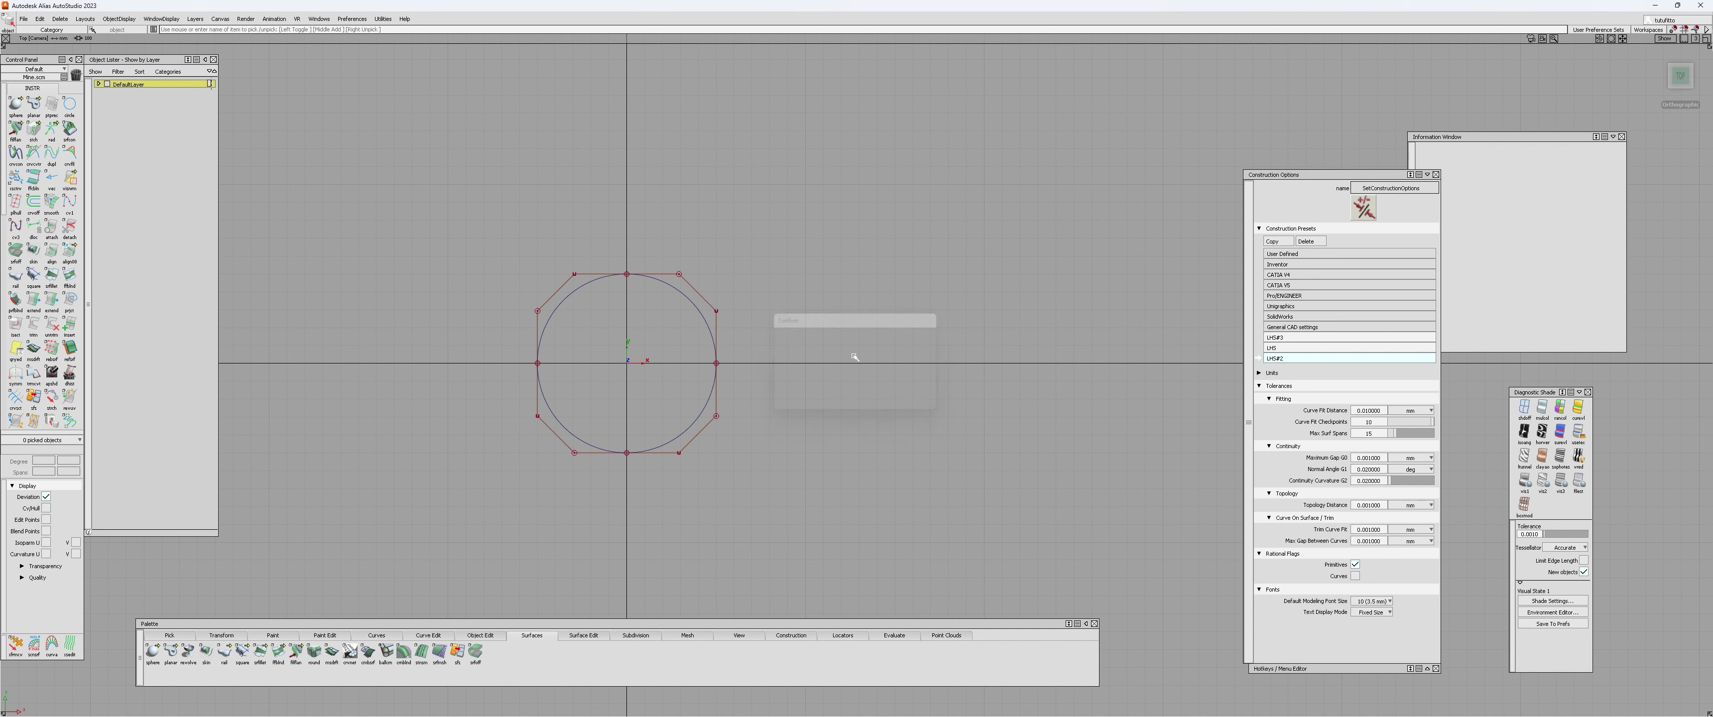
click(69, 105)
click(929, 363)
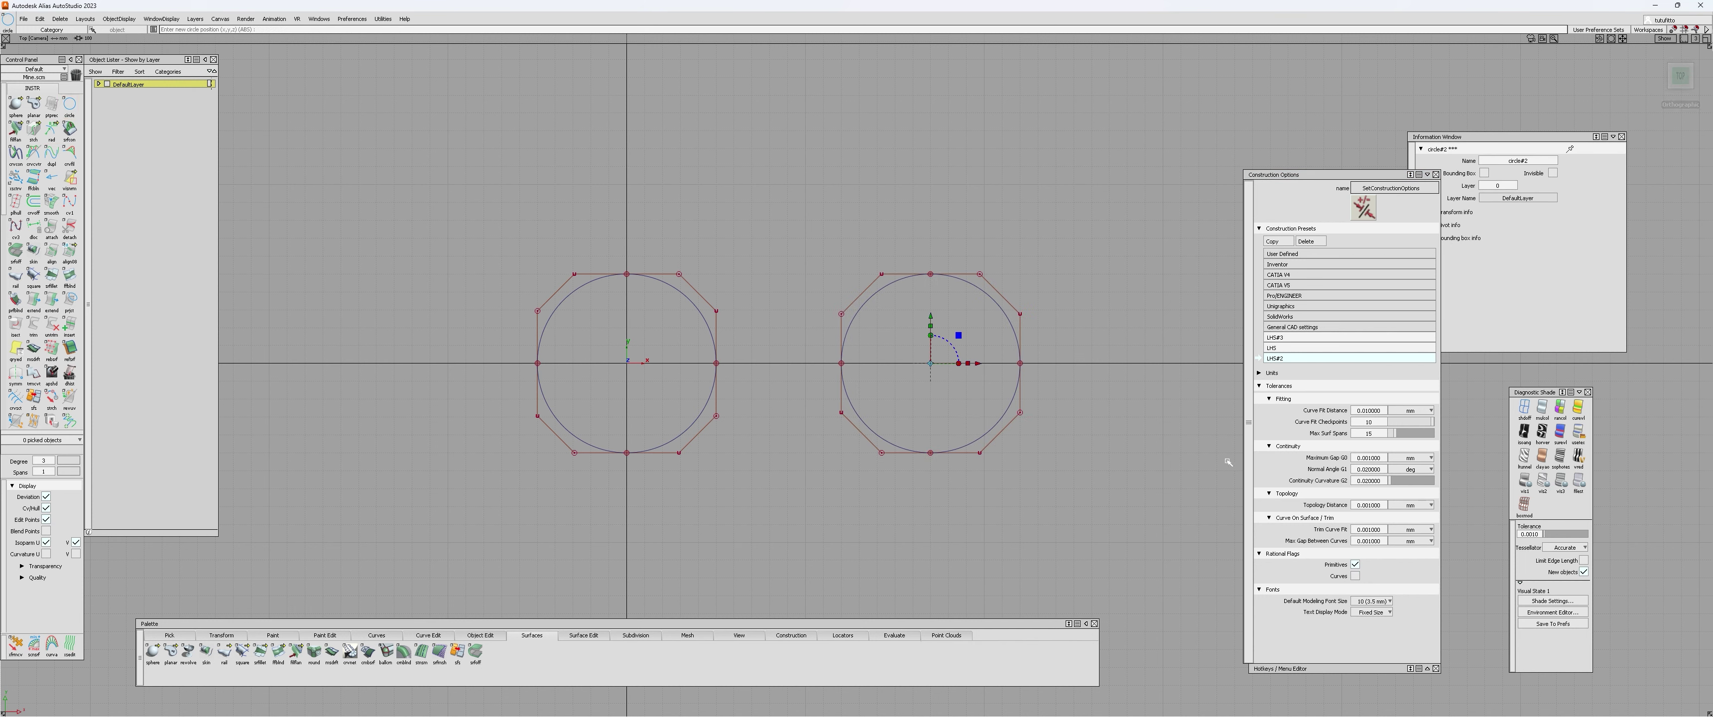
- Measure the radius of curvature at several points around the non-rational circle
click(53, 133)
click(842, 332)
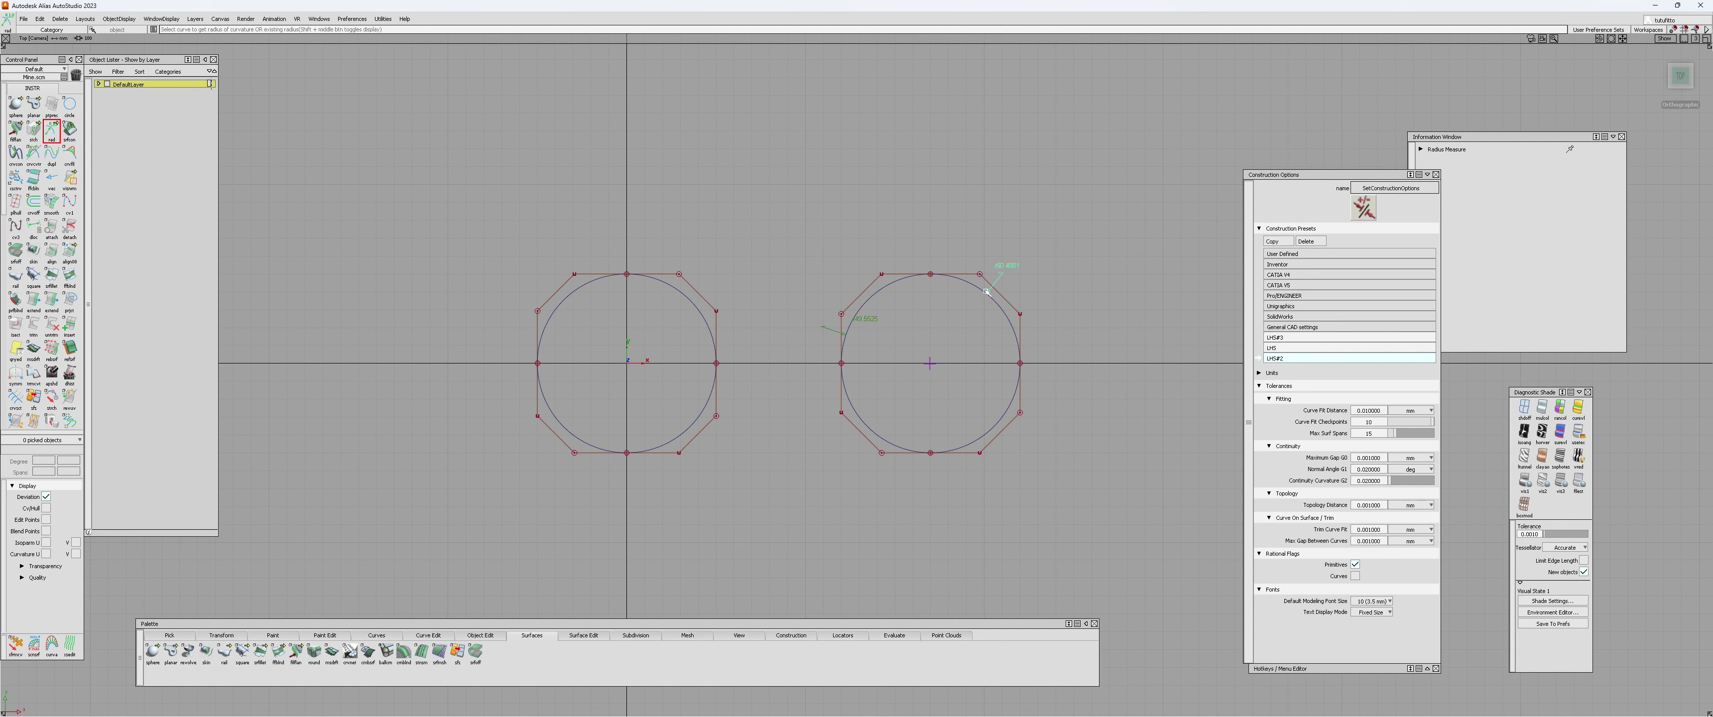
click(1023, 340)
mouse_move(1012, 313)
mouse_down()
mouse_move(999, 275)
mouse_move(1001, 315)
mouse_move(958, 269)
mouse_move(1017, 337)
mouse_up()
drag(975, 459, 989, 434)
click(879, 442)
click(875, 439)
drag(875, 439, 860, 426)
click(863, 290)
click(982, 285)
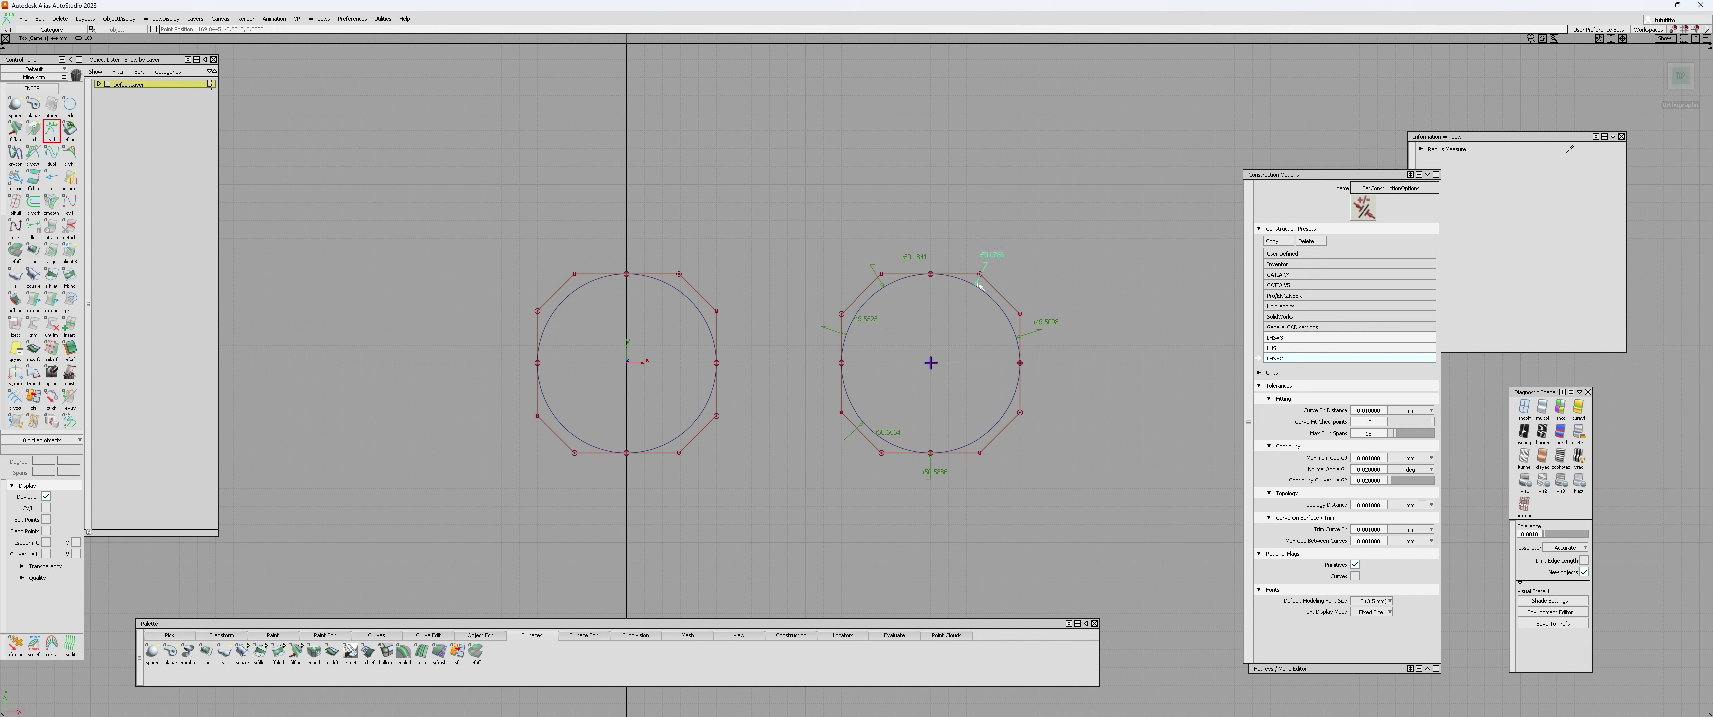
click(986, 440)
drag(986, 440, 1005, 418)
- Turn the rational flag for curves back on and delete the radius measurements
click(1355, 576)
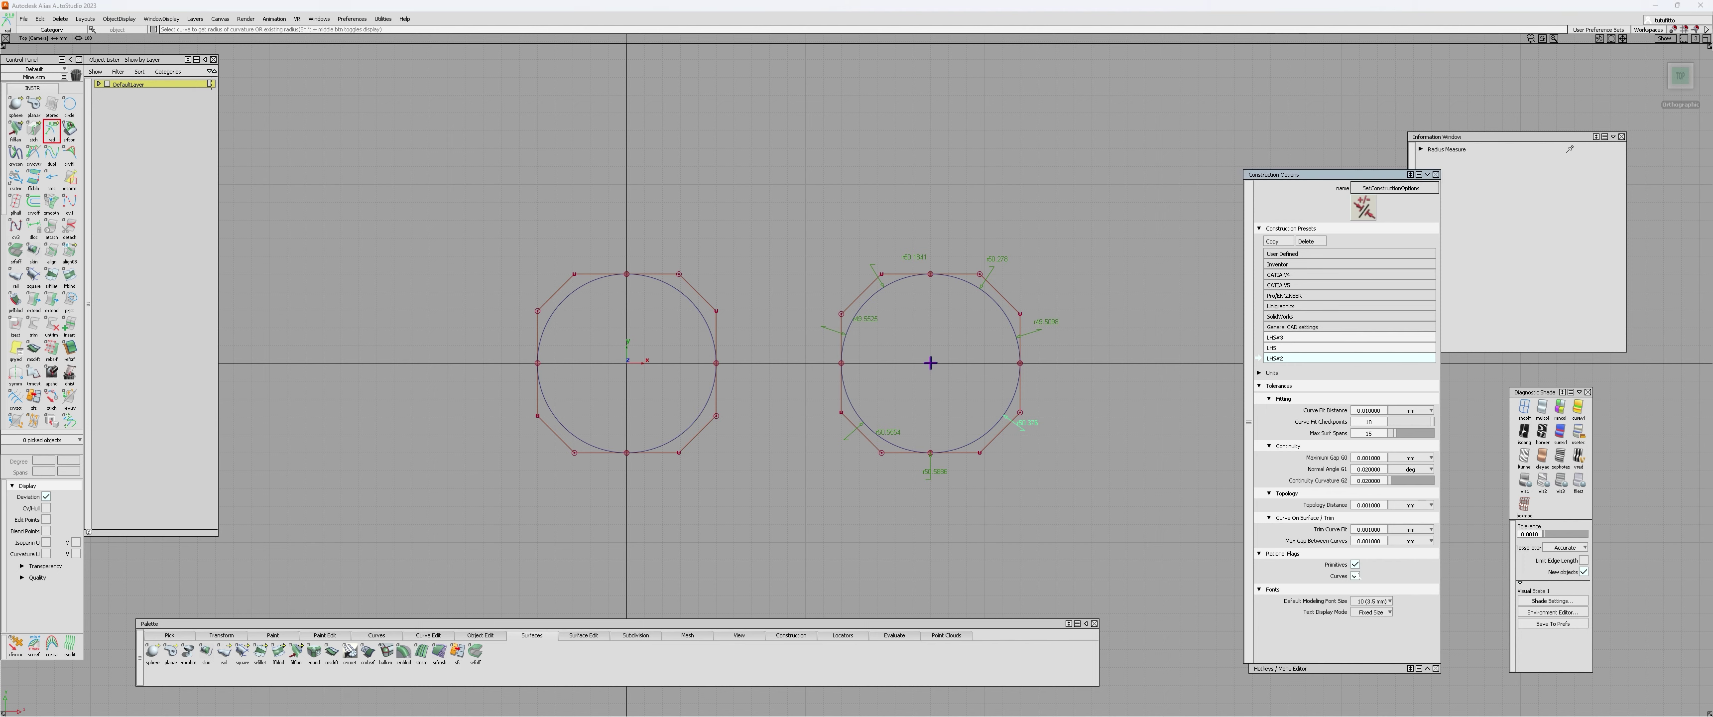
alt+shift+right_drag(894, 454, 867, 402)
alt+shift+middle_drag(866, 401, 871, 389)
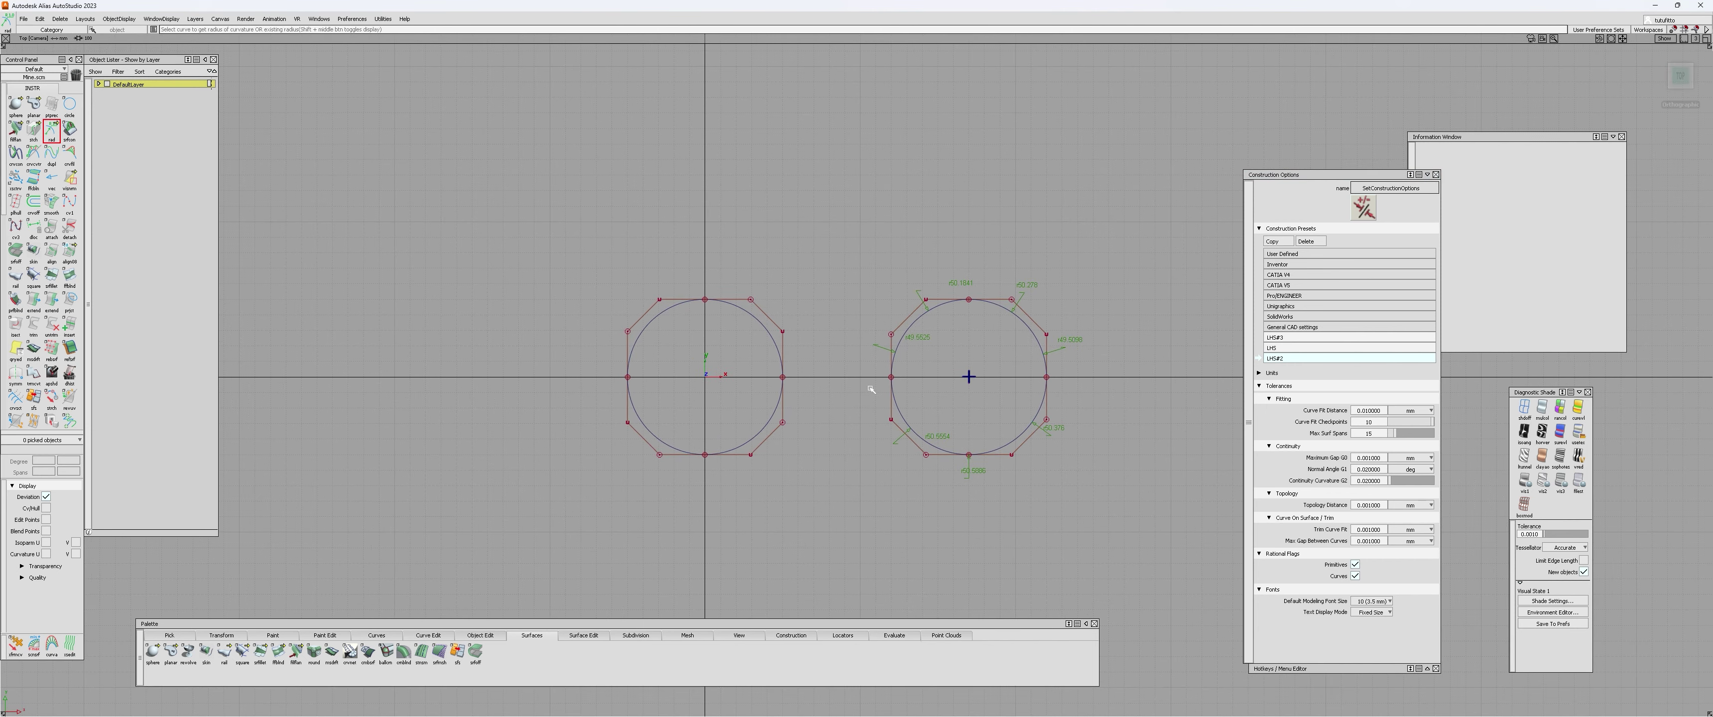
key(Delete)
- Hide the CVs and hulls on two opposite quarter segments of each circle
drag(828, 492, 737, 354)
drag(900, 385, 960, 356)
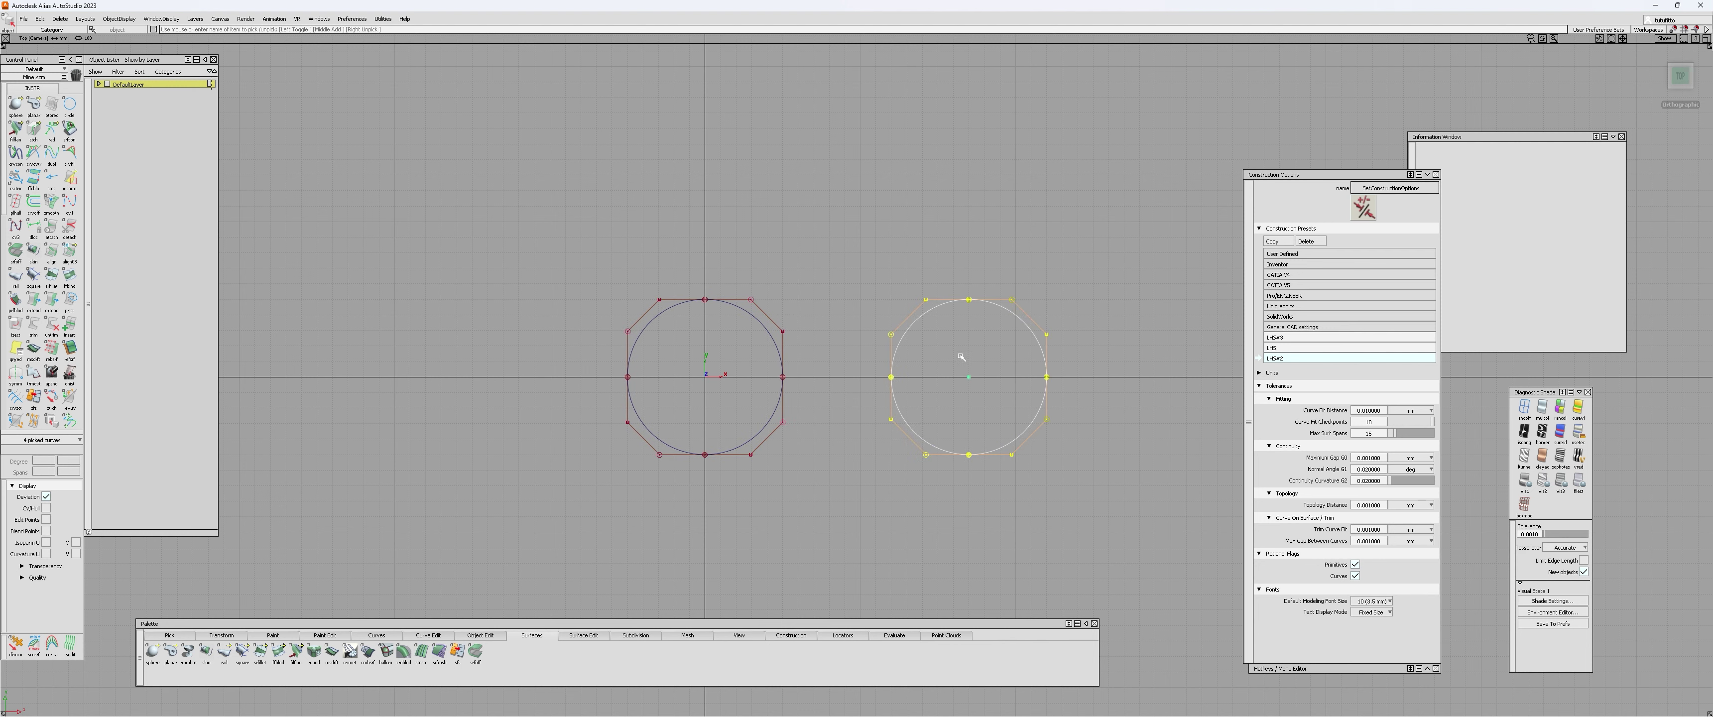
click(791, 331)
ctrl+shift+drag(787, 331, 743, 338)
click(916, 320)
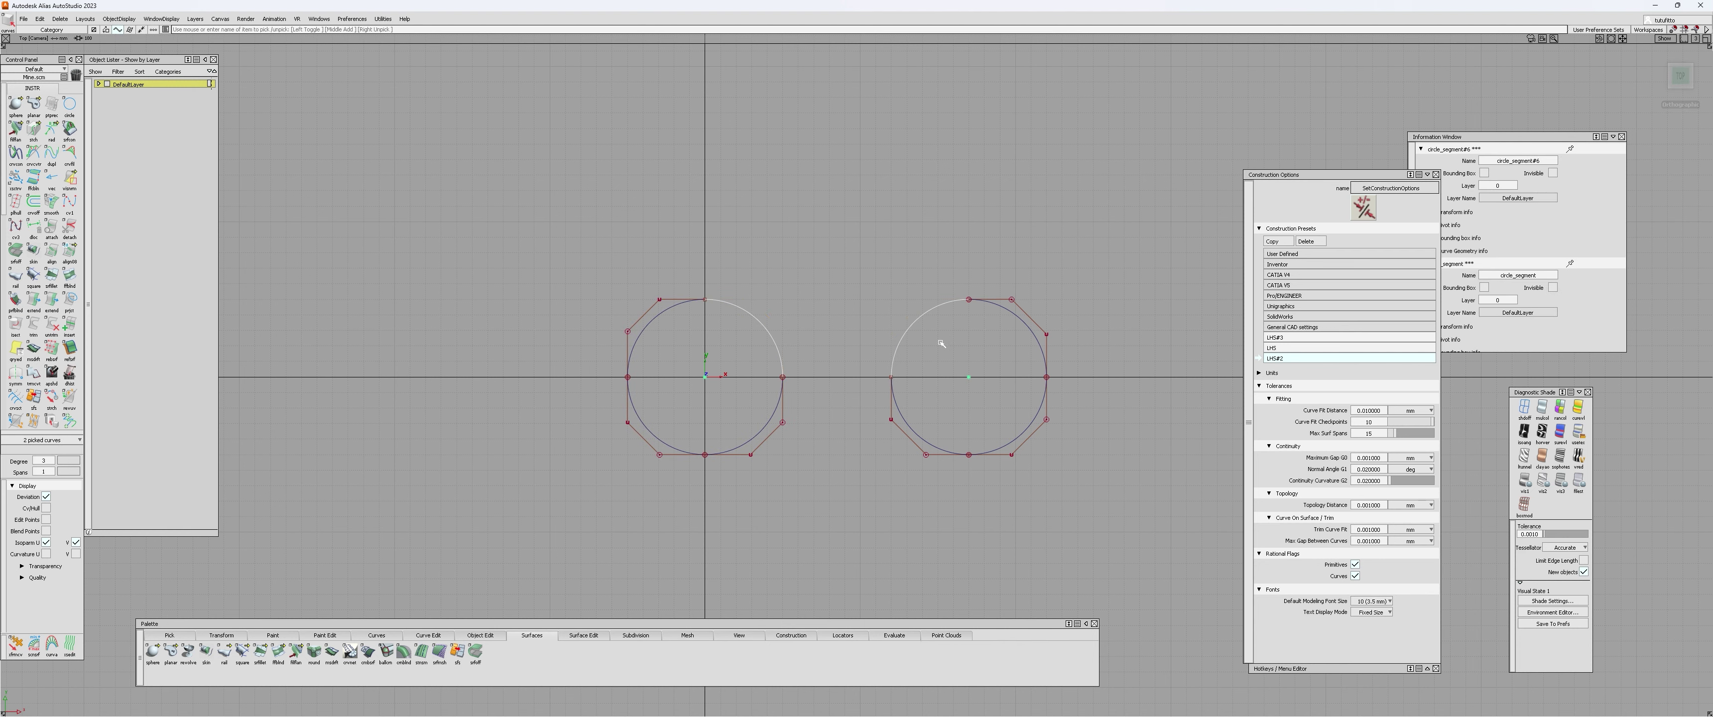
click(881, 393)
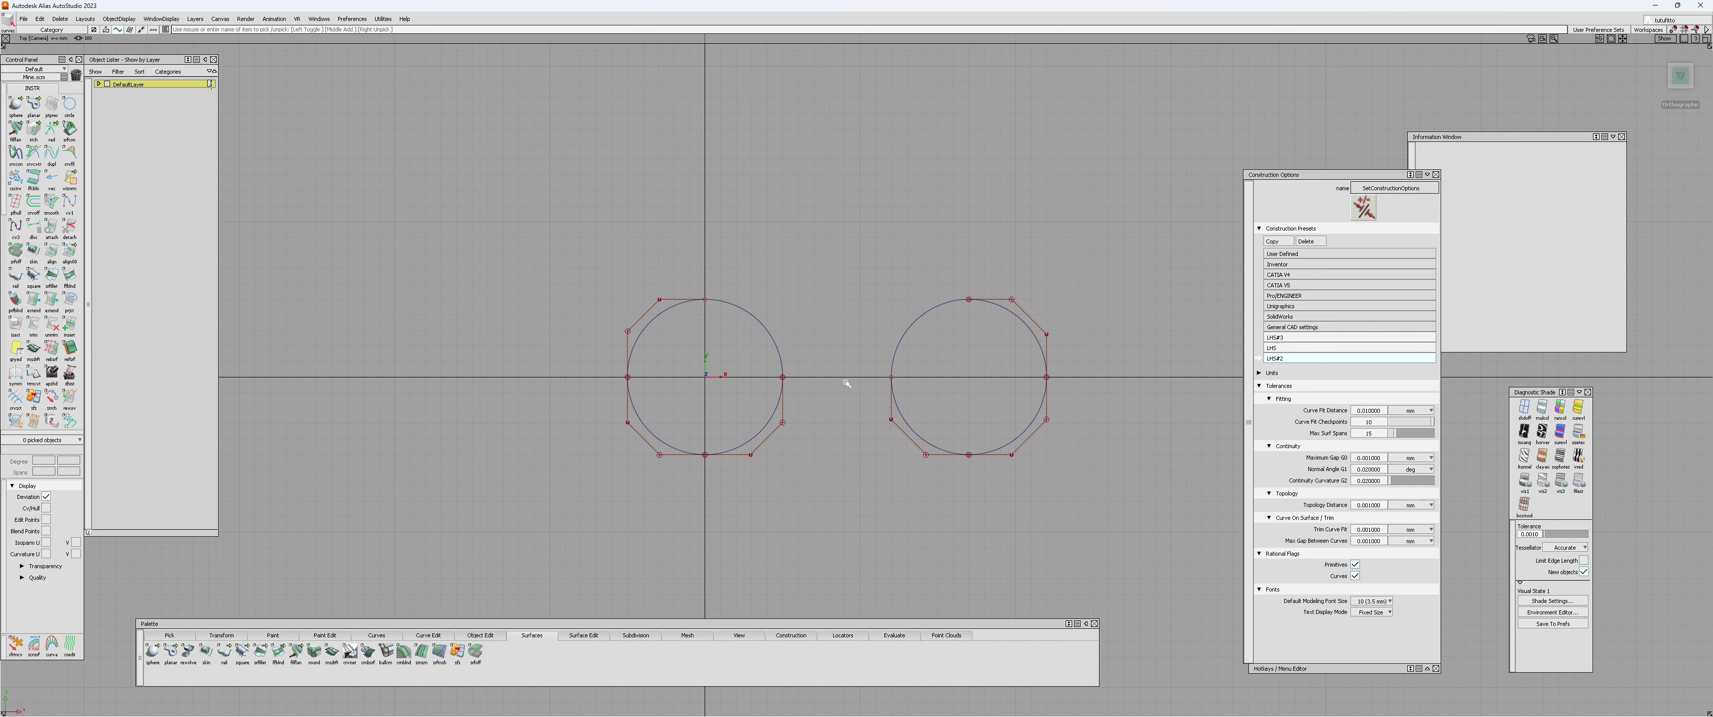
click(657, 439)
click(1027, 430)
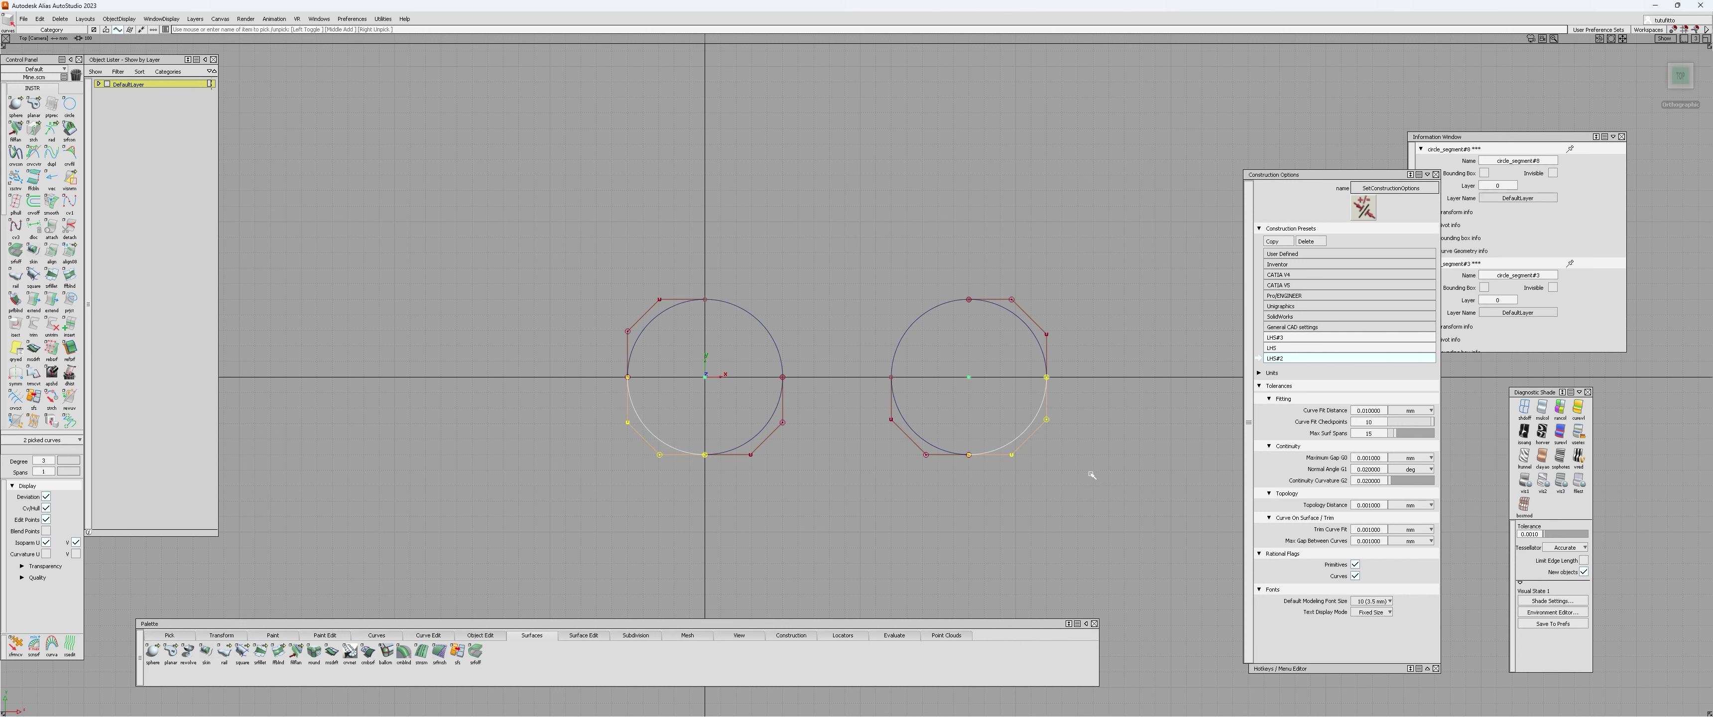
click(686, 398)
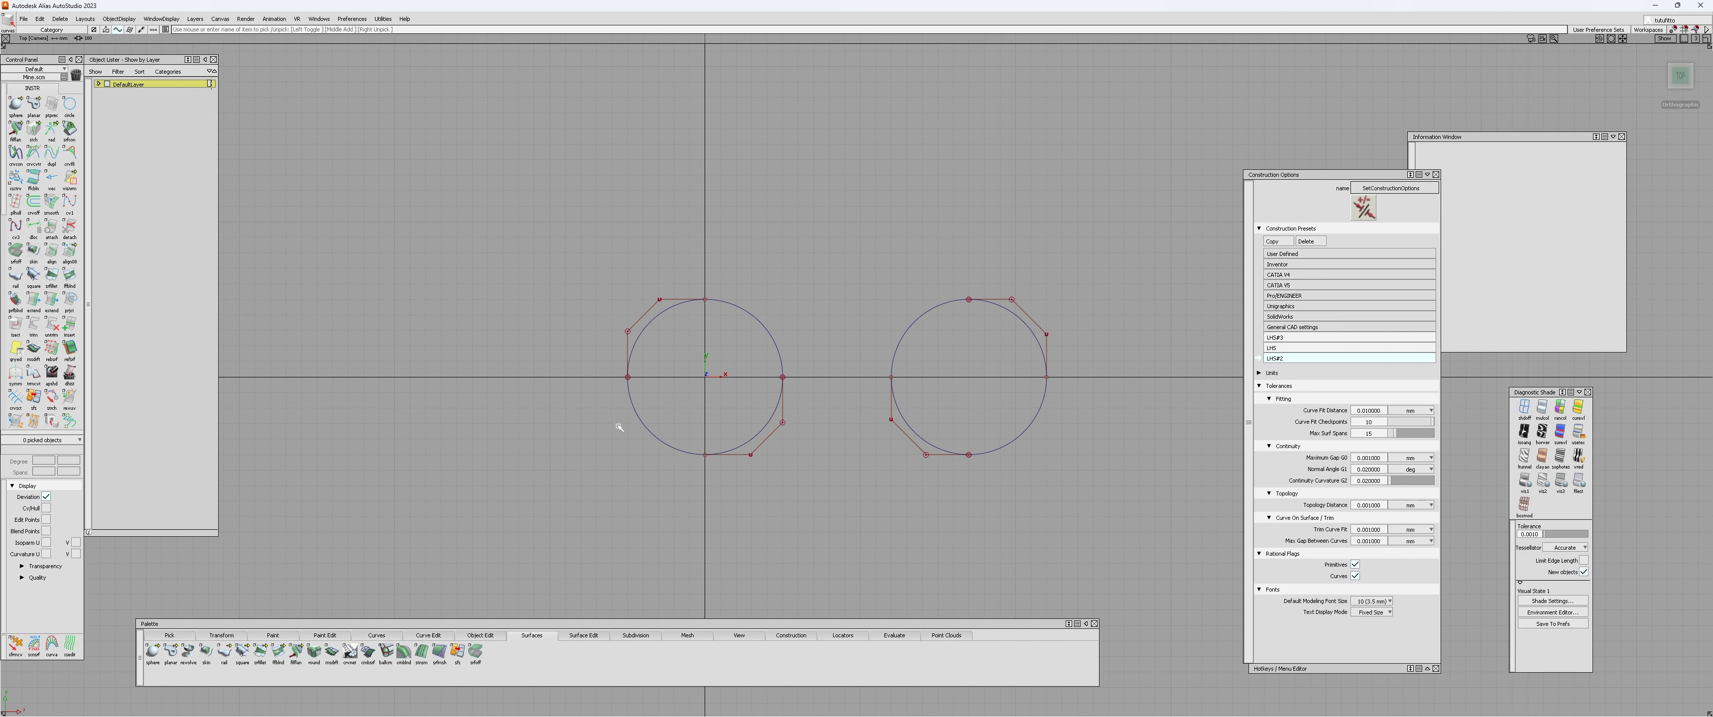
- Delete all segments of both circles
ctrl+shift+drag(619, 420, 640, 349)
click(650, 323)
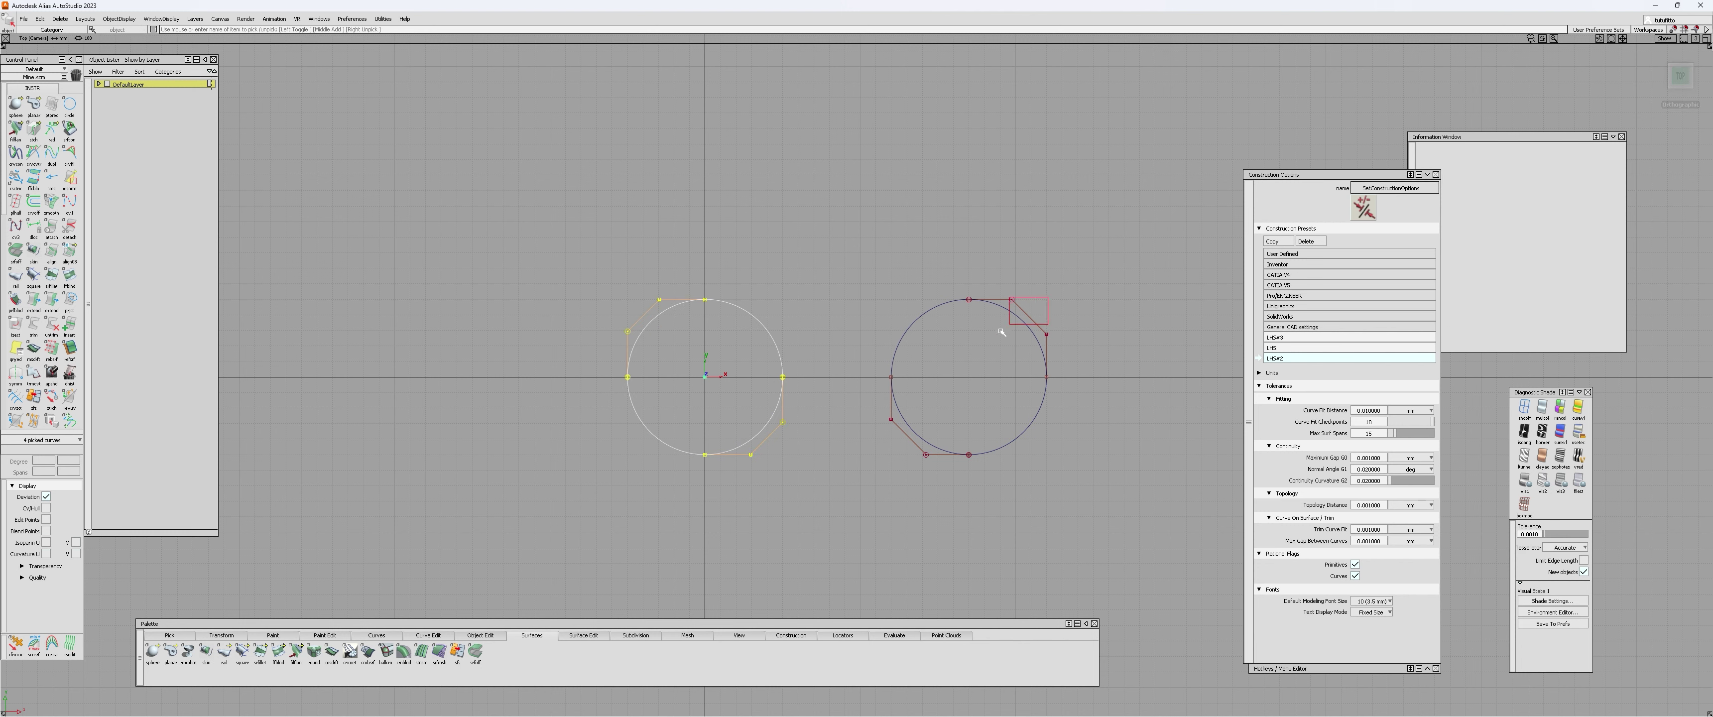
click(1013, 317)
key(Delete)
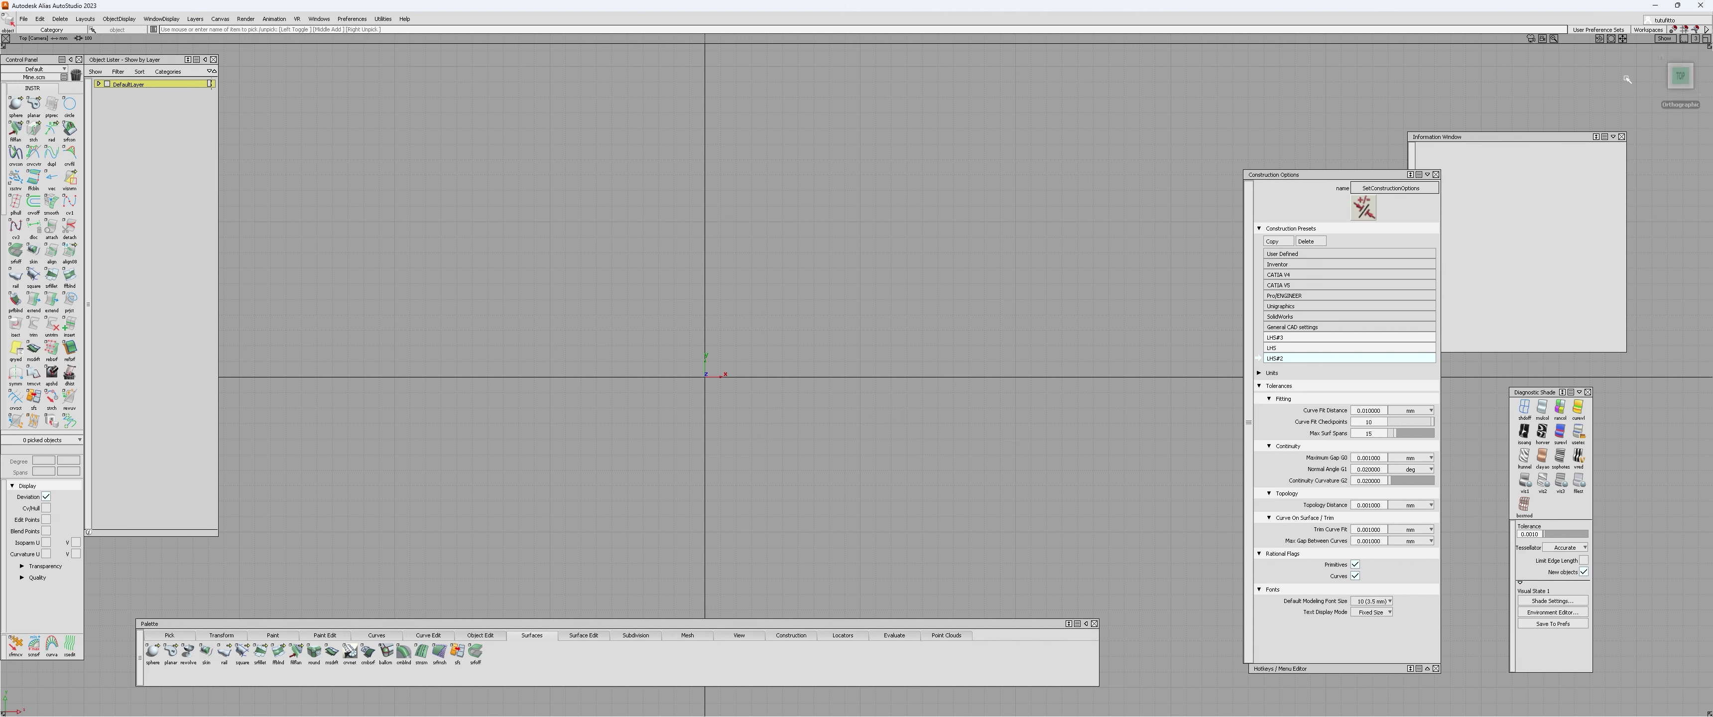
- Return to the perspective view and collapse the Construction Options window
click(1662, 57)
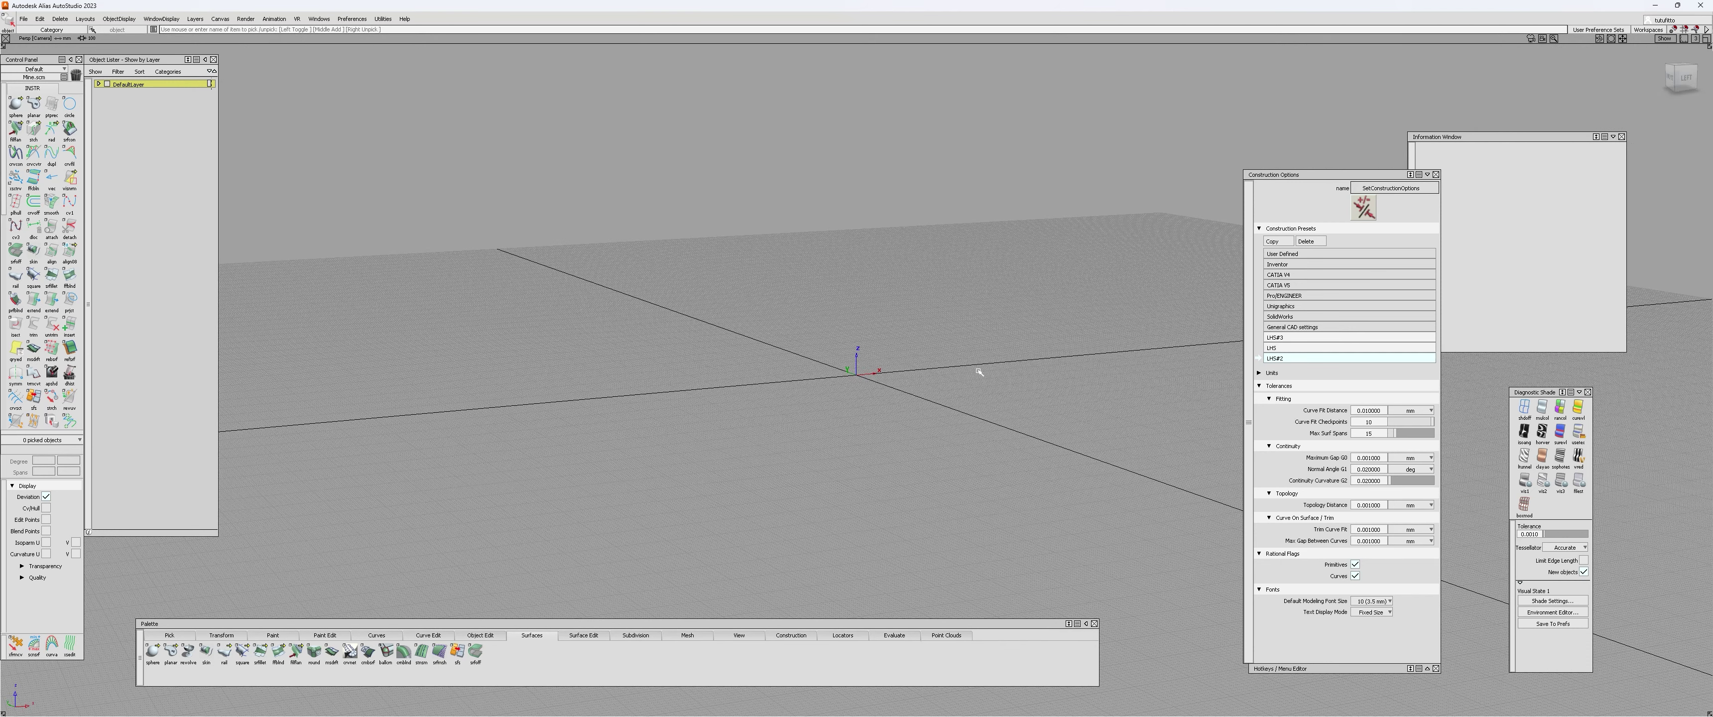
double_click(1301, 176)
alt+shift+right_drag(837, 387, 887, 334)
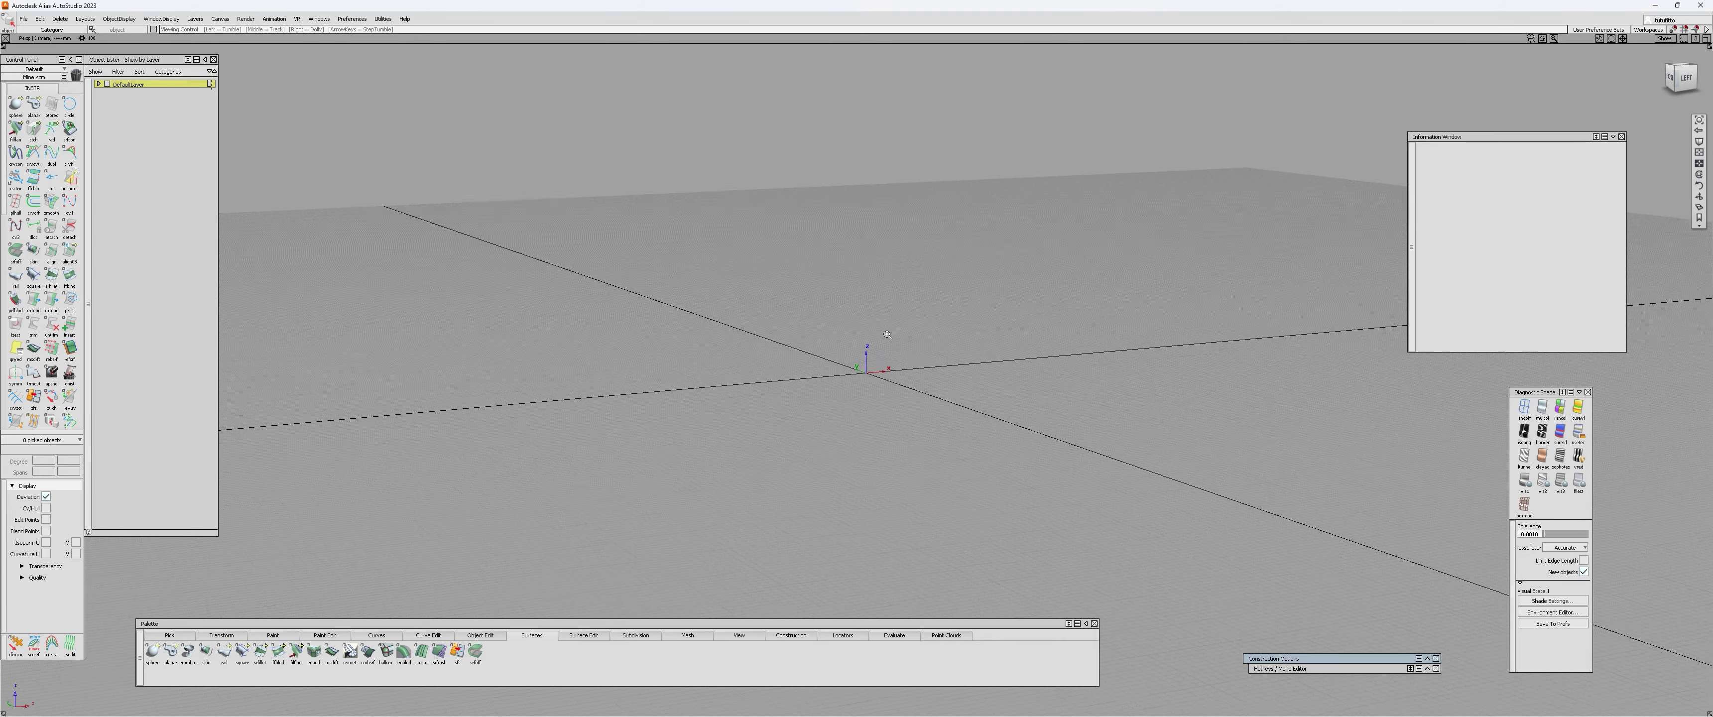
alt+shift+drag(886, 334, 806, 459)
- Toggle the perspective view to an orthographic 3D view
ctrl+shift+right_click(887, 391)
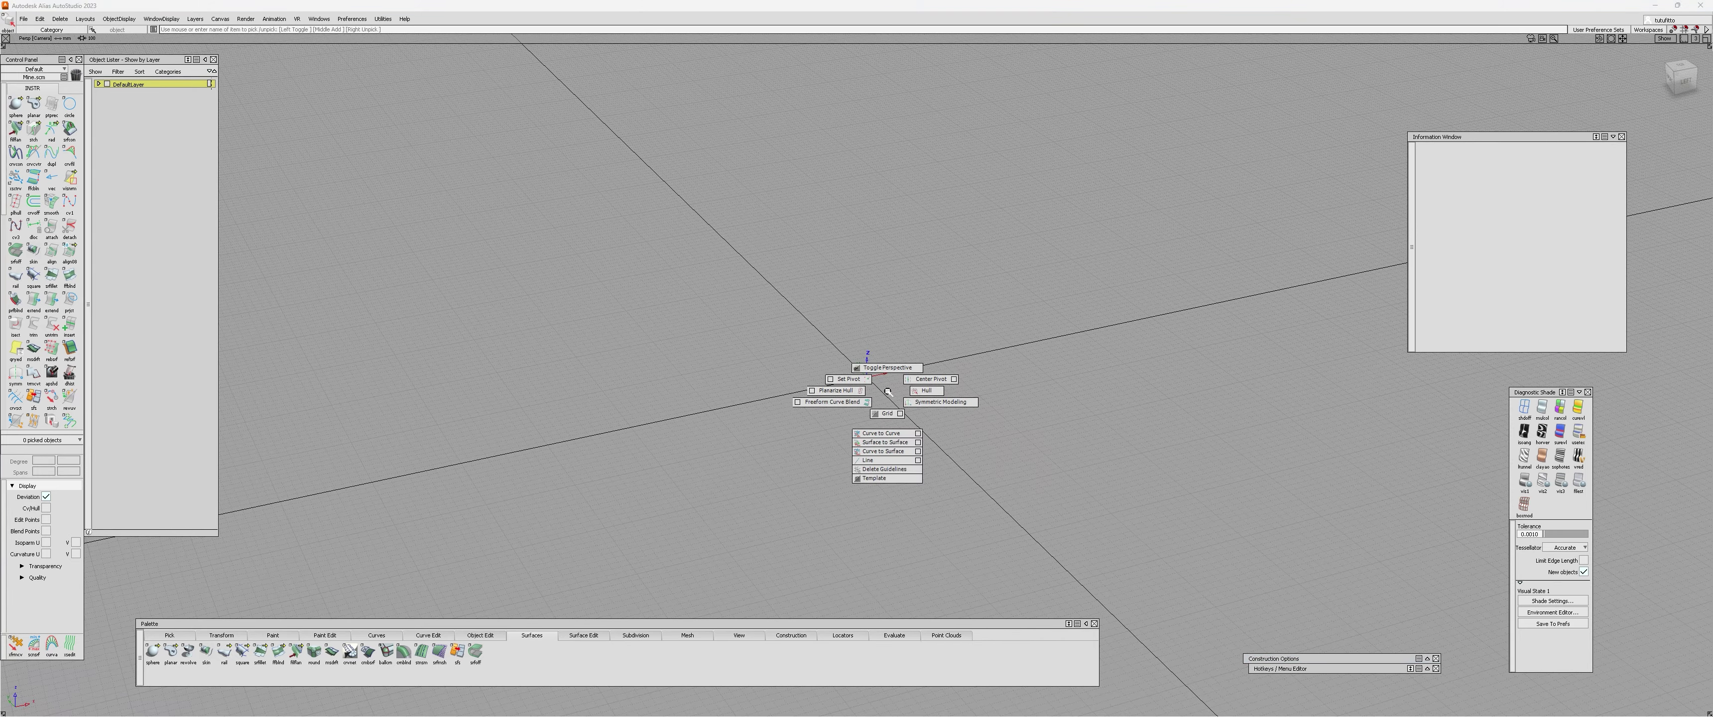
ctrl+shift+right_drag(886, 391, 894, 367)
alt+shift+drag(849, 383, 882, 417)
alt+shift+middle_drag(894, 382, 865, 350)
alt+shift+drag(857, 352, 848, 403)
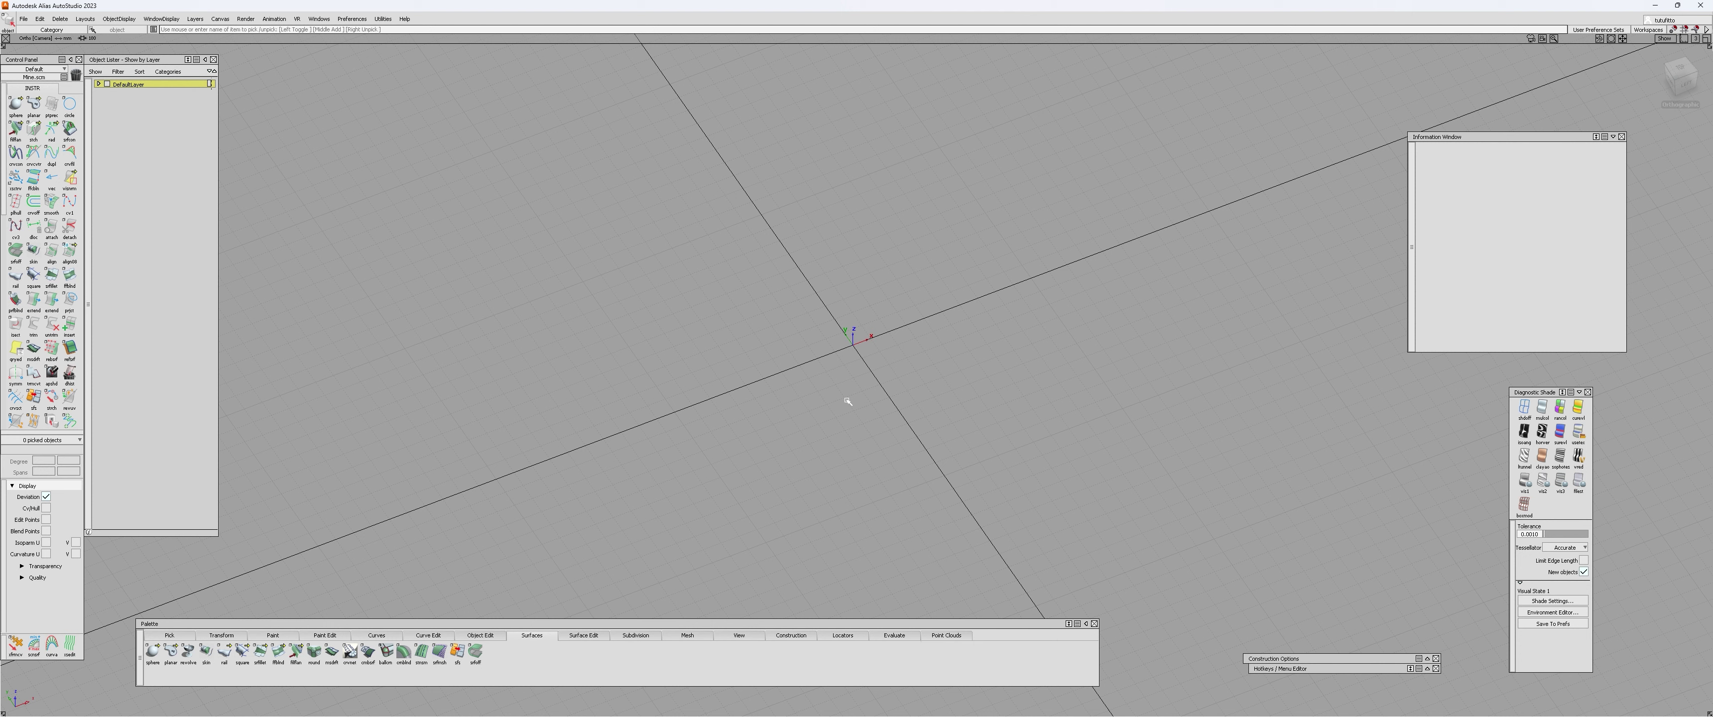
- Place a primitive cube at the grid origin and deselect it
drag(15, 105, 107, 107)
click(852, 340)
alt+shift+drag(730, 346, 776, 303)
alt+shift+right_drag(777, 303, 792, 293)
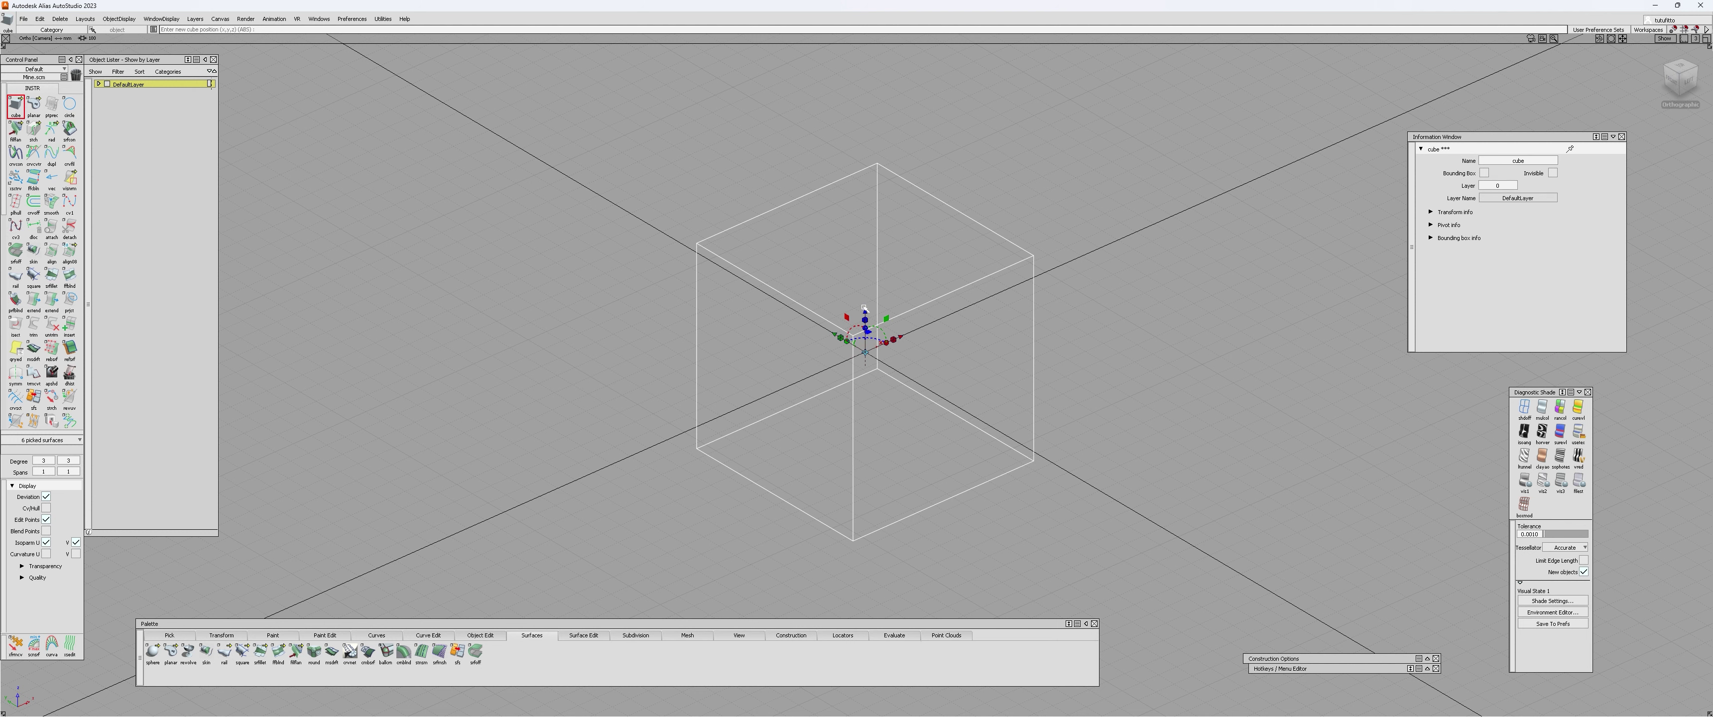
ctrl+shift+drag(1128, 362, 1076, 402)
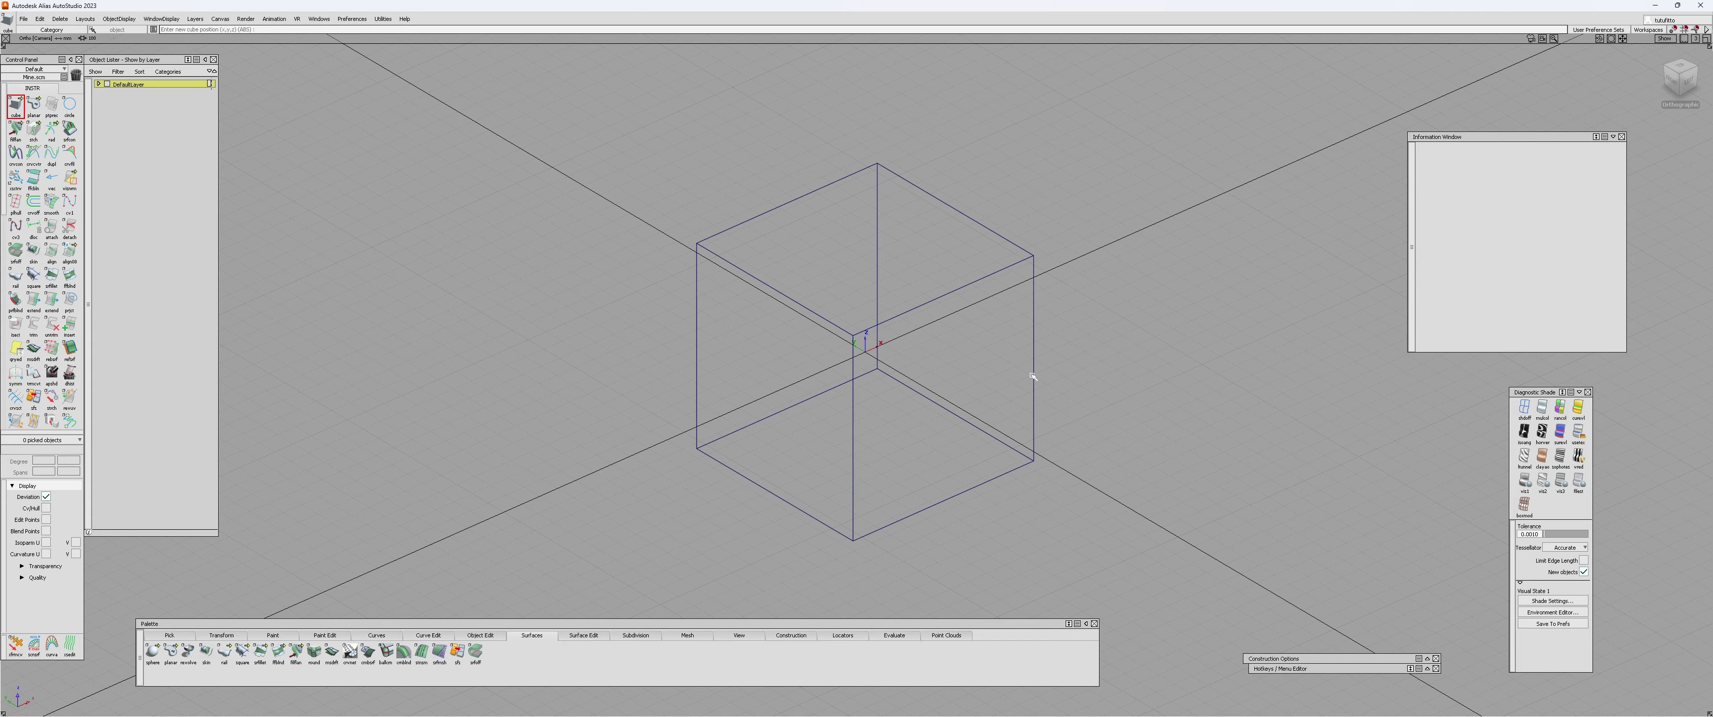
scroll(947, 354, up, 3)
mouse_move(935, 351)
alt+shift+mouse_down()
mouse_move(929, 479)
mouse_move(887, 307)
mouse_move(922, 306)
mouse_move(792, 319)
alt+shift+mouse_up()
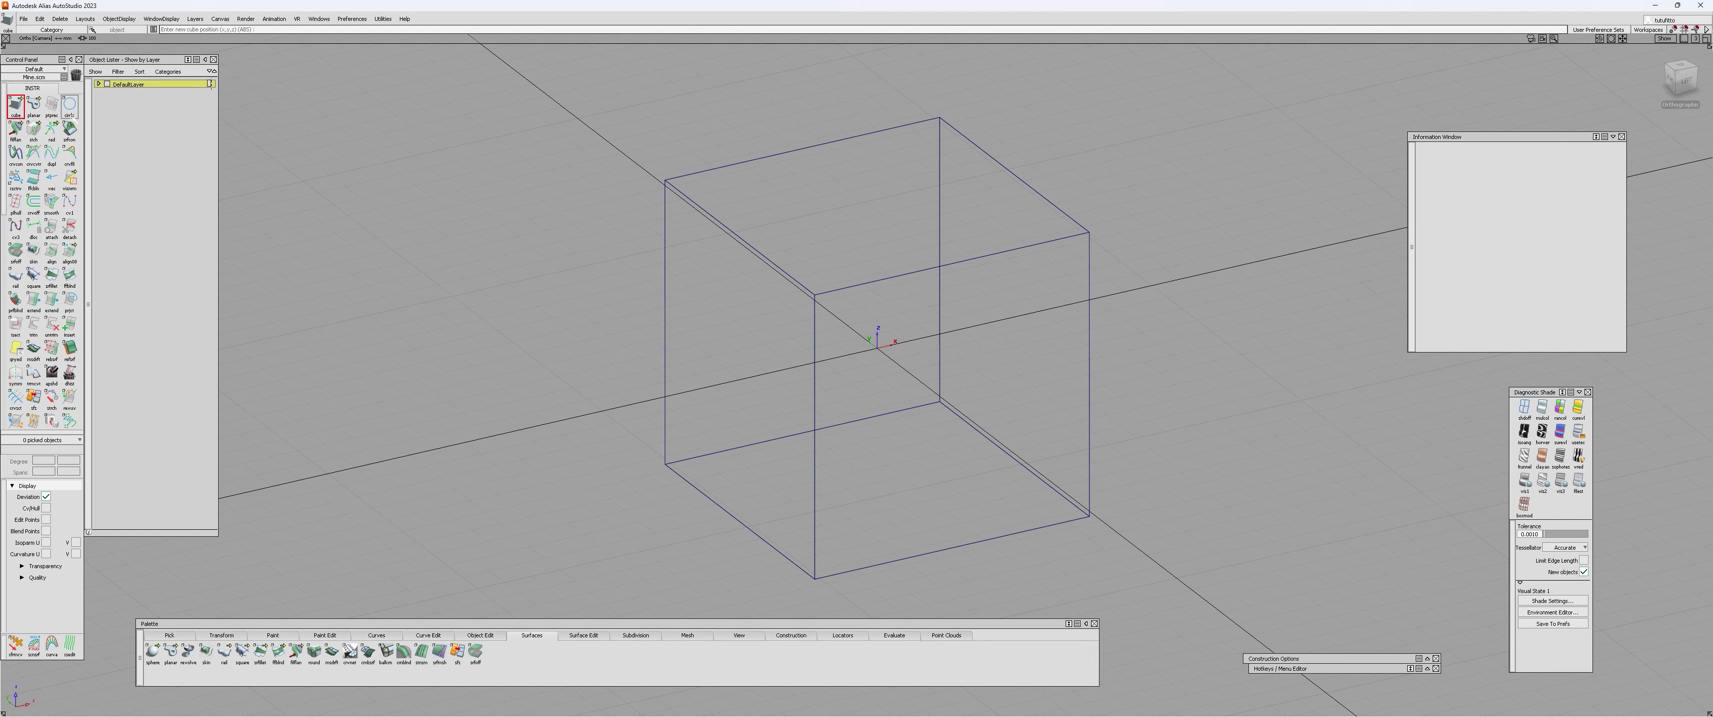
- Use Patch Precision on one side face of the cube to display its centre isoparametric curves
click(51, 106)
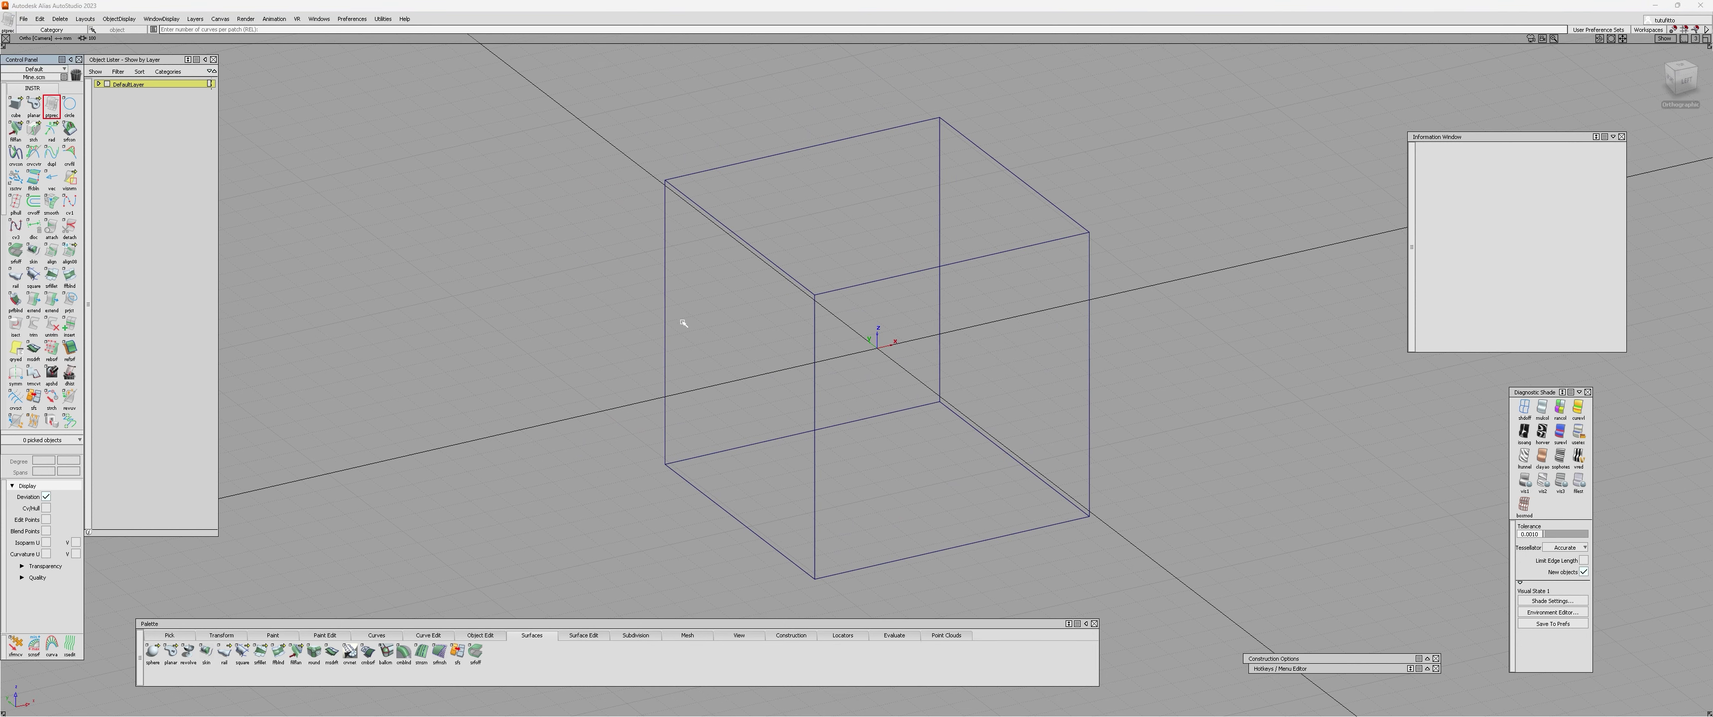
click(972, 357)
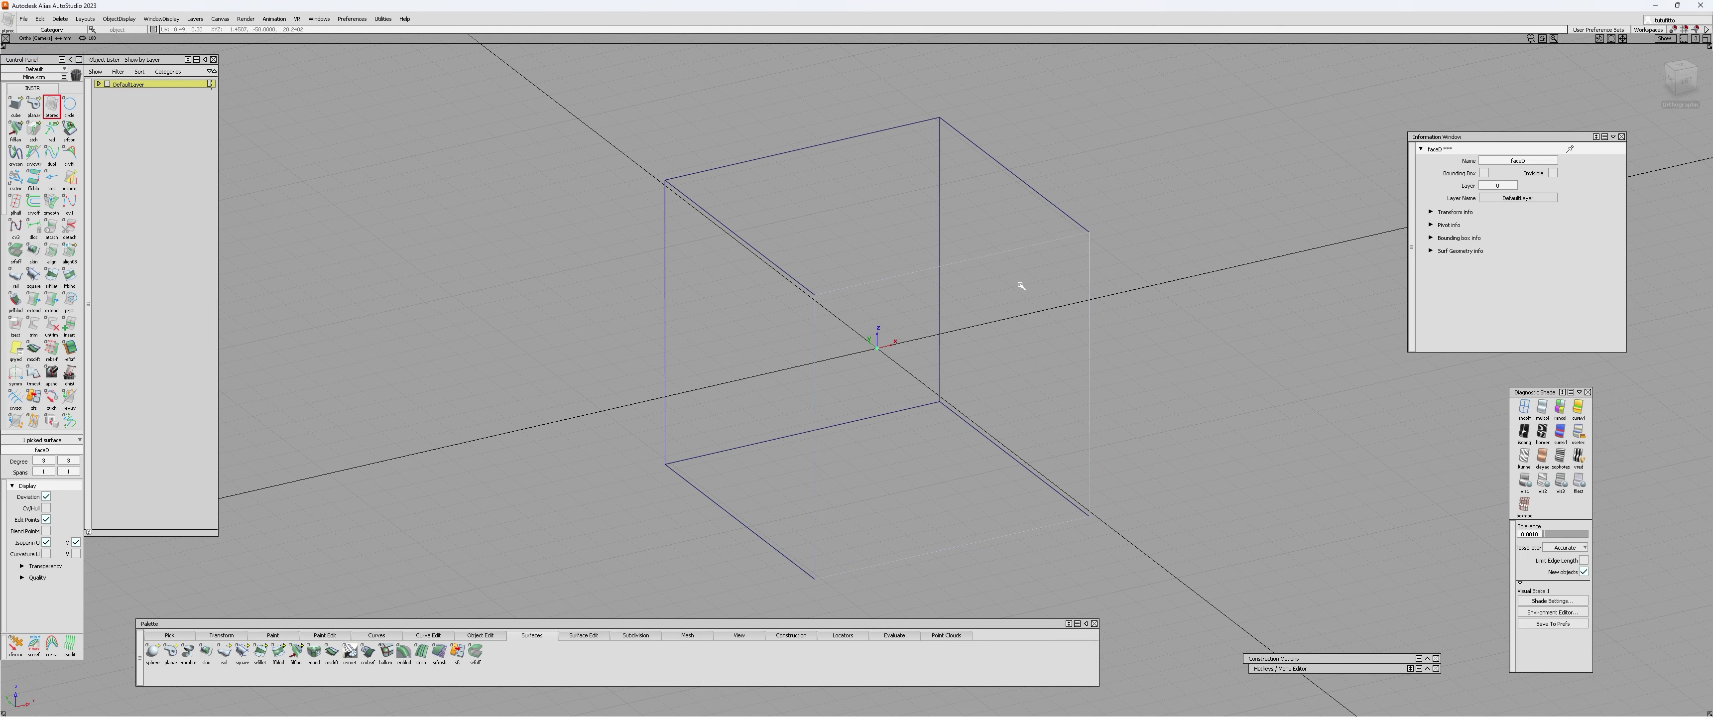
alt+shift+drag(1024, 279, 943, 376)
click(1183, 412)
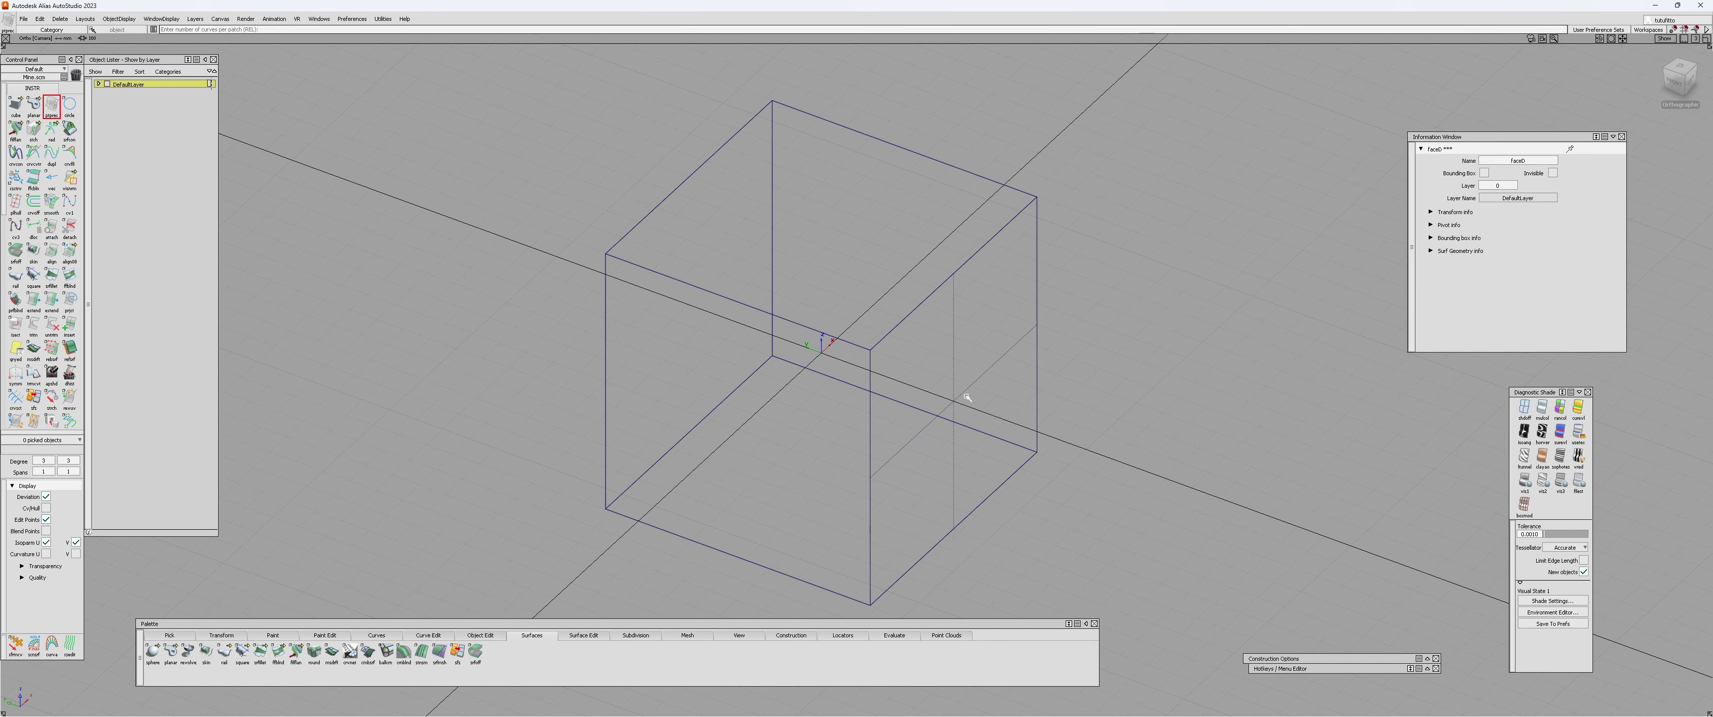
alt+shift+drag(1001, 489, 955, 349)
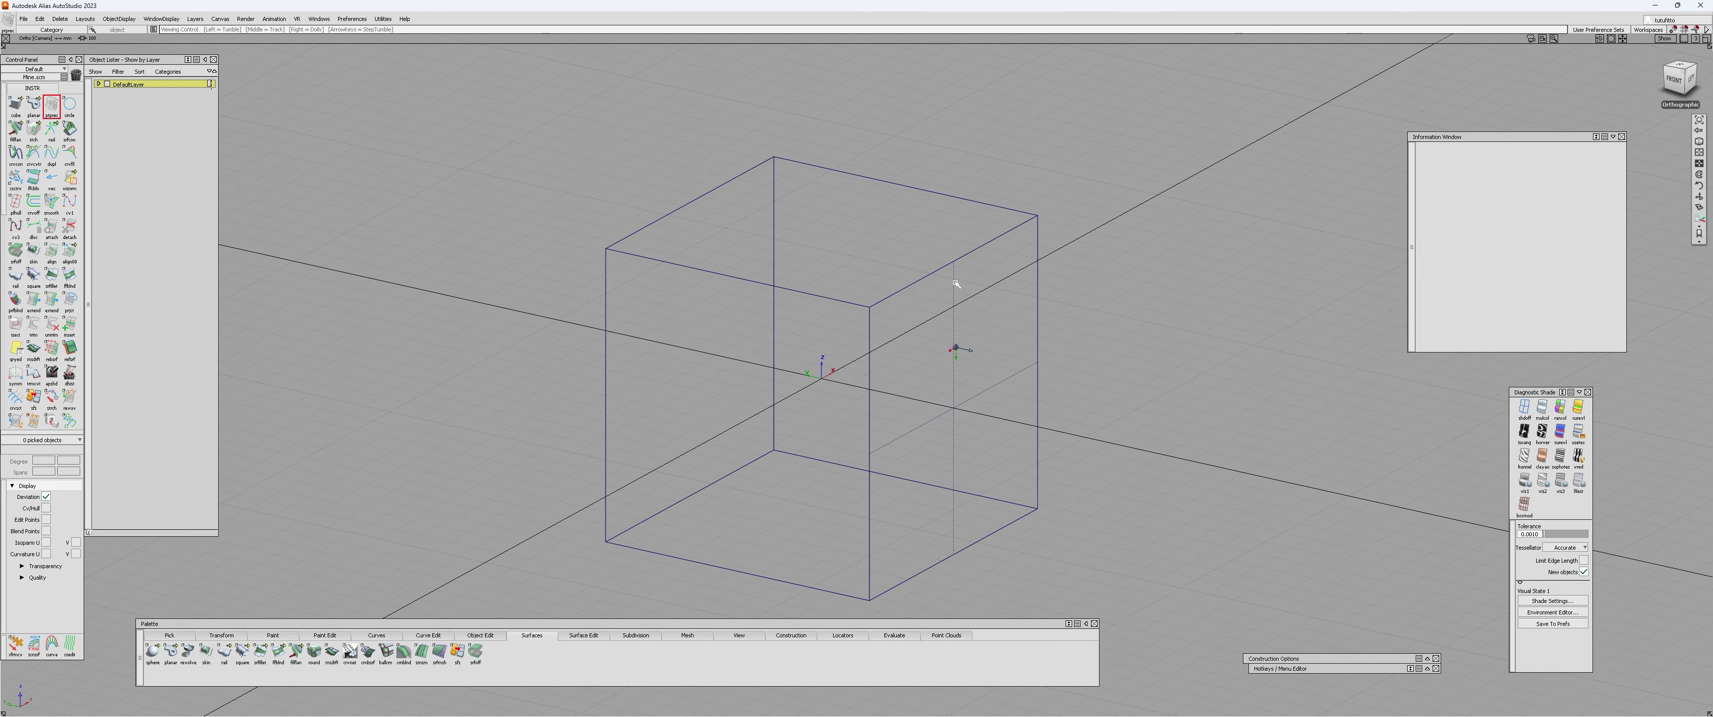
alt+shift+drag(955, 282, 975, 357)
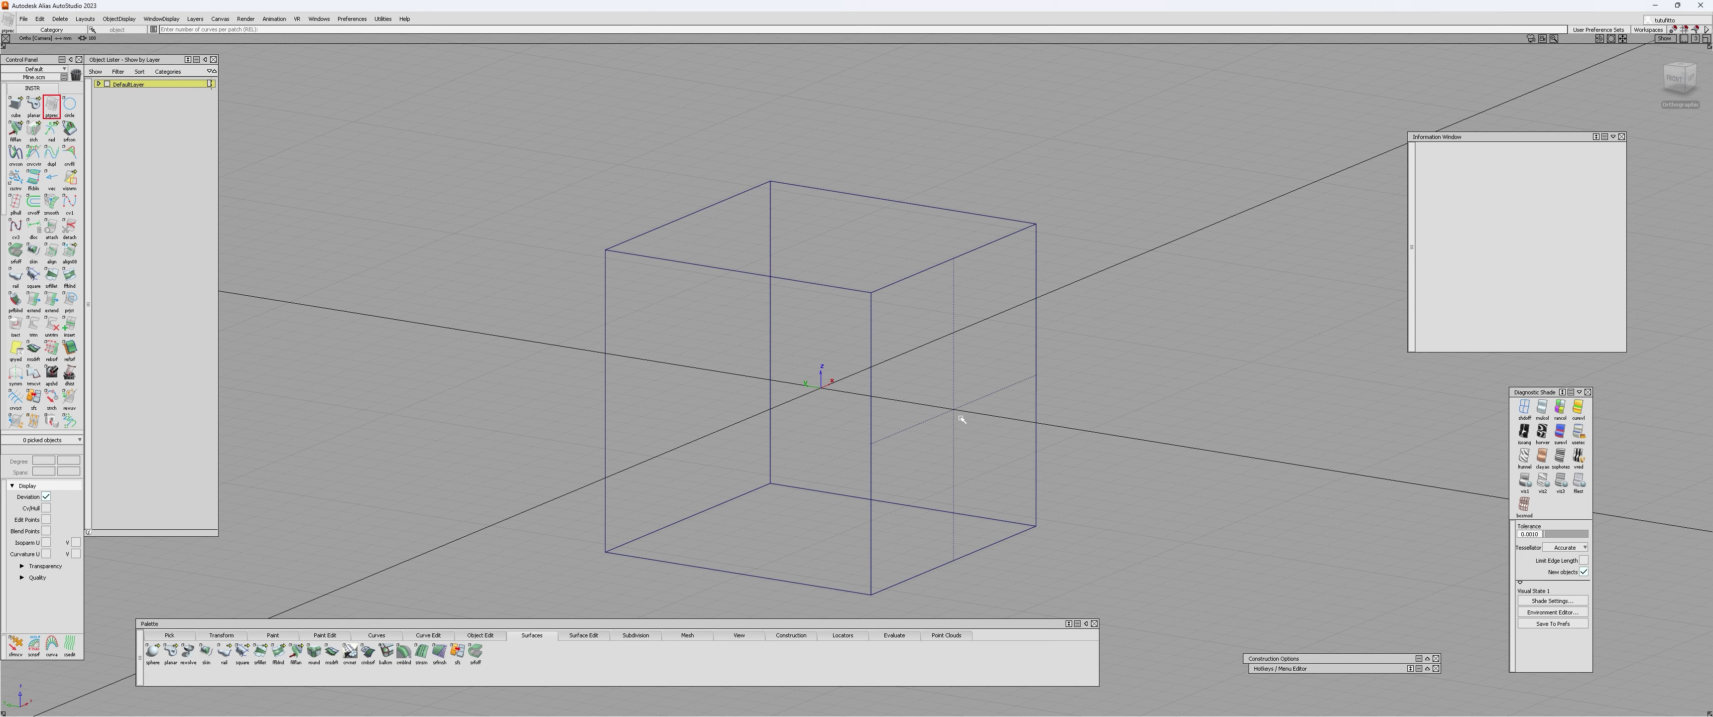
- Place a primitive circle snapped to the intersection of the centre isoparms on the cube's side face
key(c)
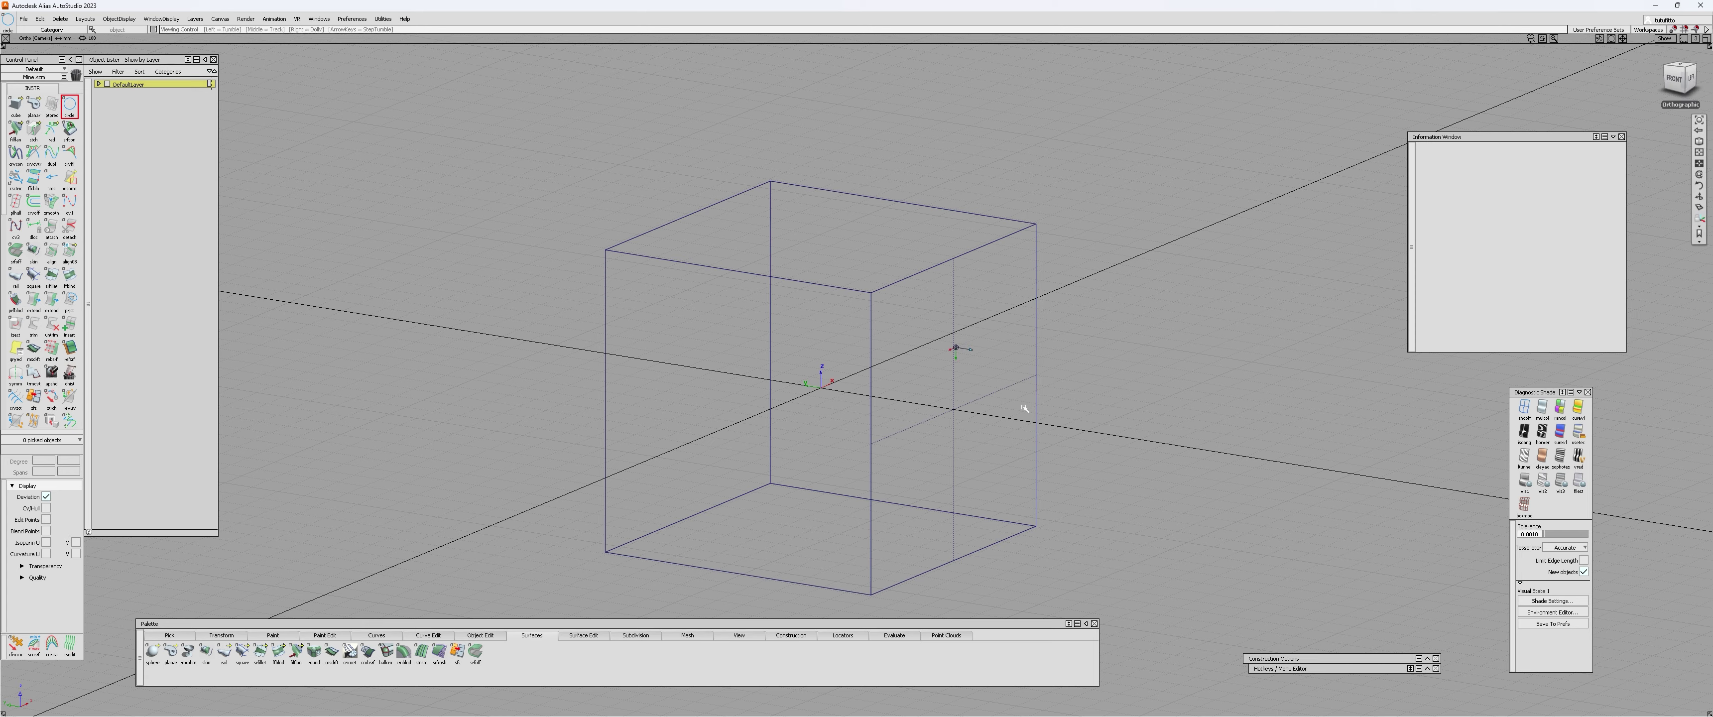
alt+shift+drag(1024, 406, 974, 459)
click(957, 405)
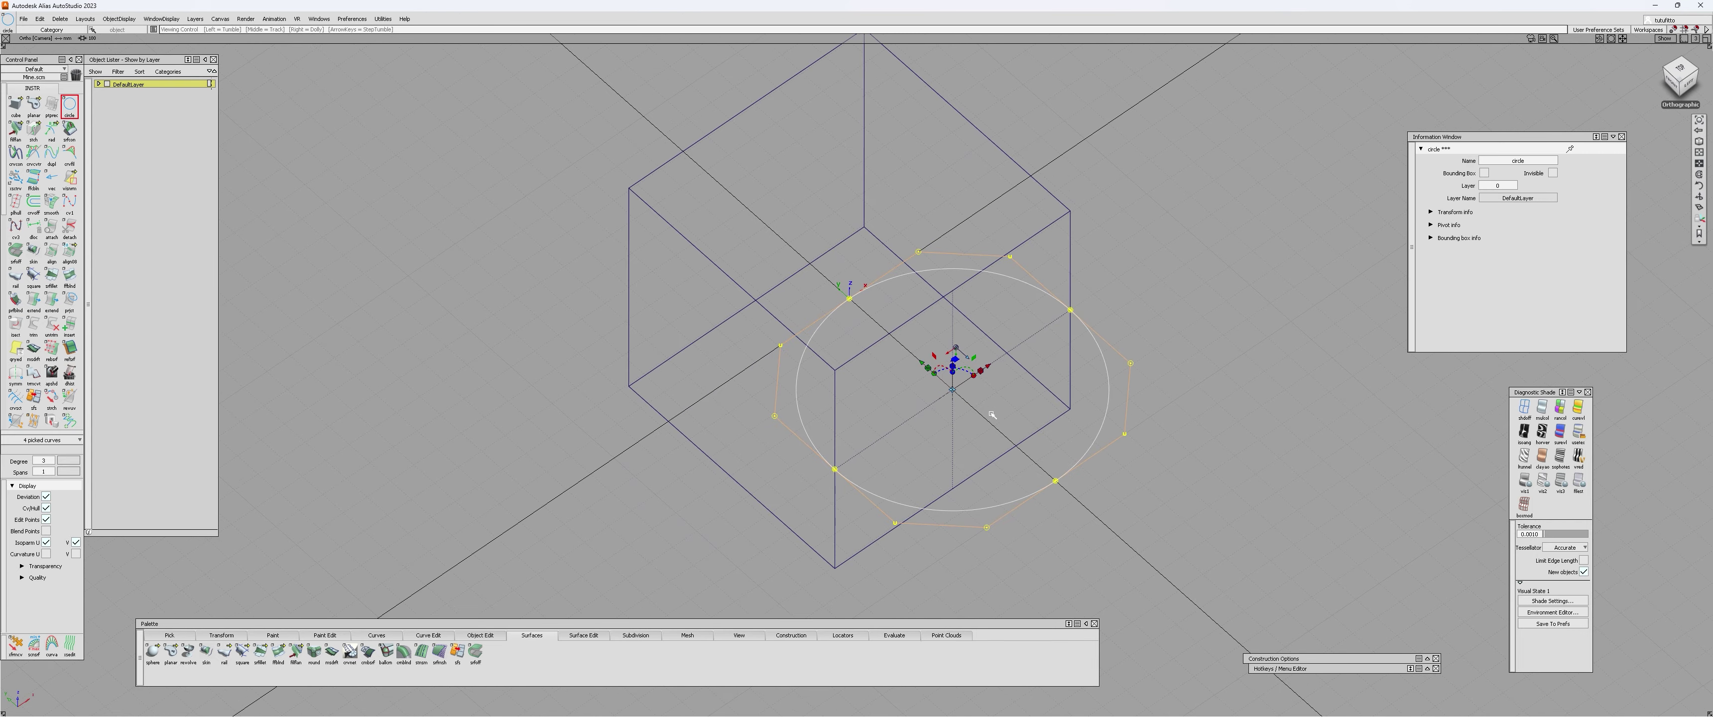
alt+shift+drag(901, 376, 1185, 561)
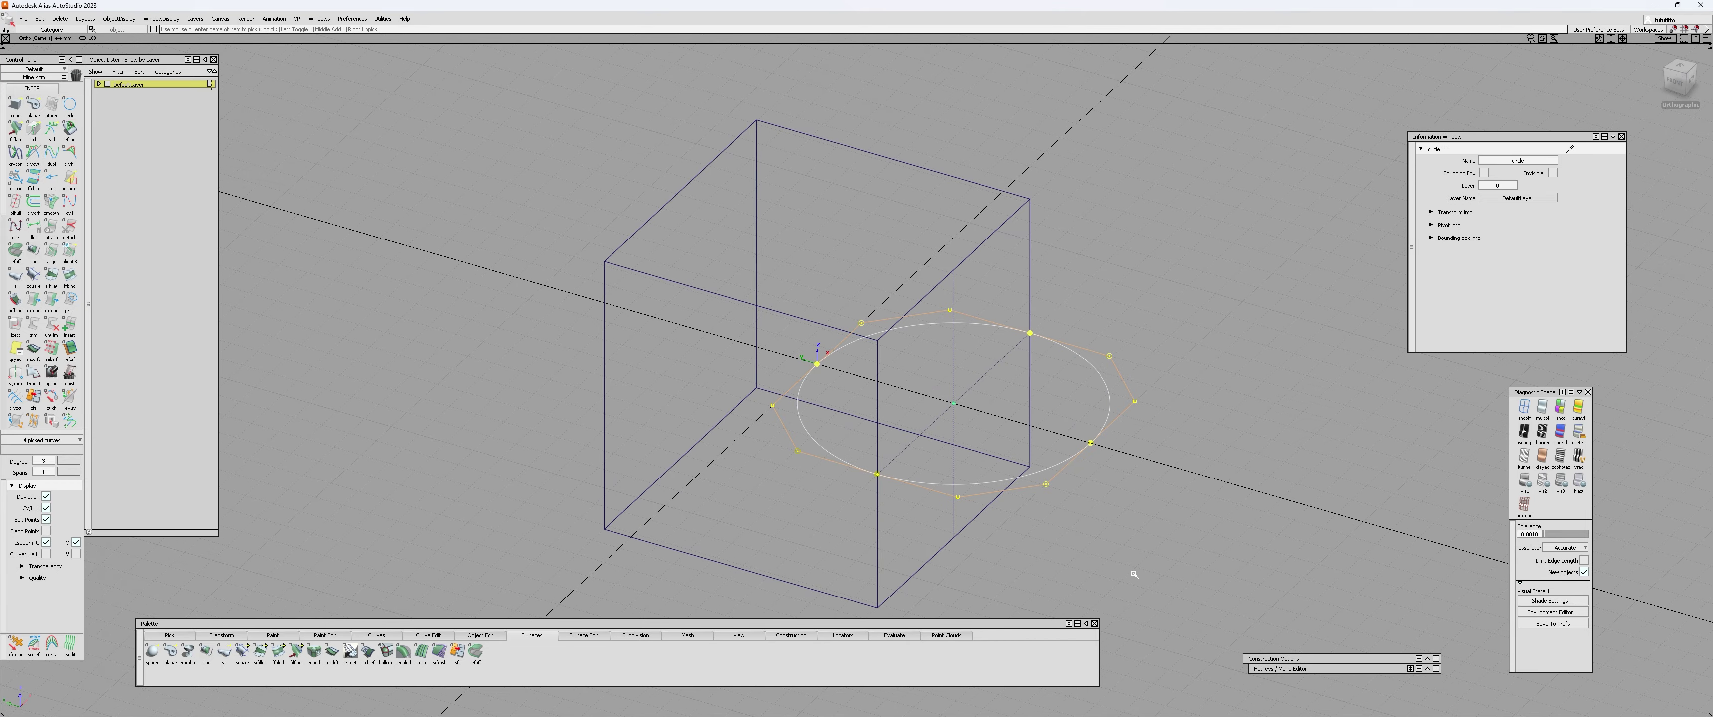
- Start the Transform tool on the circle and review where the command is available among the transform tools
alt+shift+drag(998, 522, 984, 553)
ctrl+shift+middle_drag(984, 553, 1086, 554)
alt+shift+drag(1091, 557, 906, 514)
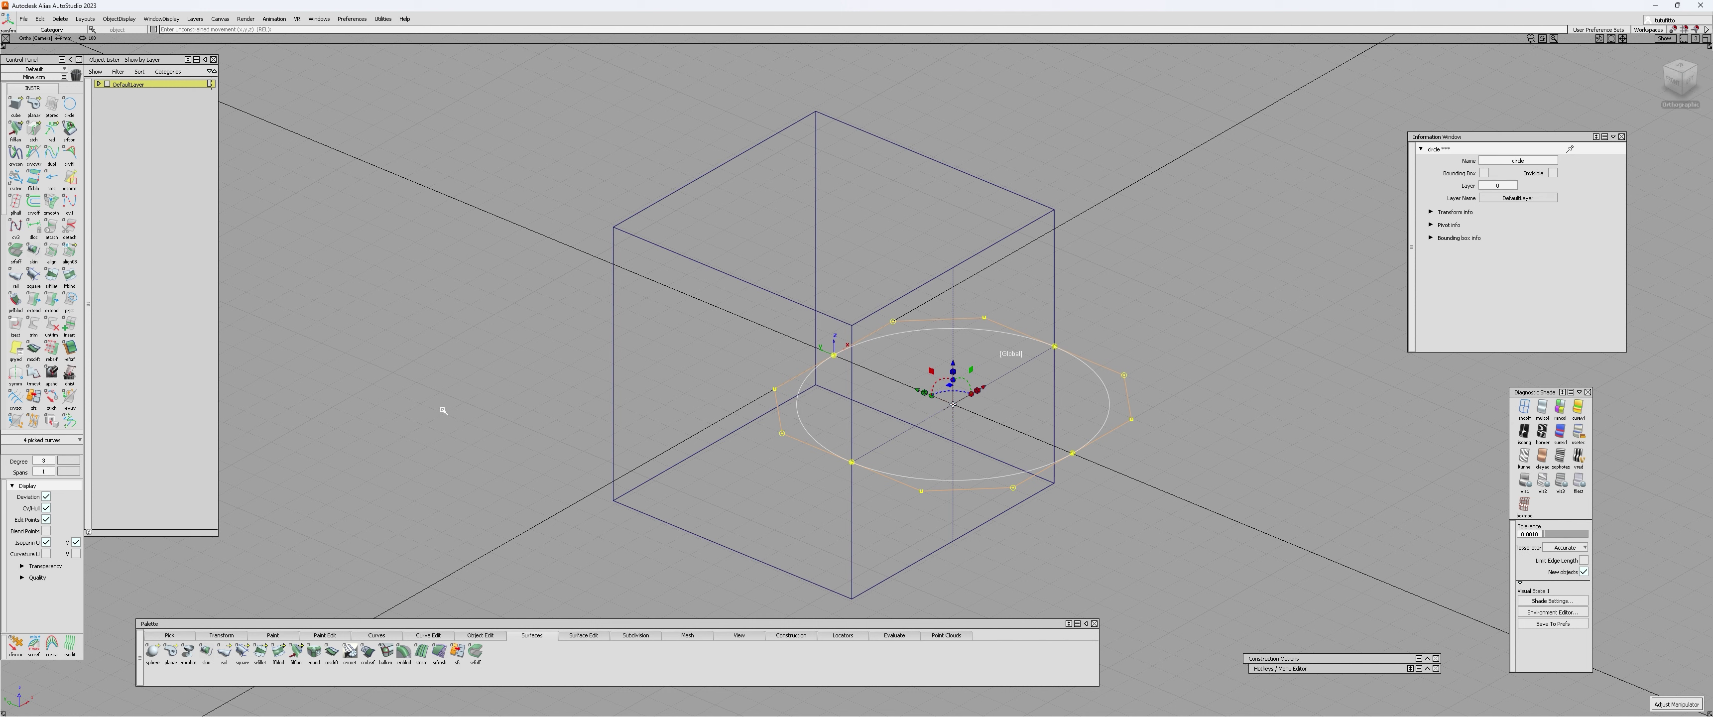
ctrl+shift+click(632, 374)
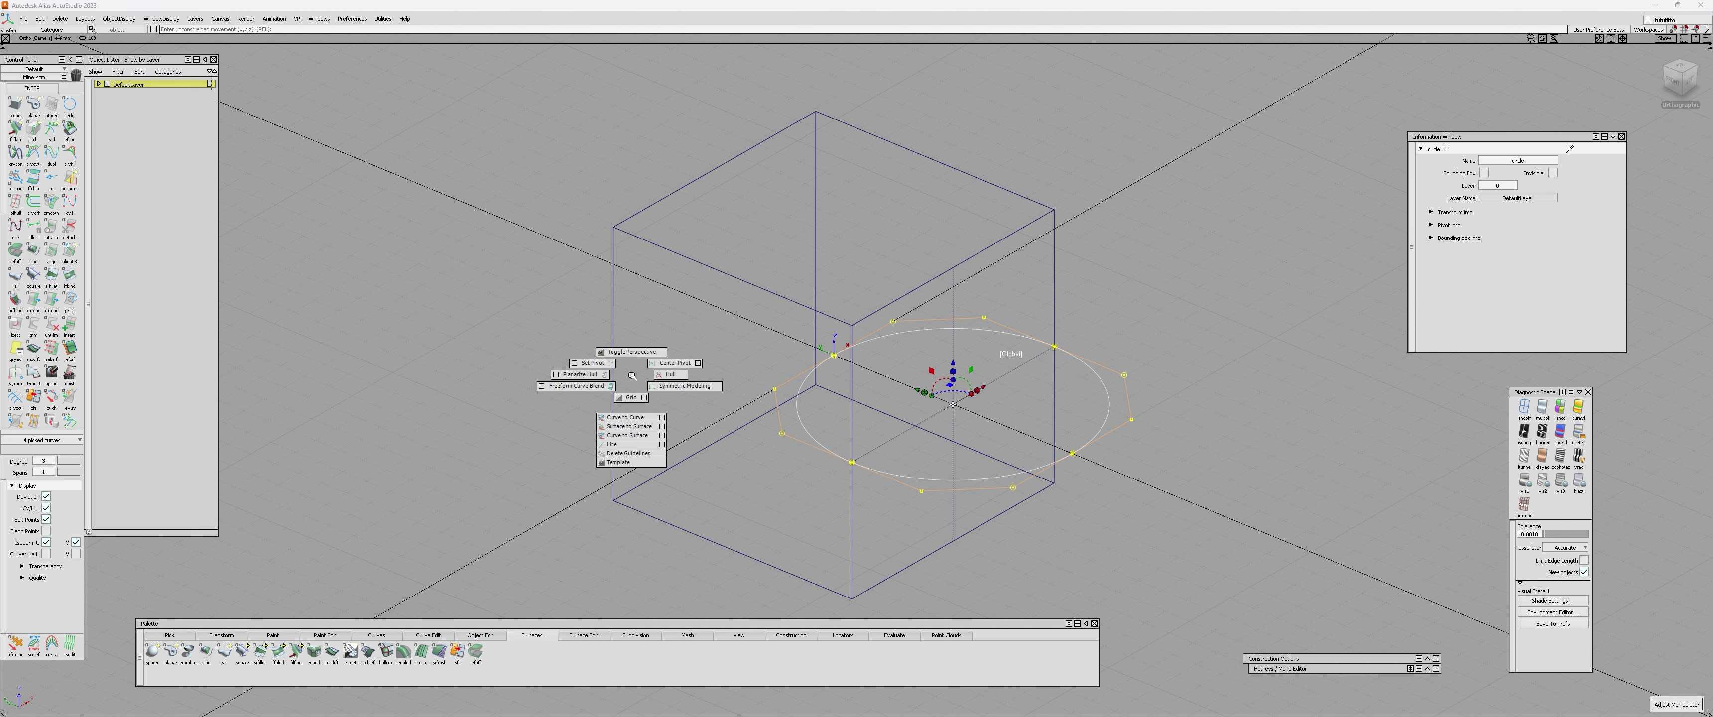
ctrl+shift+middle_click(632, 375)
alt+shift+drag(796, 425, 844, 424)
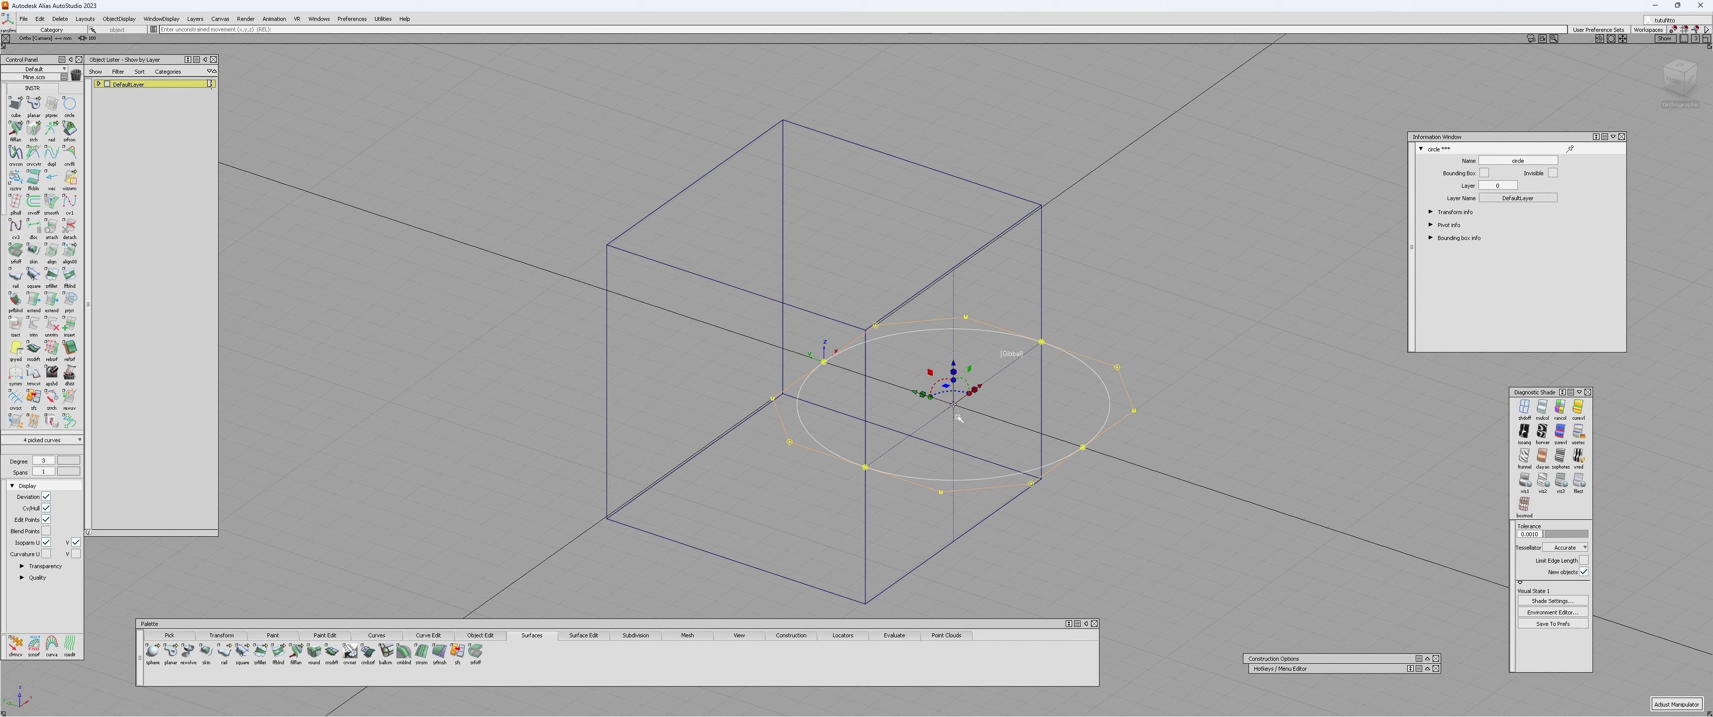
click(222, 635)
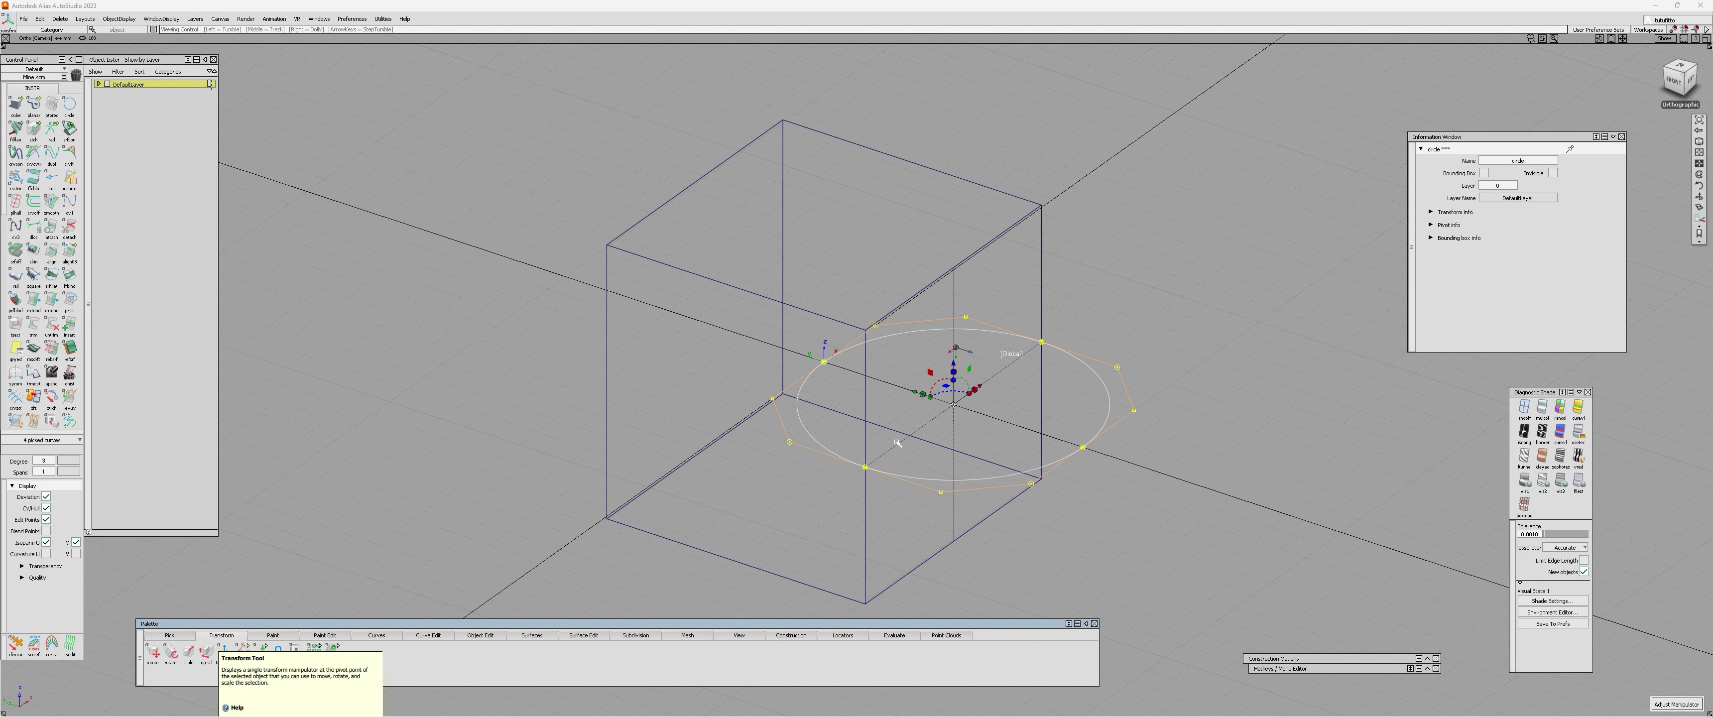
alt+shift+right_drag(940, 455, 955, 414)
mouse_move(955, 414)
alt+shift+mouse_down()
mouse_move(894, 451)
mouse_move(984, 407)
alt+shift+mouse_up()
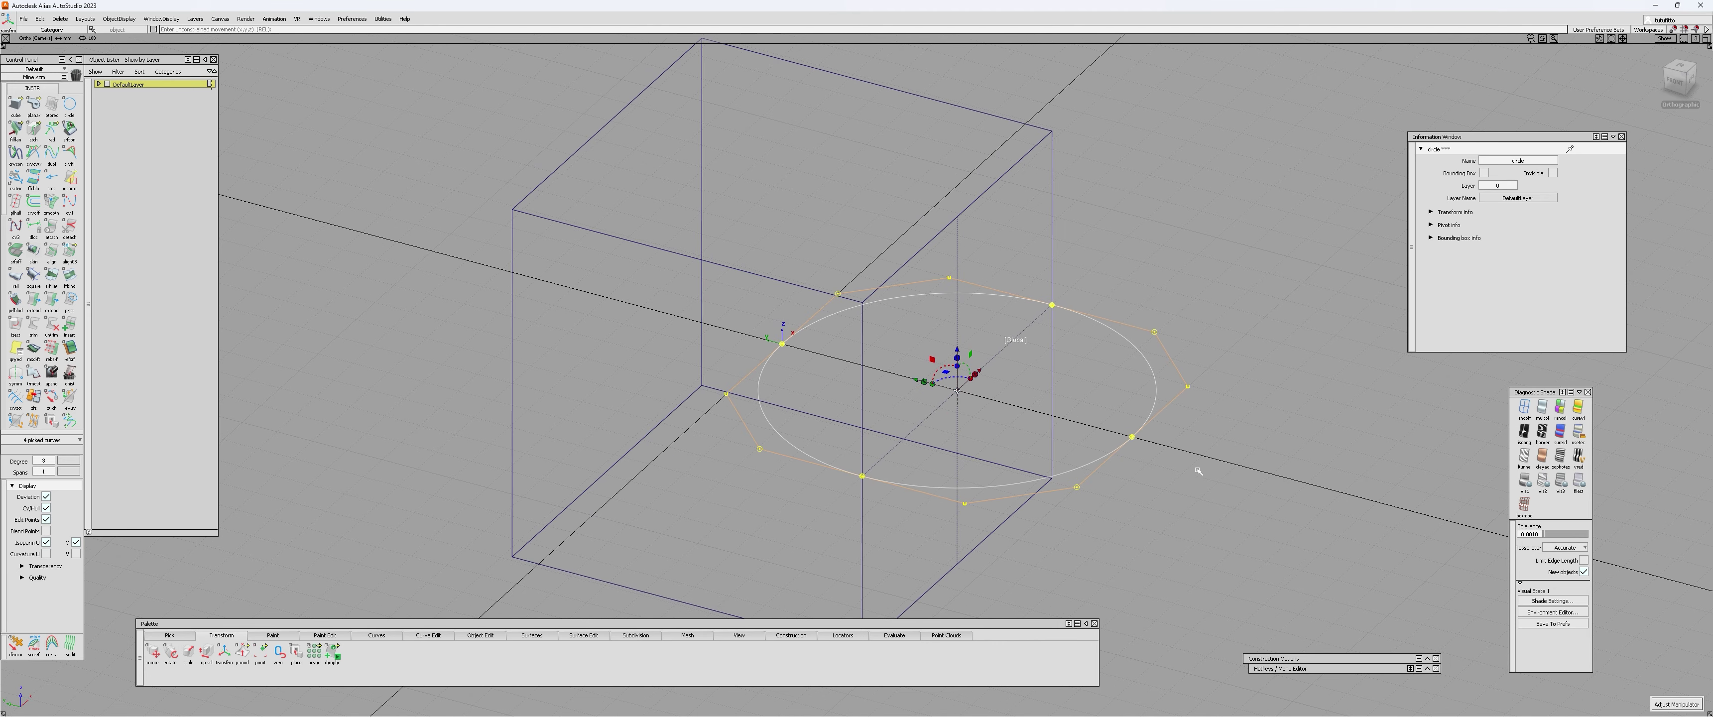
click(1201, 467)
key(ctrl+z)
alt+shift+drag(1090, 420, 1126, 477)
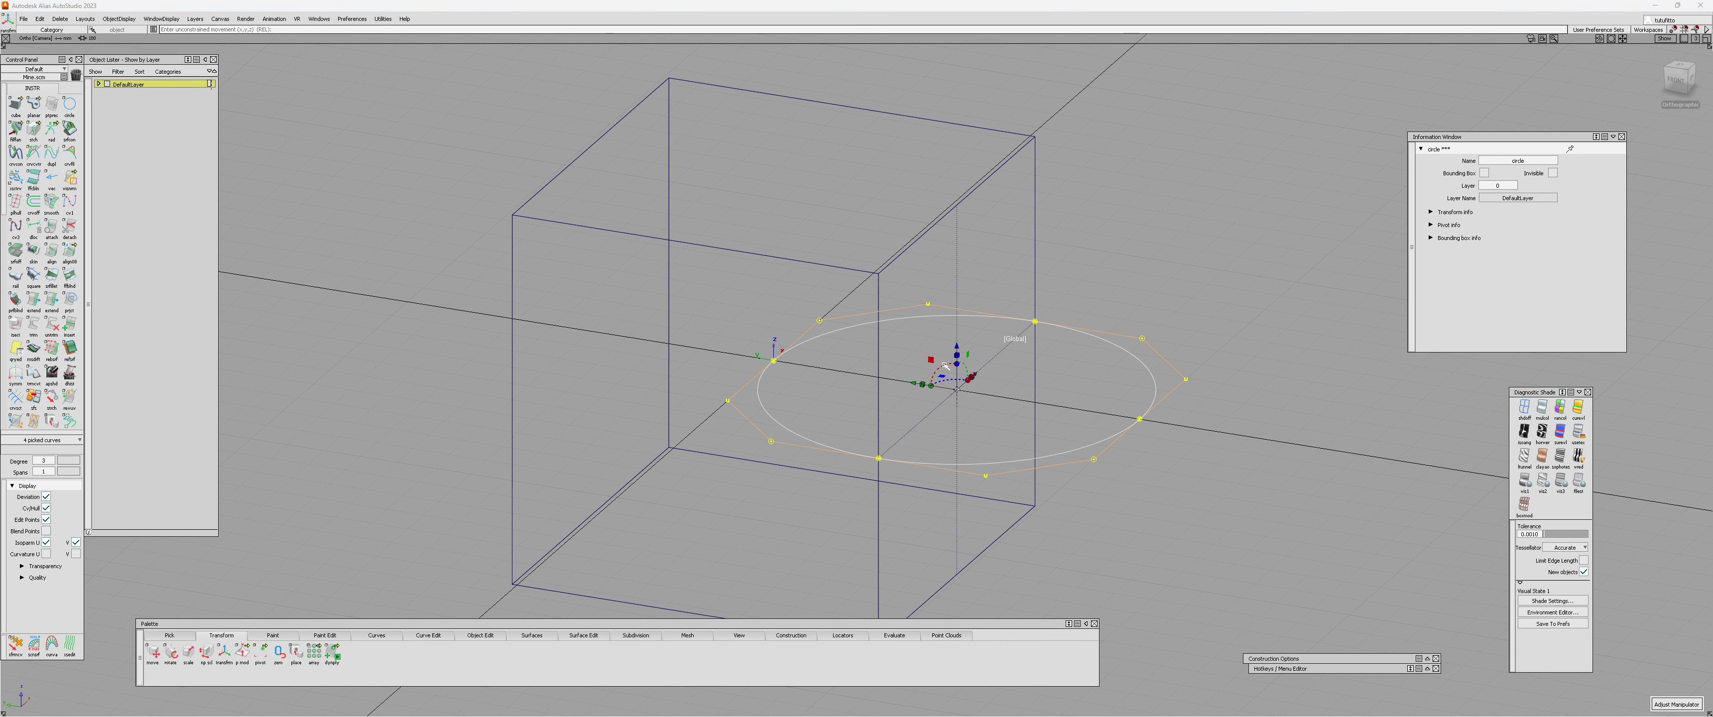
- Rotate the circle 90 degrees about the X axis so it lies in the cube's side face, and deselect it
click(944, 366)
text(90)
key(Return)
alt+shift+drag(493, 168, 1051, 231)
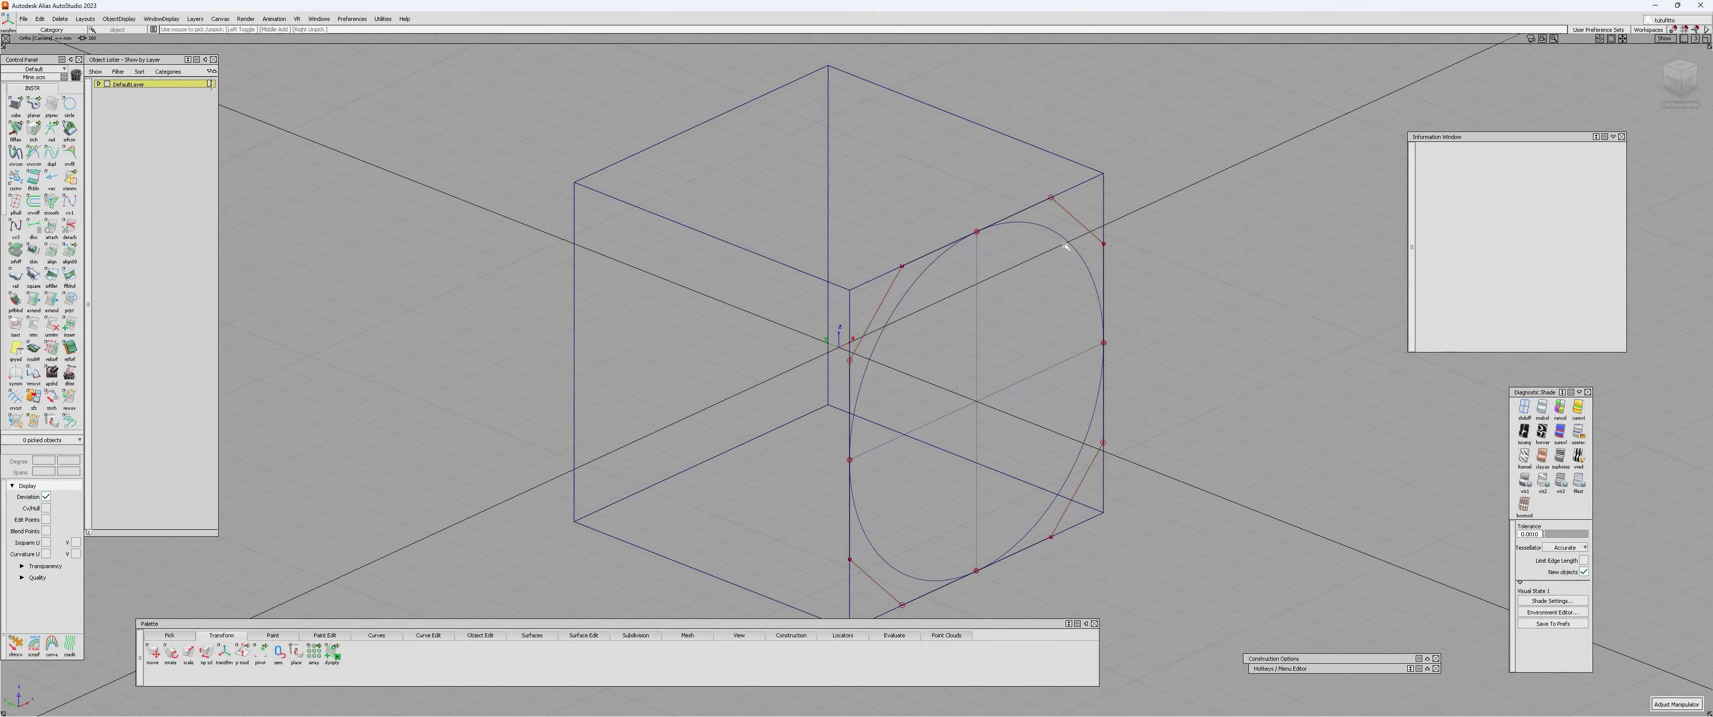
- Examine the circle's transform information and where the Information Window is opened from
click(1051, 231)
click(1431, 212)
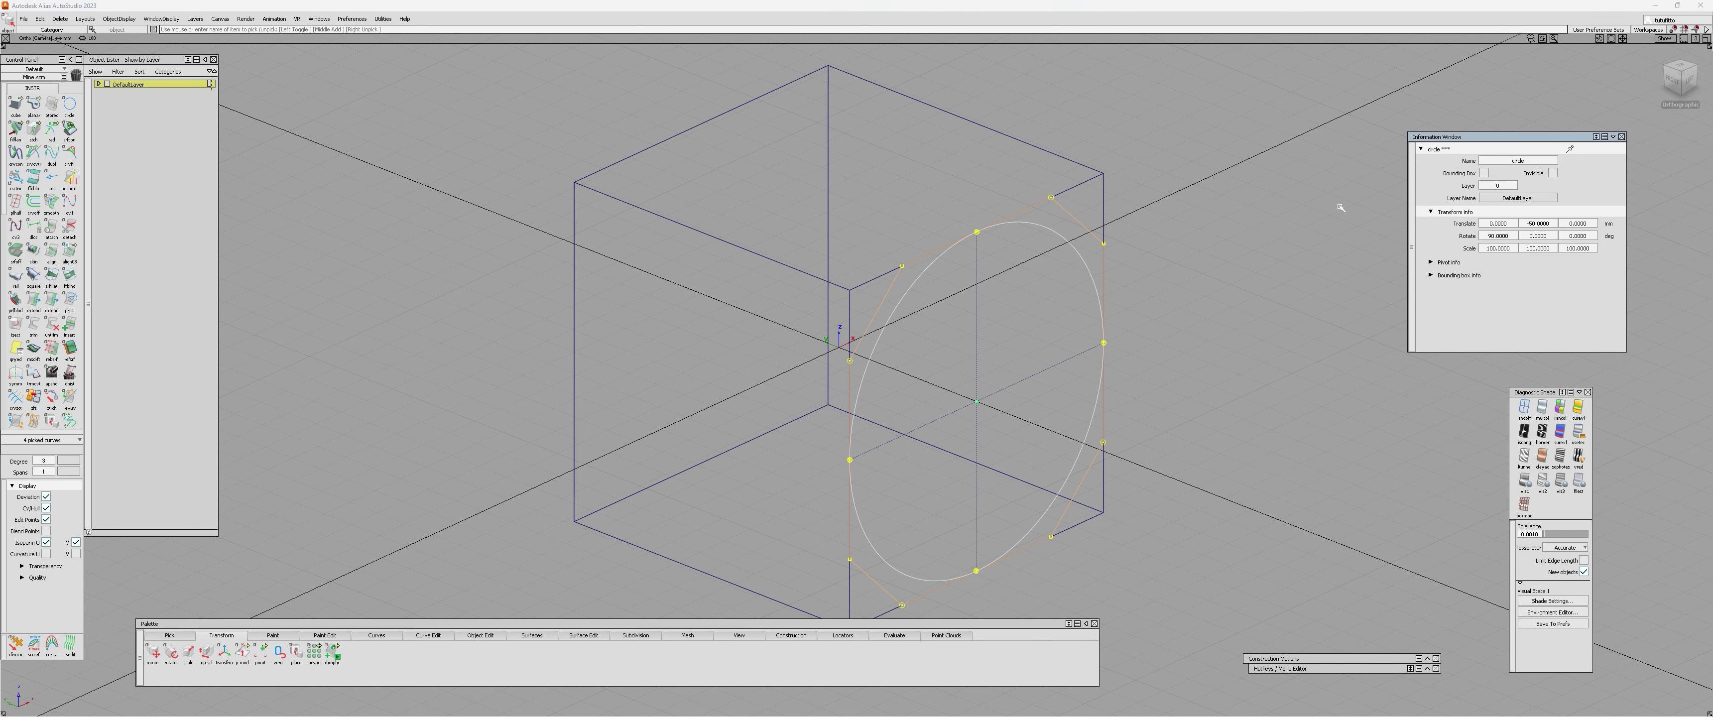
click(319, 19)
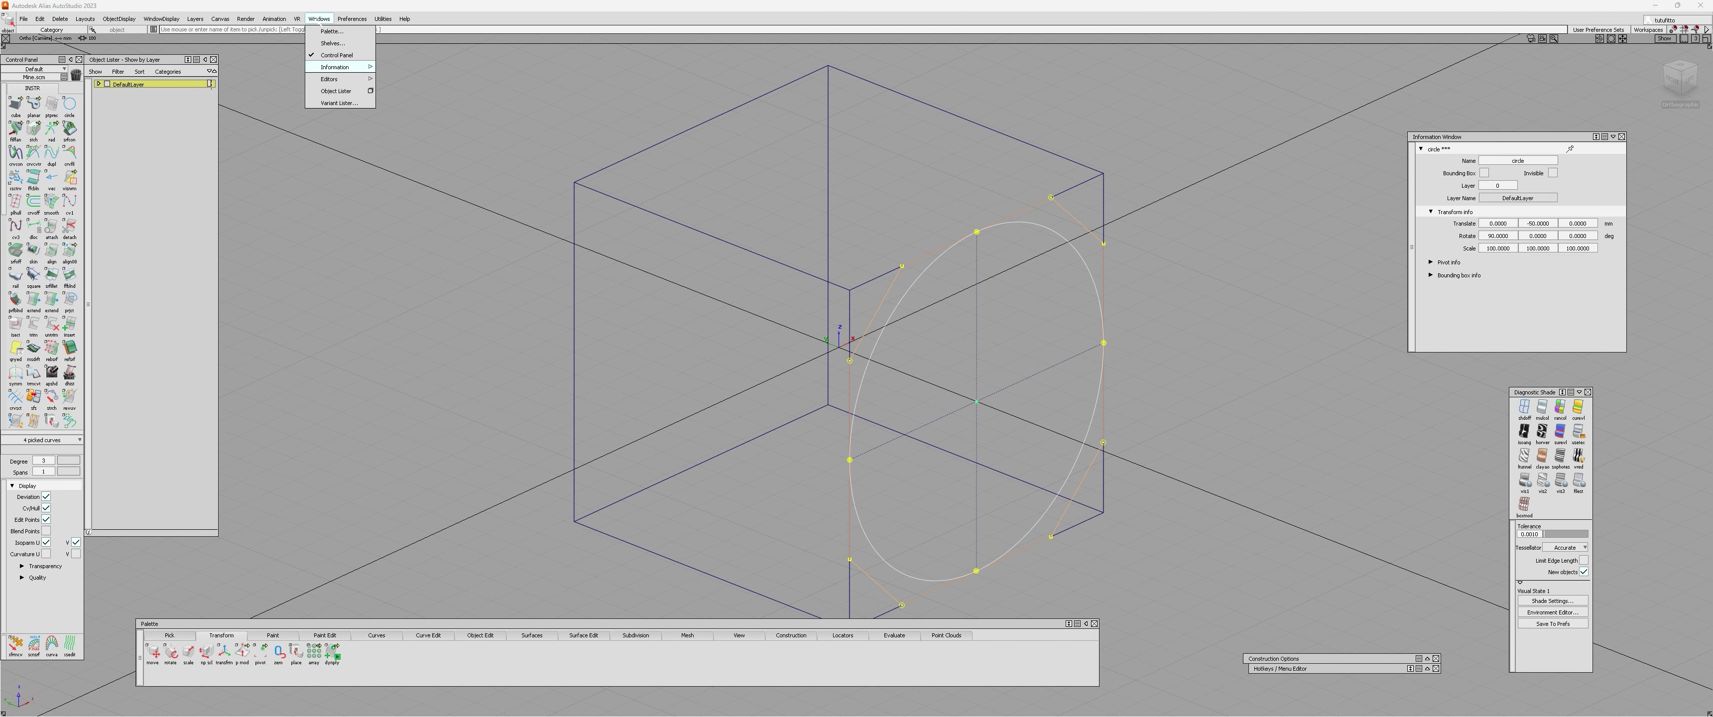
mouse_move(336, 68)
click(1071, 71)
click(291, 84)
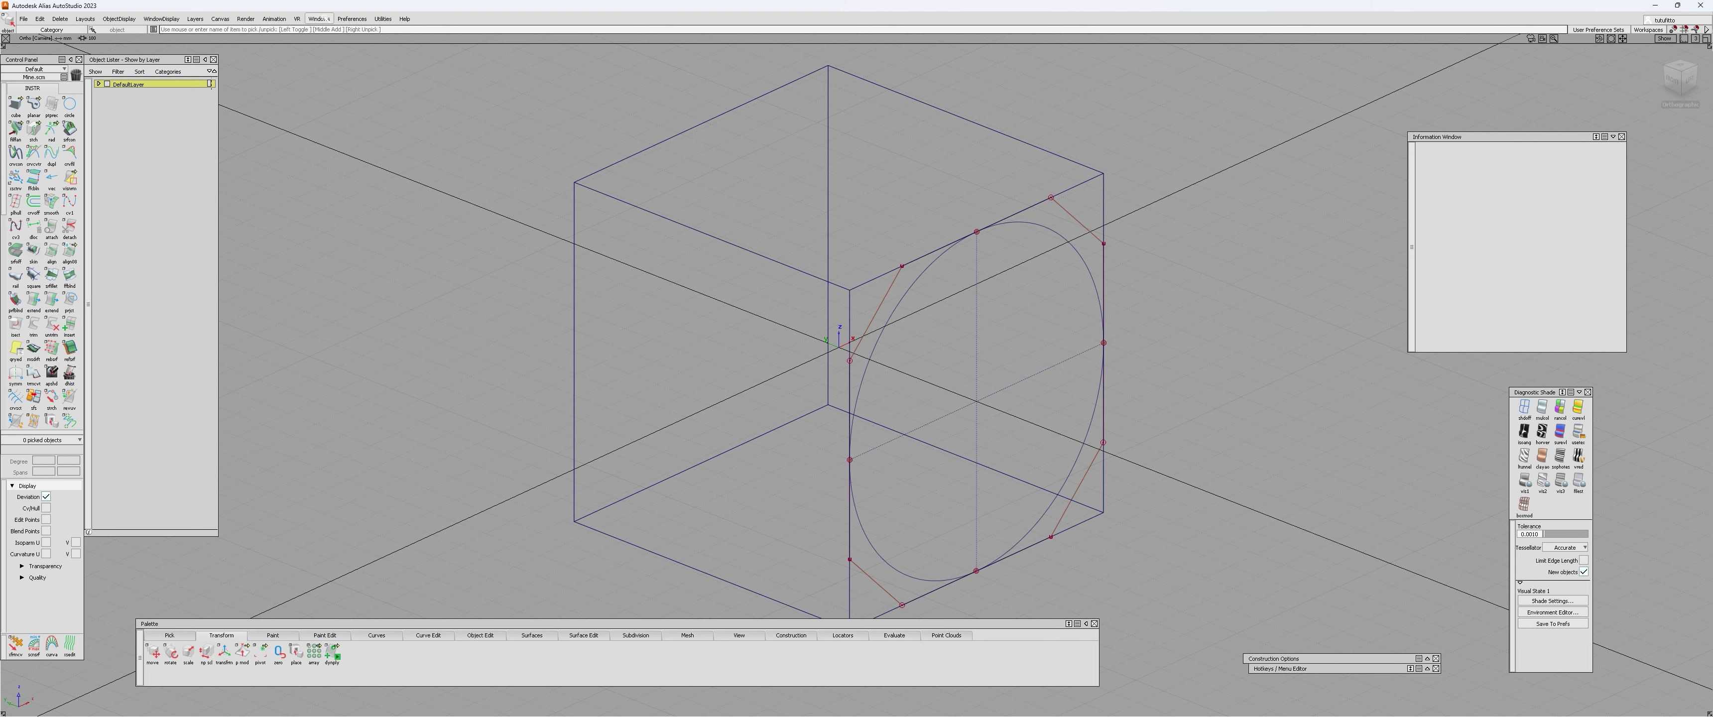
click(324, 19)
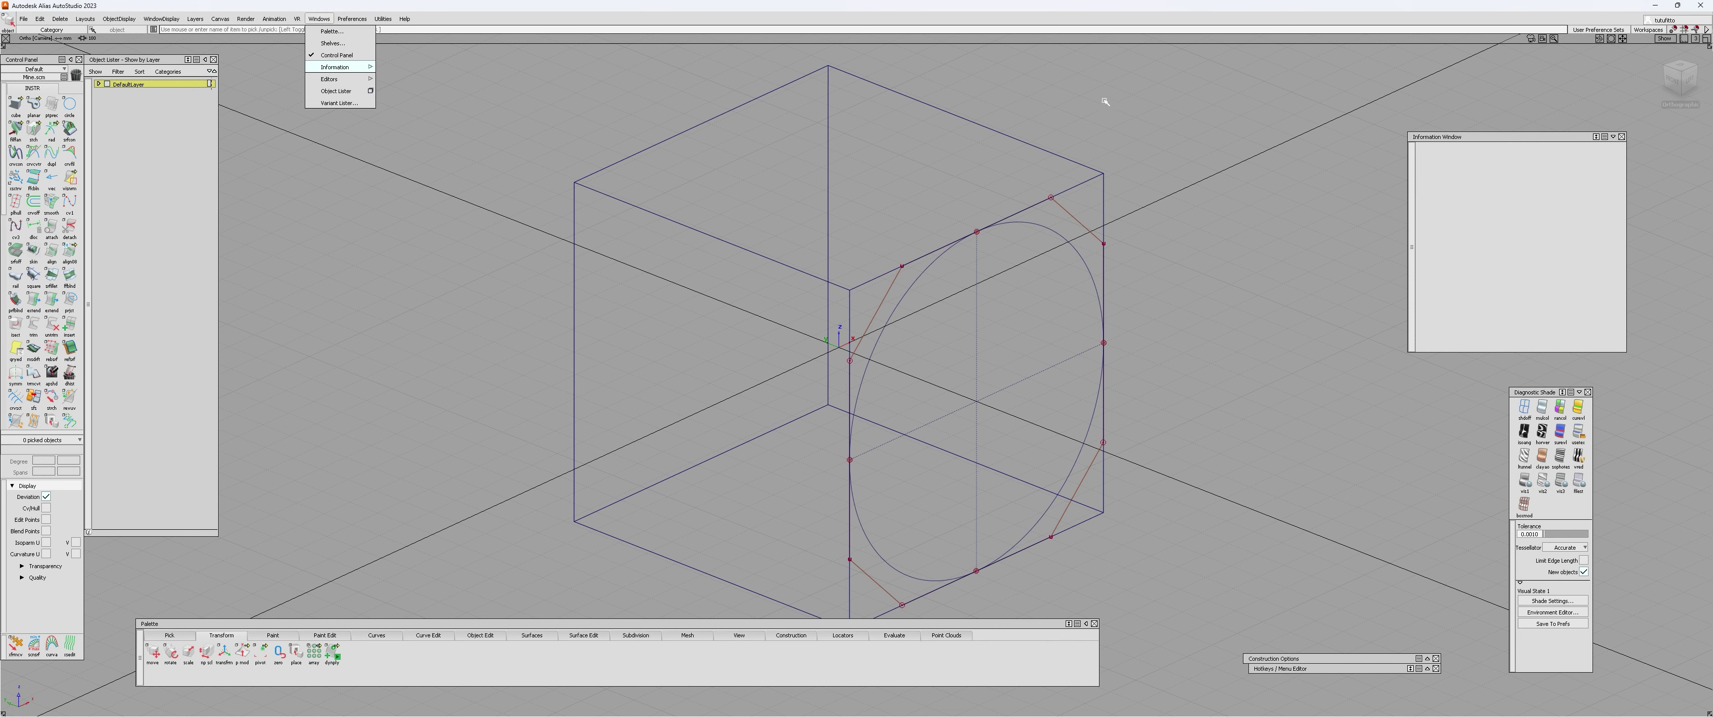
click(1123, 102)
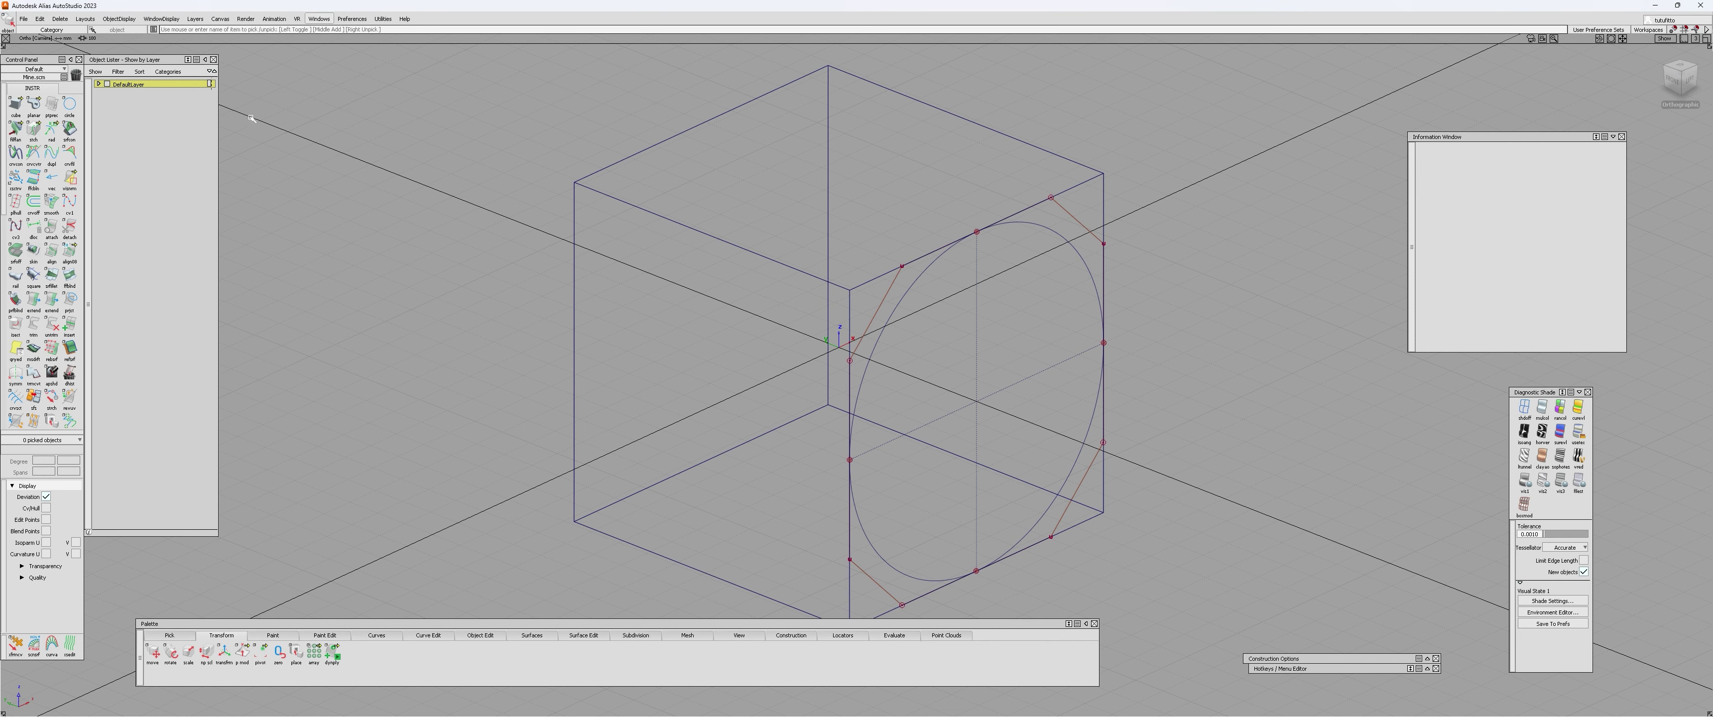
- Pick the circle and set its X, Y and Z scale to 80 in the transform information
alt+shift+middle_drag(1055, 221, 1016, 214)
mouse_move(1015, 214)
alt+shift+right_down()
mouse_move(1003, 225)
mouse_move(1022, 222)
alt+shift+right_up()
click(1025, 239)
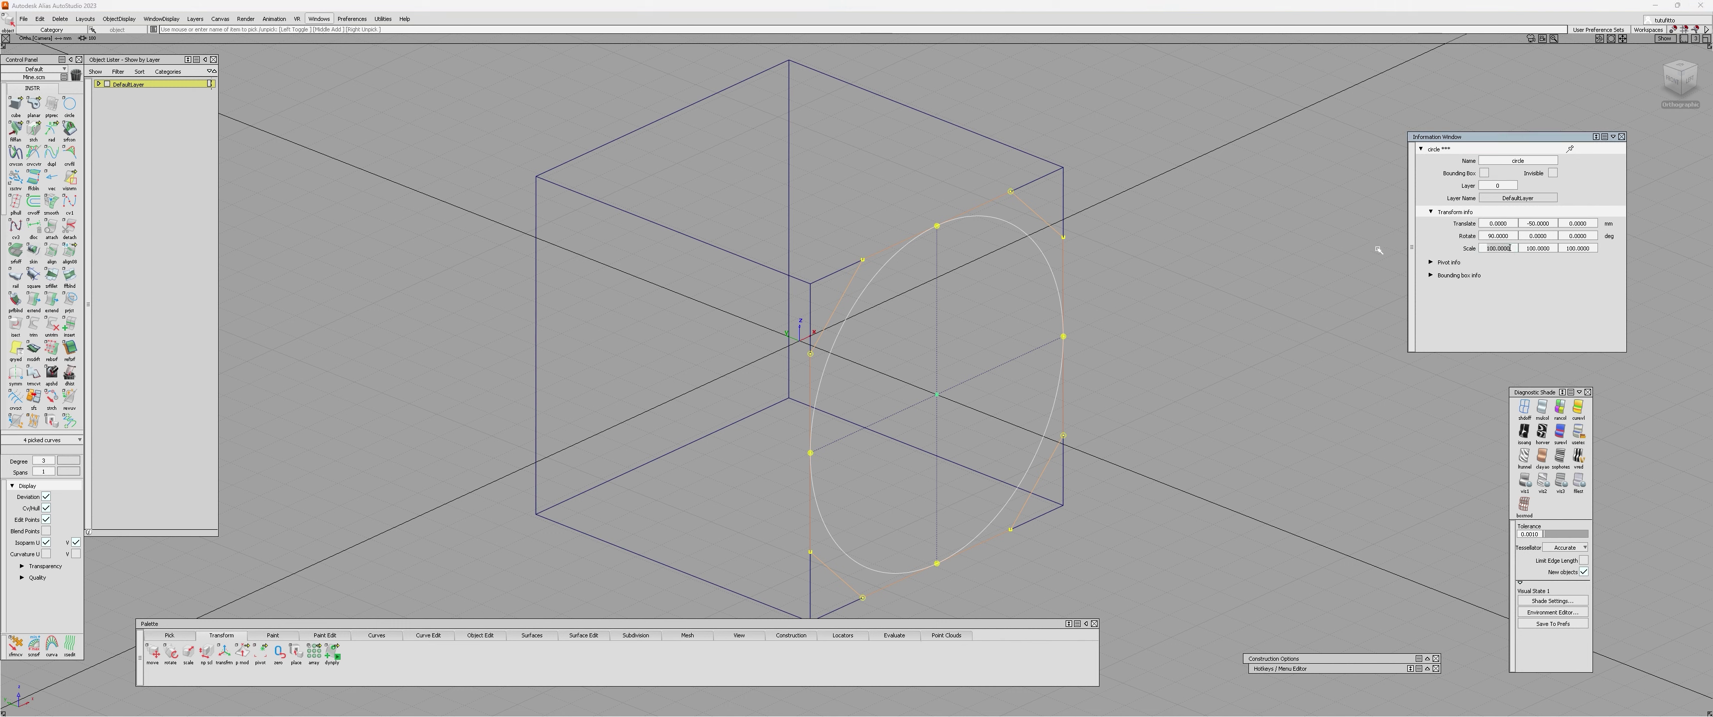
text(80)
key(Tab)
text(80)
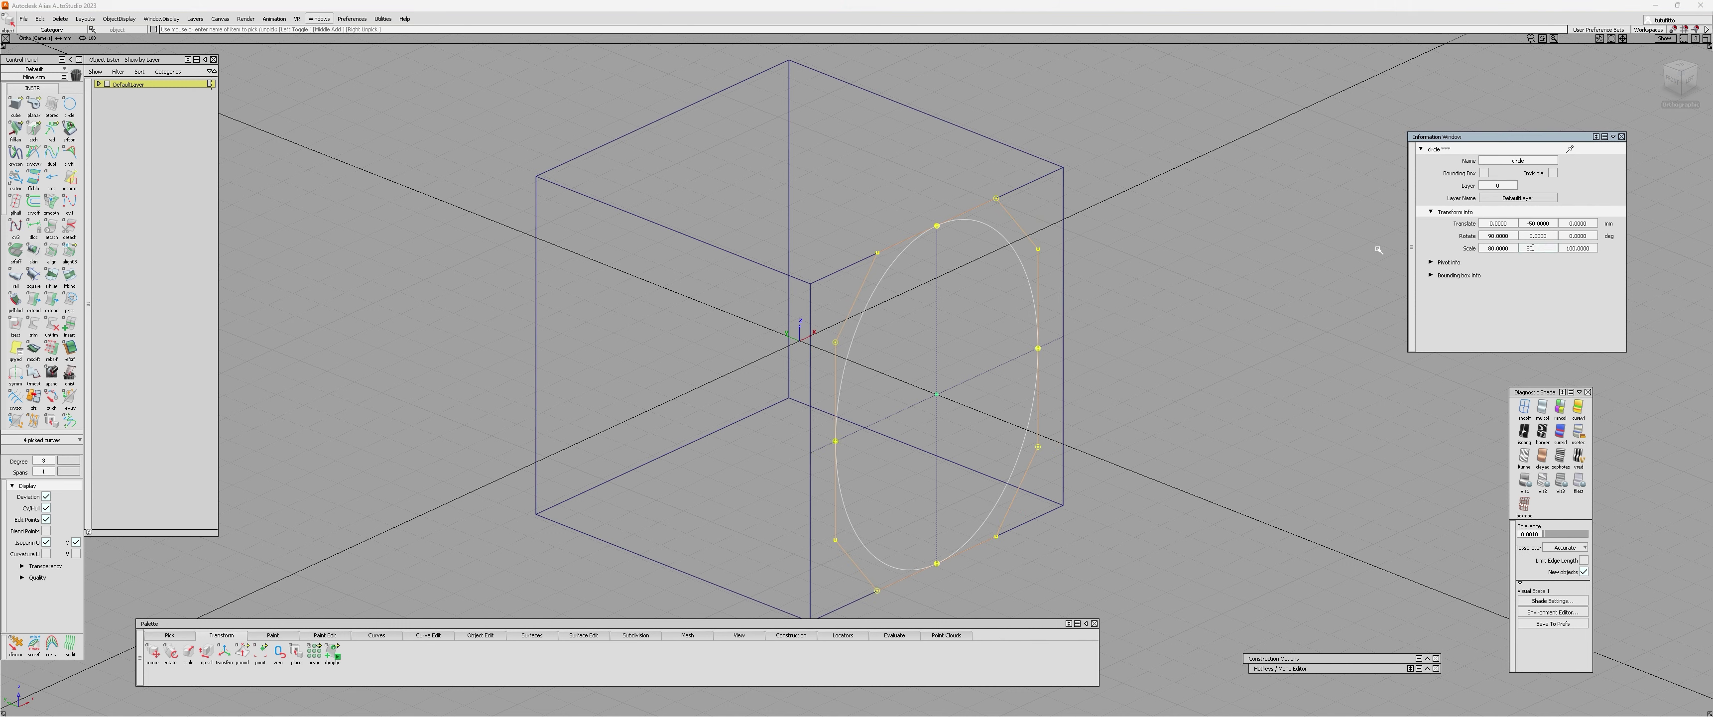
key(Tab)
text(1)
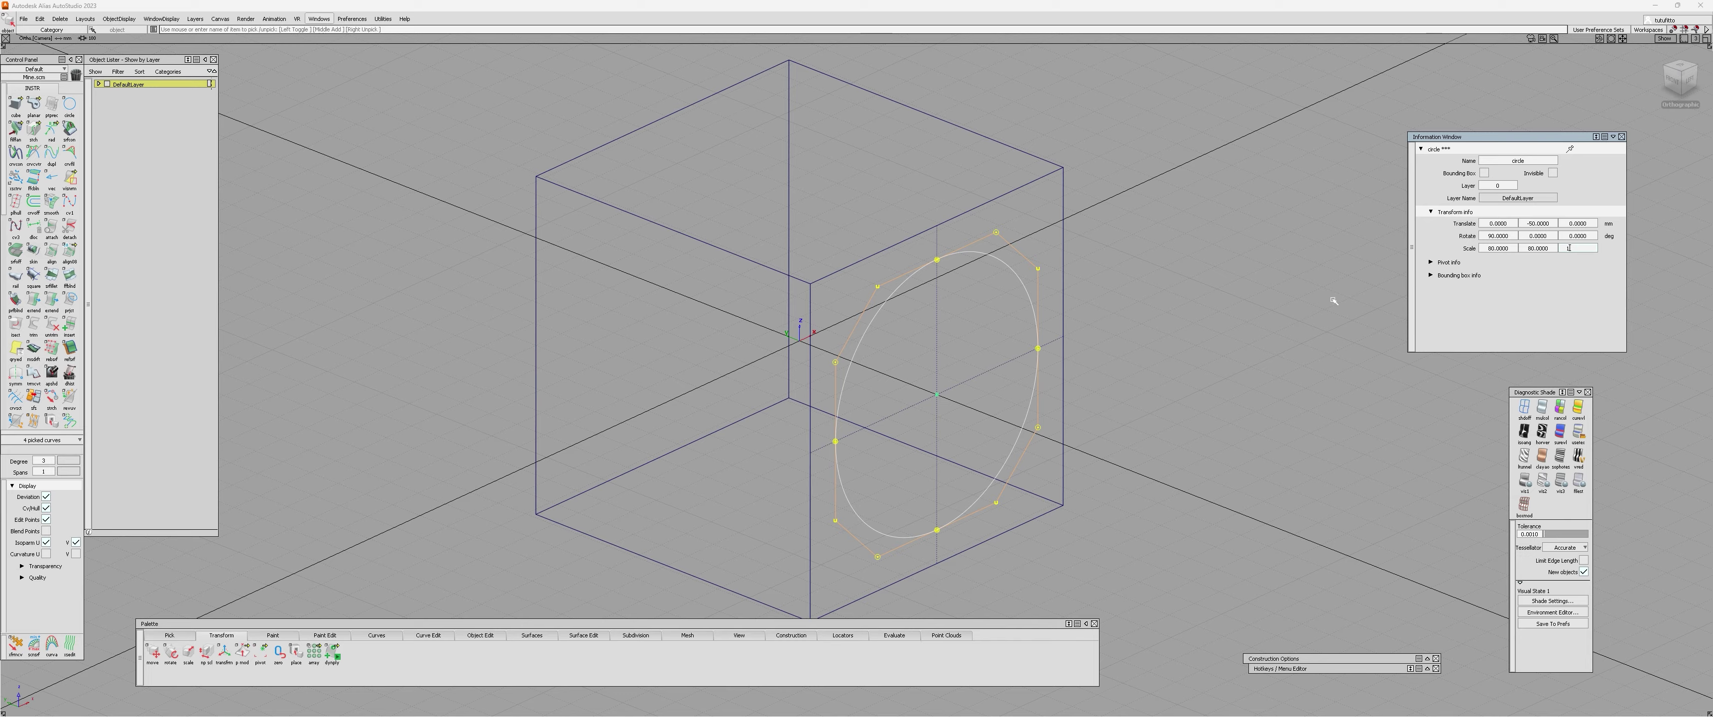
text(0)
key(Return)
- Deselect the circle and delete the whole cube around it
alt+shift+drag(934, 410, 971, 289)
click(983, 279)
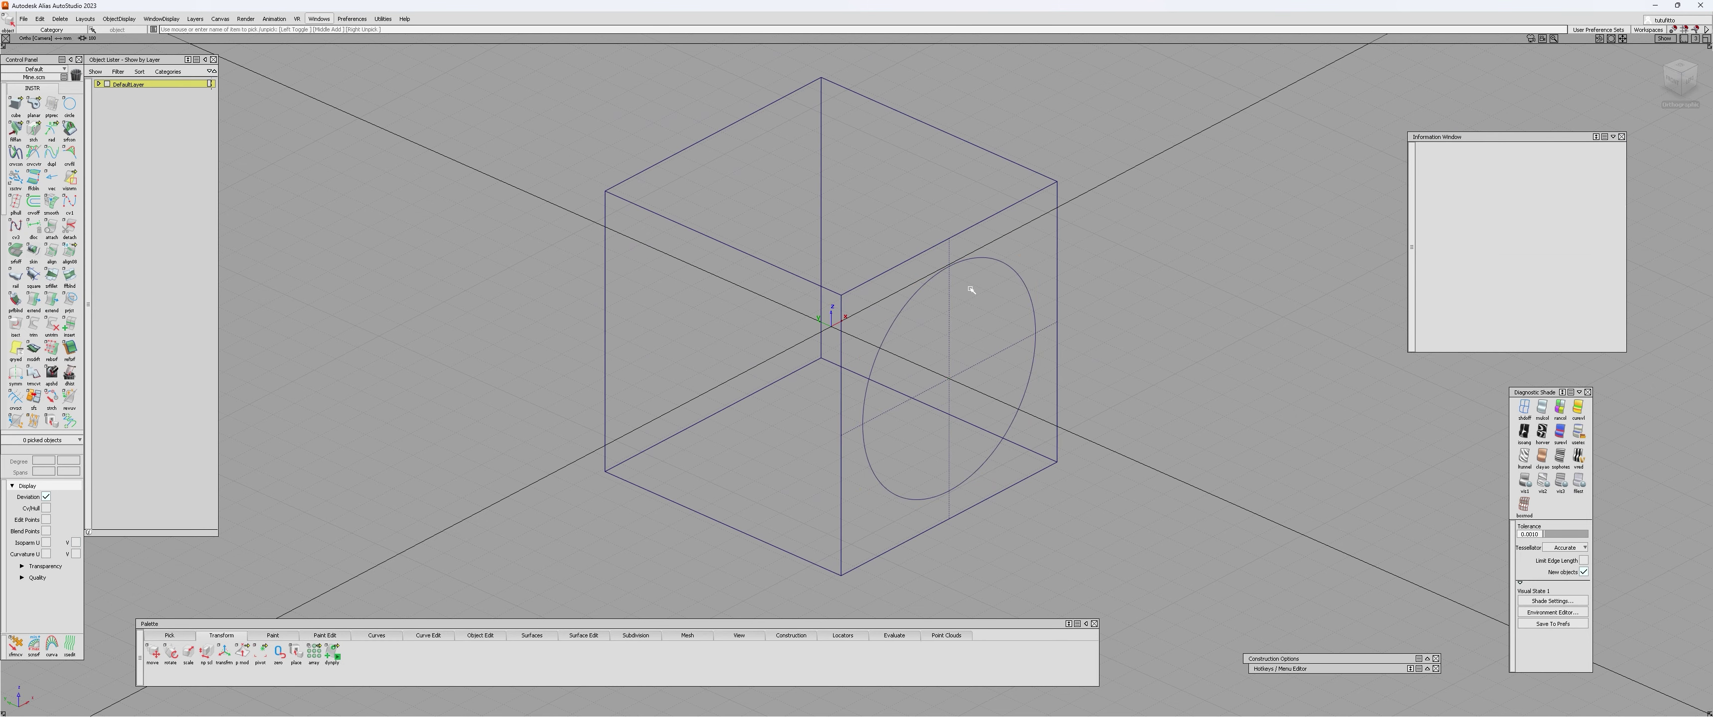
click(1017, 211)
key(Delete)
key(Return)
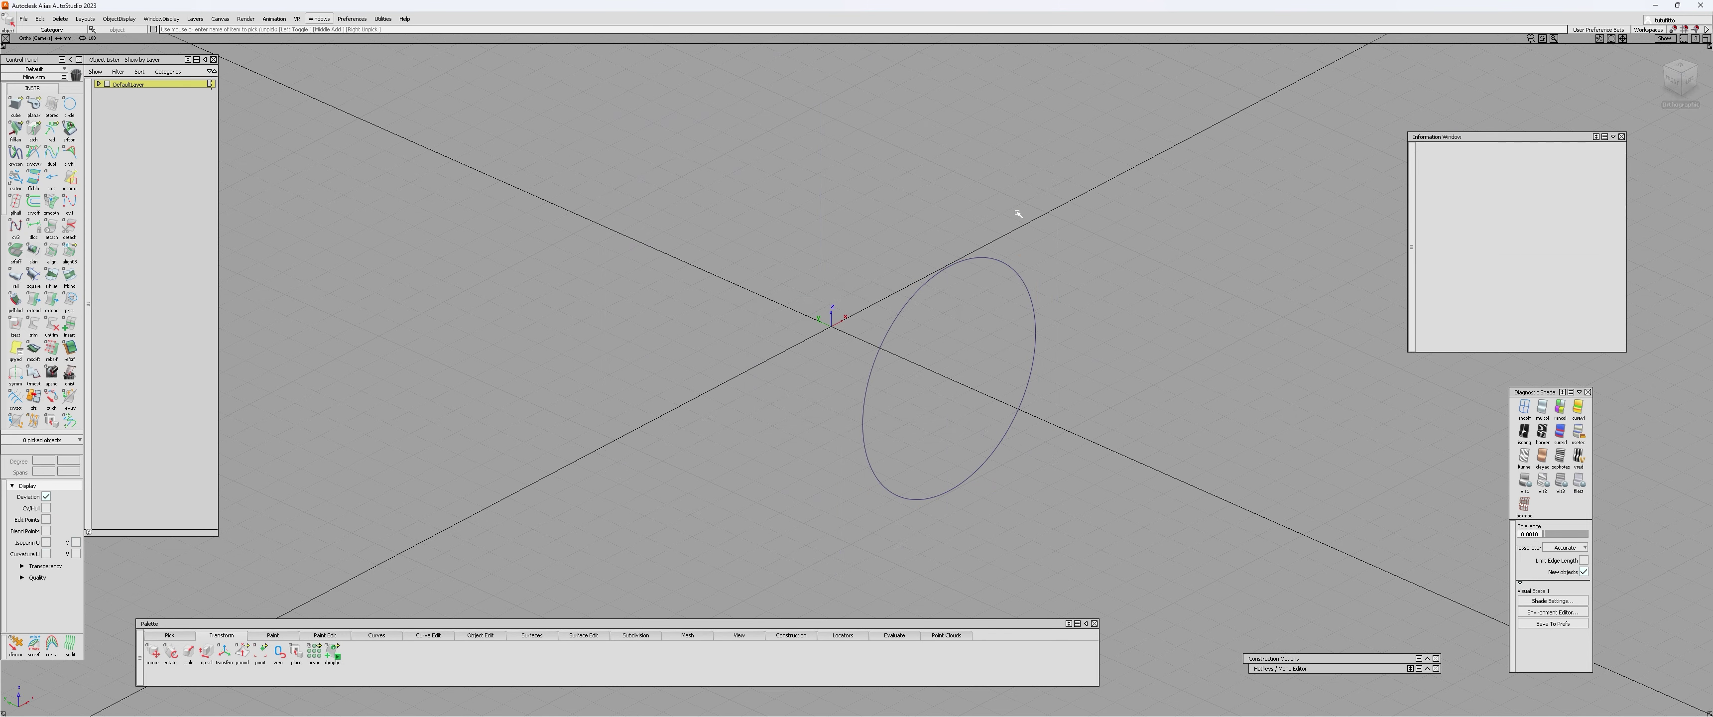
- Pick the circle and examine the Mirror options of the shelf tools for the XZ, YZ and XY planes
click(1030, 376)
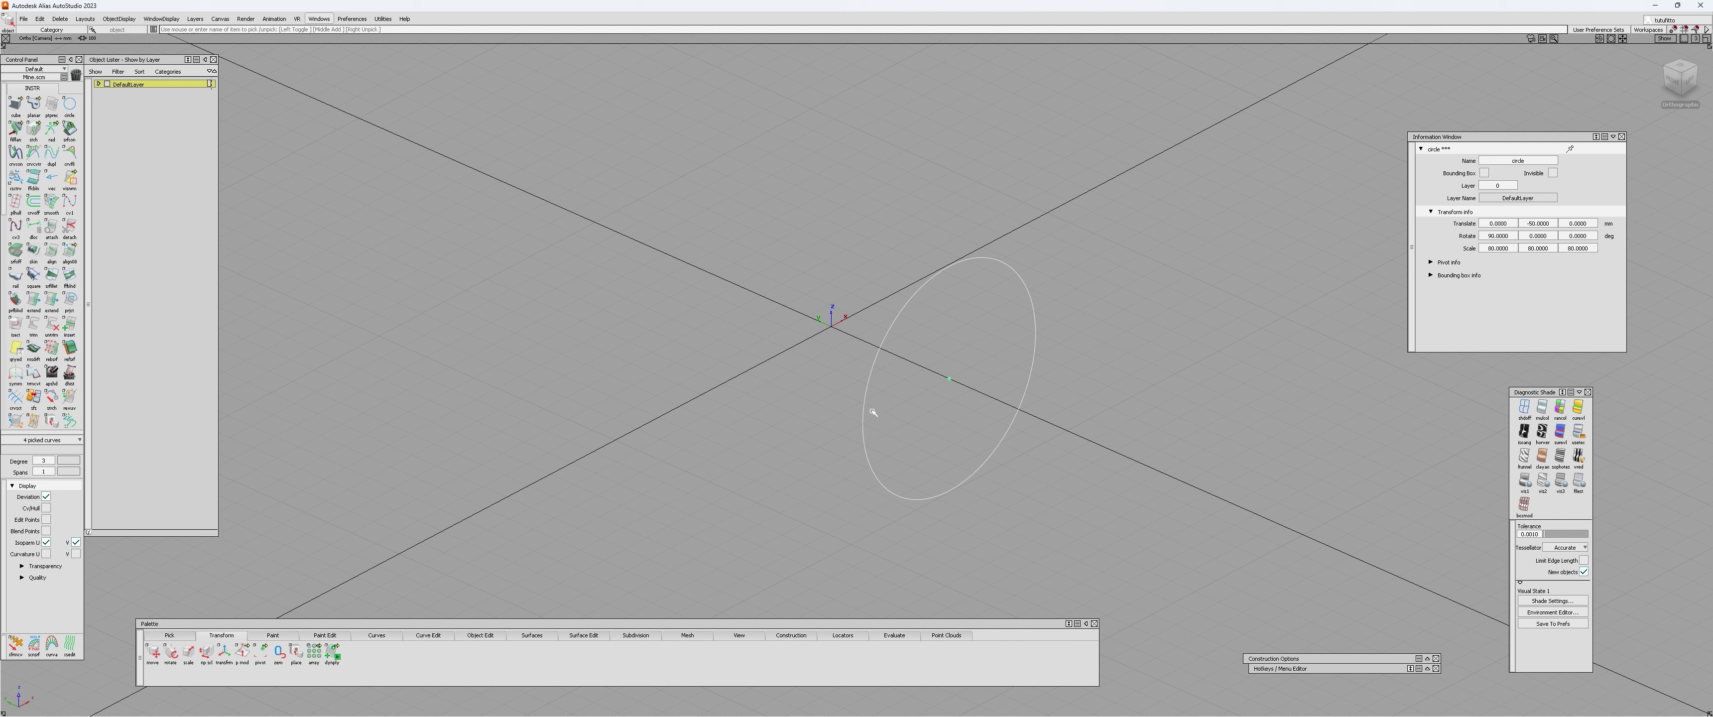
scroll(16, 281, down, 3)
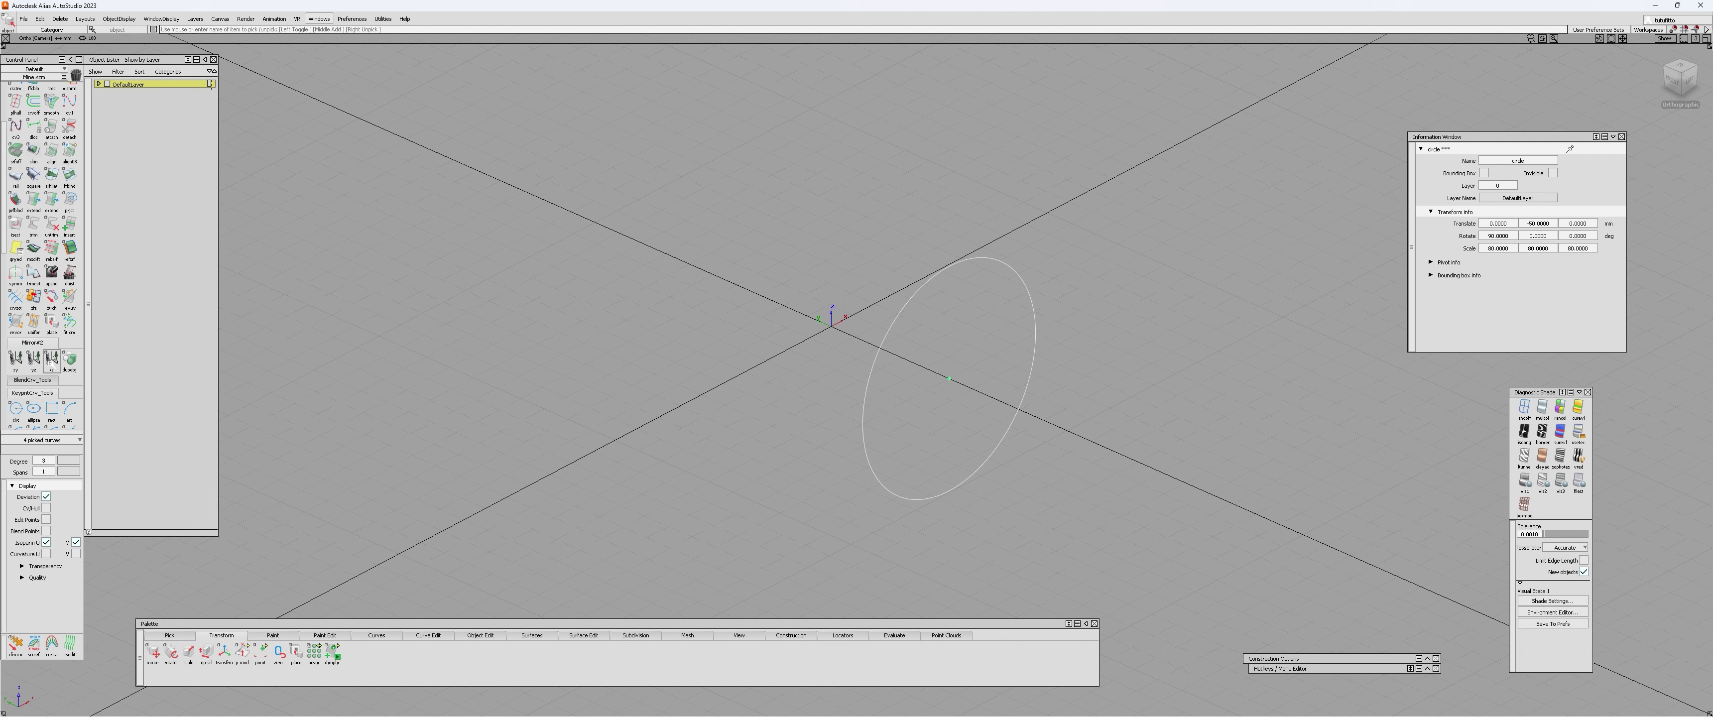
double_click(51, 360)
drag(850, 265, 632, 273)
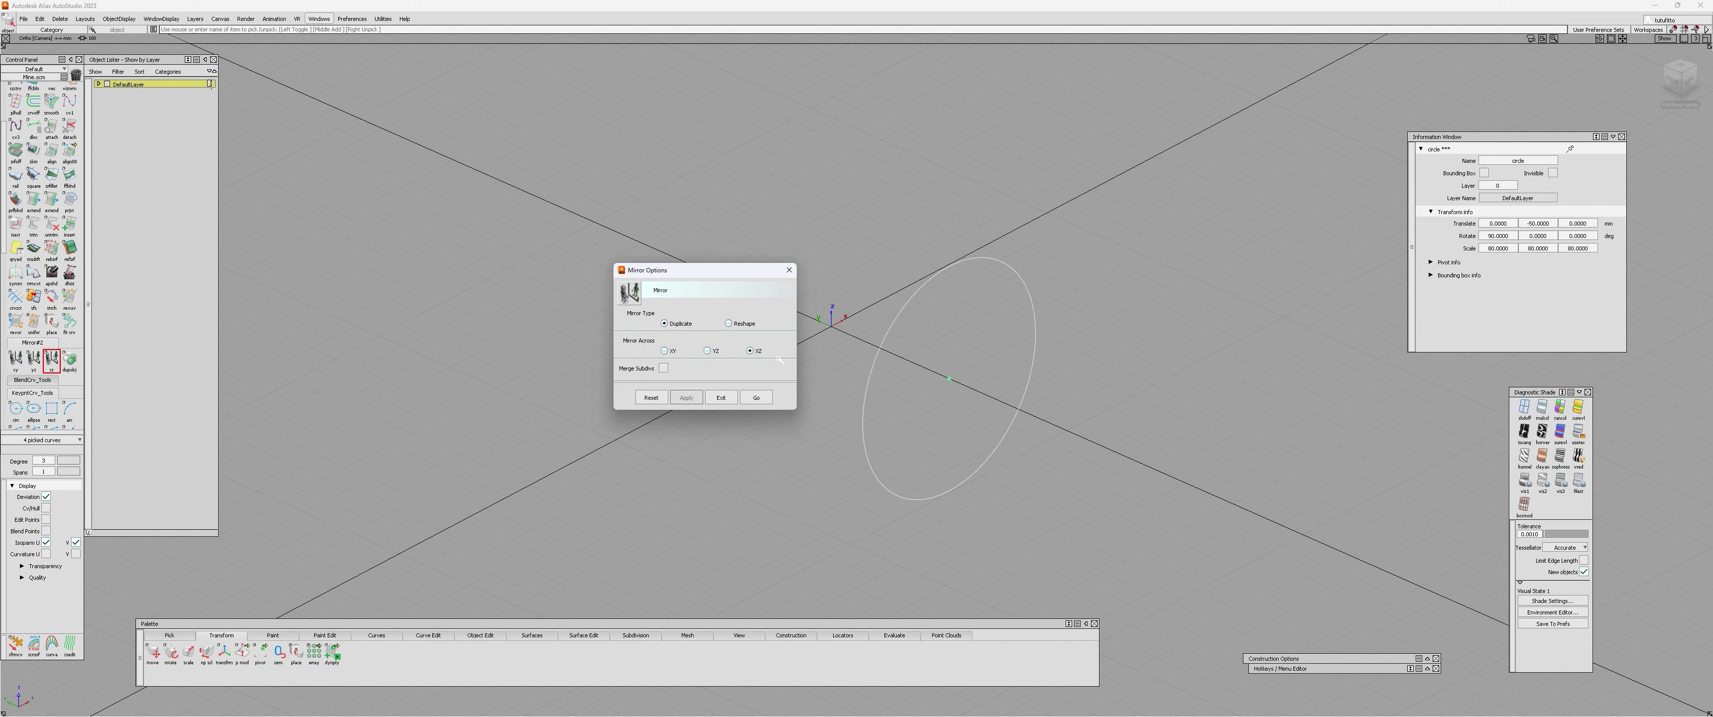
click(707, 351)
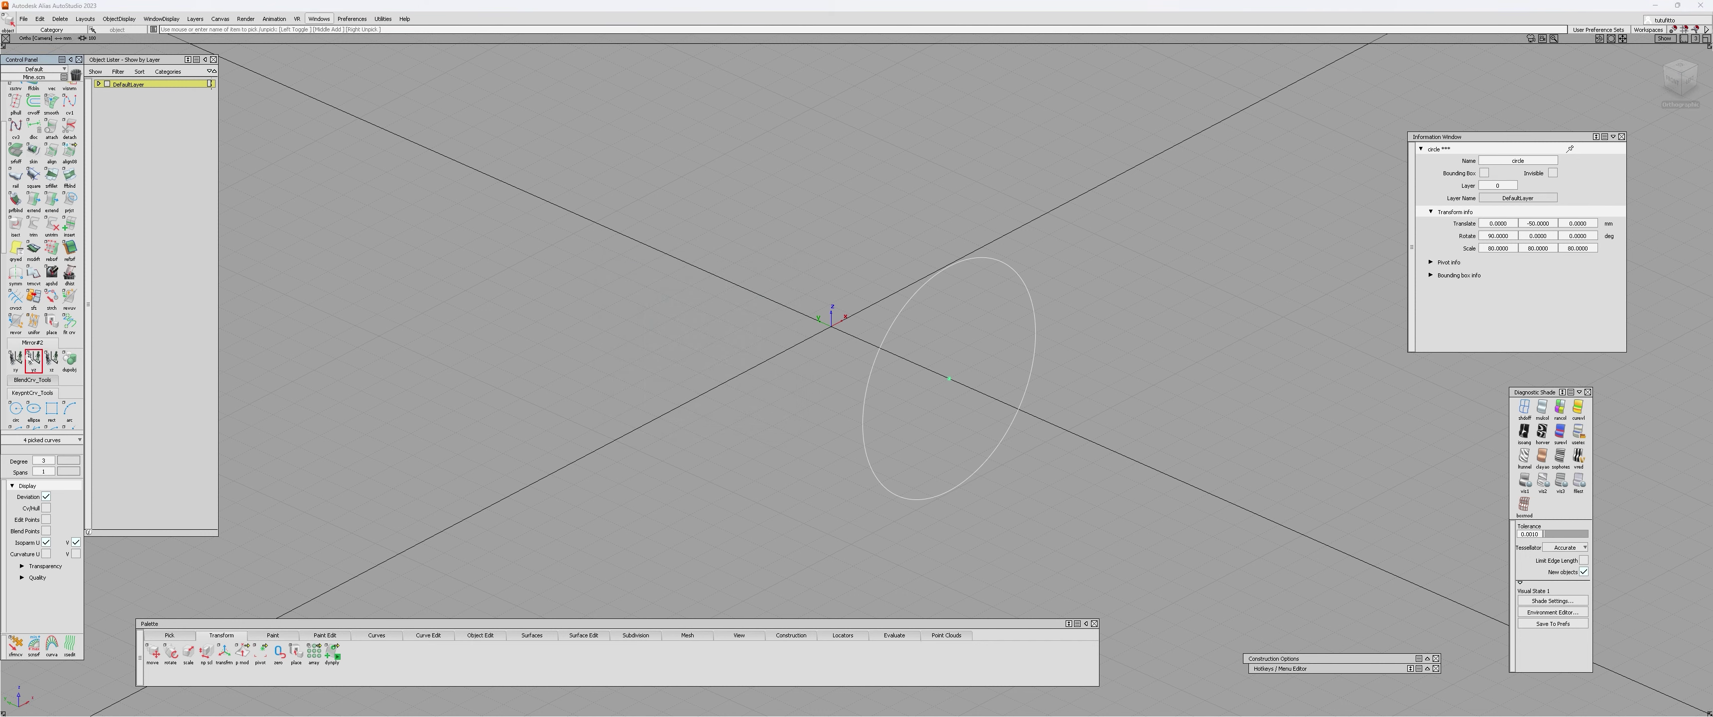
click(795, 251)
double_click(15, 359)
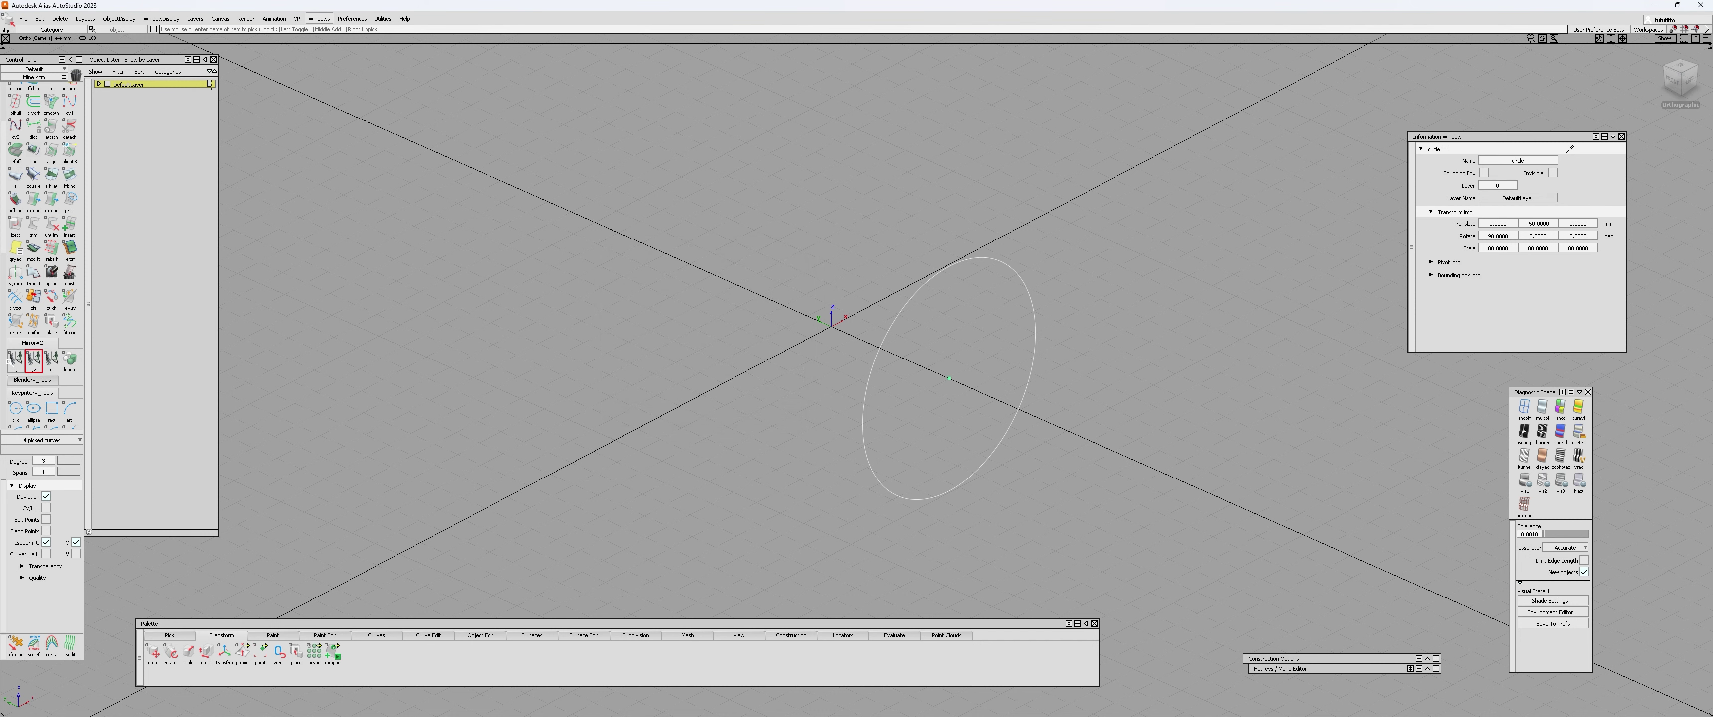
click(793, 252)
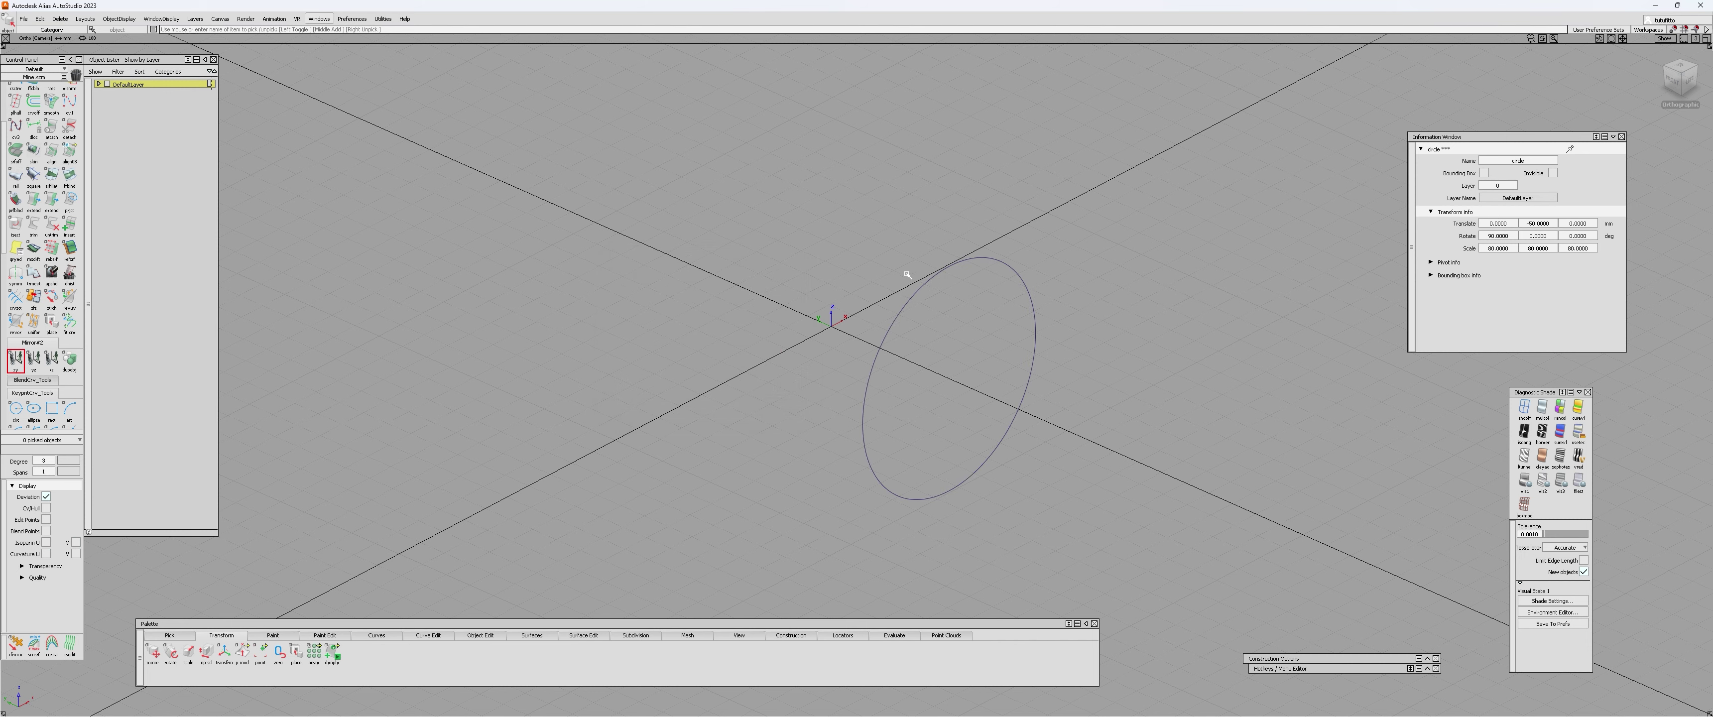
- Mirror a duplicate of the circle across the XZ plane and deselect everything
click(52, 360)
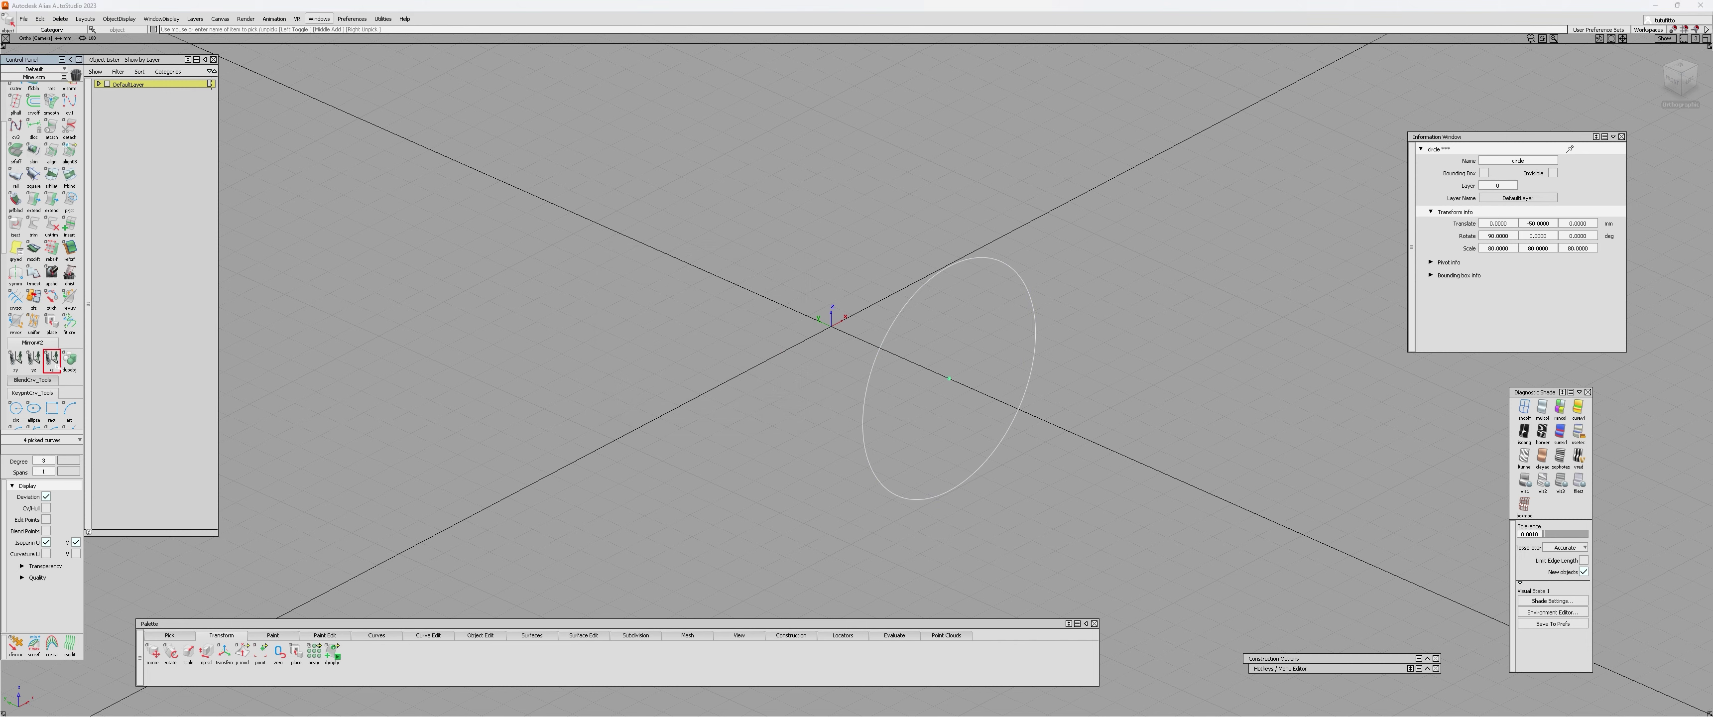
alt+shift+drag(675, 390, 661, 329)
click(684, 356)
click(796, 314)
- Pick both the original and mirrored circles, and copy and paste them in place
alt+shift+drag(881, 282, 902, 220)
drag(904, 219, 997, 328)
key(ctrl+c)
key(ctrl+v)
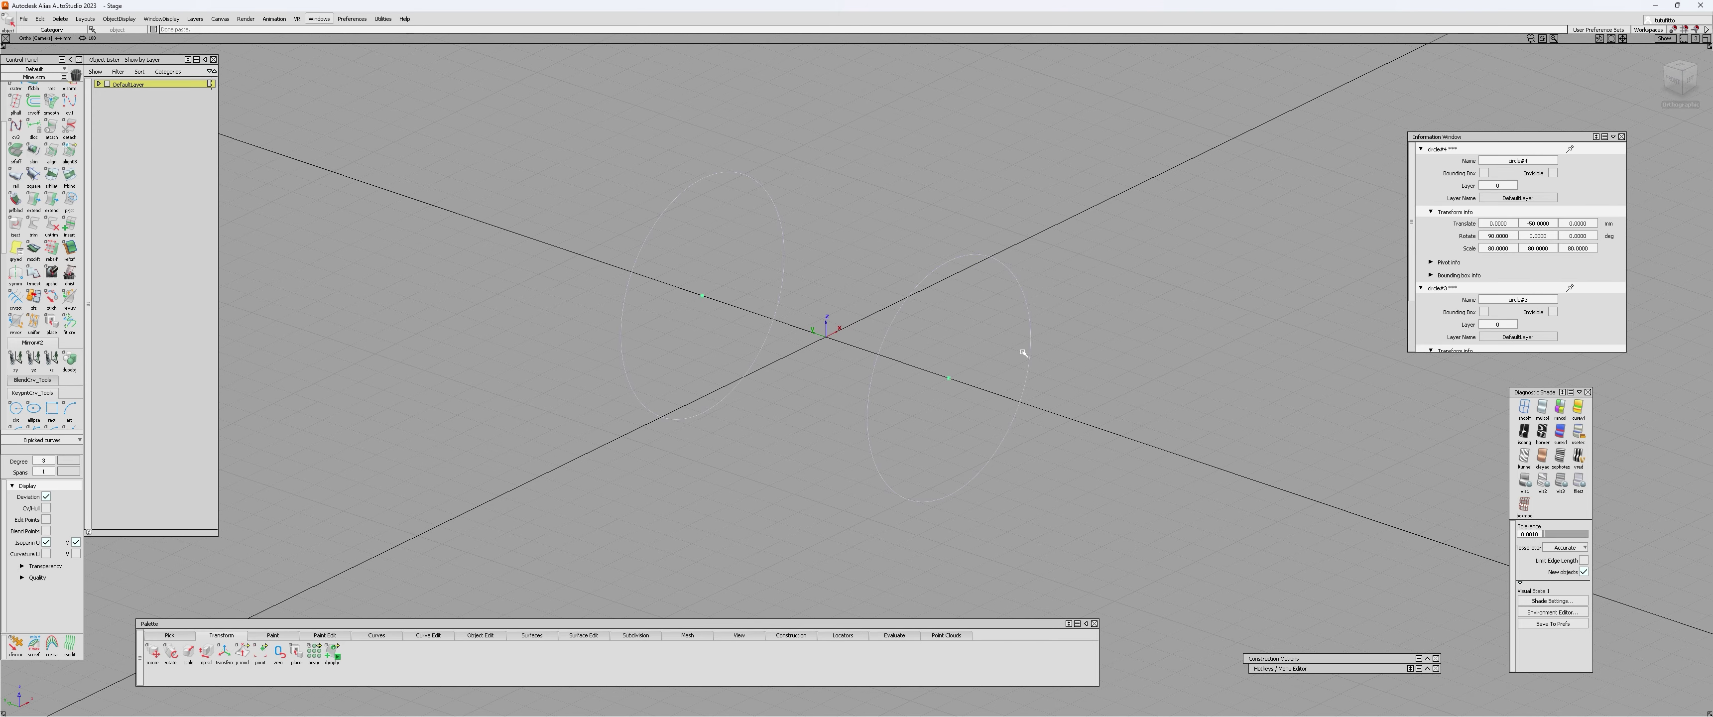
- Rotate the pasted circles 90 degrees about the vertical Z axis through the origin and deselect everything
click(833, 326)
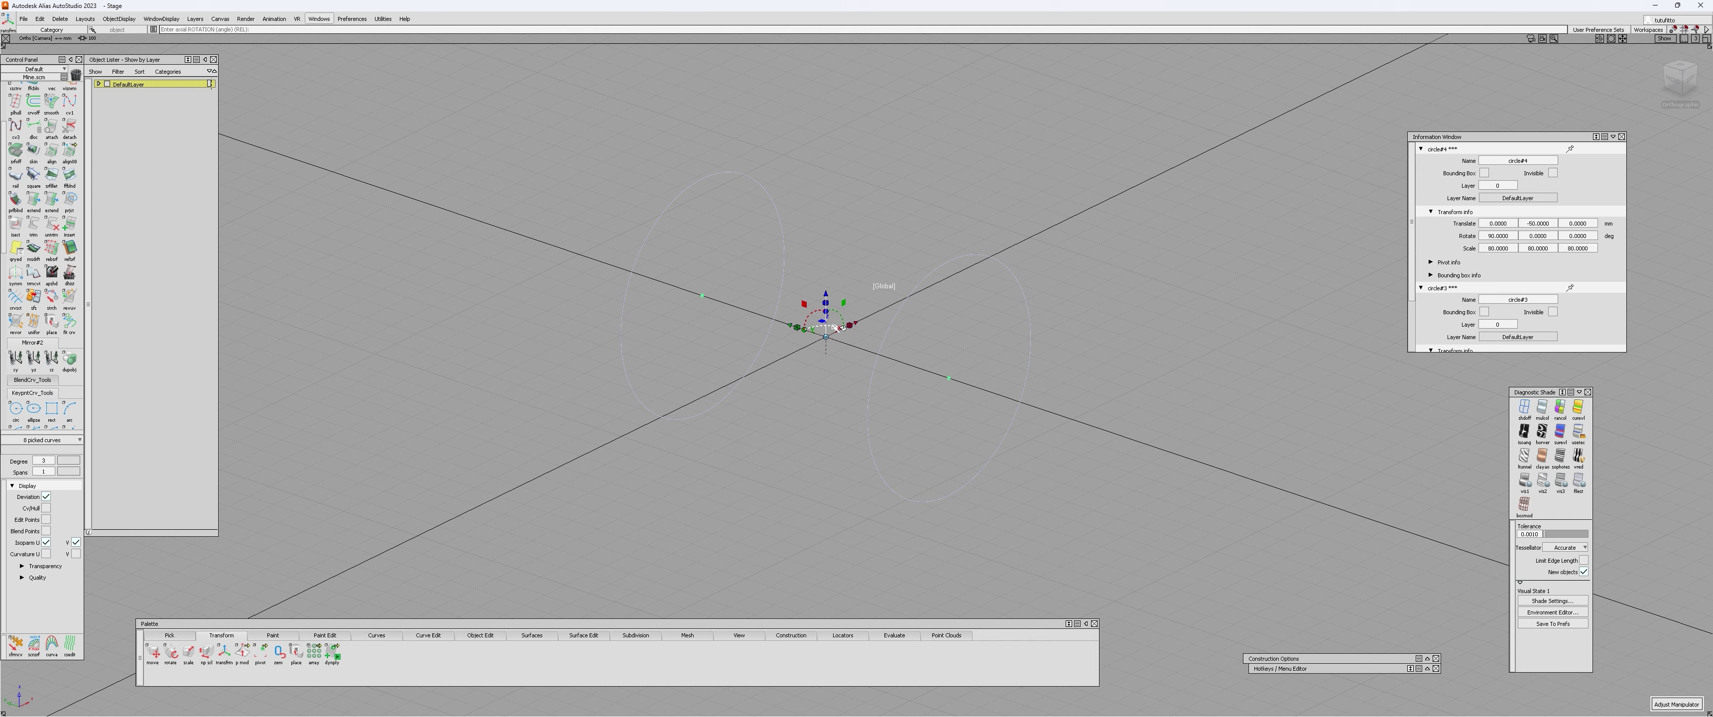
text(90)
key(Return)
ctrl+shift+drag(834, 327, 835, 266)
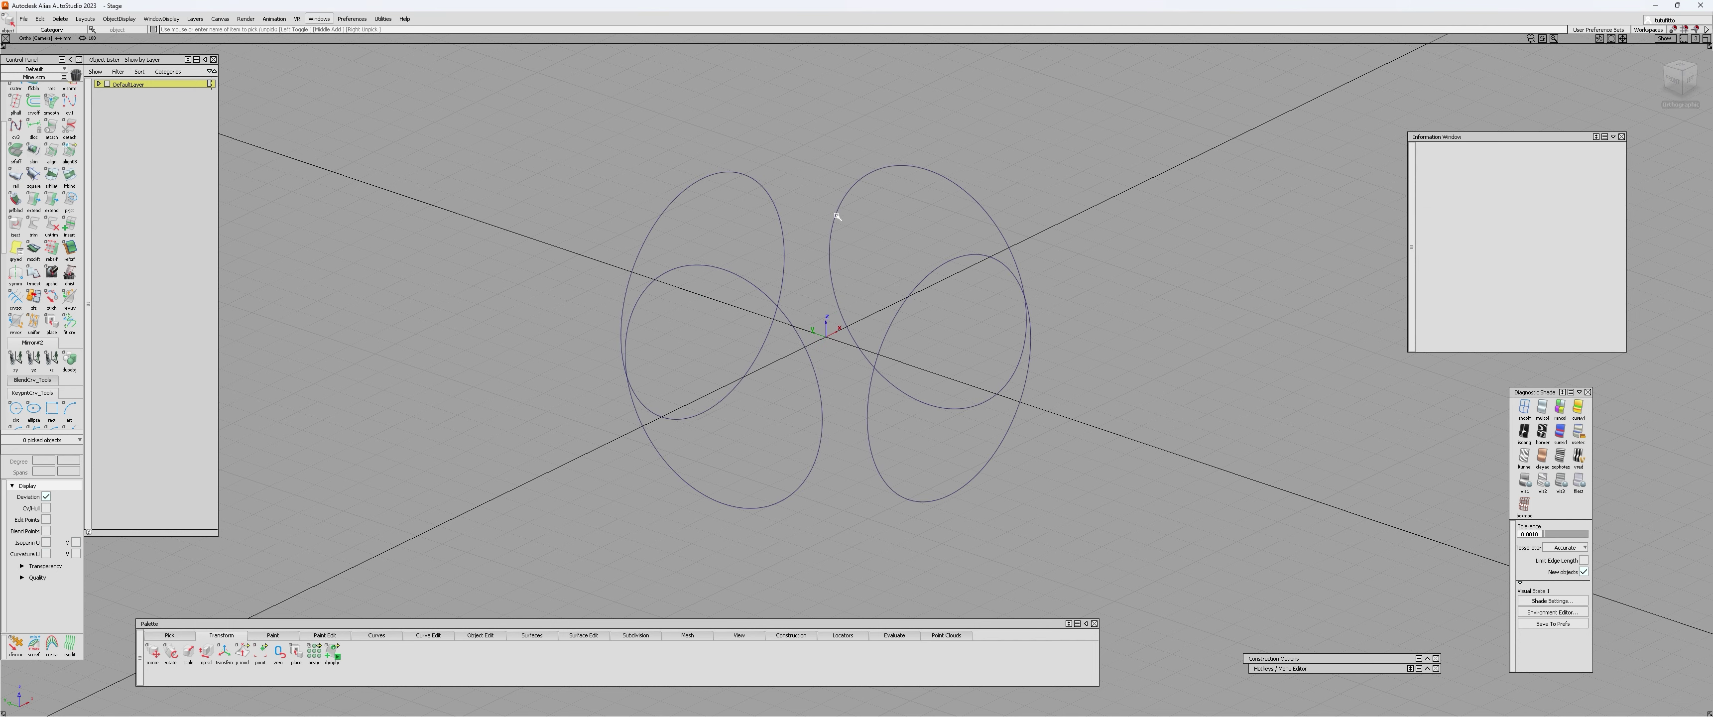
- Copy and paste in place the two opposite circles on the X axis, and clear the selection
click(839, 216)
drag(796, 315, 776, 333)
key(ctrl+c)
key(ctrl+v)
click(783, 334)
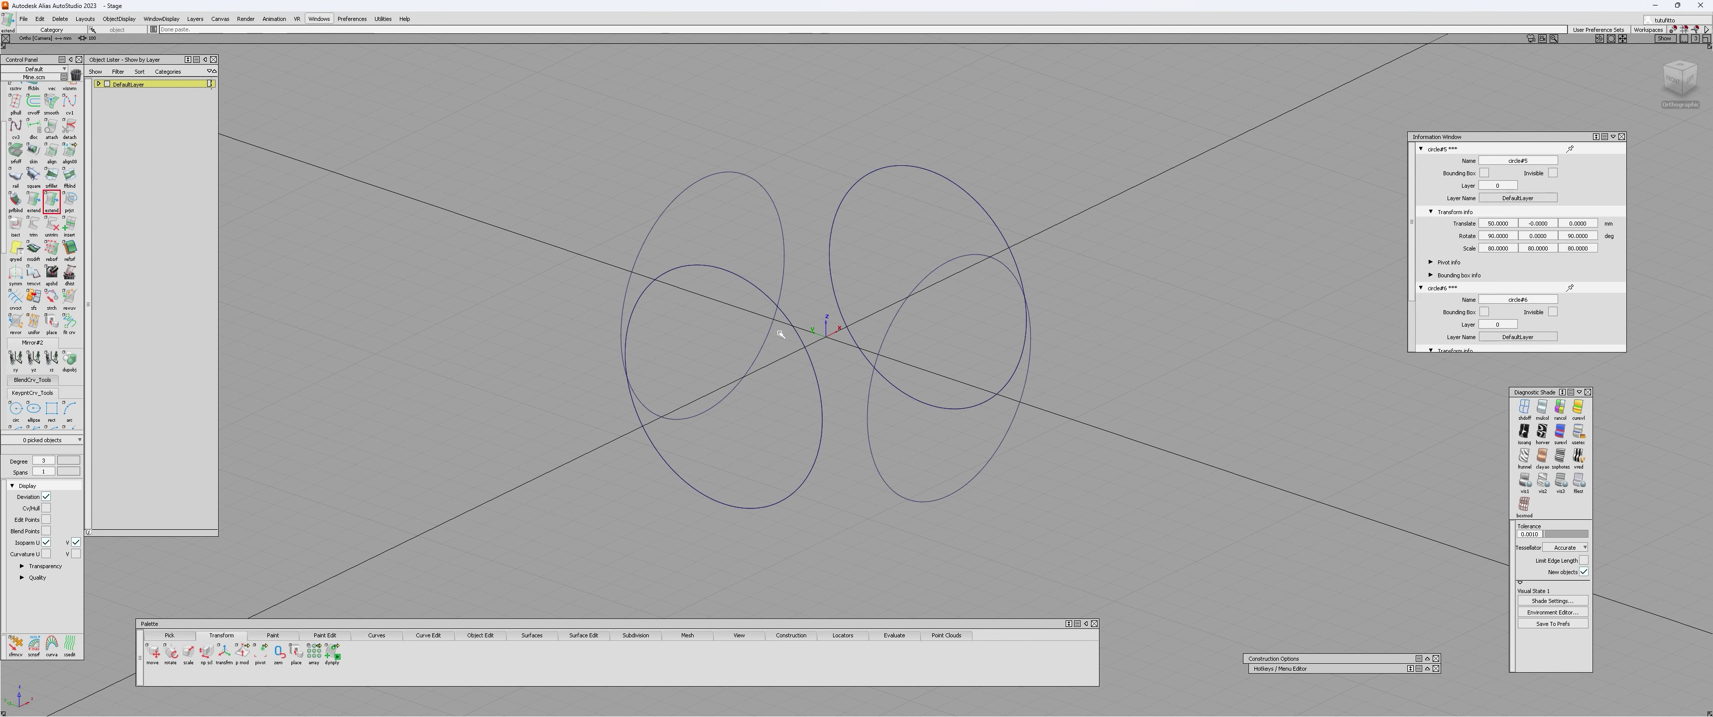
- Rotate the pasted pair of circles 90 degrees about the origin so they lie above and below it, and deselect everything
click(788, 317)
click(804, 335)
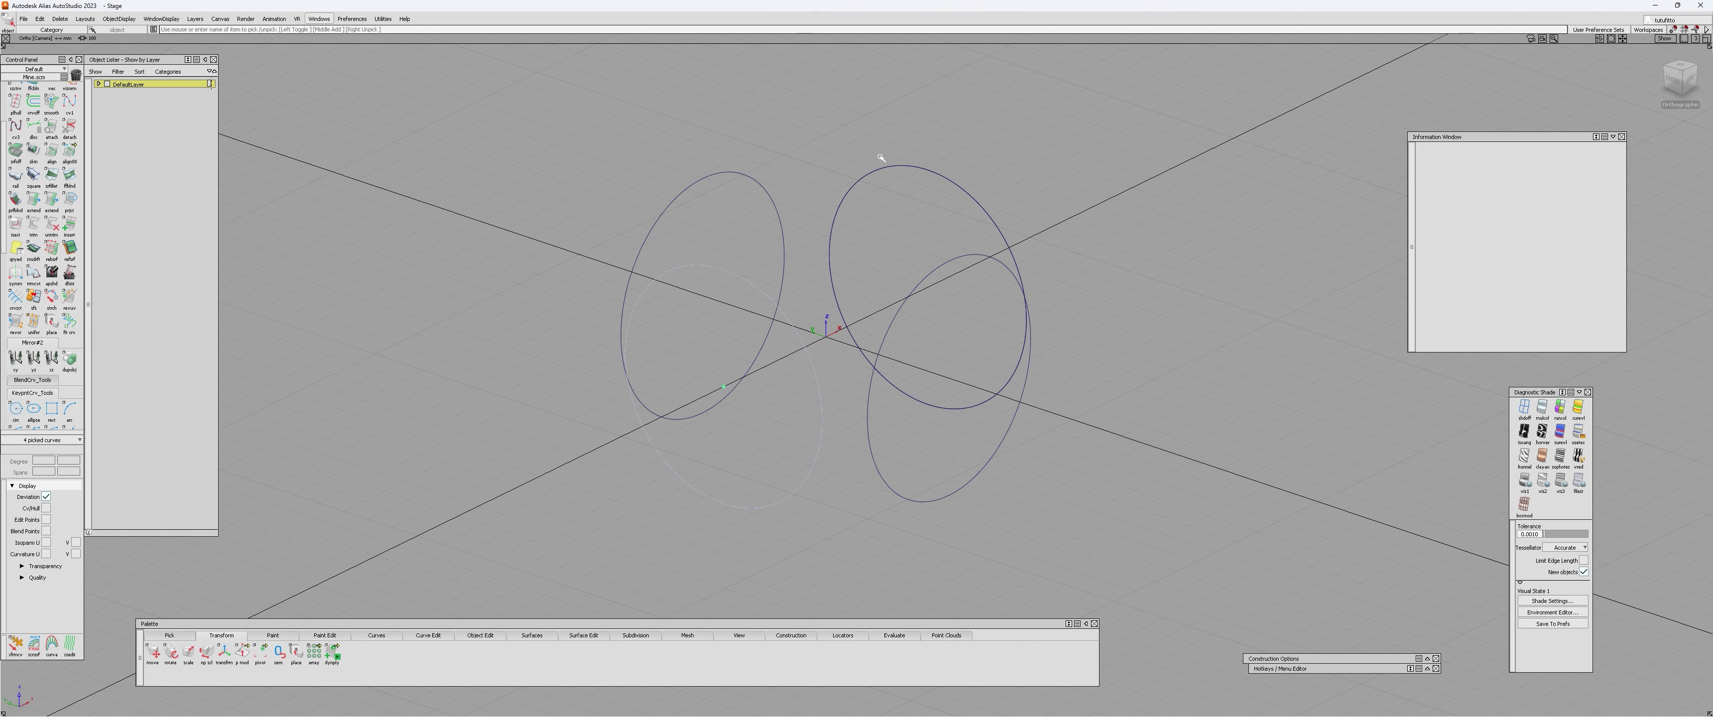
click(894, 165)
click(906, 185)
key(w)
click(839, 315)
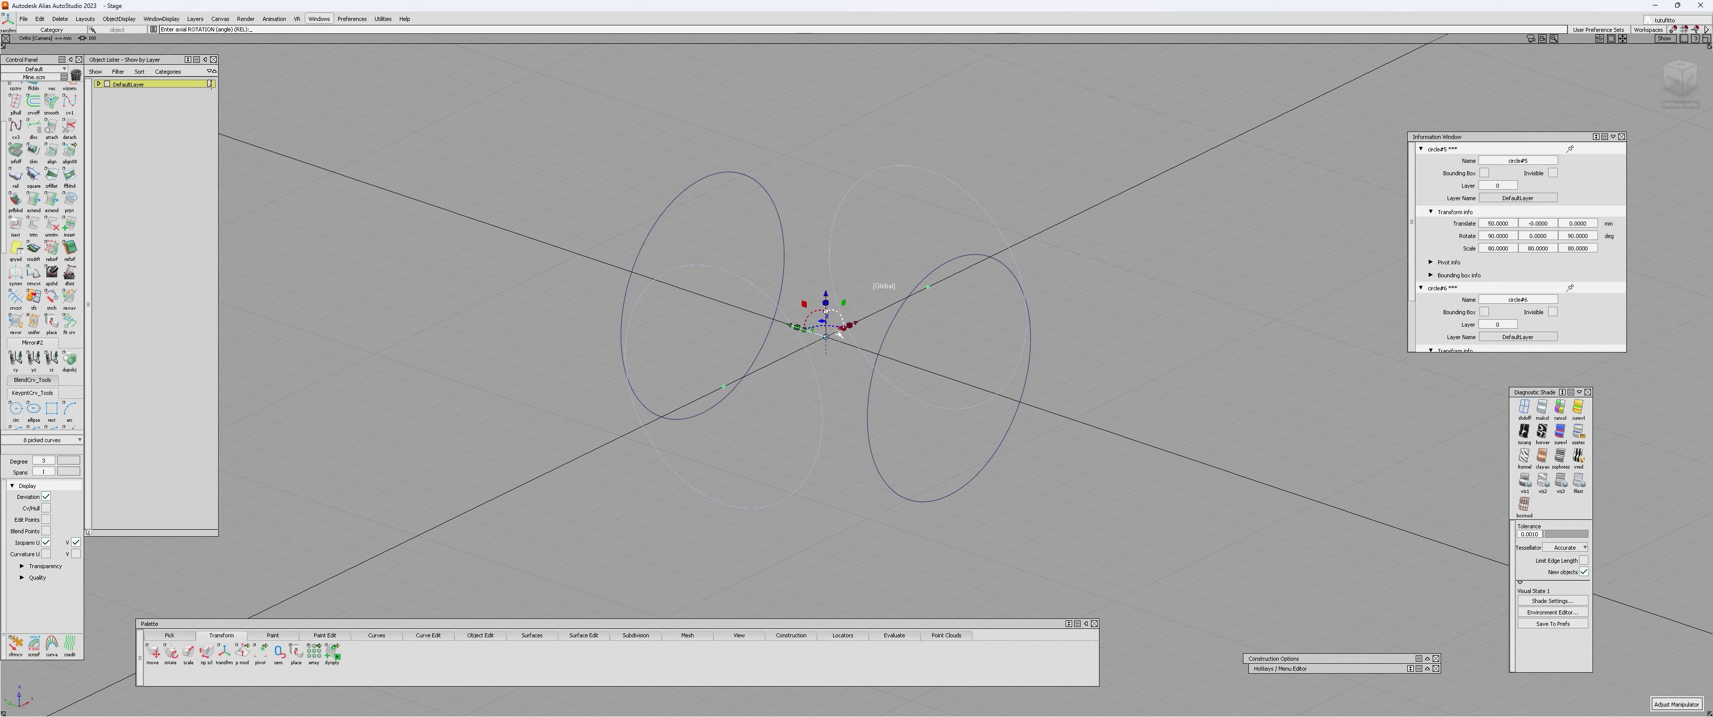
key(Return)
key(q)
- Inspect the arrangement of the six circles around the origin from several angles
alt+shift+drag(838, 334, 865, 349)
alt+shift+right_drag(864, 349, 715, 273)
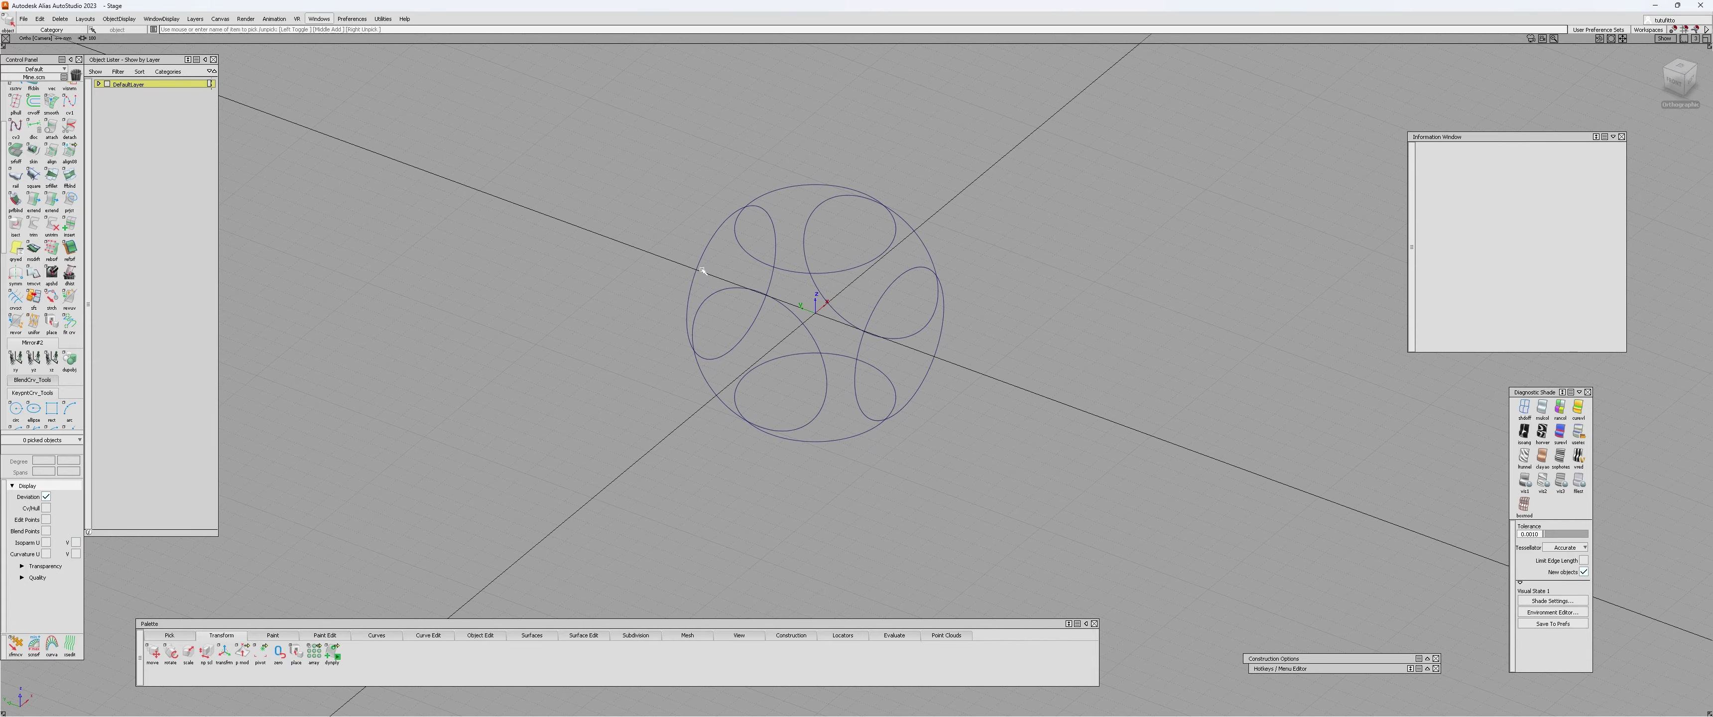
drag(600, 202, 679, 364)
click(679, 364)
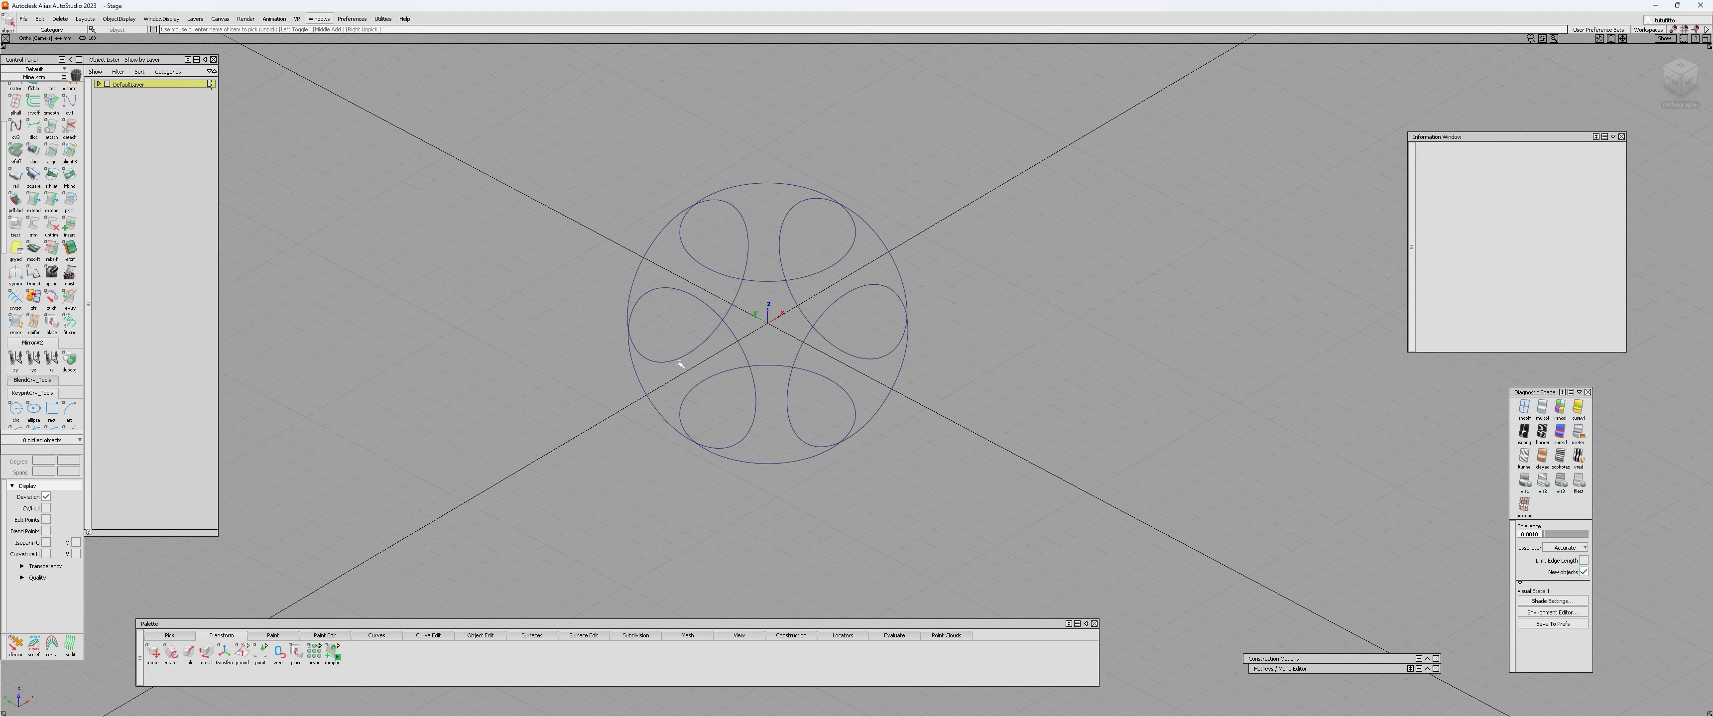
drag(601, 154, 877, 415)
alt+shift+drag(793, 401, 775, 363)
click(777, 363)
alt+shift+drag(788, 313, 722, 327)
click(802, 348)
drag(779, 263, 809, 287)
click(834, 319)
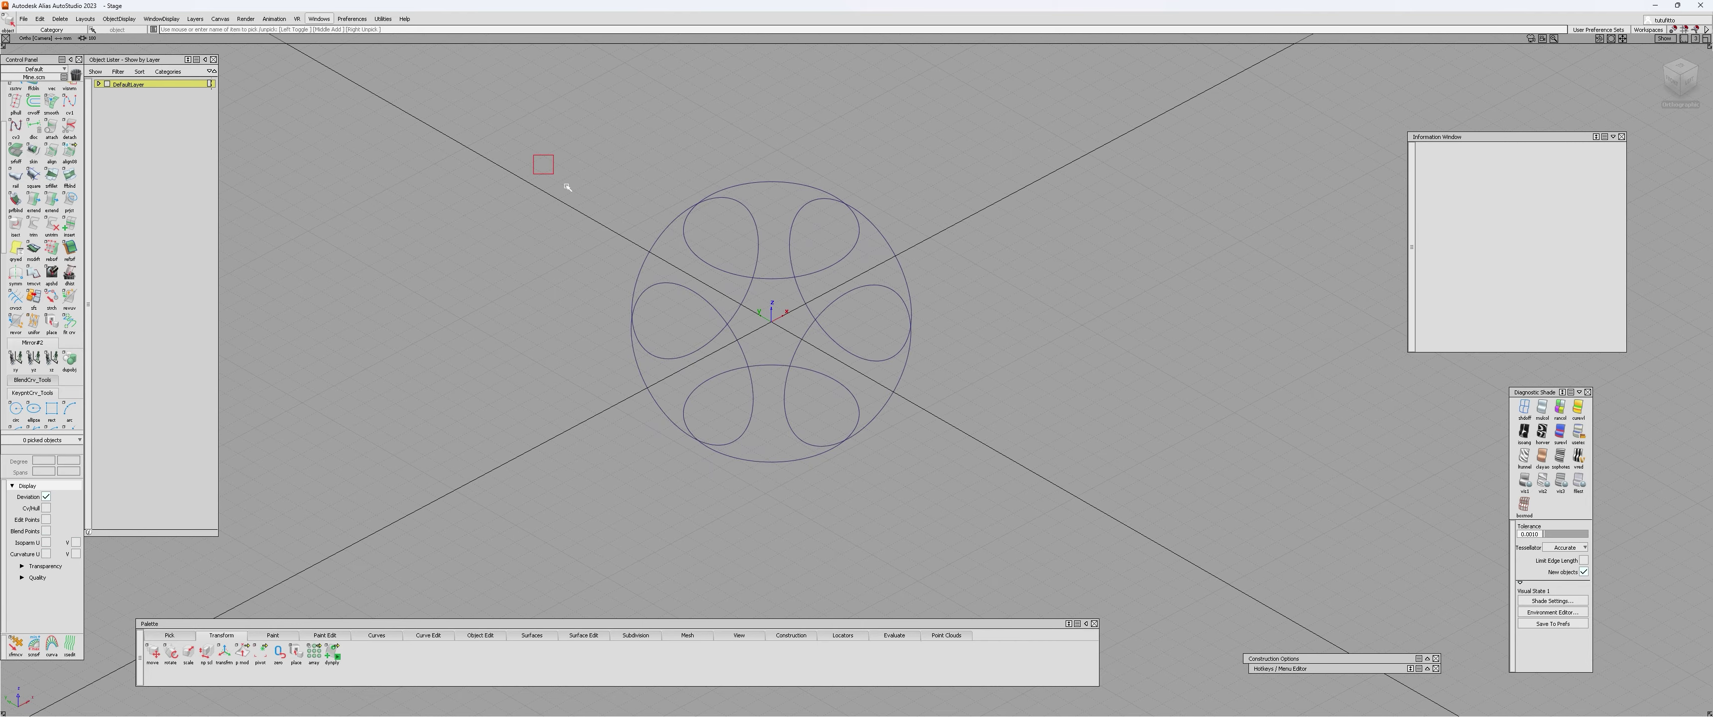
- Assign all six circles to a new layer L1 and create a second, empty layer L2
drag(536, 155, 1027, 553)
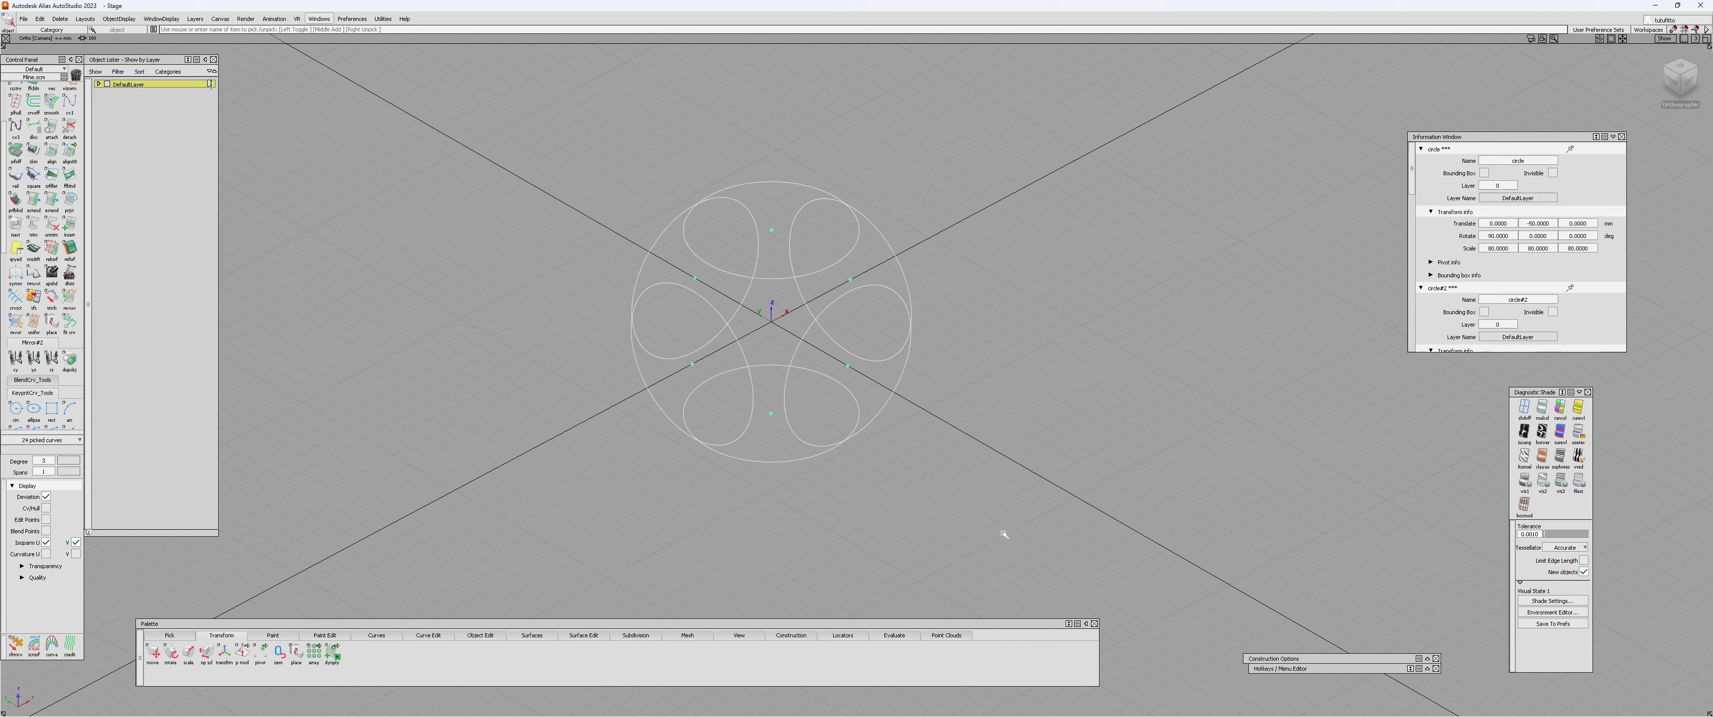
click(195, 18)
click(200, 33)
right_click(124, 100)
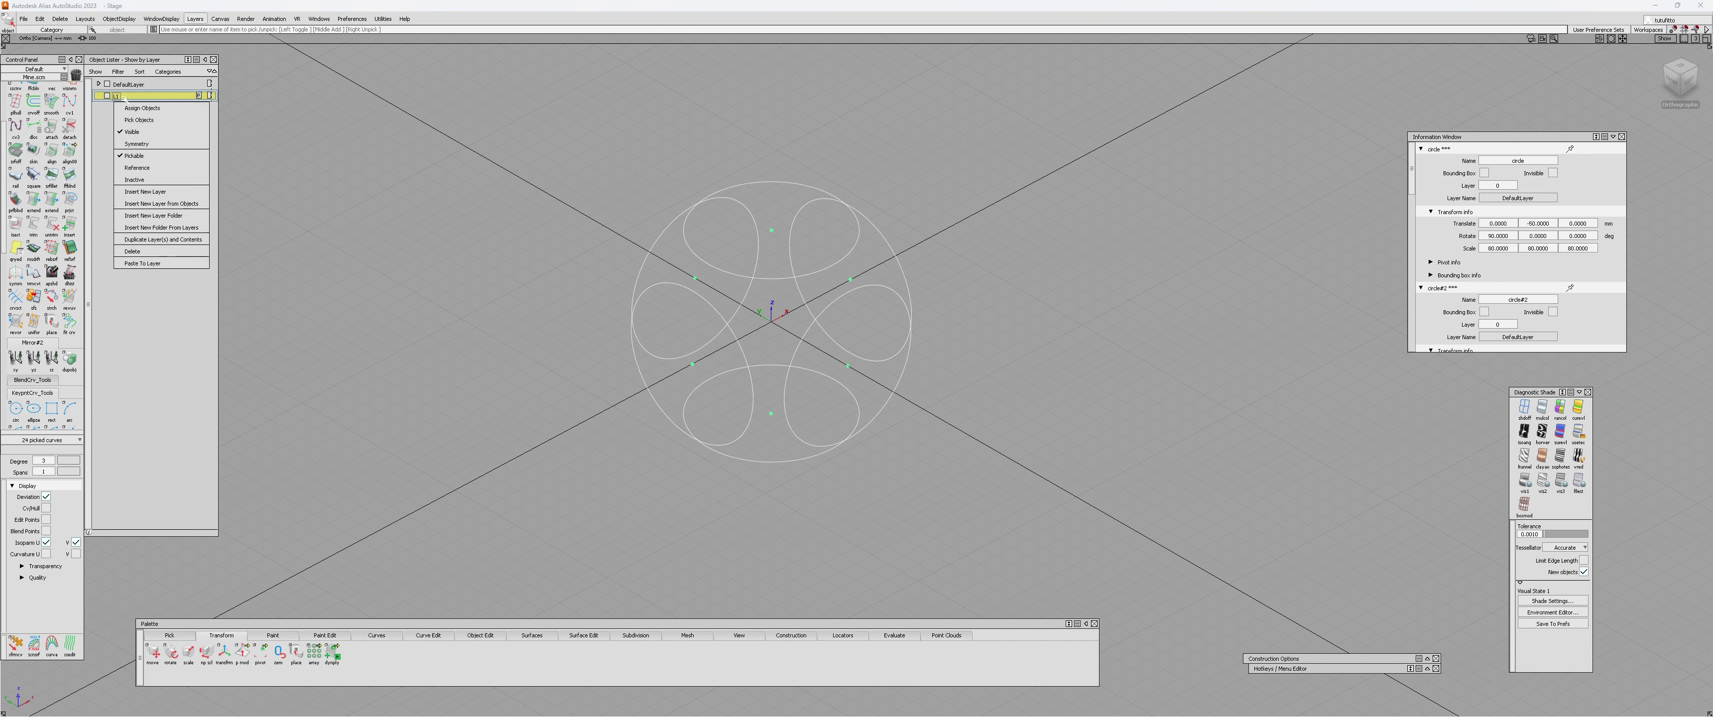
click(141, 110)
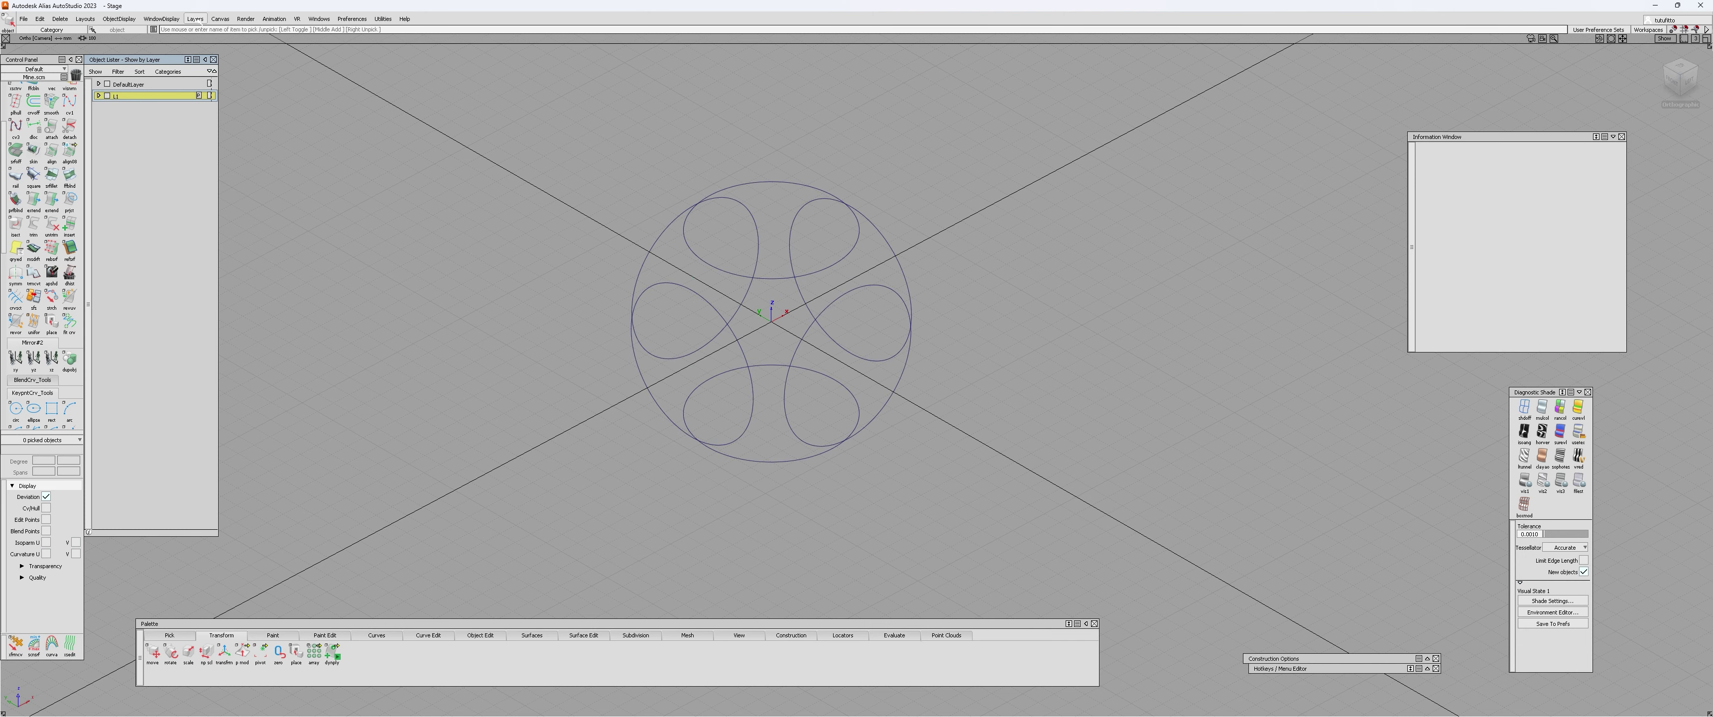
click(195, 18)
click(200, 31)
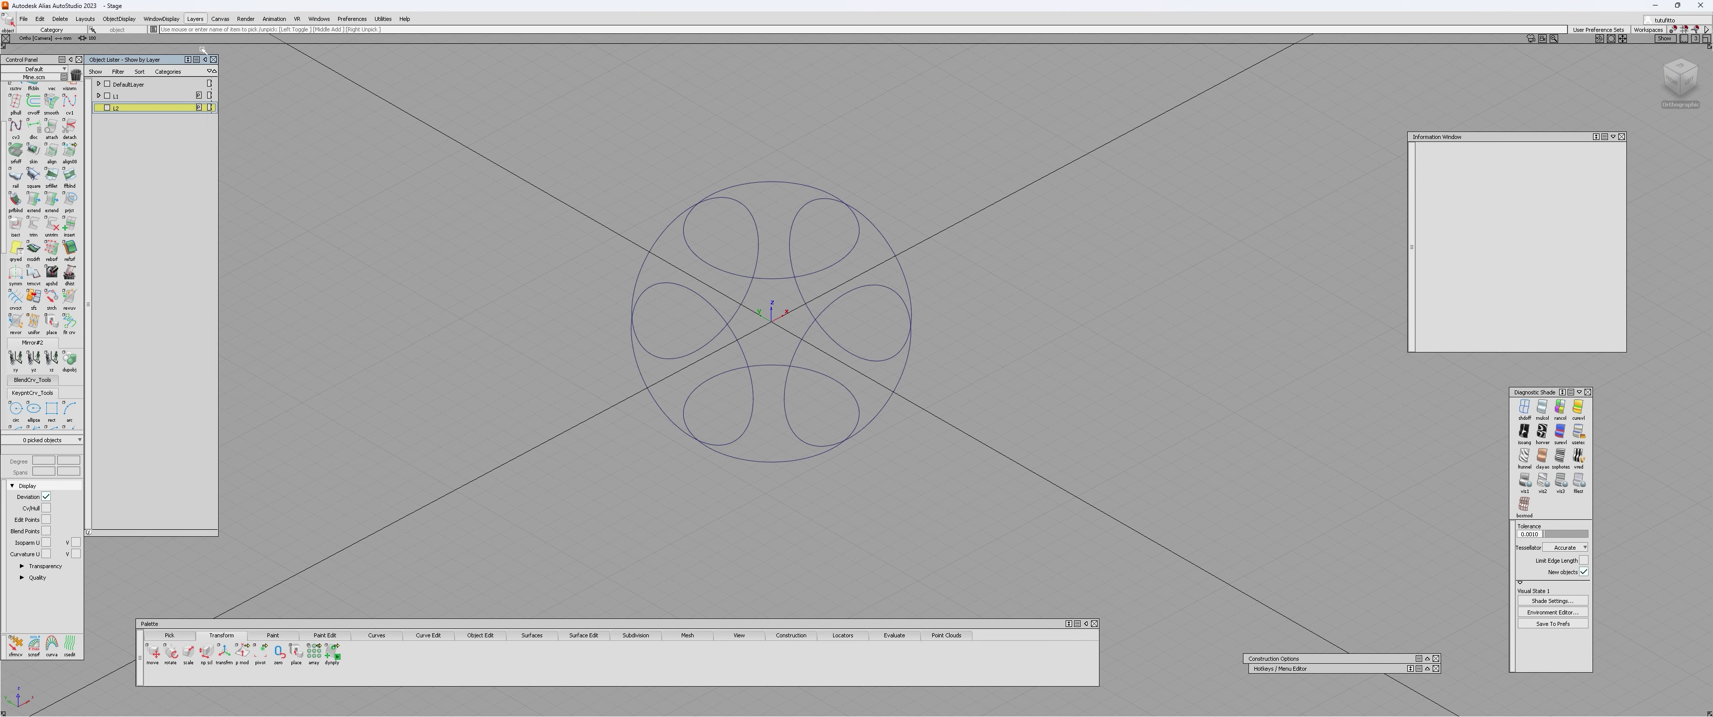
- Examine the Pick Object options and close them without changing anything
alt+shift+right_drag(372, 193, 692, 260)
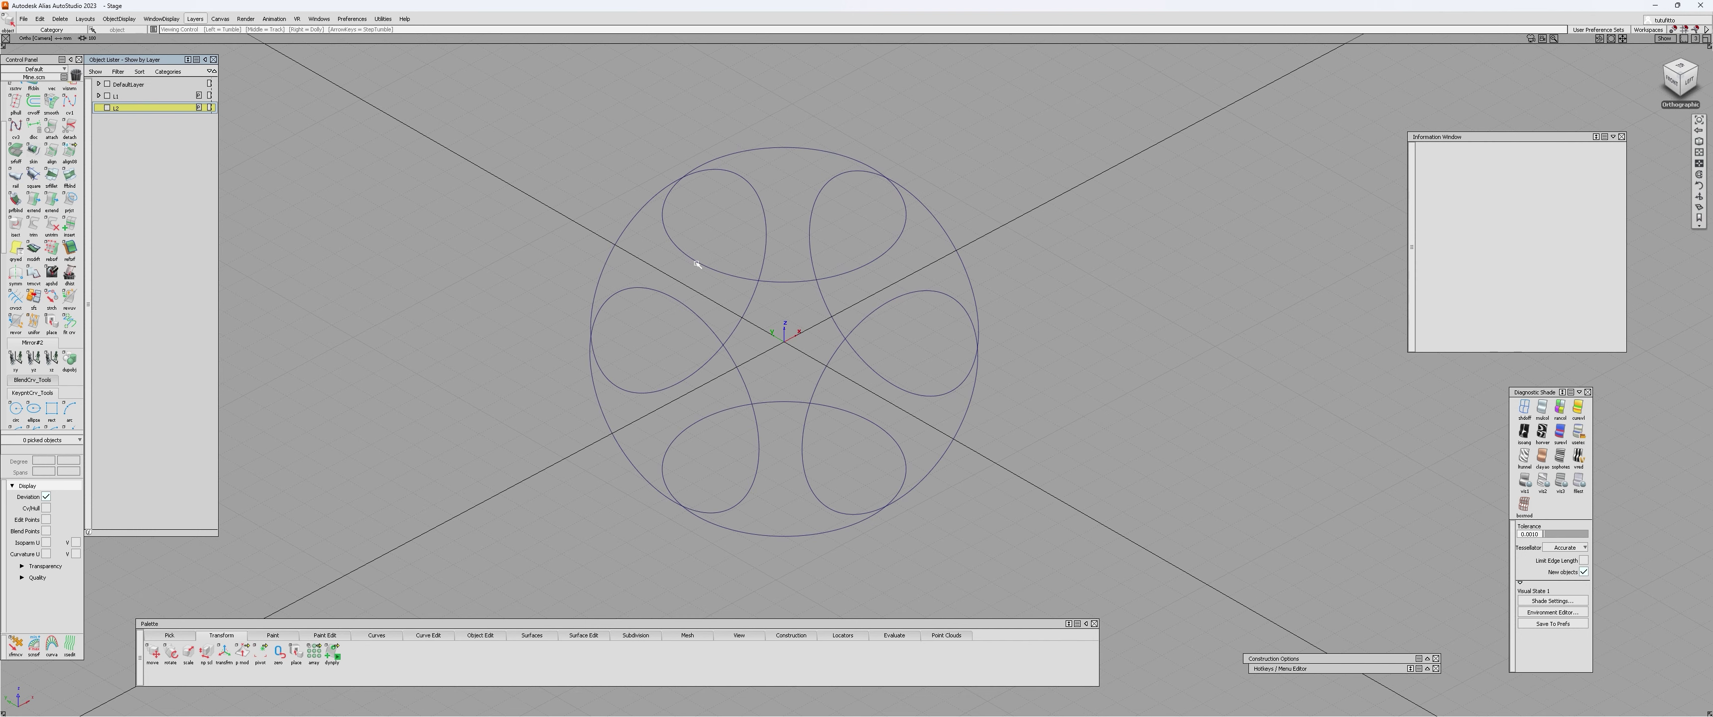
alt+shift+middle_drag(692, 260, 637, 239)
mouse_move(738, 287)
ctrl+shift+mouse_down()
mouse_move(725, 258)
mouse_move(712, 275)
ctrl+shift+mouse_up()
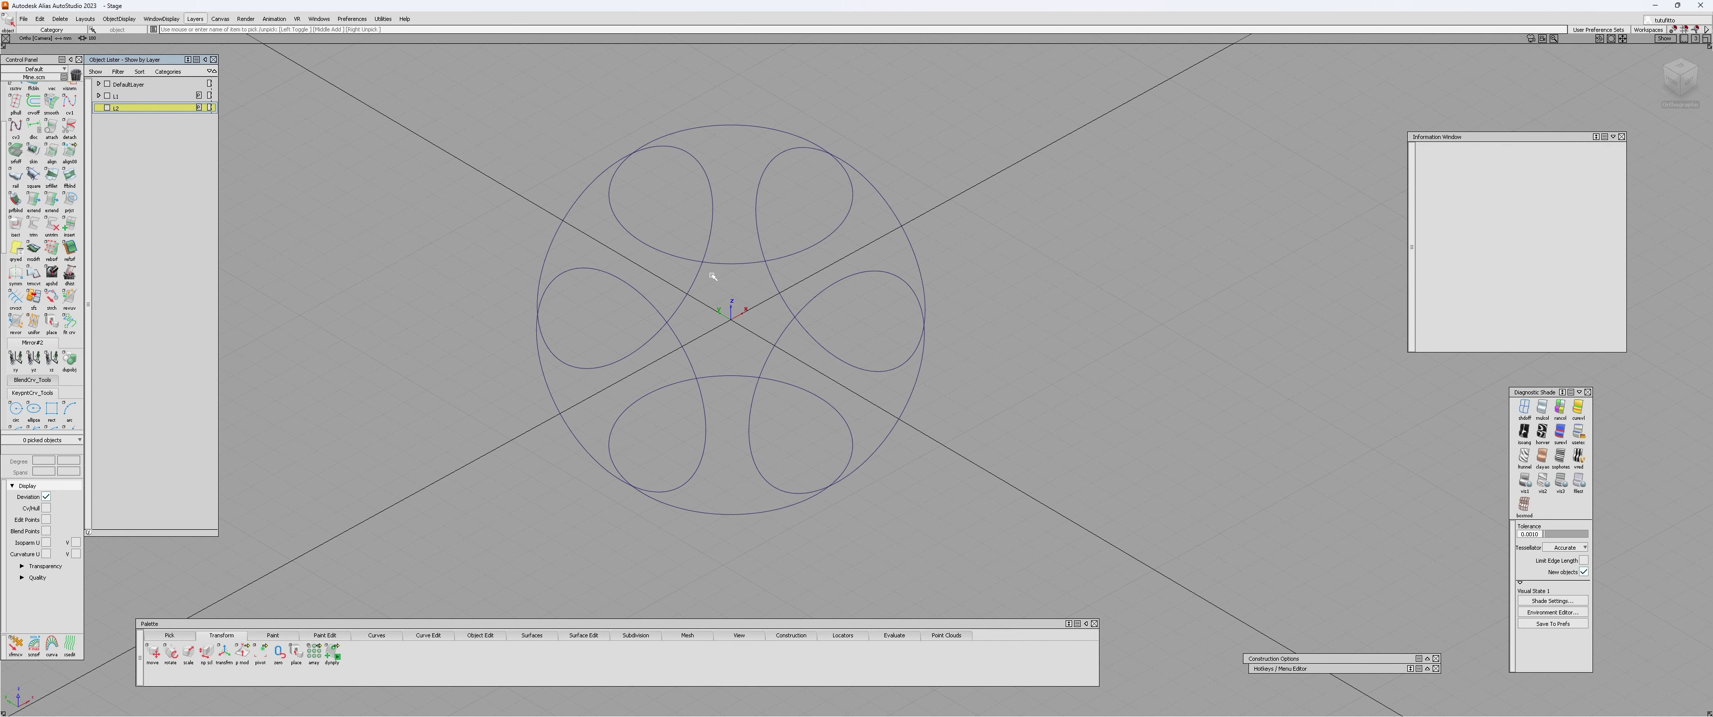
double_click(8, 22)
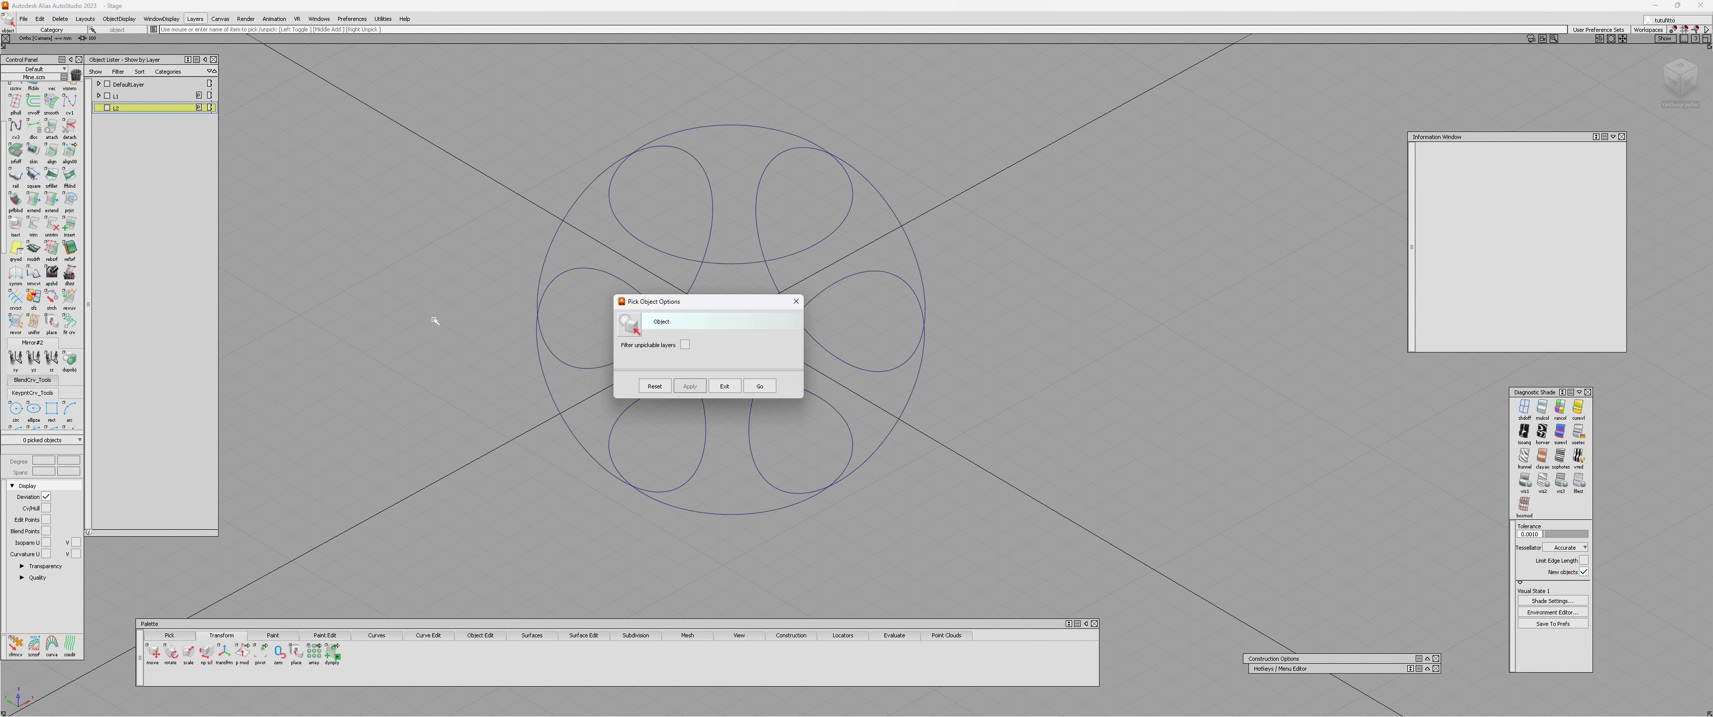
click(795, 301)
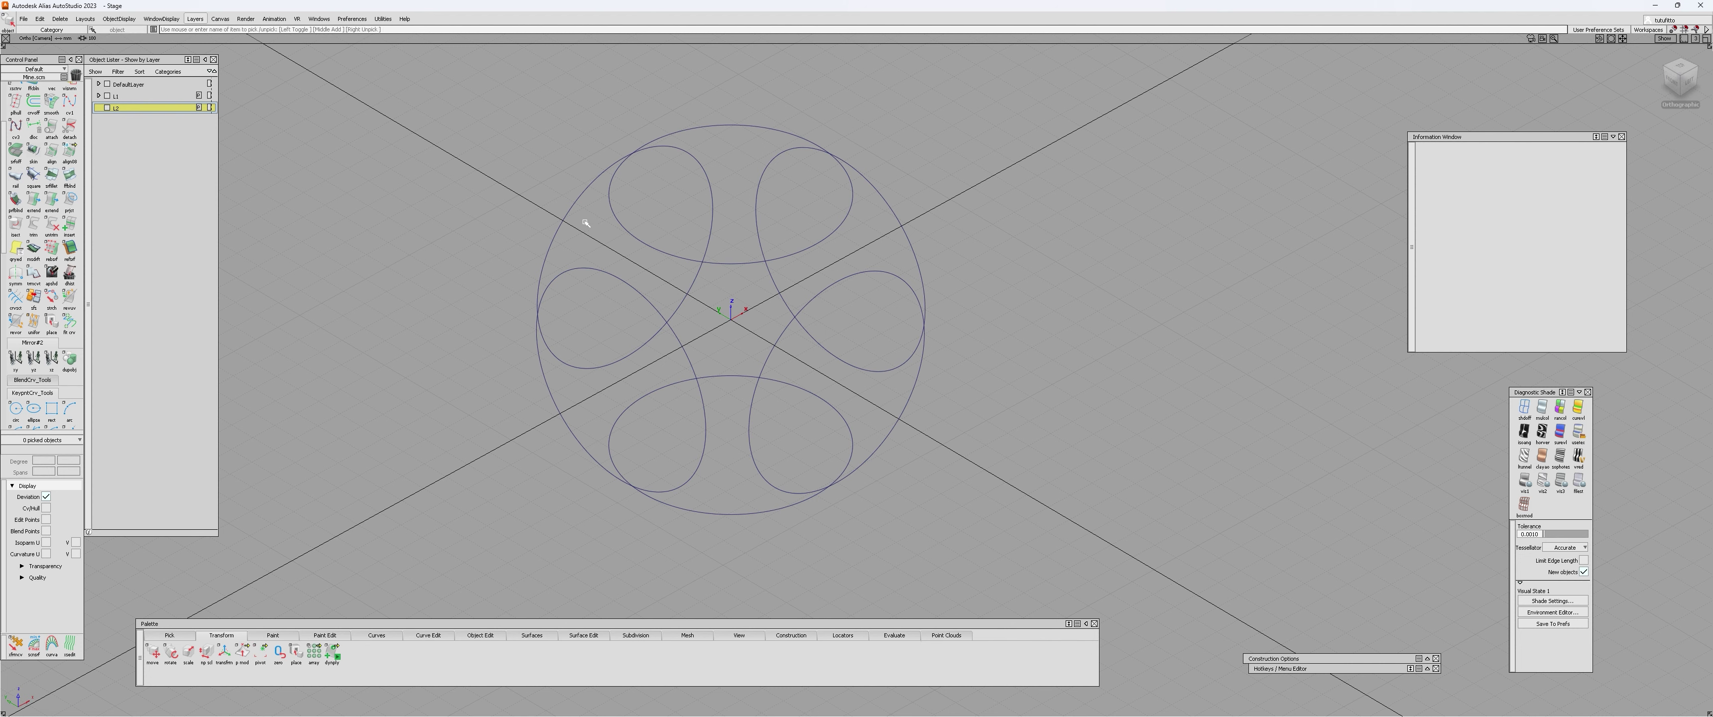
drag(479, 80, 1091, 577)
click(1064, 539)
scroll(809, 298, down, 4)
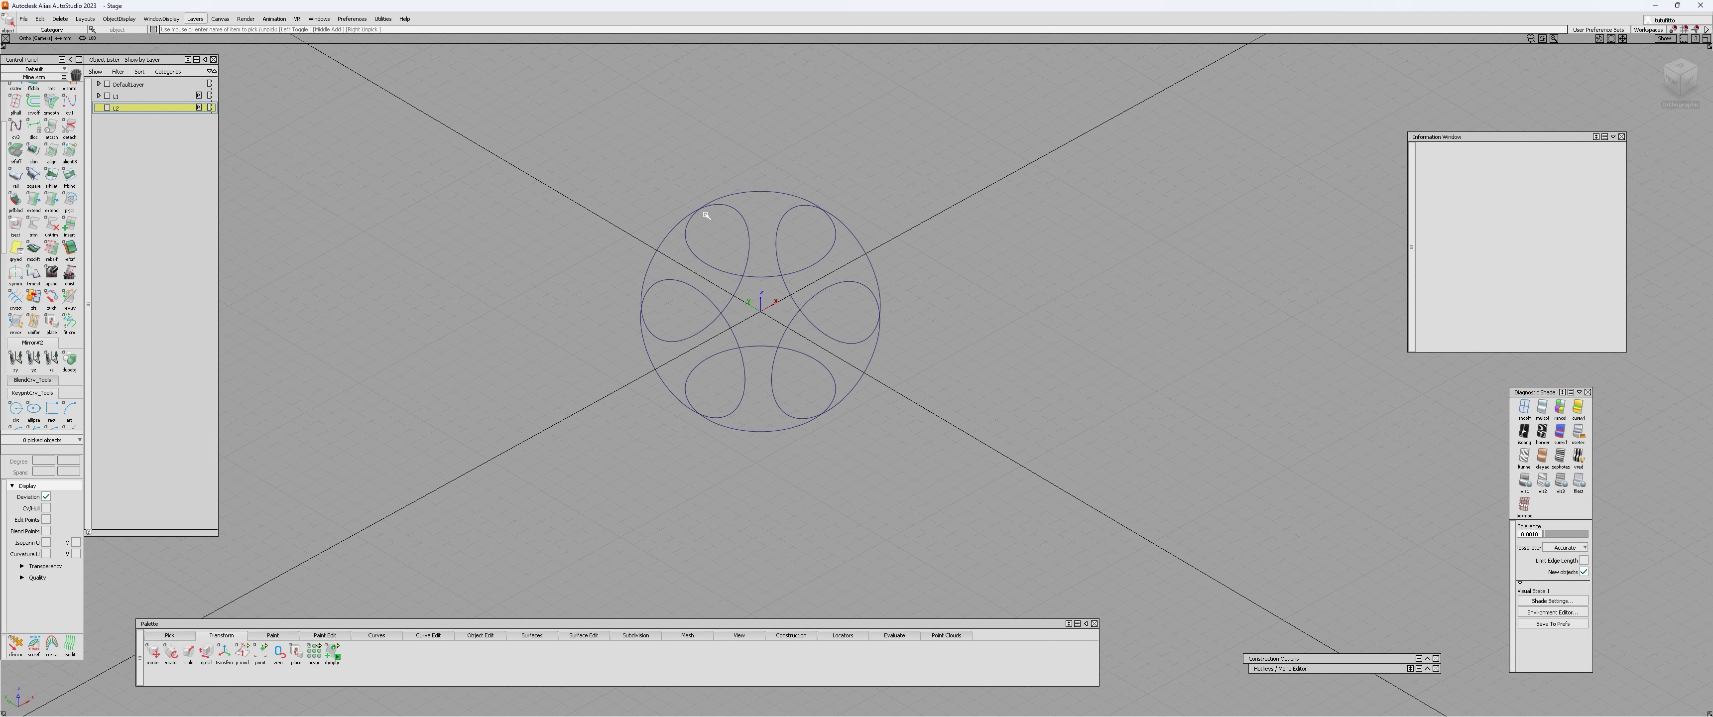
- Examine the component filters of the Pick Component tool and return to object picking
key(s)
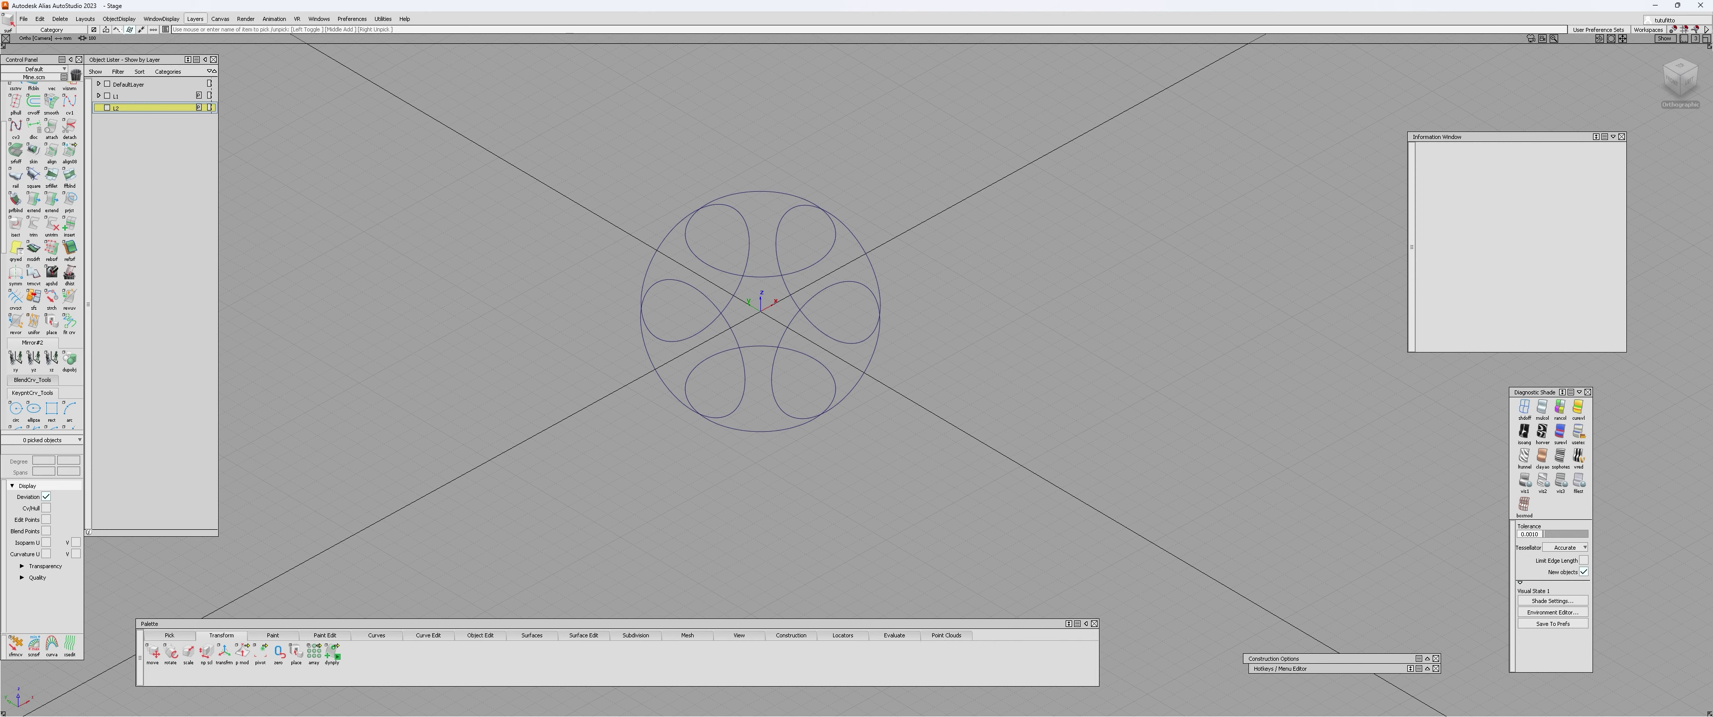
ctrl+shift+drag(337, 121, 384, 166)
click(119, 29)
click(117, 29)
key(ctrl+e)
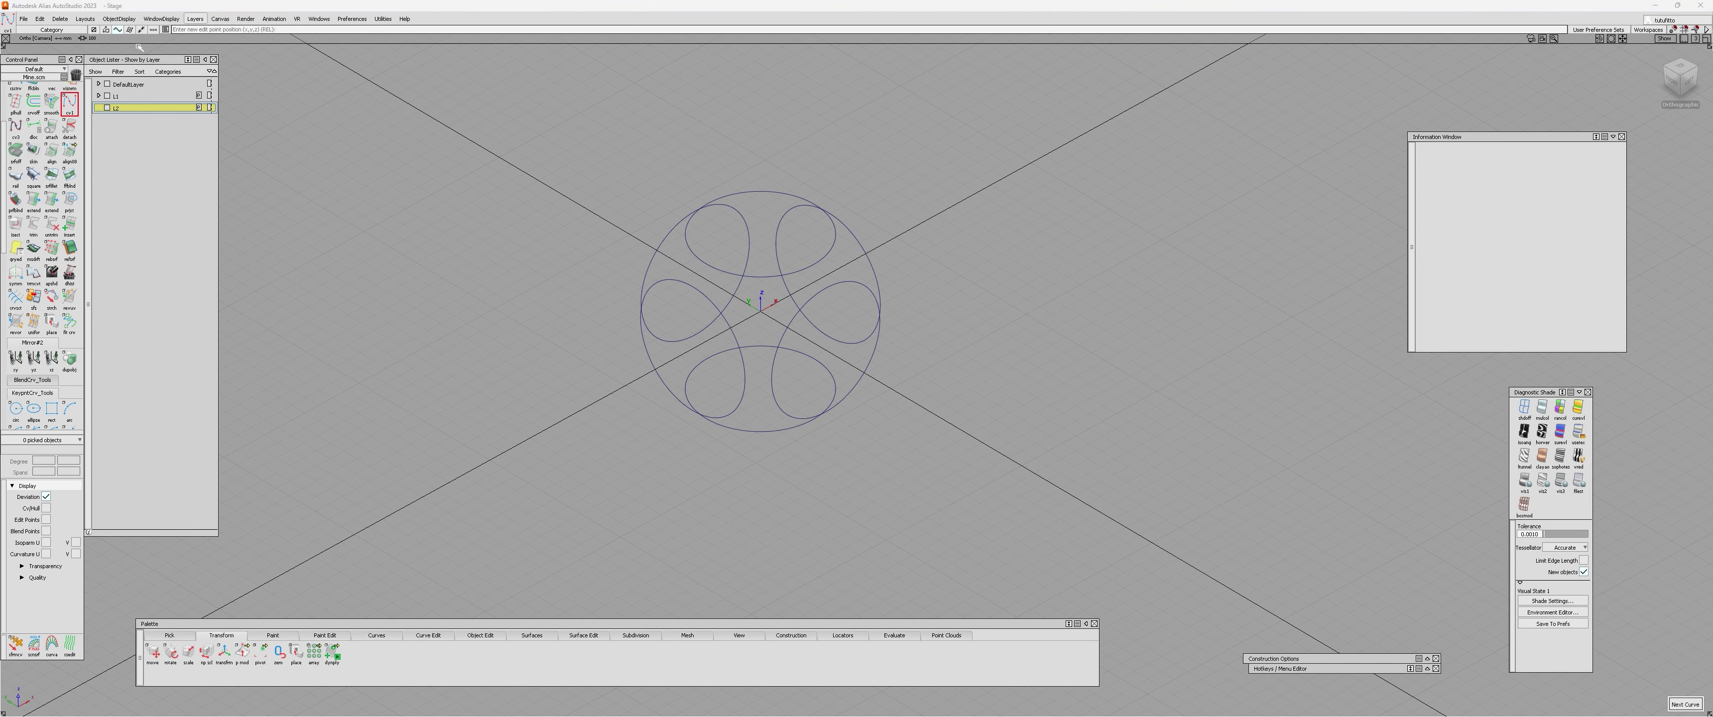
key(ctrl+5)
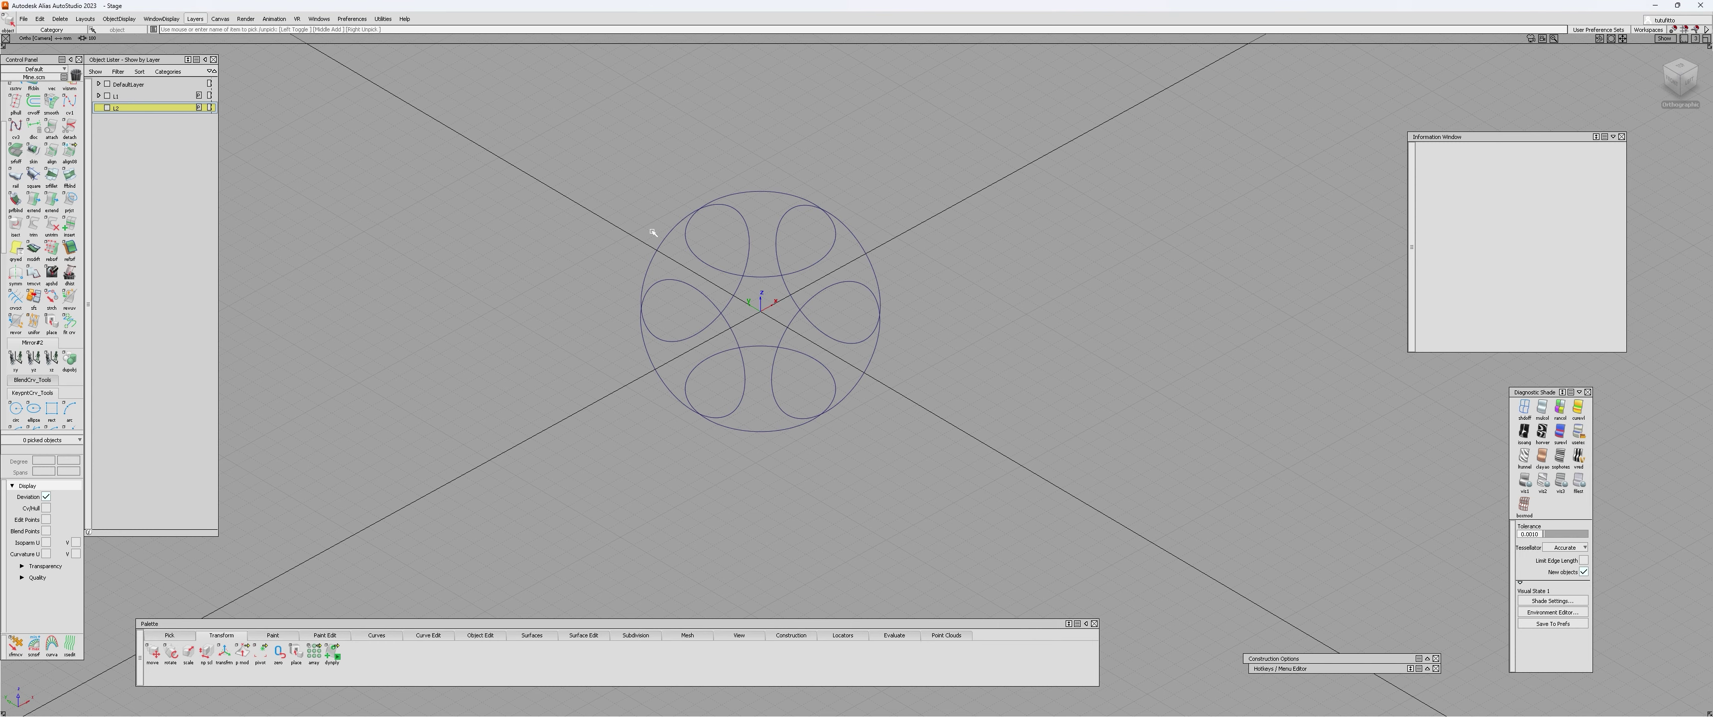
- Switch to component picking, pick the circles' segments with a selection box, and deselect them
alt+shift+drag(720, 274, 764, 295)
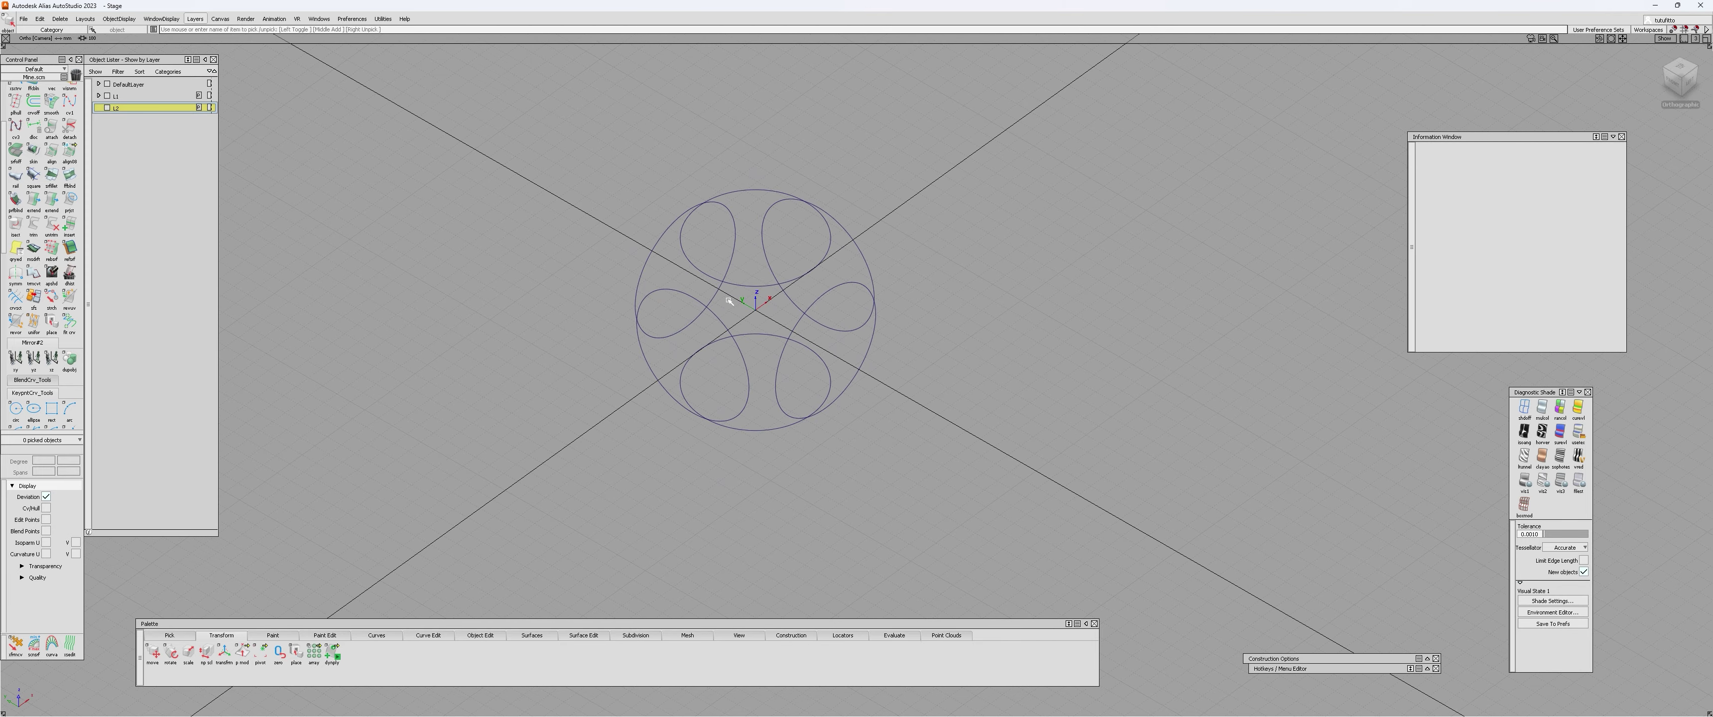
key(ctrl+6)
alt+shift+scroll(679, 220, down, 4)
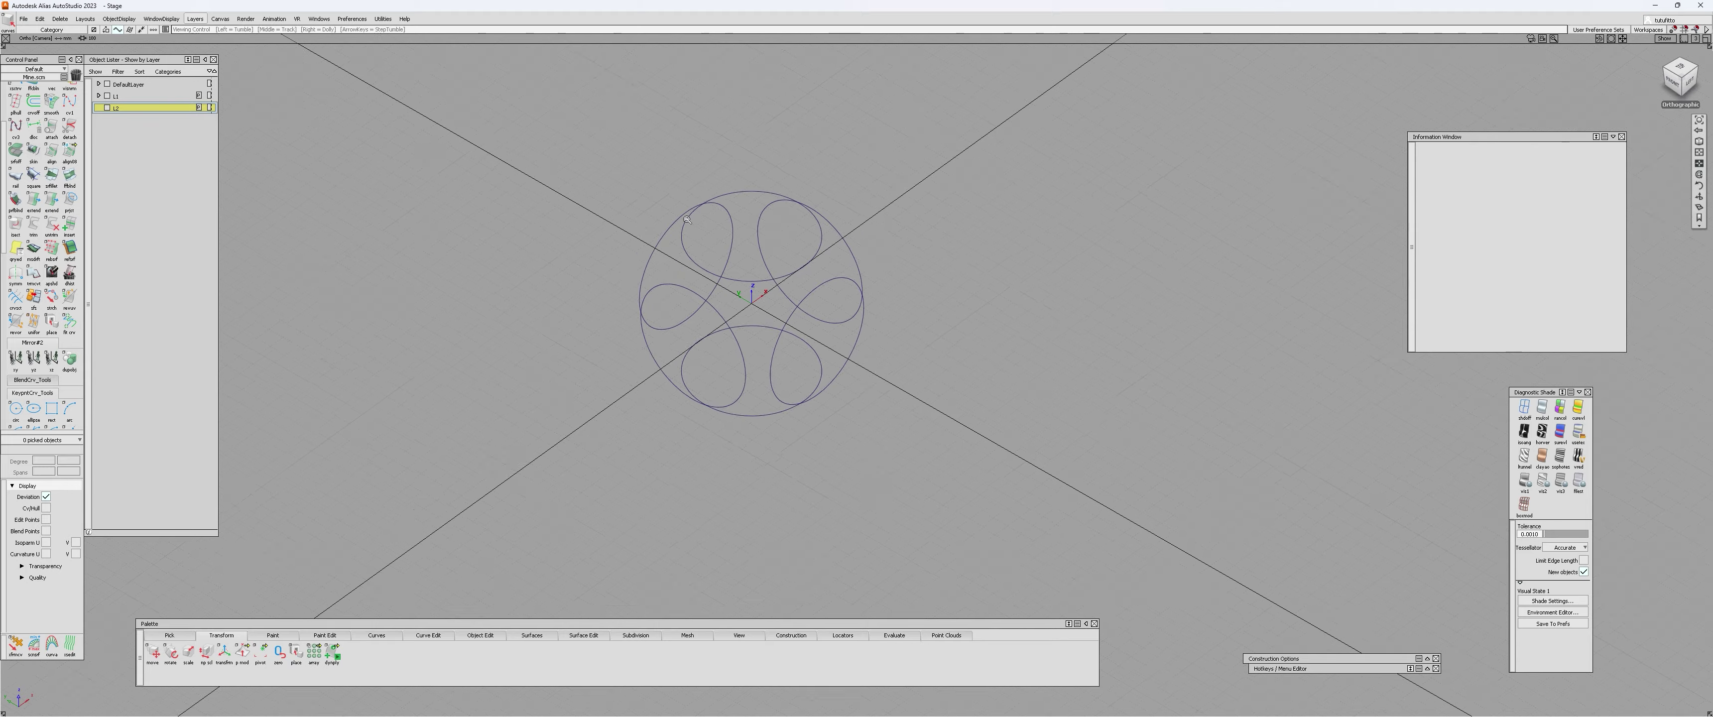
mouse_move(667, 266)
alt+shift+mouse_down()
mouse_move(592, 233)
mouse_move(660, 268)
alt+shift+mouse_up()
alt+shift+scroll(674, 237, up, 2)
drag(570, 150, 714, 357)
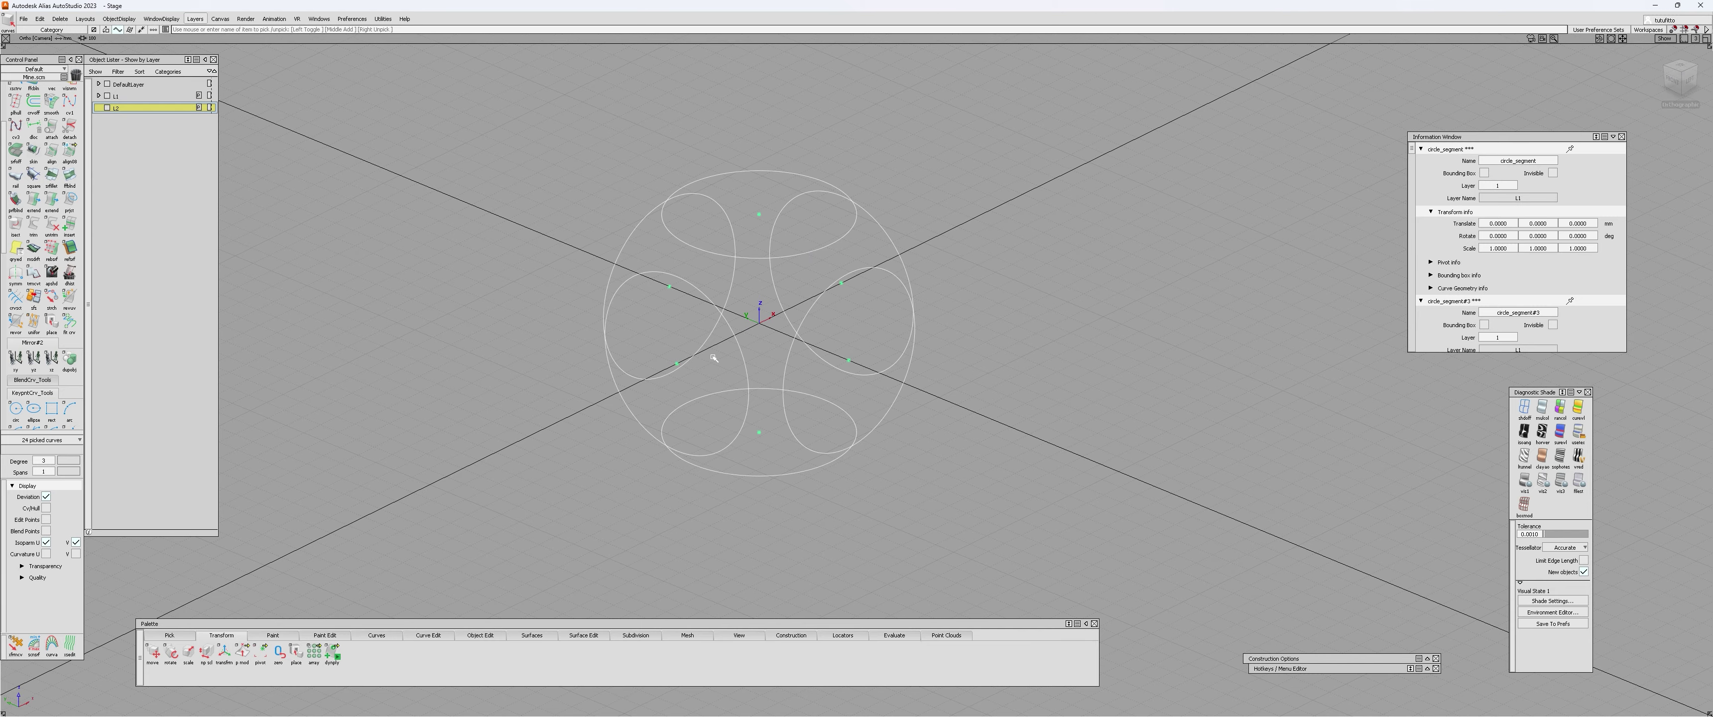
click(783, 297)
- Pick the upper circle and an adjacent side circle as whole objects, display their control vertices, and deselect them
alt+shift+scroll(733, 258, up, 3)
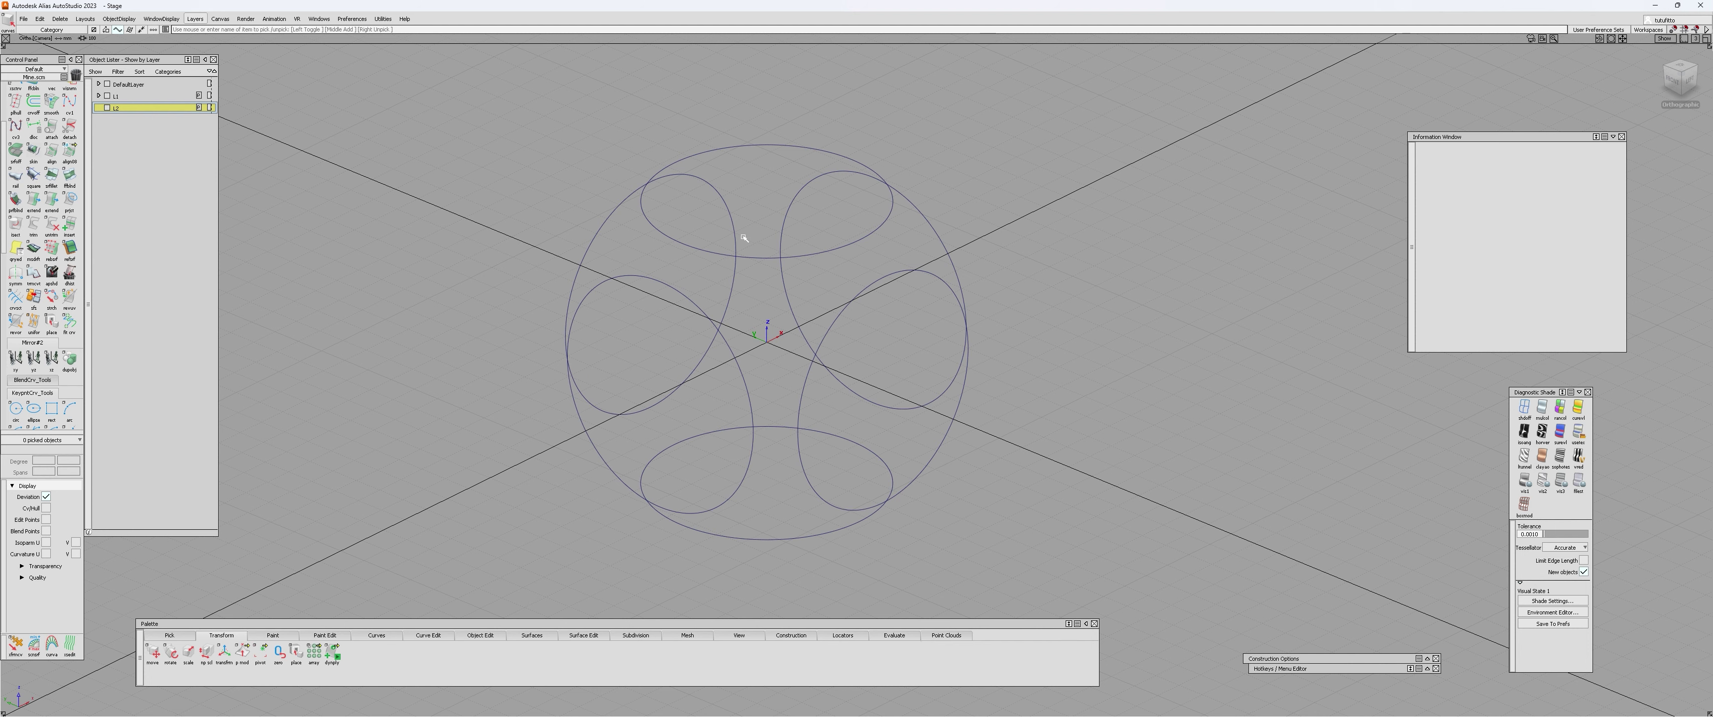
alt+shift+drag(750, 259, 754, 258)
key(ctrl+5)
click(759, 274)
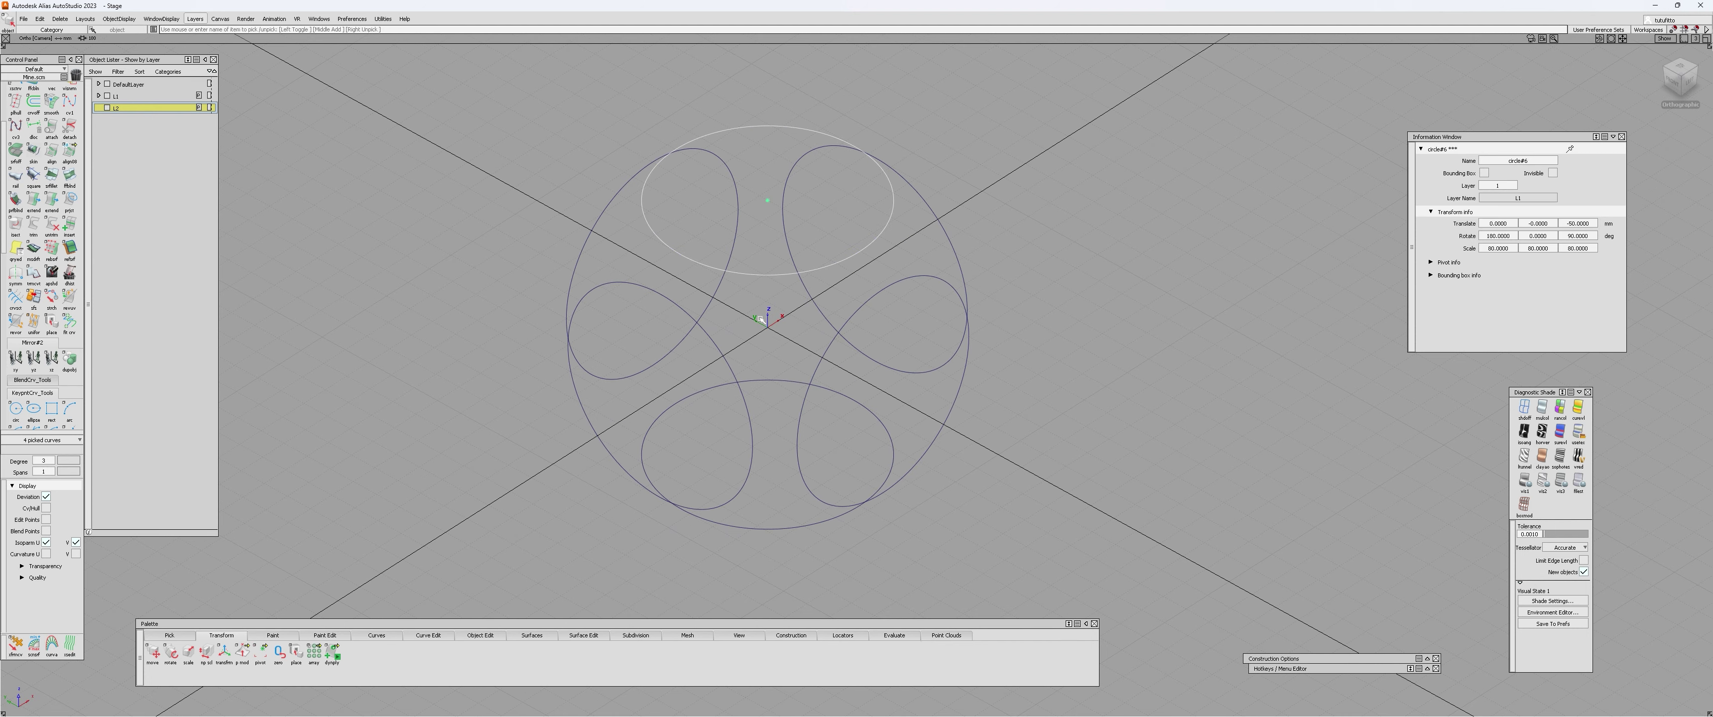
click(723, 356)
key(F9)
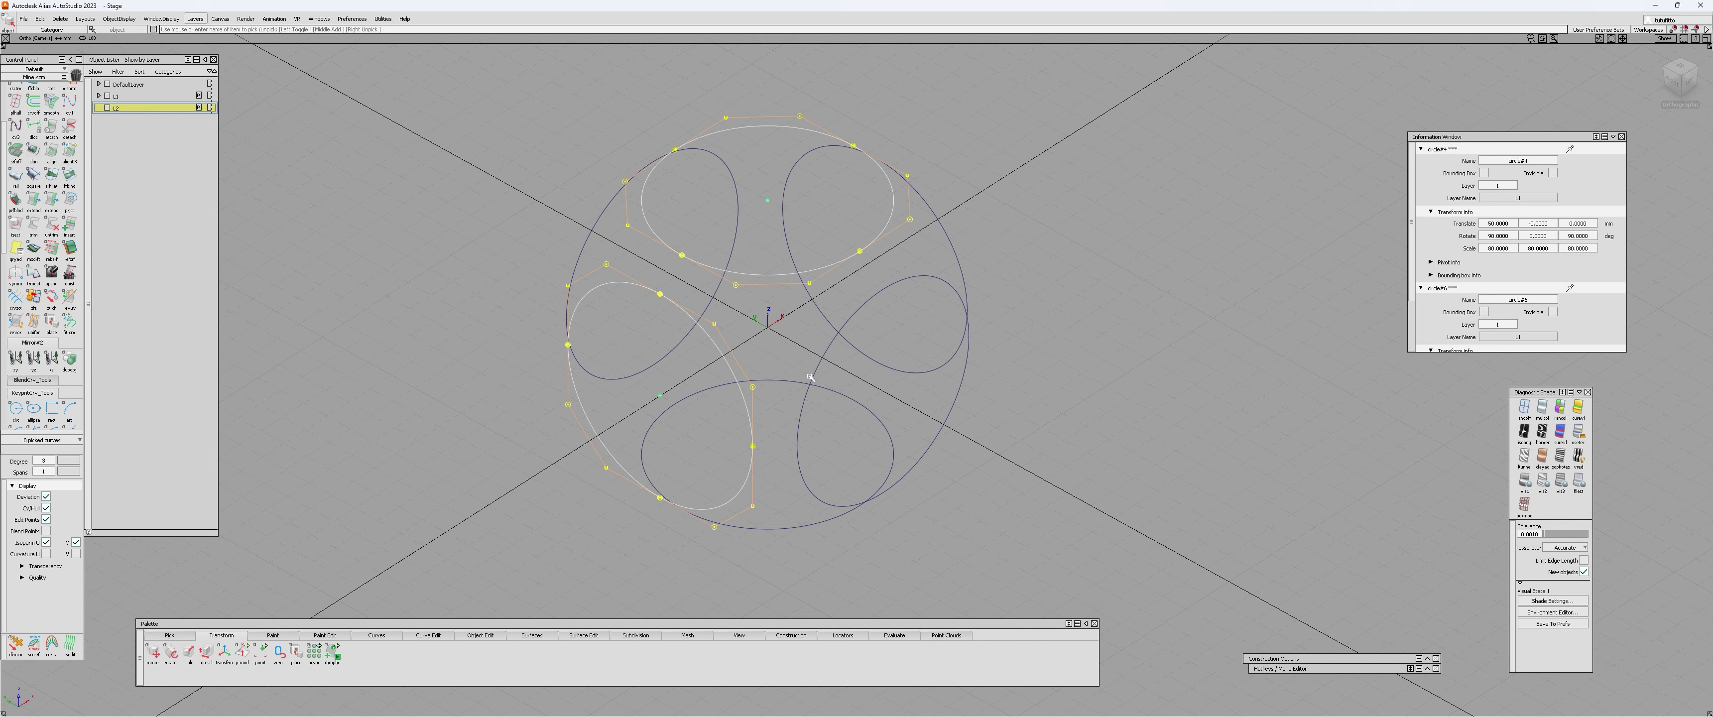
click(774, 320)
- Pick only the inner segment of each of the two circles with component picking and toggle their control vertices
ctrl+shift+drag(765, 278, 763, 258)
click(763, 275)
click(723, 356)
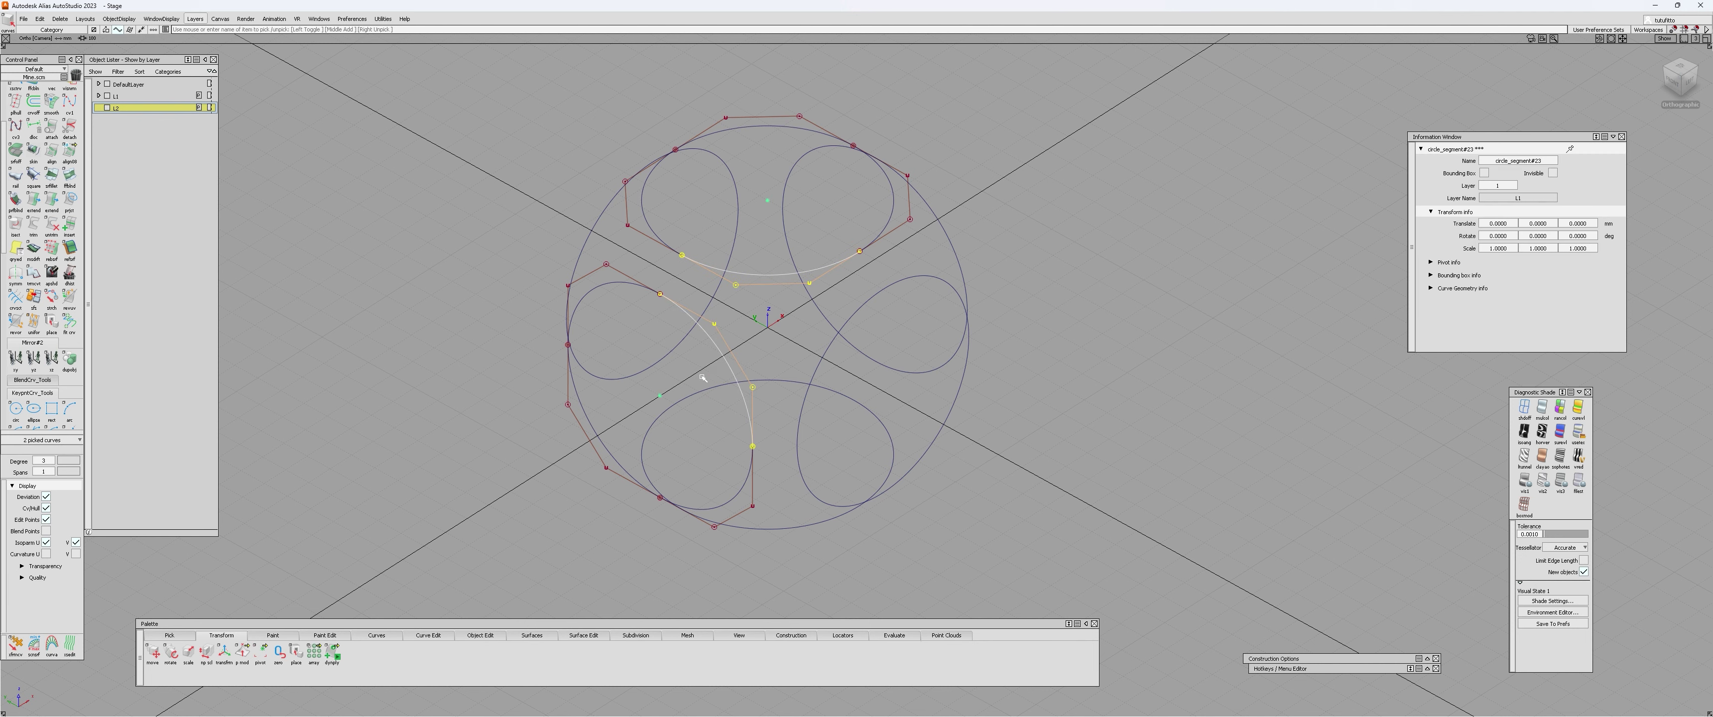
key(F9)
- Pick both circles as whole objects again, hide their control vertices, and deselect them
ctrl+shift+drag(732, 326, 717, 324)
click(754, 275)
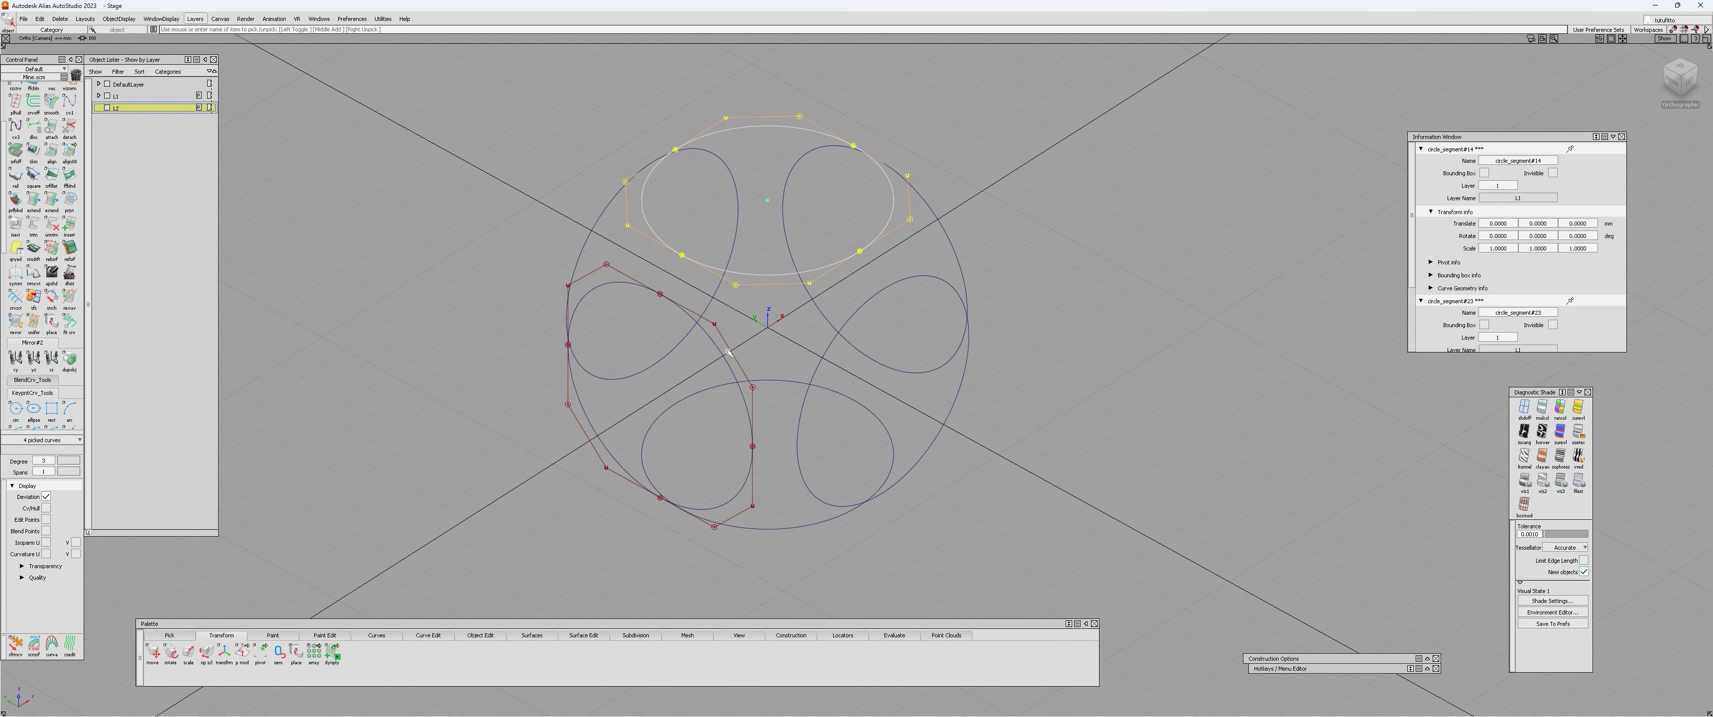
click(722, 352)
key(F9)
click(737, 334)
- Pick the three inner circle segments facing one octant around the origin with component picking
ctrl+shift+drag(764, 284, 764, 264)
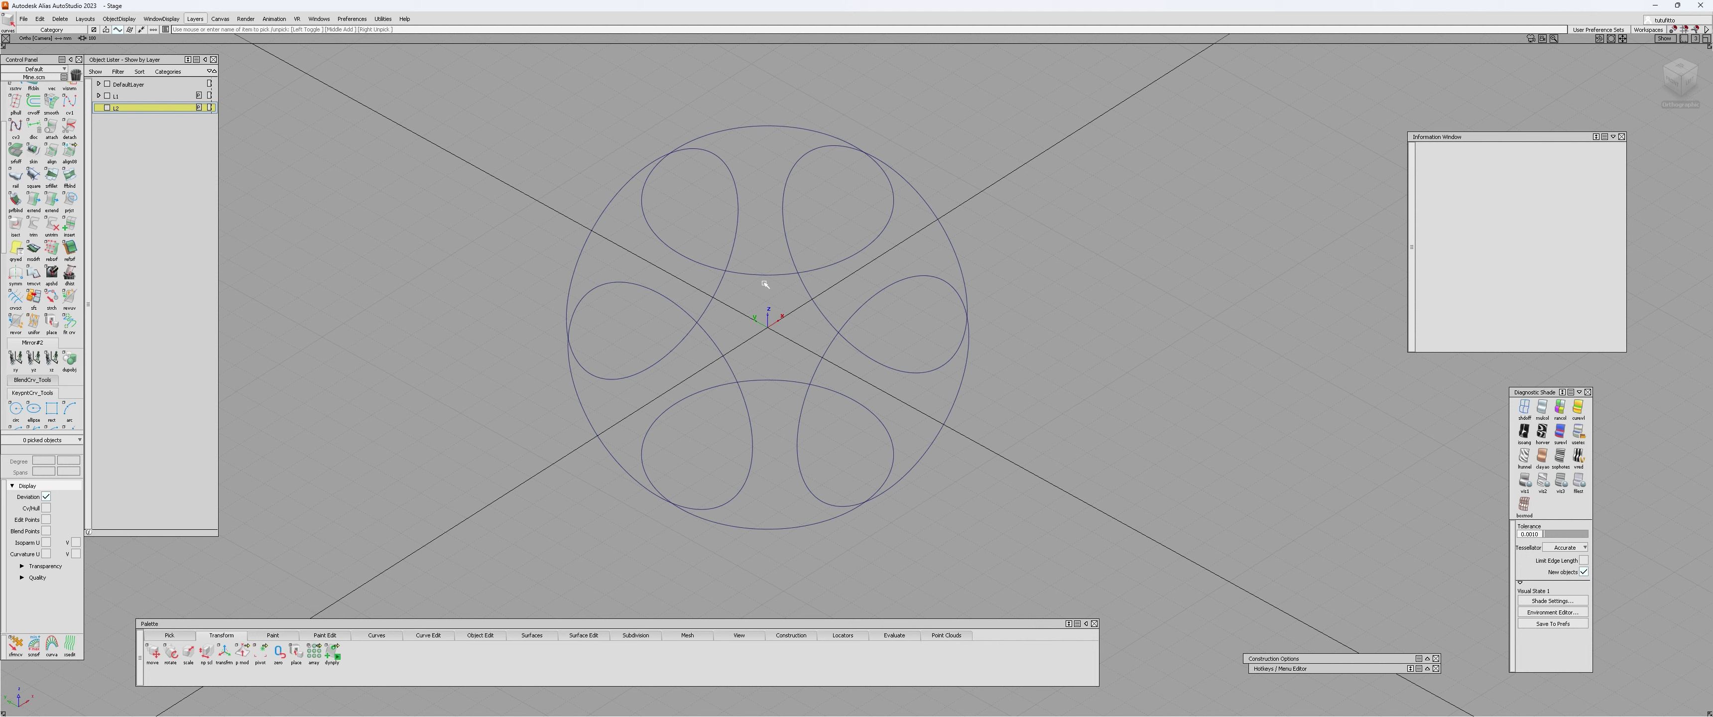
click(764, 275)
click(730, 365)
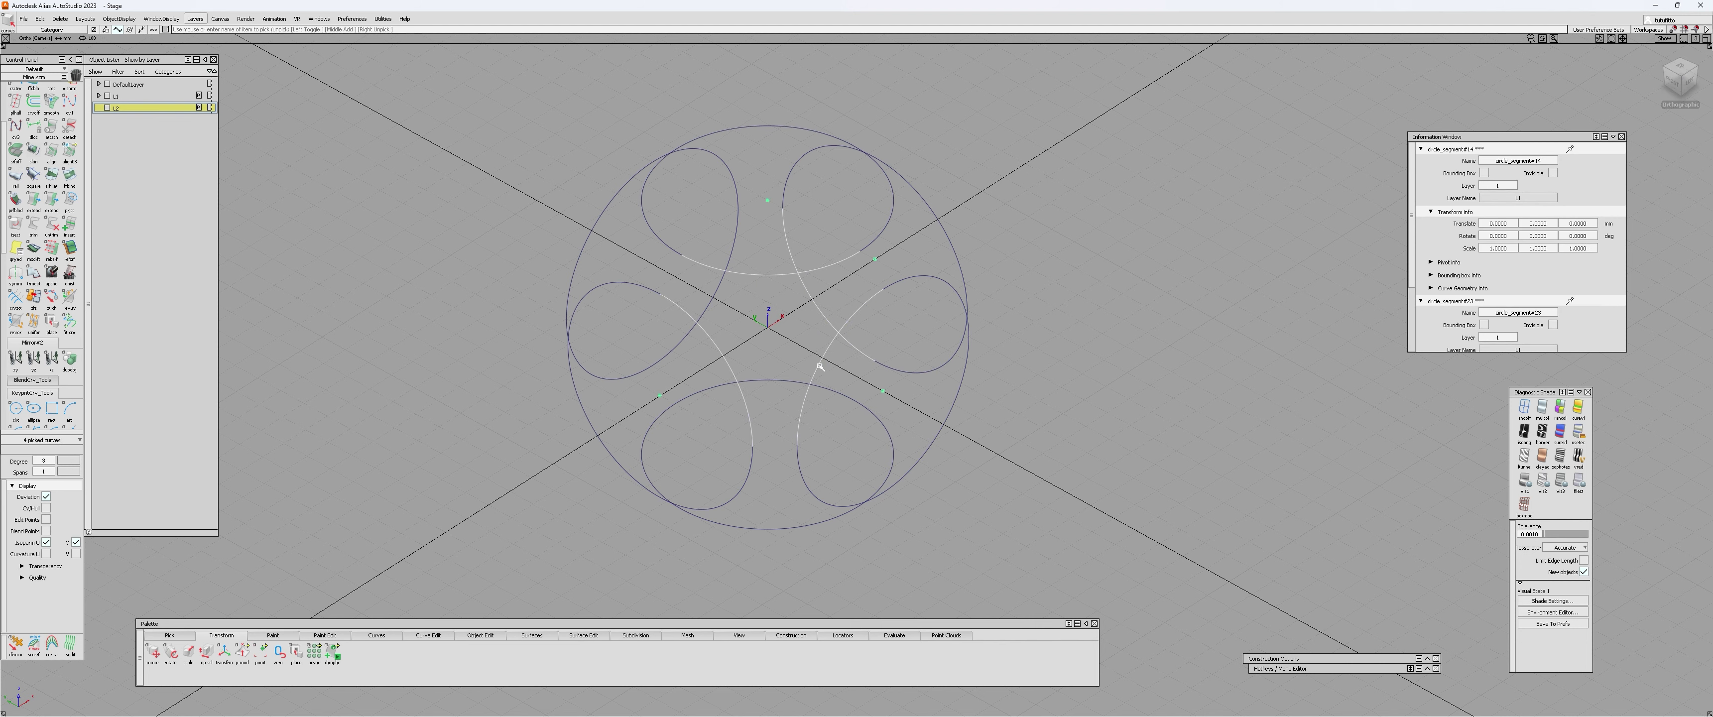
key(ctrl+z)
click(730, 364)
click(818, 366)
alt+shift+drag(871, 391, 828, 374)
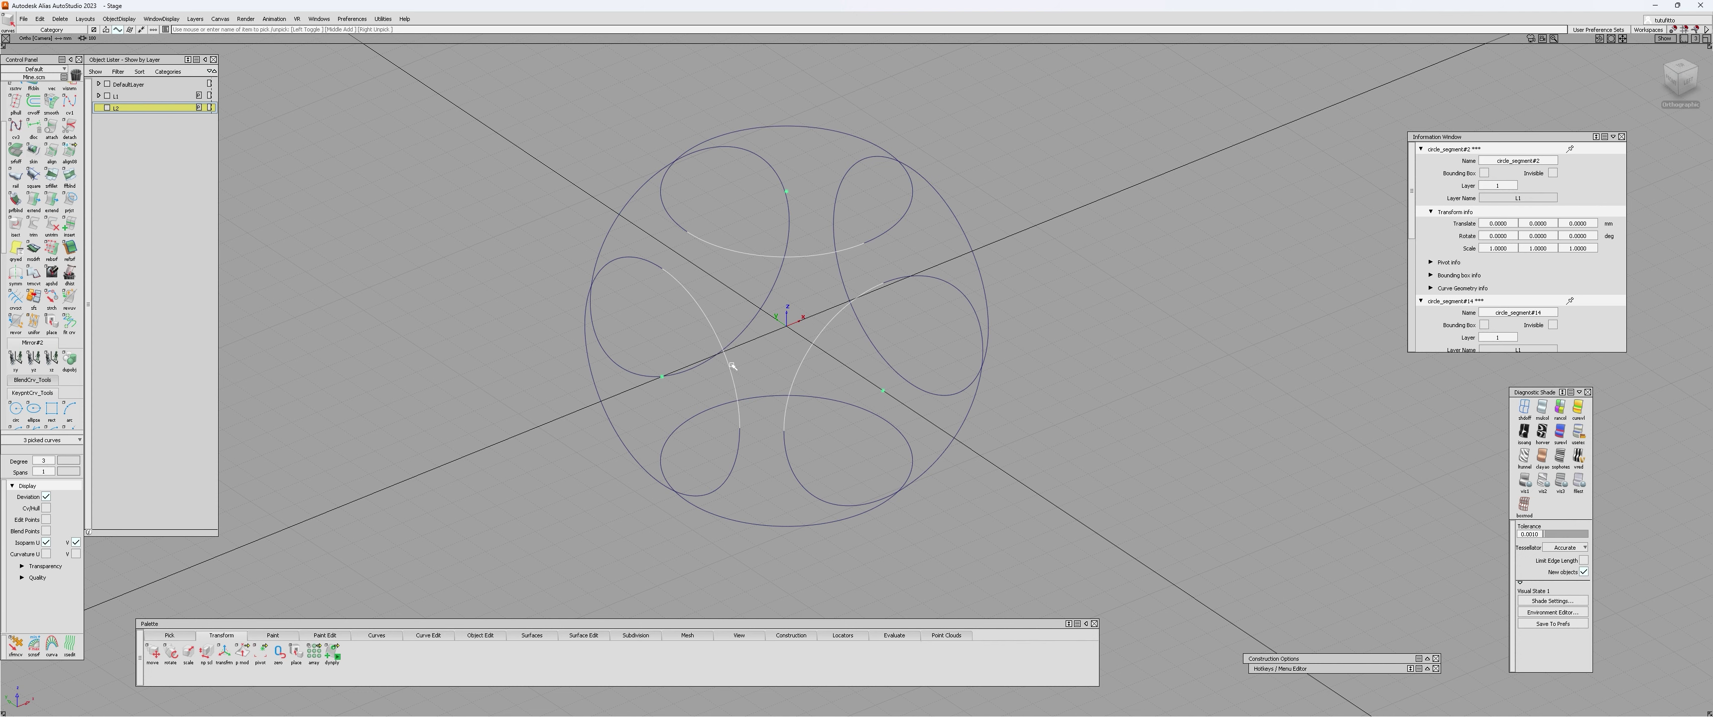
- Place pasted copies of the three picked segments on layer L2 and leave only layer L1 hidden
key(ctrl+v)
right_click(123, 107)
click(128, 120)
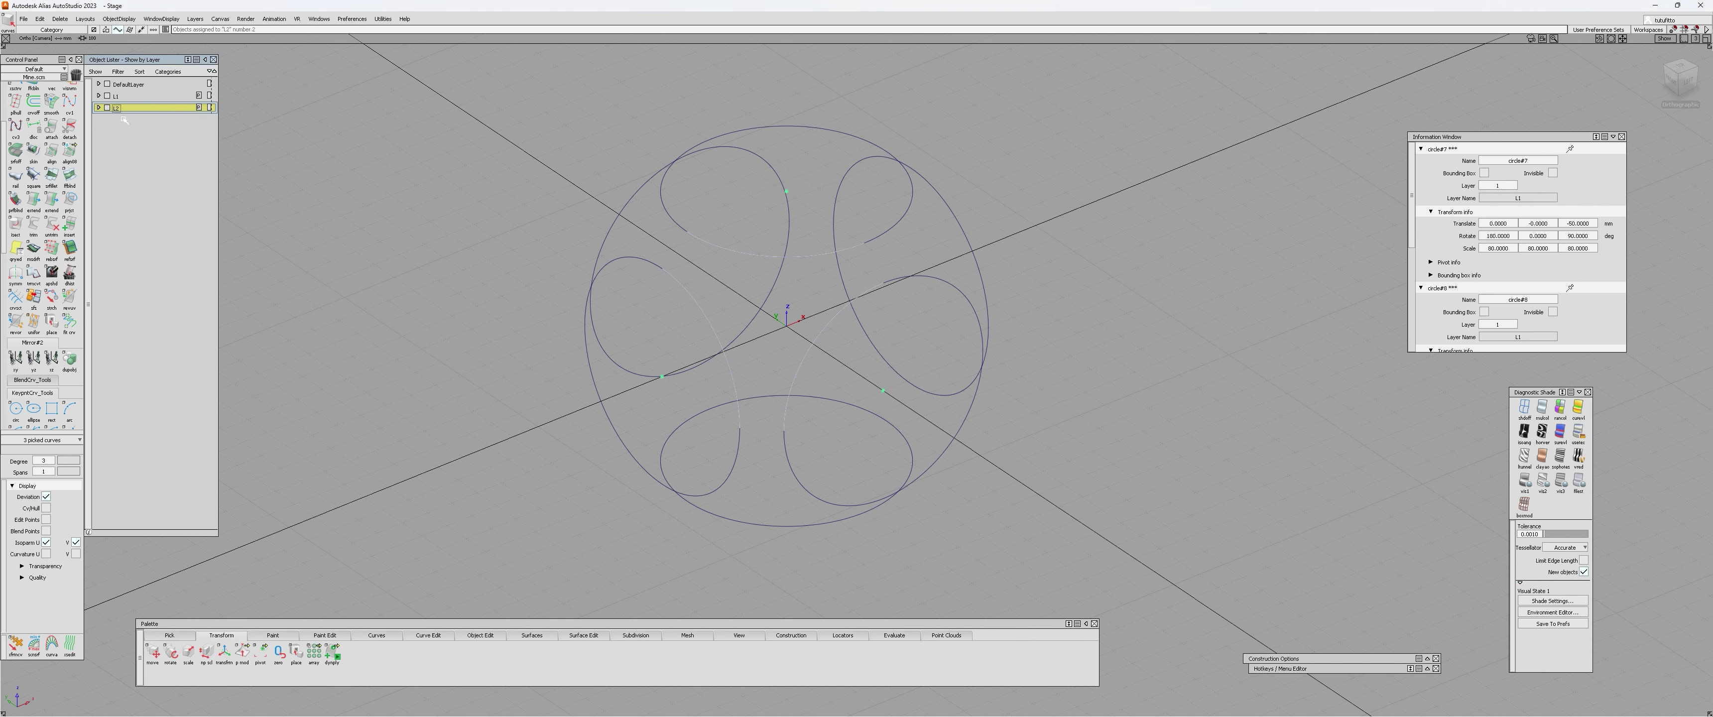
click(107, 96)
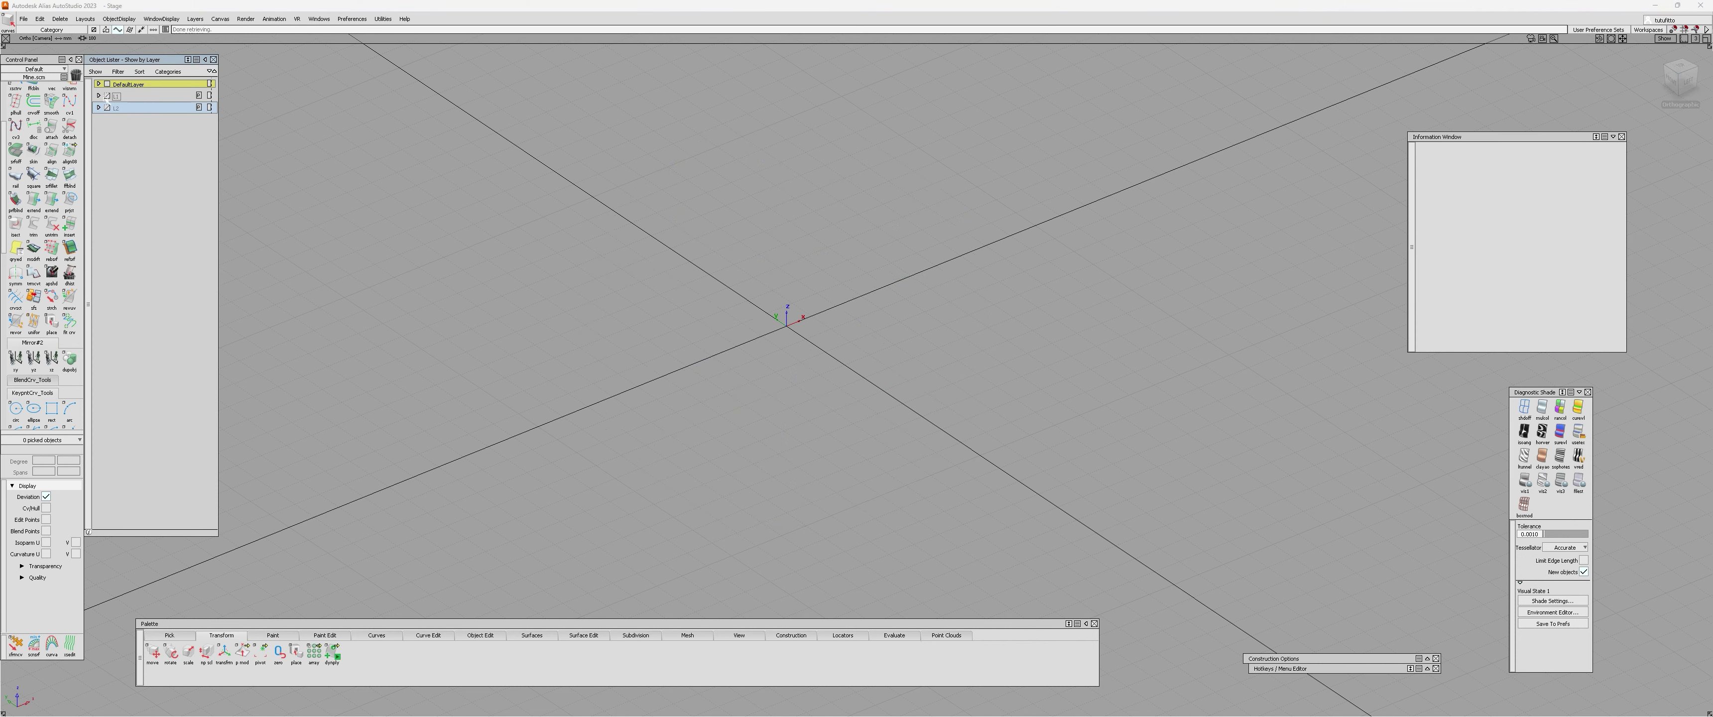
click(107, 108)
- Pick the three arcs on layer L2 in turn, inspect them from another angle, and deselect them
alt+shift+right_drag(691, 286, 638, 272)
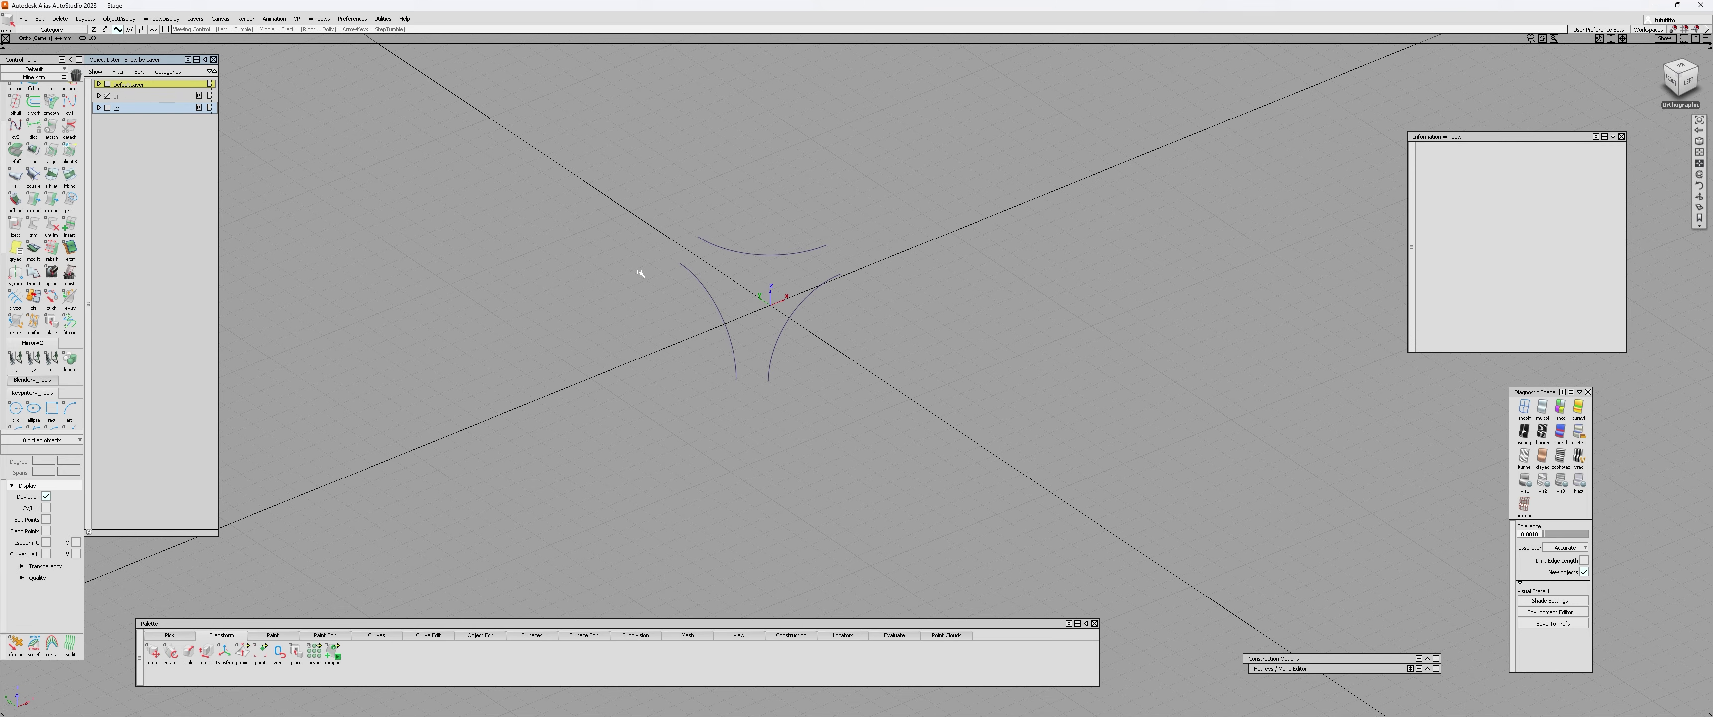
alt+shift+right_drag(703, 200, 747, 239)
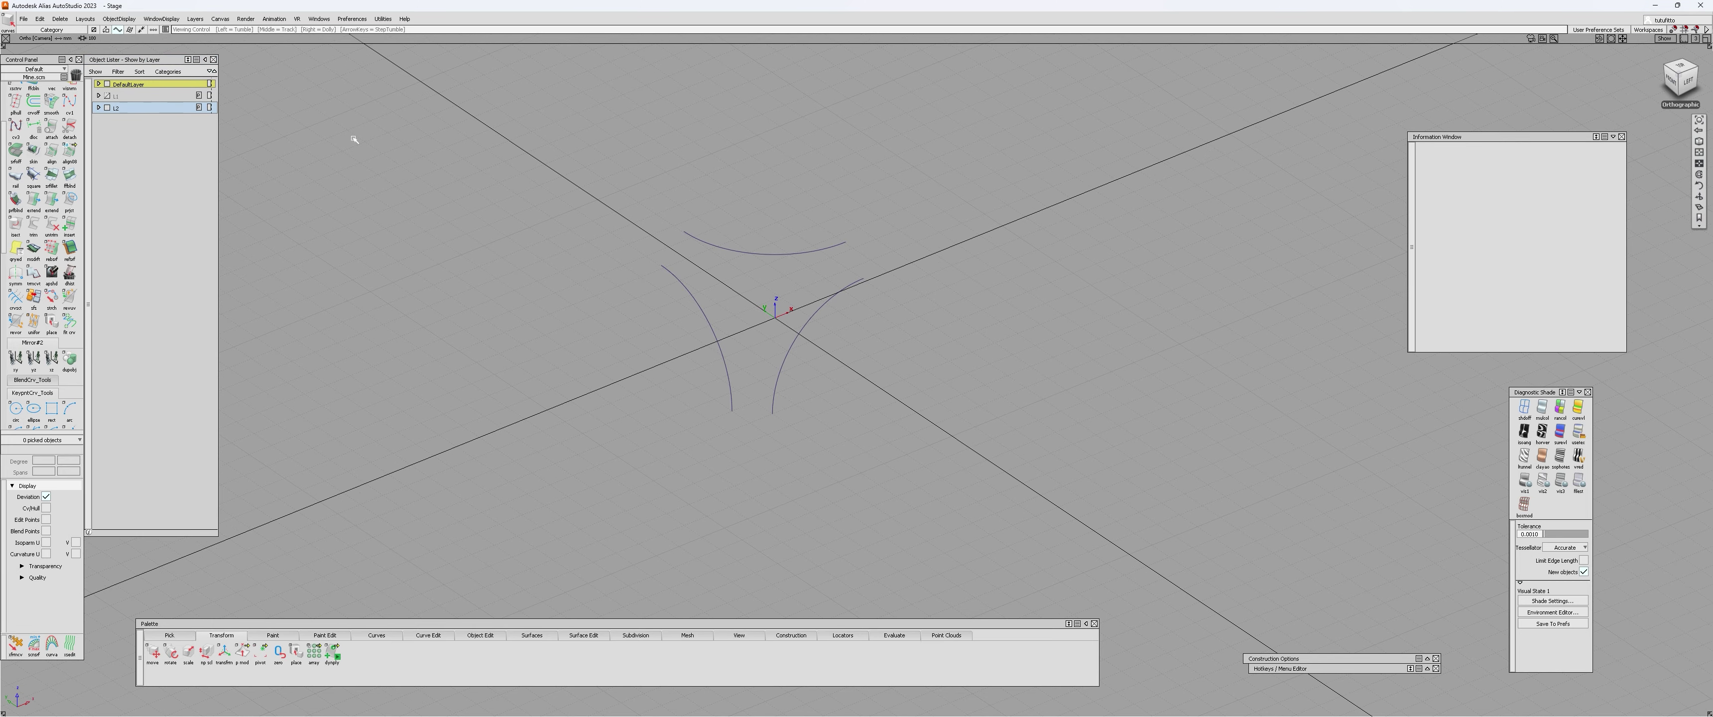
alt+shift+drag(798, 286, 756, 273)
click(748, 245)
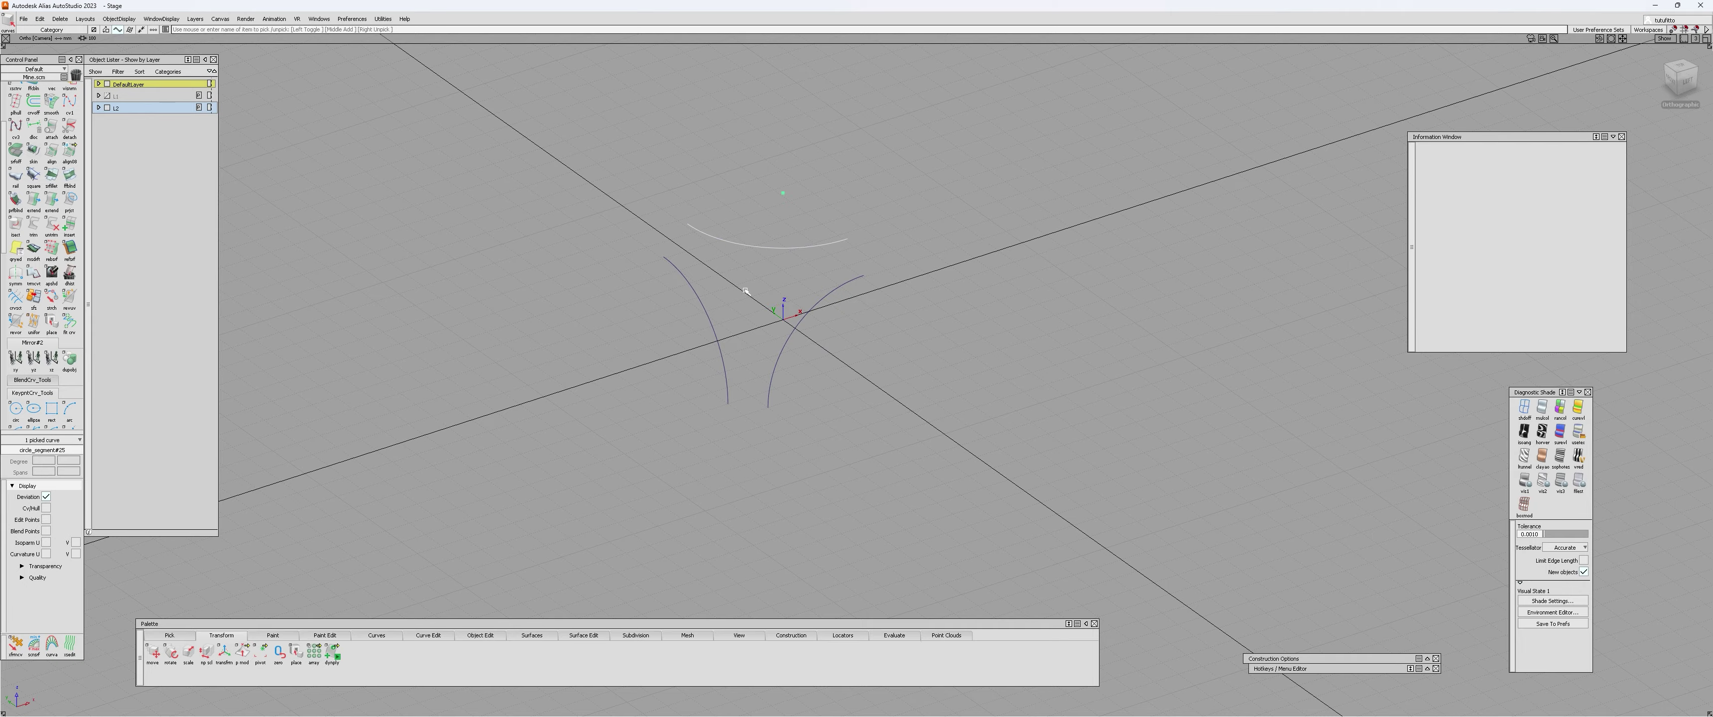
click(710, 323)
click(789, 333)
alt+shift+drag(902, 348, 1308, 314)
key(Escape)
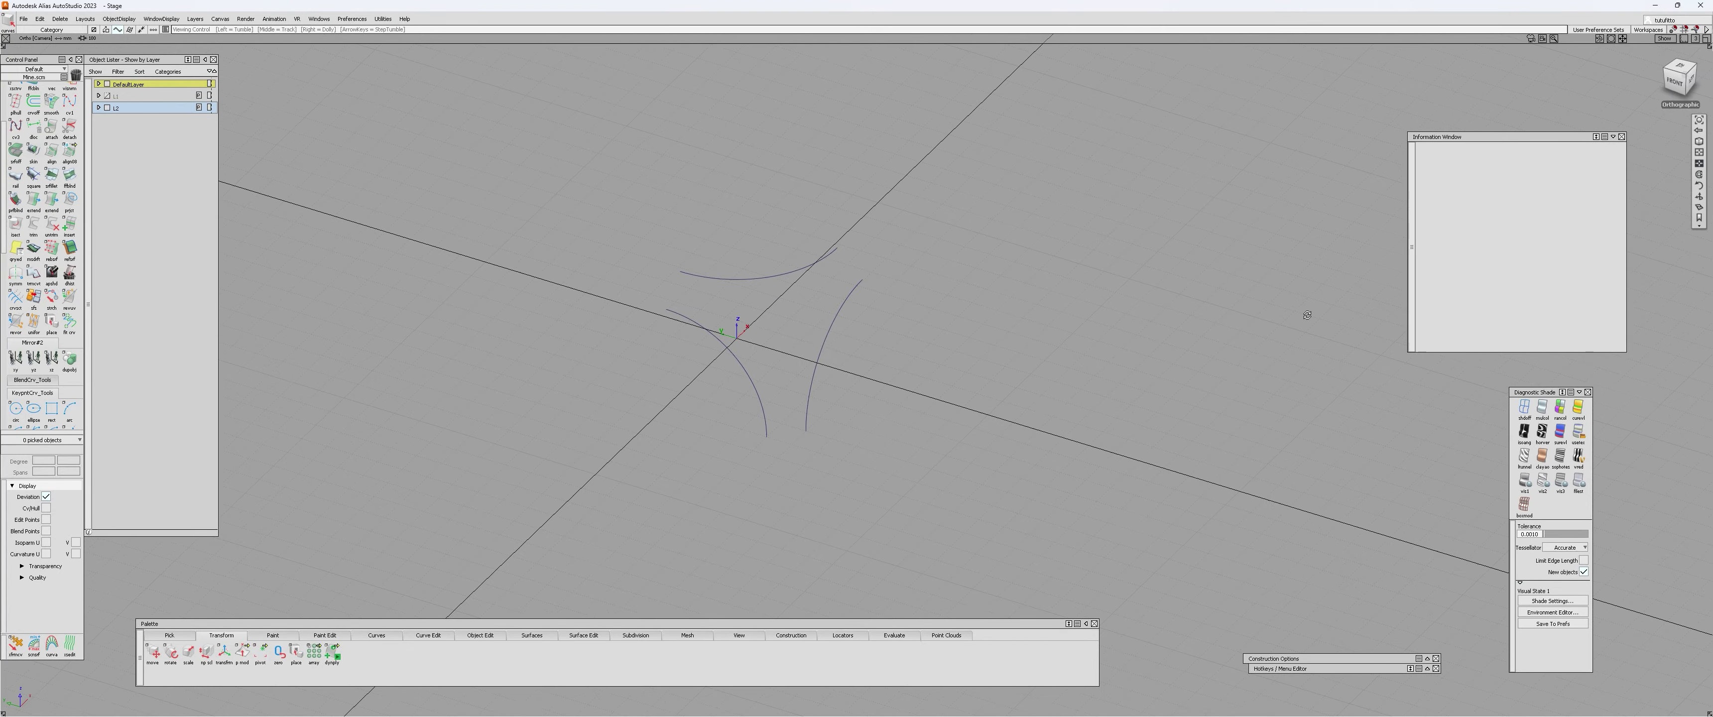
- Draw three straight lines joining the neighbouring ends of the three arcs, snapping each line to the arc endpoints
alt+shift+drag(791, 403, 497, 356)
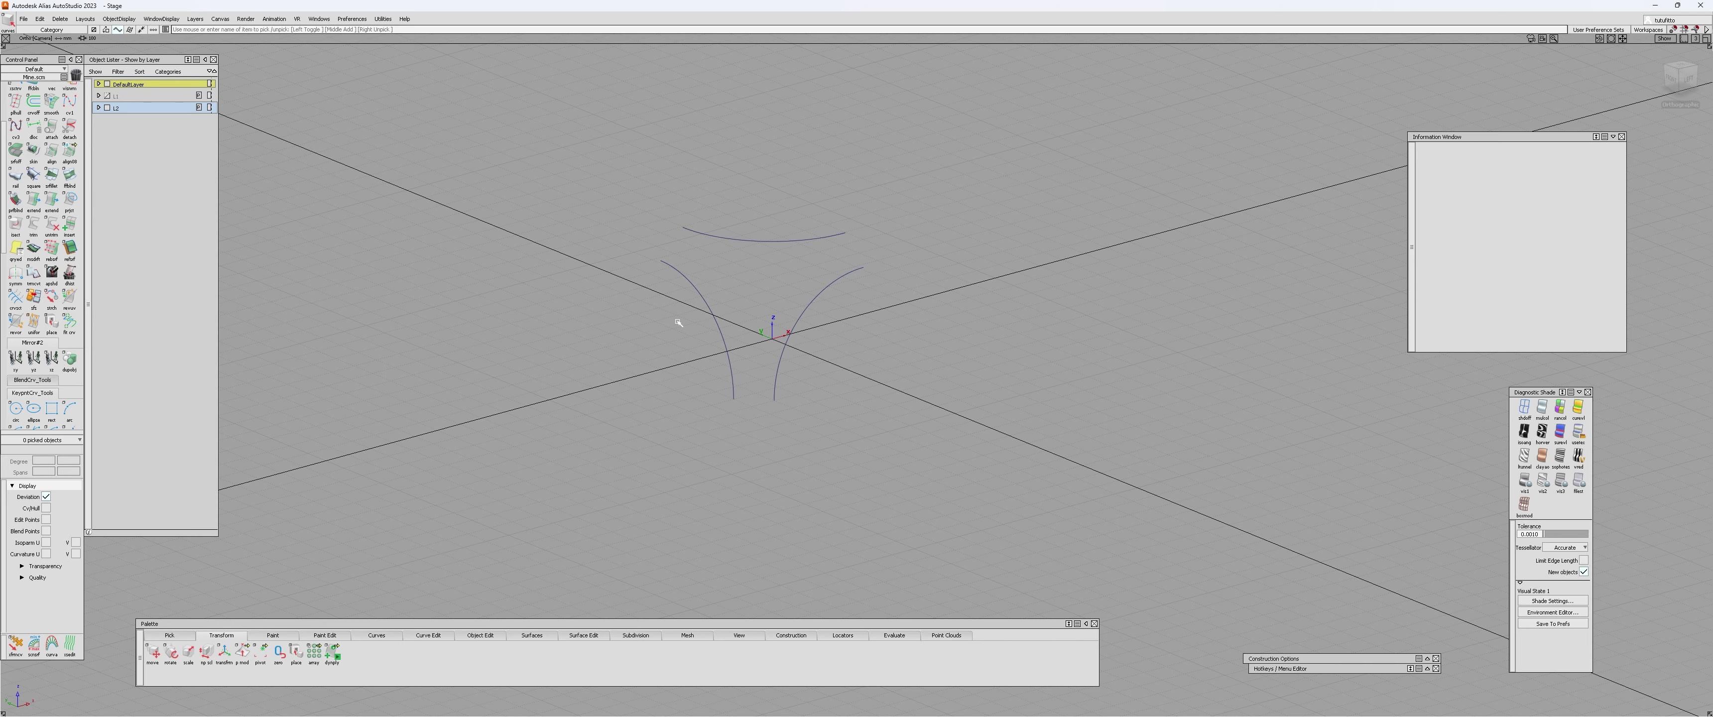
alt+shift+drag(678, 322, 892, 235)
click(892, 235)
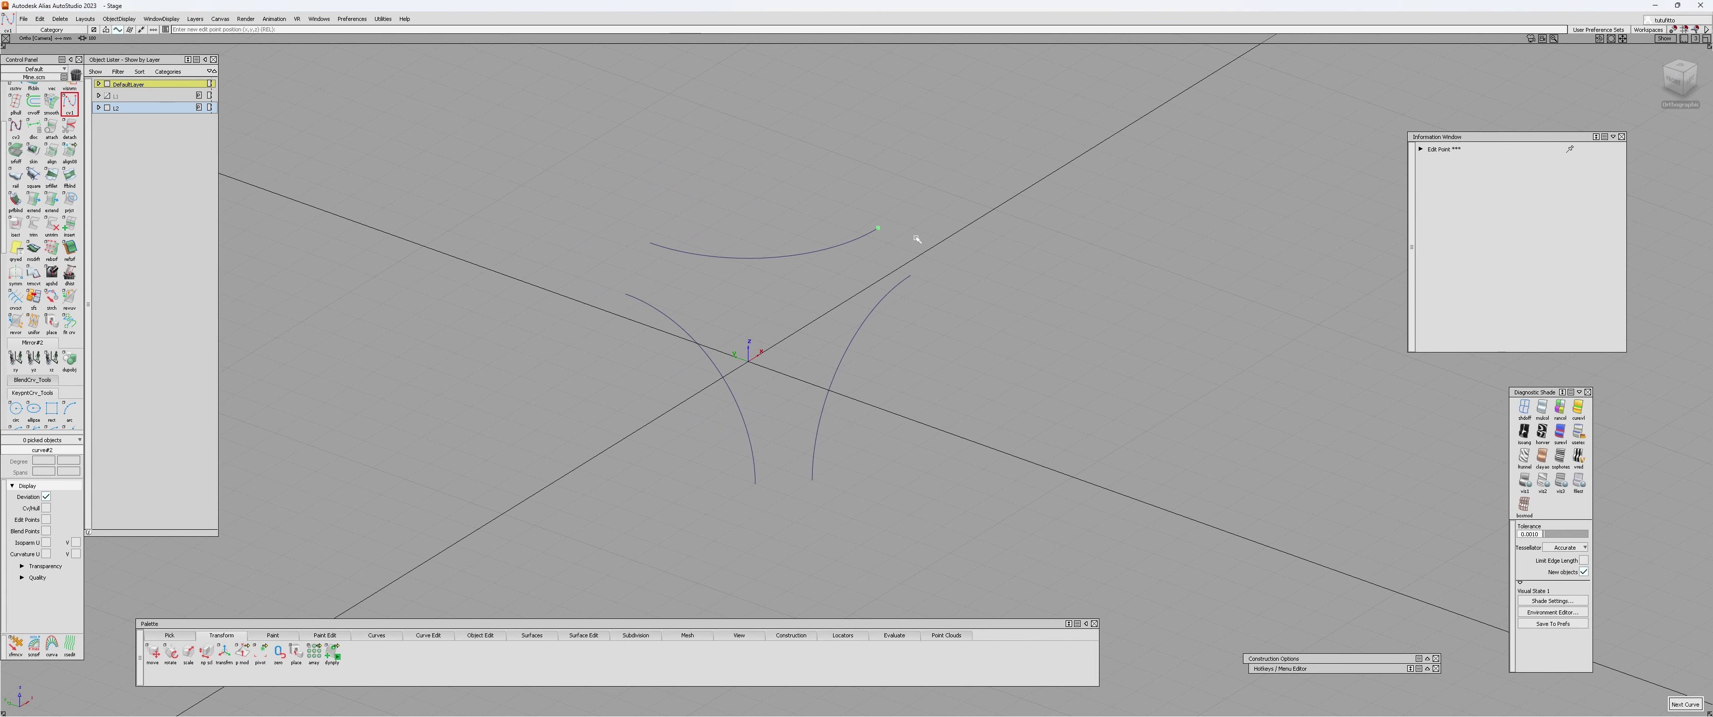
click(908, 276)
key(space)
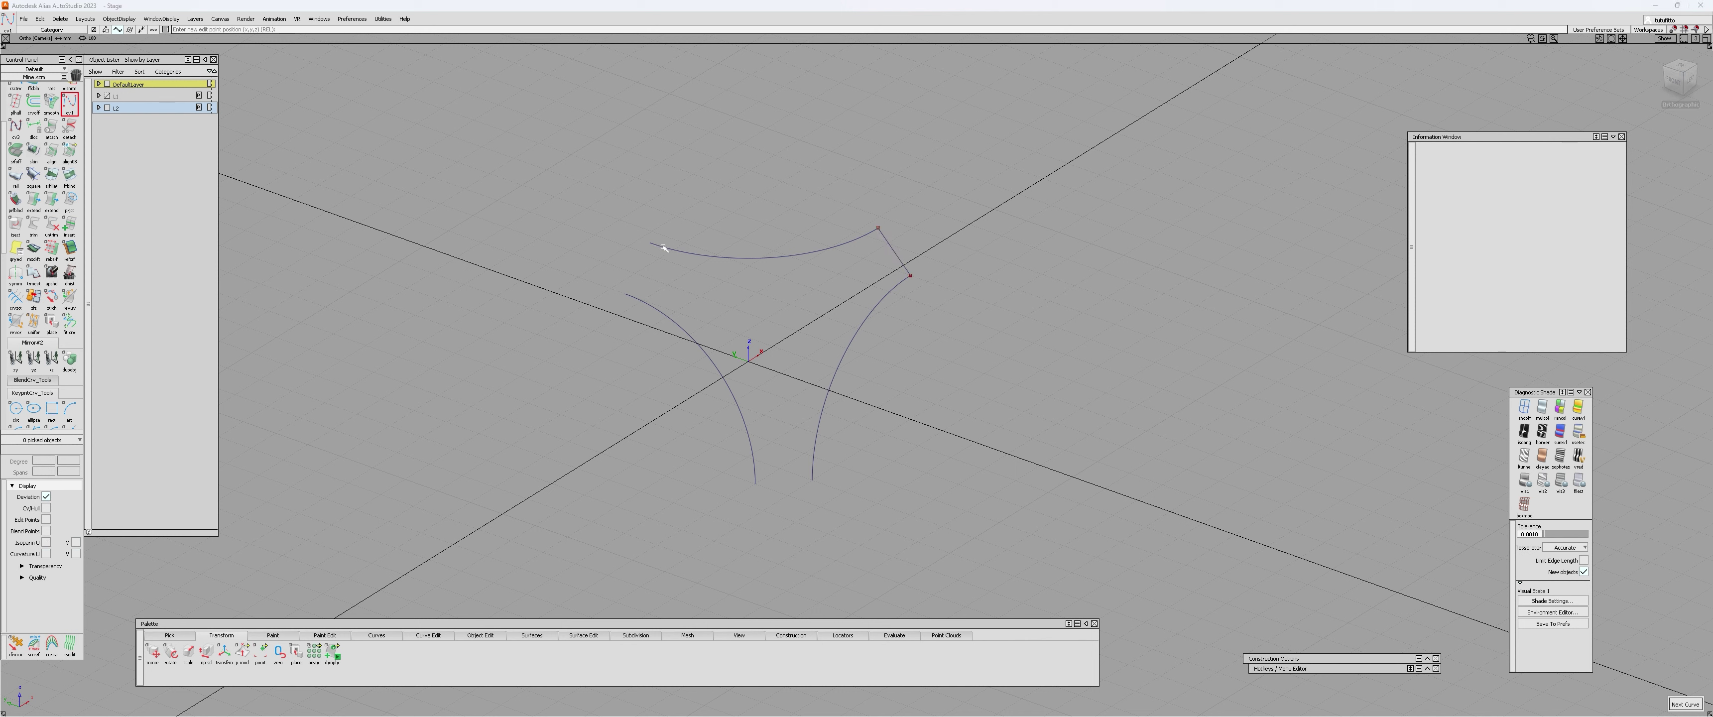
drag(665, 247, 596, 237)
drag(642, 302, 621, 291)
key(space)
click(755, 484)
click(812, 479)
ctrl+shift+drag(815, 262, 777, 321)
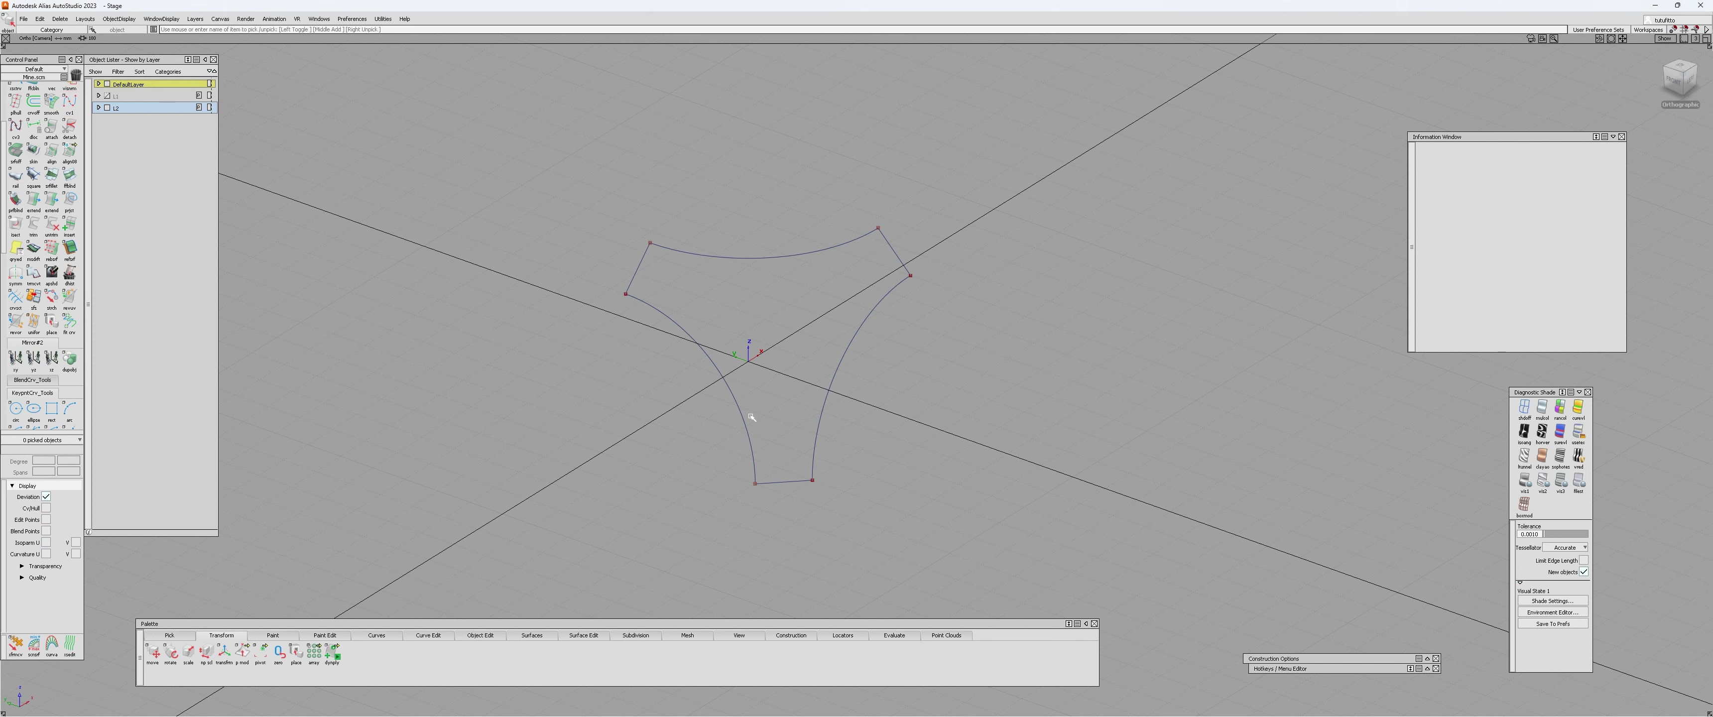
- Delete all three straight lines that join the arc ends
click(783, 481)
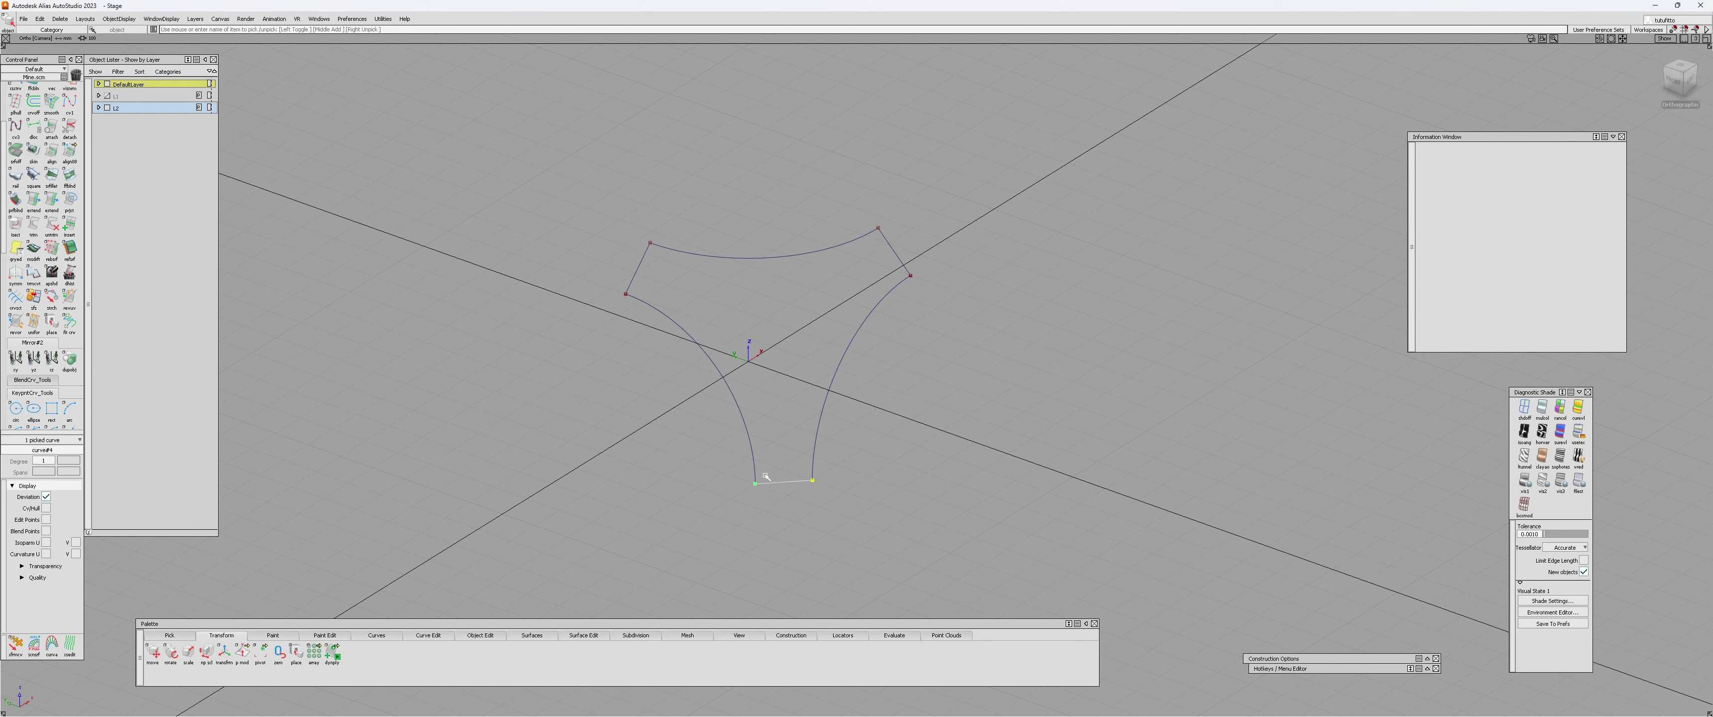
click(638, 268)
click(887, 253)
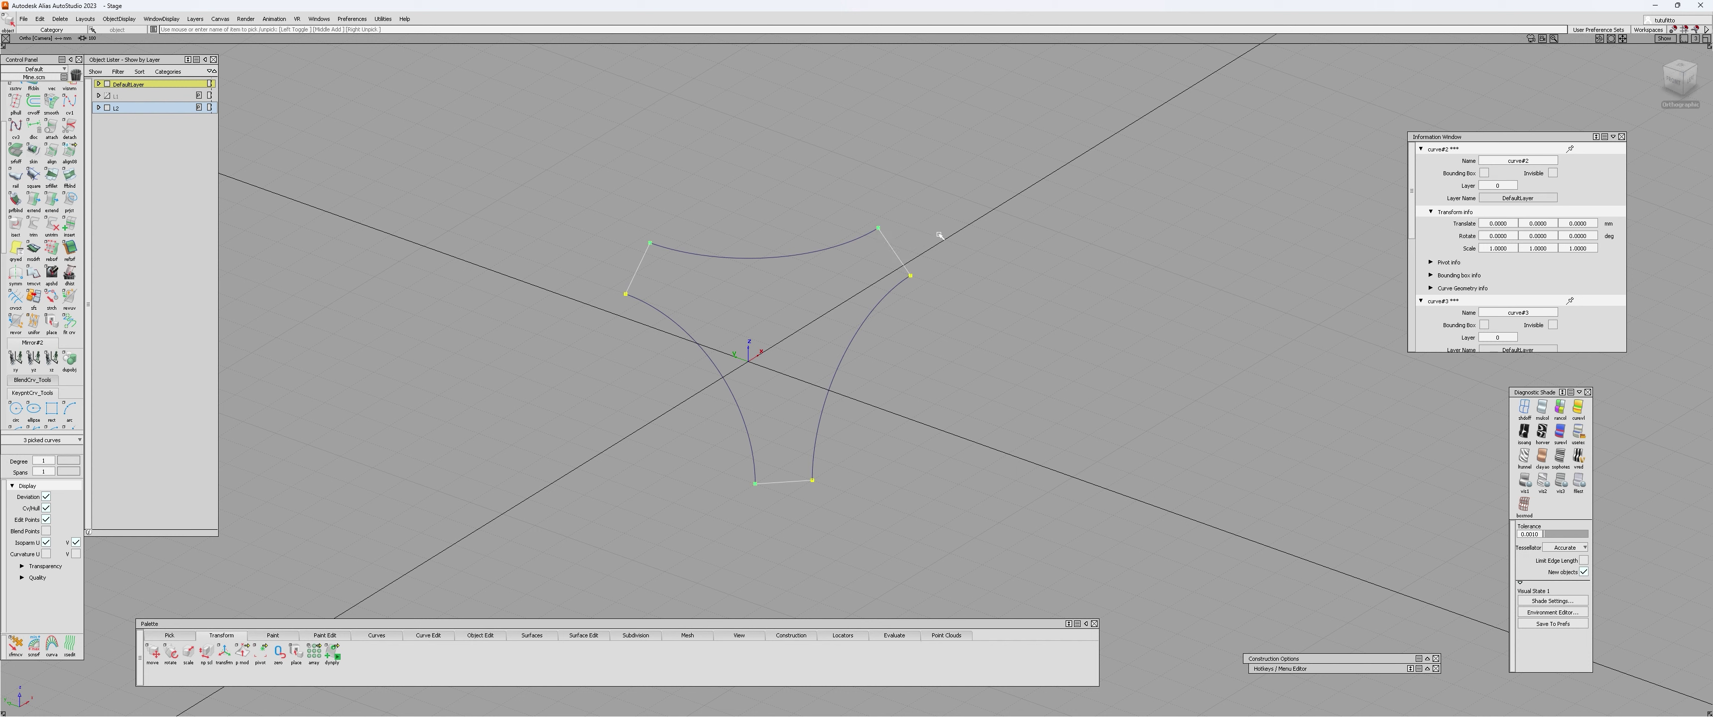
key(Delete)
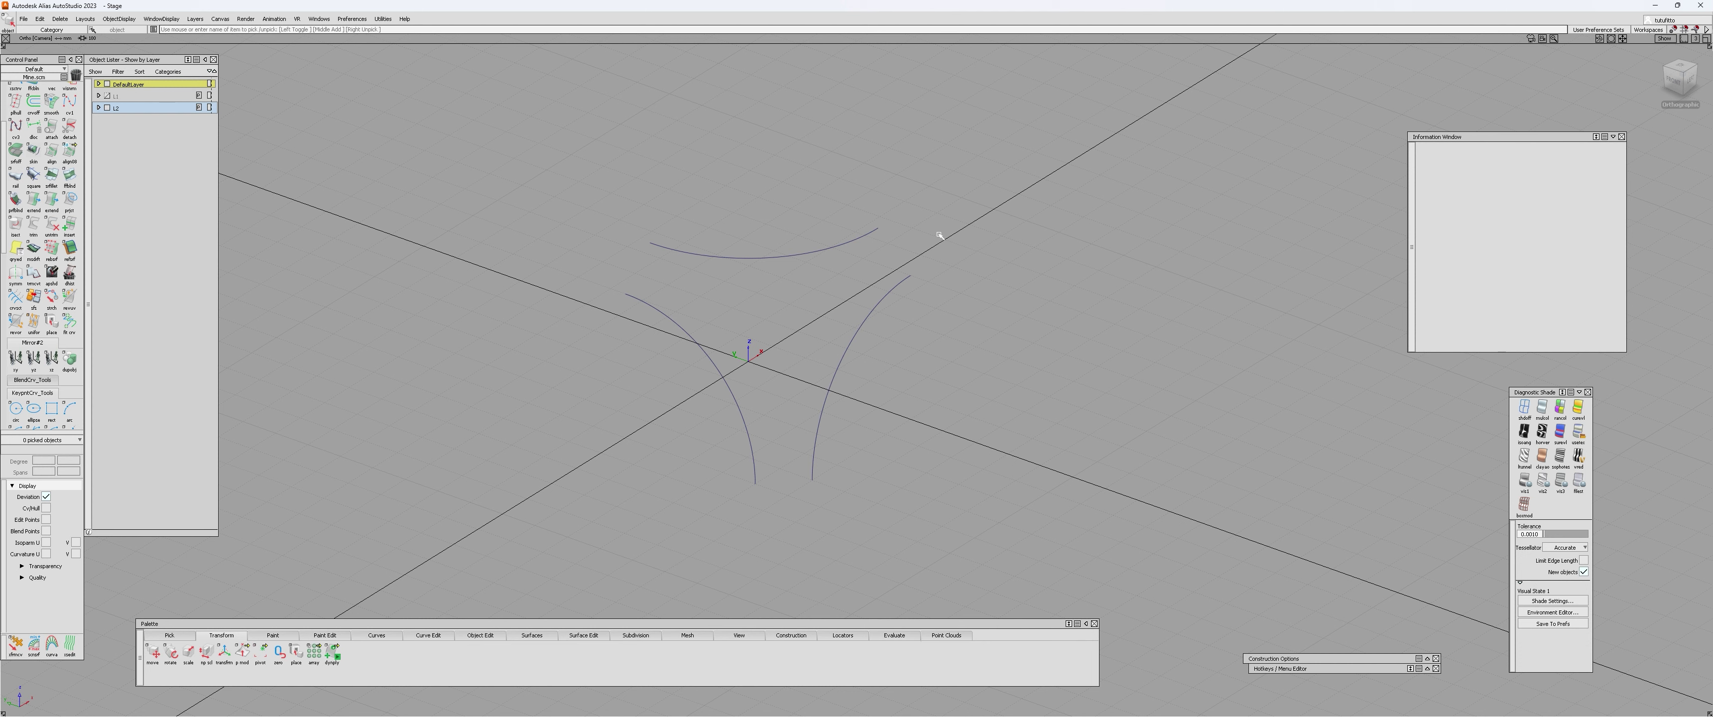
- Draw one straight line between the adjacent ends of the upper arc and the right-hand arc, snapped to both endpoints
scroll(865, 253, up, 3)
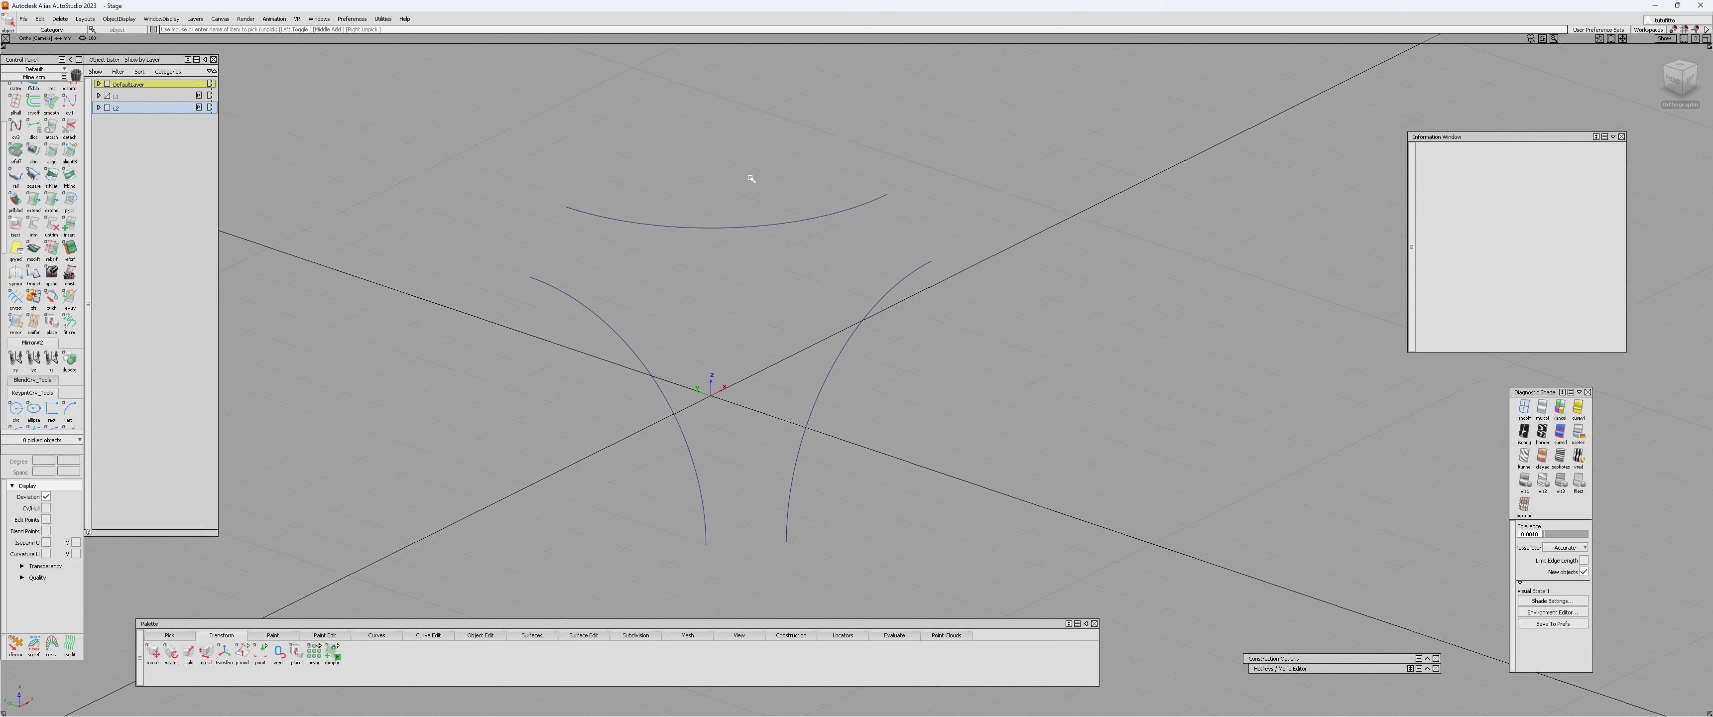
alt+shift+drag(767, 385, 688, 369)
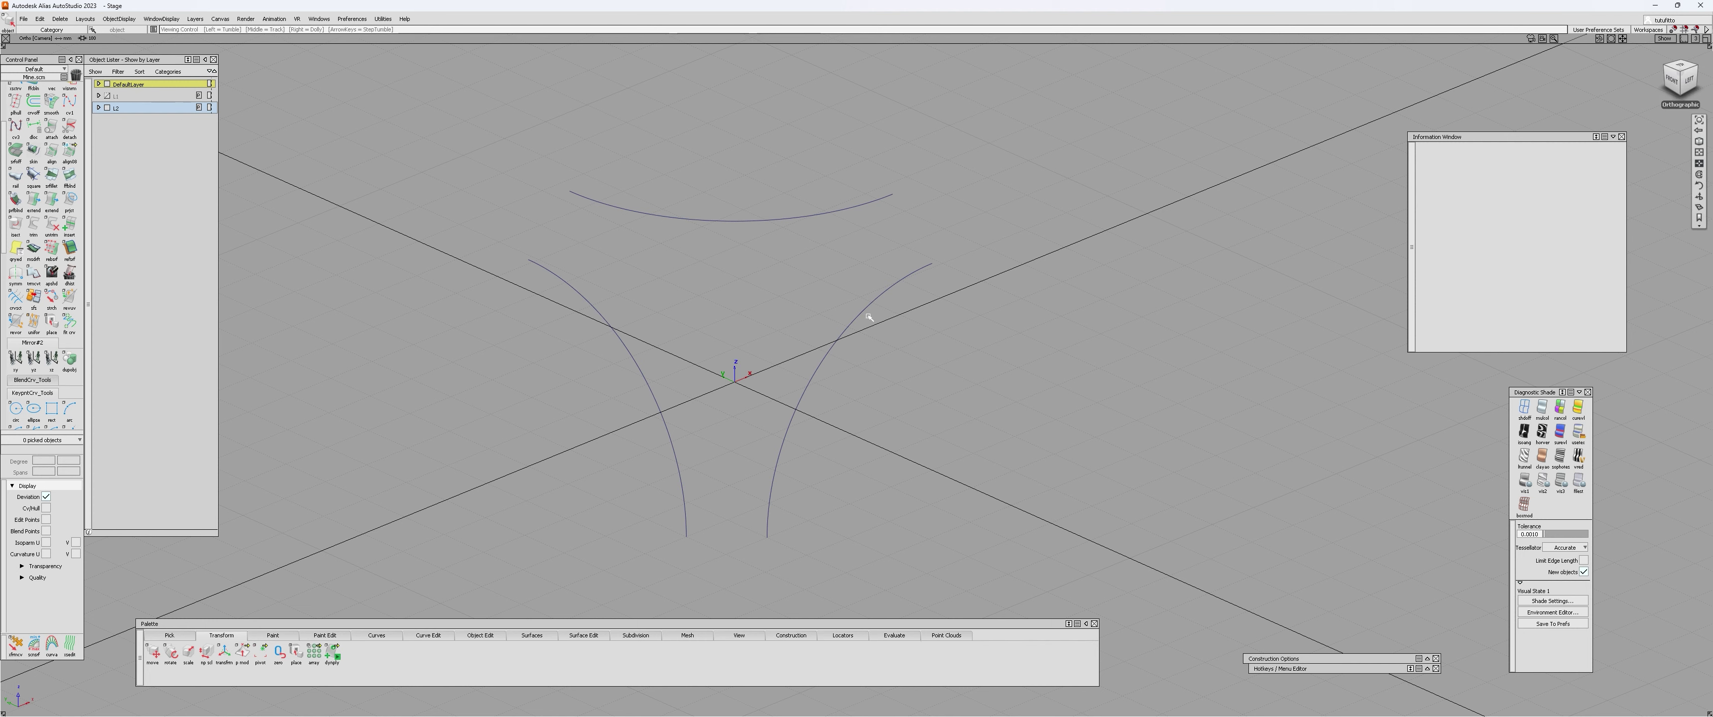
alt+shift+drag(870, 313, 805, 222)
alt+shift+drag(906, 257, 860, 249)
alt+shift+right_drag(882, 321, 886, 218)
alt+shift+drag(885, 218, 849, 244)
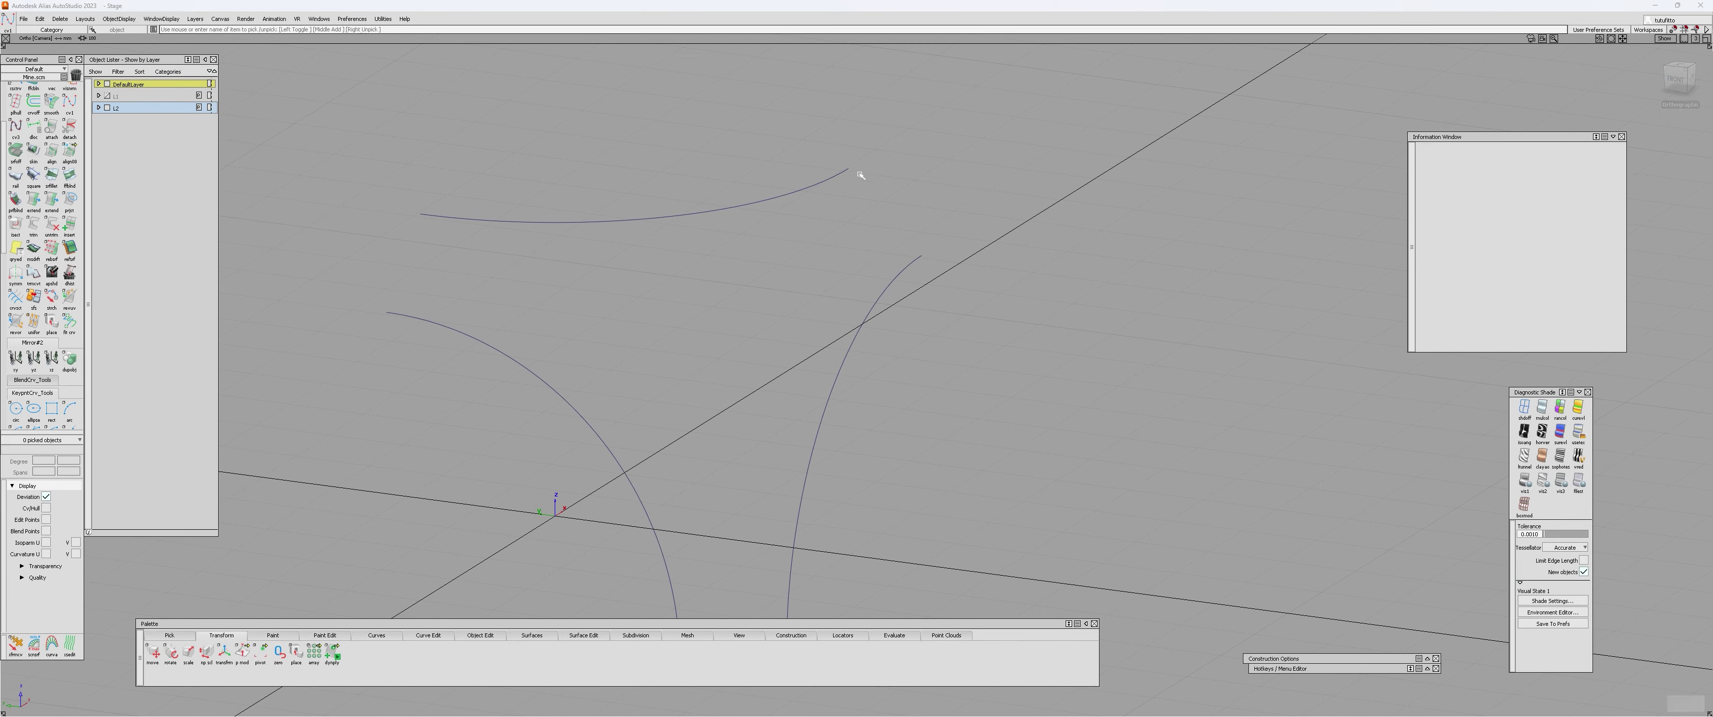
key(c)
ctrl+alt+drag(851, 170, 917, 146)
ctrl+alt+drag(911, 264, 1058, 253)
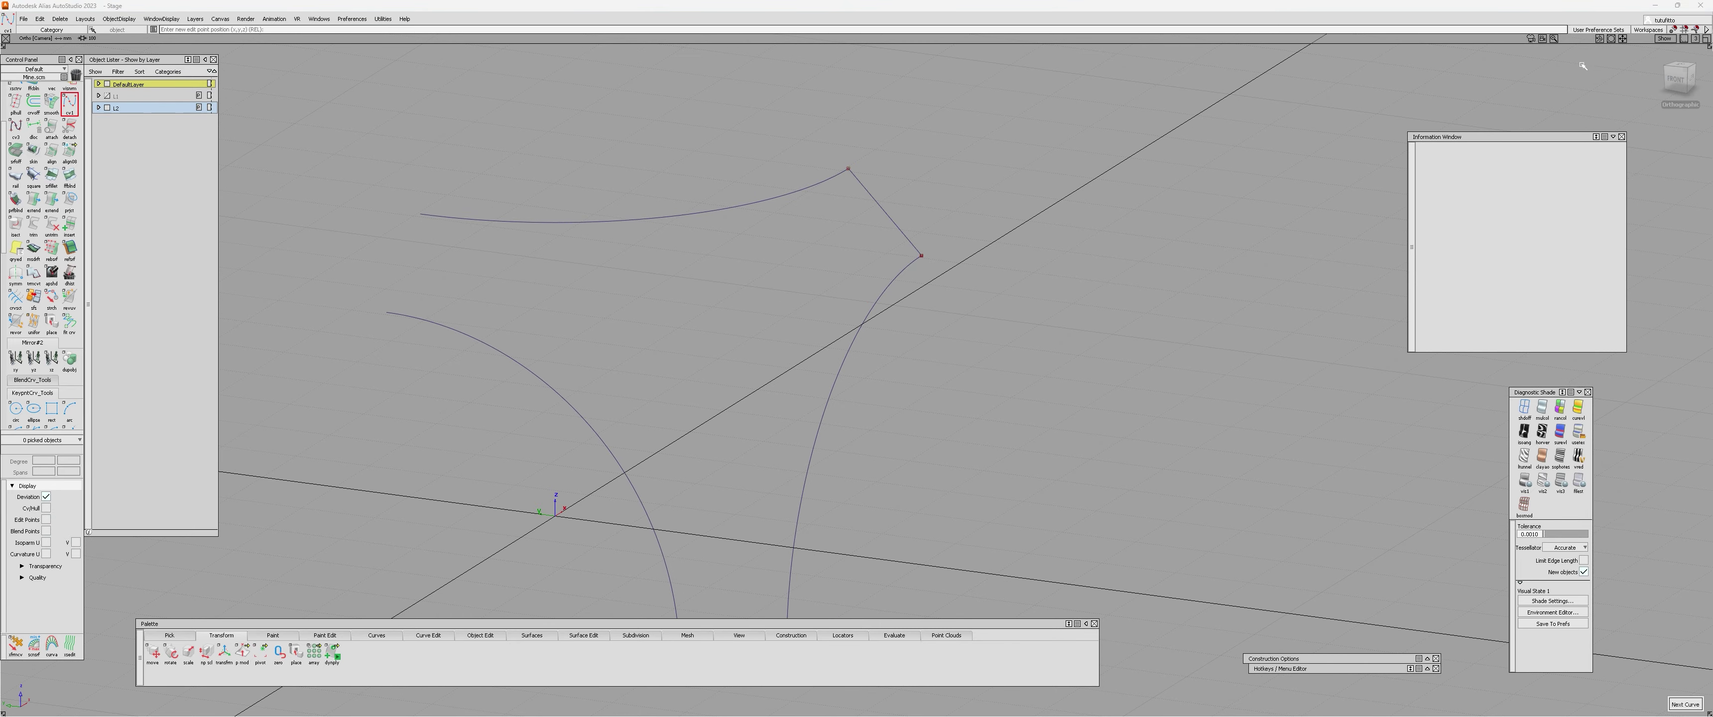
- Switch to the front view and review the Line Perpendicular options, keeping degree 1, Projected and From Curve
click(1680, 83)
click(1677, 79)
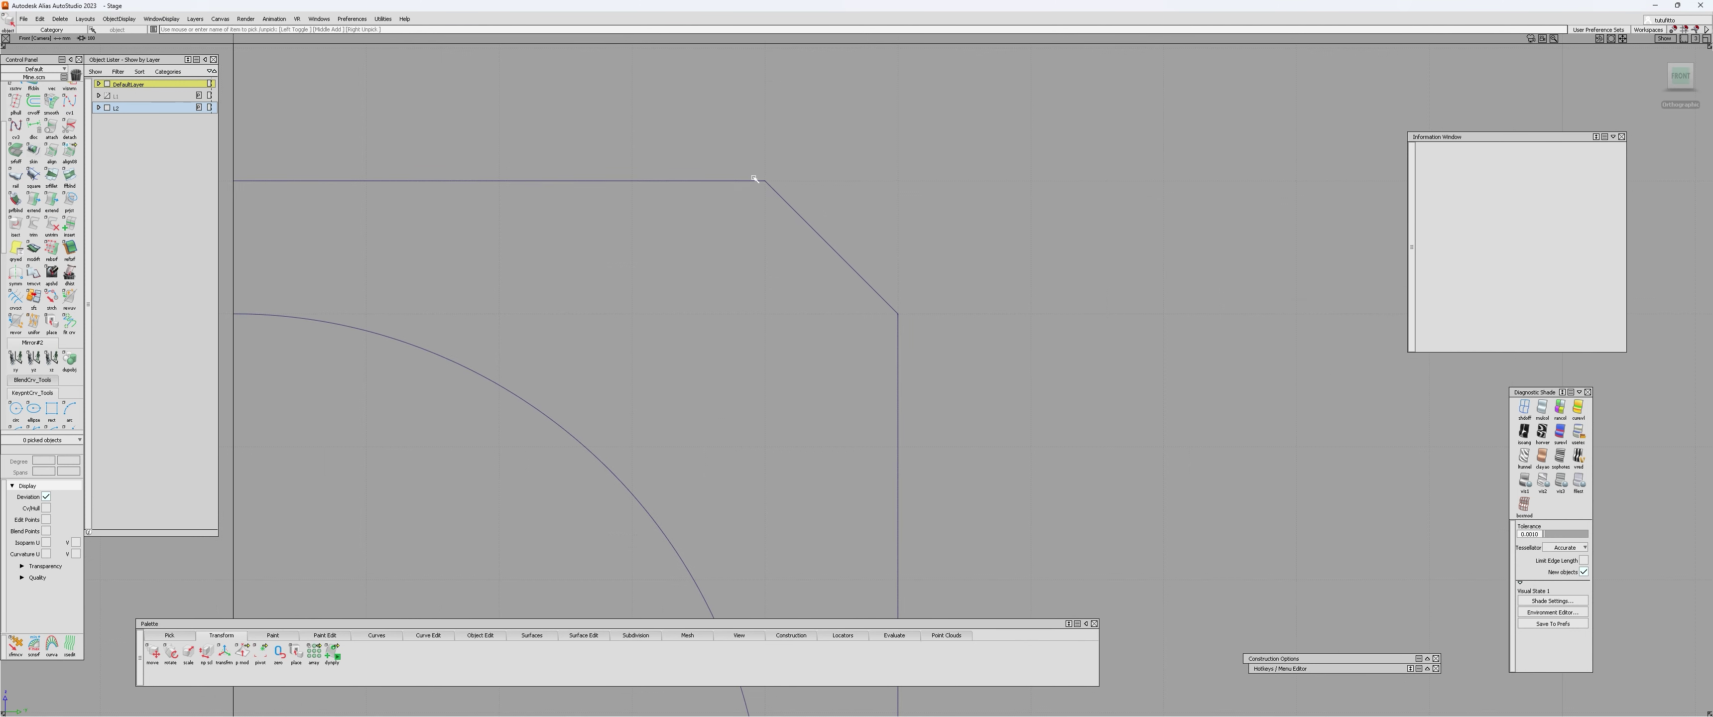
alt+shift+right_drag(905, 329, 872, 221)
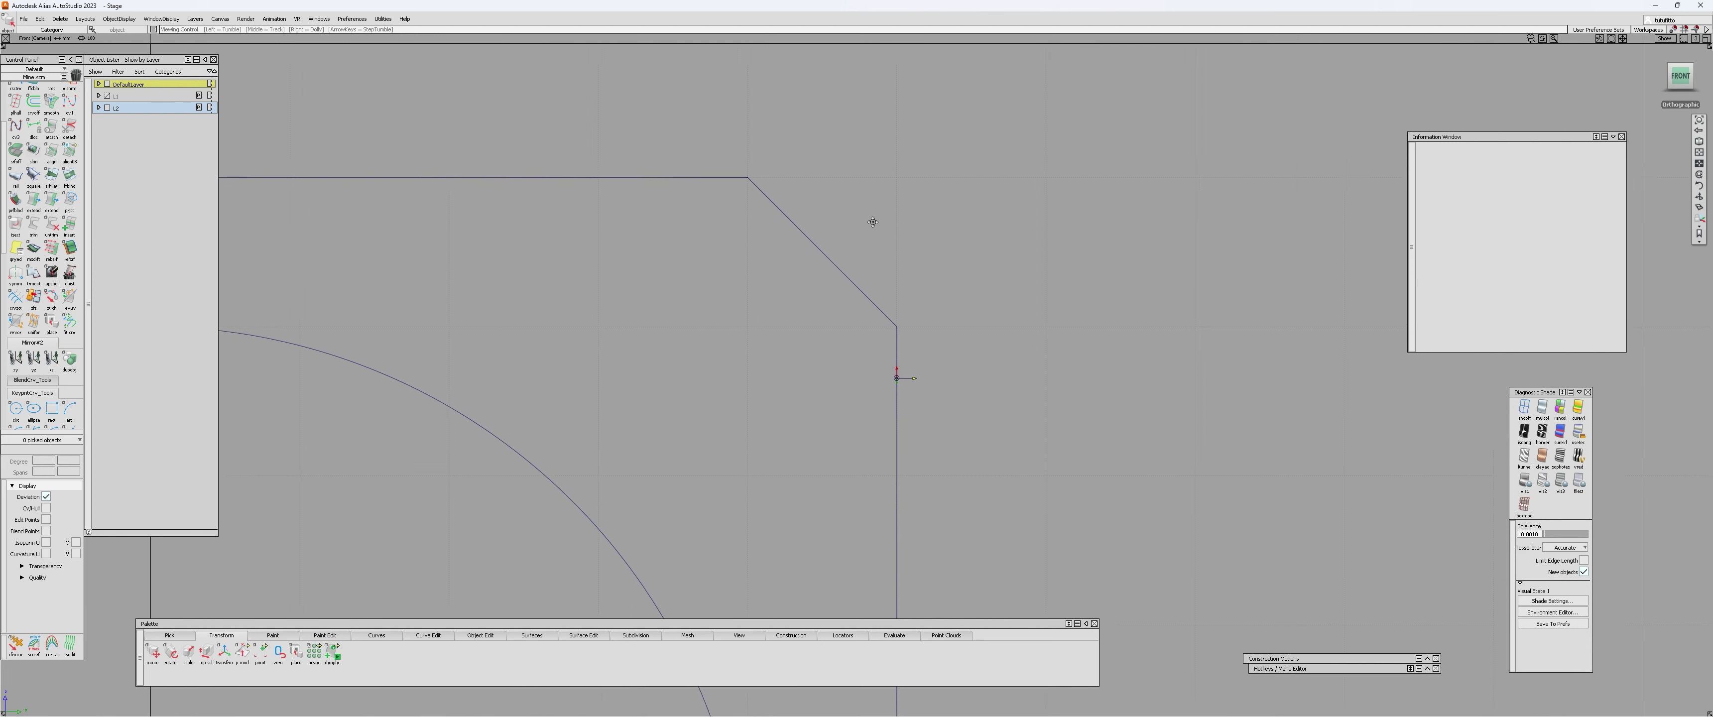
alt+shift+middle_drag(872, 222, 854, 262)
key(p)
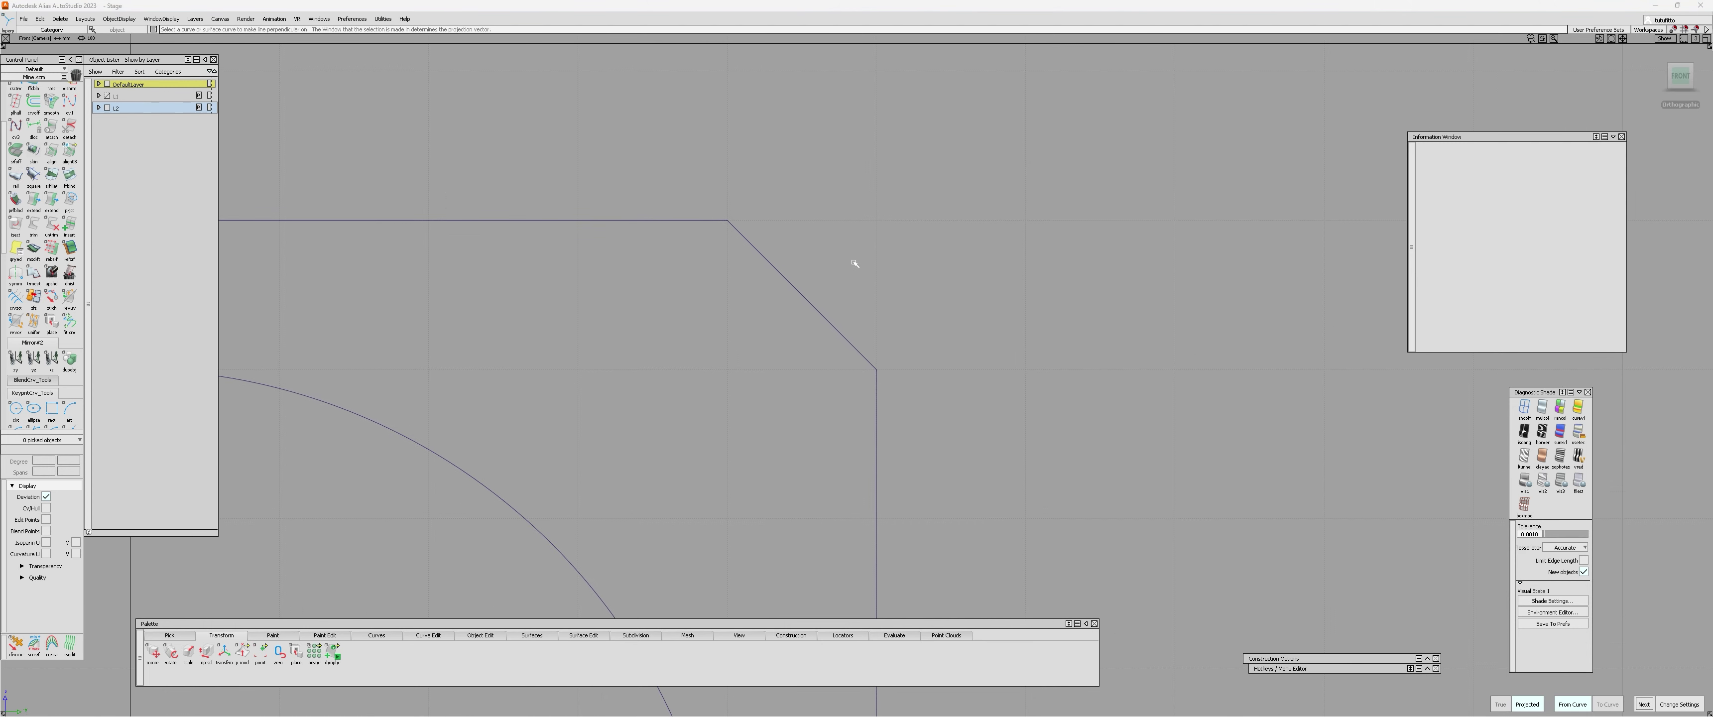
alt+shift+right_drag(830, 238, 818, 265)
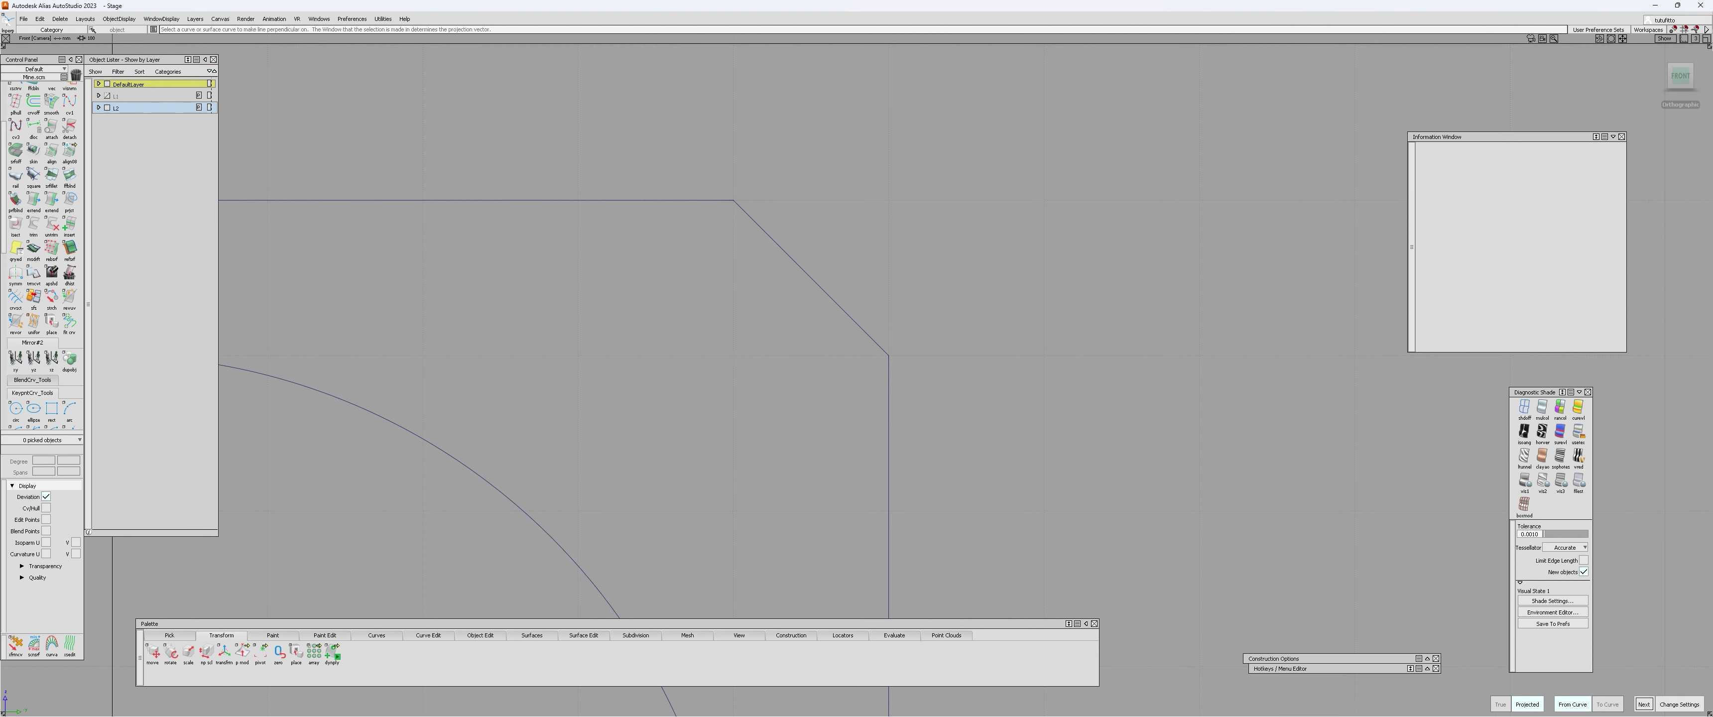
double_click(8, 22)
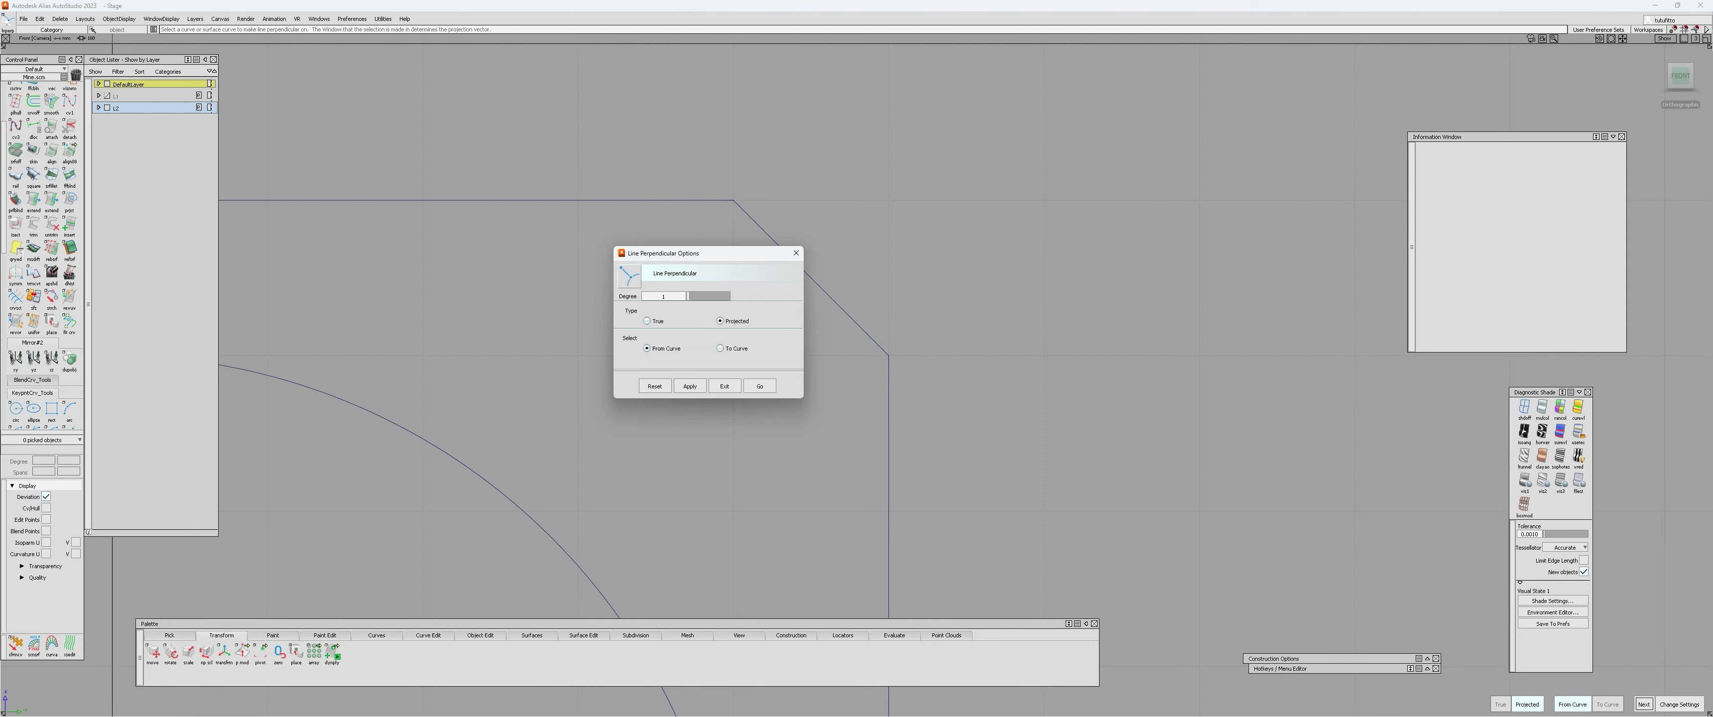
click(797, 253)
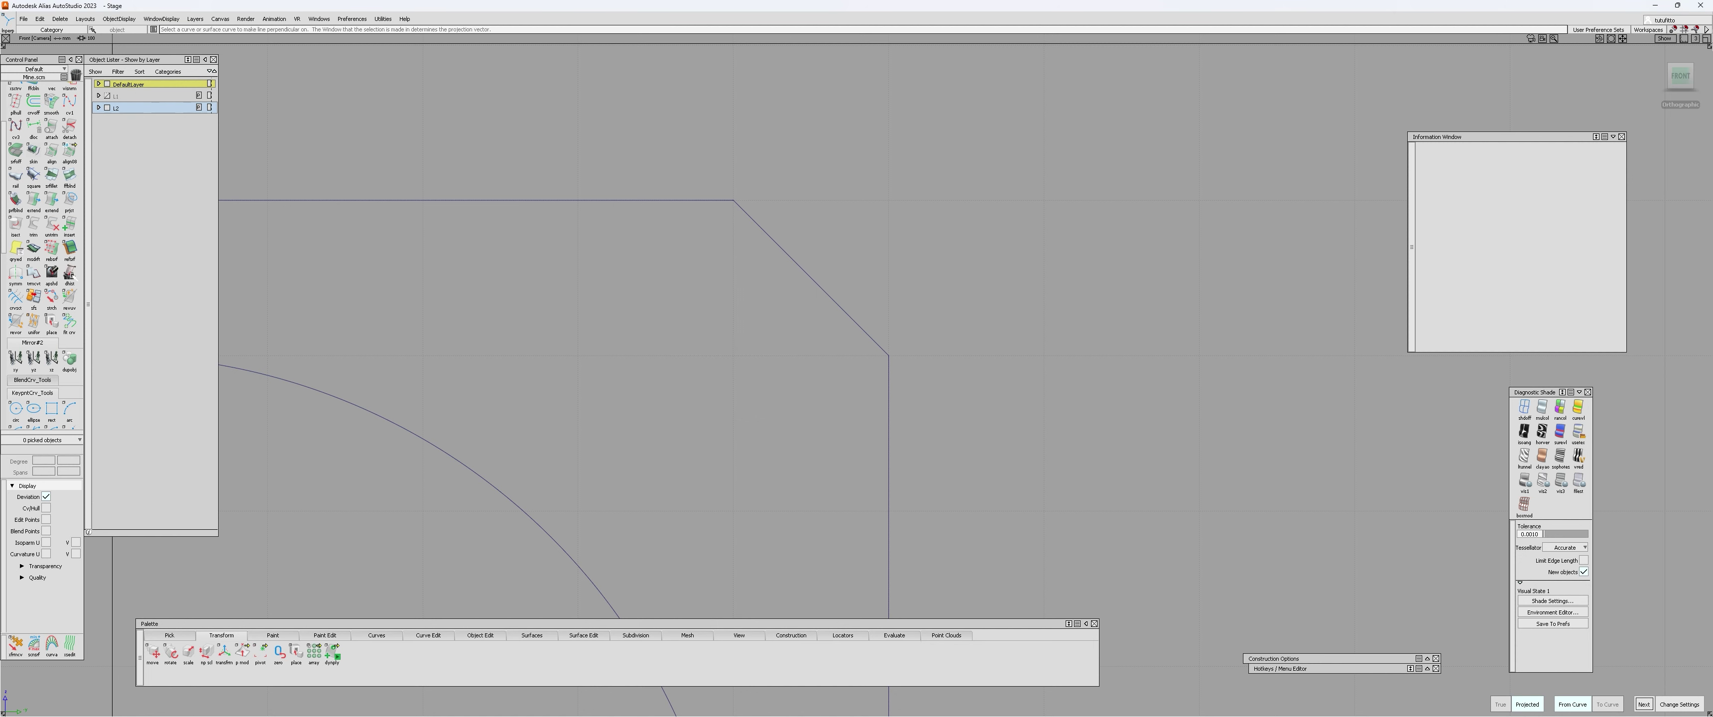
scroll(33, 319, down, 3)
scroll(36, 283, down, 2)
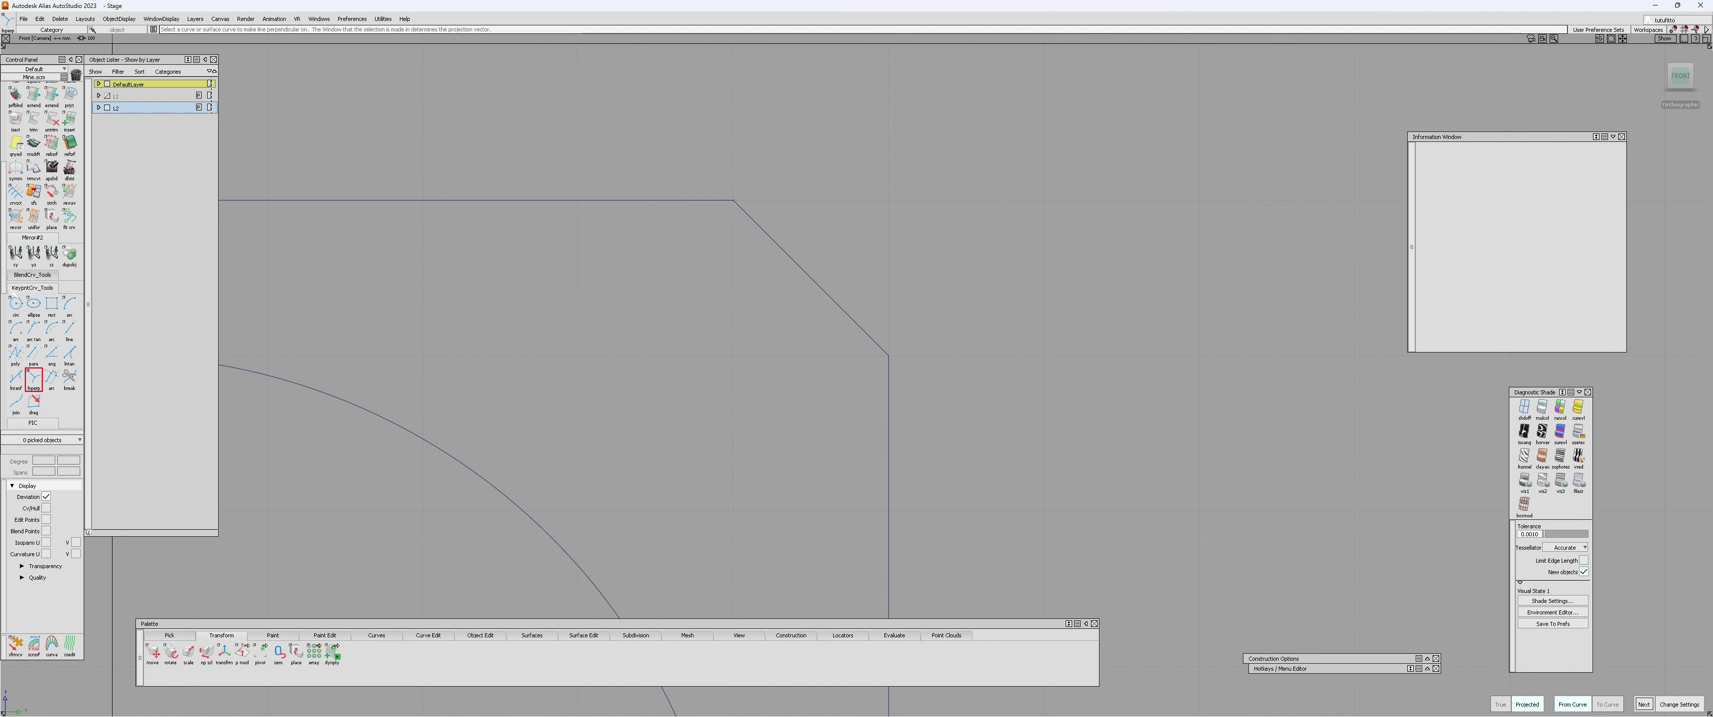
scroll(16, 332, down, 1)
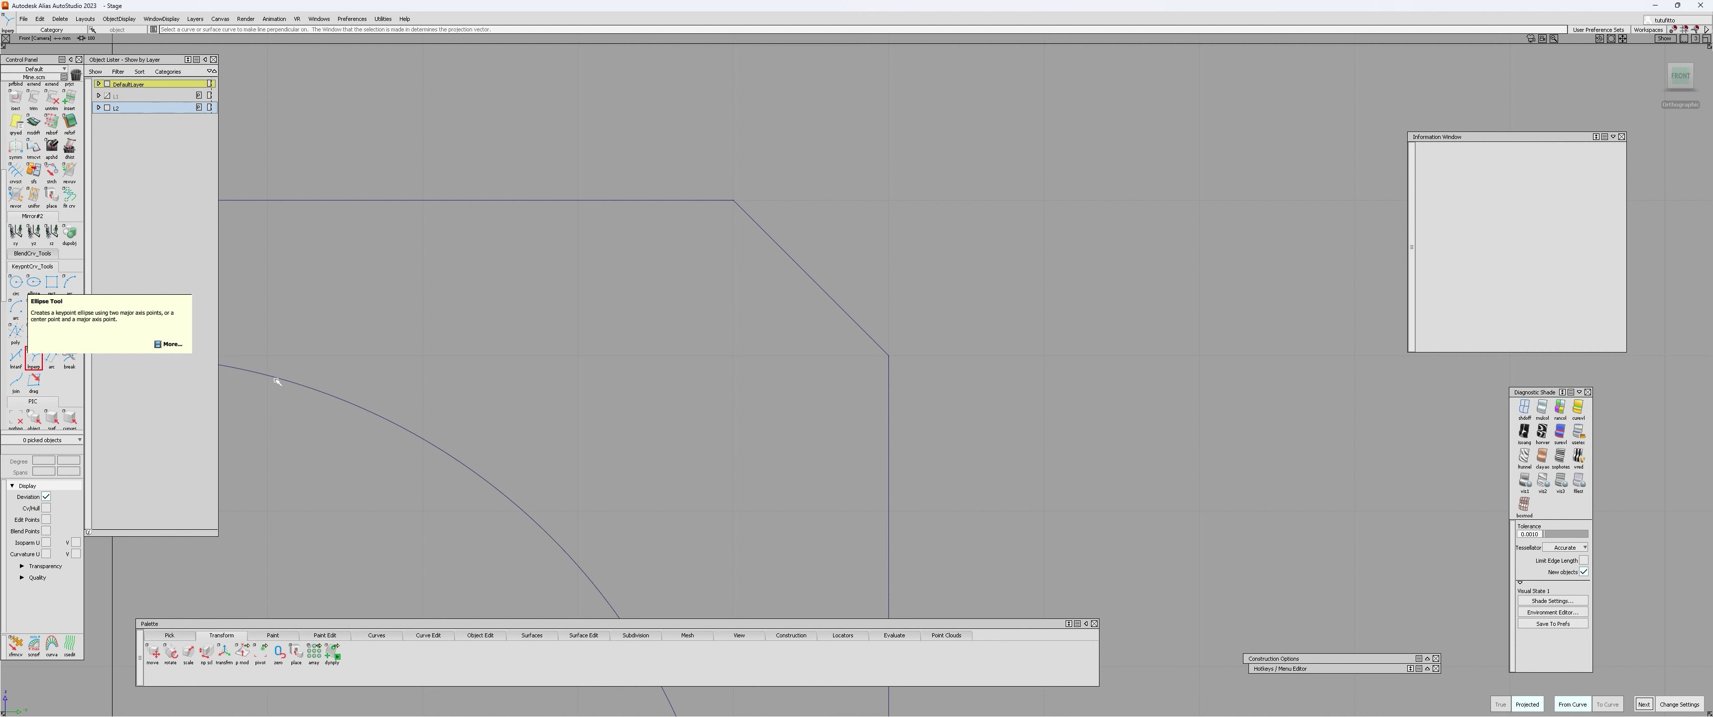
- Draw a projected perpendicular line outward from the middle of the straight connecting line and finish it
alt+shift+right_drag(738, 320, 743, 309)
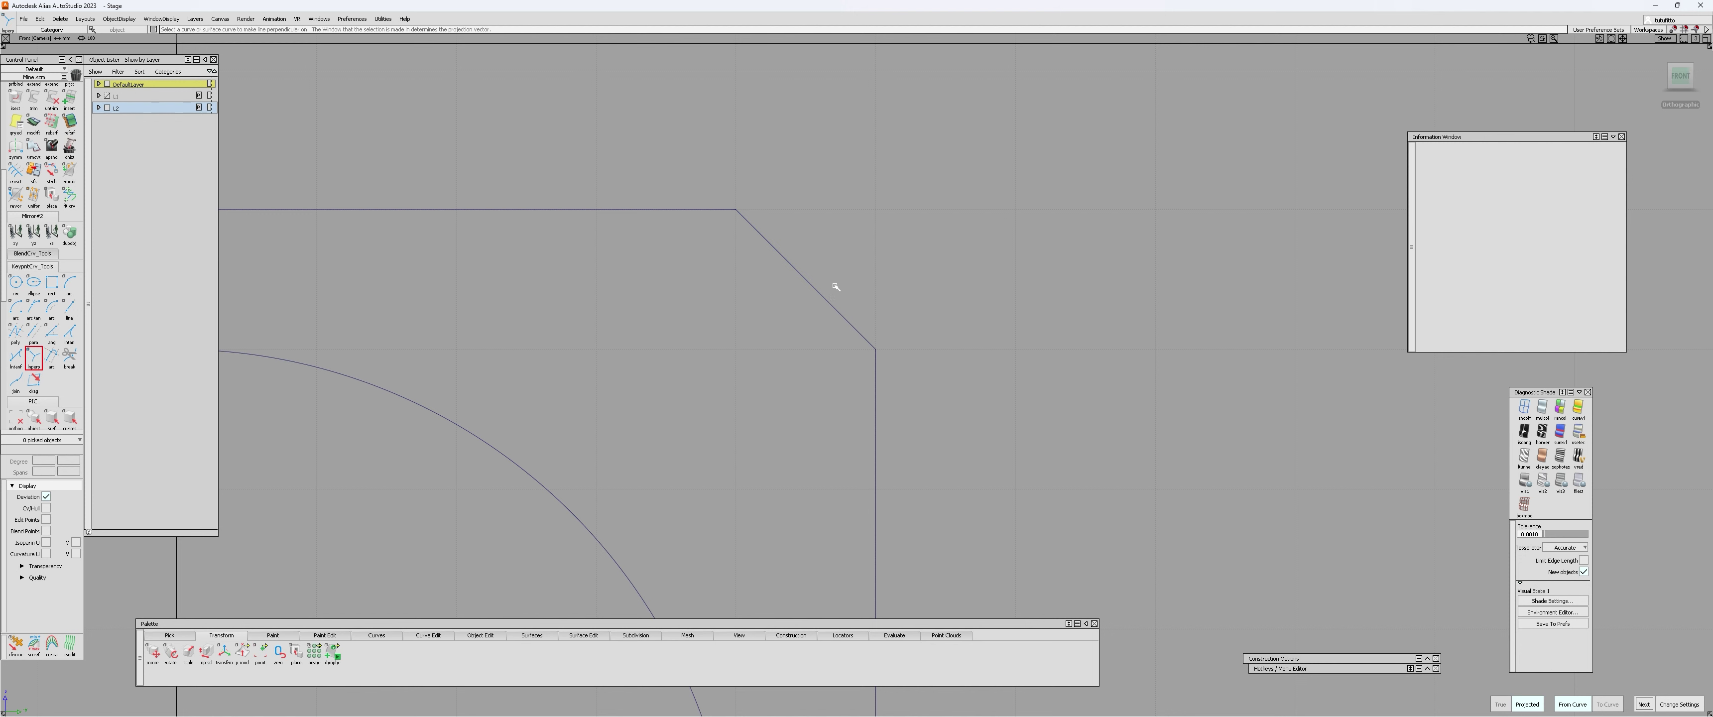
alt+shift+right_drag(866, 264, 830, 325)
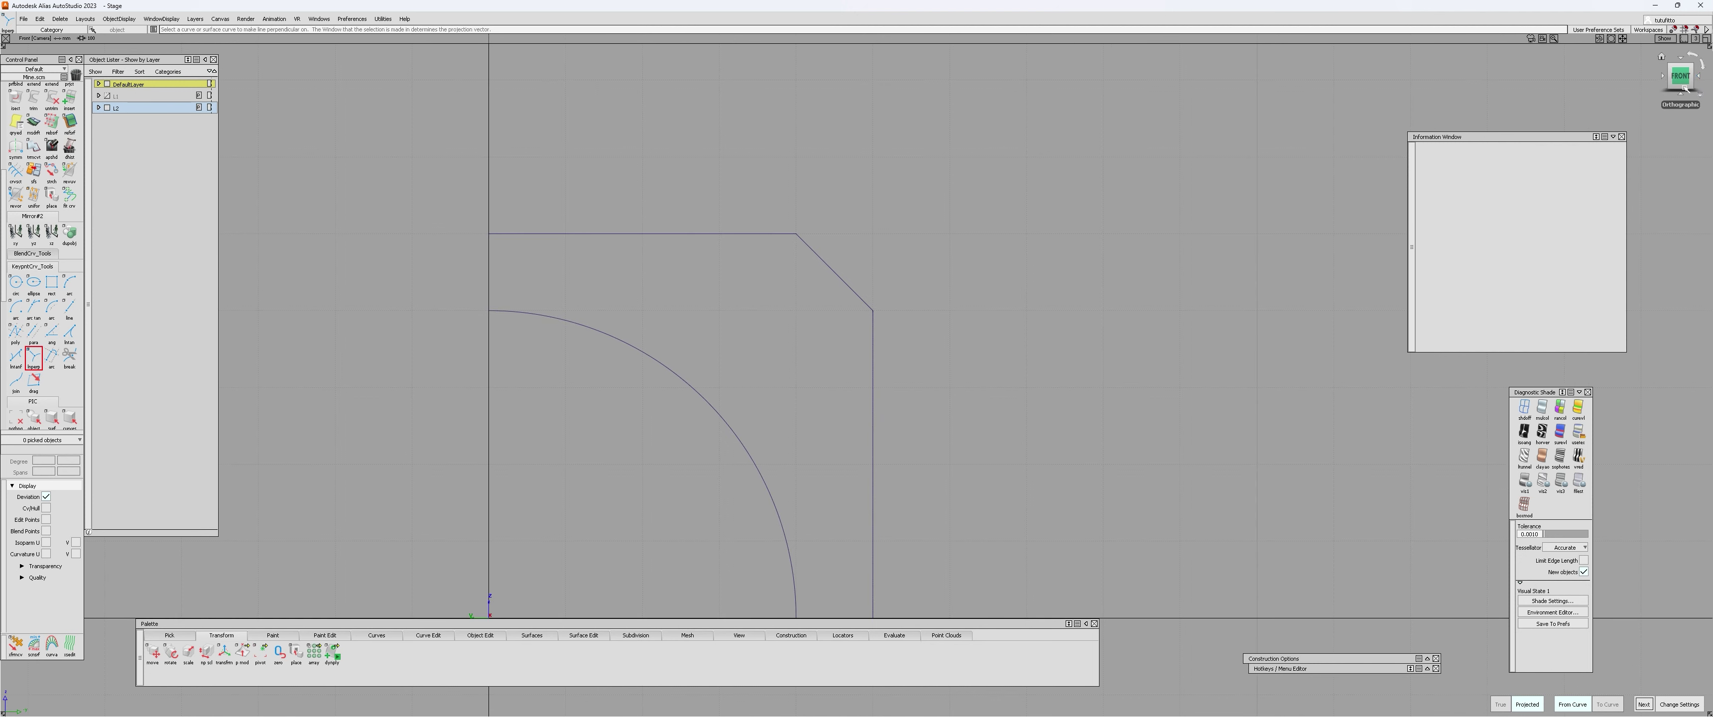
alt+shift+right_drag(912, 278, 840, 268)
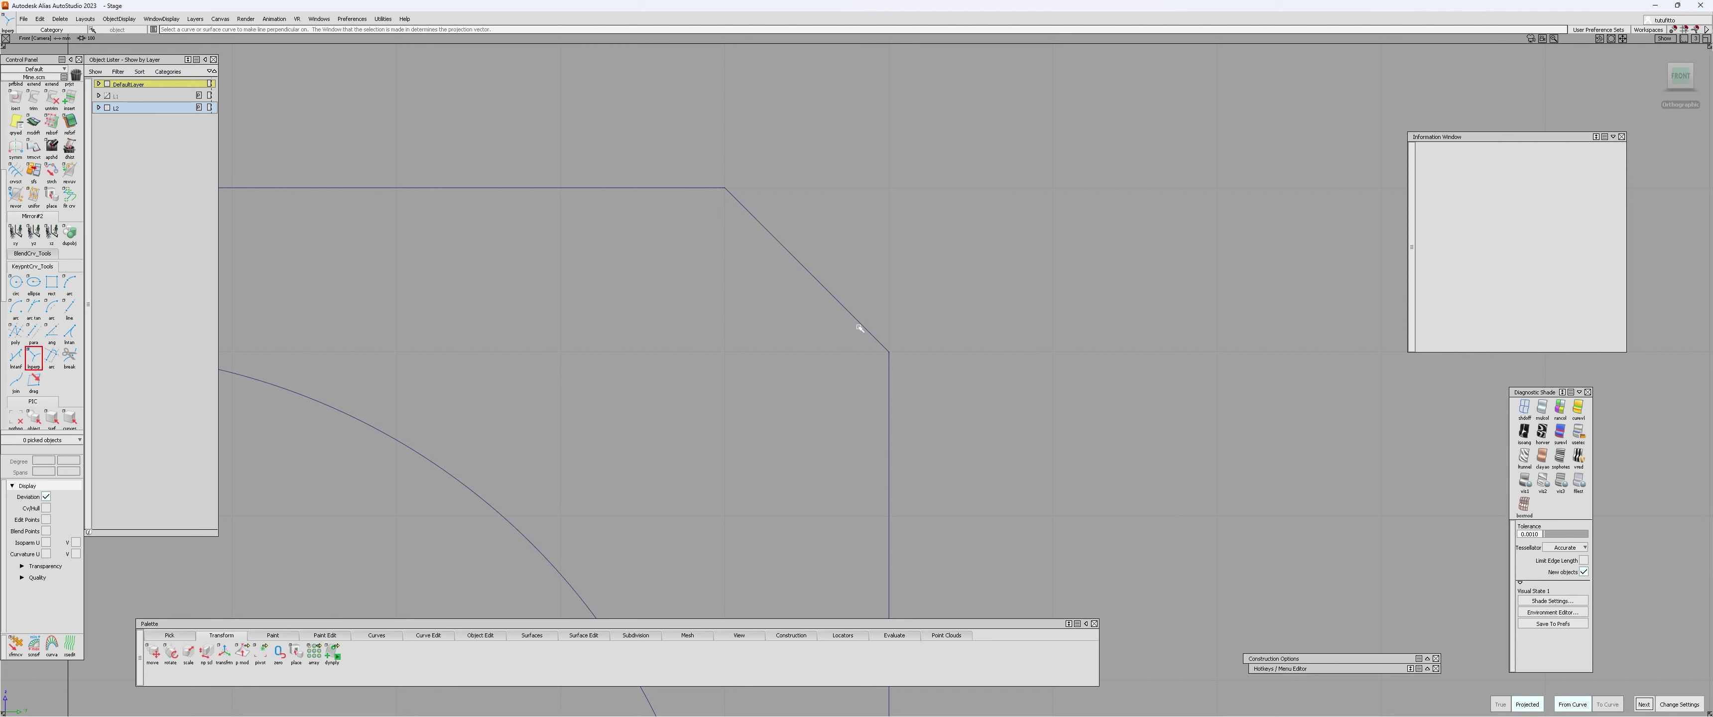
click(843, 312)
mouse_move(843, 313)
mouse_down()
mouse_move(803, 280)
mouse_move(796, 303)
mouse_move(791, 284)
mouse_up()
drag(906, 188, 1096, 78)
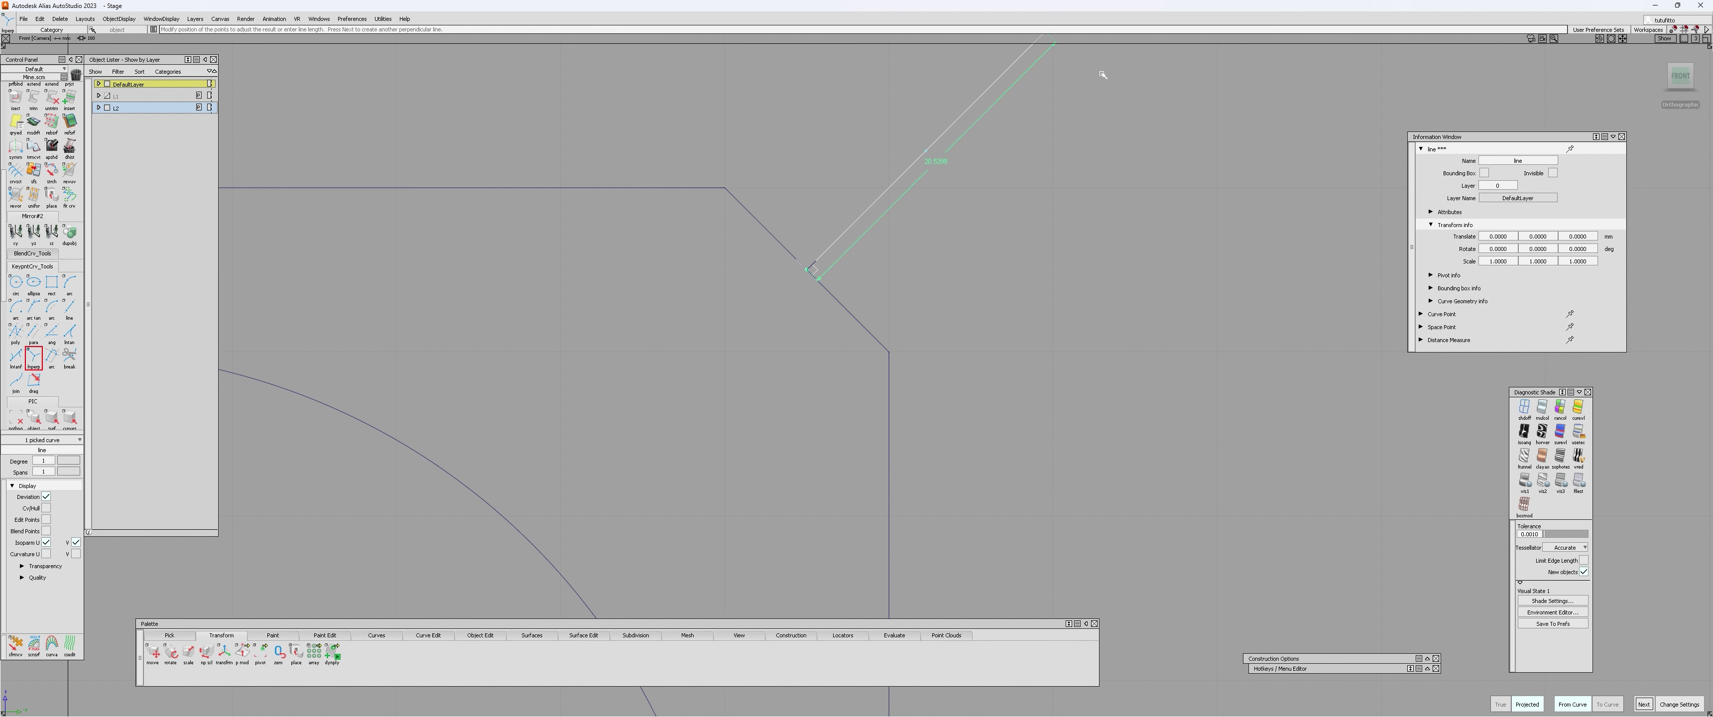
alt+shift+right_drag(975, 188, 951, 210)
alt+shift+middle_drag(952, 210, 914, 256)
alt+shift+right_drag(914, 256, 918, 210)
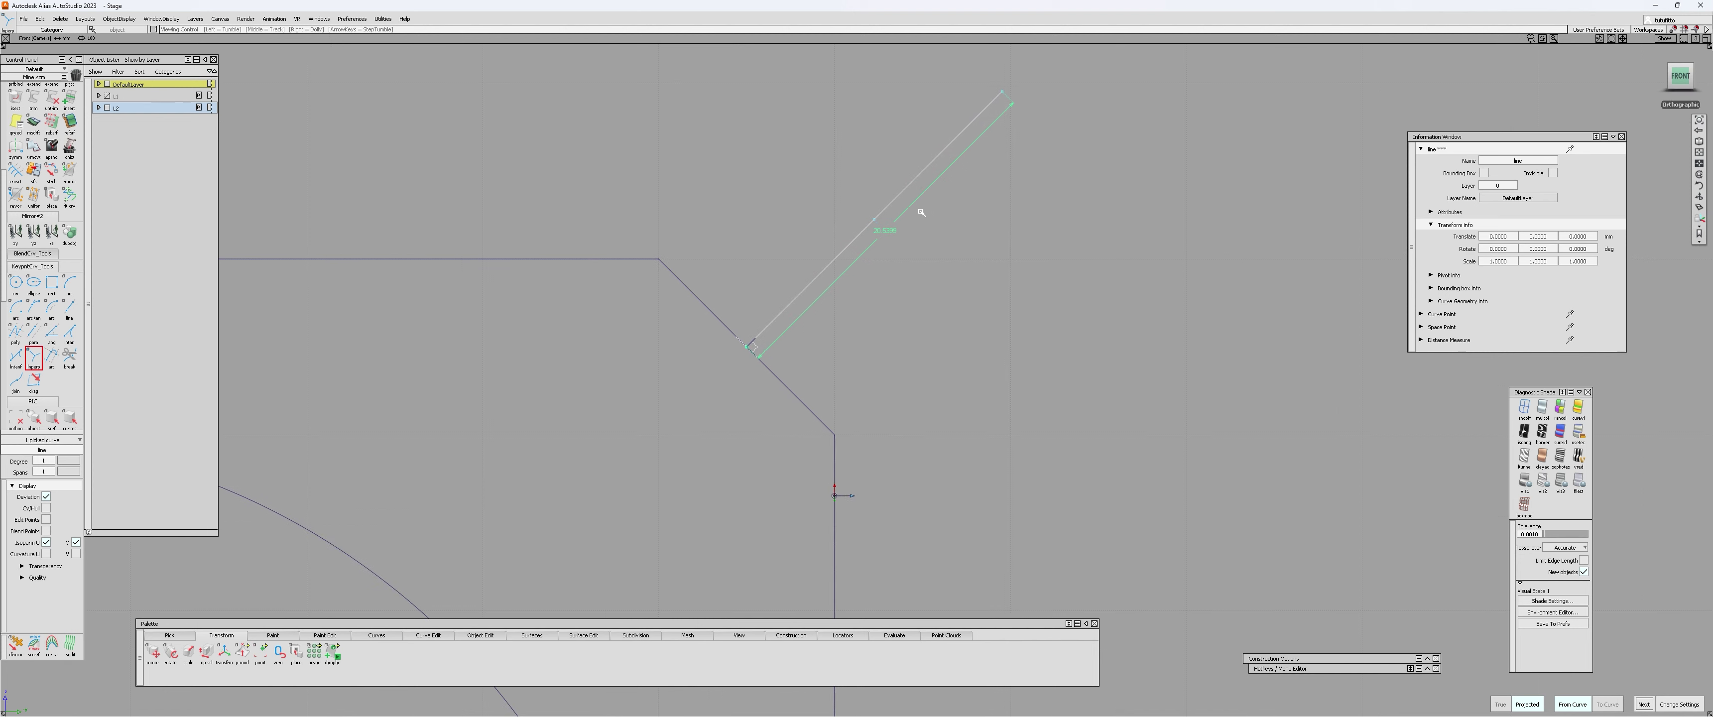
key(space)
- Try placing edit points snapped onto the upper arc and undo each placement
ctrl+shift+drag(866, 254, 773, 387)
ctrl+shift+middle_drag(705, 352, 883, 275)
click(687, 297)
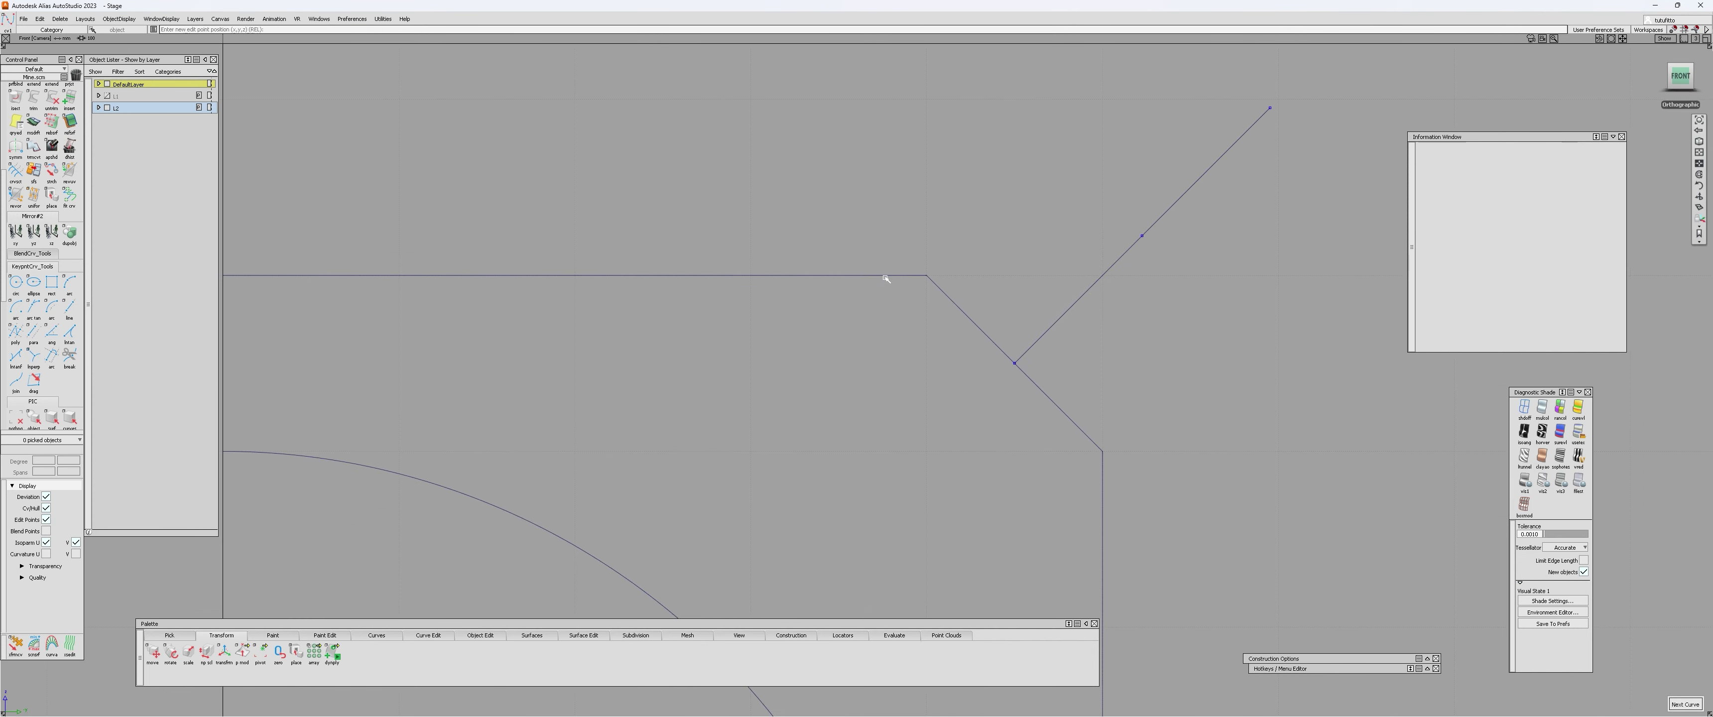
ctrl+alt+drag(649, 276, 738, 280)
key(ctrl+z)
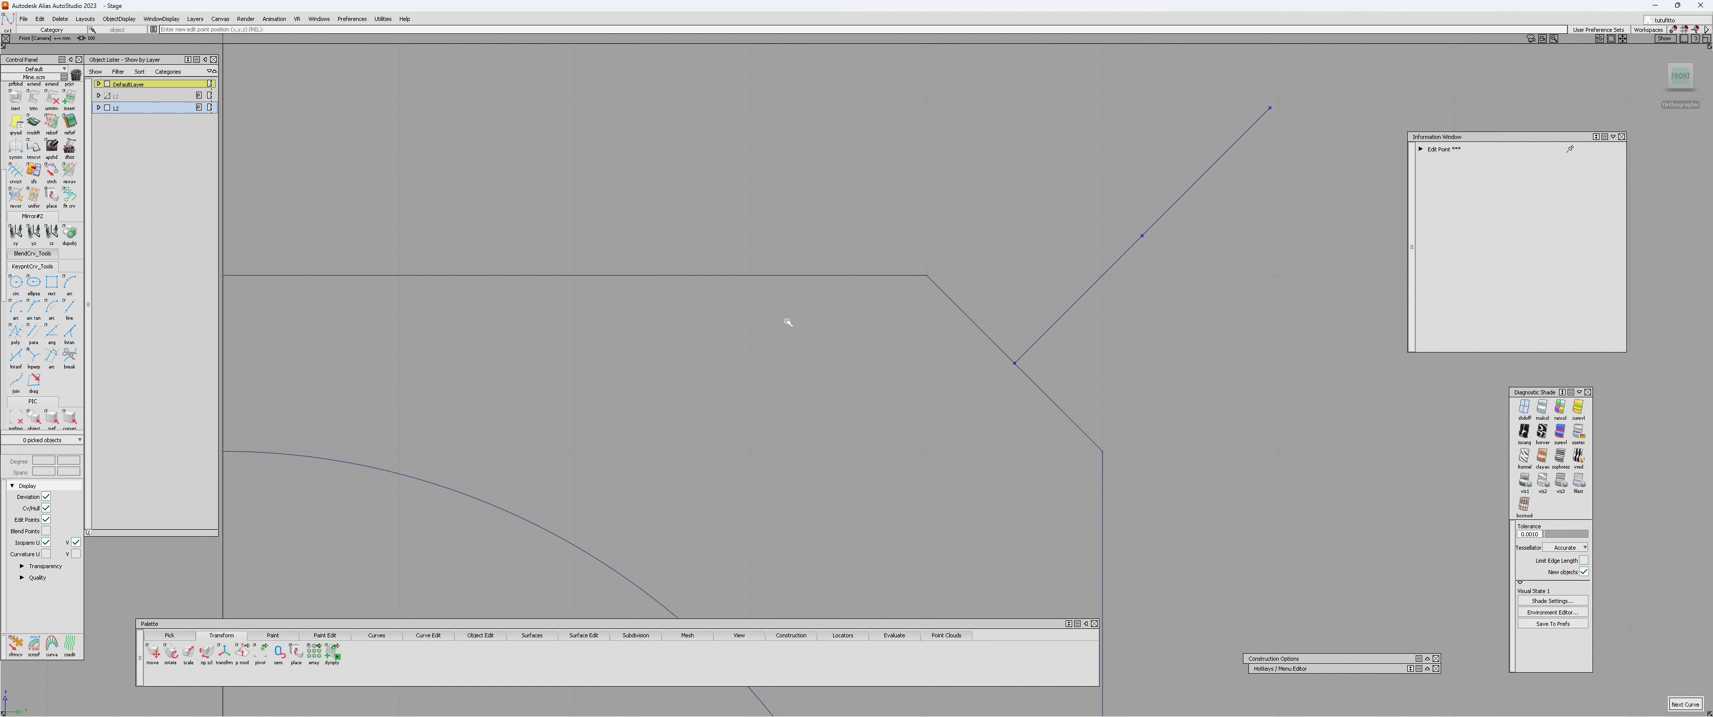
alt+shift+right_drag(898, 309, 816, 303)
click(786, 287)
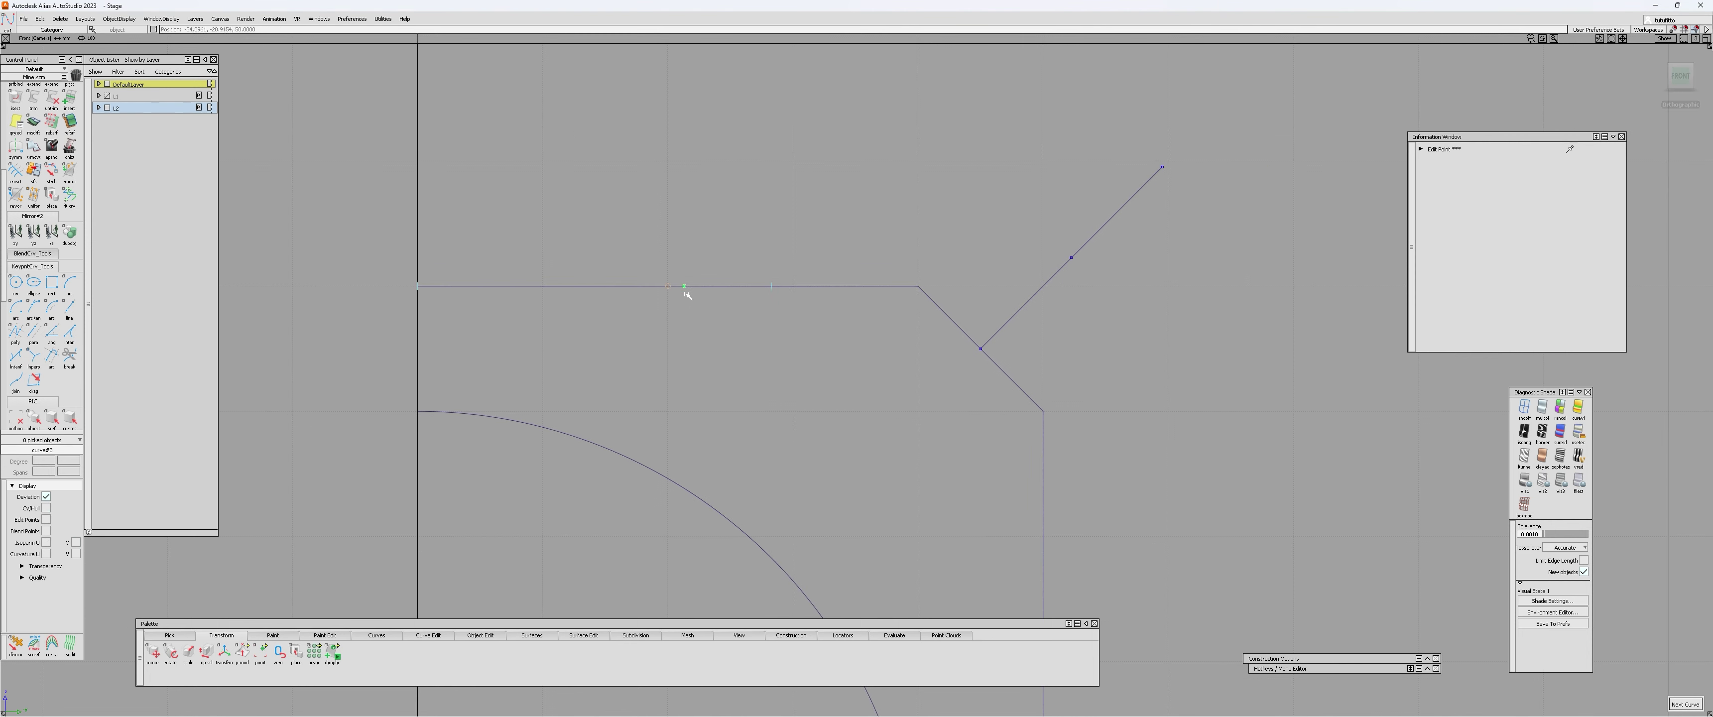
key(ctrl+z)
alt+shift+right_drag(975, 258, 1037, 208)
alt+shift+middle_drag(1037, 208, 756, 241)
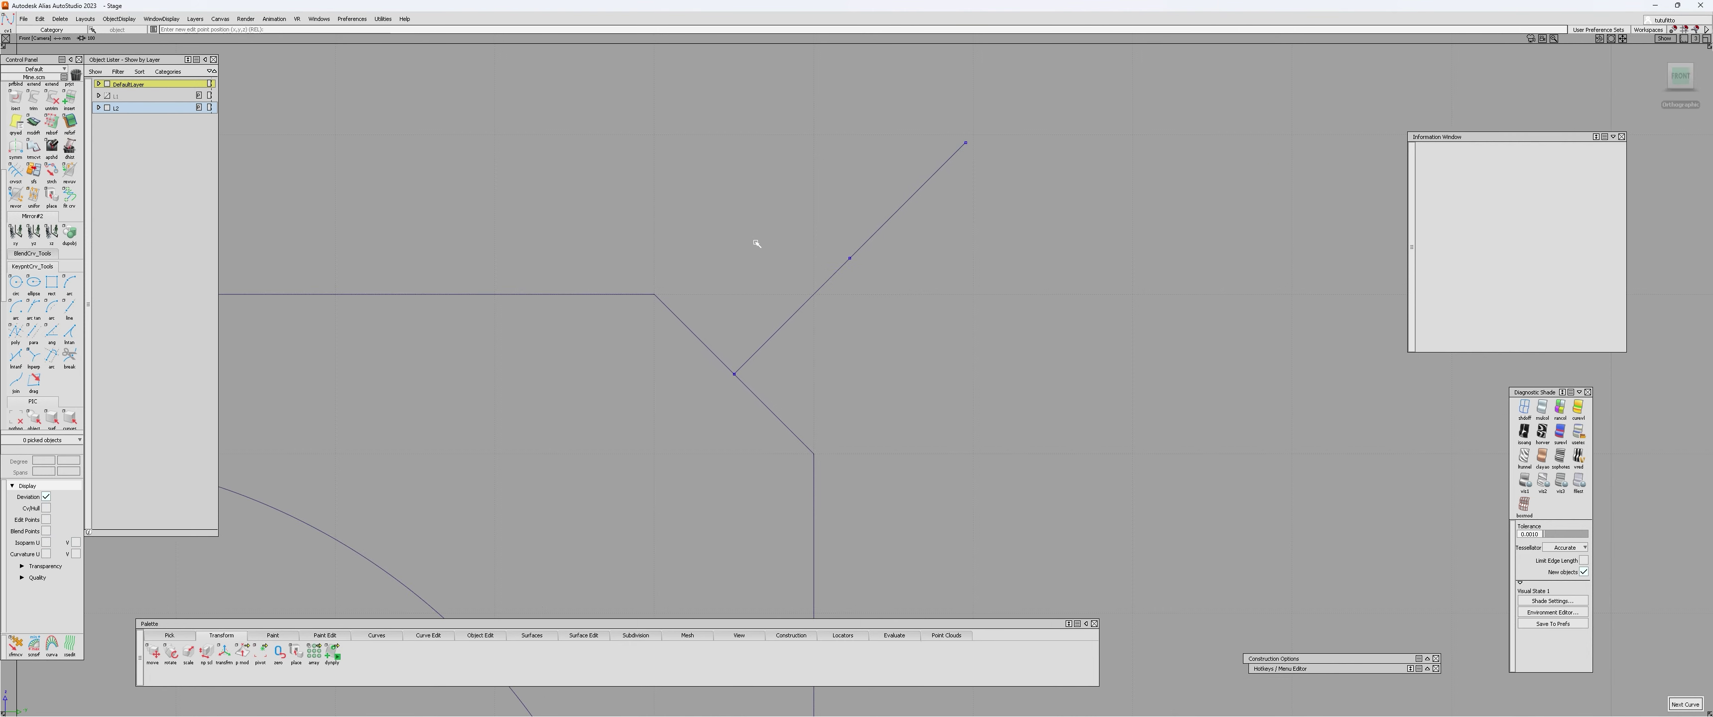
- Review the curve snap options, close them, and pick the perpendicular line
click(1705, 30)
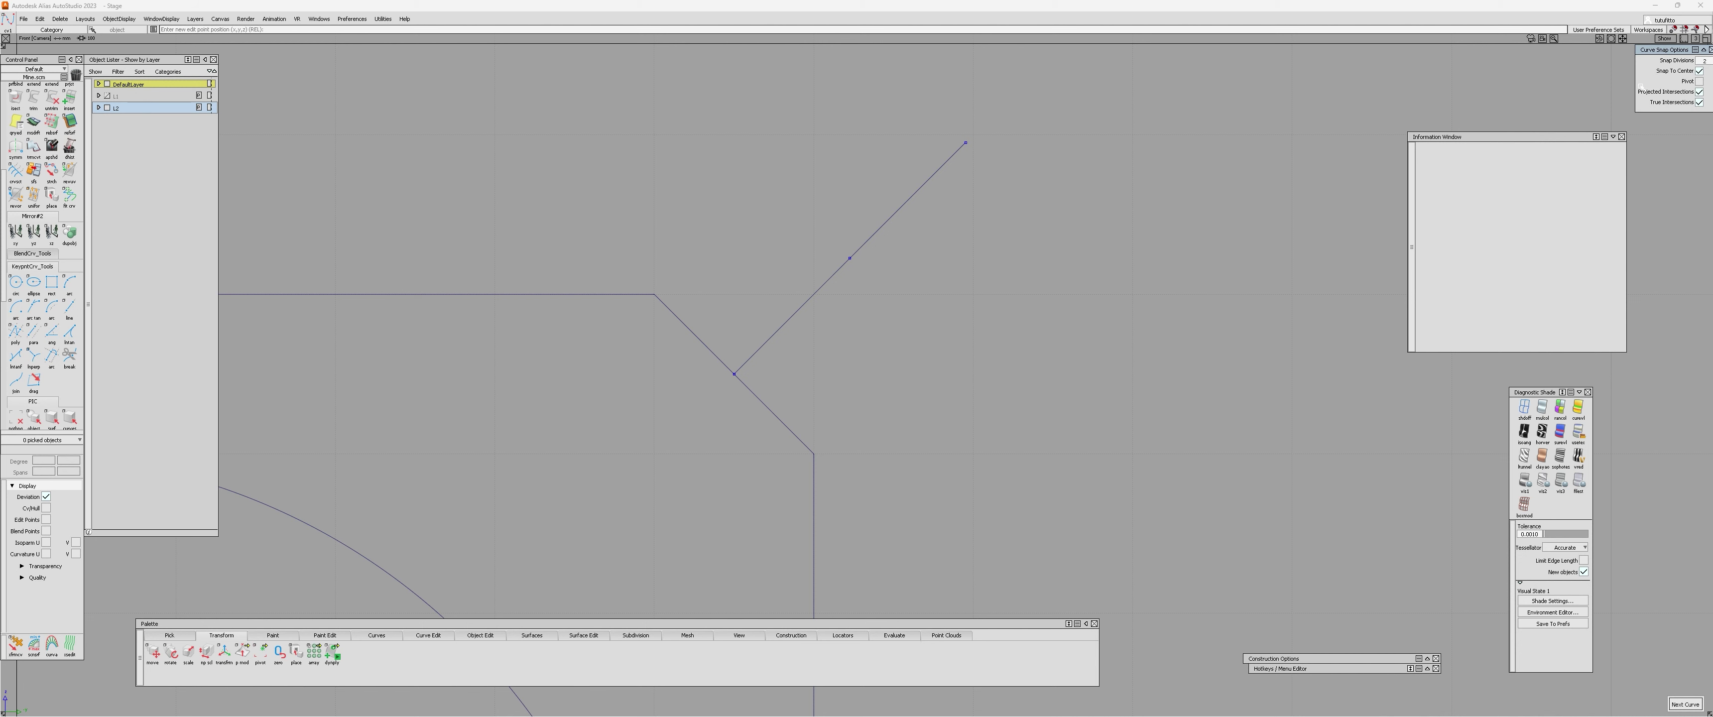
drag(1654, 49, 1433, 69)
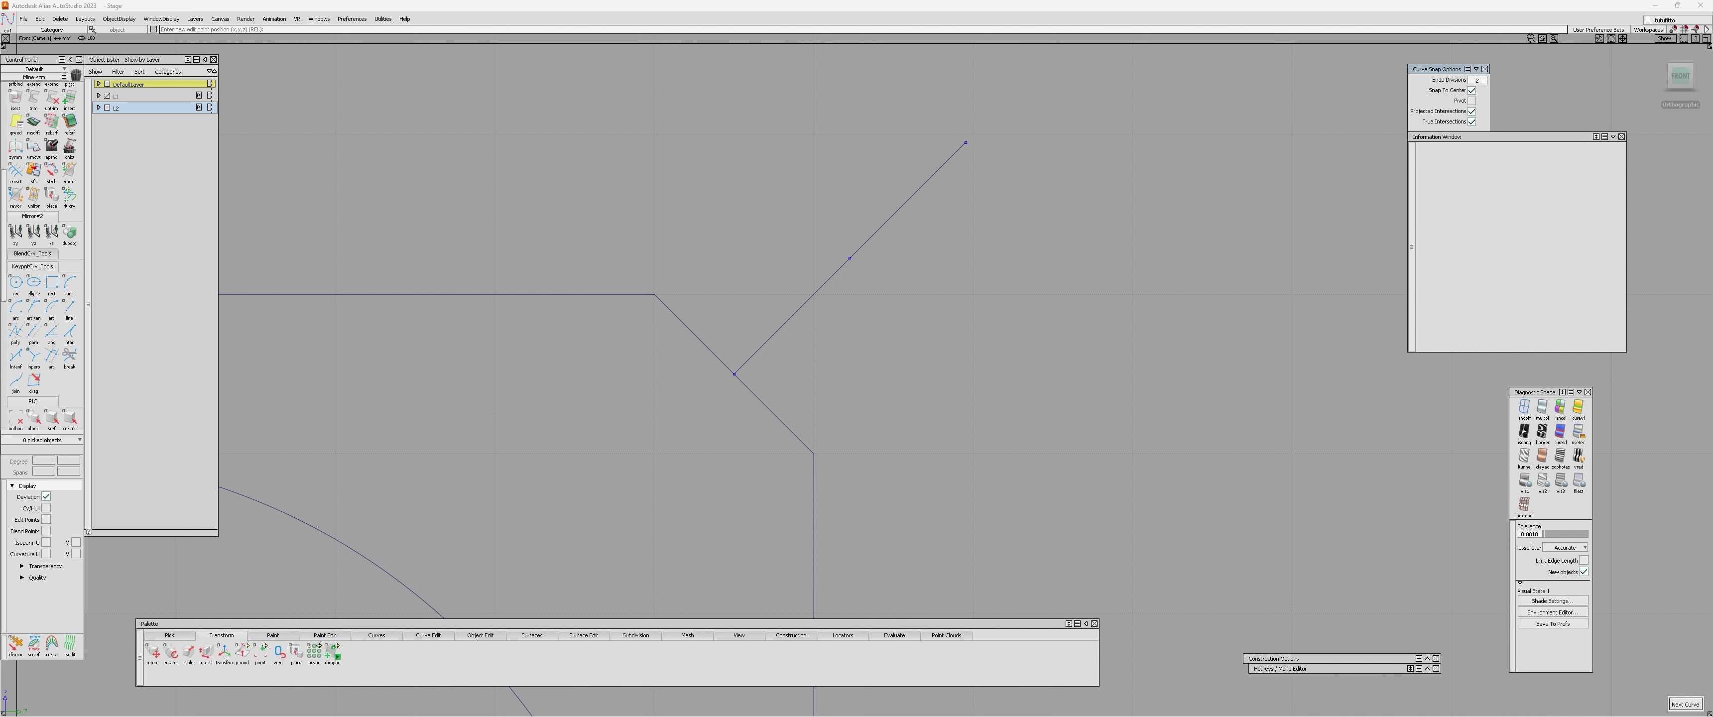
click(1486, 70)
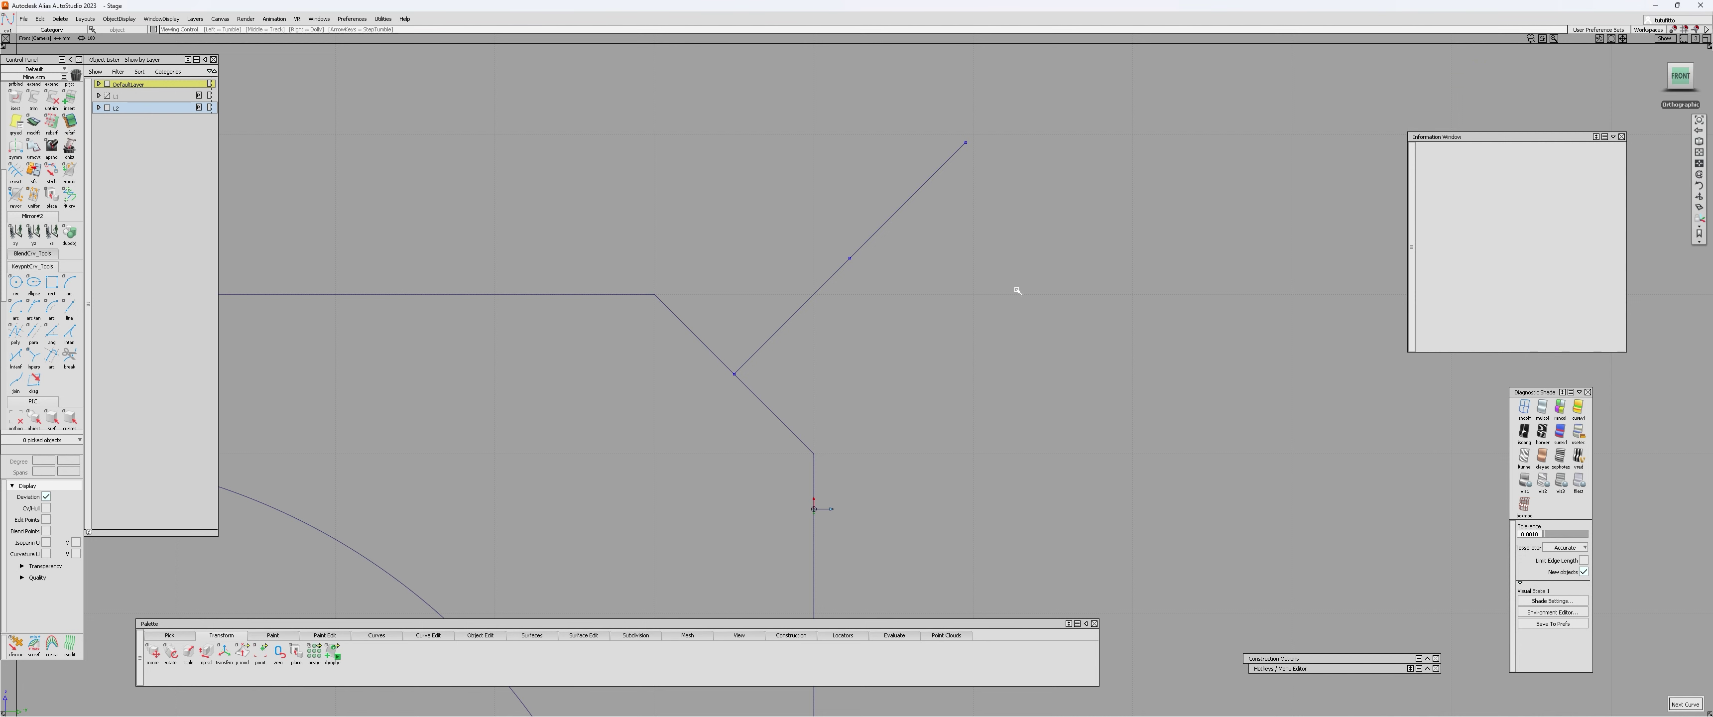
alt+shift+right_drag(796, 324, 814, 313)
ctrl+shift+drag(814, 314, 854, 380)
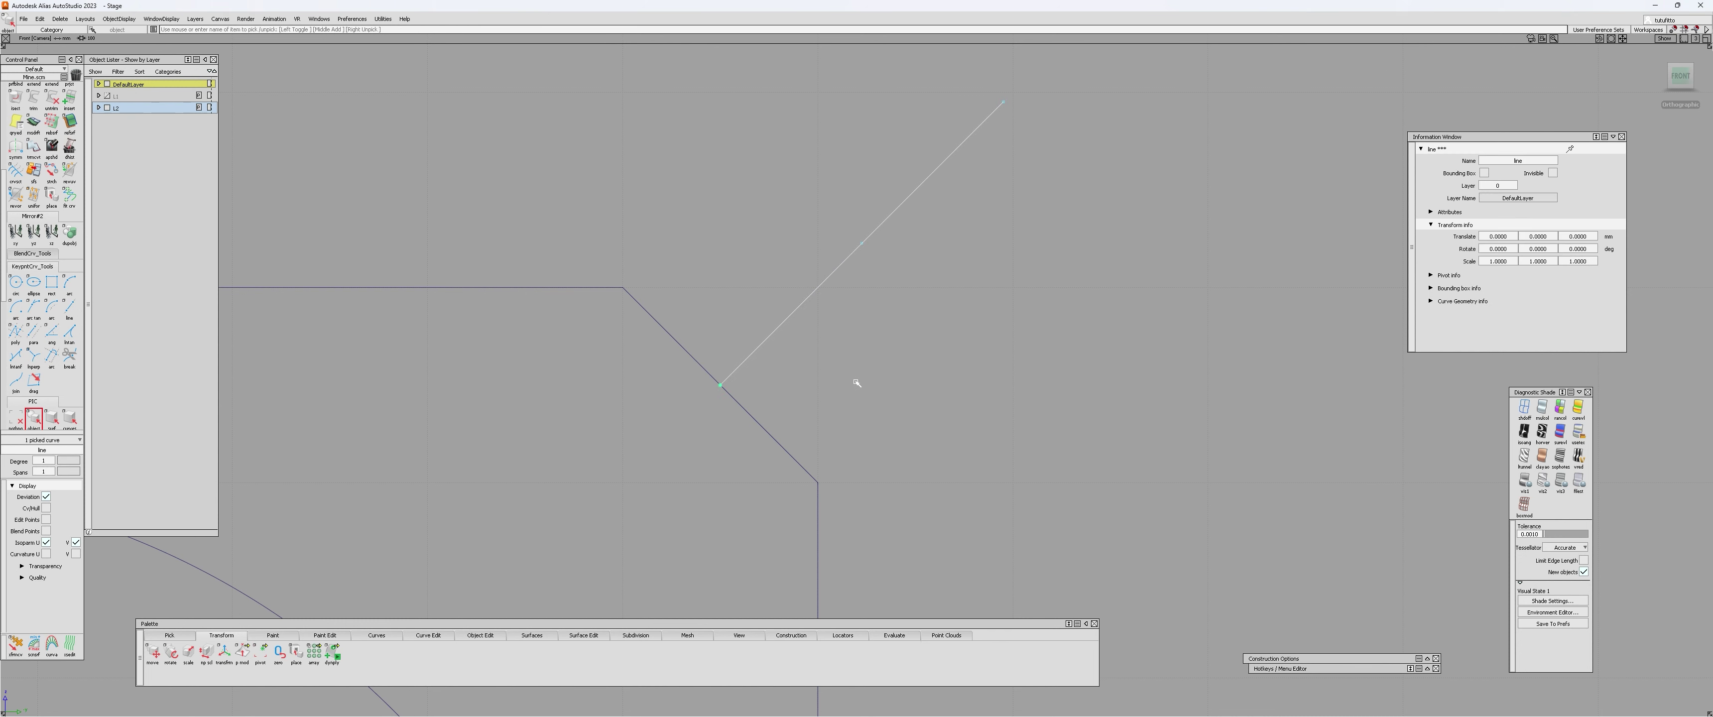
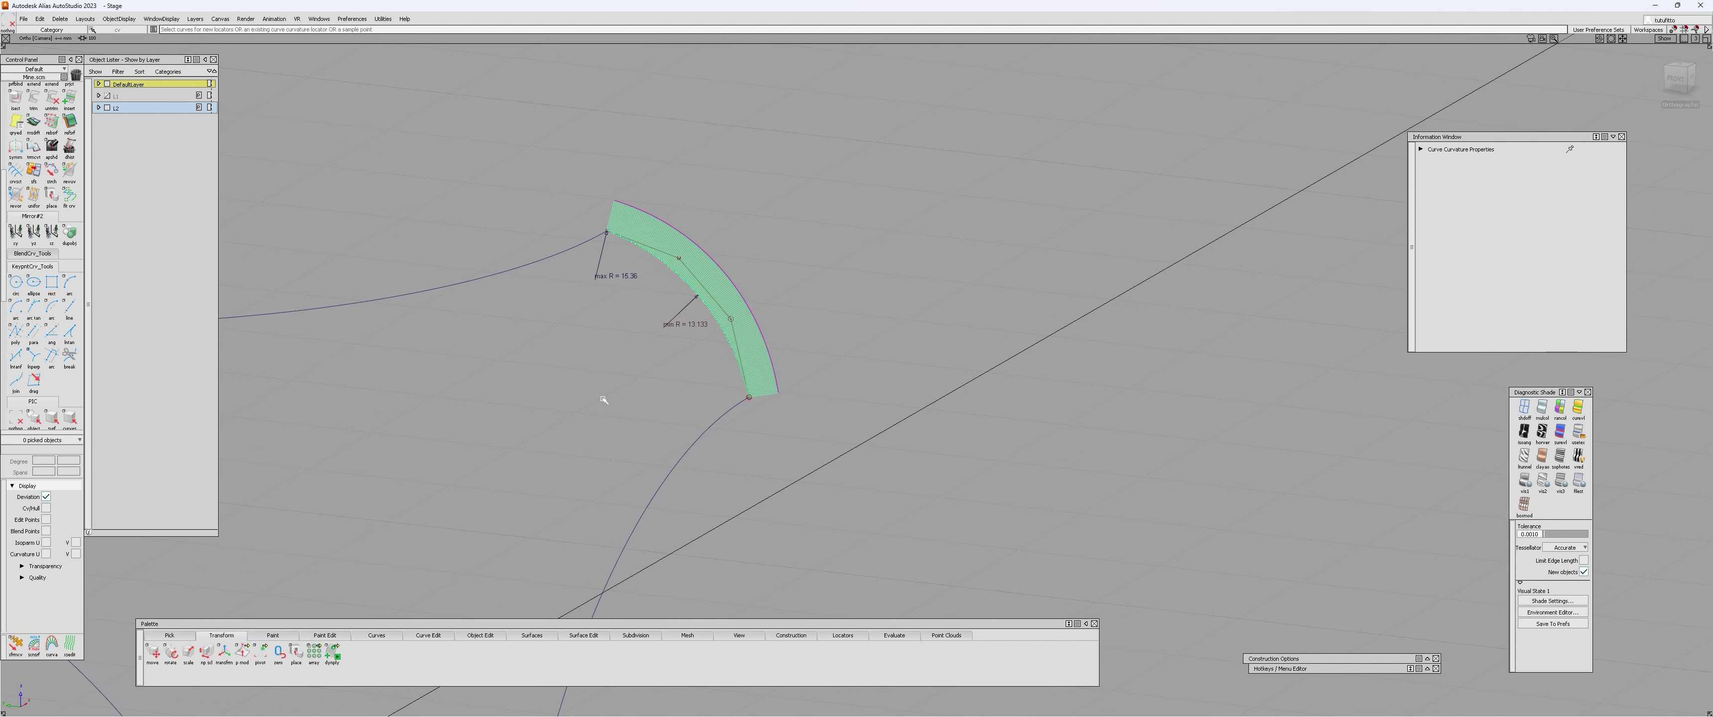
- Pick the short perpendicular line on the corner curve and delete it
alt+shift+right_drag(669, 378, 745, 346)
ctrl+shift+drag(705, 293, 695, 260)
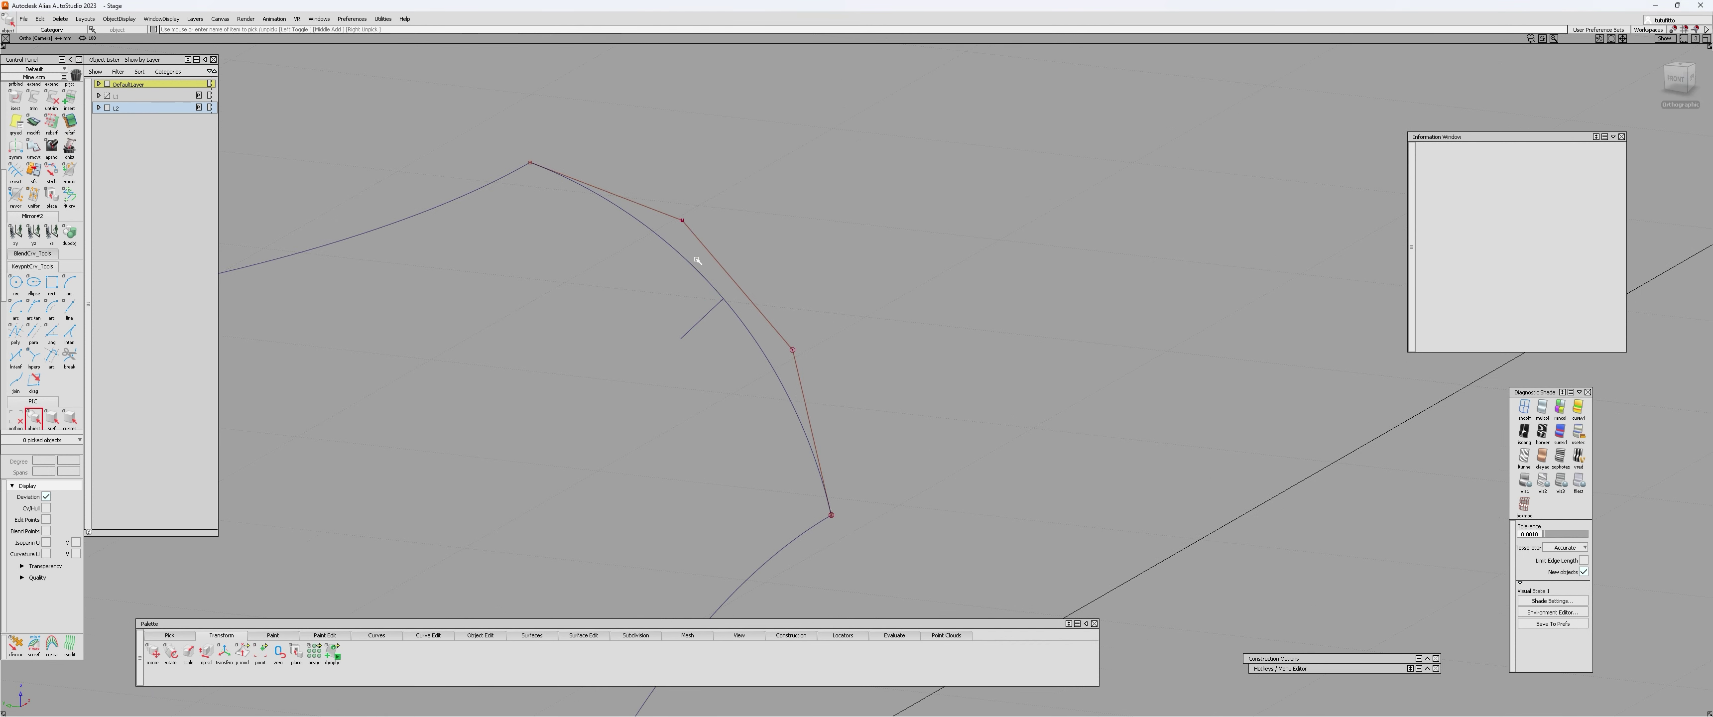
click(695, 263)
click(657, 382)
click(693, 328)
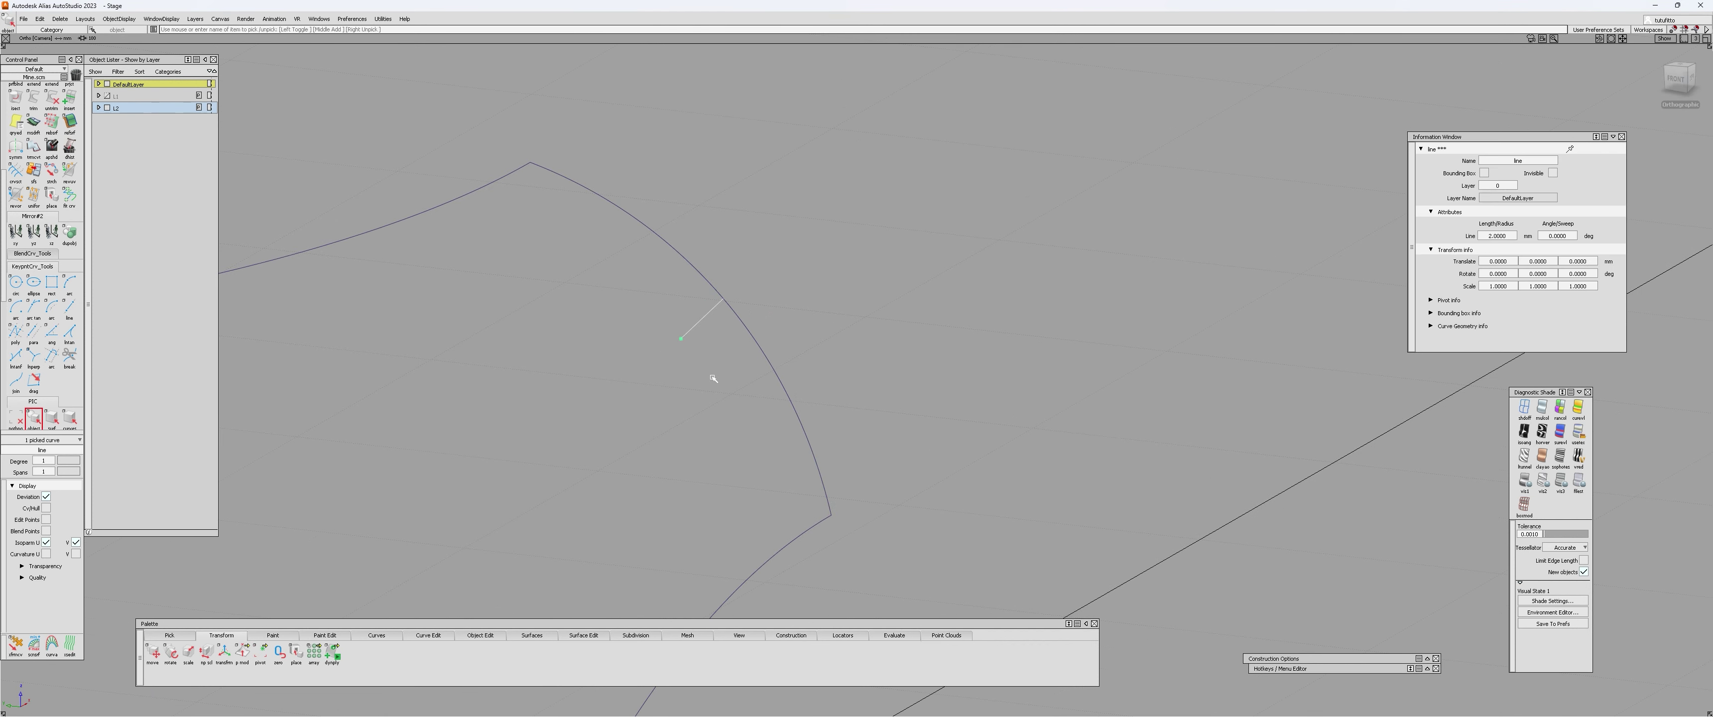
key(Delete)
key(Return)
- Pick the three large arcs to examine their control points and clear the selection
alt+shift+right_drag(713, 379, 642, 358)
alt+shift+middle_drag(643, 358, 797, 292)
alt+shift+drag(797, 291, 715, 313)
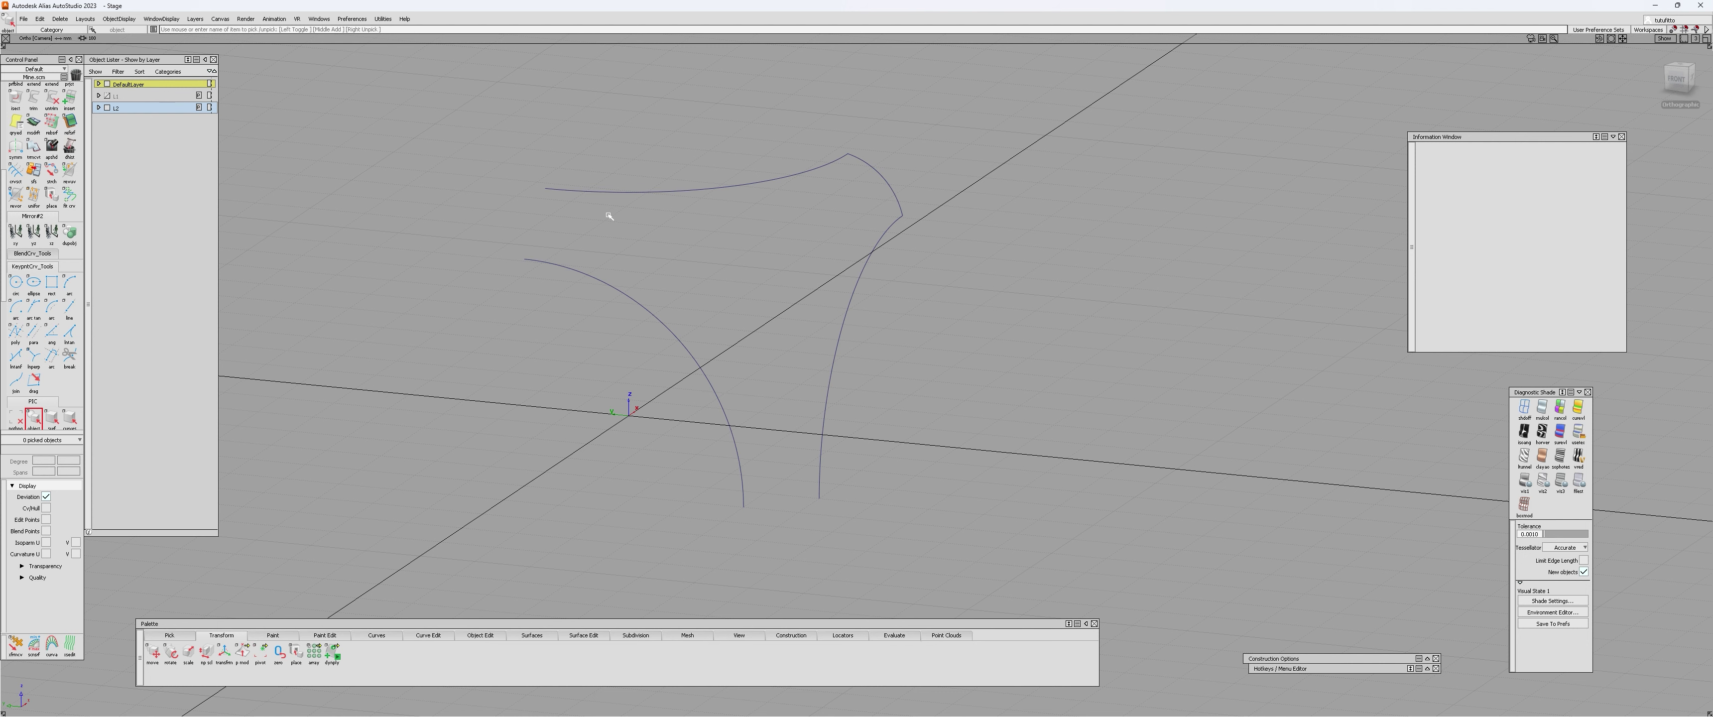
alt+shift+drag(882, 416, 565, 238)
alt+shift+right_drag(565, 238, 662, 234)
alt+shift+drag(661, 234, 577, 250)
drag(538, 266, 454, 315)
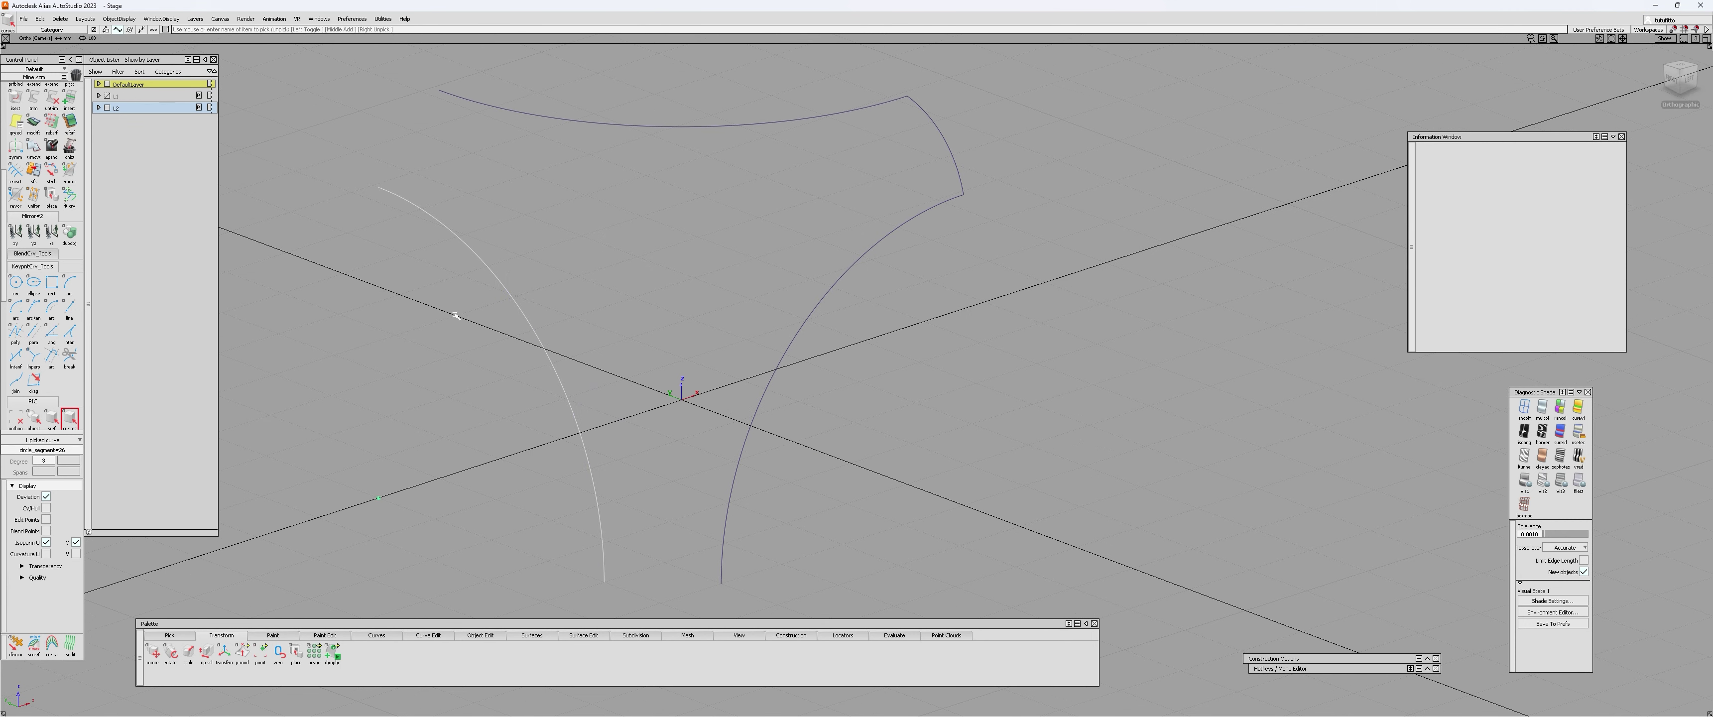
drag(625, 107, 672, 156)
drag(775, 342, 858, 398)
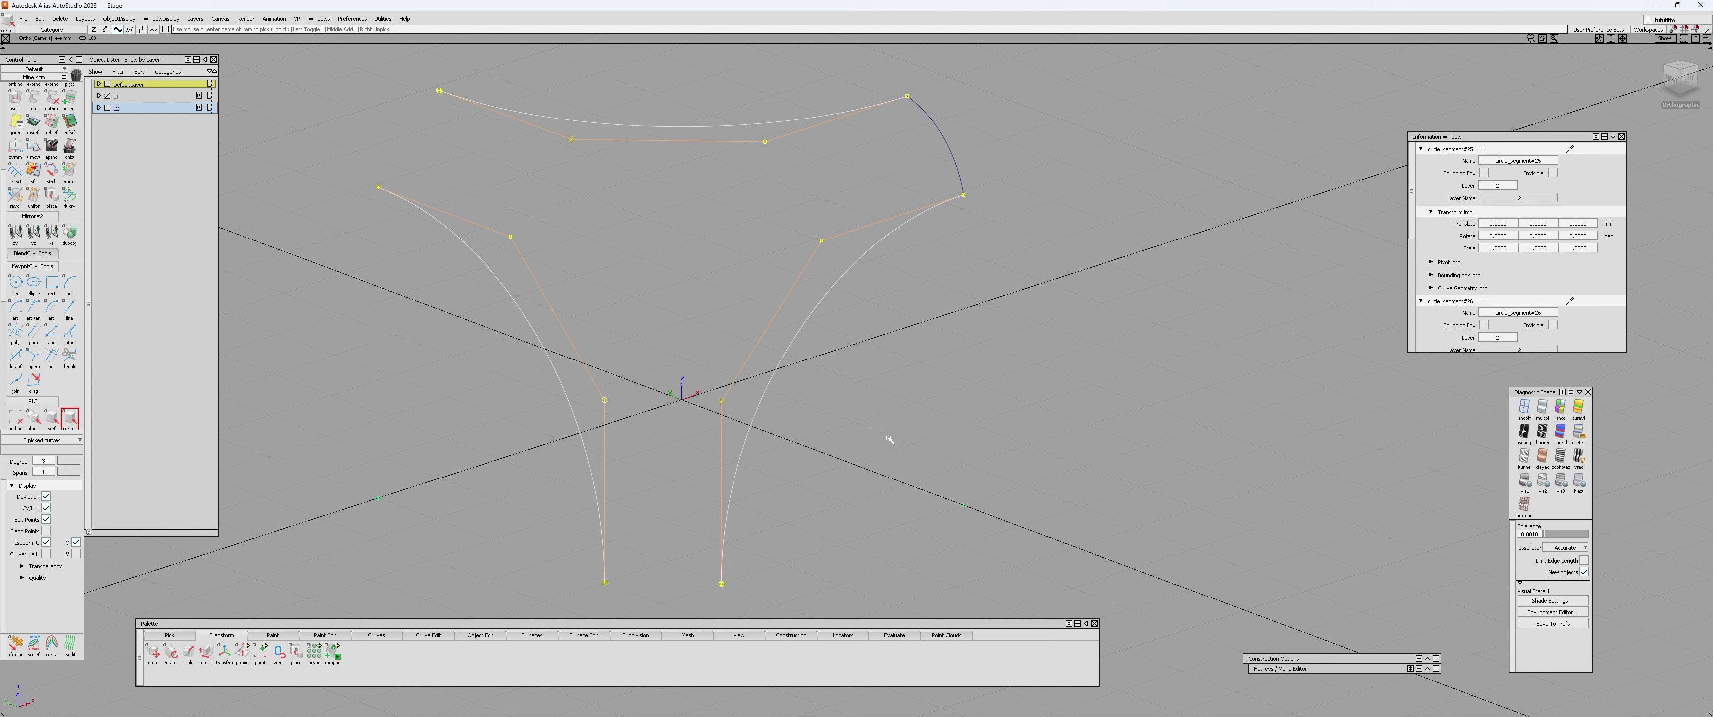
click(890, 439)
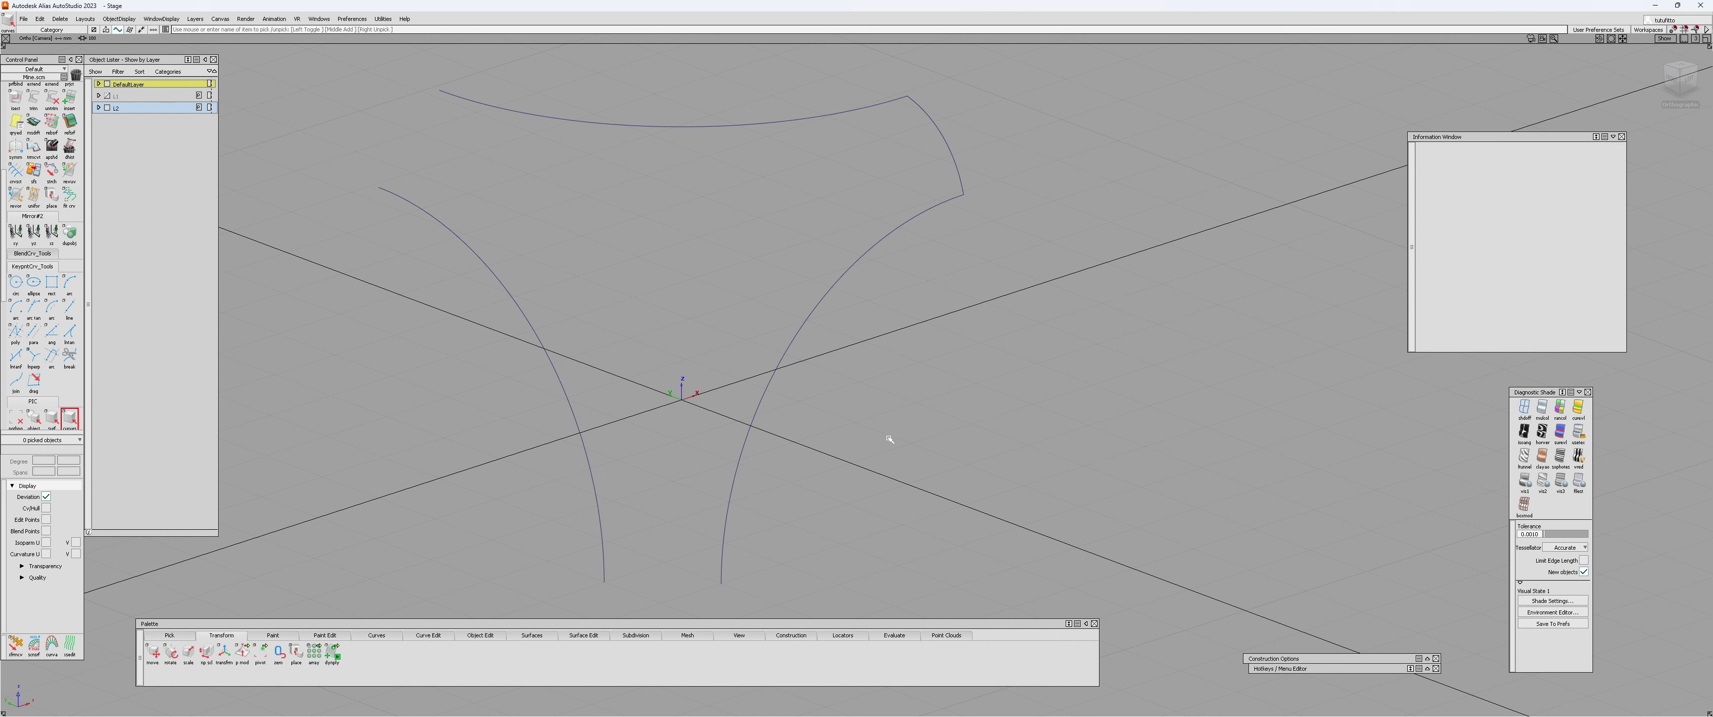
- Draw two straight edit-point lines from the middle of the upper arc, one to the left arc and one to the right arc
key(e)
click(693, 127)
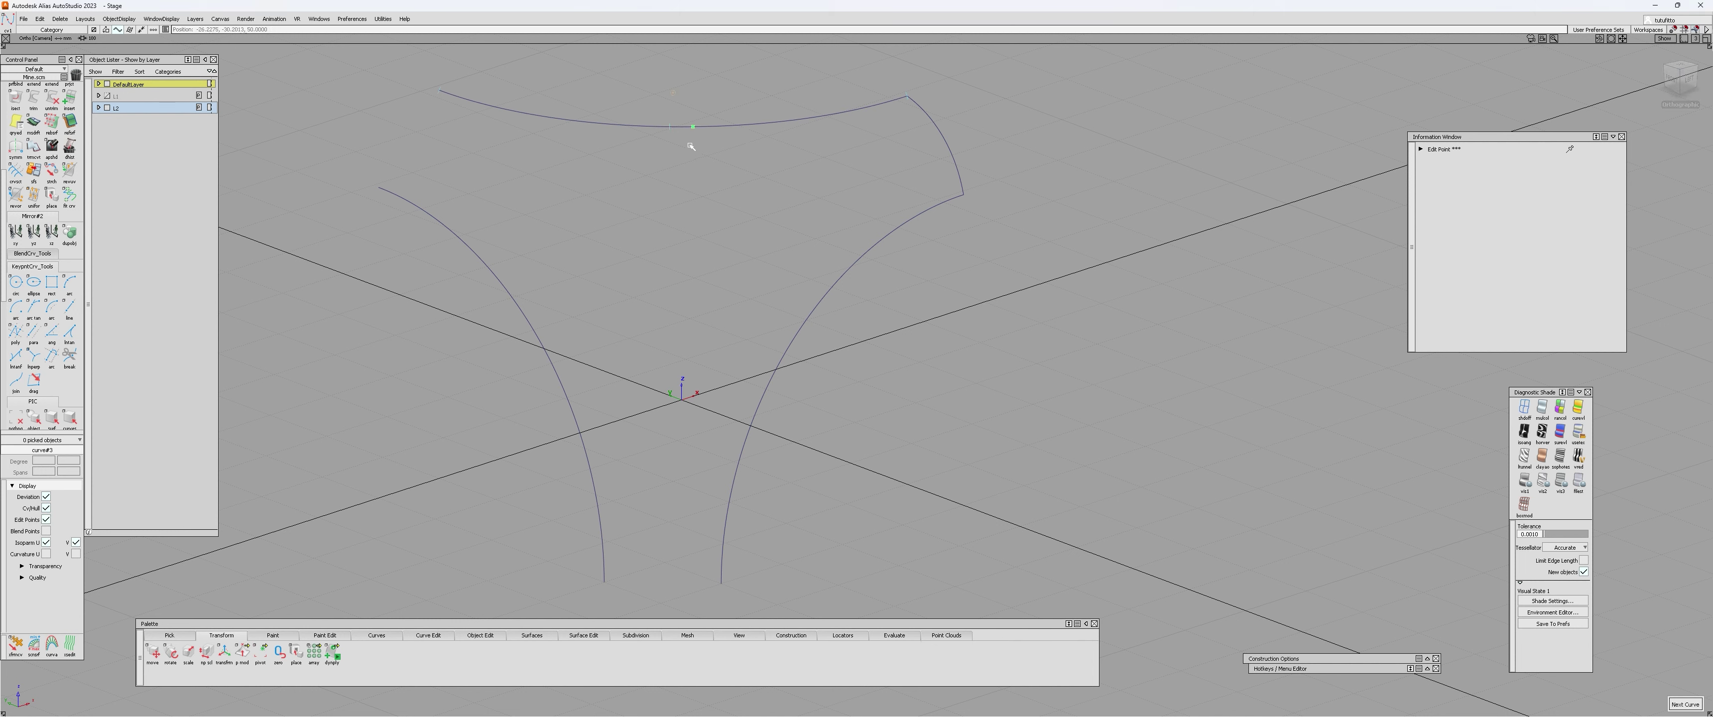
drag(512, 293, 534, 344)
key(space)
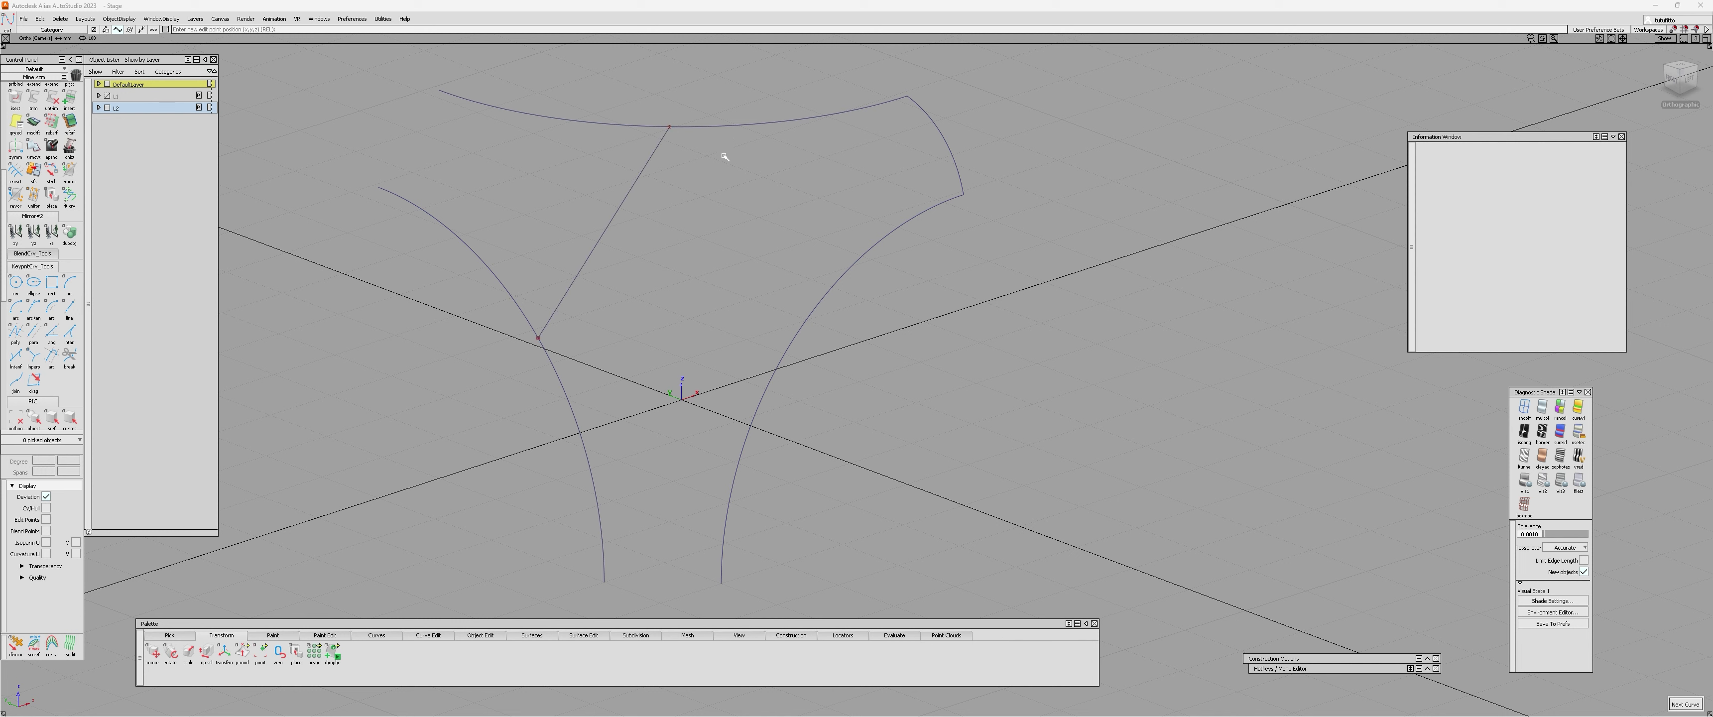
click(696, 134)
drag(689, 131, 670, 133)
drag(807, 319, 801, 347)
- Inspect the two new lines between the arcs by picking each one, and clear the selection
alt+shift+right_drag(652, 329, 642, 260)
ctrl+shift+drag(643, 260, 837, 260)
alt+shift+right_drag(763, 228, 564, 273)
click(578, 268)
click(708, 269)
click(780, 237)
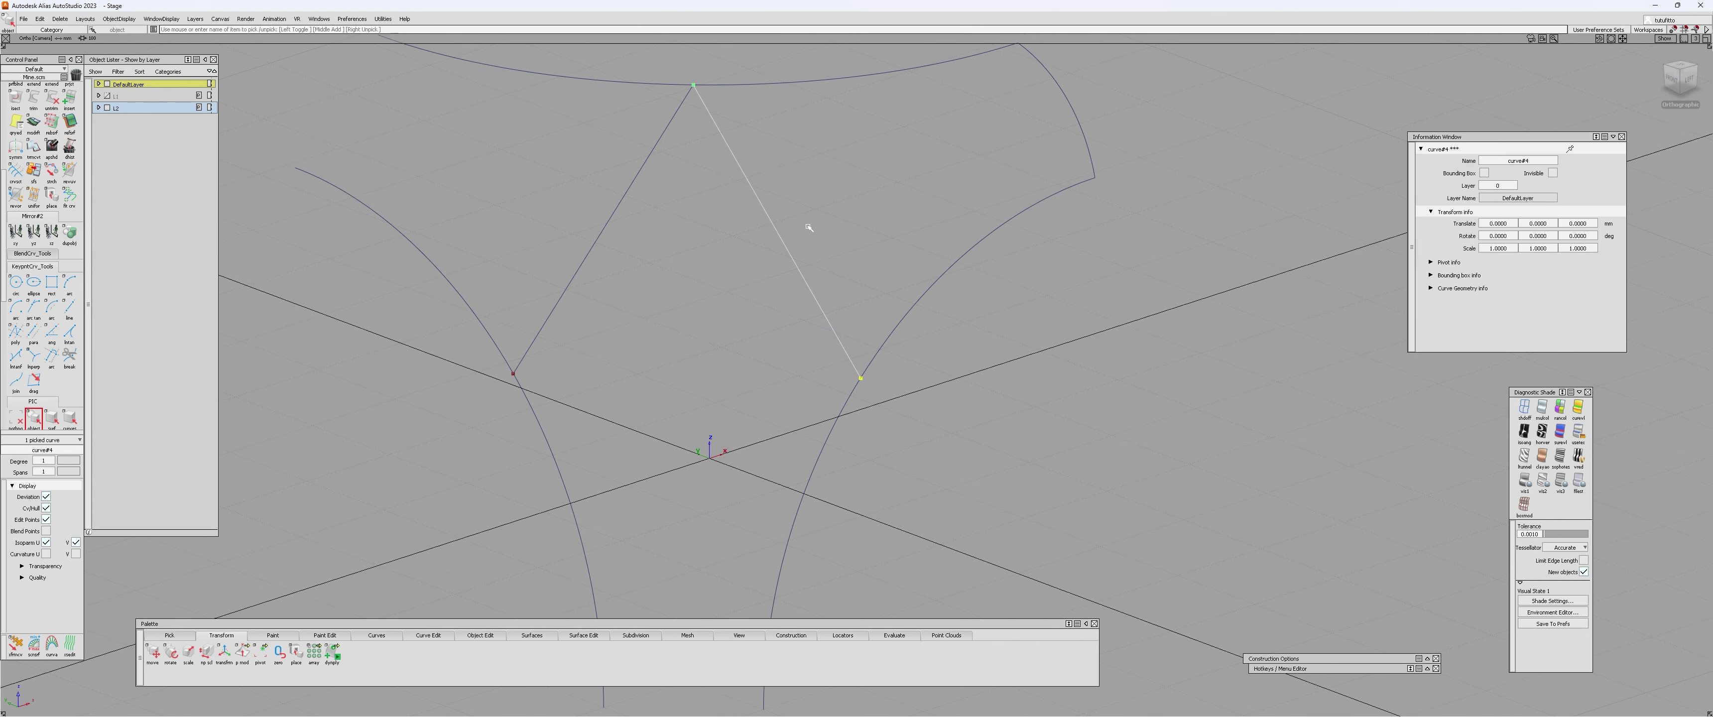
click(804, 227)
drag(555, 188, 853, 222)
click(852, 222)
- Close the triangle with a straight edit-point line snapped between the lower ends of the two lines
ctrl+shift+middle_drag(853, 222, 818, 240)
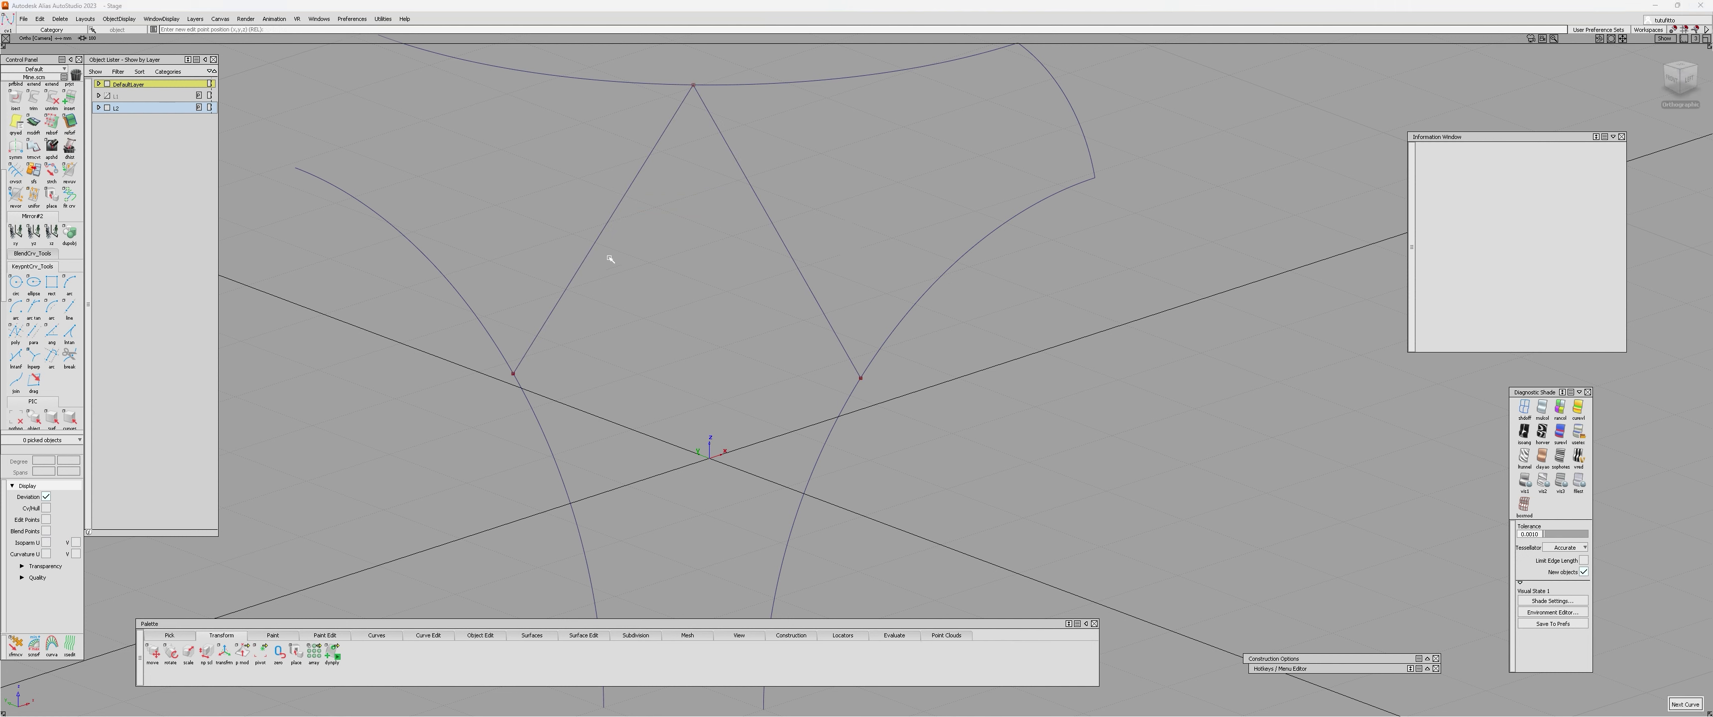
click(628, 251)
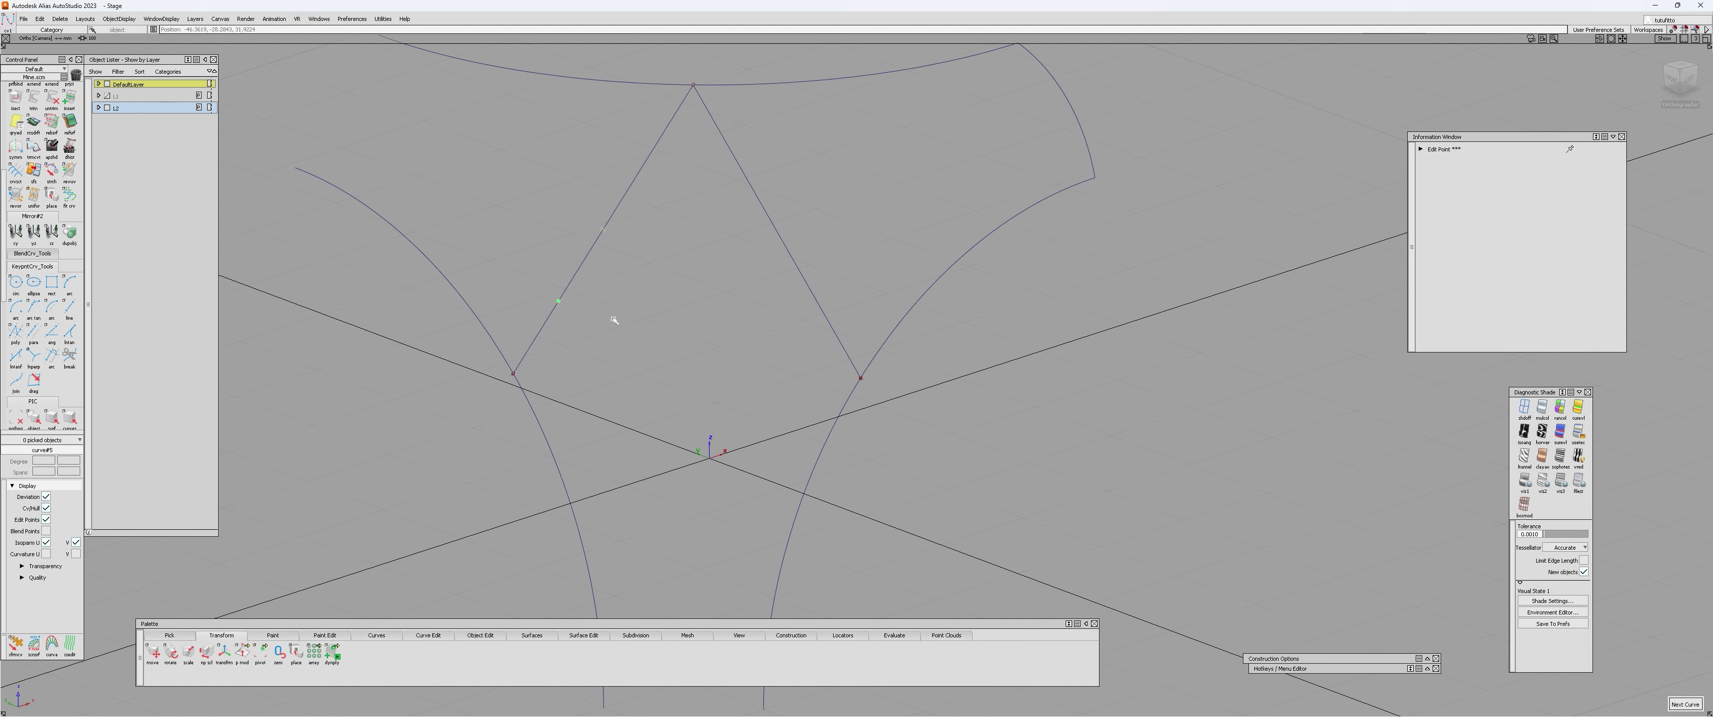
drag(577, 411, 633, 356)
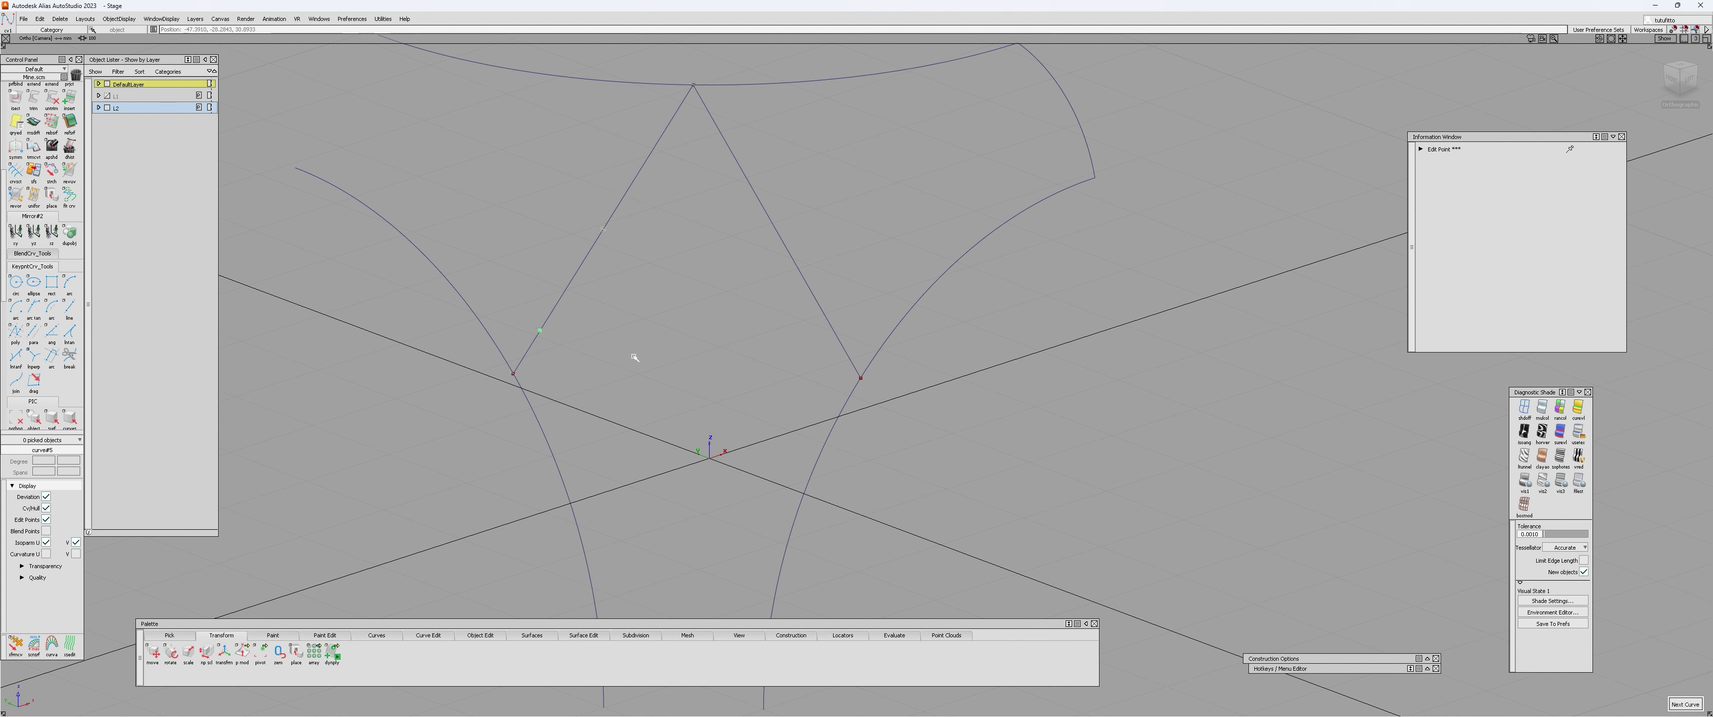
key(ctrl+z)
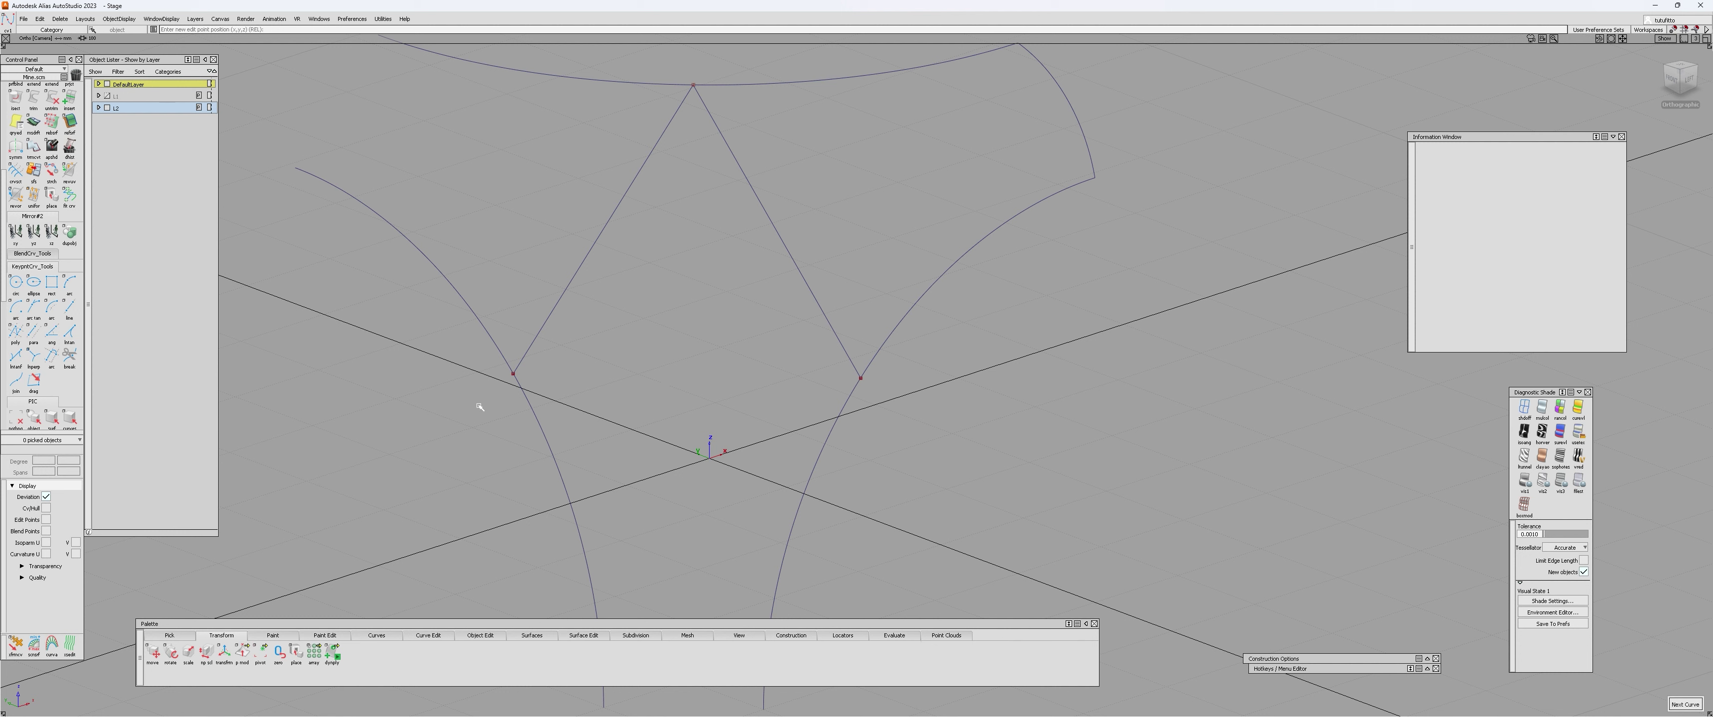
ctrl+click(556, 381)
drag(811, 387, 725, 384)
- Pick the triangle's sides in turn to check them and clear the selection
drag(521, 239, 614, 260)
drag(727, 226, 815, 220)
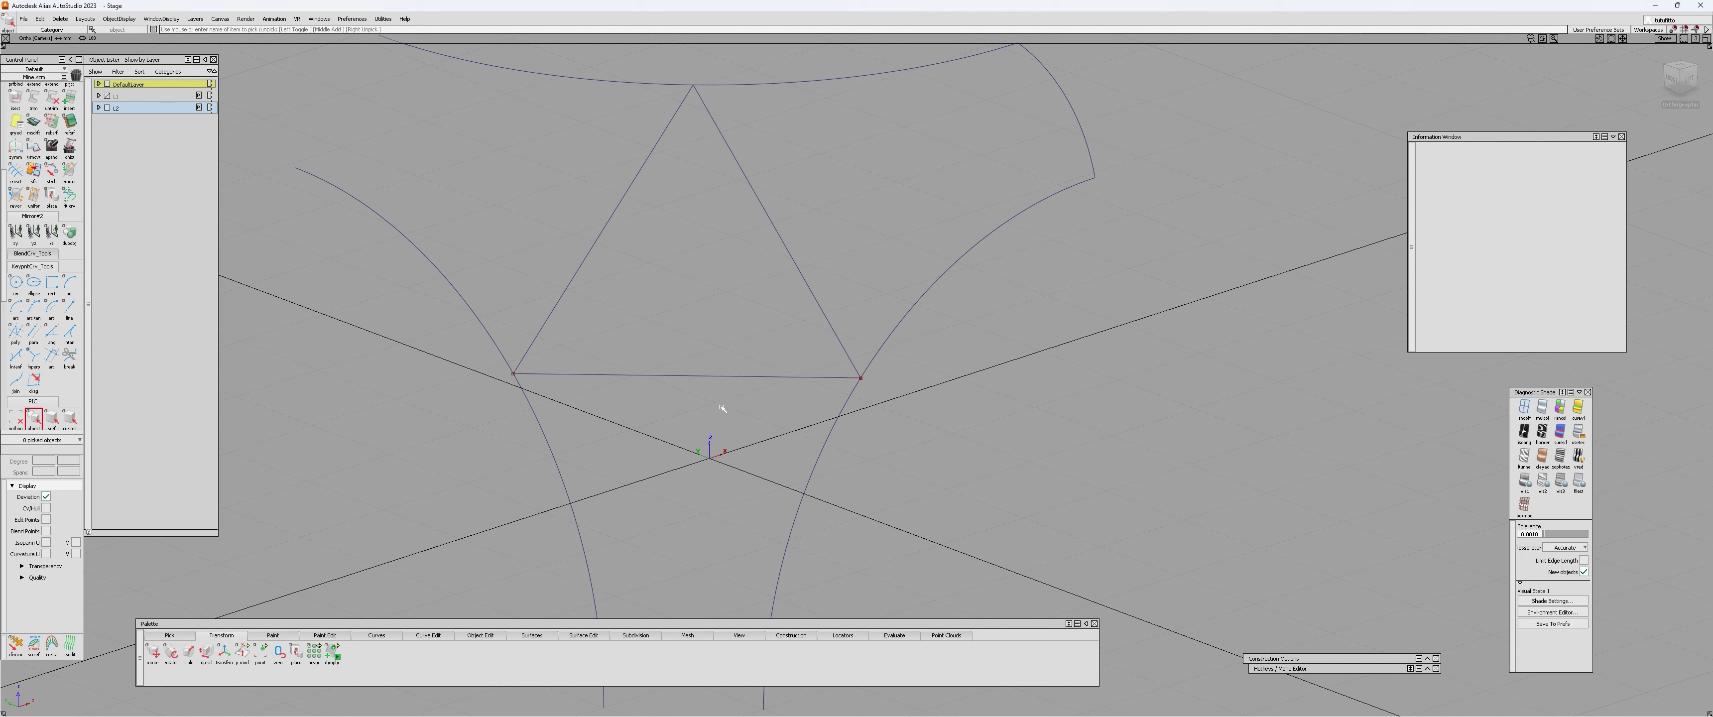
alt+shift+drag(719, 398, 512, 363)
drag(638, 182, 672, 230)
drag(838, 288, 881, 425)
click(885, 461)
- Draw an edit-point line from the triangle's apex on the upper arc to the middle of its base
alt+shift+drag(692, 378, 740, 359)
ctrl+shift+middle_drag(739, 329, 739, 286)
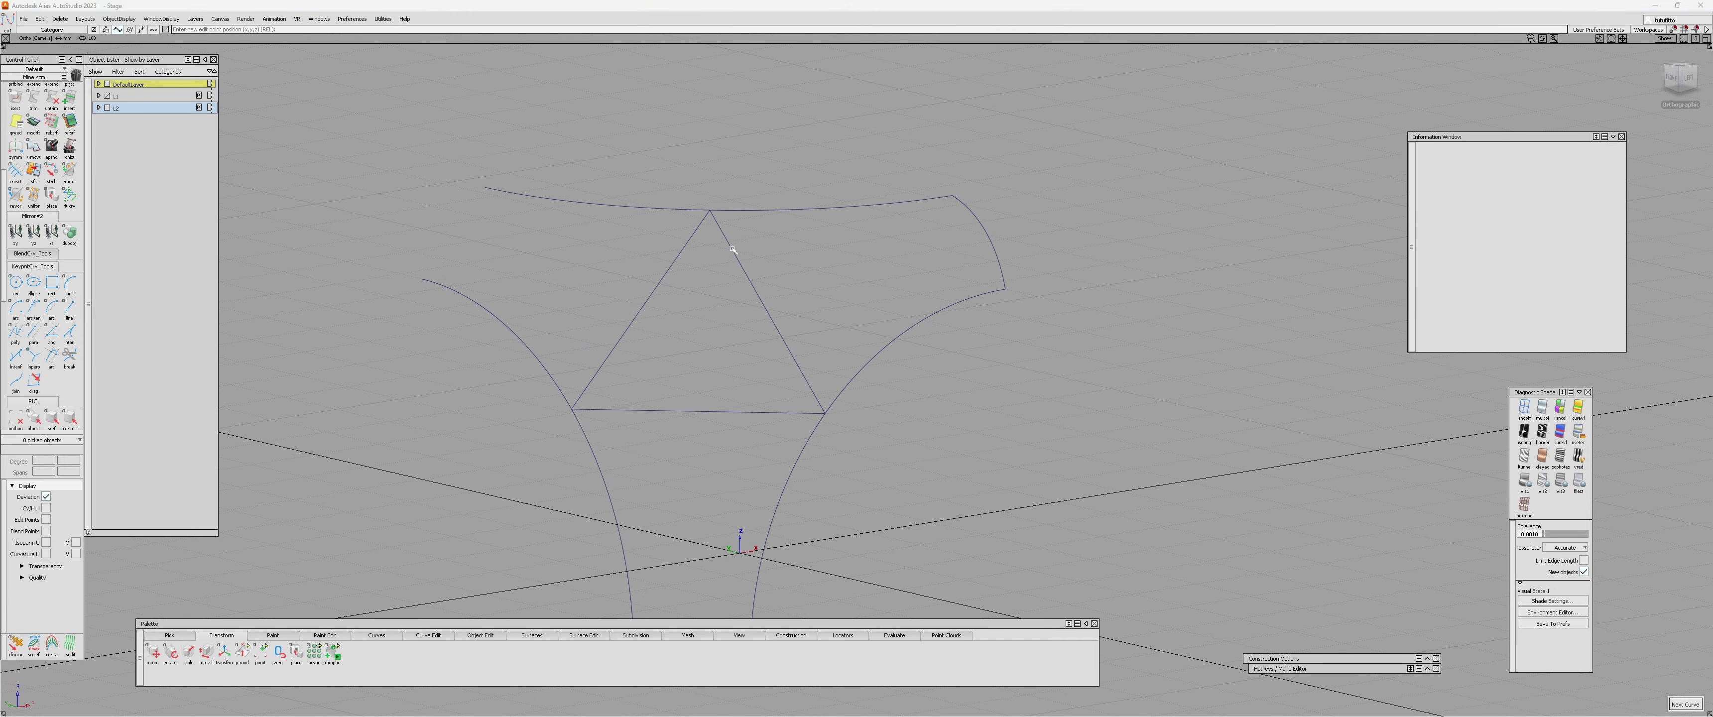
ctrl+click(709, 208)
alt+shift+right_drag(711, 194, 1130, 180)
drag(785, 430, 690, 425)
ctrl+shift+middle_drag(798, 335, 806, 312)
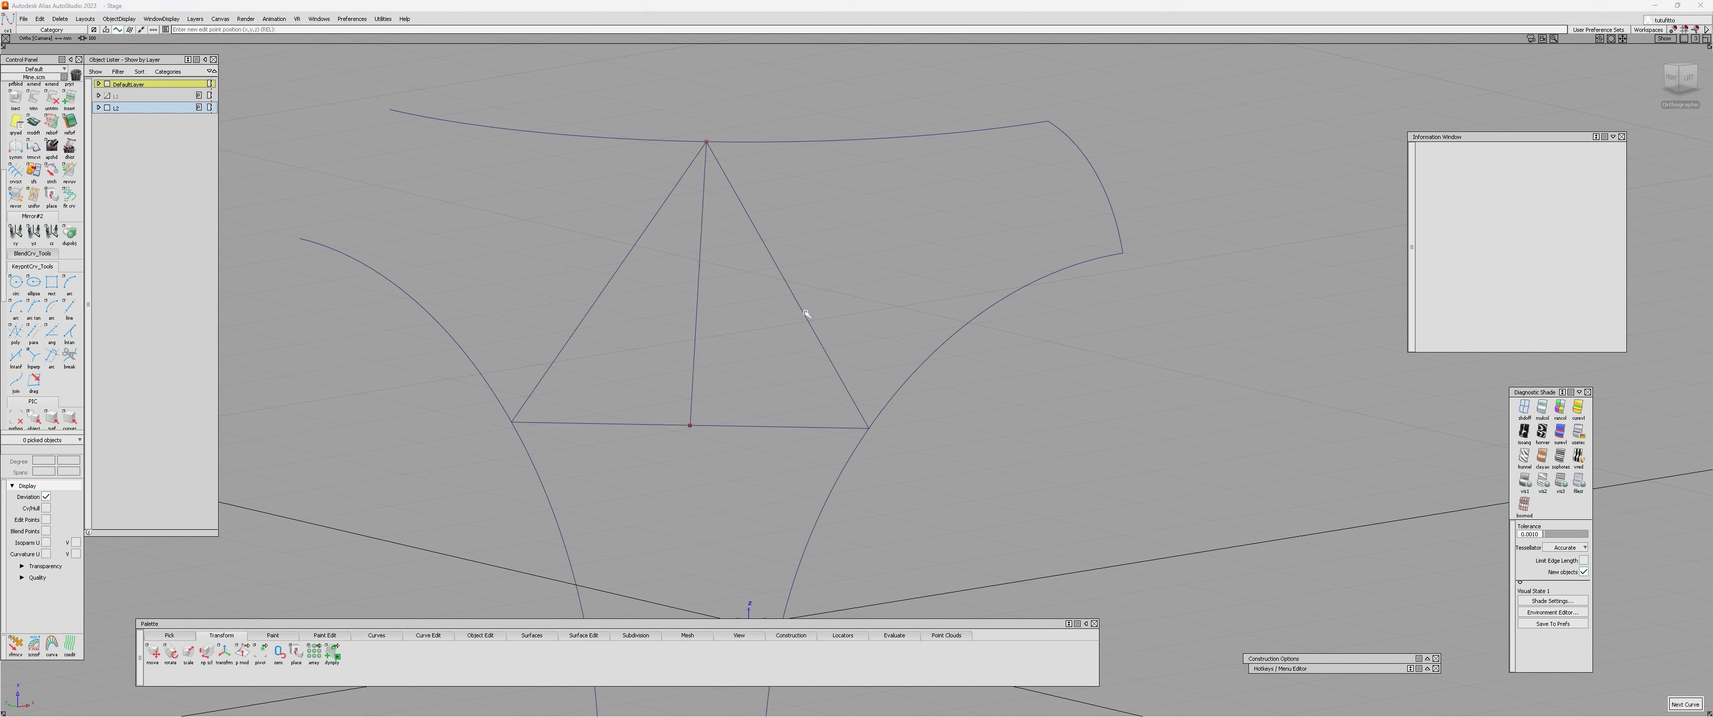
- Draw the other two medians, from each lower corner to the middle of the opposite triangle side
click(803, 309)
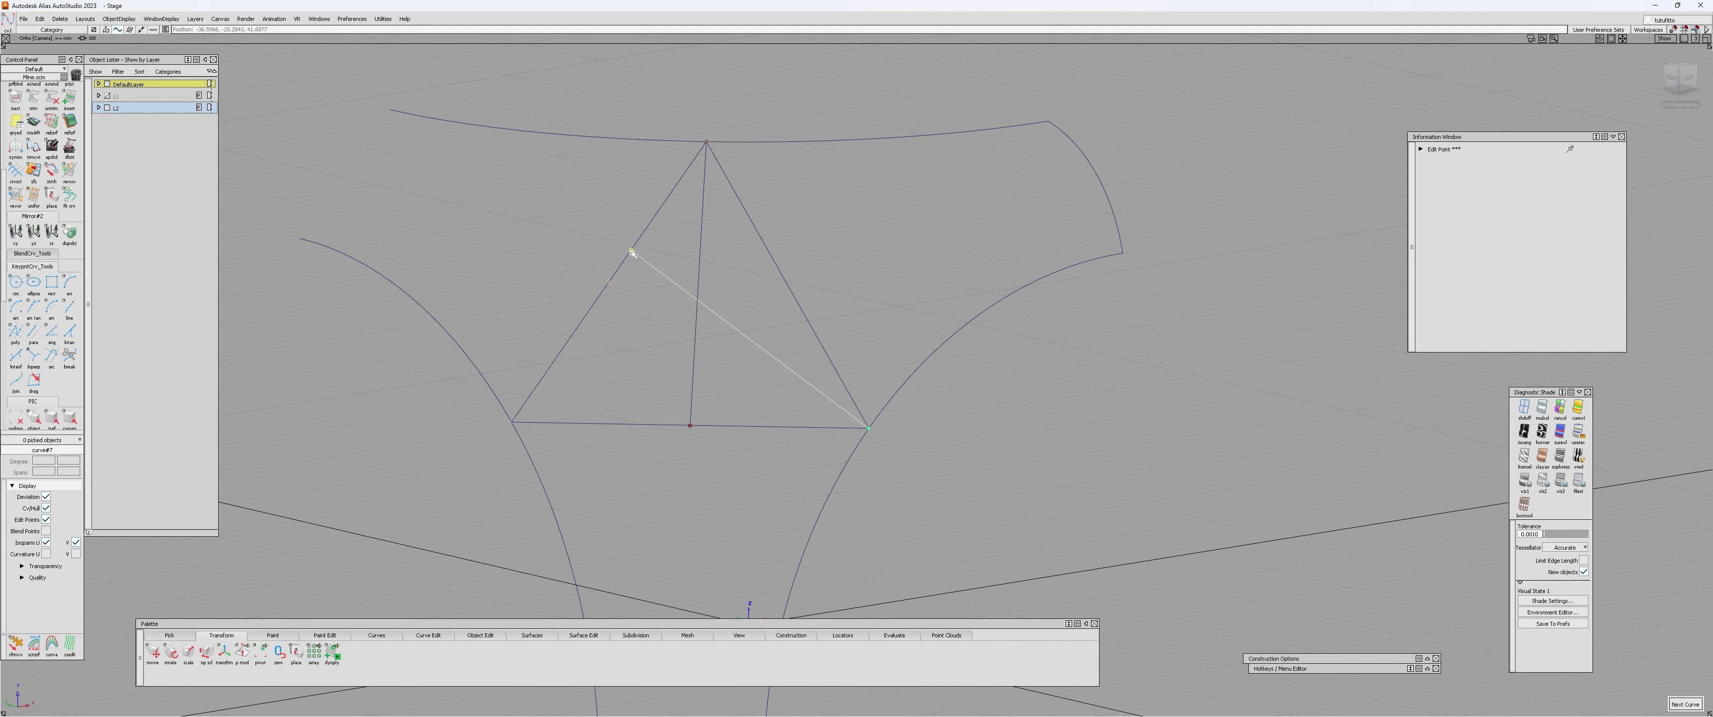
click(608, 282)
click(512, 422)
drag(817, 328, 788, 284)
alt+shift+right_drag(770, 334, 664, 273)
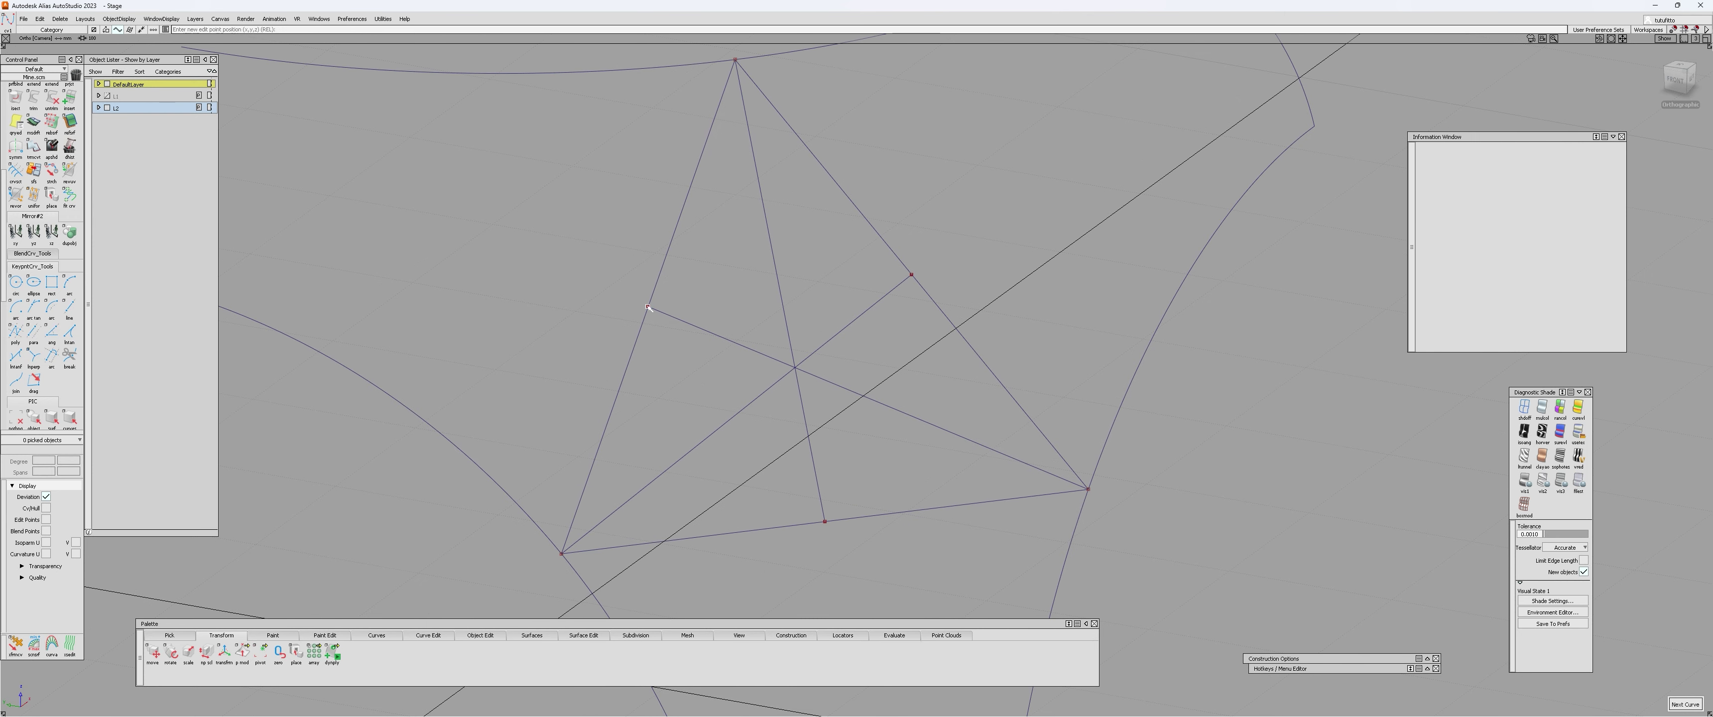
- Pick the triangle's three sides and delete them, keeping only the medians
key(c)
click(660, 273)
click(867, 220)
click(923, 509)
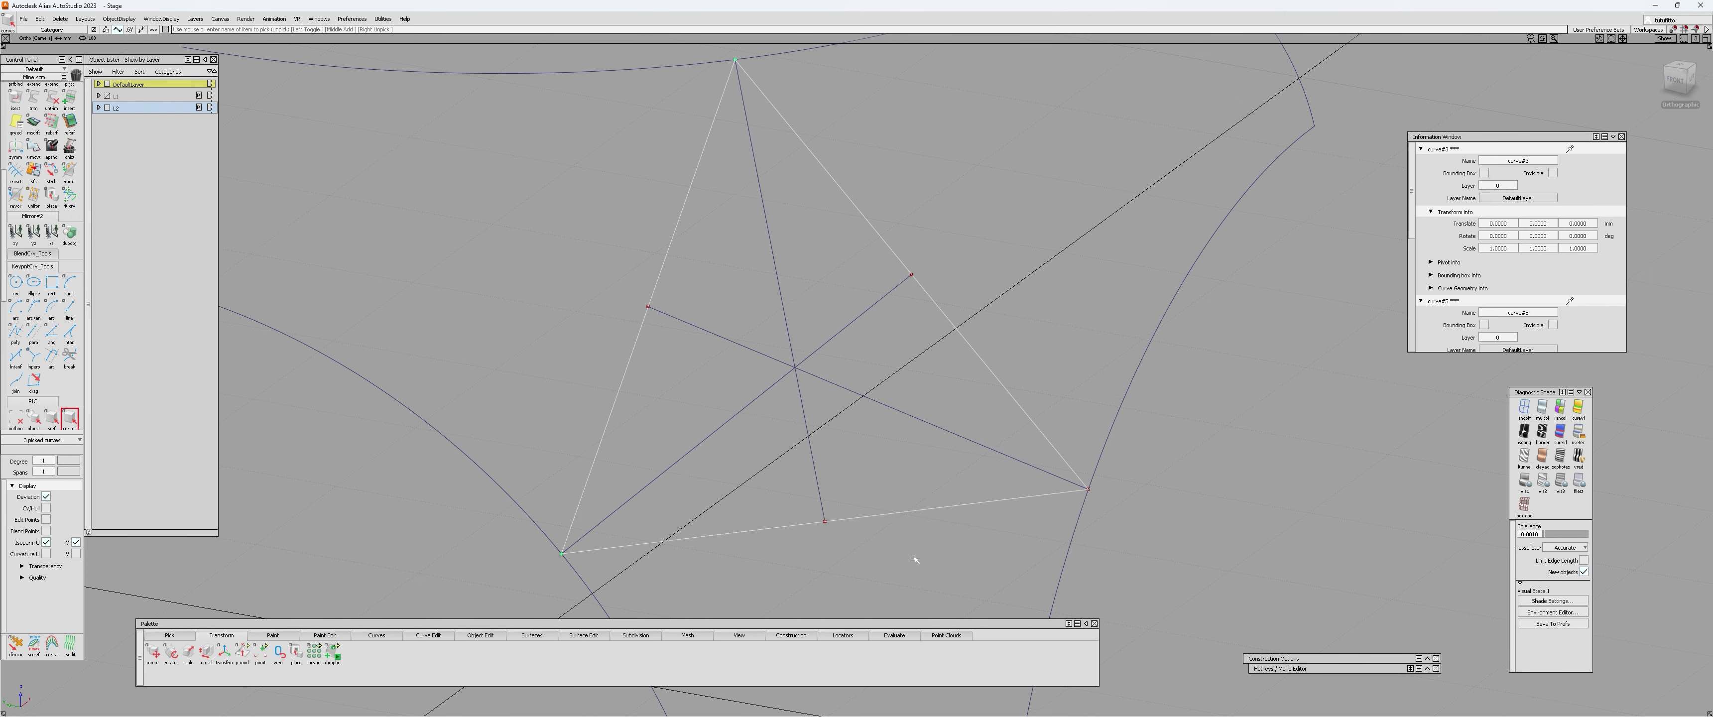
key(Delete)
key(Return)
- Examine how the three crossing medians sit relative to the arcs, from the side and in the front view
key(o)
drag(702, 342, 852, 451)
click(852, 451)
alt+shift+right_drag(853, 451, 823, 407)
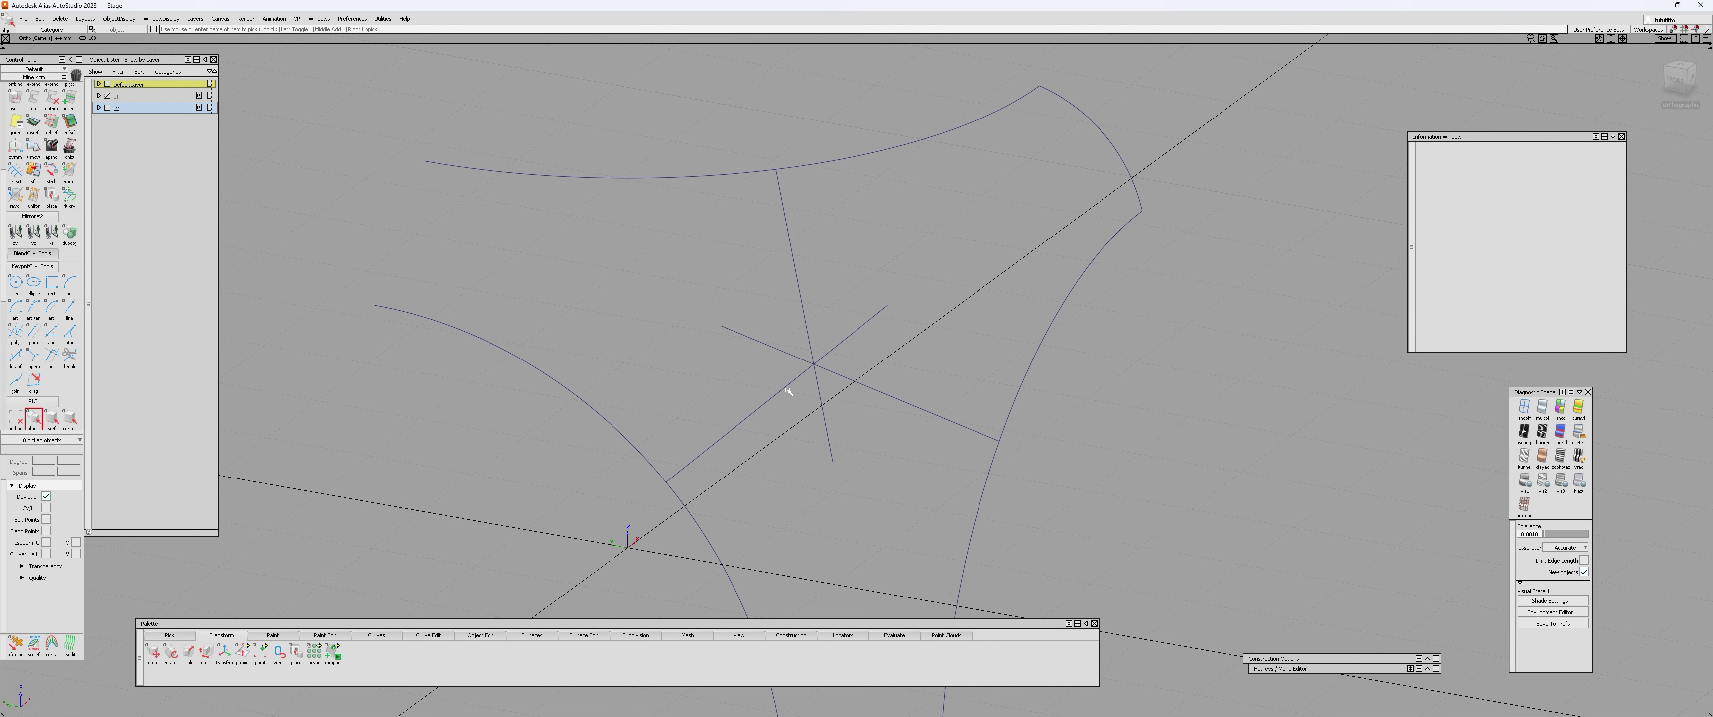
alt+shift+drag(810, 371, 775, 338)
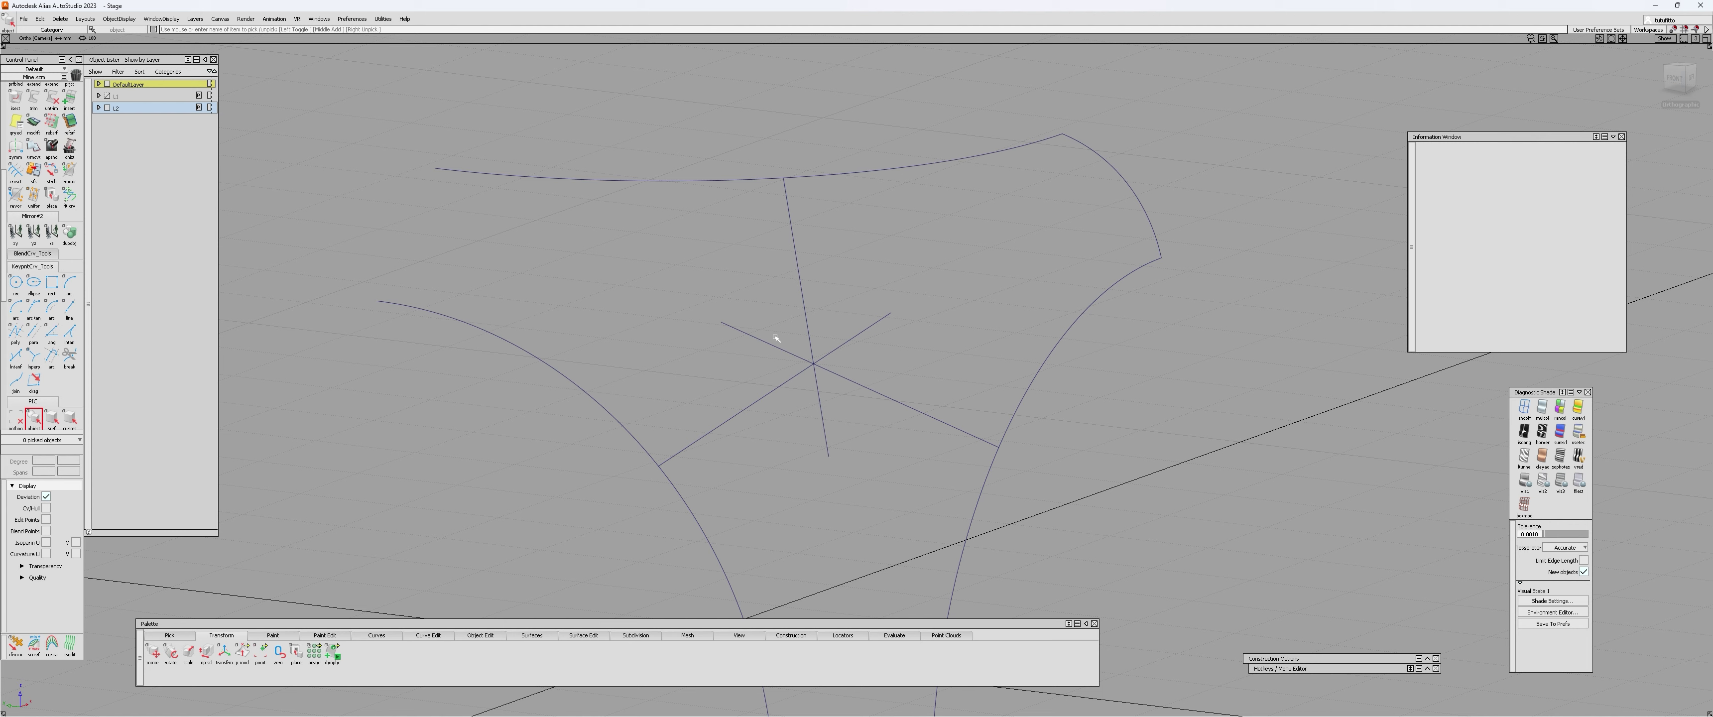
alt+shift+drag(775, 338, 280, 465)
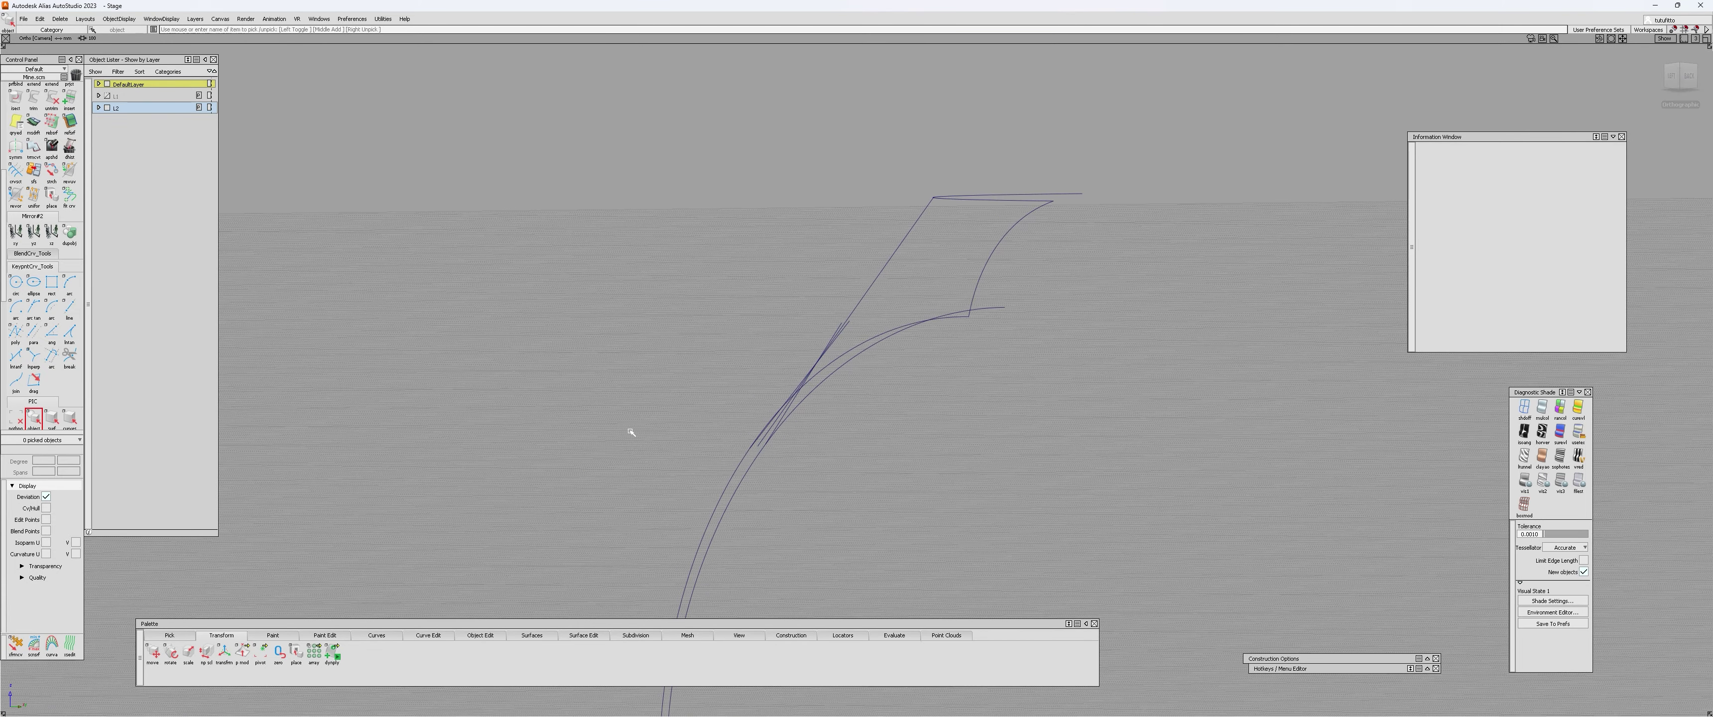
alt+shift+drag(723, 420, 1528, 198)
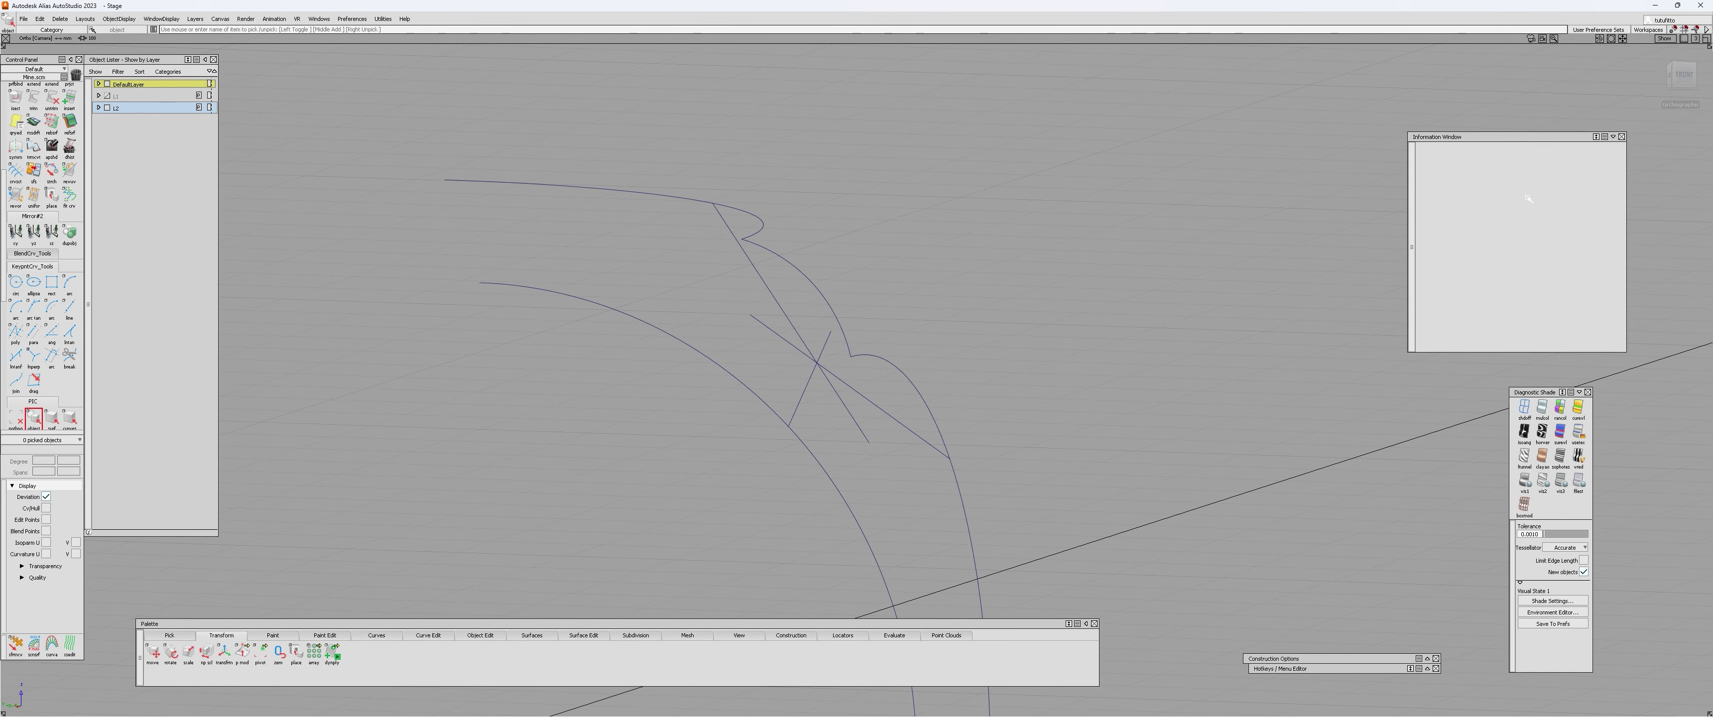
click(1683, 75)
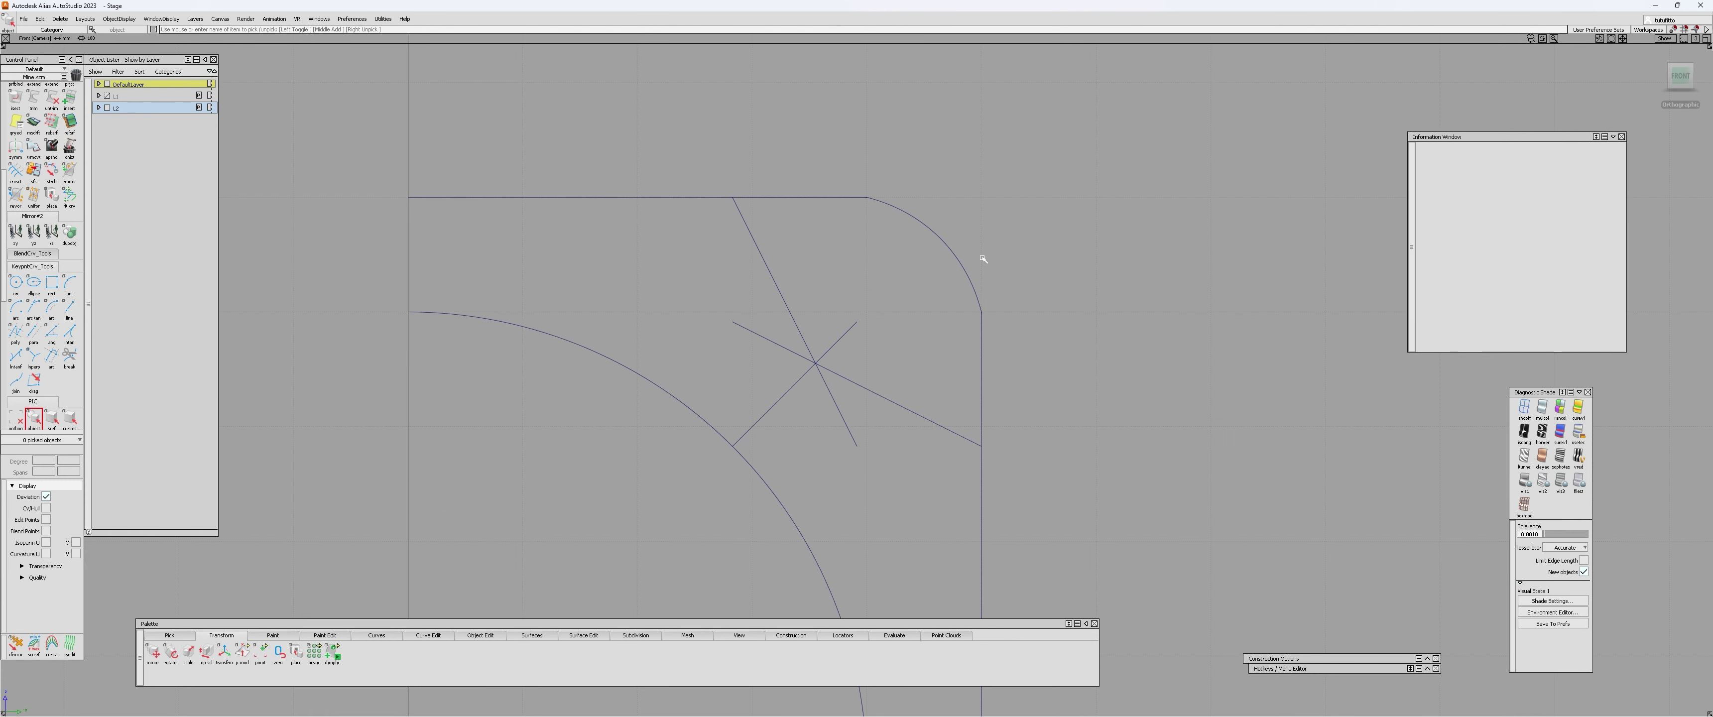
- Pick the three large arcs again to highlight the boundary around the medians, and clear the selection
alt+shift+drag(821, 360, 785, 450)
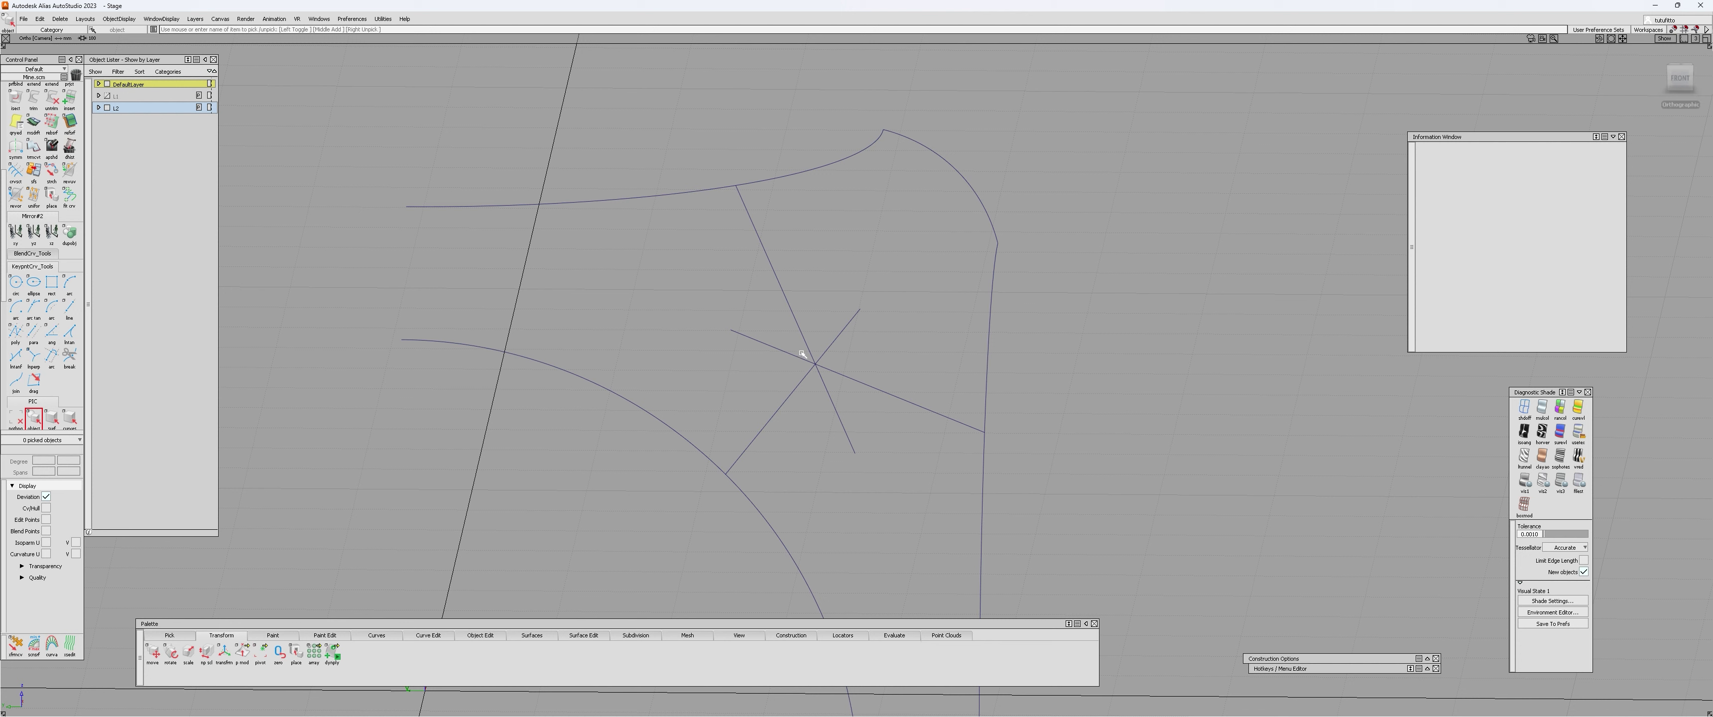
ctrl+shift+drag(807, 352, 771, 246)
drag(753, 173, 702, 211)
drag(630, 365, 572, 439)
drag(935, 474, 1056, 512)
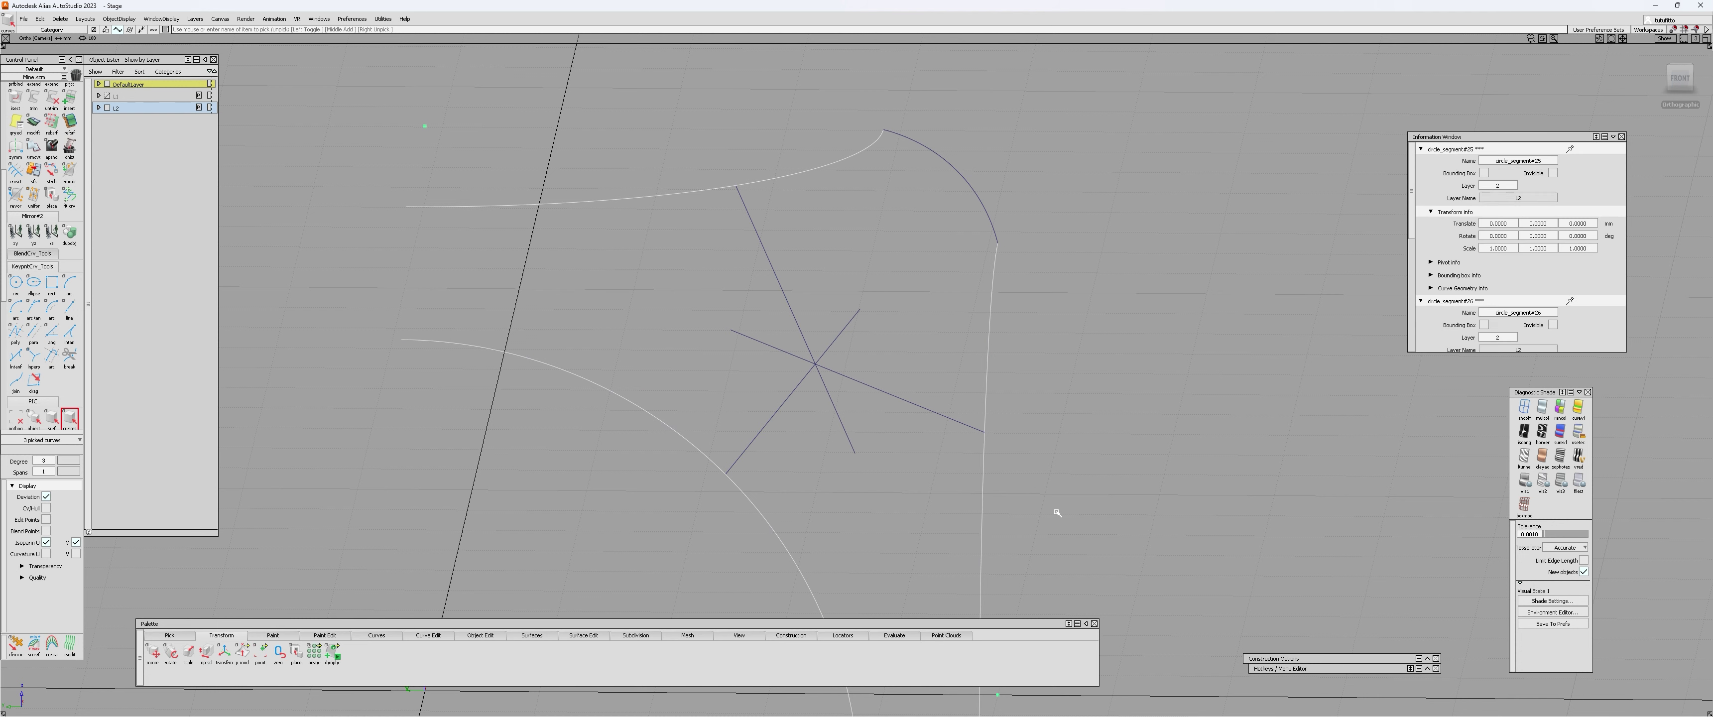
click(1057, 513)
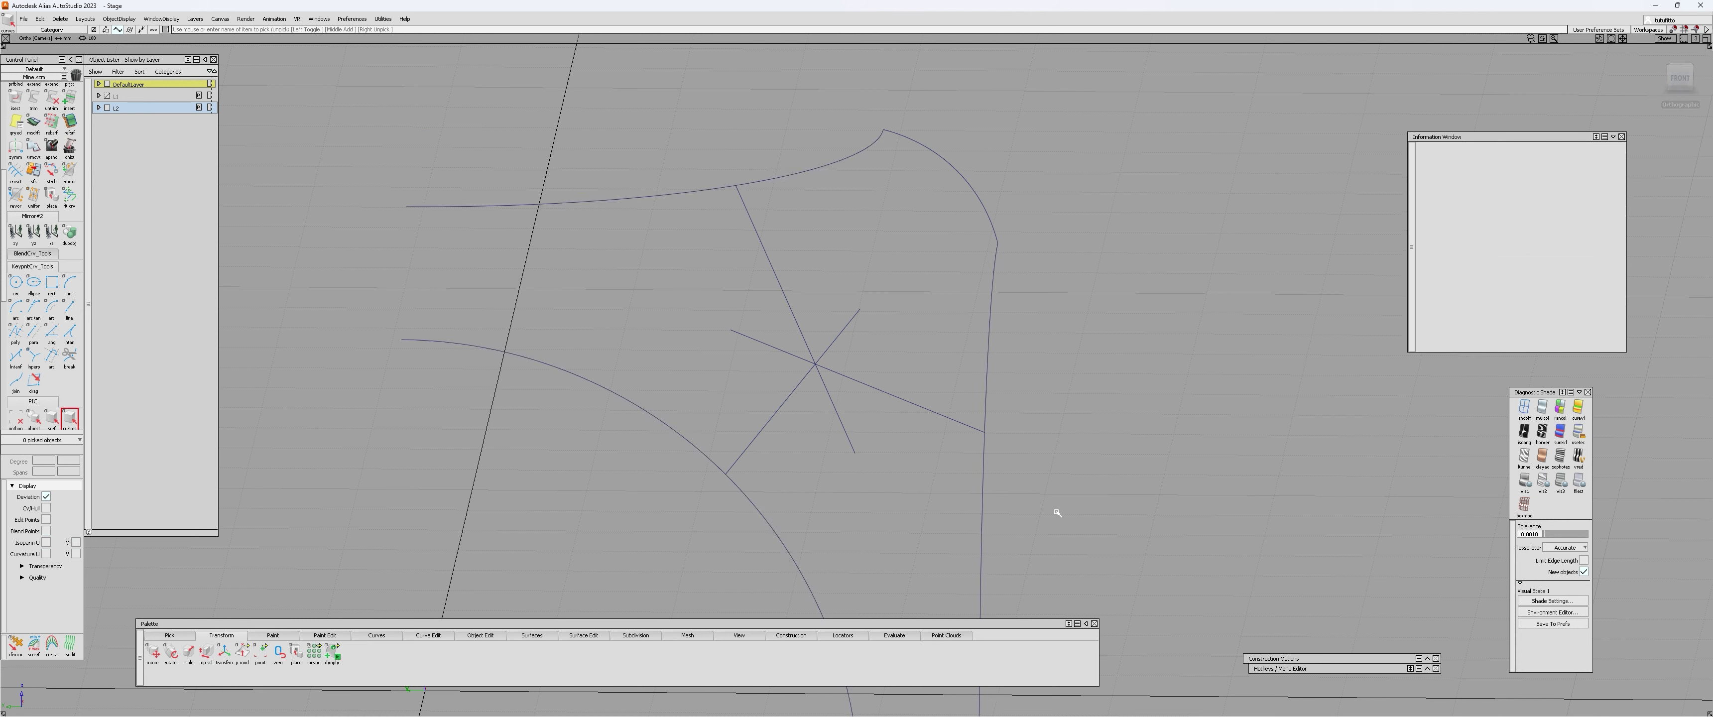
- Try to place a construction vector at the crossing point of the three medians
alt+shift+drag(922, 416, 853, 424)
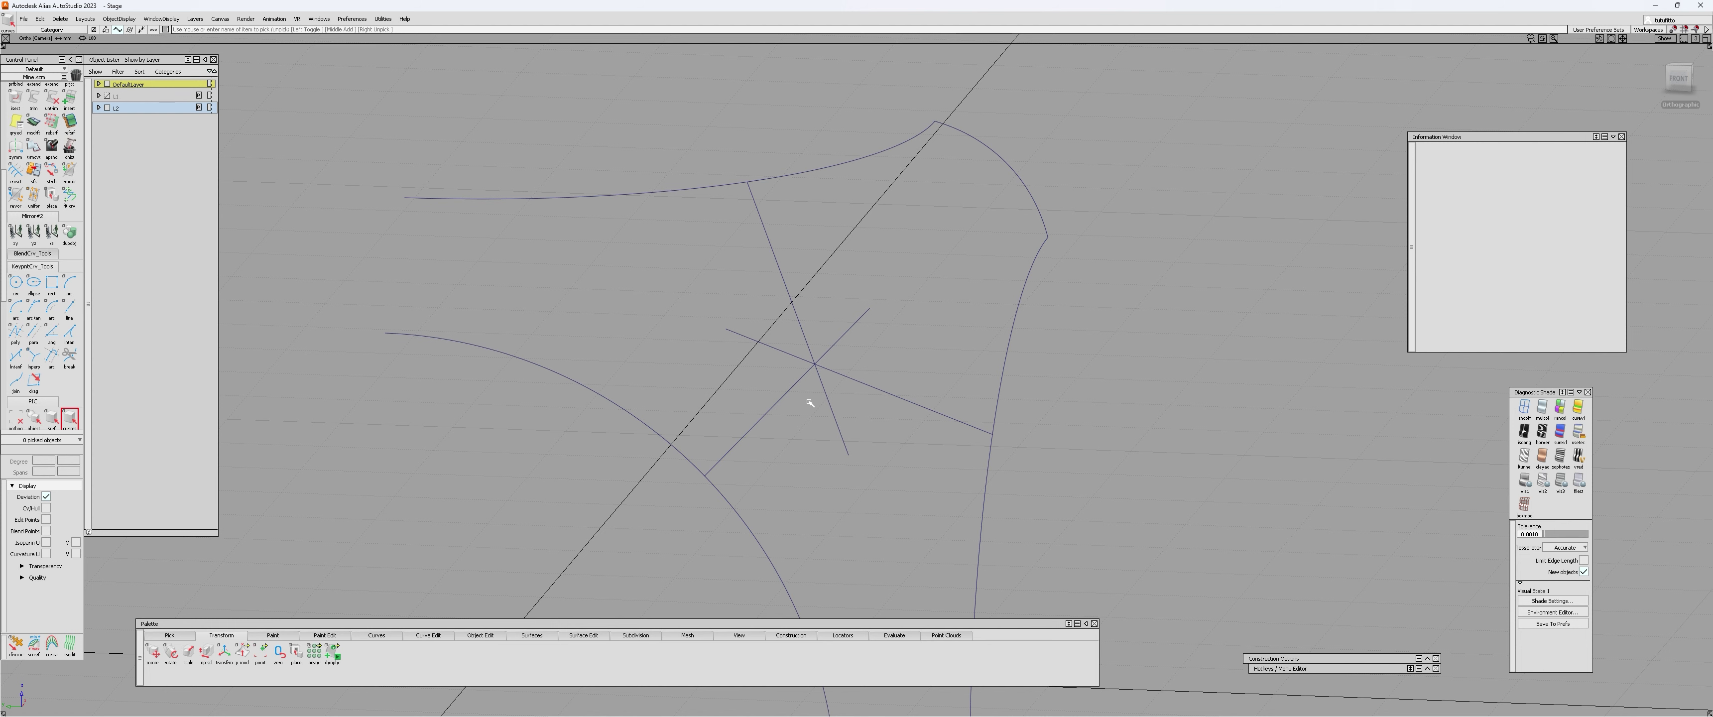
mouse_move(644, 255)
ctrl+shift+right_down()
mouse_move(643, 325)
mouse_move(645, 255)
ctrl+shift+right_up()
ctrl+shift+middle_drag(644, 256, 644, 287)
mouse_move(799, 386)
alt+shift+mouse_down()
mouse_move(906, 343)
mouse_move(750, 208)
alt+shift+mouse_up()
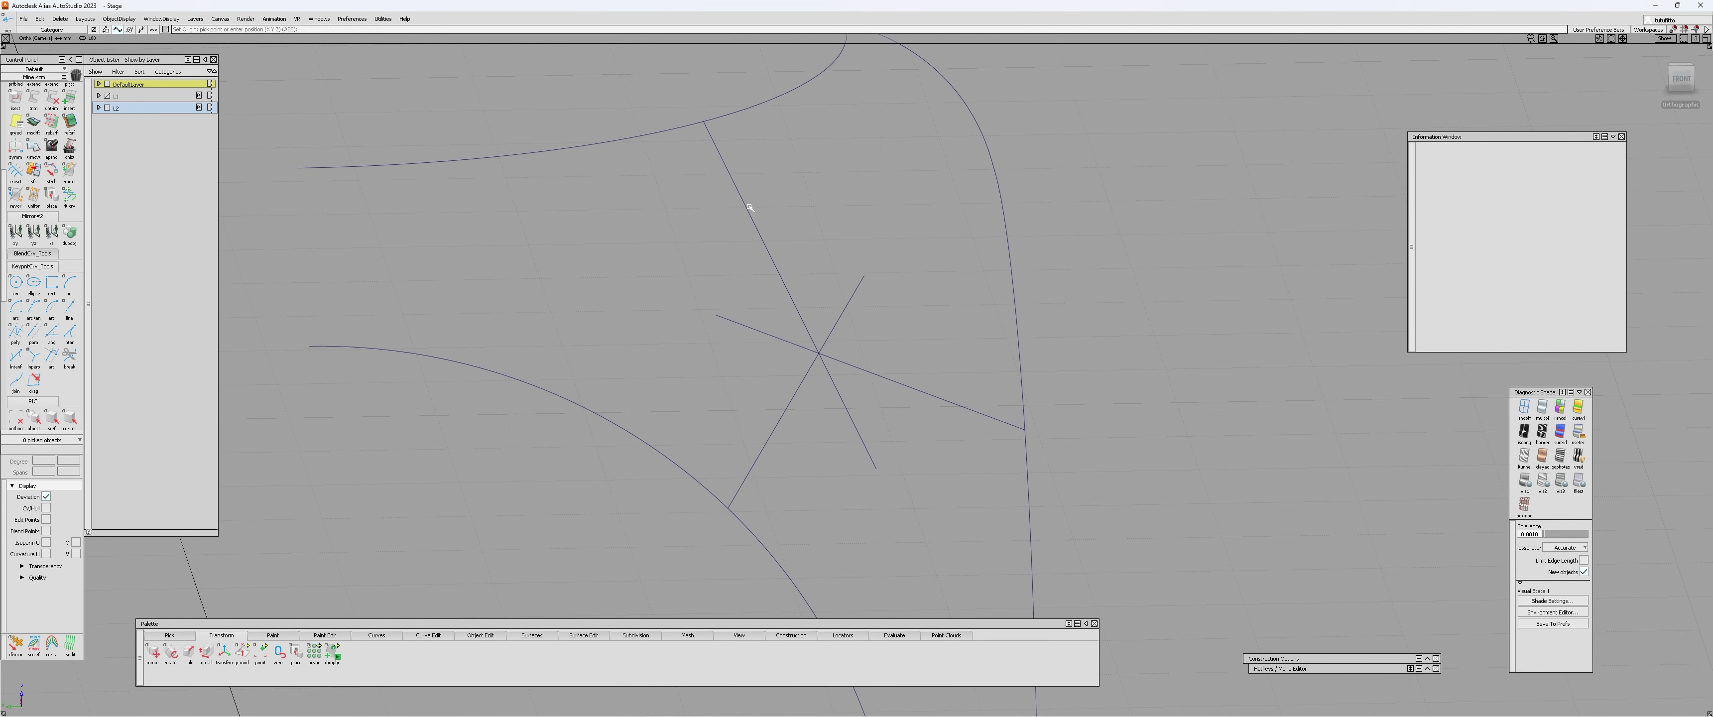
drag(726, 165, 1388, 525)
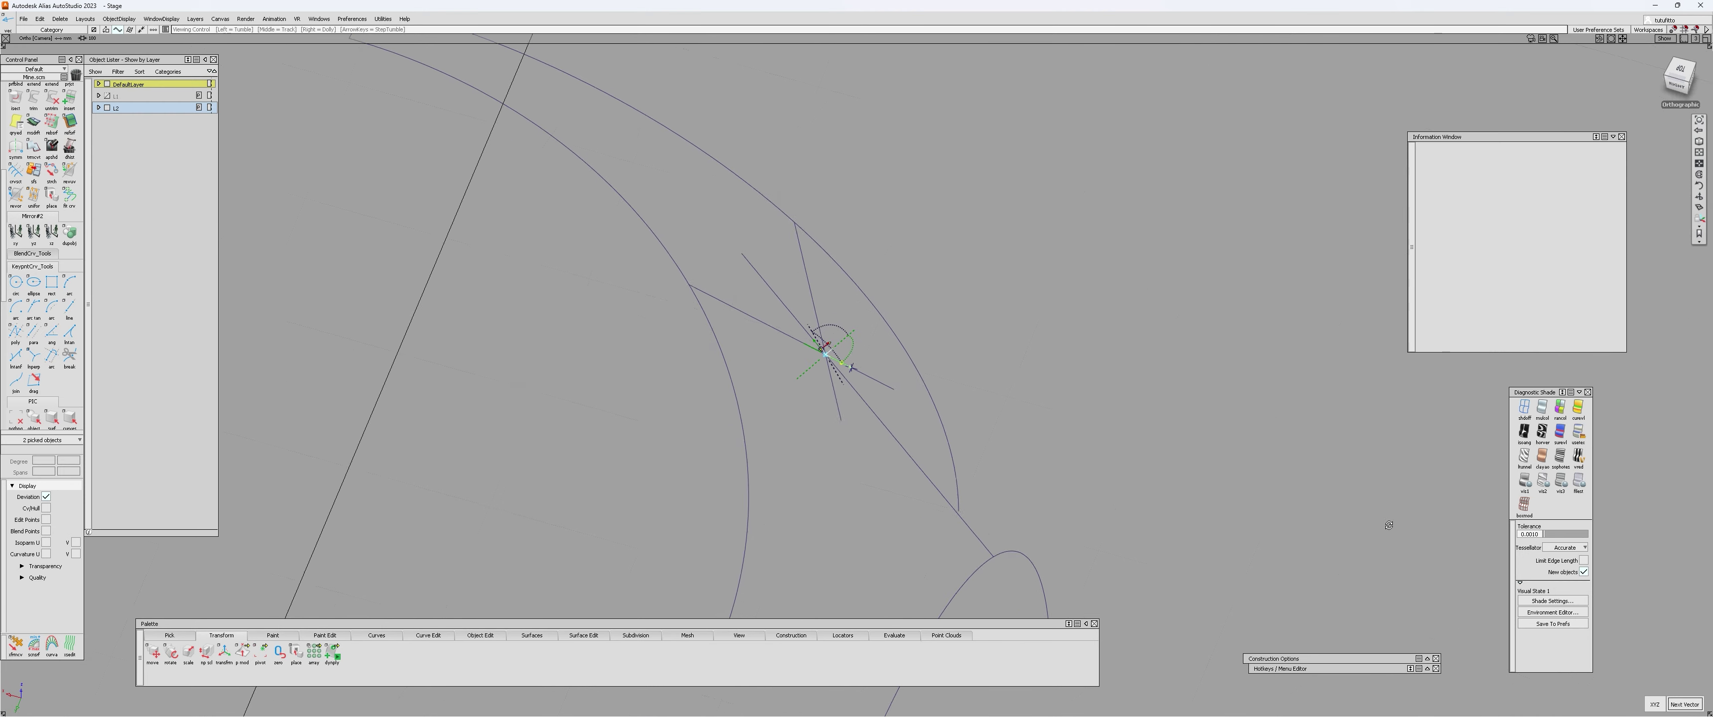
- Delete the trial vector geometry at the medians' crossing point
alt+shift+right_drag(1388, 525, 864, 335)
alt+shift+drag(864, 334, 611, 321)
click(835, 315)
key(Delete)
key(Return)
alt+shift+drag(905, 373, 860, 272)
click(896, 303)
key(Delete)
key(Return)
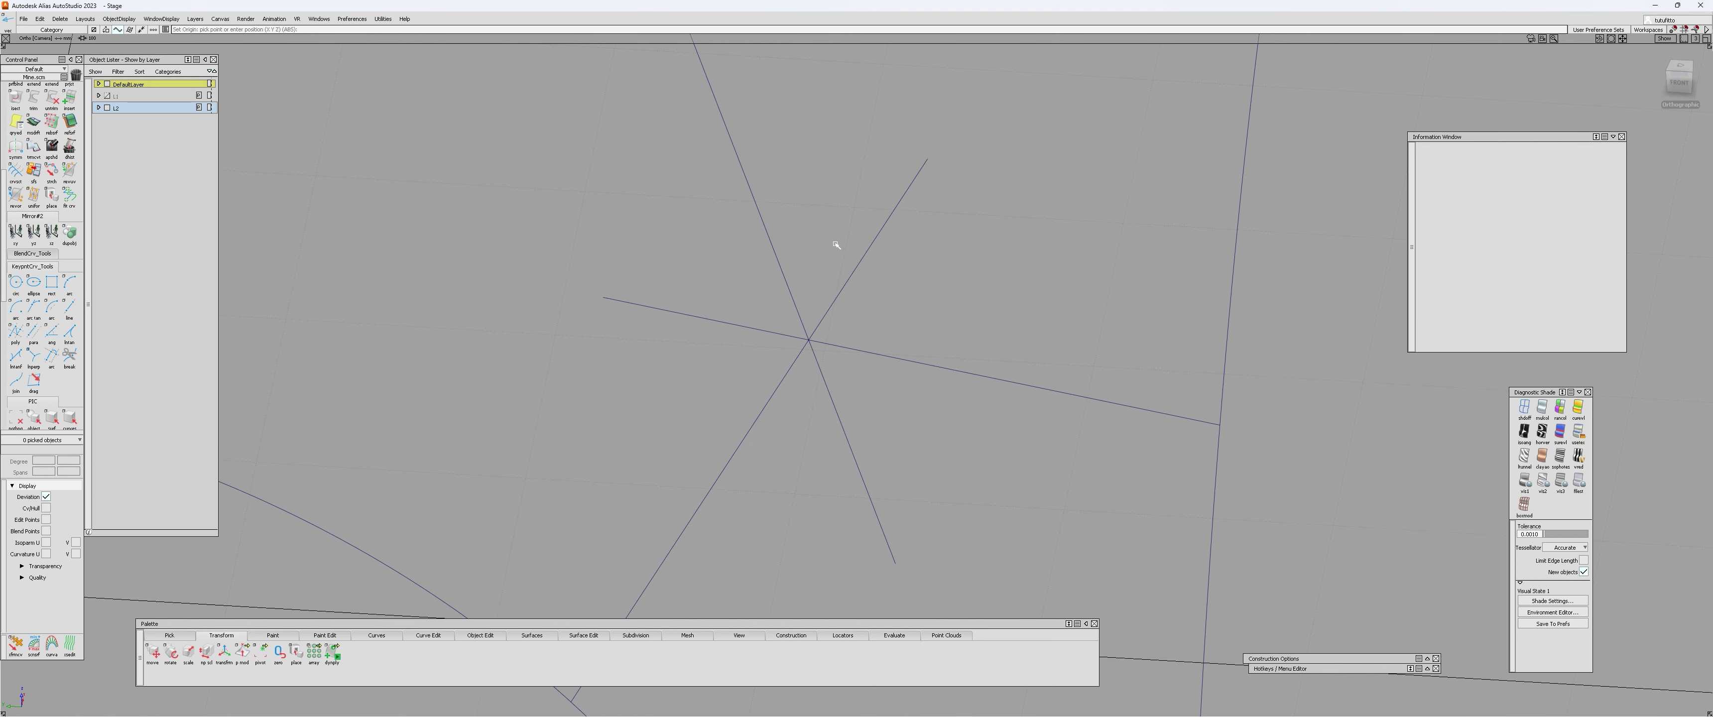
- Place a construction vector at the crossing point of the medians, perpendicular to their plane, and check its direction from the side
alt+shift+drag(858, 189, 844, 233)
drag(765, 192, 1163, 247)
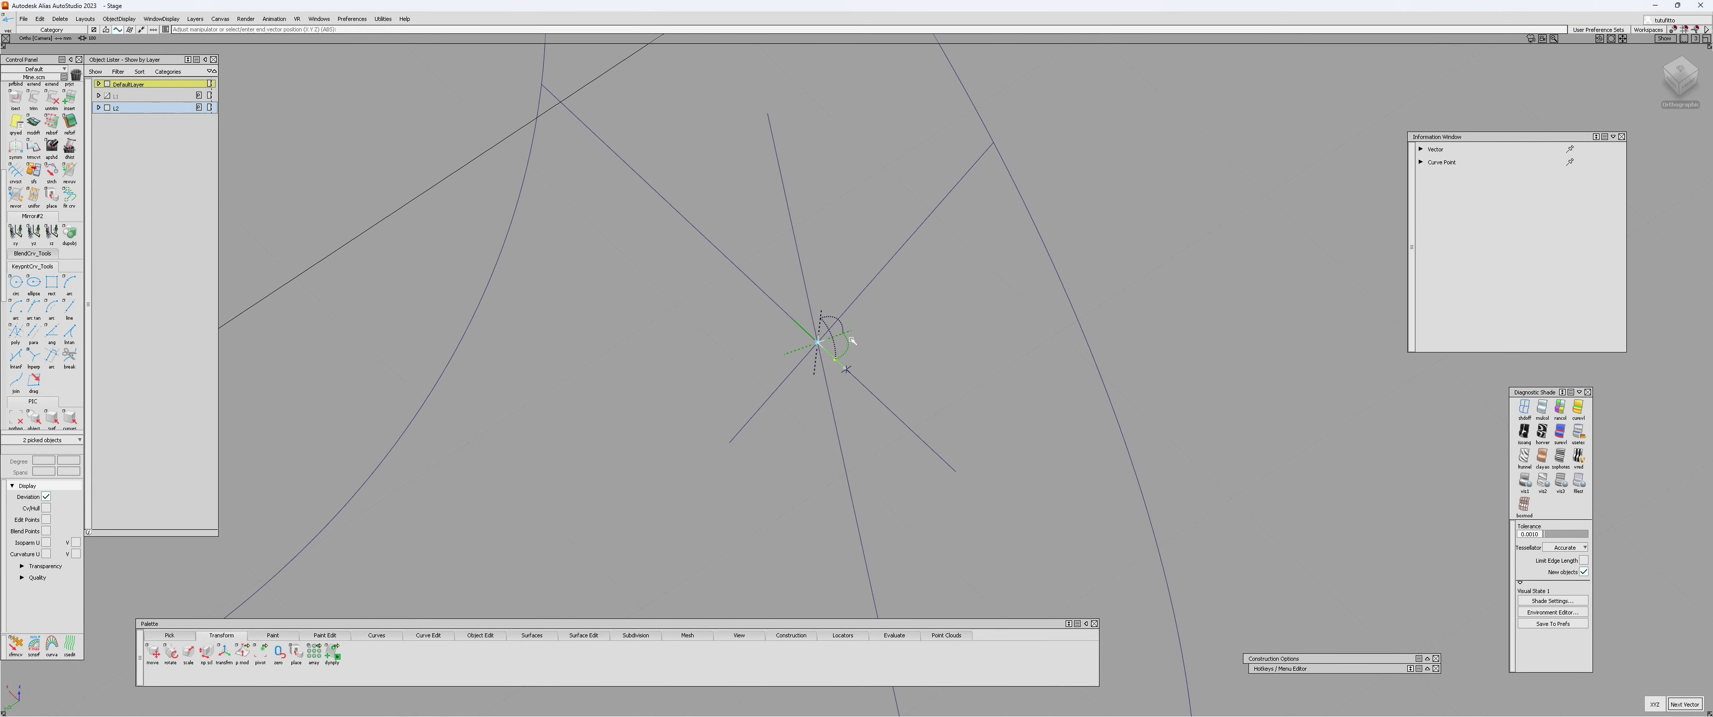
alt+shift+drag(895, 341, 432, 267)
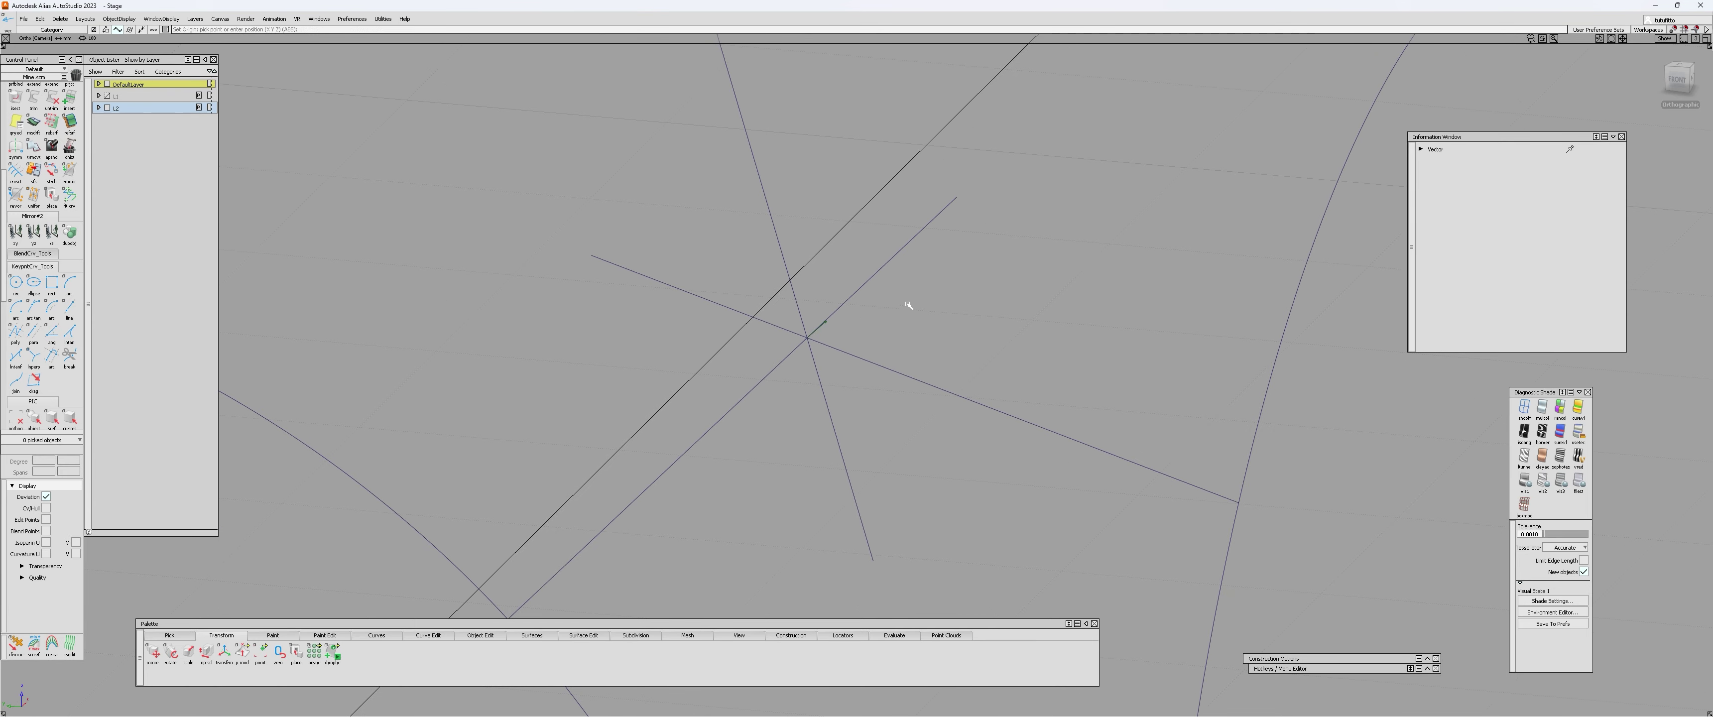
alt+shift+drag(906, 301, 708, 291)
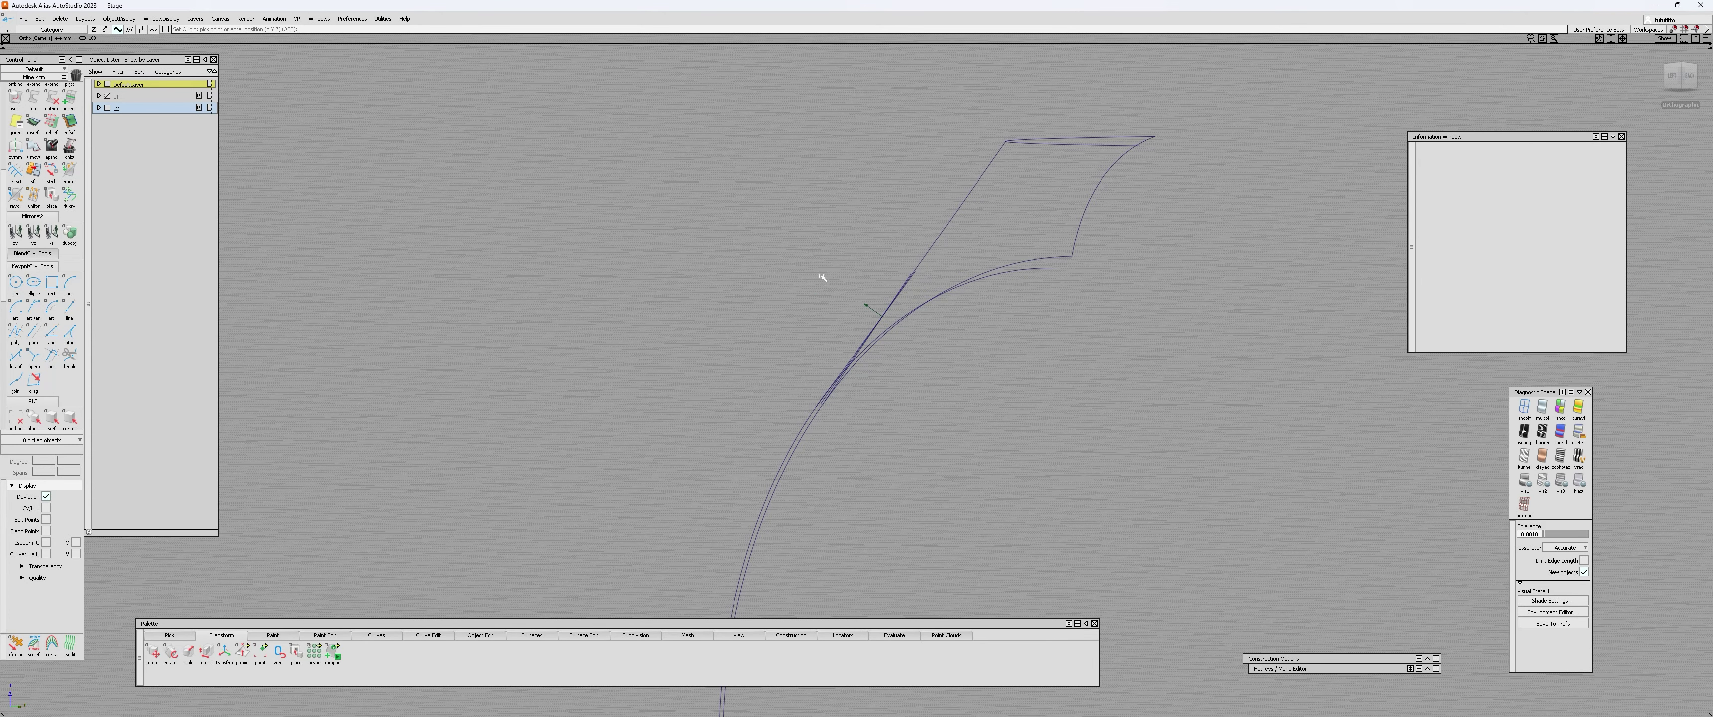
alt+shift+drag(914, 301, 643, 352)
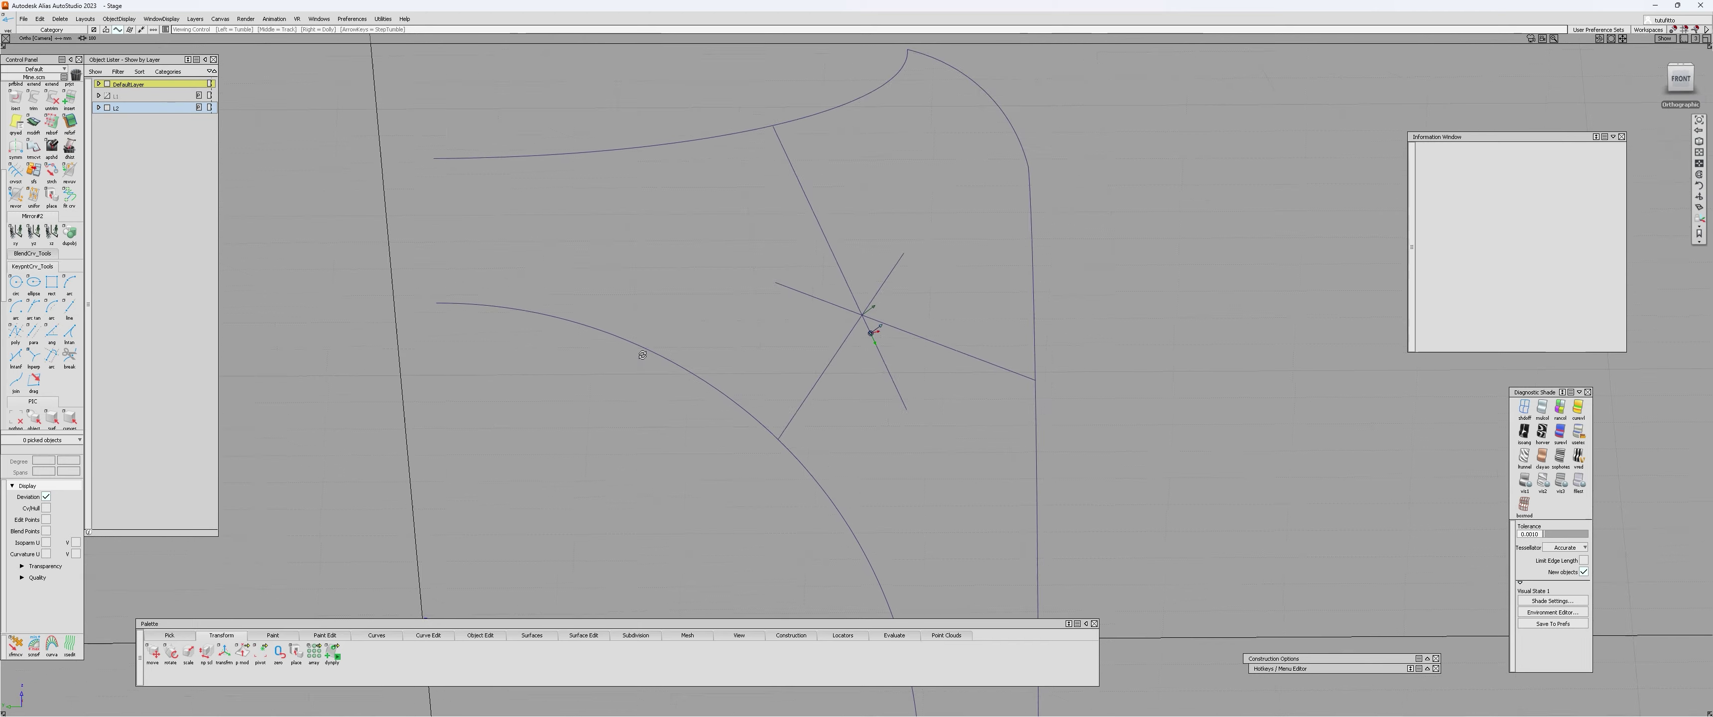
- Pick medians around the crossing point, clear the selection, and examine the three medians and the vector from several angles
alt+shift+right_drag(642, 352, 868, 284)
alt+shift+drag(868, 284, 726, 333)
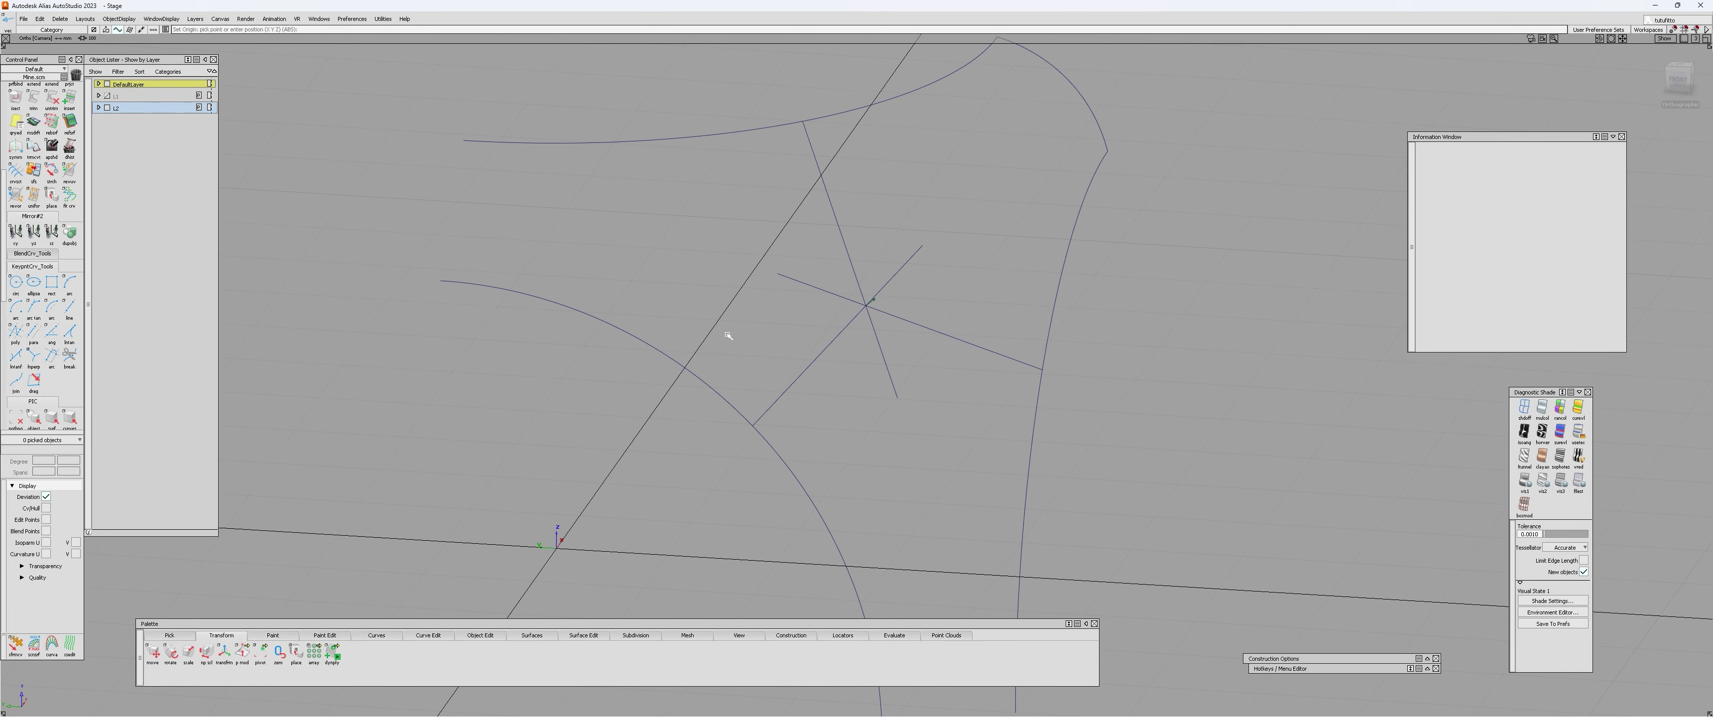
key(c)
click(858, 287)
click(892, 274)
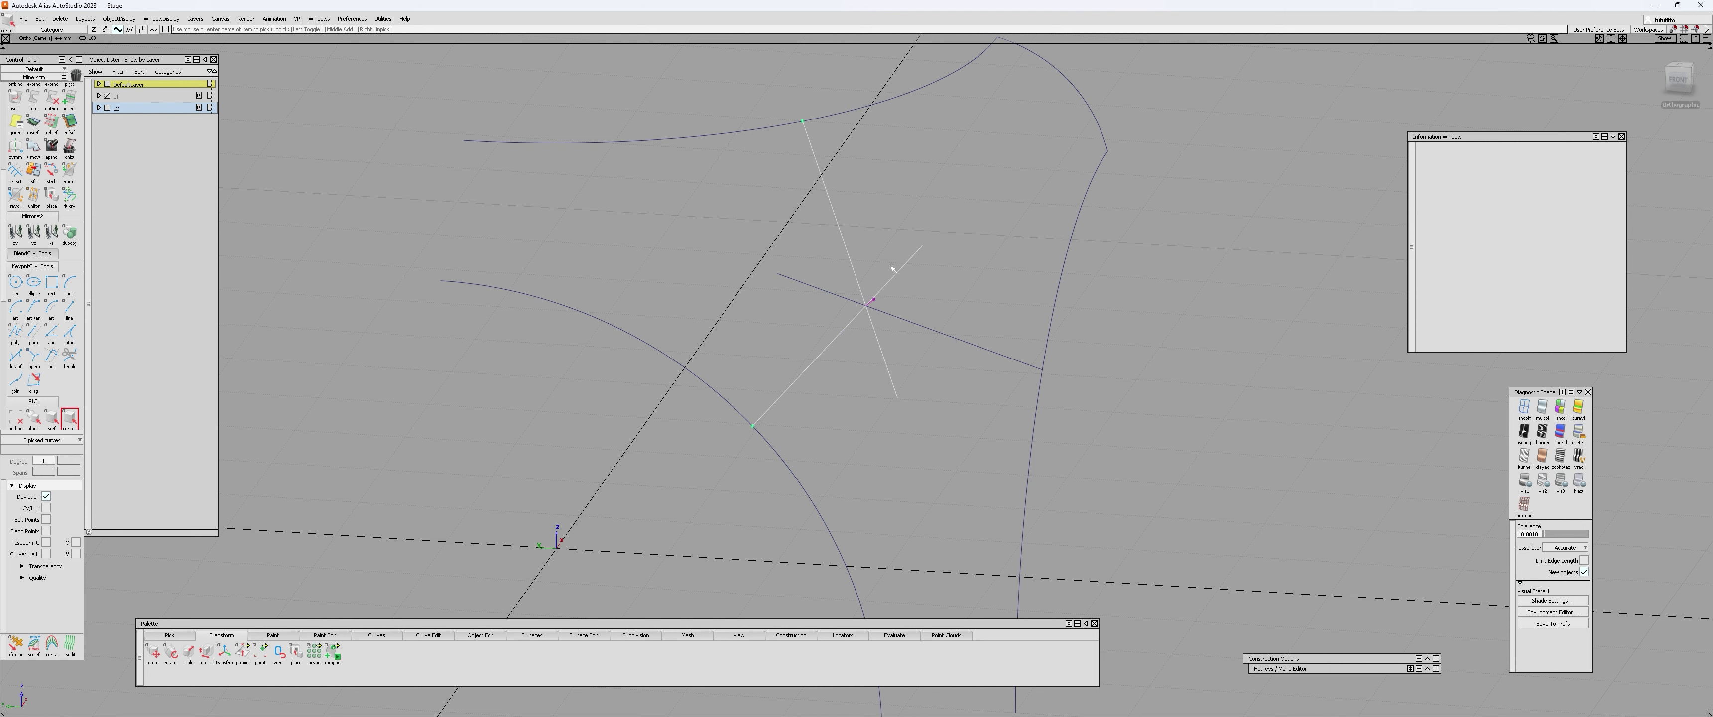
click(892, 274)
click(821, 287)
click(804, 338)
alt+shift+drag(803, 326, 676, 379)
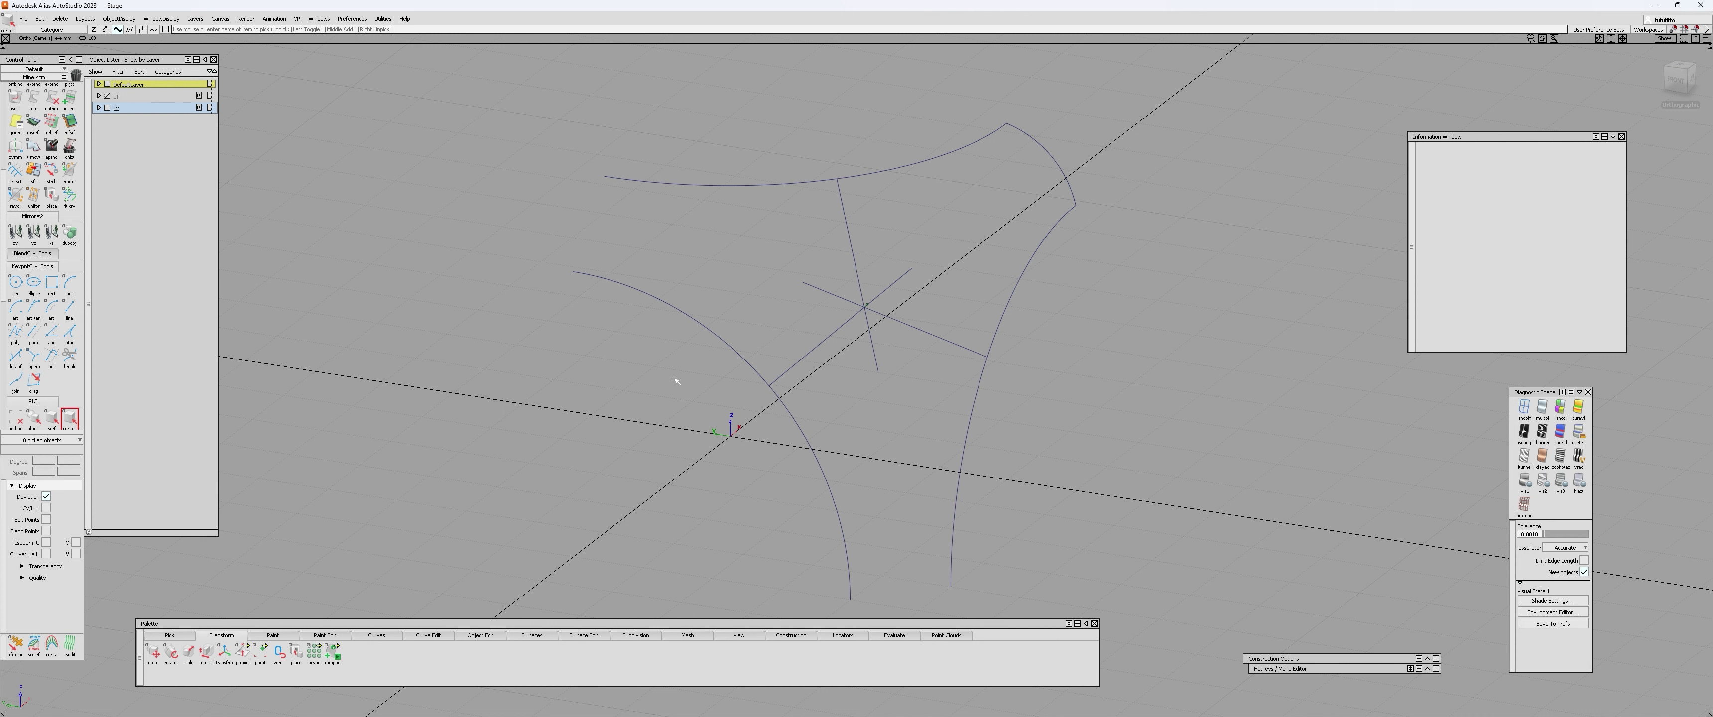
alt+shift+drag(674, 379, 1197, 374)
- Place a construction plane with the Geom creation type at the medians' crossing point, oriented along the construction vector
ctrl+shift+right_click(1058, 353)
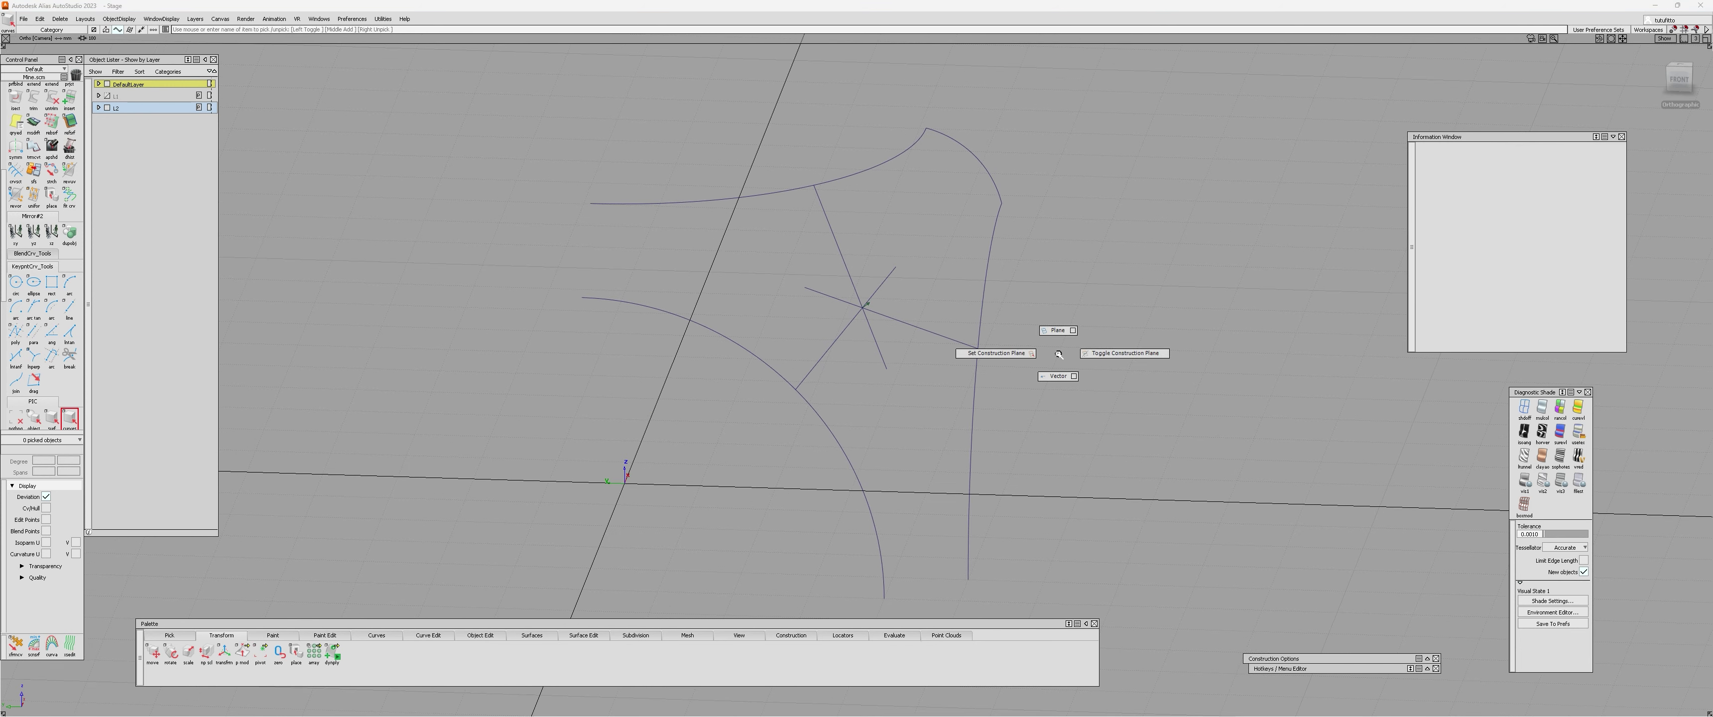
click(1073, 331)
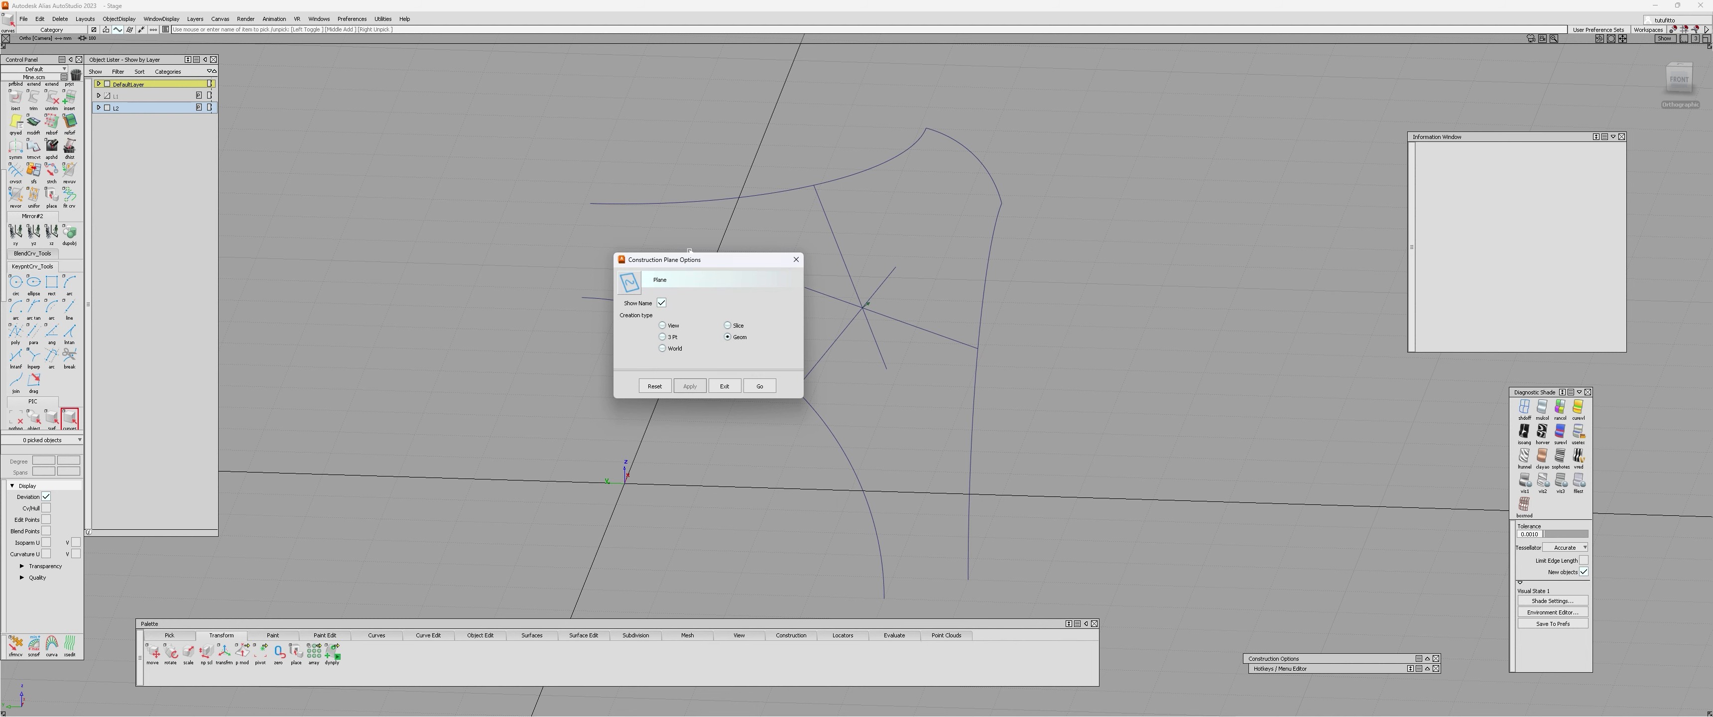
drag(715, 260, 510, 267)
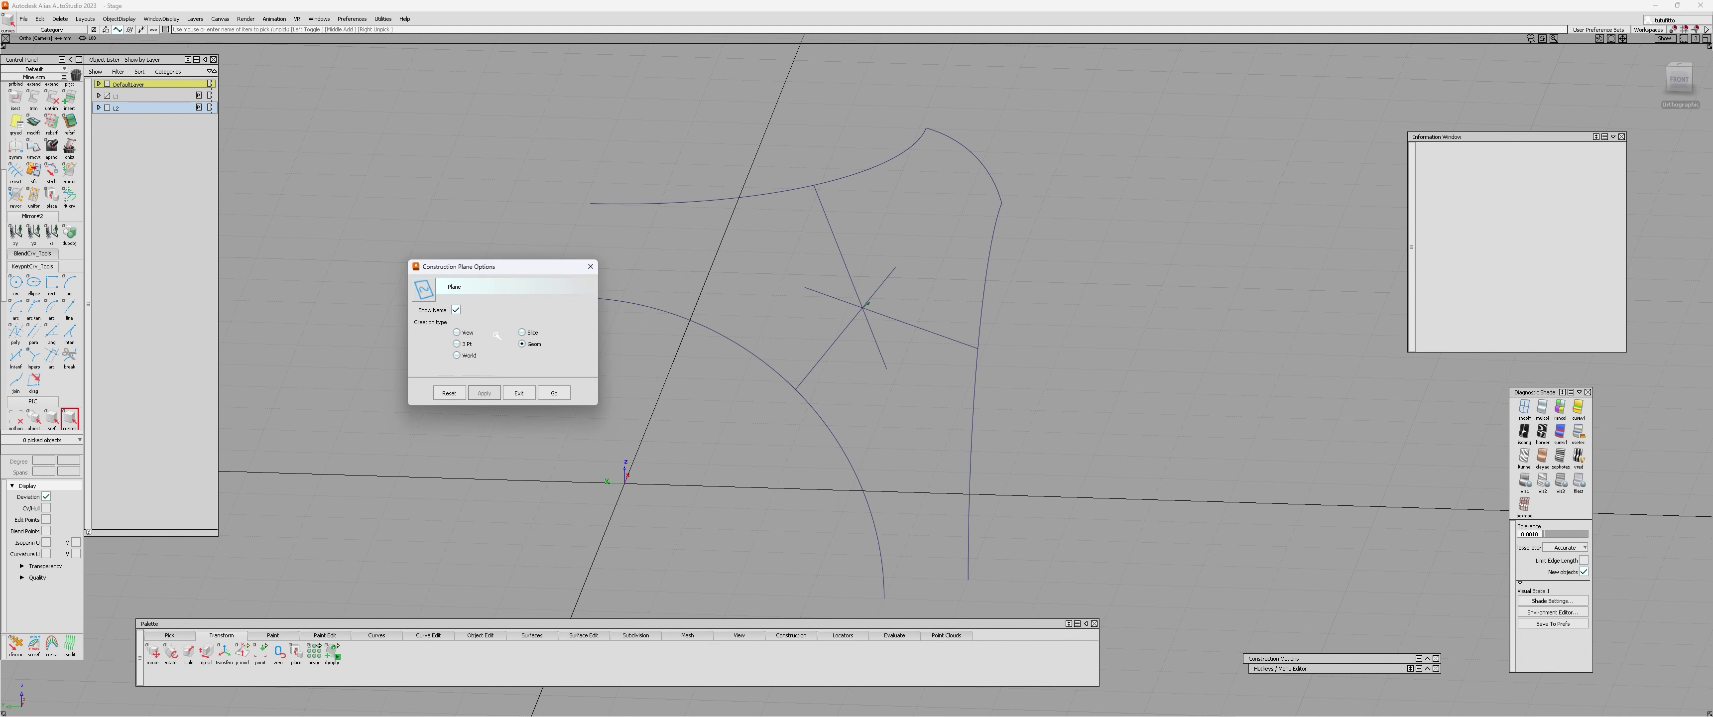
click(550, 392)
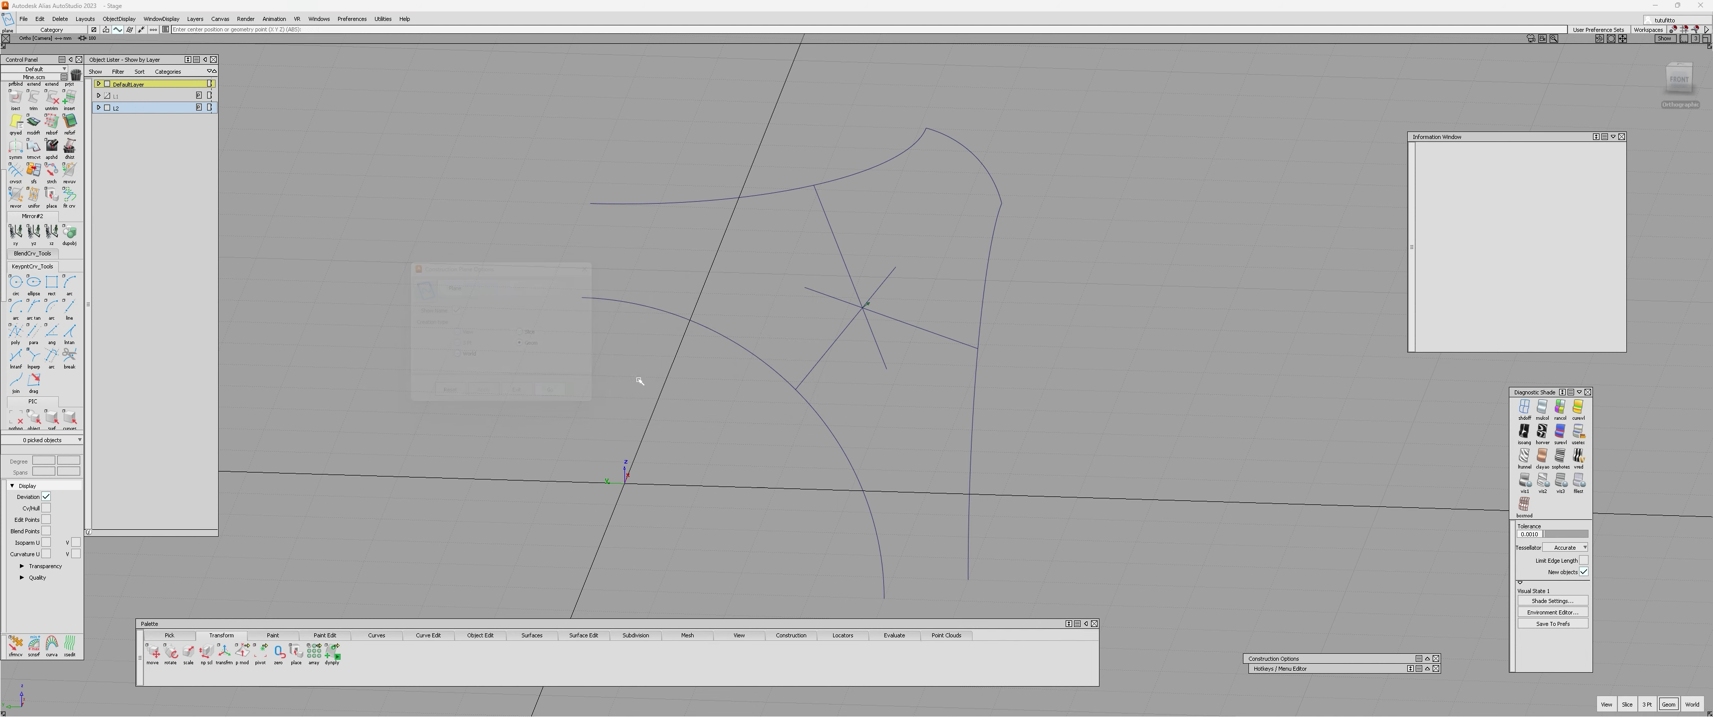
scroll(876, 266, up, 6)
click(889, 329)
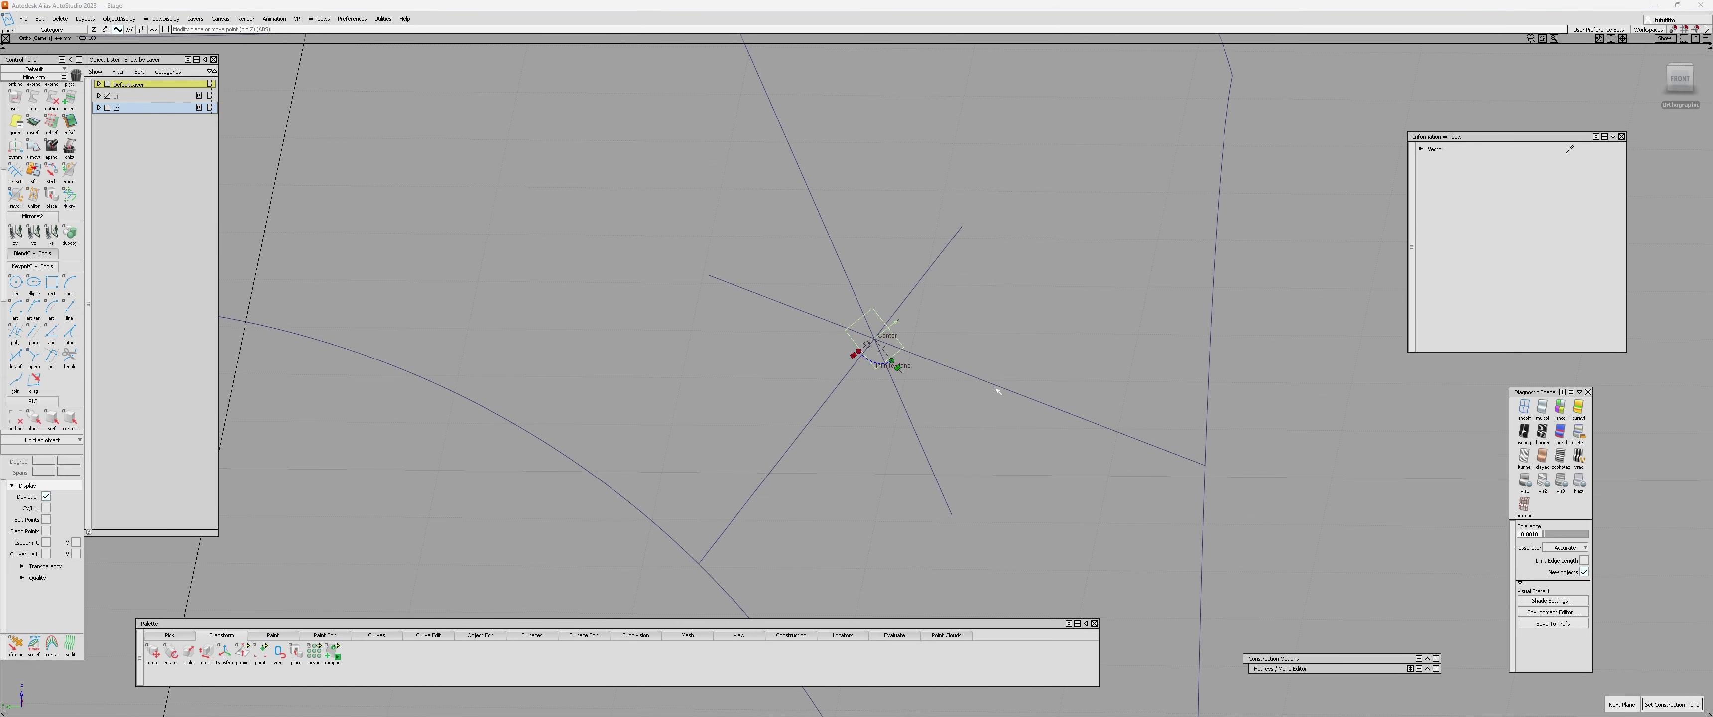
alt+shift+drag(1002, 388, 964, 277)
alt+shift+right_drag(963, 278, 887, 348)
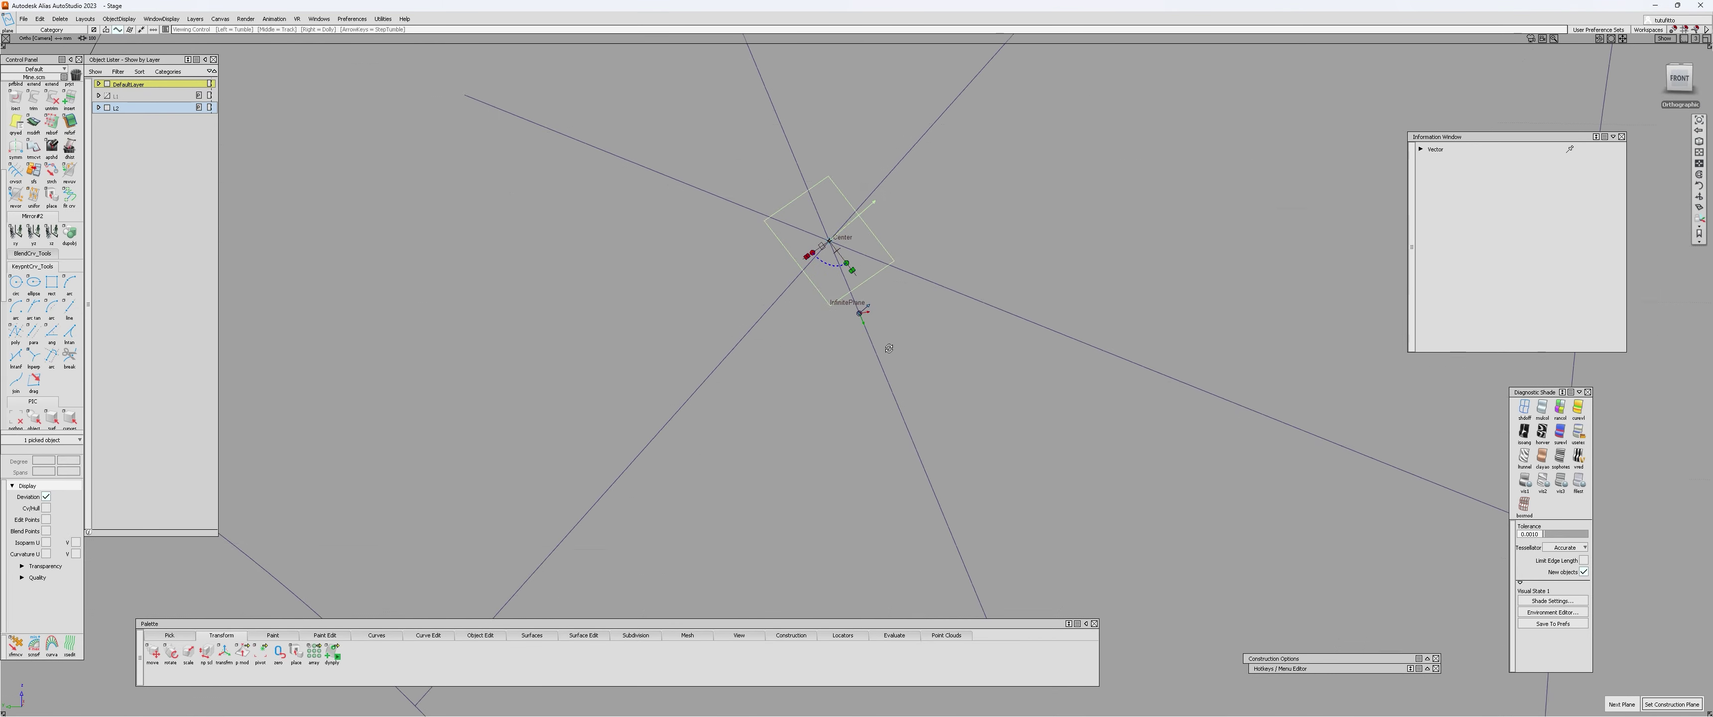
alt+shift+drag(887, 348, 601, 402)
alt+shift+right_drag(600, 402, 767, 265)
alt+shift+middle_drag(767, 265, 765, 364)
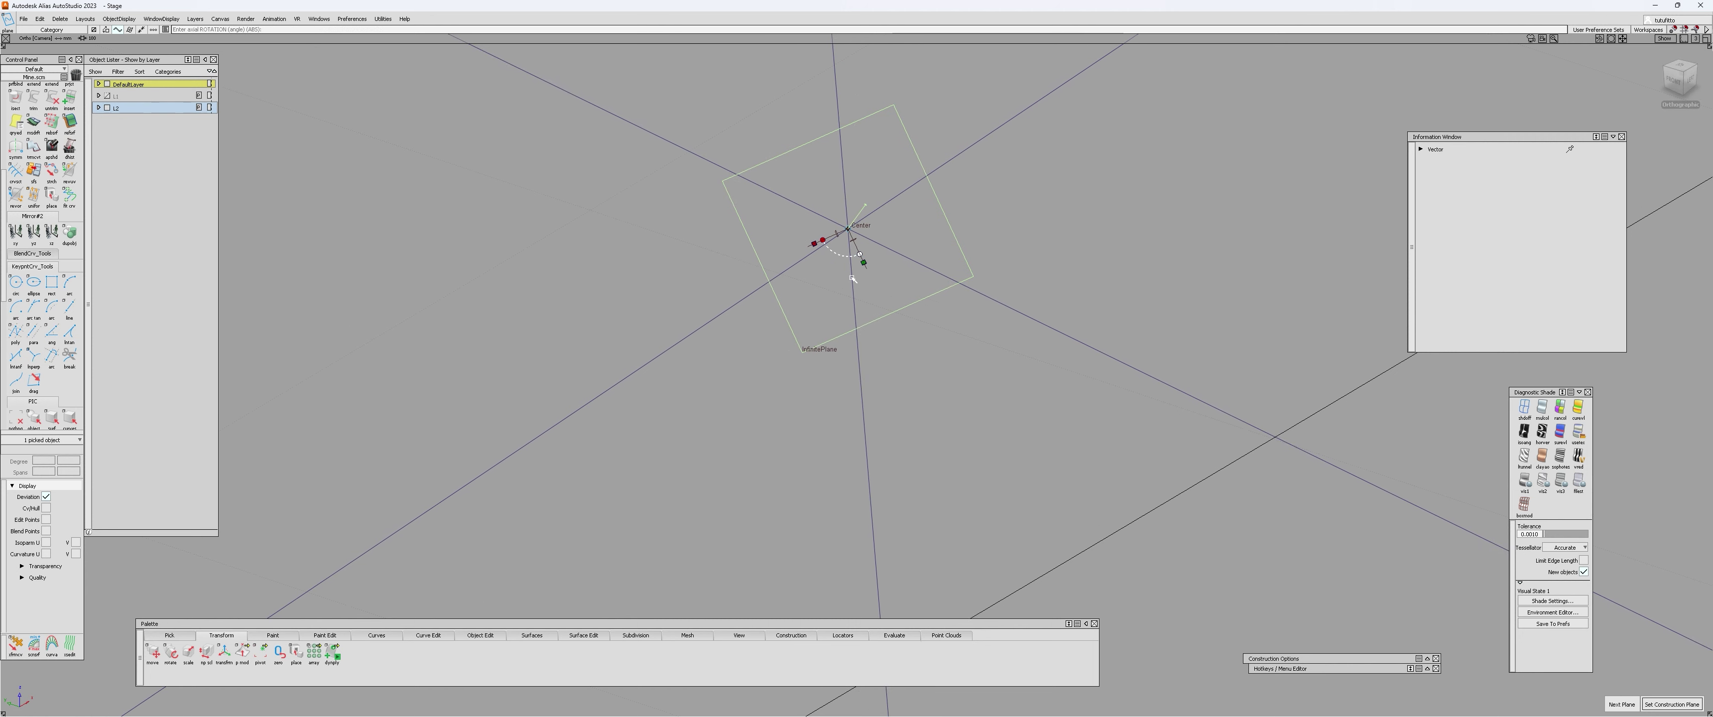
drag(852, 280, 853, 278)
- Set the plane at the medians' crossing point as the active construction plane and check its orientation
alt+shift+drag(843, 337, 815, 500)
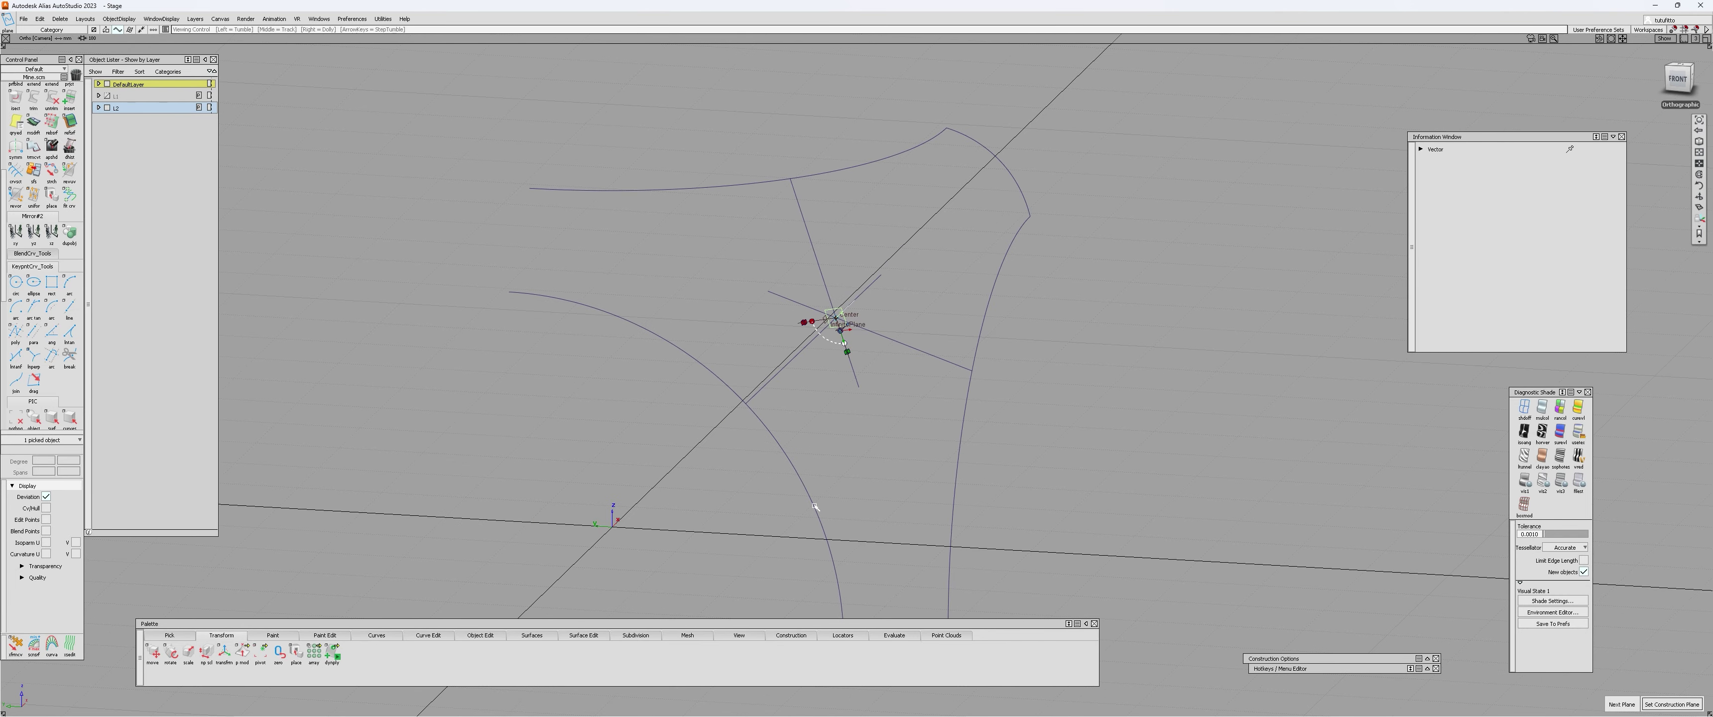
alt+shift+drag(1217, 540, 825, 152)
alt+shift+drag(1151, 457, 525, 311)
ctrl+shift+drag(834, 413, 831, 456)
alt+shift+right_drag(831, 456, 805, 452)
mouse_move(805, 452)
alt+shift+mouse_down()
mouse_move(896, 452)
mouse_move(639, 442)
mouse_move(815, 459)
alt+shift+mouse_up()
mouse_move(849, 451)
ctrl+shift+mouse_down()
mouse_move(877, 451)
mouse_move(478, 409)
mouse_move(585, 459)
mouse_move(879, 444)
ctrl+shift+mouse_up()
alt+shift+drag(772, 435, 1120, 440)
ctrl+shift+drag(923, 429, 297, 278)
scroll(78, 140, up, 5)
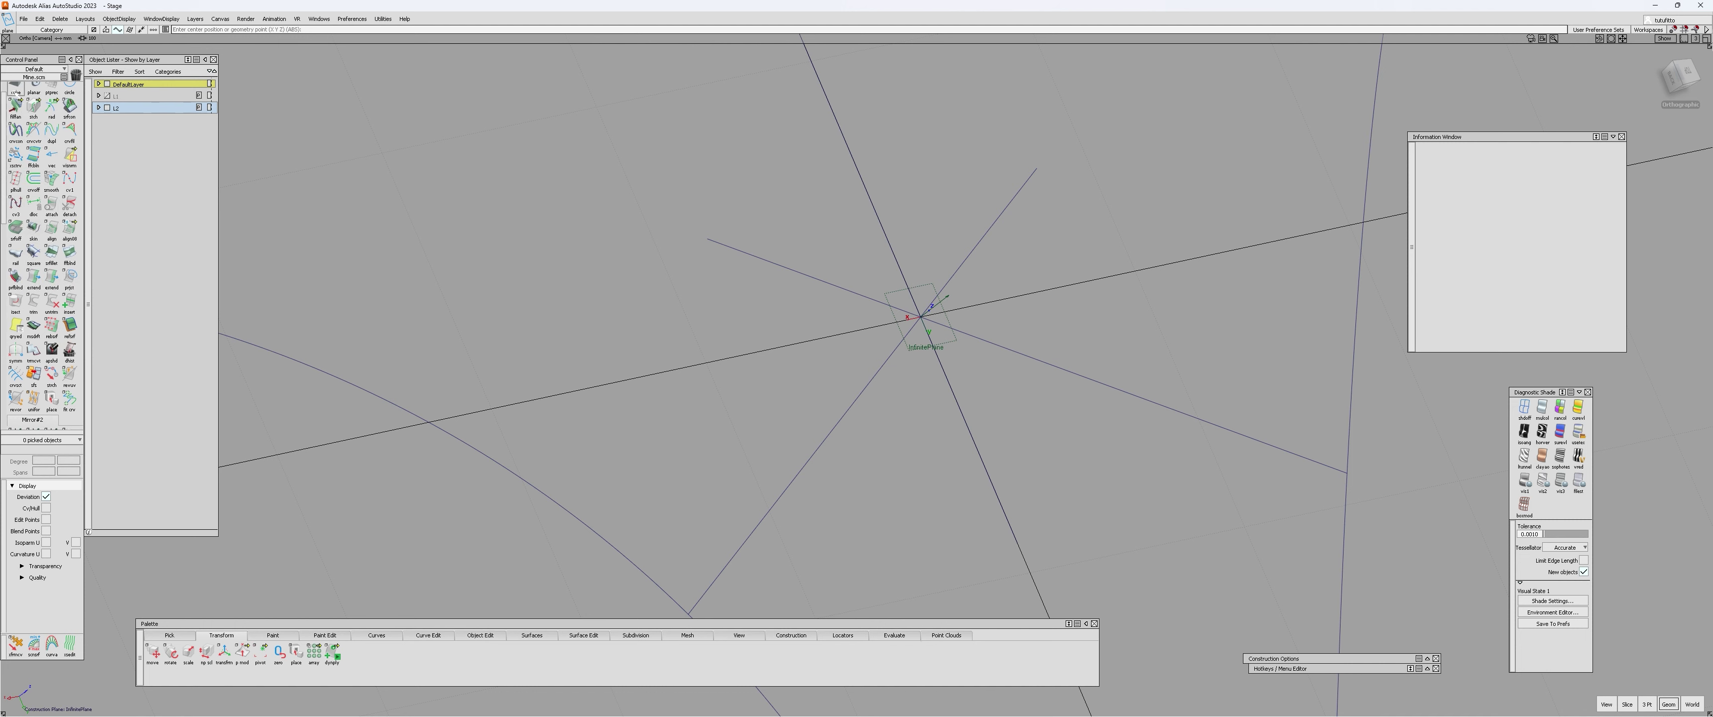
- Create a primitive plane surface centred on the origin of the active construction plane
click(19, 103)
click(124, 108)
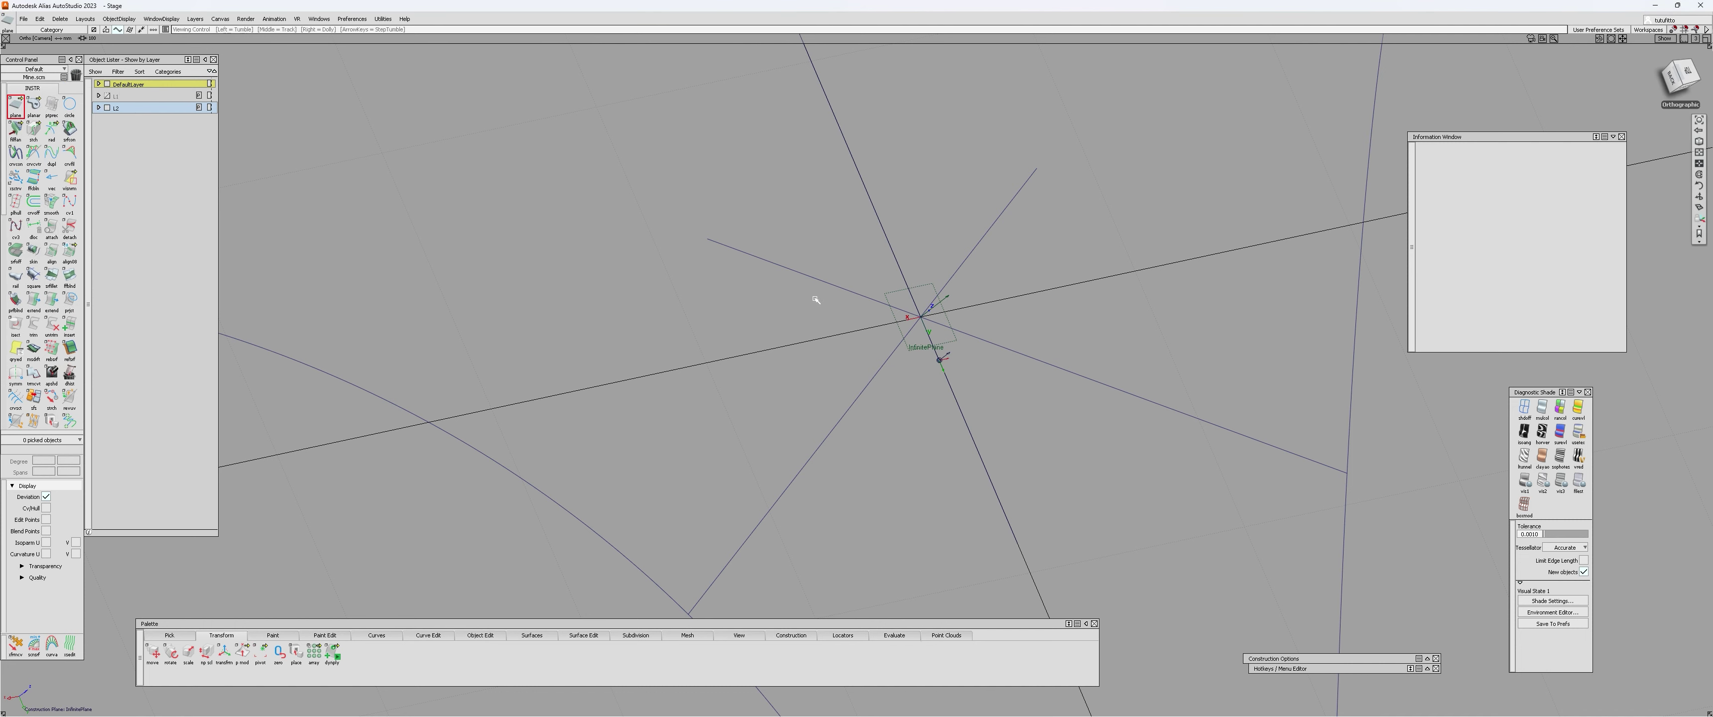
alt+shift+drag(815, 295, 1026, 345)
click(978, 333)
alt+shift+right_drag(928, 289, 822, 325)
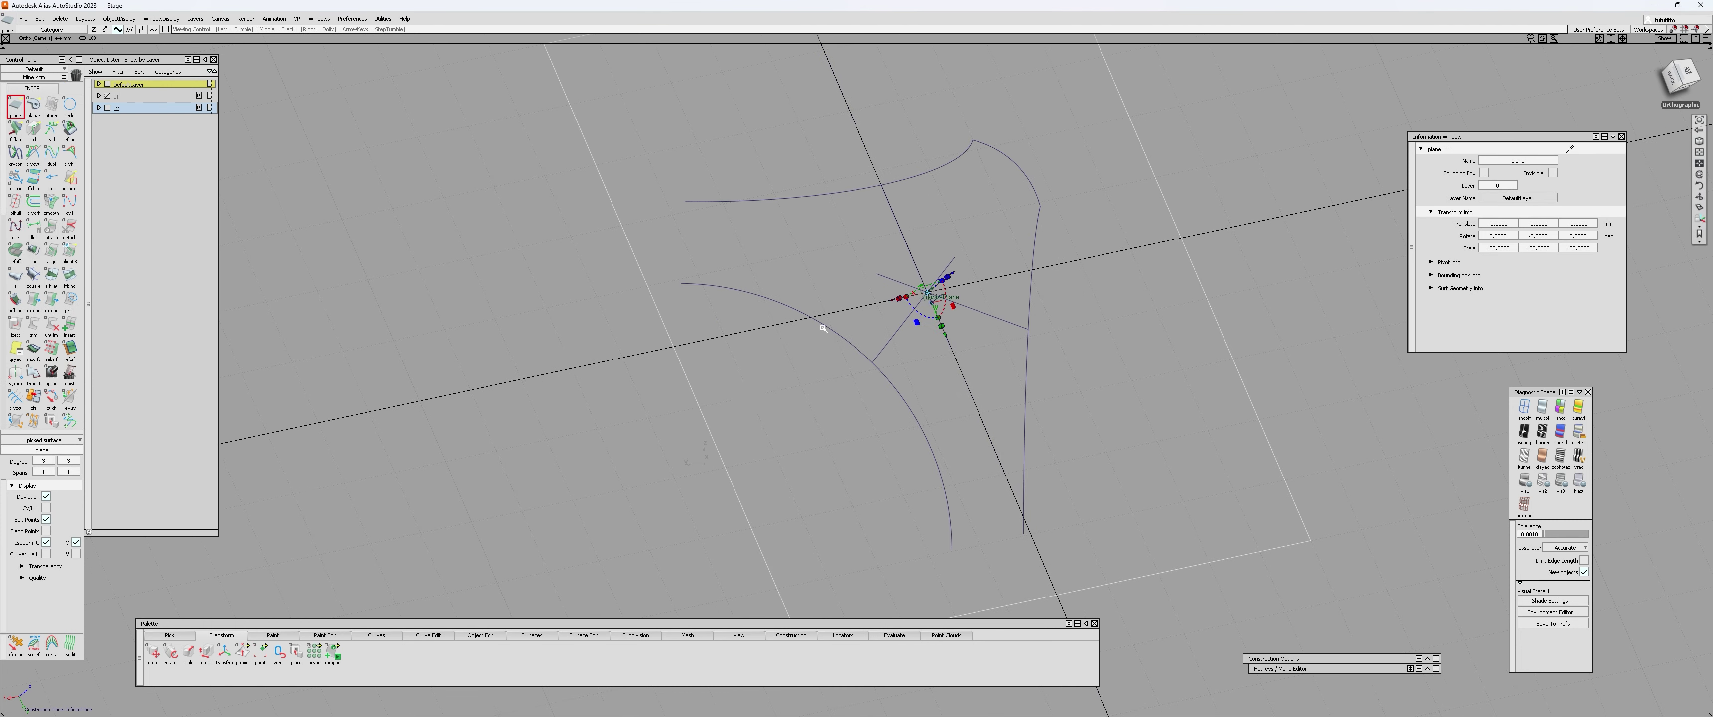
alt+shift+middle_drag(822, 325, 719, 363)
- Scale the plane surface uniformly down to about 3.7 around the crossing point and clear the selection
key(s)
drag(1055, 259, 1038, 275)
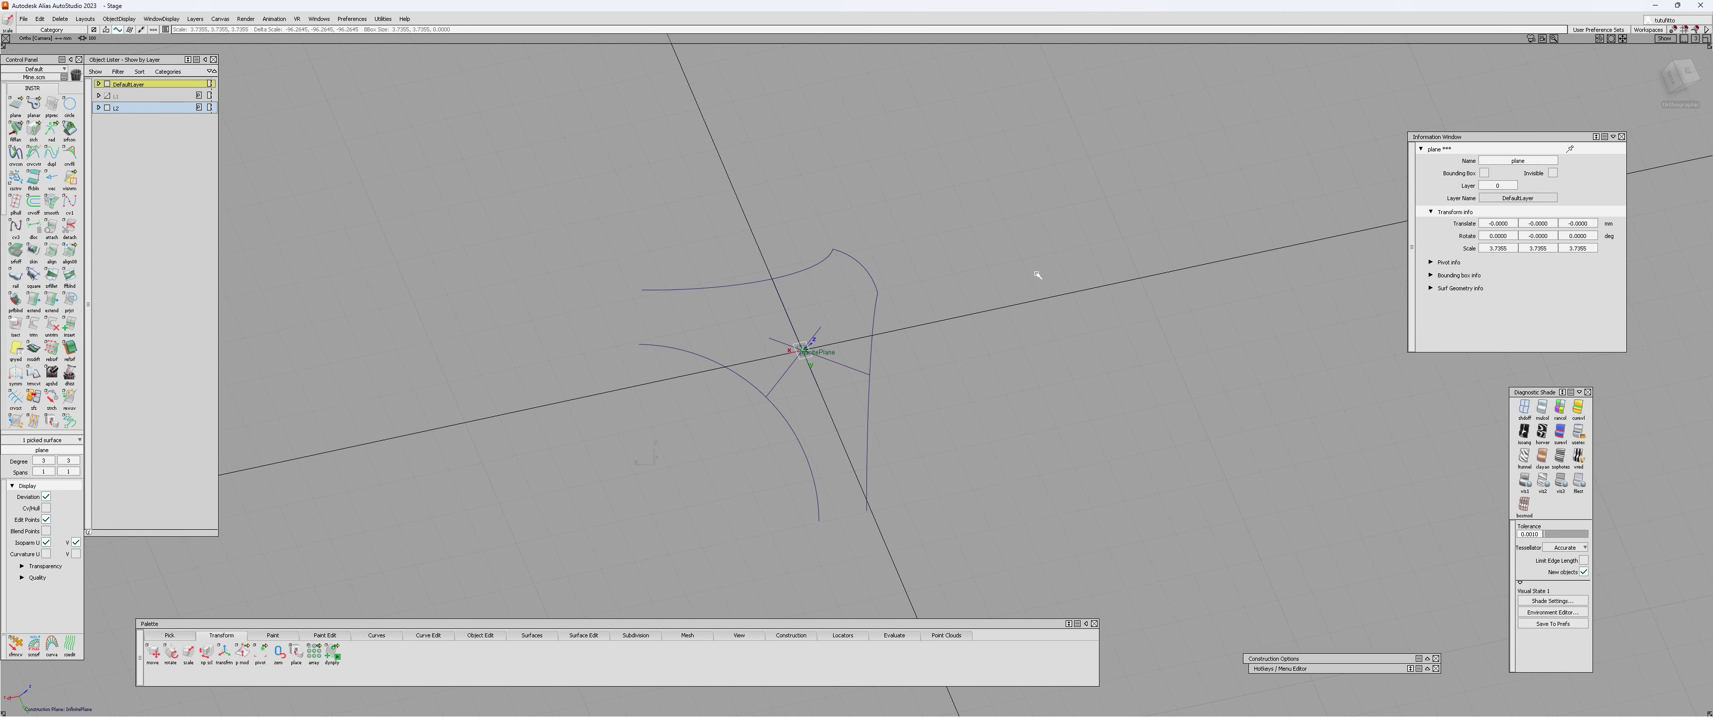
alt+shift+right_drag(785, 367, 860, 293)
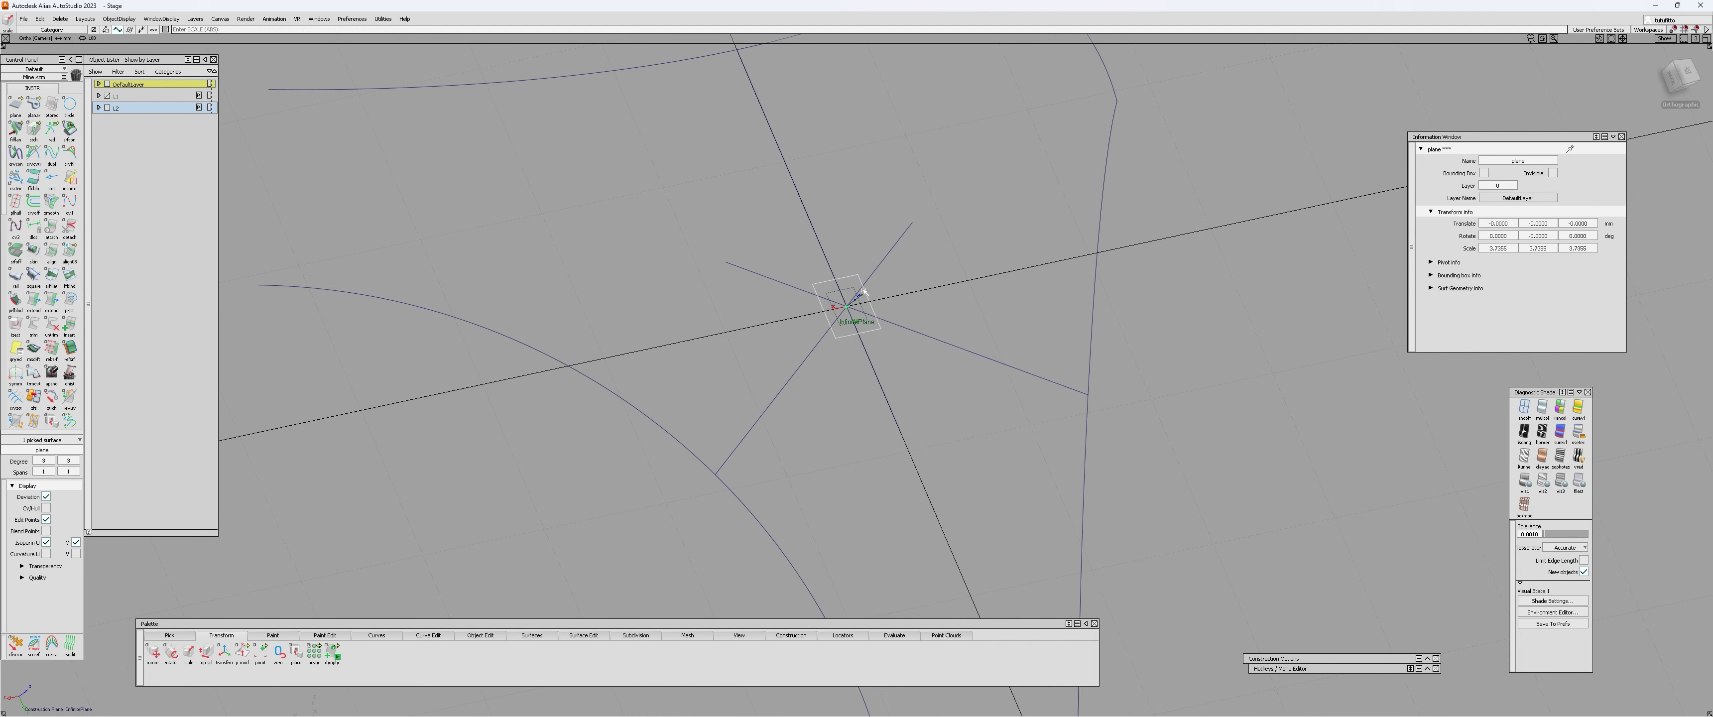
alt+shift+drag(863, 291, 980, 320)
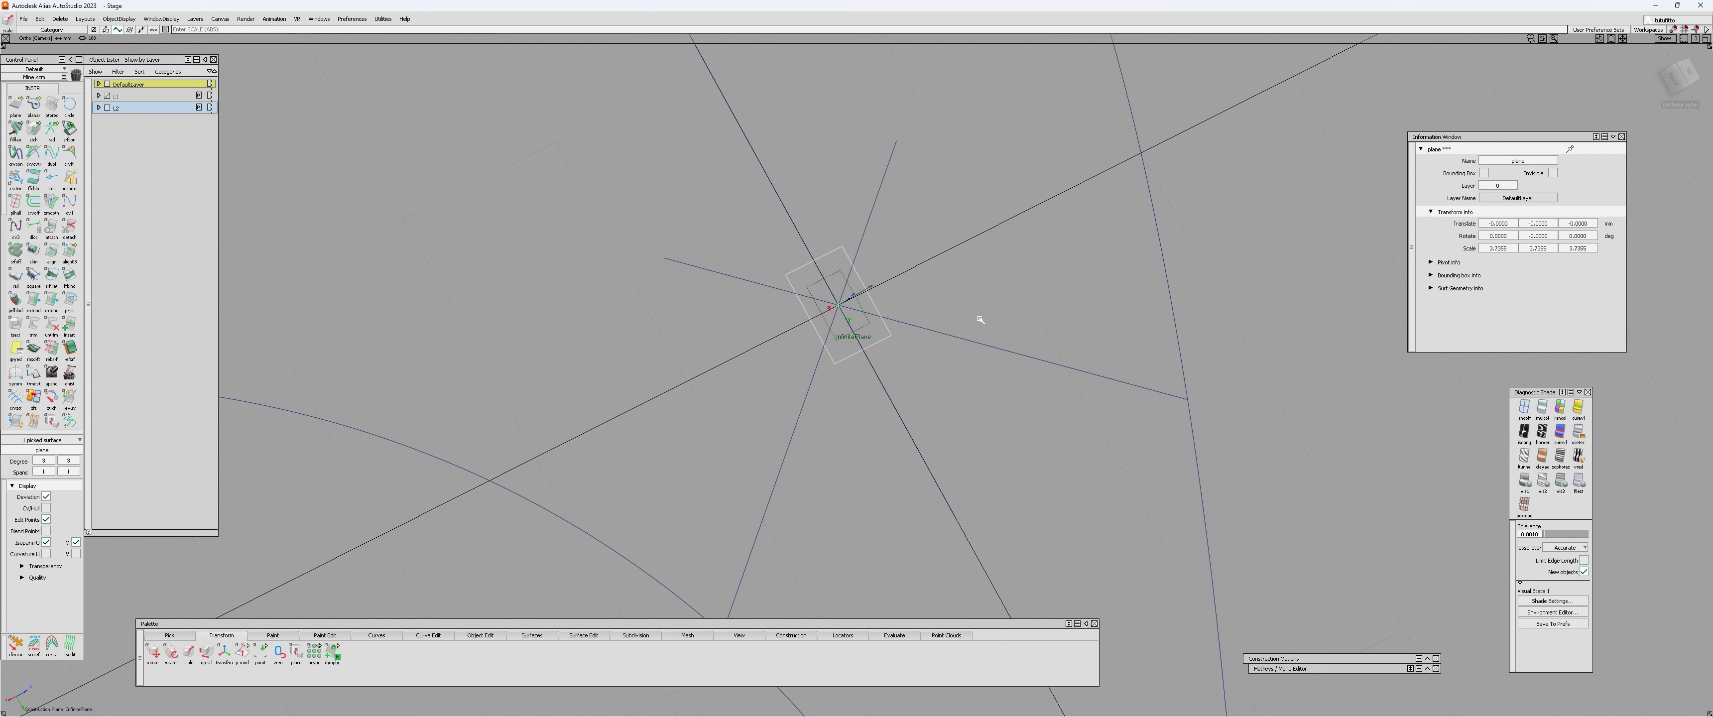
alt+shift+drag(902, 295, 722, 186)
drag(715, 181, 941, 189)
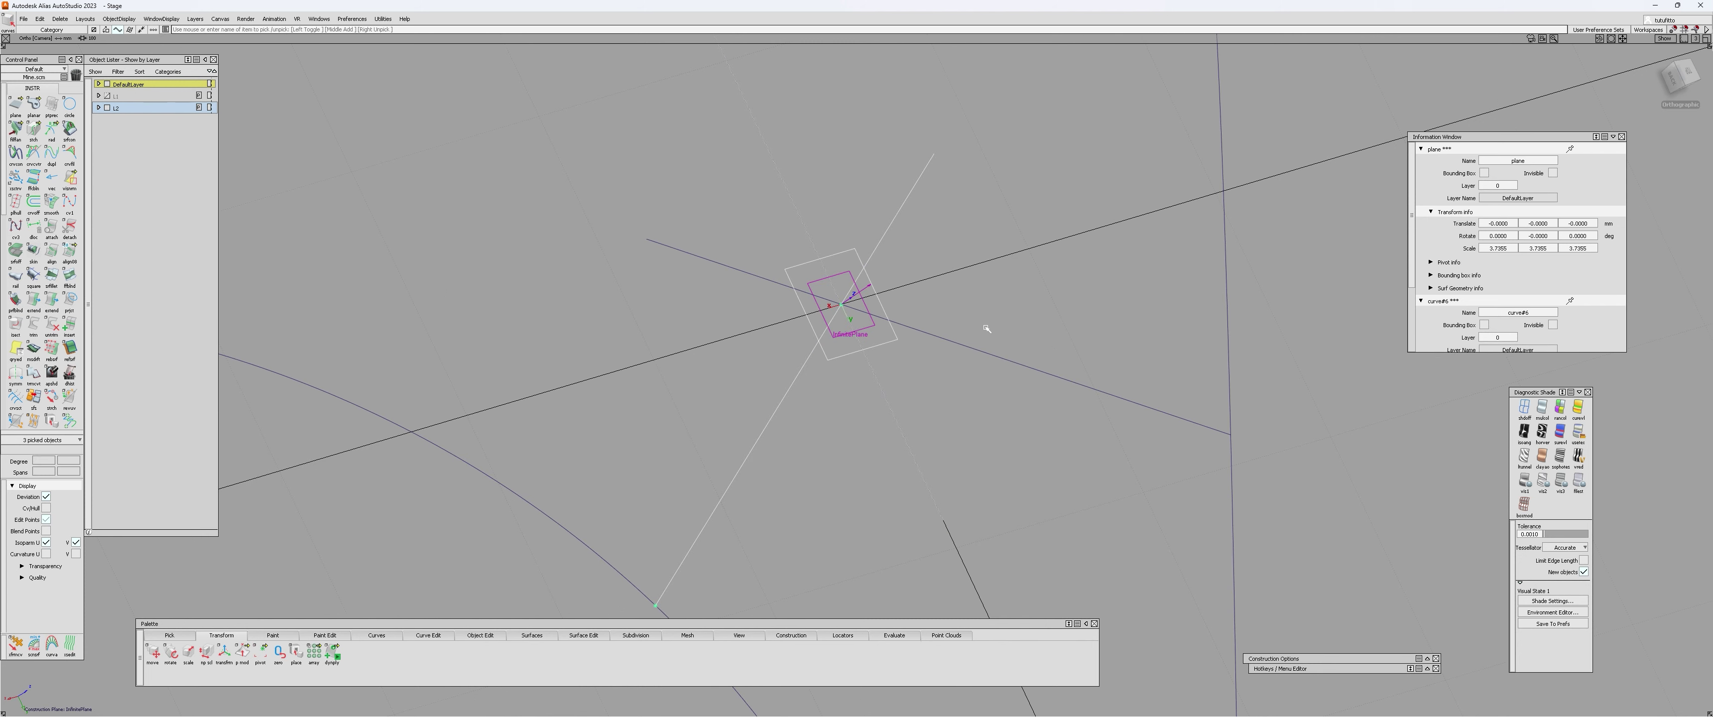
click(979, 348)
alt+shift+drag(823, 337, 776, 307)
click(775, 308)
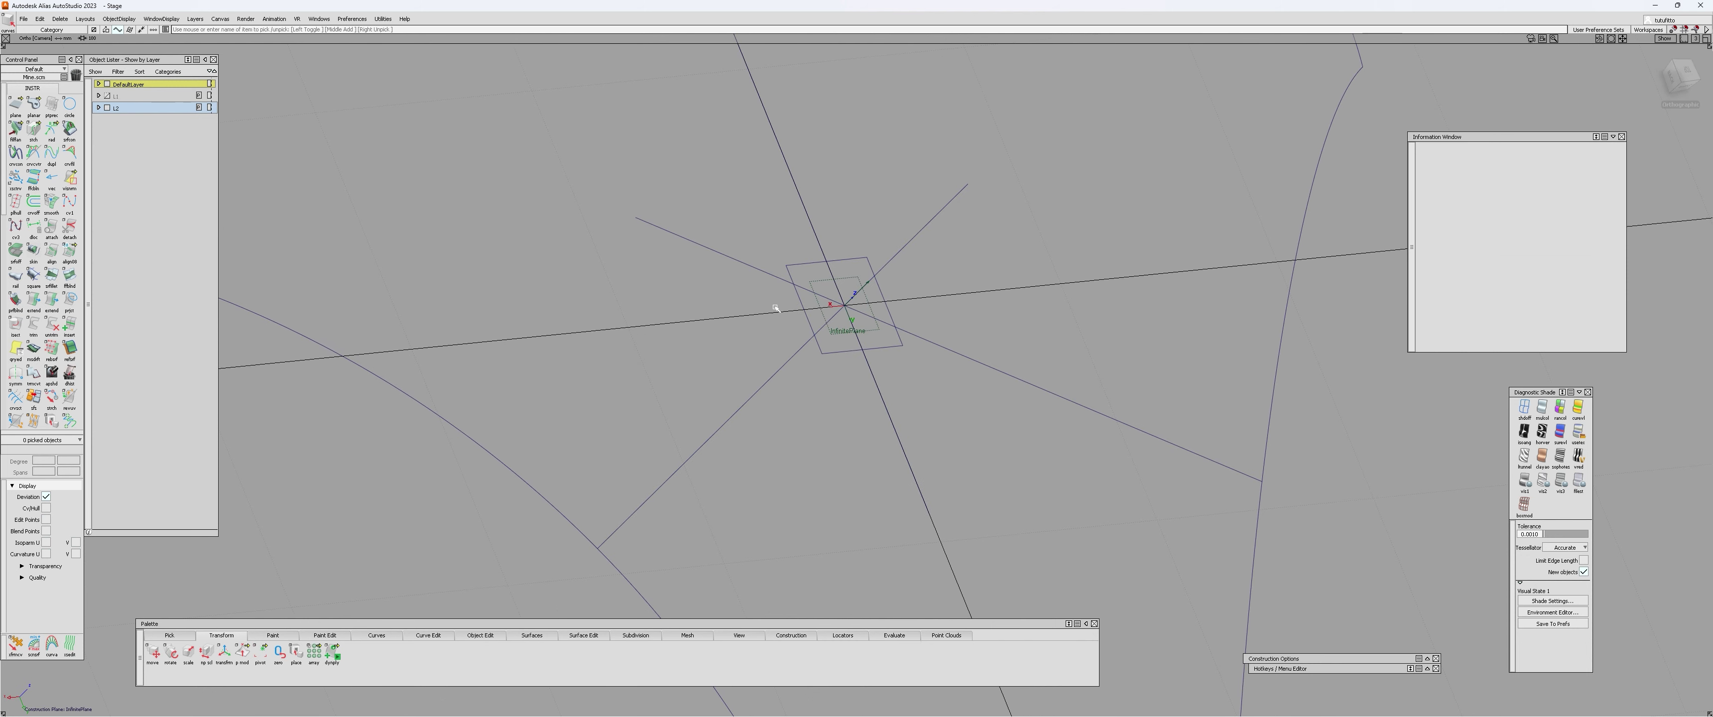
- Start a curves-on-surface projection along the Z vector and confirm the small plane as the target surface
key(p)
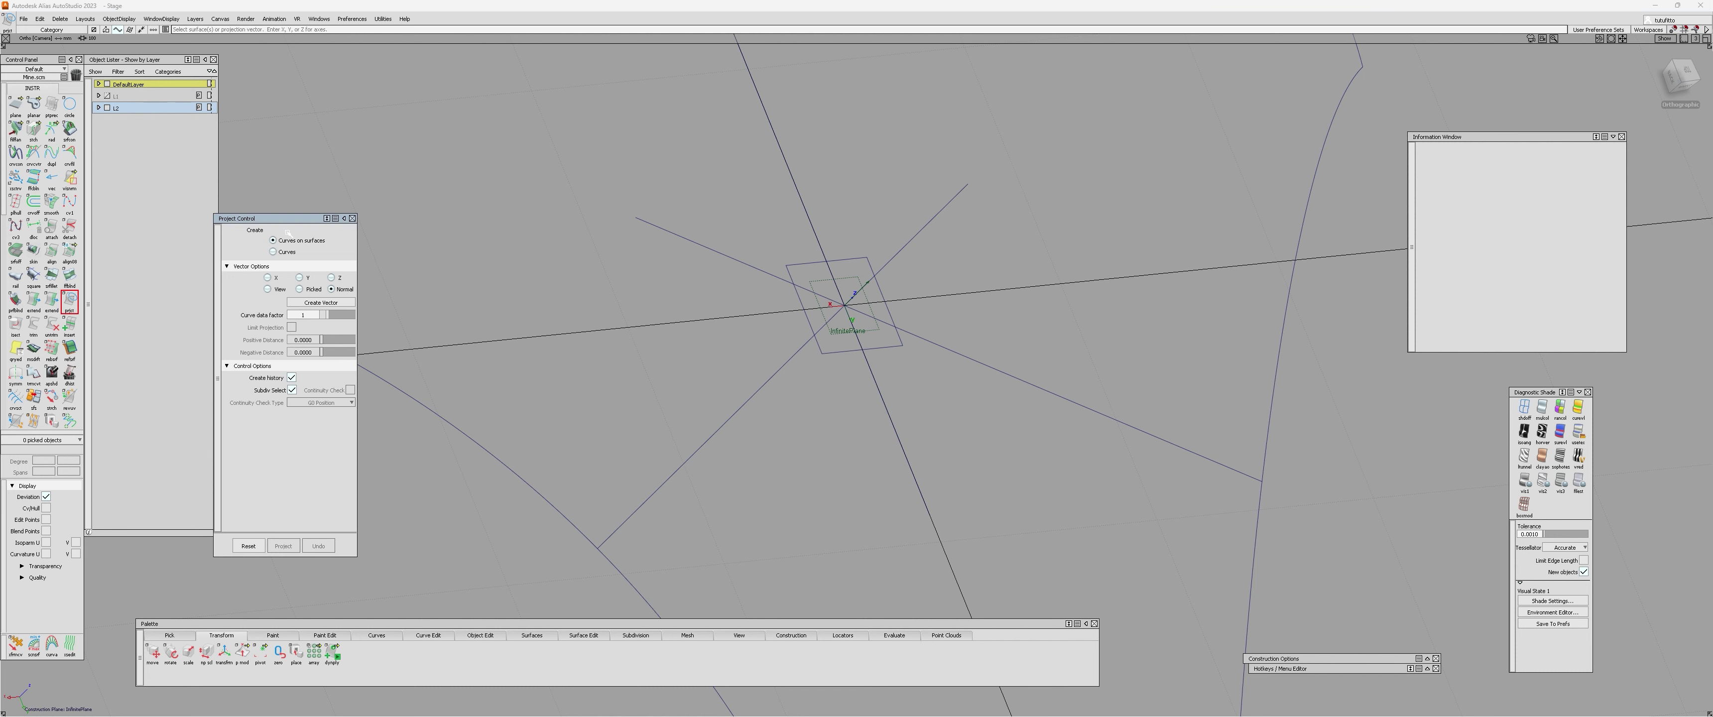
drag(266, 218, 271, 197)
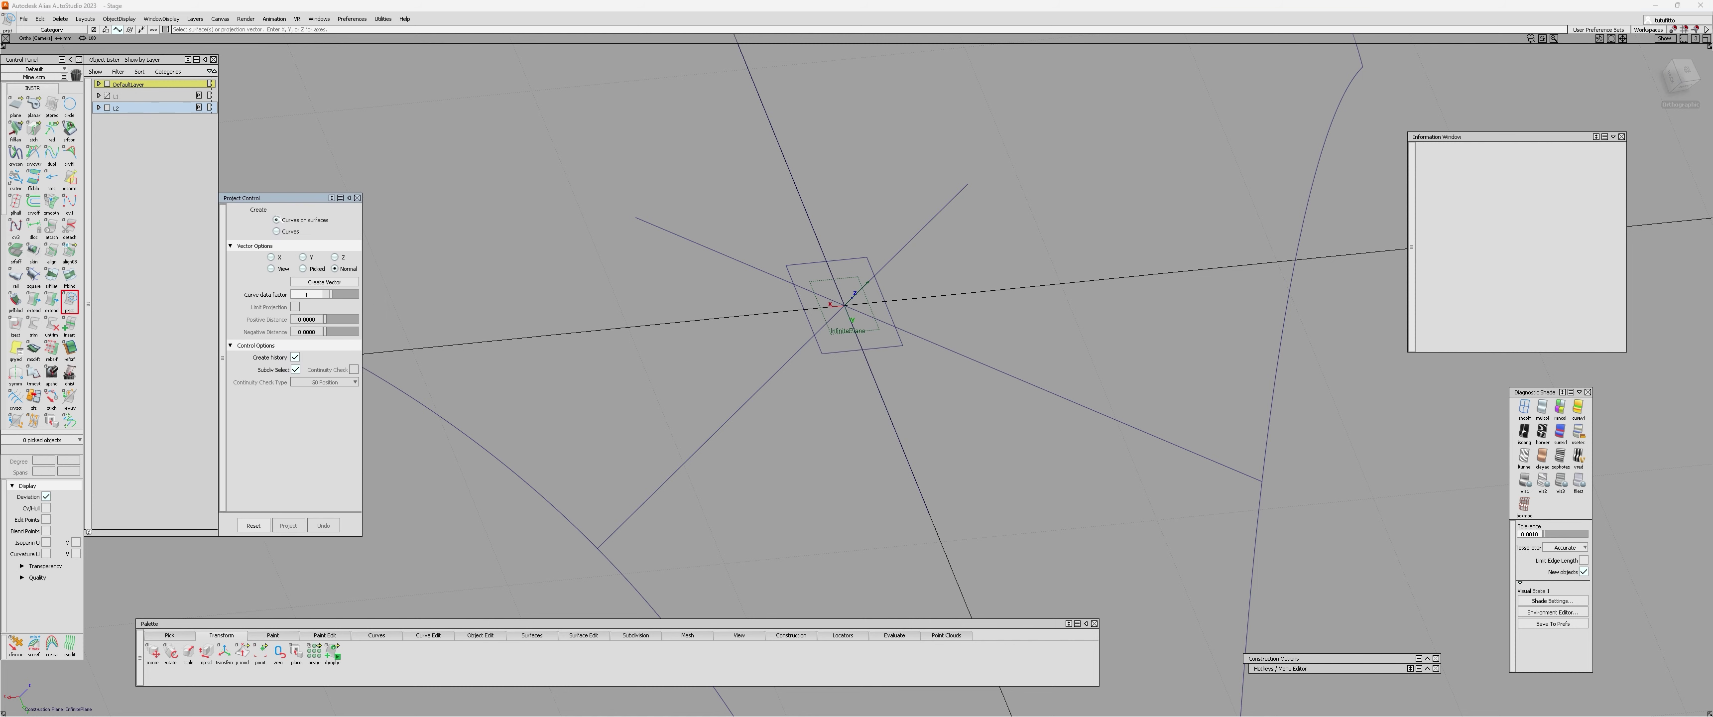
click(334, 257)
alt+shift+right_drag(805, 274, 928, 399)
click(883, 258)
alt+shift+drag(884, 261, 877, 281)
key(space)
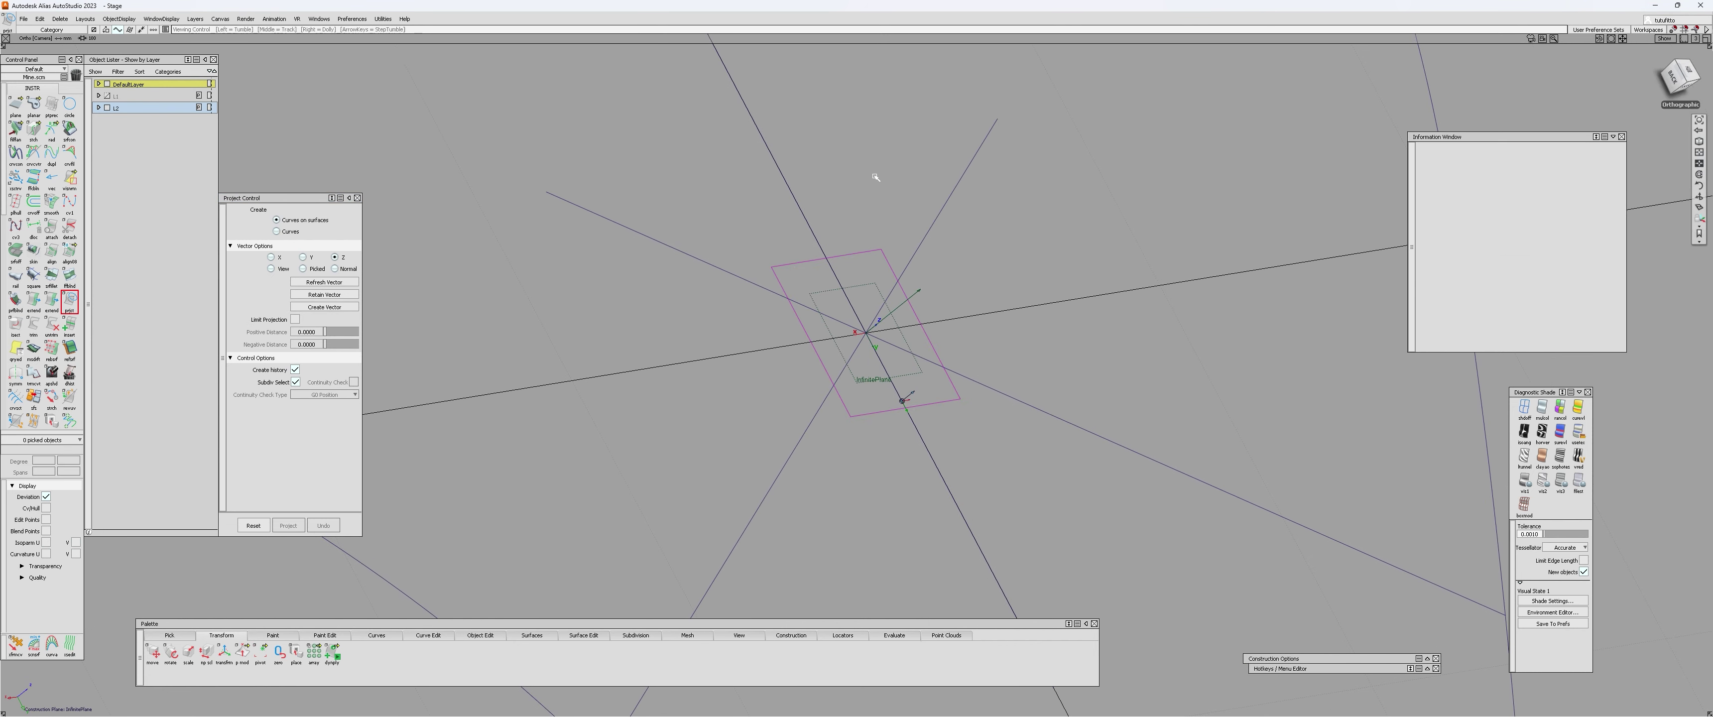
- Pick the three medians and project them onto the small plane surface as curves on surface
alt+shift+right_drag(876, 176, 789, 246)
click(769, 245)
click(681, 277)
click(898, 209)
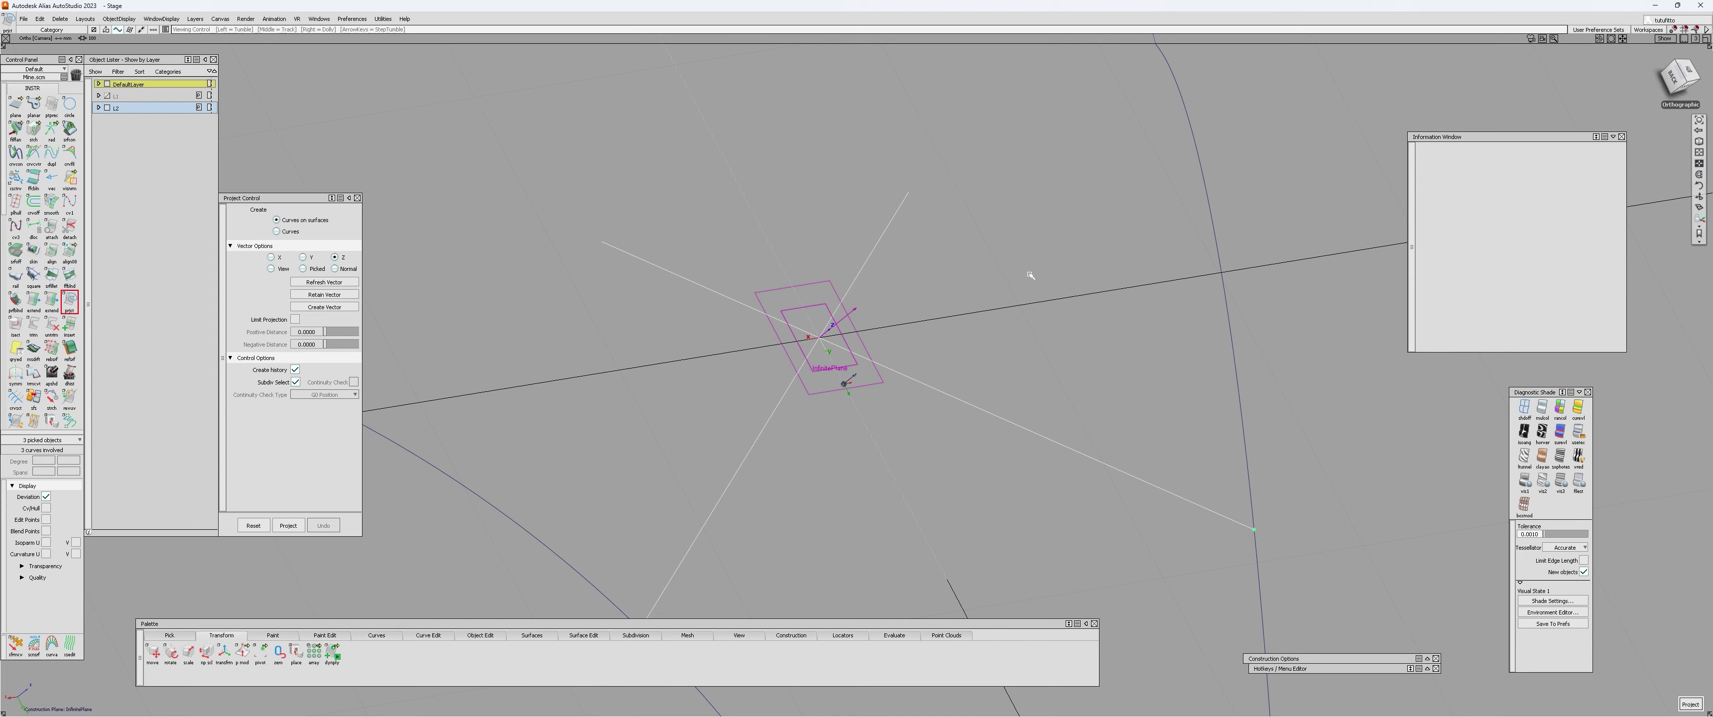
alt+shift+drag(1028, 274, 792, 288)
key(space)
alt+shift+right_drag(791, 288, 723, 333)
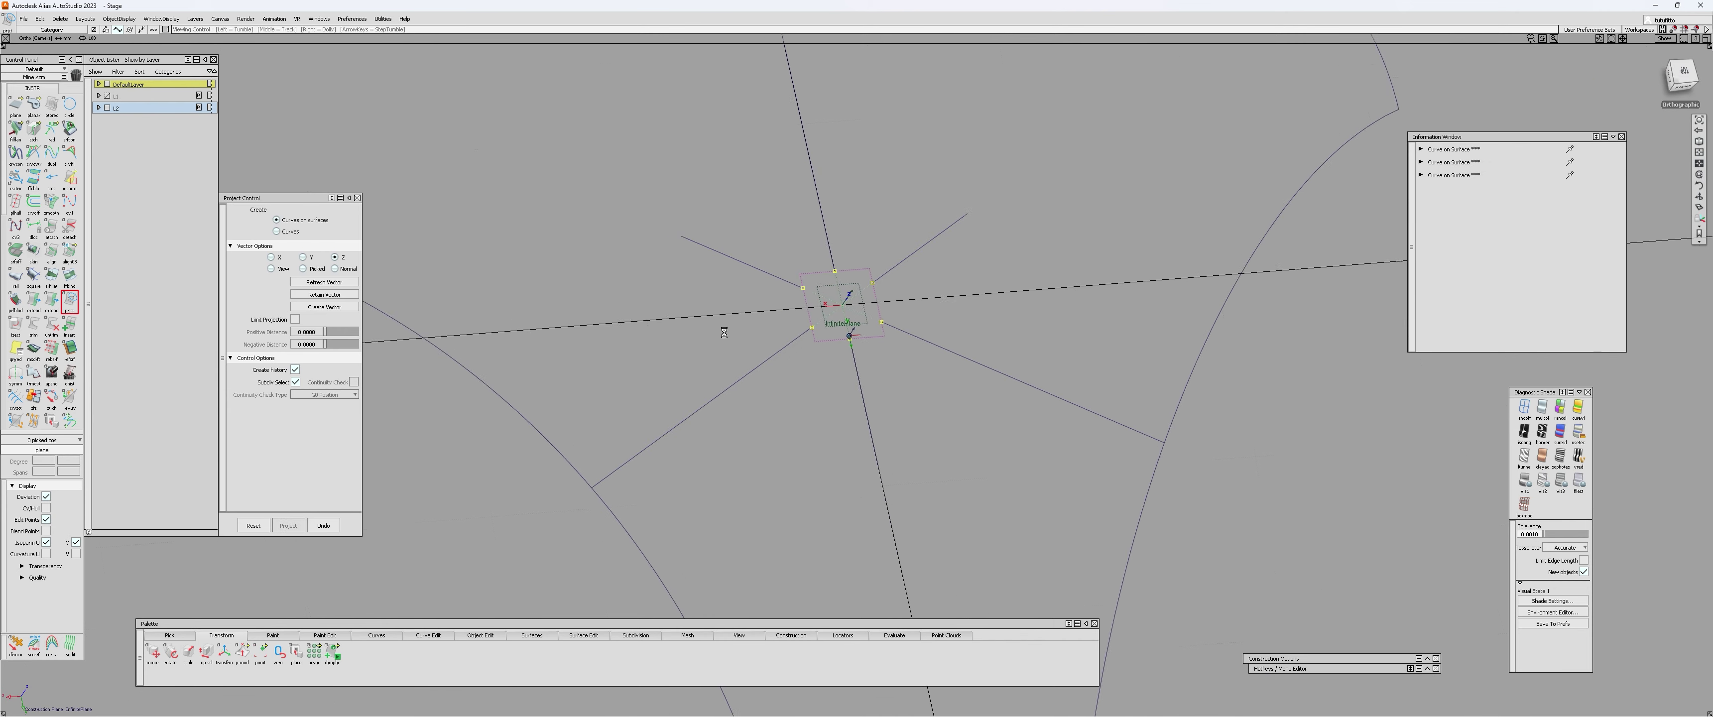
key(Escape)
alt+shift+drag(723, 332, 929, 272)
alt+shift+right_drag(838, 280, 876, 222)
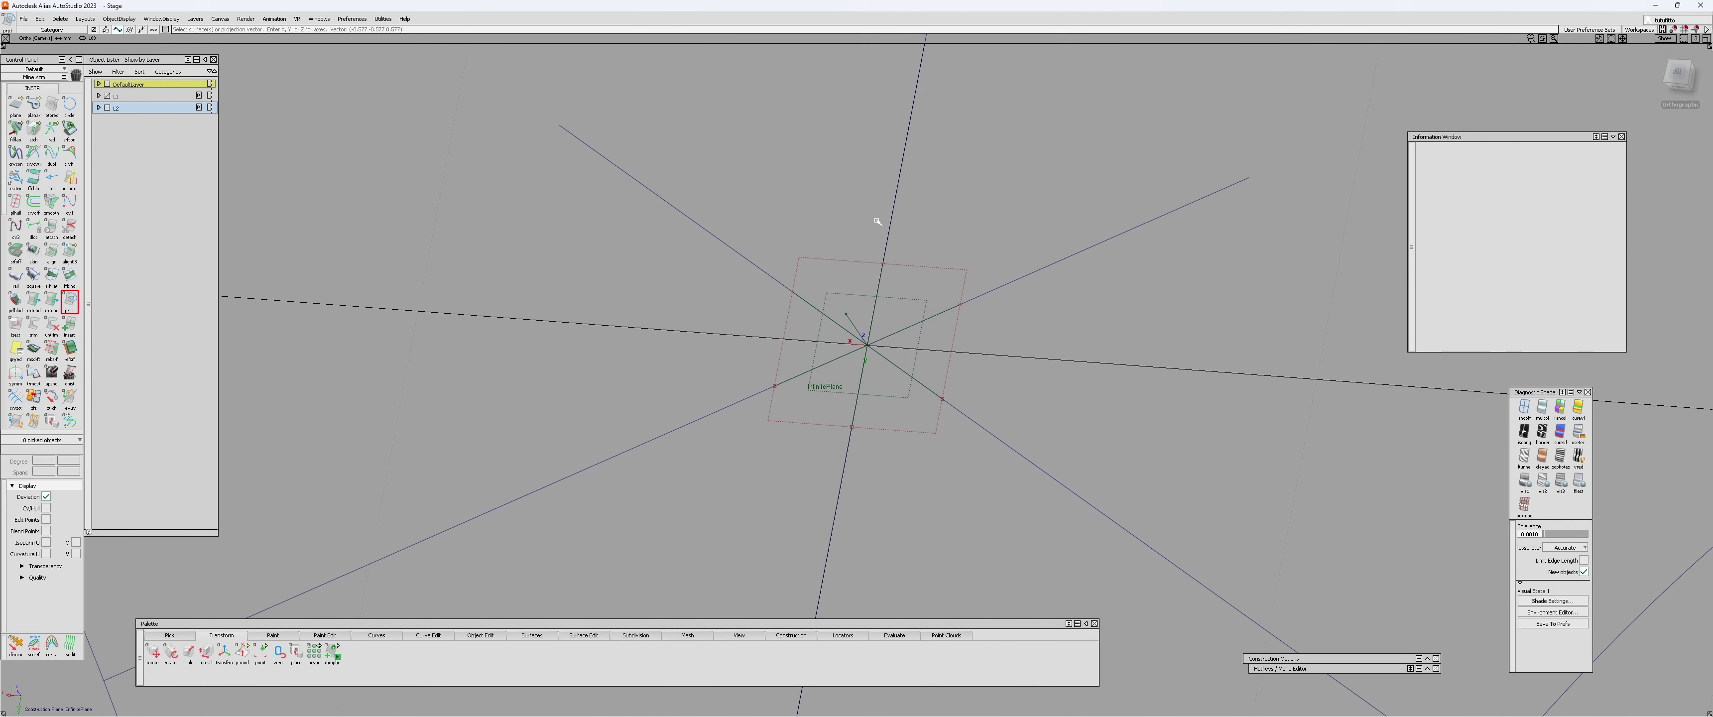
- Isolate the small plane surface to inspect its projected curves on surface, and restore the hidden curves
ctrl+shift+drag(876, 221, 845, 234)
click(812, 268)
click(813, 284)
alt+shift+drag(812, 284, 1242, 253)
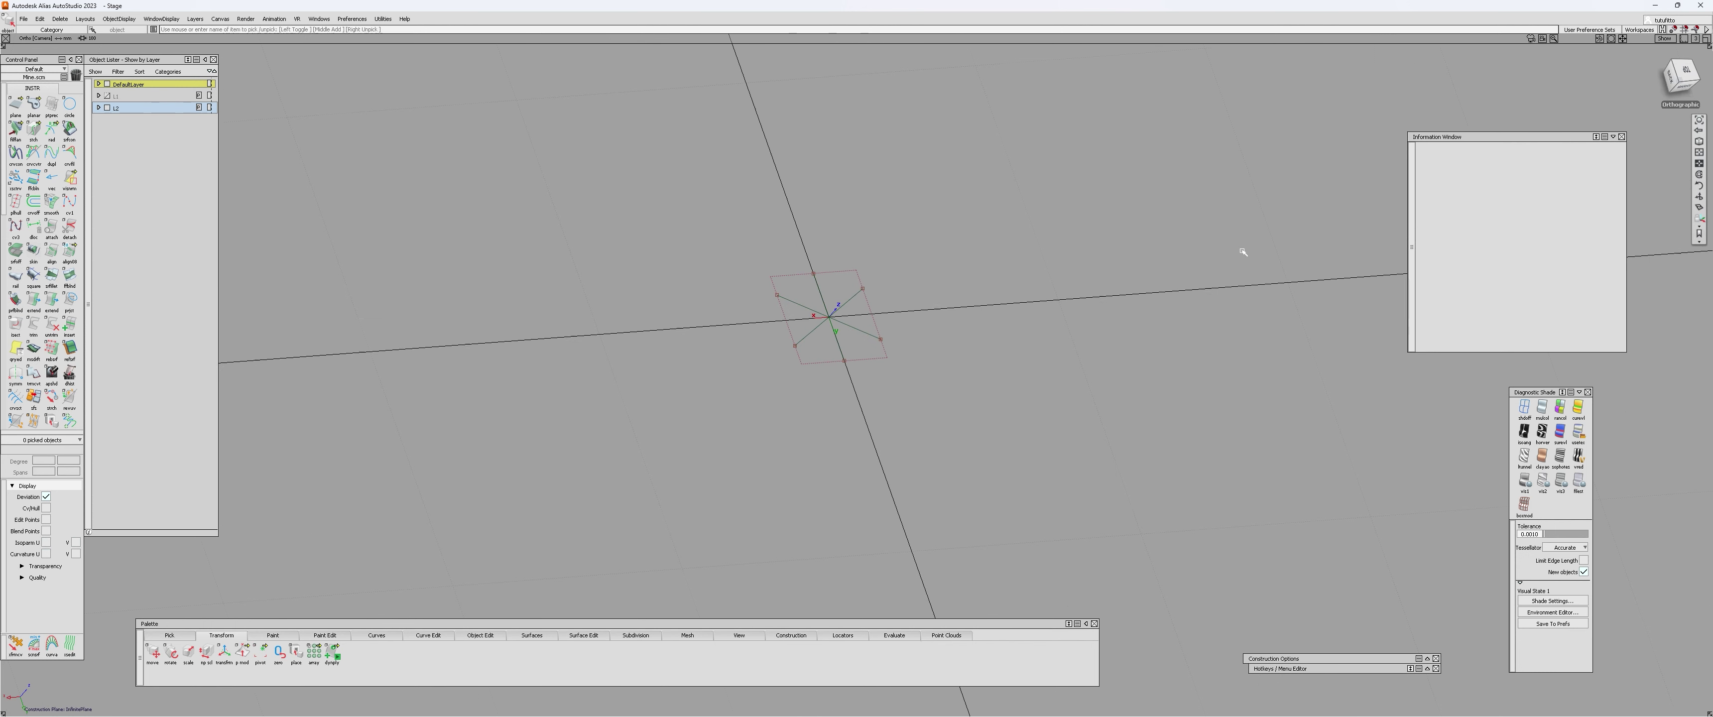
ctrl+shift+click(932, 247)
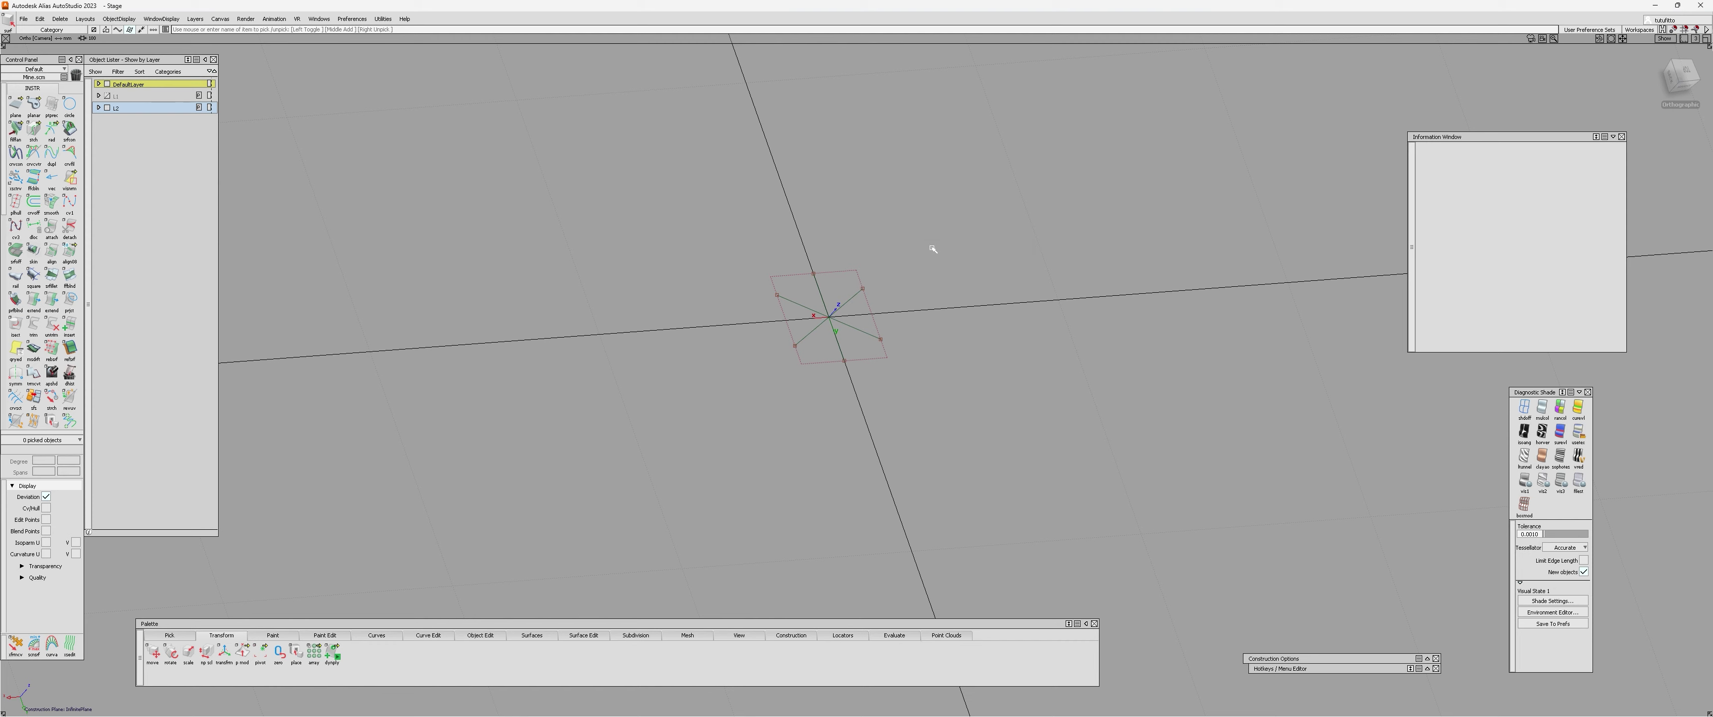
ctrl+shift+middle_click(933, 247)
ctrl+shift+right_click(933, 247)
ctrl+shift+right_drag(933, 247, 891, 241)
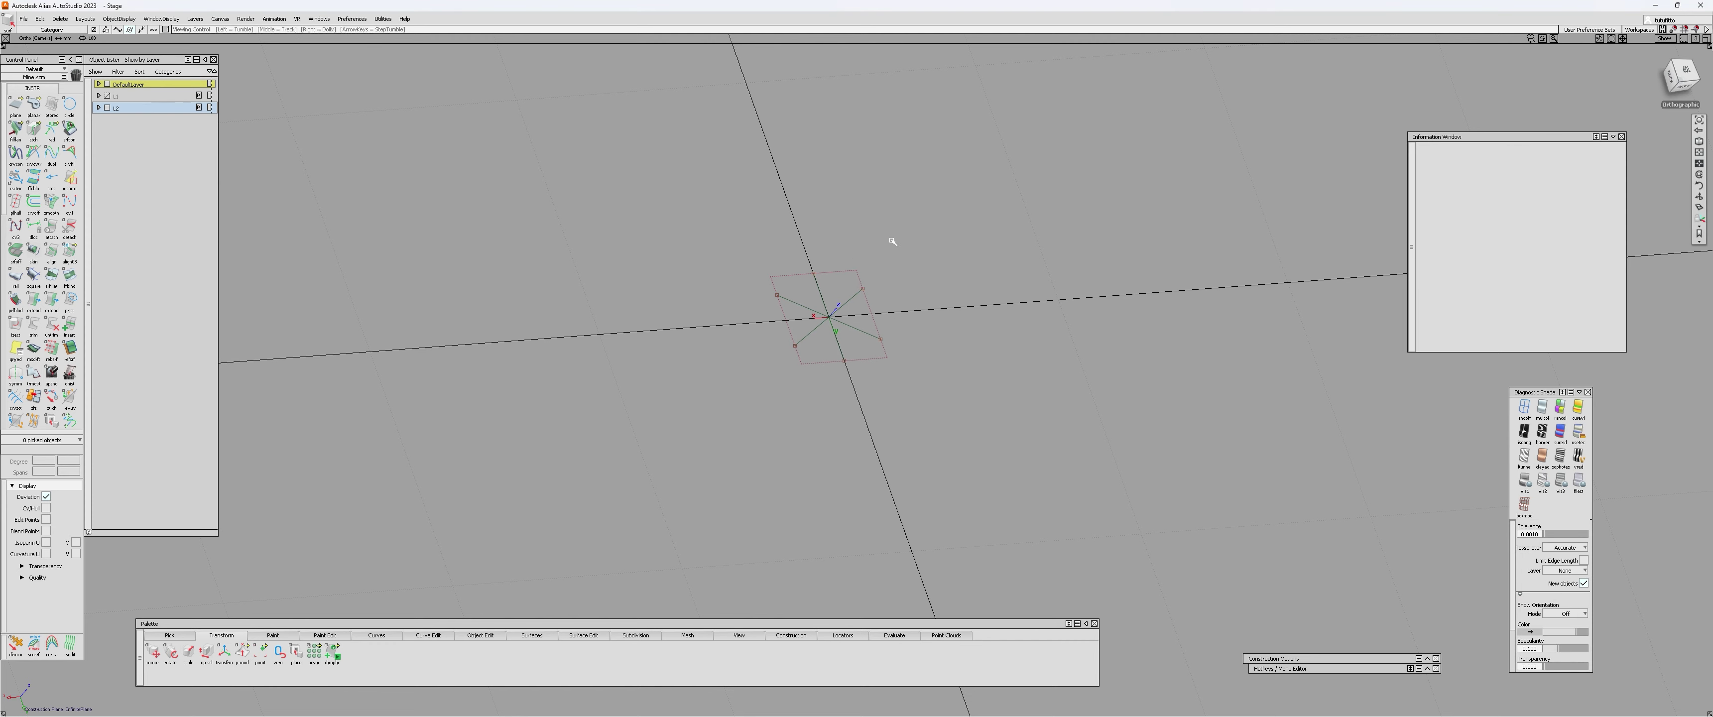
mouse_move(890, 241)
alt+shift+mouse_down()
mouse_move(894, 382)
mouse_move(1002, 260)
mouse_move(956, 380)
mouse_move(948, 261)
alt+shift+mouse_up()
ctrl+shift+right_drag(956, 225, 883, 280)
alt+shift+drag(862, 297, 874, 264)
- Pick the three medians and create a new layer named temp
click(117, 29)
drag(704, 158, 880, 161)
drag(725, 315, 785, 233)
drag(957, 193, 1048, 317)
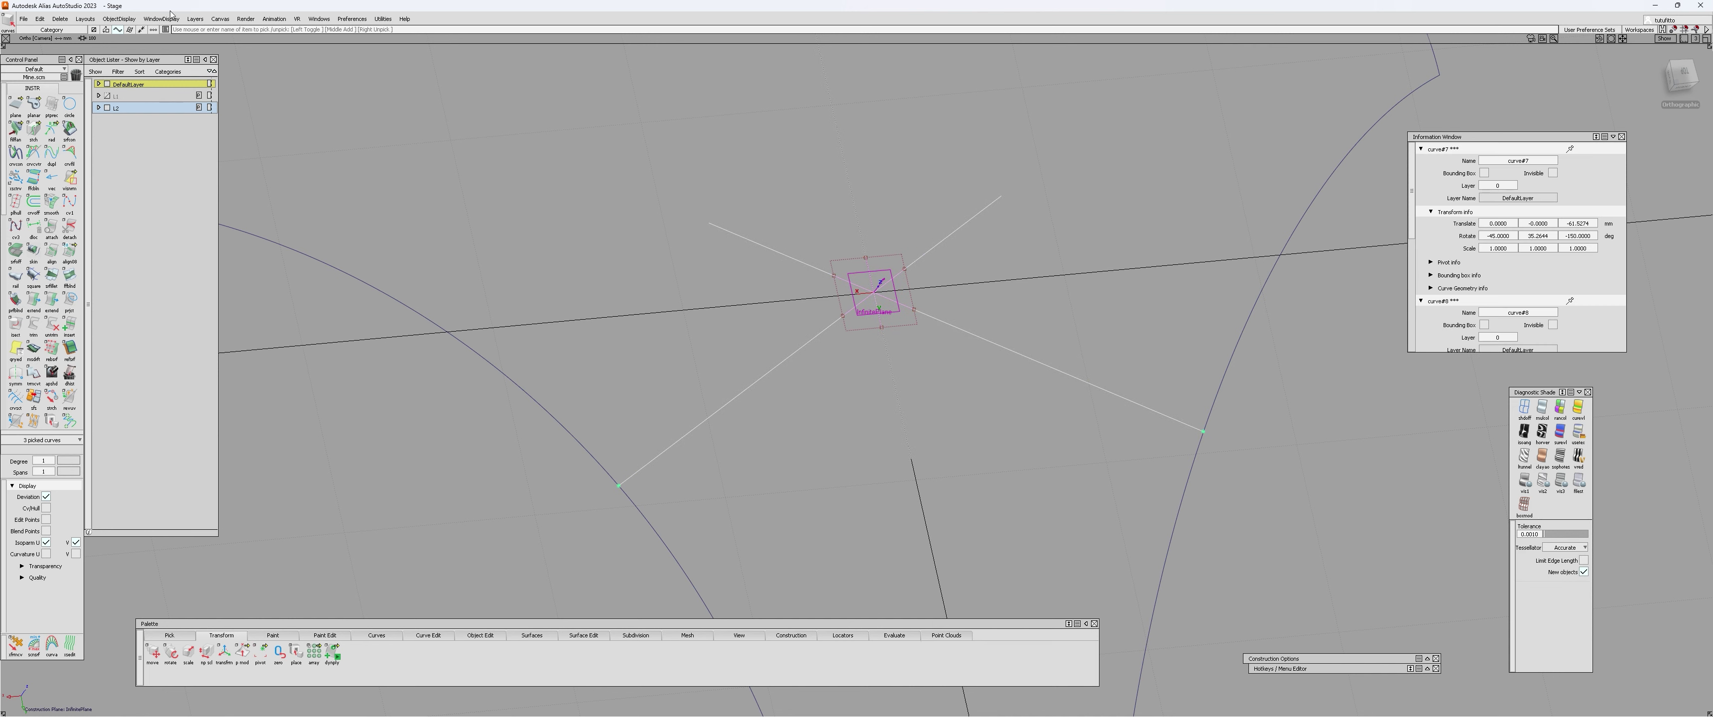
click(195, 19)
click(207, 33)
double_click(117, 119)
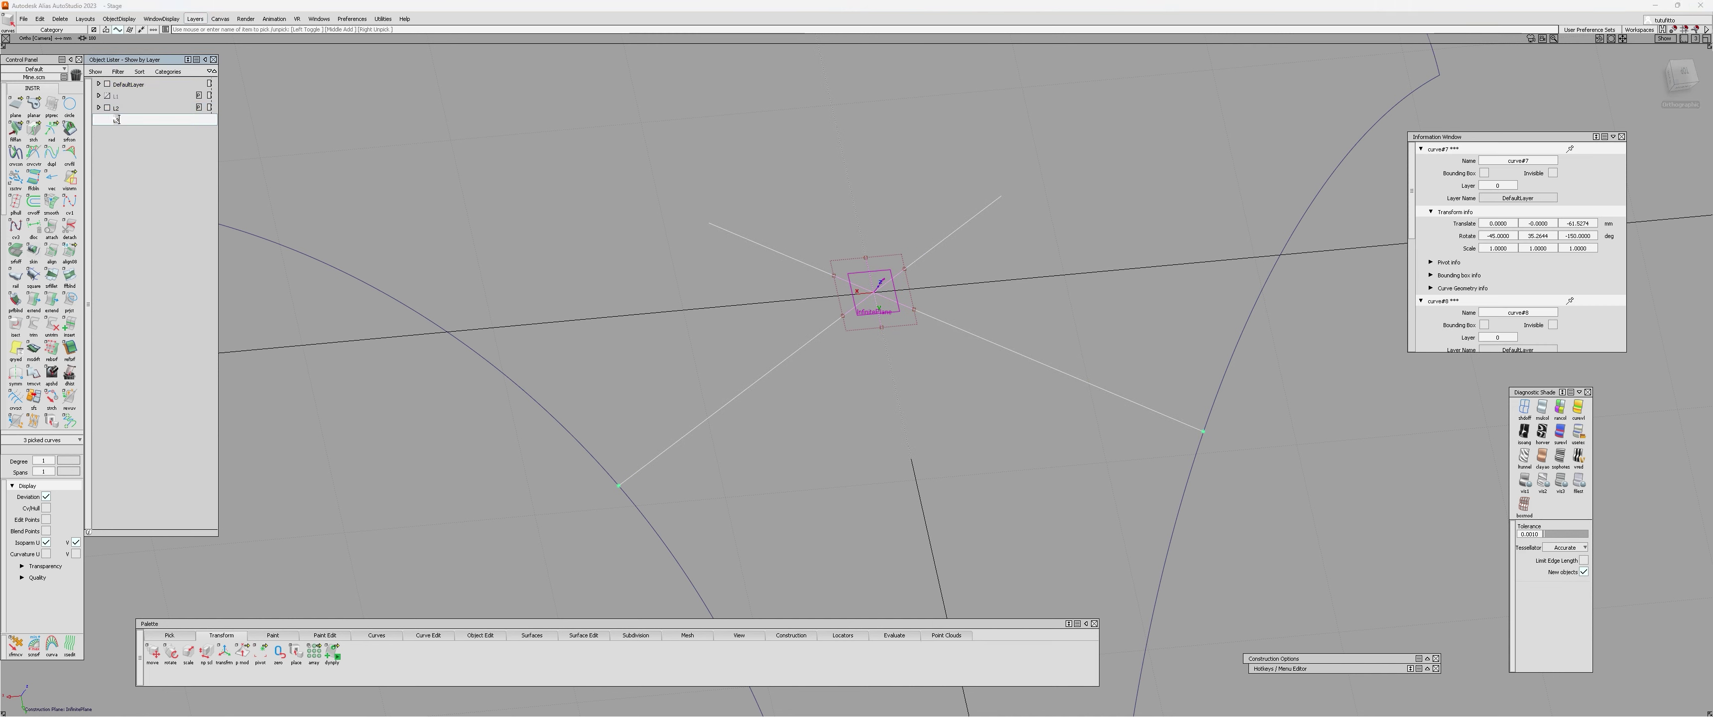
key(Return)
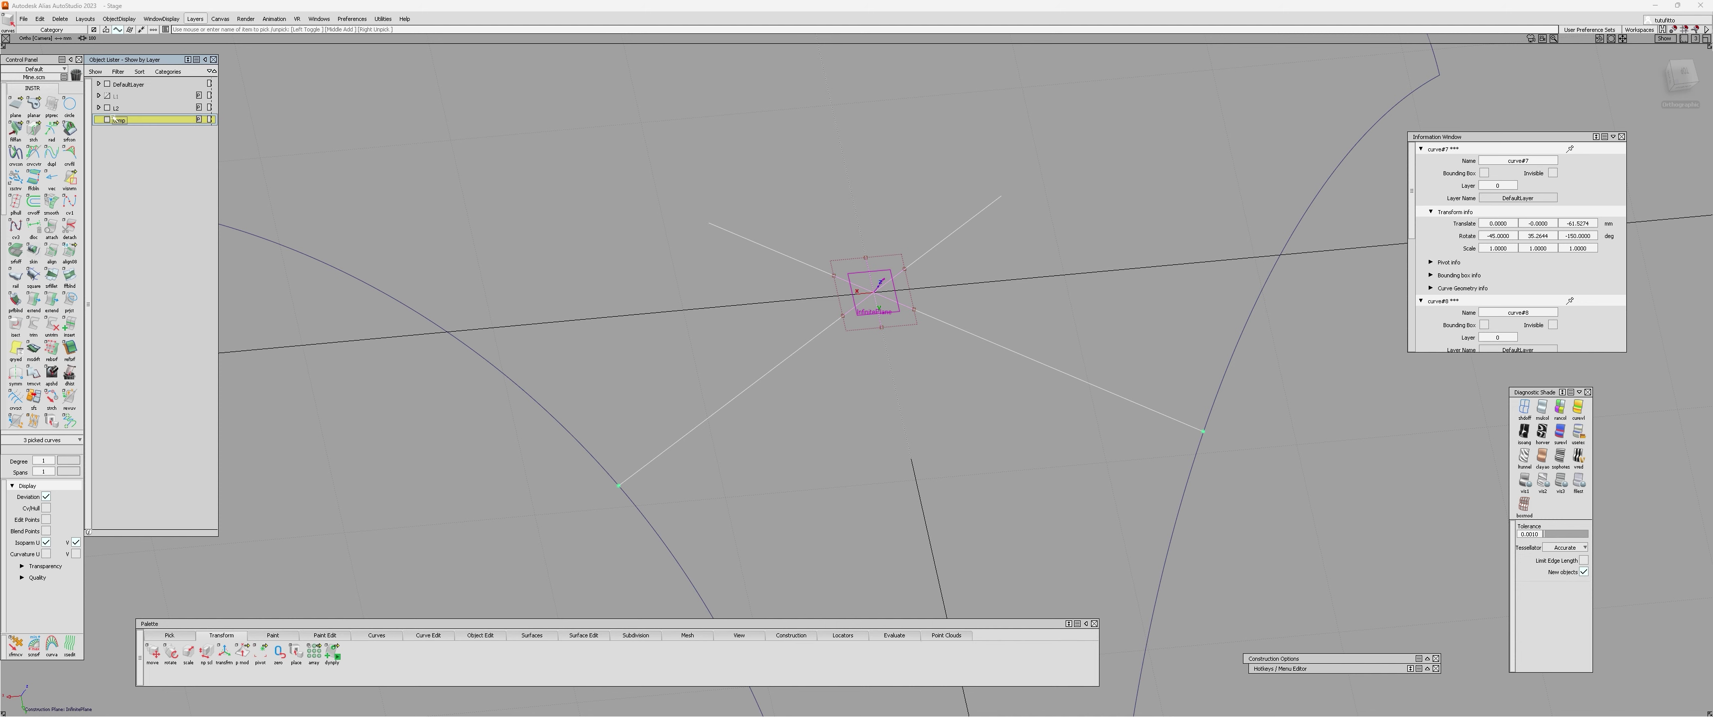
- Assign the picked medians to the temp layer and hide that layer
right_drag(147, 123, 146, 131)
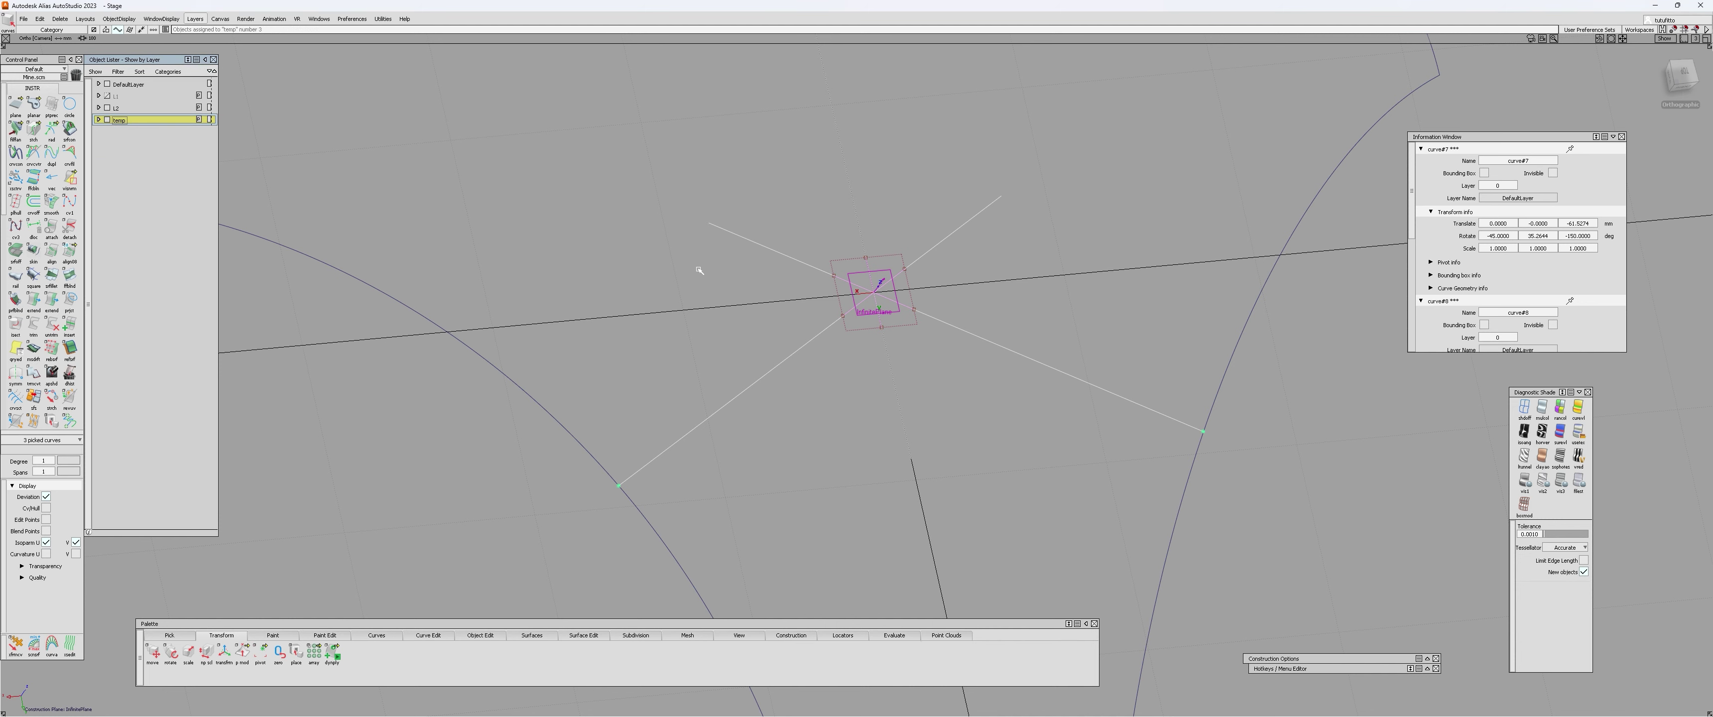
alt+shift+drag(699, 270, 604, 226)
click(107, 121)
alt+shift+right_drag(495, 160, 506, 239)
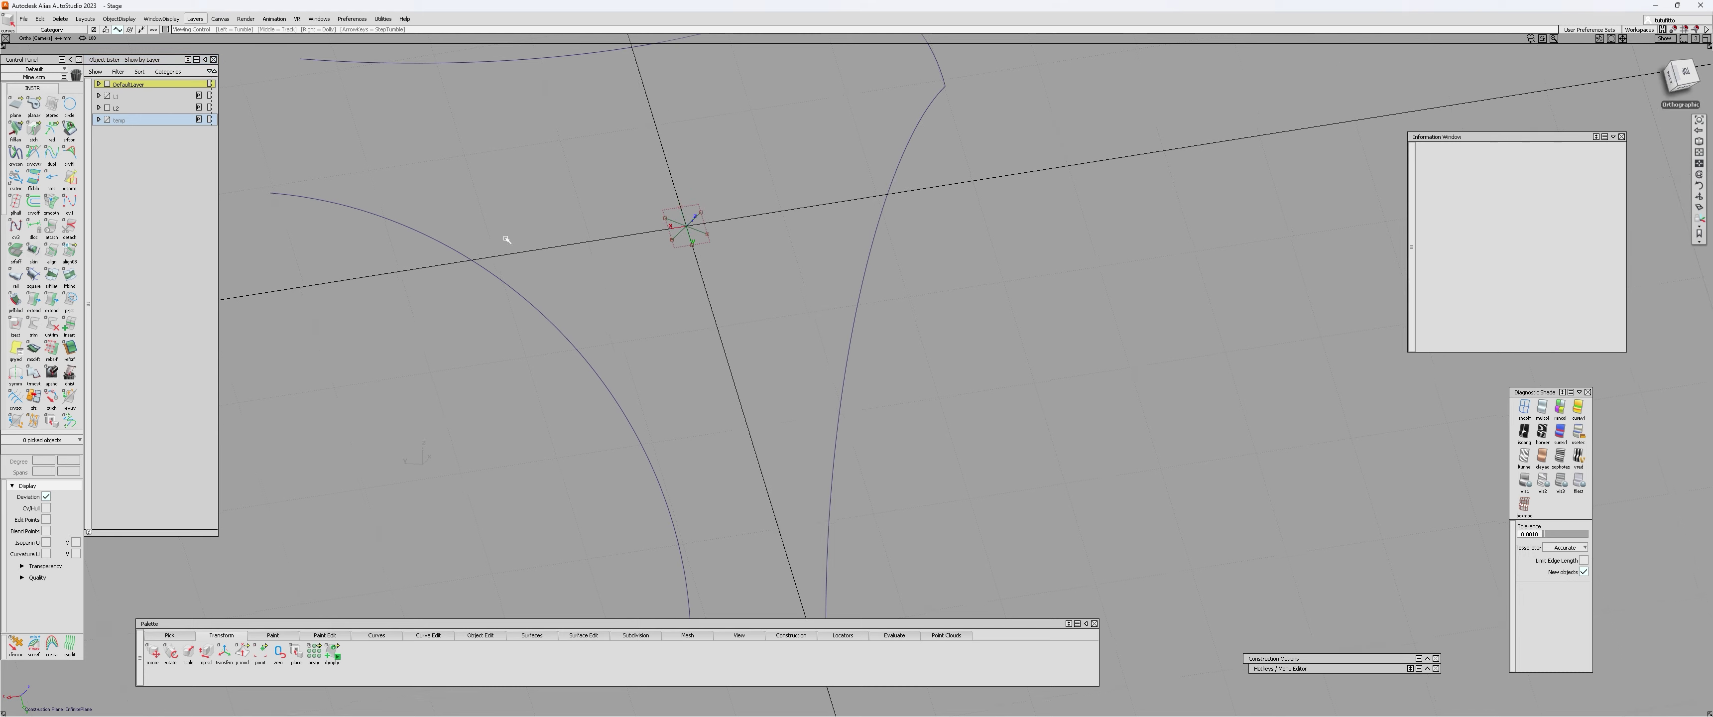
- Pick the small plane surface and move it 6 mm along the normal of the construction plane
alt+shift+drag(505, 240, 831, 220)
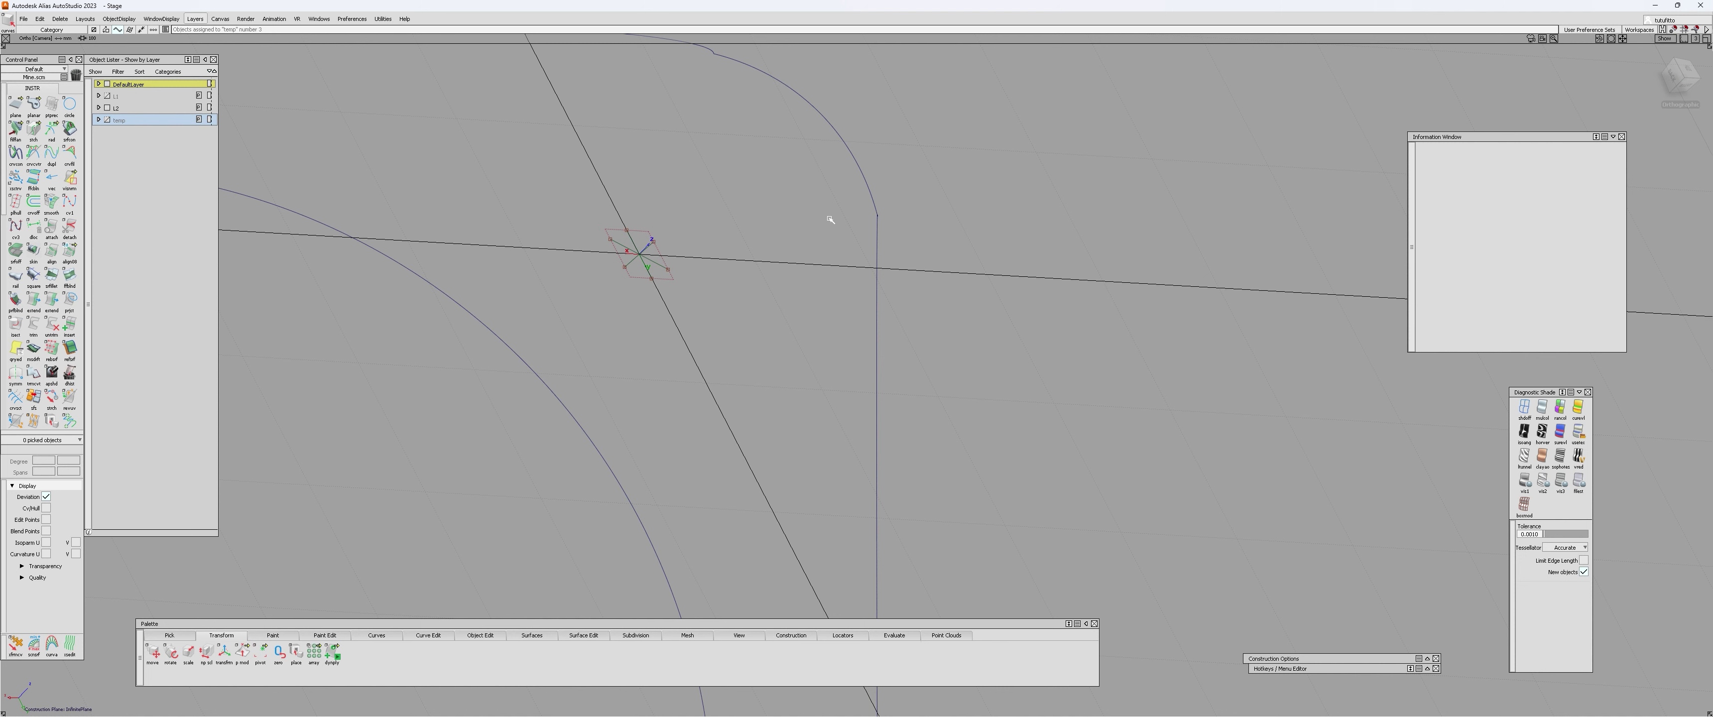
alt+shift+drag(773, 215, 644, 241)
click(645, 242)
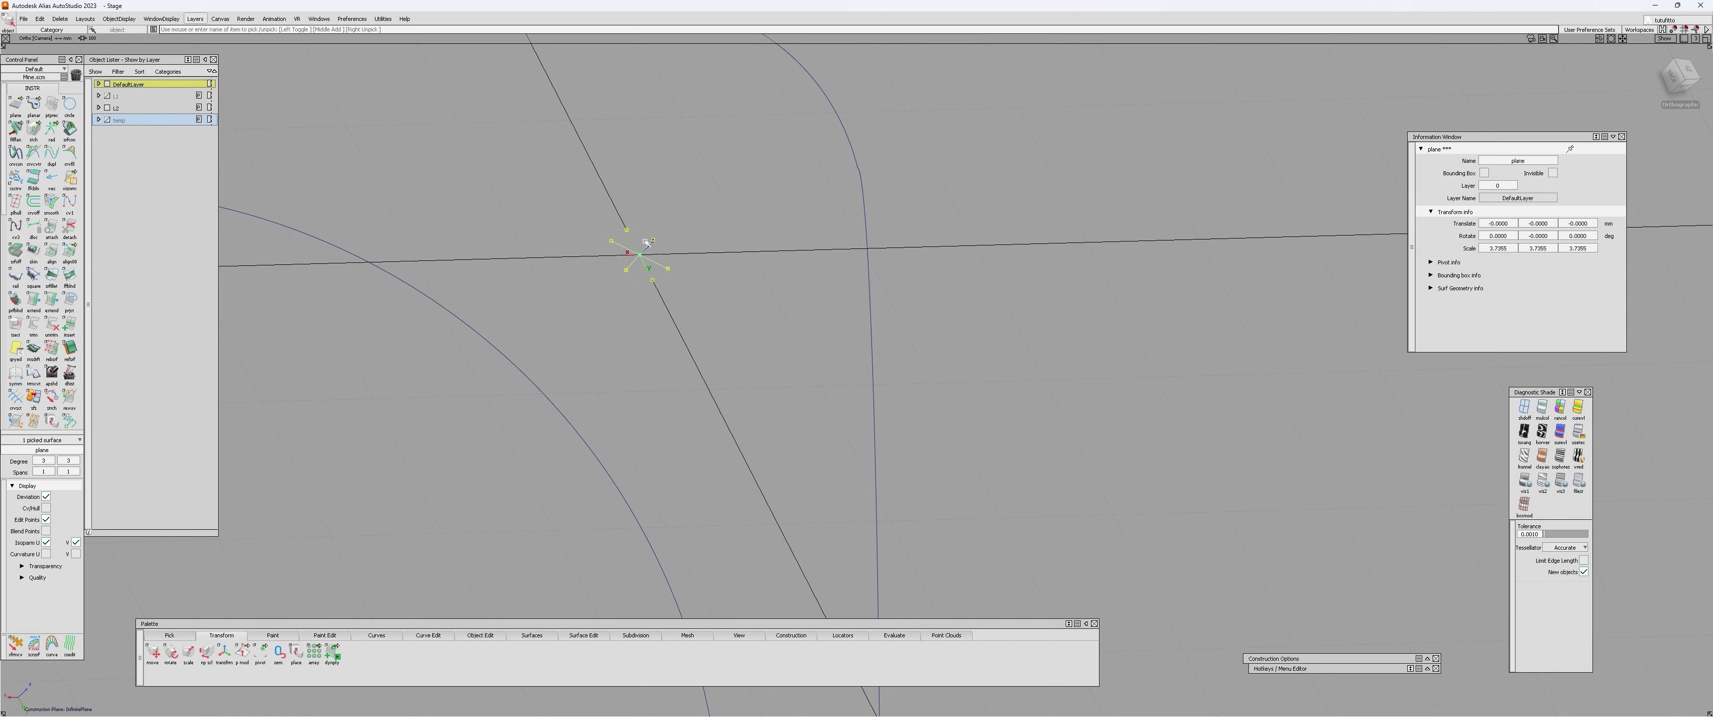
ctrl+shift+middle_drag(646, 243, 668, 246)
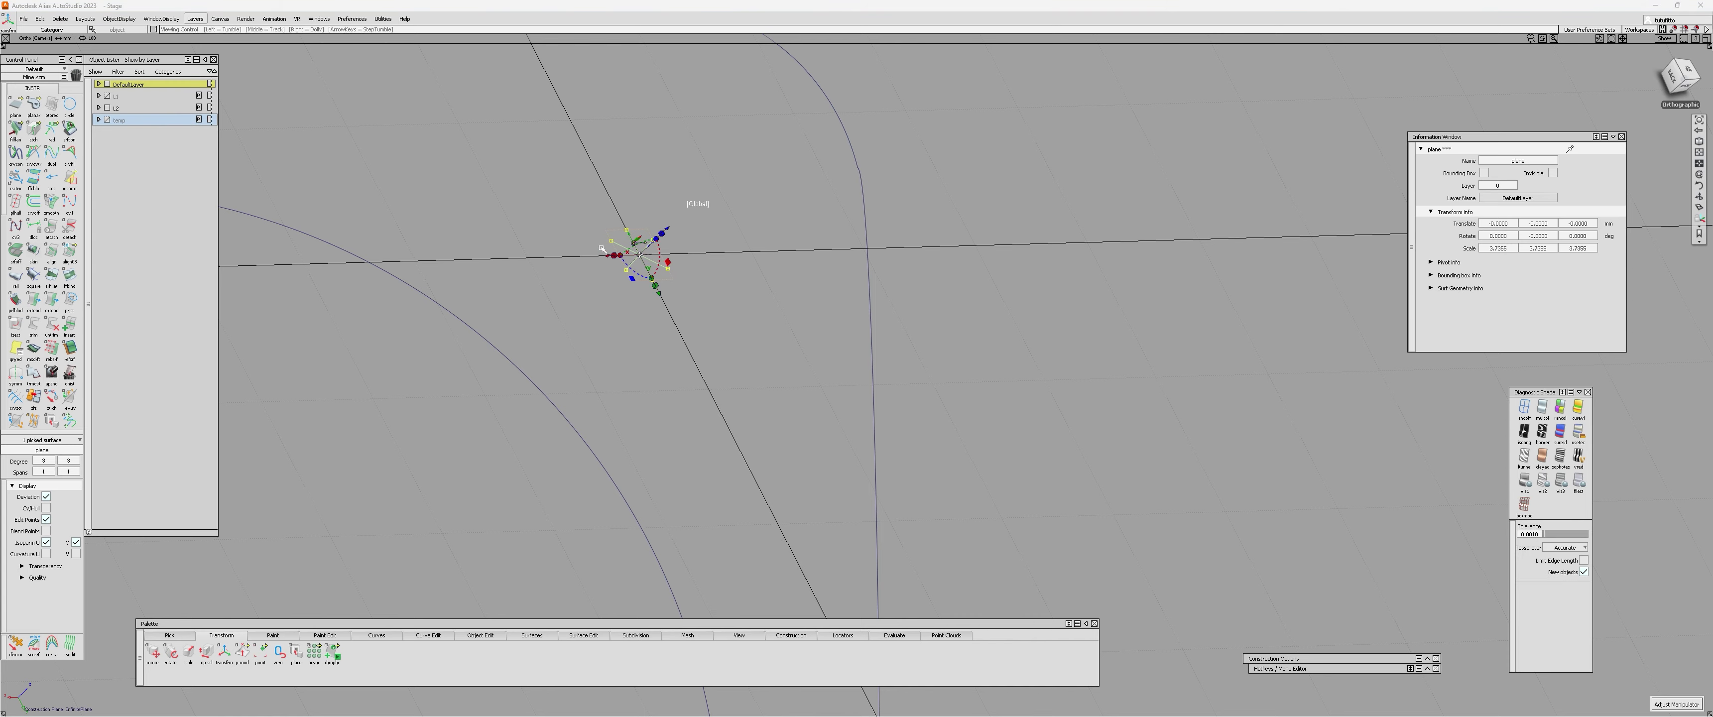
alt+shift+drag(865, 248, 741, 206)
alt+shift+middle_drag(741, 206, 754, 298)
alt+shift+right_drag(753, 297, 734, 253)
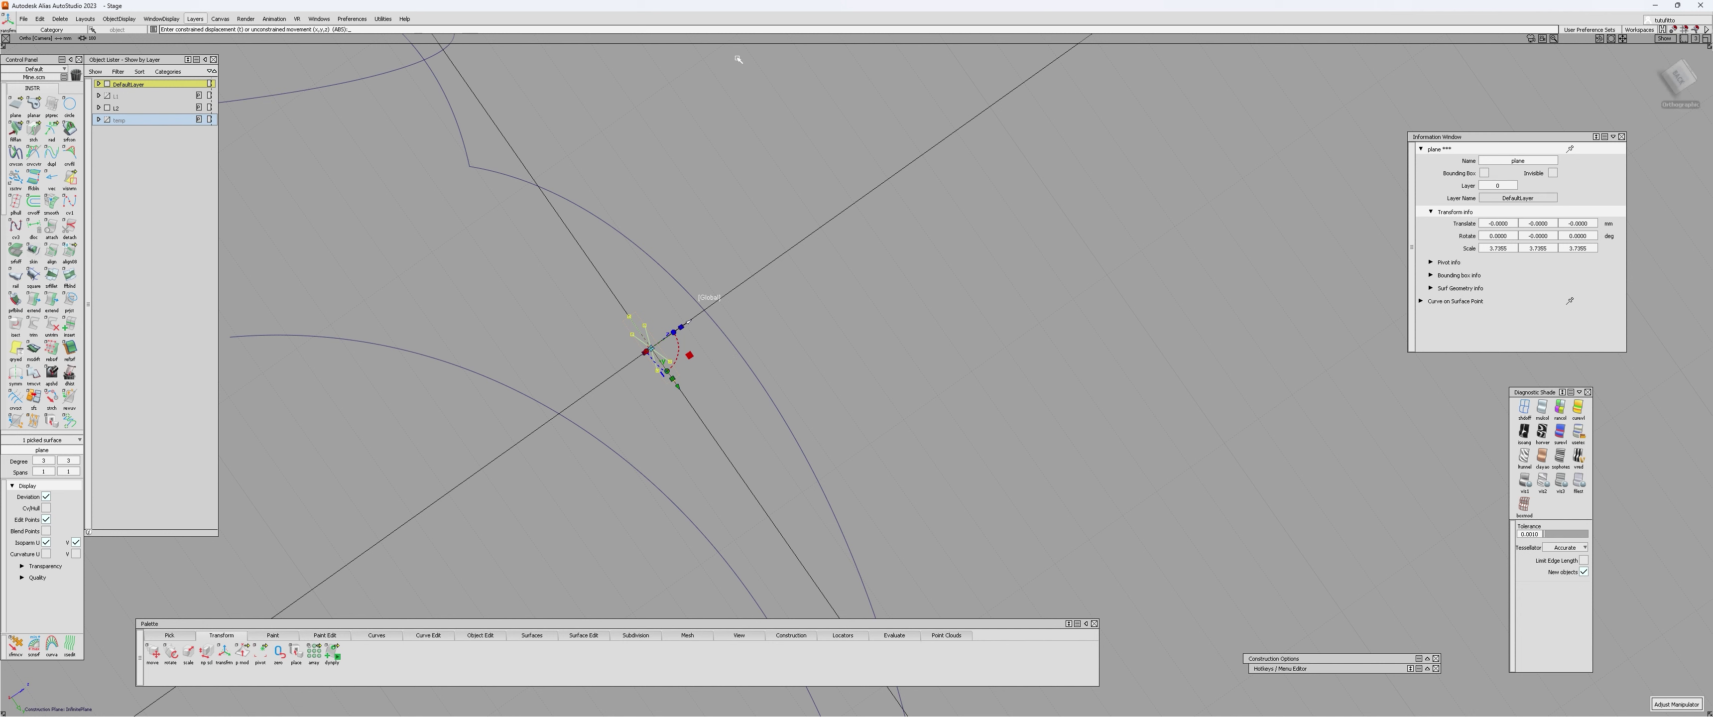
alt+shift+drag(680, 234, 425, 408)
alt+shift+right_drag(411, 409, 359, 513)
alt+shift+middle_drag(502, 409, 694, 328)
alt+shift+drag(682, 284, 745, 165)
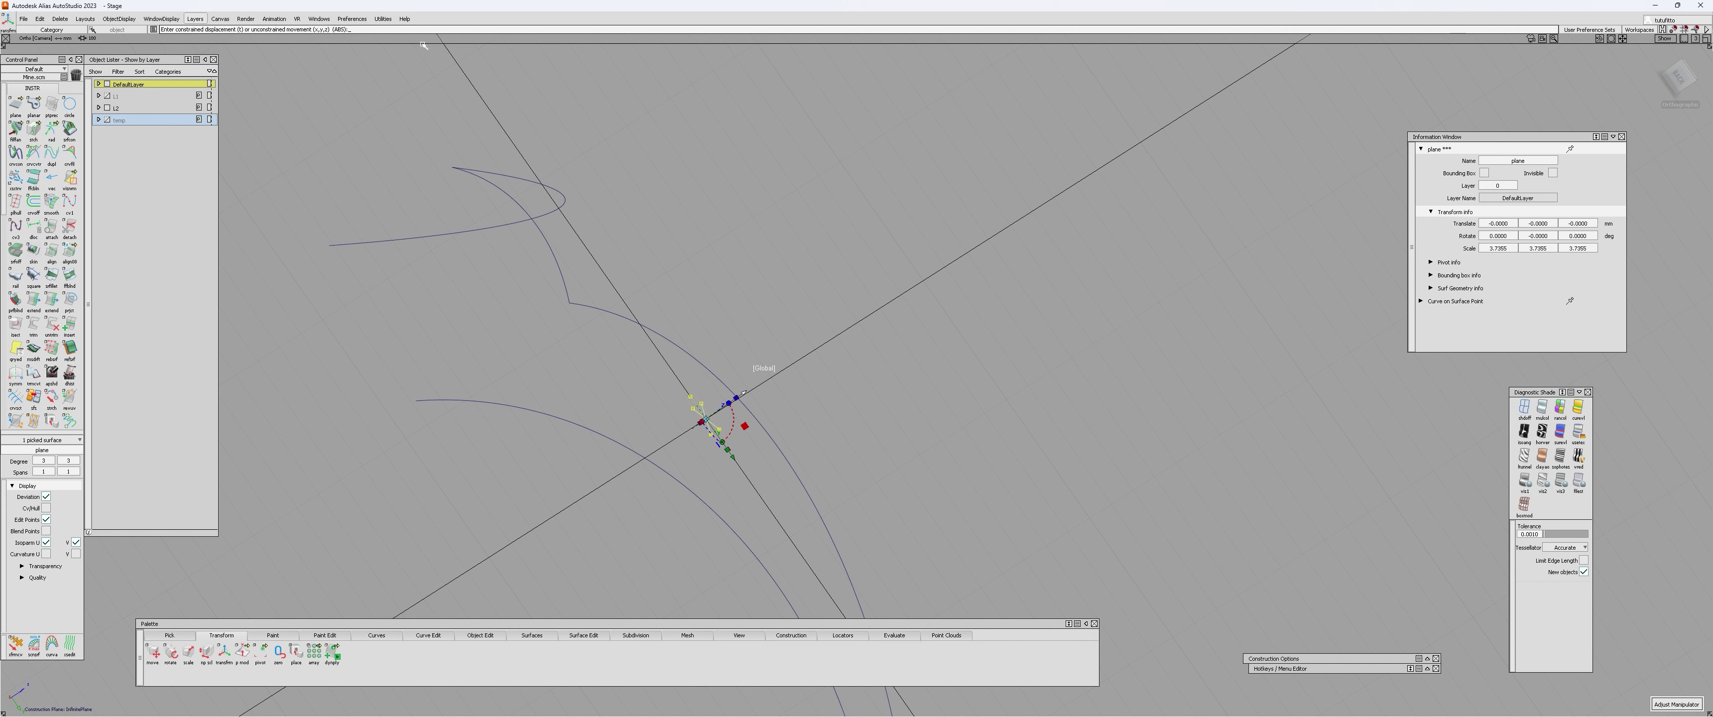
key(Return)
alt+shift+drag(424, 45, 546, 153)
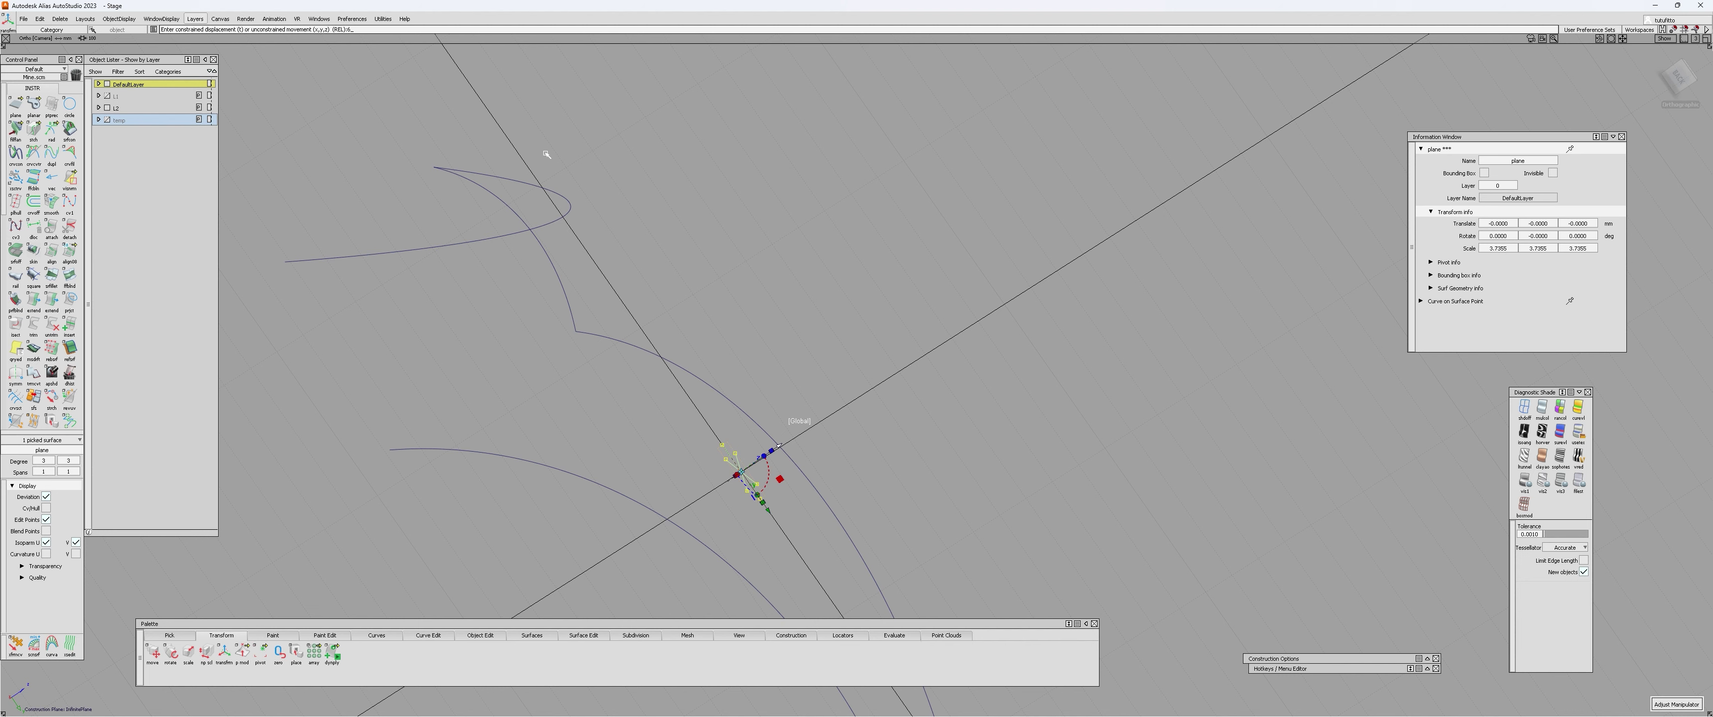
text(6)
key(Return)
ctrl+shift+drag(546, 154, 321, 360)
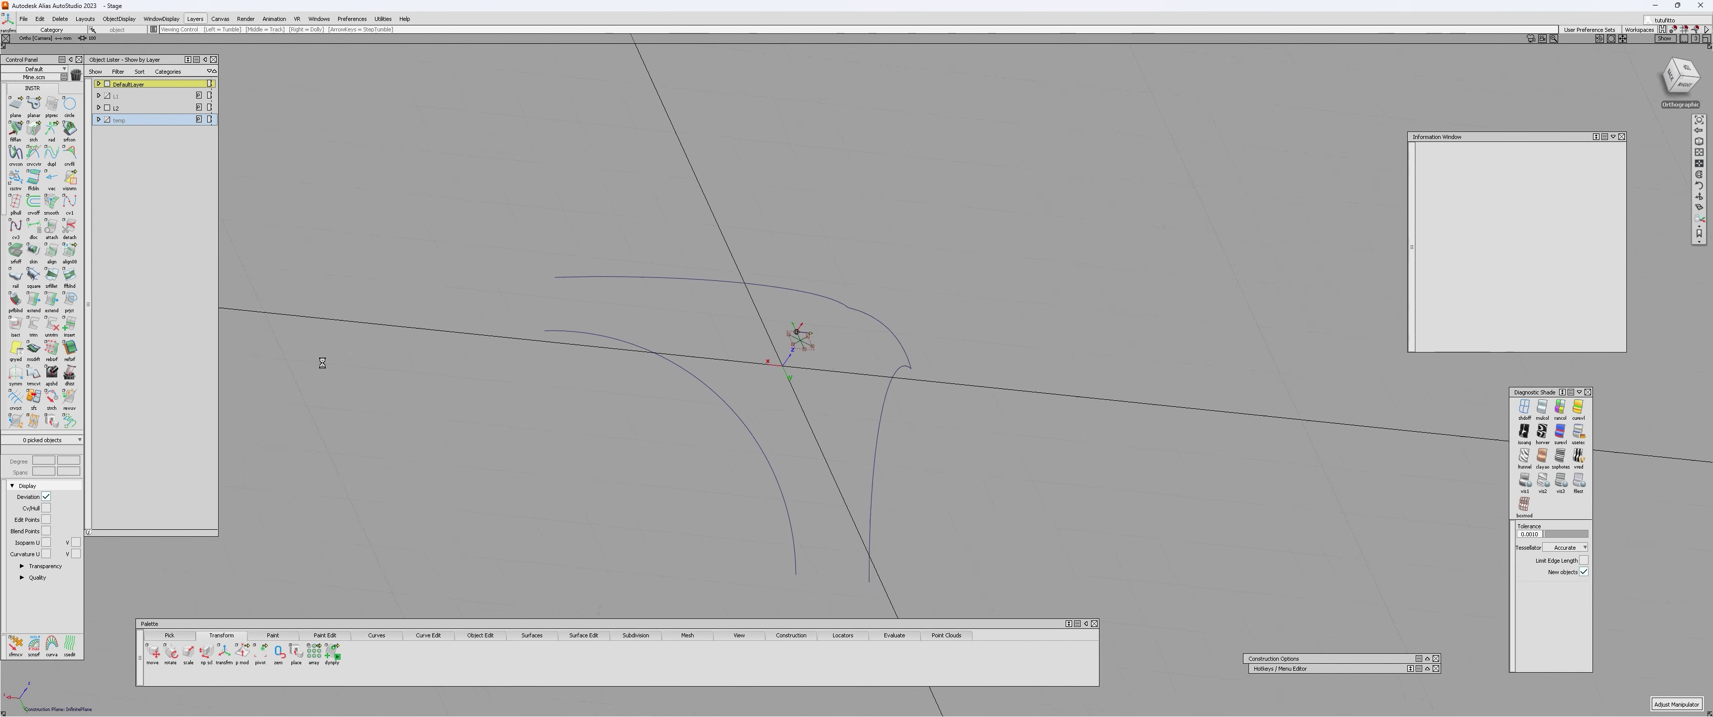
- Switch off the custom construction plane to return to the world coordinate system
alt+shift+right_drag(321, 360, 834, 287)
alt+shift+drag(834, 287, 908, 415)
click(807, 370)
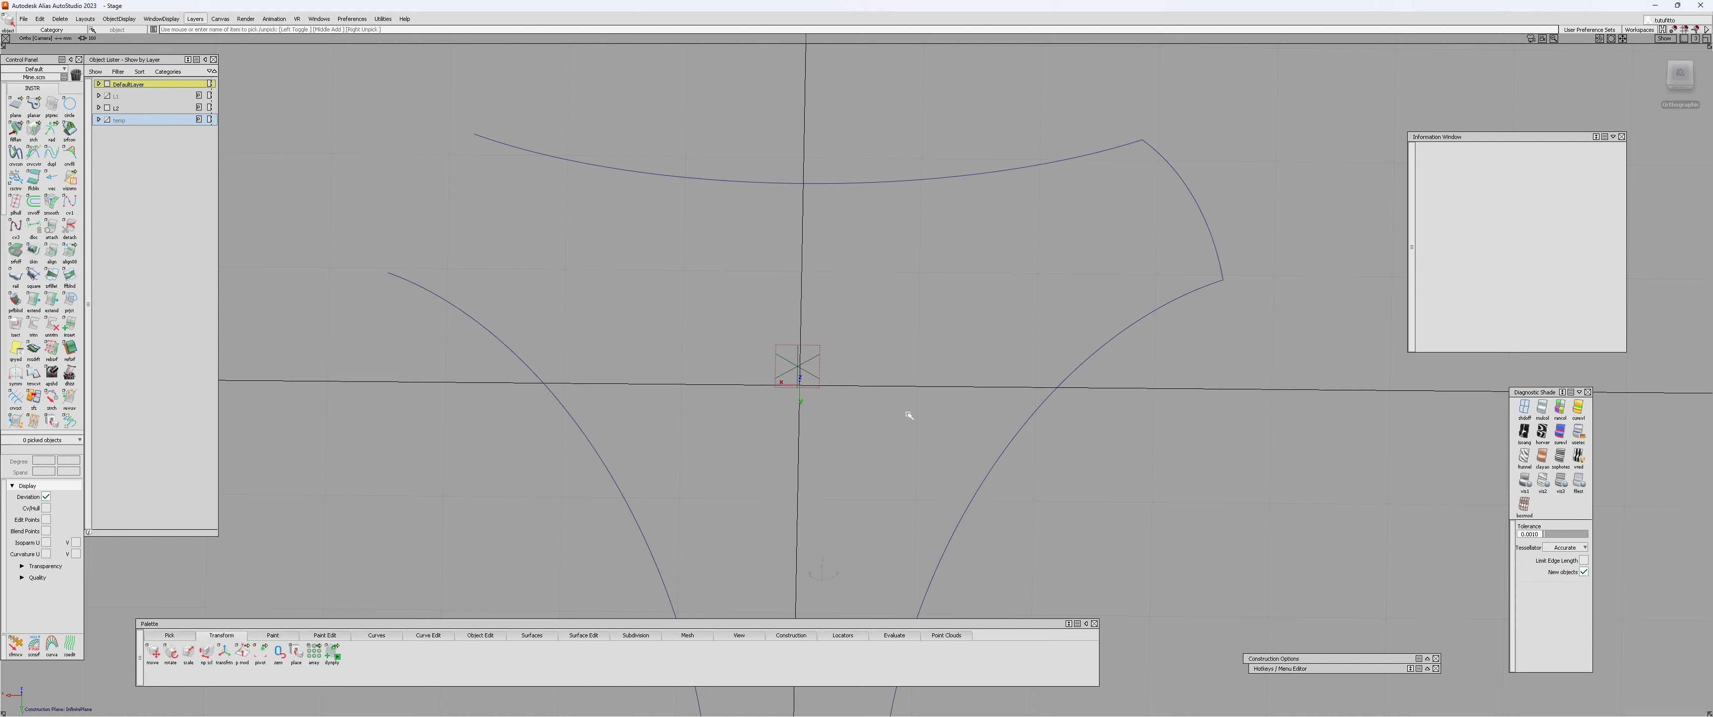
alt+shift+drag(899, 313, 1194, 344)
alt+shift+middle_drag(1193, 344, 995, 357)
alt+shift+right_drag(995, 357, 998, 305)
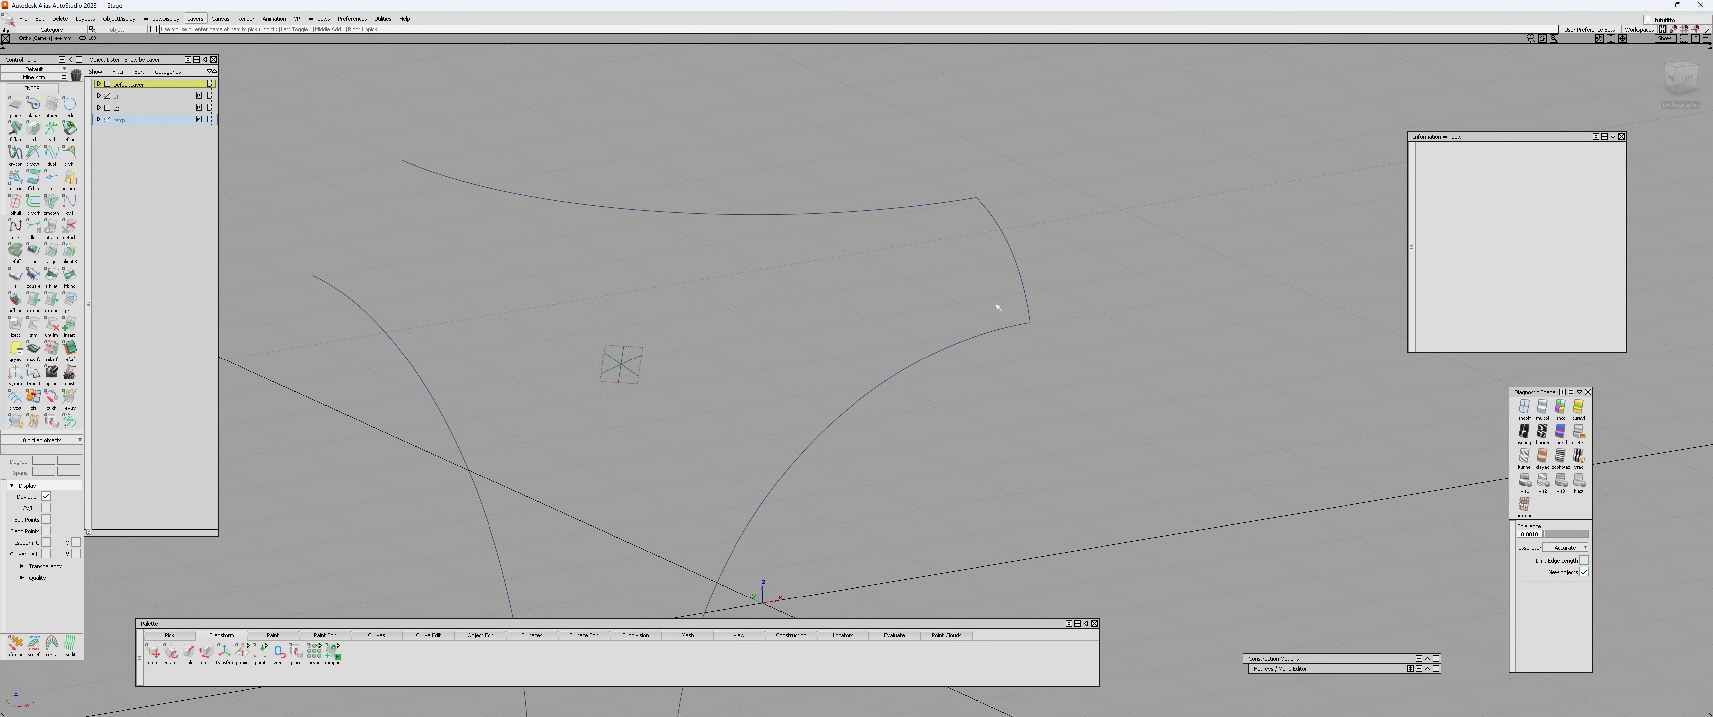
- Build a Multi-surface Draft from the short end arc joining two long curves, using the X vector and a length of 10
ctrl+shift+drag(998, 306, 914, 241)
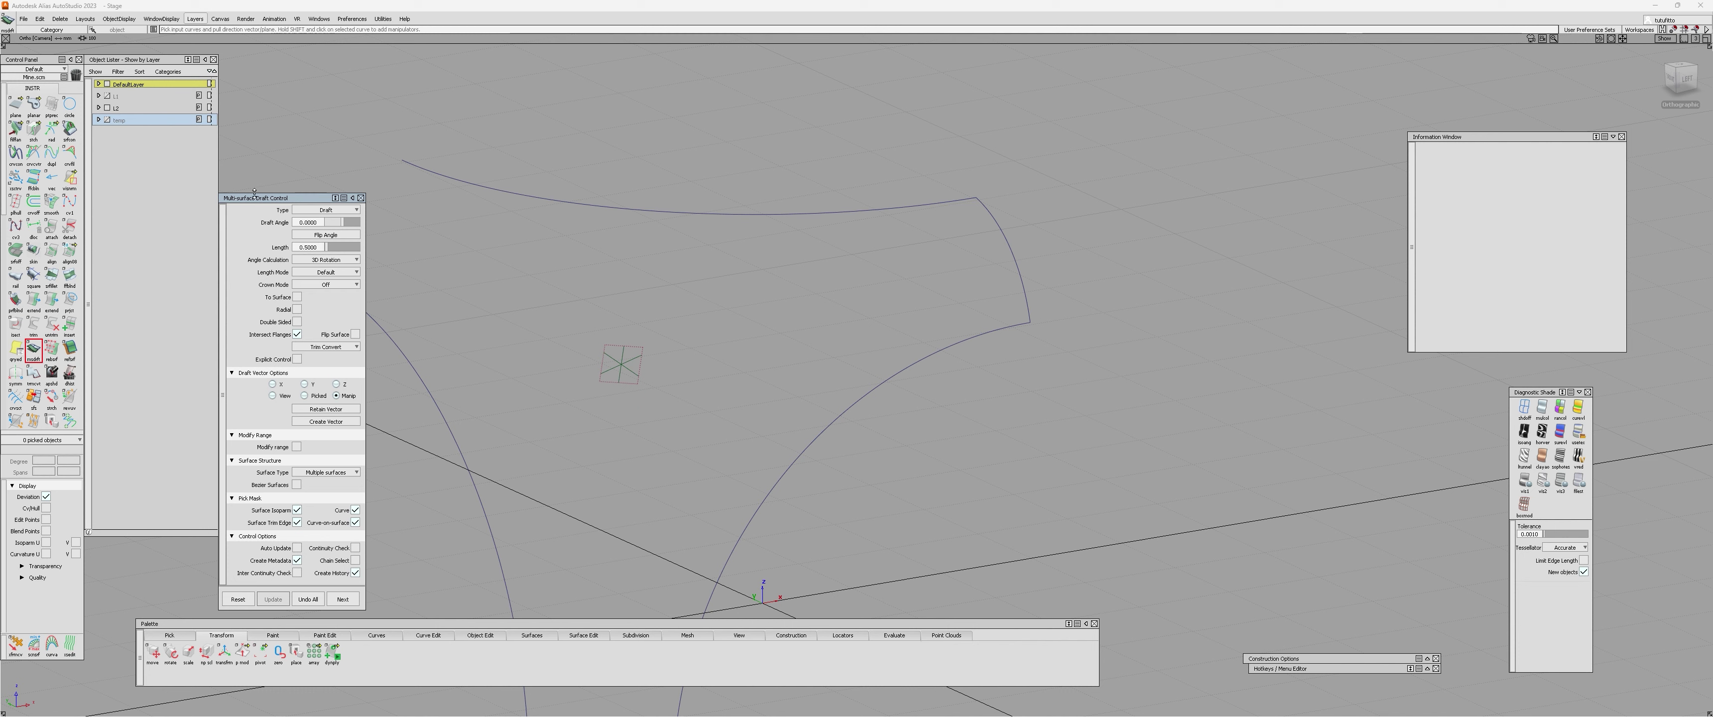
drag(248, 198, 256, 127)
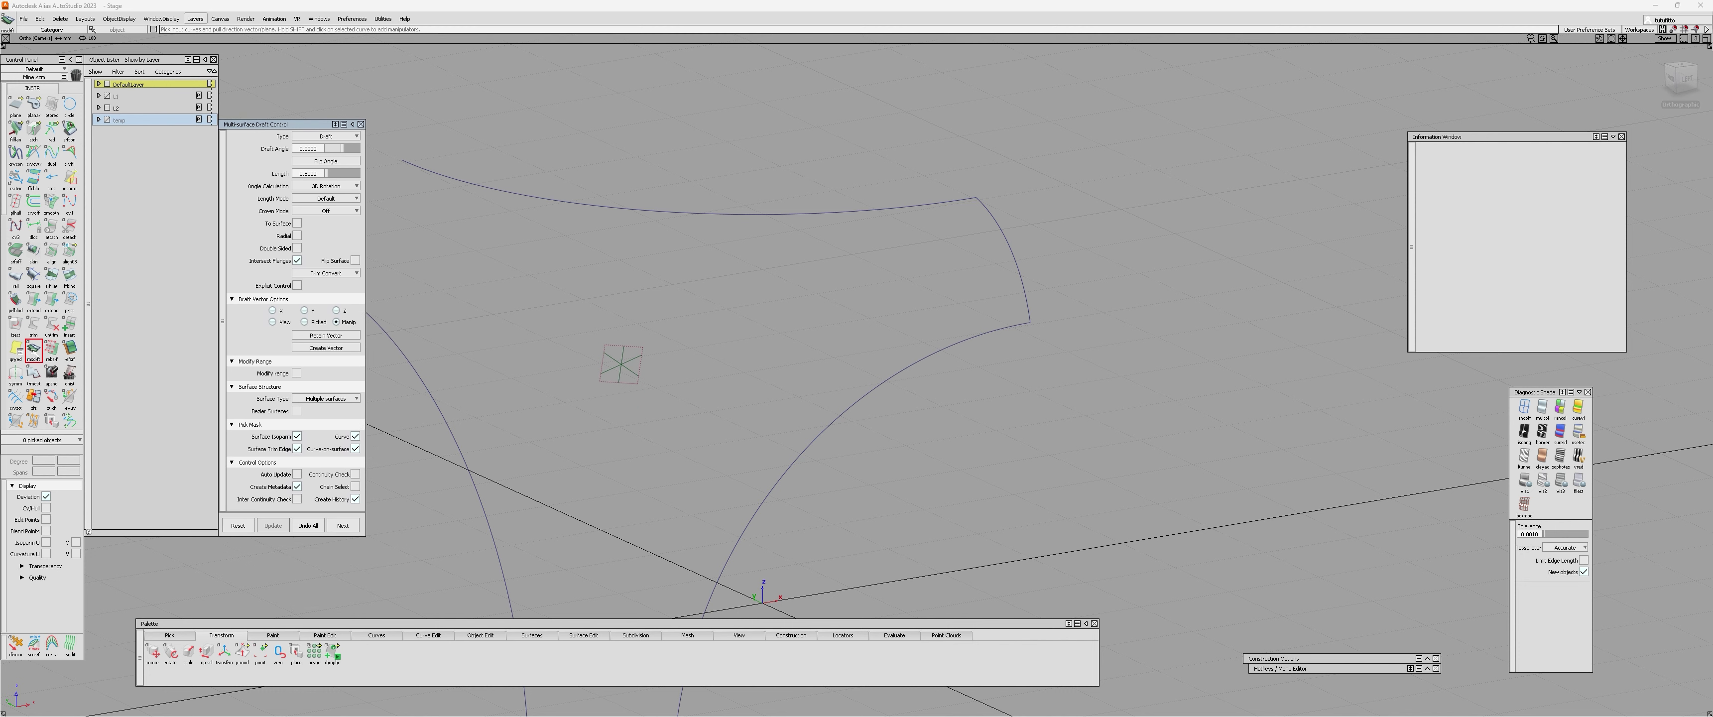
drag(850, 267, 1068, 230)
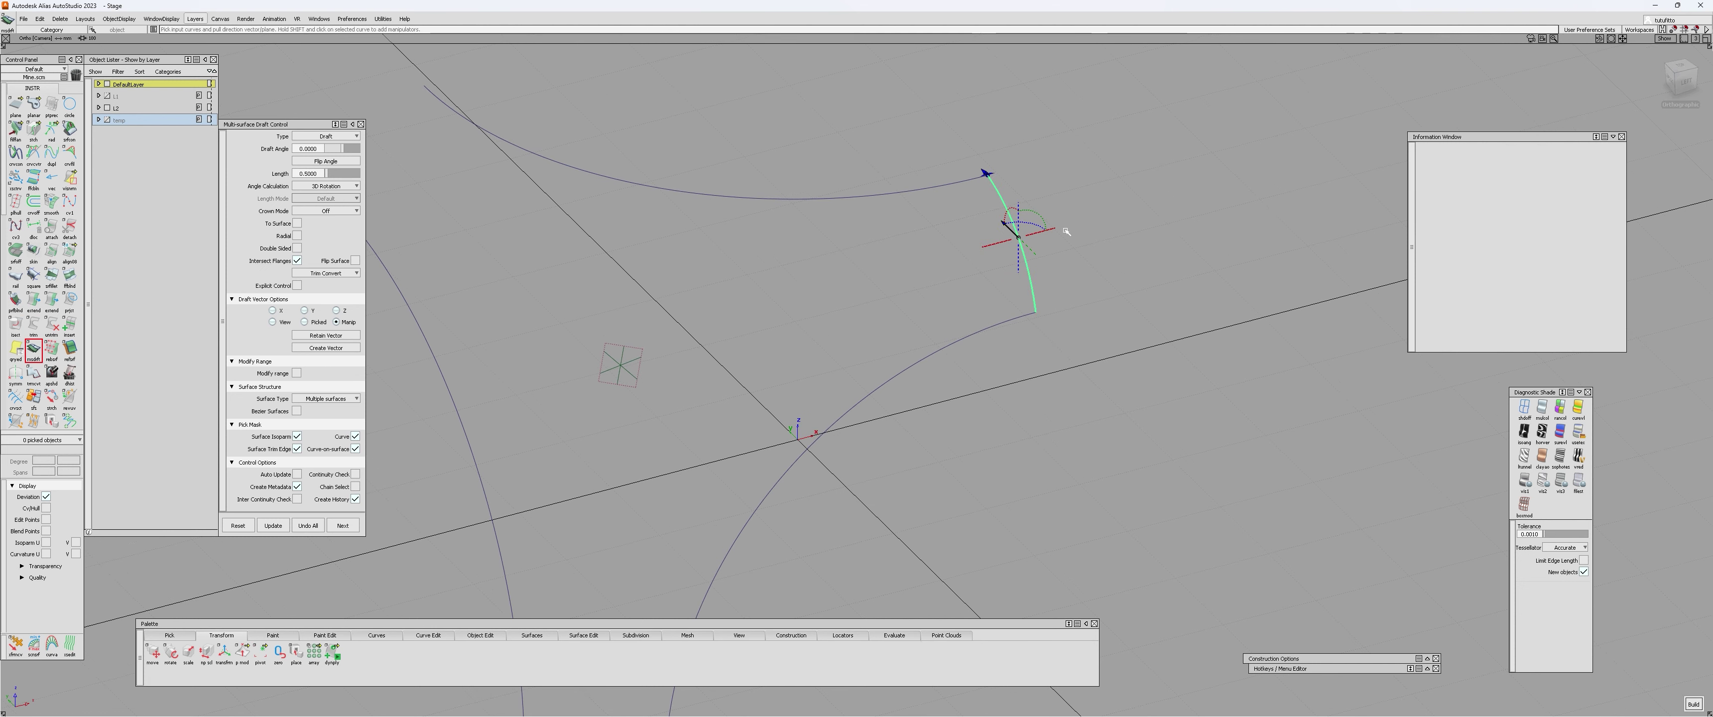
click(1047, 234)
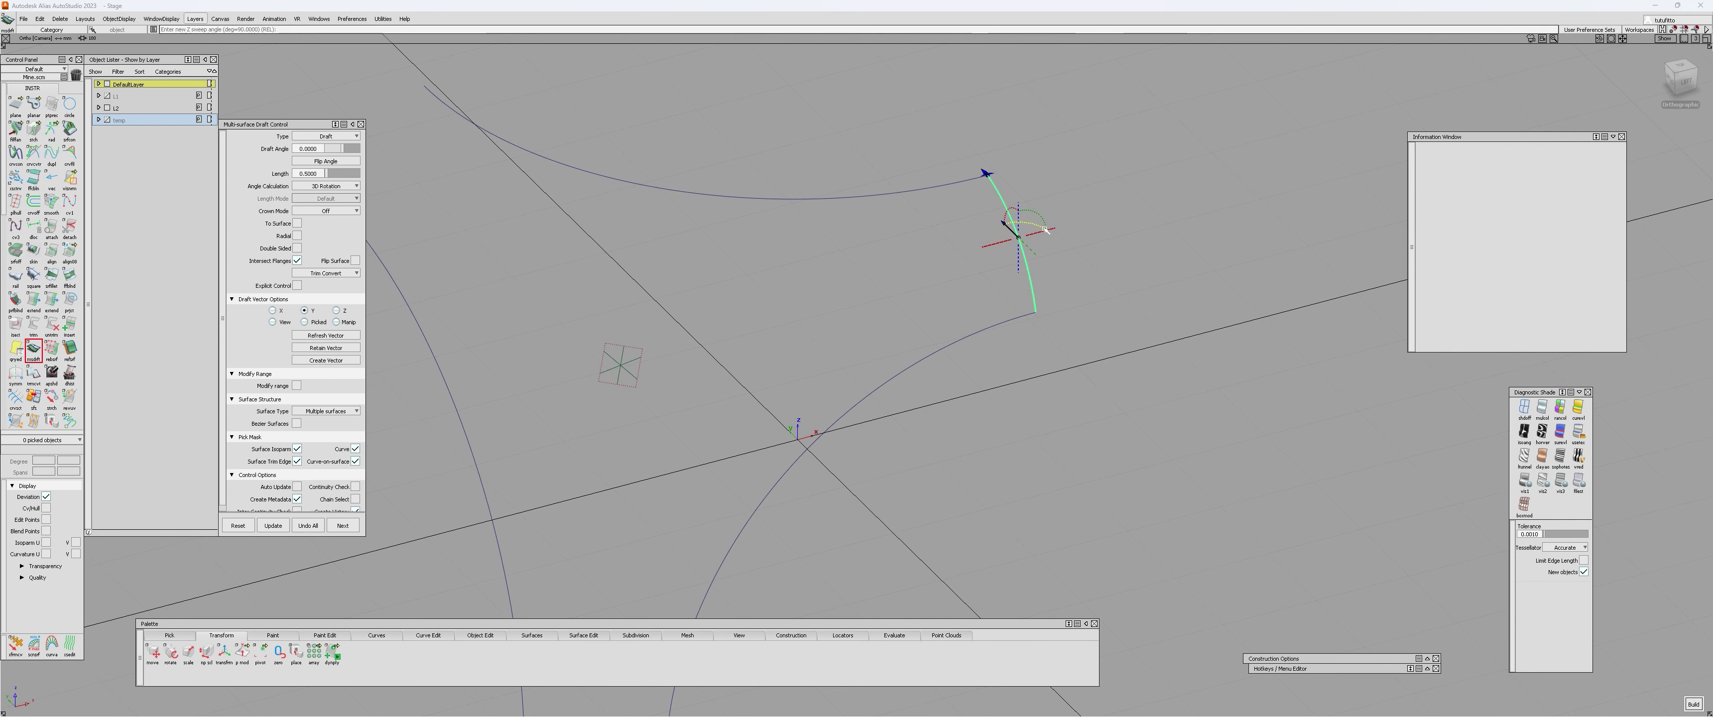
drag(318, 174, 283, 174)
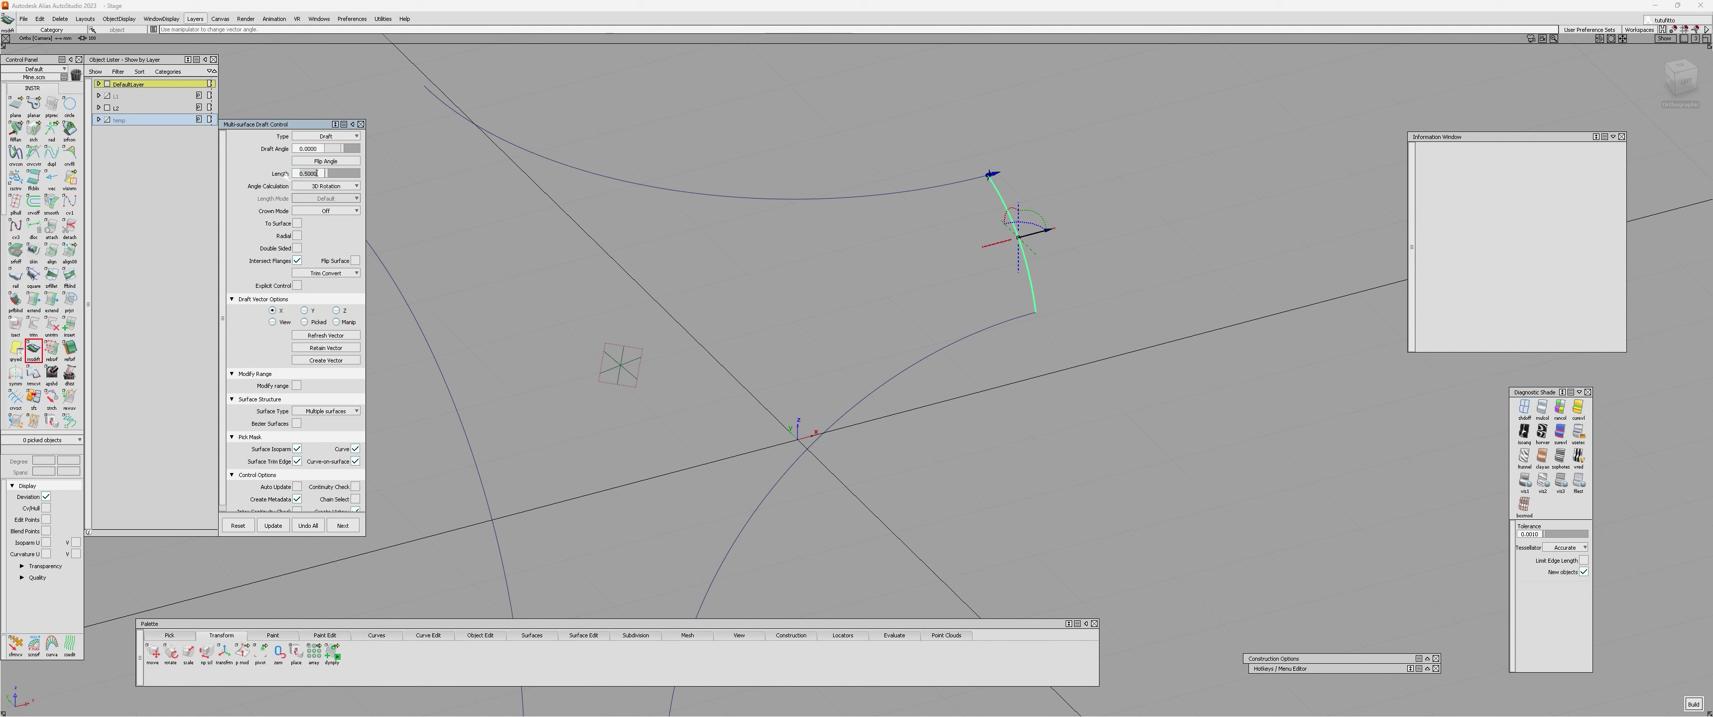
text(10)
key(Return)
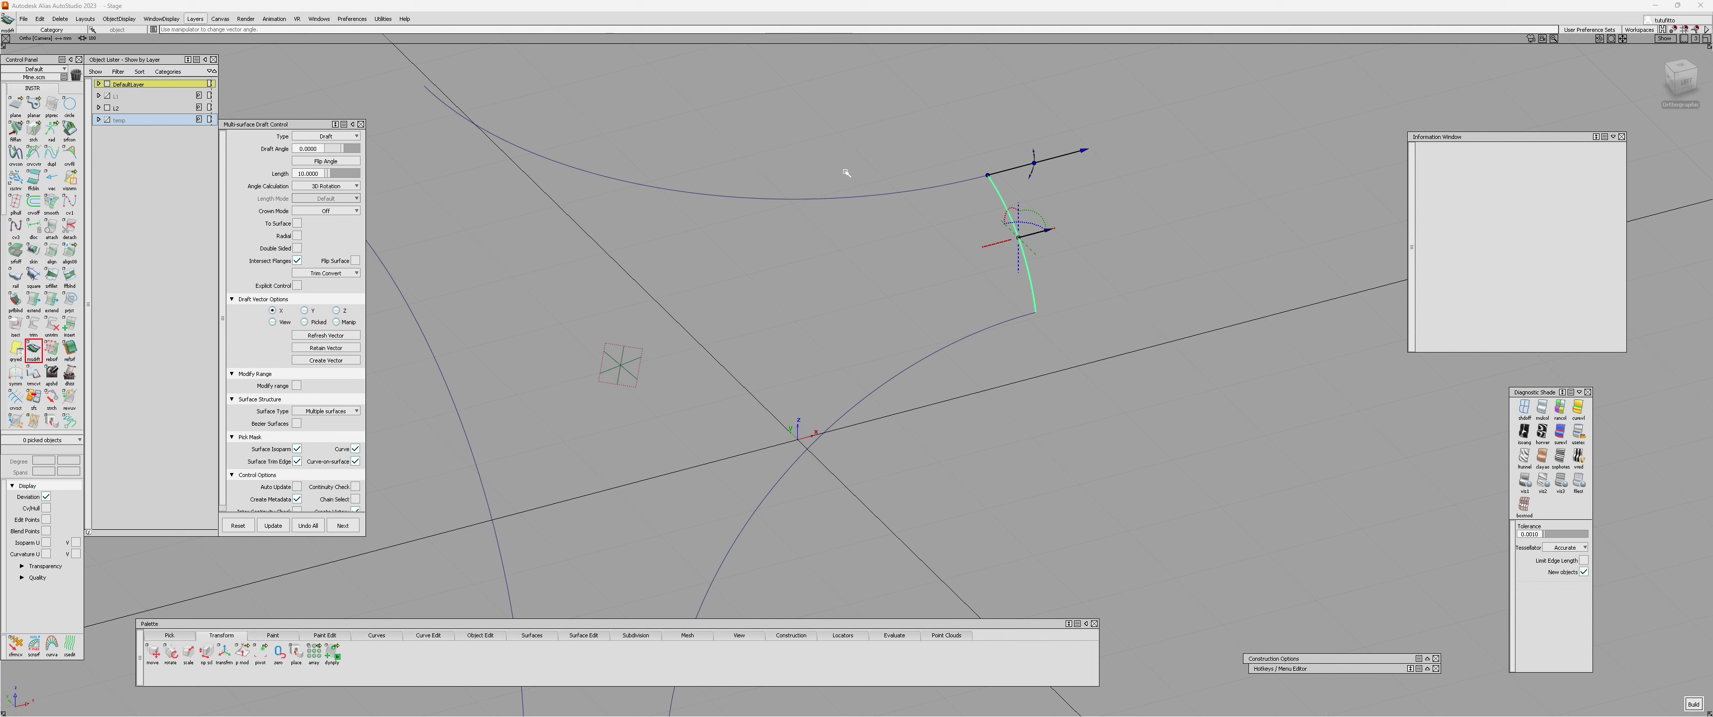
key(space)
alt+shift+right_drag(1064, 260, 1097, 257)
ctrl+shift+drag(1097, 257, 1091, 218)
alt+shift+right_drag(1087, 230, 1080, 269)
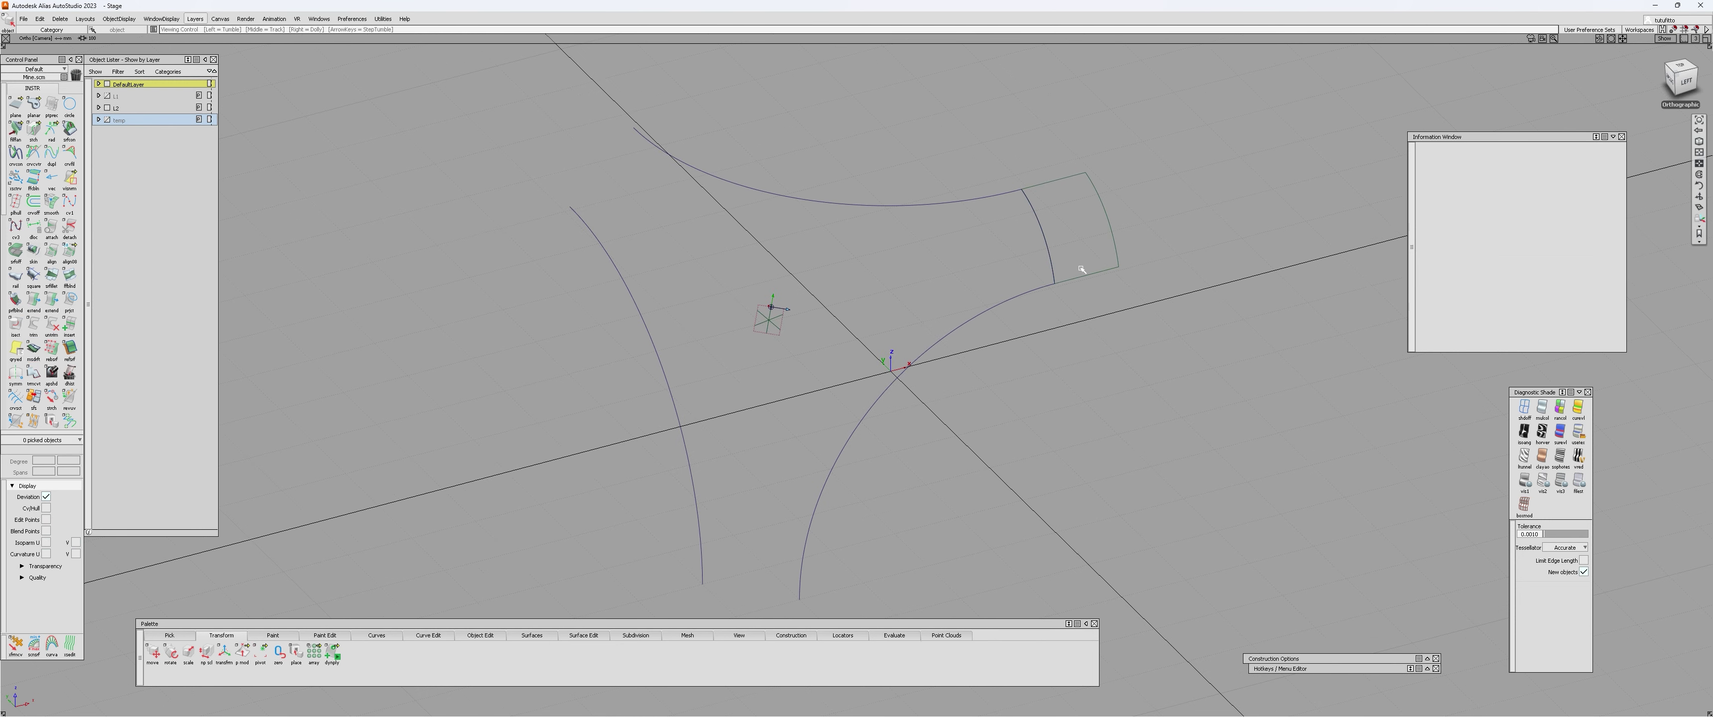
- Set the patch precision of the draft surface to display its middle isoparms in both directions
alt+shift+drag(1082, 241, 1094, 218)
click(1100, 214)
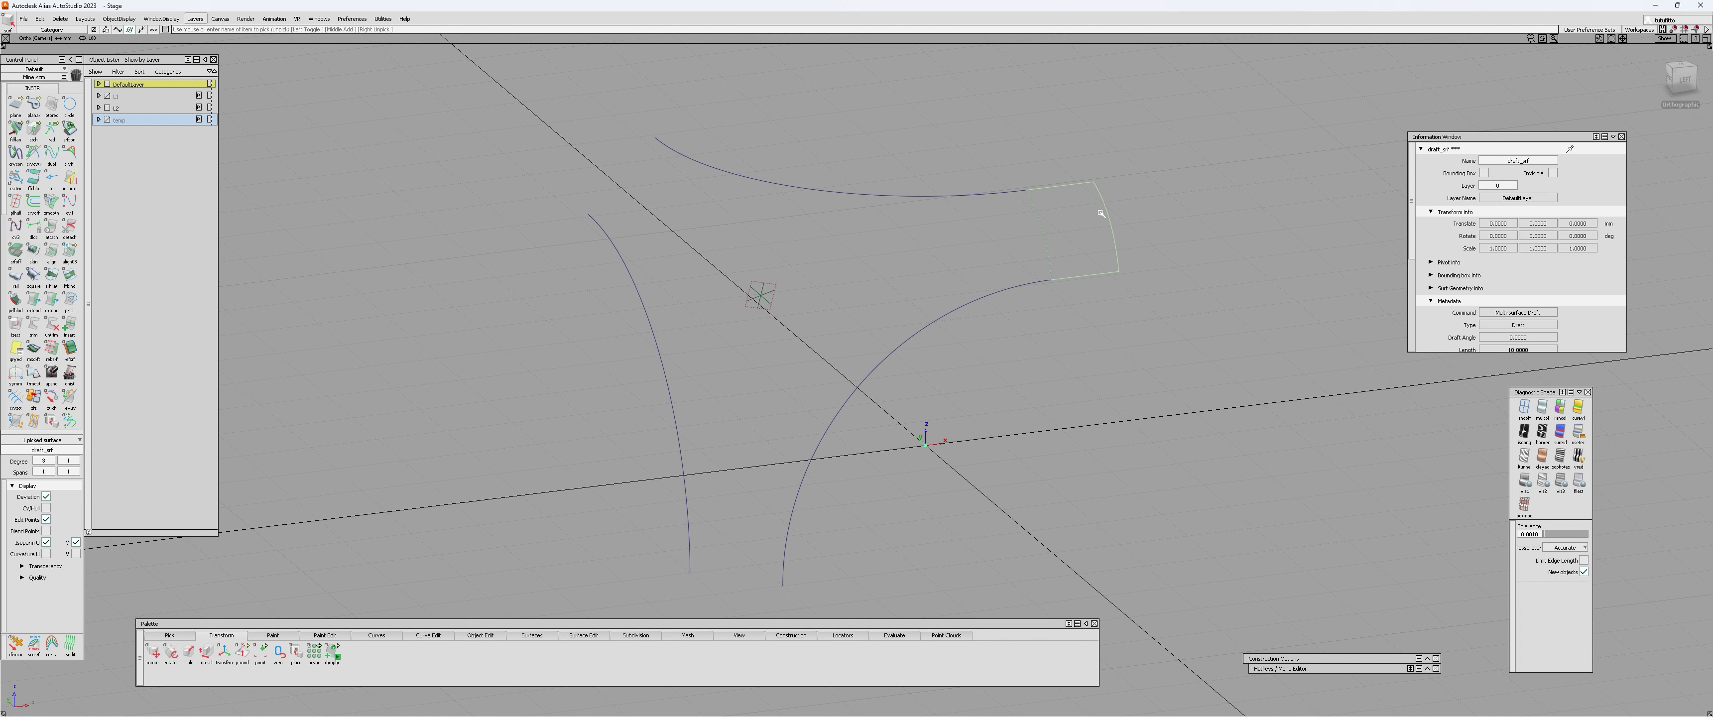
click(1070, 118)
alt+shift+right_drag(1078, 210, 1083, 263)
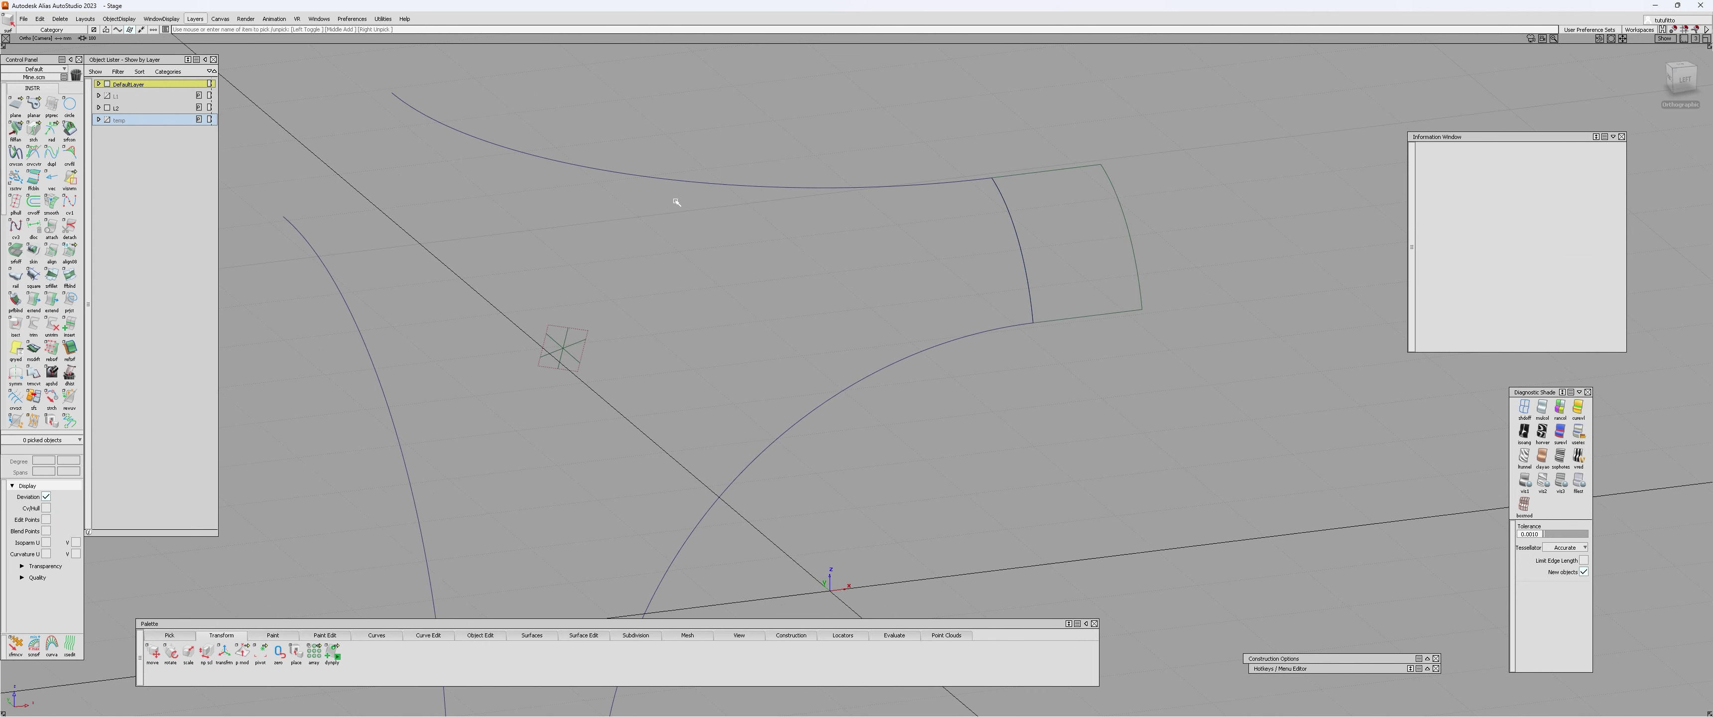
click(51, 108)
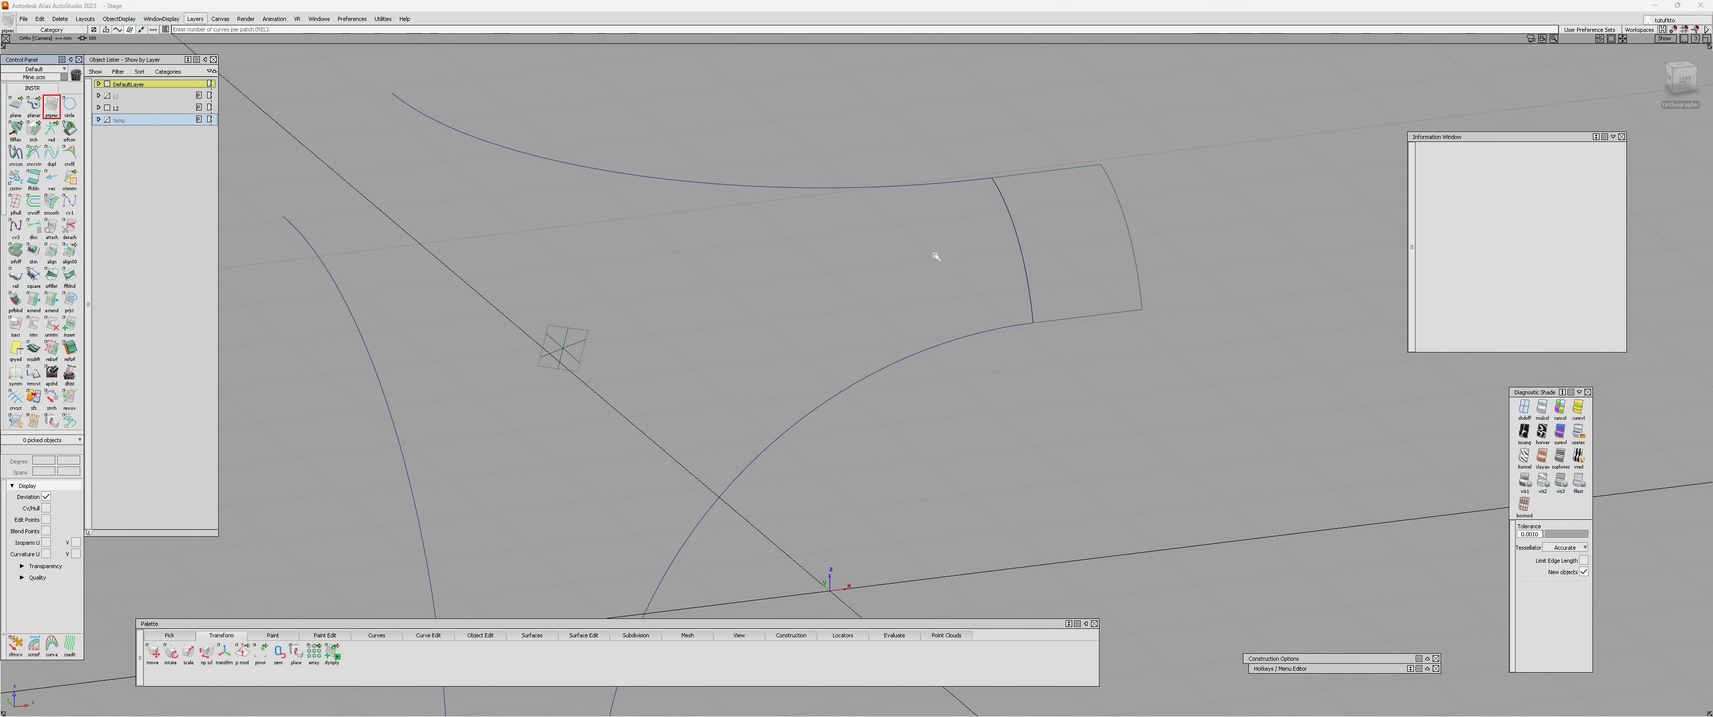
click(1088, 235)
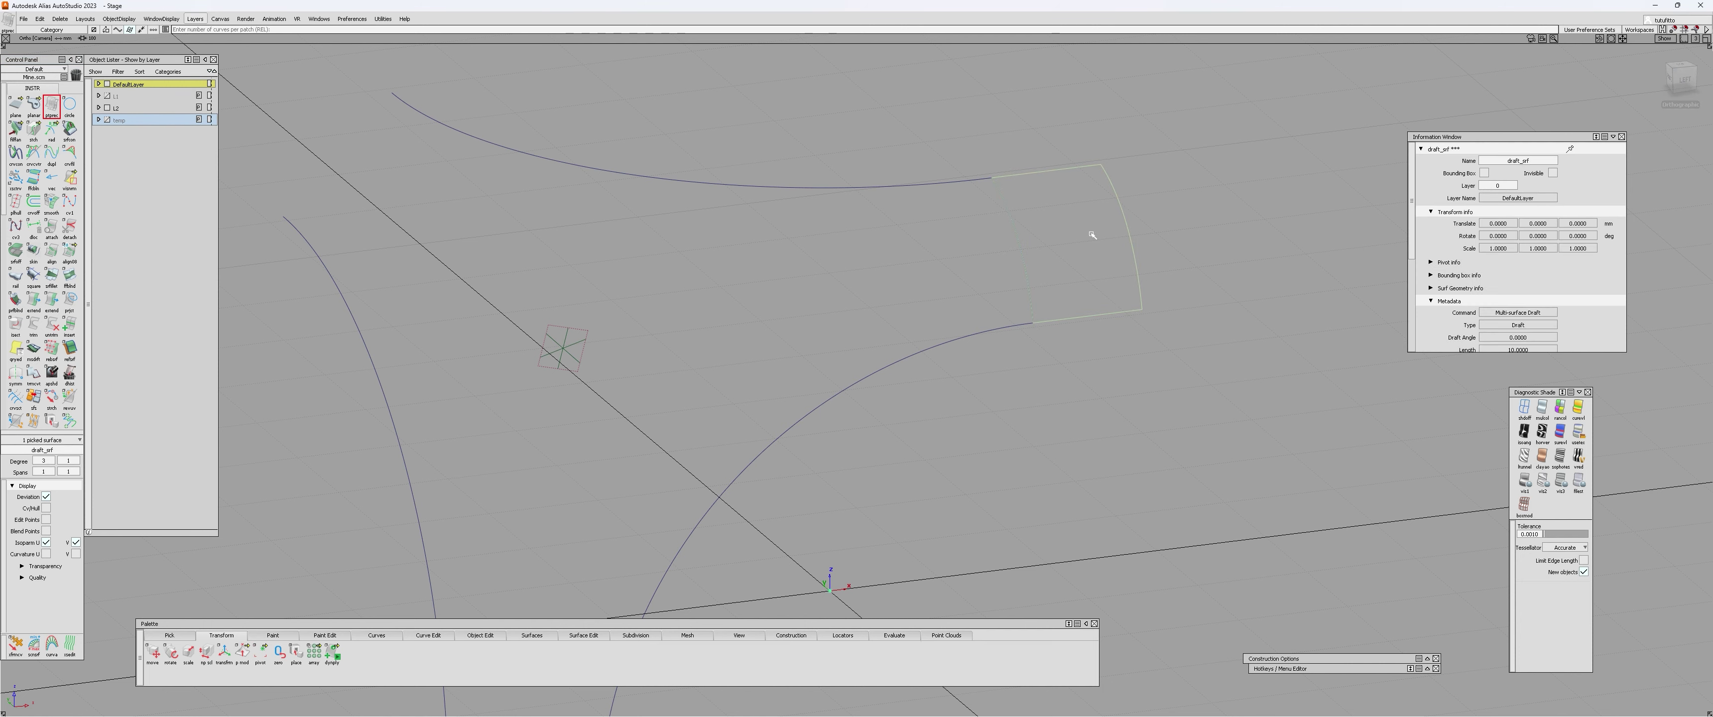
alt+shift+drag(1086, 257, 996, 263)
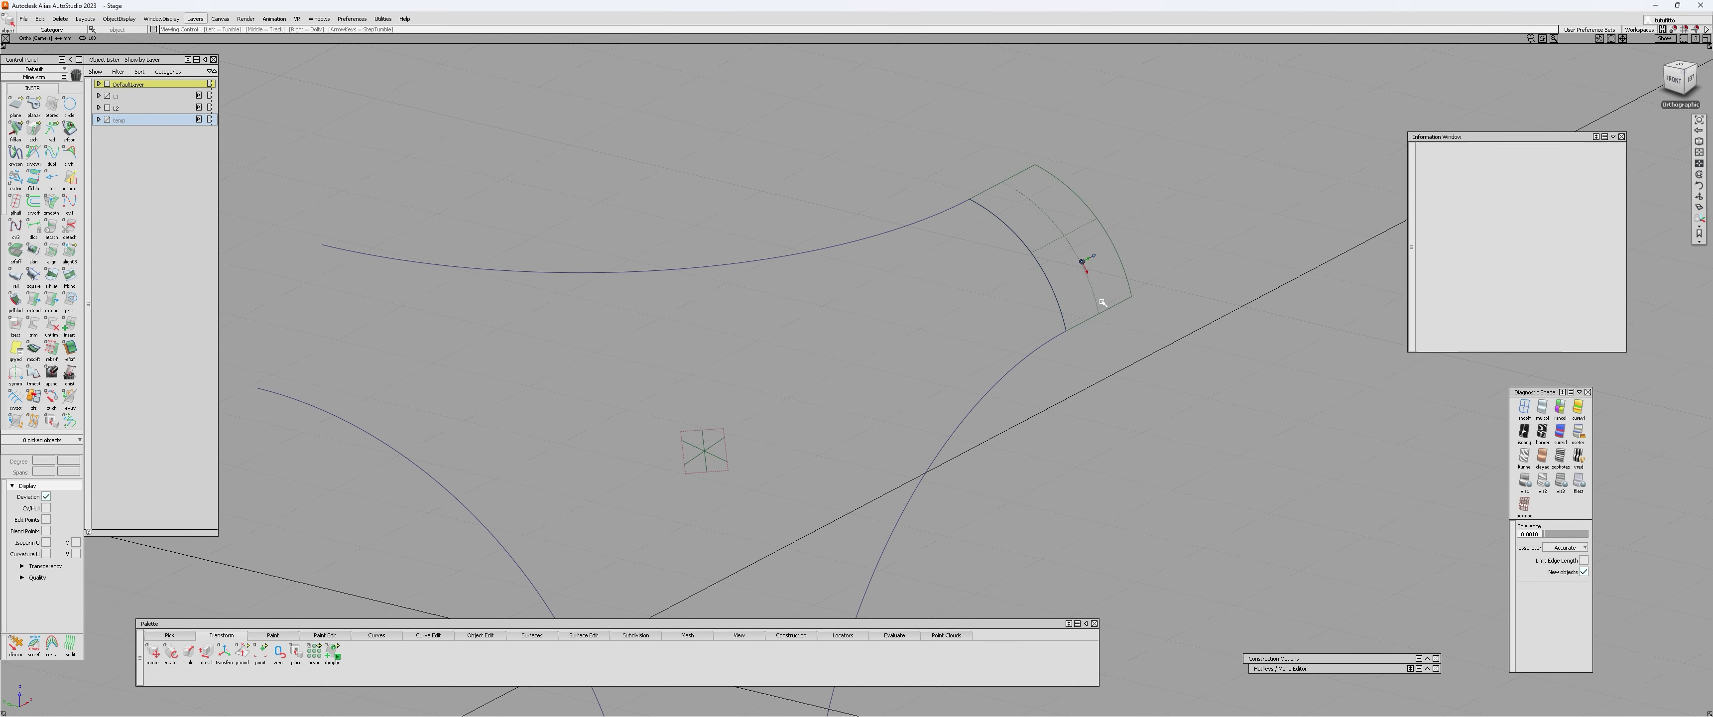
alt+shift+drag(1105, 302, 881, 351)
alt+shift+drag(1054, 285, 975, 295)
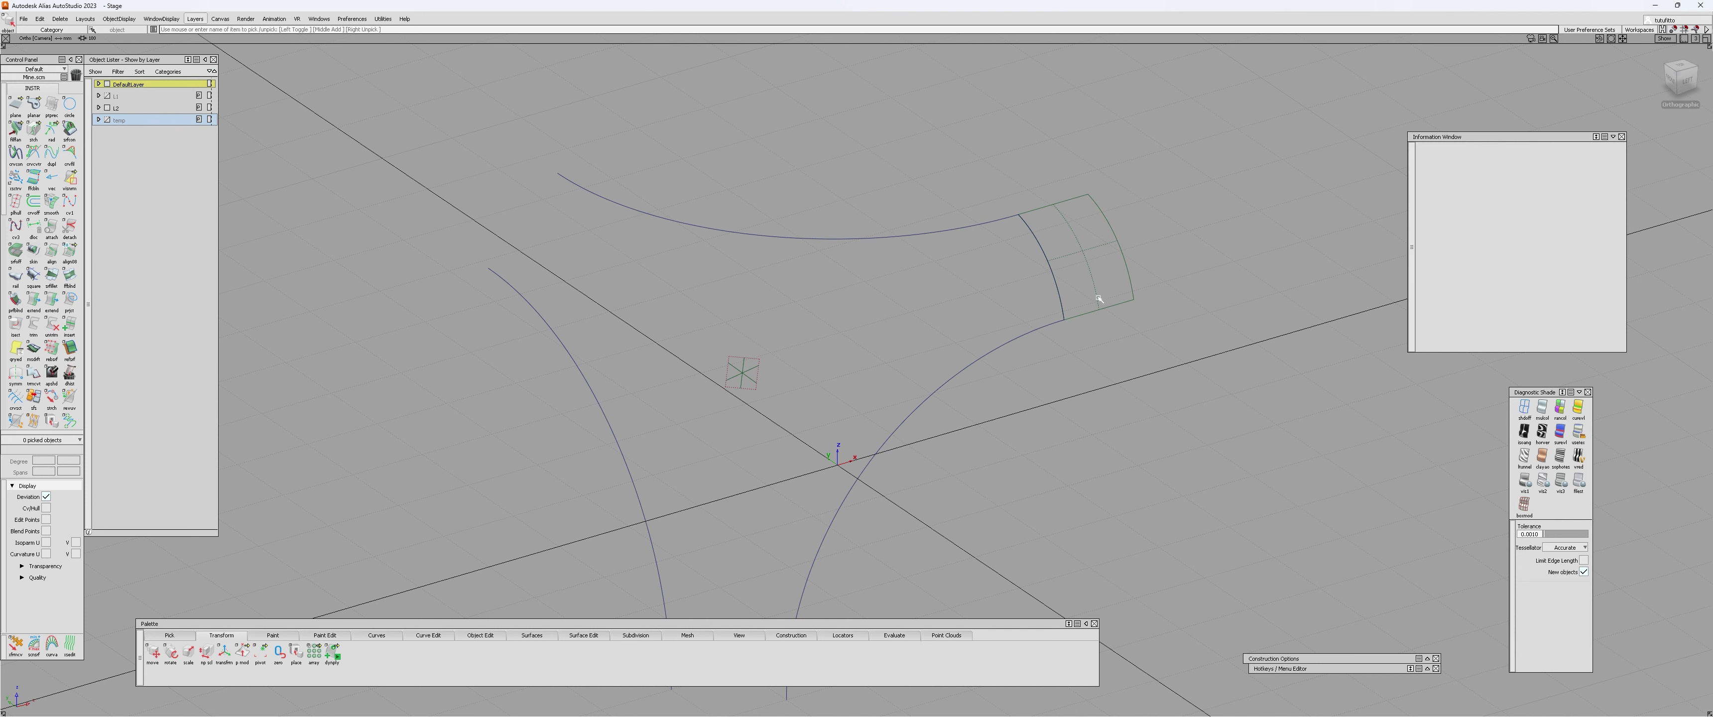
- Draw an edit point curve from the centre of the small plane surface to the middle of the draft surface's inner edge
mouse_move(1098, 298)
alt+shift+mouse_down()
mouse_move(1055, 268)
mouse_move(1095, 277)
alt+shift+mouse_up()
click(1086, 271)
click(989, 325)
alt+shift+right_drag(989, 325, 737, 356)
key(c)
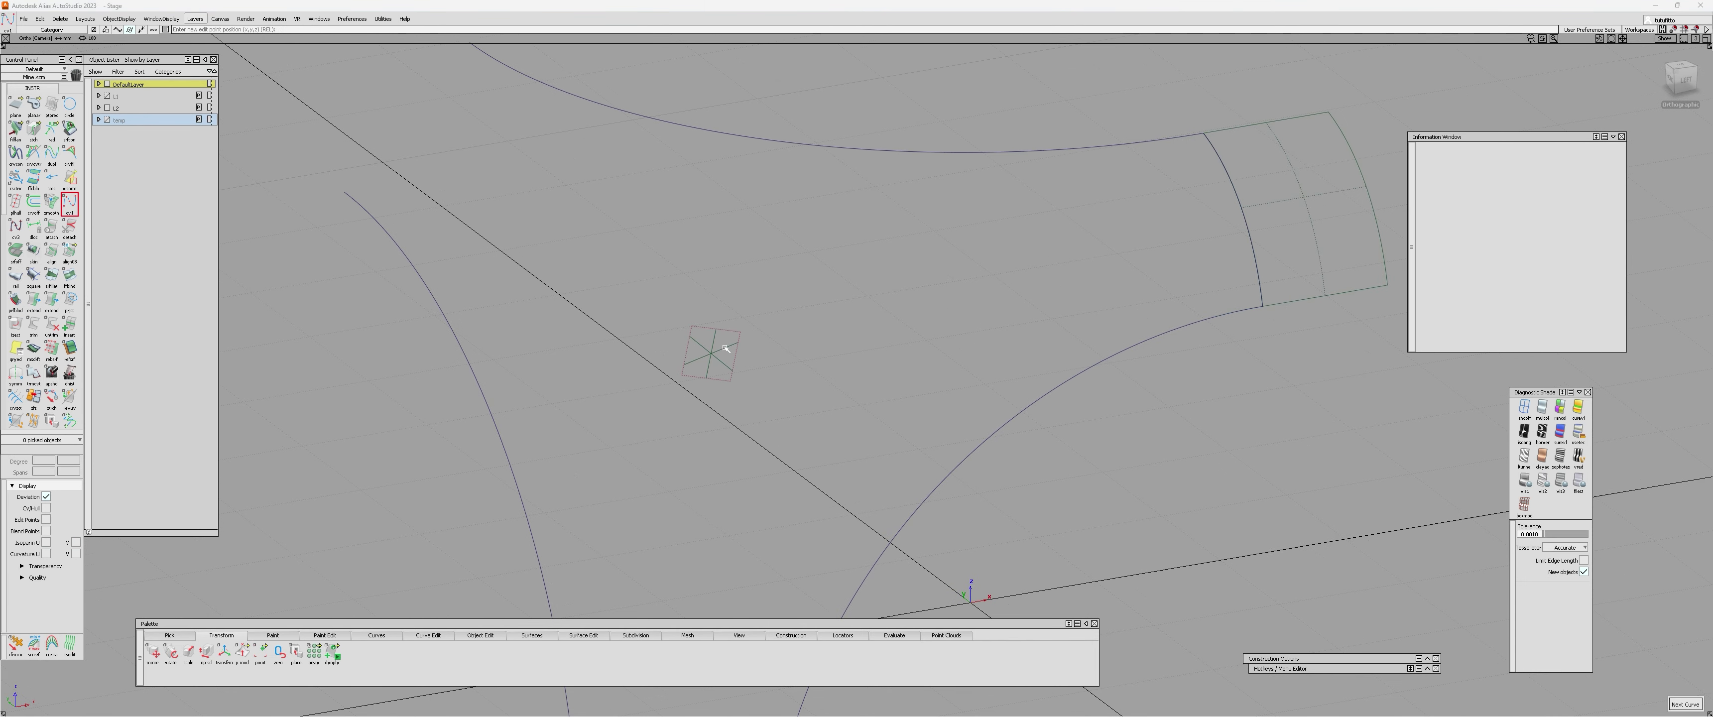
click(726, 348)
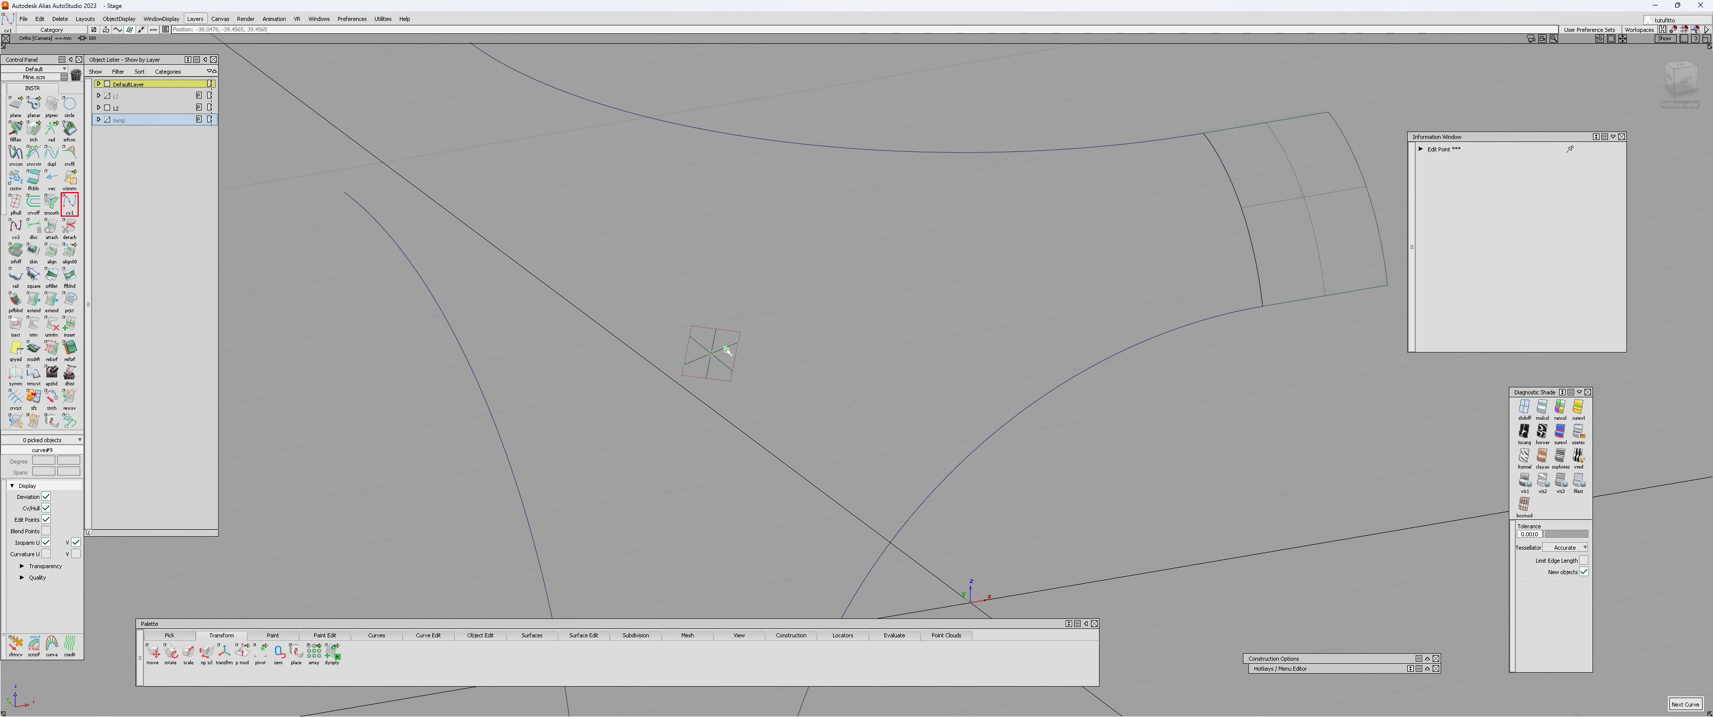
click(1293, 199)
alt+shift+drag(923, 325, 1047, 309)
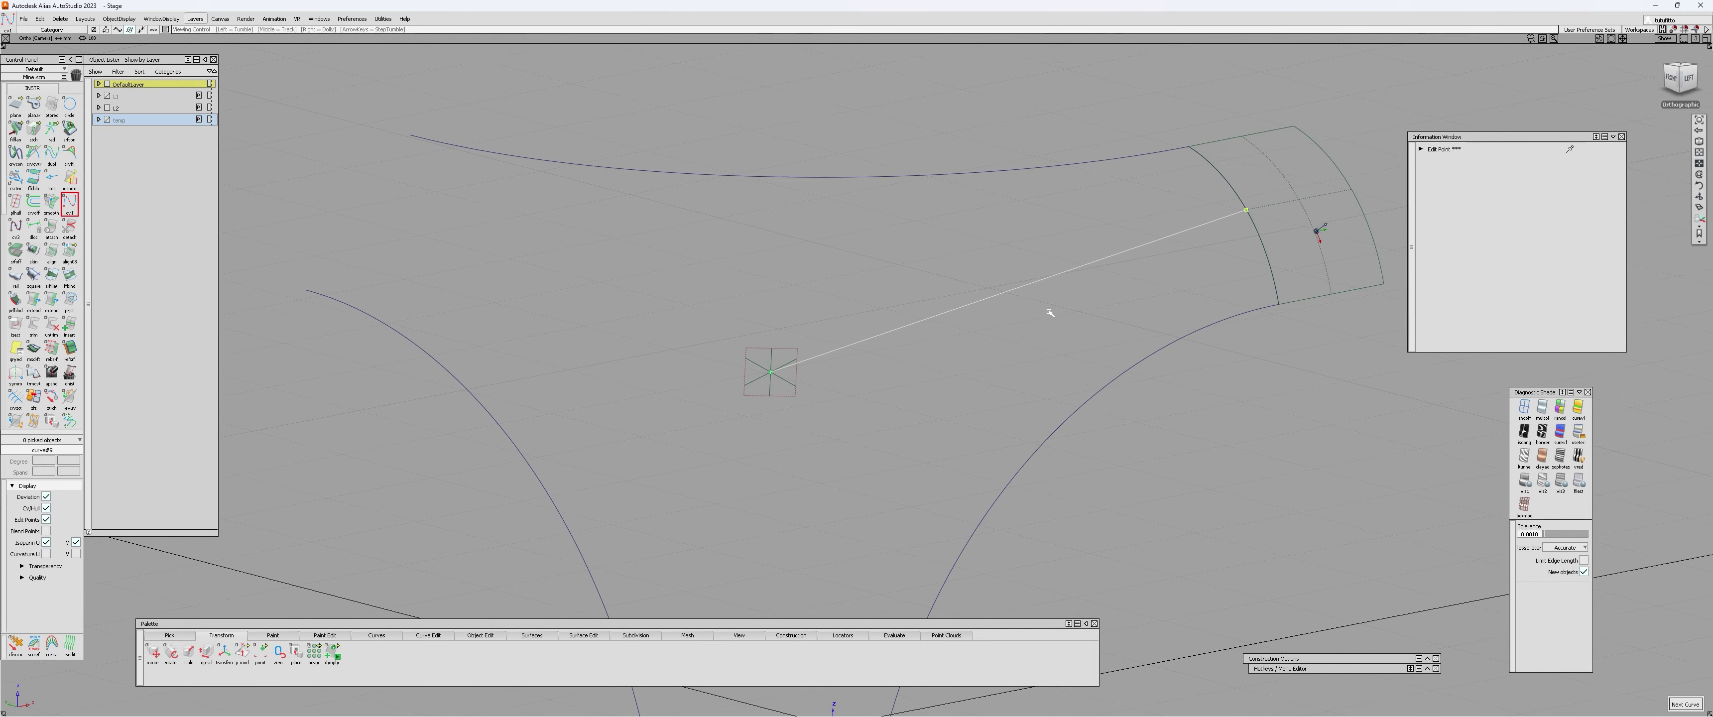
key(space)
- Pick the straight curve between the small plane and the draft surface and set its degree to 3
ctrl+shift+drag(1308, 191, 1291, 219)
click(1291, 218)
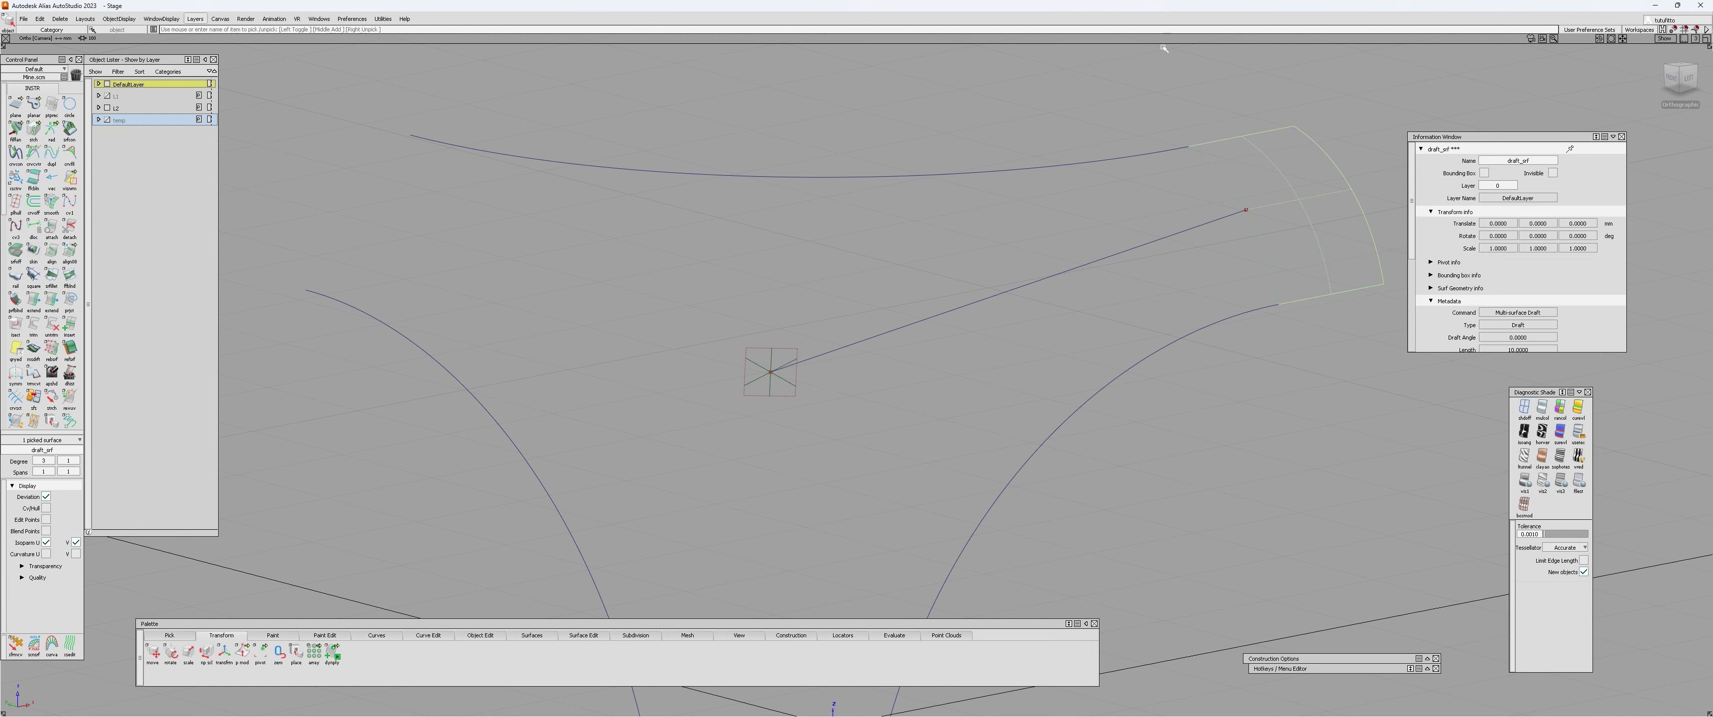
alt+shift+drag(1324, 245, 1297, 173)
click(1158, 254)
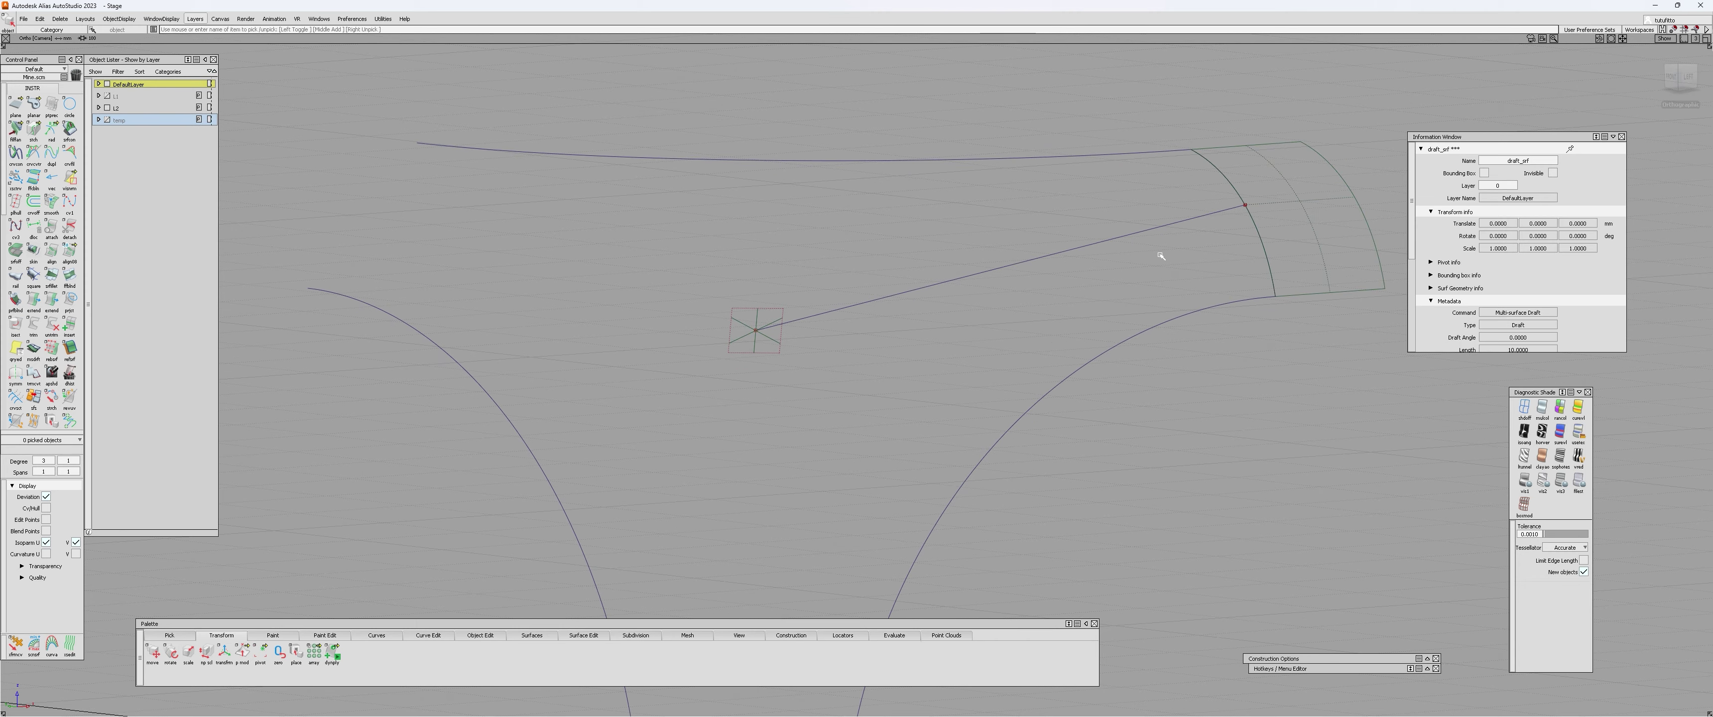
drag(987, 231, 1031, 311)
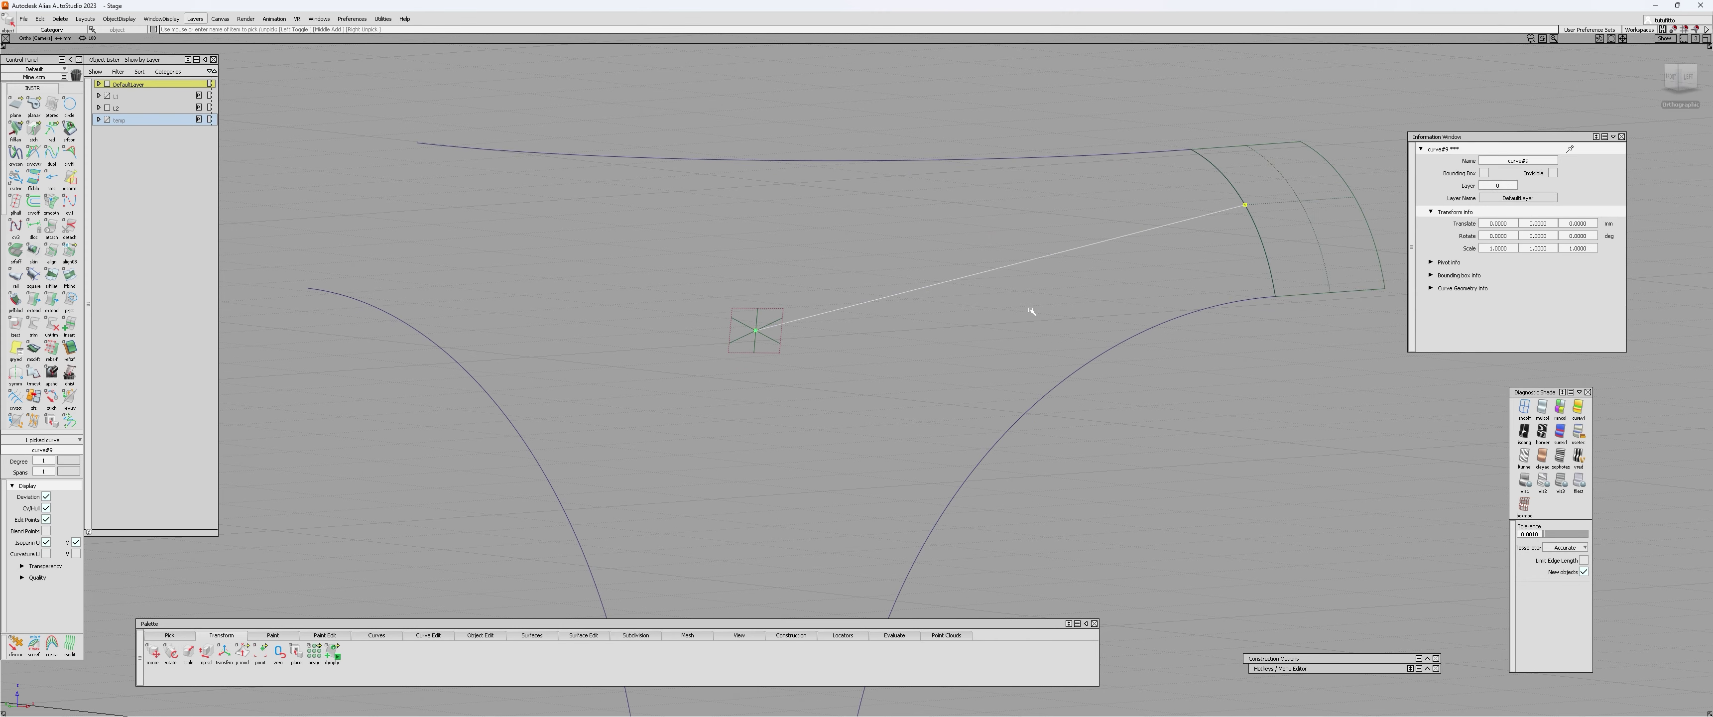
key(ctrl+r)
text(3)
key(Return)
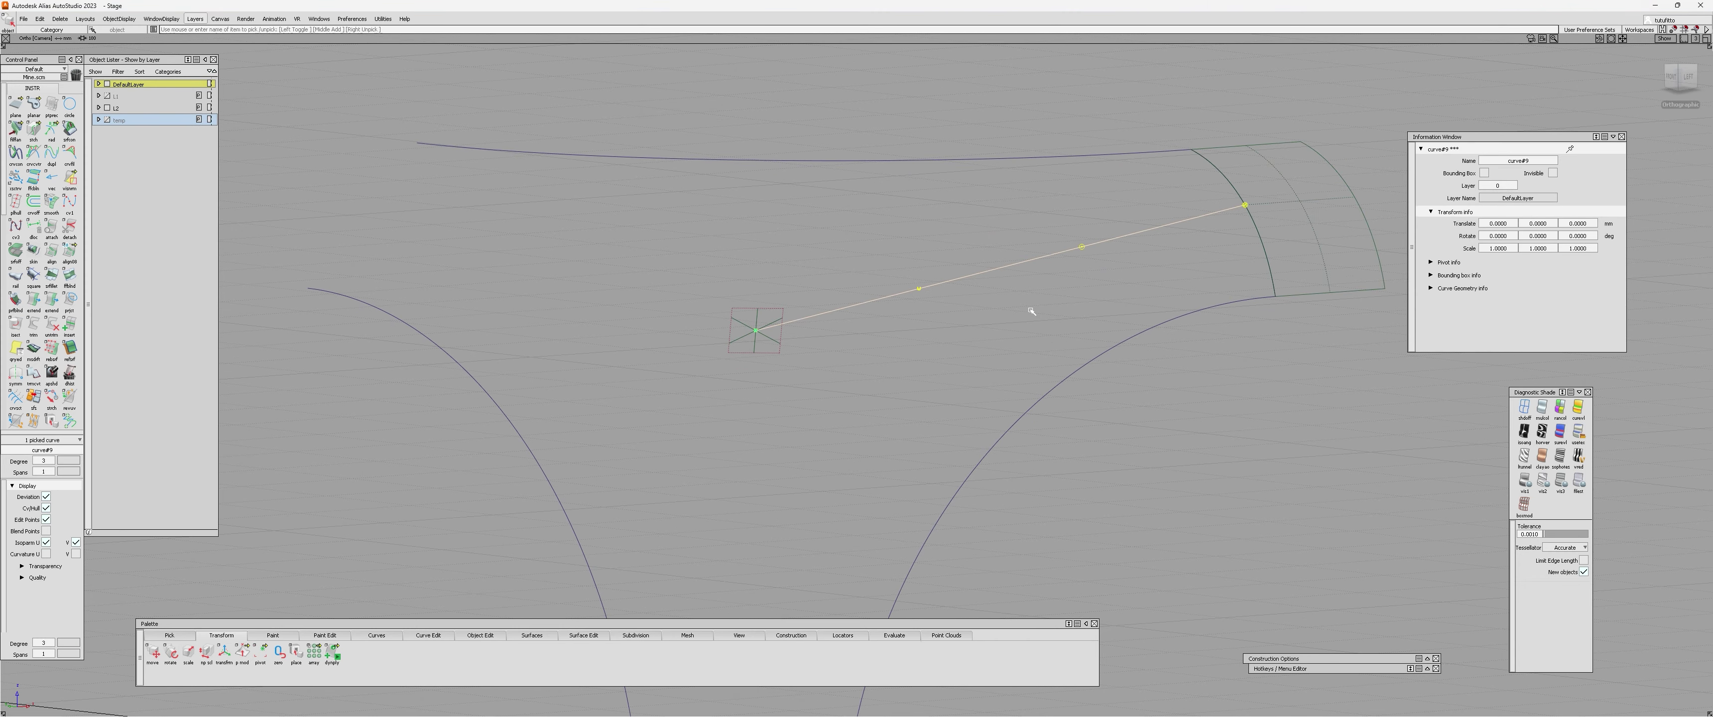
click(1030, 311)
- Align the outer end of the degree 3 curve to the draft surface's middle isoparm with G1 continuity
alt+shift+drag(1170, 214, 1077, 249)
alt+shift+middle_drag(1077, 249, 898, 289)
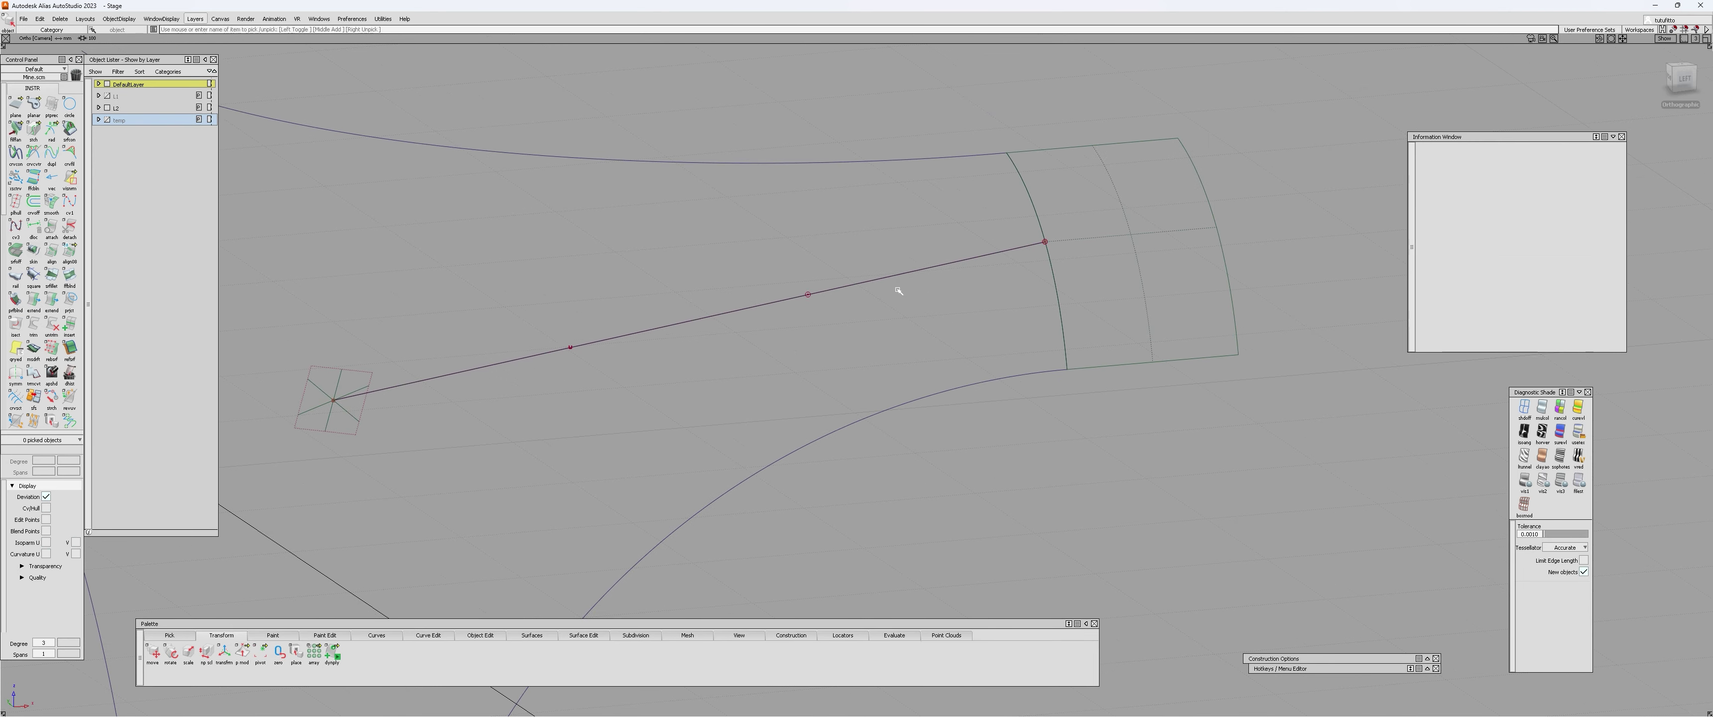
key(ctrl+a)
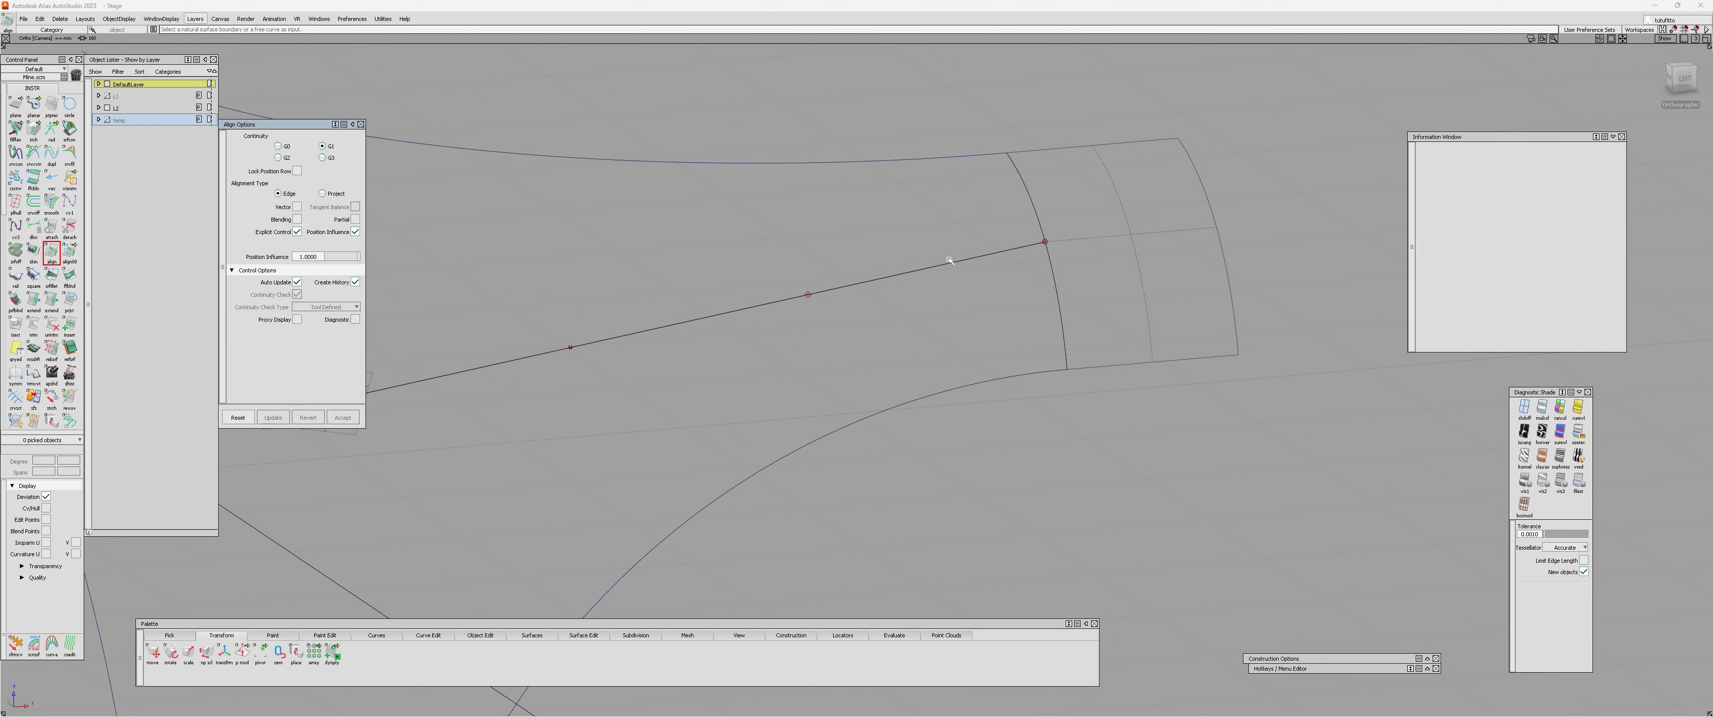
alt+shift+drag(949, 260, 997, 246)
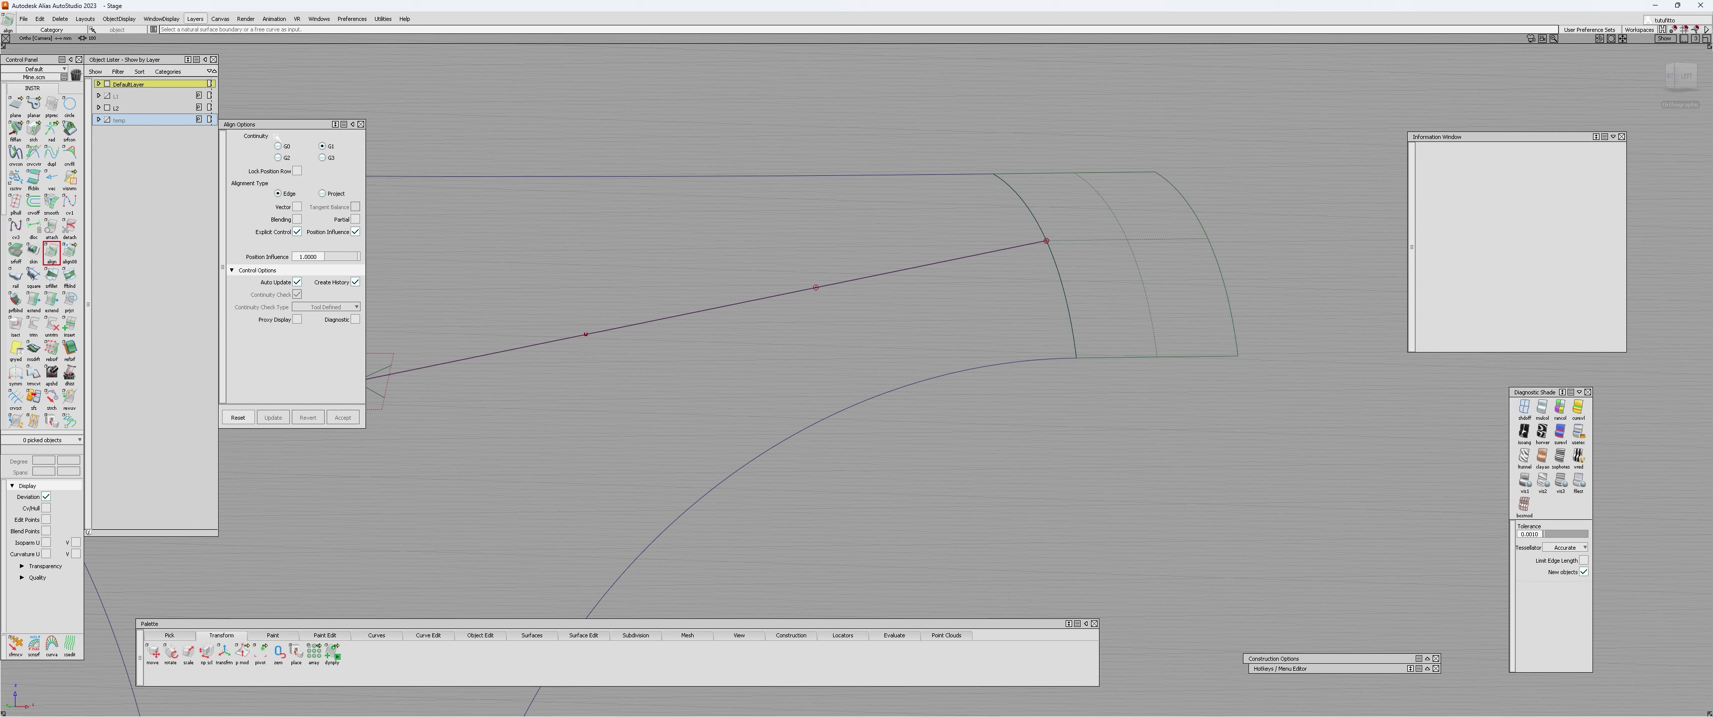
drag(272, 123, 272, 232)
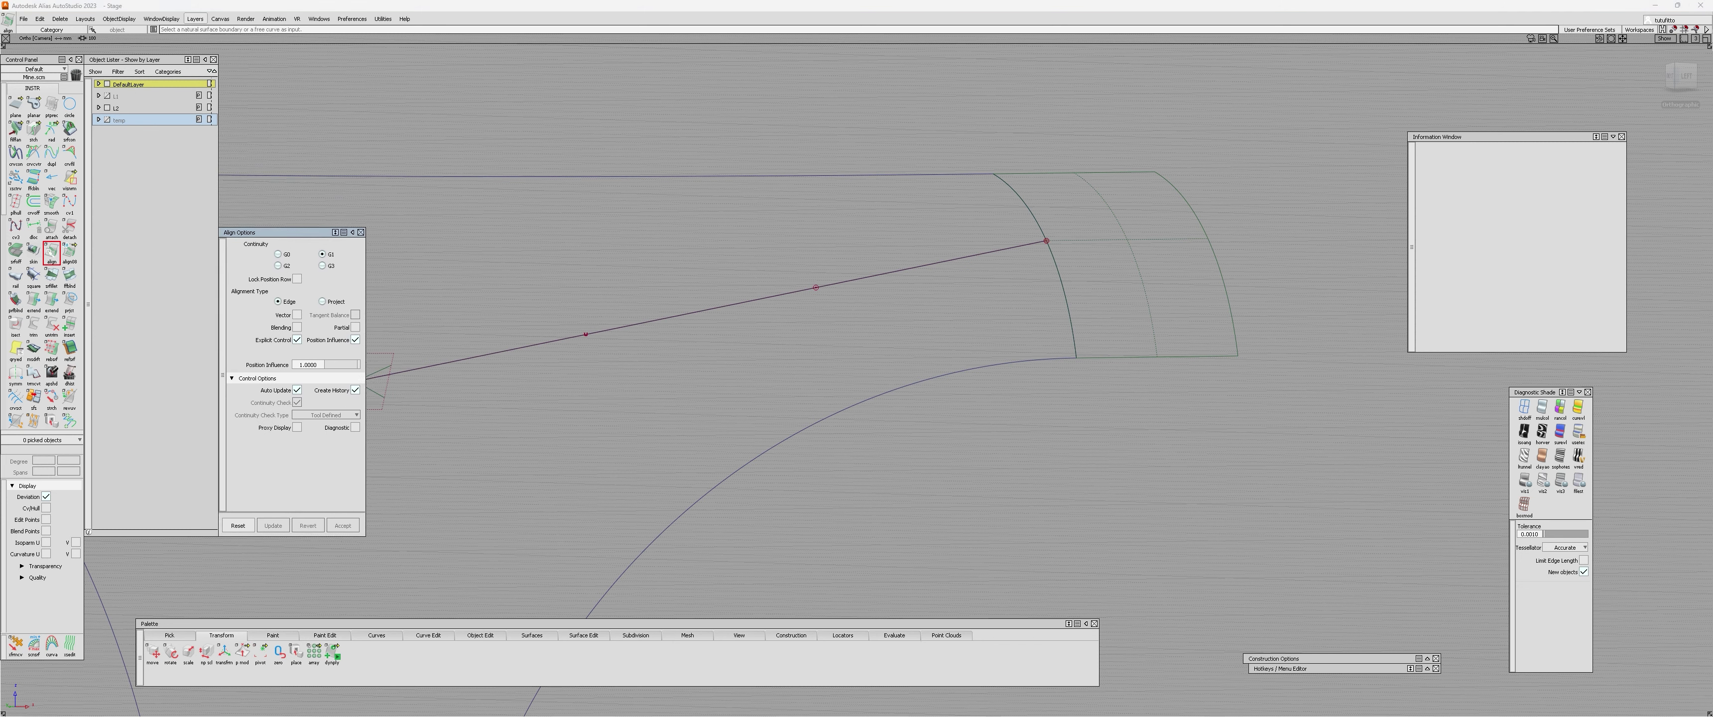
click(1009, 250)
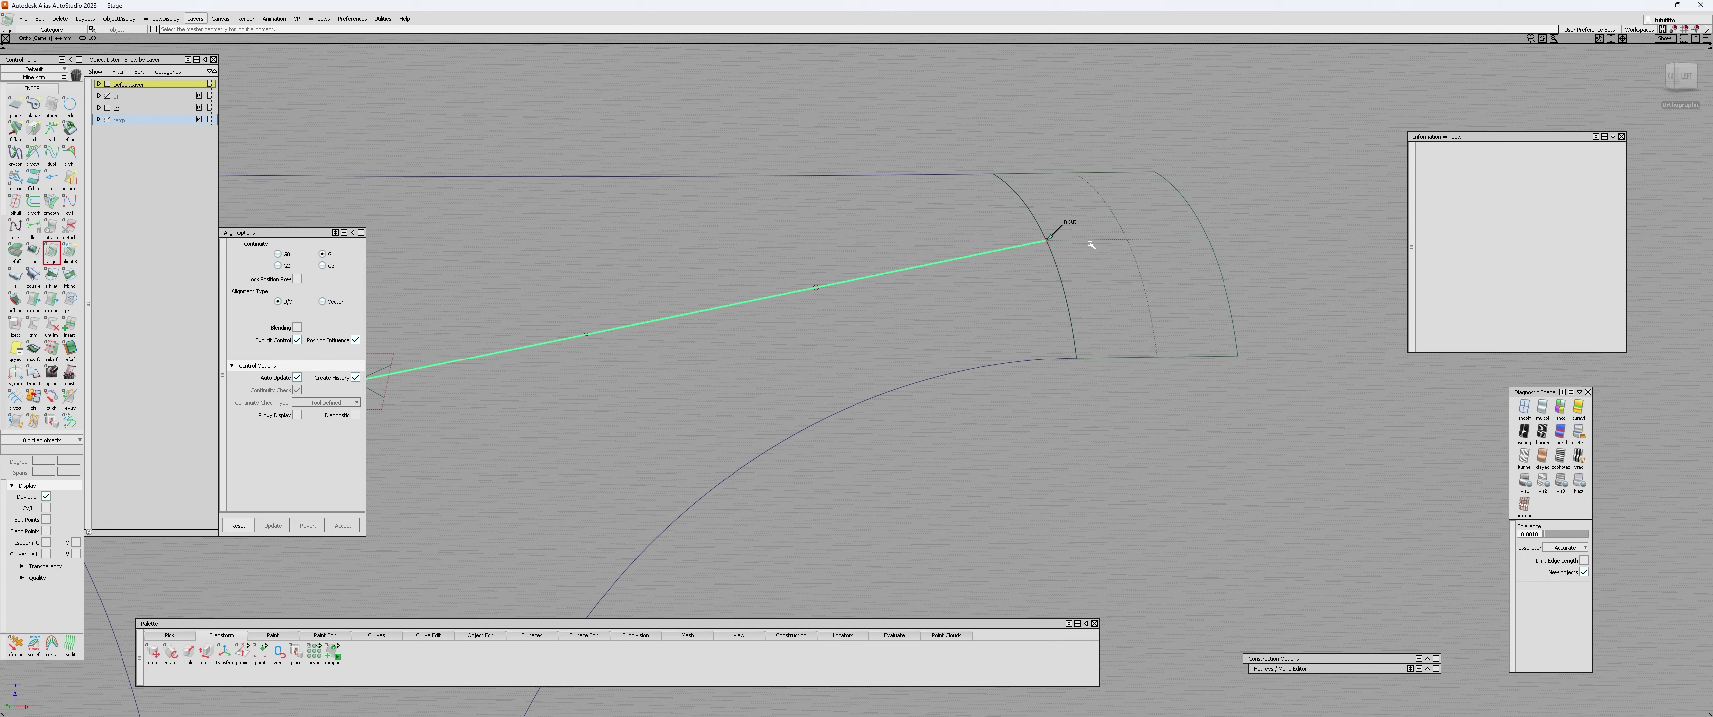
alt+shift+drag(998, 286, 939, 297)
alt+shift+right_drag(939, 297, 730, 323)
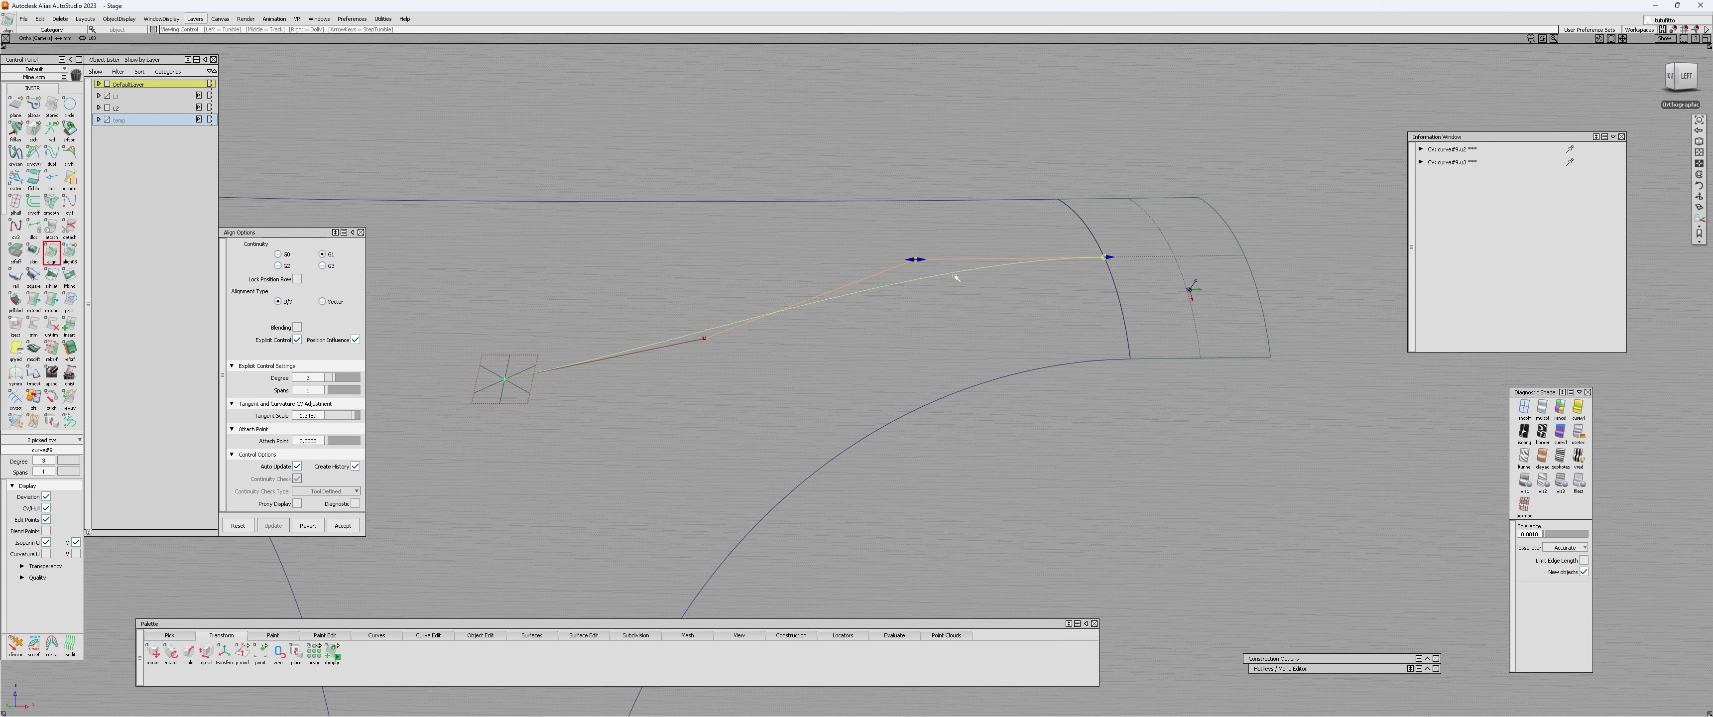
- Reopen the G1 alignment of the curve's outer end and inspect its control points from several angles
key(space)
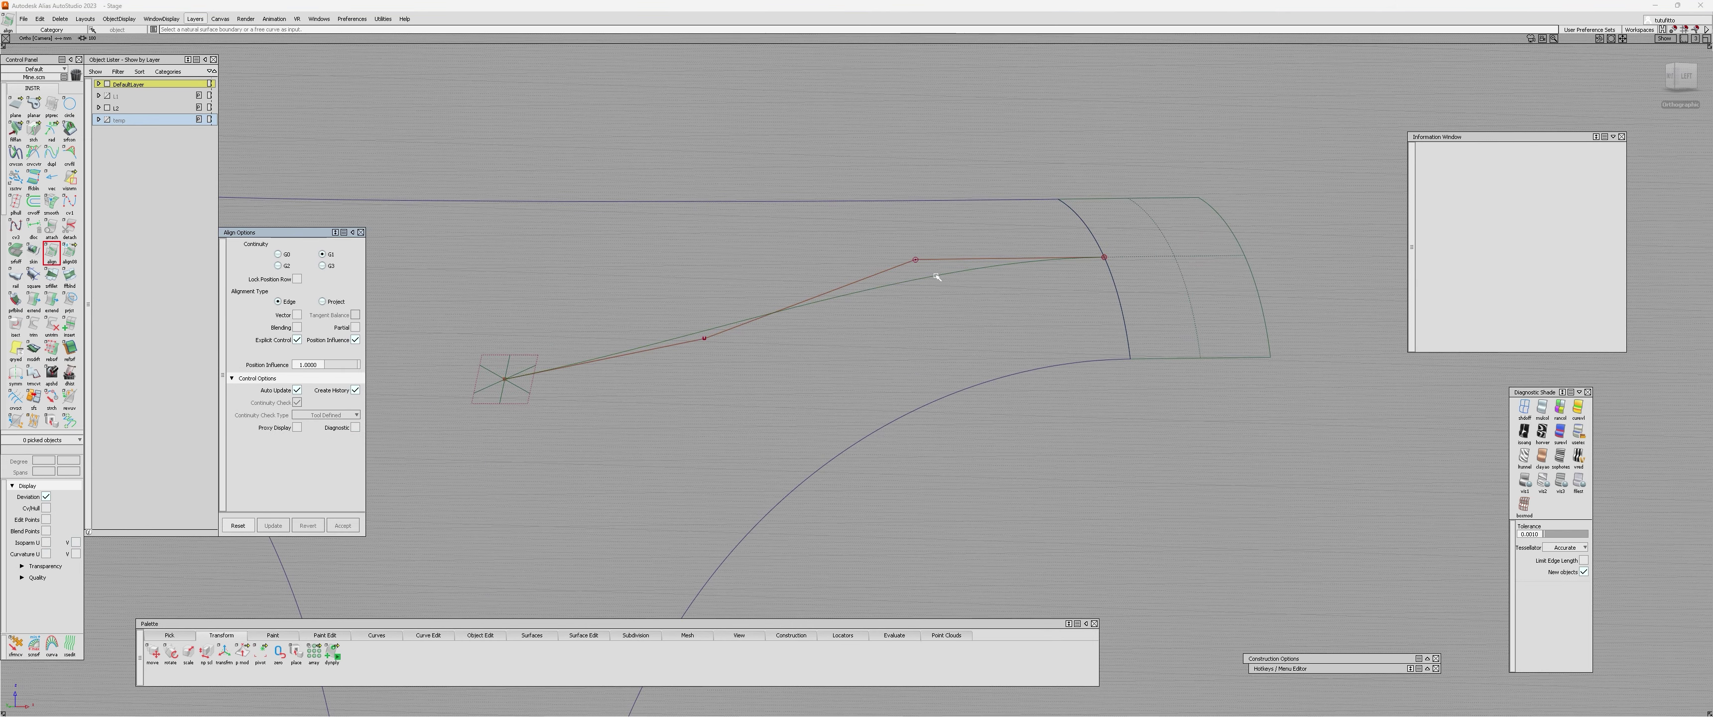
ctrl+shift+drag(936, 279, 948, 293)
click(948, 293)
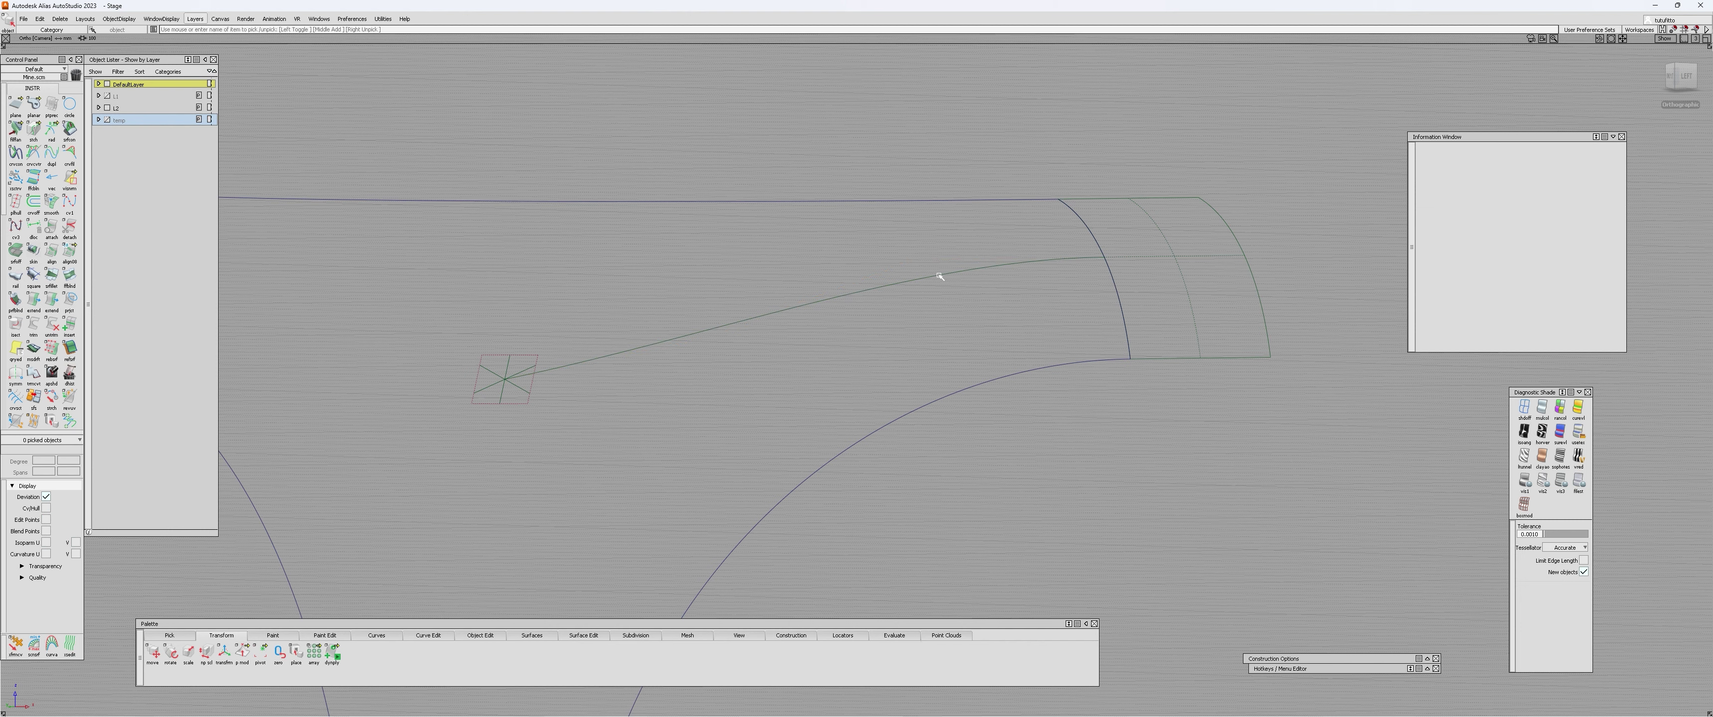
click(939, 275)
click(945, 276)
key(ctrl+q)
click(945, 276)
alt+shift+drag(984, 317, 882, 285)
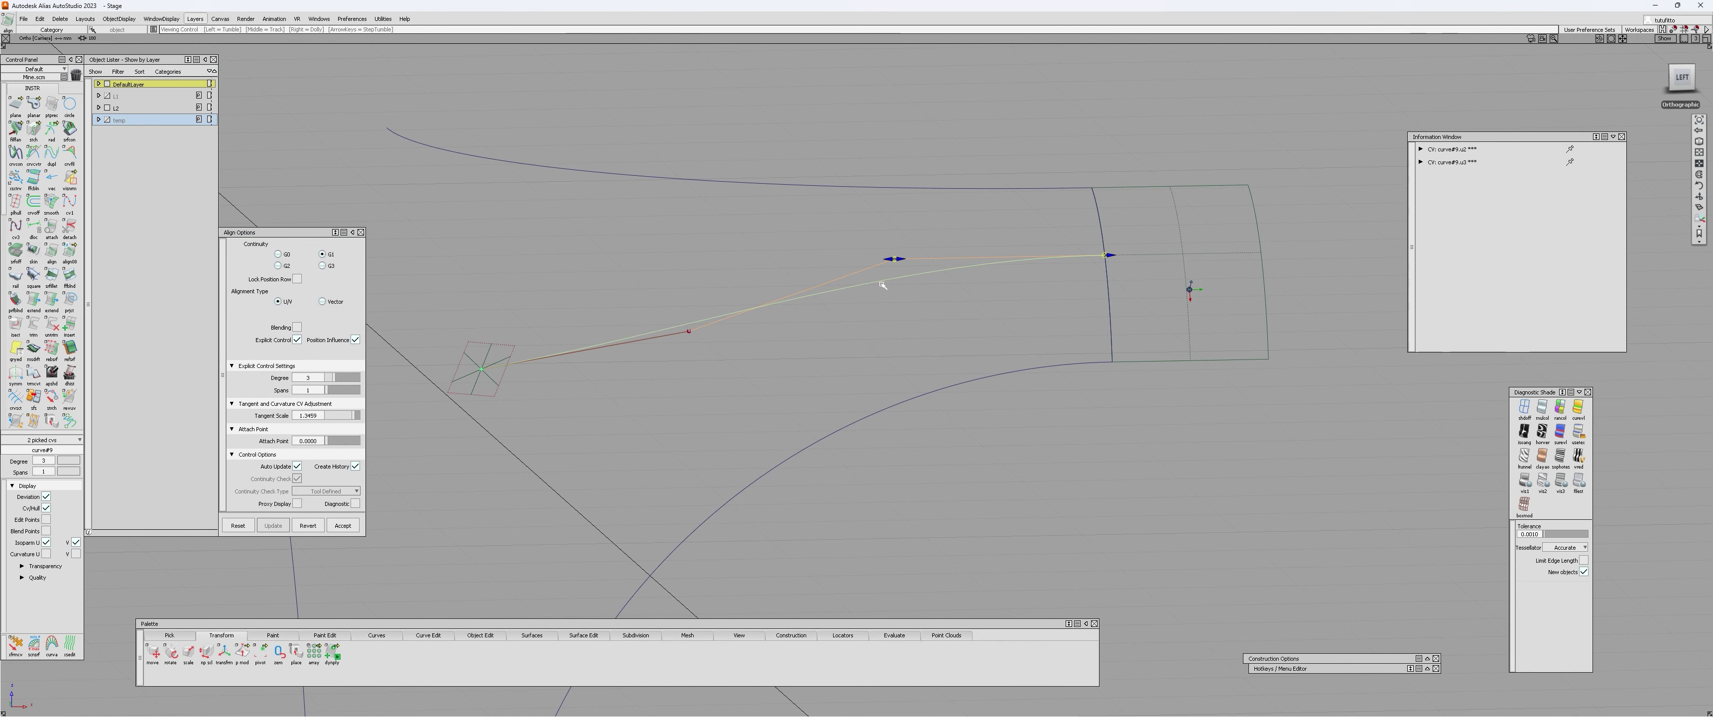
alt+shift+right_drag(841, 298, 826, 291)
key(space)
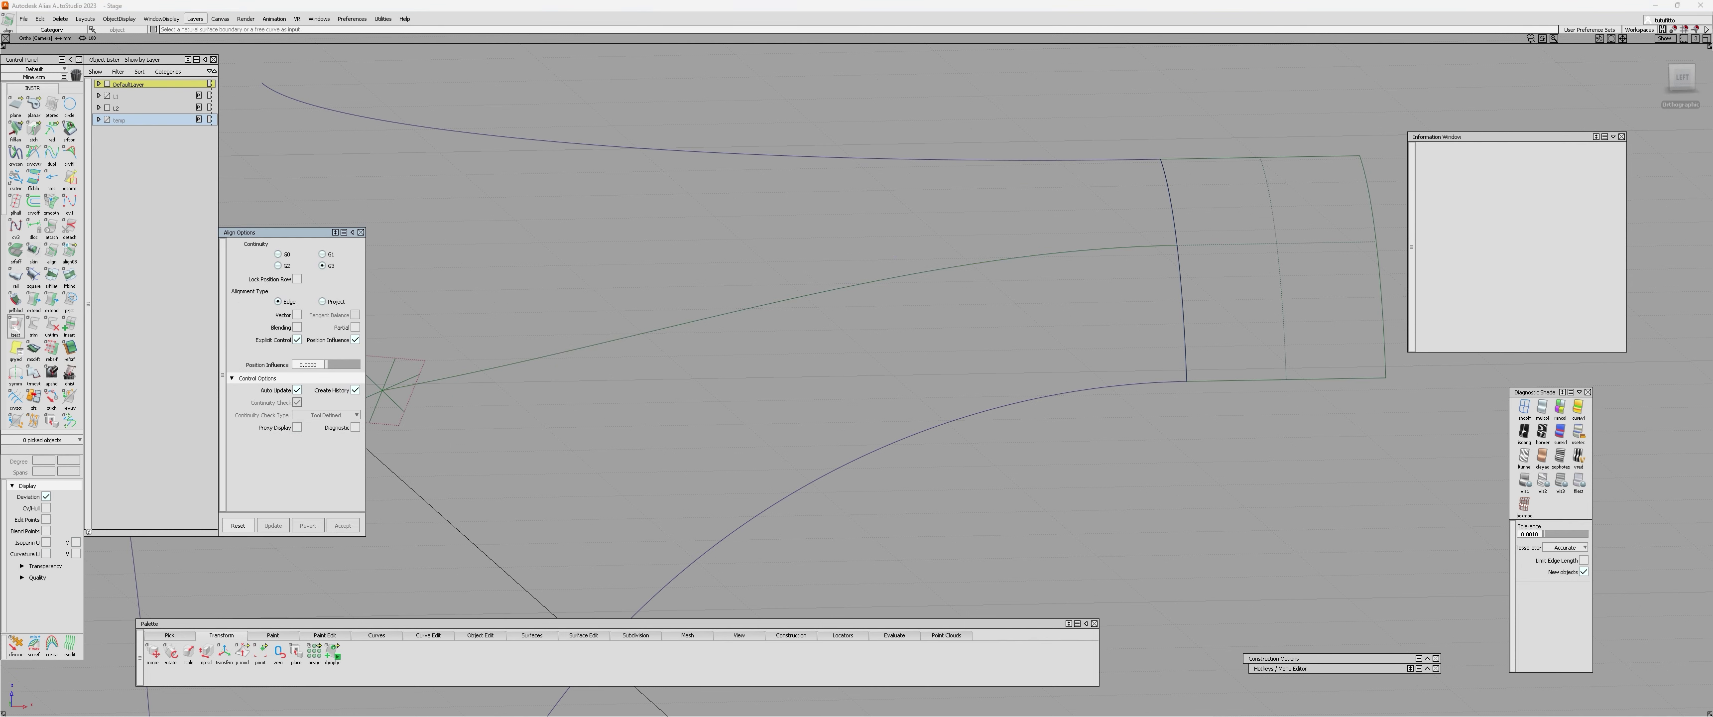
click(854, 279)
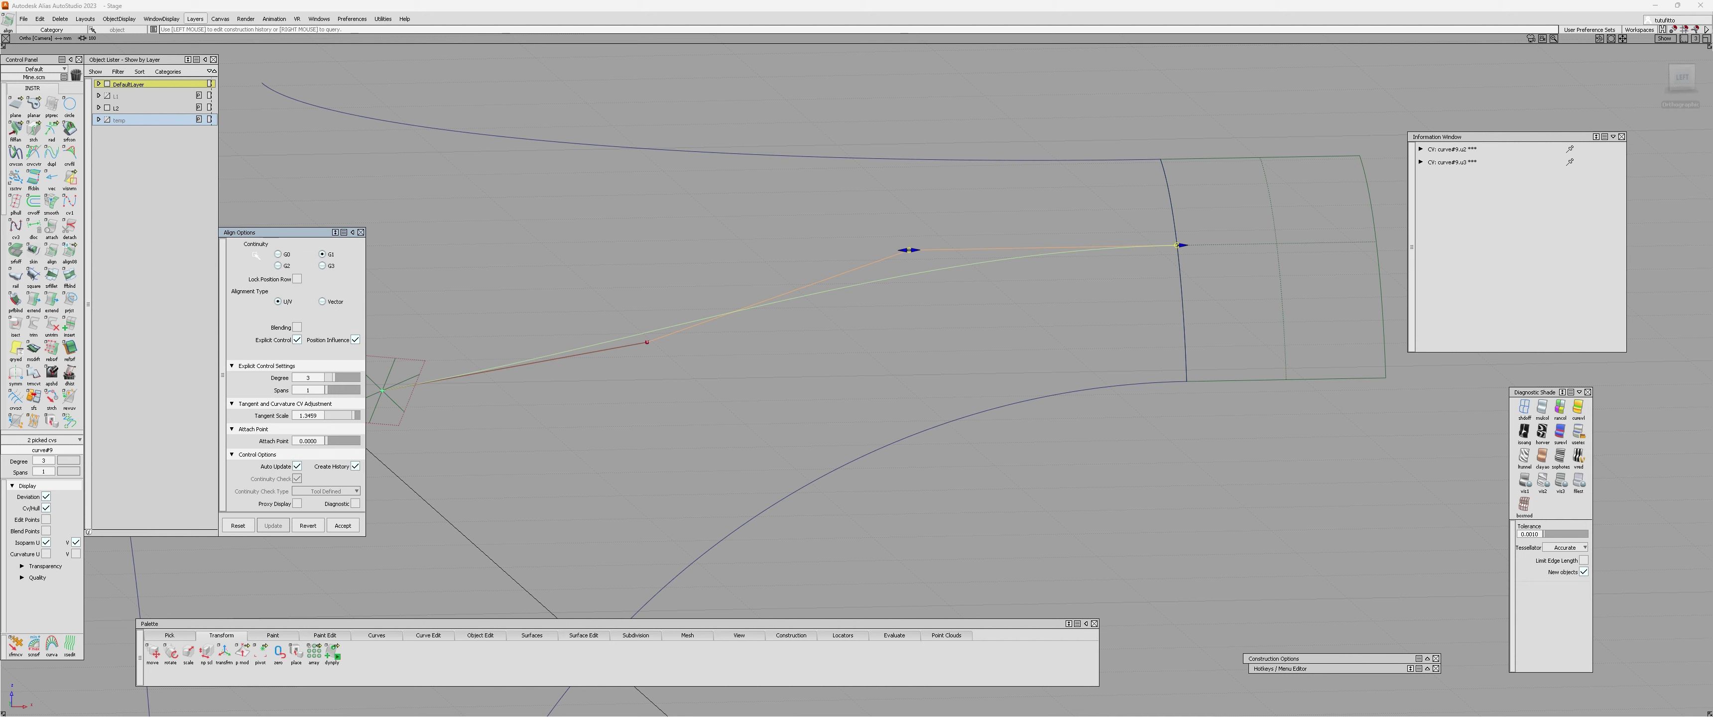
alt+shift+drag(461, 359, 923, 316)
alt+shift+drag(988, 273, 924, 269)
- Align the inner end of the curve to the small plane surface with G1 continuity and clear the selection
click(932, 277)
ctrl+shift+drag(1008, 309, 982, 307)
click(873, 248)
alt+shift+right_drag(997, 266, 983, 264)
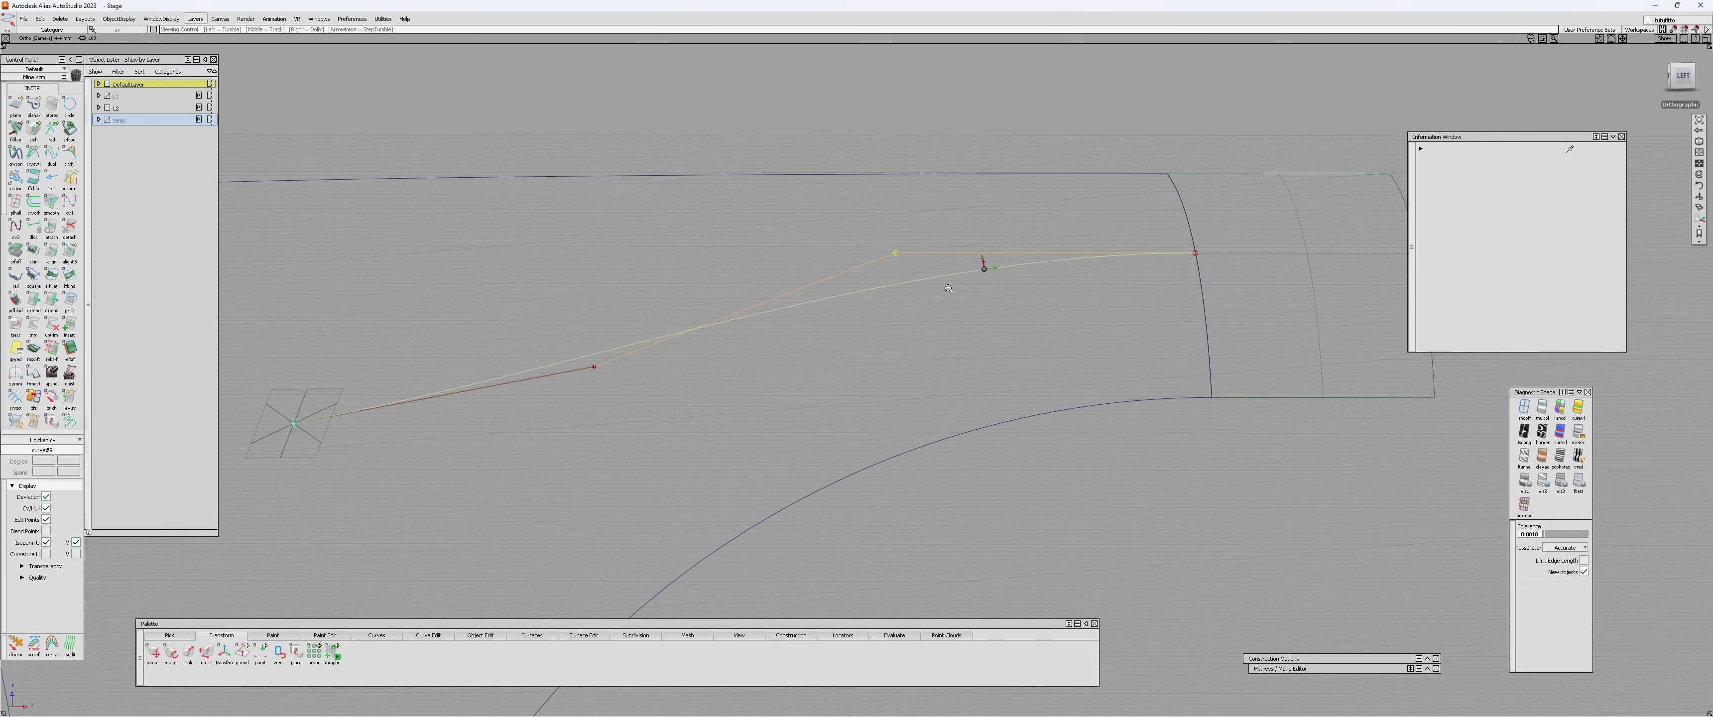
alt+shift+drag(983, 264, 811, 360)
key(a)
click(775, 366)
click(747, 378)
alt+shift+drag(747, 406, 791, 275)
alt+shift+middle_drag(792, 275, 612, 325)
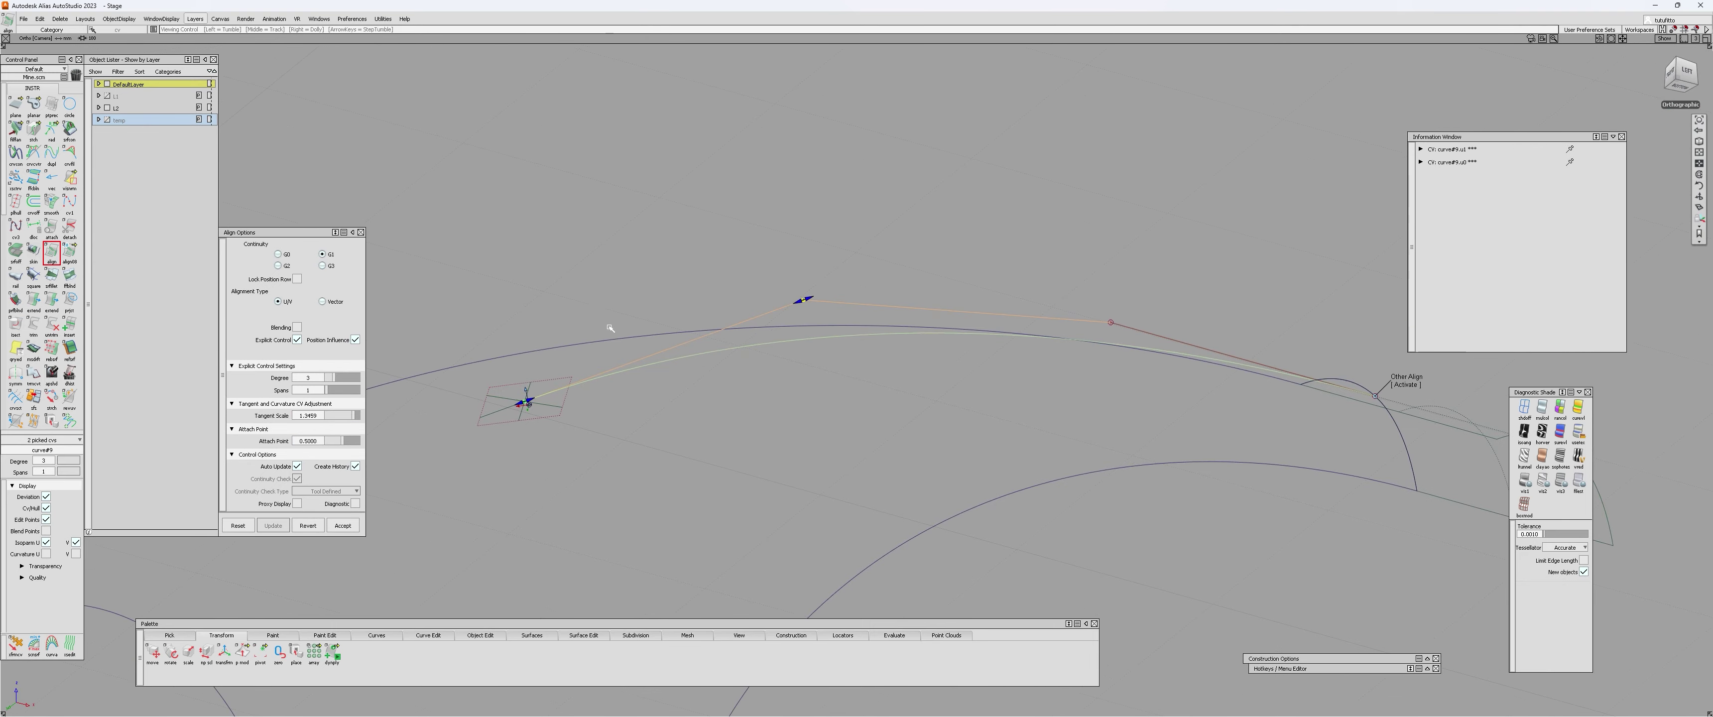
alt+shift+drag(612, 326, 555, 413)
key(a)
alt+shift+right_drag(888, 398, 774, 387)
alt+shift+drag(774, 387, 778, 459)
key(q)
drag(841, 295, 553, 493)
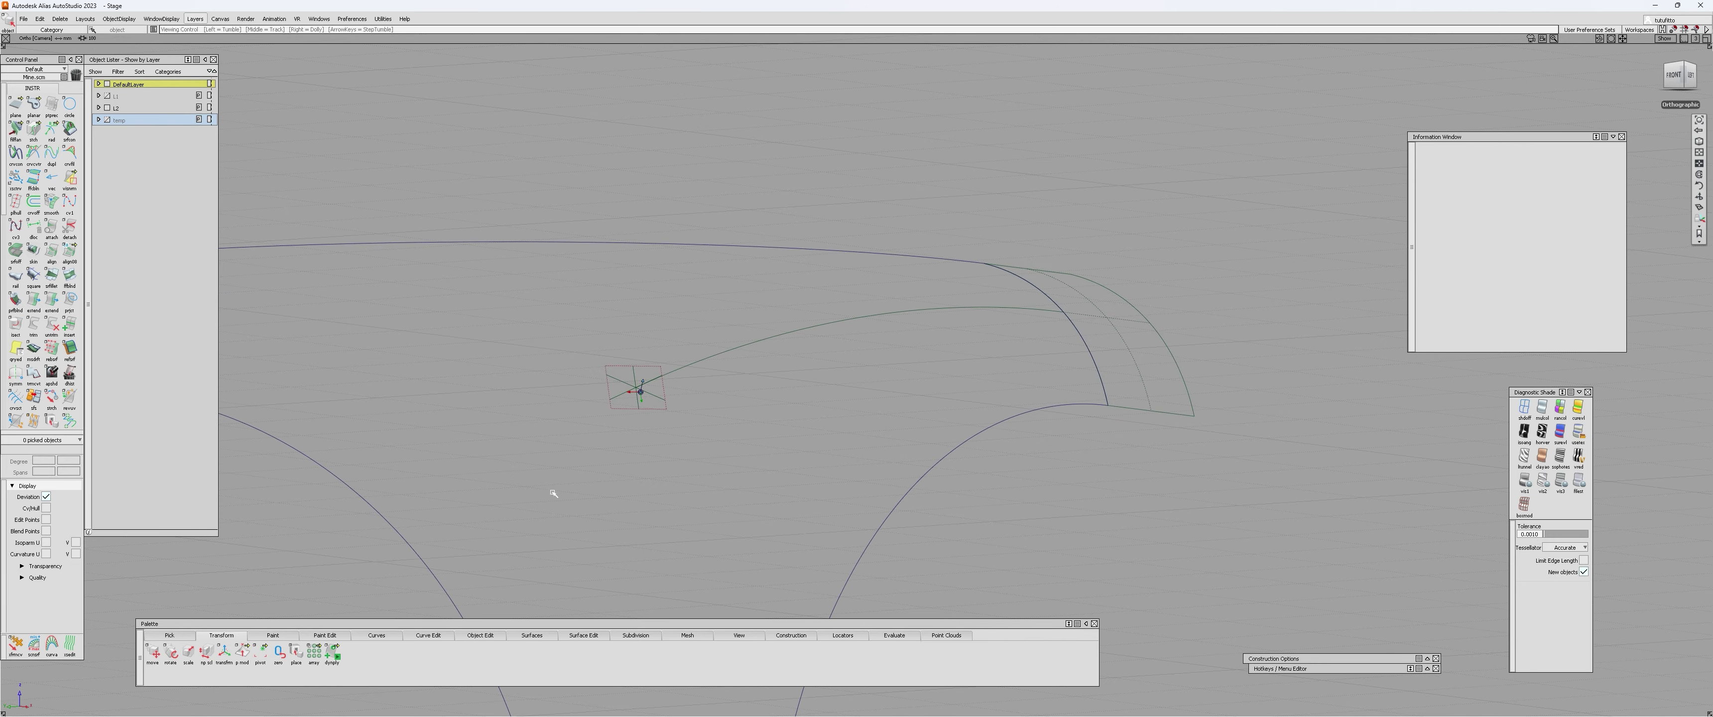
alt+shift+drag(769, 377, 696, 414)
- Isolate the connecting curve by hiding all other objects
click(1104, 371)
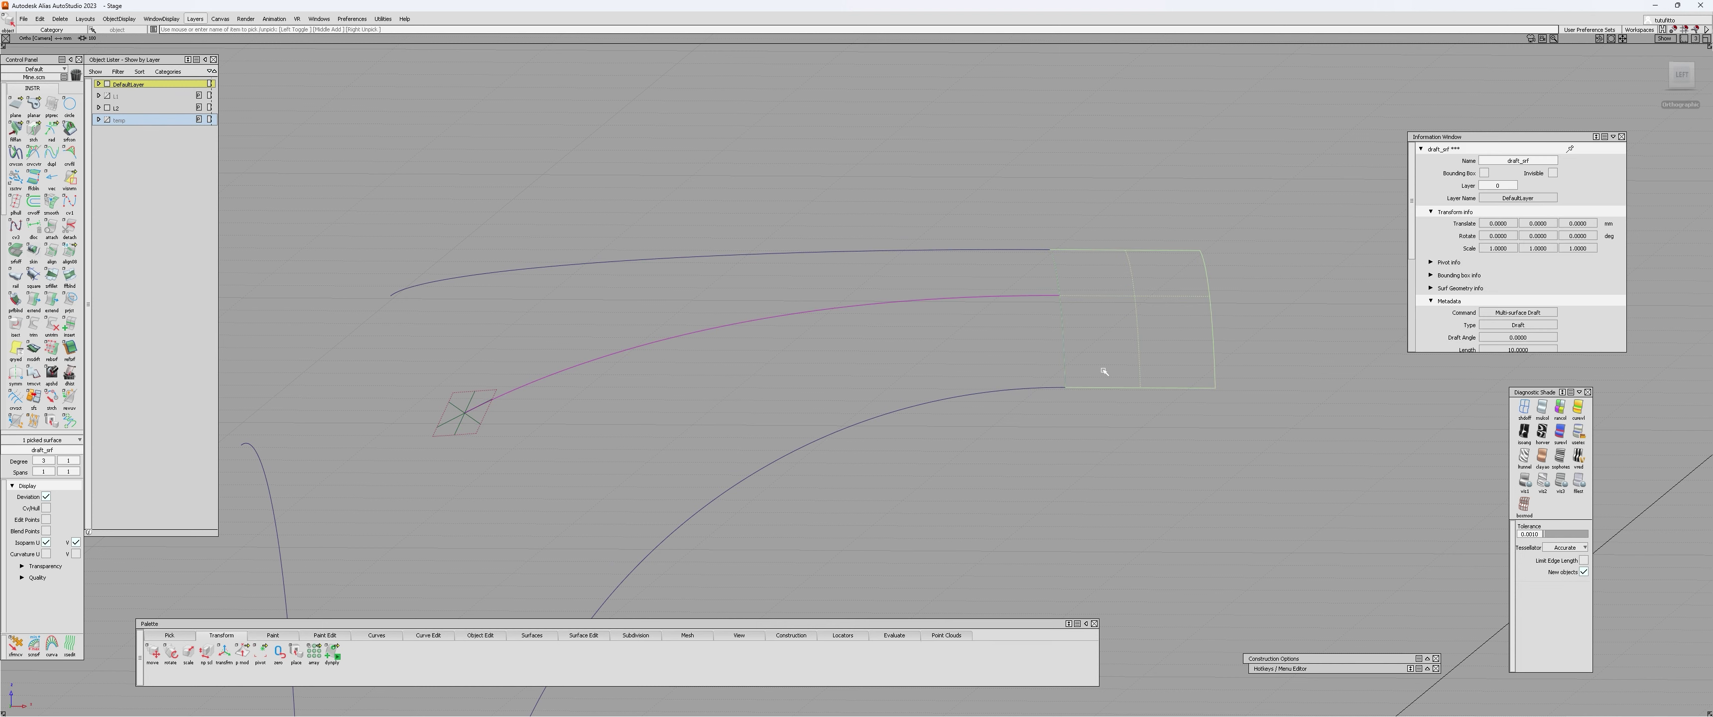
click(1102, 371)
click(1107, 353)
click(1107, 354)
drag(754, 276, 813, 339)
key(alt+h)
click(795, 367)
drag(872, 265, 911, 385)
alt+shift+right_drag(913, 392, 891, 390)
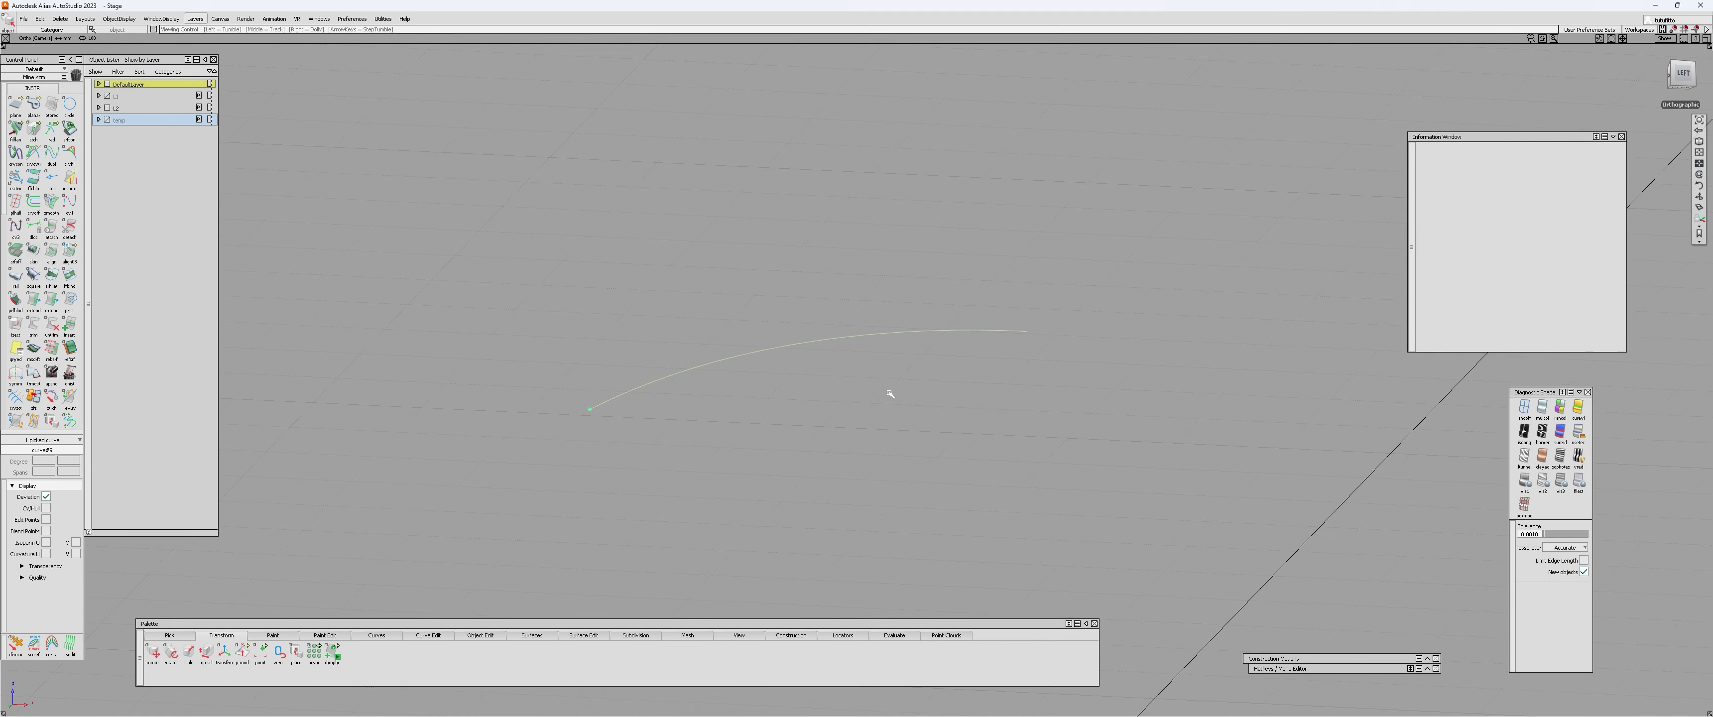
alt+shift+drag(890, 390, 874, 431)
key(ctrl+c)
key(ctrl+v)
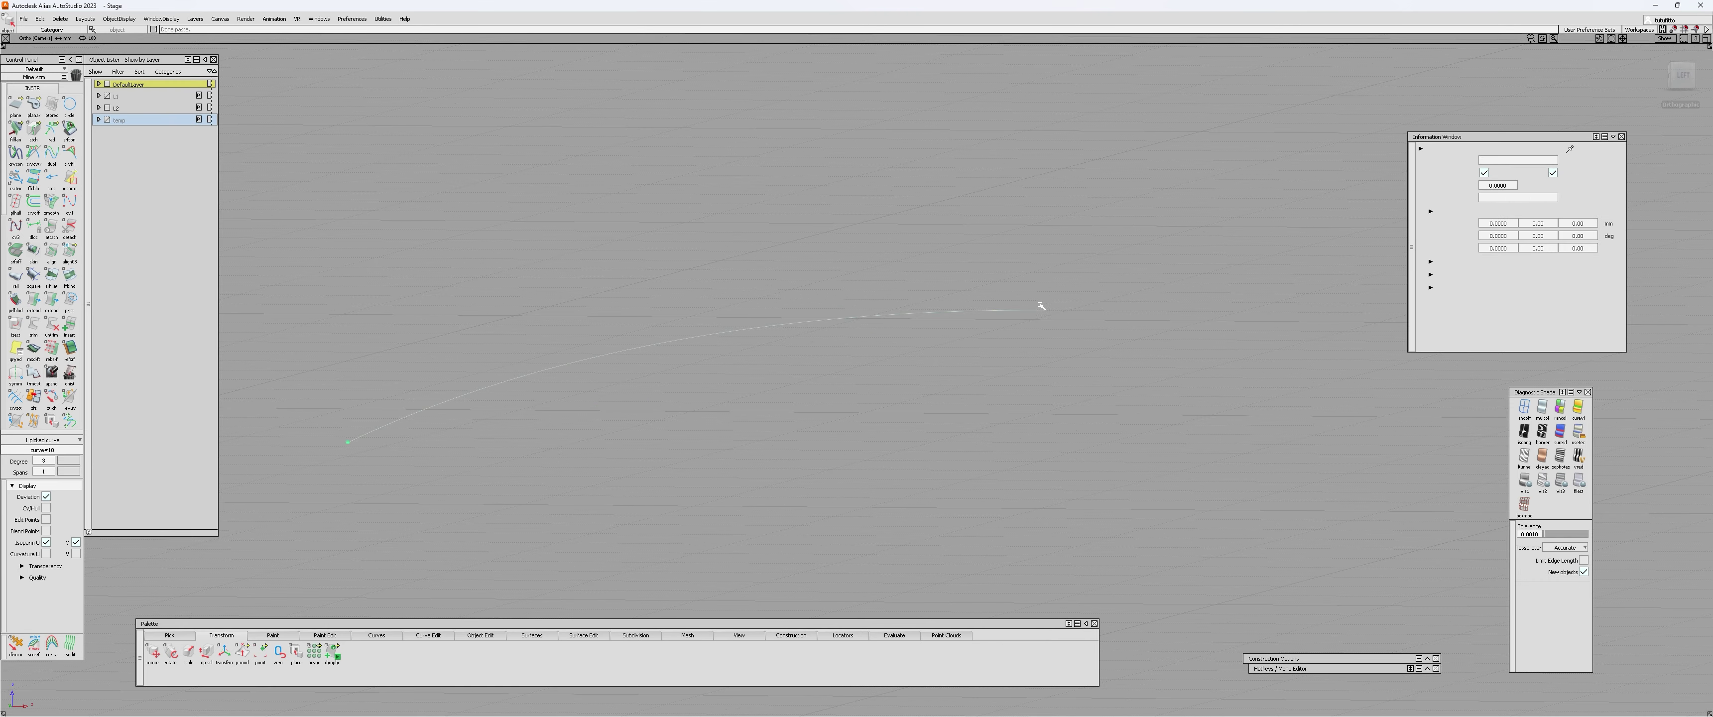
alt+shift+drag(997, 370, 1015, 407)
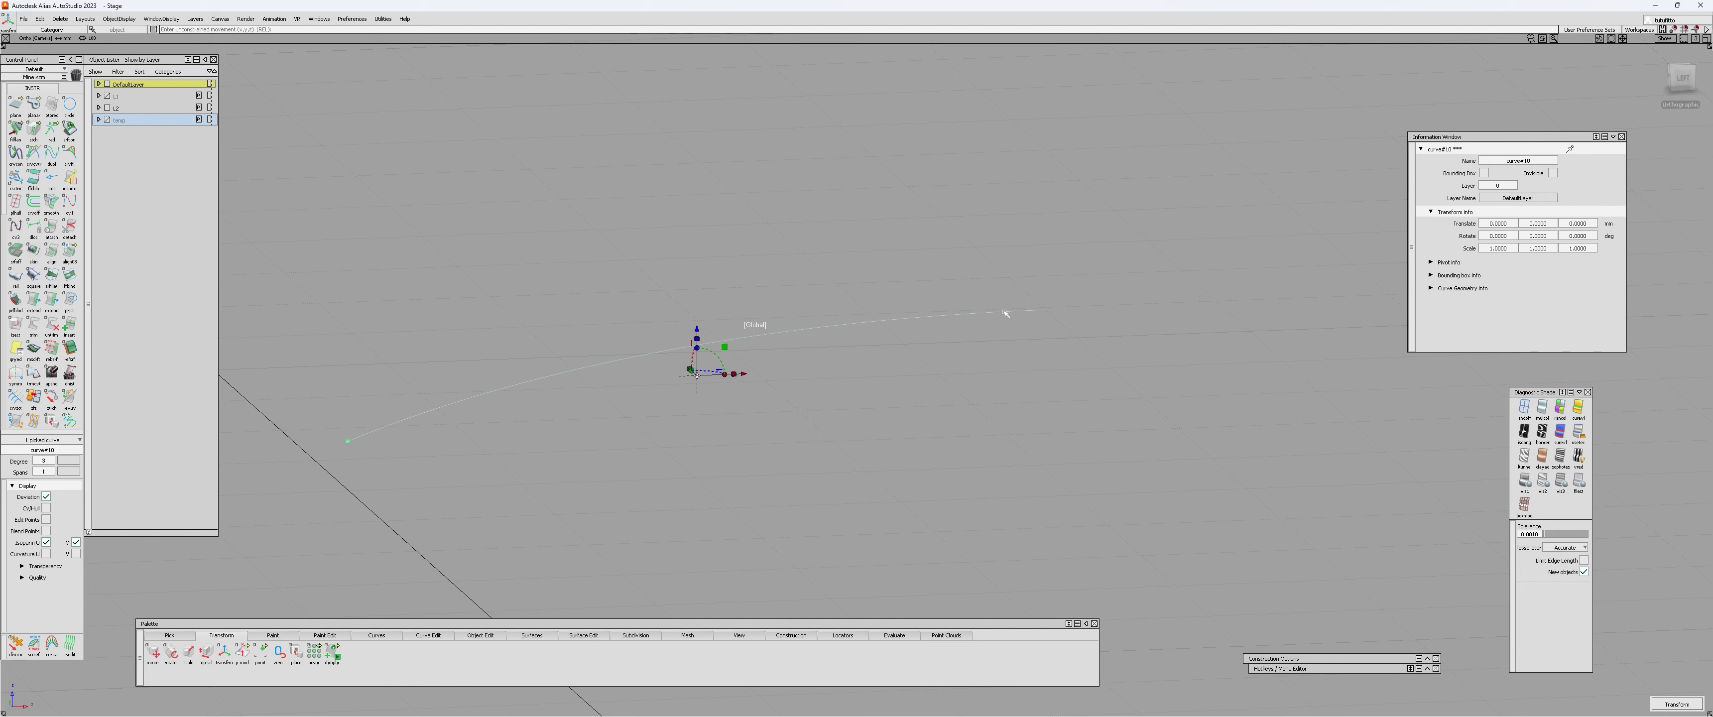
mouse_move(1045, 311)
mouse_down()
mouse_move(1149, 305)
mouse_move(1046, 311)
mouse_move(1062, 310)
mouse_up()
key(ctrl+z)
key(ctrl+z)
click(1044, 311)
key(ctrl+z)
key(ctrl+z)
click(1045, 311)
key(ctrl+z)
key(Delete)
key(Return)
- Duplicate the connecting curve, mirror the copy about the curve's outer end point, and show all hidden objects again
click(971, 315)
click(956, 341)
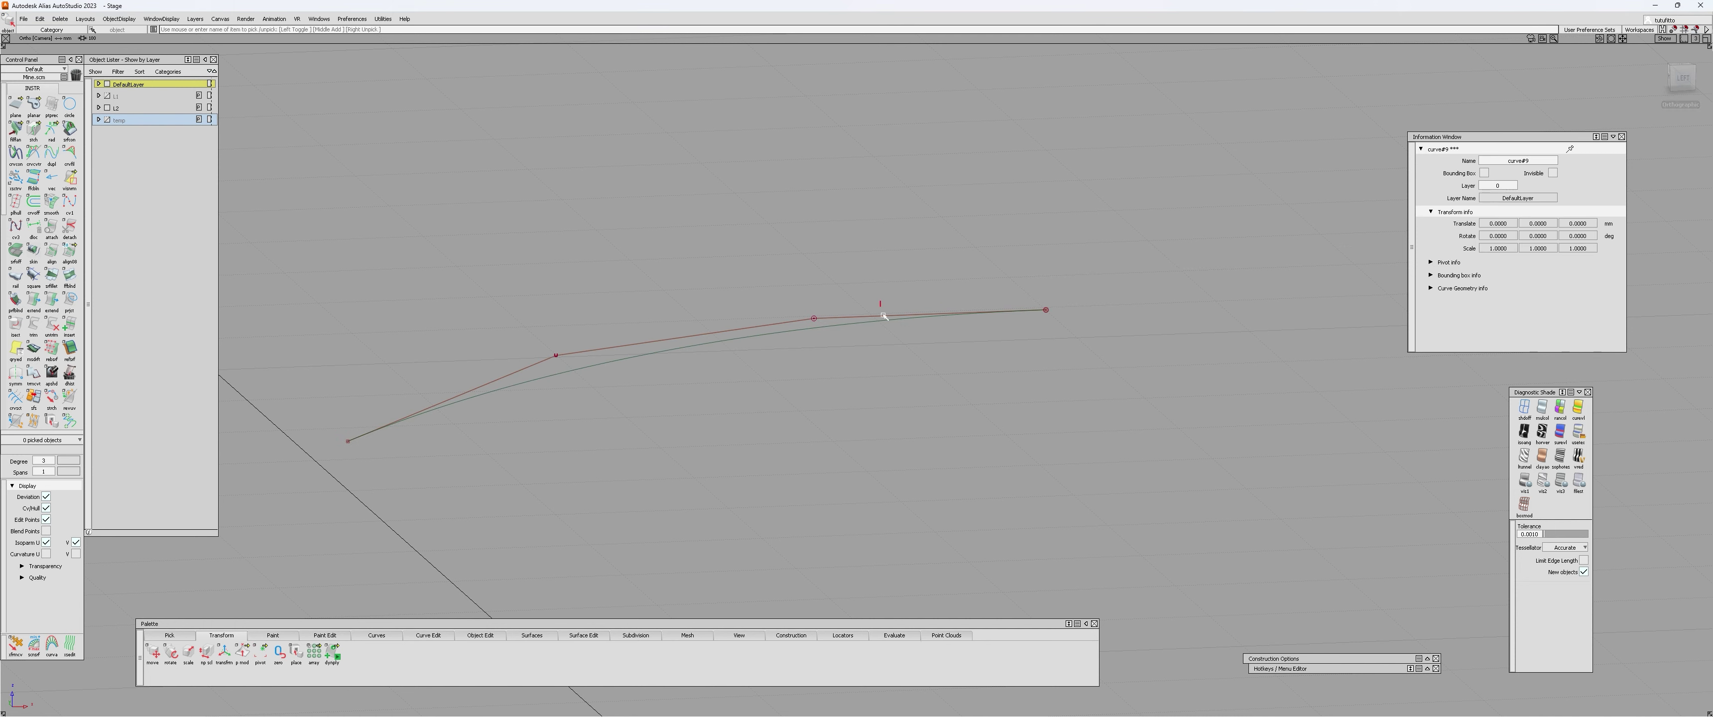
click(883, 316)
key(ctrl+c)
key(ctrl+v)
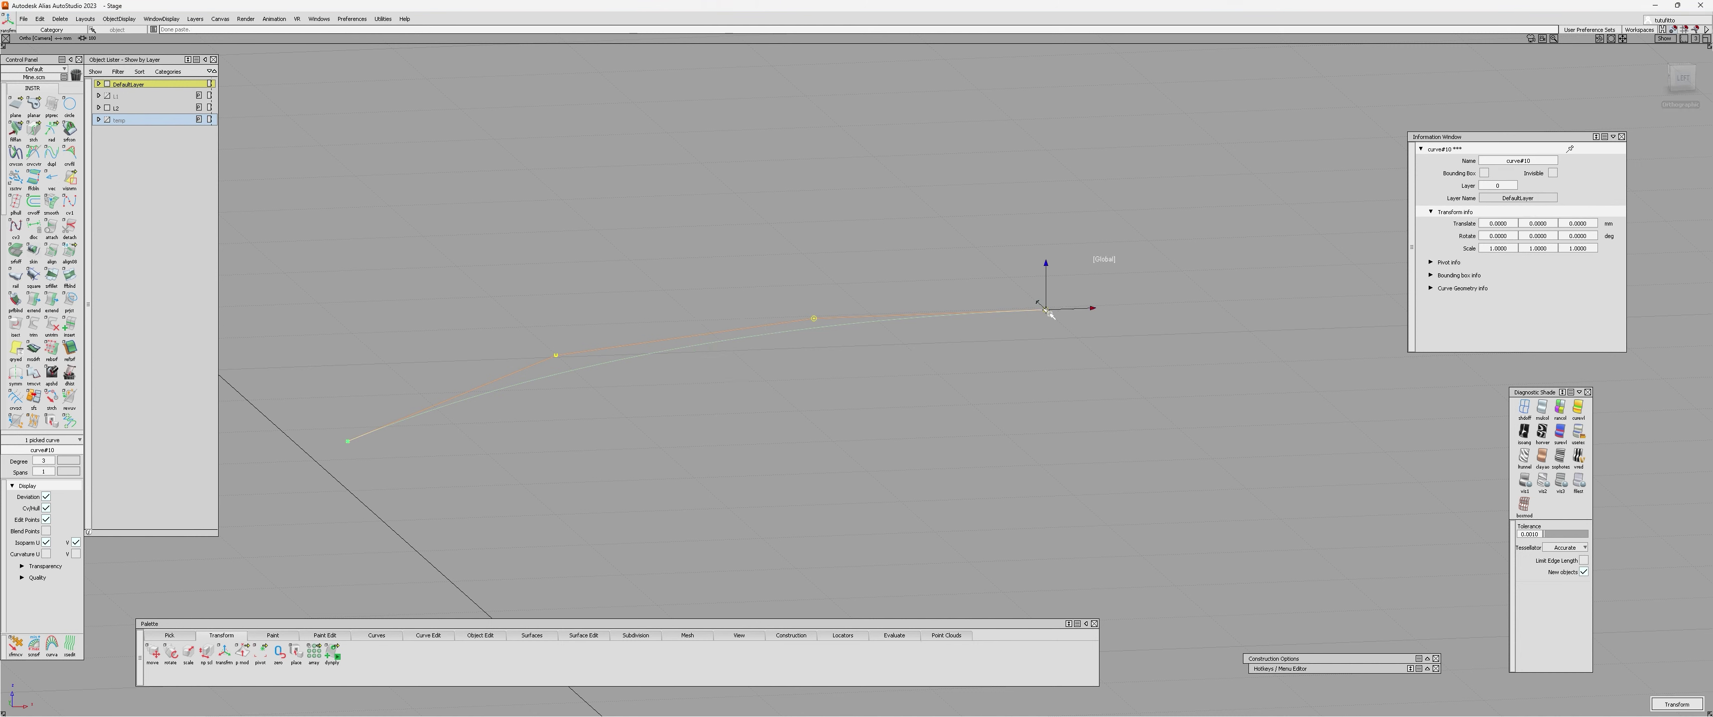
key(space)
key(Return)
key(Escape)
alt+shift+right_drag(1082, 310, 1078, 352)
alt+shift+middle_drag(1078, 352, 922, 340)
alt+shift+drag(921, 340, 867, 460)
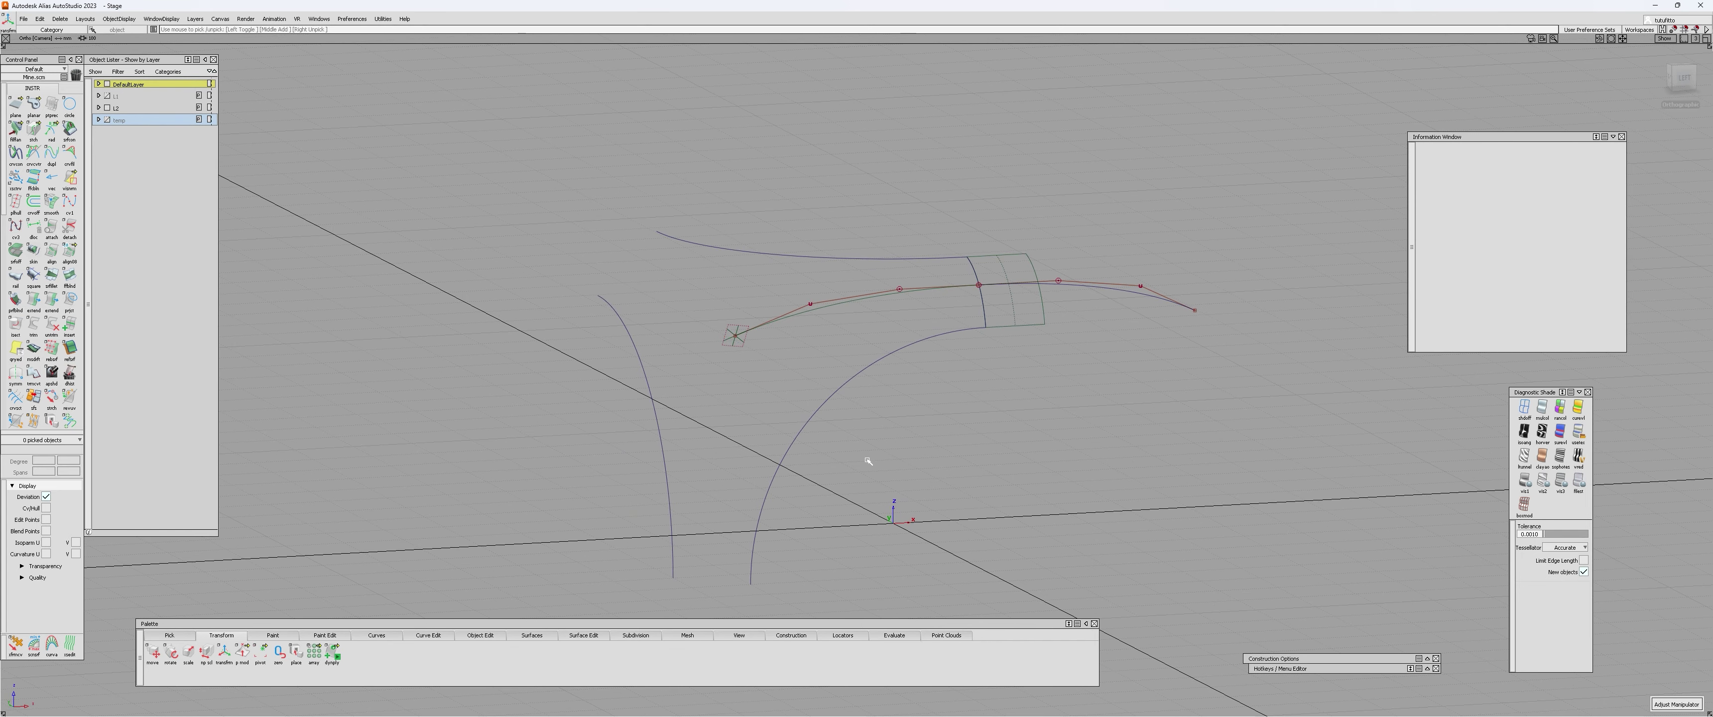
- Examine how the connecting curve and its mirrored copy run together across the draft surface's inner edge
drag(618, 200, 958, 491)
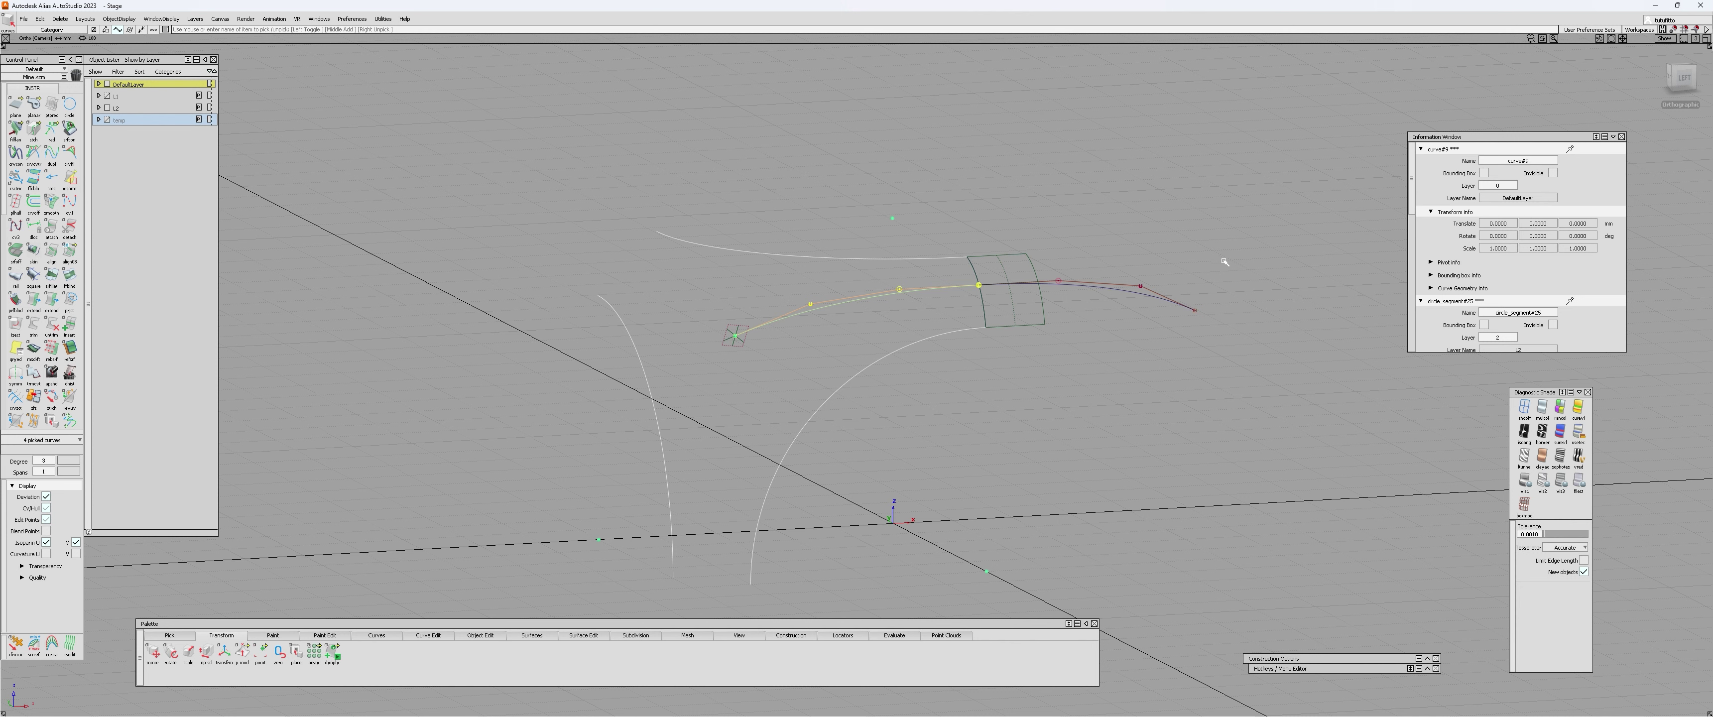
alt+shift+drag(1225, 261, 1108, 352)
click(1109, 352)
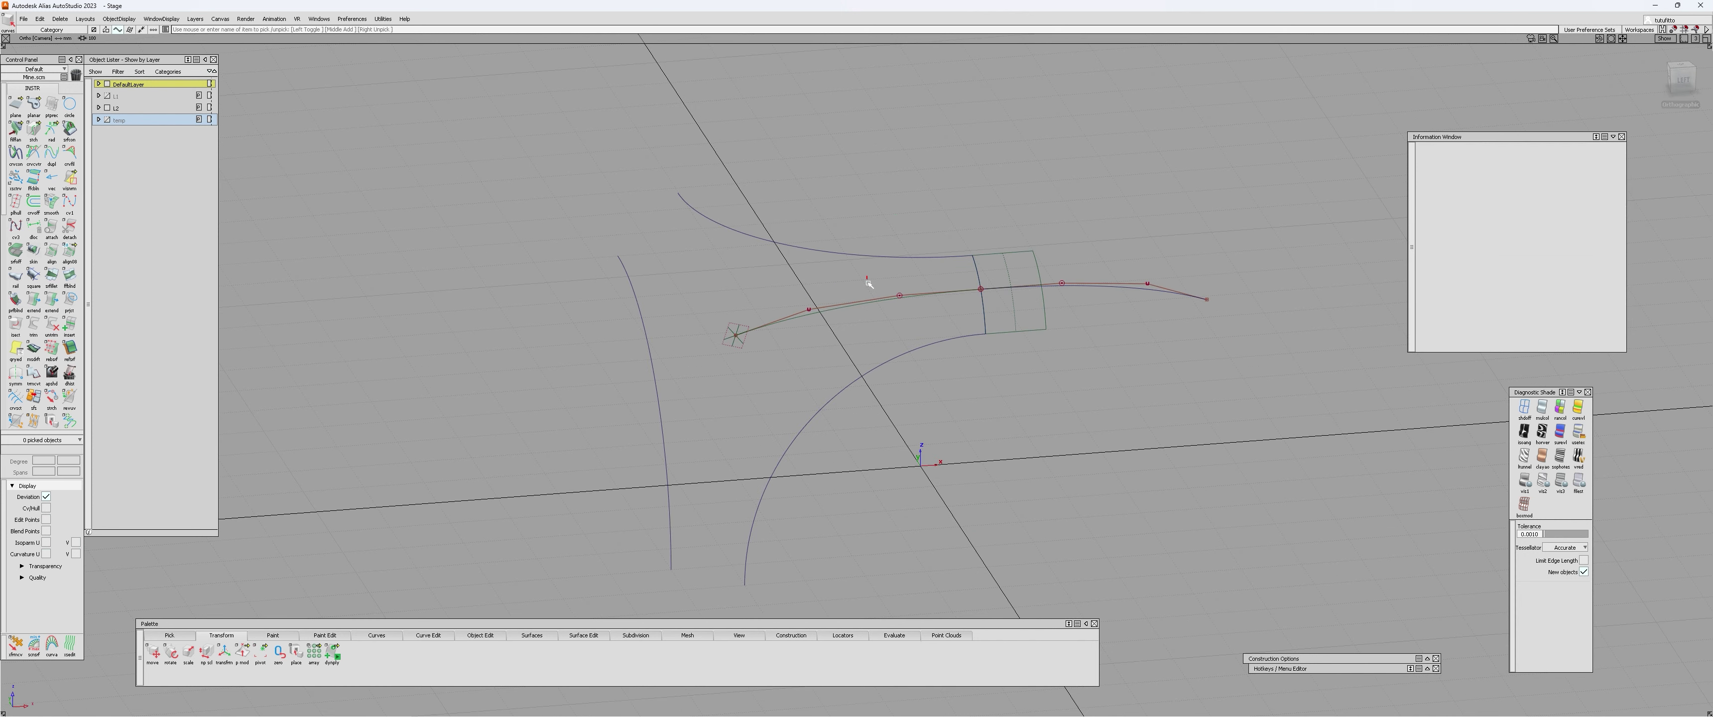
click(887, 303)
alt+shift+drag(1003, 359, 971, 312)
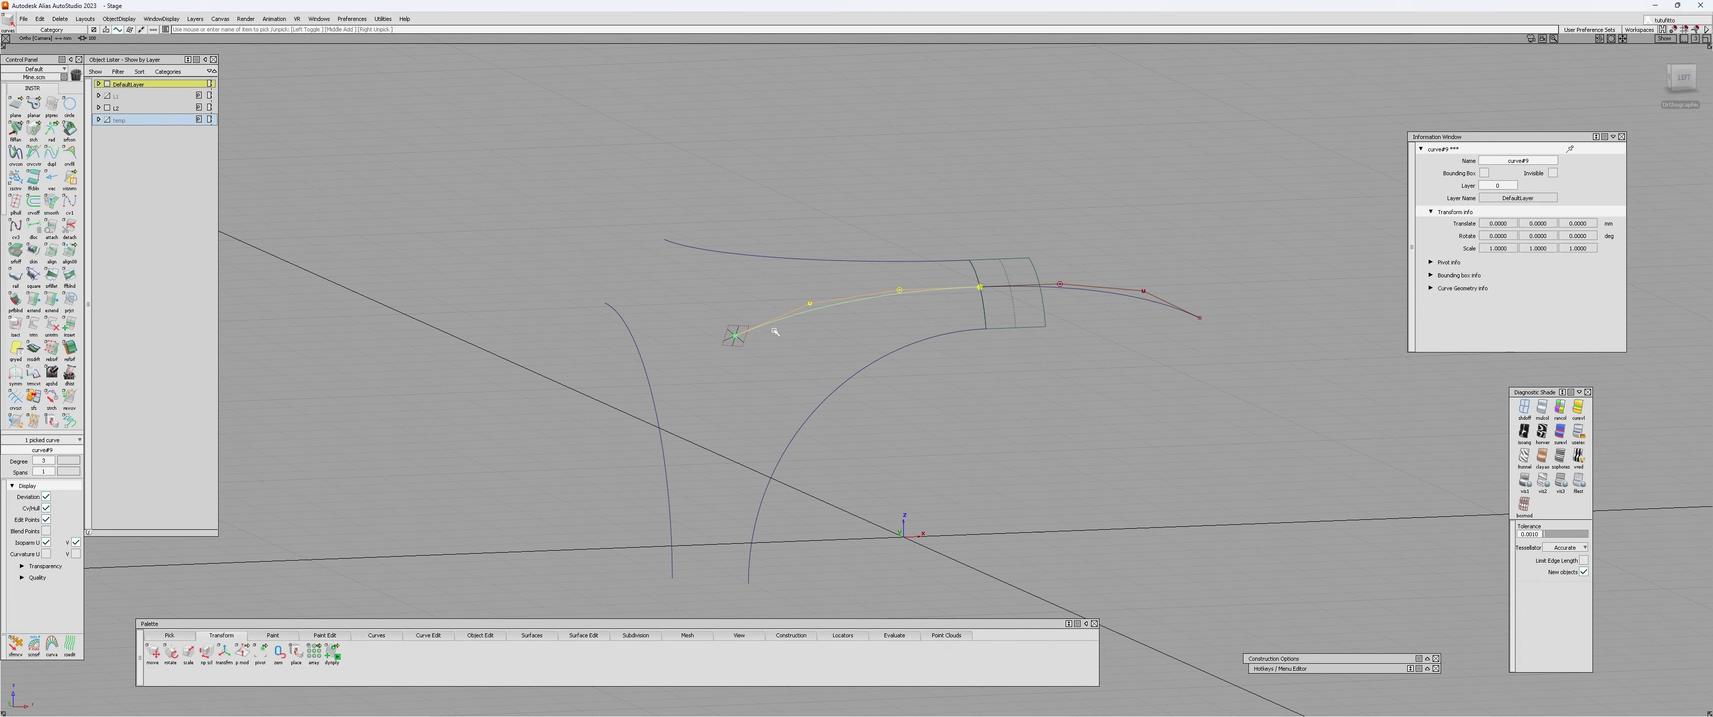
alt+shift+drag(898, 345, 917, 311)
alt+shift+right_drag(916, 310, 926, 320)
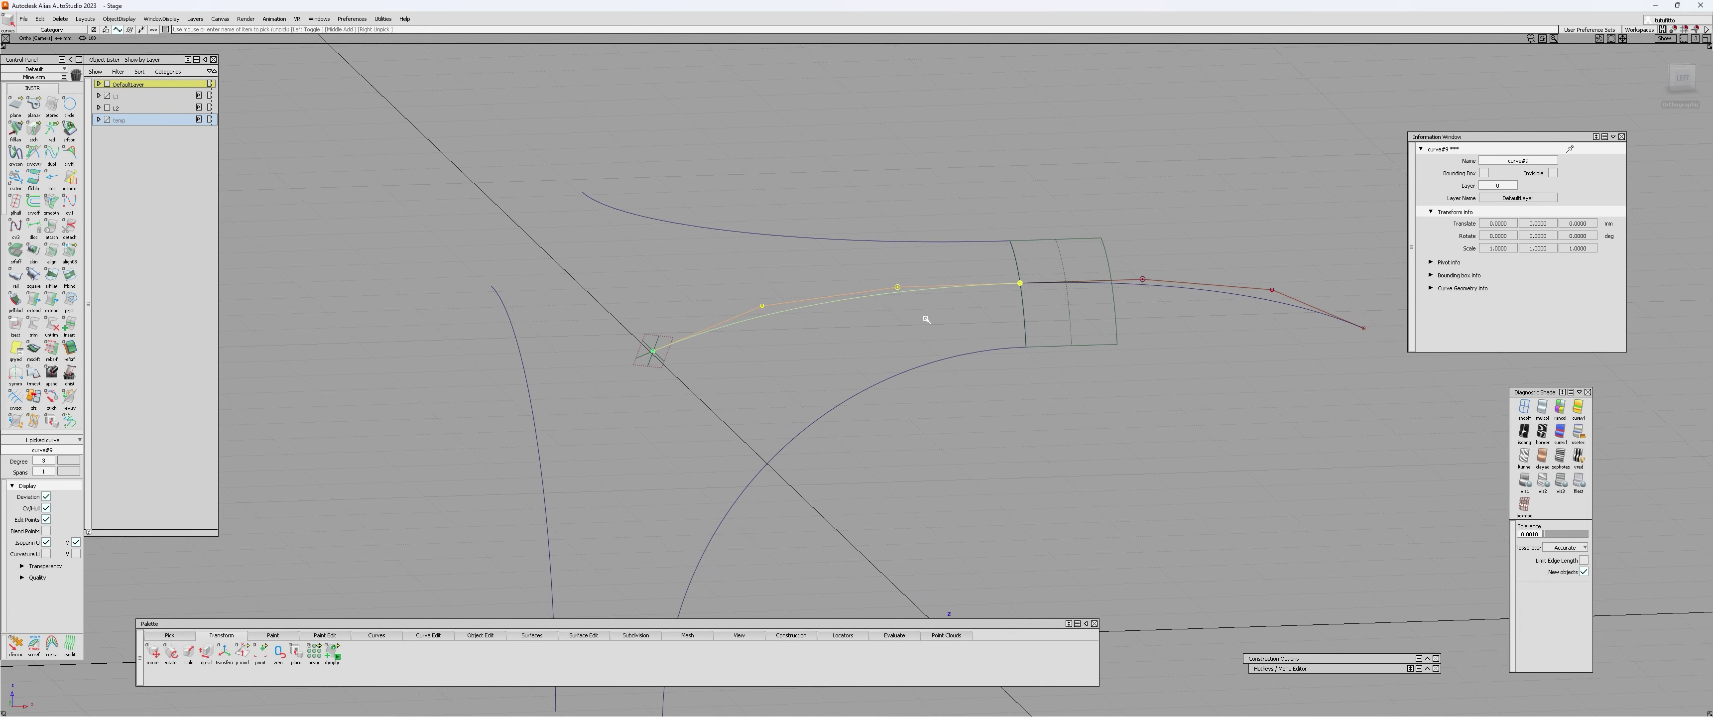
click(926, 320)
click(892, 289)
click(1170, 291)
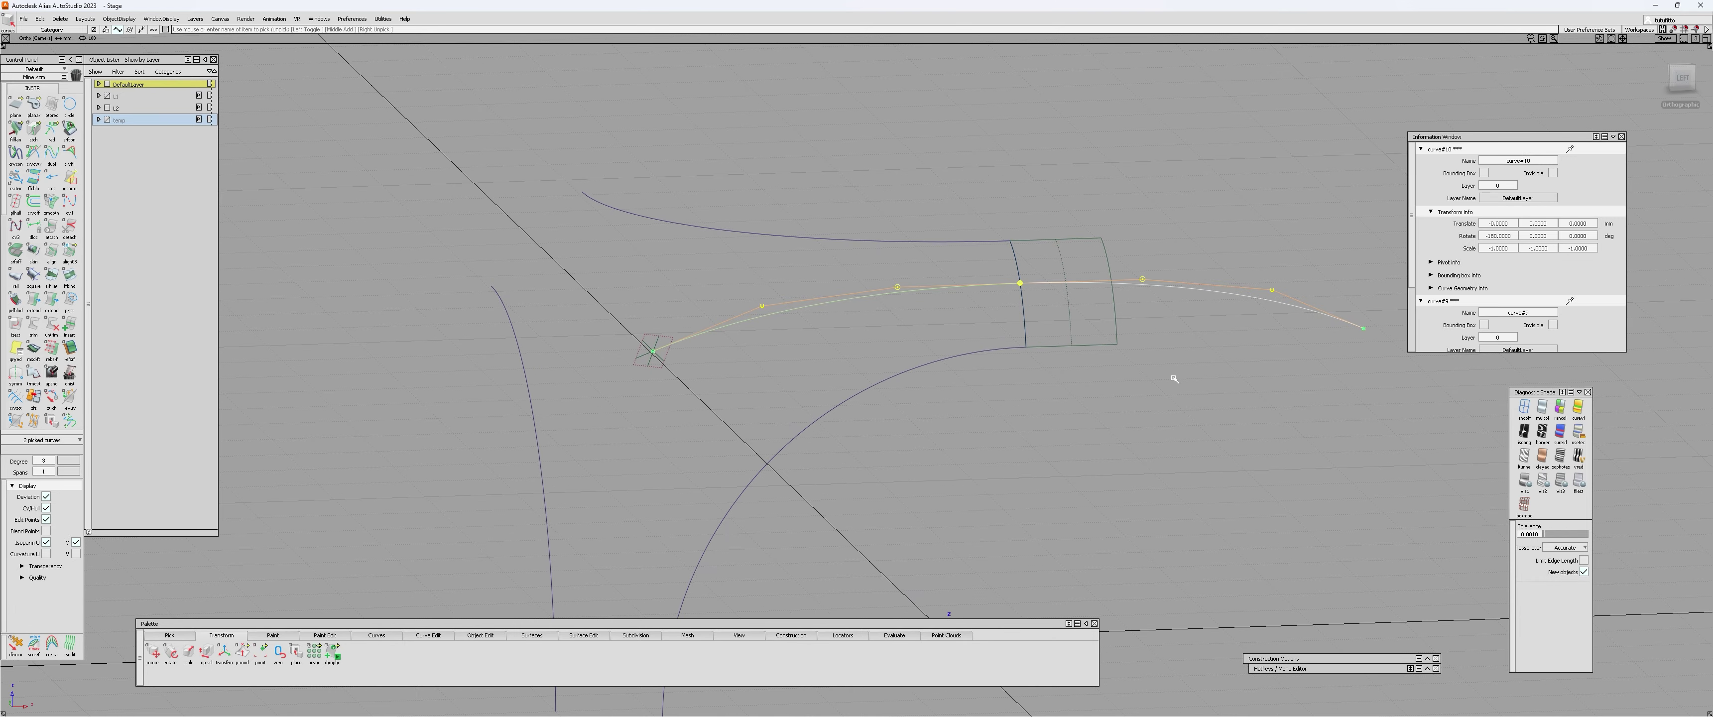
click(1173, 375)
click(886, 285)
click(1165, 281)
click(1164, 362)
alt+shift+drag(1066, 332, 1117, 325)
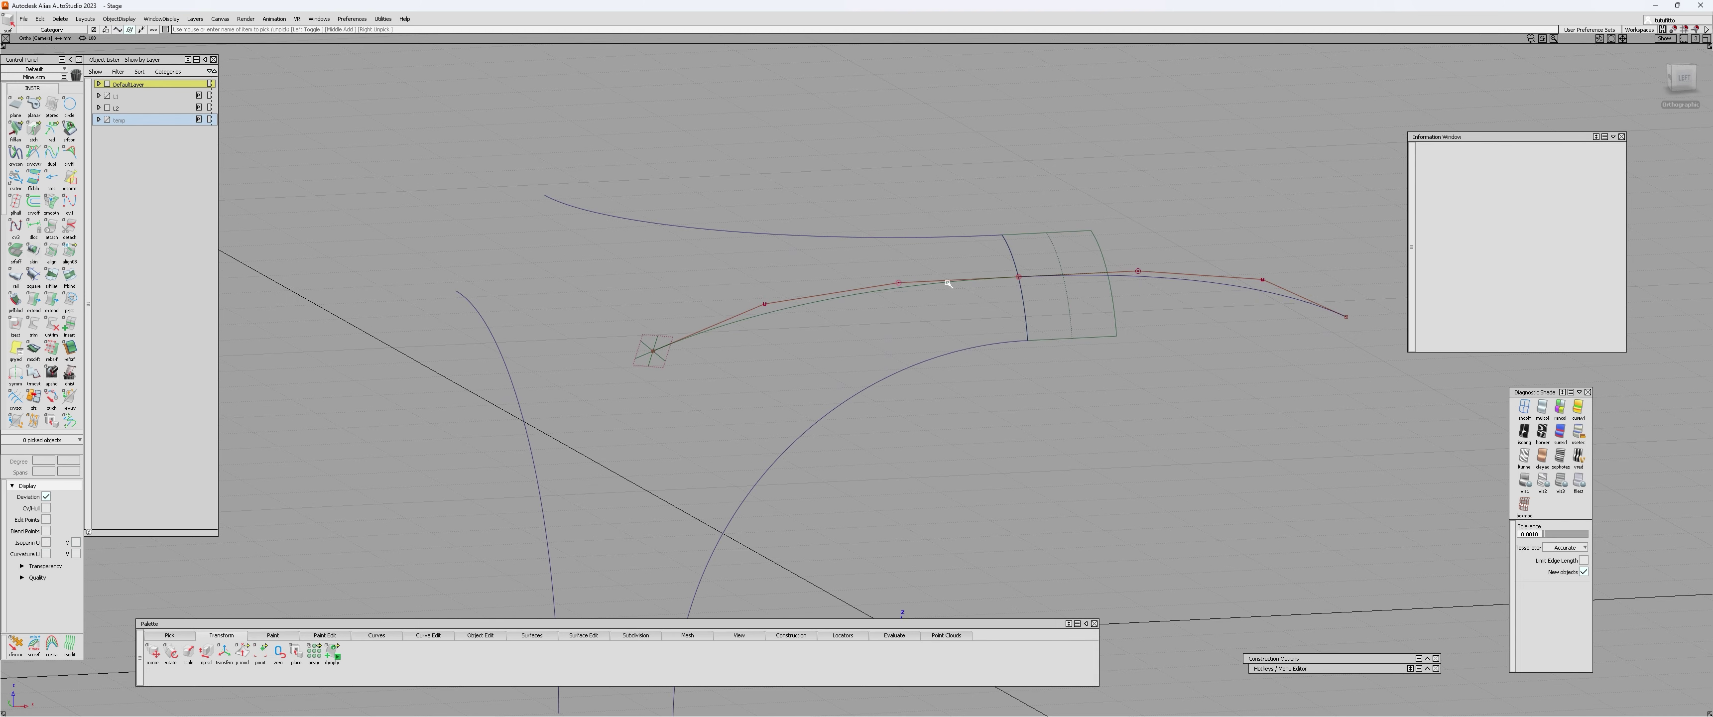
- Check the connecting curve's hull against the draft surface it is aligned to
click(903, 276)
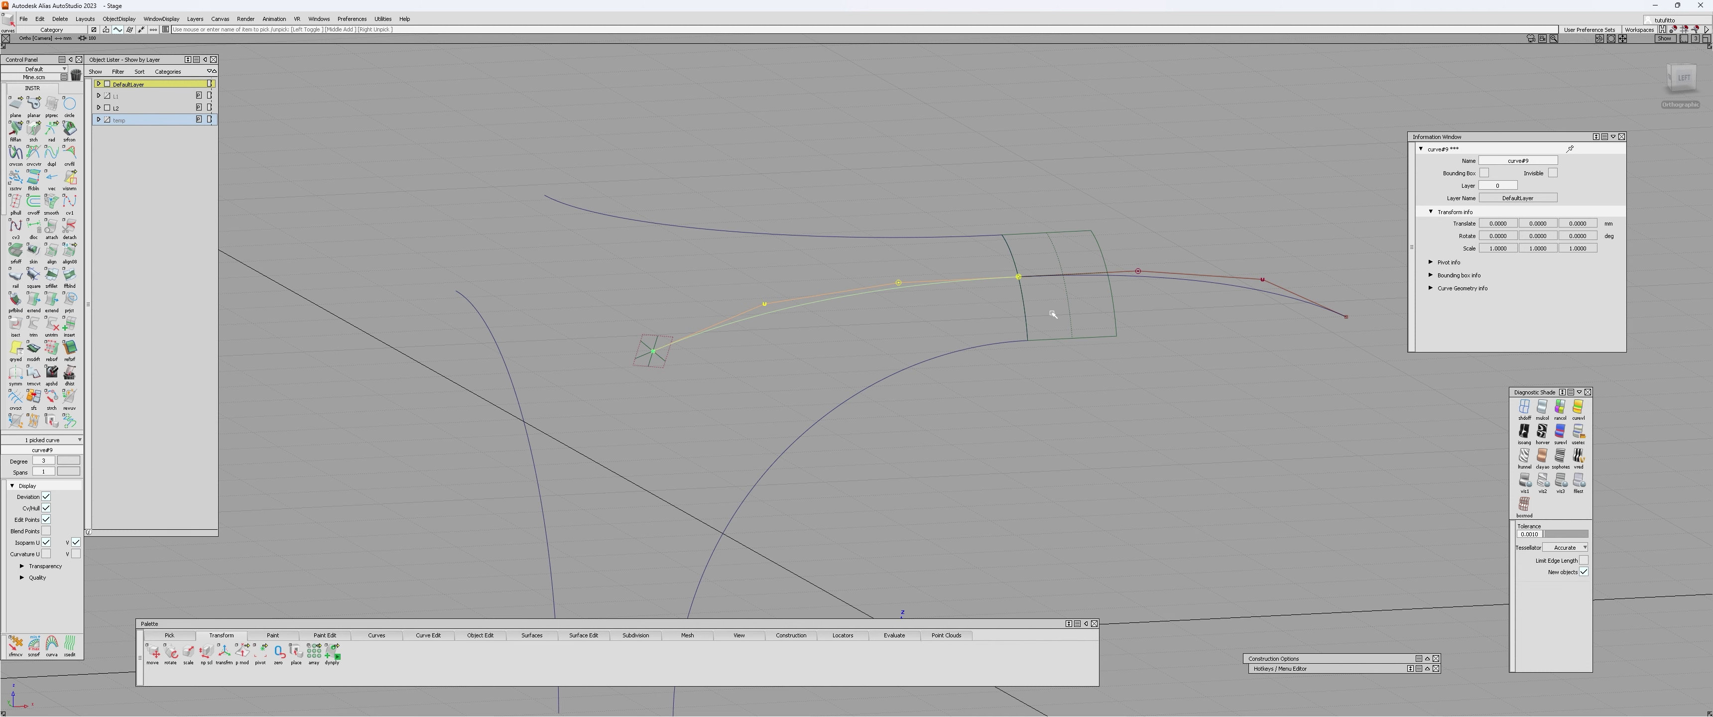
key(shift+o)
click(1066, 317)
alt+shift+drag(1101, 378, 1085, 332)
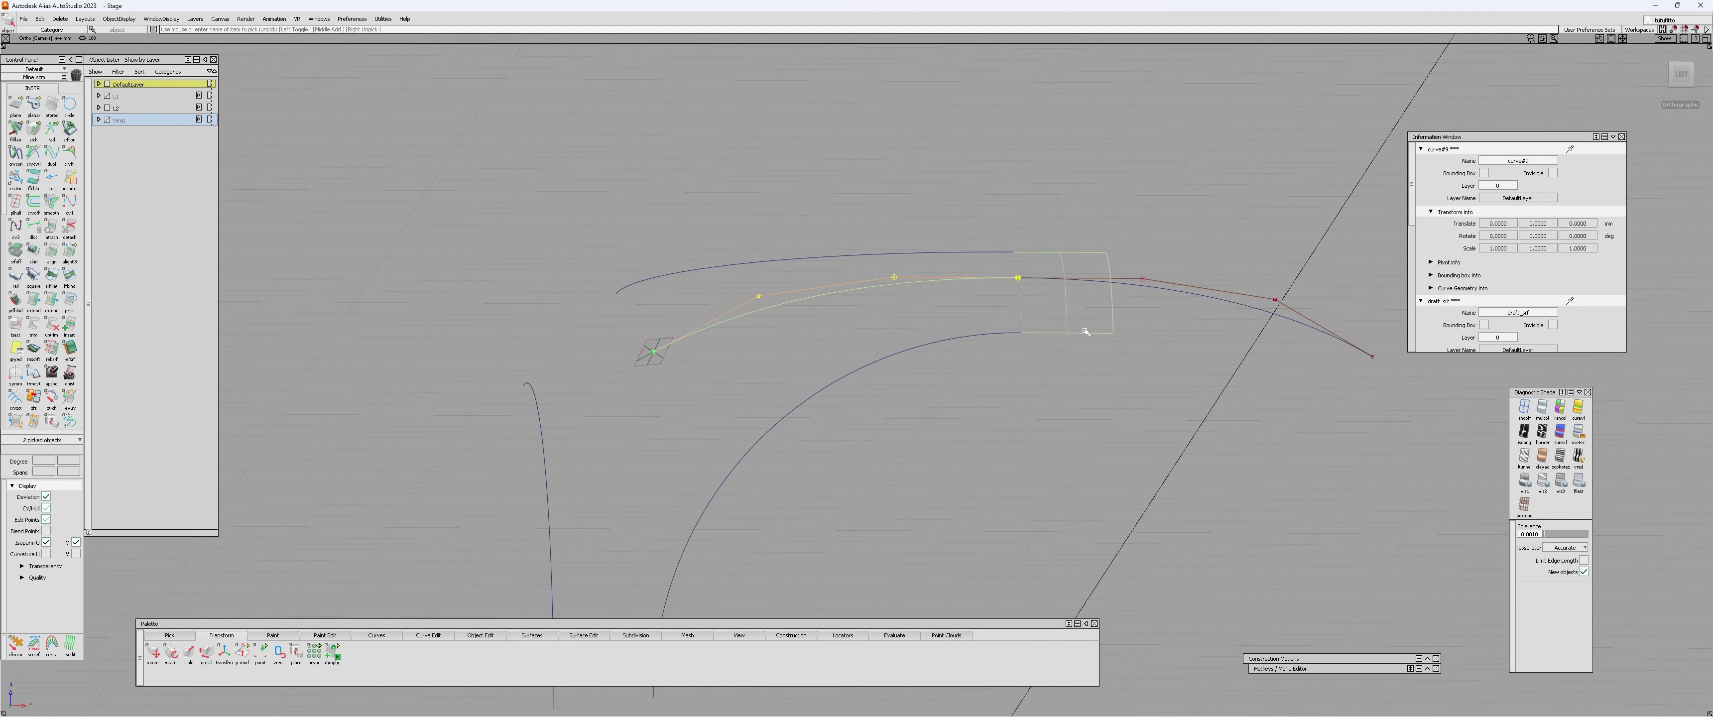
click(1130, 326)
click(1160, 286)
click(1160, 389)
alt+shift+right_drag(1011, 304, 956, 285)
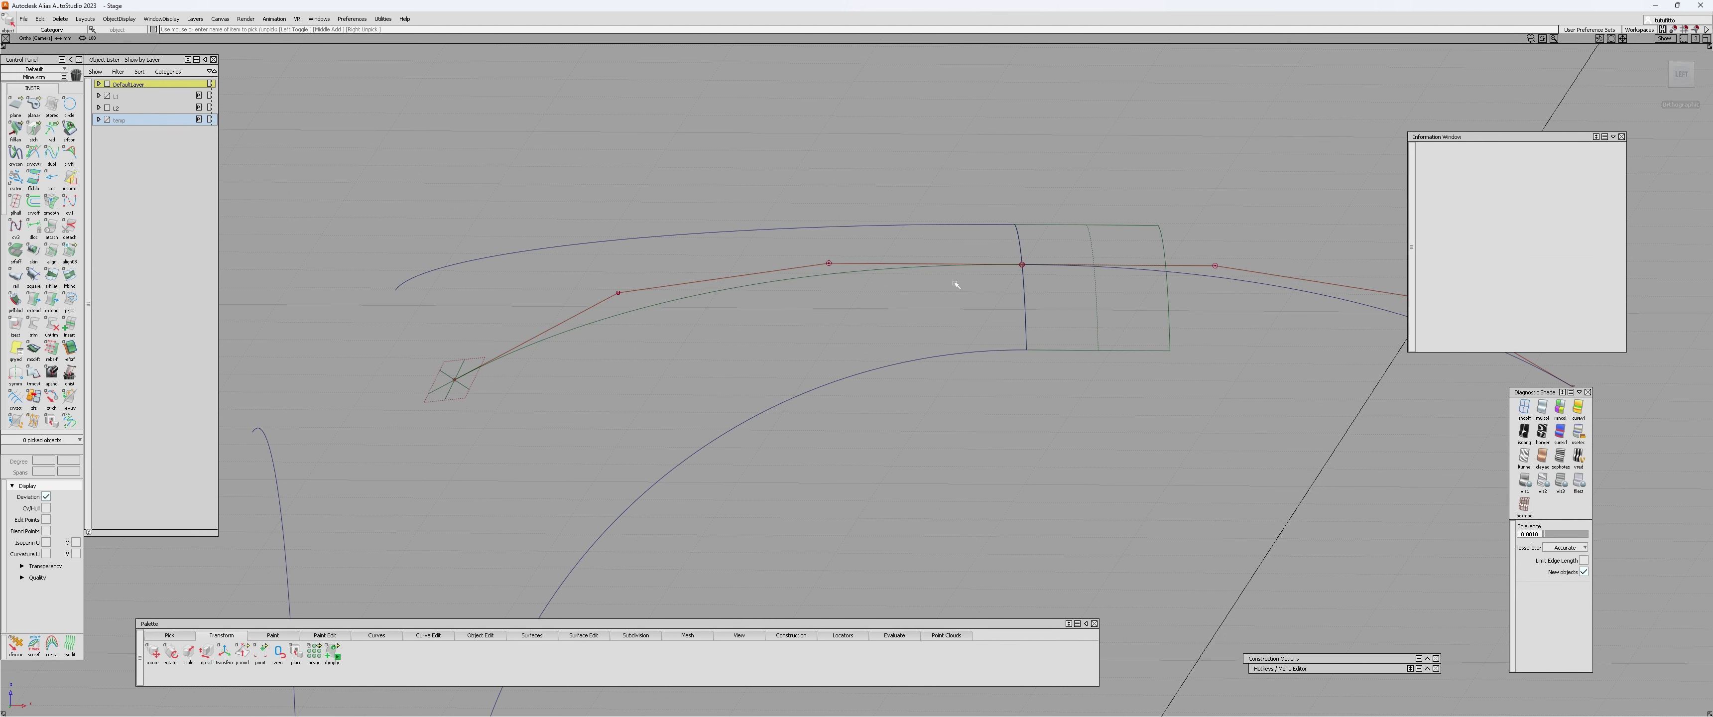
click(787, 262)
alt+shift+drag(1063, 356, 1064, 396)
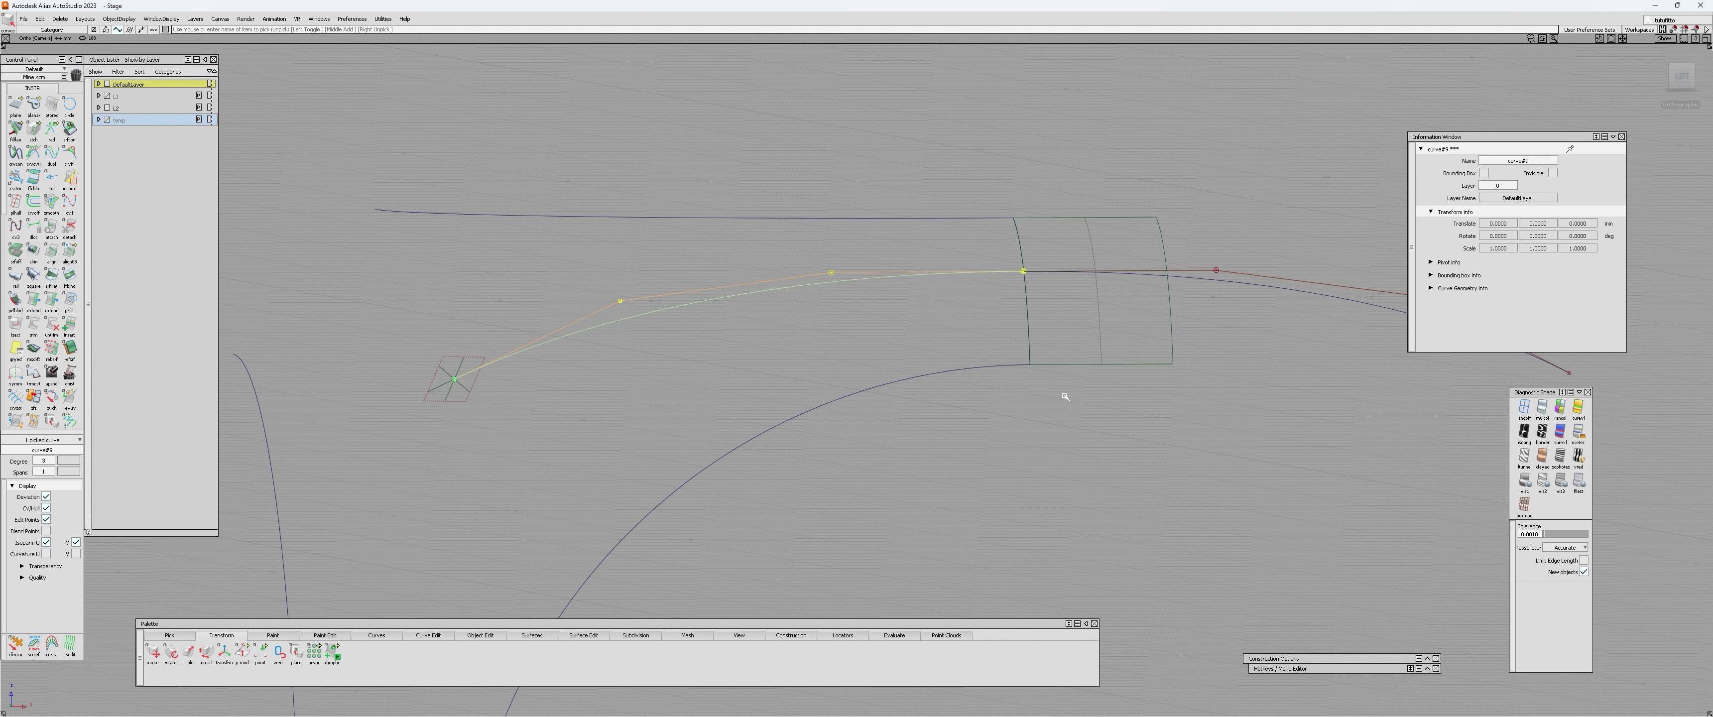
- Isolate the connecting curve together with its mirrored copy by hiding everything else
ctrl+shift+click(1064, 396)
drag(933, 252, 943, 289)
drag(1211, 256, 1225, 297)
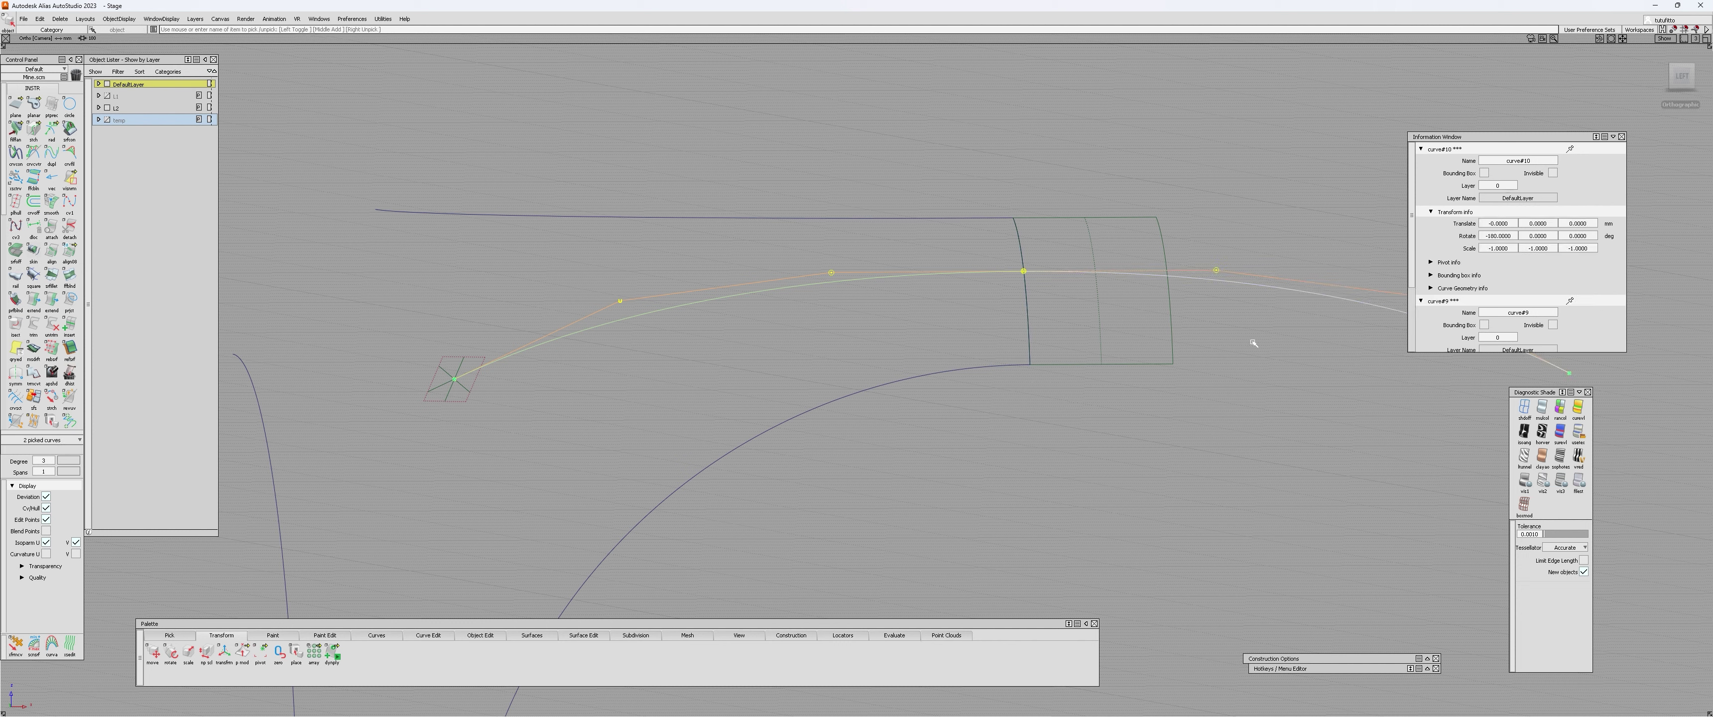
key(alt+h)
click(1252, 343)
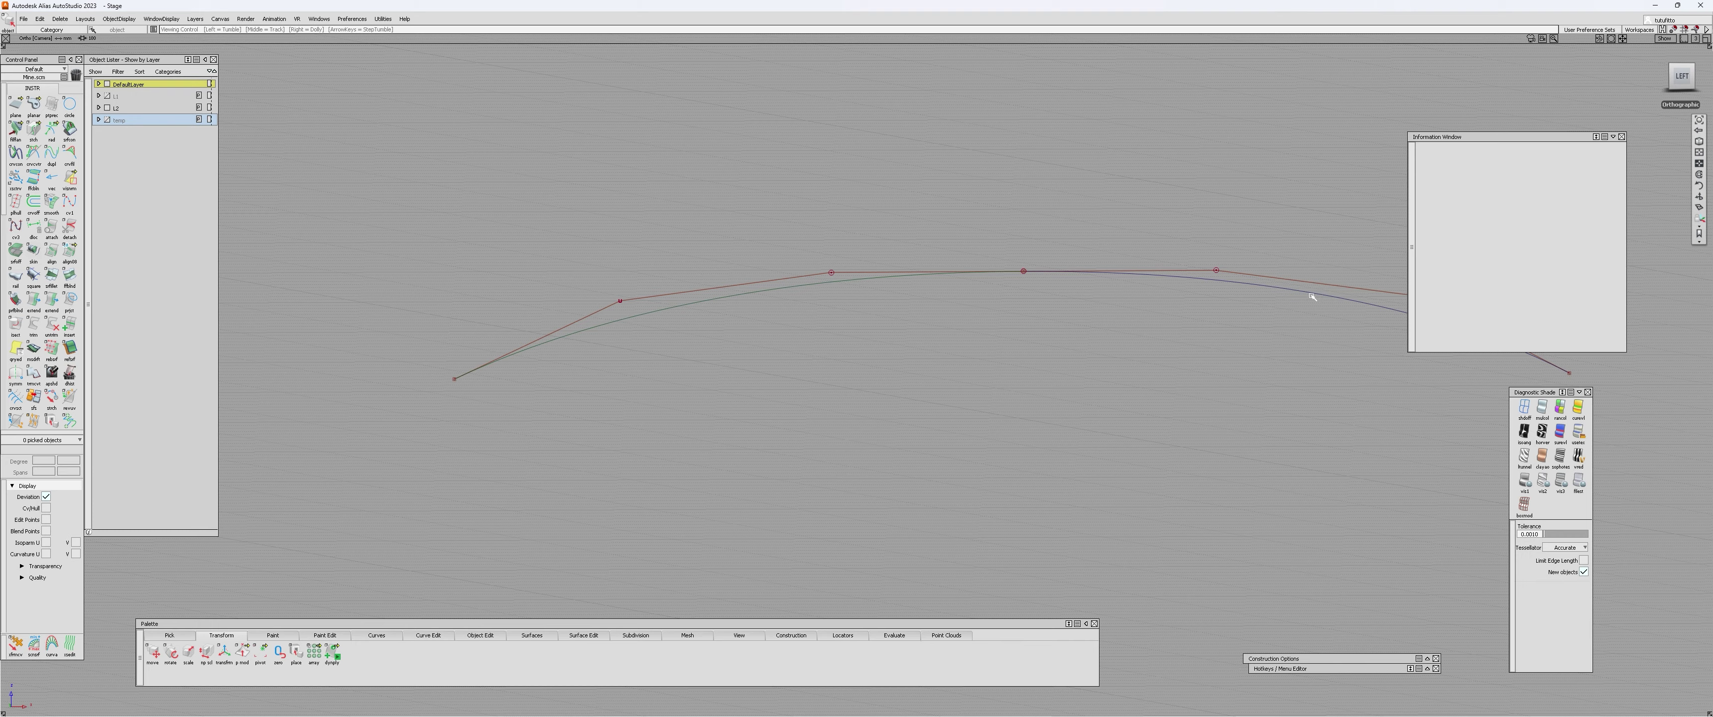
alt+shift+right_drag(1312, 297, 1129, 346)
alt+shift+middle_drag(1129, 347, 931, 447)
alt+shift+right_drag(931, 447, 936, 392)
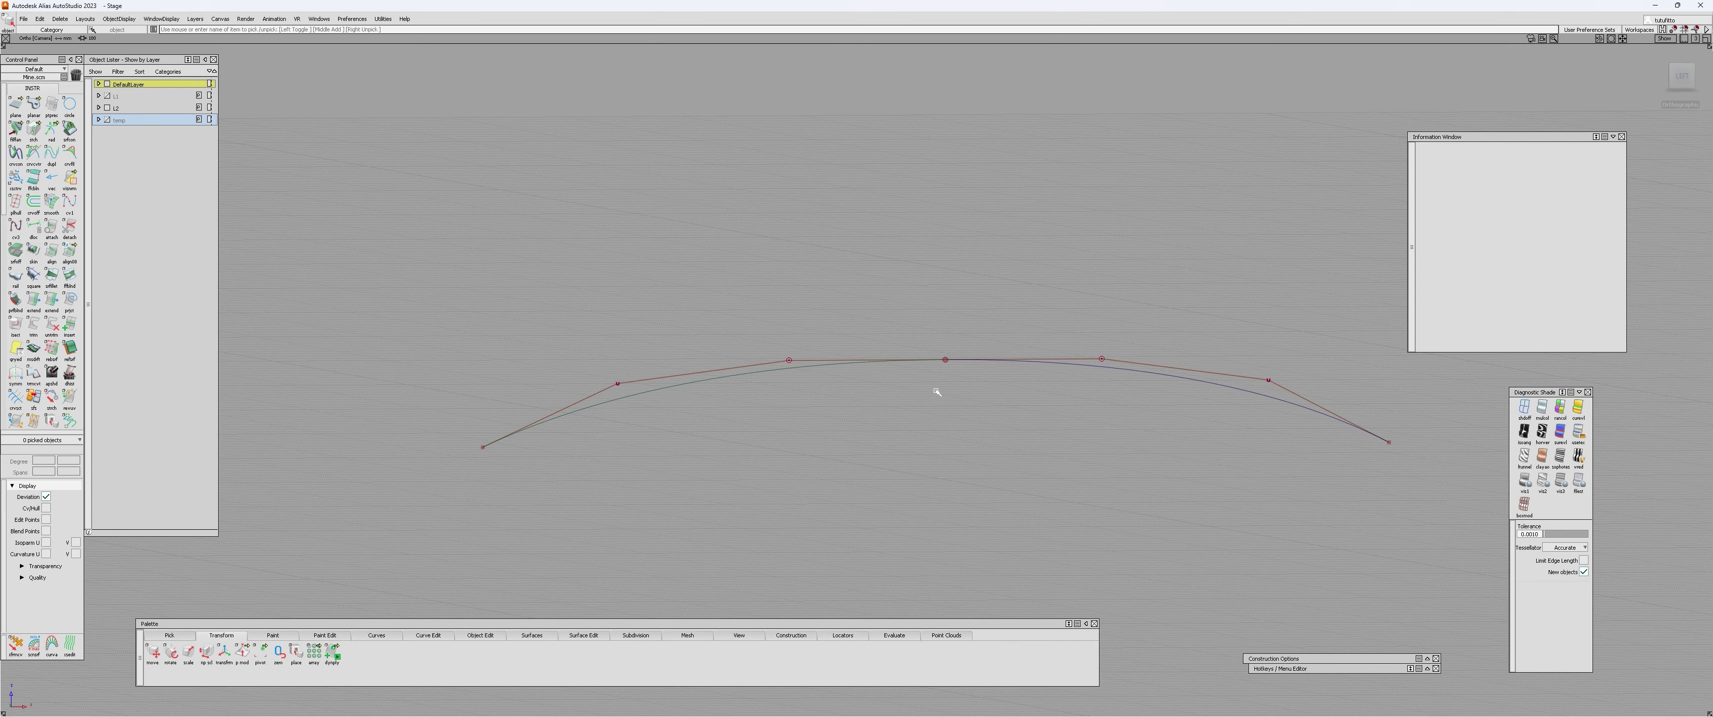
- Pick the control points on both sides of the joint between the two curves to examine their tangency
ctrl+shift+drag(936, 392, 884, 369)
drag(765, 321, 806, 382)
drag(1086, 314, 1118, 379)
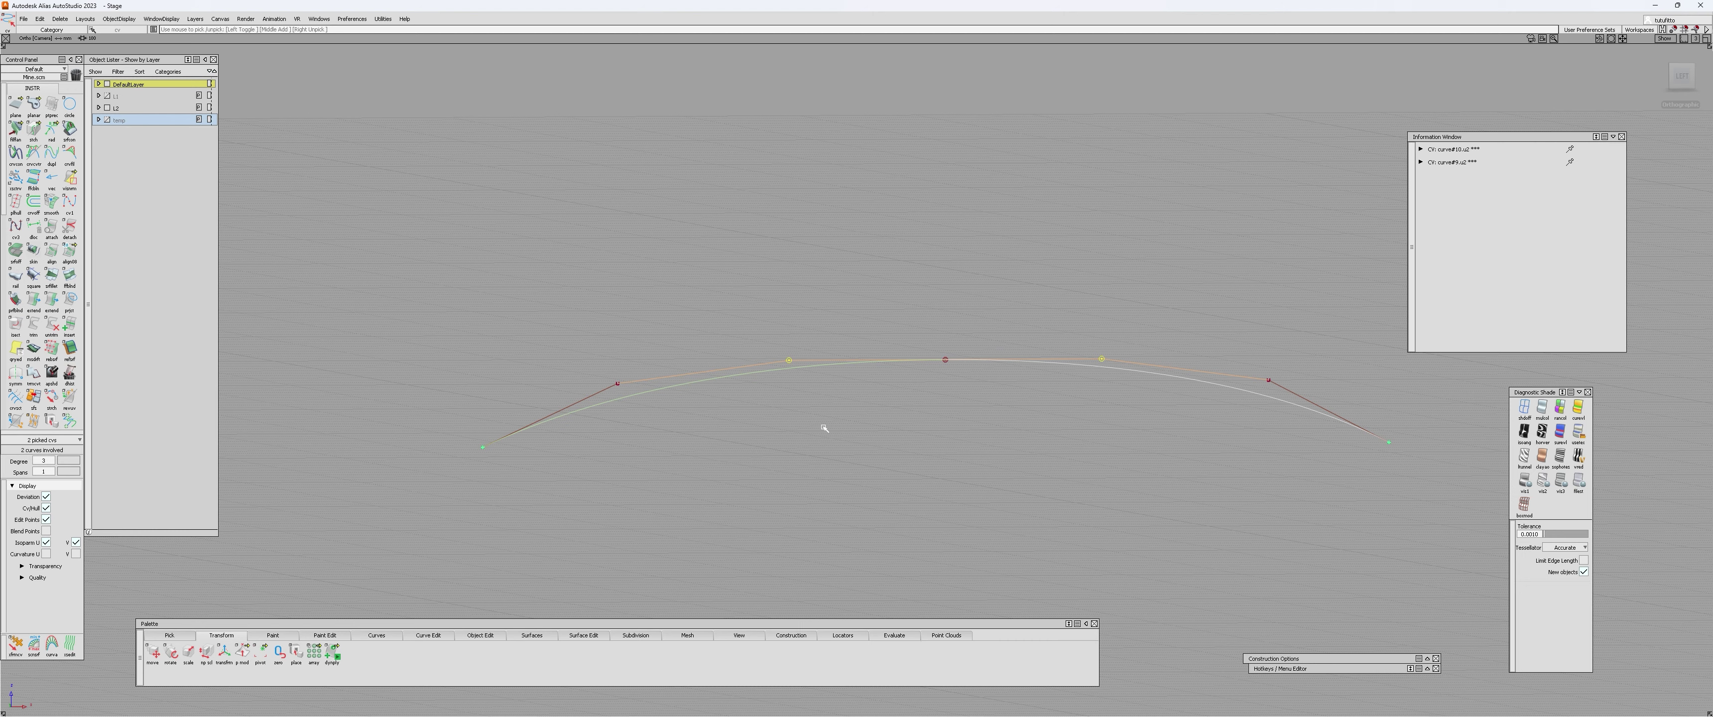
alt+shift+right_drag(855, 414, 1020, 368)
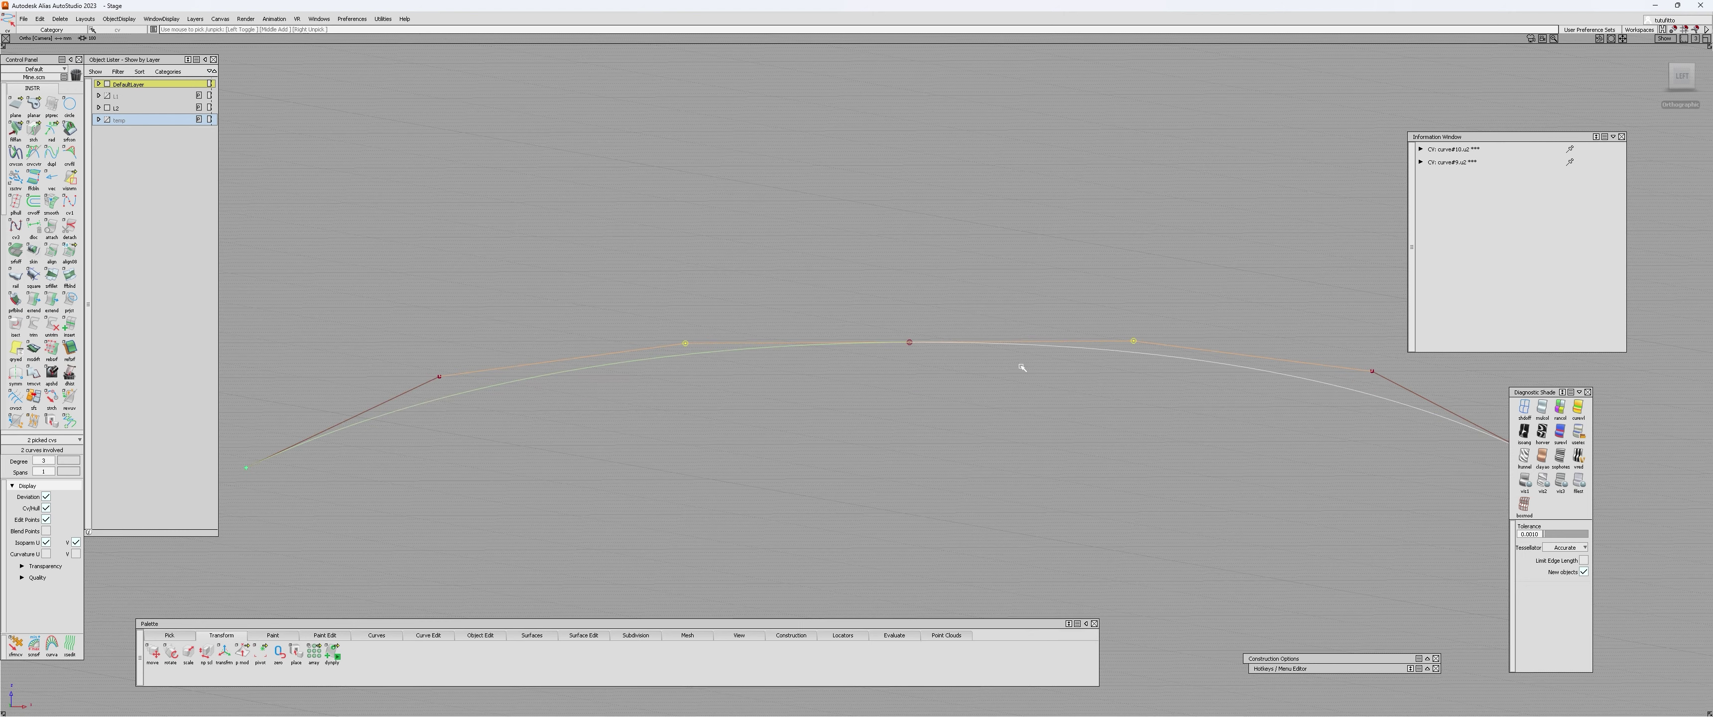
click(950, 344)
click(774, 349)
click(826, 390)
alt+shift+right_drag(826, 390, 925, 424)
right_drag(934, 344, 986, 459)
alt+shift+right_drag(795, 363, 833, 351)
scroll(834, 351, down, 1)
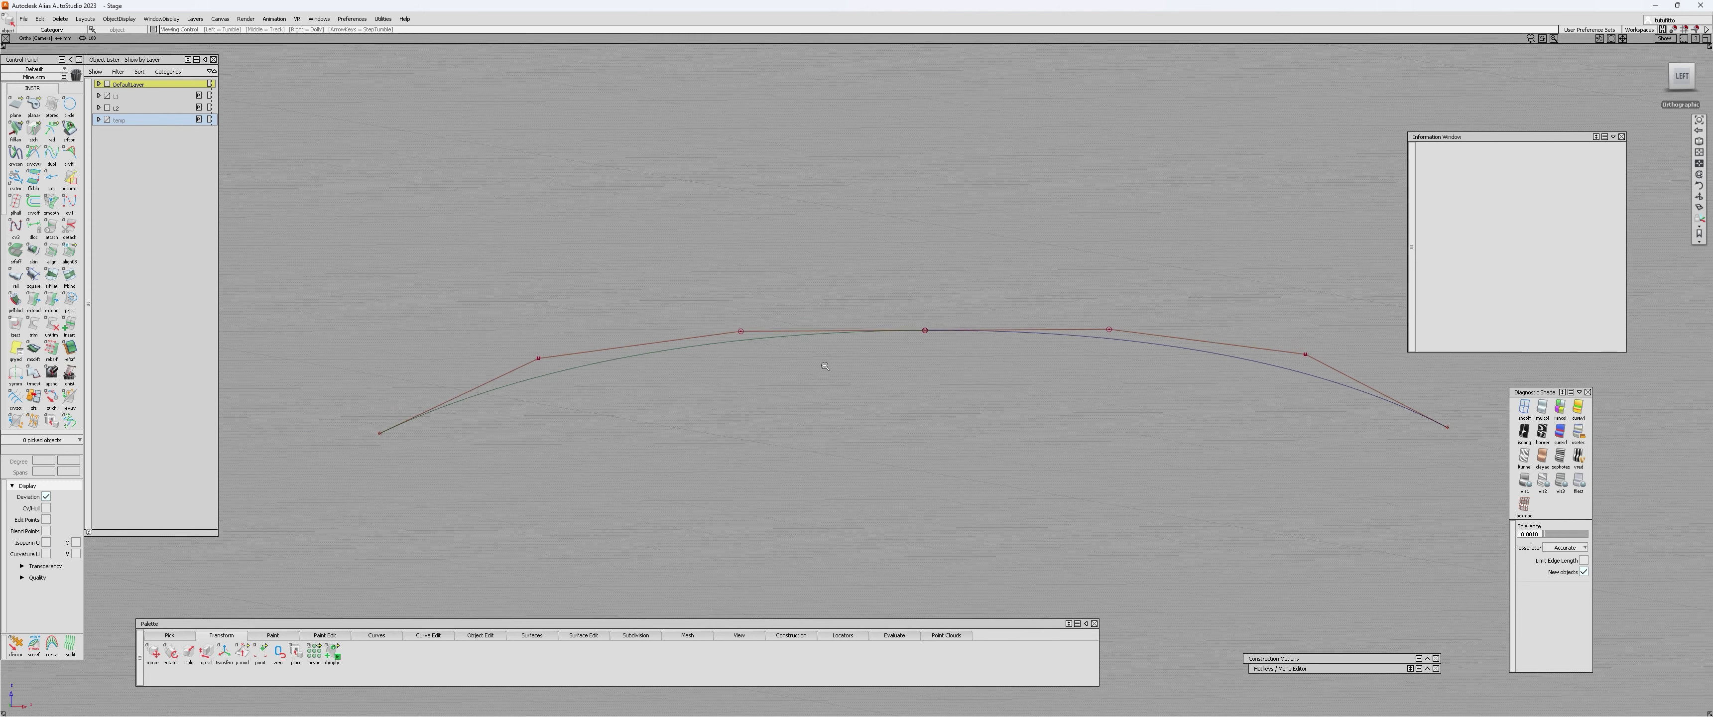
- Plot curvature combs on the curve and its mirrored copy and inspect the transition at their joint from the left view
alt+shift+drag(824, 368, 763, 340)
key(ctrl+shift+c)
click(764, 340)
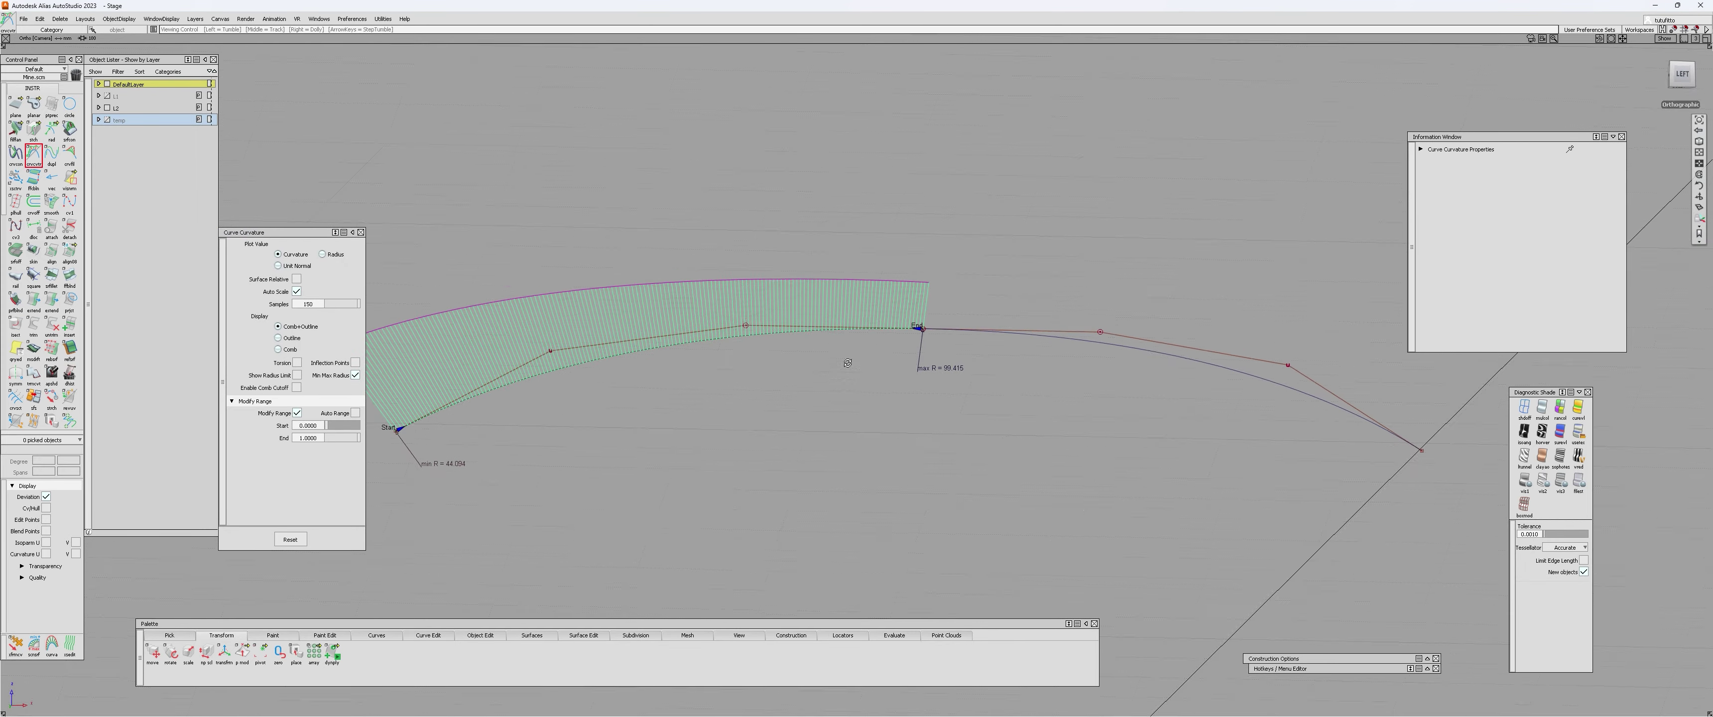
click(1090, 345)
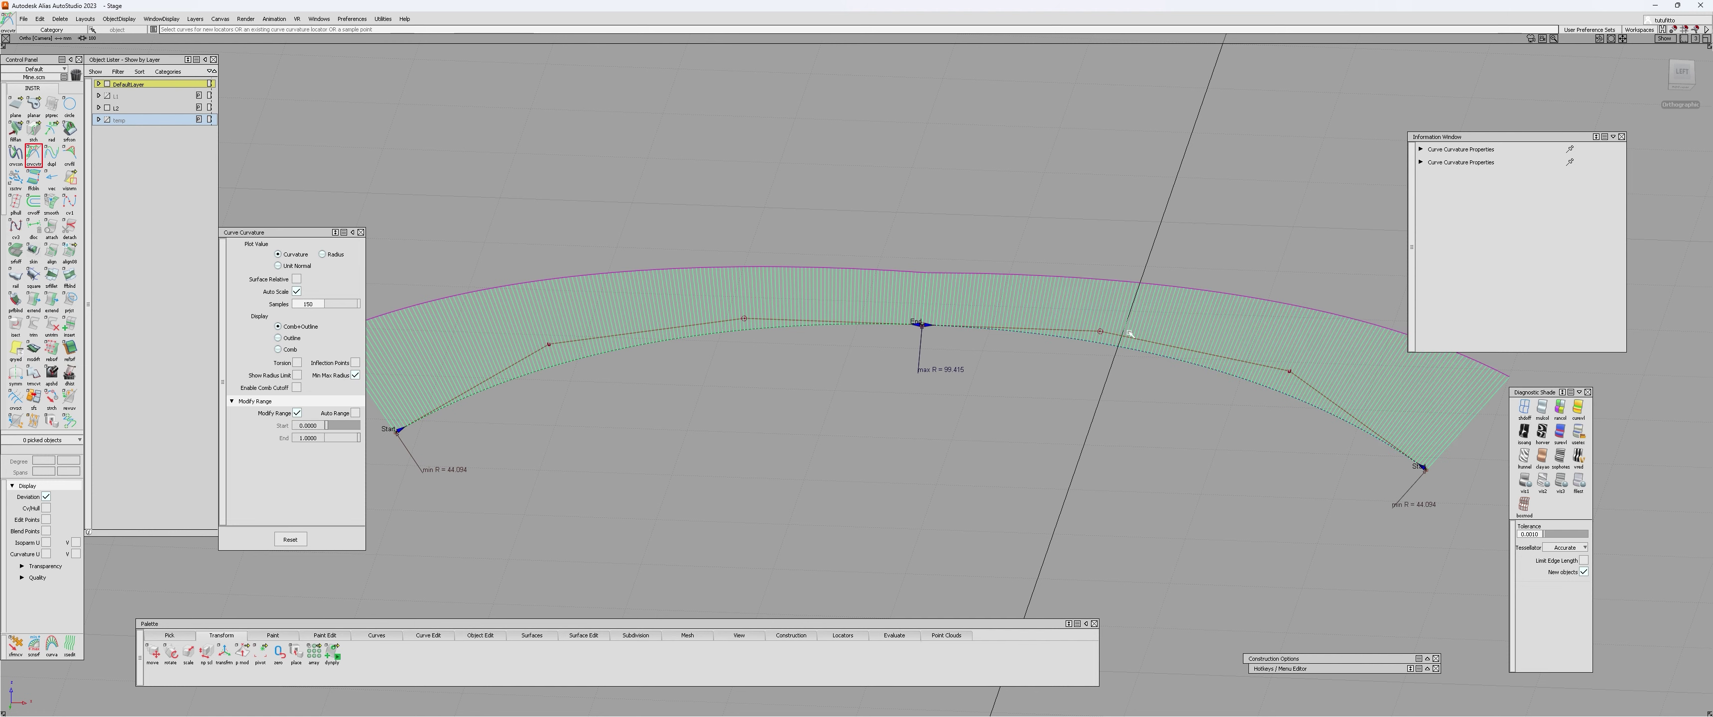
click(1680, 72)
alt+shift+right_drag(569, 360, 620, 348)
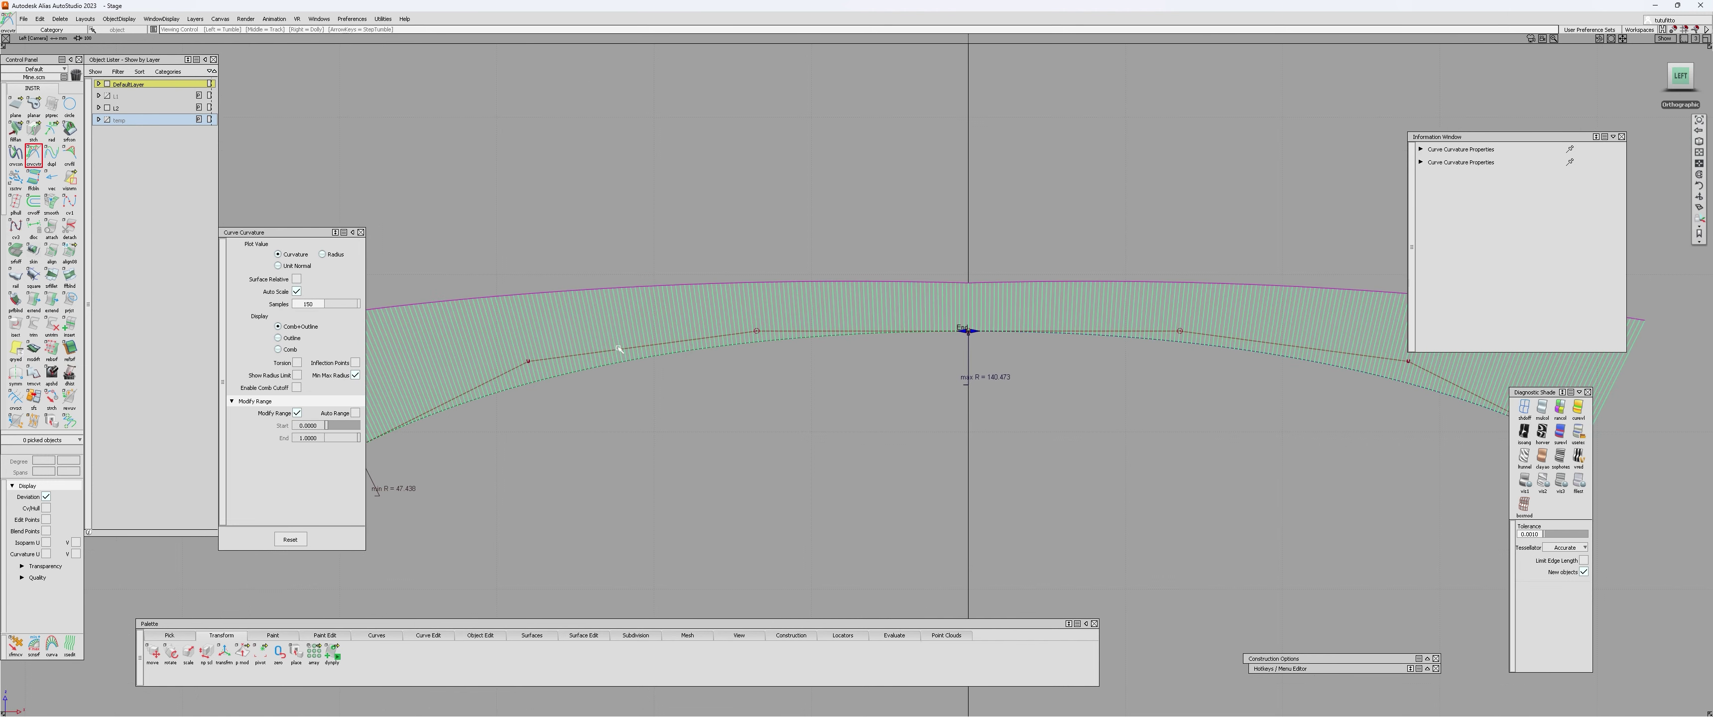
alt+shift+drag(620, 348, 629, 323)
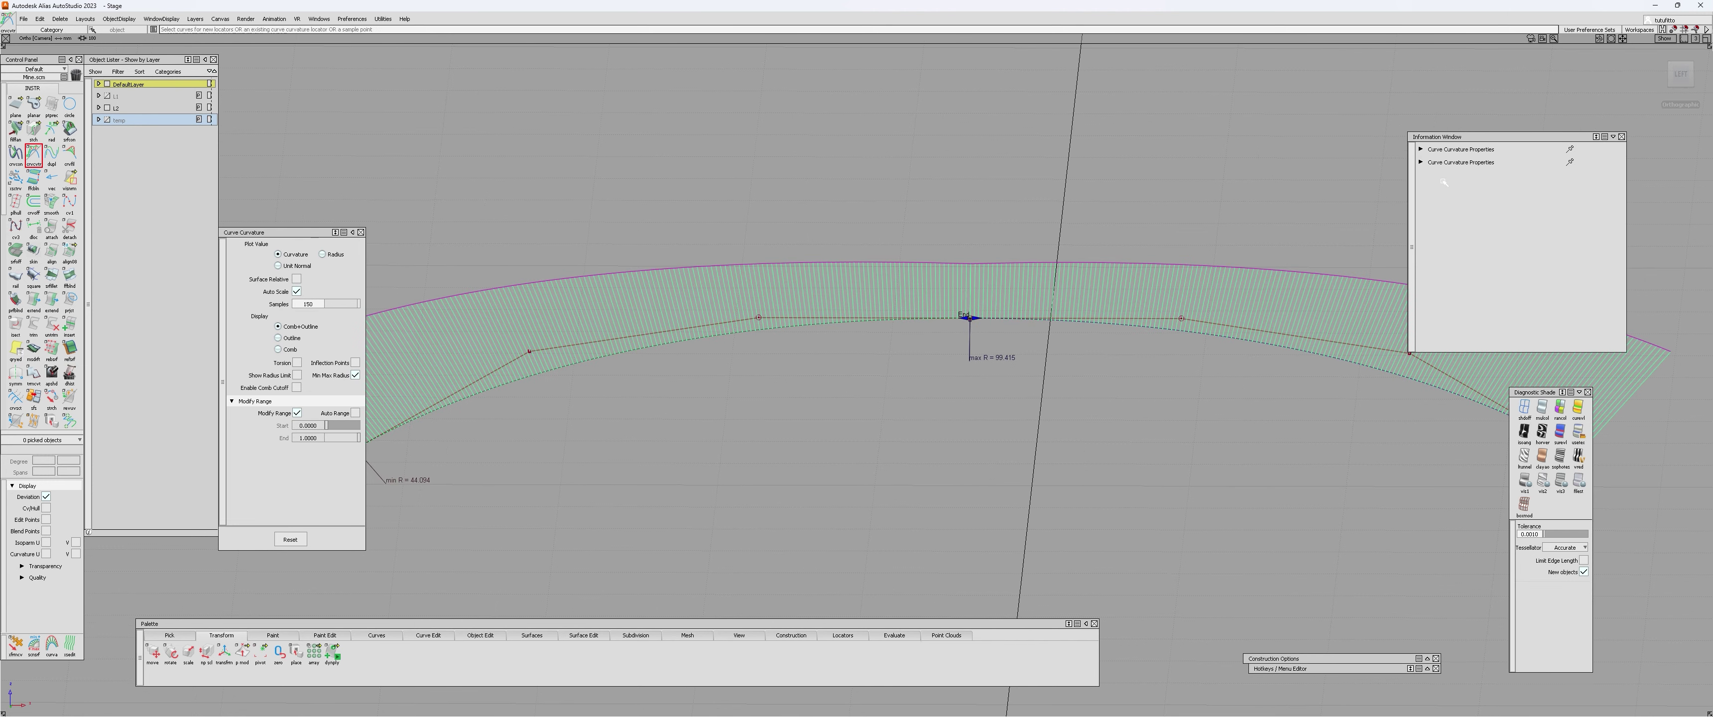
- Replot the curvature combs on the connecting curve and its mirrored copy, and inspect their joint from the left view
click(1680, 73)
alt+shift+drag(906, 281, 845, 241)
key(Delete)
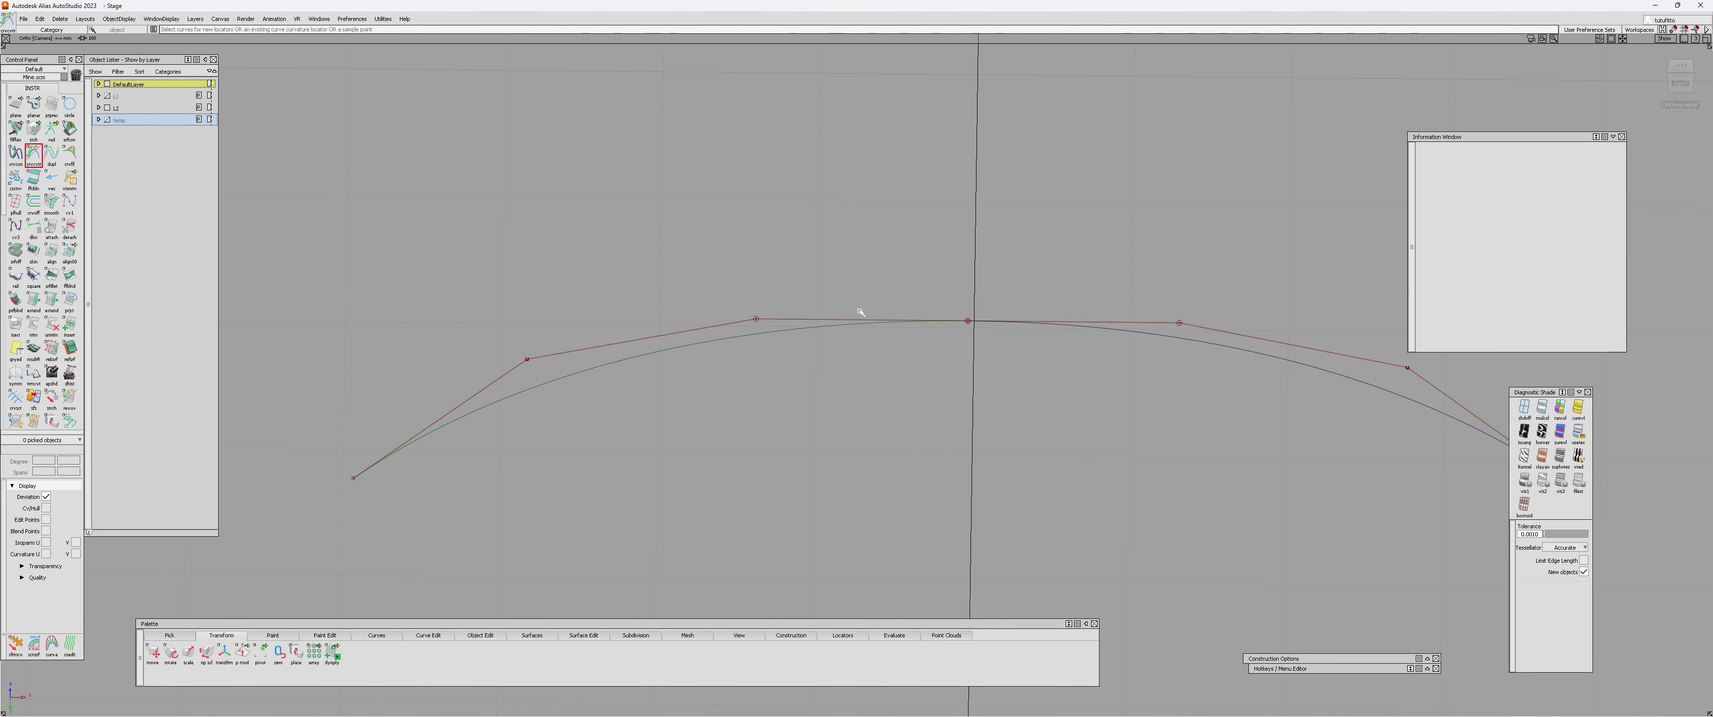
click(843, 327)
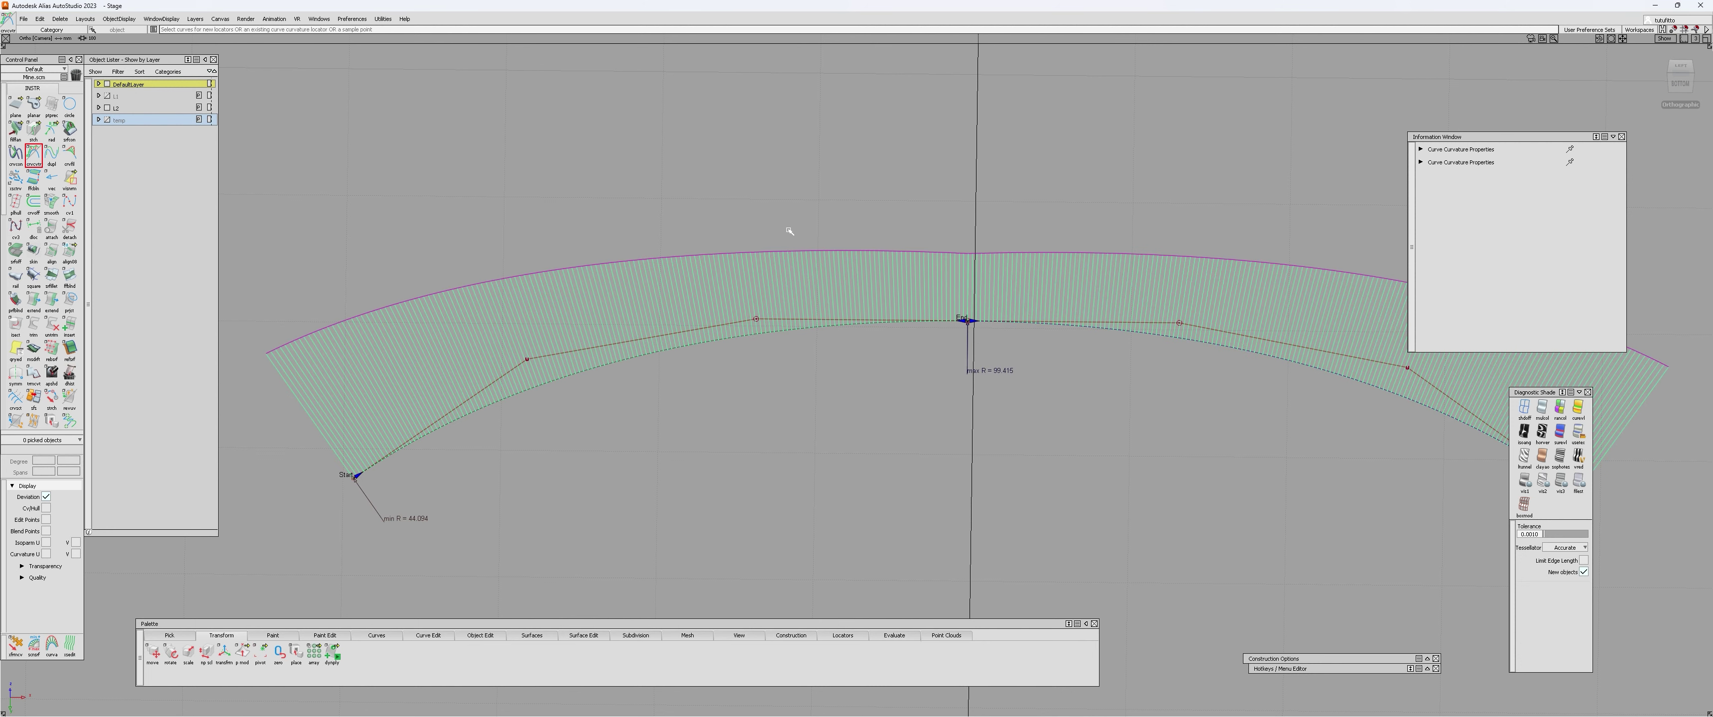
alt+shift+drag(789, 231, 754, 212)
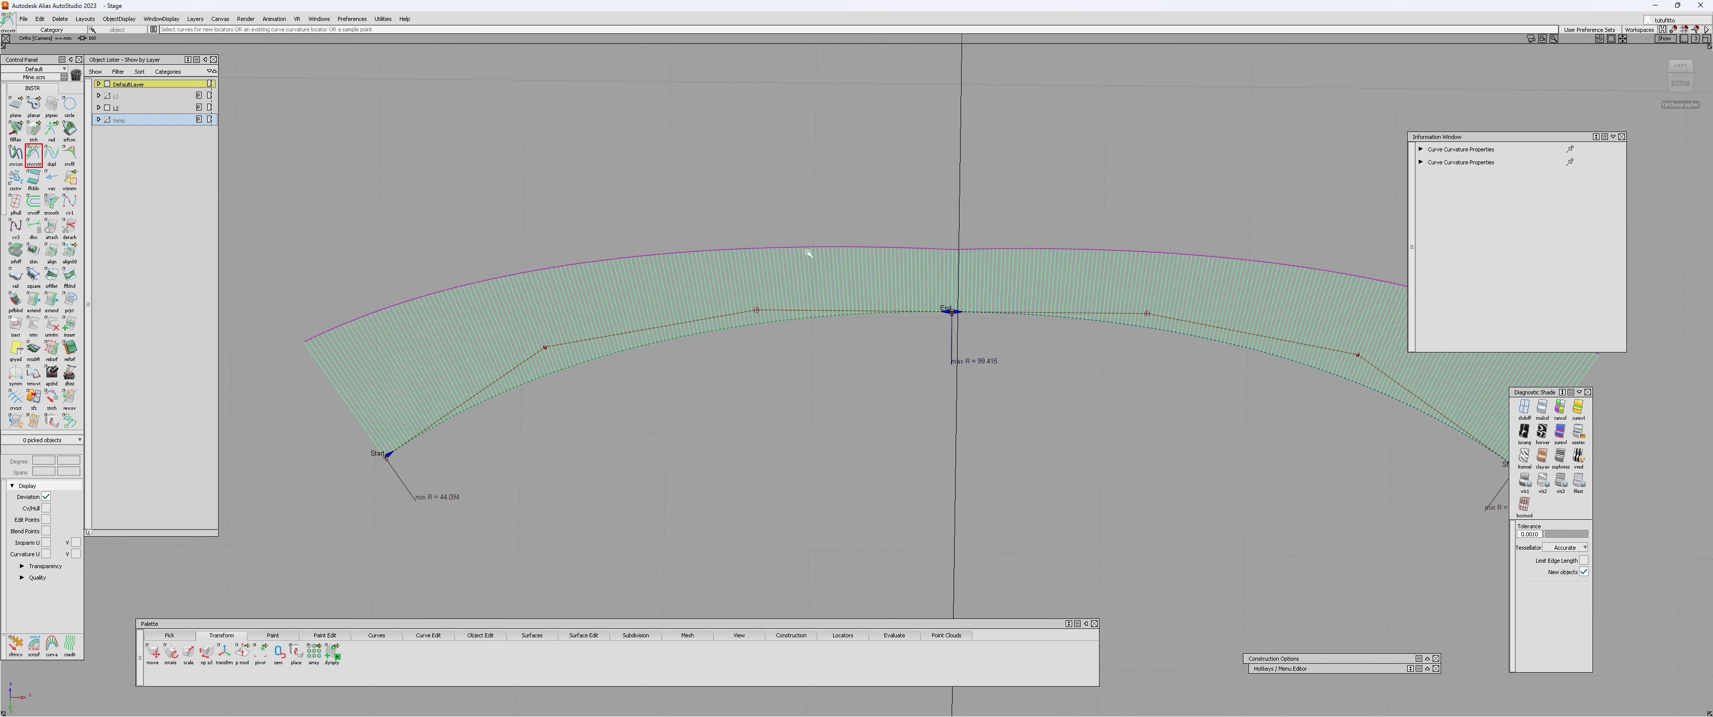
alt+shift+middle_drag(862, 213, 829, 253)
alt+shift+right_drag(829, 253, 757, 258)
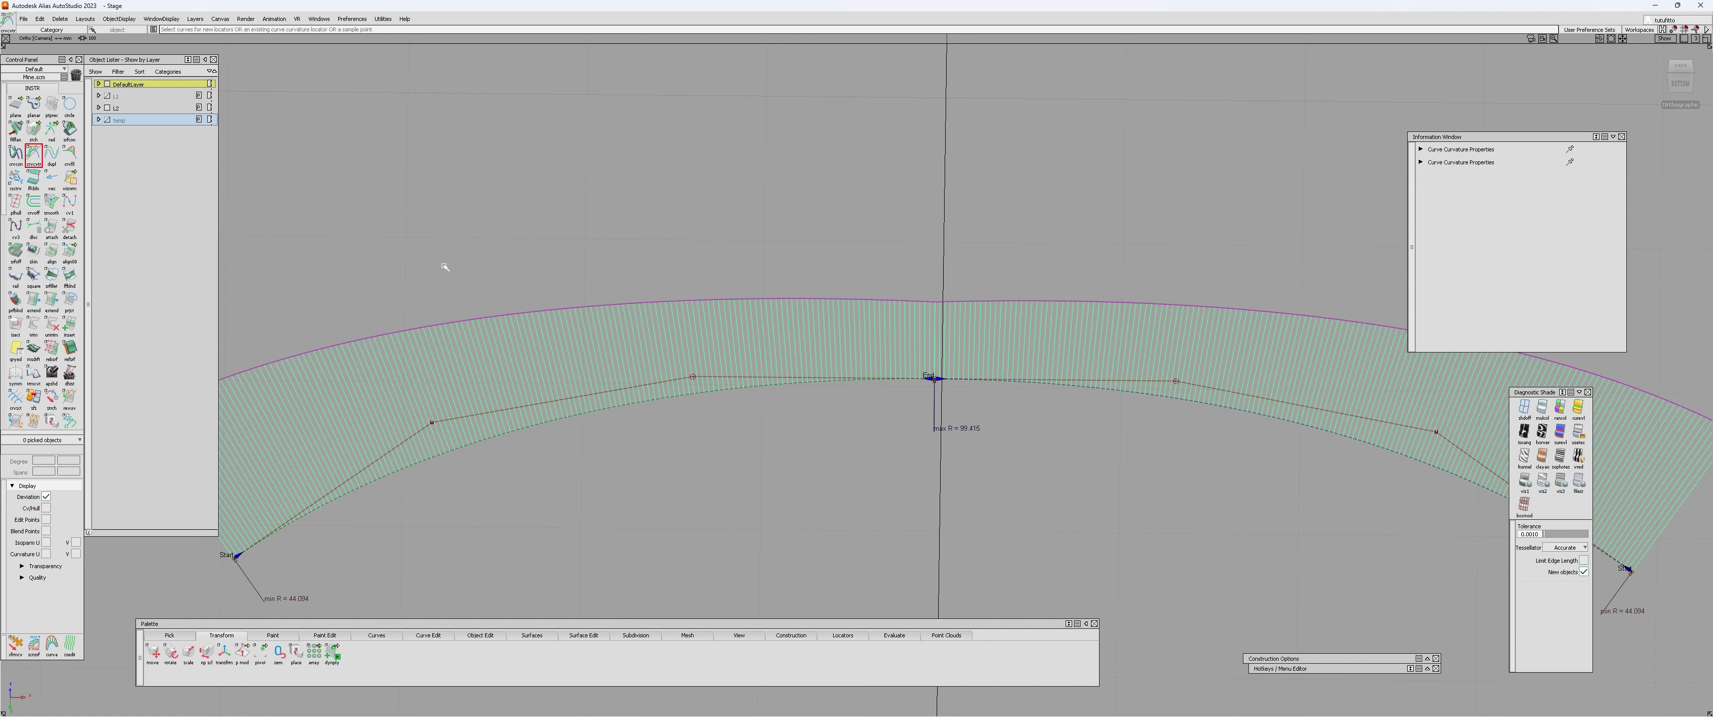
- Enlarge the curvature combs and increase their sampling density to exaggerate the transition at the joint
drag(445, 267, 784, 200)
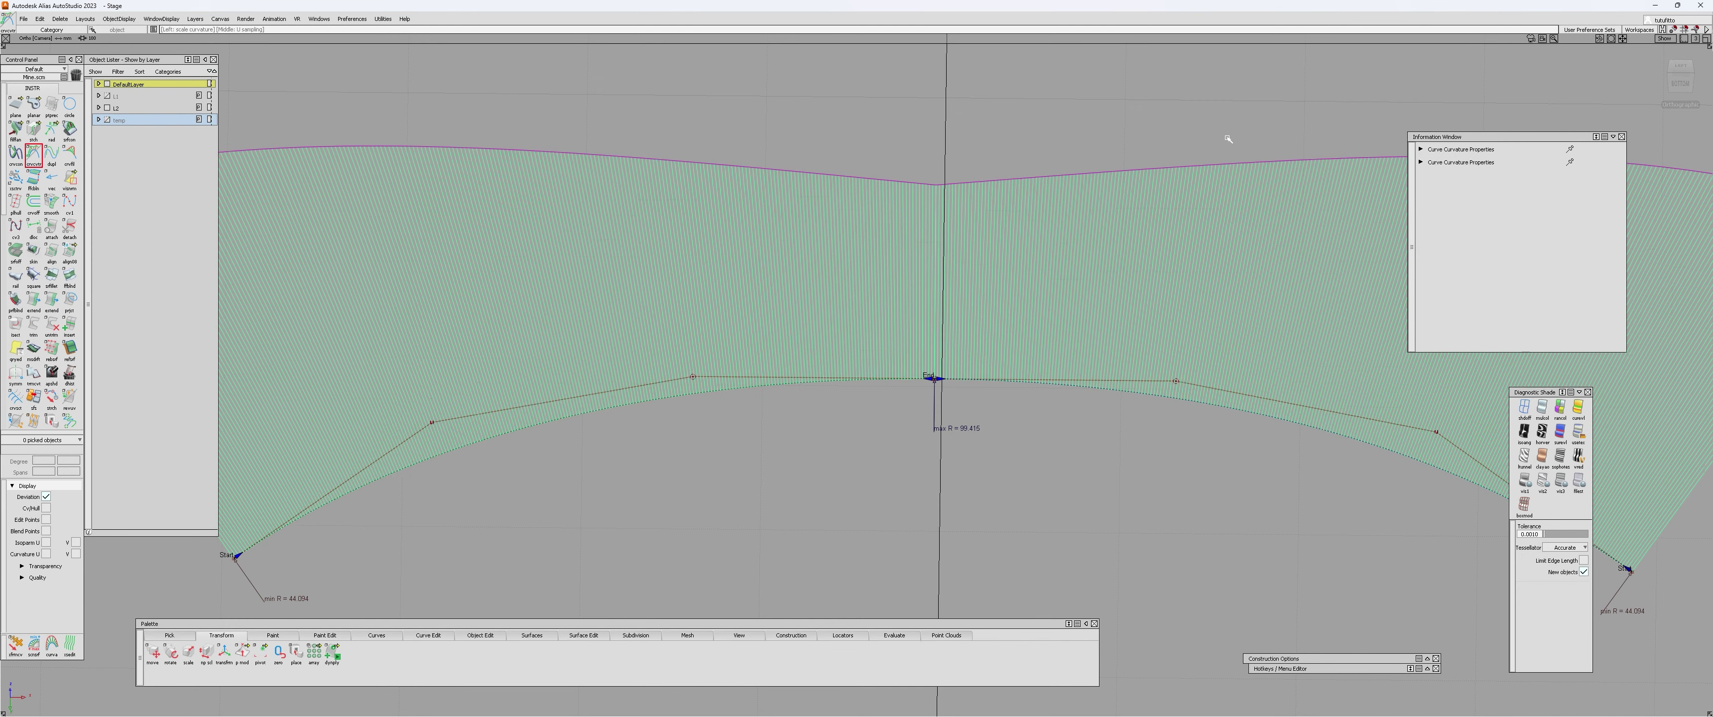
middle_drag(544, 109, 757, 115)
drag(837, 126, 807, 98)
alt+shift+right_drag(872, 241, 837, 309)
- Pick the connecting curve and its mirrored copy together and examine the break in their combs at the joint
key(ctrl+grave)
ctrl+shift+drag(770, 350, 769, 311)
drag(770, 311, 768, 417)
alt+shift+drag(941, 367, 933, 297)
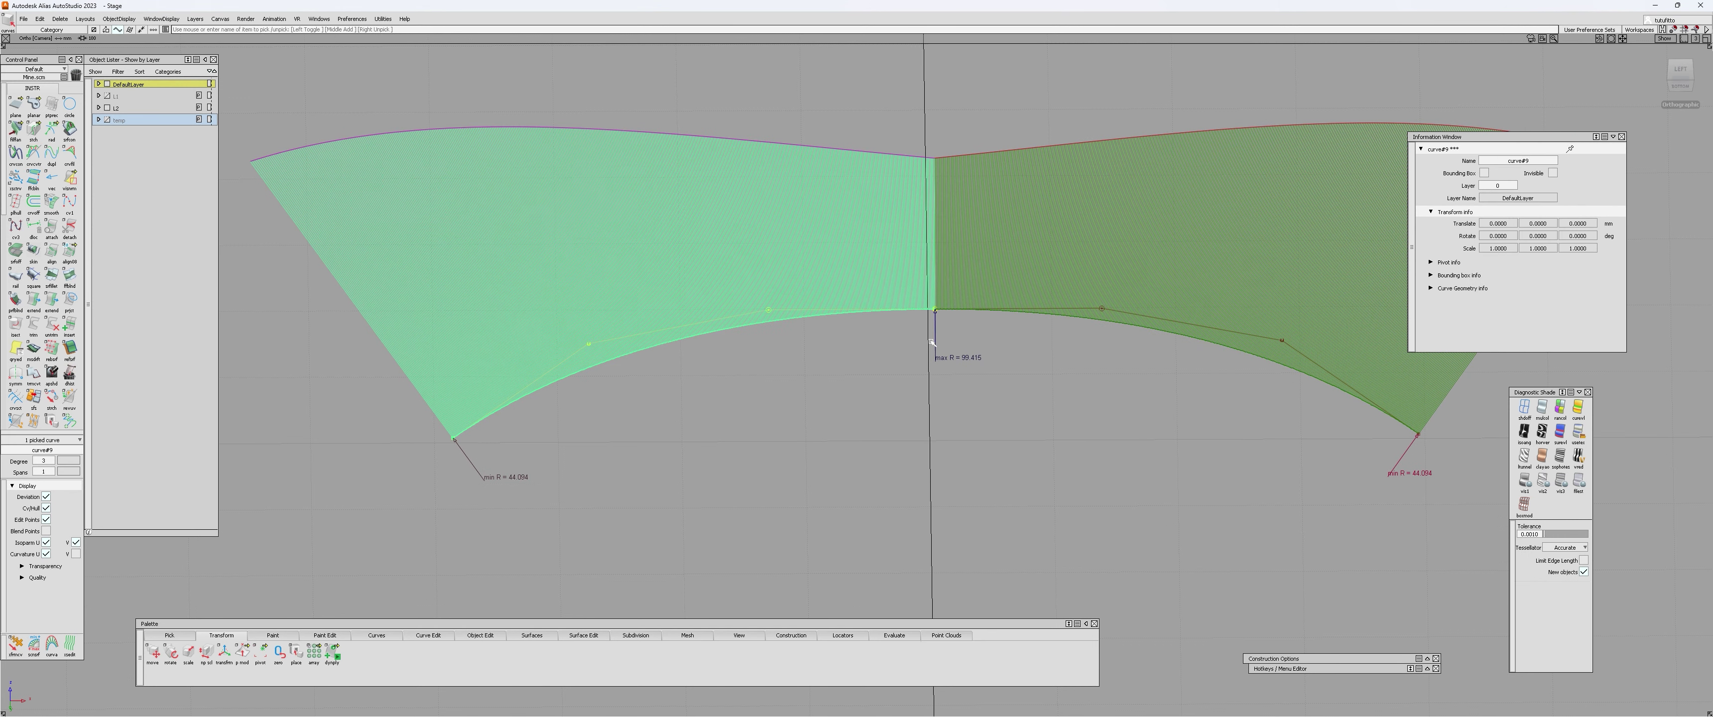
click(784, 299)
drag(784, 299, 1009, 391)
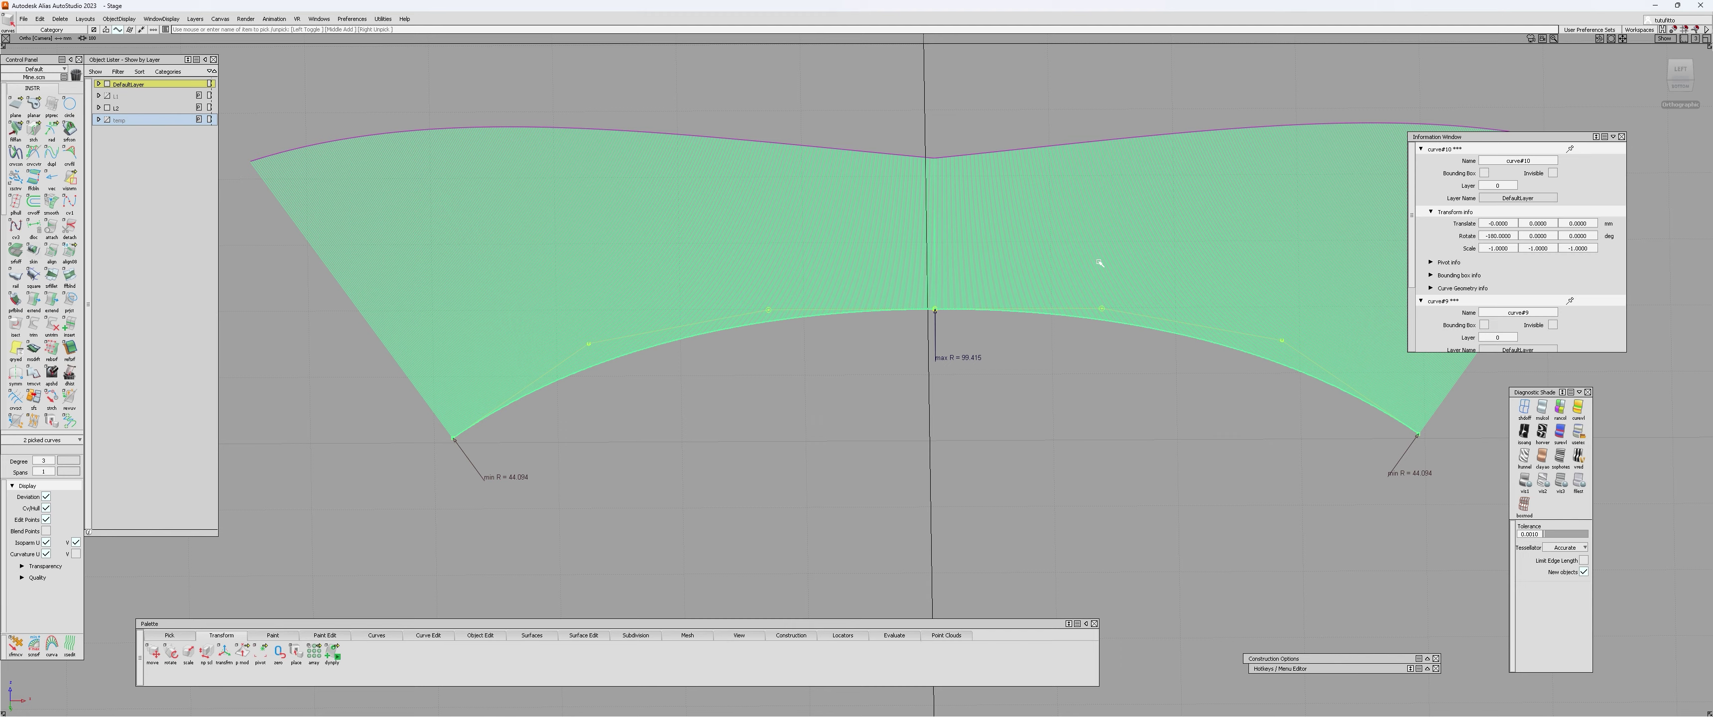
mouse_move(826, 328)
alt+shift+mouse_down()
mouse_move(845, 237)
mouse_move(780, 295)
mouse_move(860, 333)
mouse_move(851, 313)
alt+shift+mouse_up()
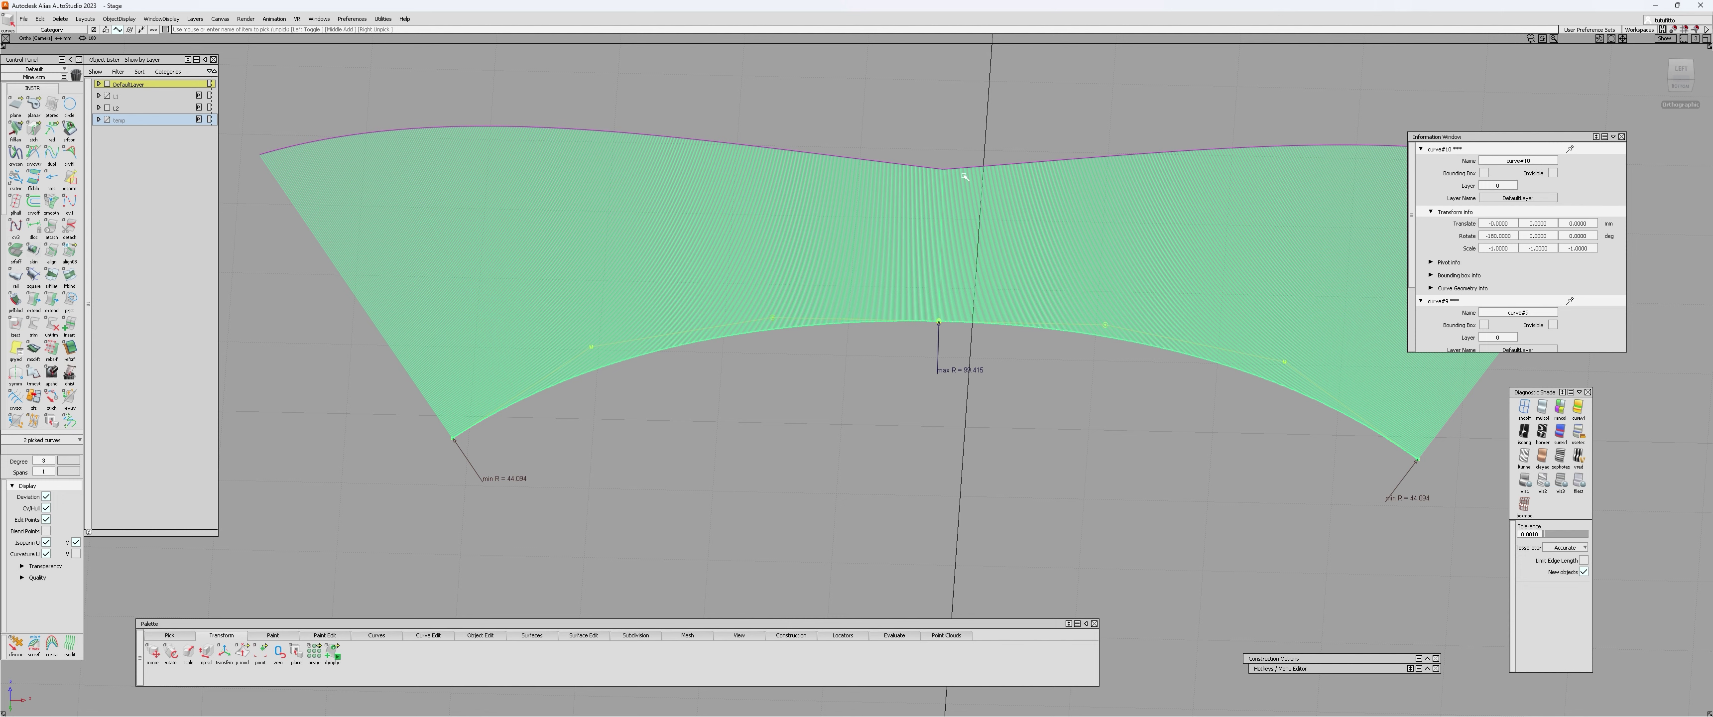
click(807, 325)
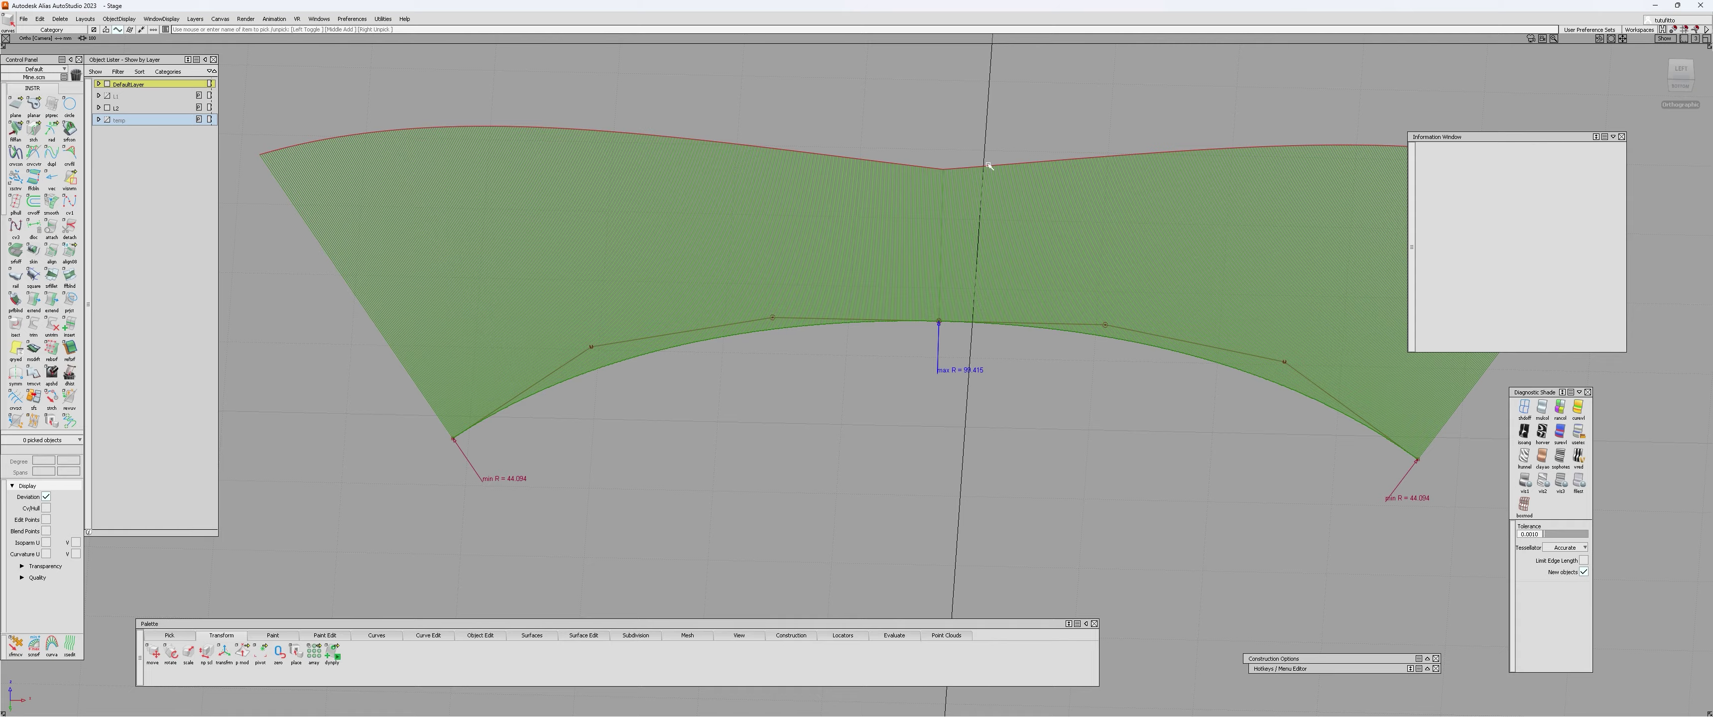
alt+shift+drag(950, 196, 899, 226)
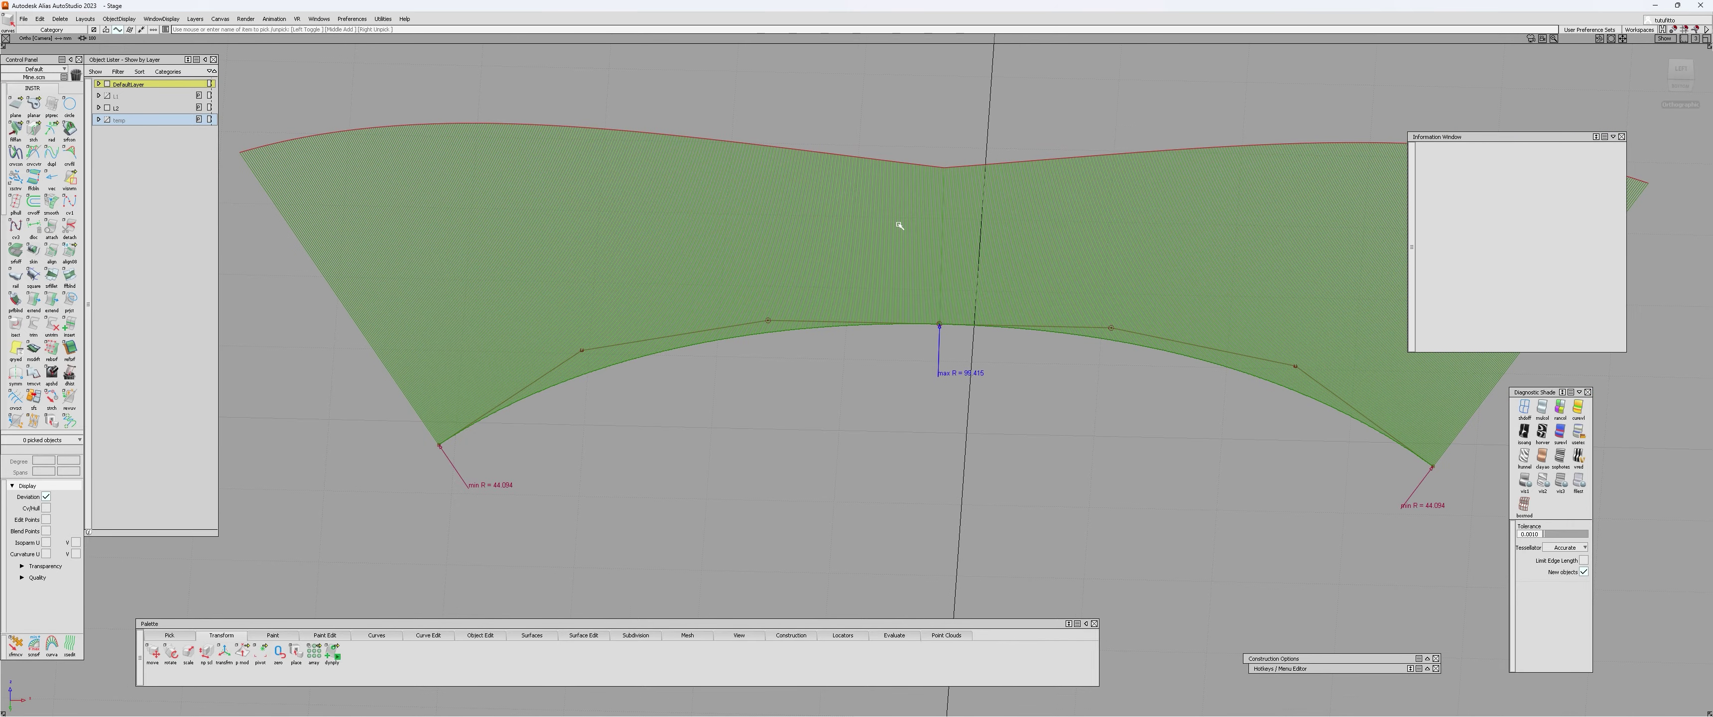
- Query the connecting curve's alignment to the draft surface to review its continuity settings
click(771, 321)
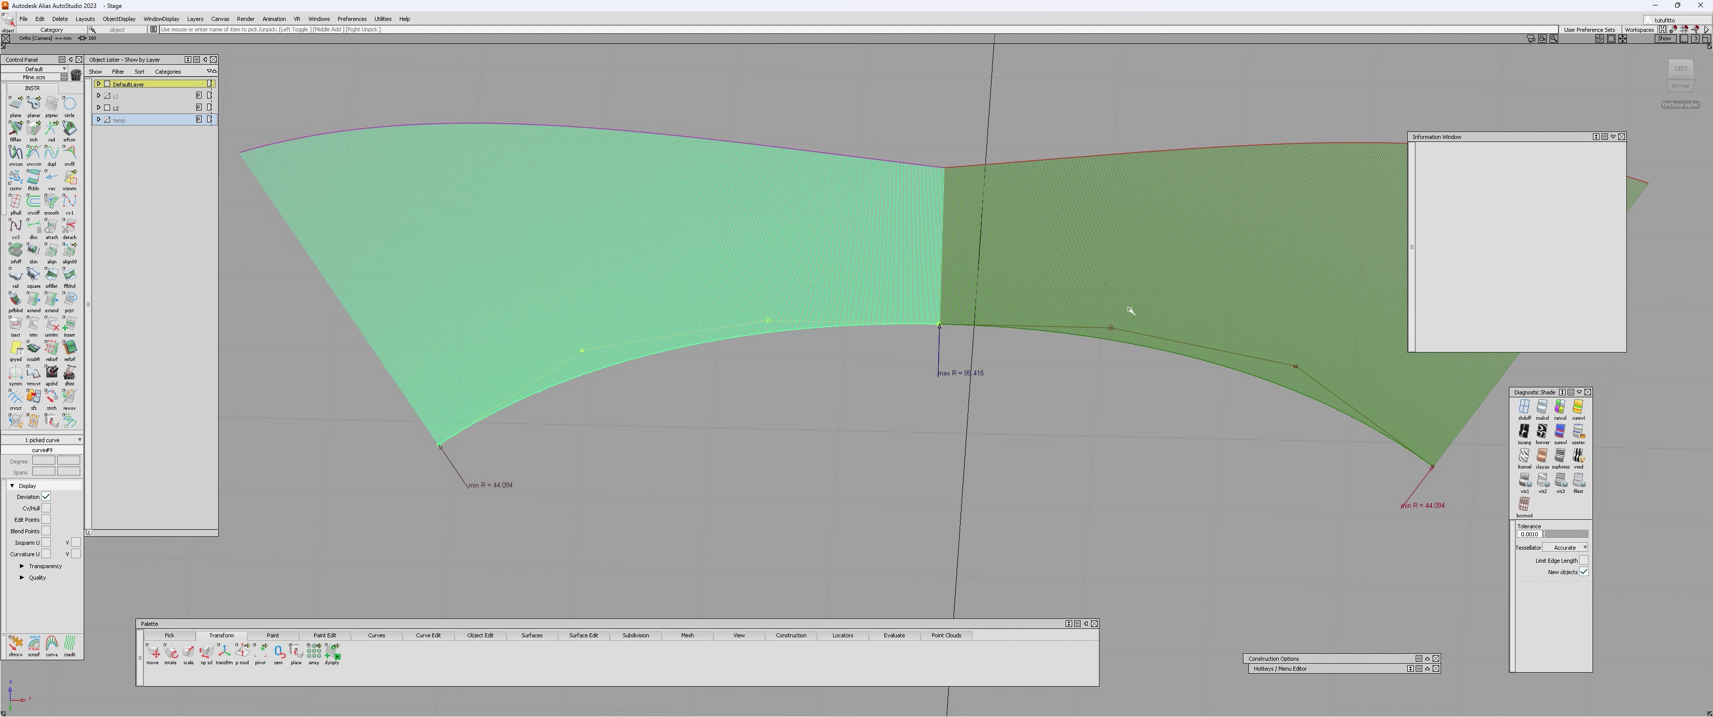
click(1130, 313)
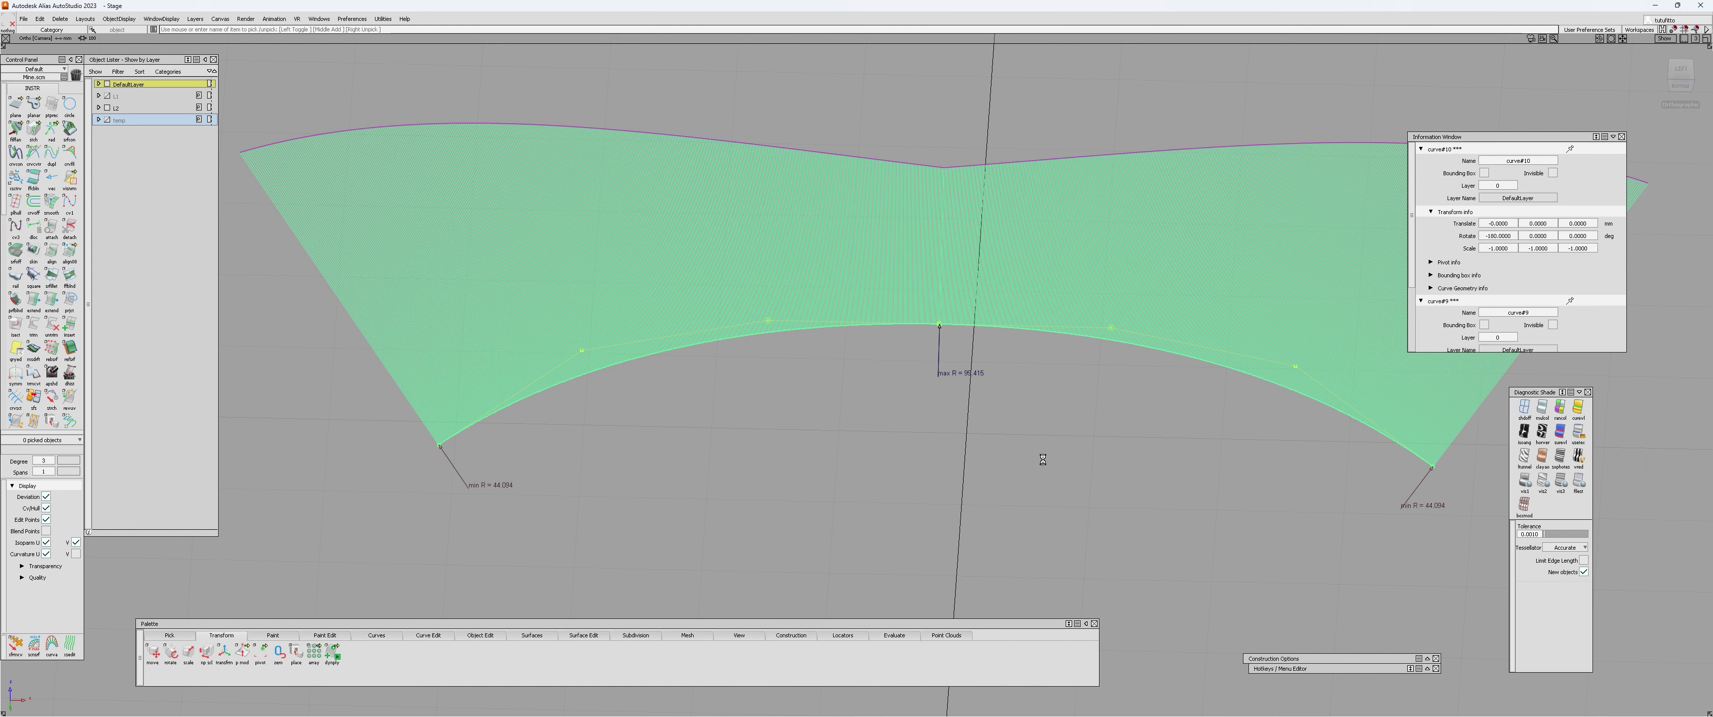
key(ctrl+q)
click(499, 412)
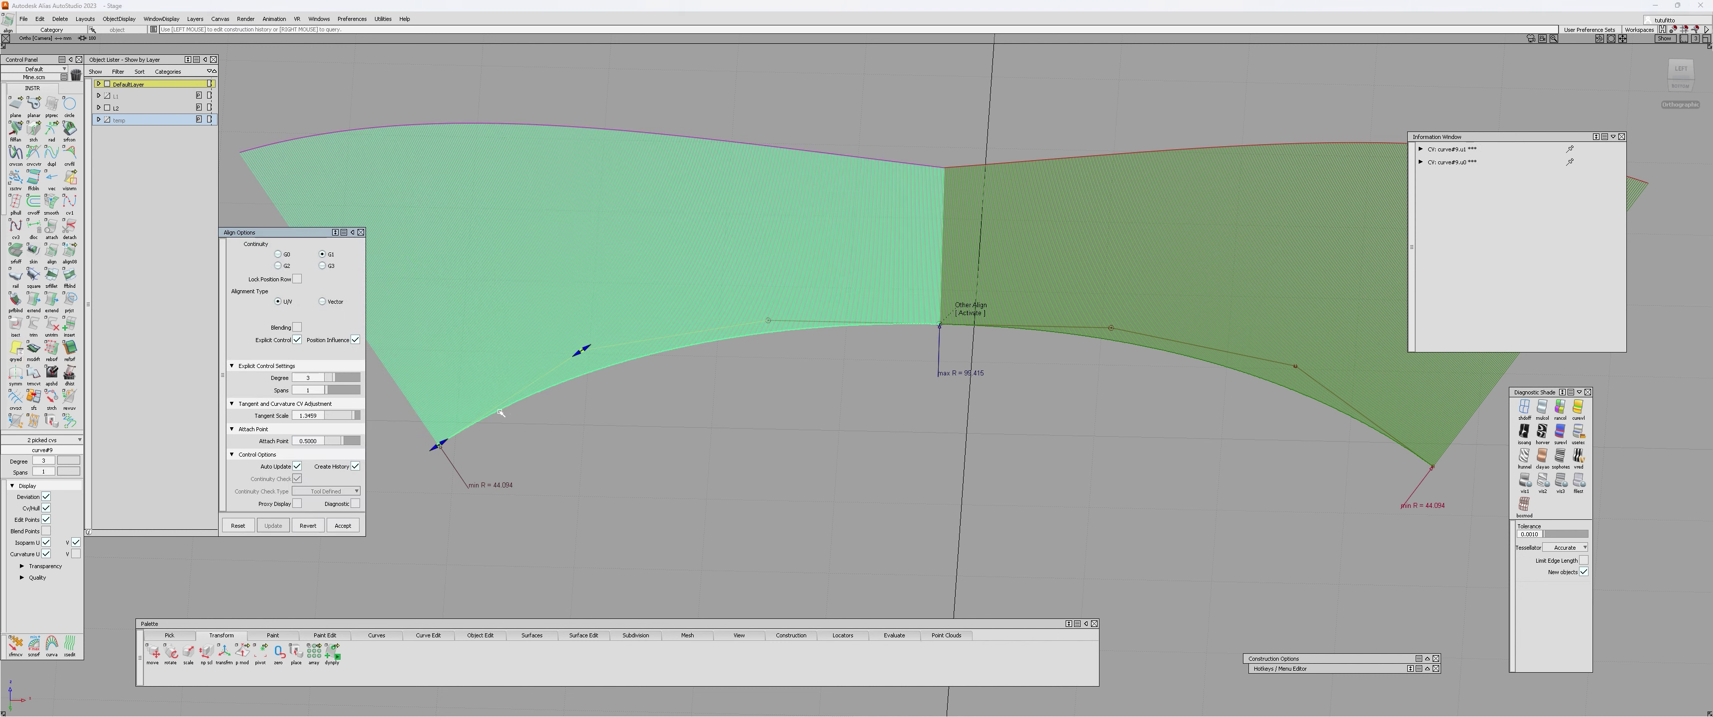
click(771, 322)
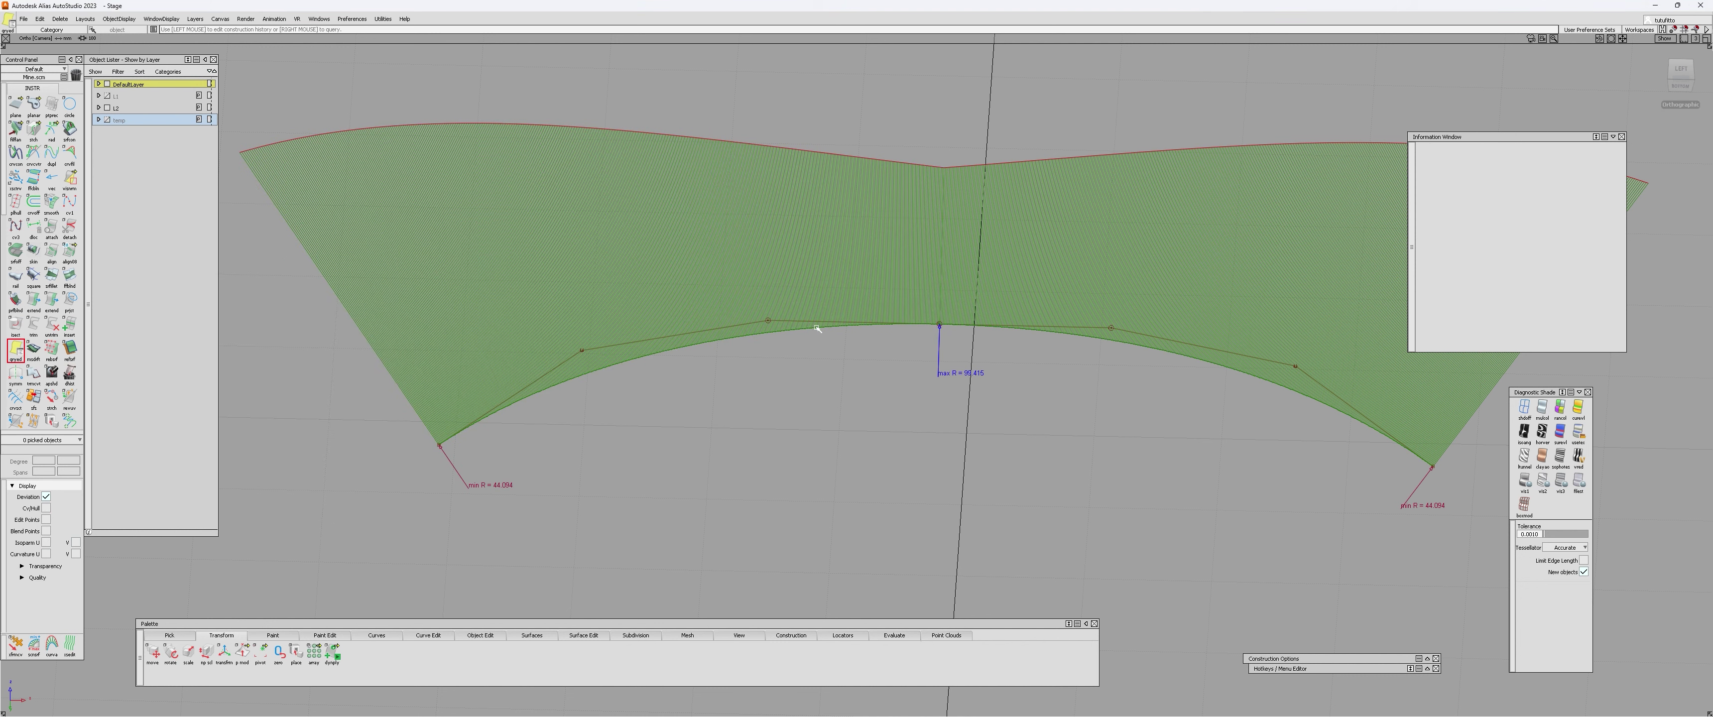
key(Escape)
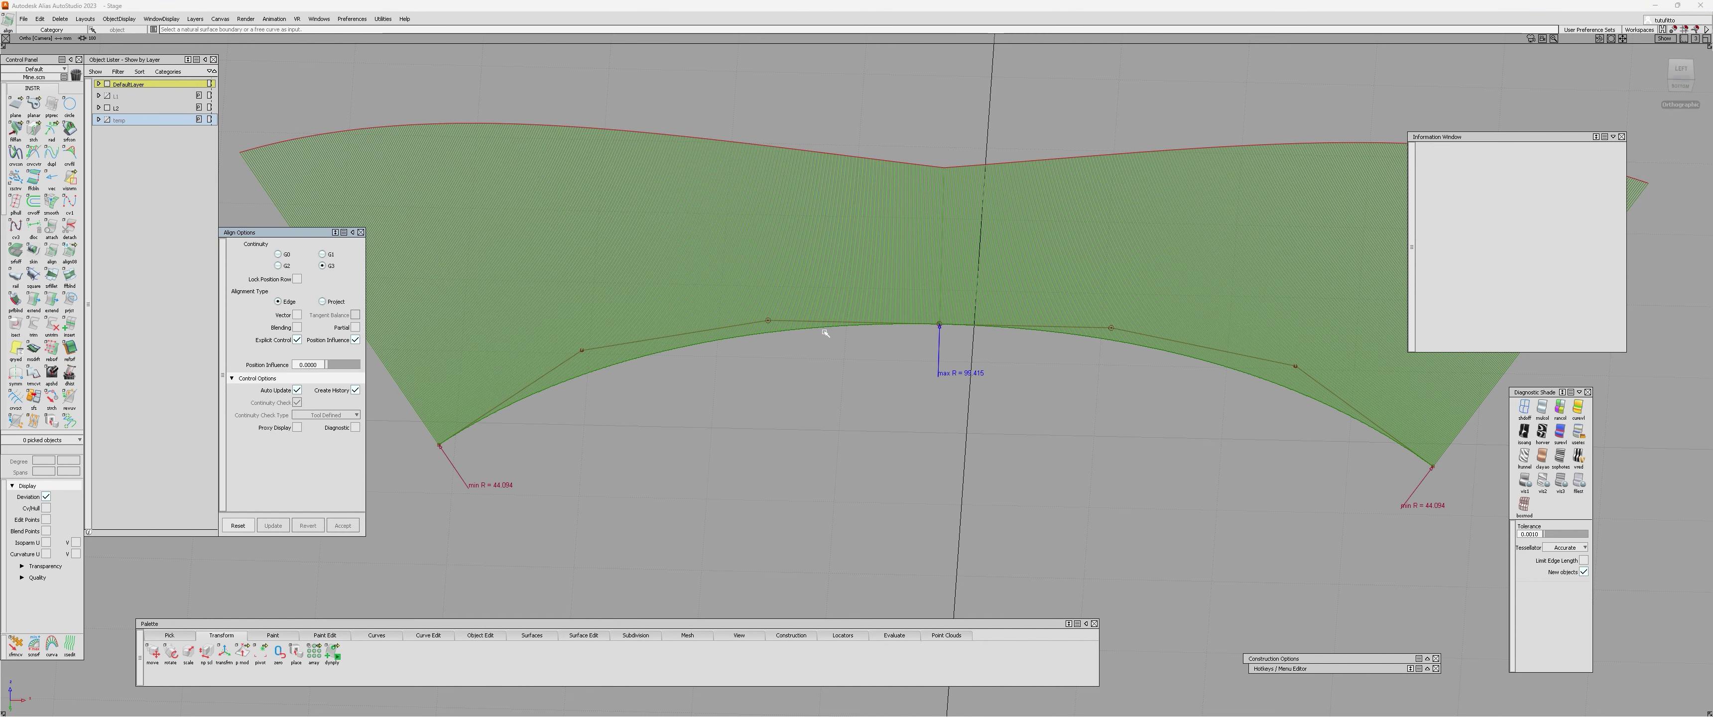
- Delete the construction history of both the connecting curve and its mirrored copy
click(823, 327)
click(977, 326)
key(ctrl+h)
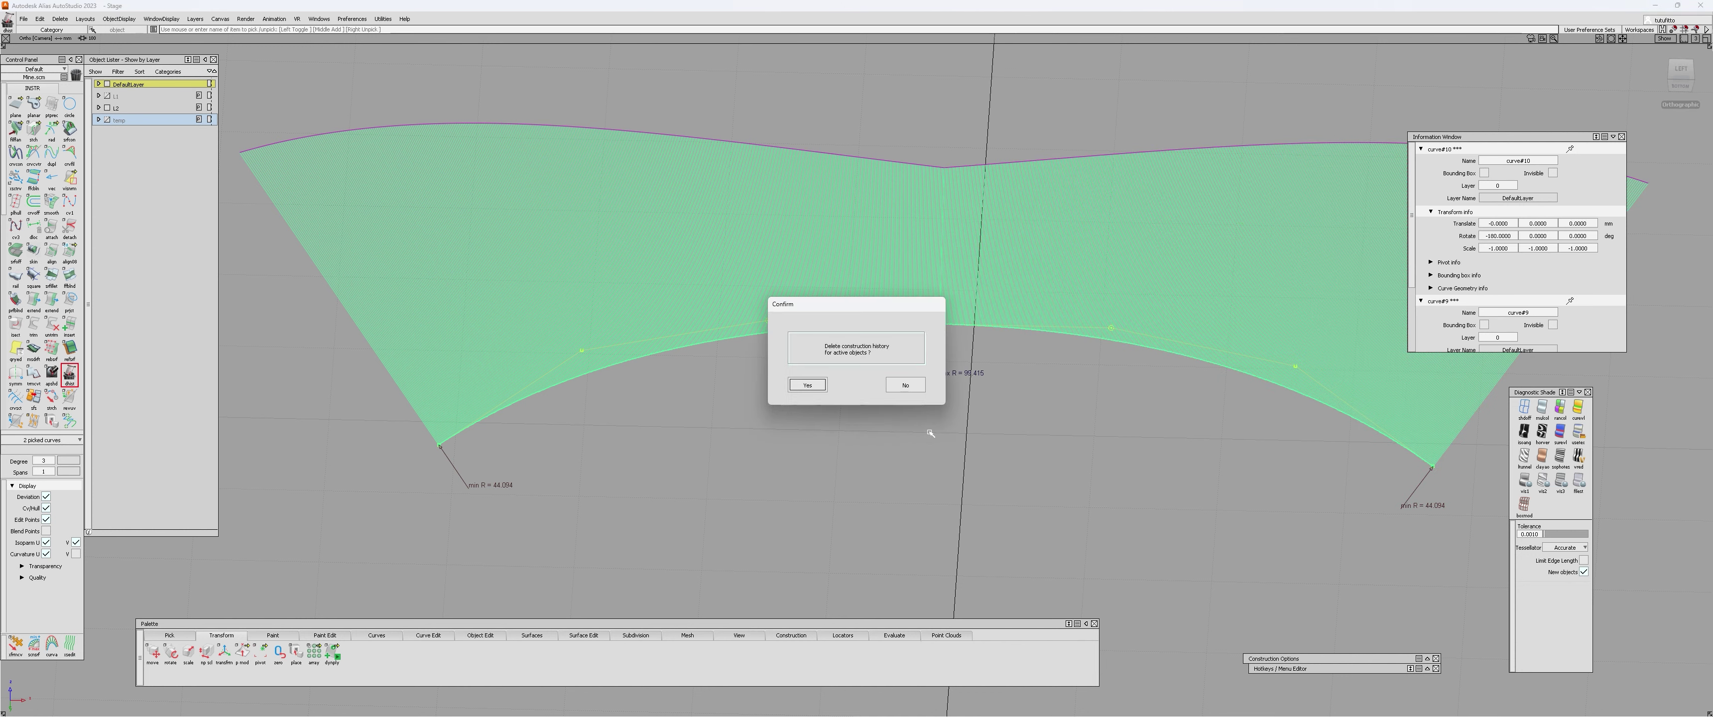
key(Return)
- Pick the control points adjacent to the joint on both curves for sliding along their hulls, with a mouse sensitivity of 200
alt+shift+right_drag(930, 434, 853, 288)
alt+shift+middle_drag(852, 287, 806, 321)
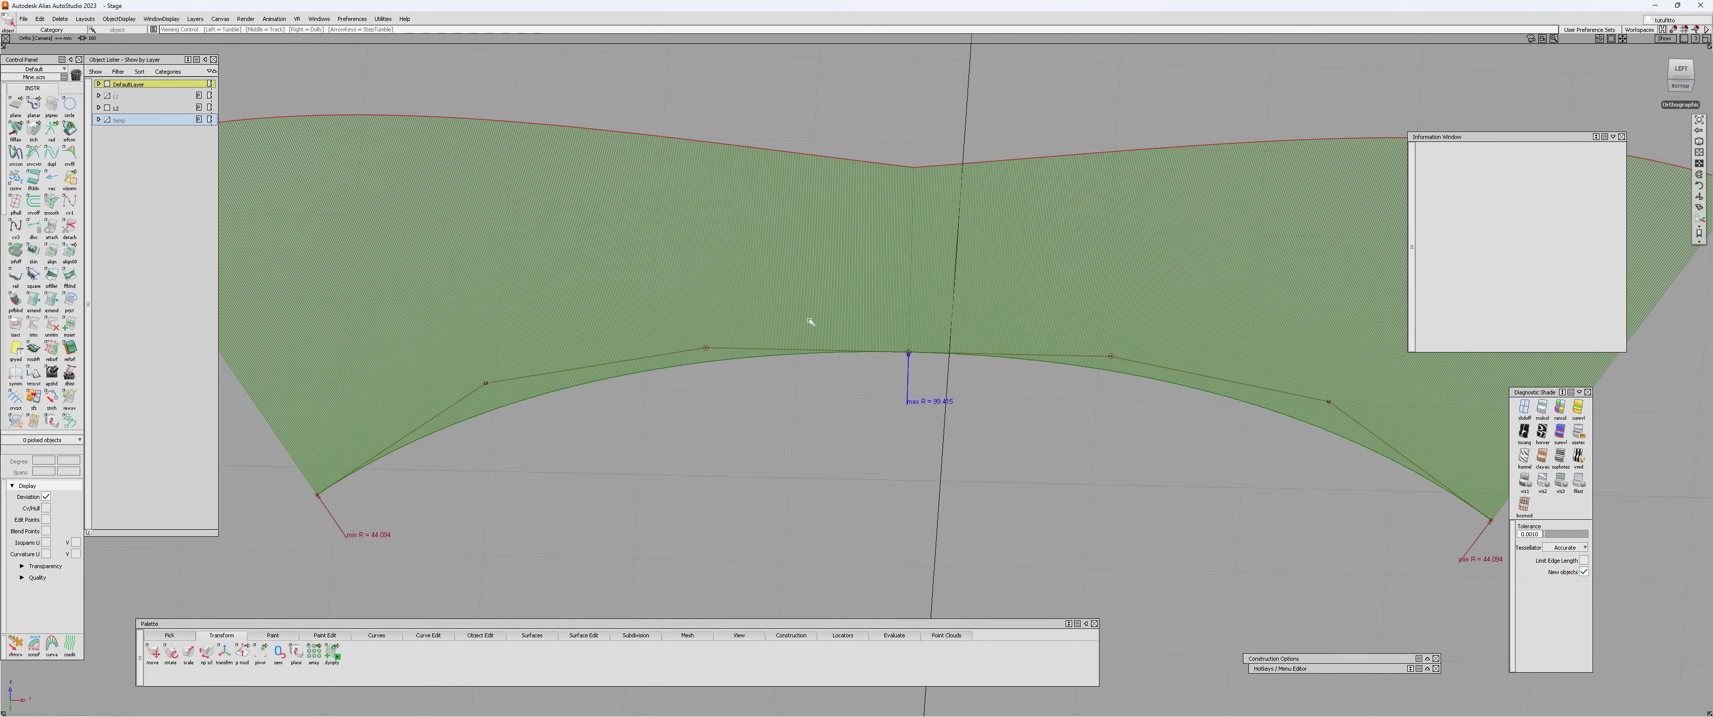
key(F3)
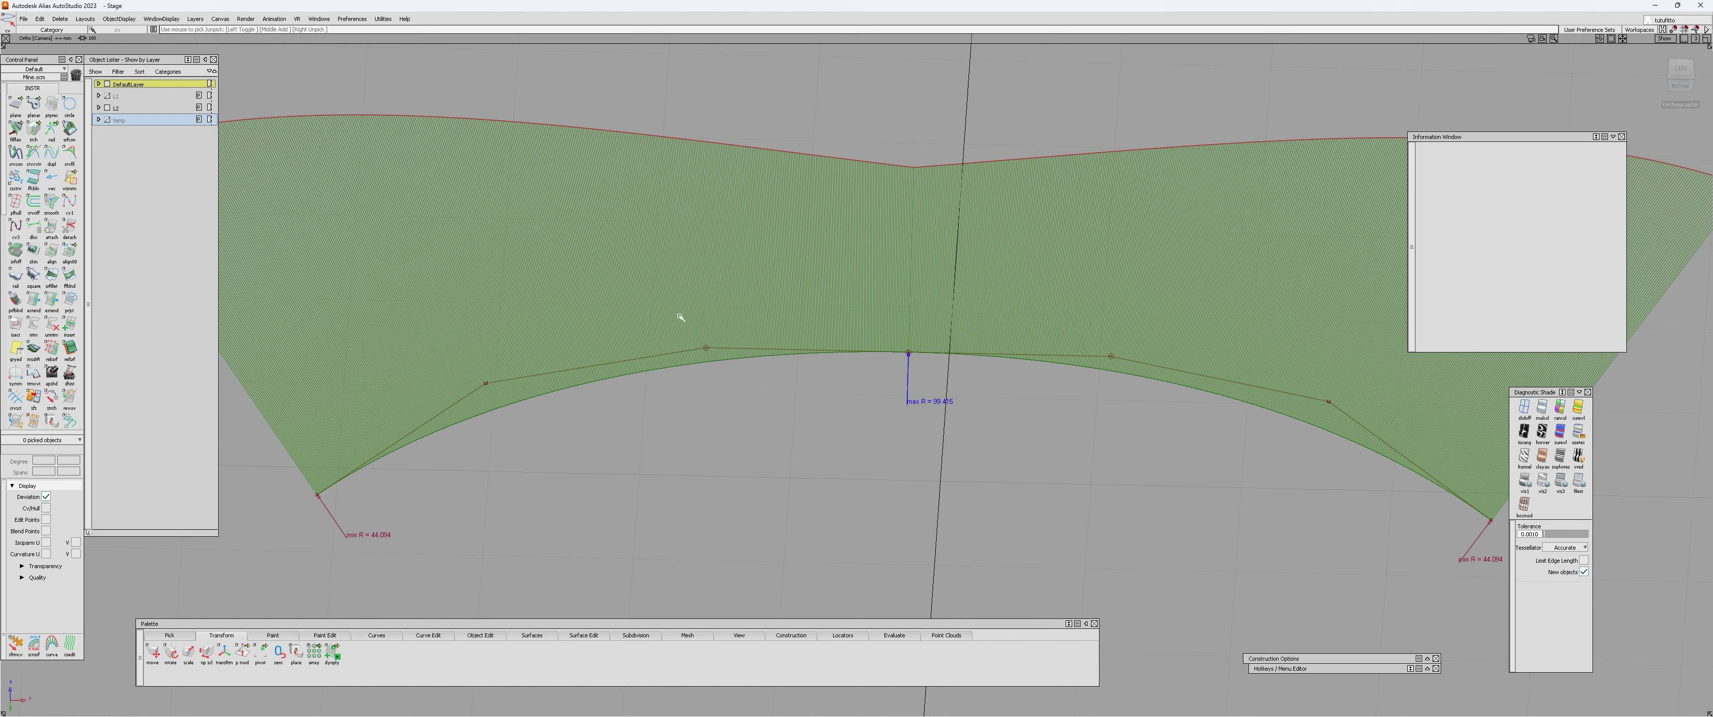
drag(680, 313, 728, 376)
drag(1017, 291, 1137, 382)
key(F4)
click(1041, 393)
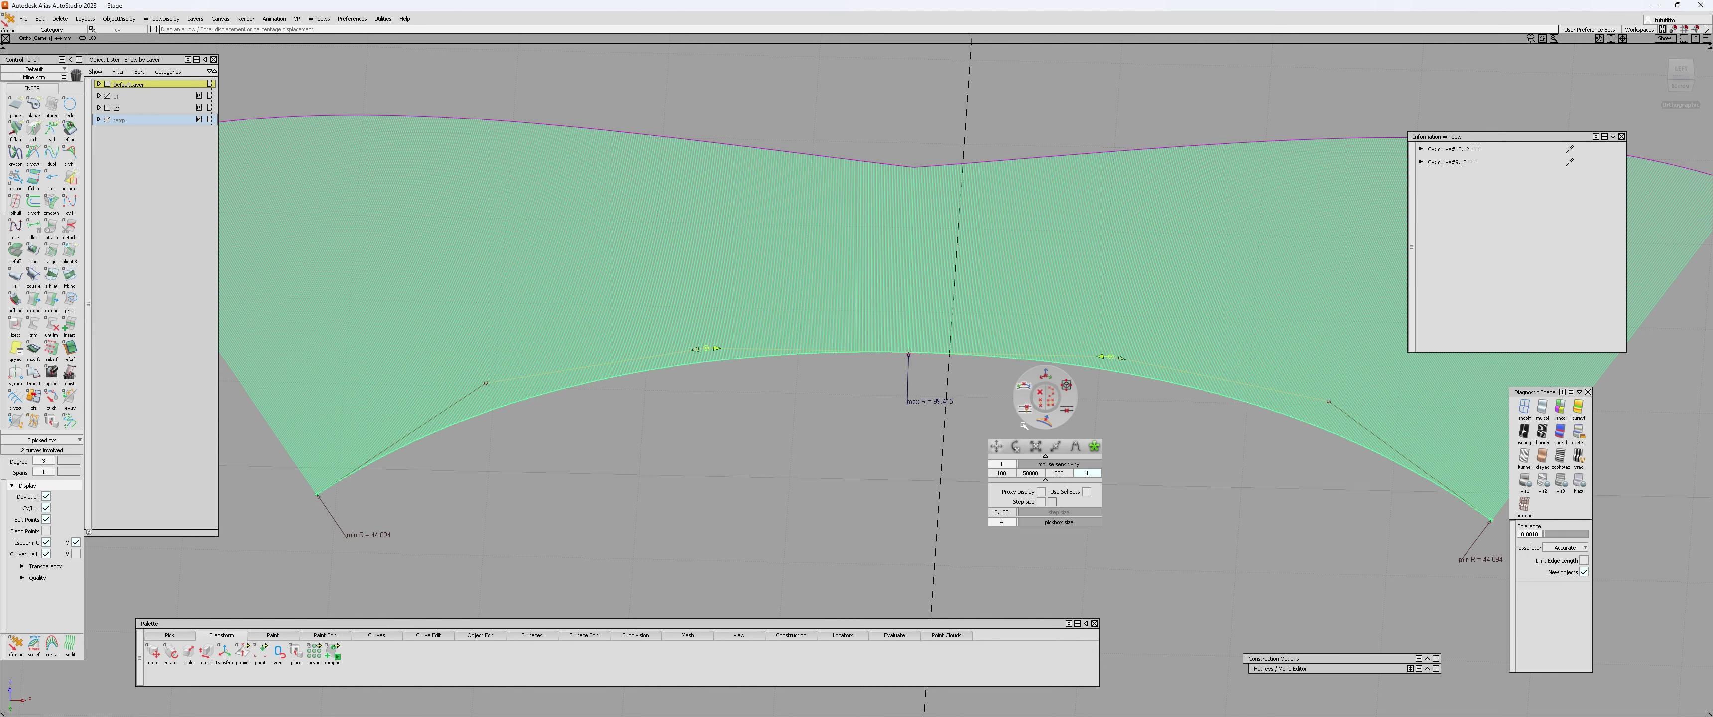
click(769, 430)
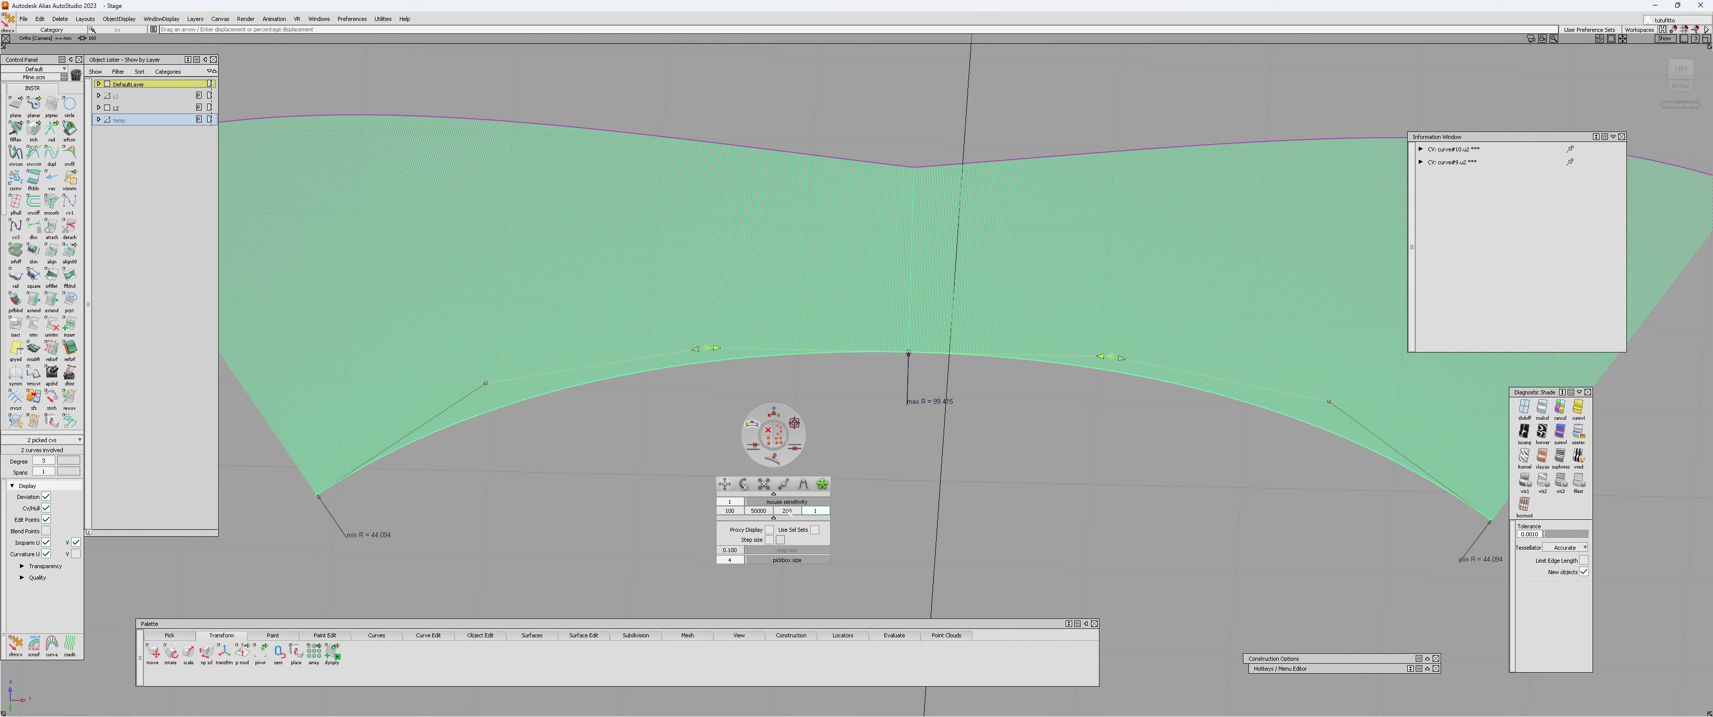
click(787, 511)
- Slide the two picked control points symmetrically along their hulls to flatten the comb transition at the joint
drag(716, 348, 1057, 347)
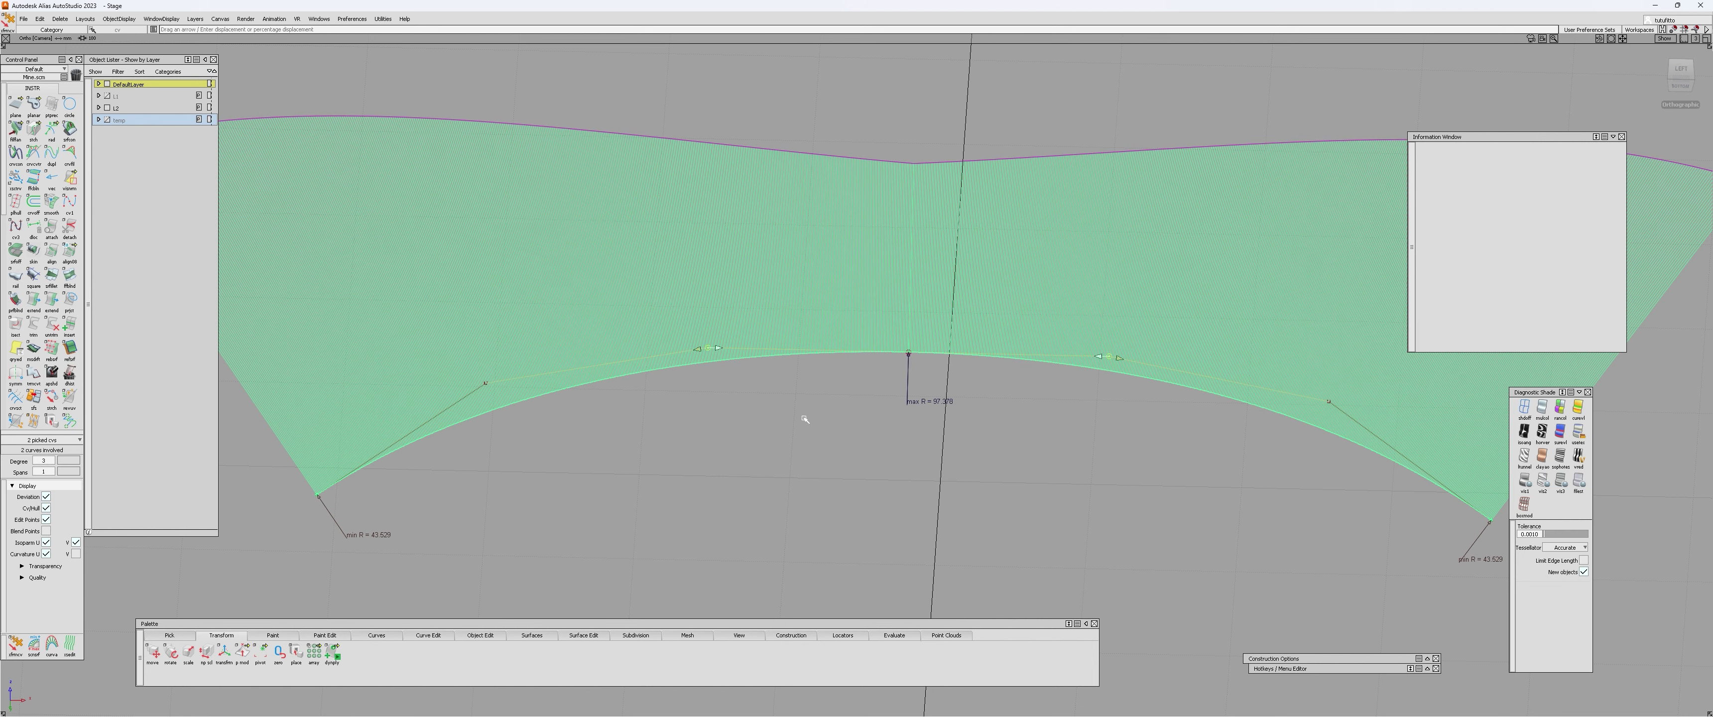
drag(698, 437, 1116, 439)
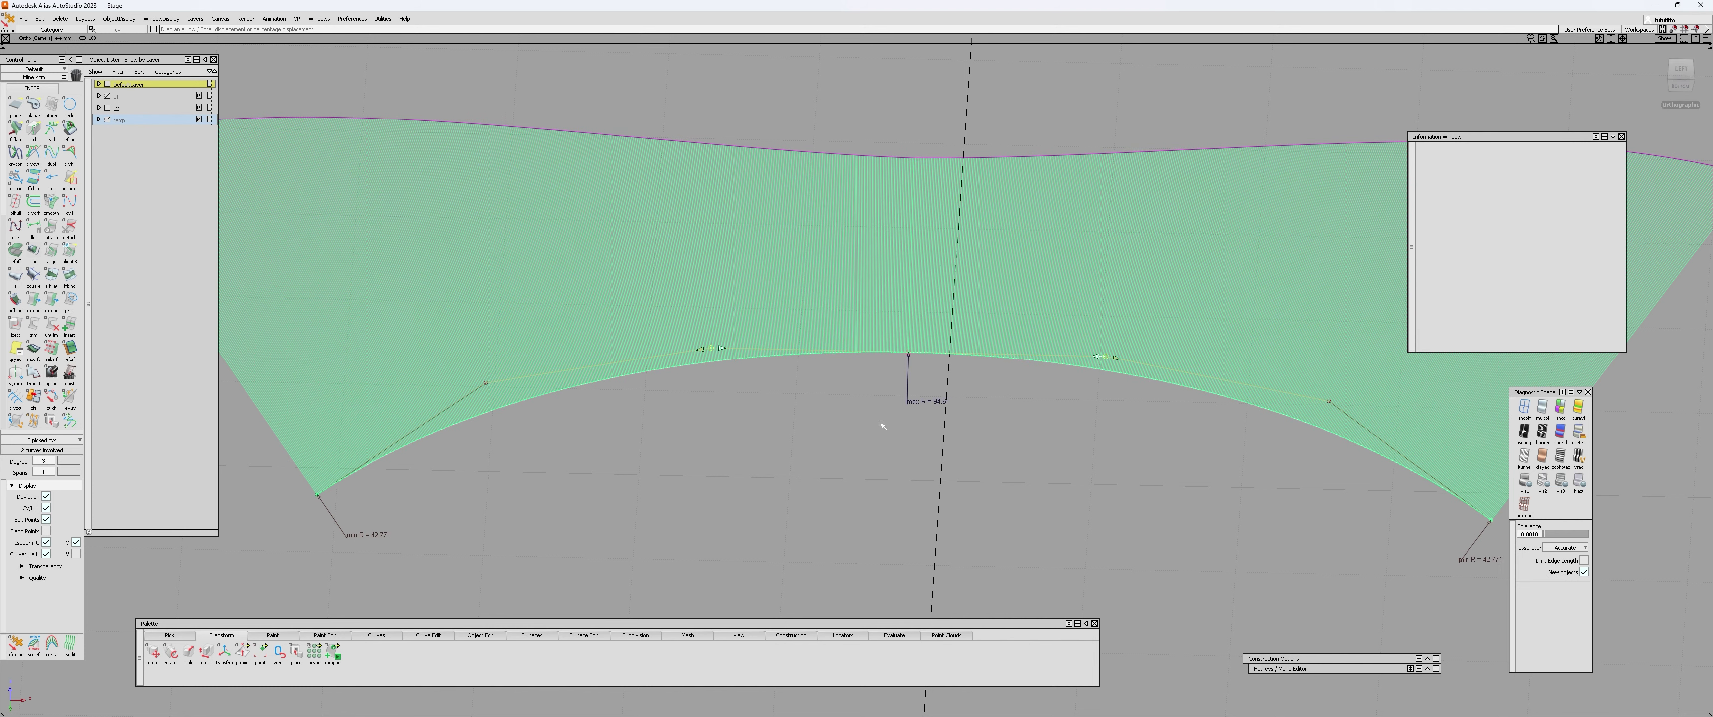
drag(882, 425, 500, 408)
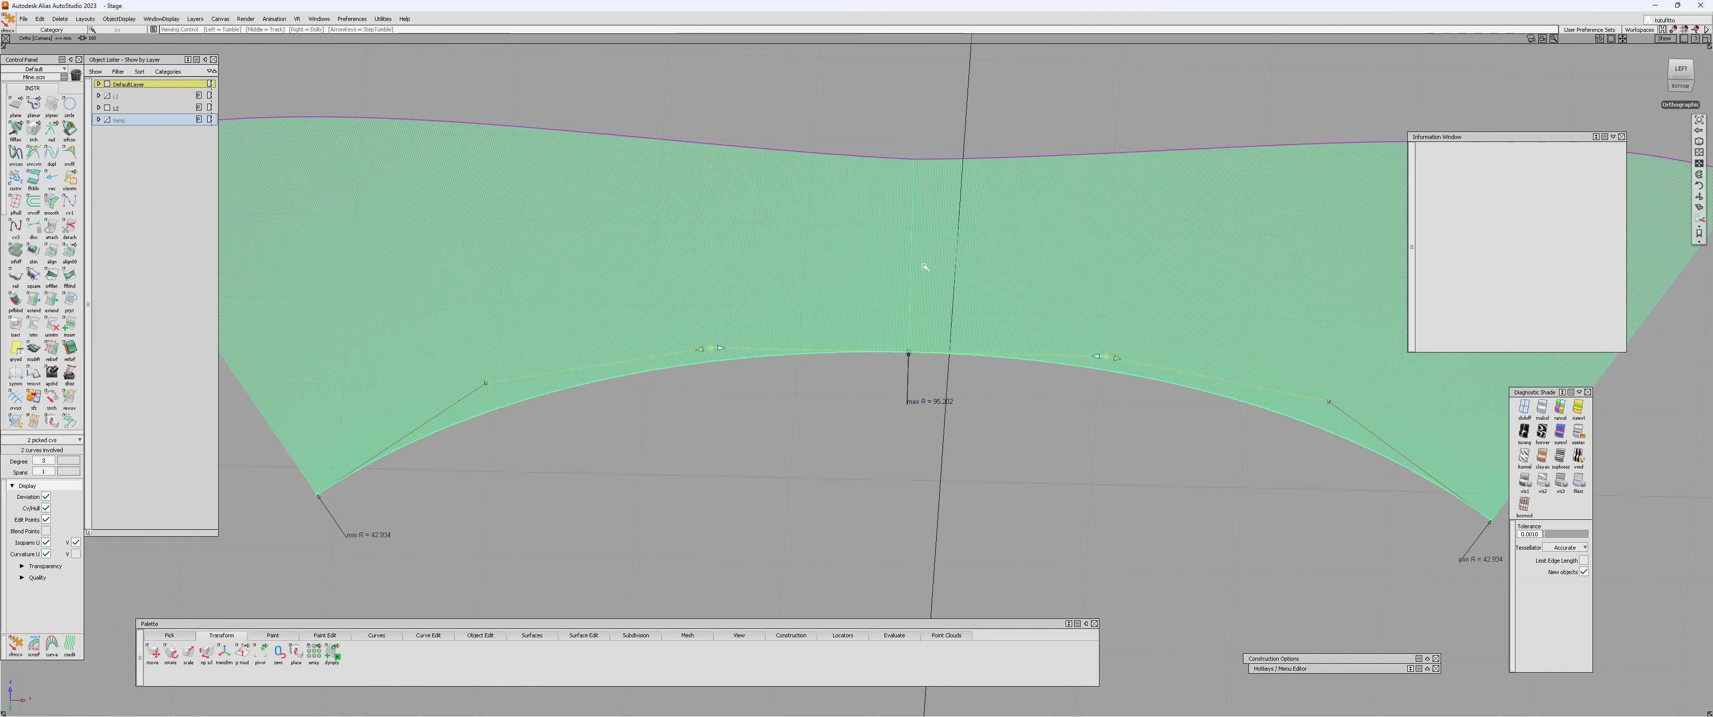
- Fine-tune the two control points along their hulls until the comb outlines run smoothly across the joint
alt+shift+middle_drag(921, 267, 931, 366)
alt+shift+right_drag(921, 354, 918, 326)
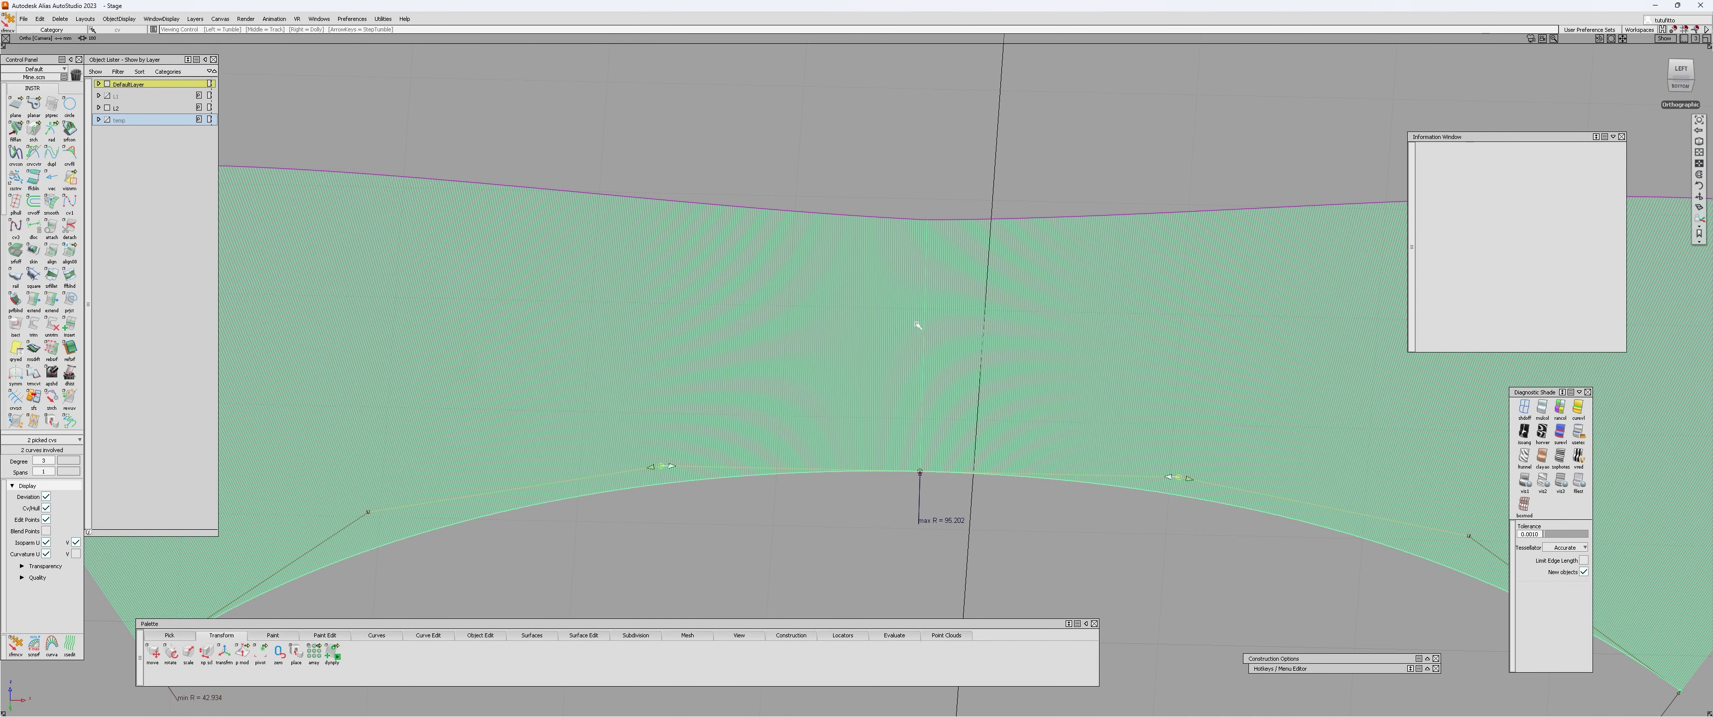
drag(1010, 169, 885, 176)
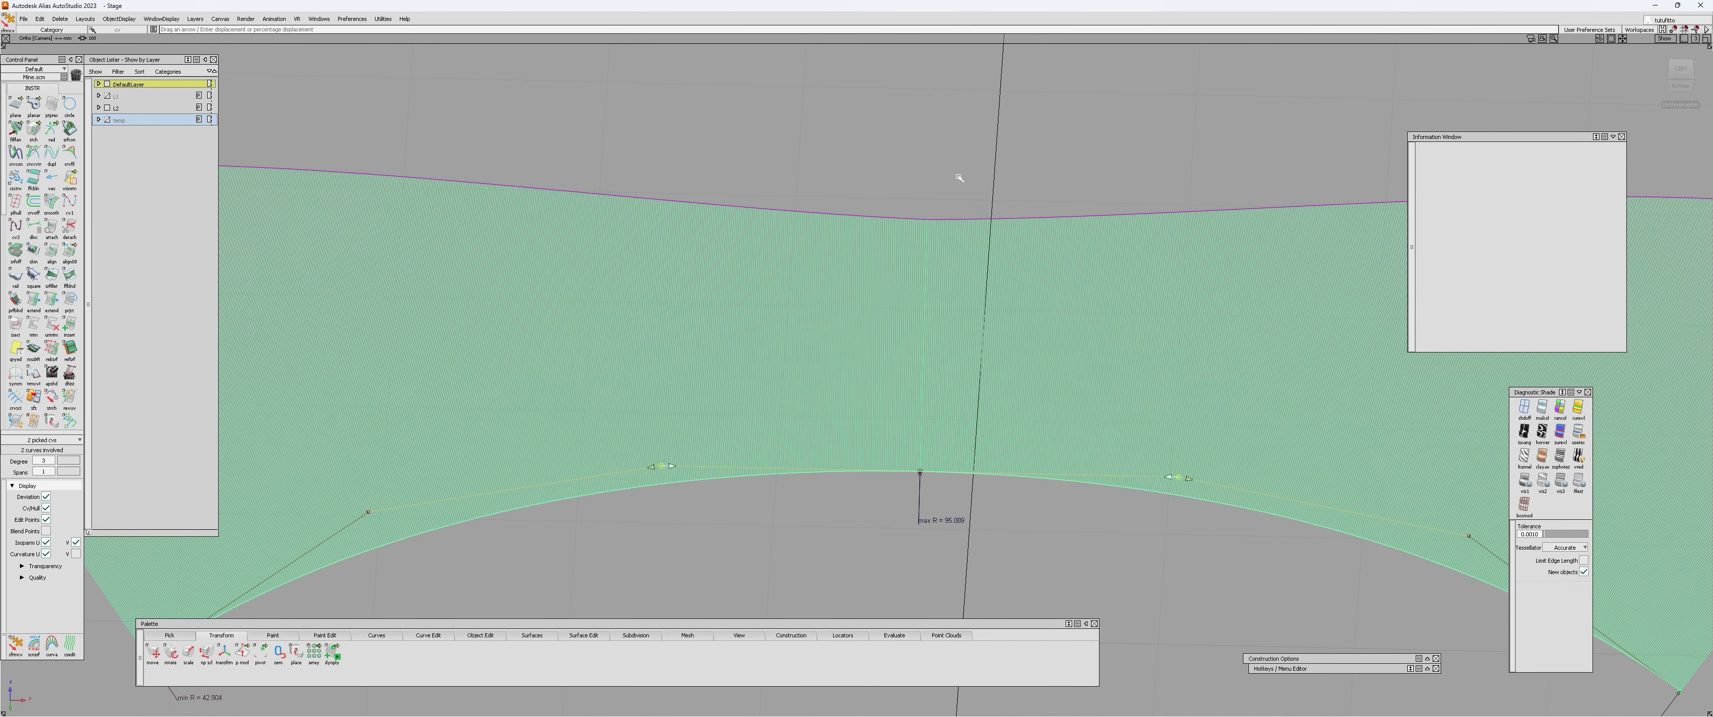
alt+shift+right_drag(926, 200, 929, 169)
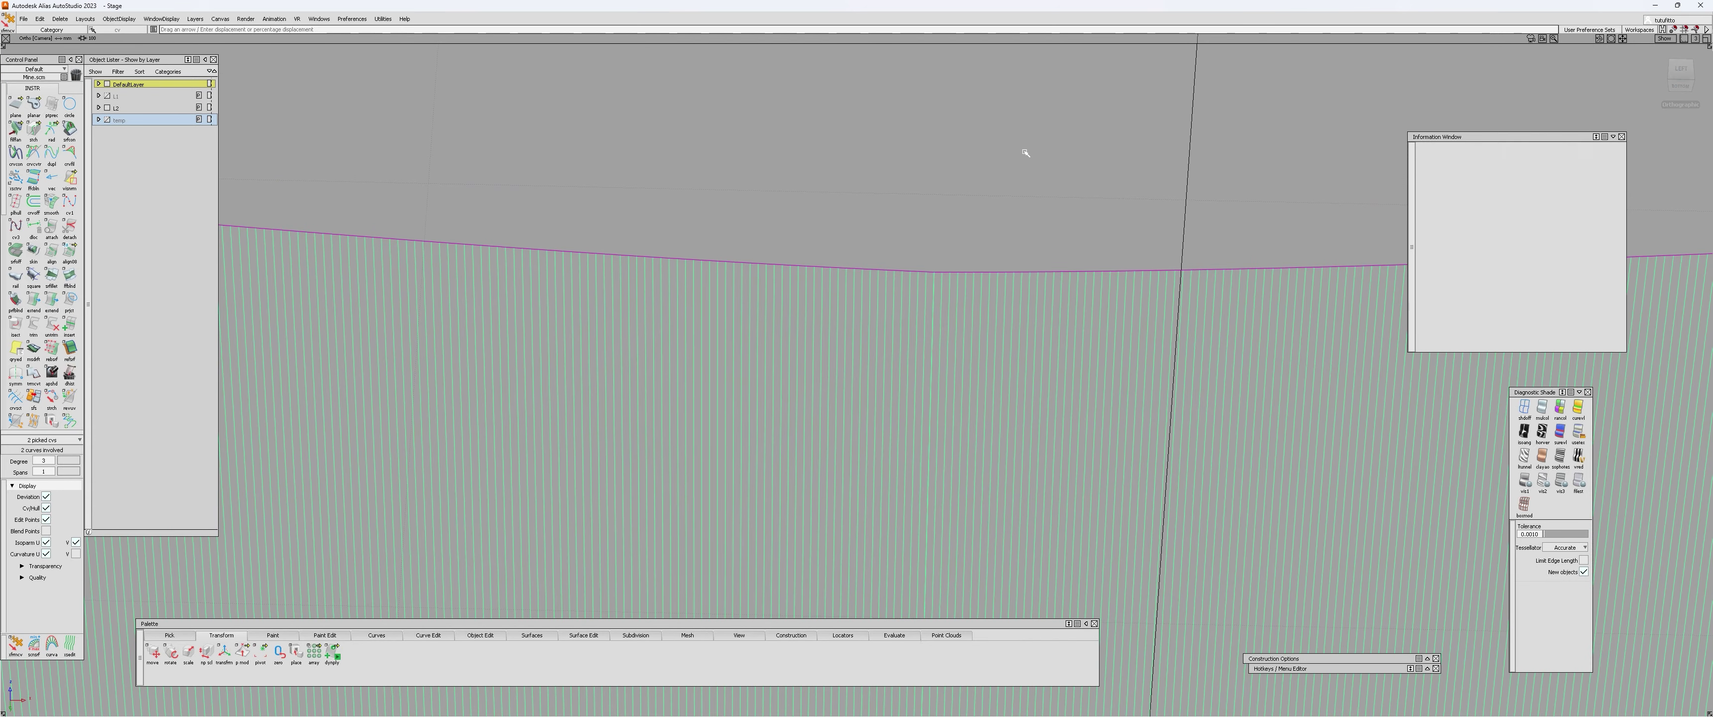
drag(1024, 152, 948, 156)
mouse_move(1036, 150)
alt+shift+right_down()
mouse_move(858, 150)
mouse_move(1064, 150)
alt+shift+right_up()
alt+shift+right_drag(955, 223, 1097, 86)
alt+shift+right_drag(961, 334, 731, 598)
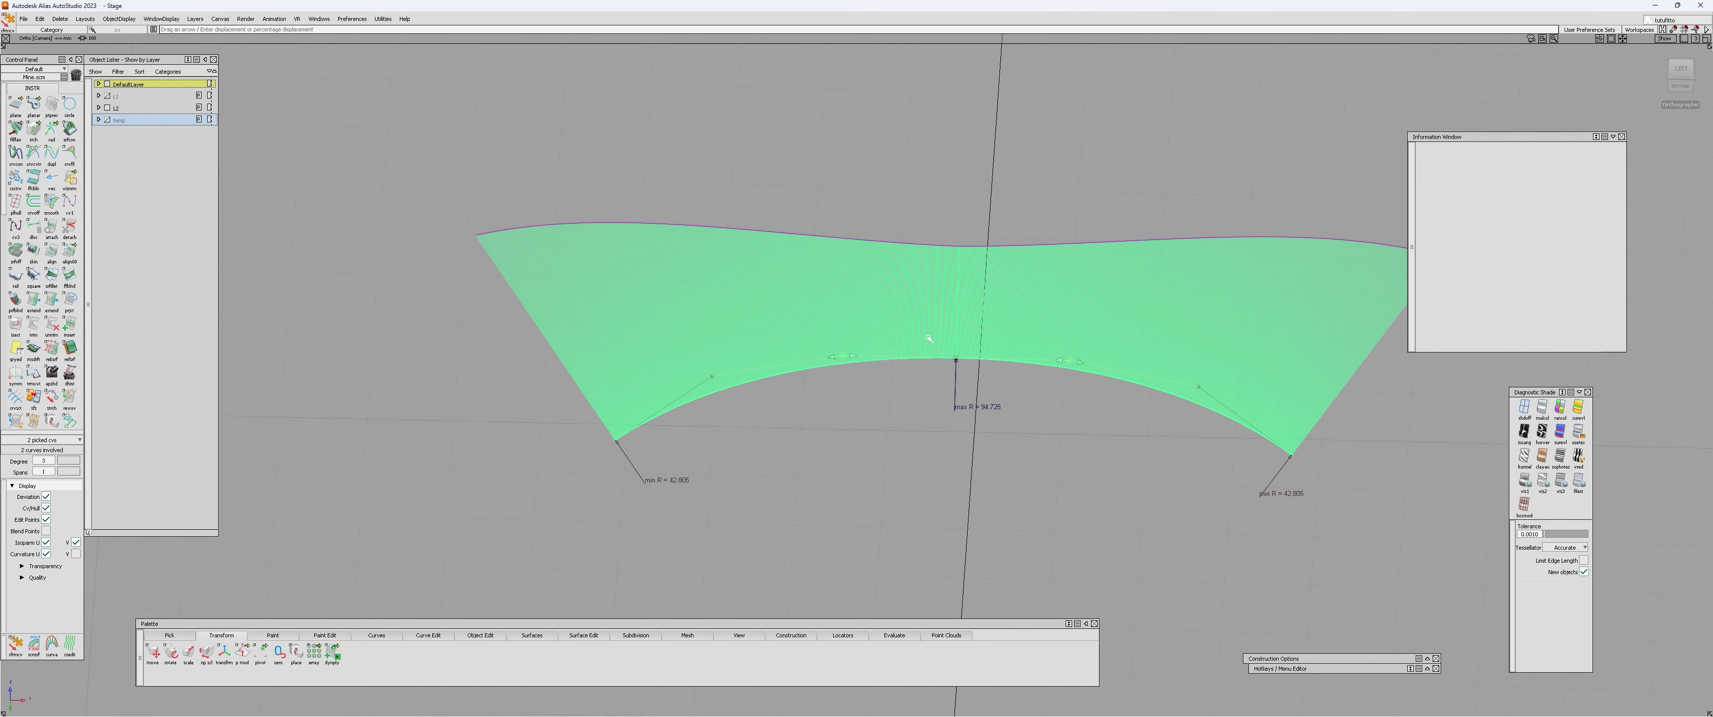
- Plot fresh auto-scaled curvature combs on both adjusted curves and inspect the joint
key(ctrl+z)
alt+shift+right_drag(943, 341, 1005, 219)
key(ctrl+shift+c)
click(856, 362)
click(994, 360)
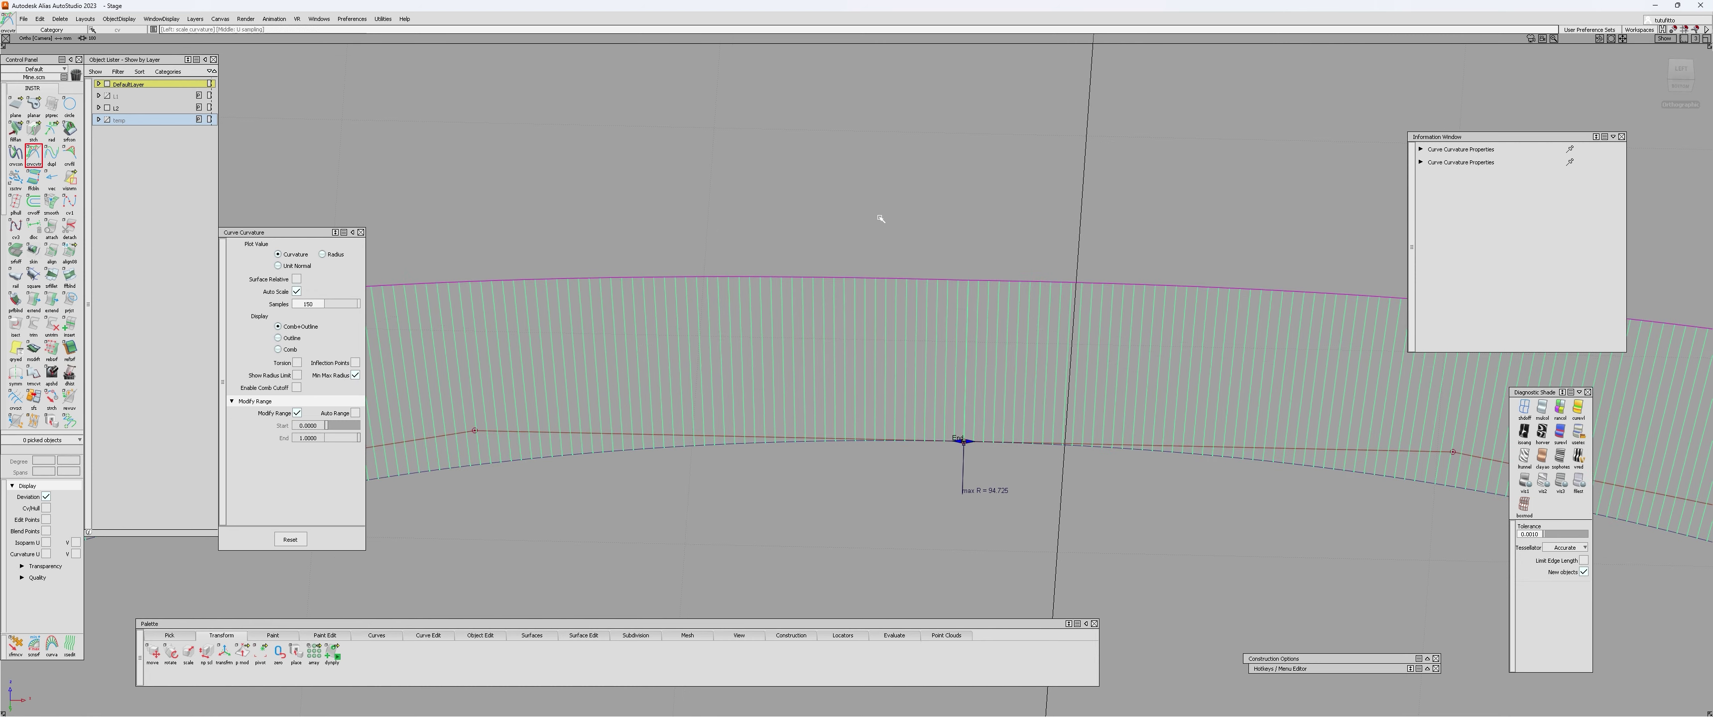
alt+shift+right_drag(1280, 226, 867, 307)
- Remove the curvature plots and delete the mirrored copy of the connecting curve
key(ctrl+l)
ctrl+shift+drag(872, 382, 891, 359)
click(1064, 309)
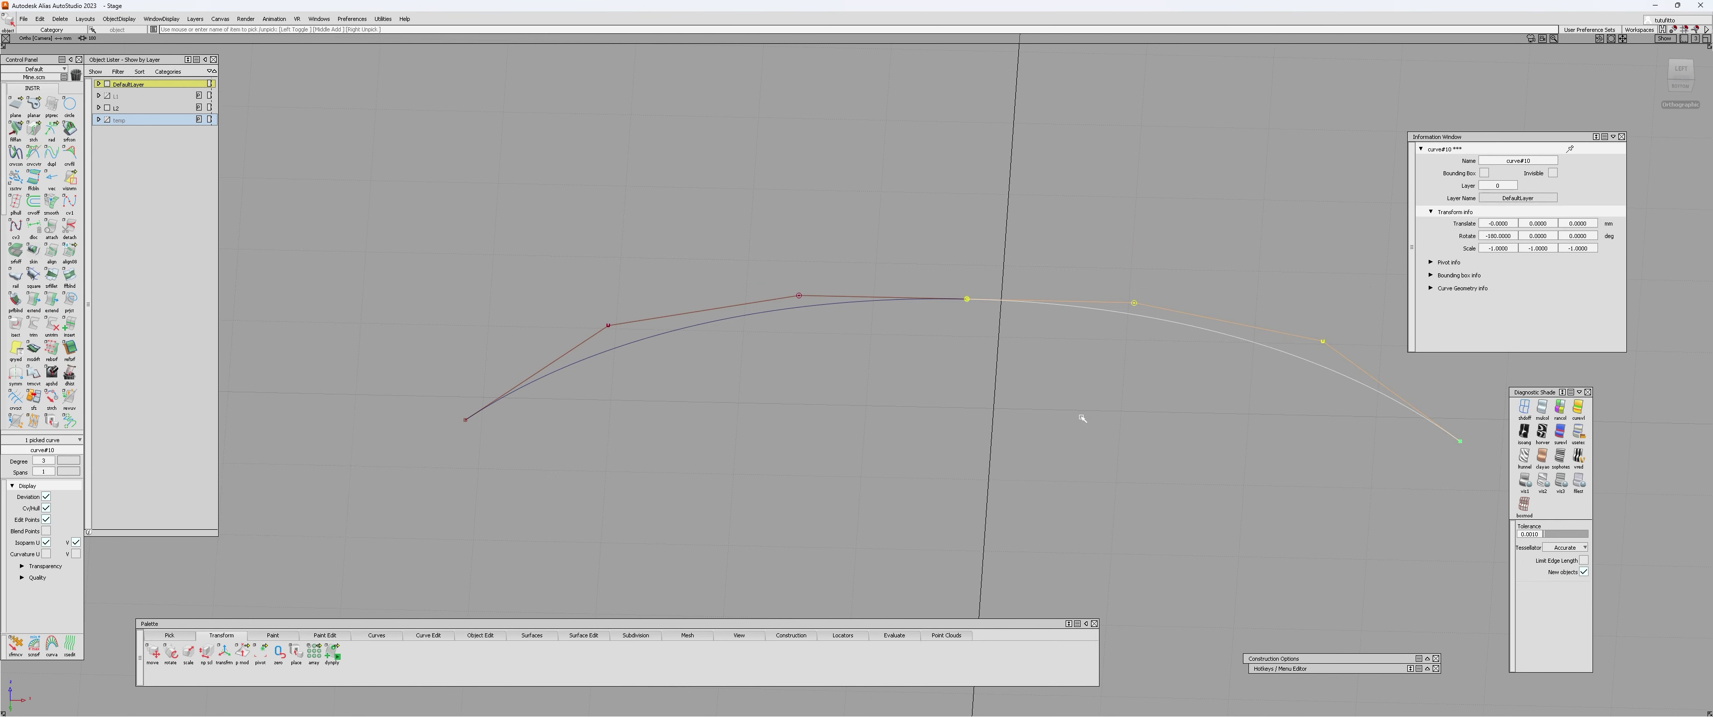
key(Delete)
key(Return)
- Bring back all hidden curves and surfaces around the adjusted connecting curve
drag(747, 277, 667, 435)
key(ctrl+h)
click(843, 426)
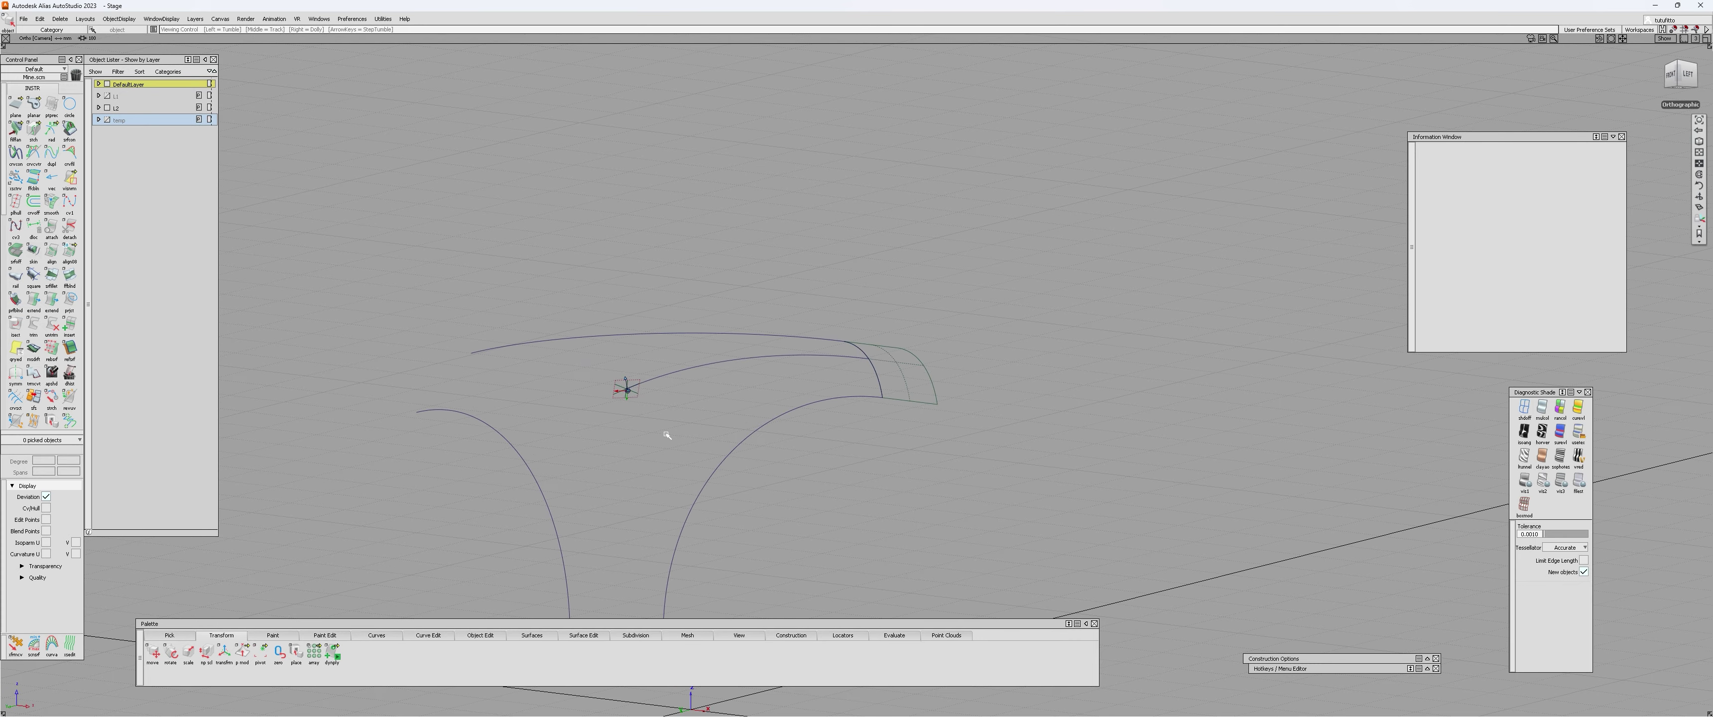
alt+shift+middle_drag(667, 436, 900, 380)
alt+shift+right_drag(900, 380, 818, 325)
alt+shift+drag(623, 505, 660, 493)
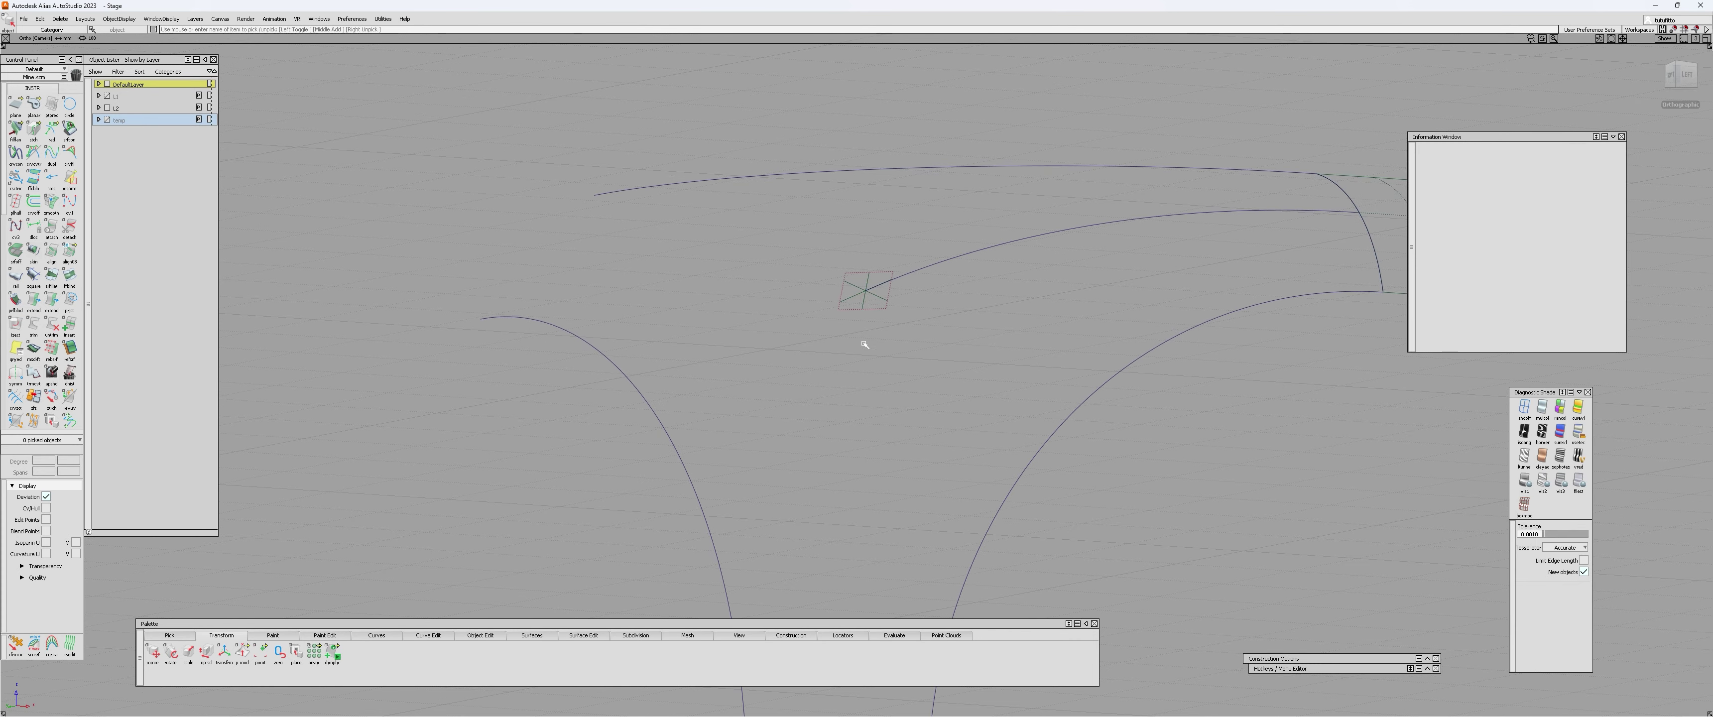
- Assign the small central plane to the temp layer
click(871, 304)
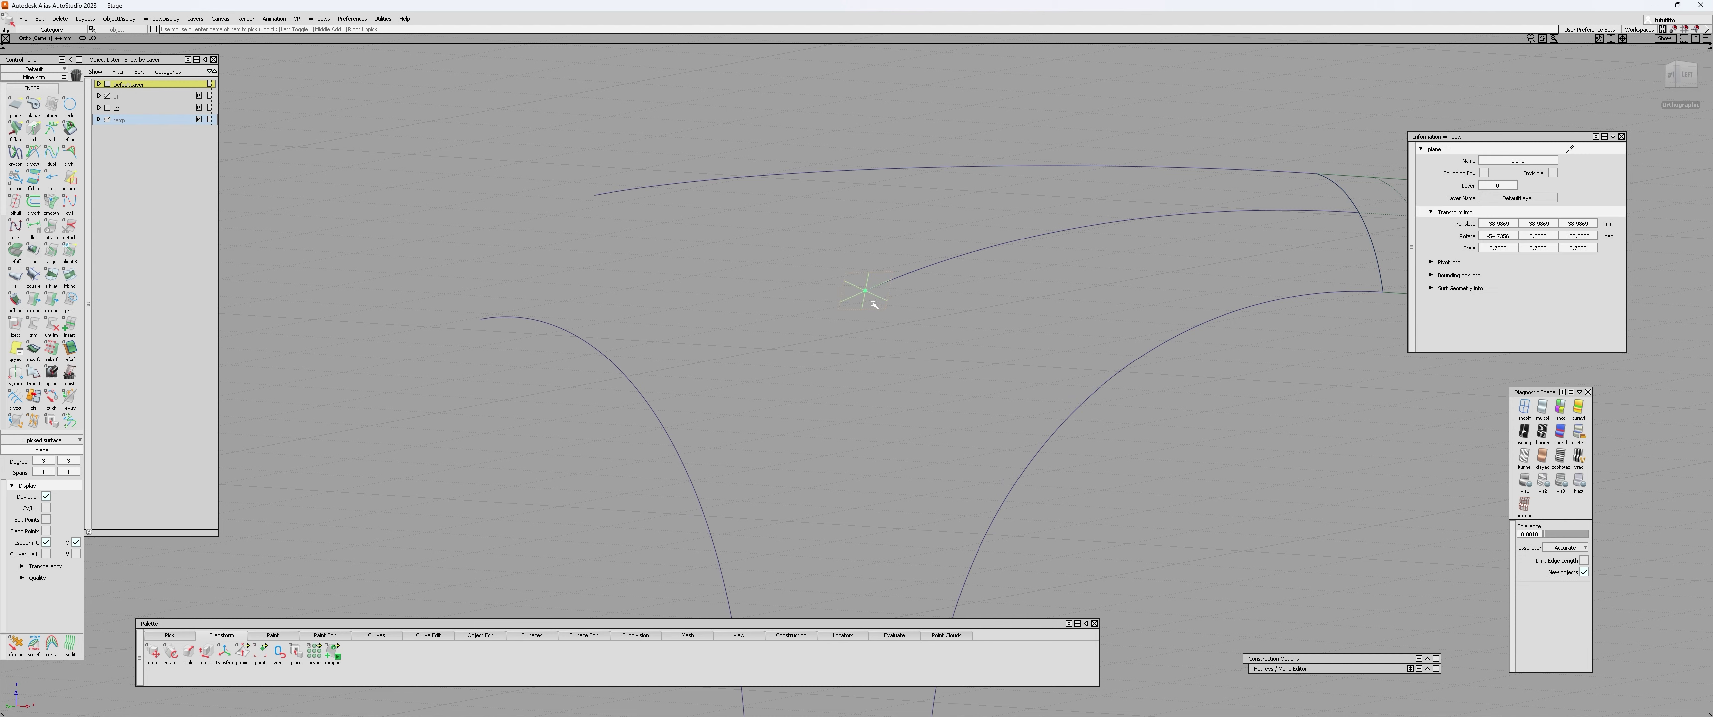
right_click(127, 120)
click(141, 132)
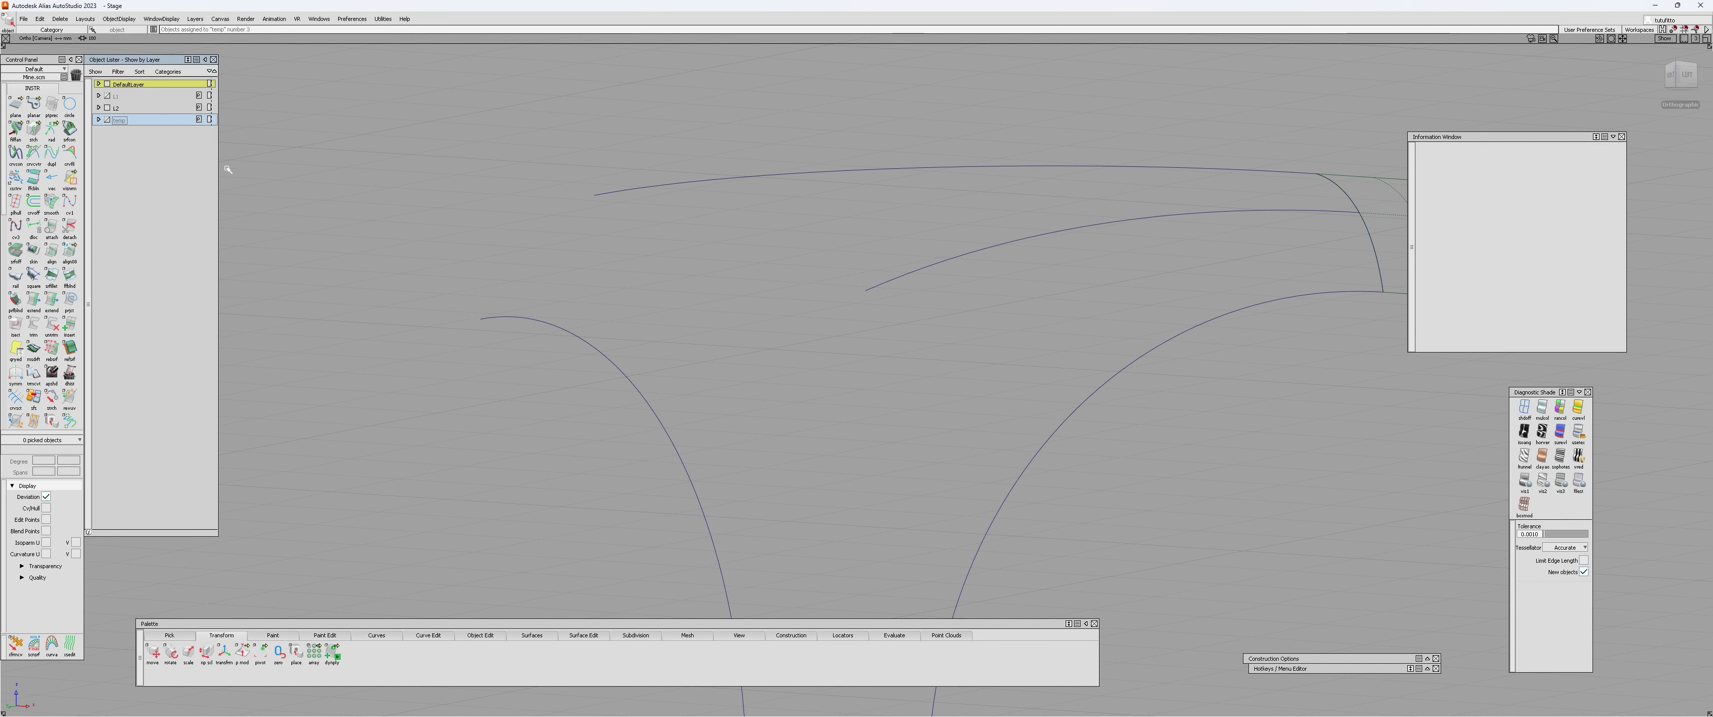
- Display the control points and hull of the adjusted connecting curve
alt+shift+right_drag(673, 277, 719, 260)
drag(925, 252, 977, 307)
click(1002, 255)
alt+shift+middle_drag(920, 285, 749, 280)
alt+shift+right_drag(750, 279, 706, 274)
alt+shift+middle_drag(706, 274, 791, 254)
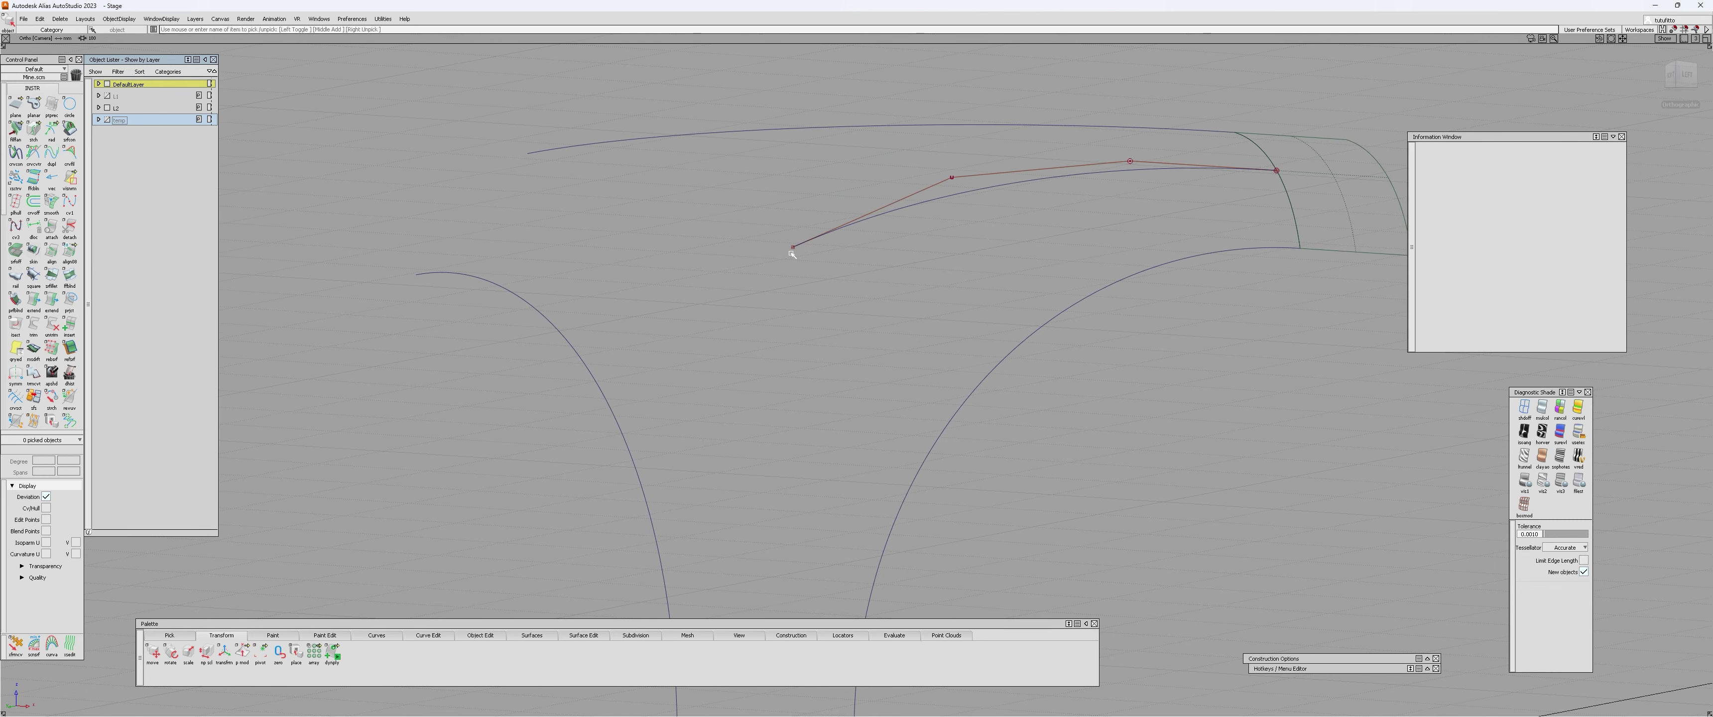
- Draw a straight edit-point curve from the free end of the adjusted connecting curve to the nearest point on the left arc
alt+shift+right_drag(792, 254, 823, 245)
key(e)
ctrl+alt+drag(858, 228, 769, 279)
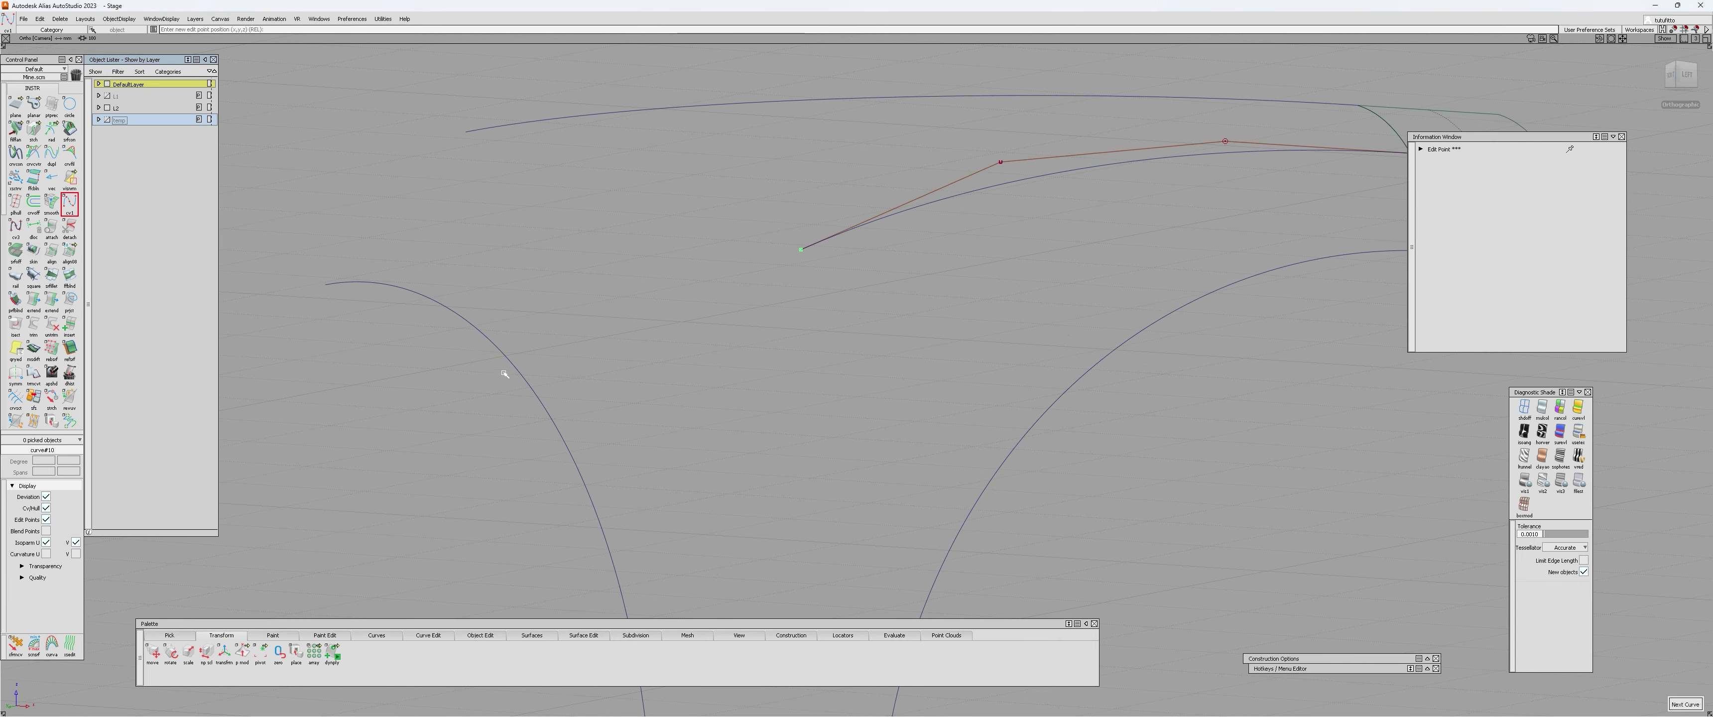
ctrl+alt+drag(508, 363, 586, 431)
alt+shift+right_drag(529, 459, 637, 253)
ctrl+alt+drag(639, 255, 817, 526)
alt+shift+right_drag(817, 526, 806, 356)
mouse_move(654, 273)
ctrl+alt+mouse_down()
mouse_move(713, 337)
mouse_move(704, 299)
ctrl+alt+mouse_up()
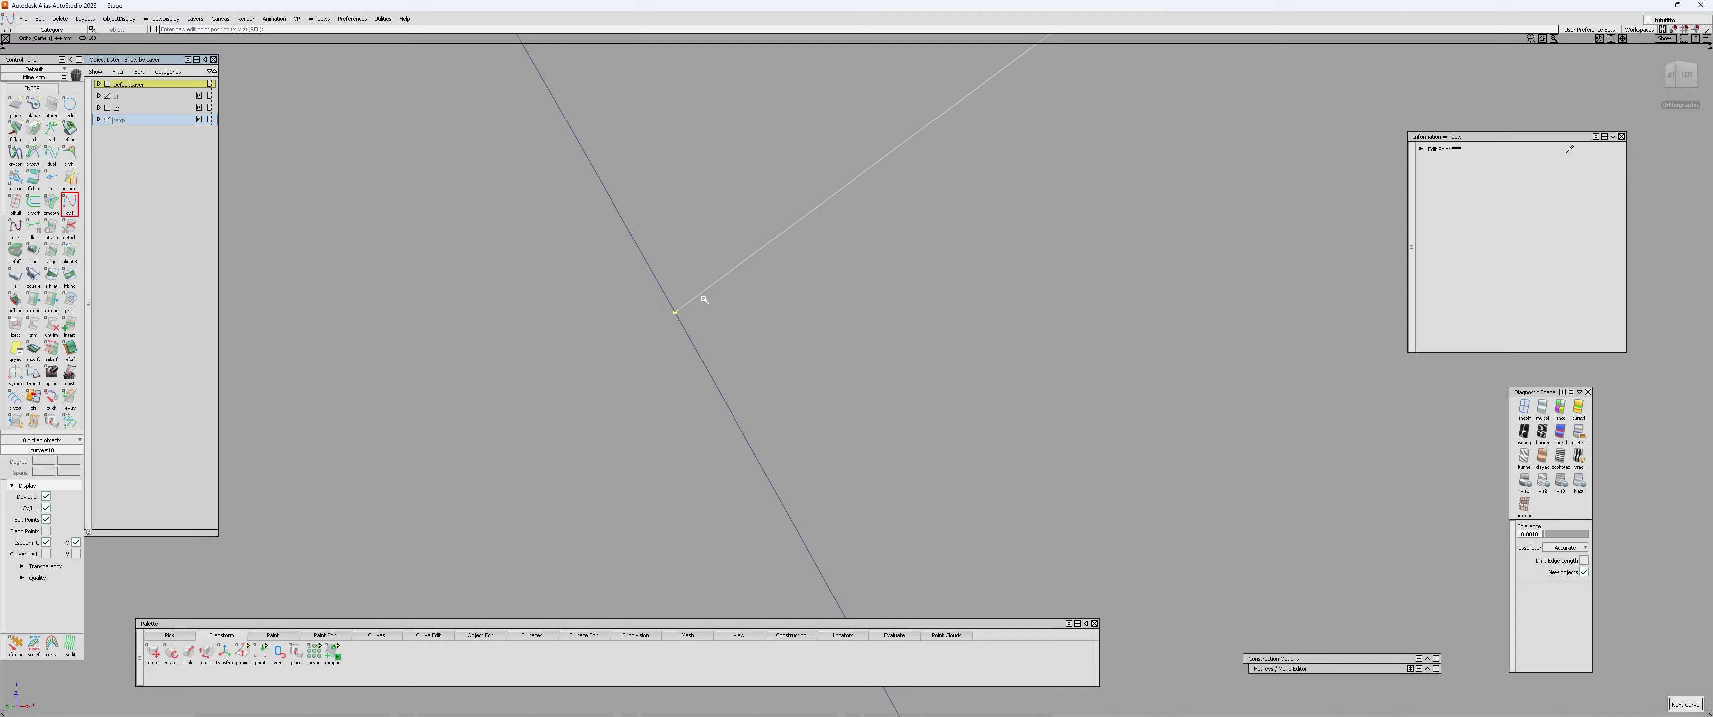
alt+shift+drag(738, 202, 629, 364)
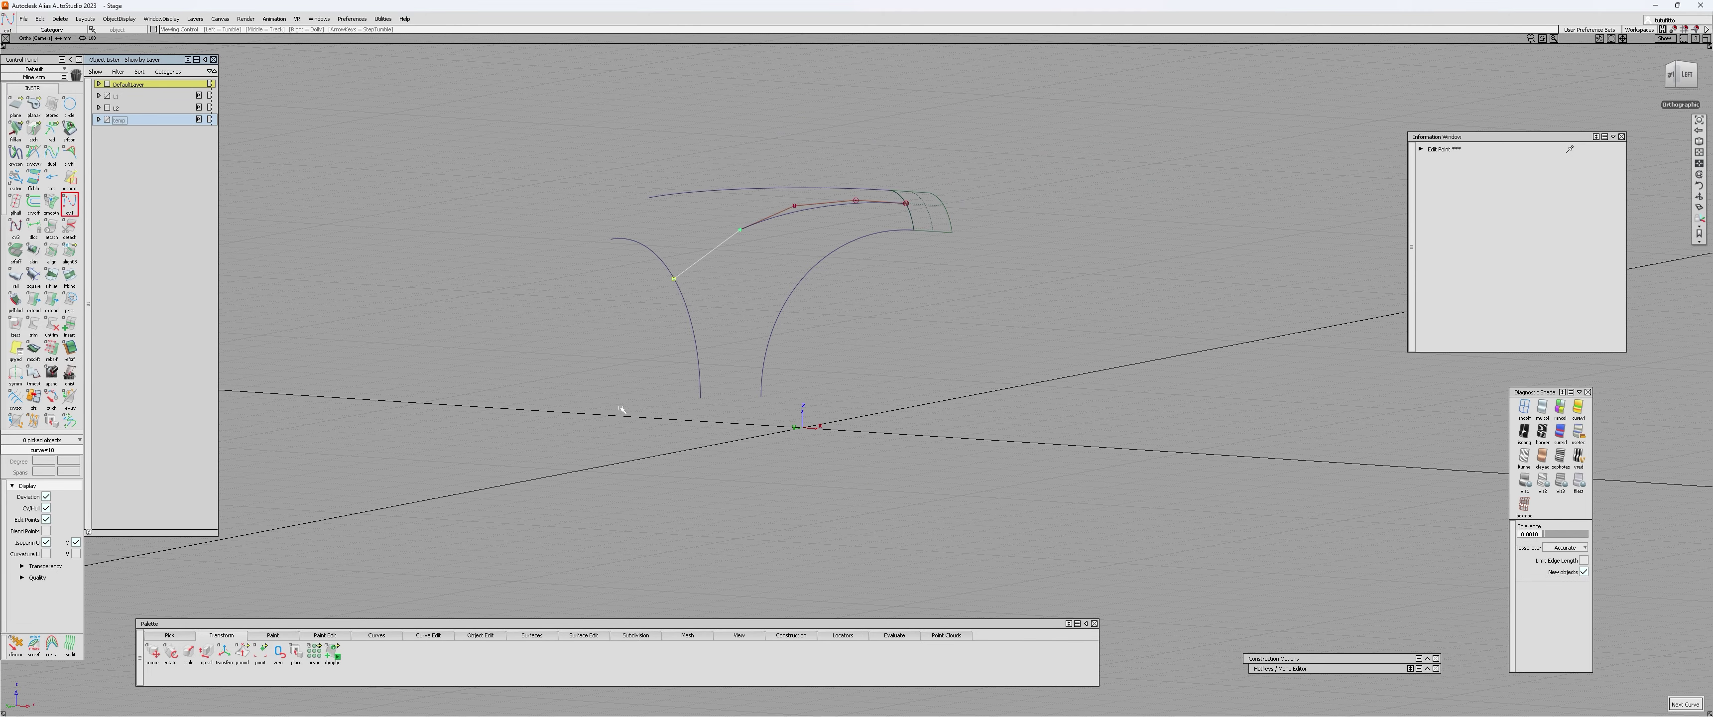
alt+shift+drag(622, 410, 631, 352)
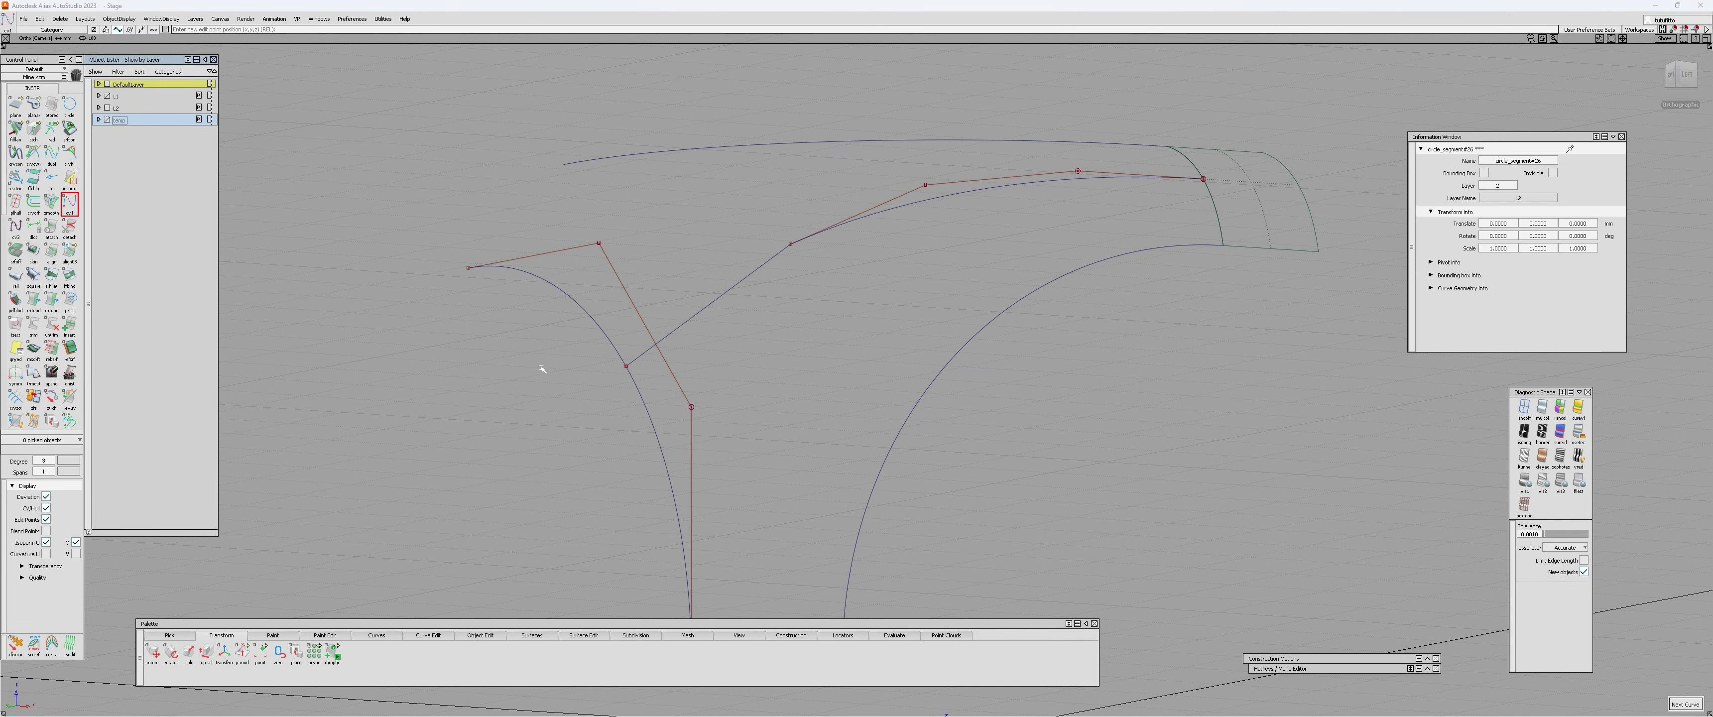
- Hide the left arc's control points and raise the new straight curve to degree 3
key(F1)
click(612, 341)
key(F2)
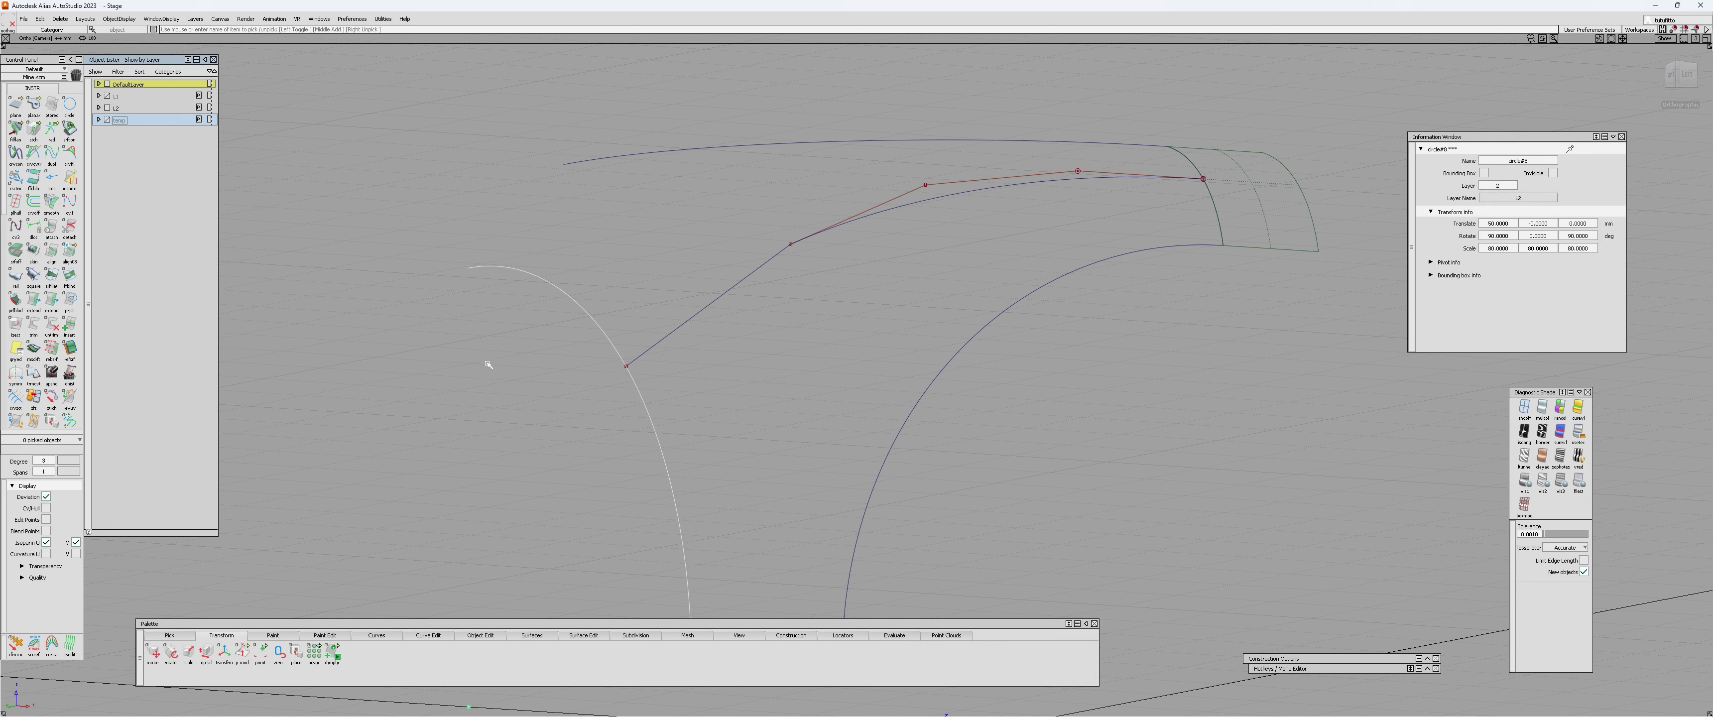
alt+shift+middle_drag(688, 290, 636, 357)
click(650, 376)
key(ctrl+d)
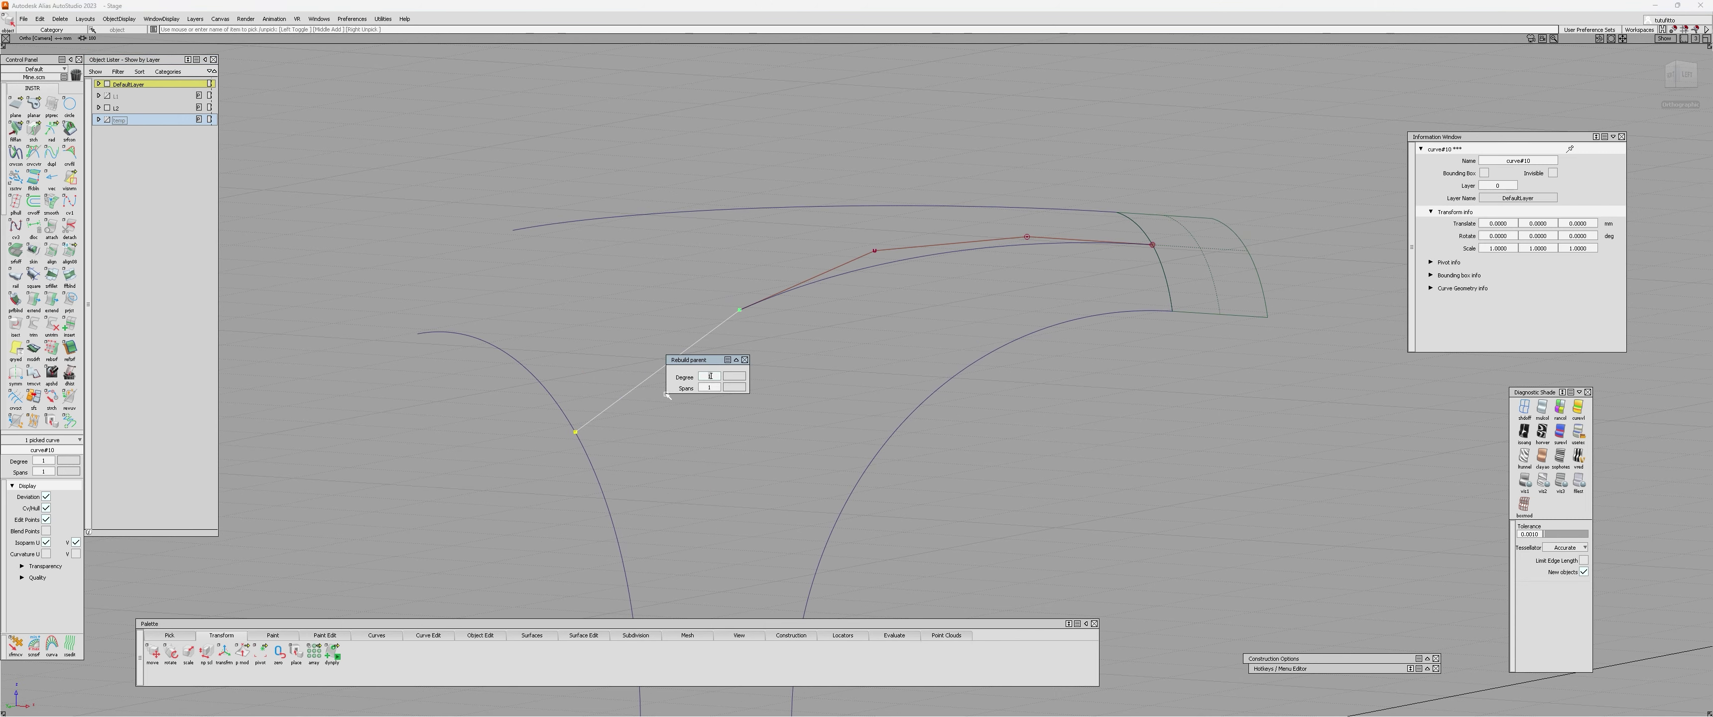
text(3)
key(Return)
- Align the new curve to the end of the adjusted connecting curve with G2 continuity and AutoScale G2 enabled
scroll(722, 330, up, 3)
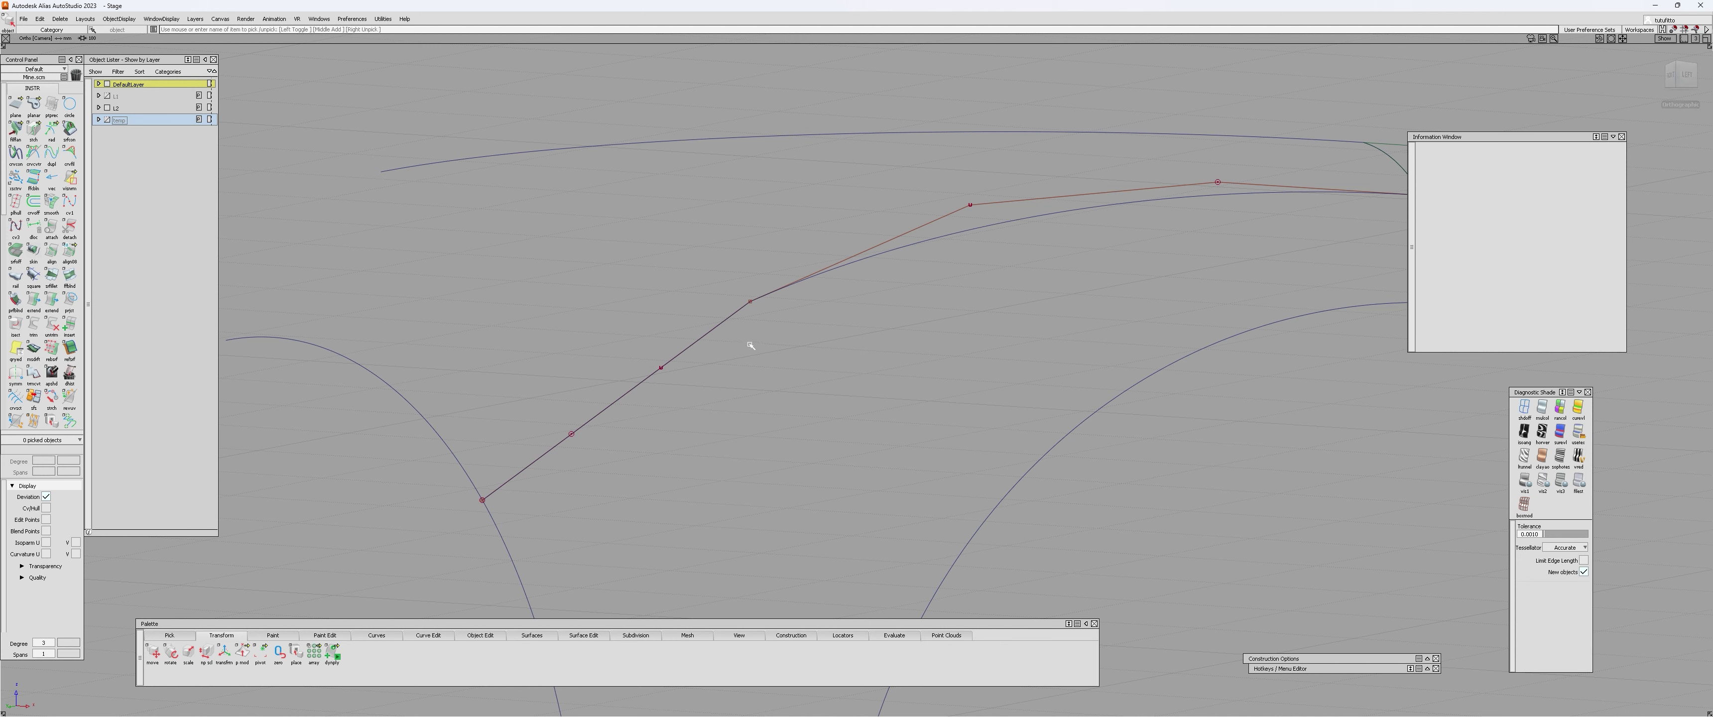
alt+shift+right_drag(751, 346, 1254, 211)
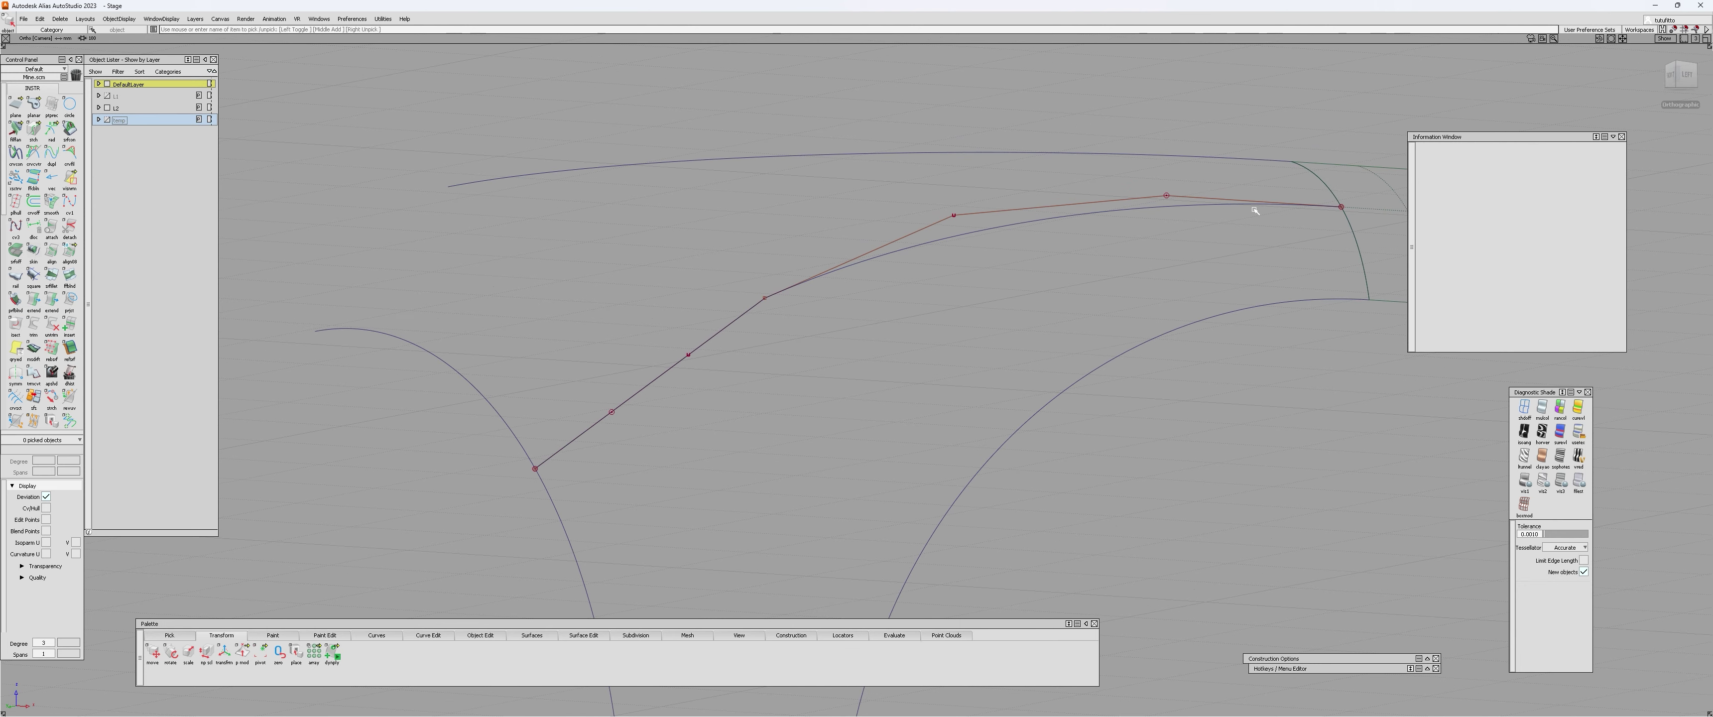
alt+shift+middle_drag(734, 317, 741, 298)
alt+shift+right_drag(742, 298, 720, 301)
ctrl+shift+middle_drag(719, 302, 700, 344)
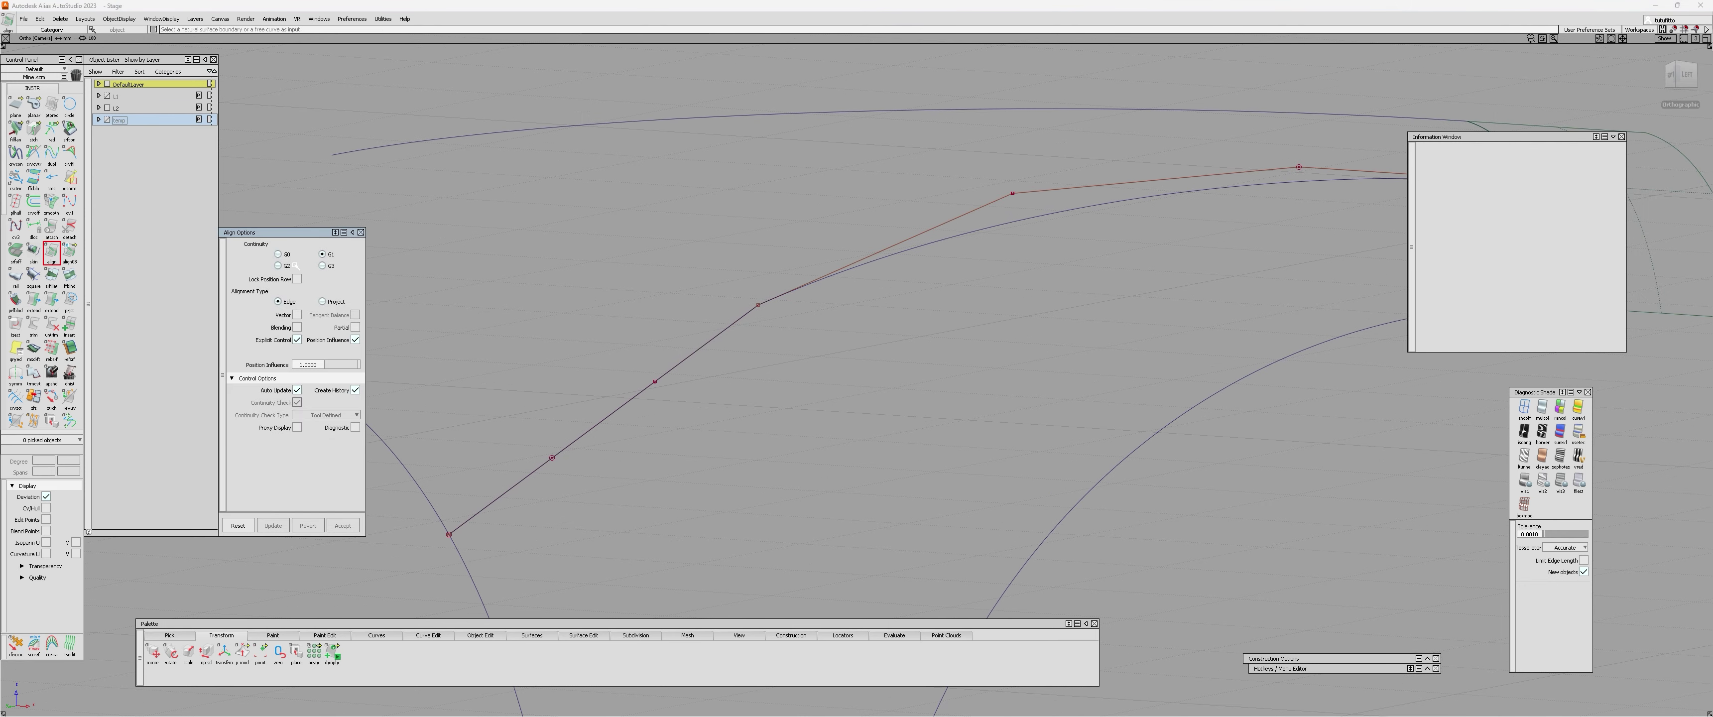
click(750, 313)
click(817, 285)
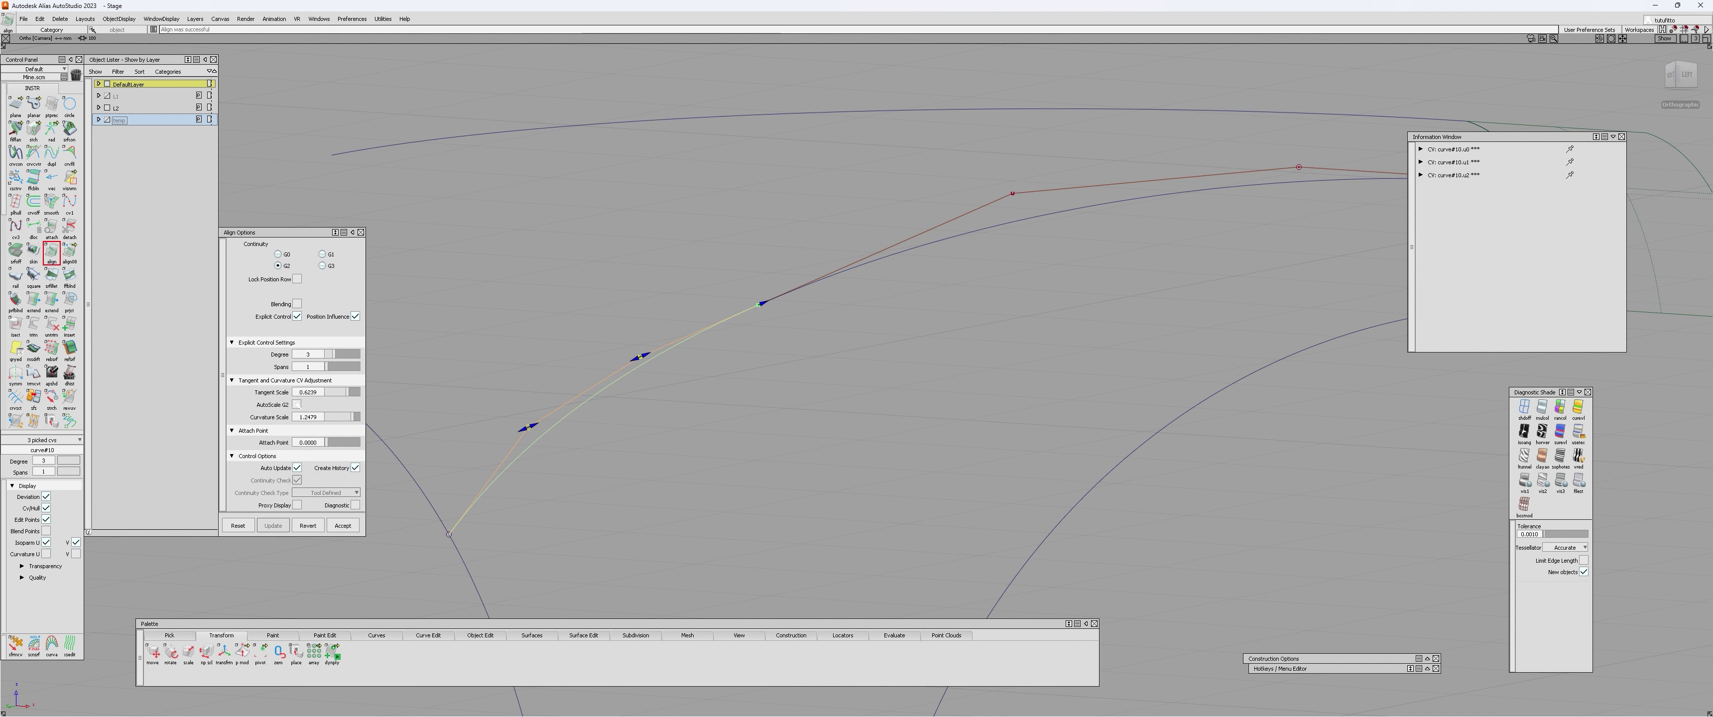
click(296, 405)
alt+shift+right_drag(557, 384, 716, 368)
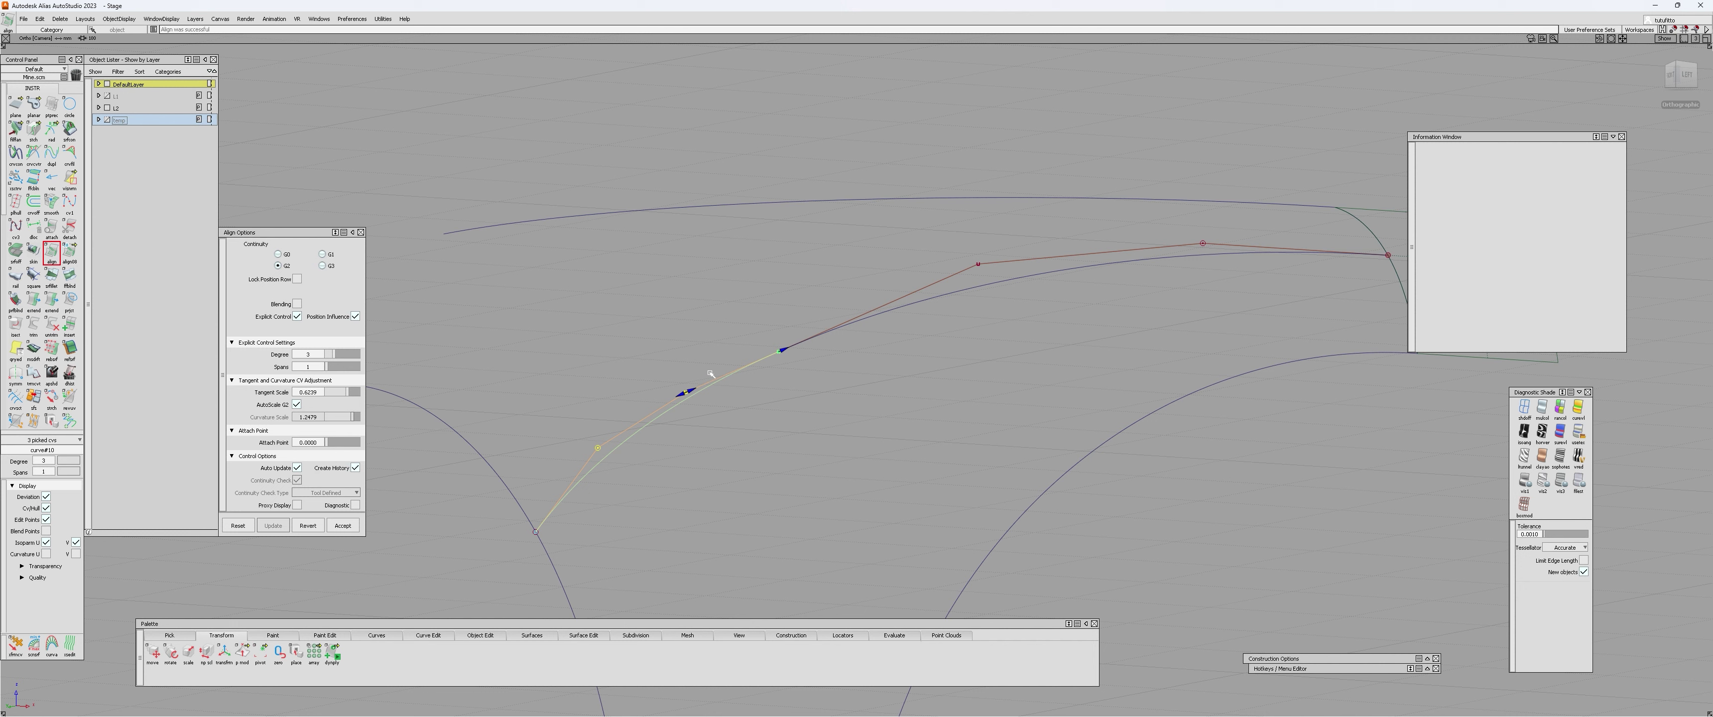
click(414, 366)
alt+shift+right_drag(707, 376, 794, 380)
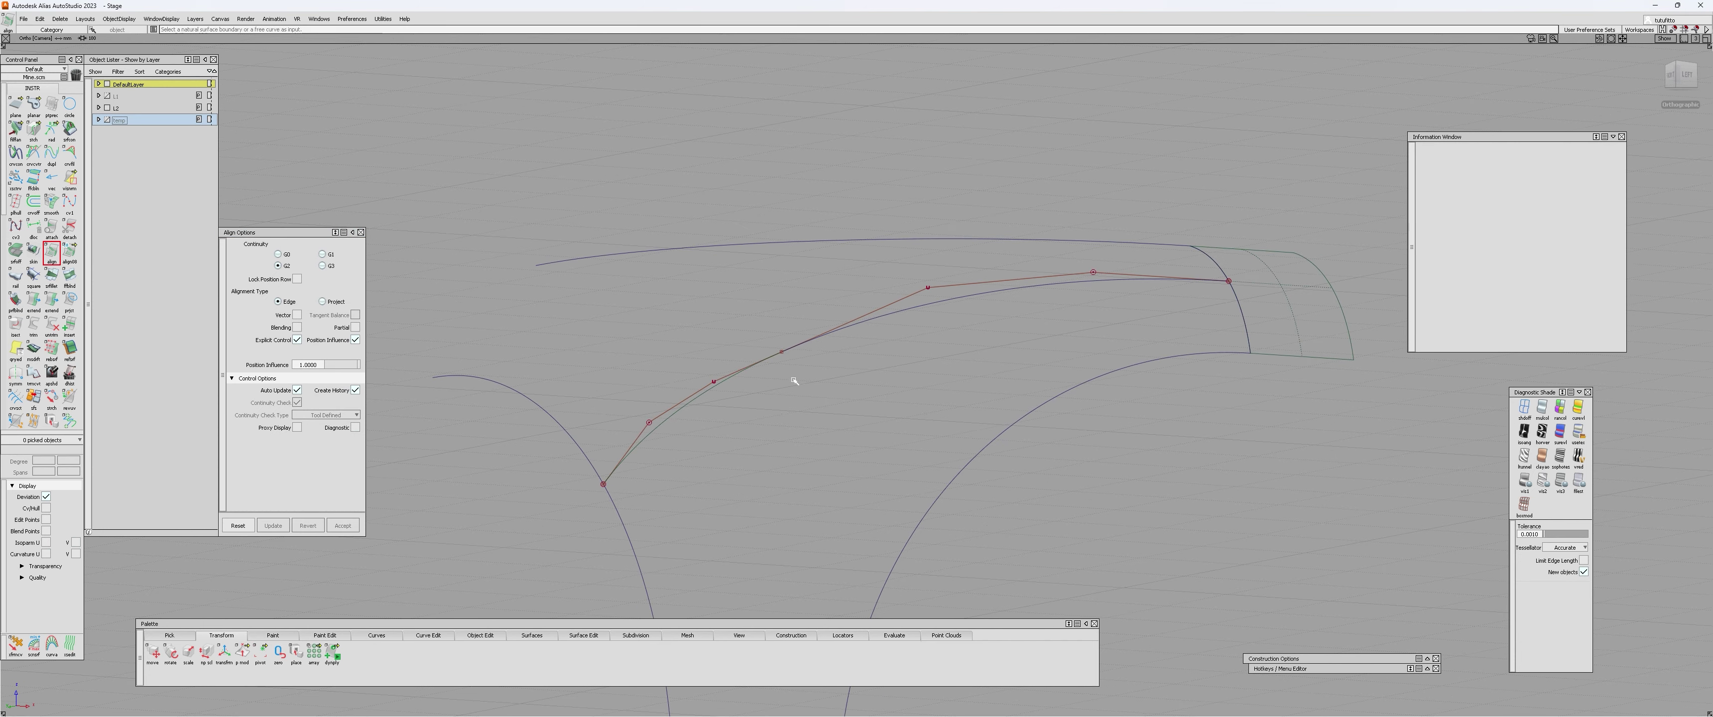
- Examine the control points on both sides of the joint between the two connecting curves by picking them individually
ctrl+shift+drag(795, 381, 856, 367)
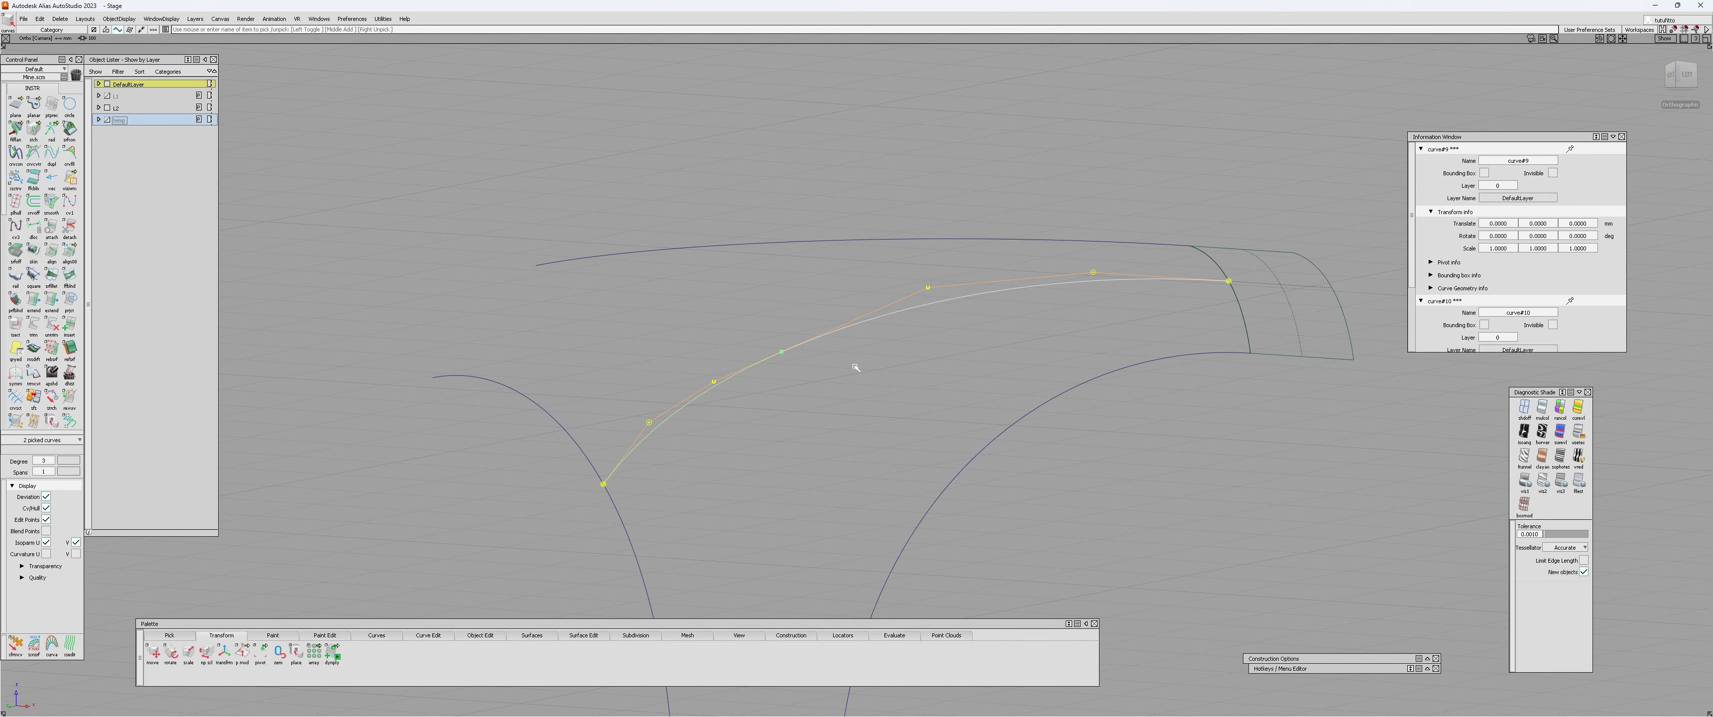
alt+shift+right_drag(775, 371, 815, 374)
ctrl+shift+drag(815, 374, 705, 393)
click(689, 393)
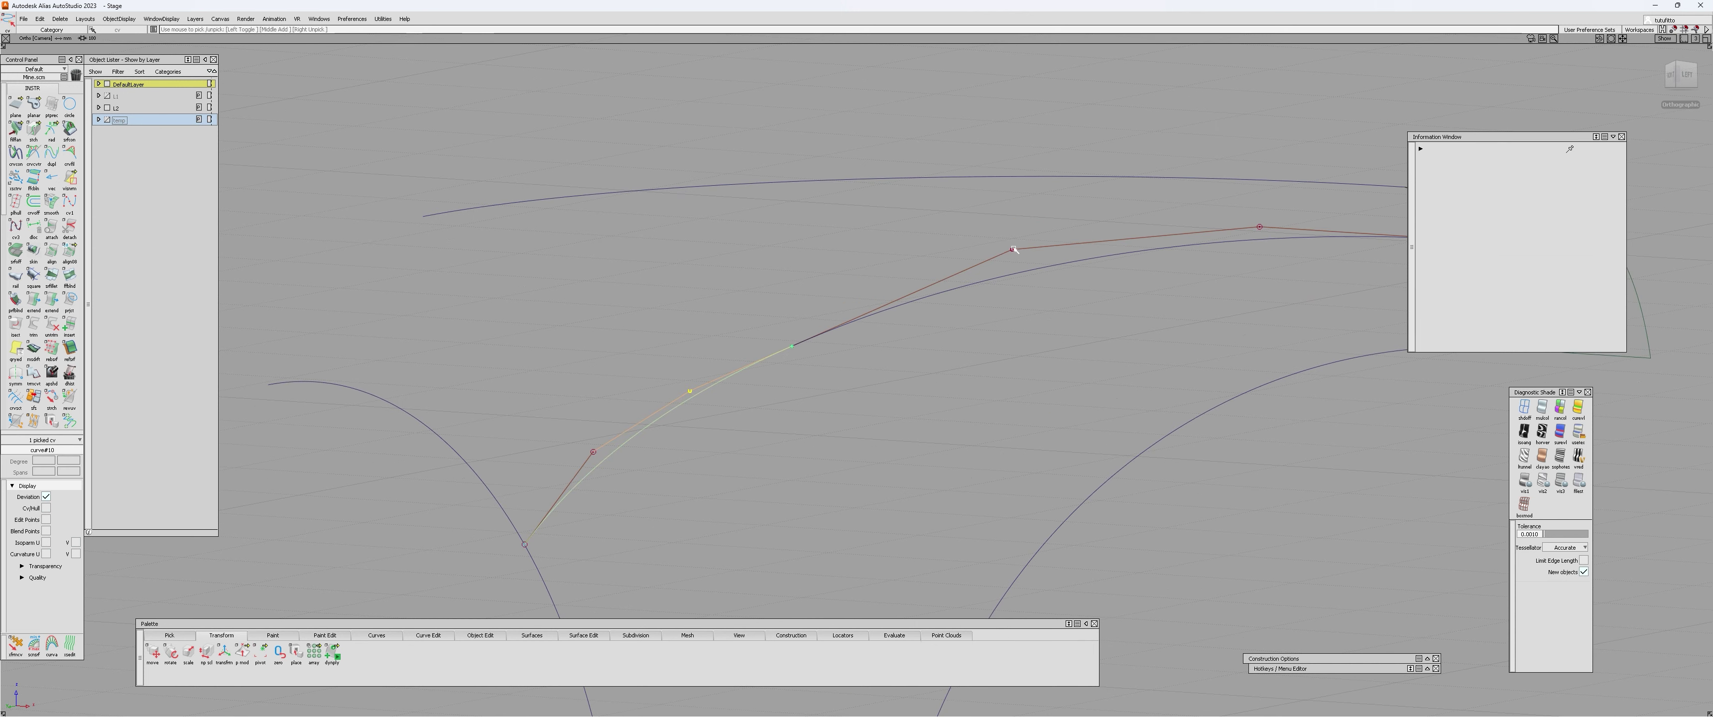
click(1013, 252)
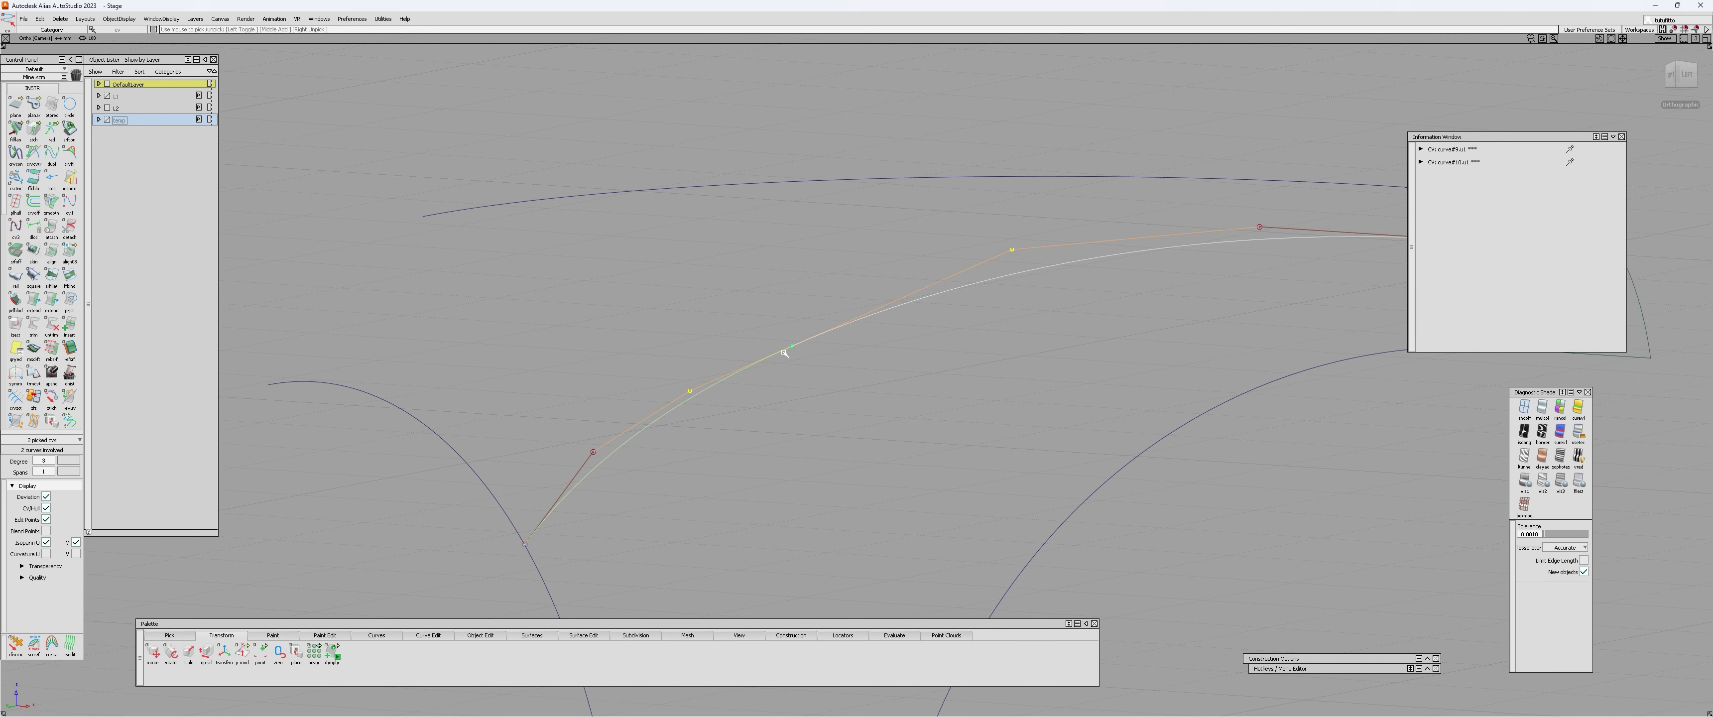
click(573, 427)
drag(569, 428, 615, 483)
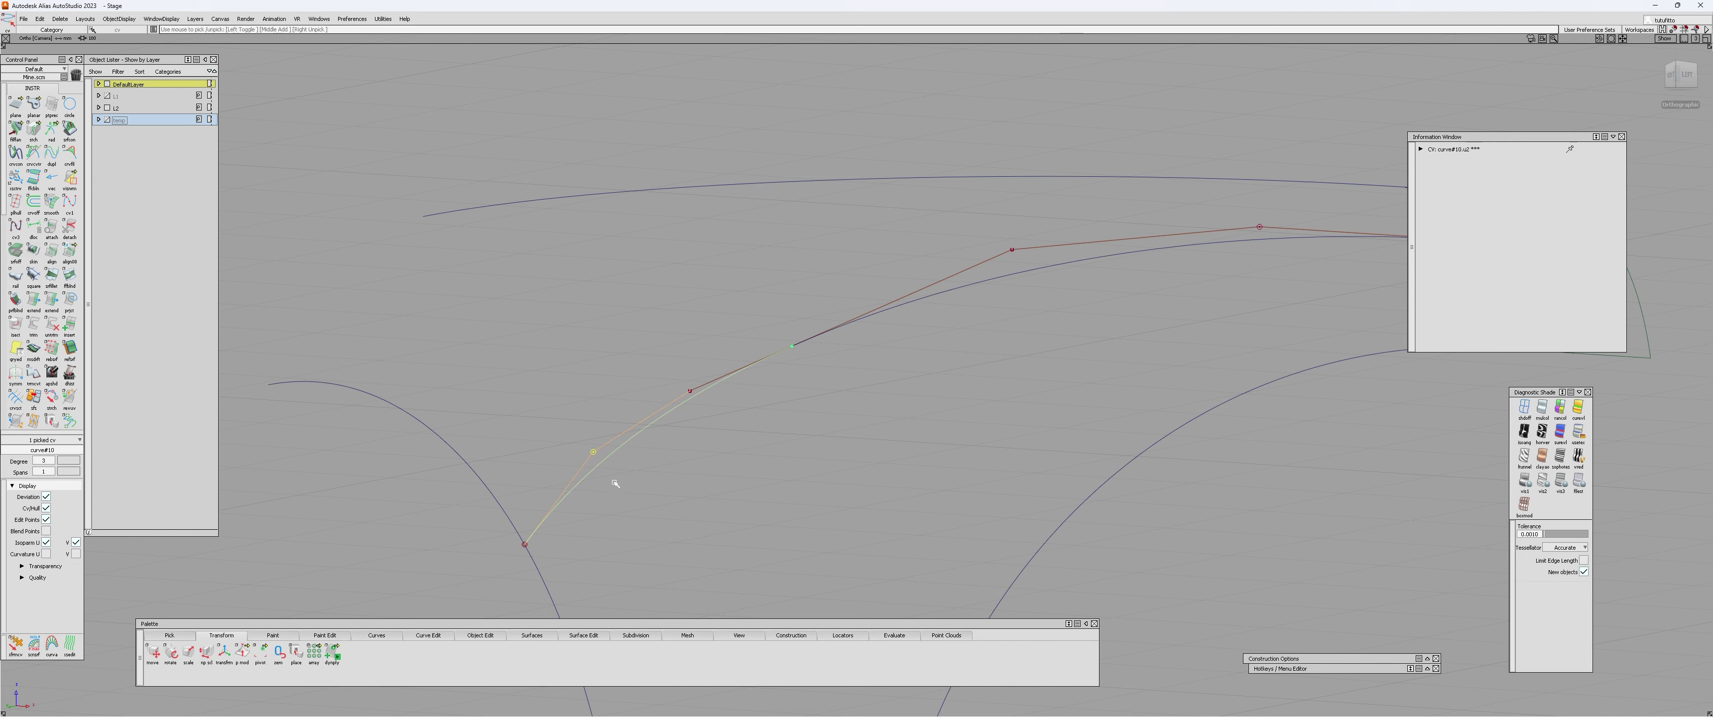
click(766, 406)
alt+shift+drag(803, 380, 738, 387)
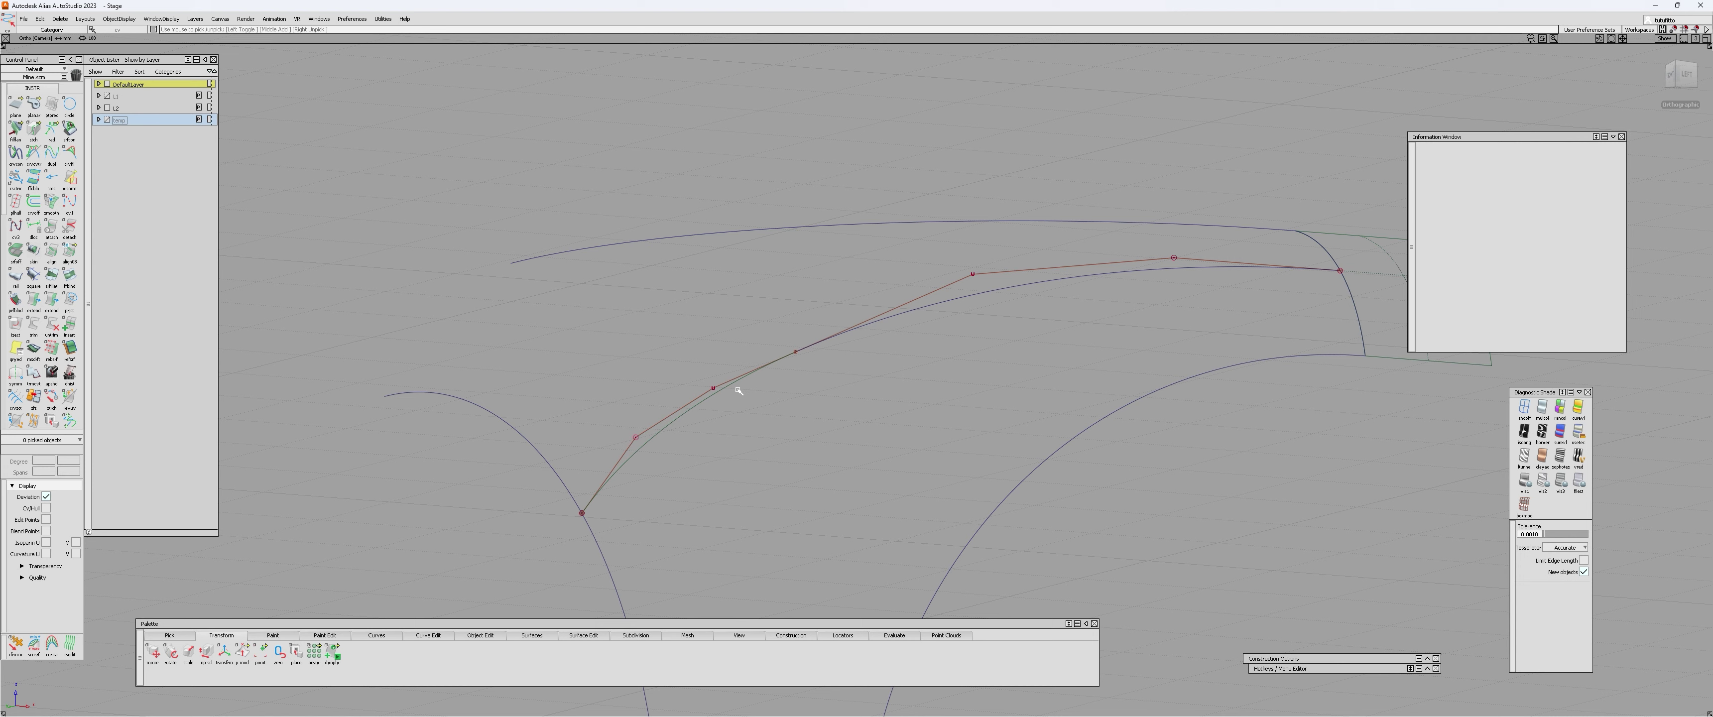
- Plot curvature combs on both connecting curves
key(c)
click(714, 388)
click(883, 322)
scroll(708, 346, up, 3)
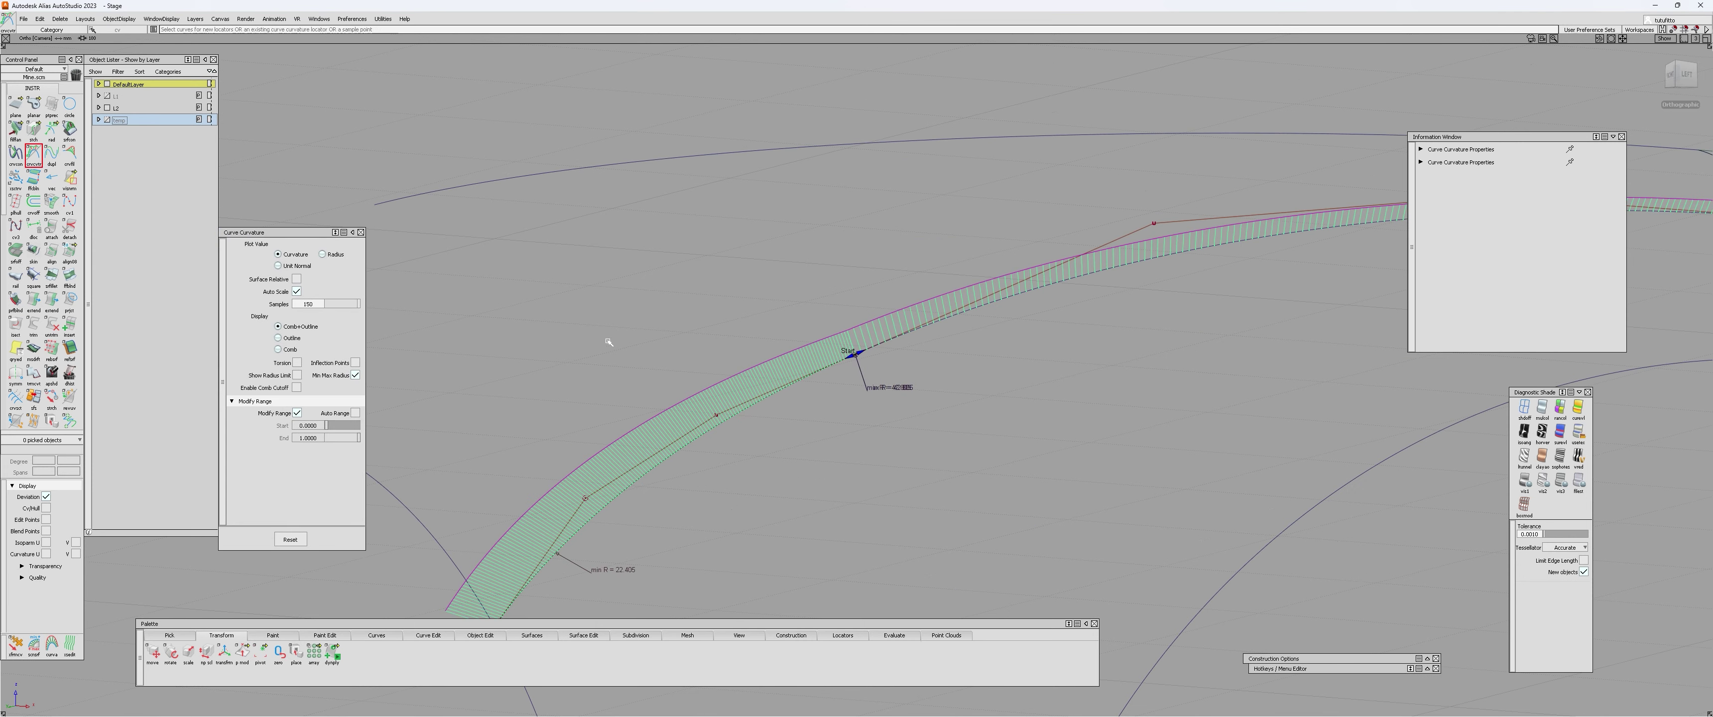
- Enlarge the curvature combs, raise their sampling to 471, and examine the transition at the joint of the two curves
drag(606, 341, 692, 237)
alt+shift+right_drag(838, 206, 810, 276)
alt+shift+middle_drag(811, 275, 797, 433)
drag(712, 280, 756, 201)
middle_drag(785, 169, 957, 166)
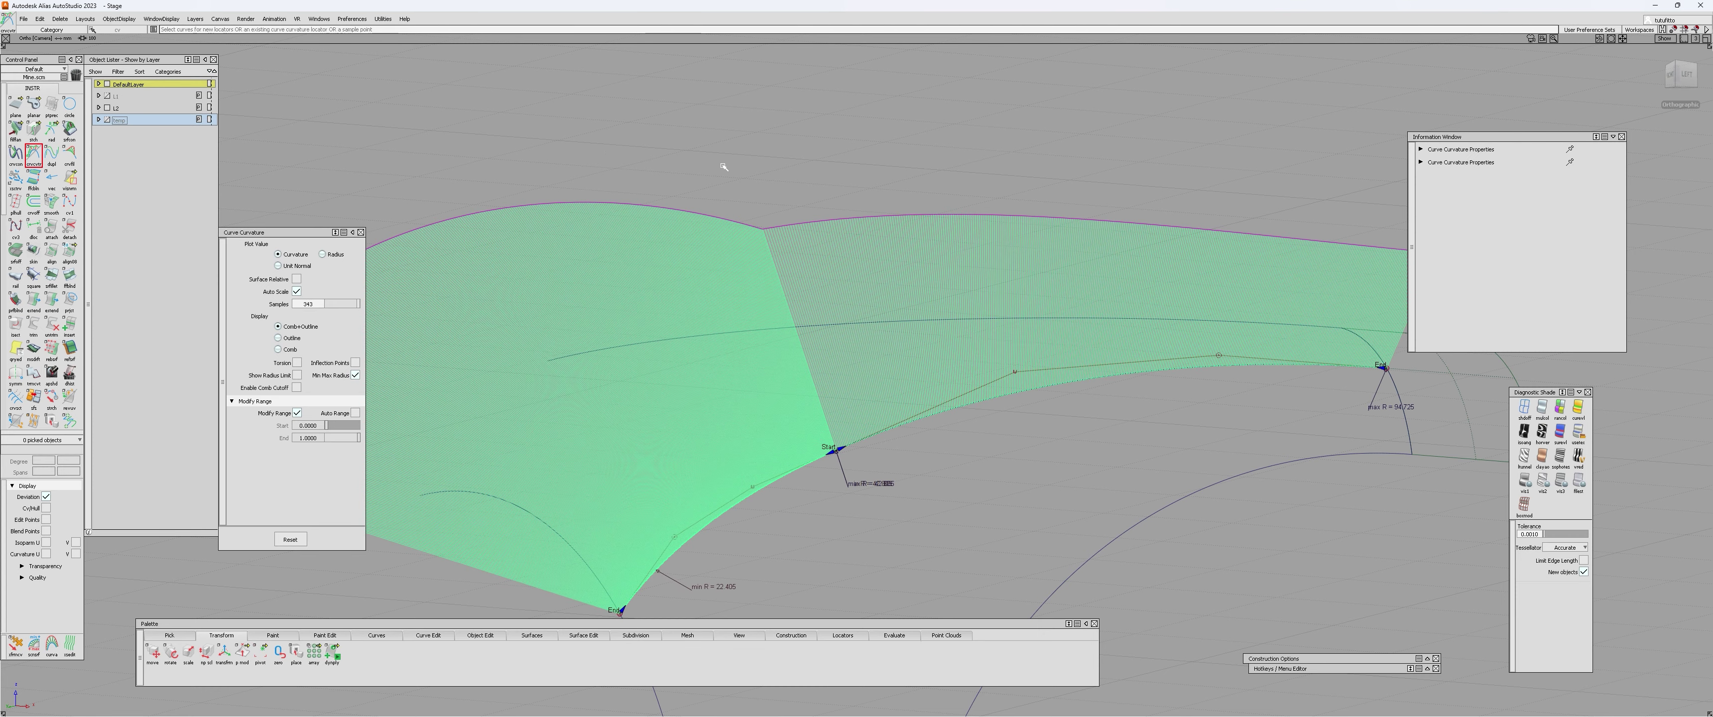
middle_drag(723, 164, 924, 163)
mouse_move(796, 167)
mouse_down()
mouse_move(817, 162)
mouse_move(535, 218)
mouse_move(600, 237)
mouse_move(549, 405)
mouse_move(486, 291)
mouse_move(658, 311)
mouse_up()
alt+shift+right_drag(652, 295, 751, 314)
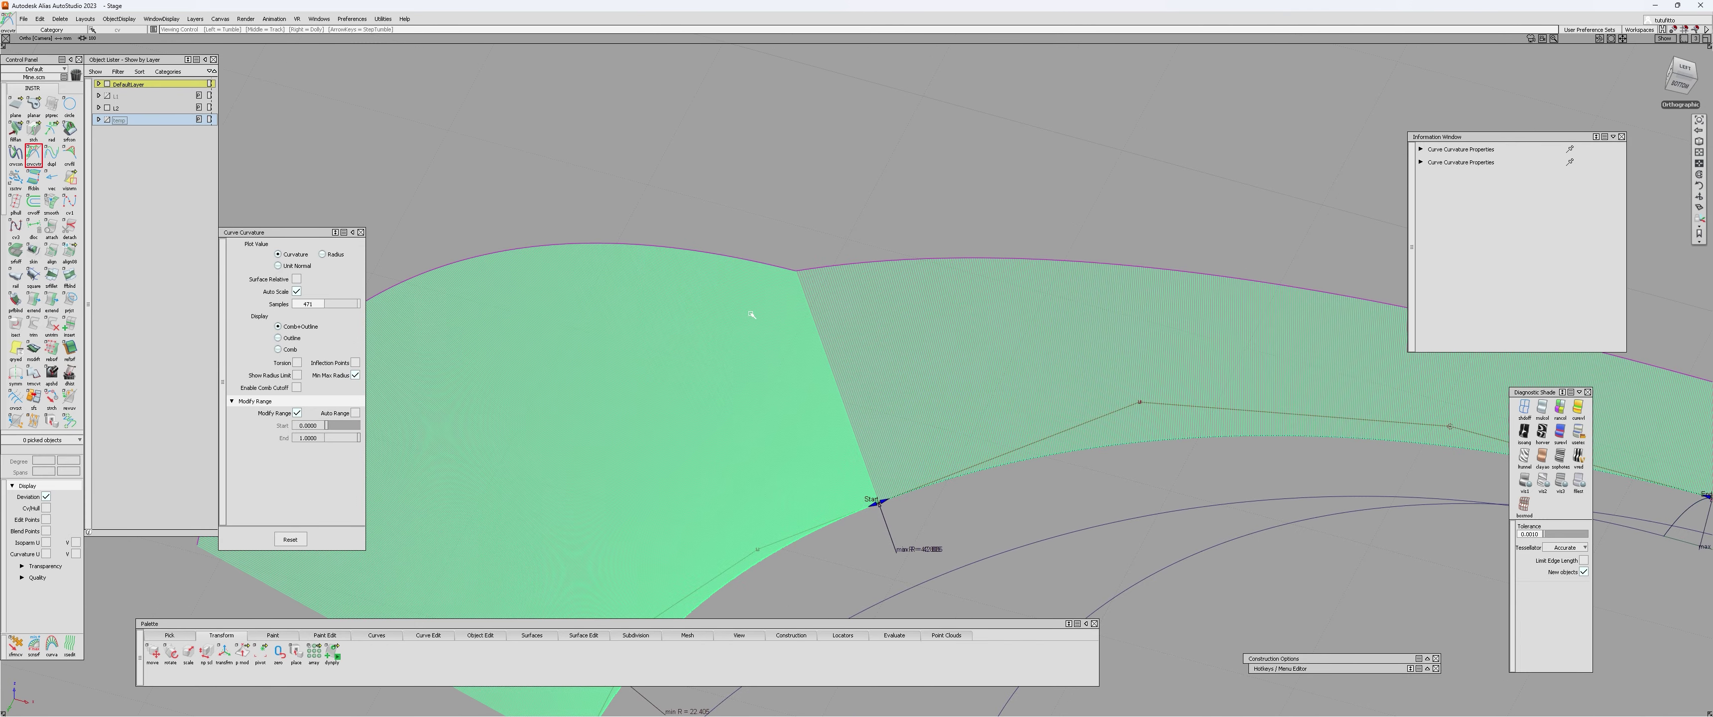
alt+shift+right_drag(758, 435, 630, 143)
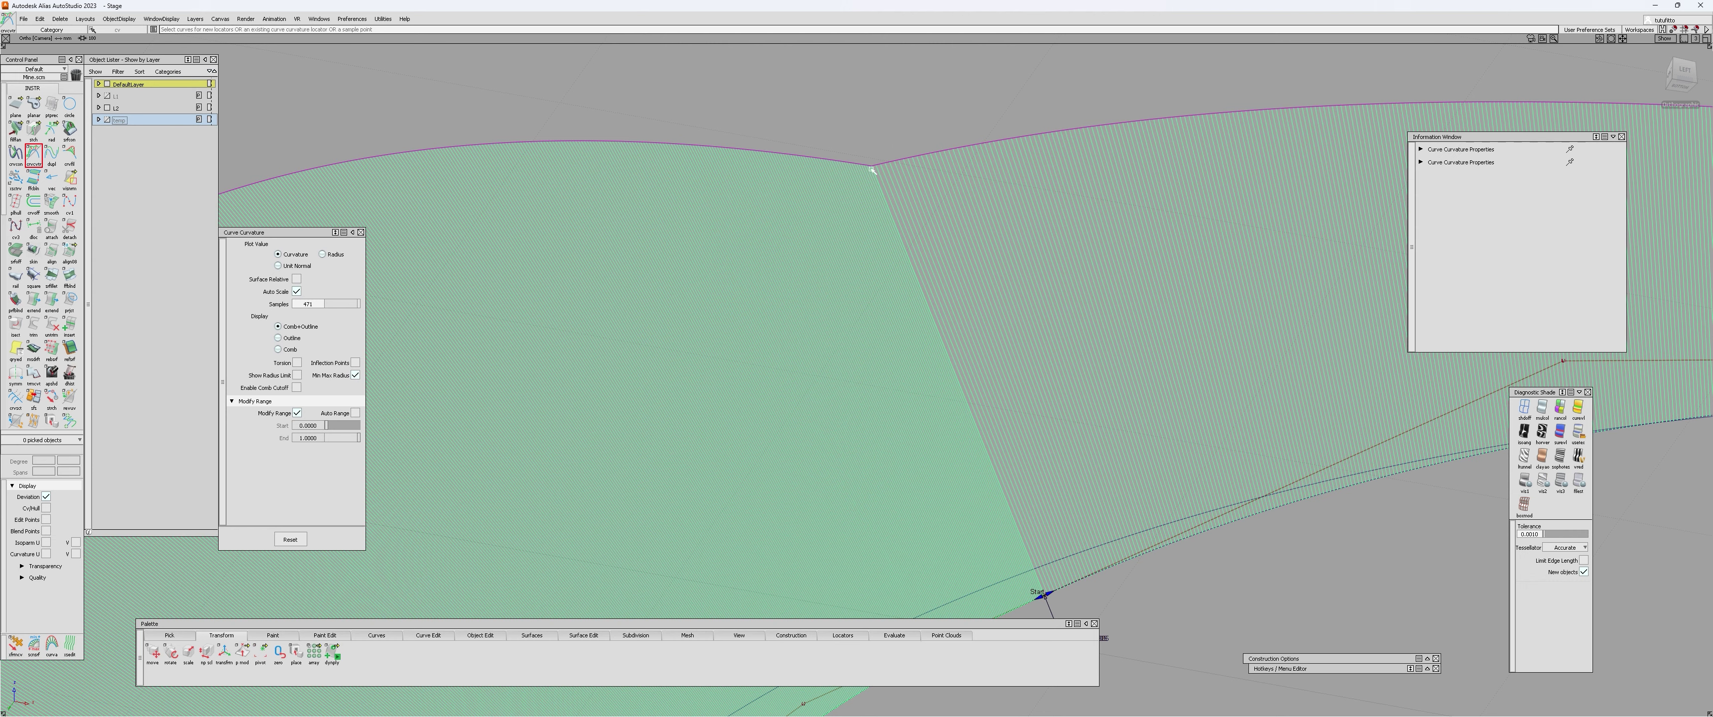
mouse_move(872, 170)
alt+shift+right_down()
mouse_move(725, 376)
mouse_move(742, 330)
alt+shift+right_up()
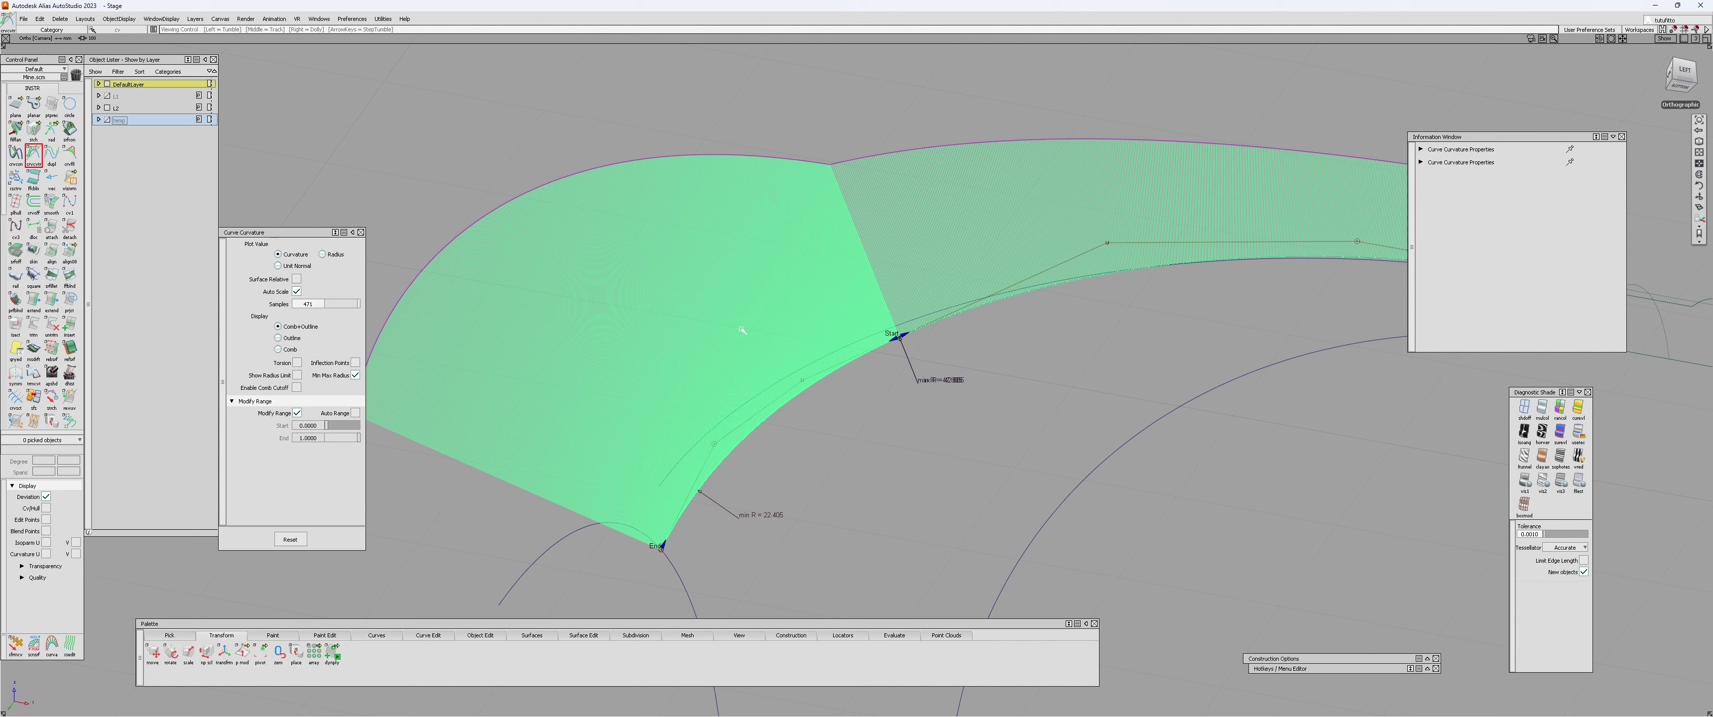
alt+shift+right_drag(742, 331, 878, 289)
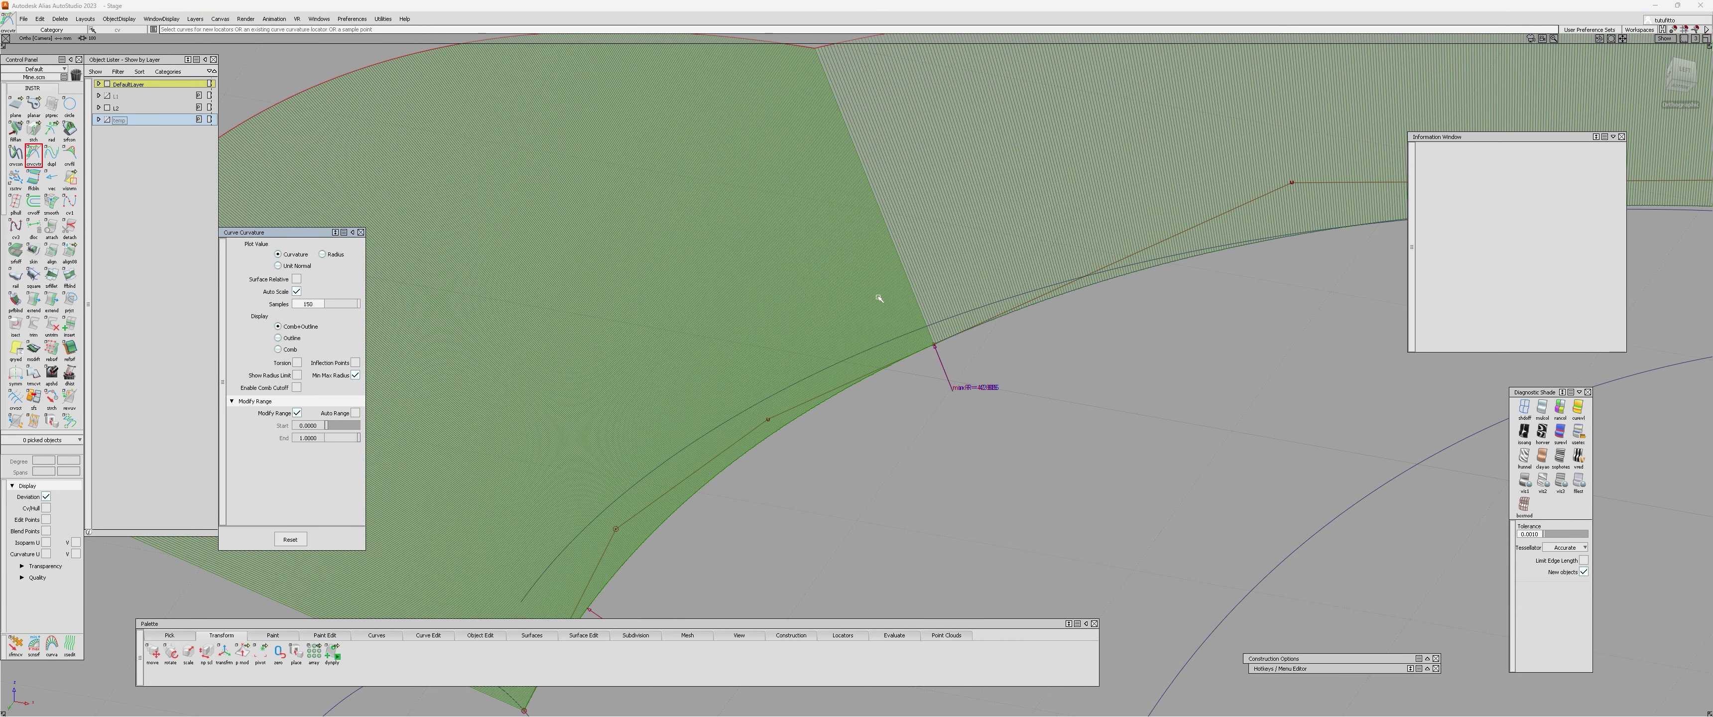
- Reopen the new curve's alignment and adjust its tangent scale to about 0.698 to smooth the comb across the joint
ctrl+shift+middle_drag(876, 296, 871, 385)
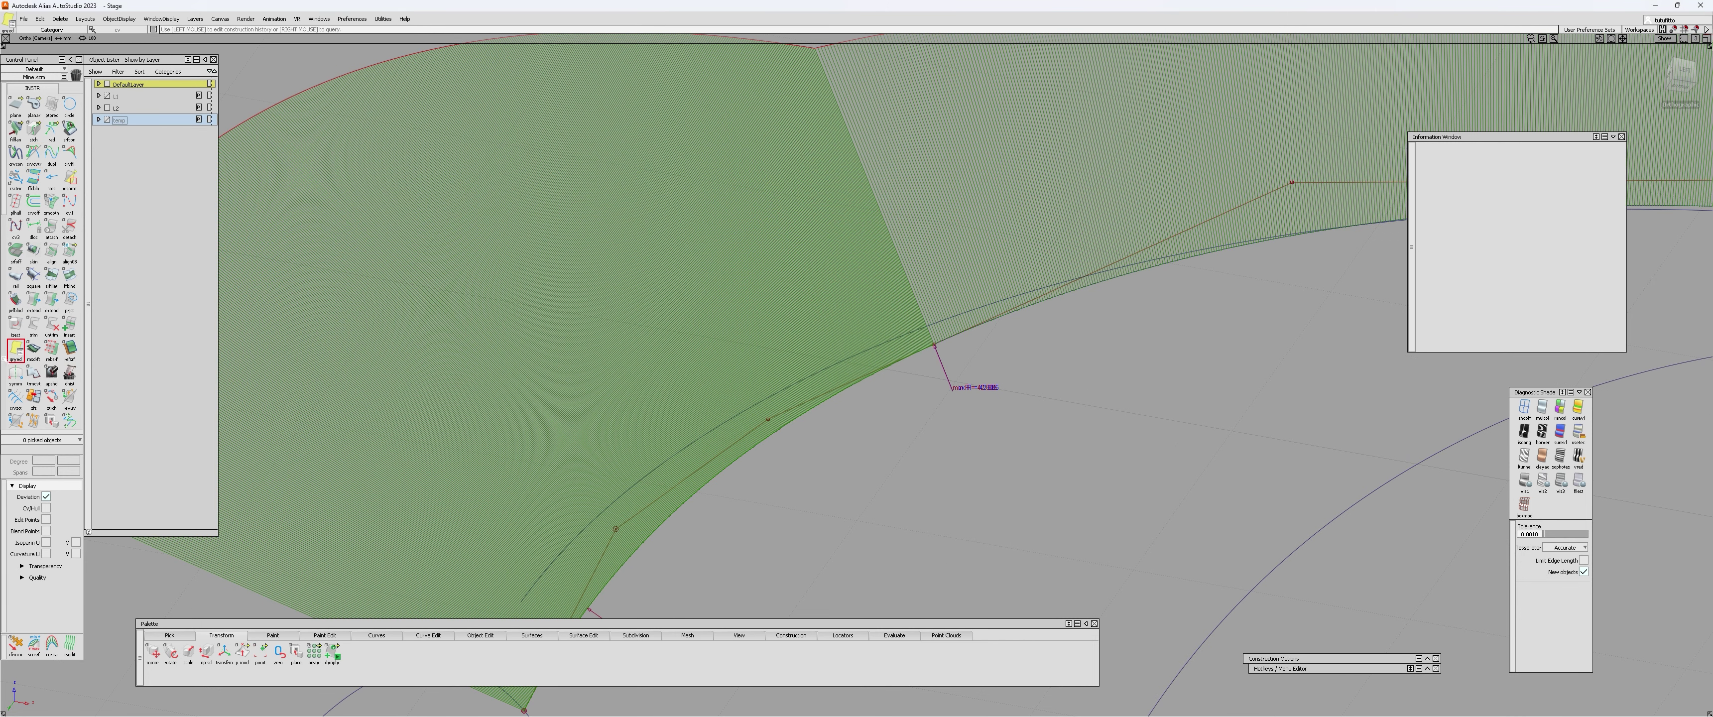
click(808, 415)
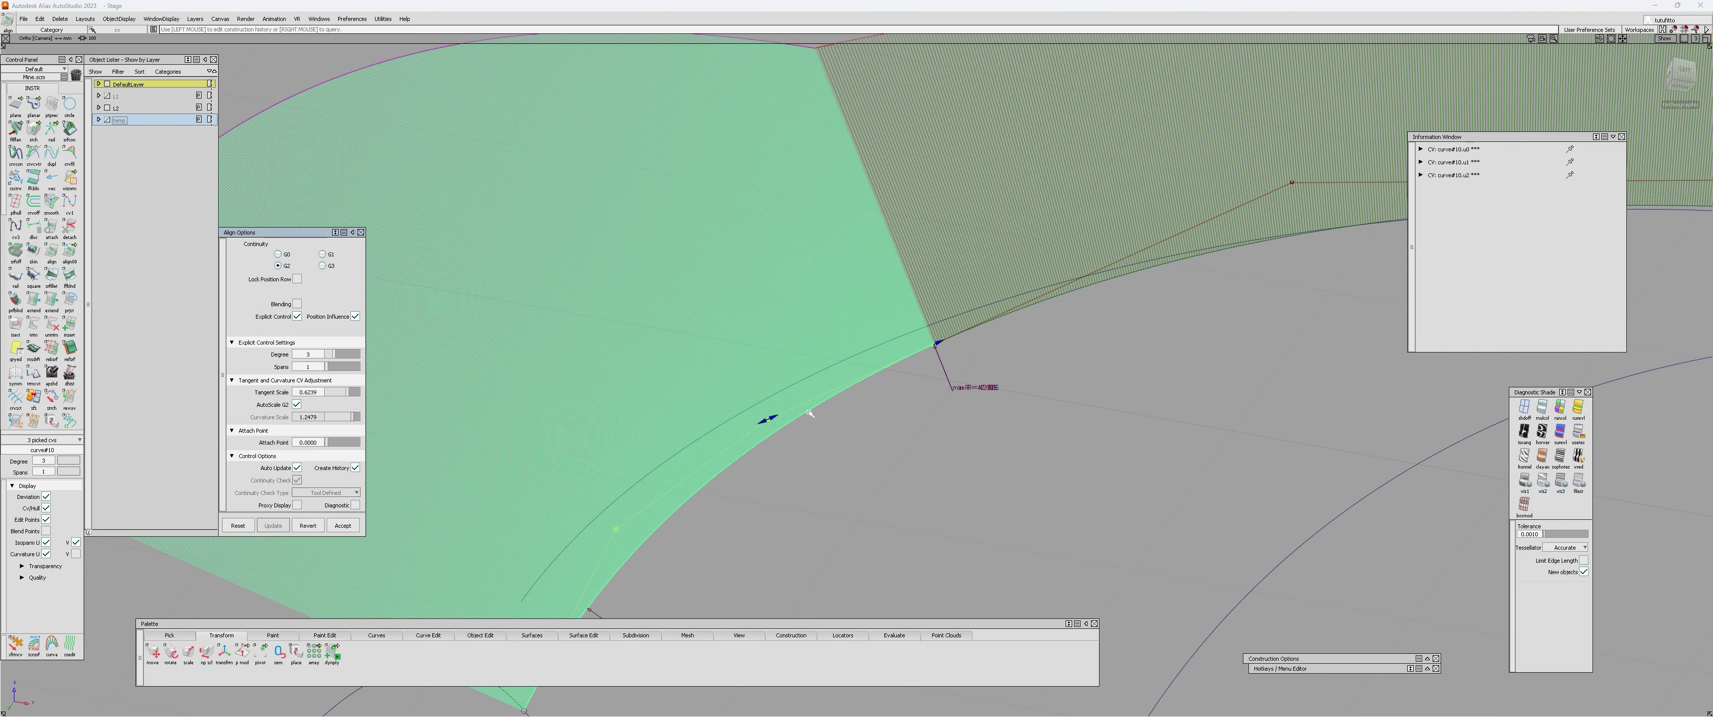
mouse_move(851, 407)
alt+shift+right_down()
mouse_move(818, 427)
mouse_move(825, 408)
alt+shift+right_up()
alt+shift+middle_drag(825, 407, 852, 357)
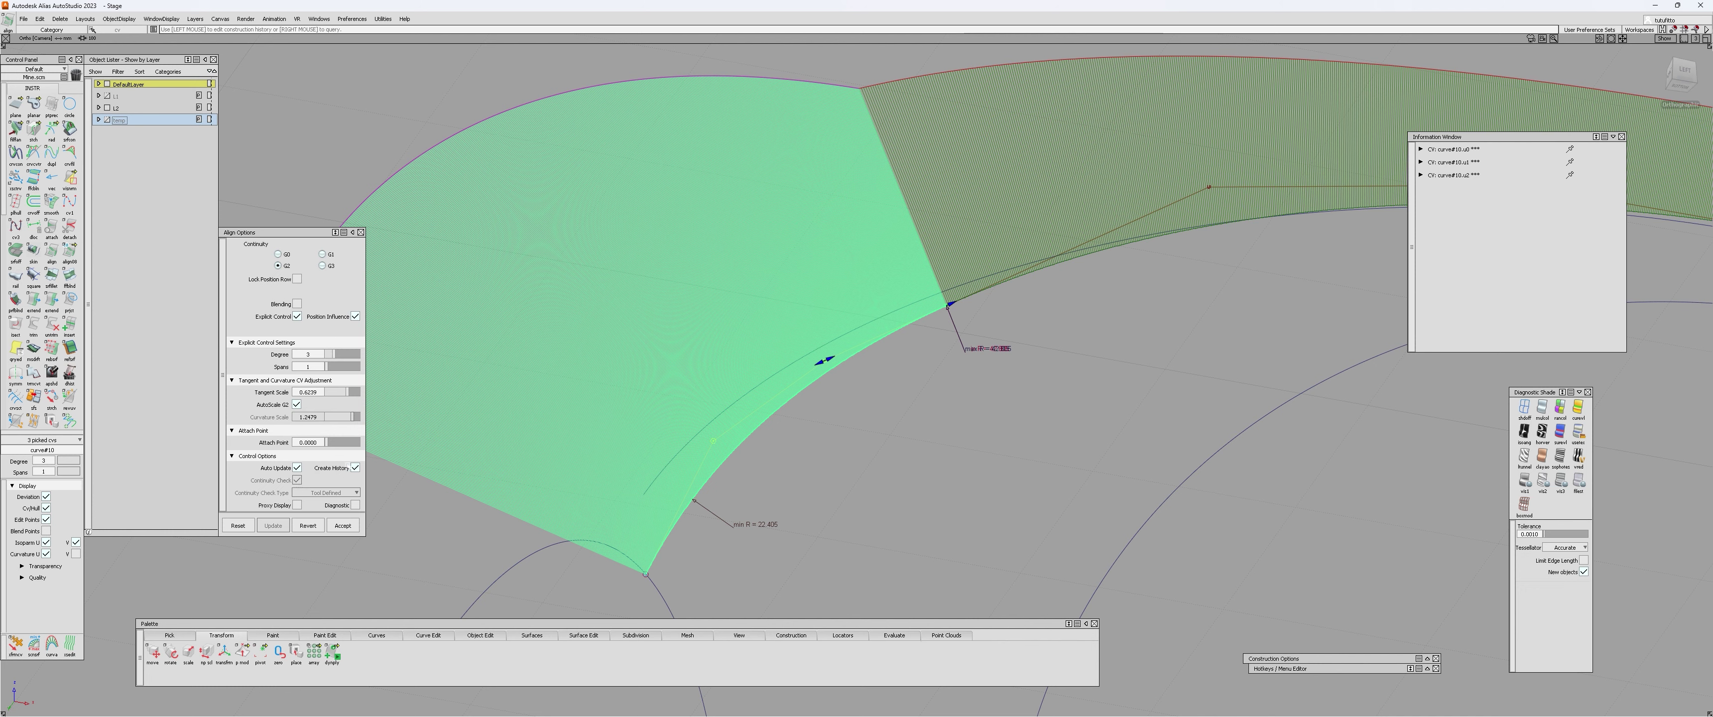
alt+shift+right_drag(580, 464, 837, 309)
alt+shift+middle_drag(836, 309, 881, 398)
alt+shift+right_drag(880, 398, 882, 391)
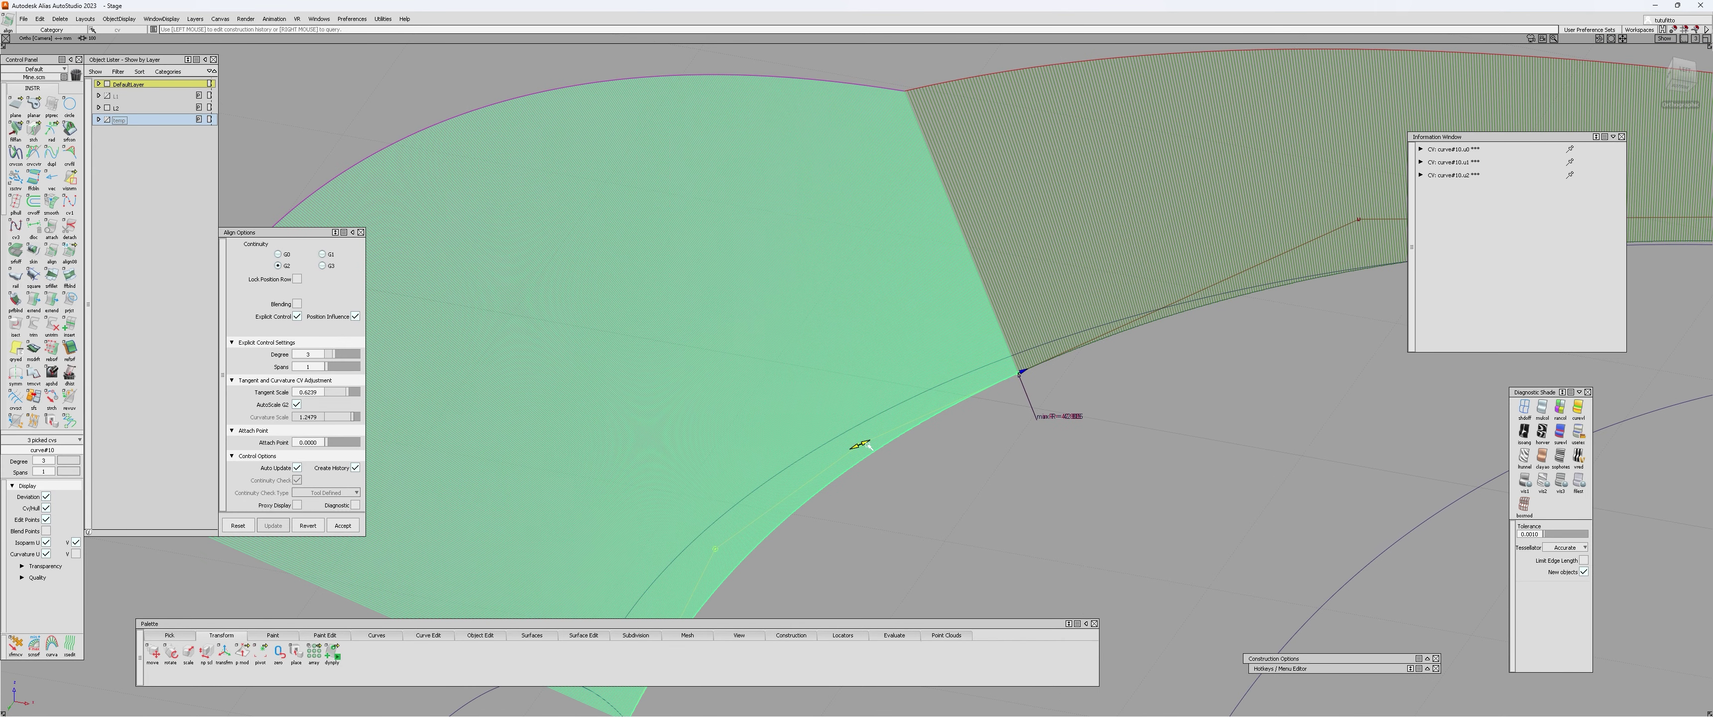
drag(866, 444, 852, 453)
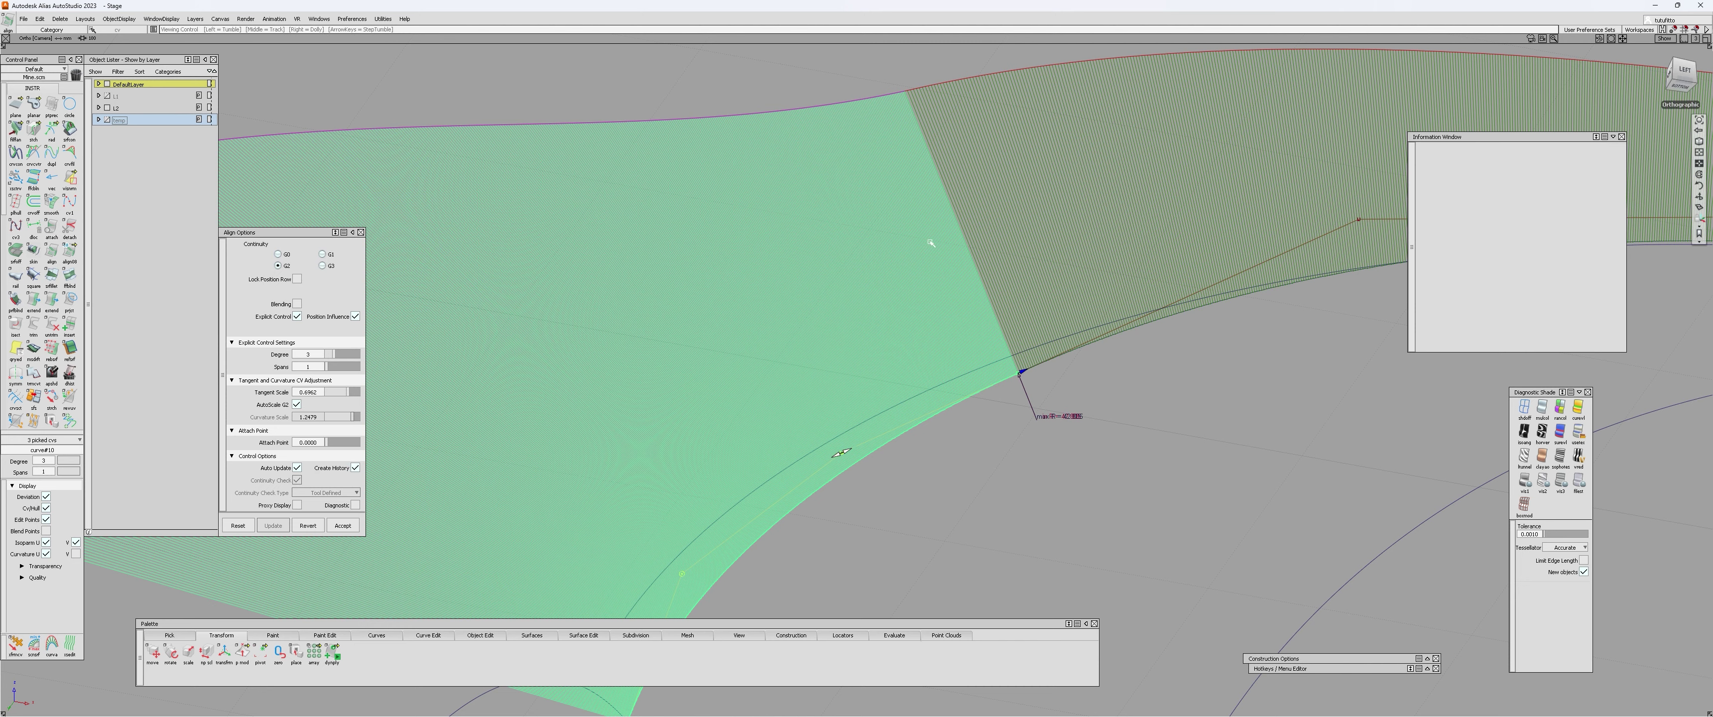
alt+shift+right_drag(929, 241, 767, 146)
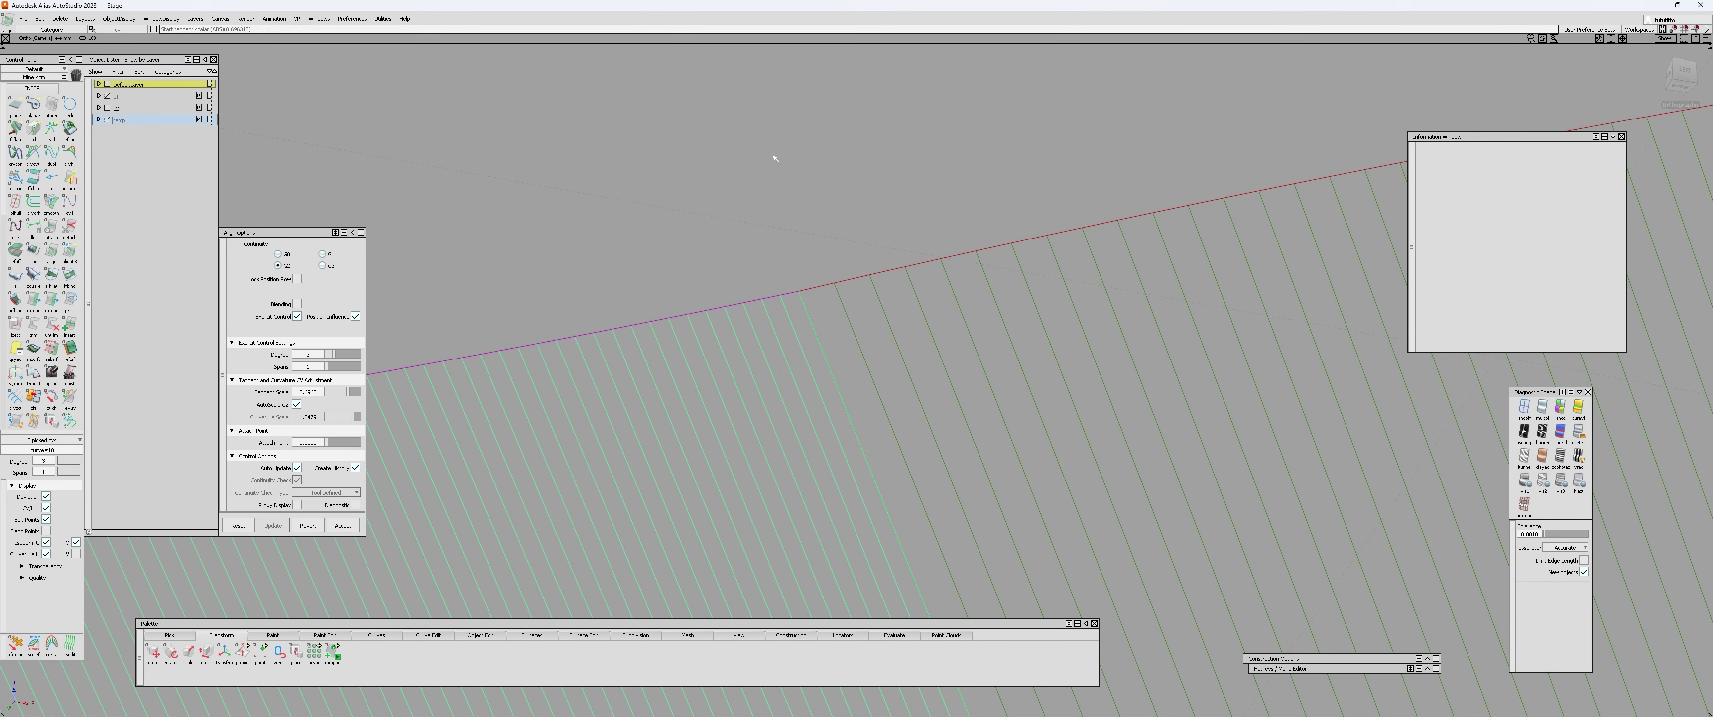
drag(766, 156, 761, 160)
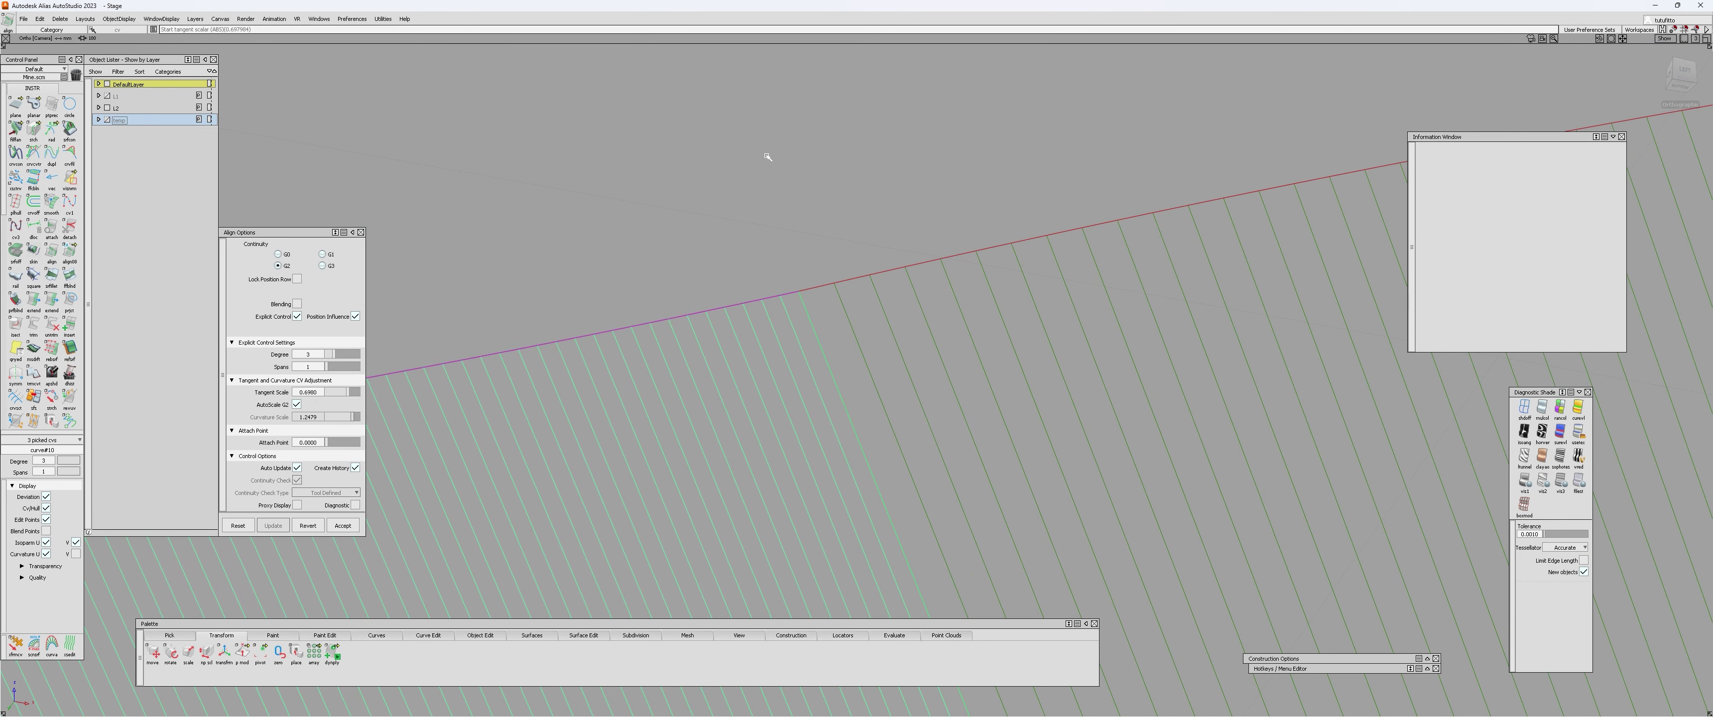
alt+shift+right_drag(764, 157, 653, 407)
key(Escape)
alt+shift+right_drag(765, 326, 739, 402)
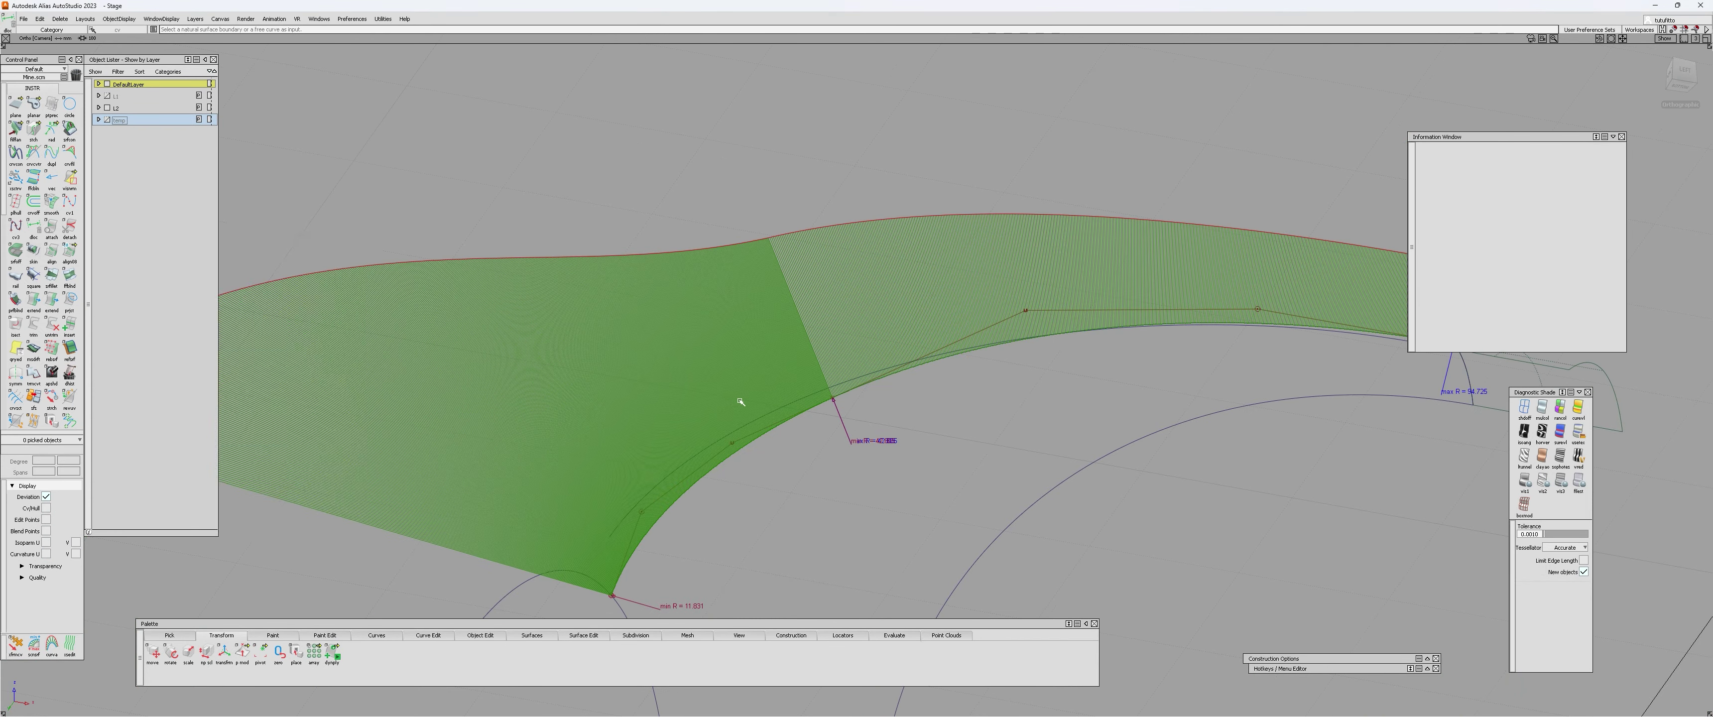
- Pick both curvature combs again, scale them up, and increase their sampling to 558 to inspect the joint
key(c)
click(762, 433)
click(854, 386)
drag(964, 253, 1170, 216)
drag(525, 229, 851, 206)
alt+shift+right_drag(851, 206, 766, 229)
alt+shift+middle_drag(765, 229, 784, 448)
drag(698, 233, 818, 199)
alt+shift+middle_drag(769, 203, 922, 345)
middle_drag(934, 333, 1257, 238)
alt+shift+right_drag(885, 287, 918, 313)
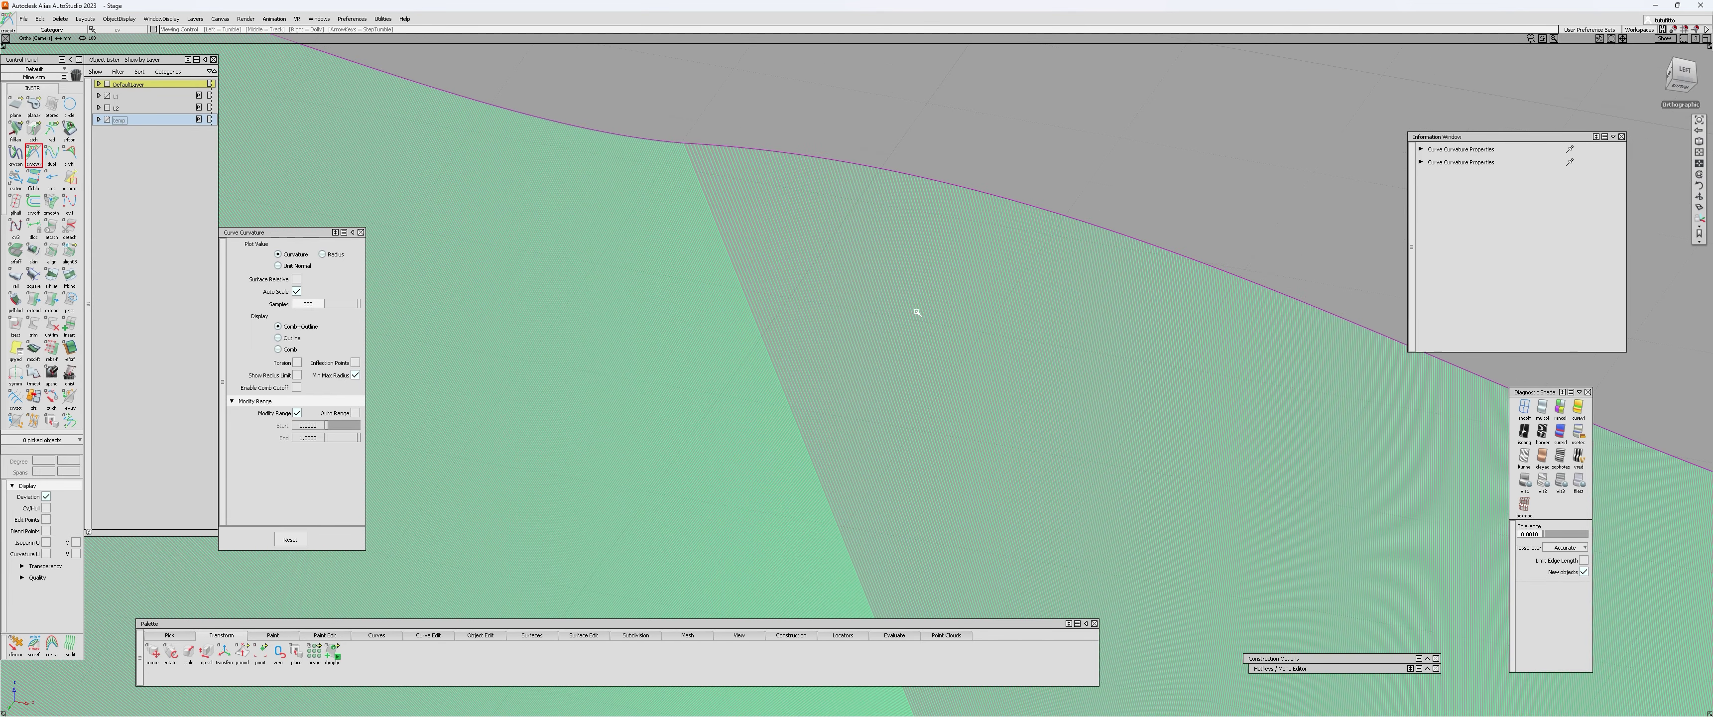
- Edit the new curve's alignment again and fine-tune its tangent scale to about 0.701 against the enlarged combs
click(876, 294)
alt+shift+right_drag(822, 406, 752, 466)
alt+shift+middle_drag(828, 553, 873, 303)
alt+shift+right_drag(934, 309, 948, 346)
key(ctrl+q)
click(907, 369)
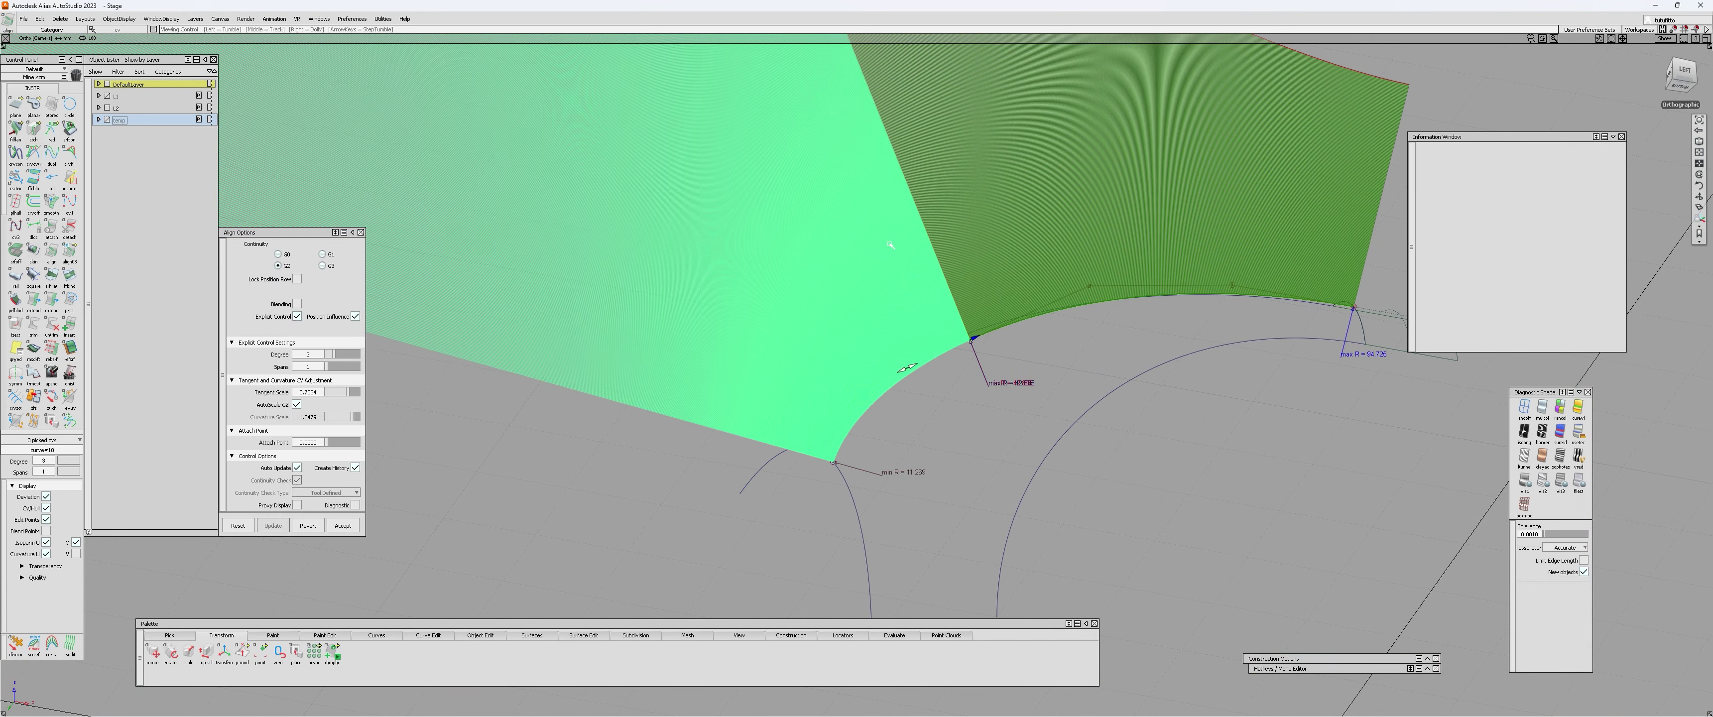
mouse_move(891, 245)
alt+shift+right_down()
mouse_move(831, 353)
mouse_move(842, 244)
alt+shift+right_up()
drag(842, 243, 840, 245)
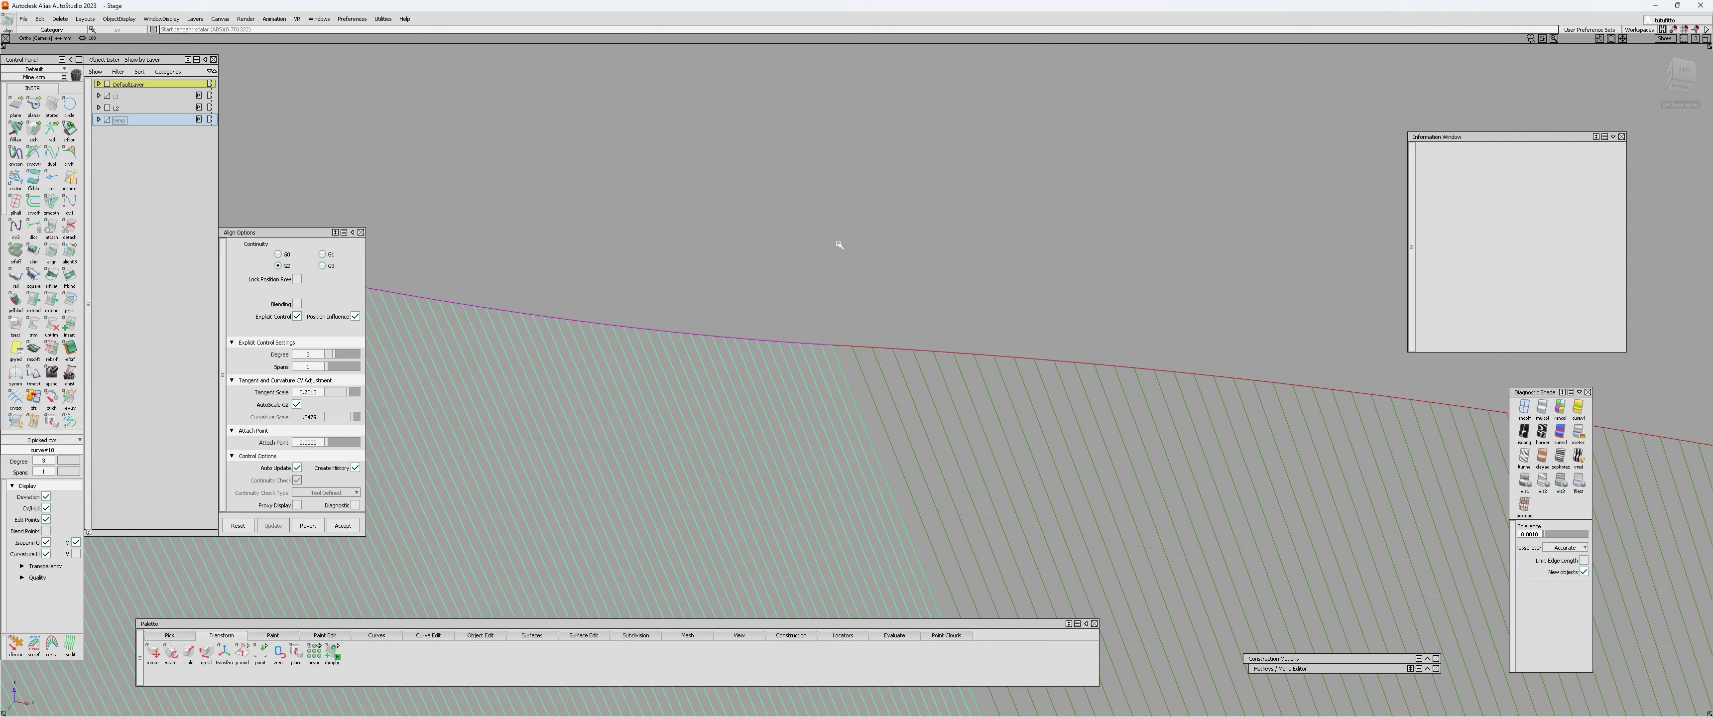
mouse_move(839, 245)
alt+shift+right_down()
mouse_move(758, 418)
mouse_move(764, 554)
alt+shift+right_up()
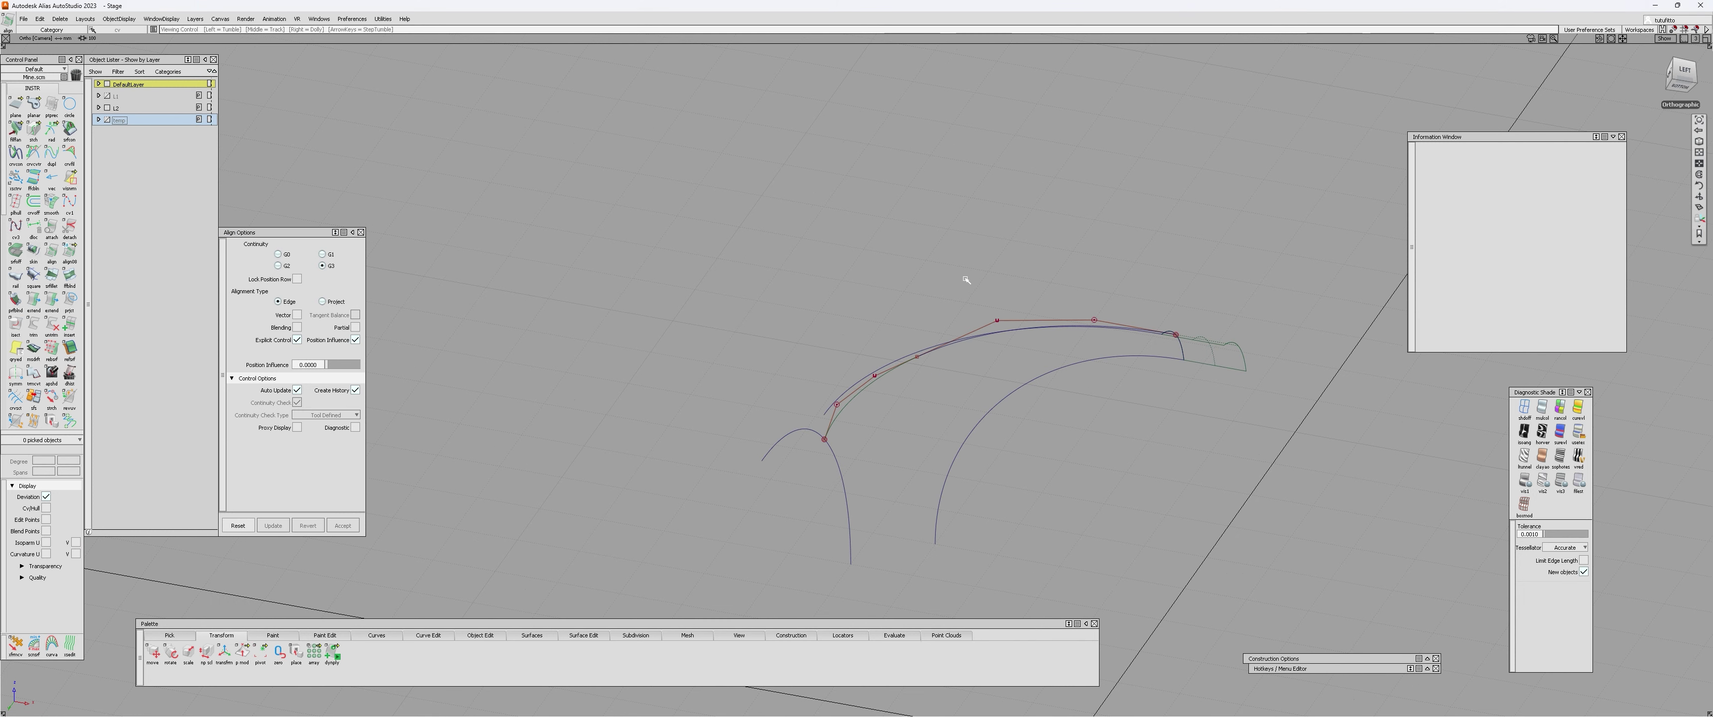
- Examine the control points of the short connecting curve near its end on the side arc
alt+shift+right_drag(965, 280, 879, 424)
alt+shift+middle_drag(879, 424, 964, 332)
mouse_move(826, 386)
ctrl+shift+mouse_down()
mouse_move(807, 356)
mouse_move(839, 378)
ctrl+shift+mouse_up()
click(684, 458)
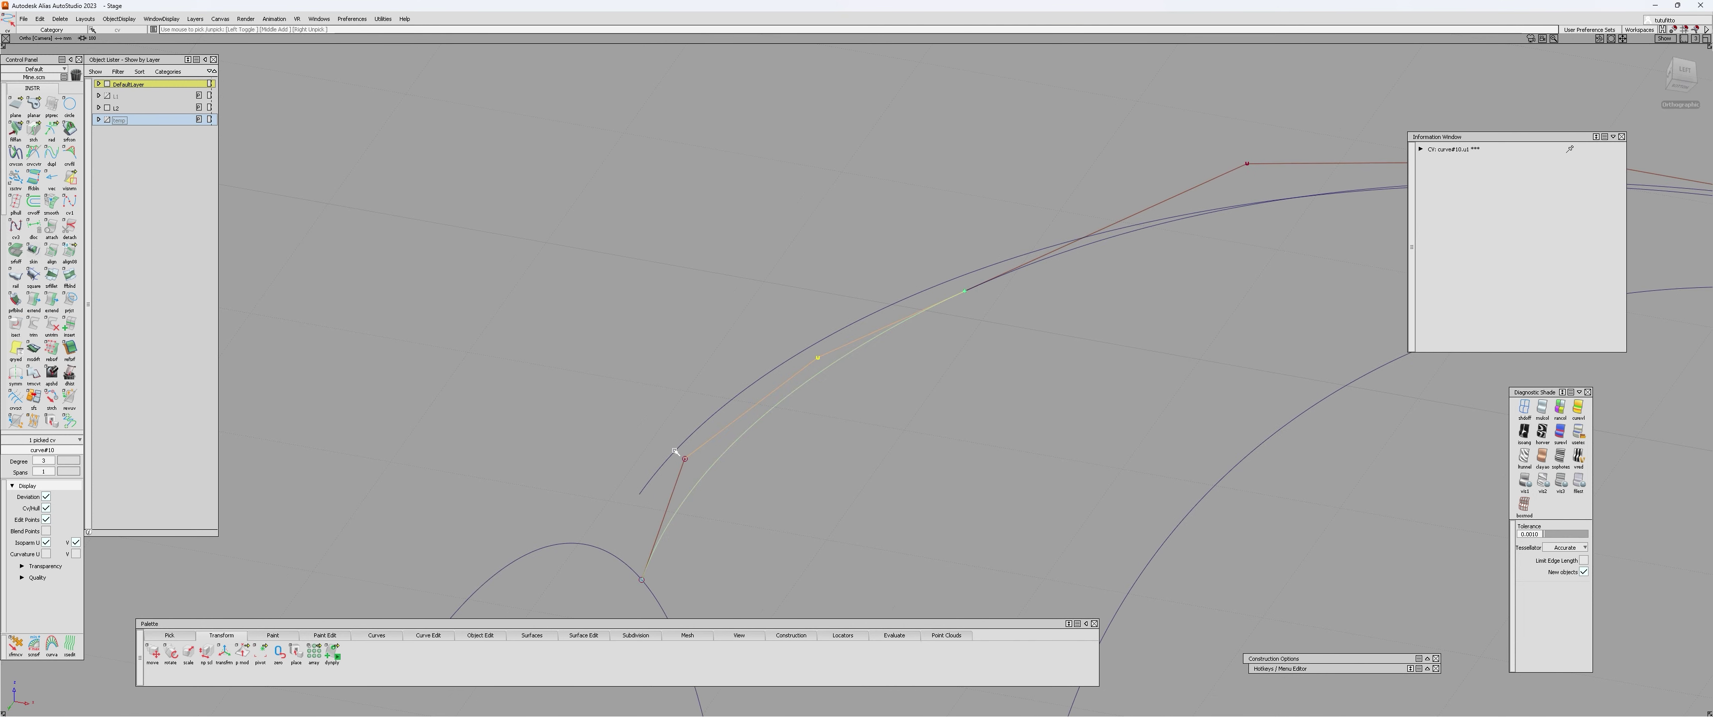
click(702, 457)
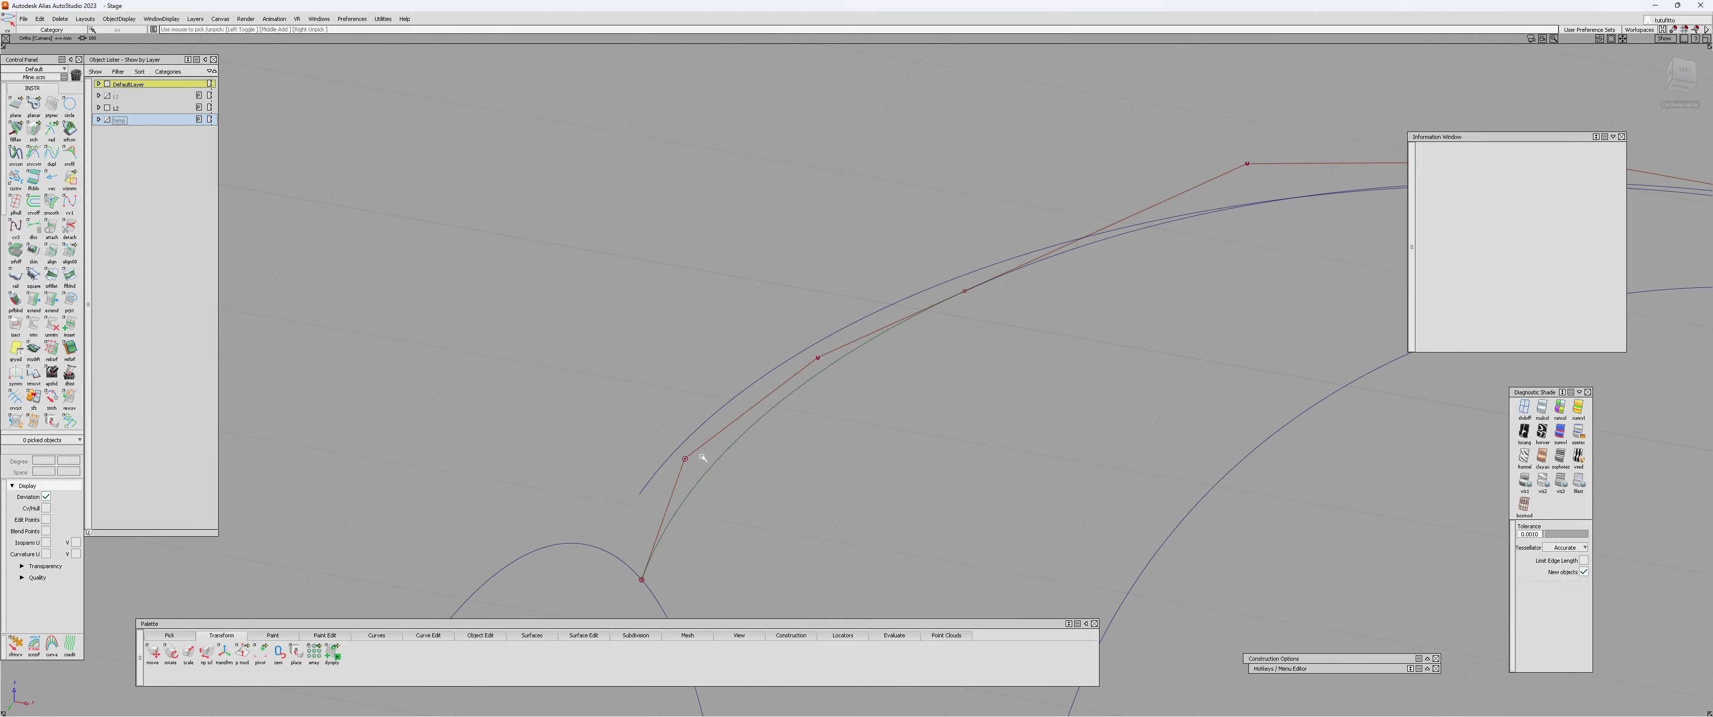
alt+shift+right_drag(701, 457, 793, 465)
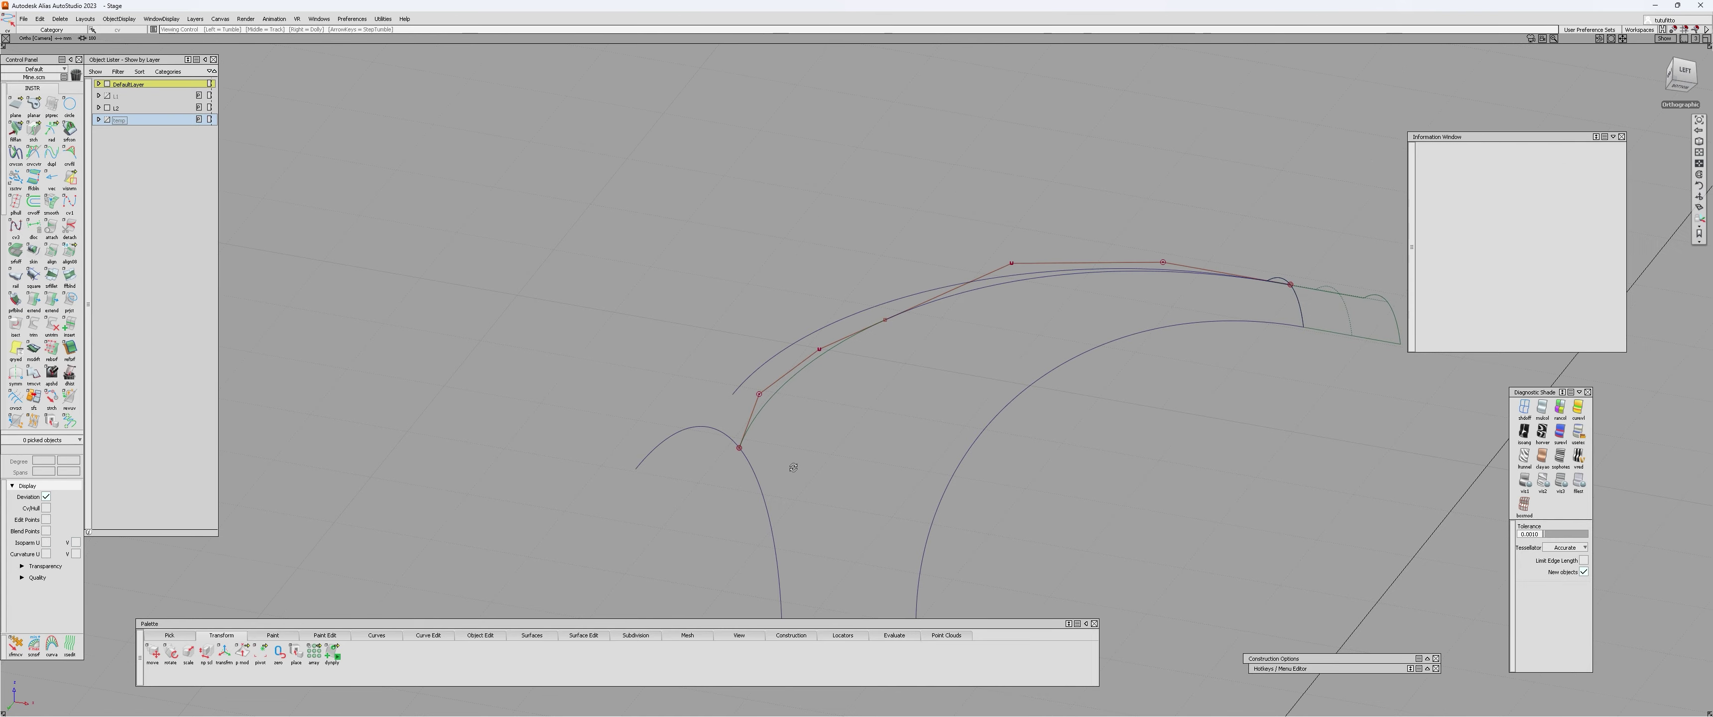
alt+shift+drag(794, 466, 848, 485)
- Delete the construction history of the short connecting curve that ends on the side arc
ctrl+shift+drag(846, 406, 835, 362)
click(835, 345)
click(878, 488)
click(841, 340)
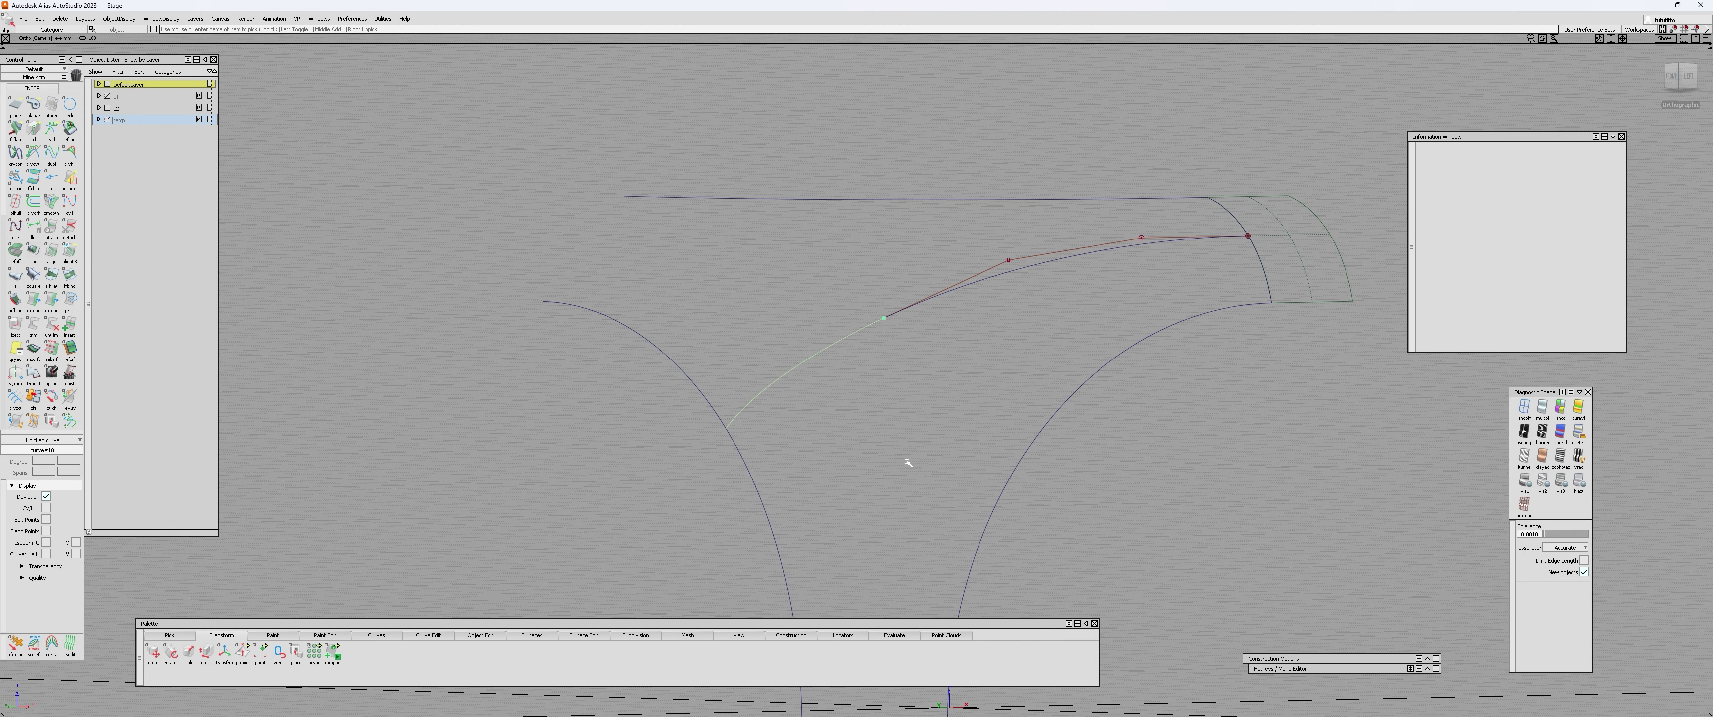
key(ctrl+h)
key(Return)
click(914, 467)
- Hide the control vertices and hulls of both connecting curves
alt+shift+right_drag(917, 364, 900, 363)
click(826, 342)
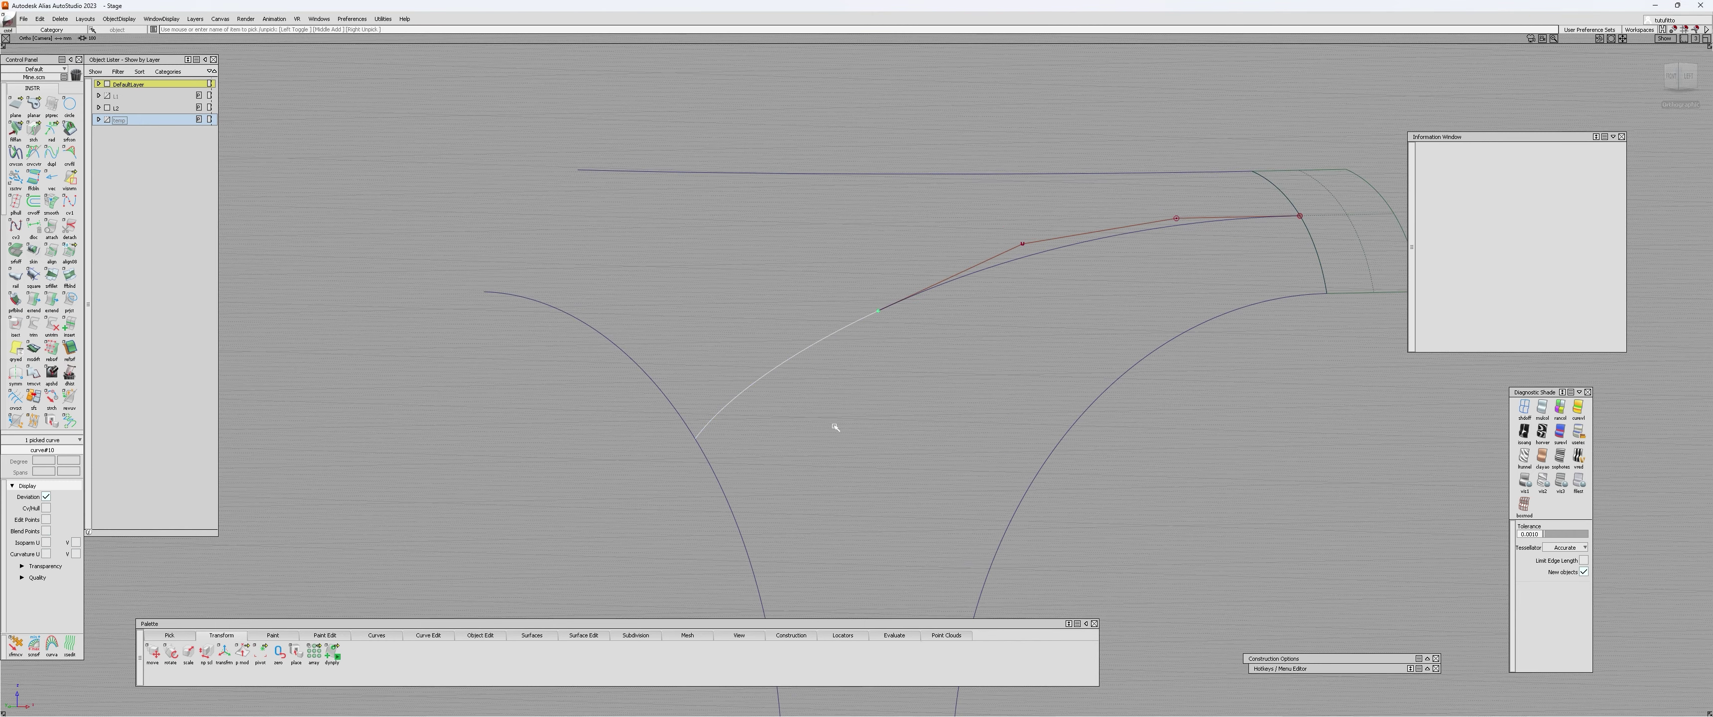
key(c)
click(816, 410)
alt+shift+right_drag(815, 410, 878, 403)
alt+shift+drag(878, 402, 848, 359)
alt+shift+right_drag(849, 359, 825, 352)
click(851, 350)
key(c)
click(931, 379)
click(1011, 280)
key(c)
click(1024, 337)
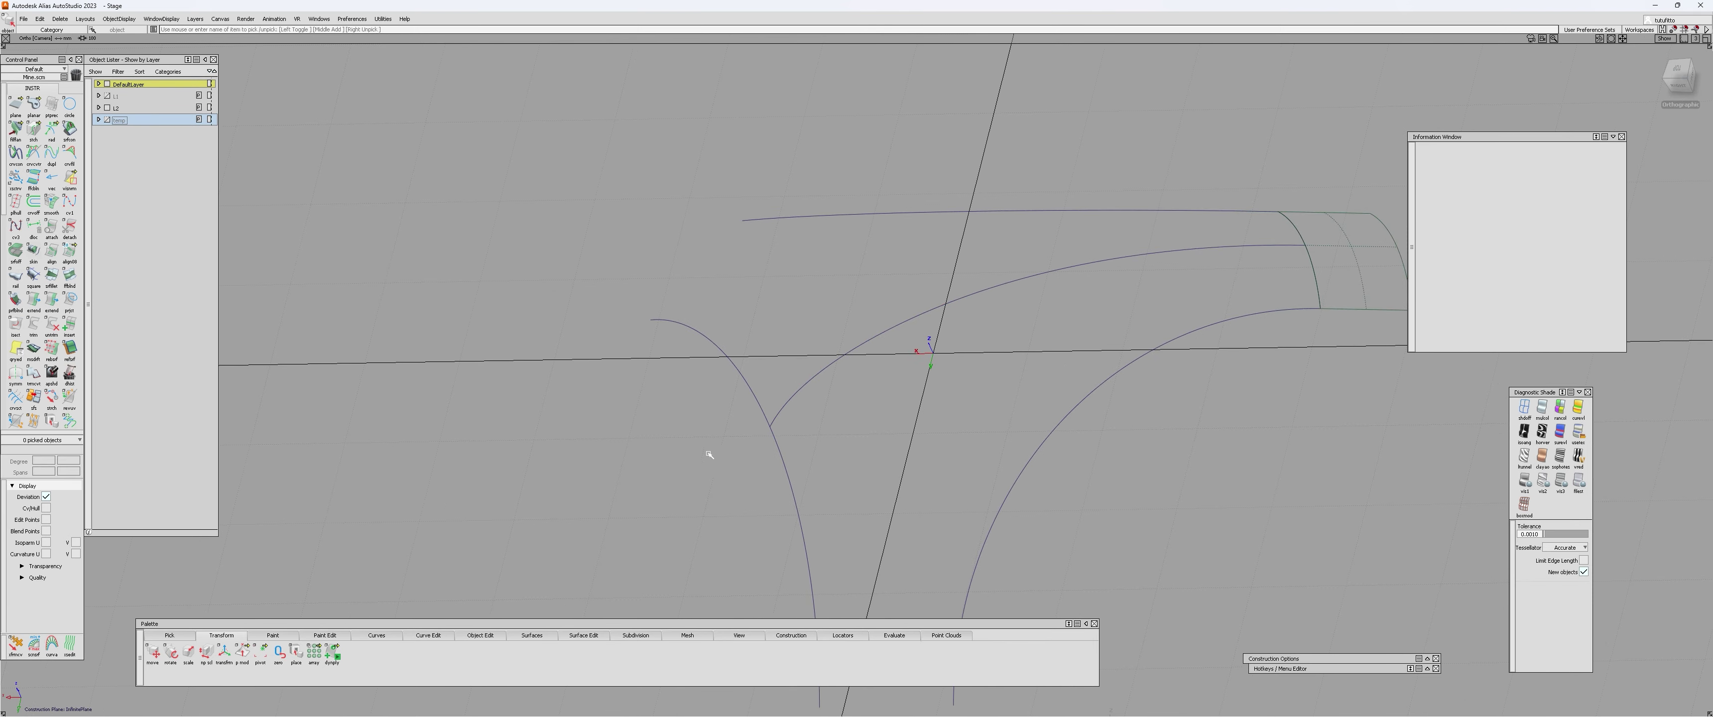
alt+shift+drag(1263, 249, 977, 386)
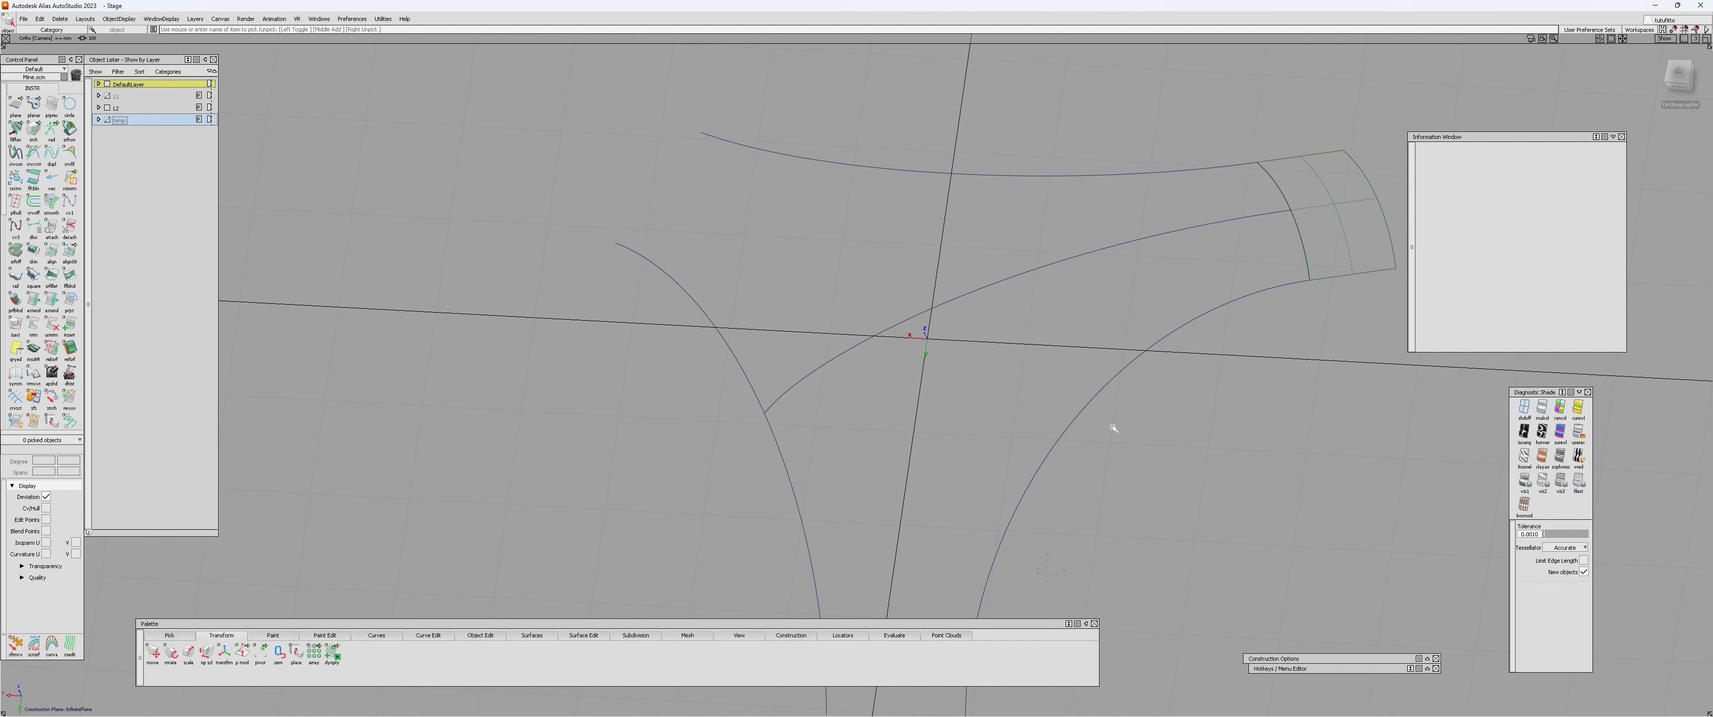
alt+shift+drag(997, 486, 953, 412)
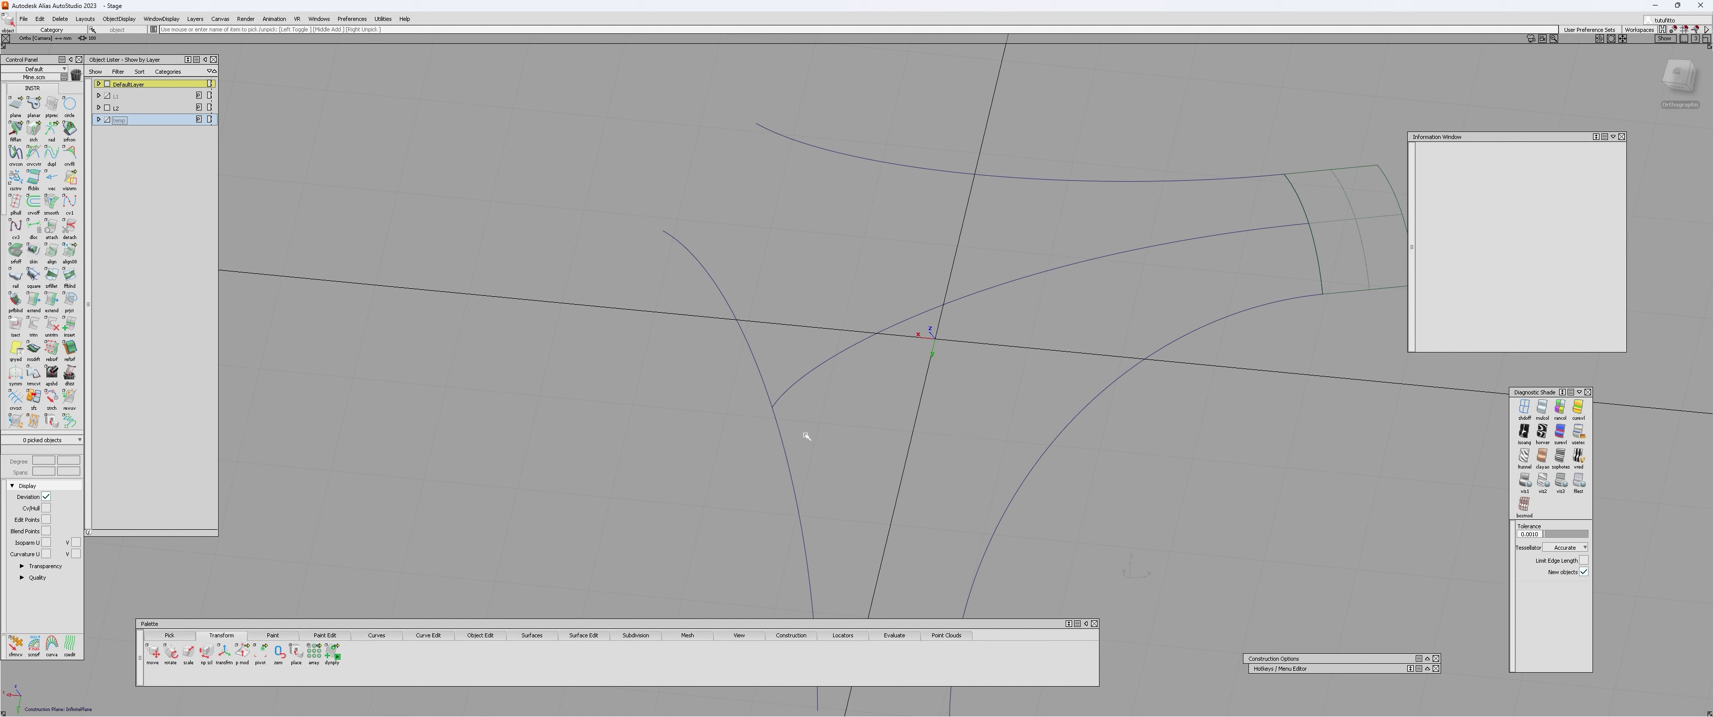
alt+shift+right_drag(806, 436, 791, 334)
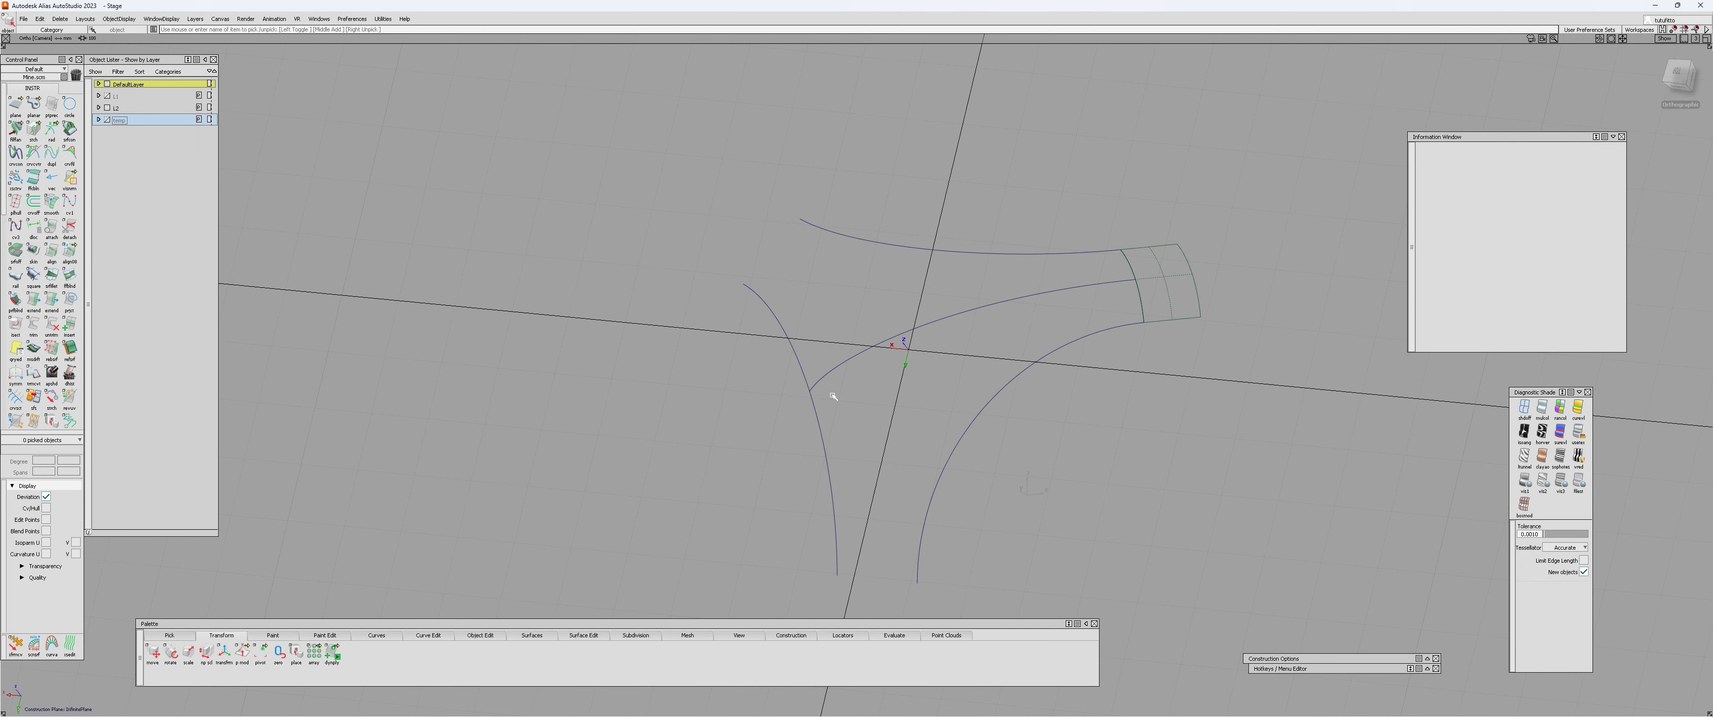
alt+shift+right_drag(833, 397, 880, 294)
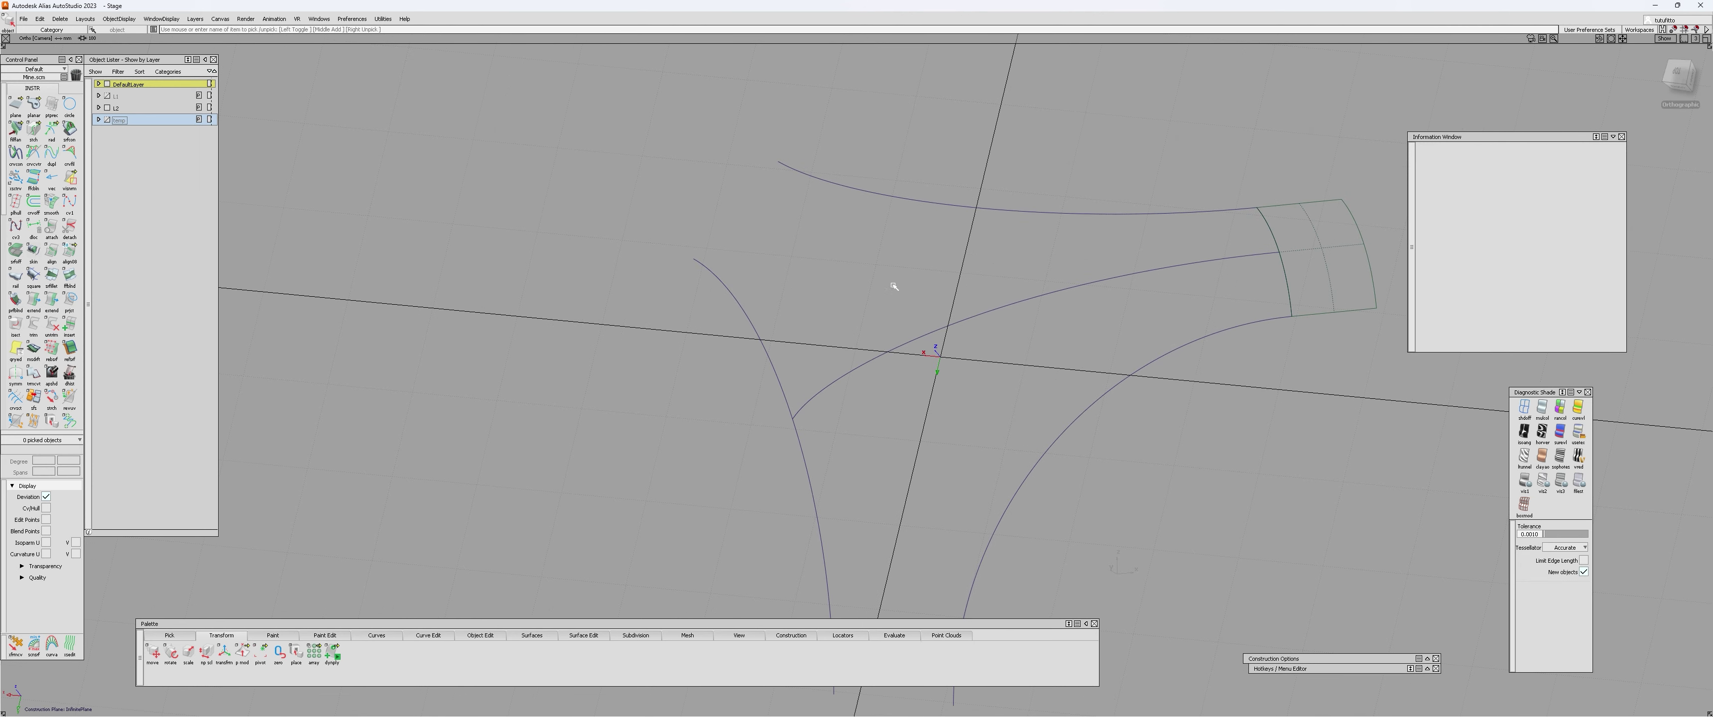
- Duplicate the two connecting curves and rotate the copies 120 degrees about the origin
drag(893, 293, 977, 366)
alt+shift+right_drag(977, 366, 1001, 282)
key(ctrl+c)
key(ctrl+v)
ctrl+shift+middle_drag(997, 286, 993, 258)
alt+shift+right_drag(923, 329, 939, 314)
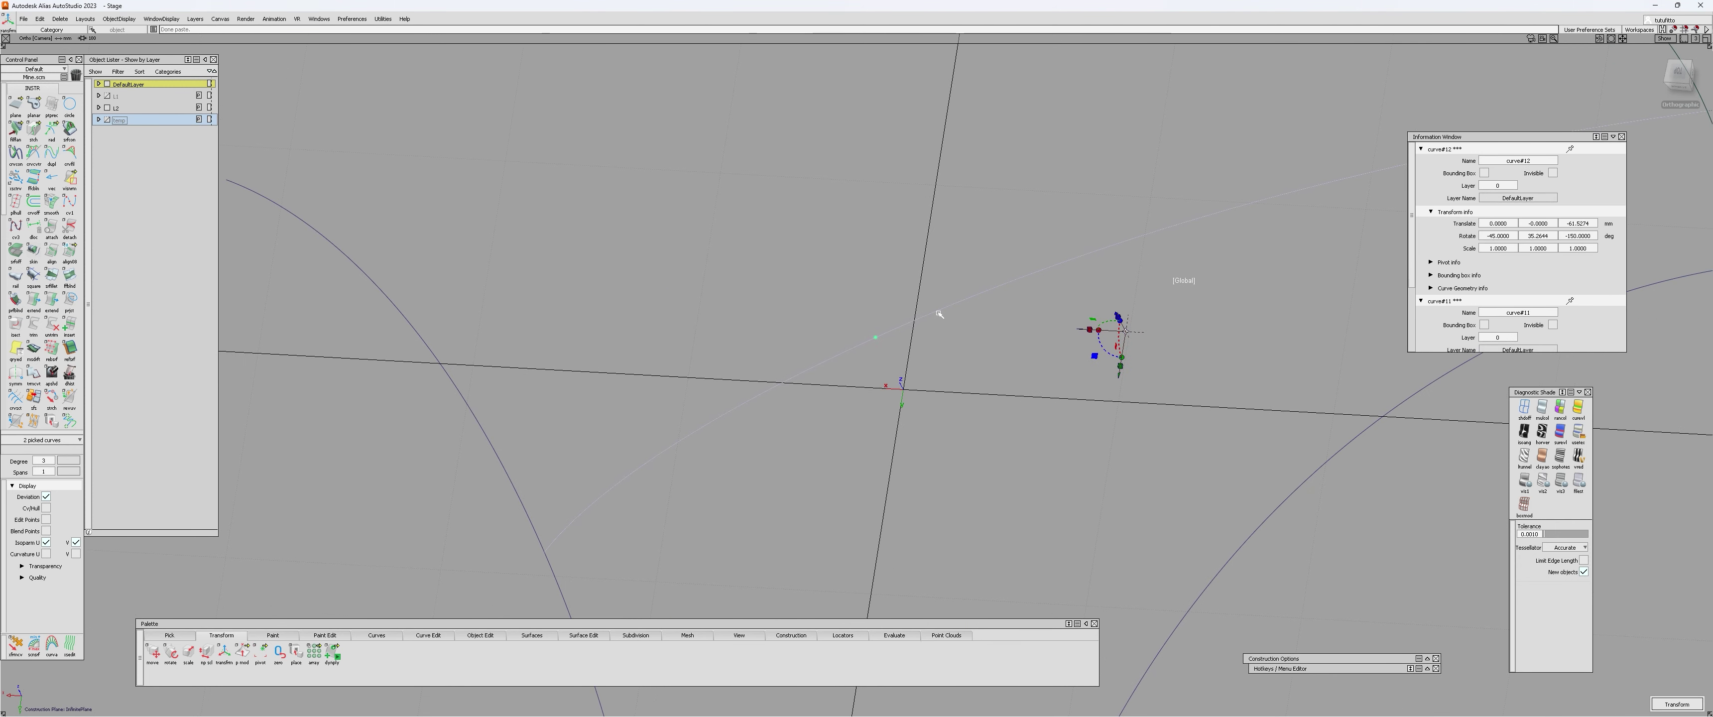
alt+click(906, 390)
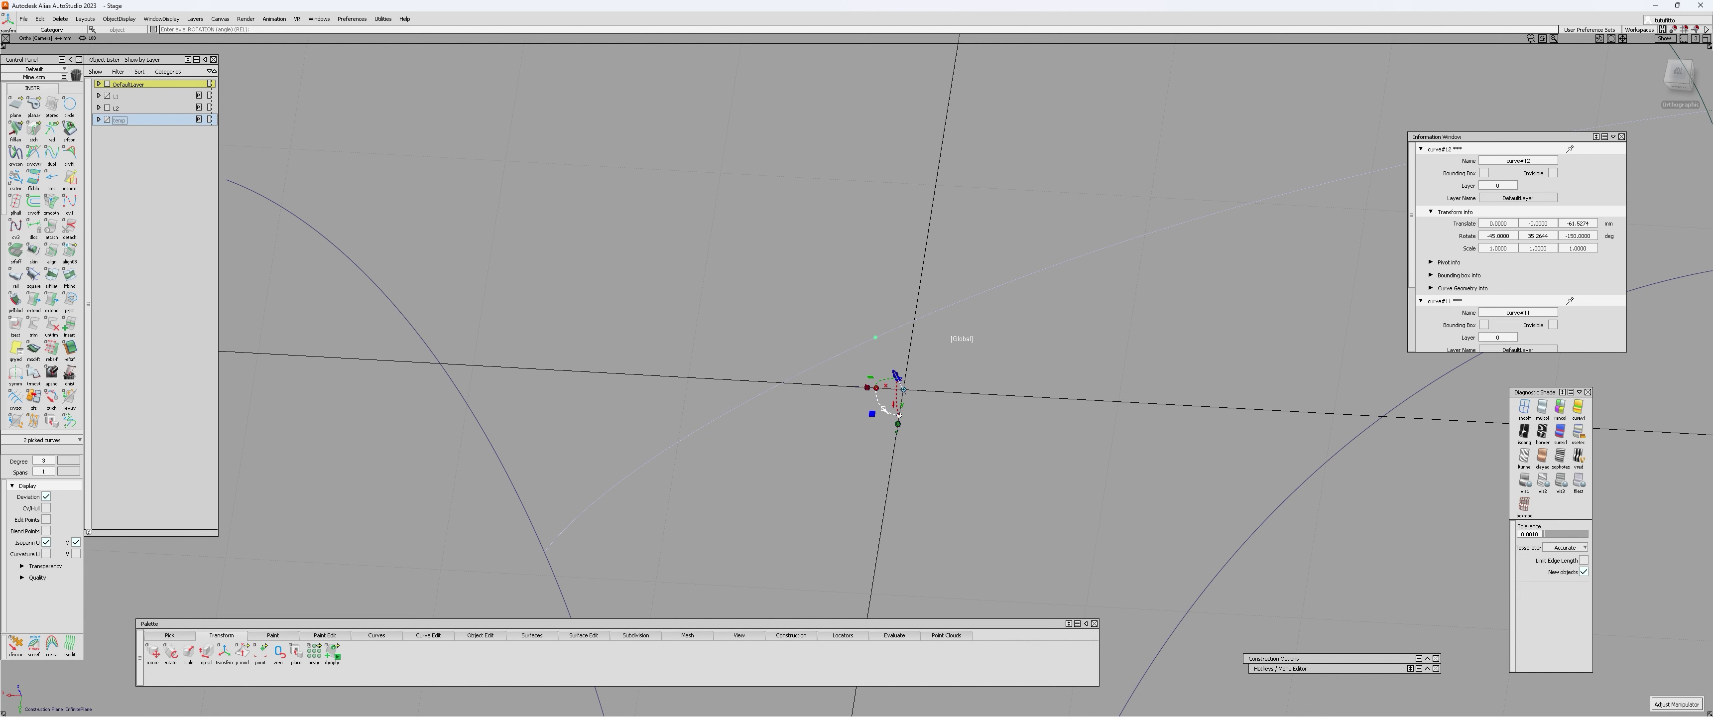
text(120)
key(Return)
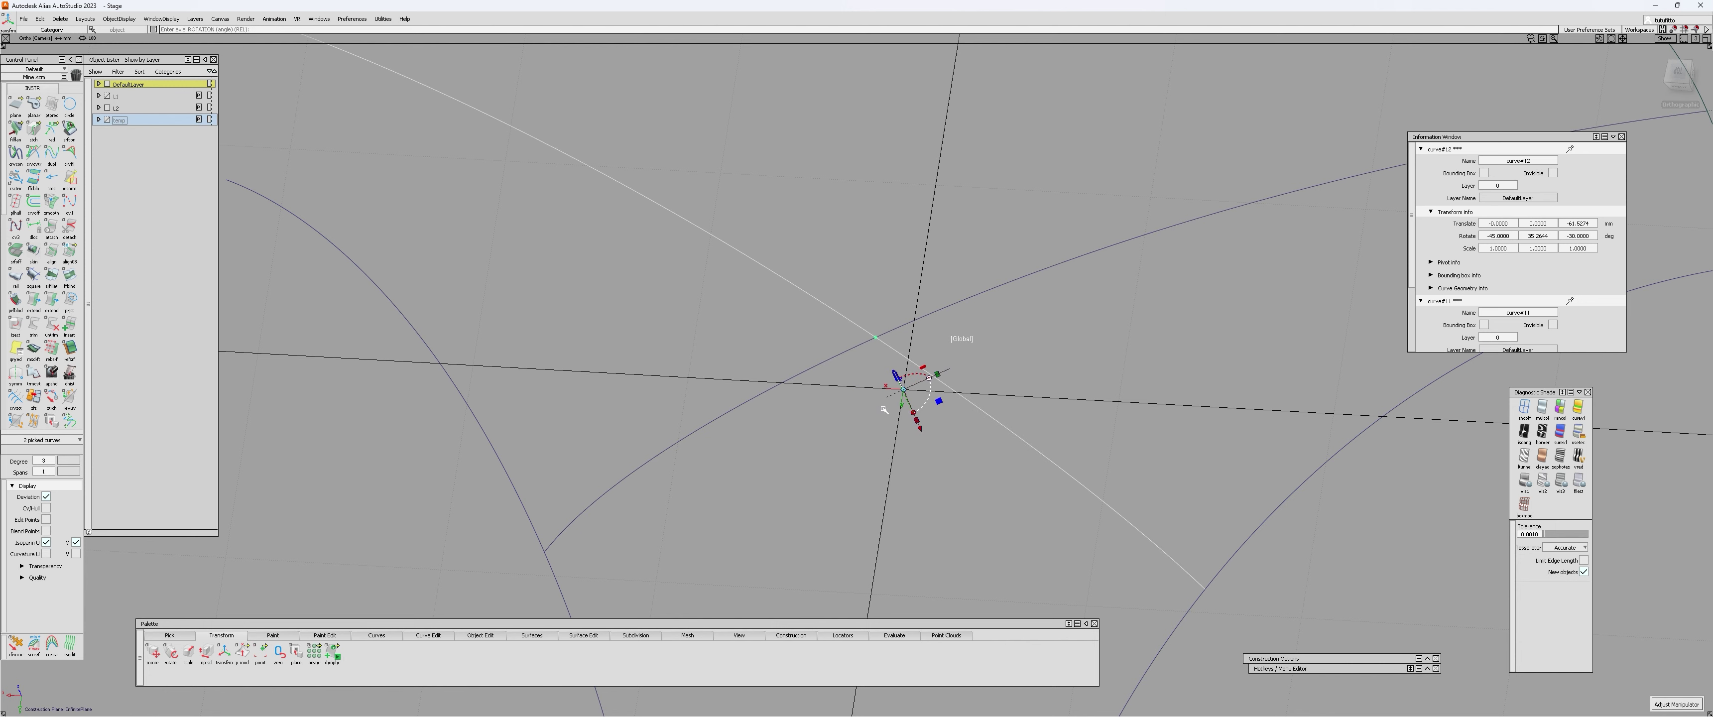
- Pick the rotated curve pair, duplicate it, and rotate the new copies another 120 degrees about the origin
alt+shift+right_drag(883, 410, 839, 505)
alt+shift+drag(839, 505, 870, 467)
ctrl+shift+drag(870, 467, 872, 440)
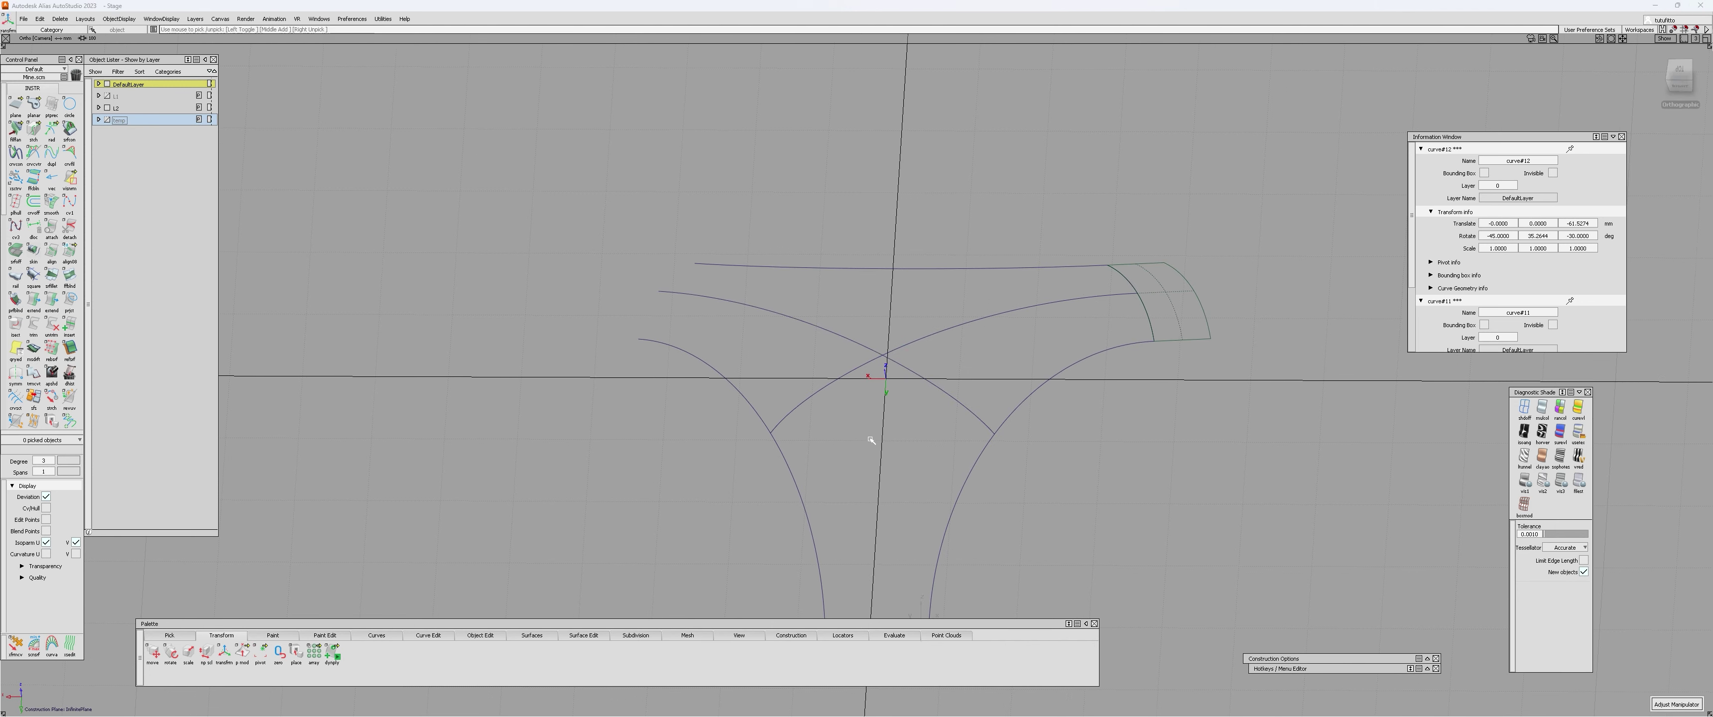
click(875, 354)
alt+shift+right_drag(906, 383, 964, 373)
click(958, 380)
alt+shift+drag(893, 440, 887, 372)
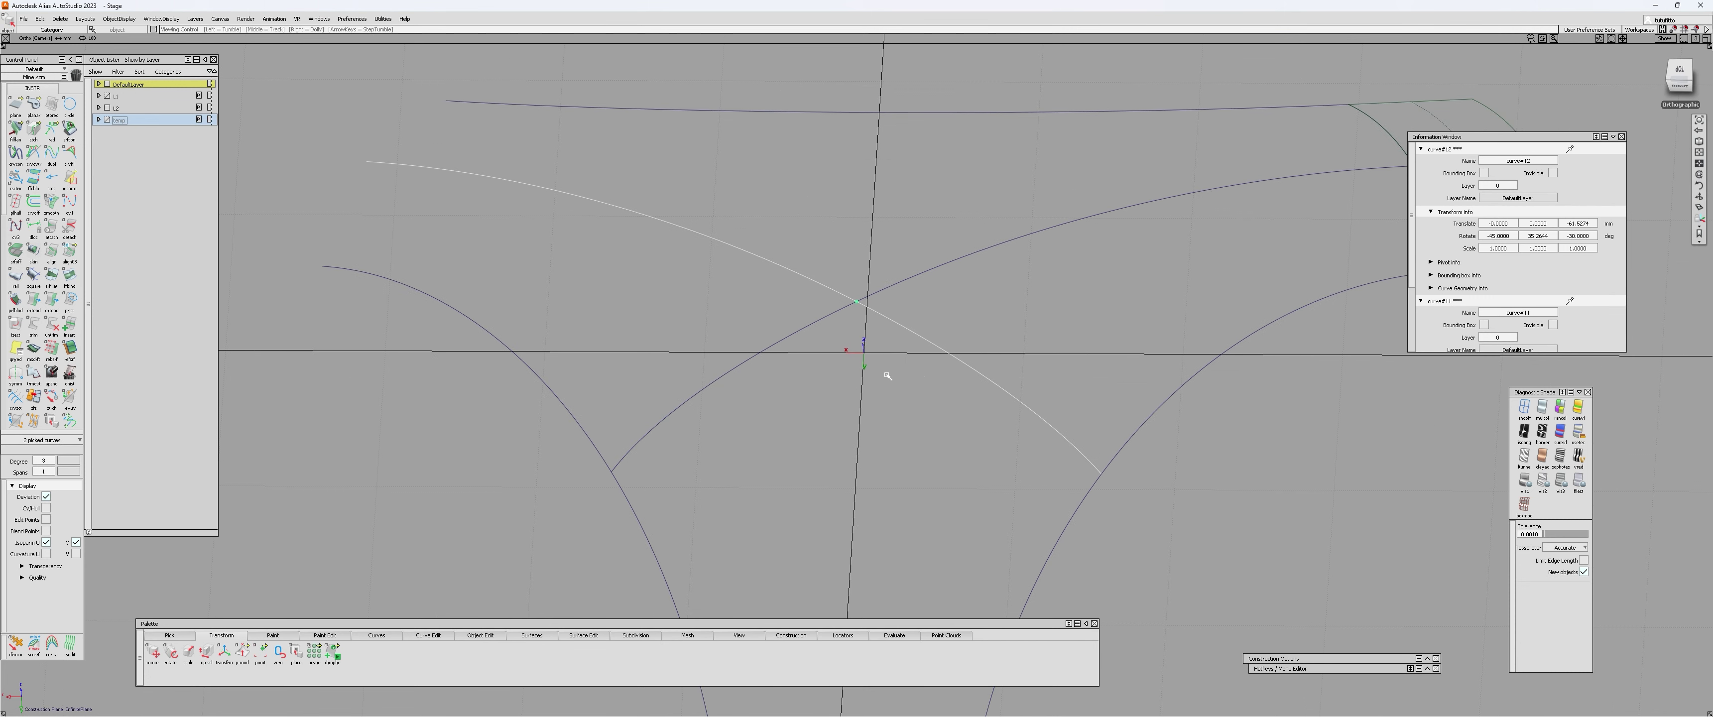
key(ctrl+v)
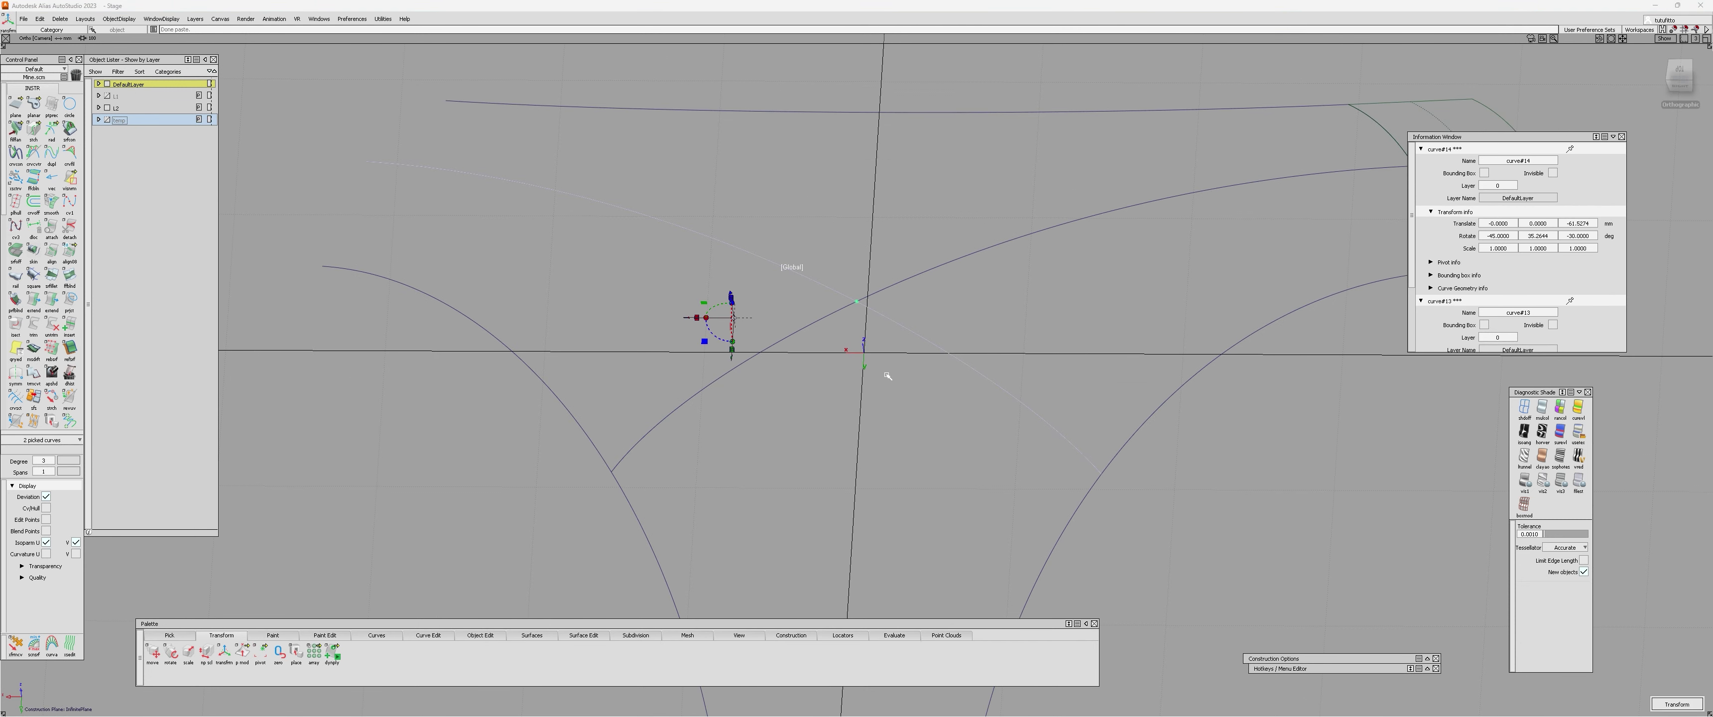
alt+click(865, 352)
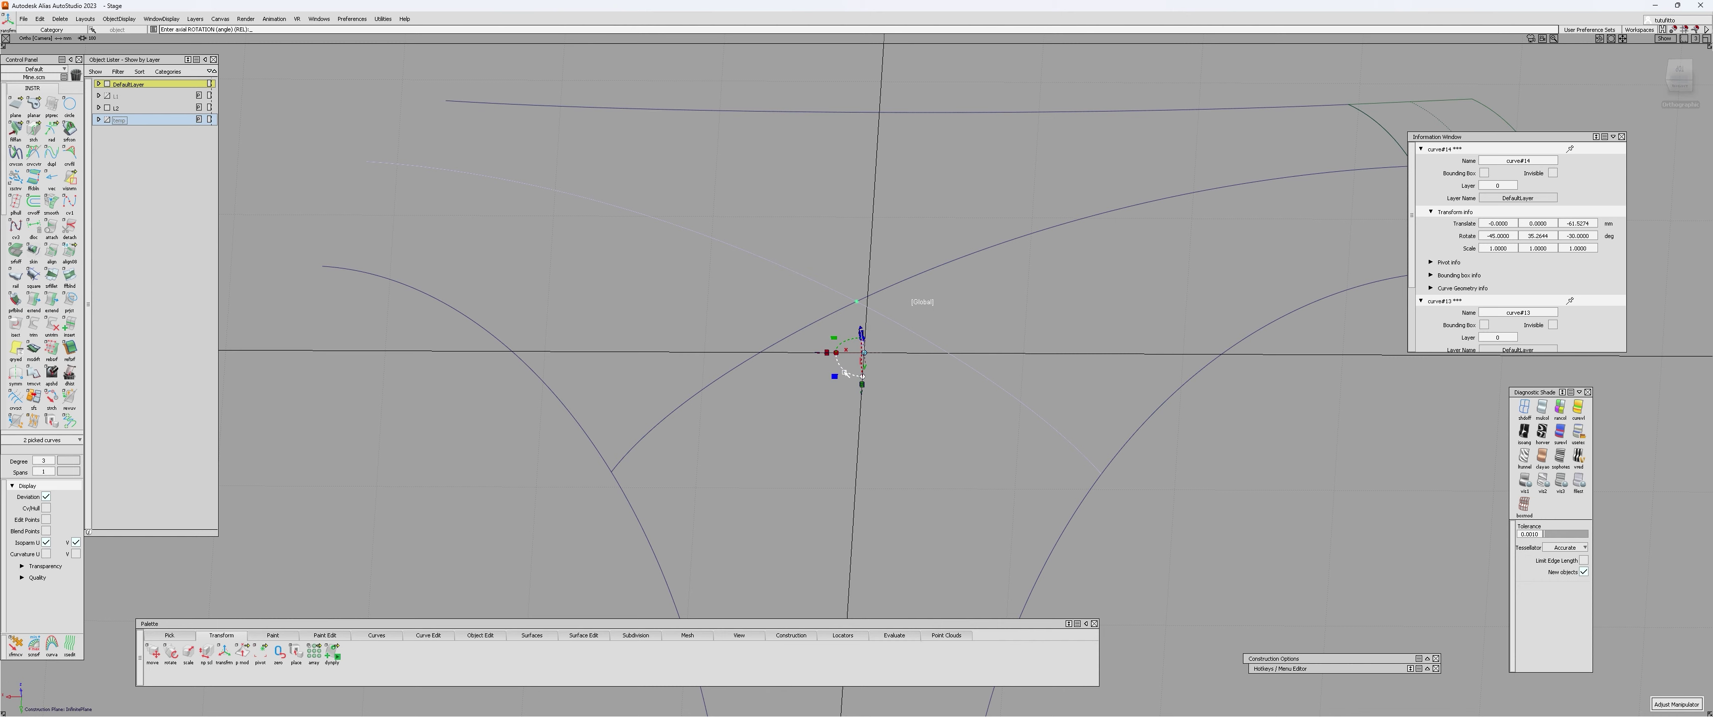
key(Return)
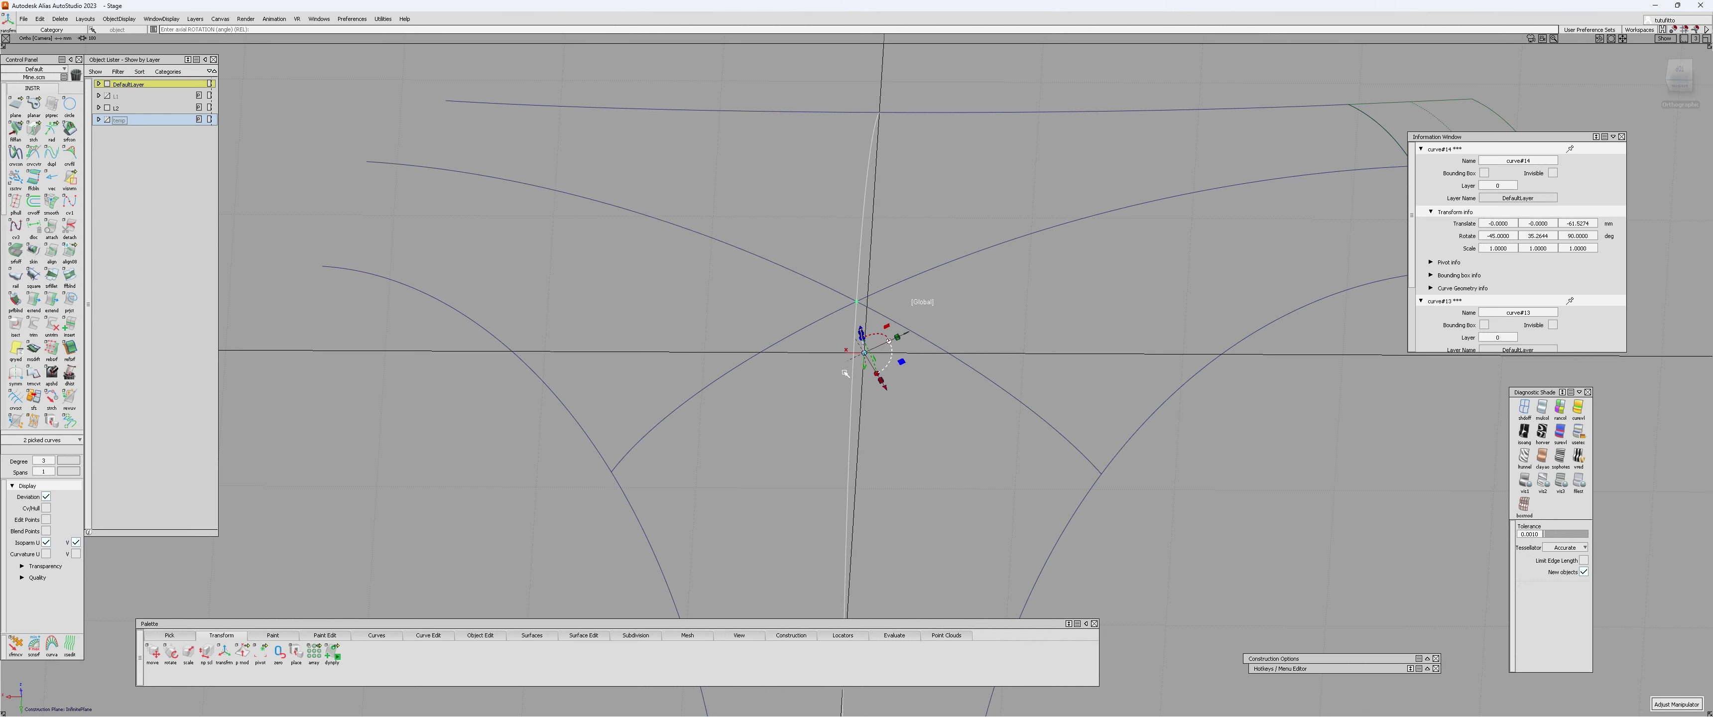
- Pick the six connecting curves together and examine the complete three-way curve layout from several angles
ctrl+shift+drag(846, 374, 860, 308)
alt+shift+right_drag(860, 308, 765, 426)
alt+shift+drag(764, 426, 887, 241)
click(854, 268)
click(914, 230)
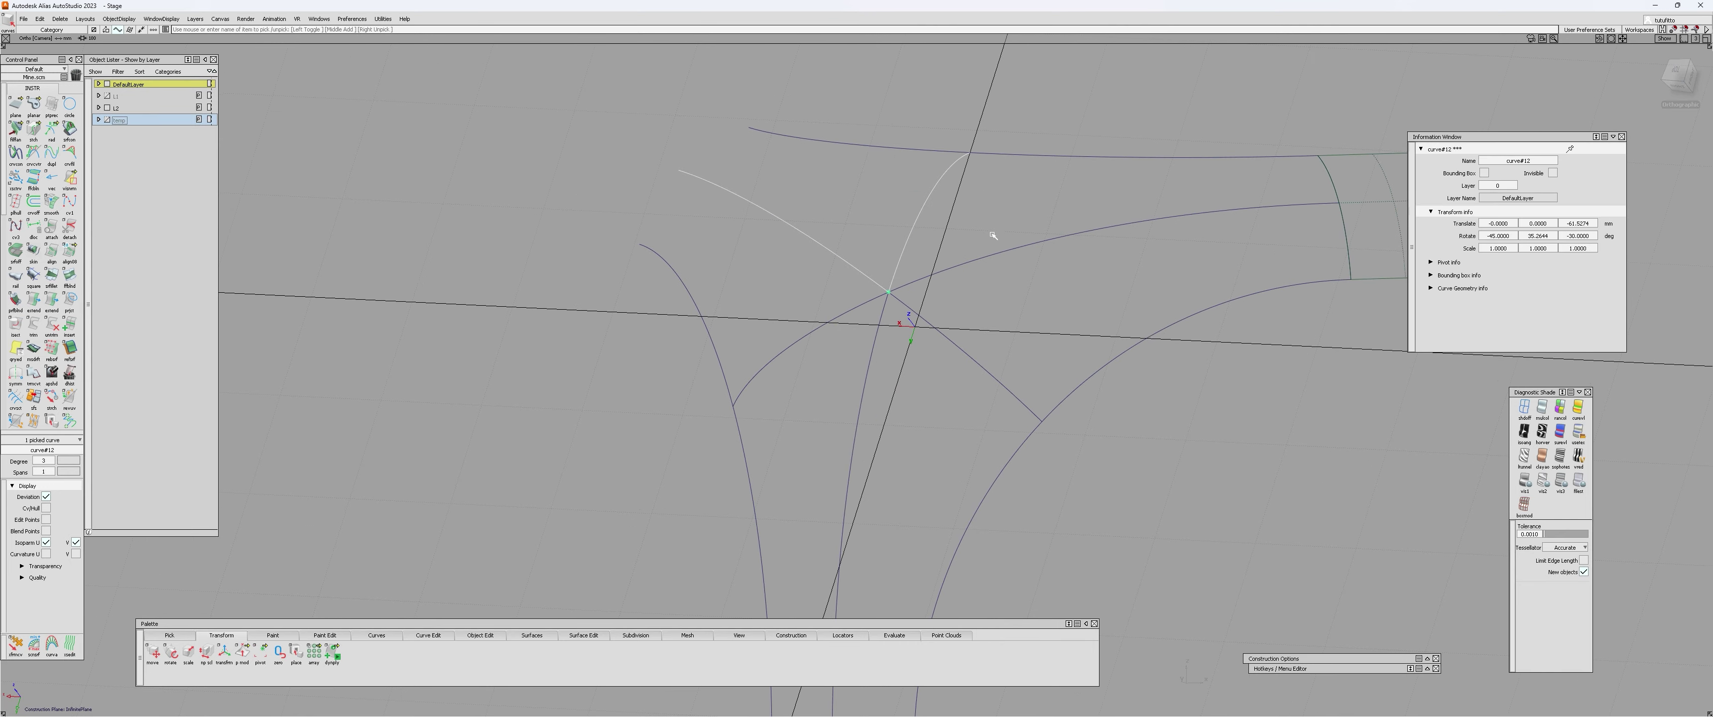
click(989, 256)
click(949, 339)
click(872, 357)
click(811, 330)
alt+shift+right_drag(811, 330, 785, 406)
alt+shift+drag(785, 406, 922, 460)
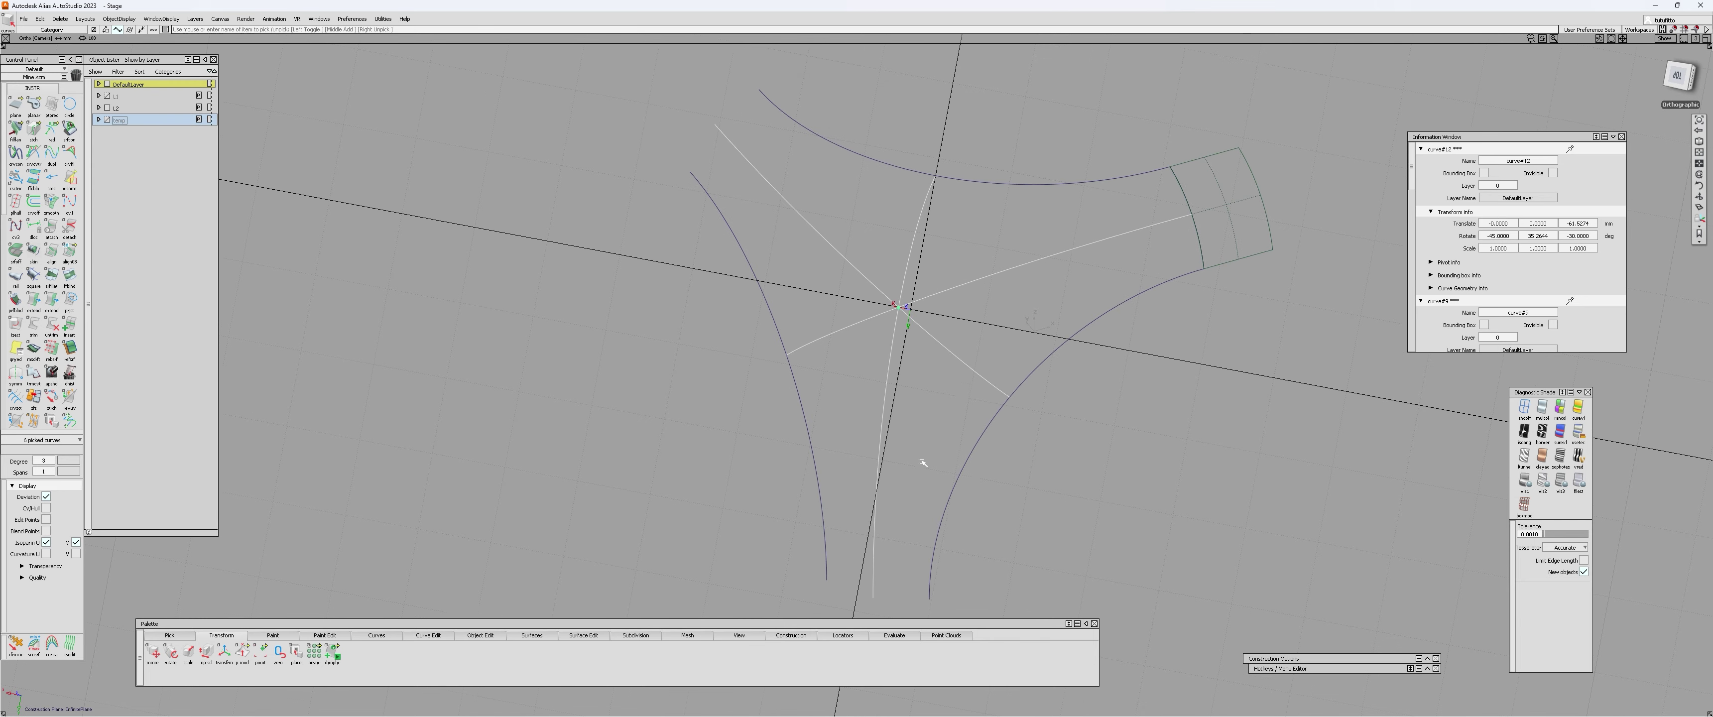
click(1024, 331)
alt+shift+drag(1024, 331, 984, 293)
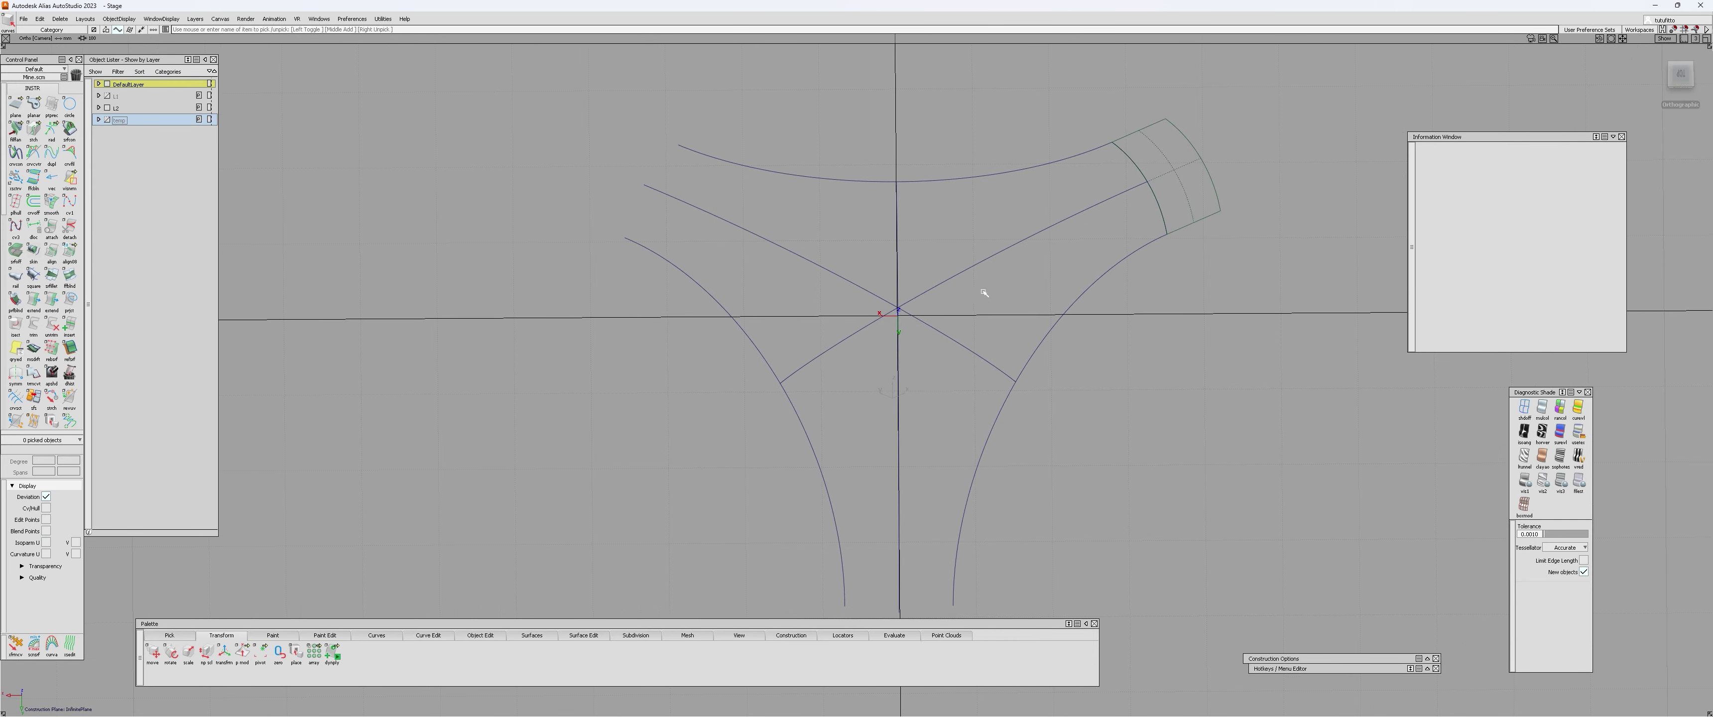
alt+shift+drag(848, 411, 793, 311)
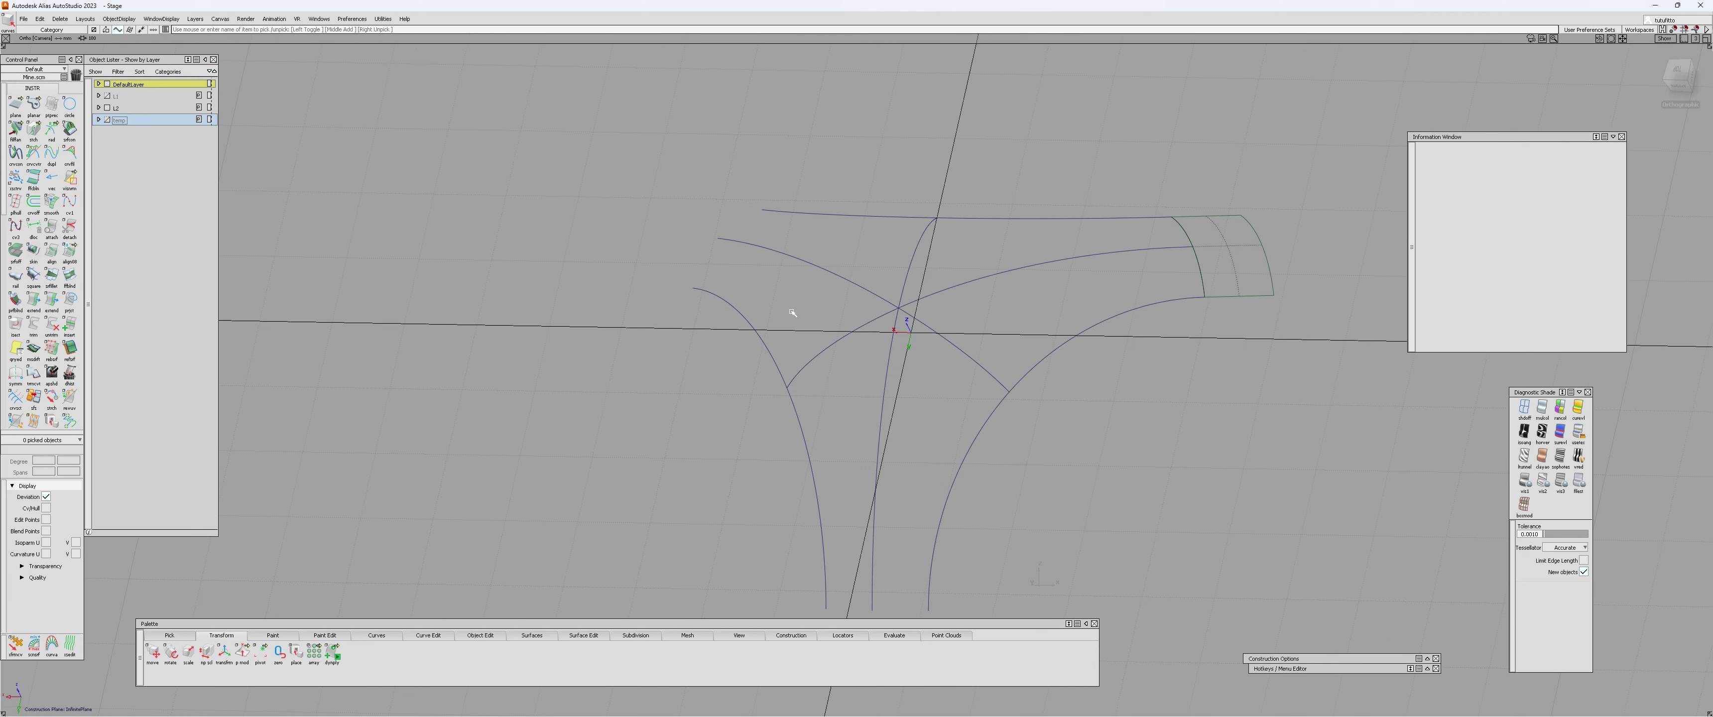
alt+shift+drag(1046, 272, 904, 224)
alt+shift+drag(782, 313, 831, 303)
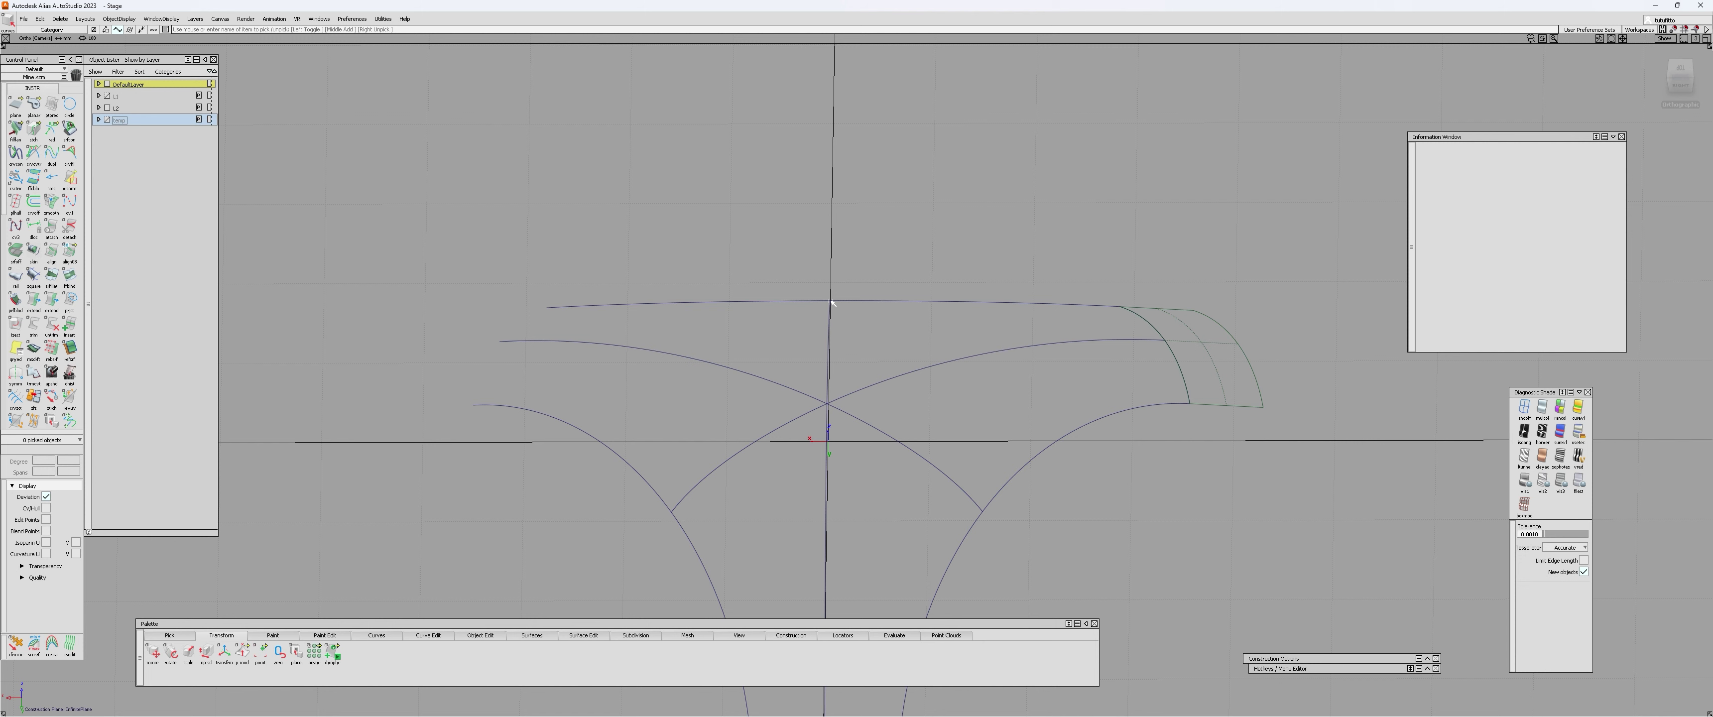
mouse_move(860, 317)
alt+shift+mouse_down()
mouse_move(1166, 253)
mouse_move(826, 326)
mouse_move(860, 337)
alt+shift+mouse_up()
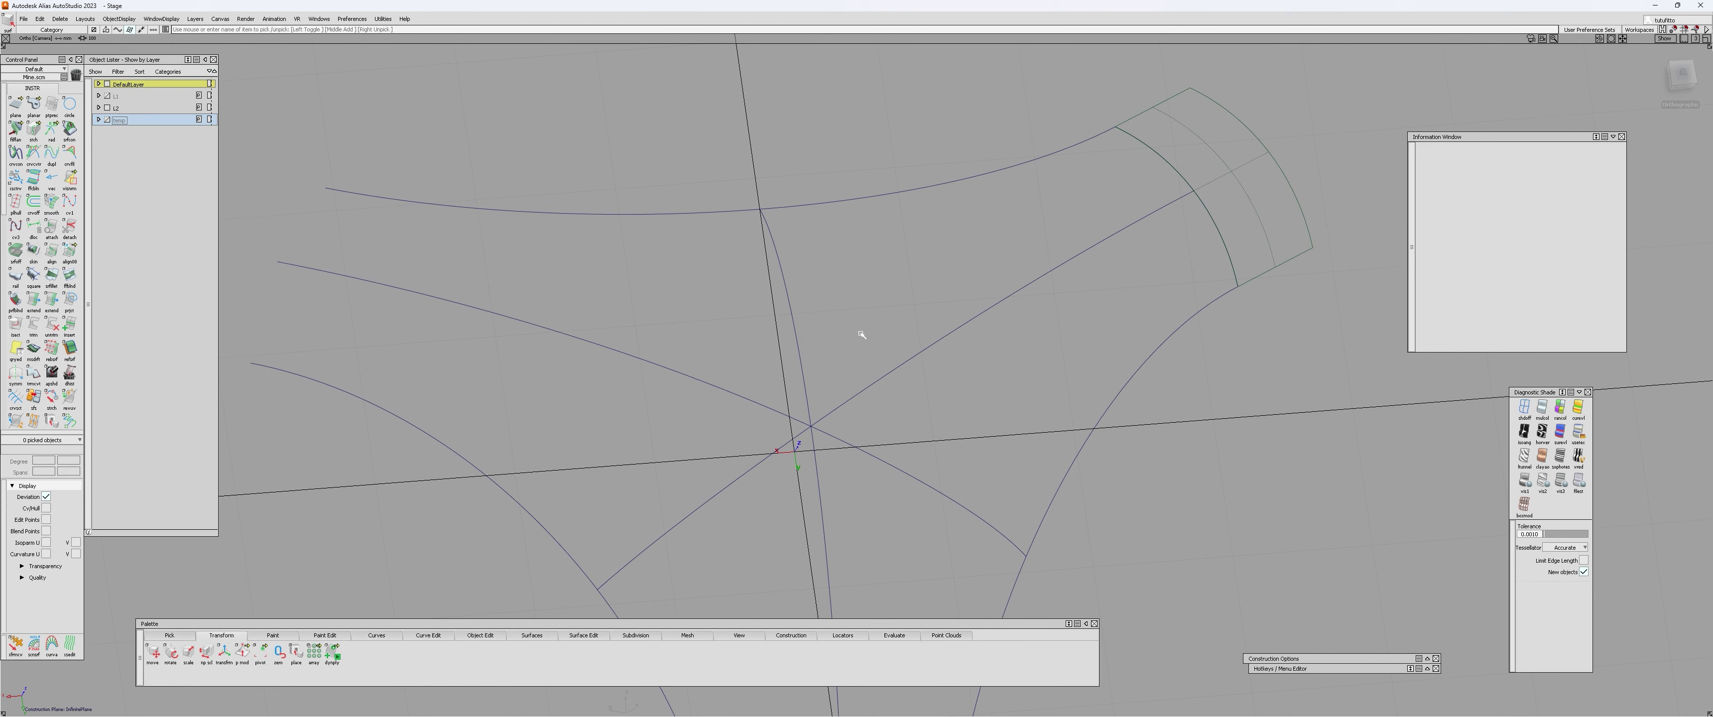
- Build a draft surface along the X vector from the short connecting curve between the centre and the upper arc
key(d)
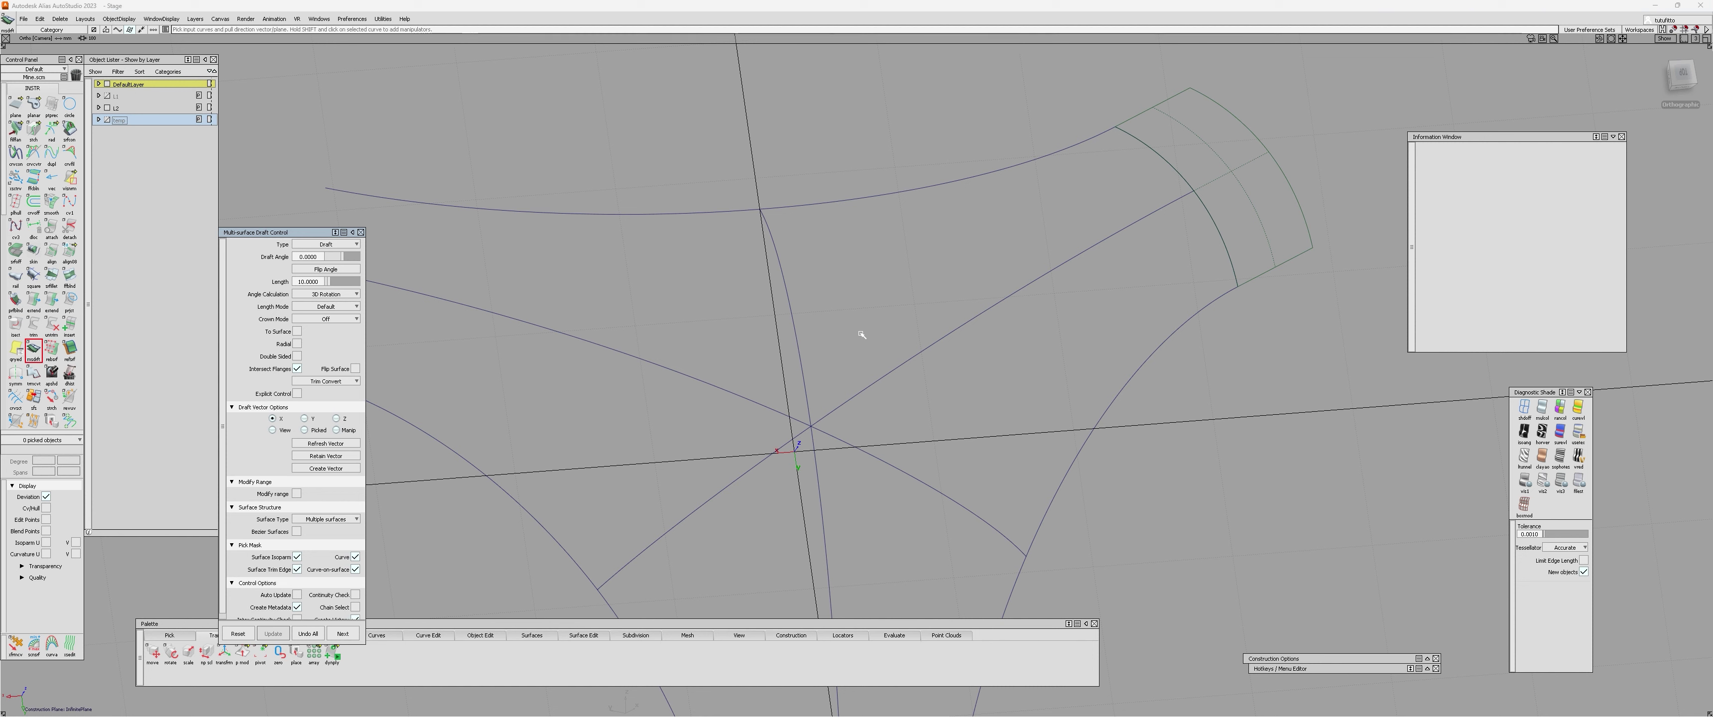
drag(260, 233, 260, 127)
click(787, 290)
alt+shift+drag(702, 329, 651, 306)
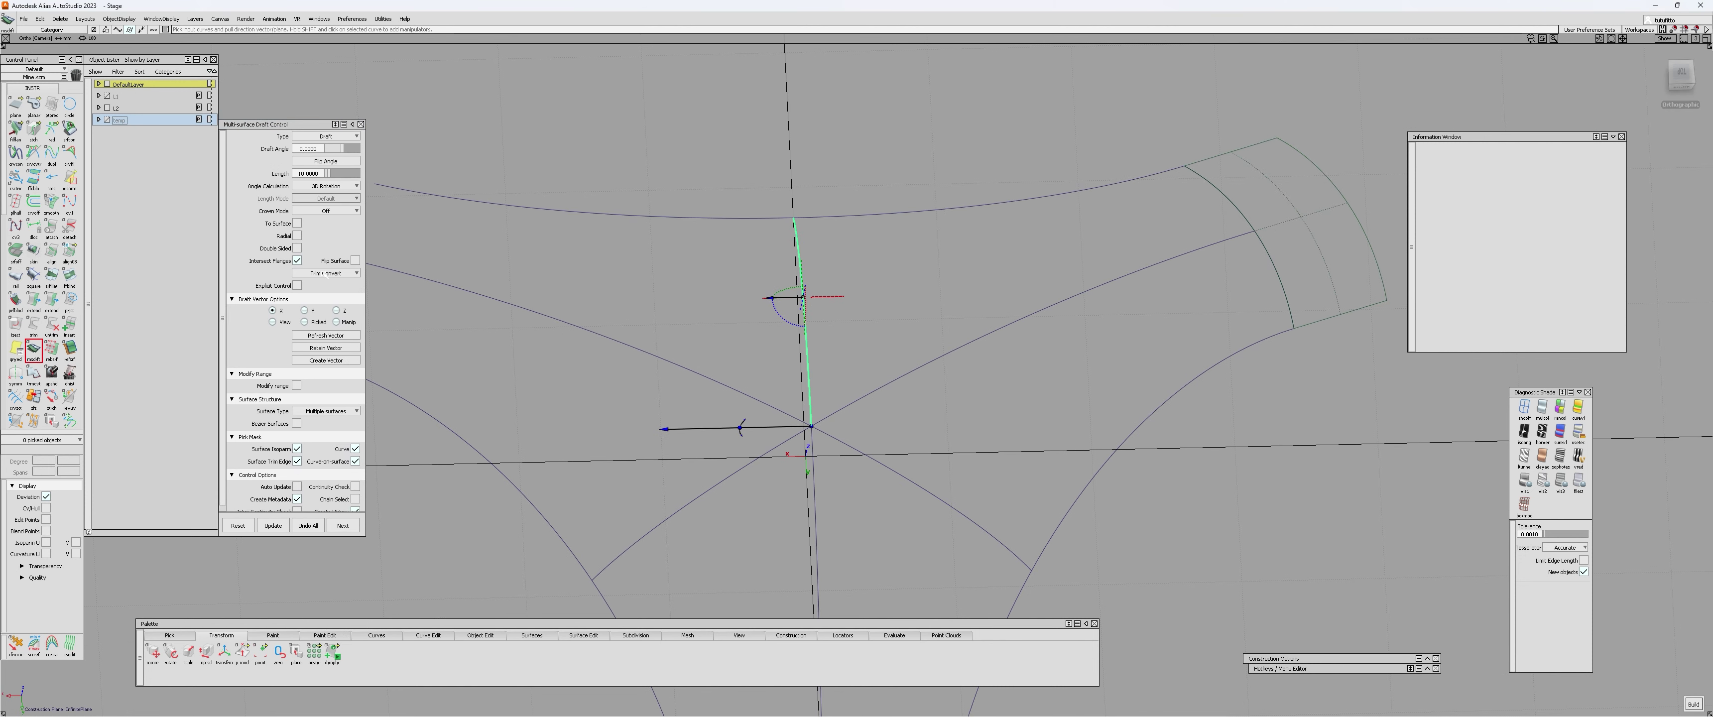
click(273, 525)
alt+shift+drag(871, 323, 818, 302)
key(d)
- Leave the draft command and open the Monorail surface control options
alt+shift+middle_drag(1172, 328, 765, 337)
alt+shift+right_drag(765, 336, 795, 336)
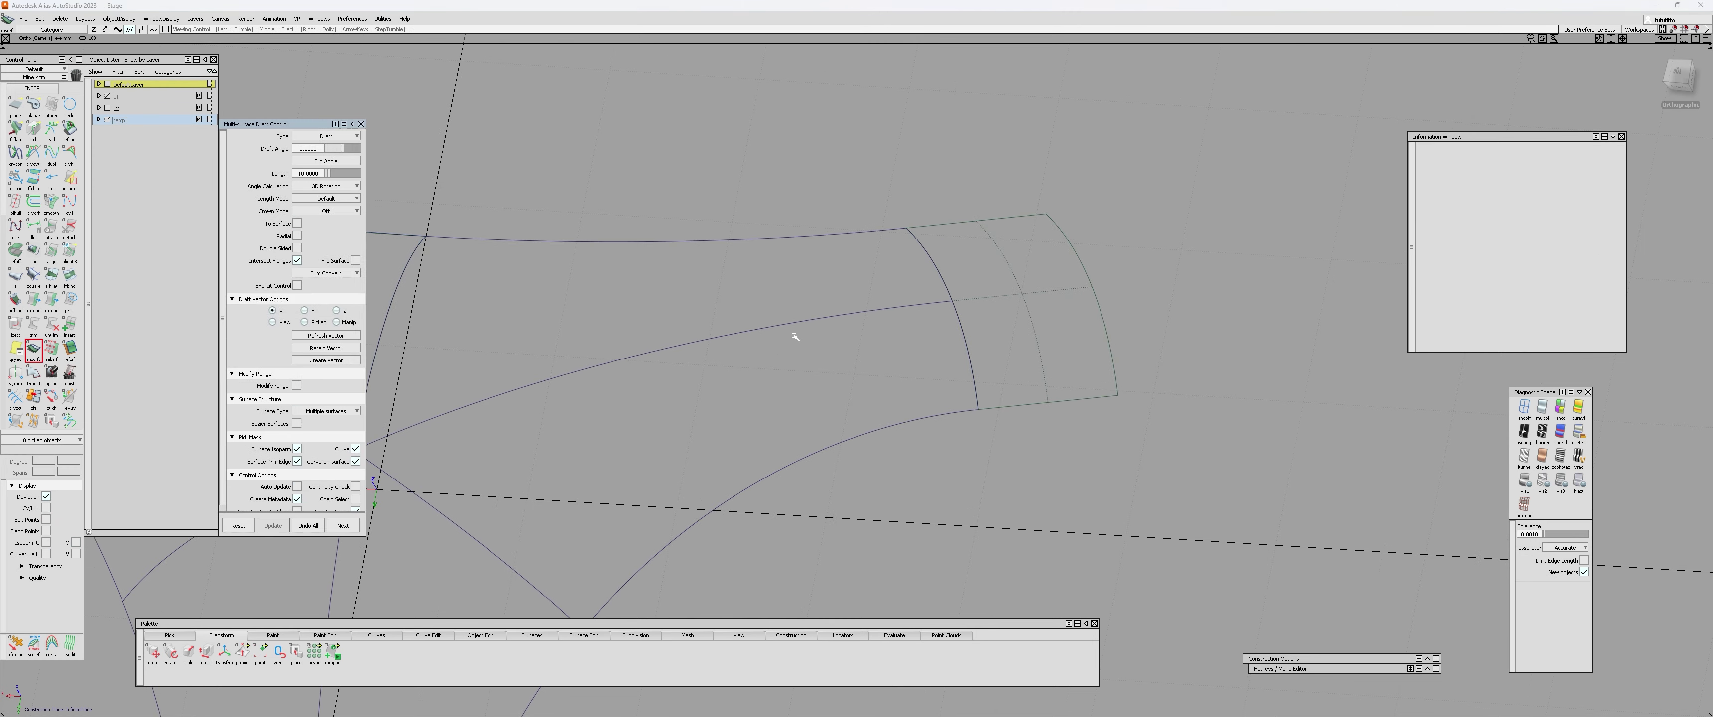
alt+shift+middle_drag(841, 327, 1090, 293)
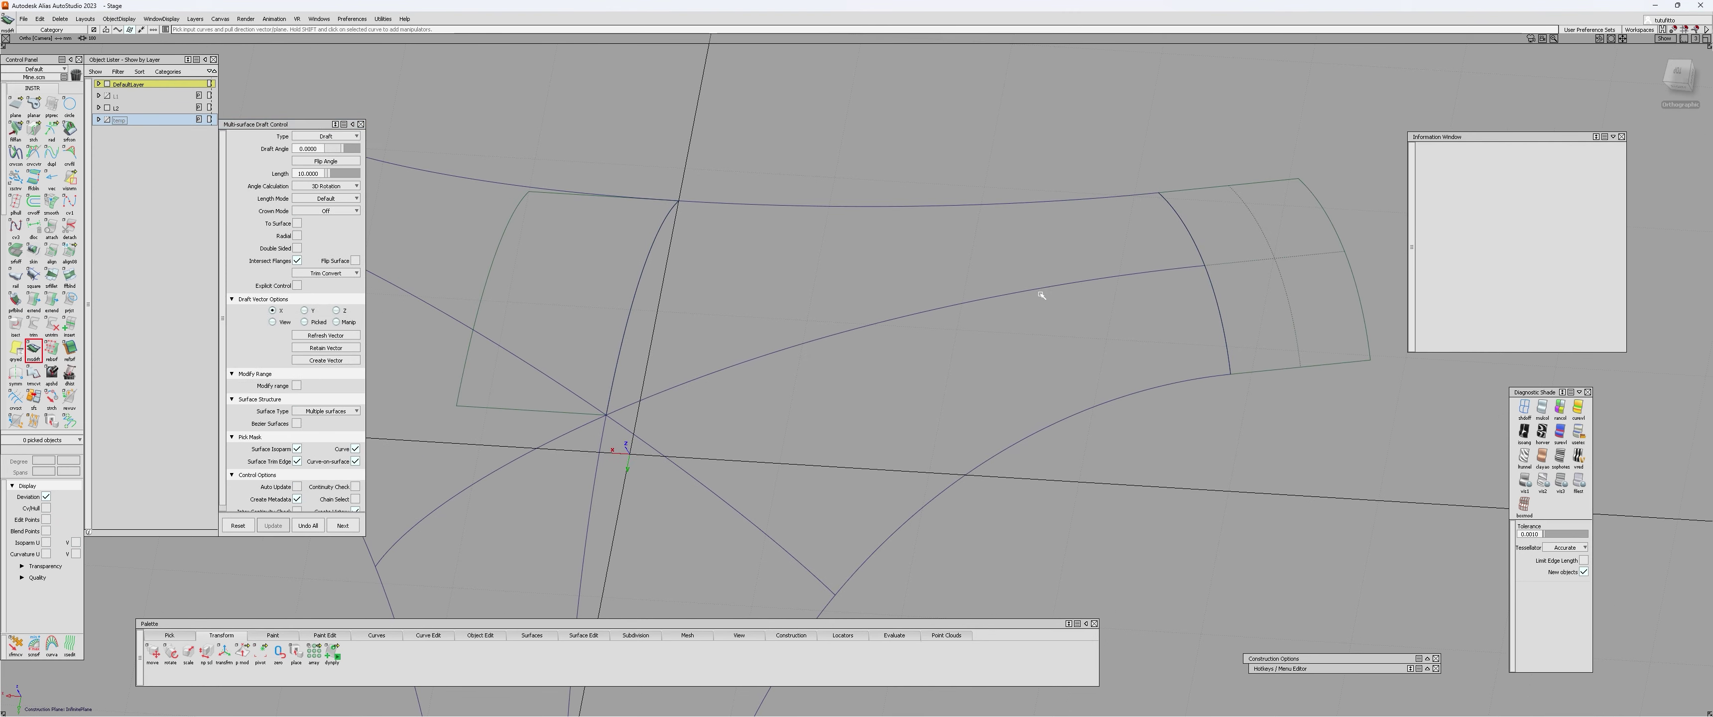
alt+shift+drag(1040, 291, 799, 333)
alt+shift+drag(1097, 291, 957, 233)
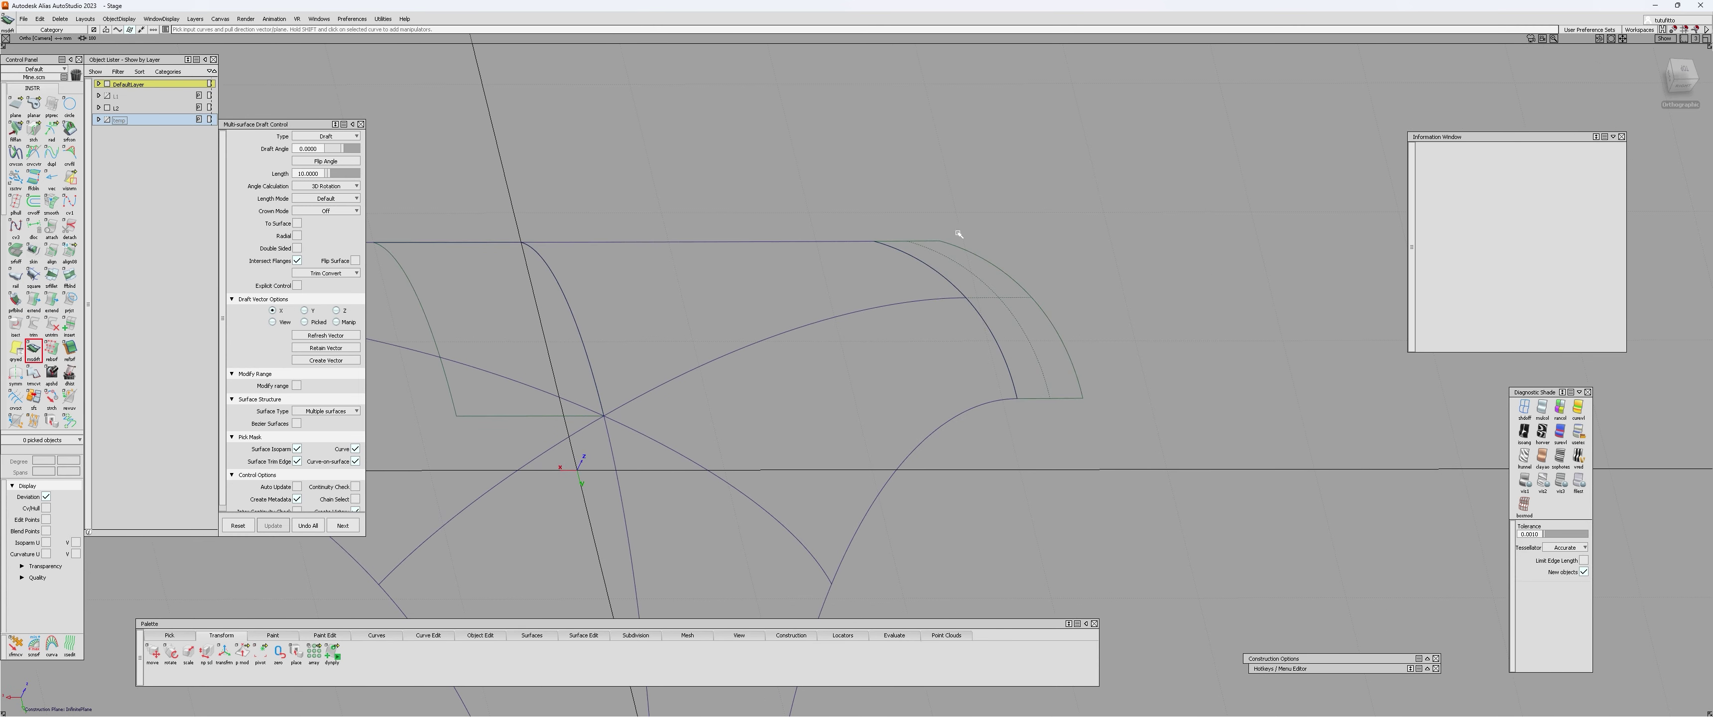
alt+shift+drag(1045, 406, 819, 369)
key(Escape)
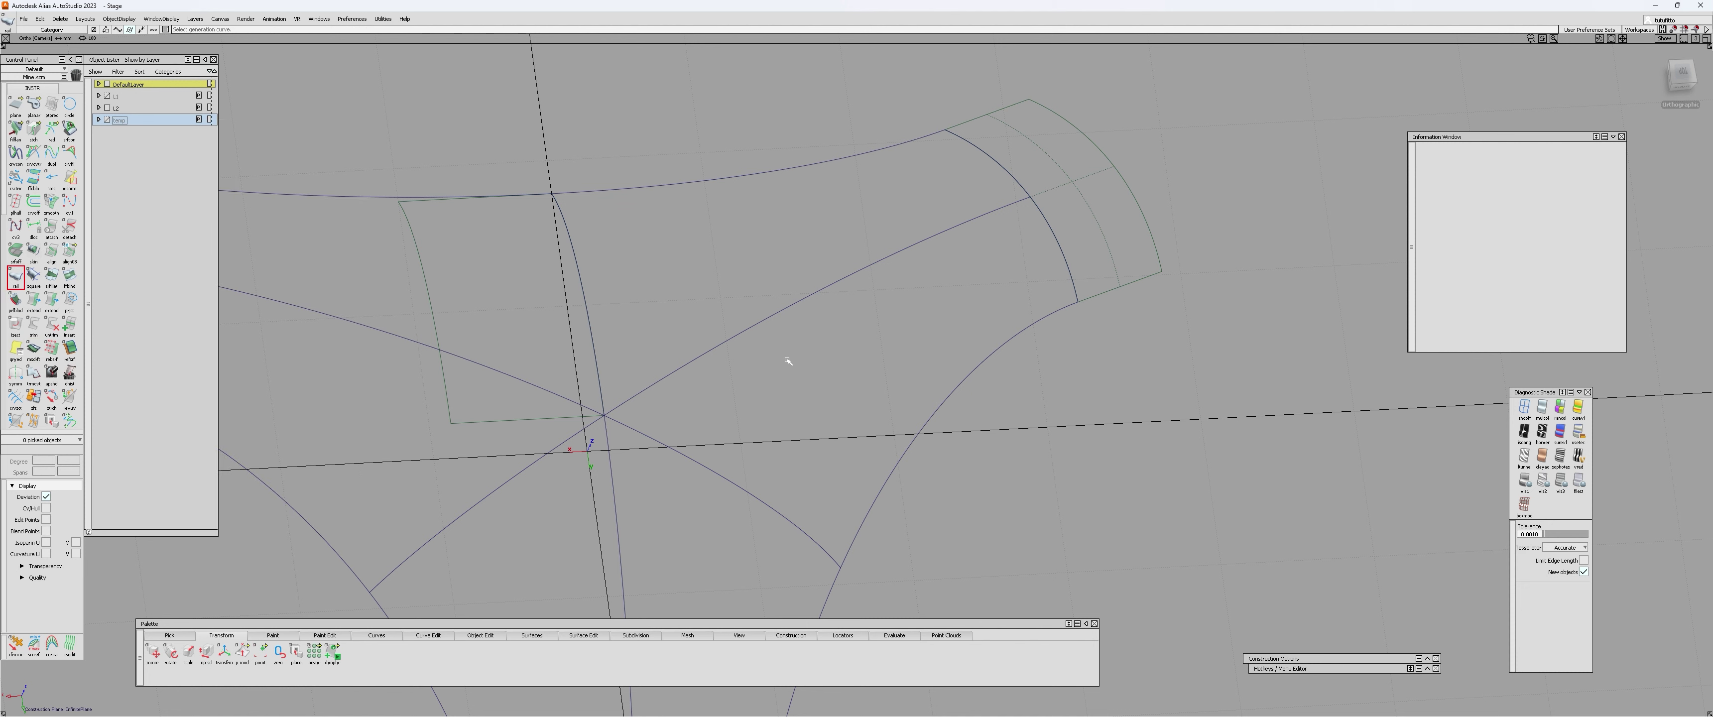
double_click(16, 275)
drag(269, 124, 270, 217)
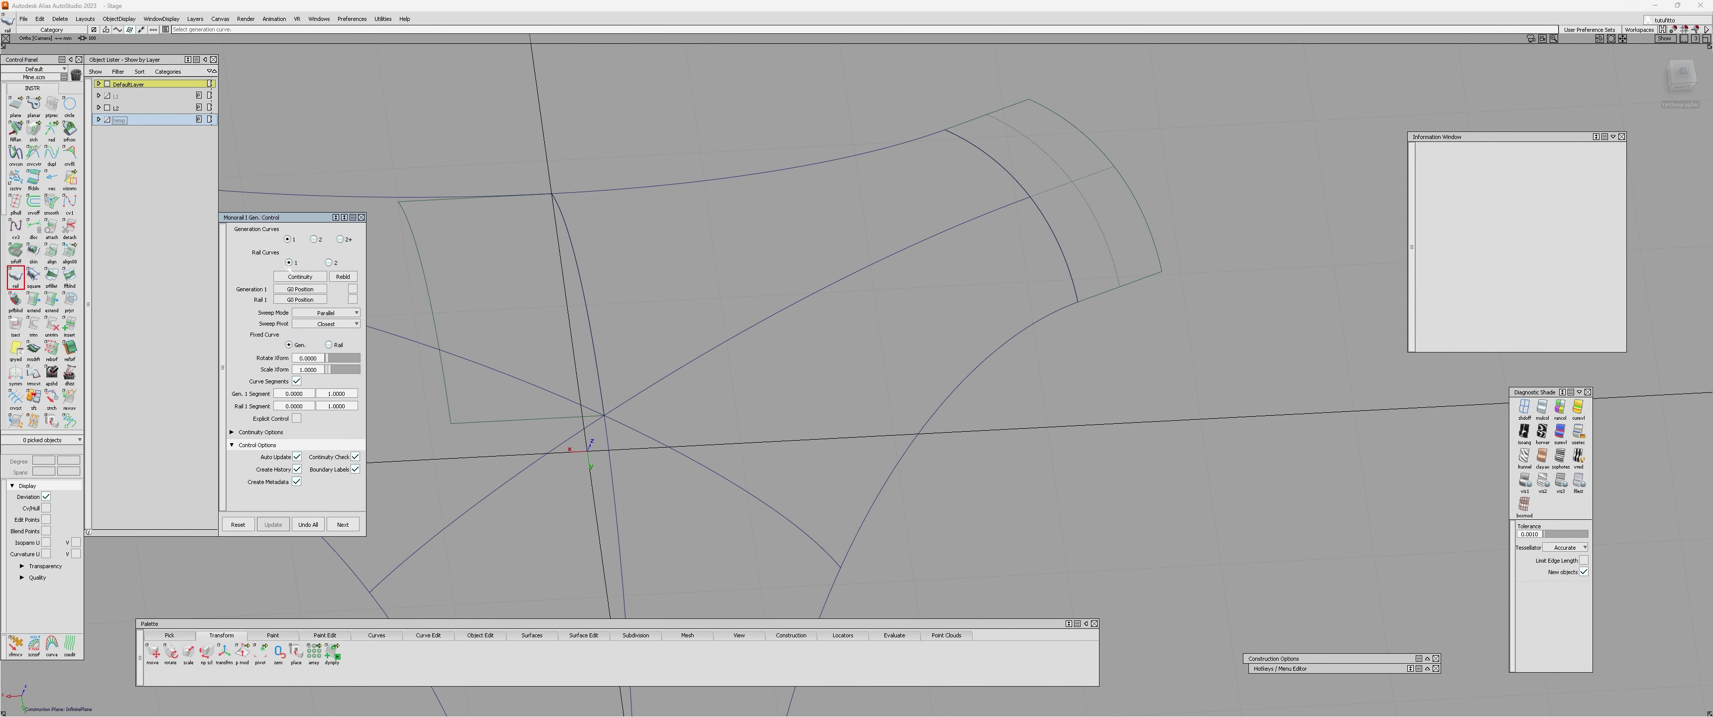
alt+shift+middle_drag(954, 266, 936, 301)
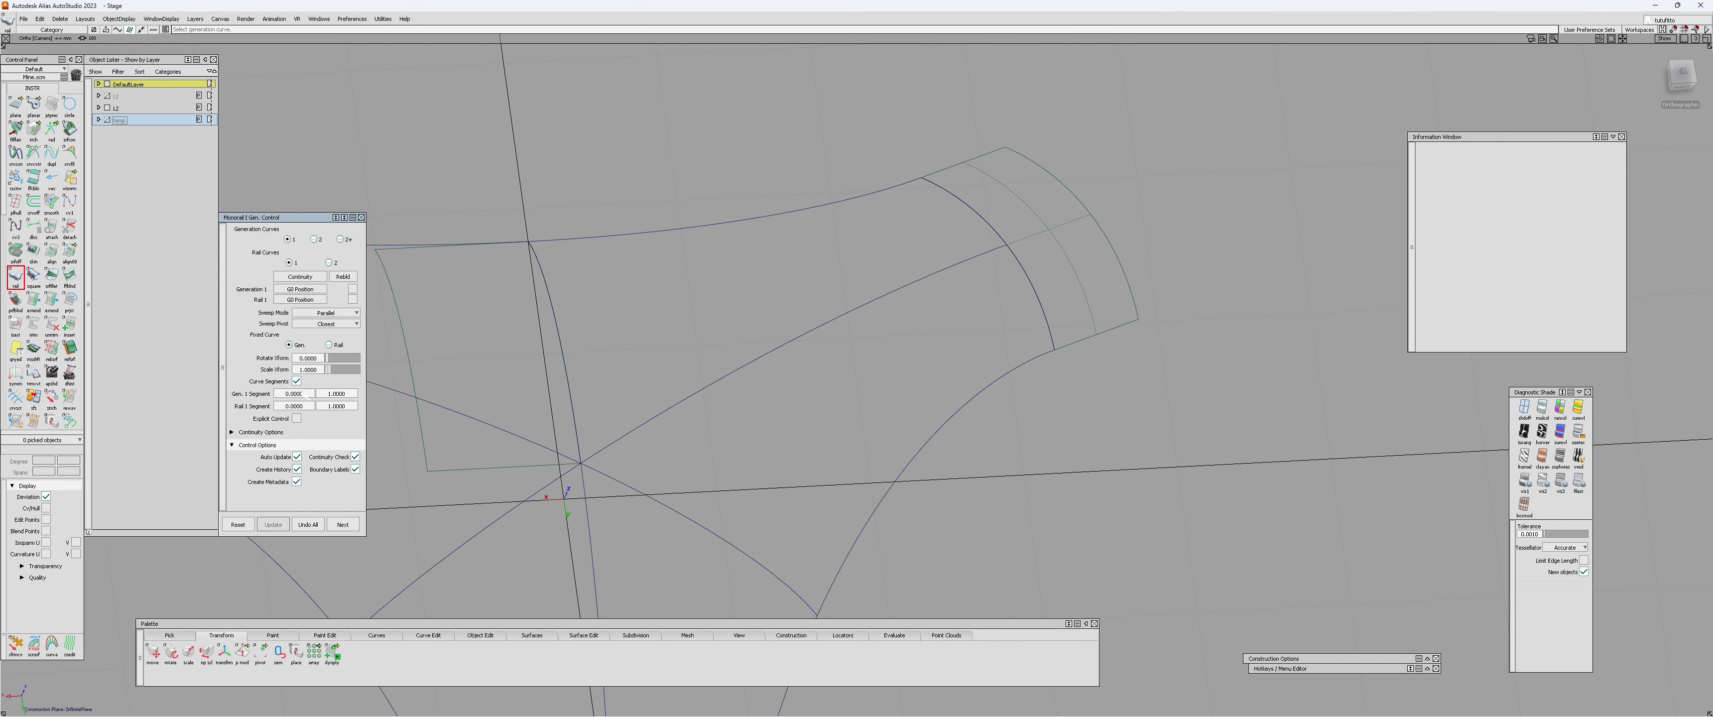
- Build a monorail surface with Curve Segments enabled, using the draft surface's inner edge as generation curve and the middle curve as rail
click(296, 382)
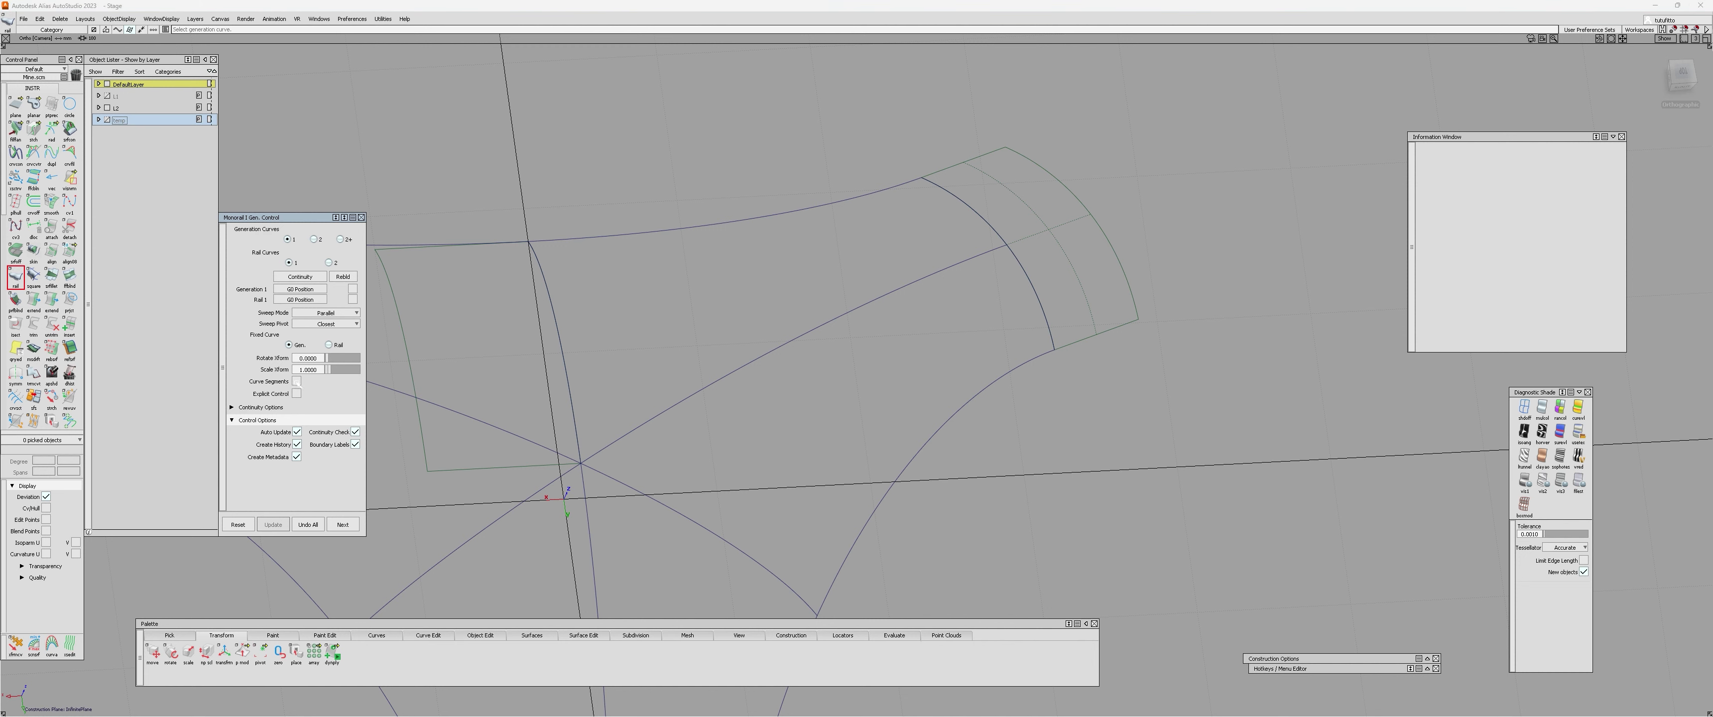
click(296, 382)
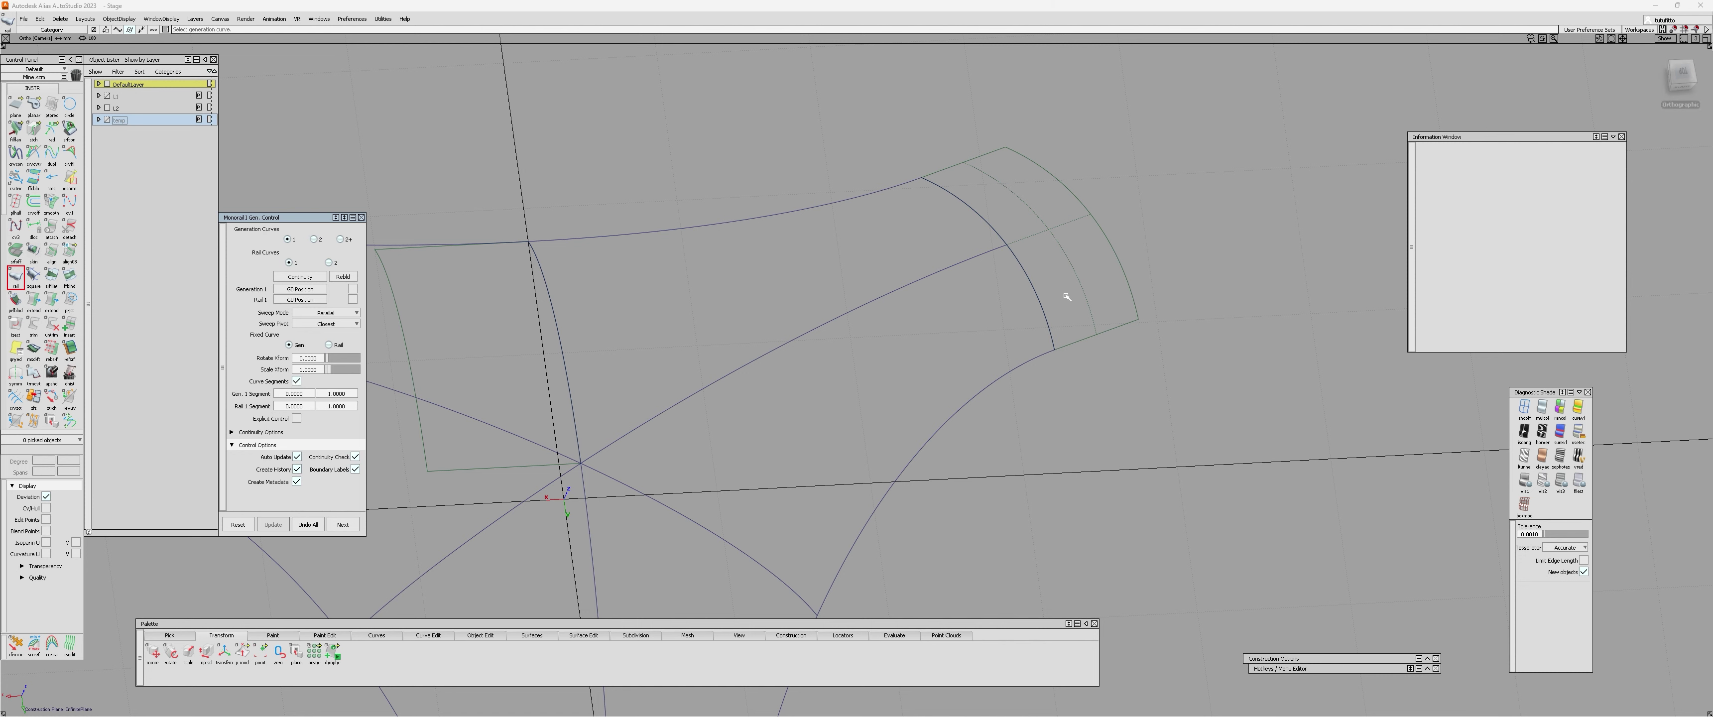
click(1029, 280)
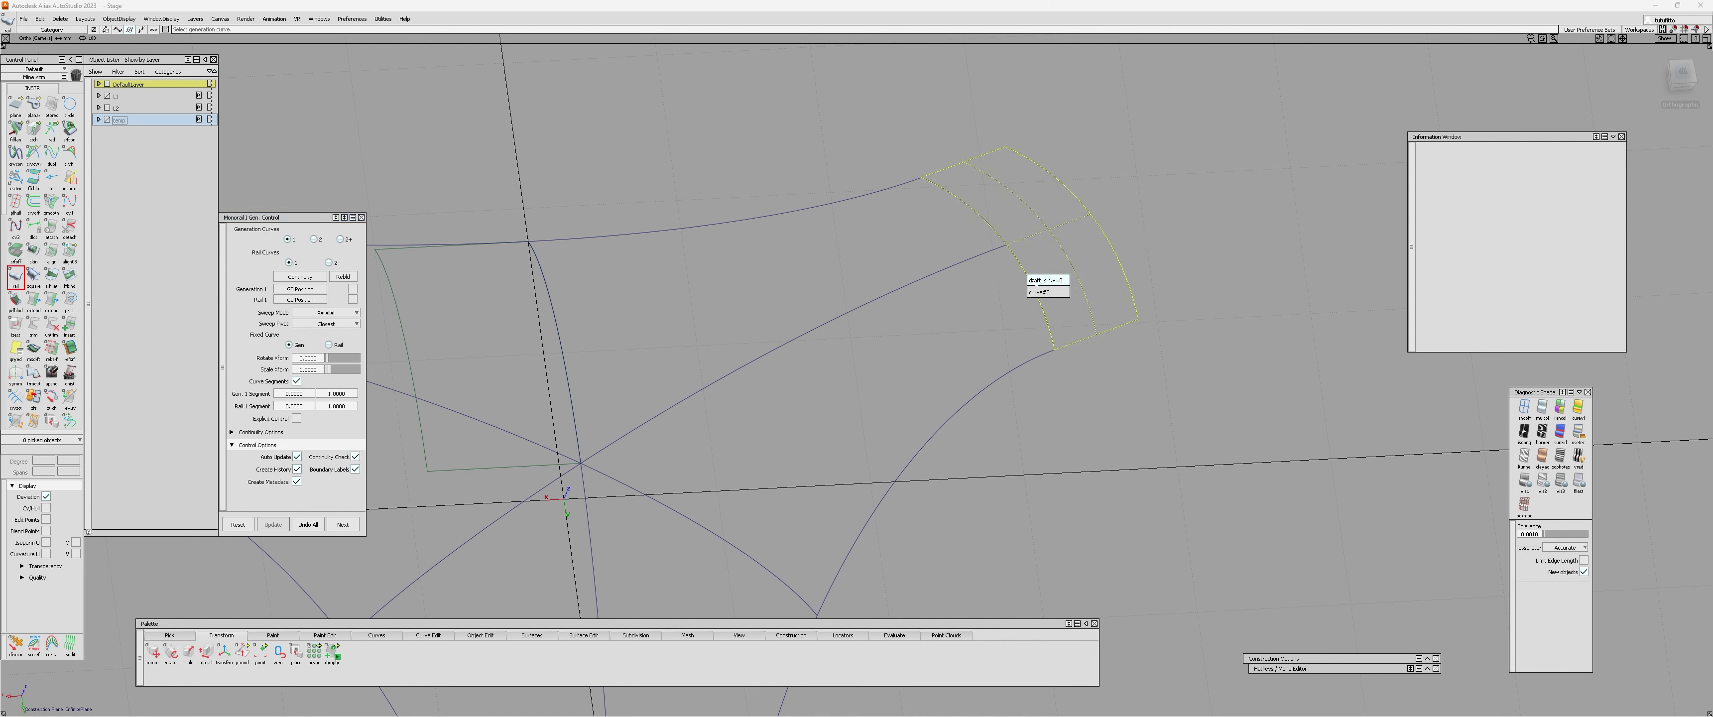
click(966, 263)
alt+shift+drag(966, 264, 1000, 359)
alt+shift+scroll(1094, 187, up, 5)
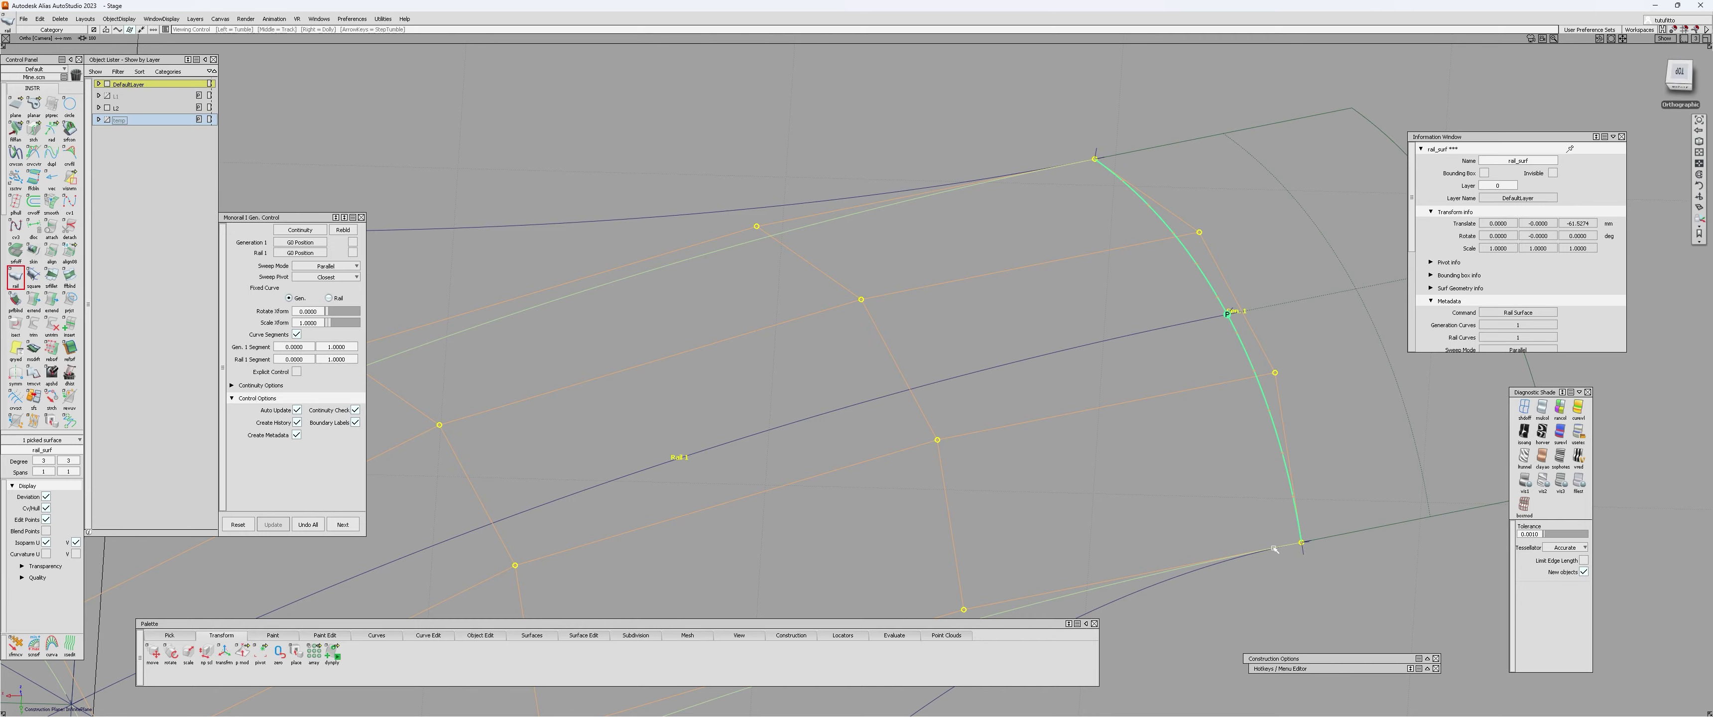
- Turn Curve Segments off and back on for the new rail surface while checking its shape
alt+shift+drag(1099, 162, 1190, 380)
alt+shift+scroll(1235, 519, up, 2)
alt+shift+click(1237, 491)
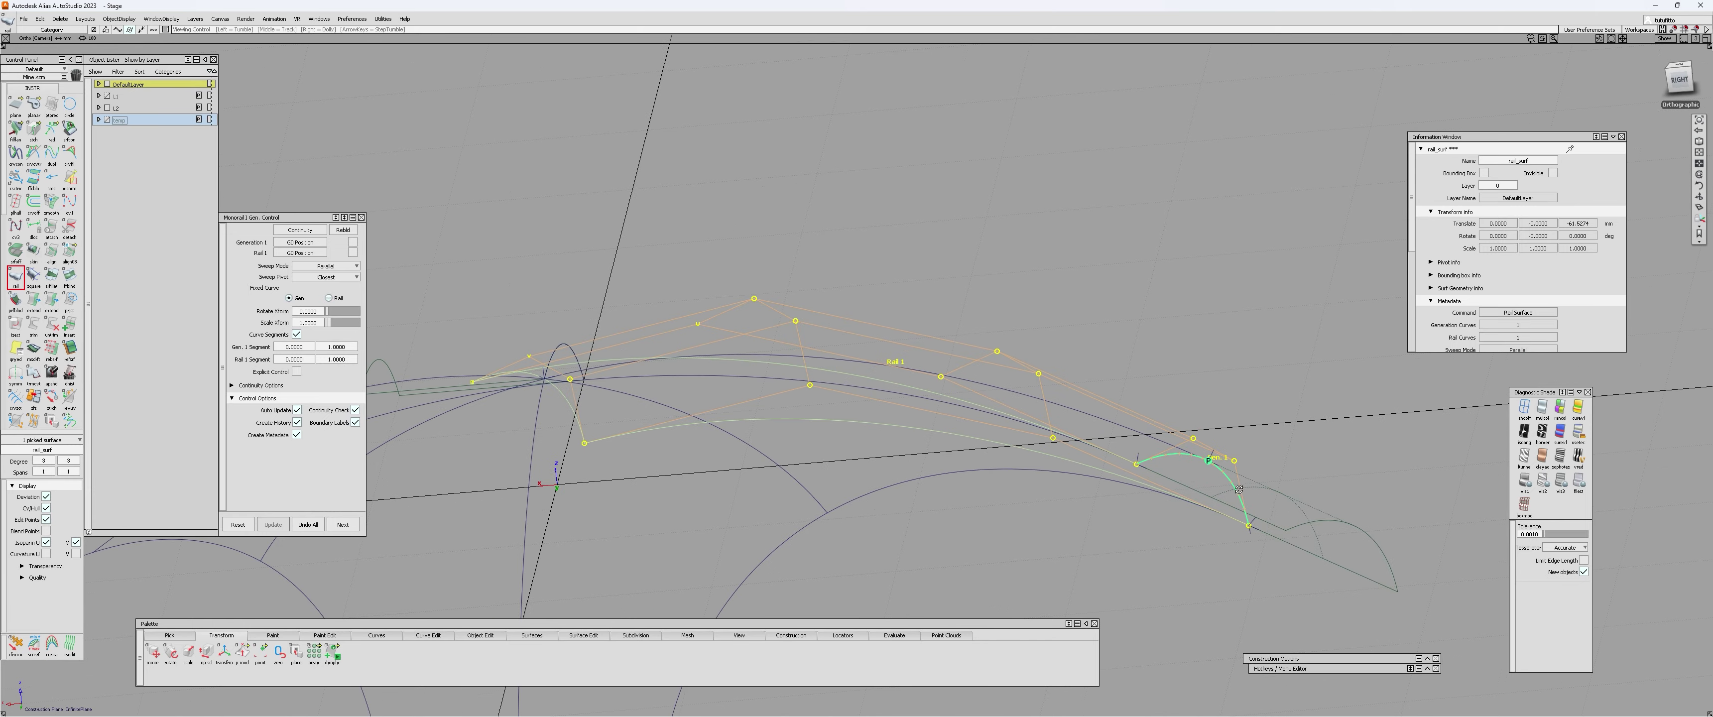
mouse_move(1237, 491)
alt+shift+mouse_down()
mouse_move(846, 468)
mouse_move(726, 594)
mouse_move(673, 302)
mouse_move(822, 276)
mouse_move(705, 479)
alt+shift+mouse_up()
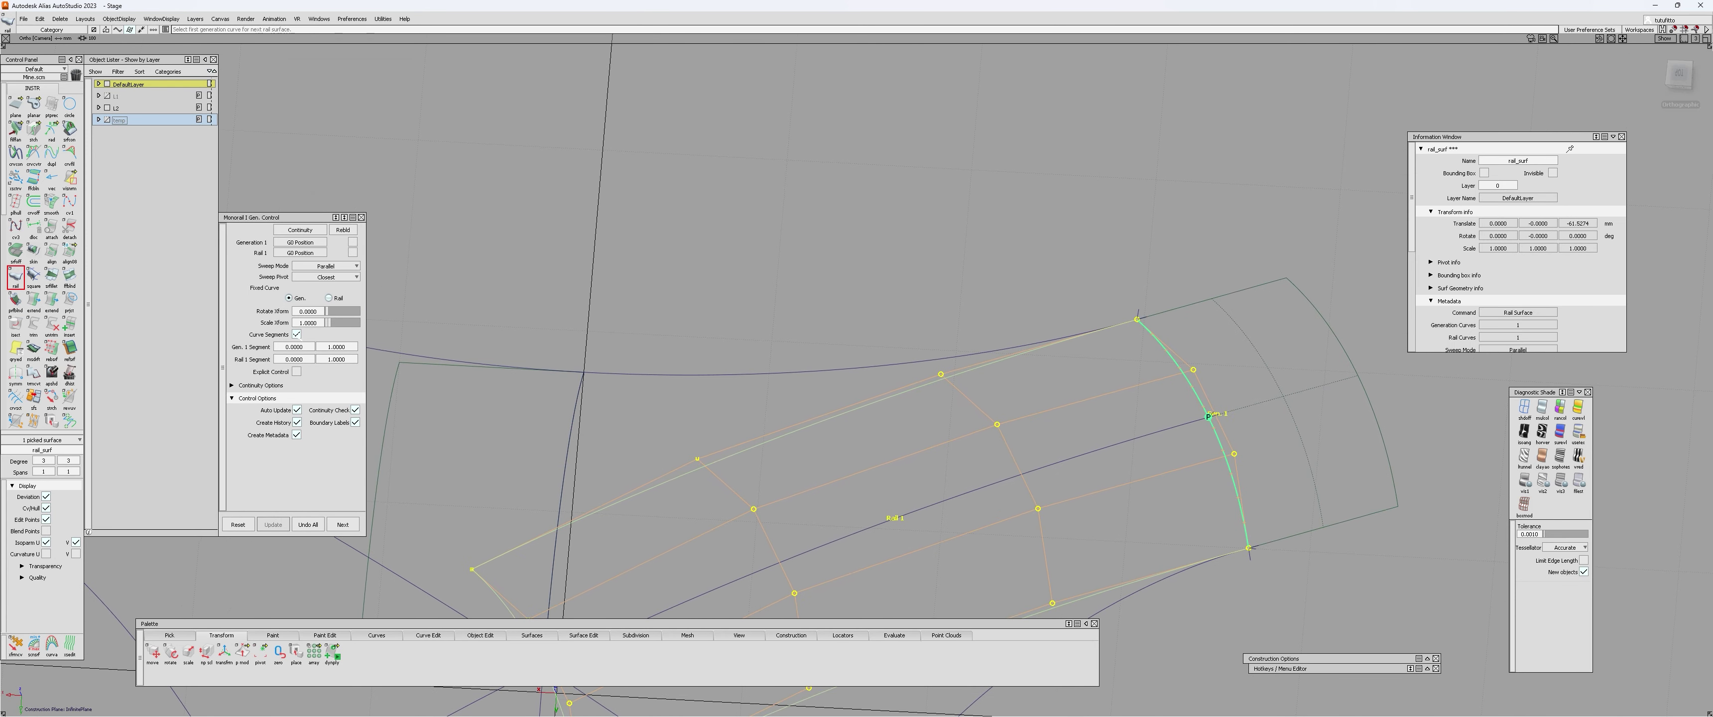
click(296, 334)
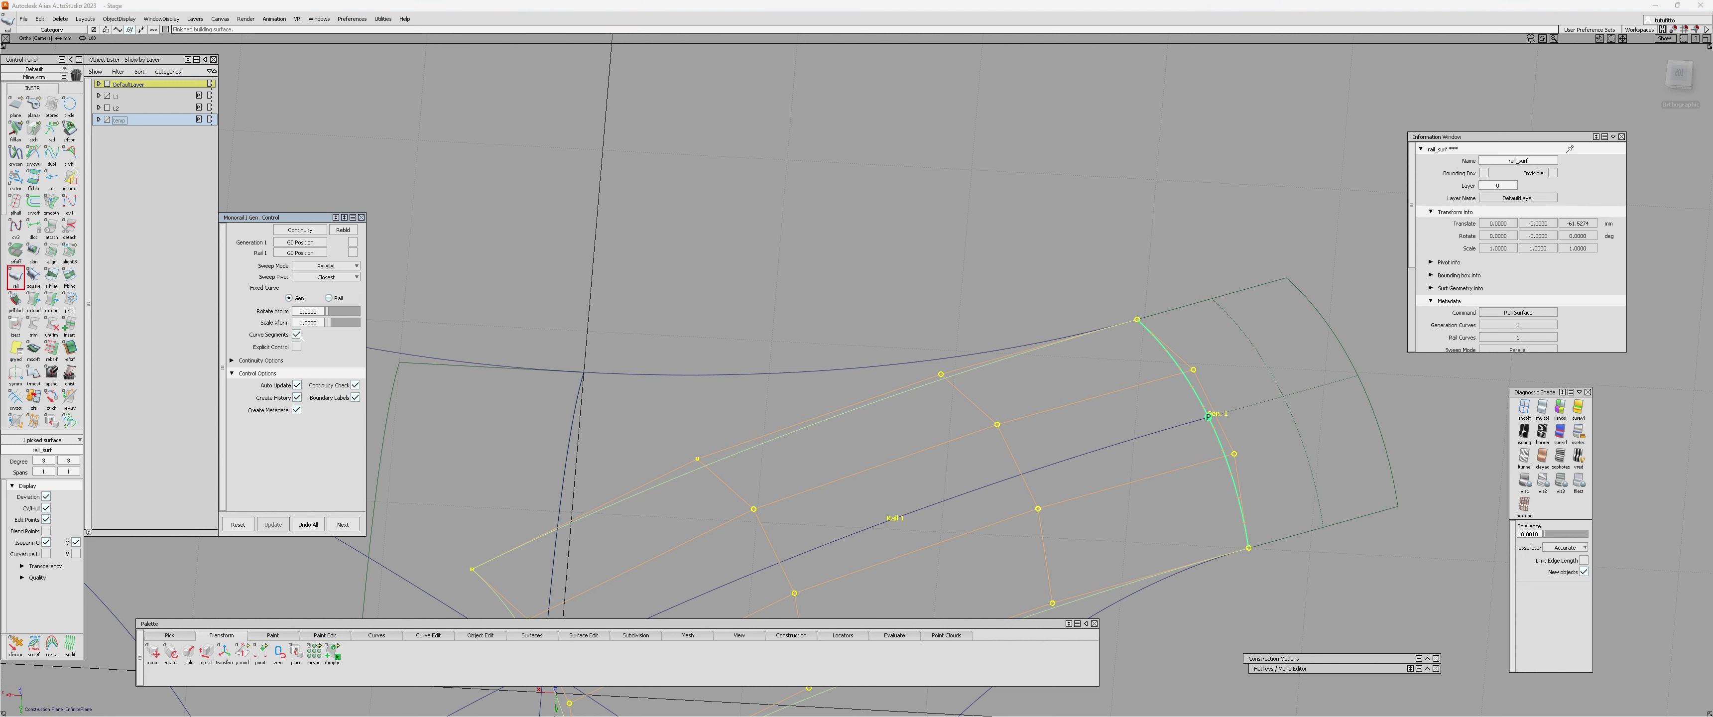
click(298, 335)
- Set the rail surface's Generation 1 continuity to G1 Tangent
alt+shift+right_drag(1170, 426, 1225, 486)
alt+shift+middle_drag(1225, 485, 1139, 406)
alt+shift+right_drag(1139, 405, 1075, 367)
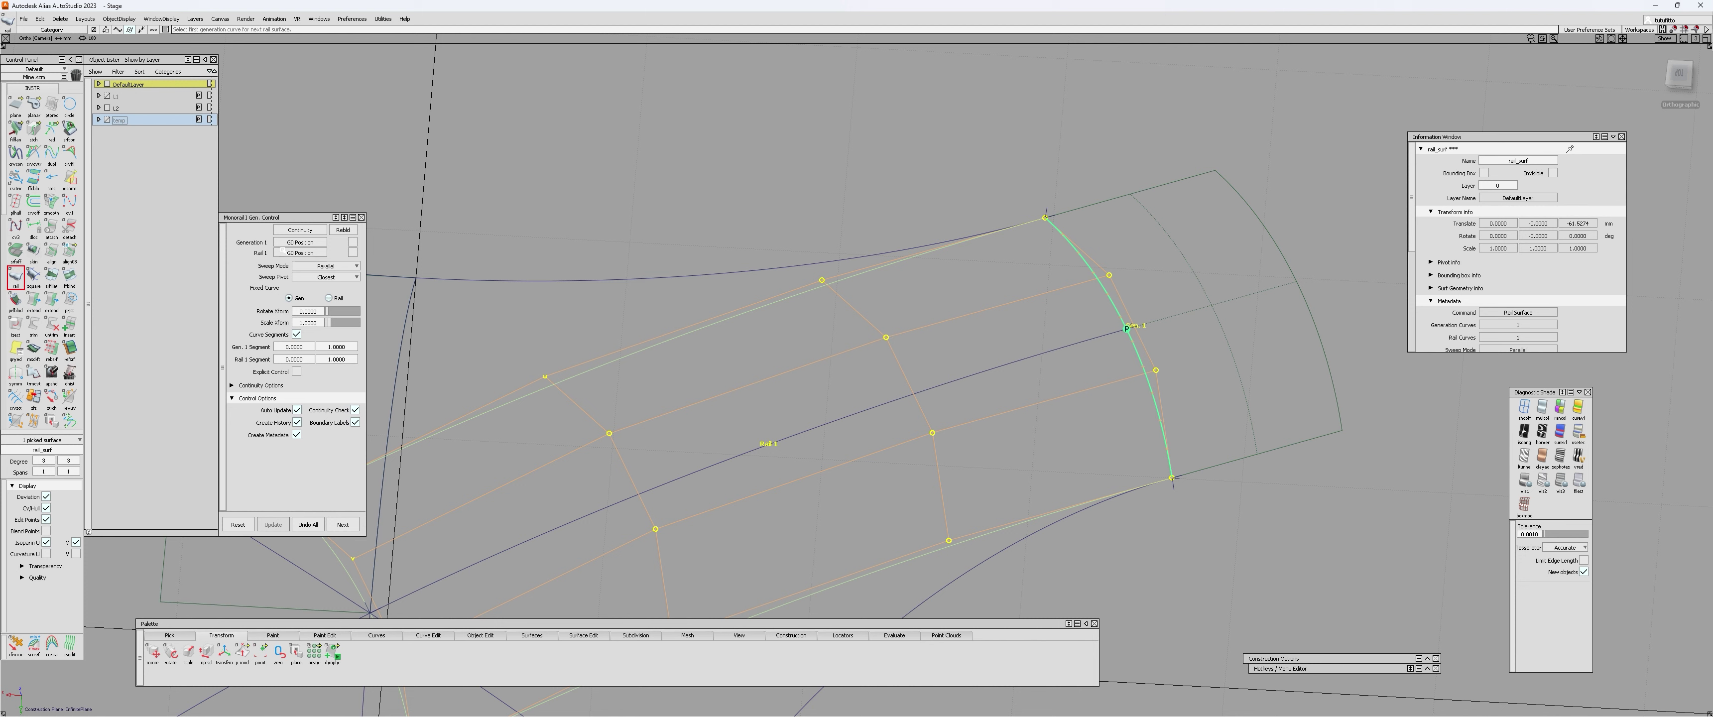
click(299, 242)
click(311, 278)
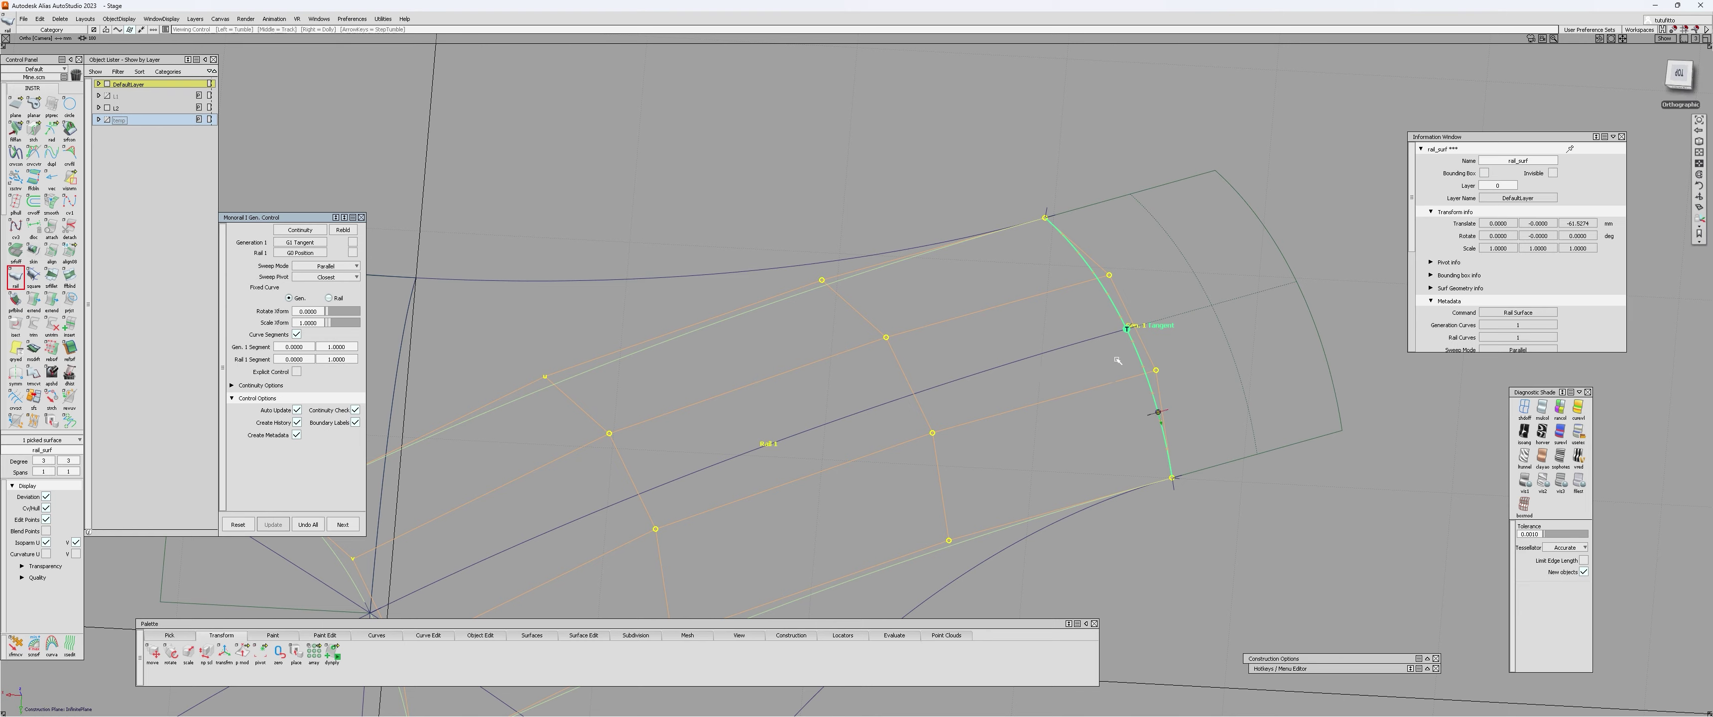
- Expand the continuity and colinear options, enable Colinear for Generation 1 and turn off Continuity Check
alt+shift+right_drag(1117, 361, 1037, 367)
alt+shift+drag(1064, 362, 1104, 353)
alt+shift+right_drag(1157, 341, 1217, 329)
alt+shift+drag(1216, 329, 1194, 315)
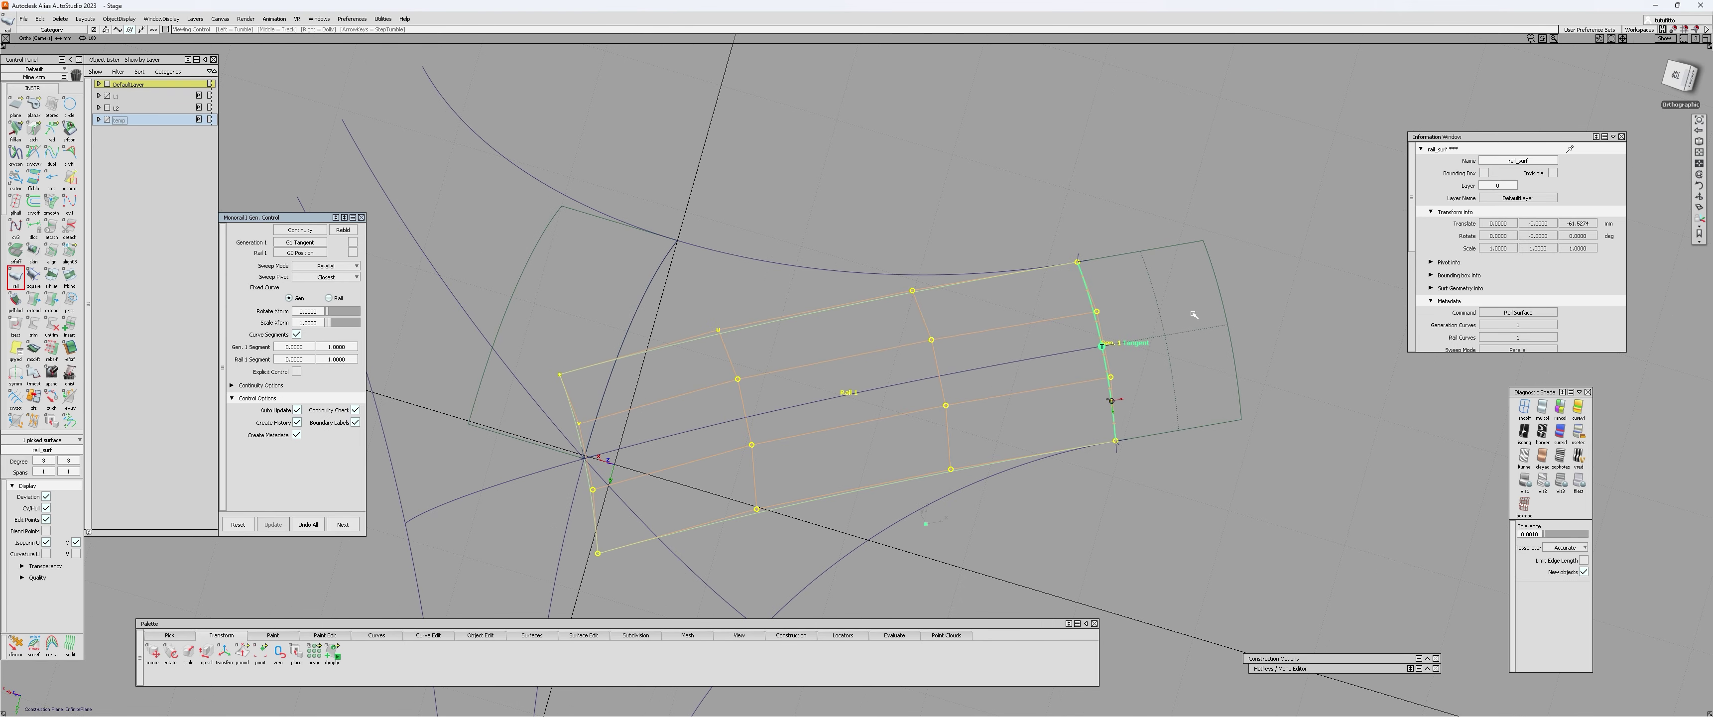
alt+shift+drag(1165, 395, 968, 391)
alt+shift+right_drag(967, 390, 1057, 372)
alt+shift+drag(1056, 373, 1160, 311)
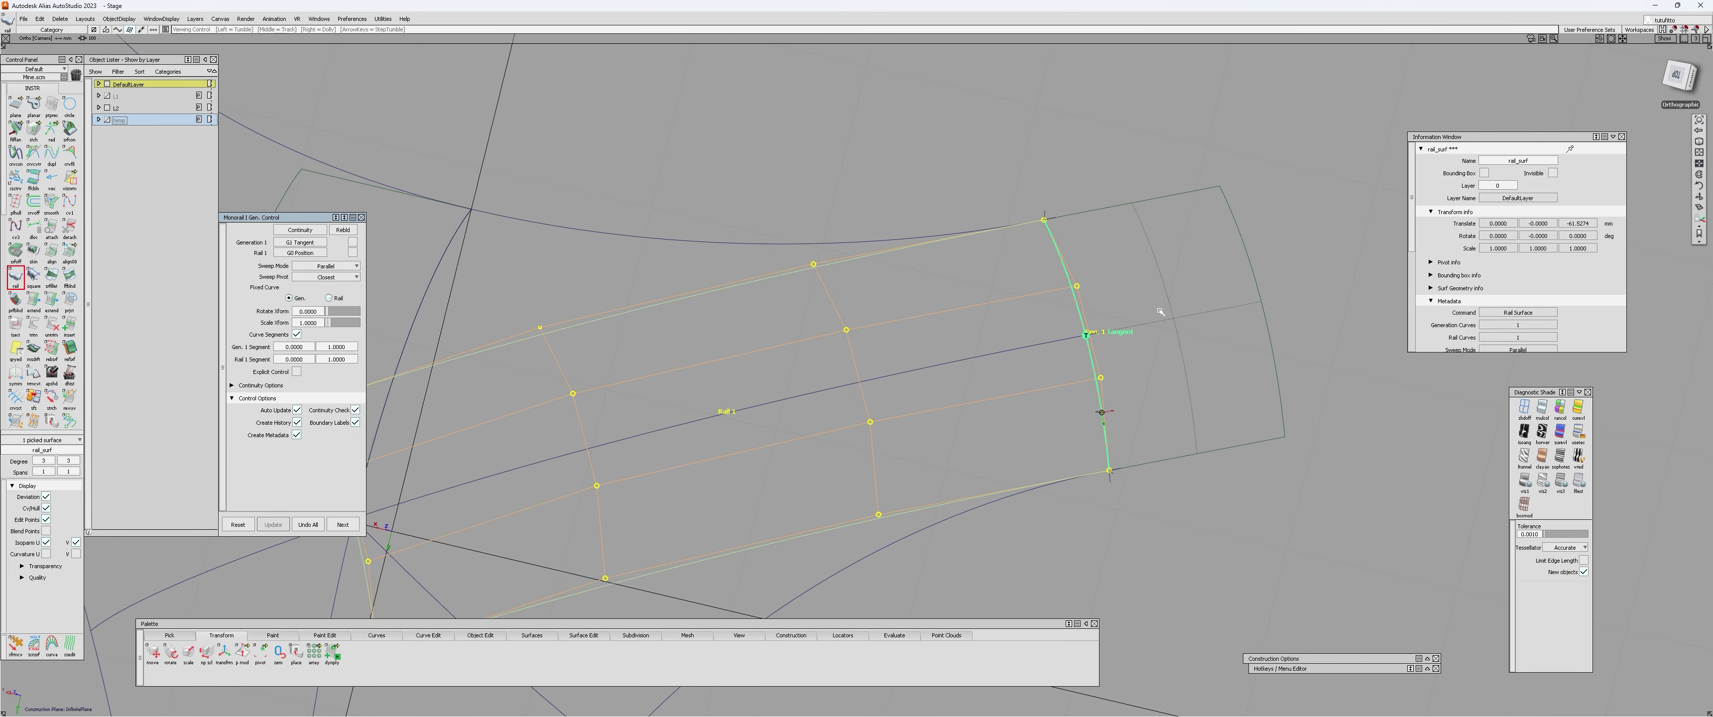
click(232, 386)
click(242, 421)
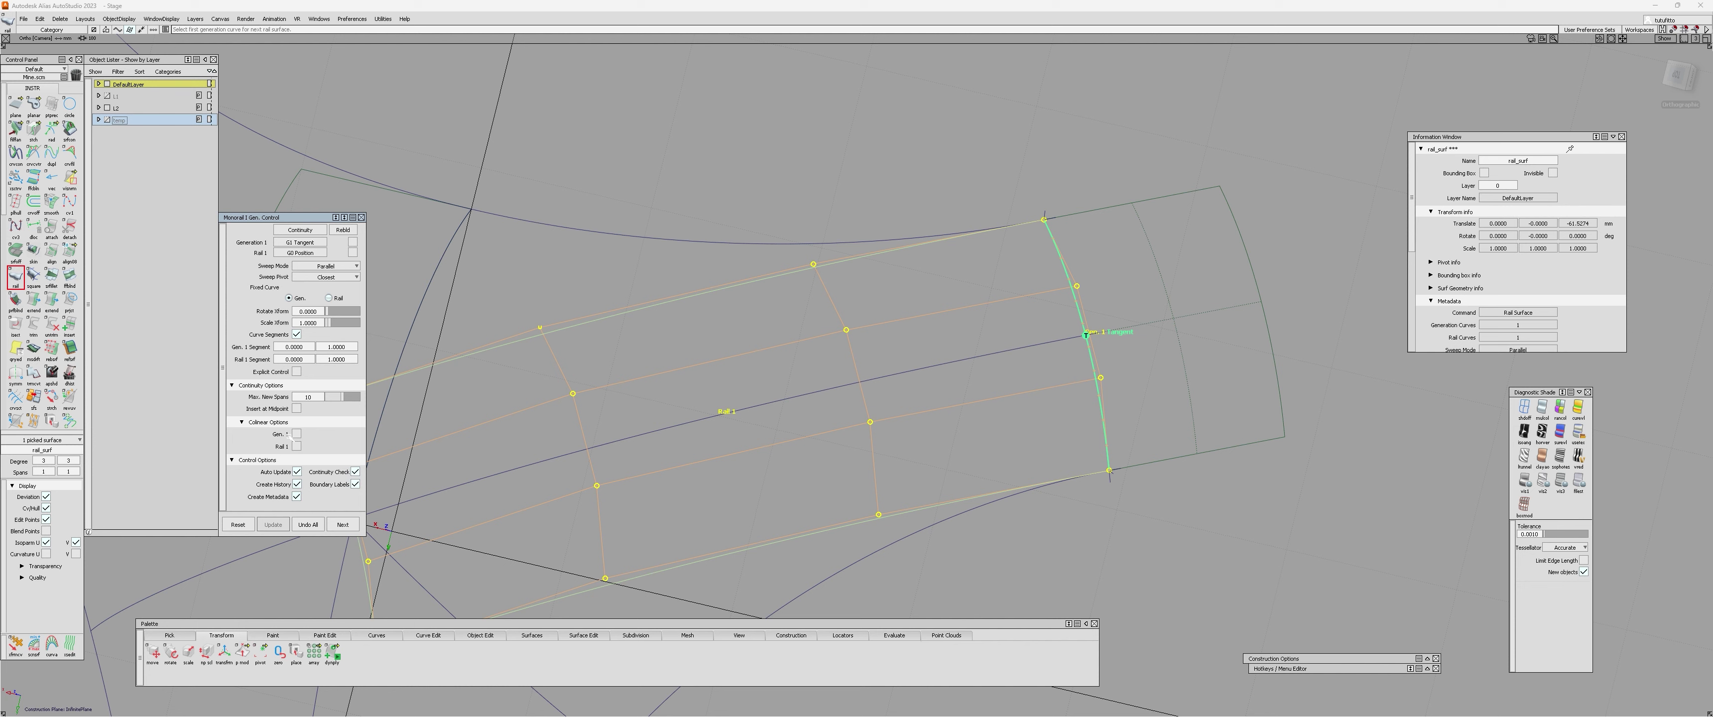
- Compare the adjoining draft surface's control points with the rail surface's and reopen the rail surface's construction settings
key(s)
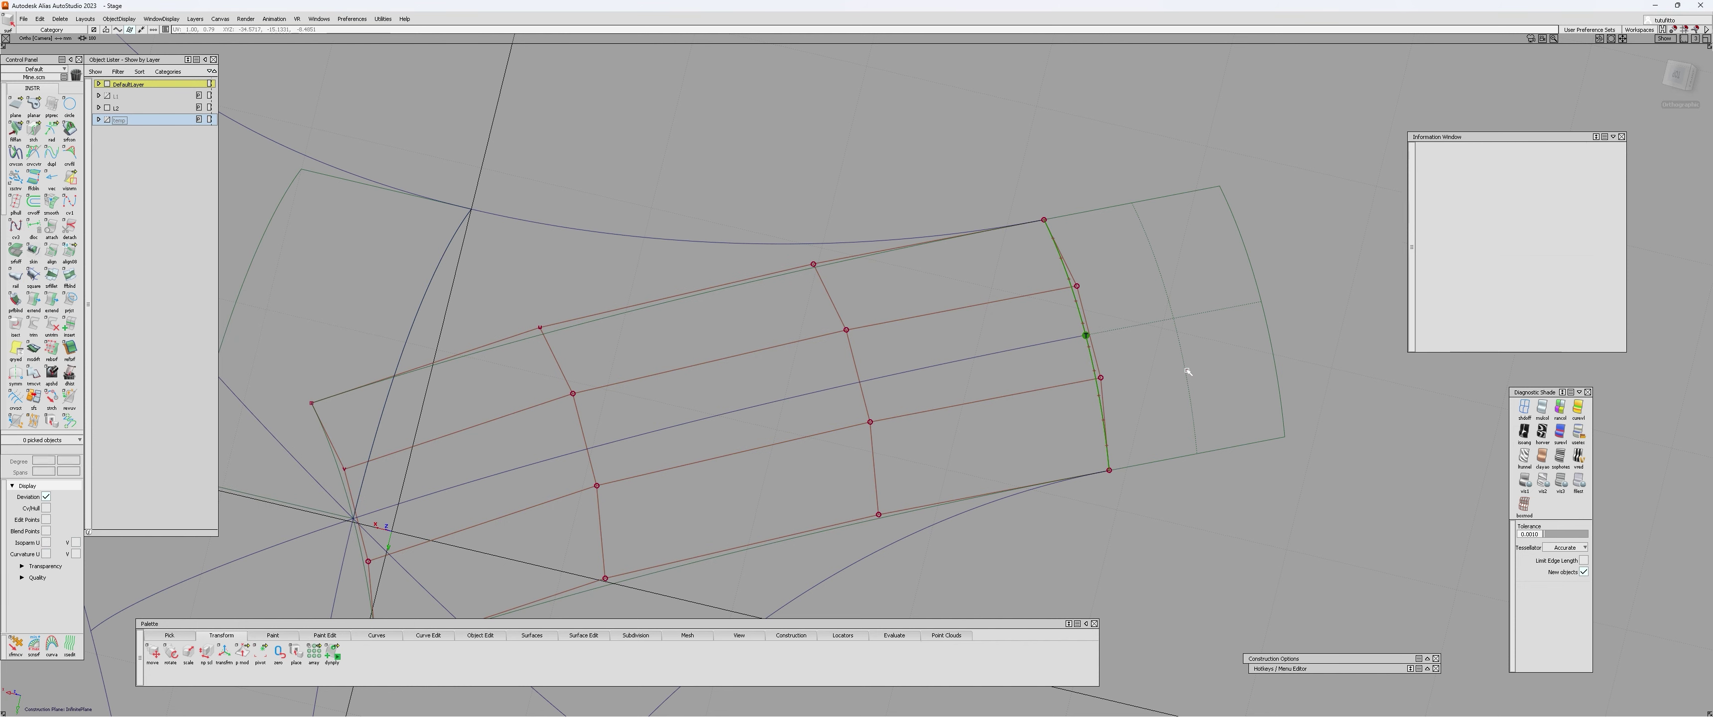
click(1186, 371)
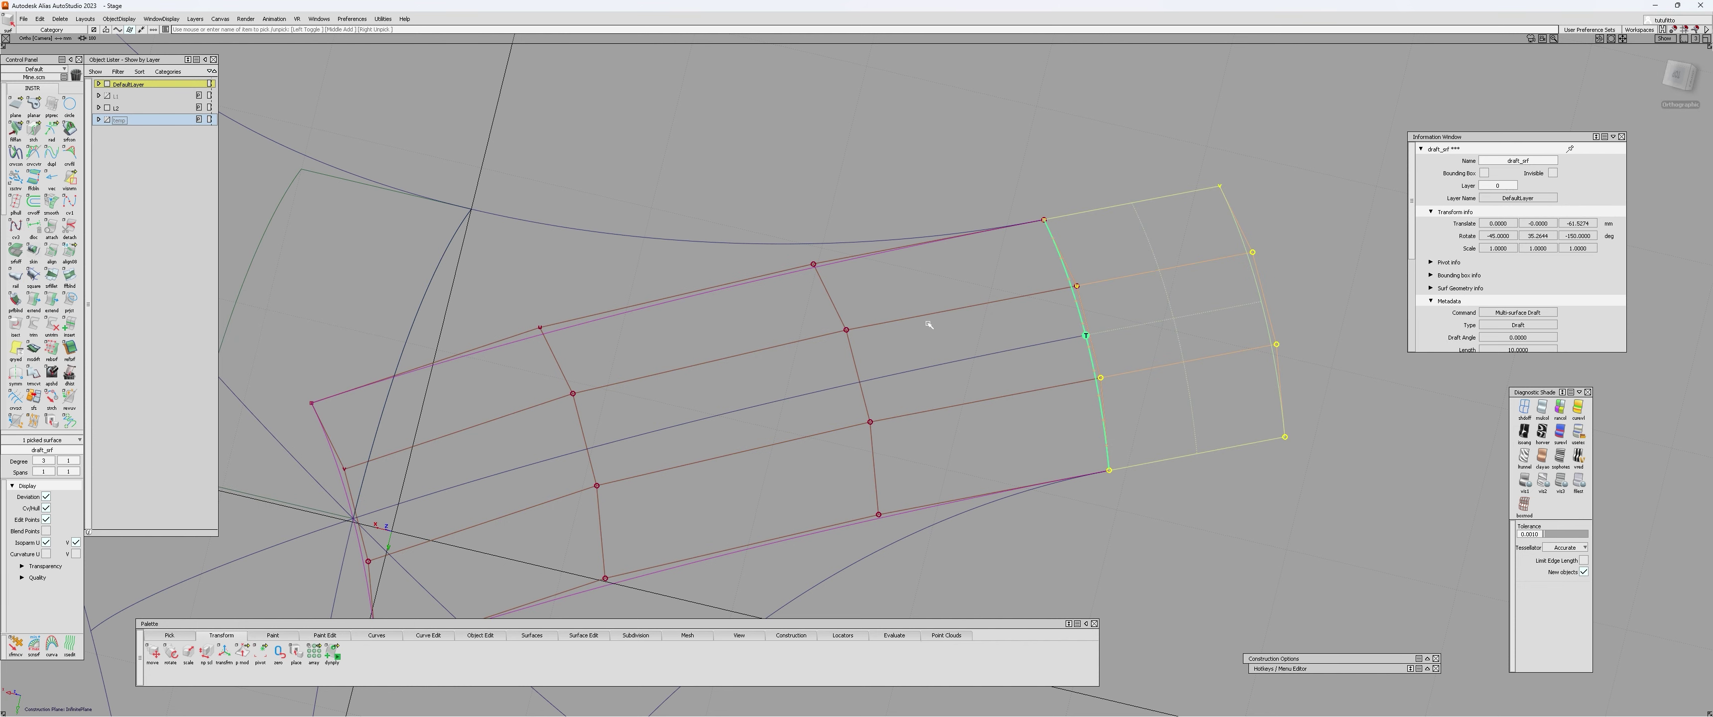
key(q)
click(1031, 367)
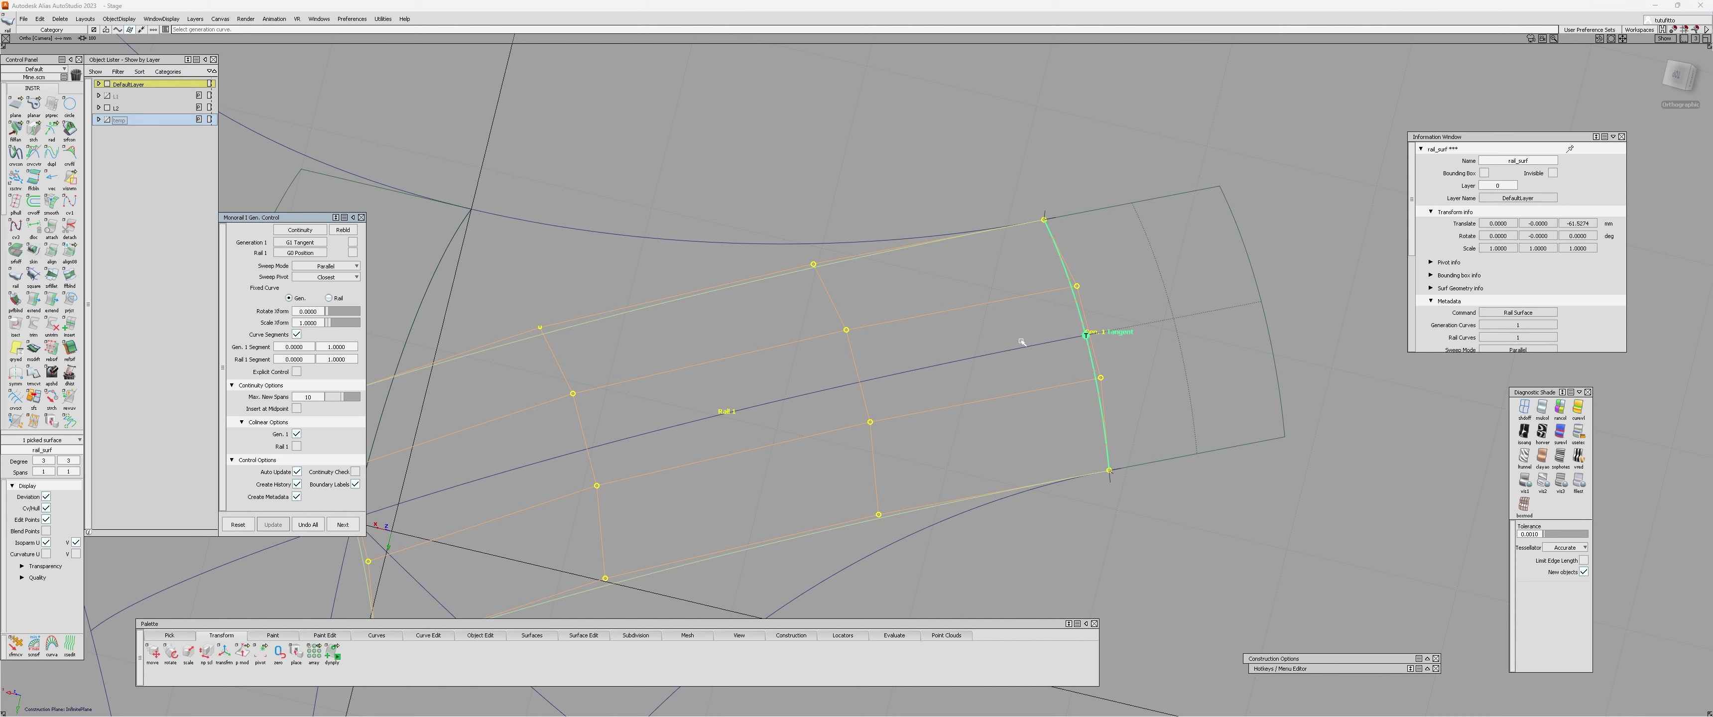
- Set the rail surface's Sweep Mode to Natural
alt+shift+drag(1022, 342, 975, 344)
alt+shift+middle_drag(975, 344, 1053, 320)
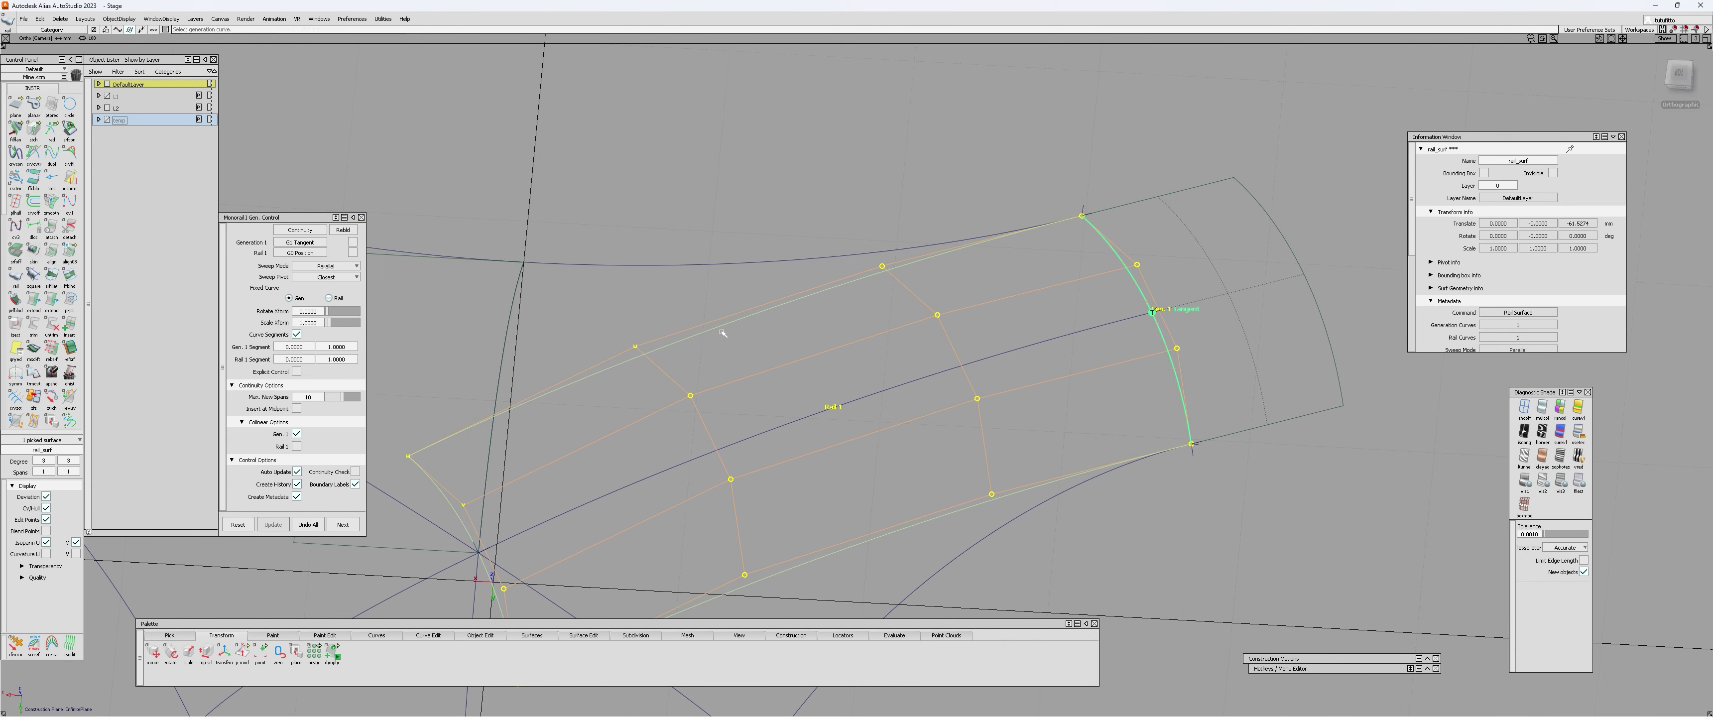
alt+shift+drag(723, 333, 399, 271)
click(349, 265)
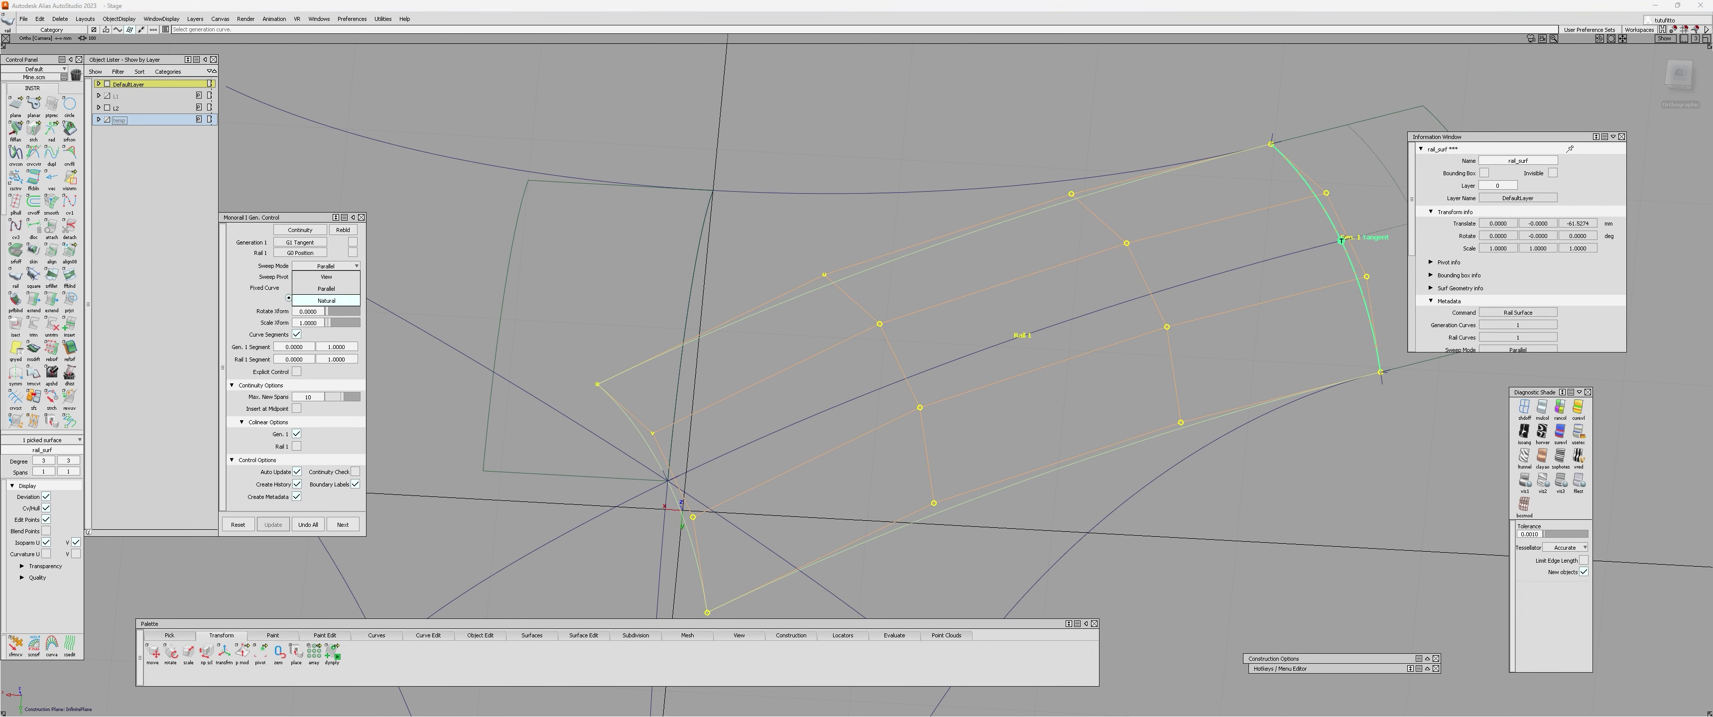
click(345, 300)
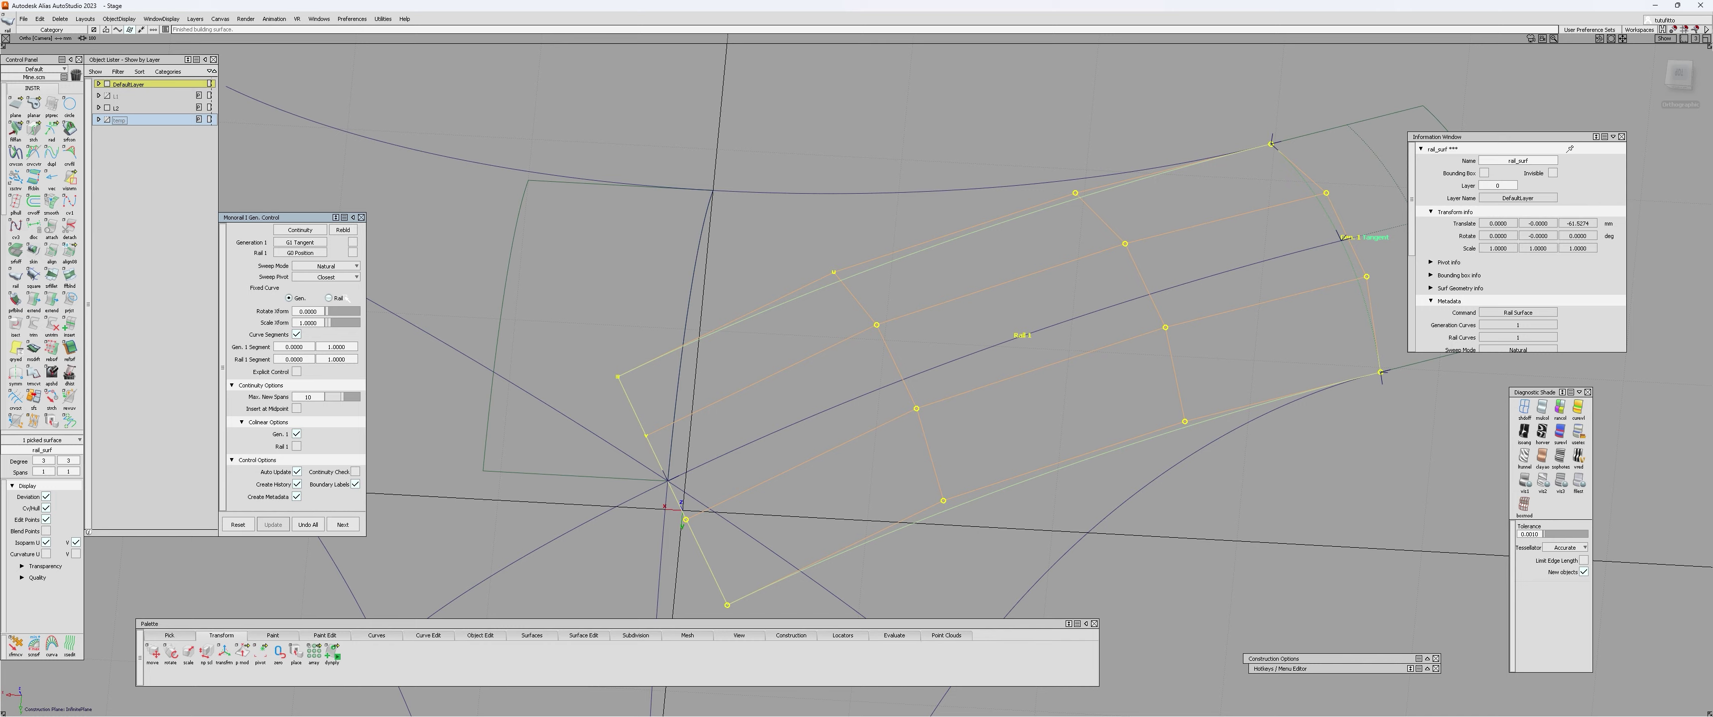
- Switch the Sweep Mode to Parallel for comparison and back to Natural
alt+shift+drag(371, 300, 994, 186)
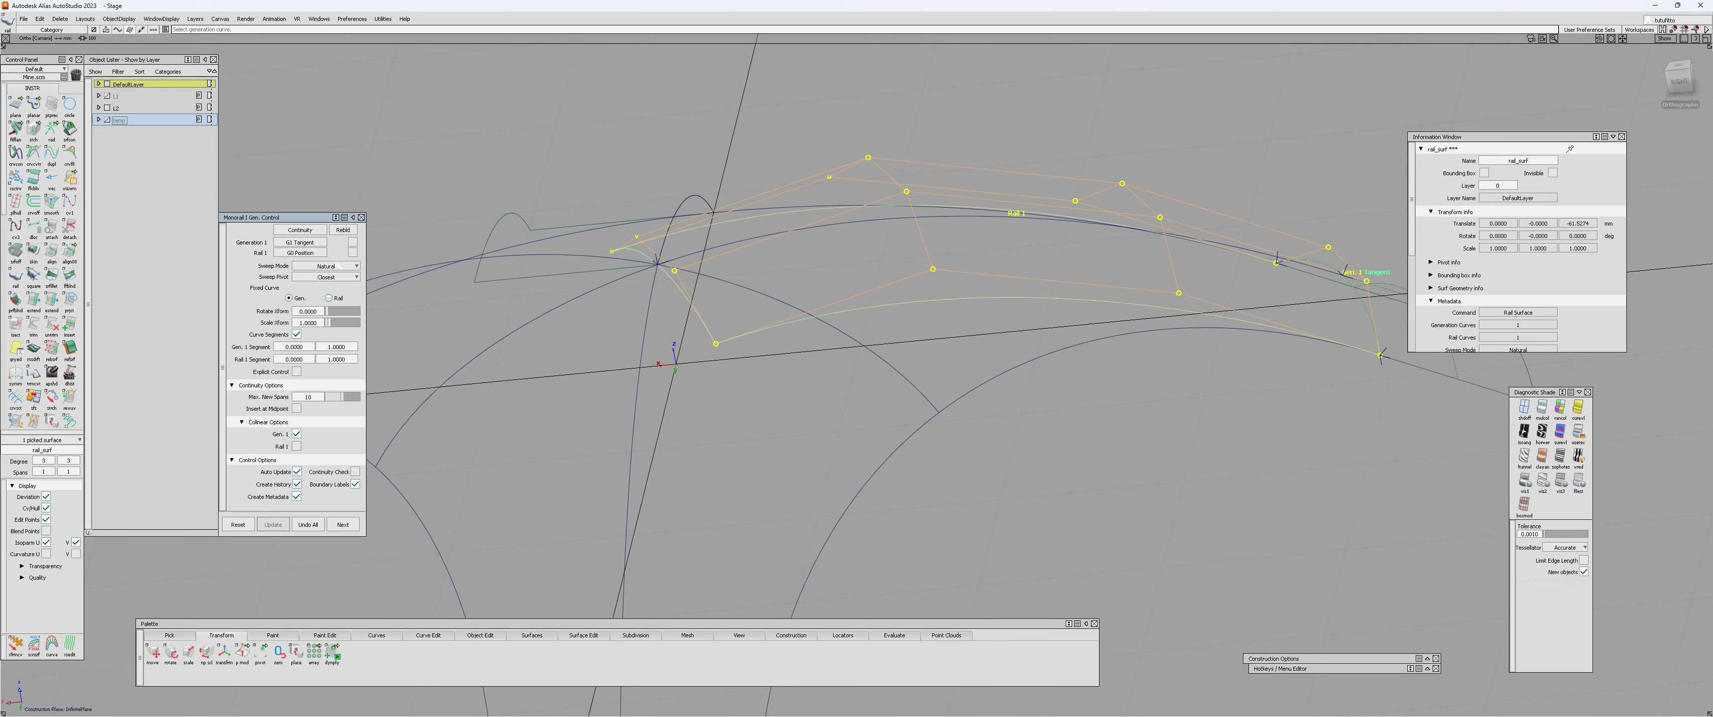
click(339, 266)
click(335, 289)
alt+shift+drag(572, 282, 664, 279)
click(325, 265)
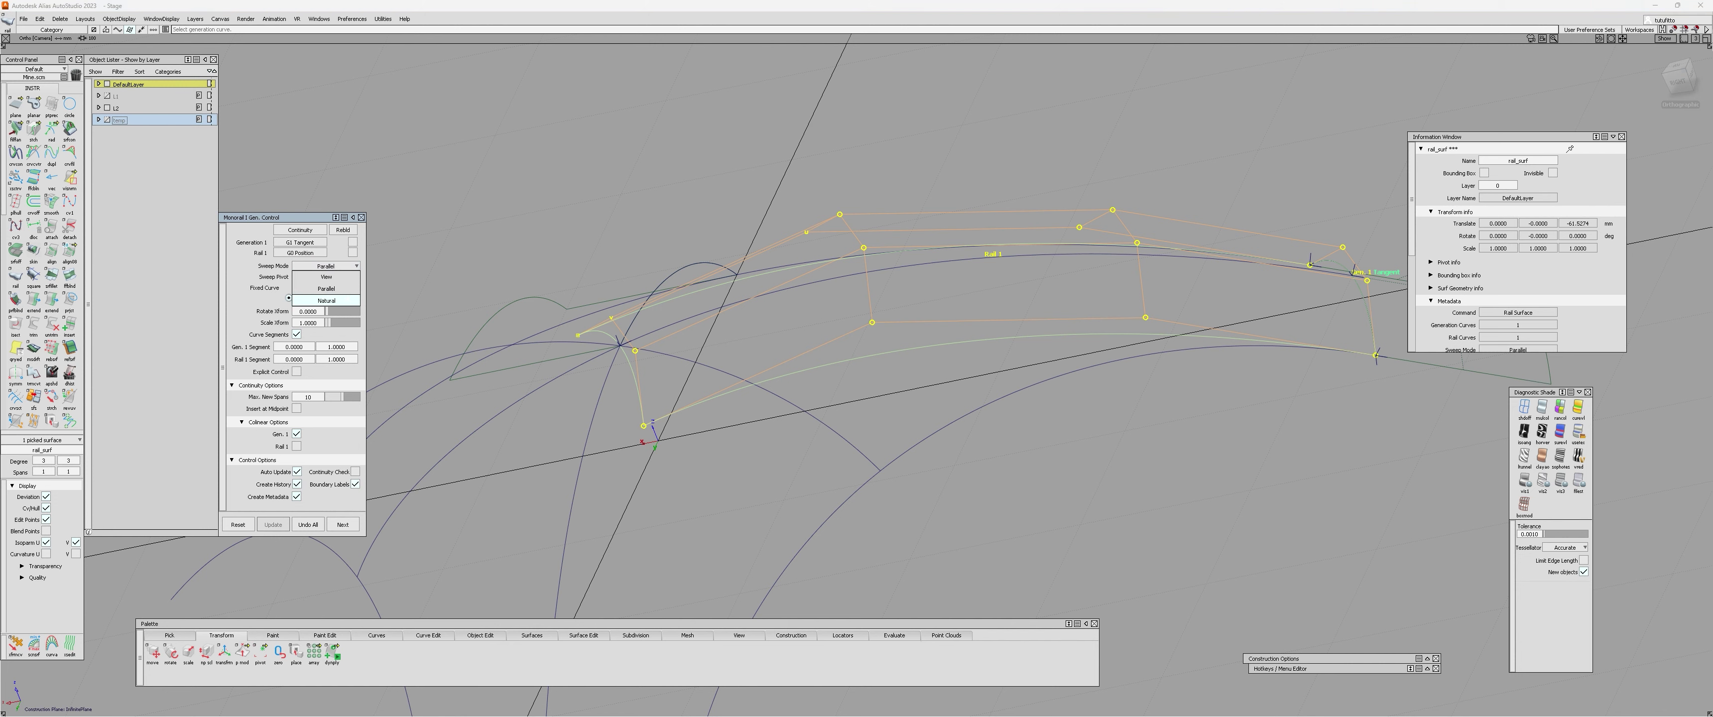
click(325, 300)
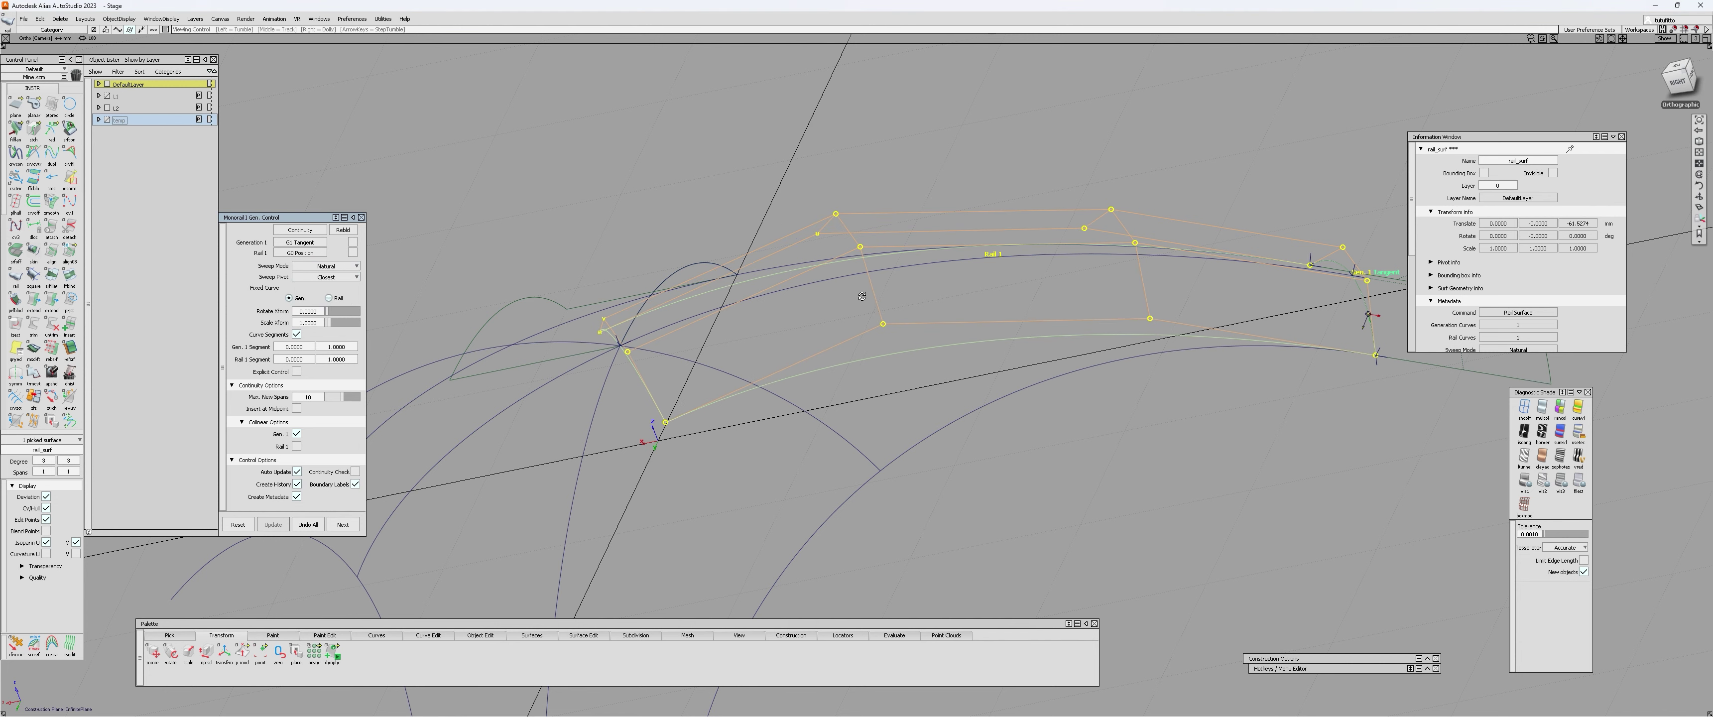
- Shorten the generation curve so Generation 1 Segment starts at 0.5 where the rail meets it, and finish the rail surface
alt+shift+drag(828, 276, 984, 200)
alt+shift+middle_drag(984, 200, 784, 333)
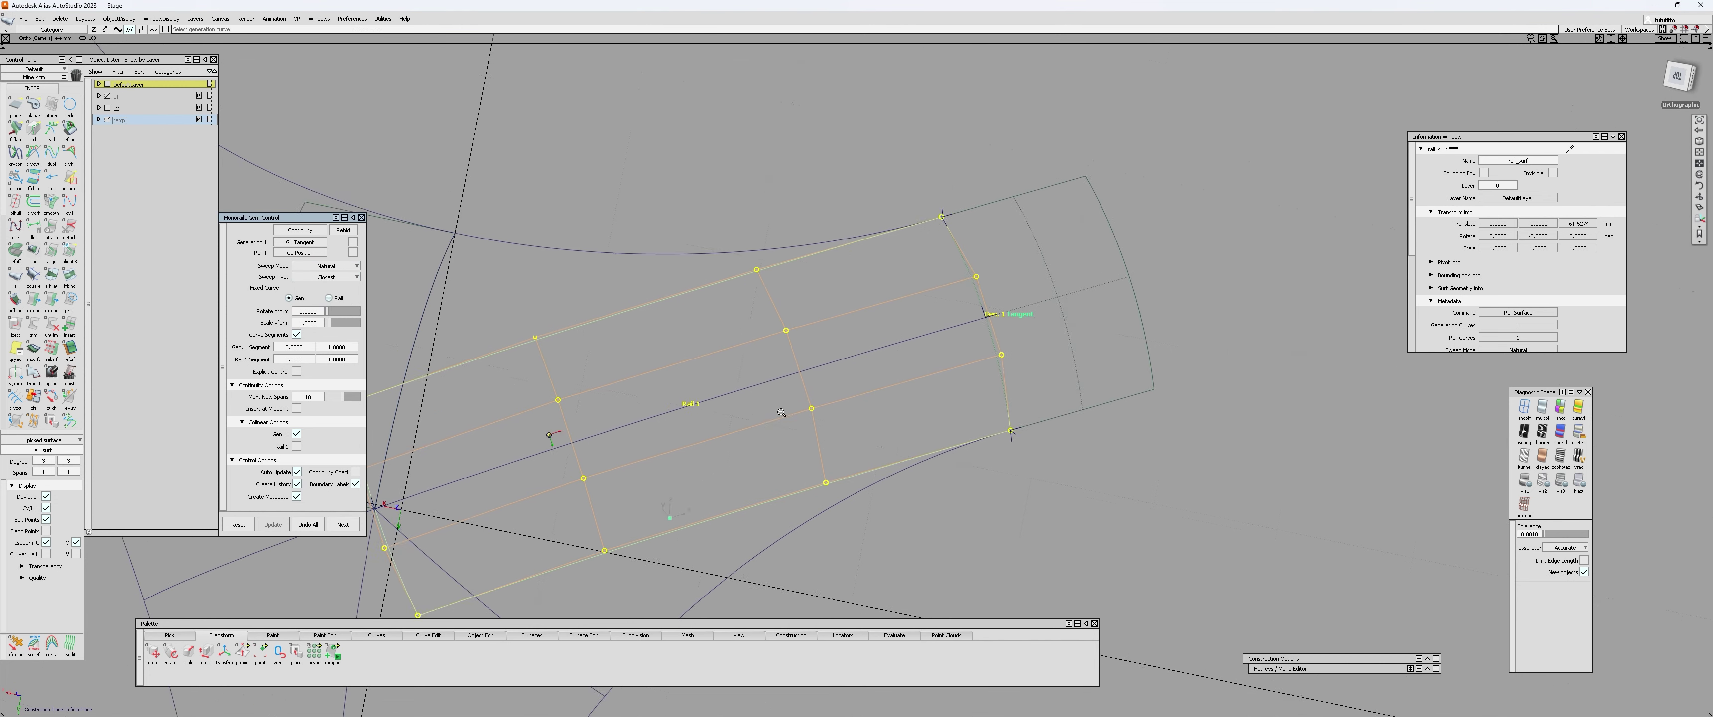
alt+shift+drag(785, 333, 816, 441)
alt+shift+right_drag(816, 442, 984, 280)
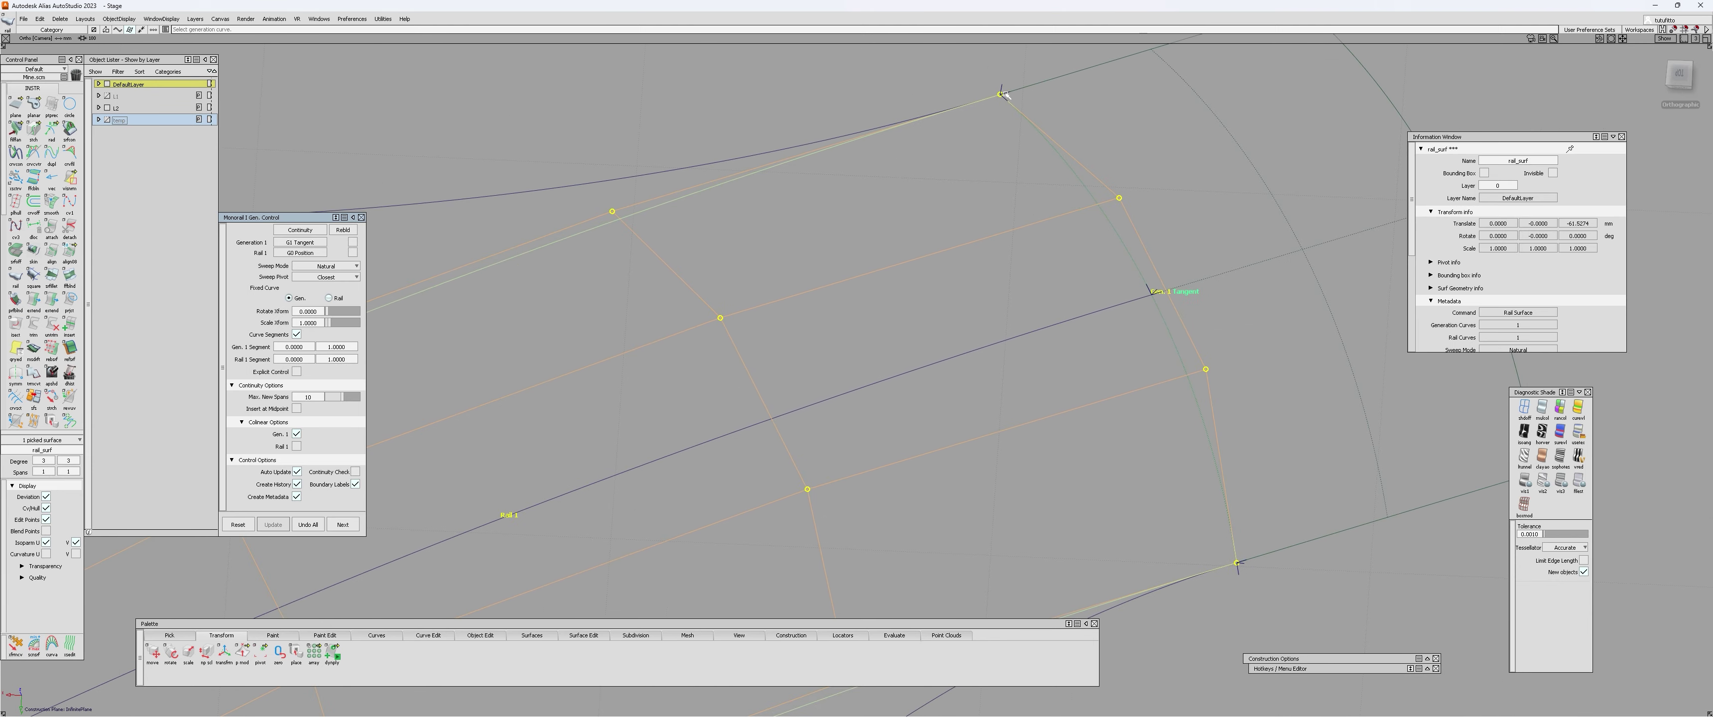
drag(1003, 95, 1062, 262)
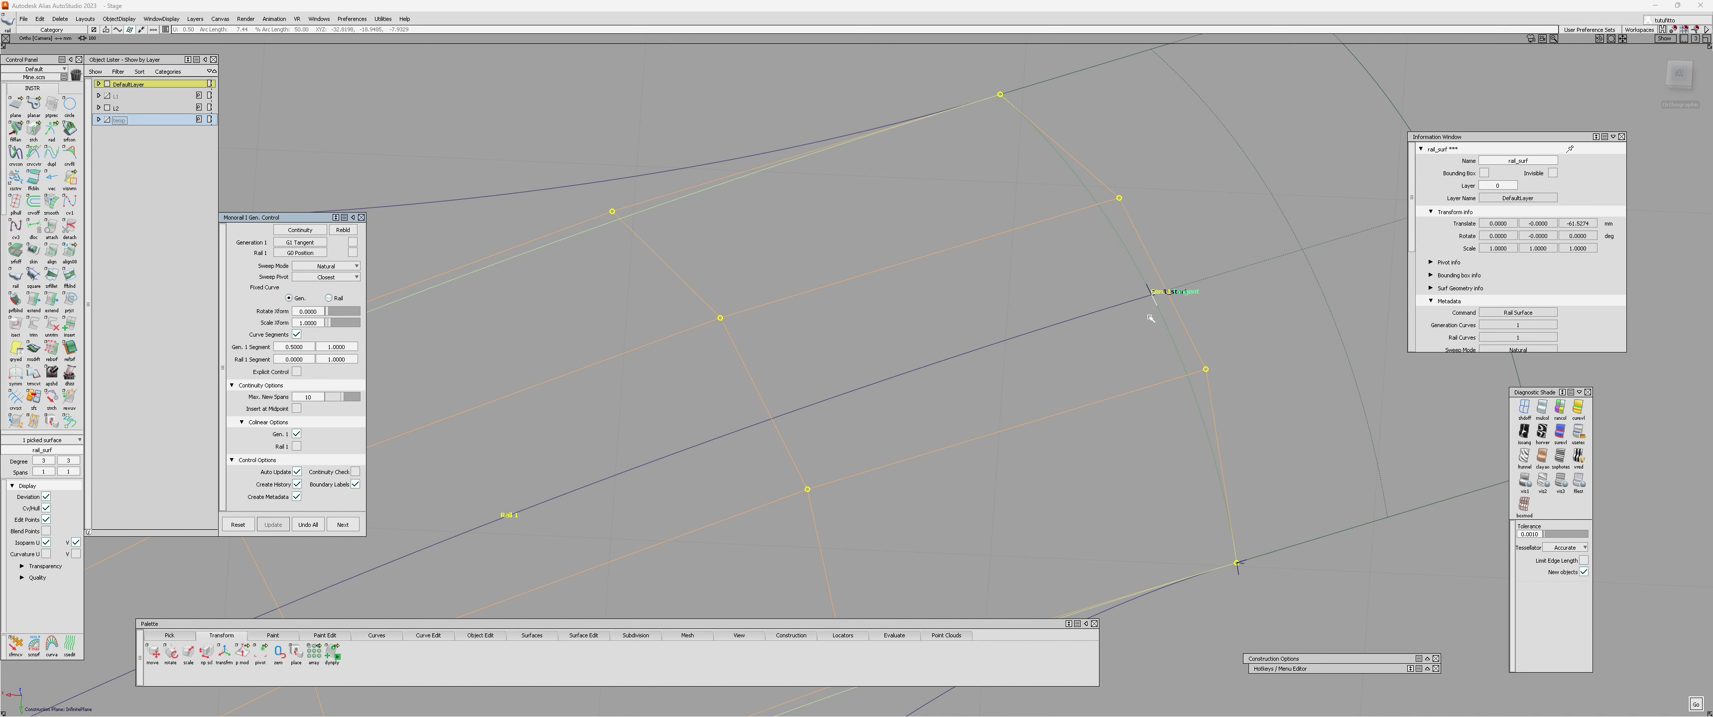
alt+shift+right_drag(1151, 312, 815, 439)
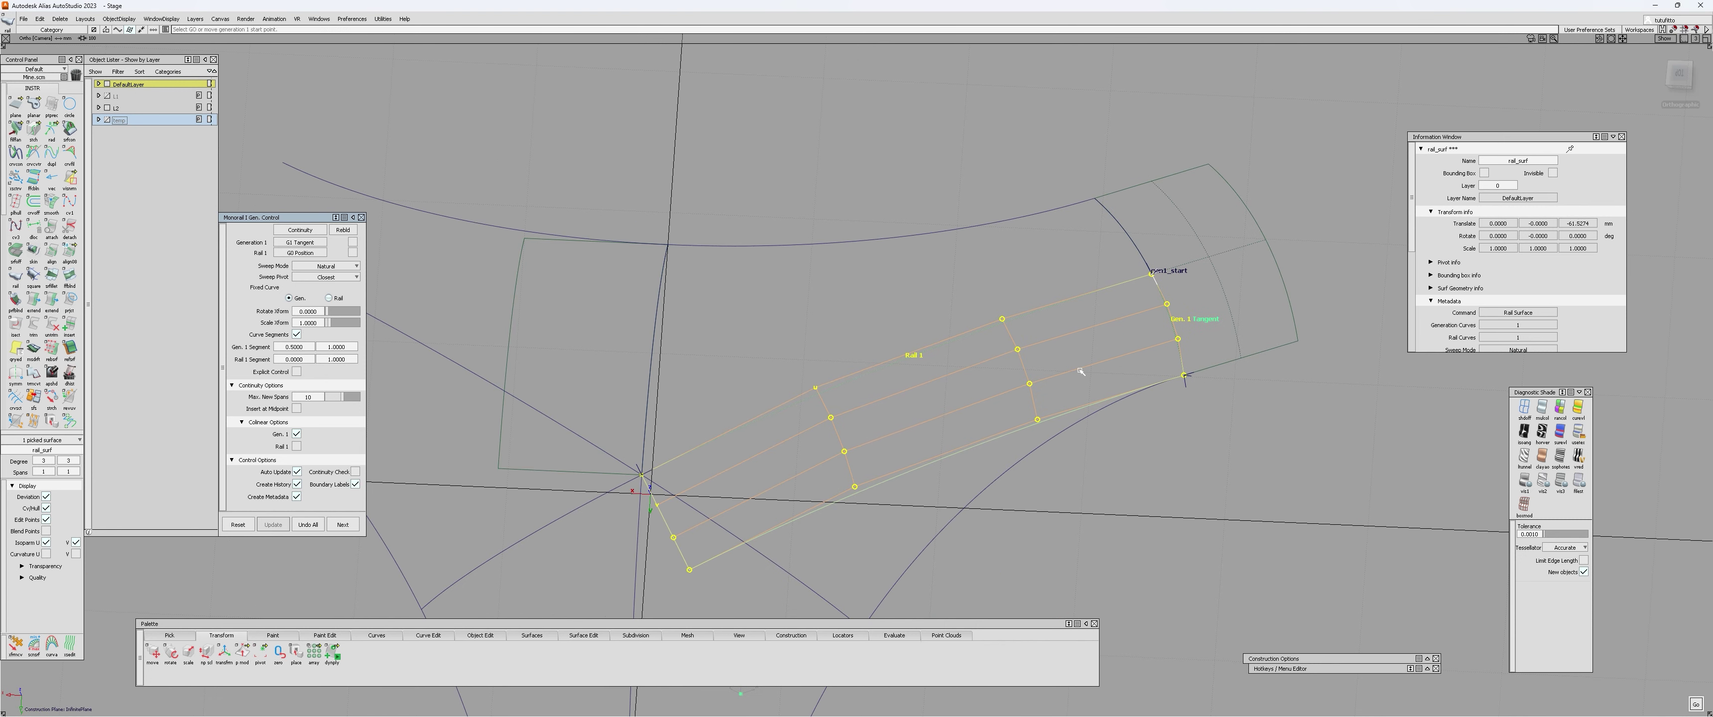
key(Escape)
click(1070, 373)
- Examine the upper arc curve that borders the area between the strip surfaces and clear the selection
alt+shift+drag(958, 485, 596, 395)
click(602, 462)
click(808, 509)
alt+shift+drag(918, 451, 935, 422)
click(936, 421)
ctrl+shift+drag(886, 203, 892, 230)
click(899, 237)
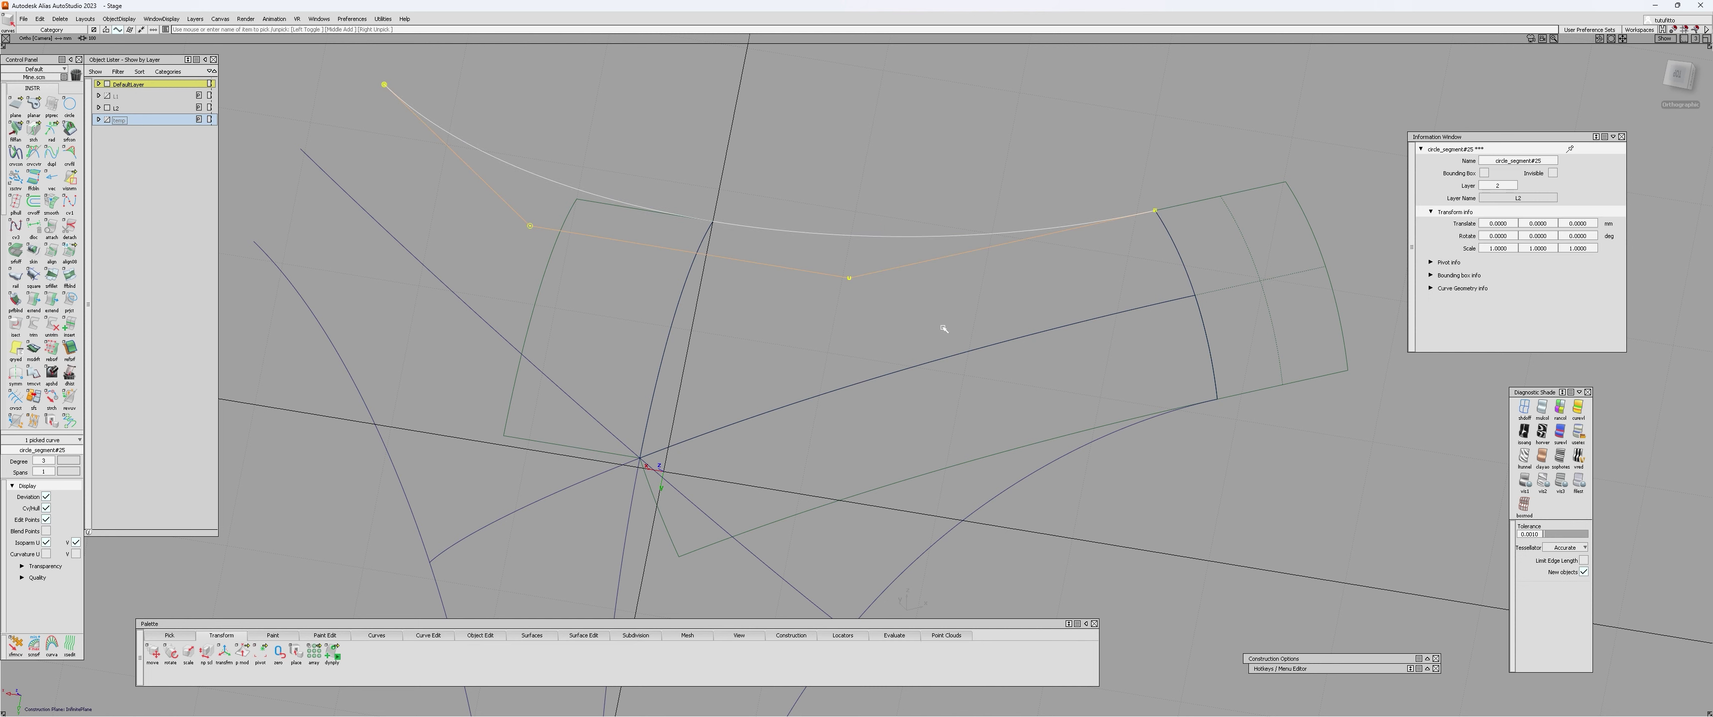
click(944, 328)
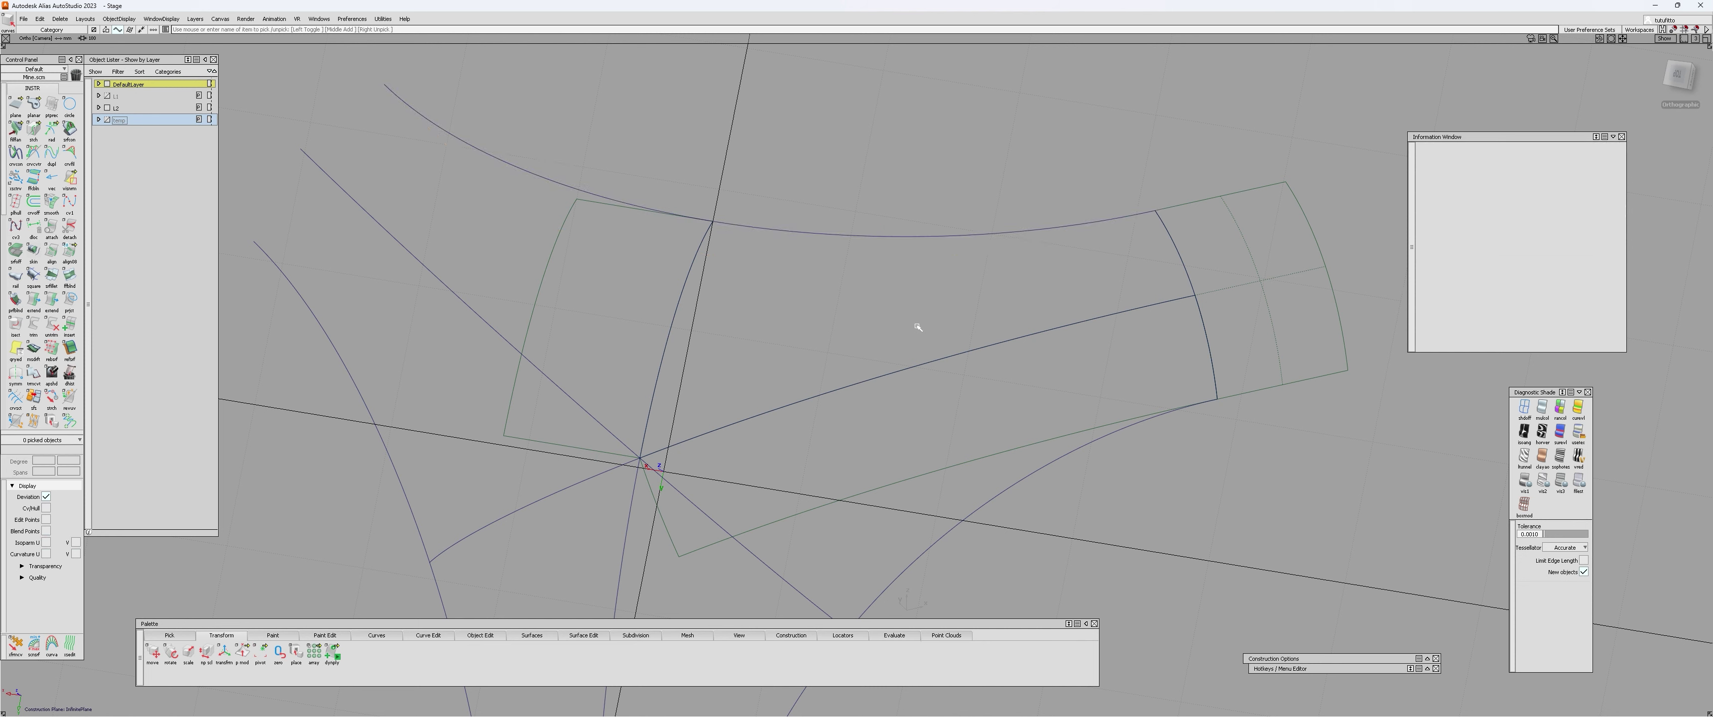
- Examine the control points of the surfaces around the open patch: both rail-side strips and the draft surface; then clear the selection
click(870, 235)
click(845, 329)
ctrl+shift+drag(719, 363, 692, 364)
click(664, 356)
click(768, 473)
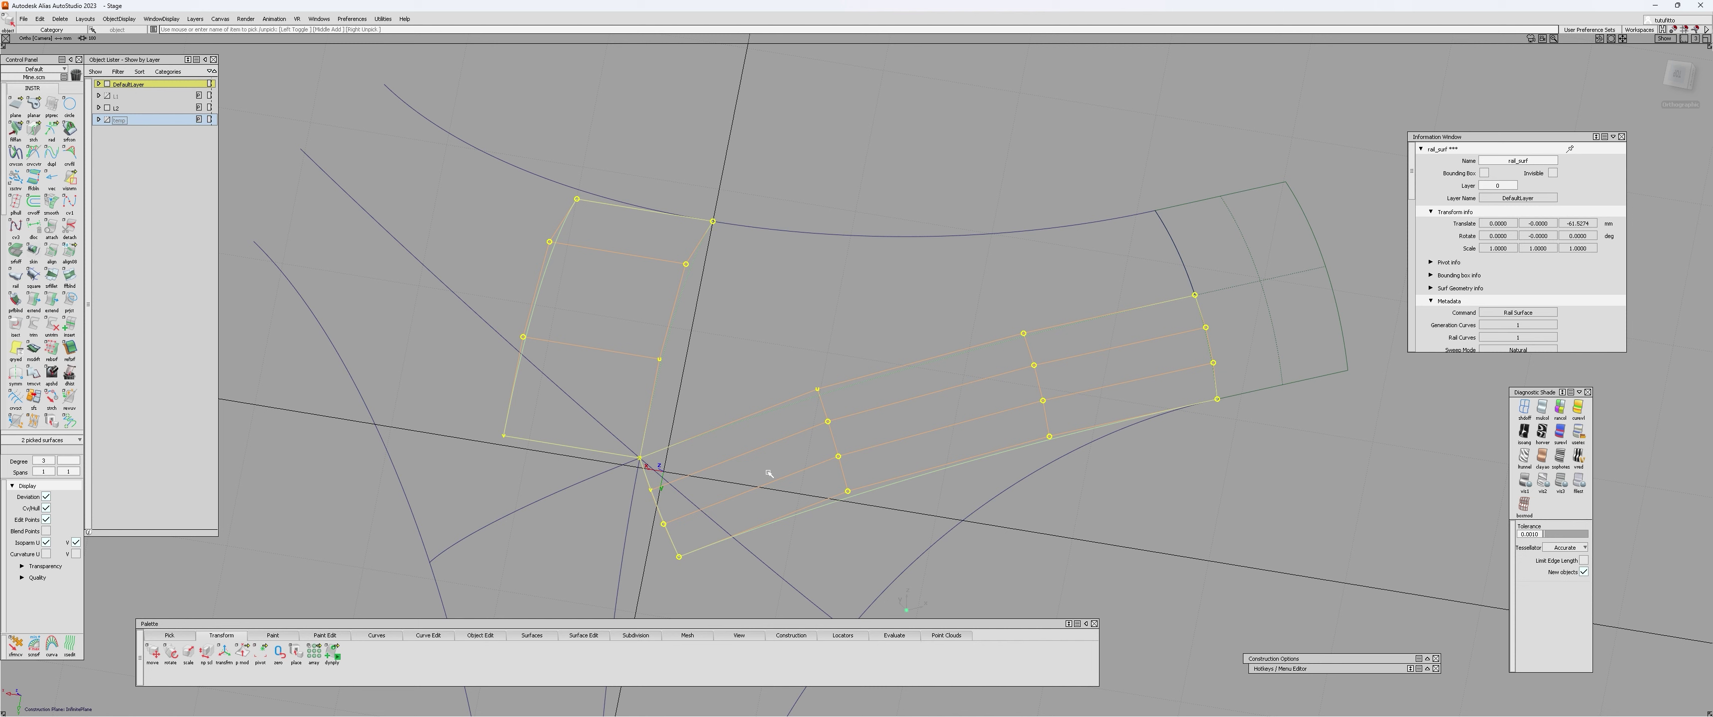
ctrl+shift+drag(1217, 290, 1240, 288)
click(1263, 283)
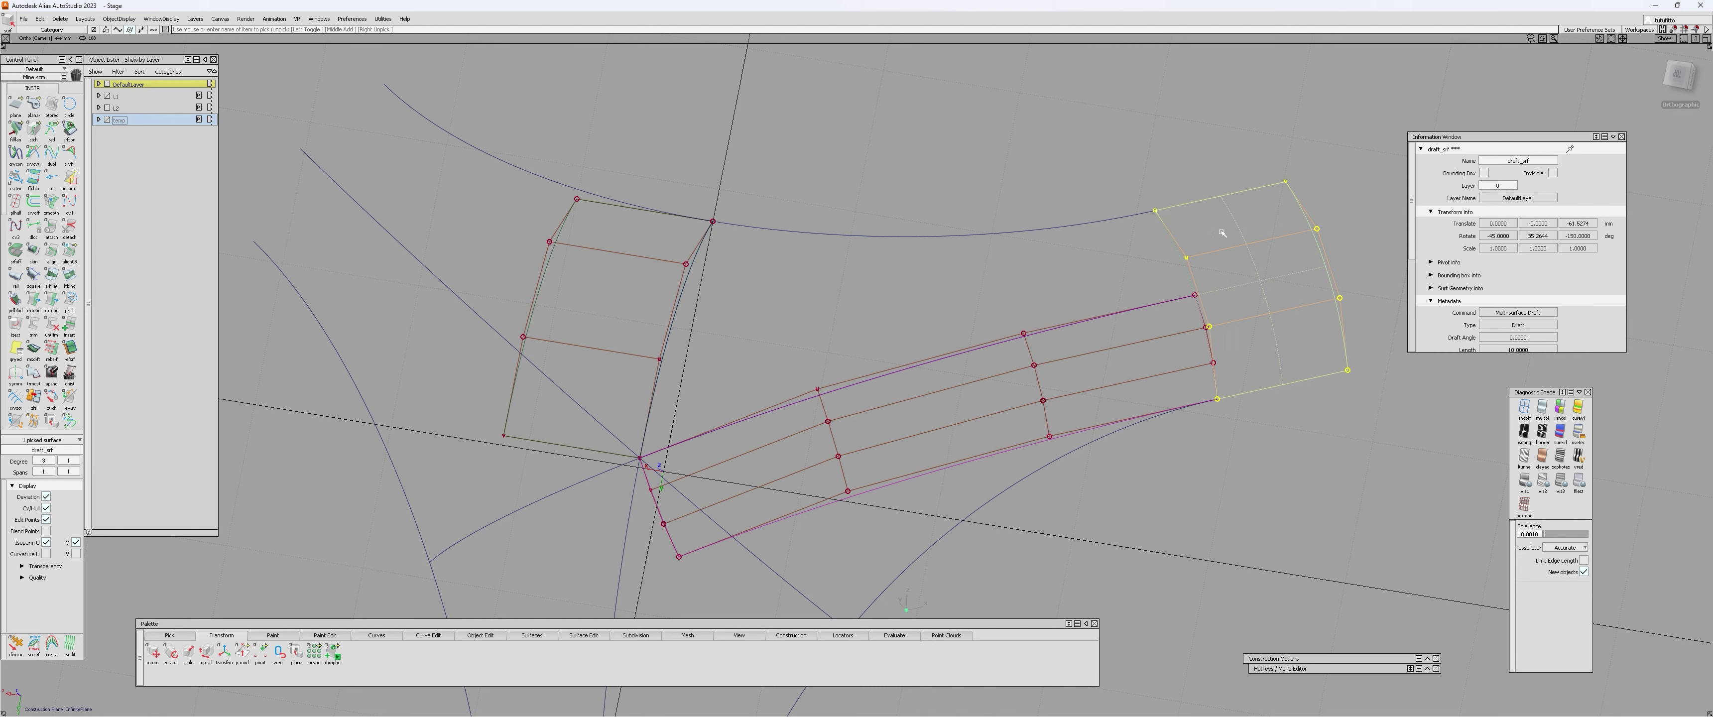
ctrl+shift+drag(808, 289, 780, 290)
click(667, 338)
click(710, 348)
click(794, 416)
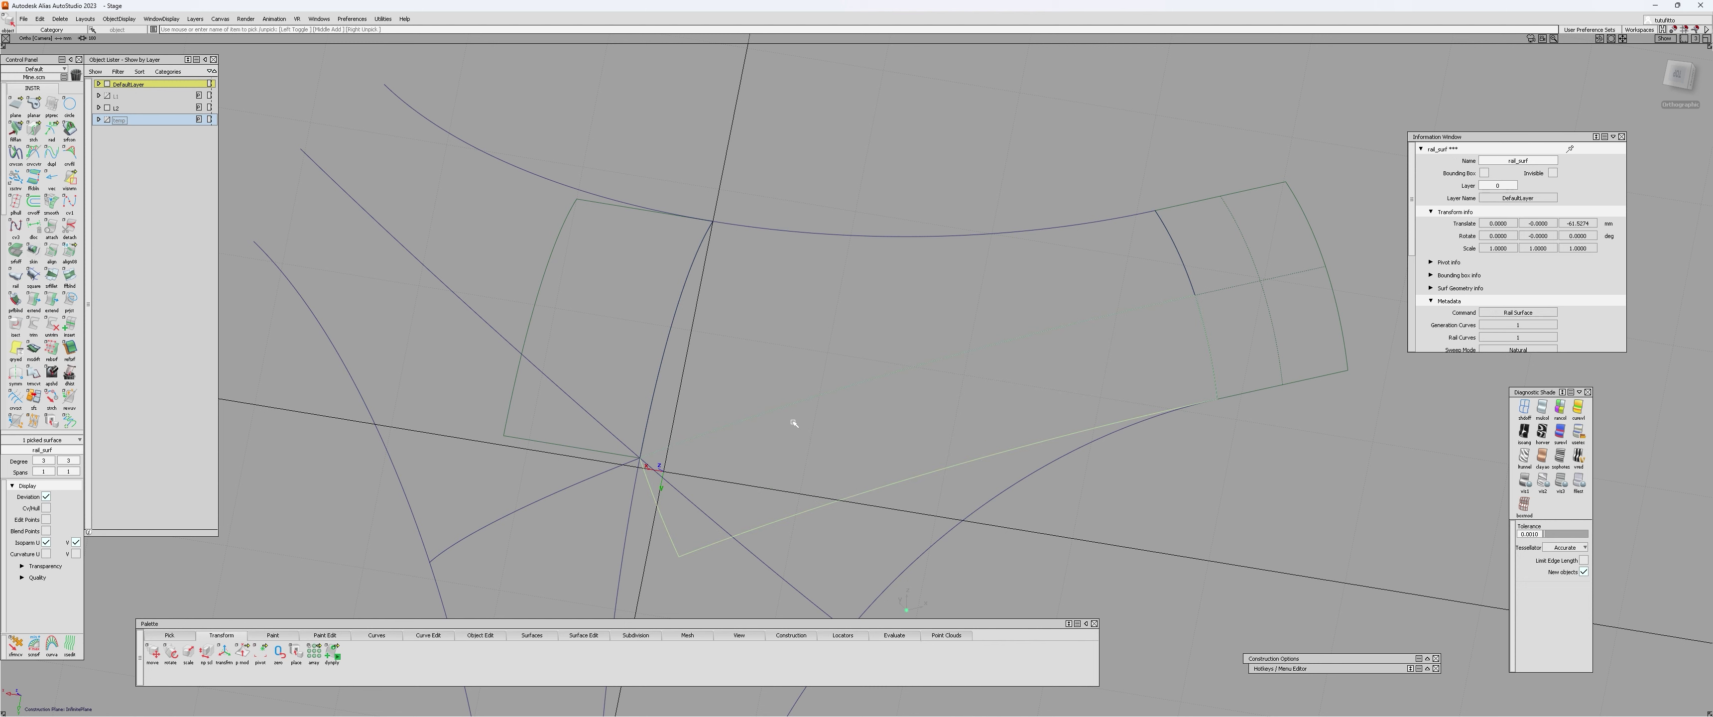
click(784, 370)
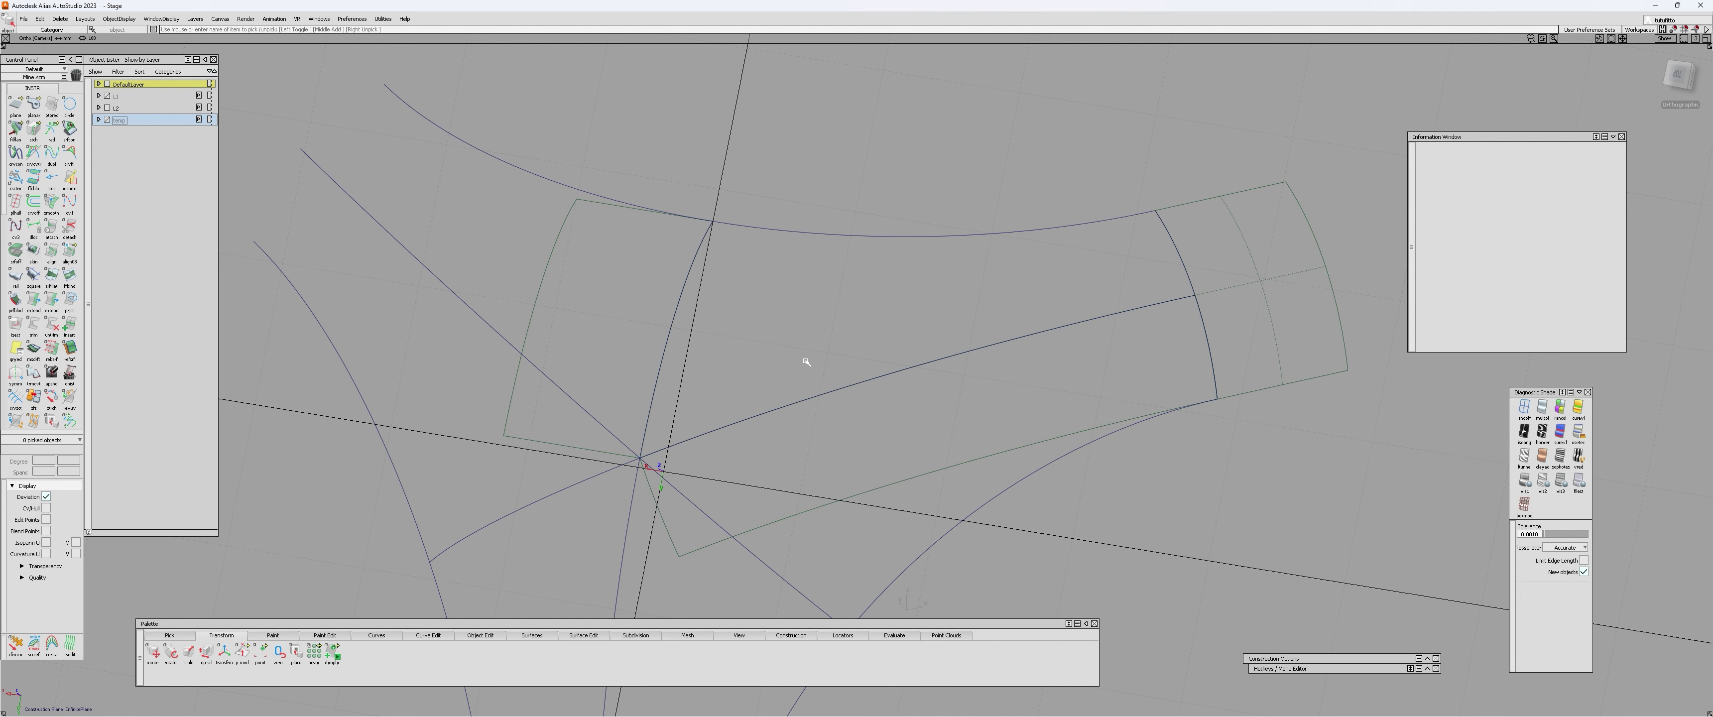
alt+shift+right_drag(807, 362, 648, 371)
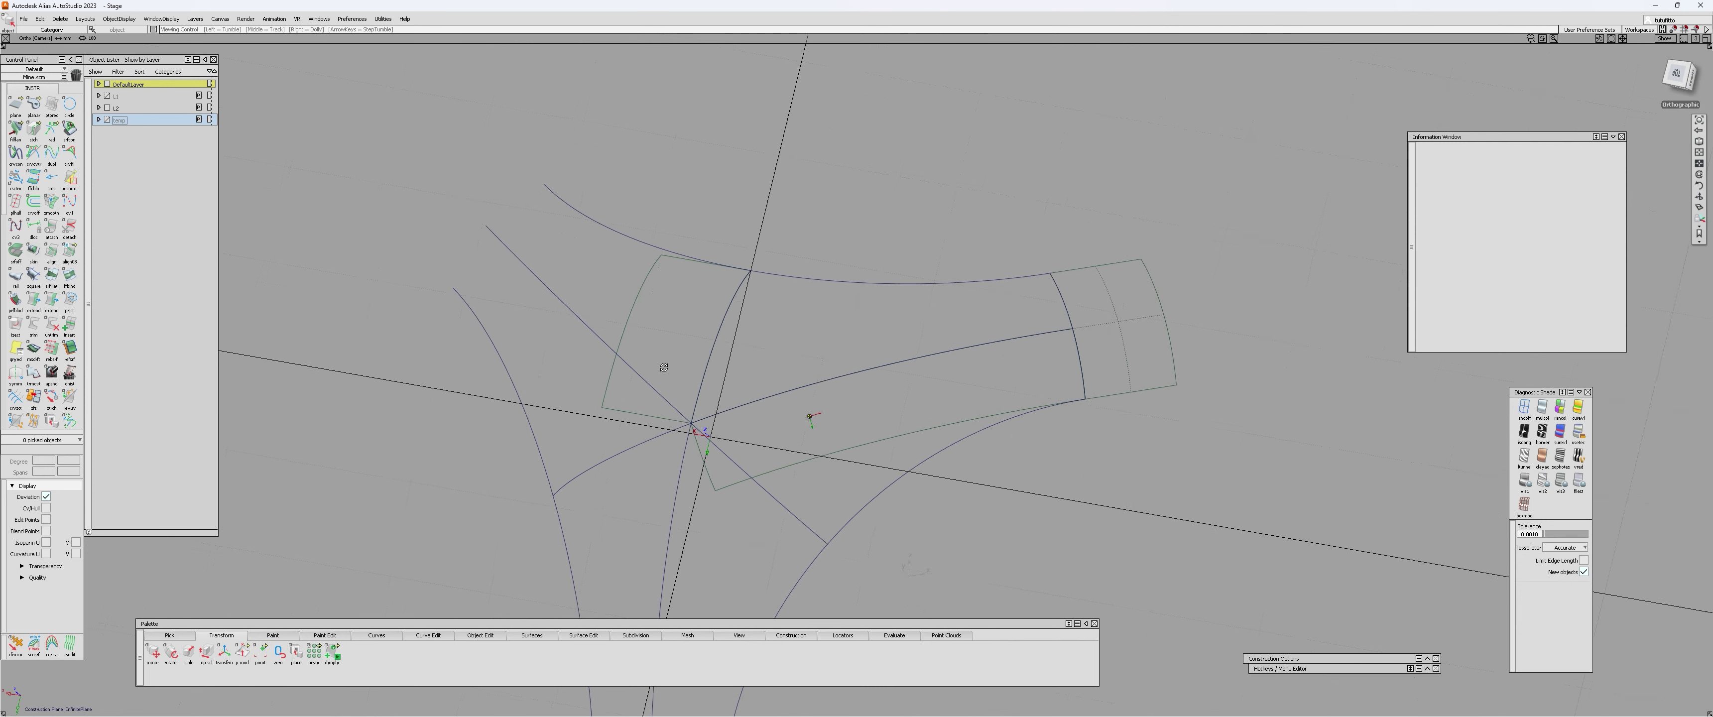
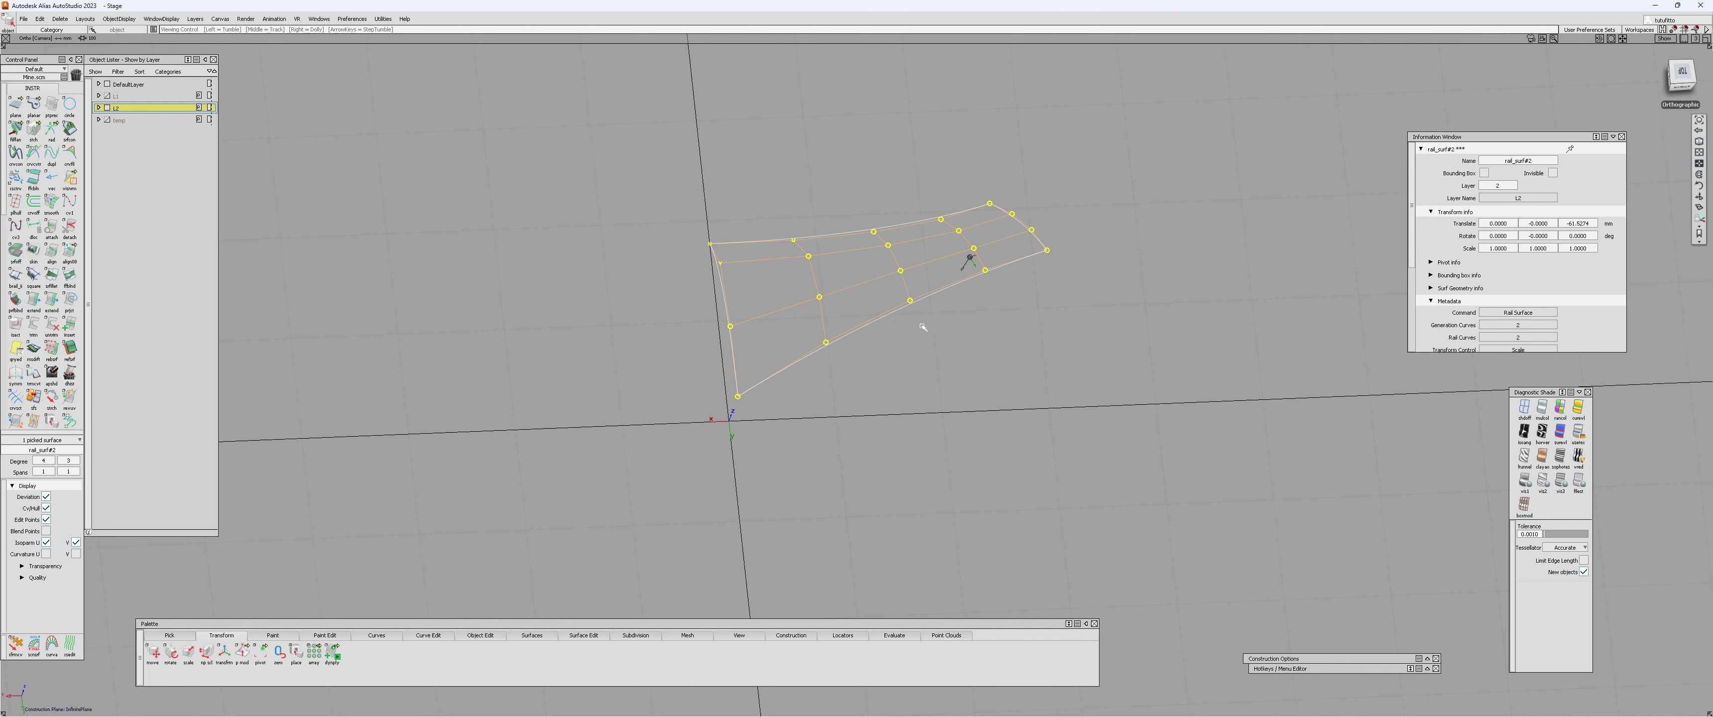
- Clear the selection and toggle from the custom construction plane to the world coordinate system
alt+shift+drag(888, 341, 809, 305)
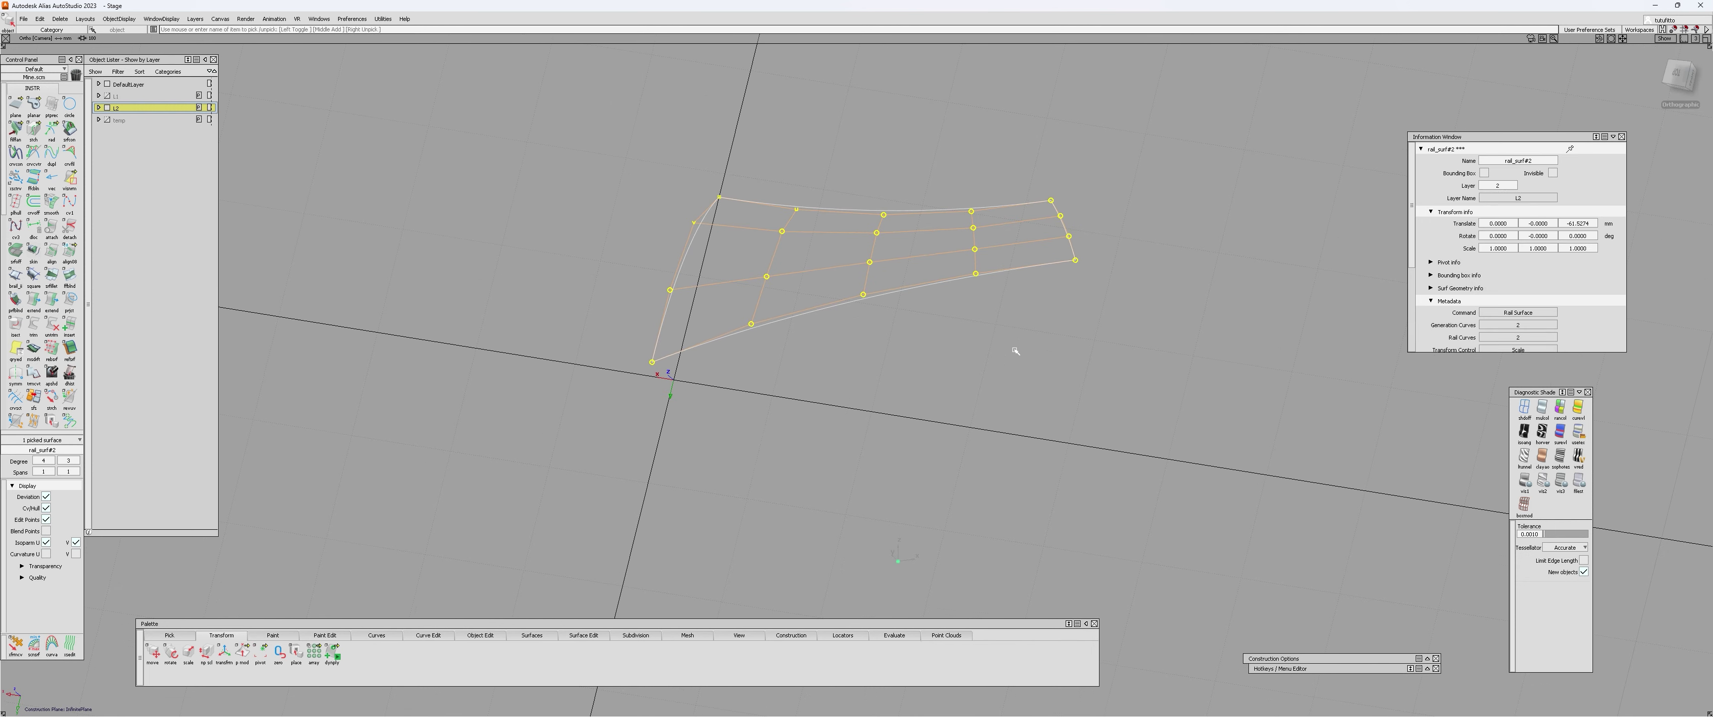
alt+shift+drag(1013, 352, 1001, 319)
click(931, 347)
ctrl+shift+right_click(914, 353)
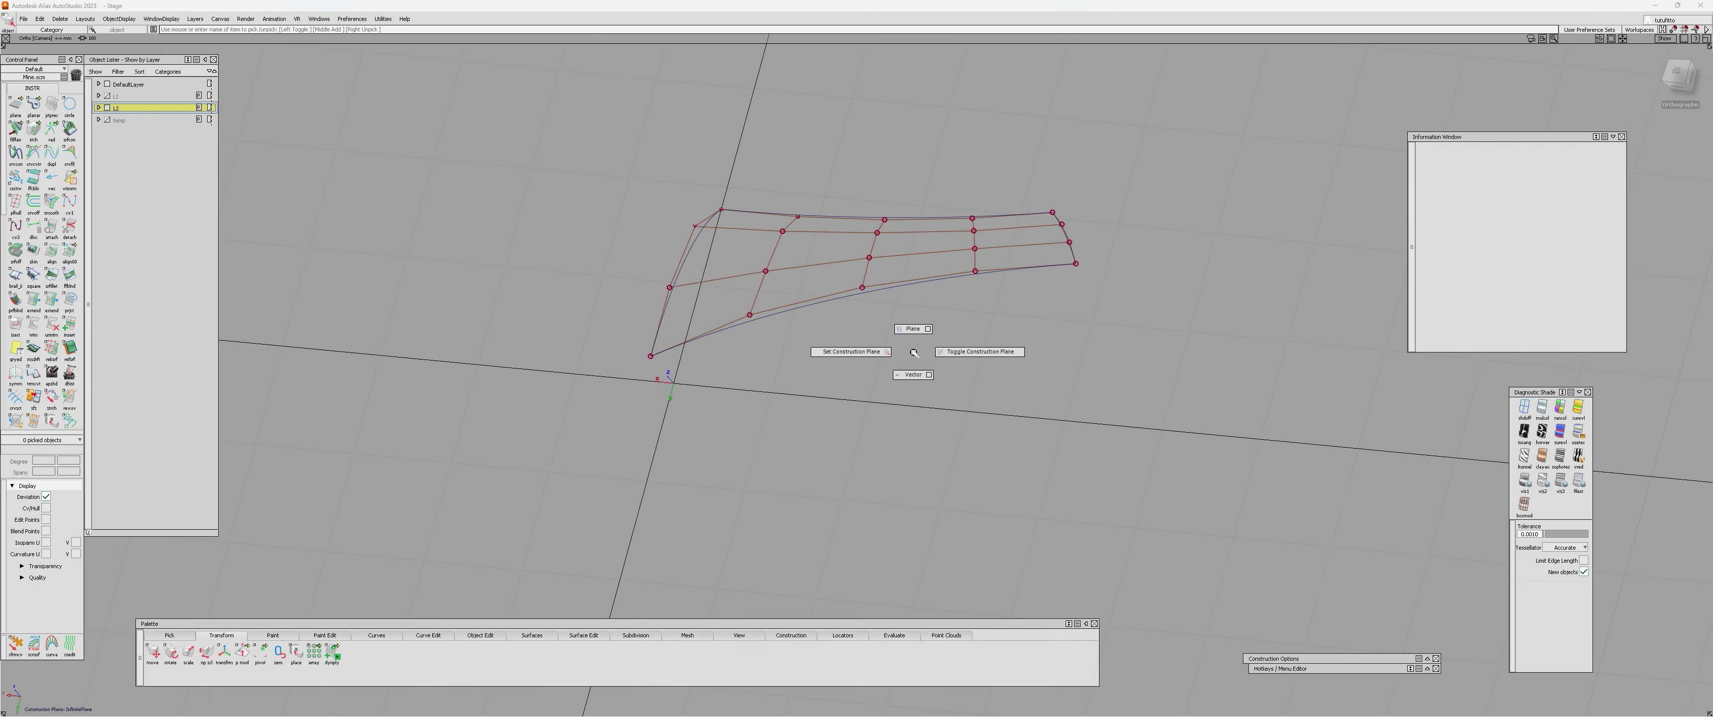
ctrl+shift+right_drag(913, 353, 977, 352)
alt+shift+drag(984, 353, 1031, 339)
alt+shift+middle_drag(1031, 339, 844, 386)
alt+shift+right_drag(844, 386, 871, 386)
- Duplicate the rail surface, set the pivot on its end corner and mirror the copy across the end edge with an X scale of -1
click(858, 327)
alt+shift+drag(864, 372, 898, 471)
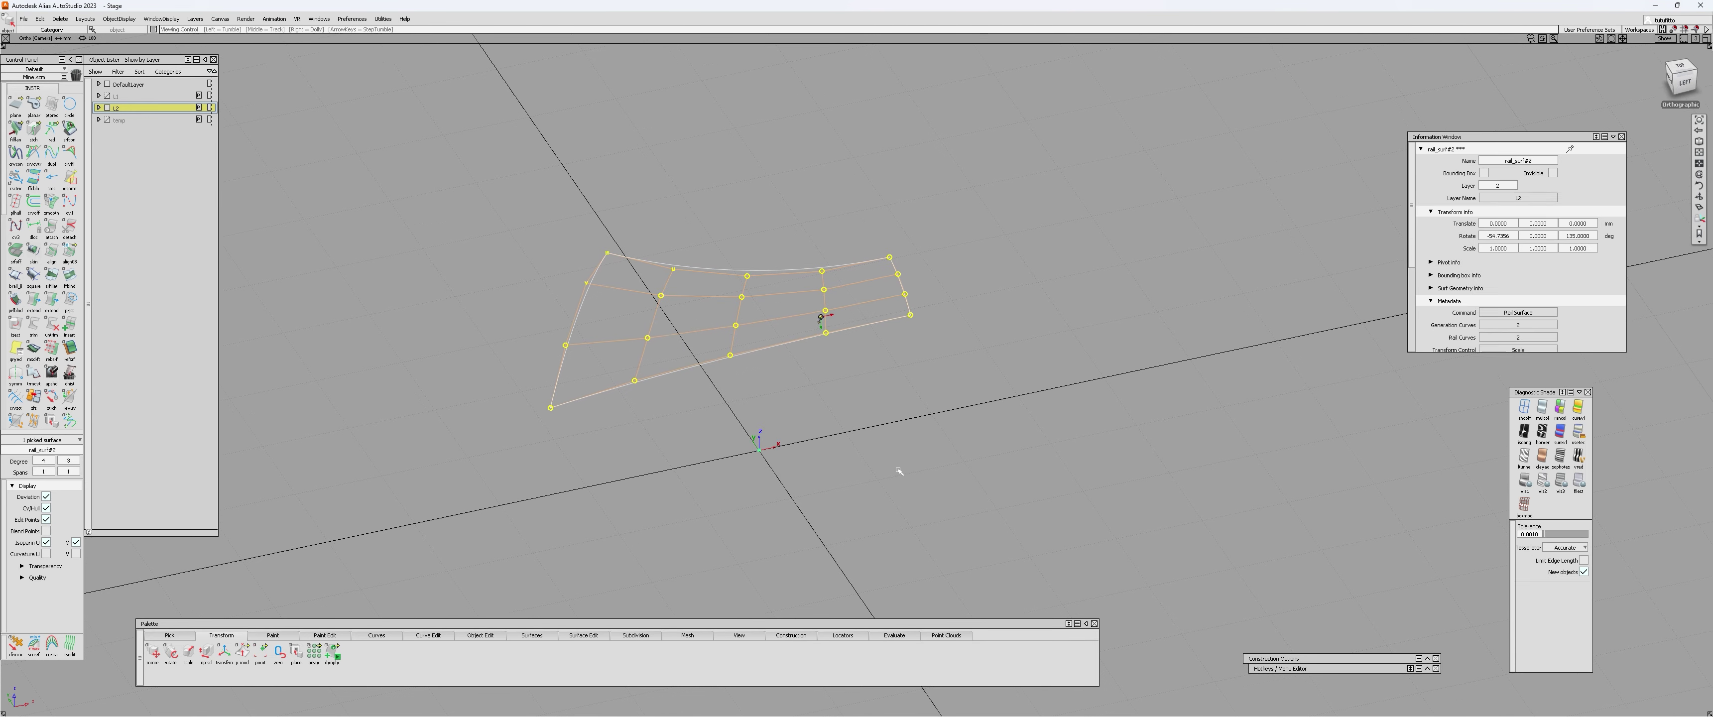
key(ctrl+c)
key(ctrl+v)
key(w)
alt+shift+right_drag(898, 471, 866, 401)
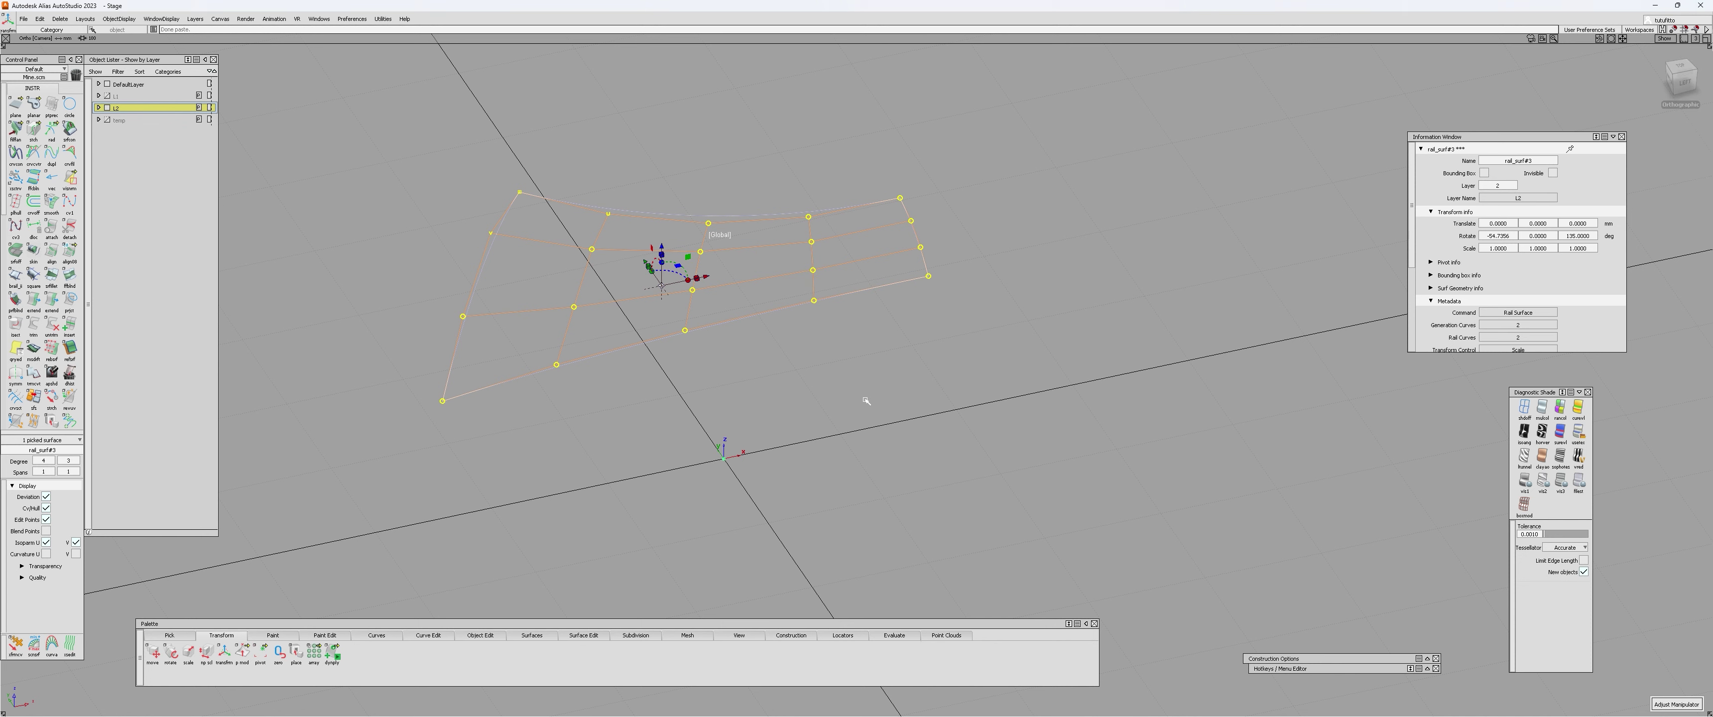
key(space)
click(927, 275)
key(space)
click(963, 270)
text(-1)
key(Return)
- Duplicate the original rail surface again and mirror the copy across its long lower edge about the shared corner, using a scale of -1
ctrl+shift+drag(878, 273, 829, 252)
click(793, 271)
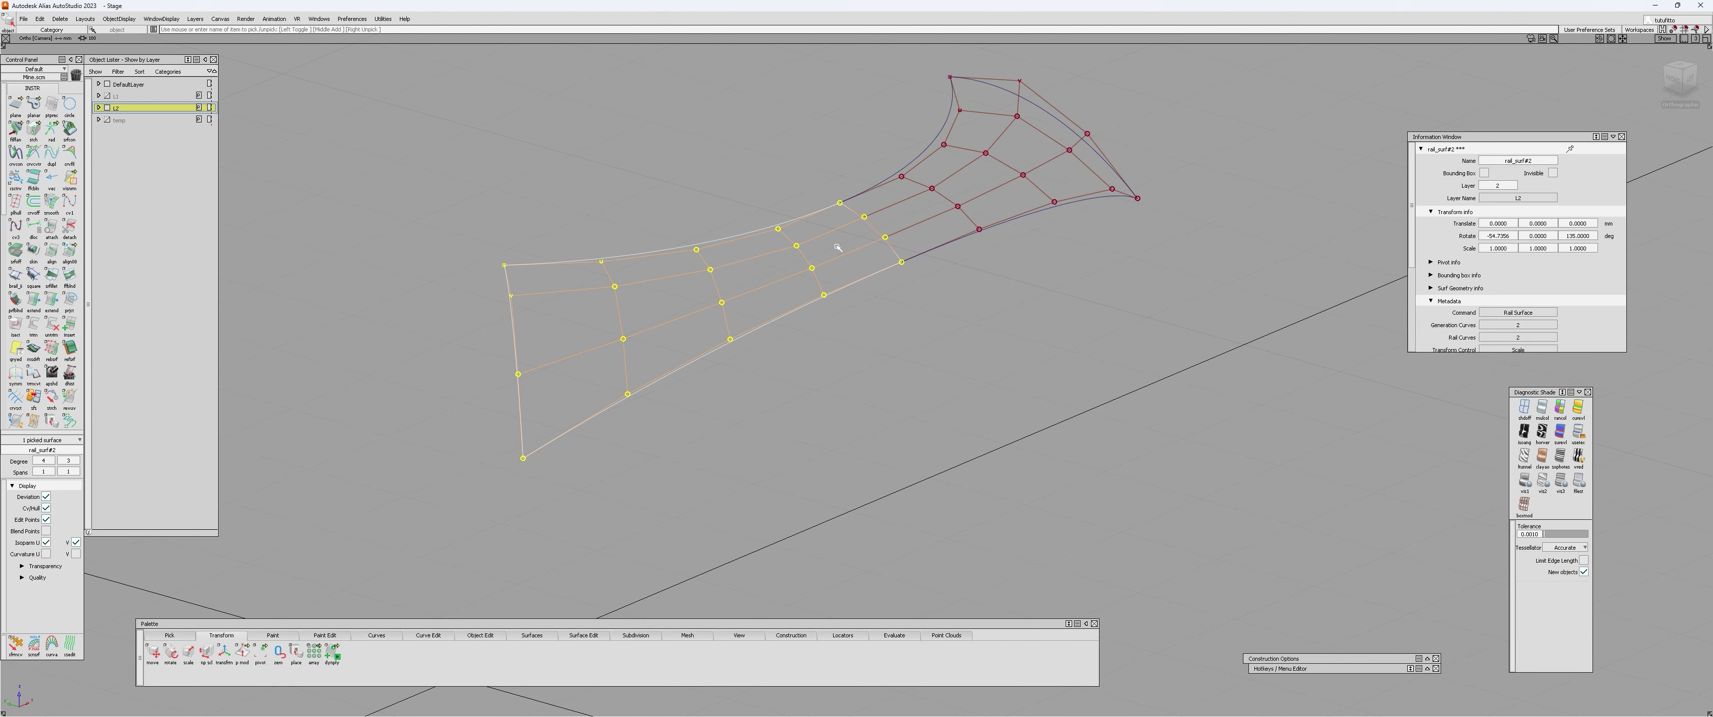
key(ctrl+c)
key(ctrl+v)
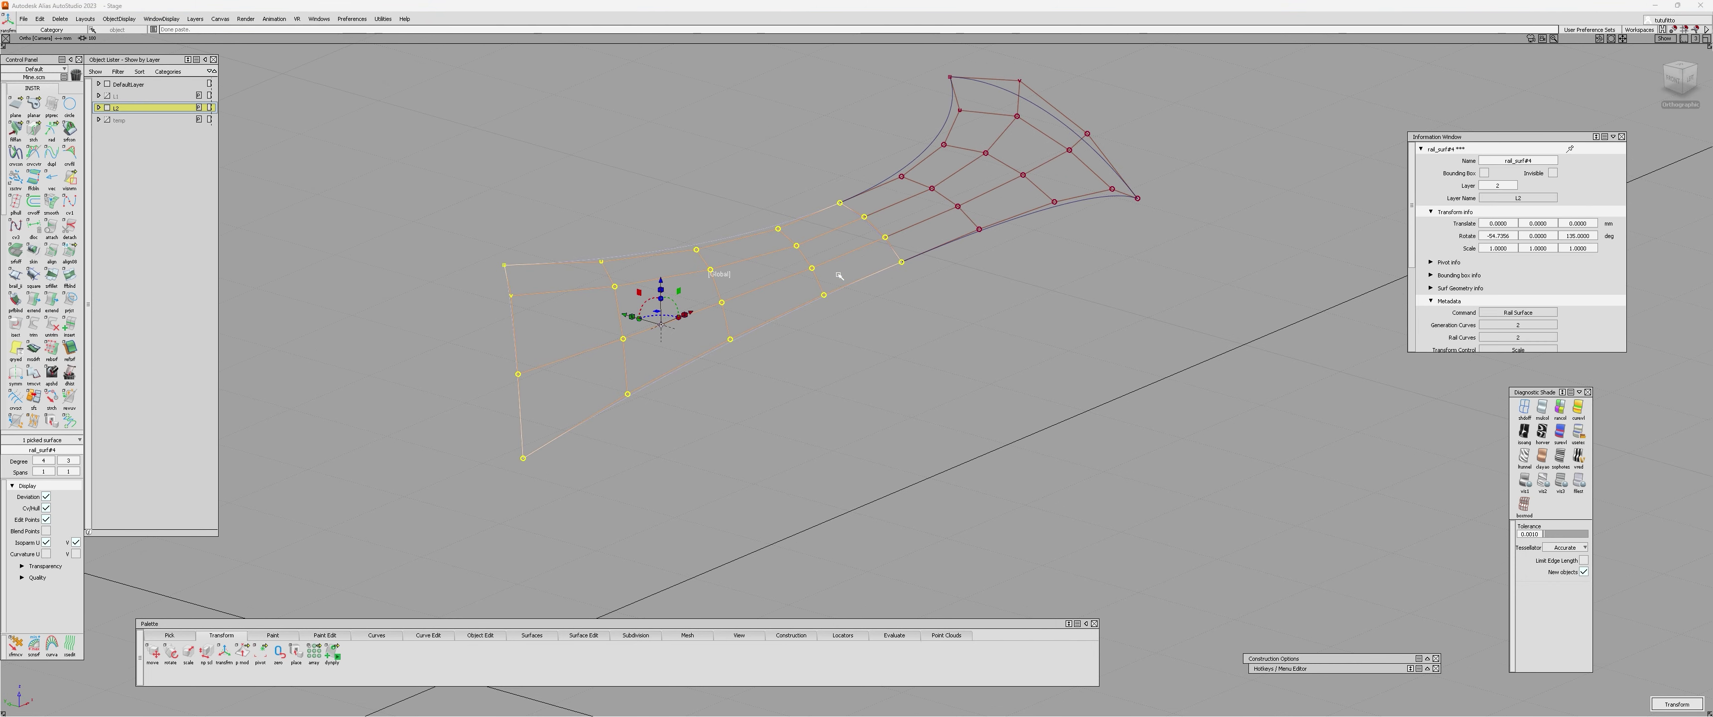
ctrl+alt+click(899, 262)
text(-1 -1 -1)
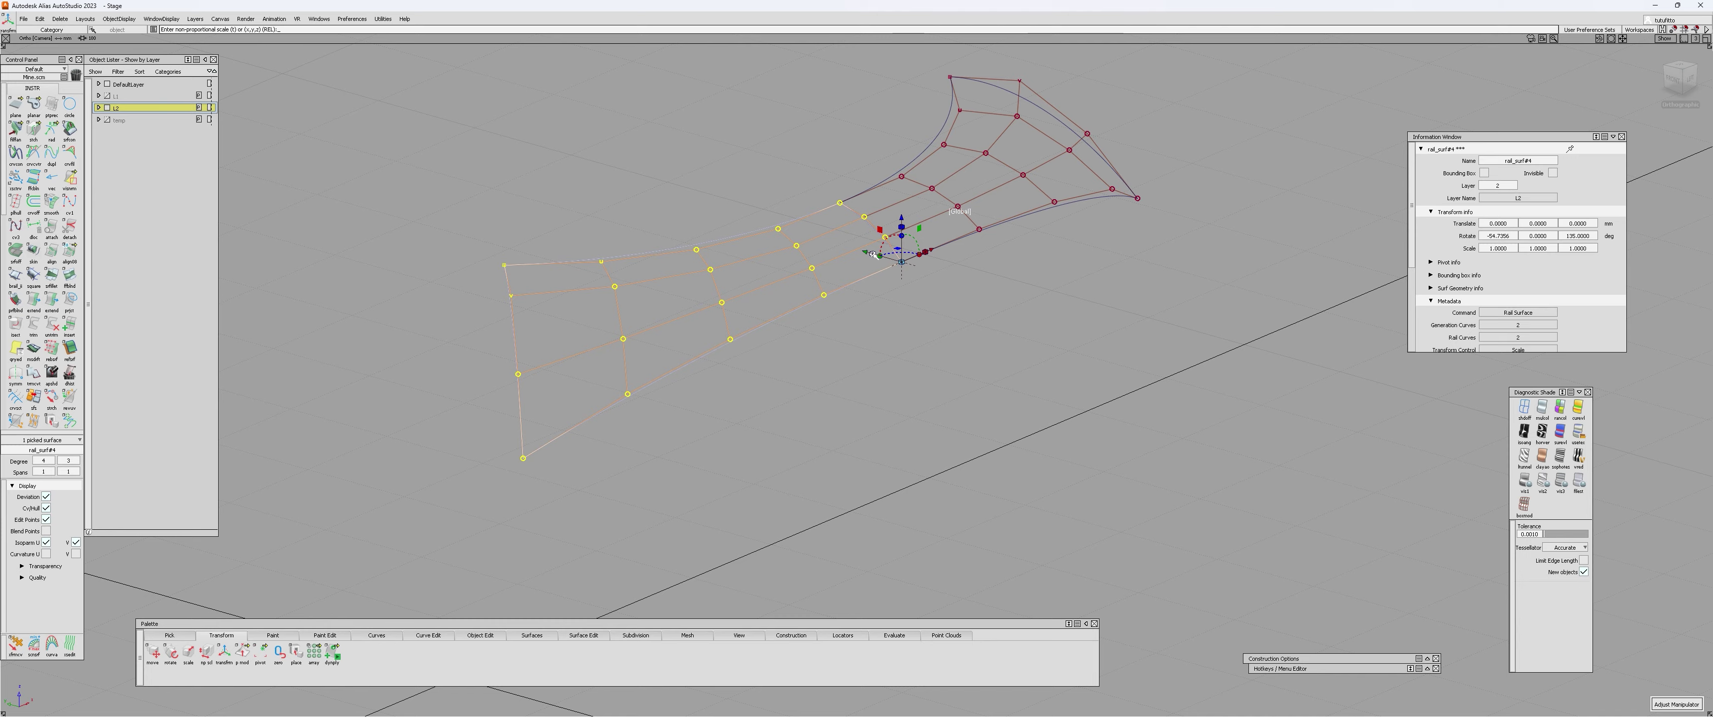
key(Return)
alt+shift+drag(875, 256, 983, 293)
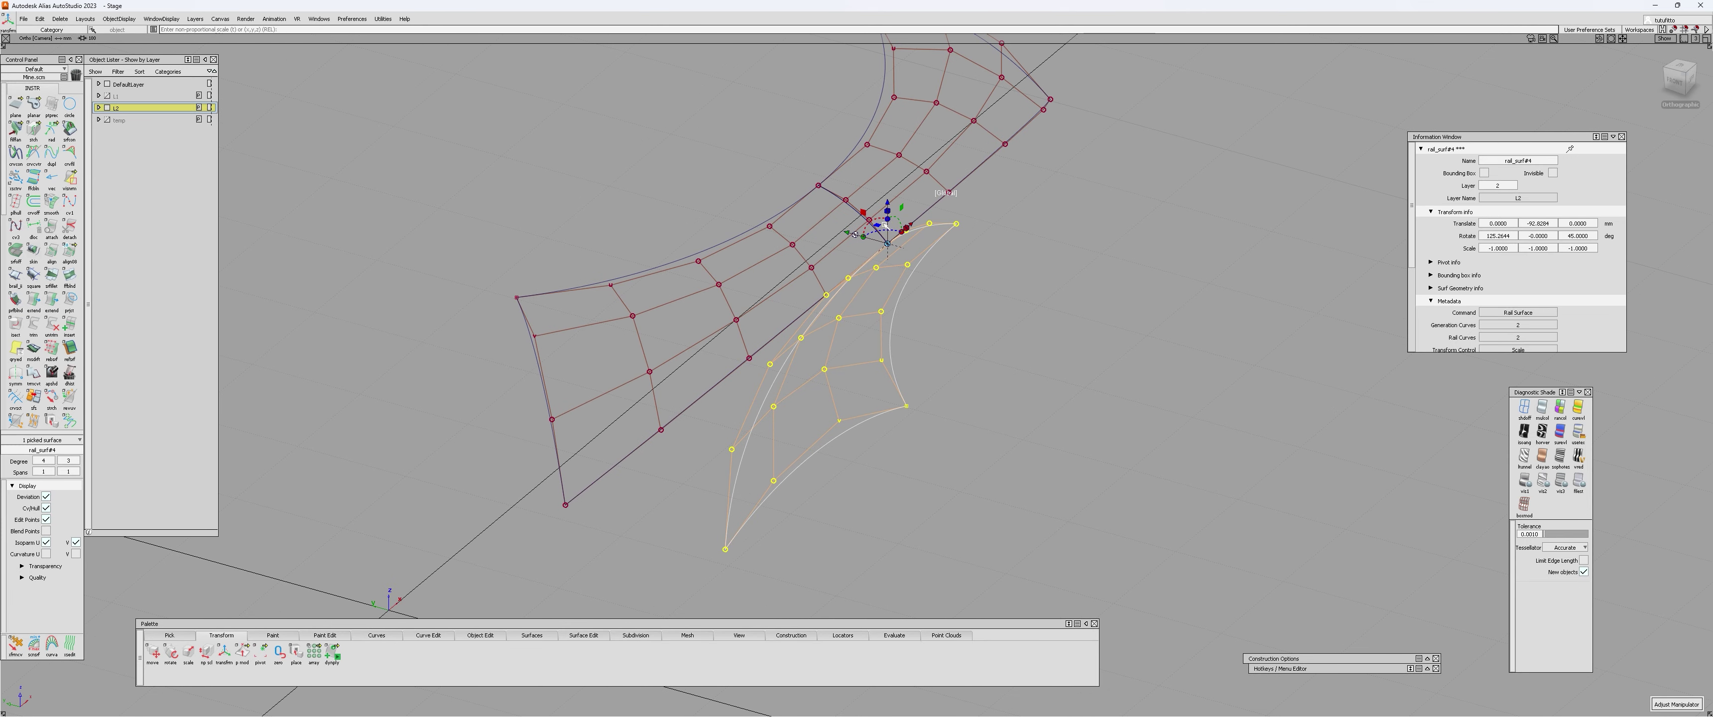
click(881, 220)
key(Return)
click(912, 205)
- Toggle back to the custom construction plane
alt+shift+right_drag(904, 210, 672, 336)
alt+shift+drag(671, 336, 578, 363)
alt+shift+right_drag(578, 363, 898, 333)
alt+shift+drag(898, 332, 878, 309)
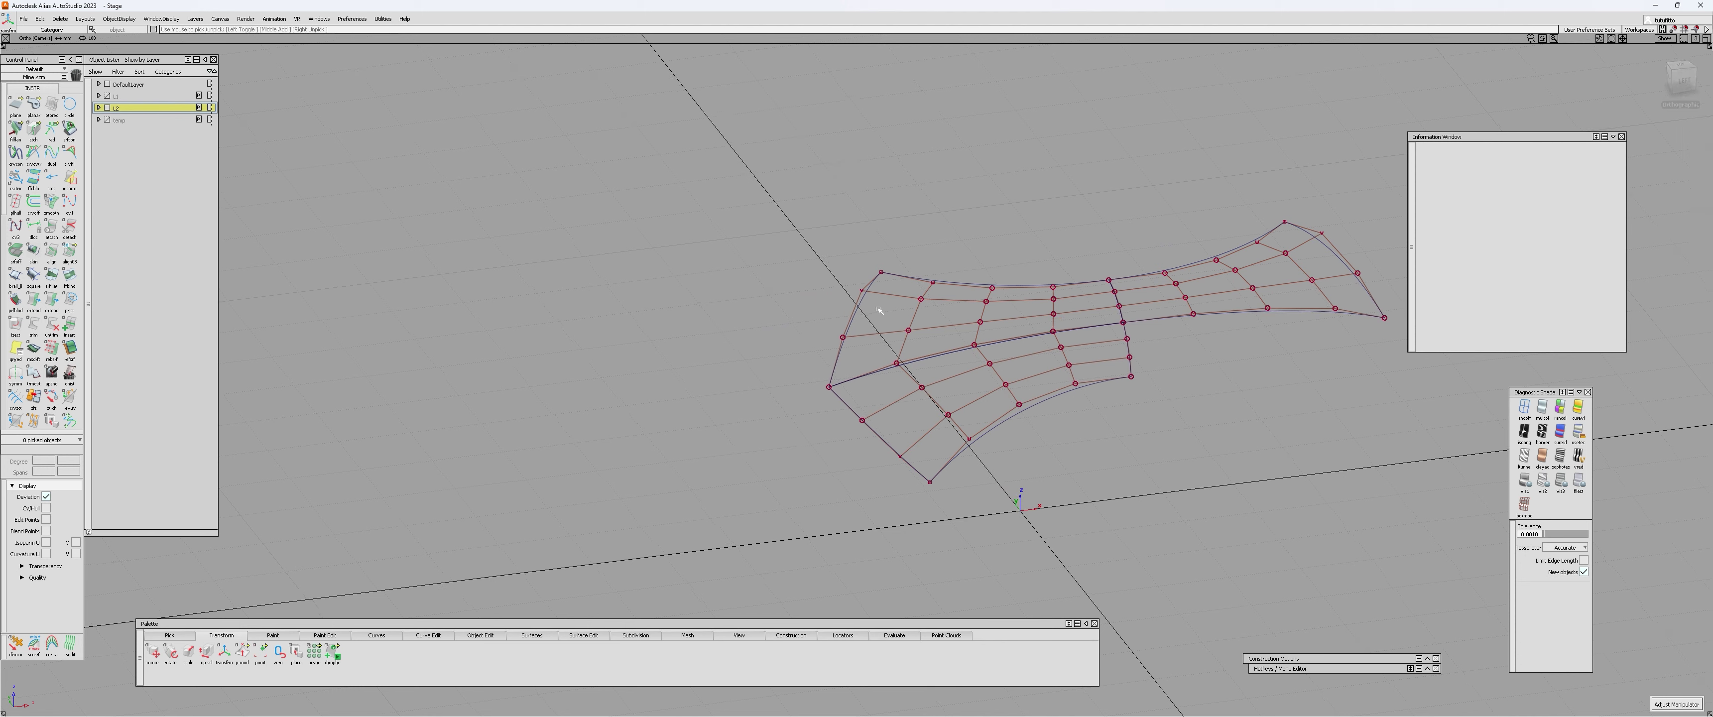
alt+shift+drag(668, 348, 805, 305)
- Examine the original rail surface together with its two mirrored neighbours and its open short edge
click(919, 344)
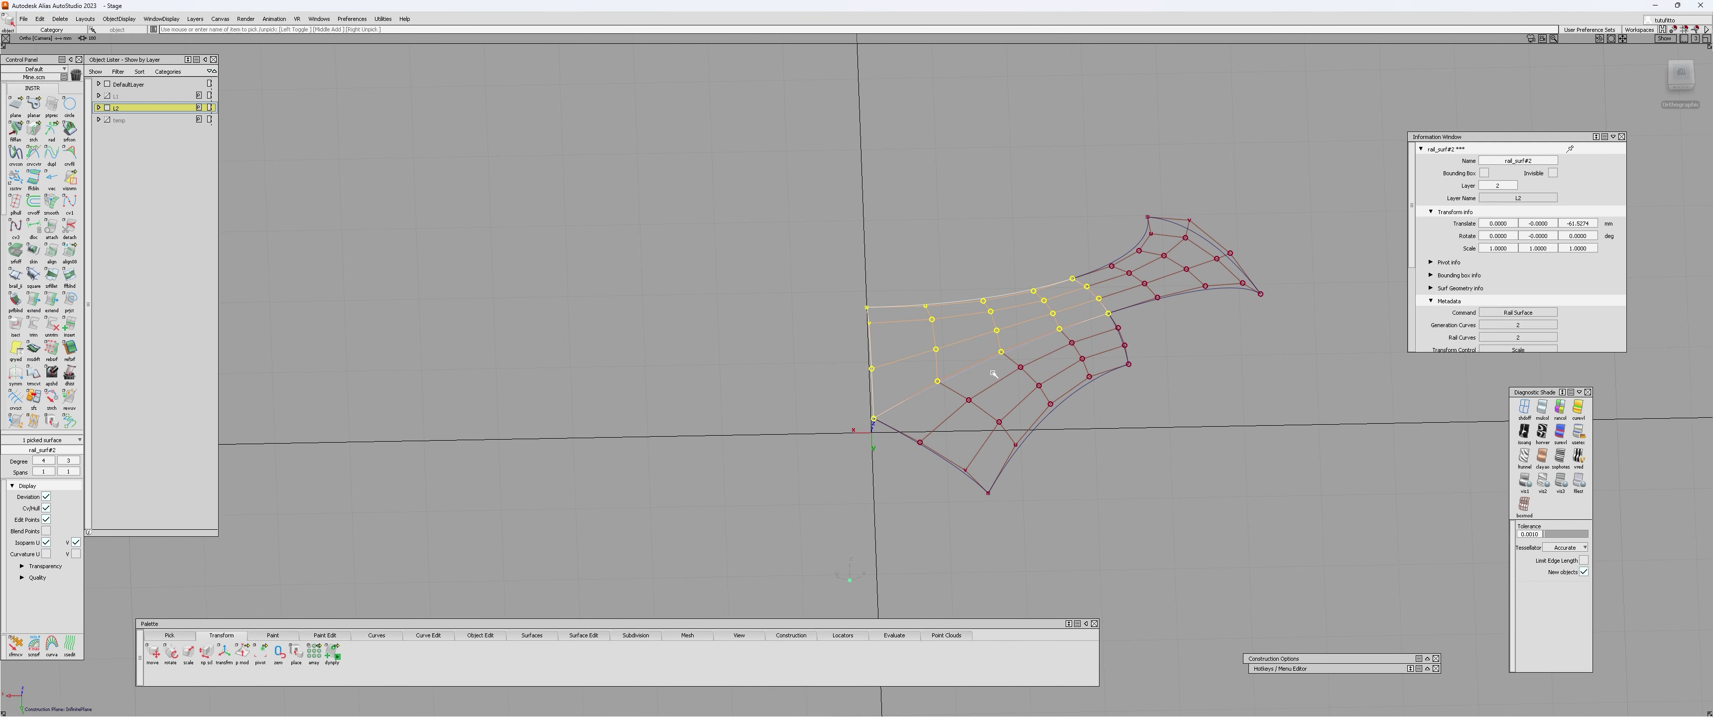
click(1031, 308)
alt+shift+right_drag(879, 409, 1013, 326)
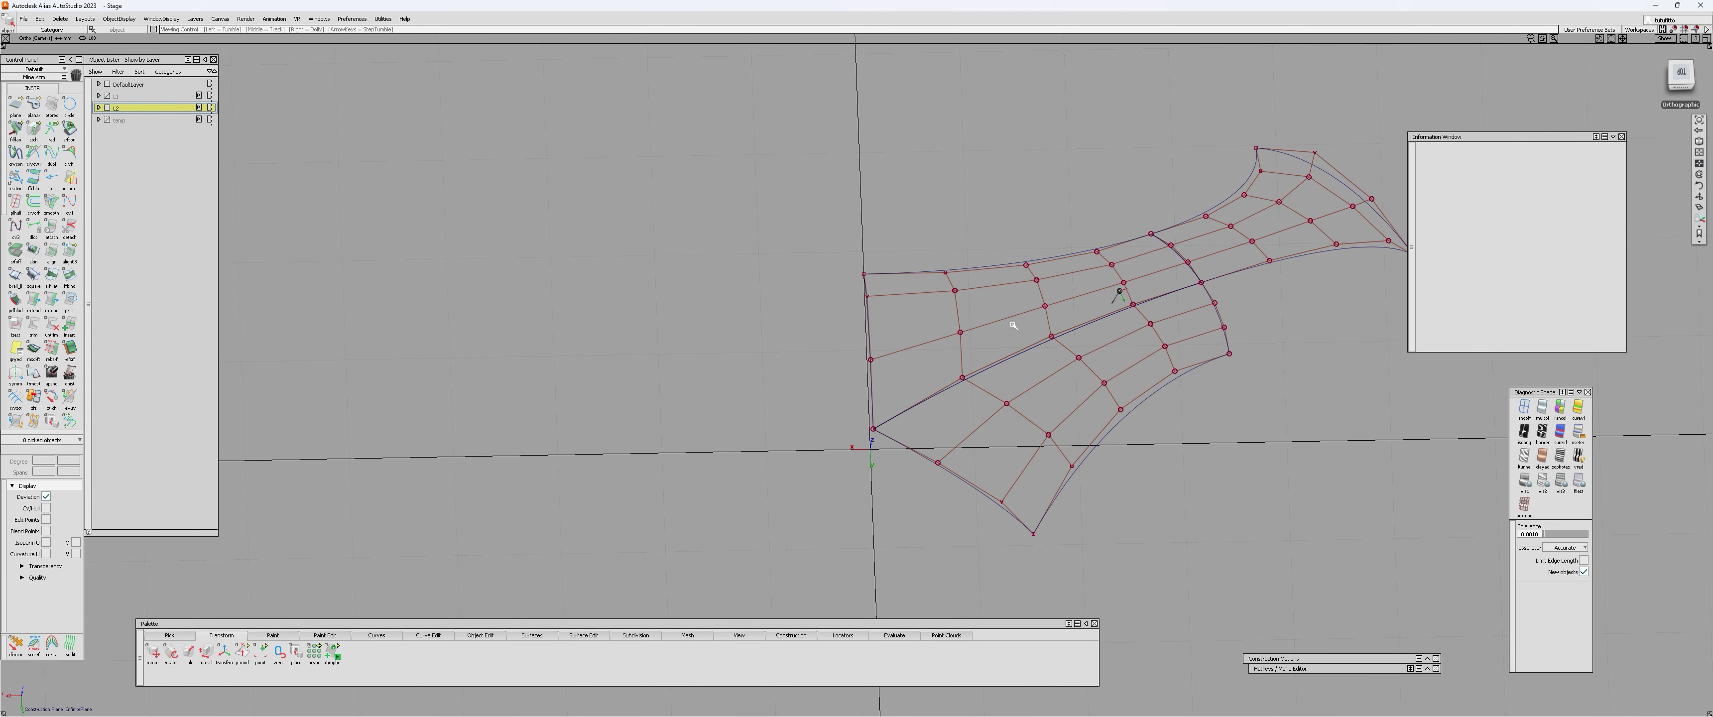
alt+shift+drag(834, 359, 1021, 344)
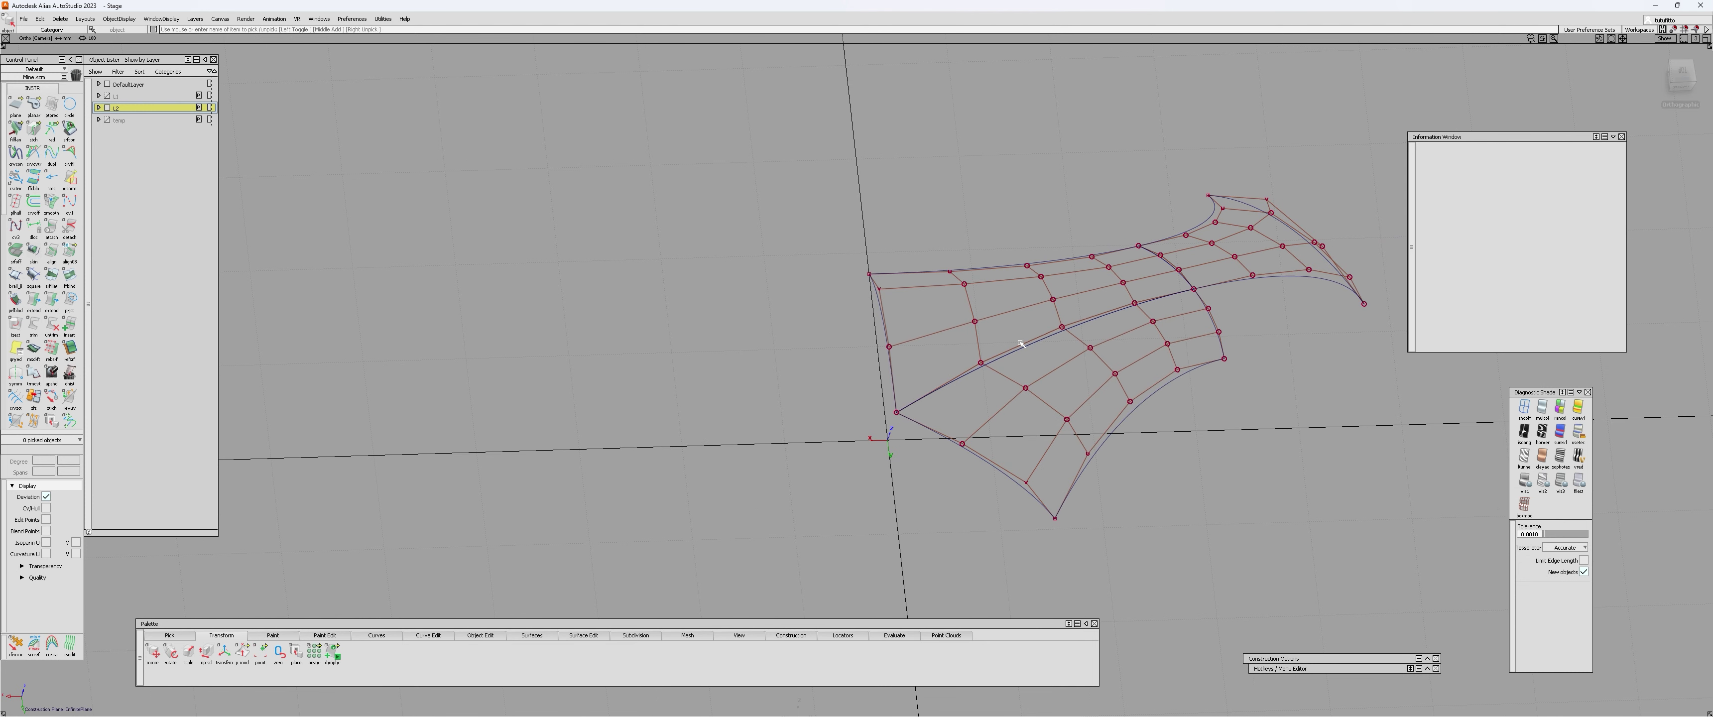
click(969, 322)
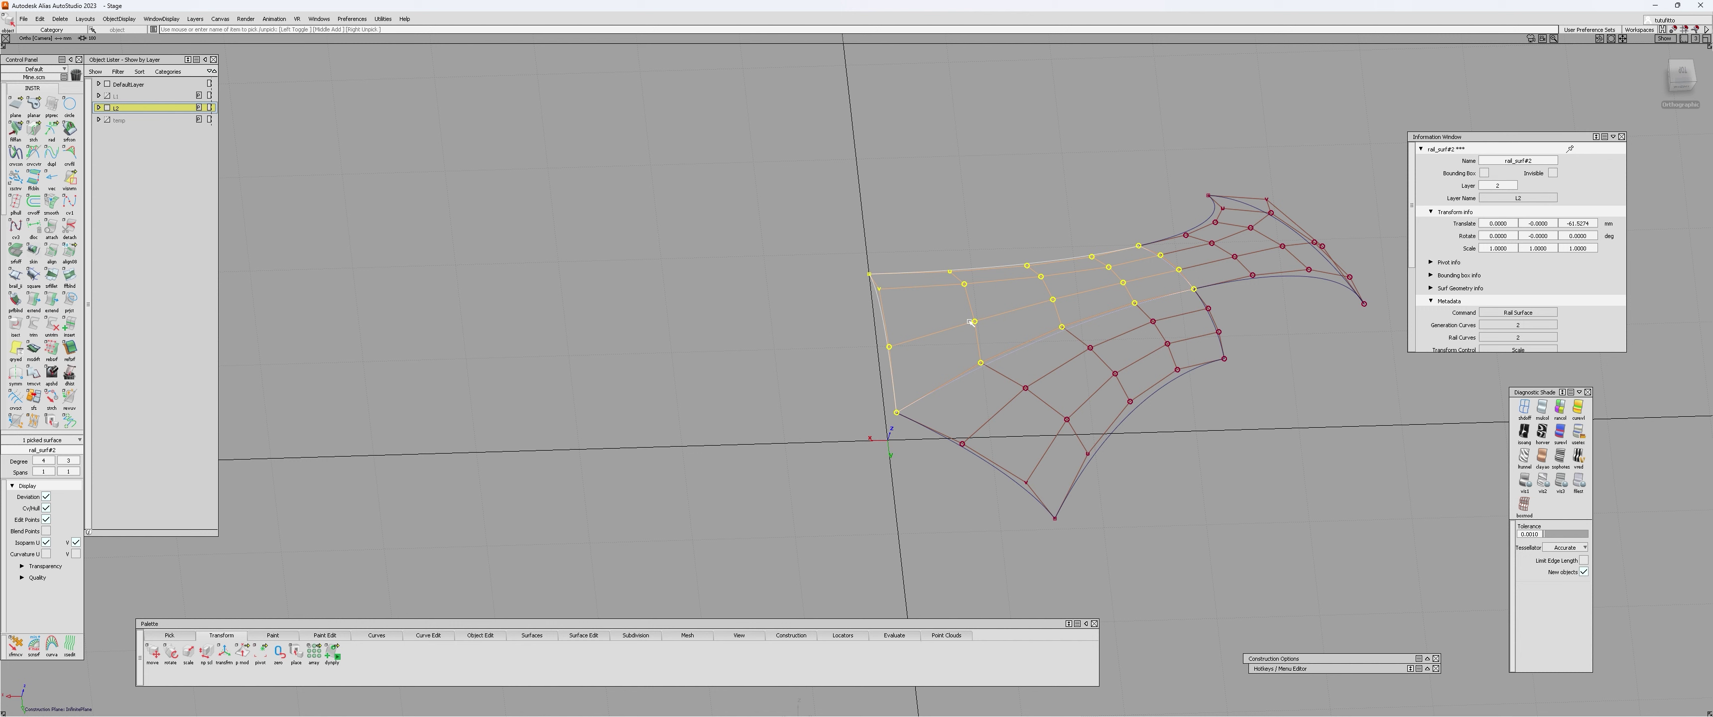
alt+shift+drag(971, 322, 951, 353)
click(951, 352)
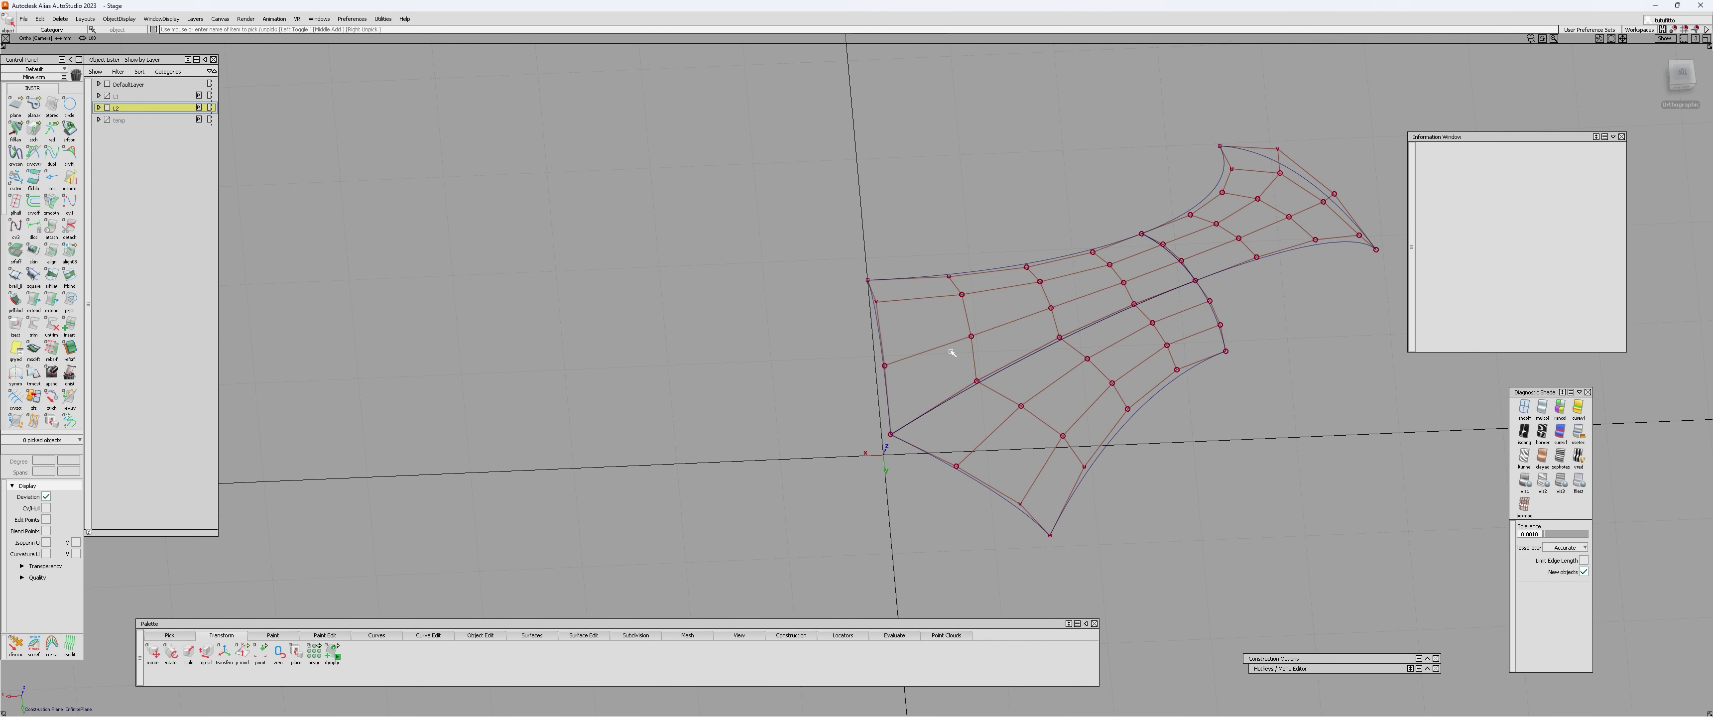
- Try to mirror the original rail surface across the XZ plane, and undo it
click(951, 346)
scroll(52, 317, down, 2)
click(51, 314)
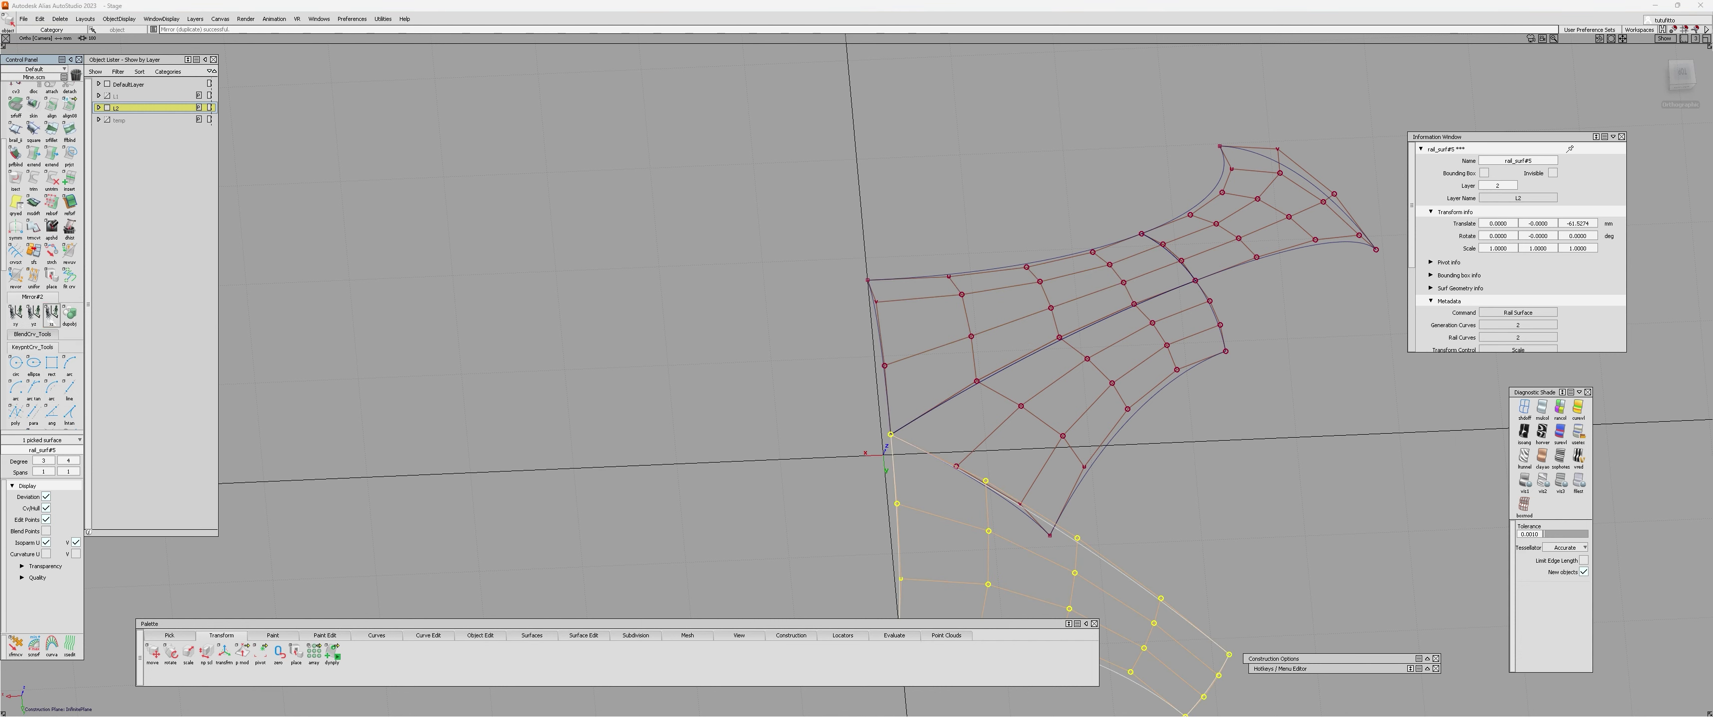
key(ctrl+z)
- Mirror the original rail surface across the YZ plane and clear the selection
click(944, 345)
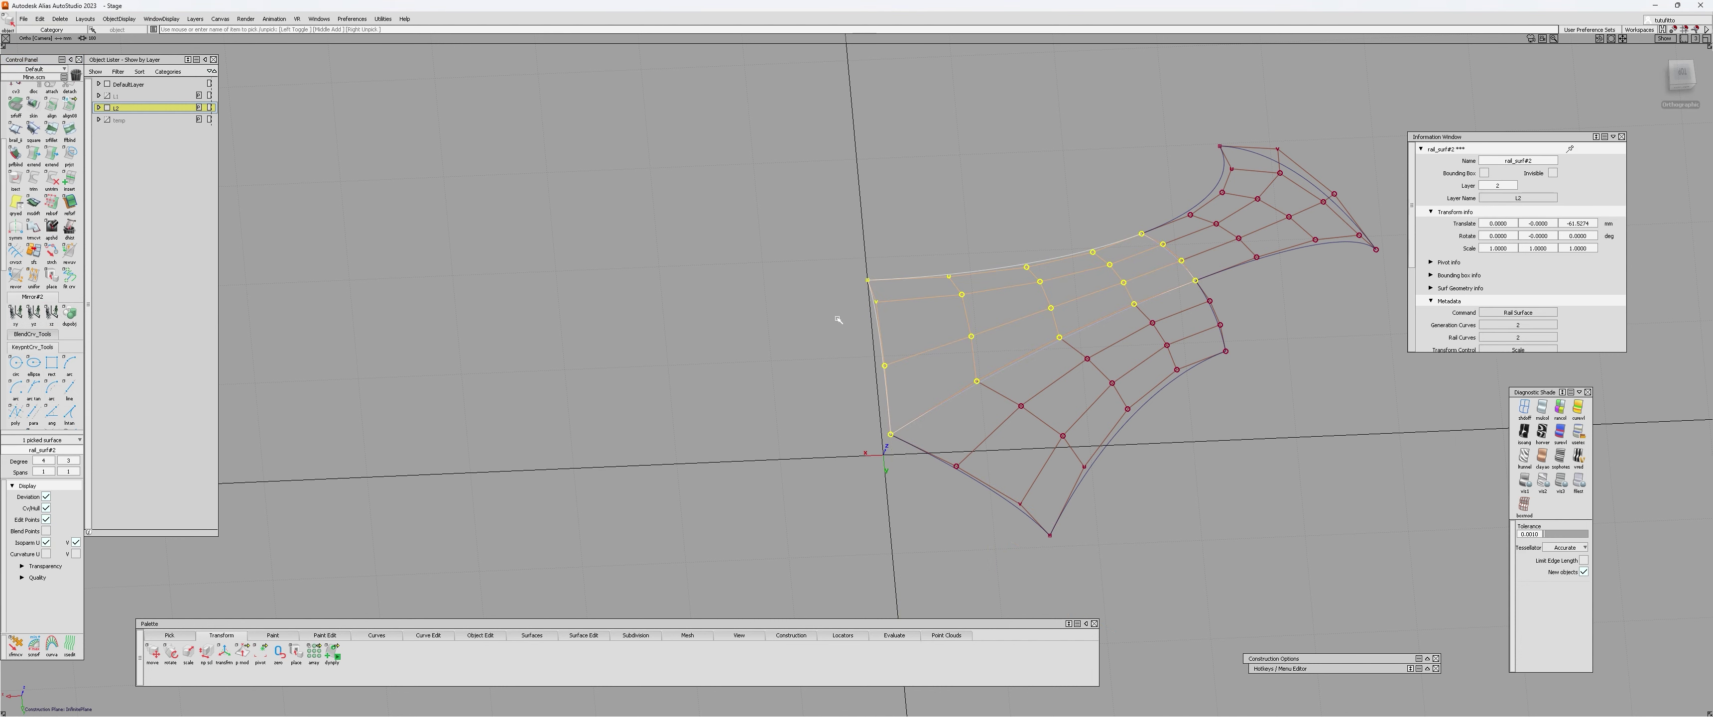
click(33, 314)
click(727, 352)
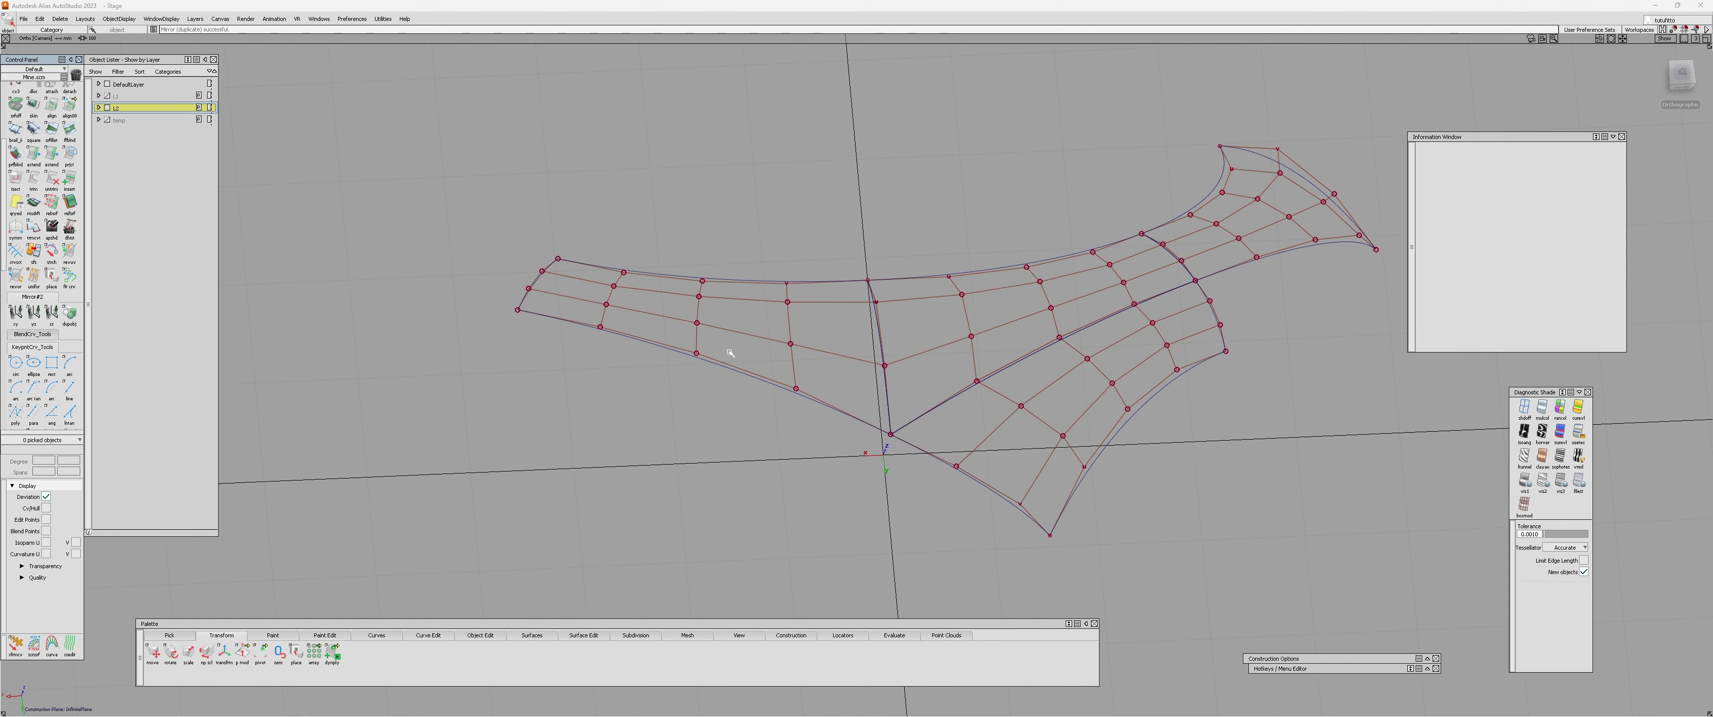
- Check the surface continuity along the centre seam between the original rail surface and its mirrored copy
alt+shift+right_drag(727, 352, 897, 326)
key(c)
click(909, 306)
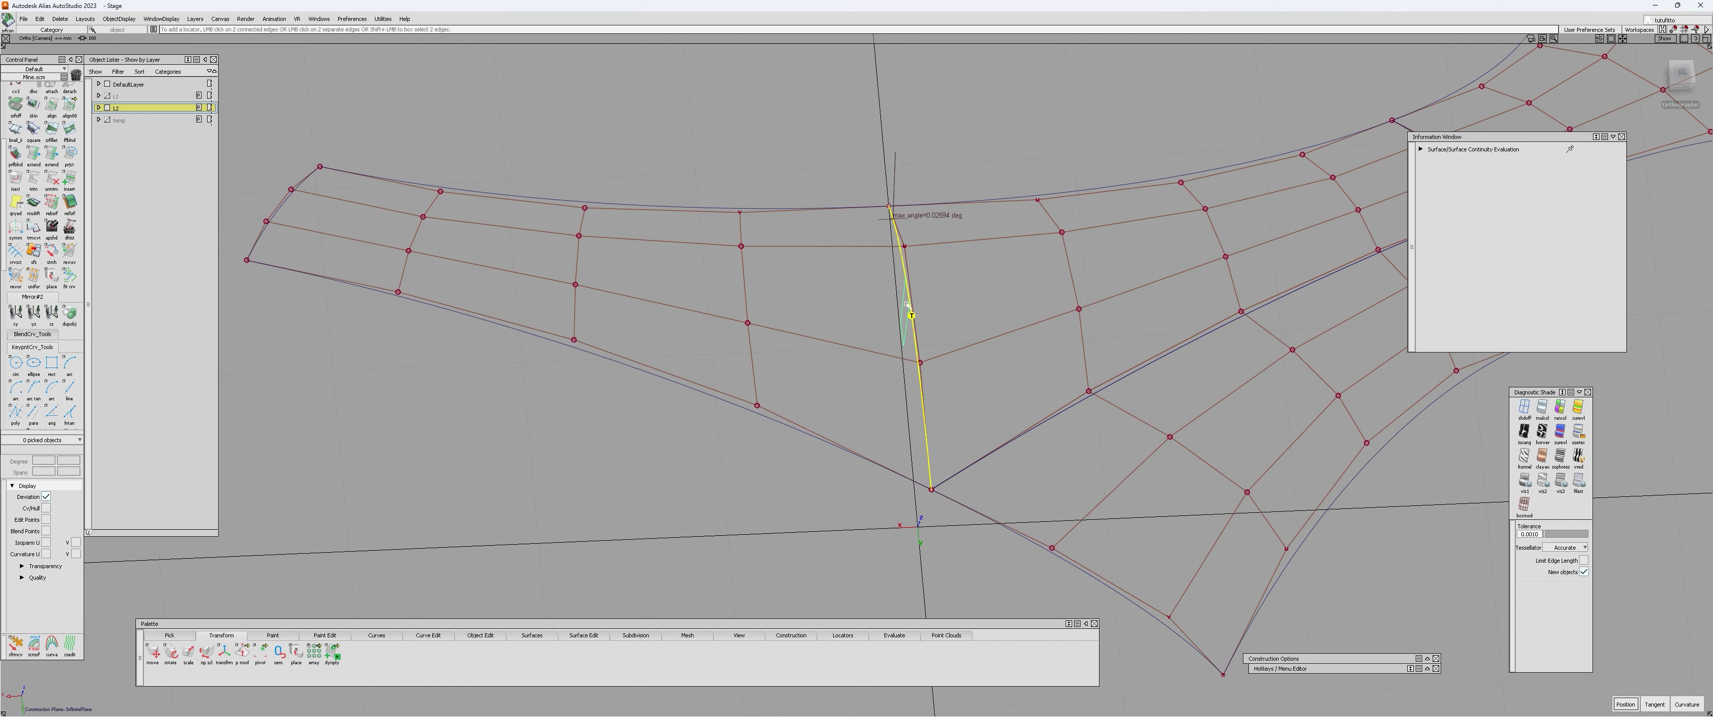
alt+shift+drag(858, 305, 748, 385)
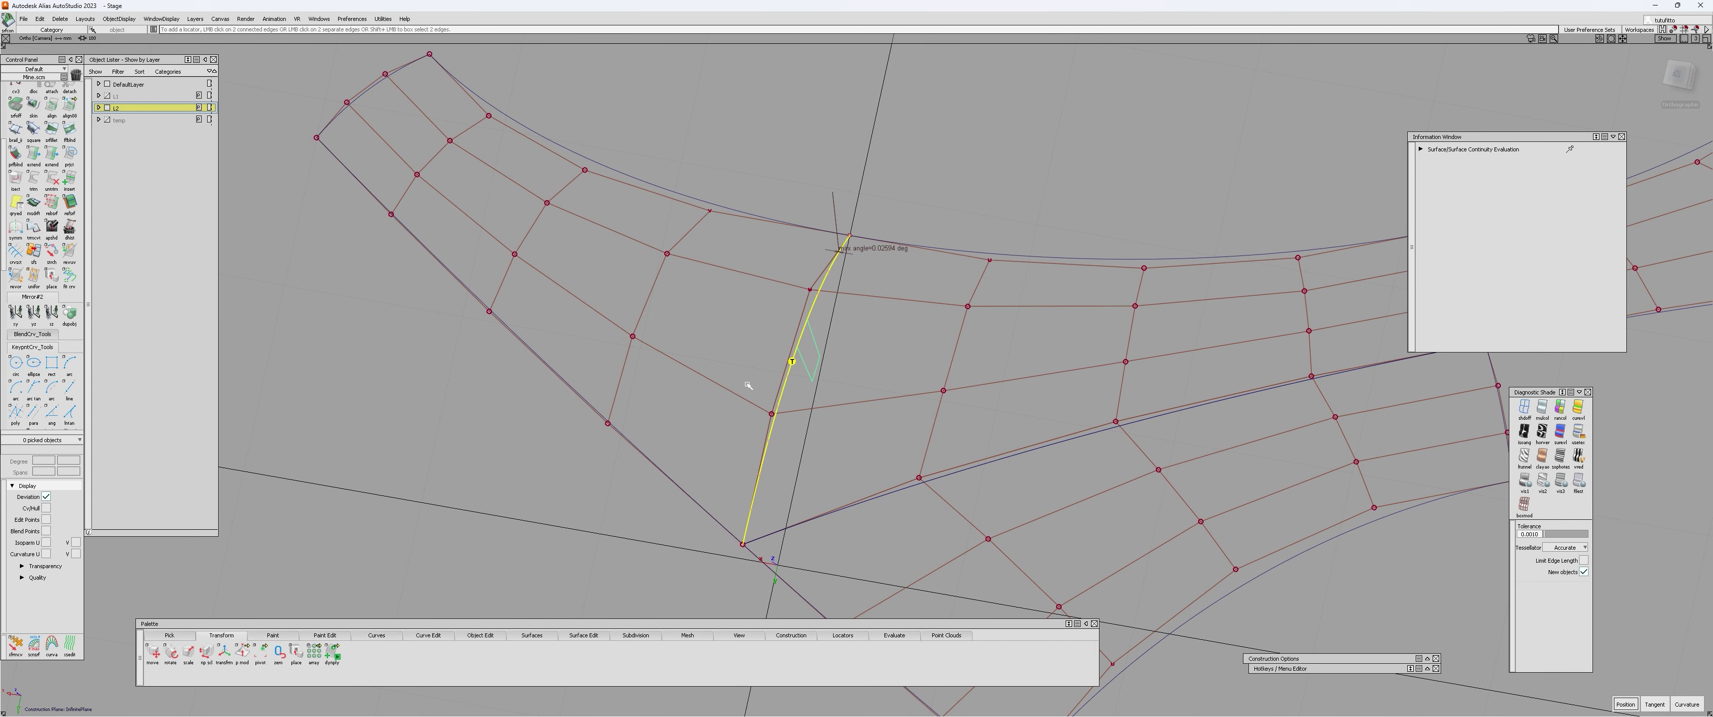
click(747, 384)
- Select one matching CV on each side of the centre seam and compare their slide directions
ctrl+shift+drag(934, 321, 948, 279)
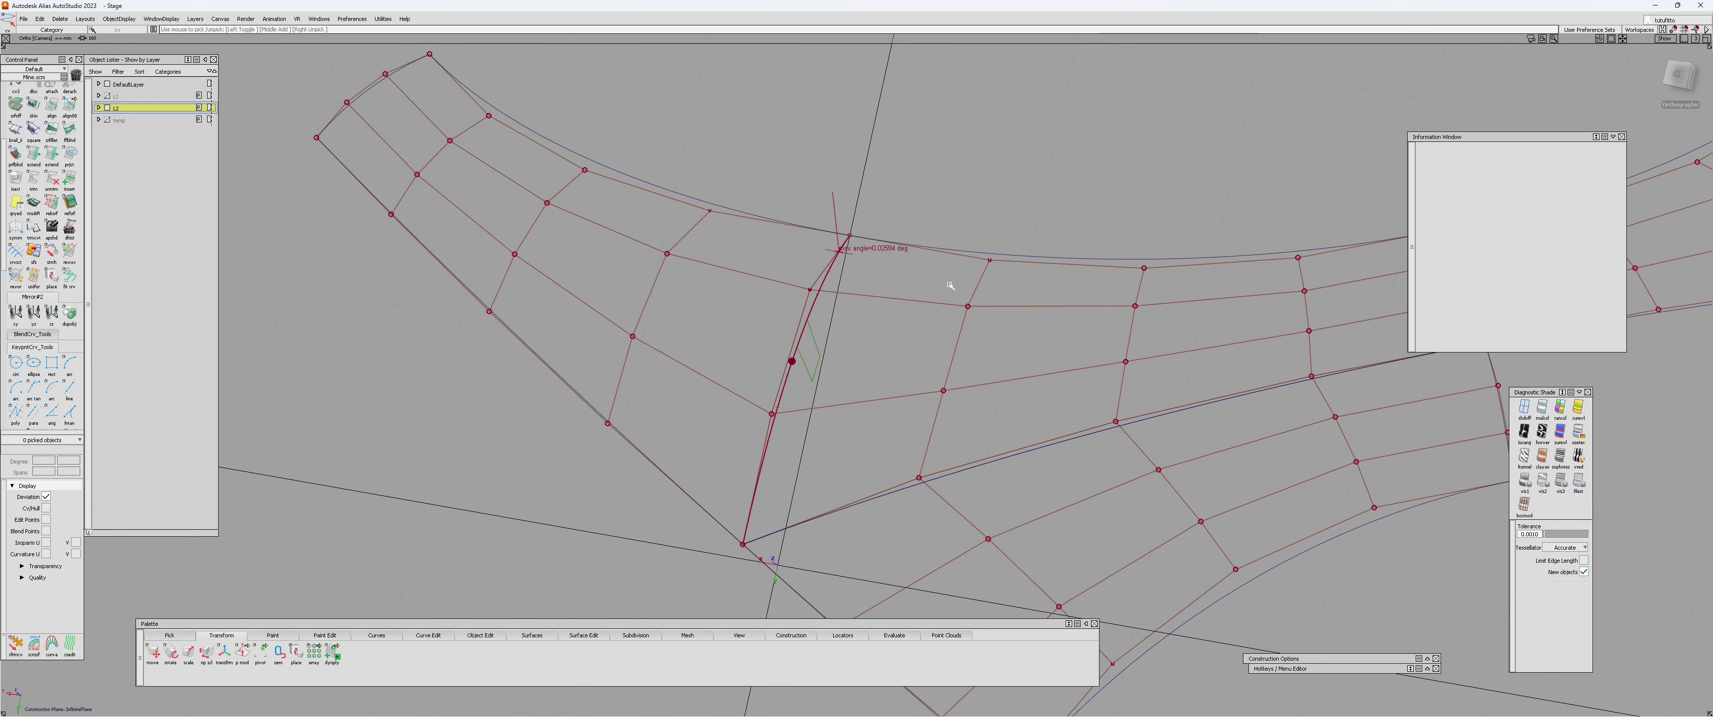
click(967, 306)
click(666, 253)
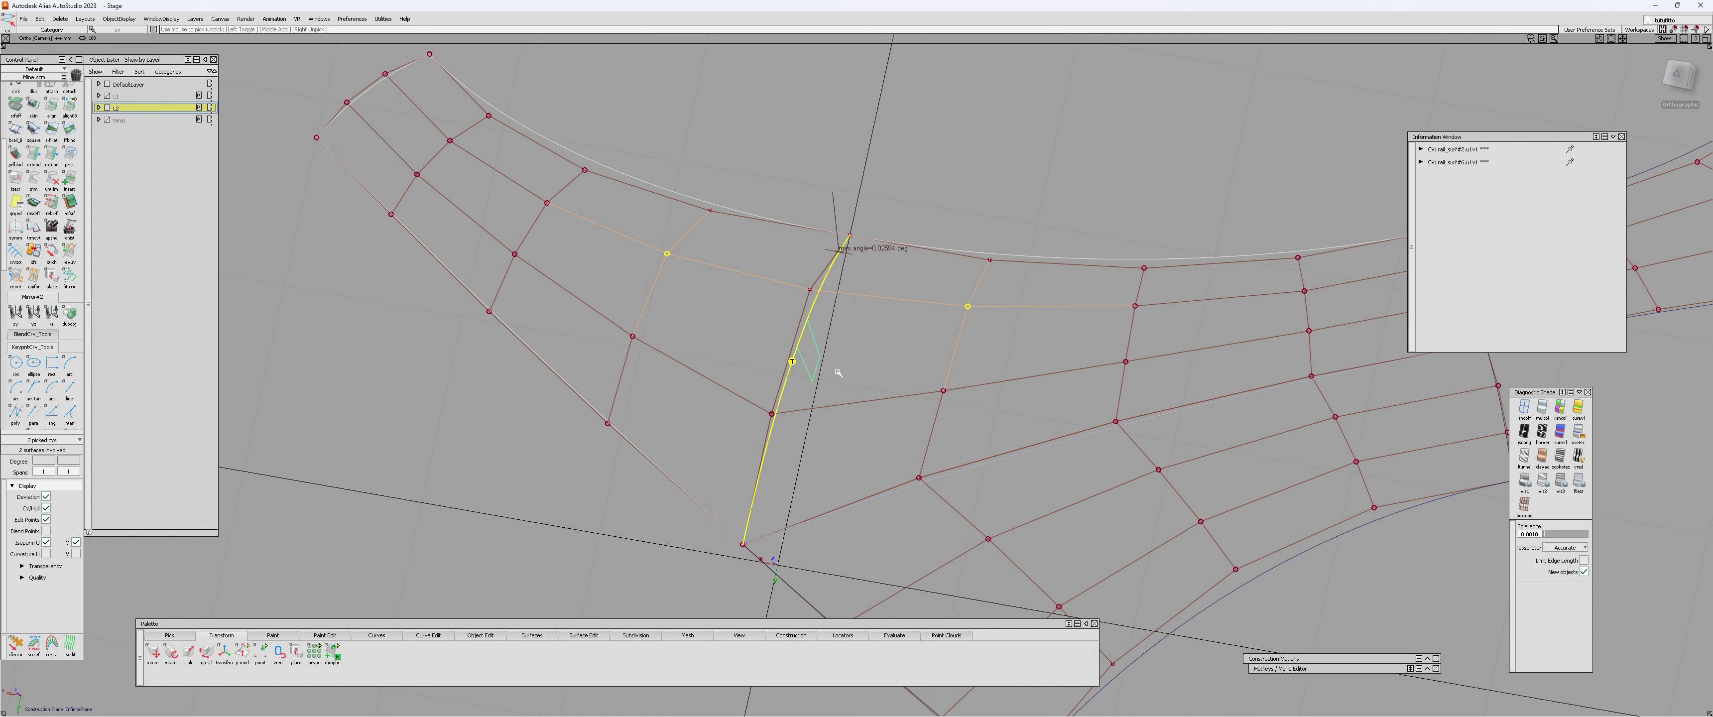
key(t)
alt+shift+drag(826, 371, 823, 378)
alt+shift+right_drag(823, 378, 740, 345)
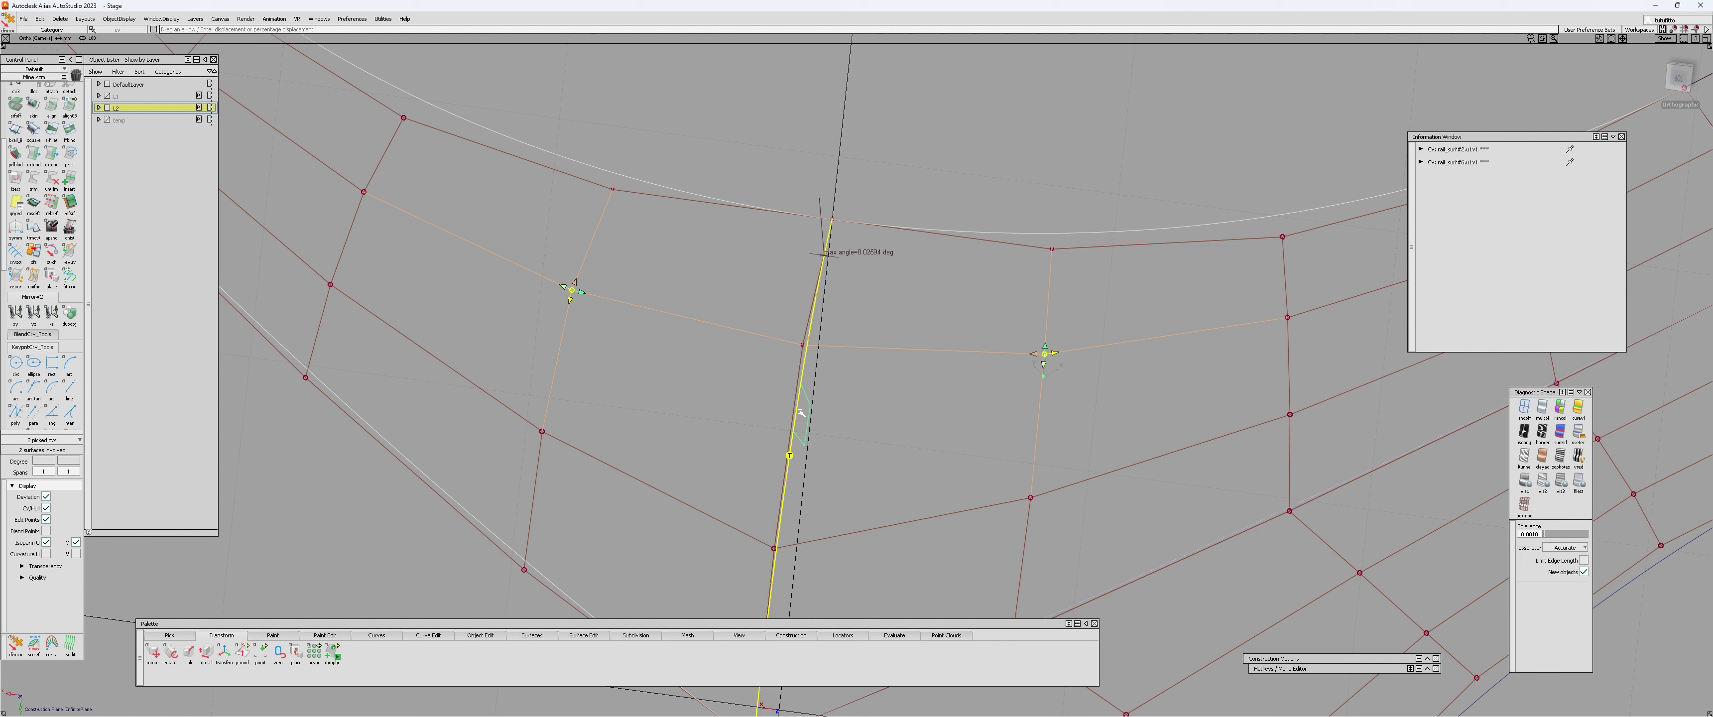
alt+shift+right_drag(801, 413, 715, 406)
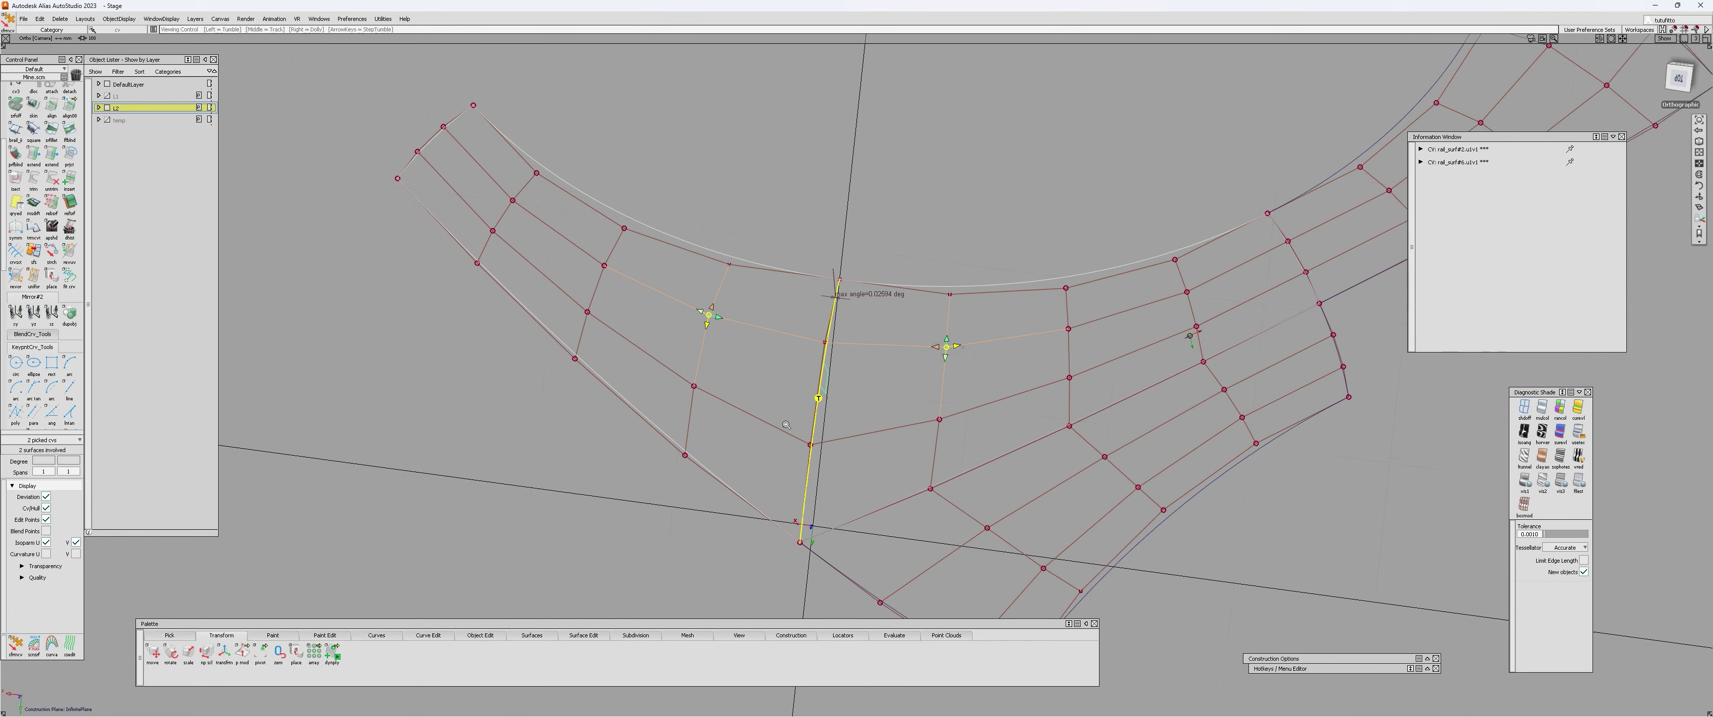
alt+shift+drag(715, 406, 744, 360)
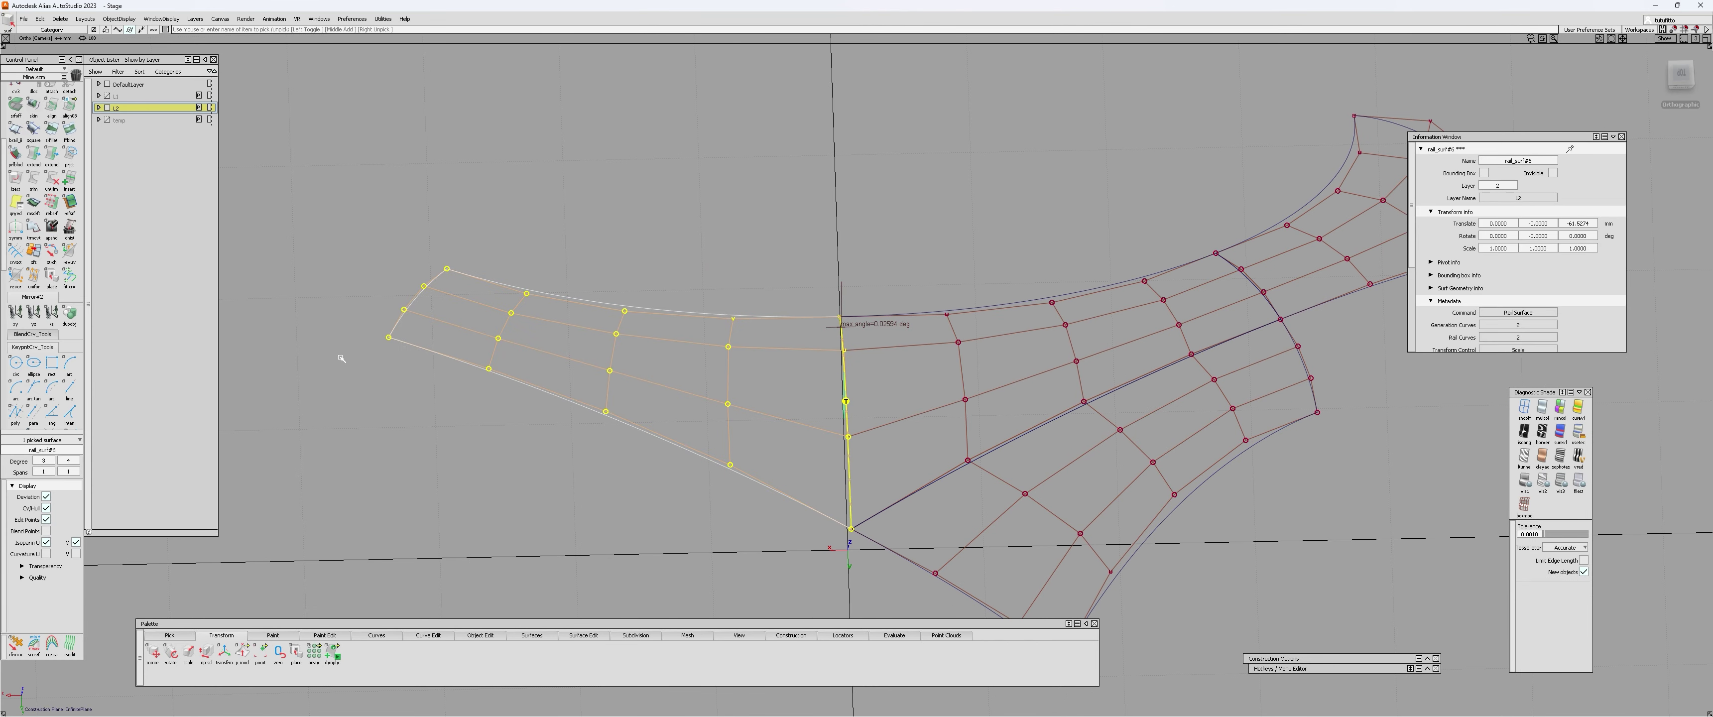
scroll(69, 253, down, 2)
double_click(70, 206)
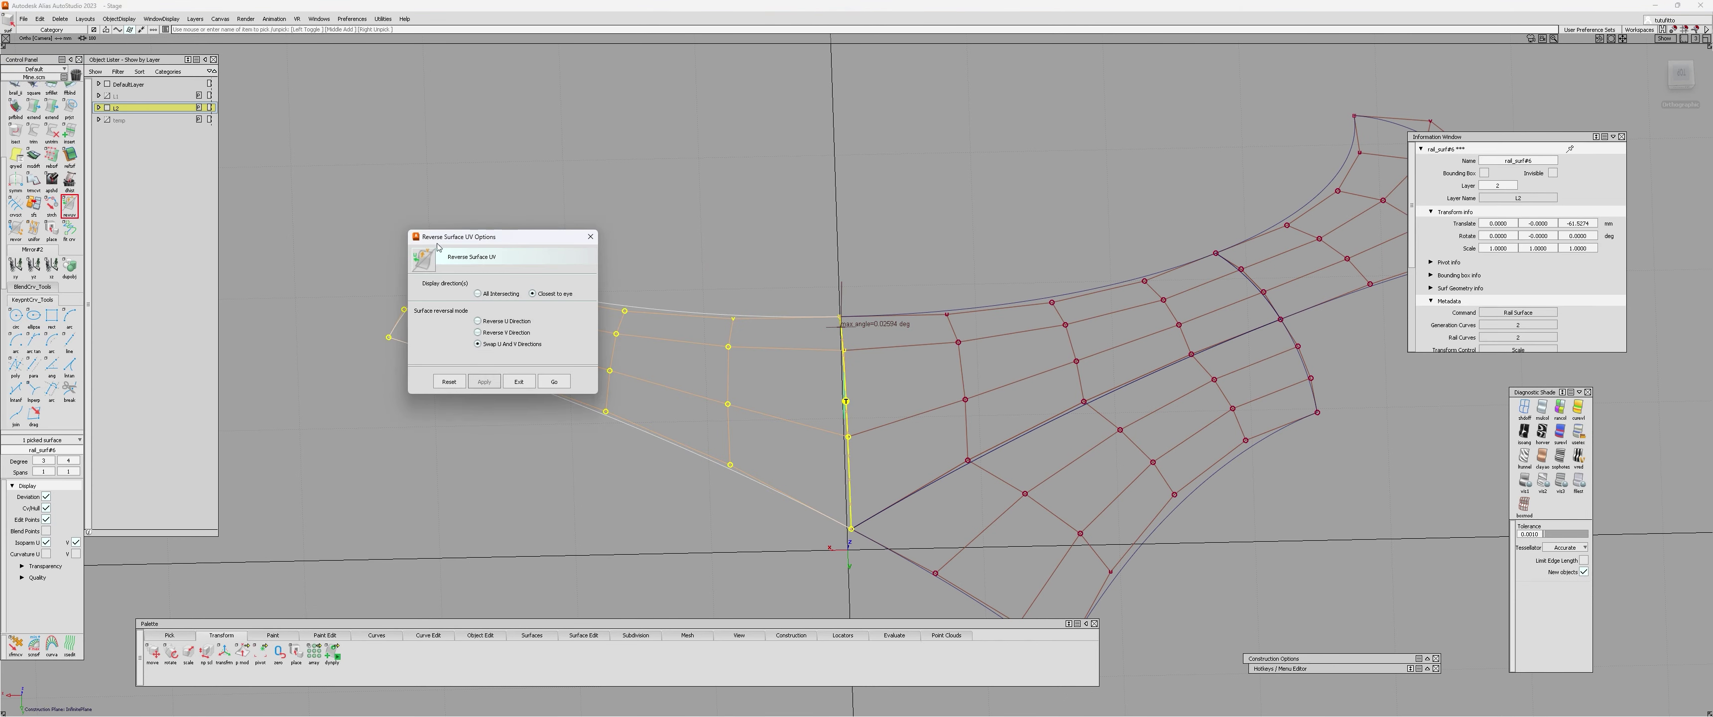
click(591, 237)
- Select the mirrored copy beyond the centre seam and delete it
alt+shift+drag(635, 266, 669, 323)
click(744, 361)
ctrl+shift+drag(724, 360, 716, 327)
click(715, 330)
click(726, 402)
alt+shift+drag(726, 401, 761, 397)
click(762, 398)
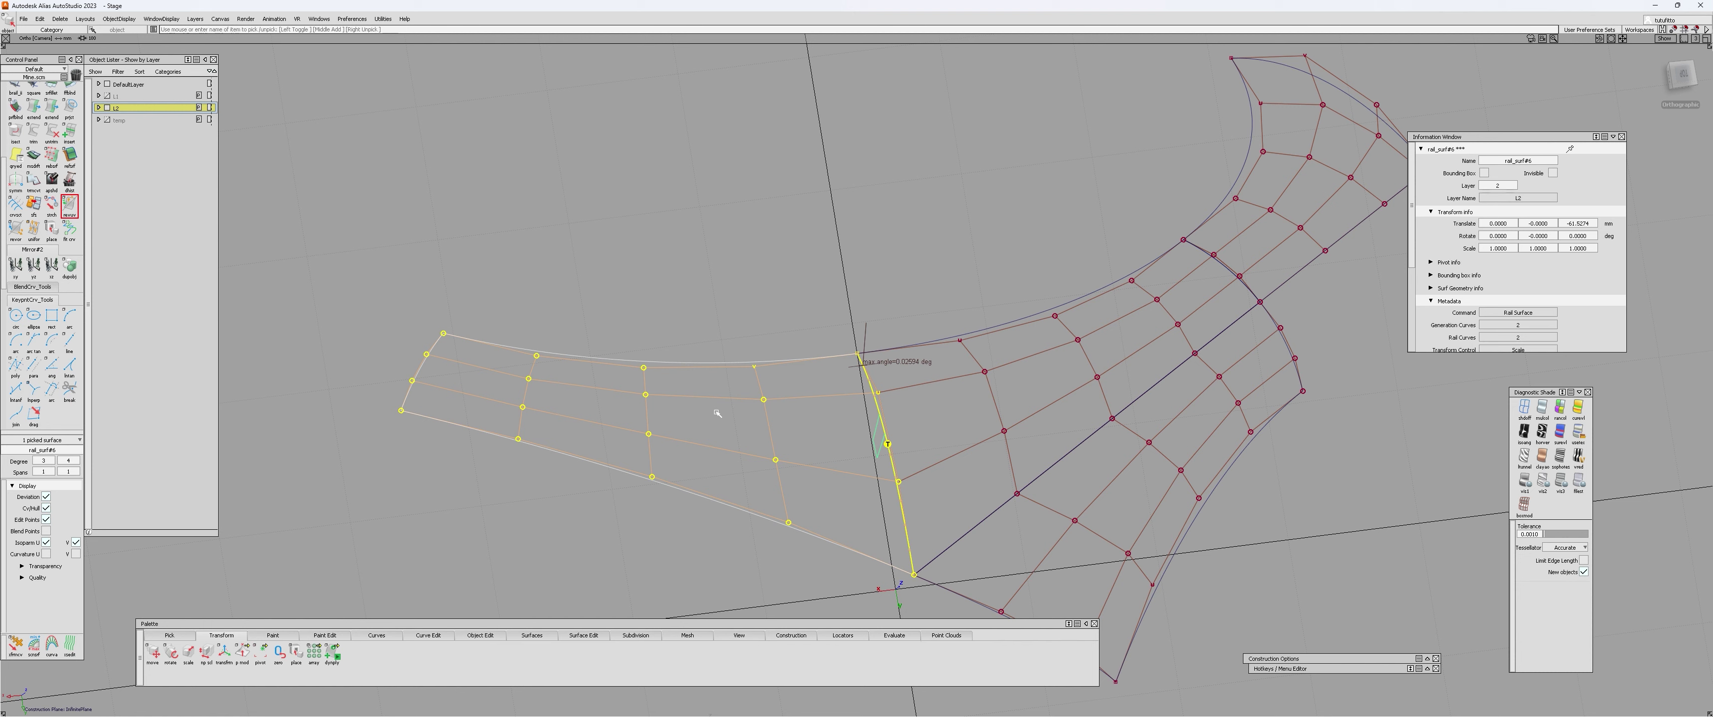
key(Delete)
key(Return)
- Duplicate the original rail surface, set the pivot at the origin and mirror the copy along X across the centre seam
alt+shift+drag(717, 414, 875, 398)
click(872, 384)
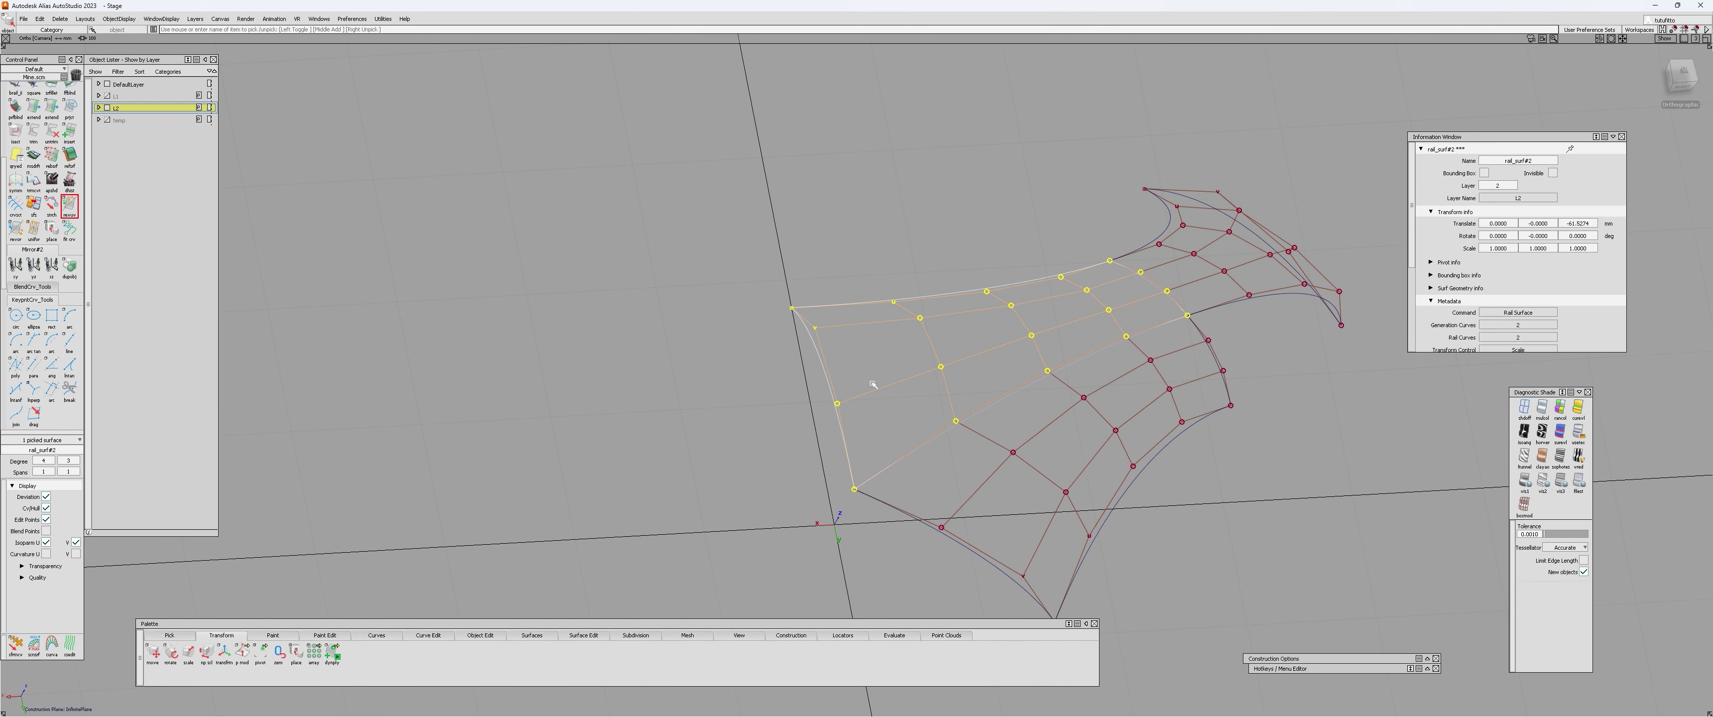
key(ctrl+v)
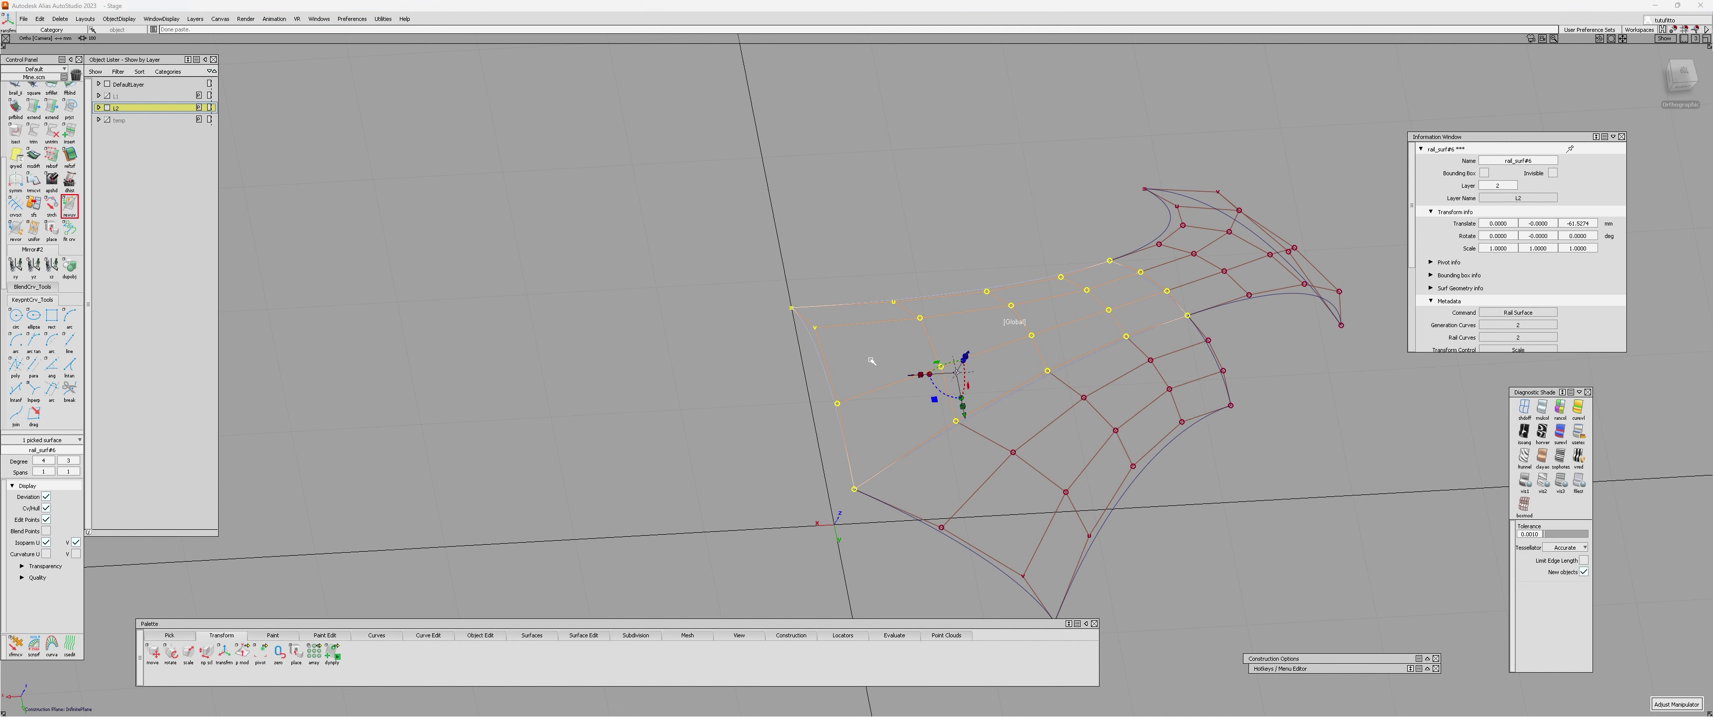
key(space)
alt+click(834, 525)
key(space)
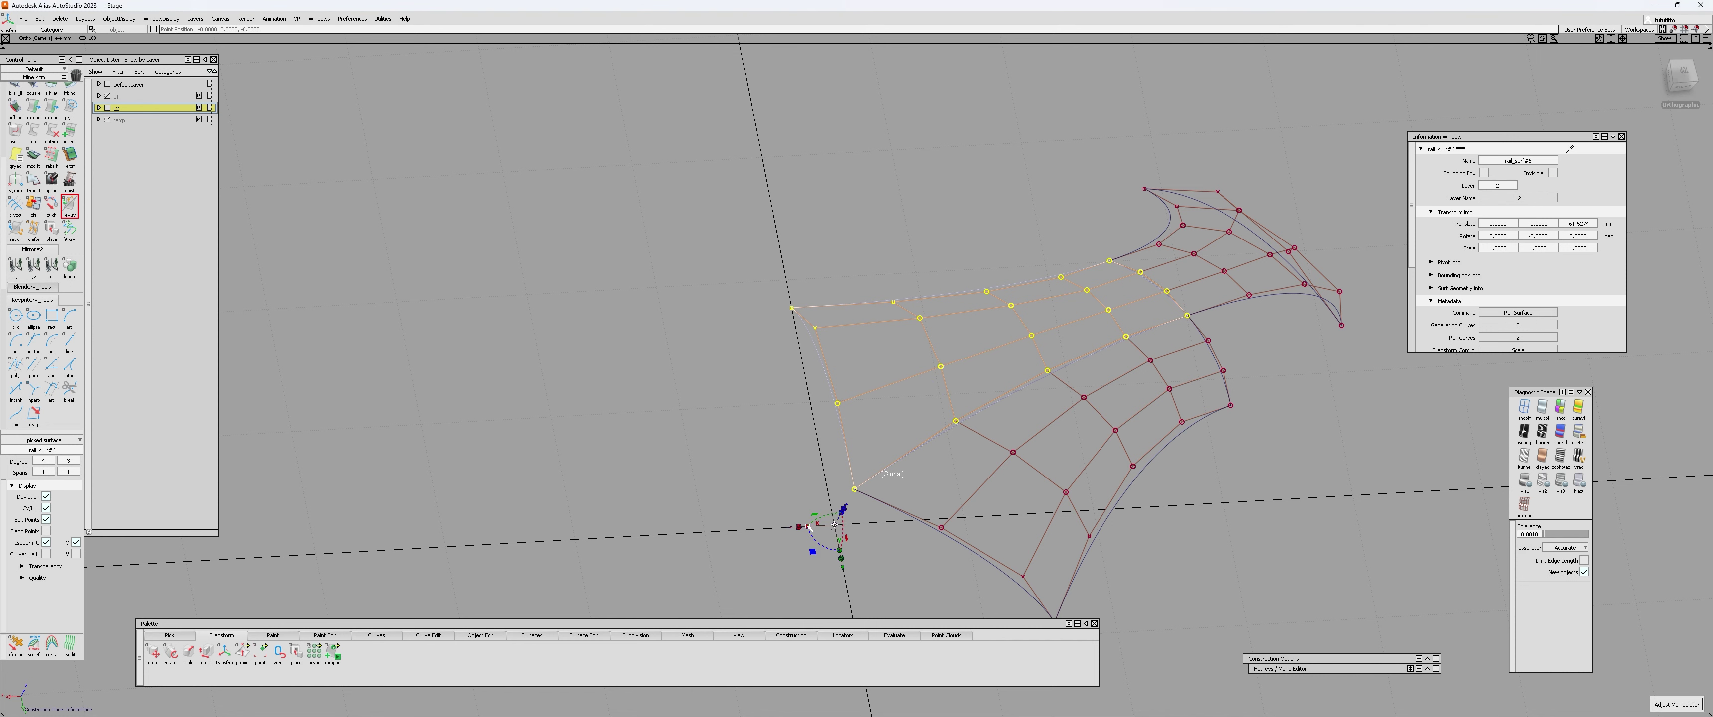
click(800, 527)
key(Return)
key(Escape)
- Select the matching CVs on both sides of the rebuilt centre seam, compare their slide directions and clear the selection
key(c)
click(700, 330)
click(920, 319)
alt+shift+drag(917, 321, 733, 442)
key(v)
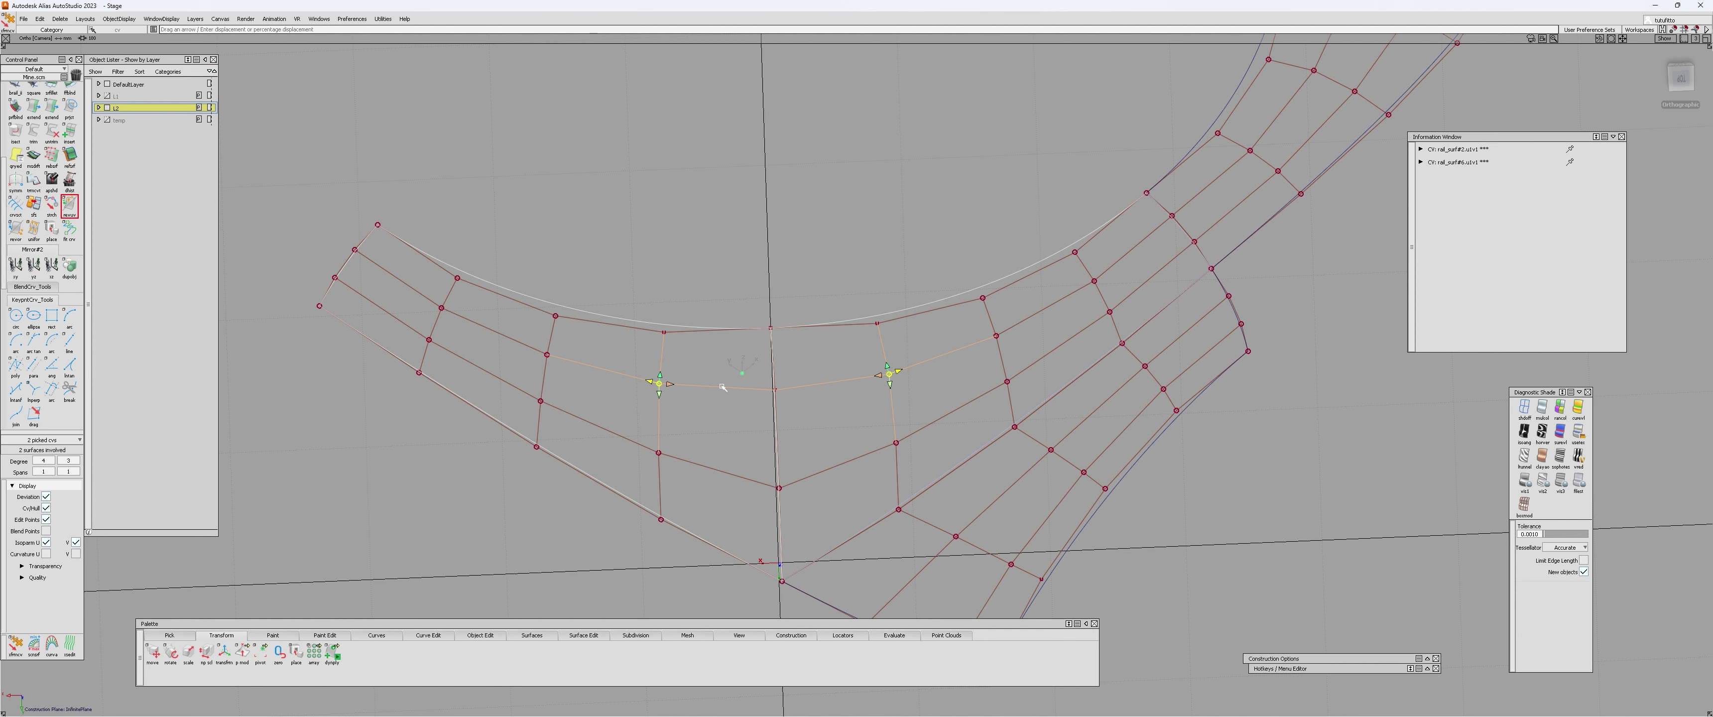
alt+shift+drag(753, 378, 910, 375)
key(Escape)
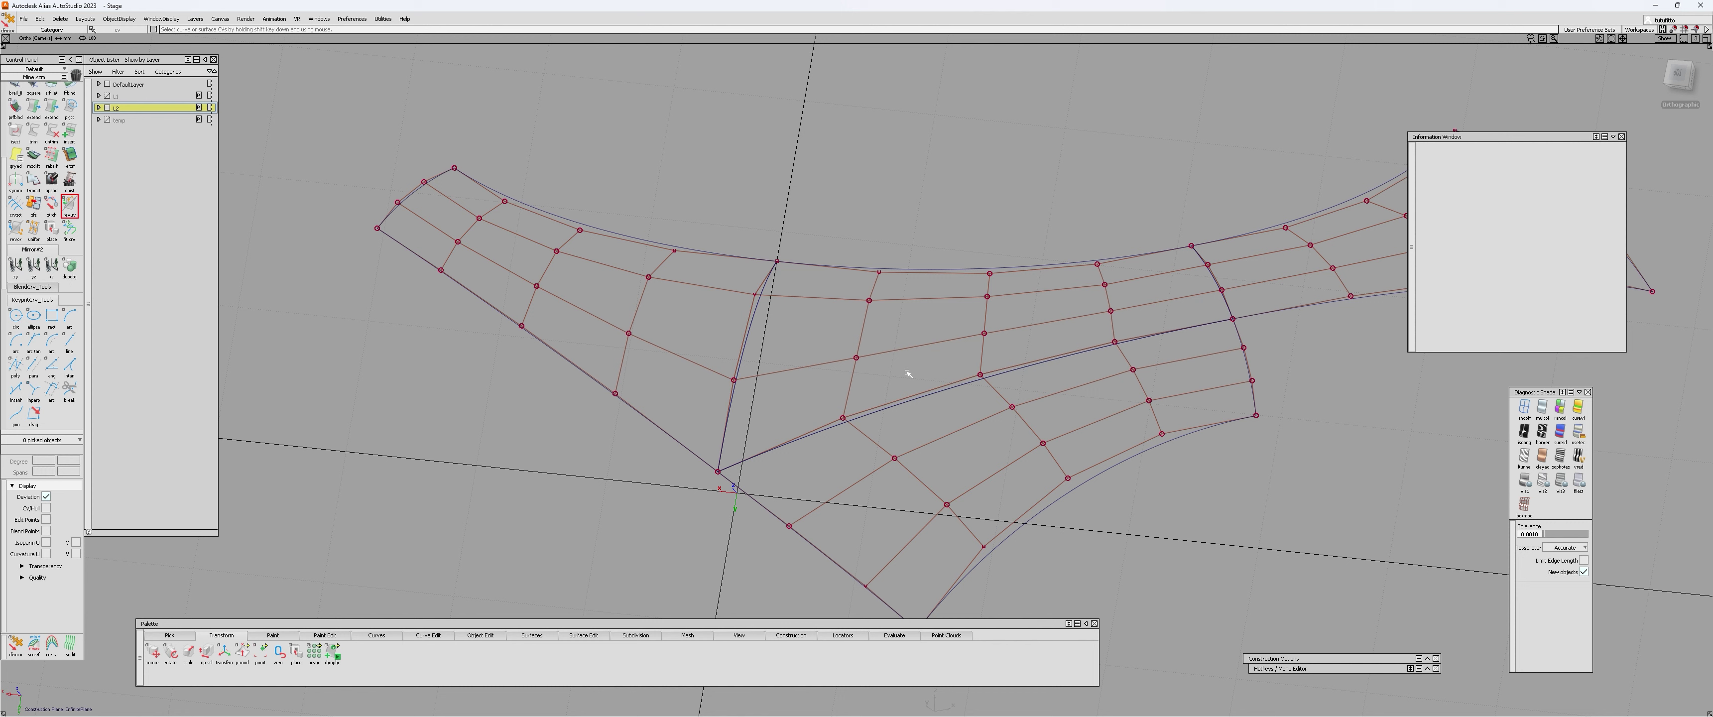
- Check the surface continuity along all three seams between the original rail surface and its mirrored copies
key(ctrl+shift+c)
click(749, 314)
alt+shift+drag(879, 408, 991, 359)
click(934, 412)
click(1178, 304)
alt+shift+drag(1178, 306, 665, 346)
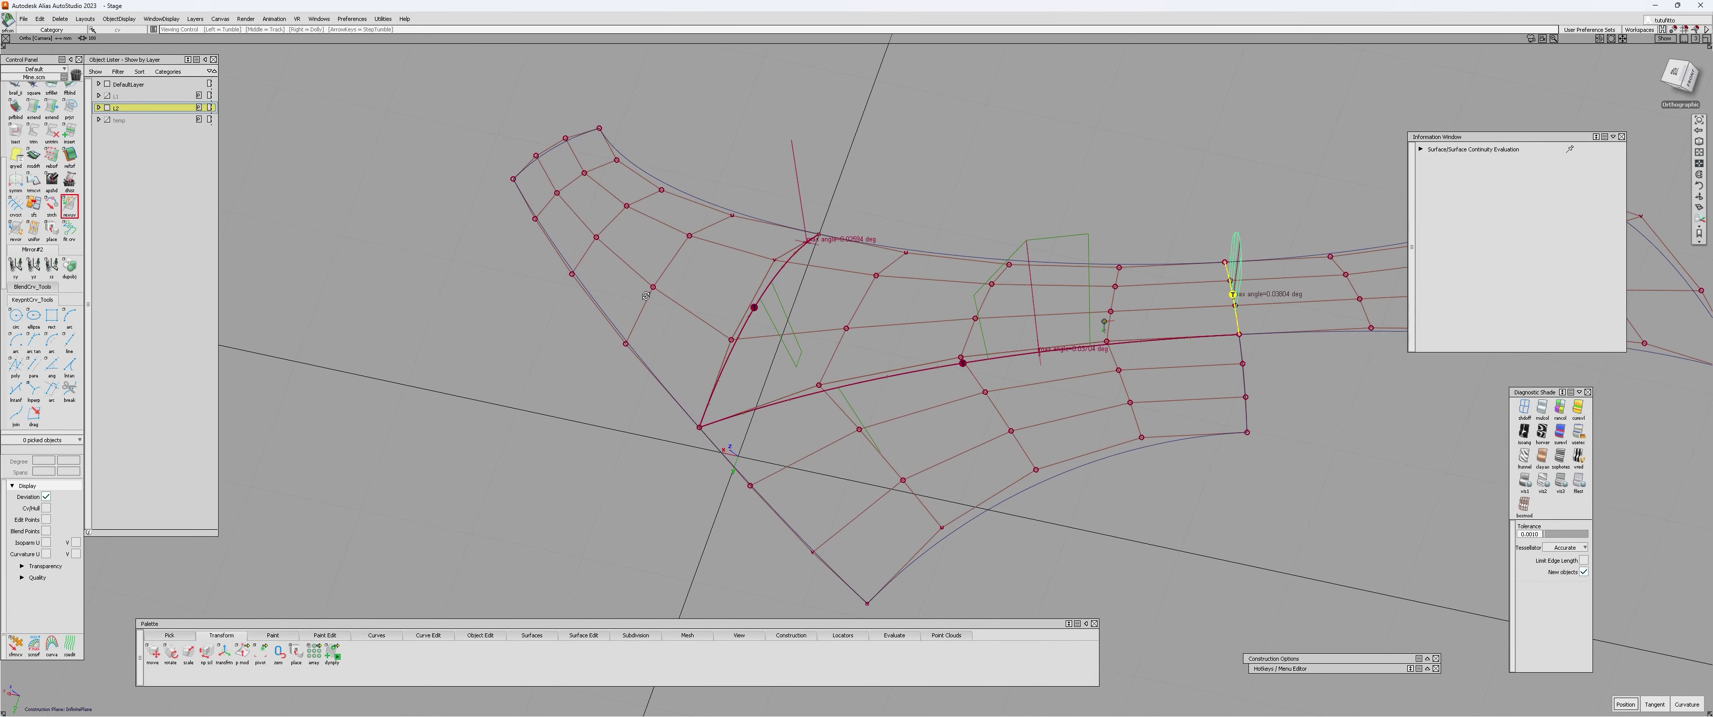
alt+shift+middle_drag(665, 346, 498, 334)
alt+shift+right_drag(497, 334, 585, 332)
alt+shift+drag(585, 332, 781, 350)
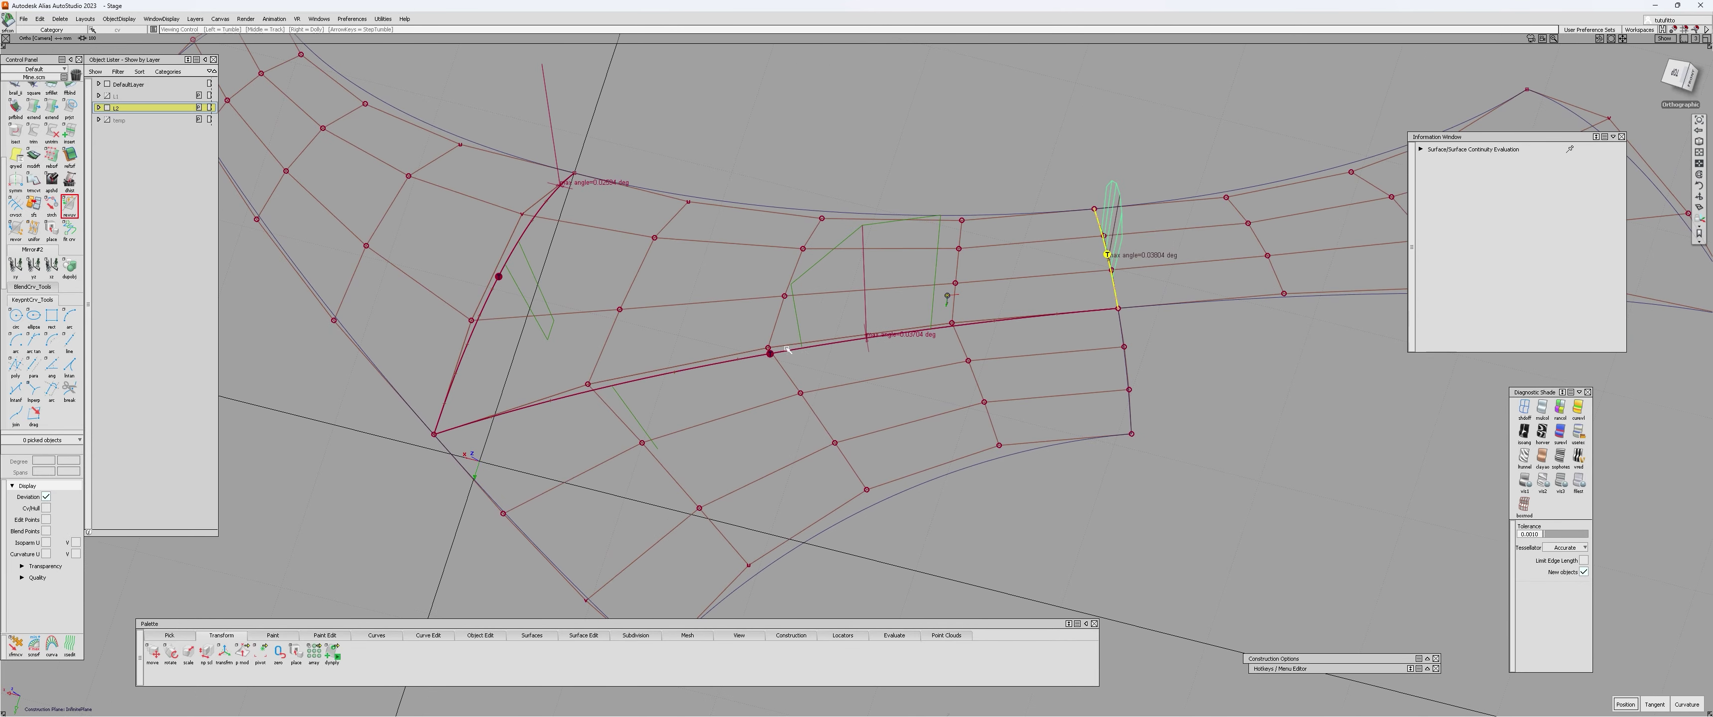
alt+shift+drag(1003, 333, 837, 282)
- Select two matching CV pairs across the short end seam and show their slide handles
click(863, 295)
click(864, 268)
click(1152, 255)
drag(1162, 283, 1187, 290)
alt+shift+right_drag(978, 291, 943, 281)
key(ctrl+m)
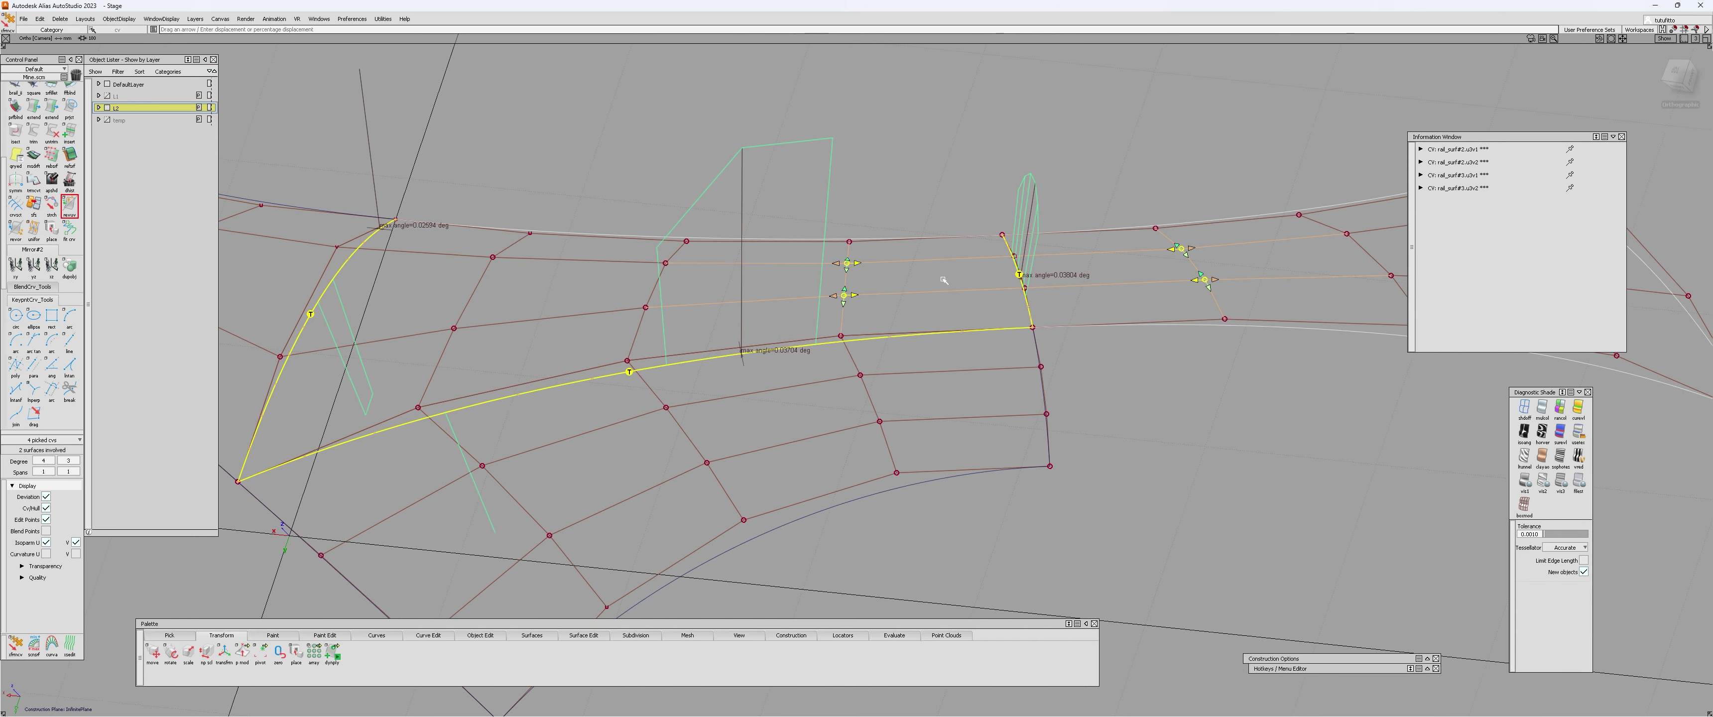
alt+shift+drag(944, 281, 1104, 293)
- Select a single matching CV pair across the short end seam and adjust it to improve that seam's continuity
key(ctrl+n)
click(823, 261)
drag(1065, 202, 1093, 249)
key(ctrl+m)
alt+shift+right_drag(917, 192, 872, 179)
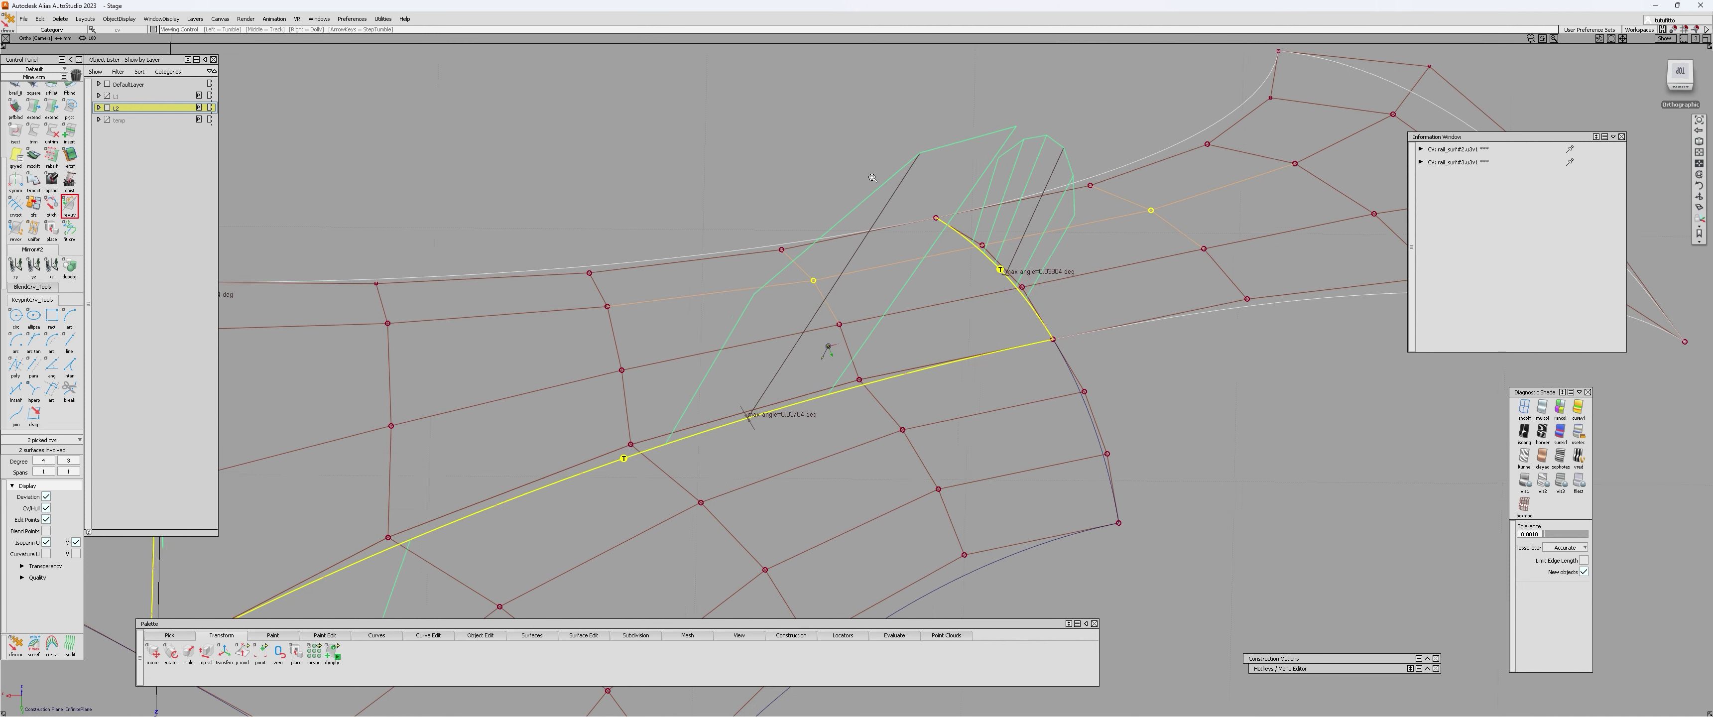
alt+shift+drag(872, 178, 811, 253)
alt+shift+drag(977, 263, 911, 238)
ctrl+shift+drag(911, 238, 910, 237)
- Select the matching CV pair across the long lower seam near the short end and show its slide handles
click(882, 229)
click(906, 291)
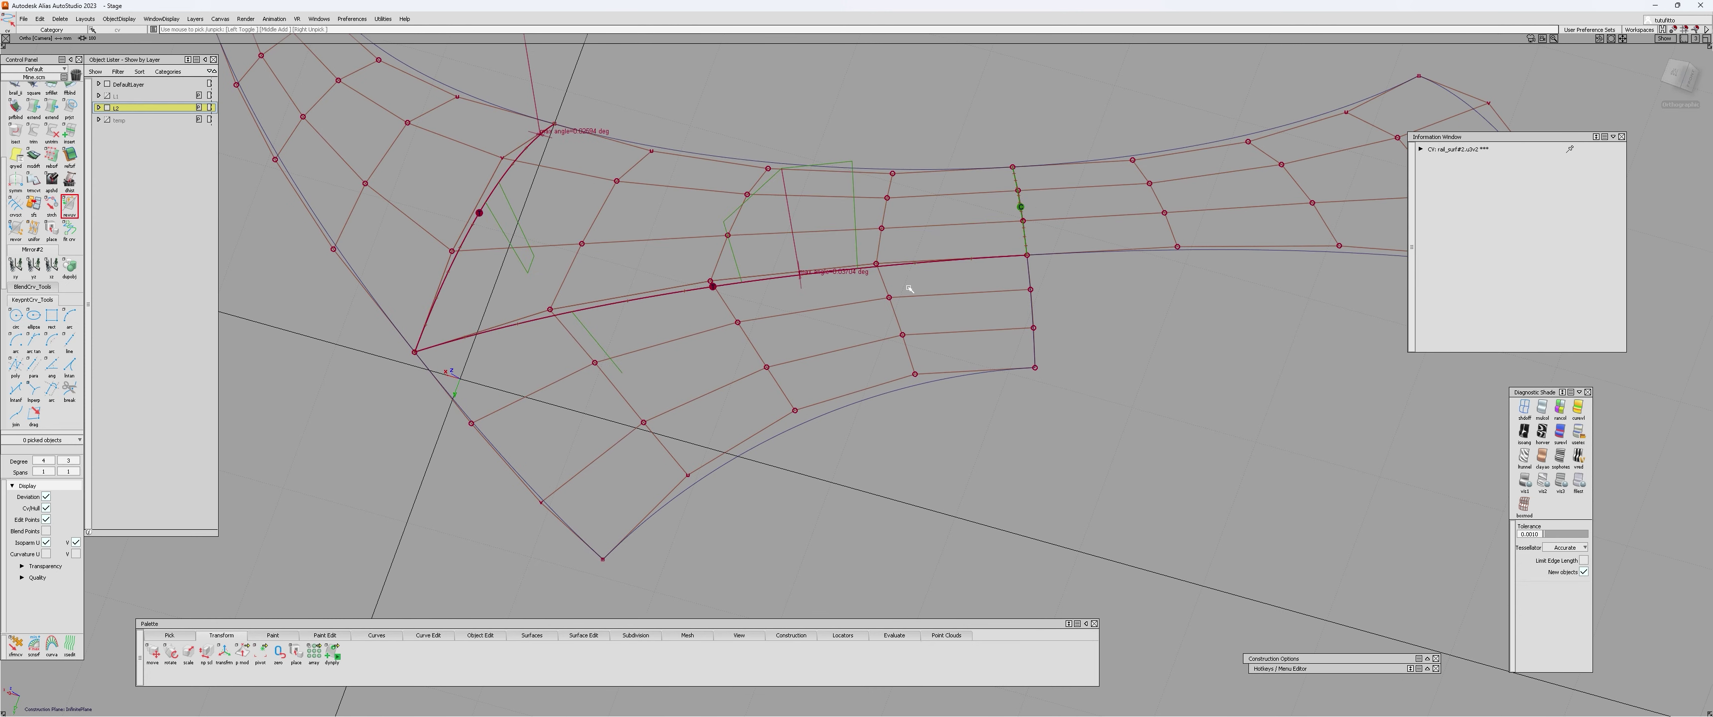
click(882, 228)
click(890, 297)
alt+shift+right_drag(872, 250, 881, 226)
key(t)
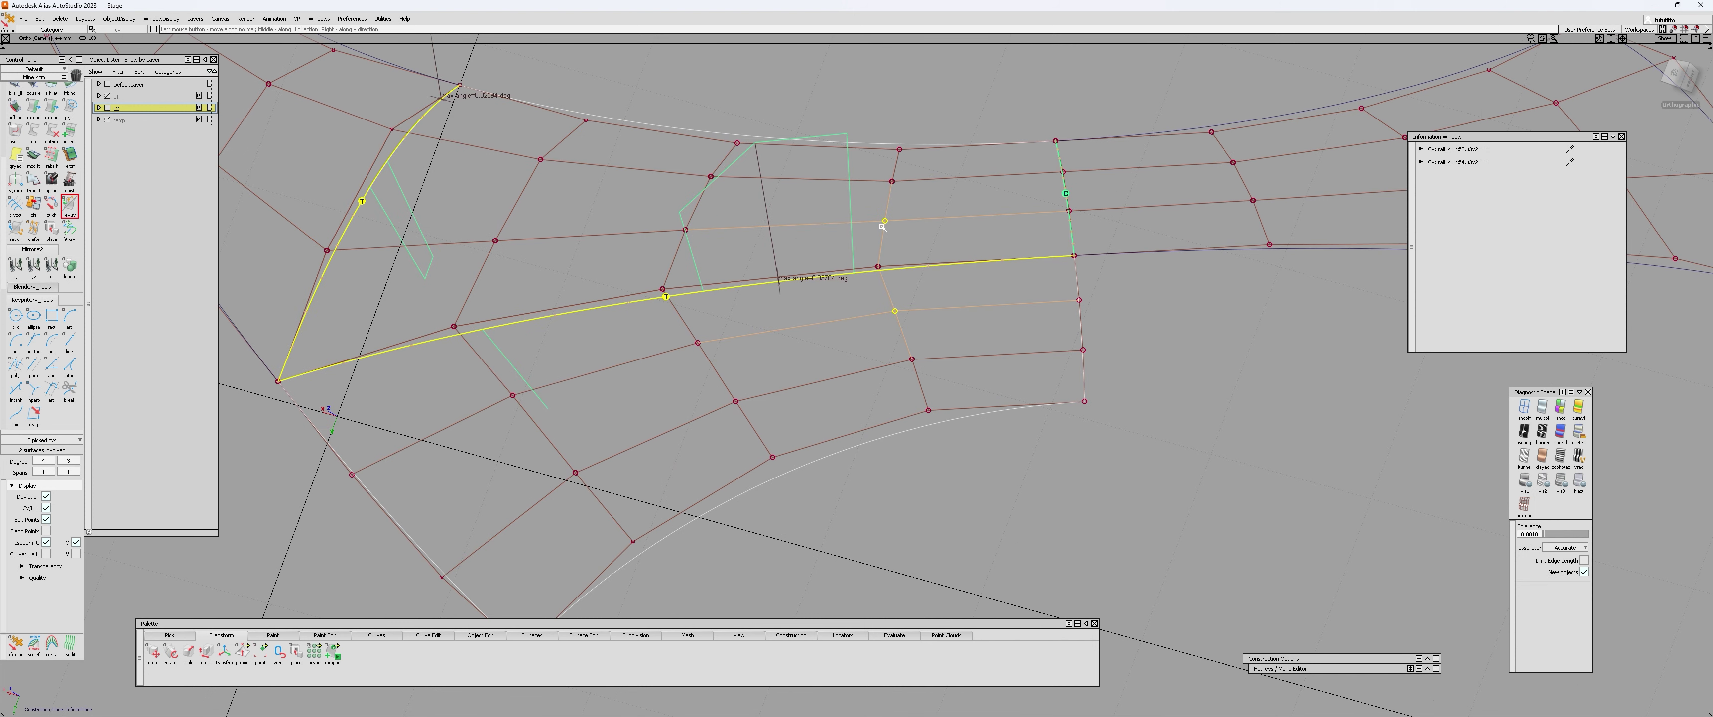
ctrl+shift+drag(885, 237, 869, 232)
alt+shift+middle_drag(877, 231, 987, 291)
alt+shift+right_drag(986, 292, 1017, 273)
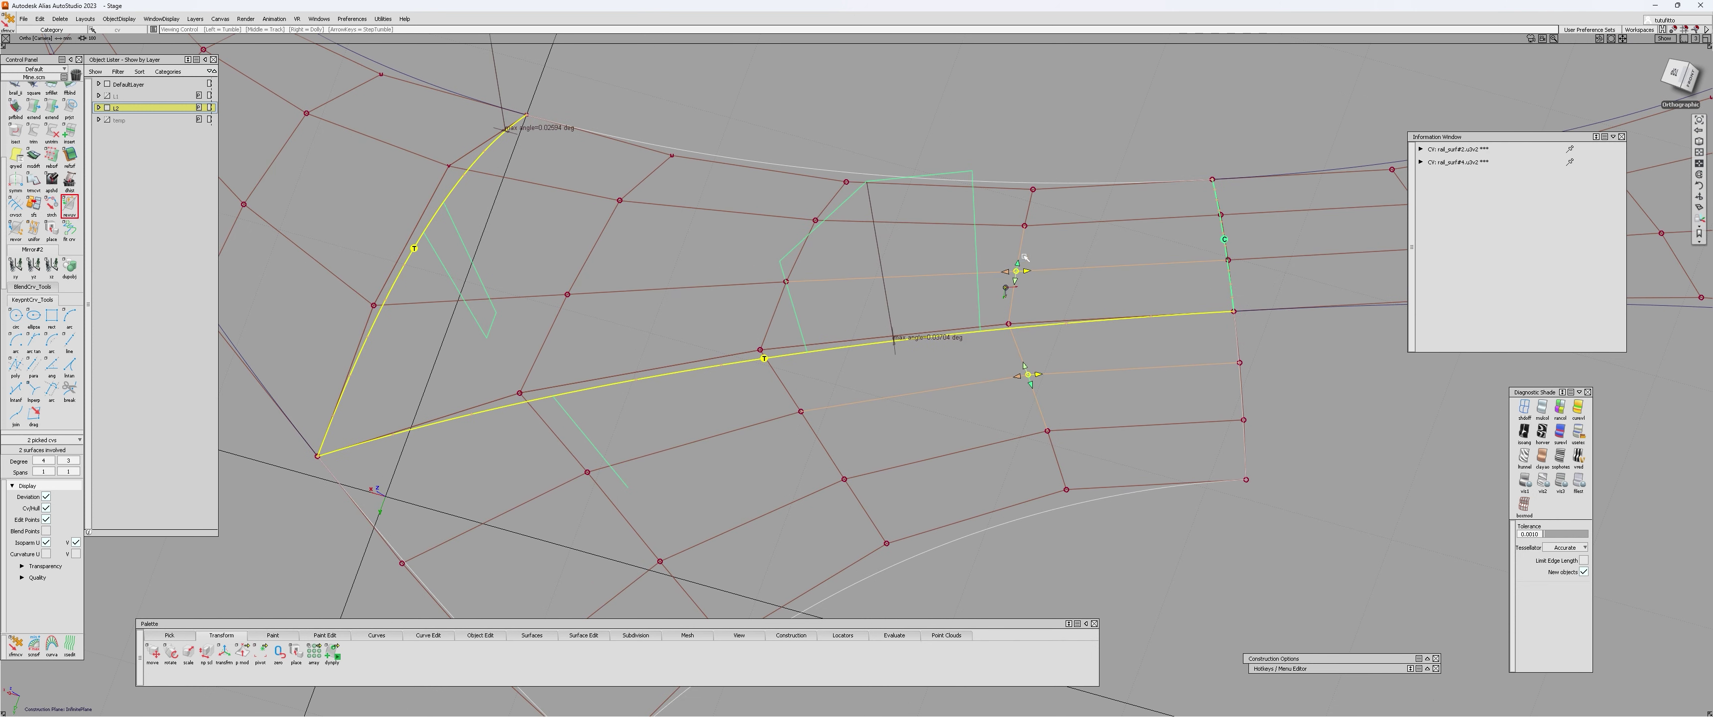
- Slide the CV pair across the long lower seam along its hull to reduce the seam's angle deviation
right_click(1027, 269)
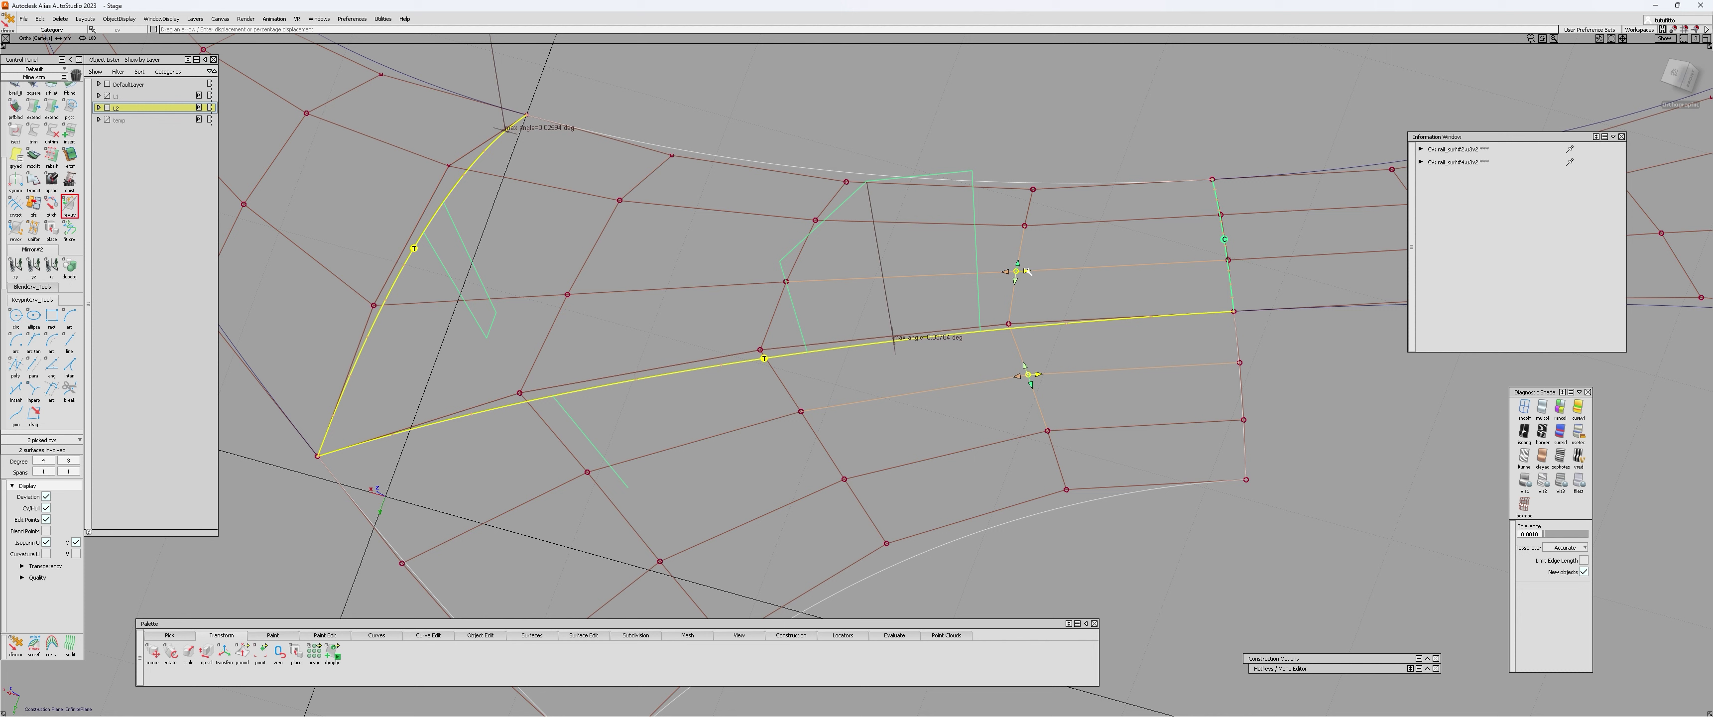
drag(1027, 270, 1018, 271)
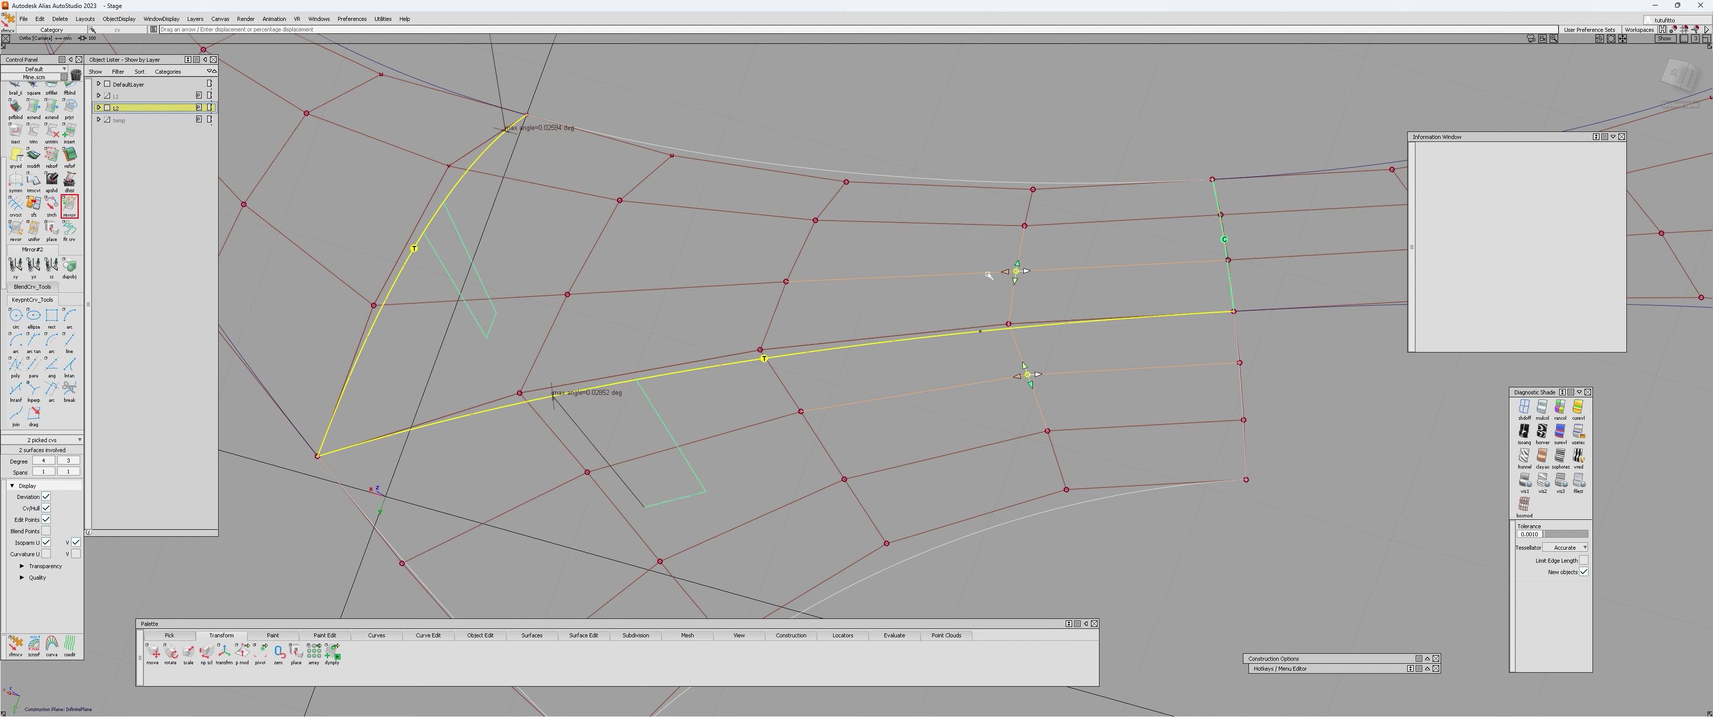
drag(1005, 272, 915, 288)
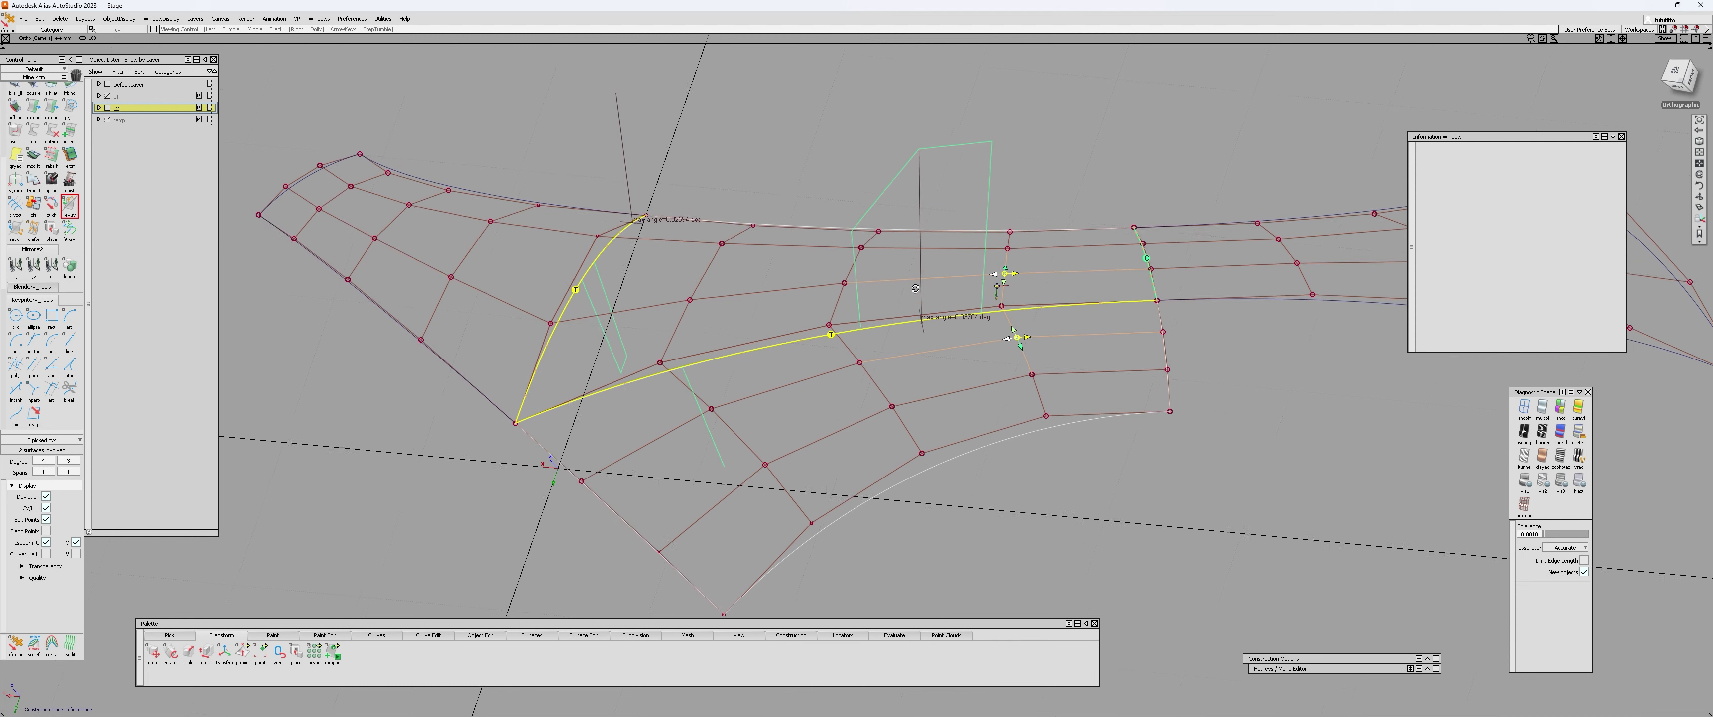
alt+shift+right_drag(915, 289, 1028, 288)
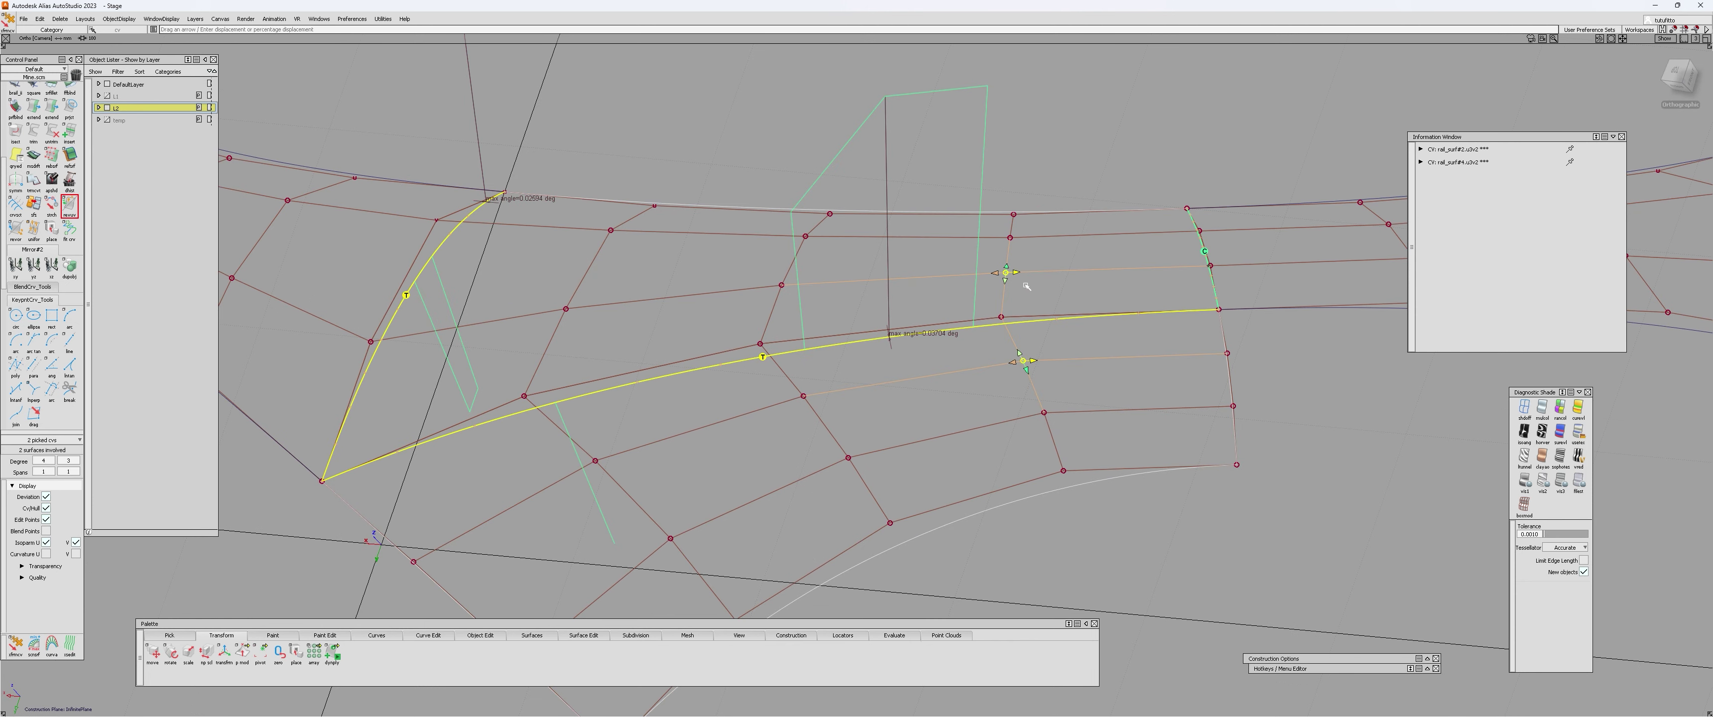
drag(1017, 272, 995, 277)
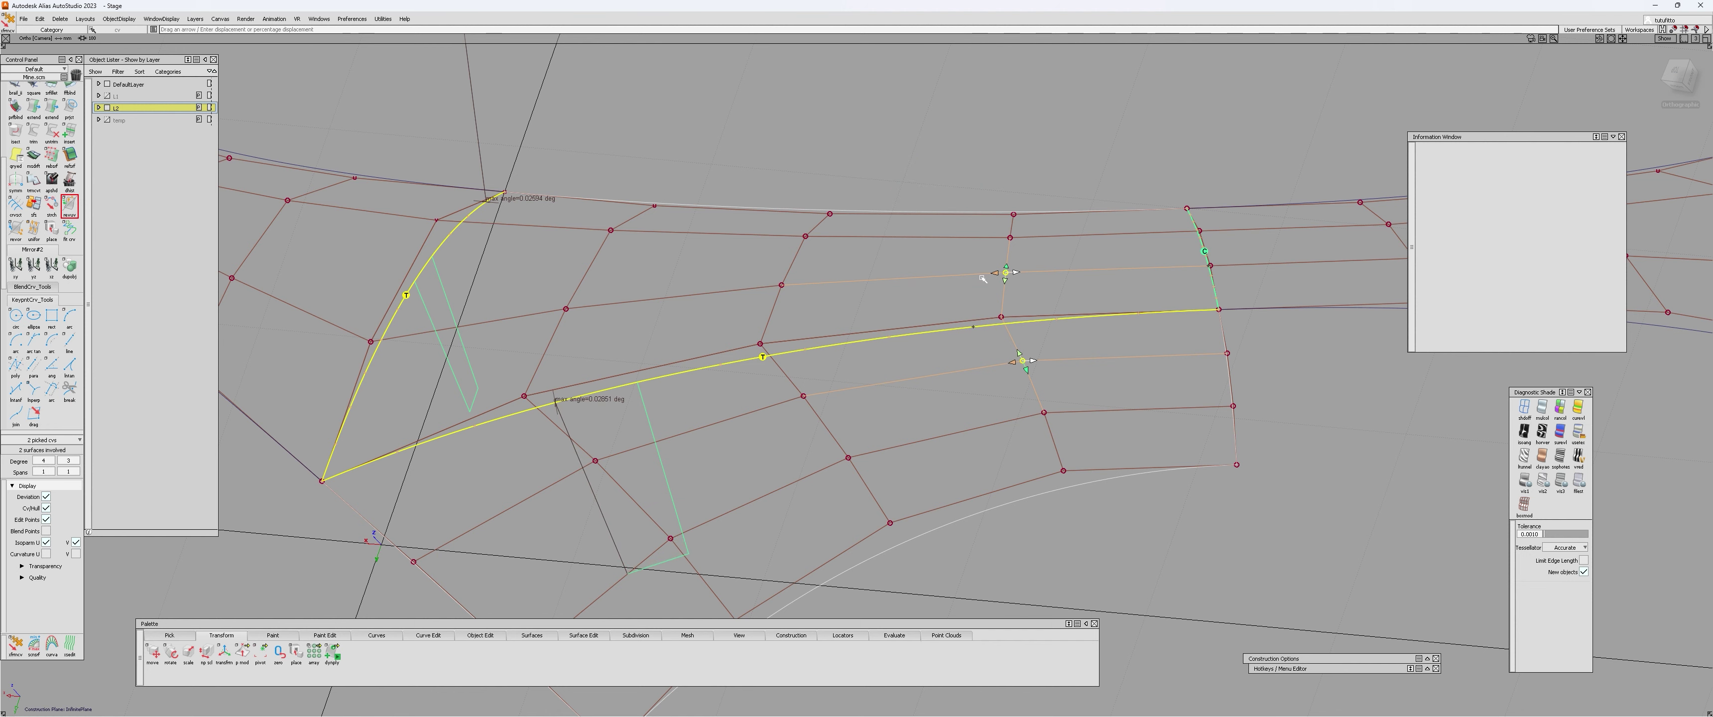
- Fine-tune the same CV pair across the long lower seam with another slide toward smoother tangency
alt+shift+drag(982, 279, 916, 296)
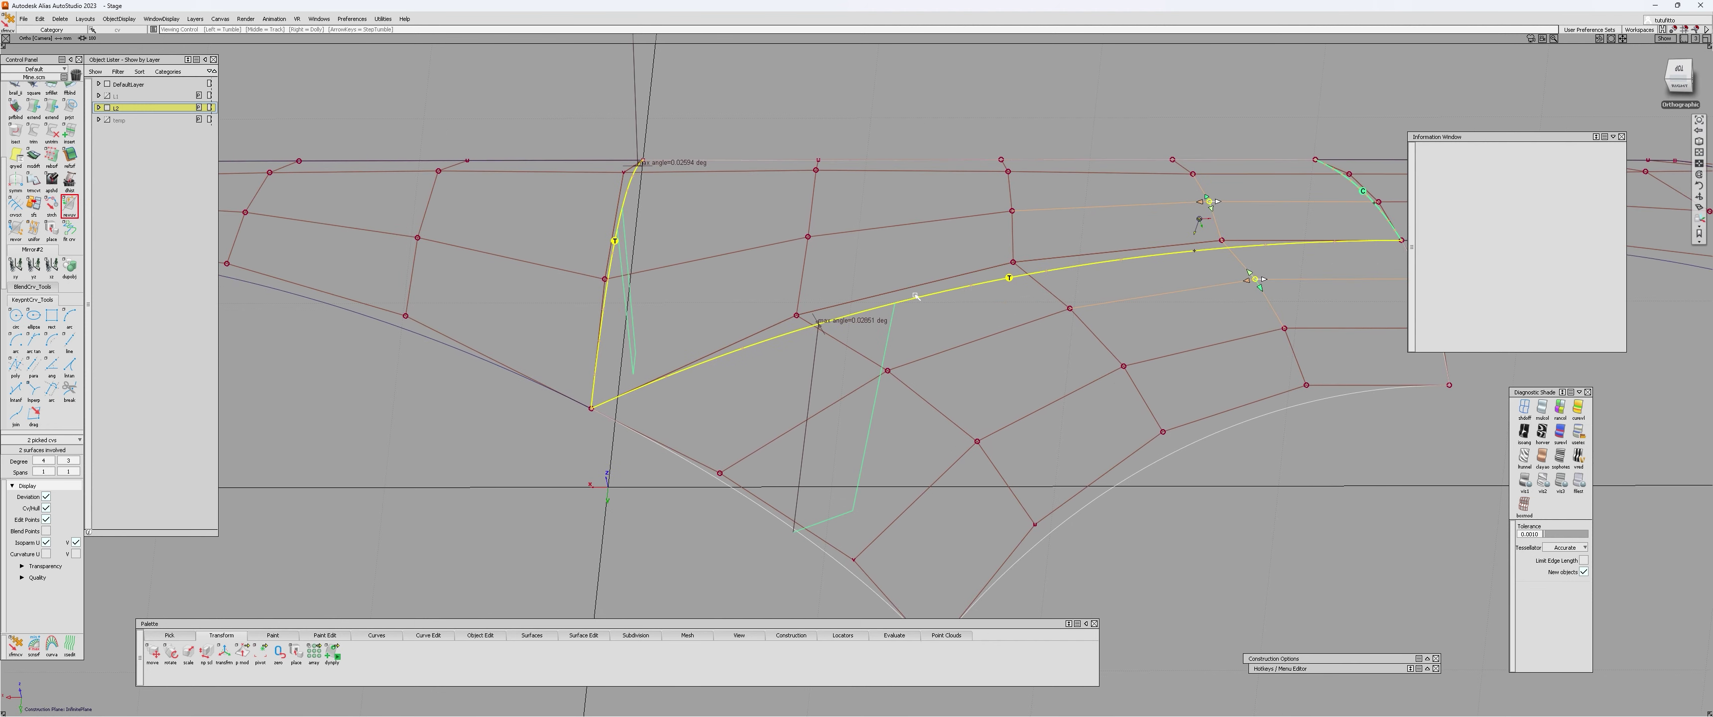
alt+shift+drag(826, 272, 622, 323)
scroll(795, 283, down, 3)
alt+shift+drag(796, 282, 785, 223)
alt+shift+middle_drag(785, 222, 730, 306)
scroll(730, 306, up, 3)
alt+shift+drag(730, 305, 961, 300)
mouse_move(962, 299)
ctrl+shift+mouse_down()
mouse_move(931, 296)
mouse_move(962, 312)
ctrl+shift+mouse_up()
drag(964, 383, 1011, 401)
alt+shift+drag(1010, 401, 944, 386)
ctrl+shift+middle_drag(944, 386, 922, 382)
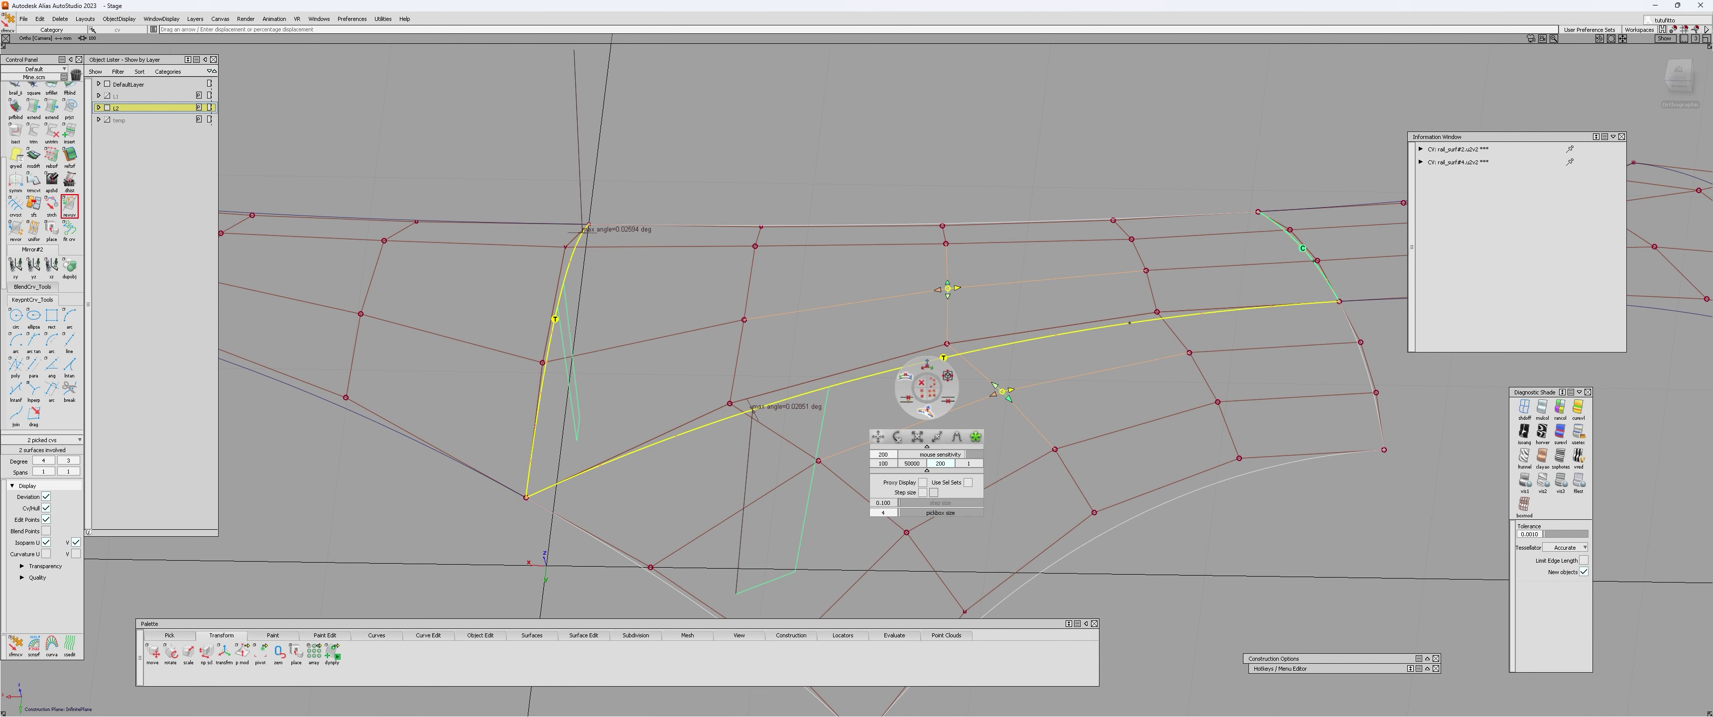
alt+shift+drag(923, 403, 495, 361)
- Select the matching CV pair across the long lower seam nearer the centre seam and move it to reduce the deviation
click(496, 360)
click(428, 309)
click(755, 319)
click(784, 455)
alt+shift+drag(867, 482, 765, 467)
mouse_move(775, 463)
ctrl+shift+middle_down()
mouse_move(775, 484)
mouse_move(757, 452)
ctrl+shift+middle_up()
alt+shift+right_drag(734, 373, 826, 334)
drag(826, 334, 1128, 322)
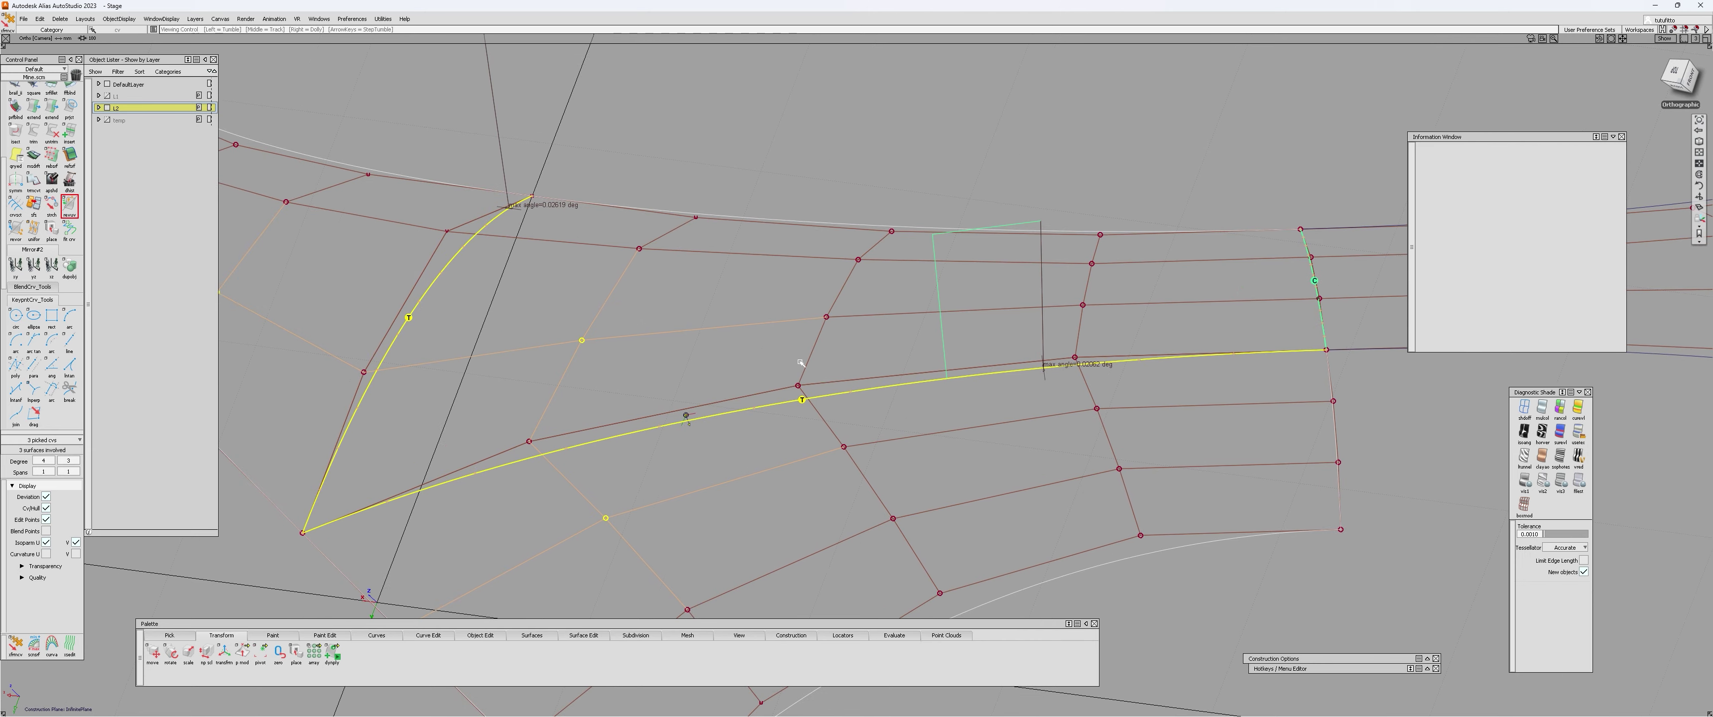
- Reselect the long seam's CV pair near the short end and slide it to bring the seam within continuity tolerance
alt+shift+drag(801, 362, 719, 447)
alt+shift+drag(771, 234, 825, 259)
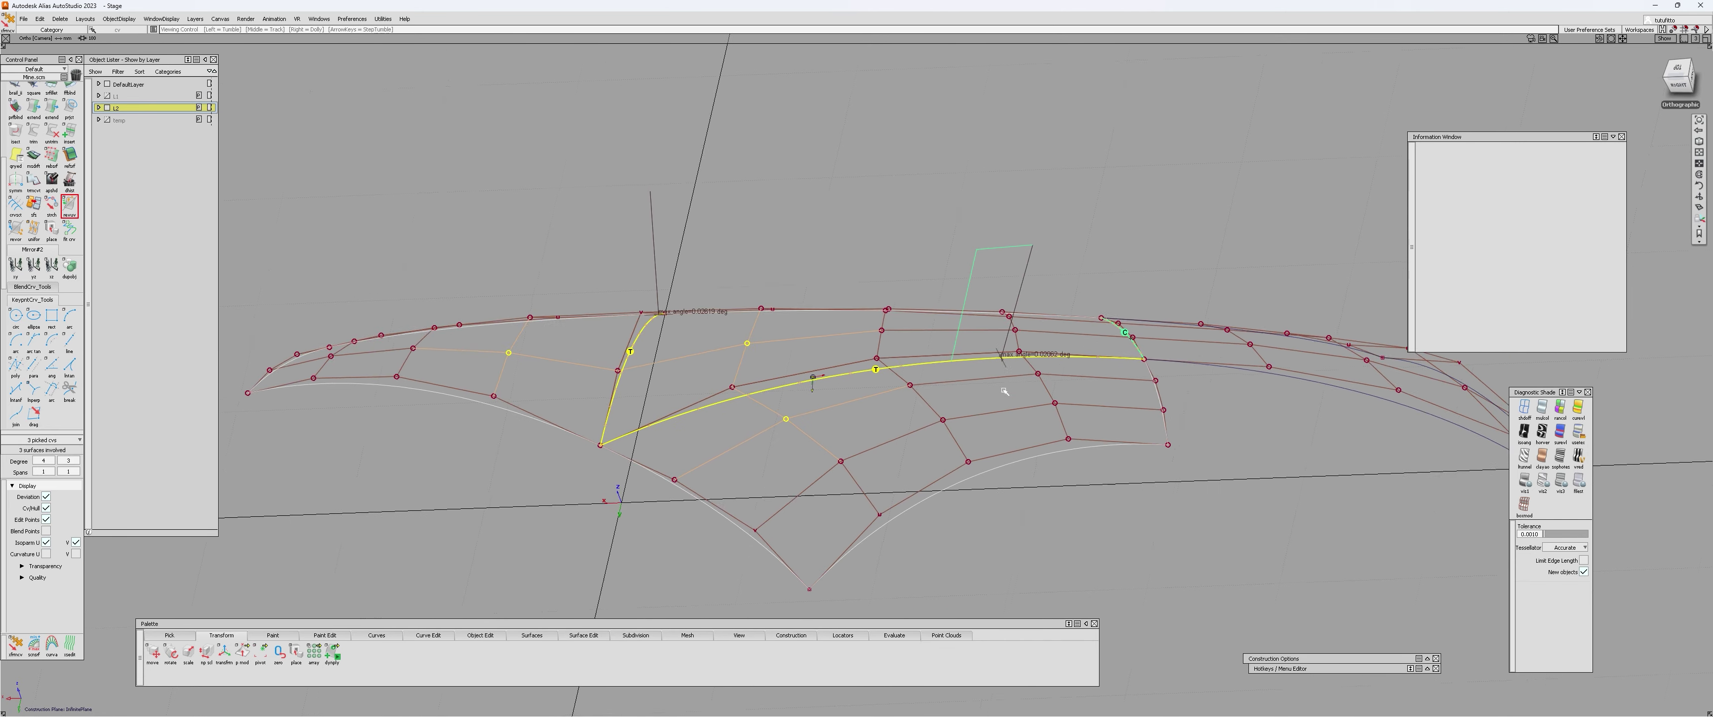
alt+shift+right_drag(864, 279, 951, 292)
ctrl+shift+drag(957, 293, 984, 312)
click(997, 310)
click(1034, 384)
alt+shift+right_drag(1037, 372, 1070, 346)
key(t)
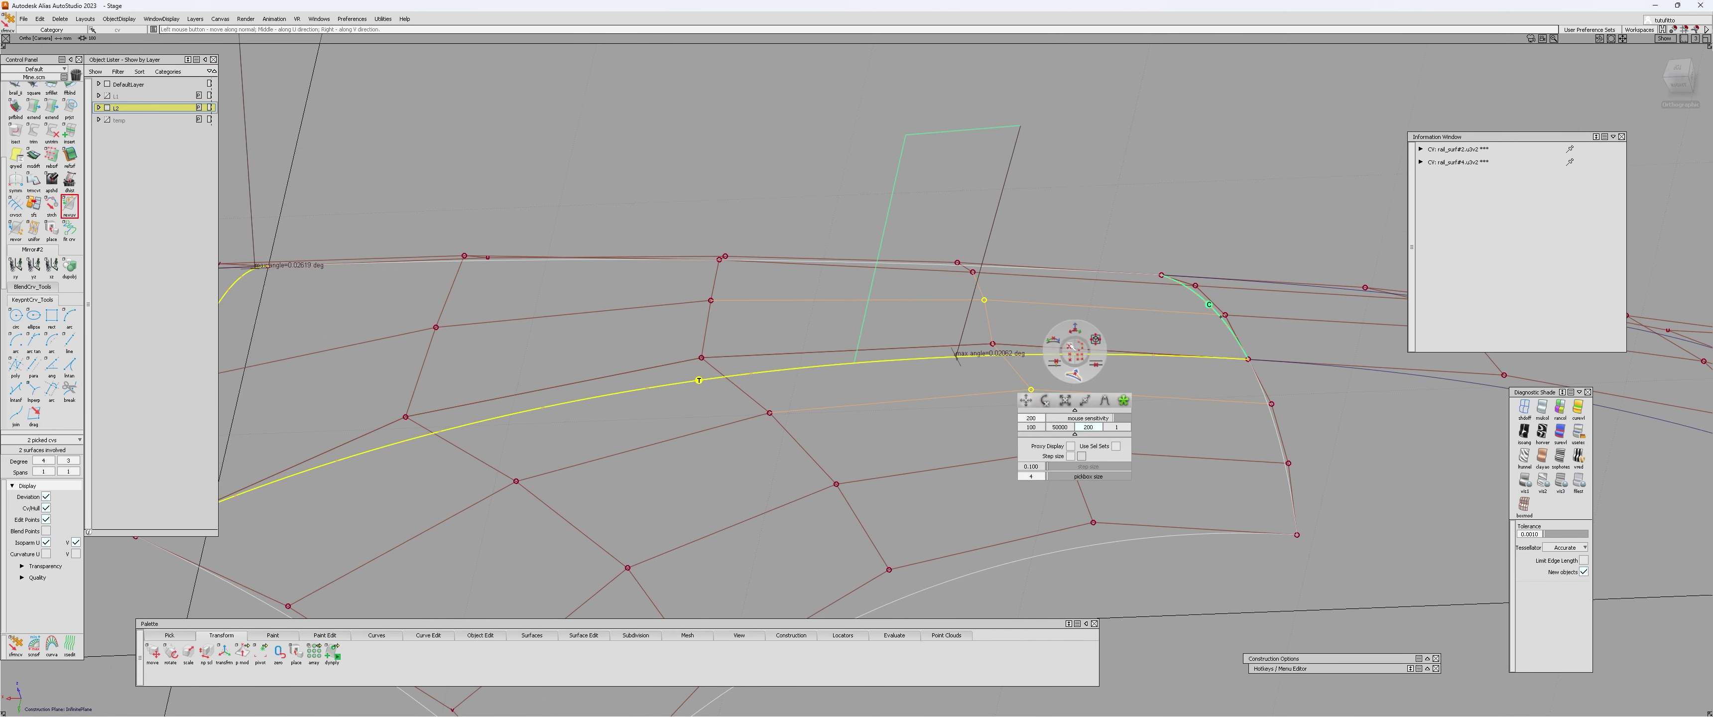
click(1054, 341)
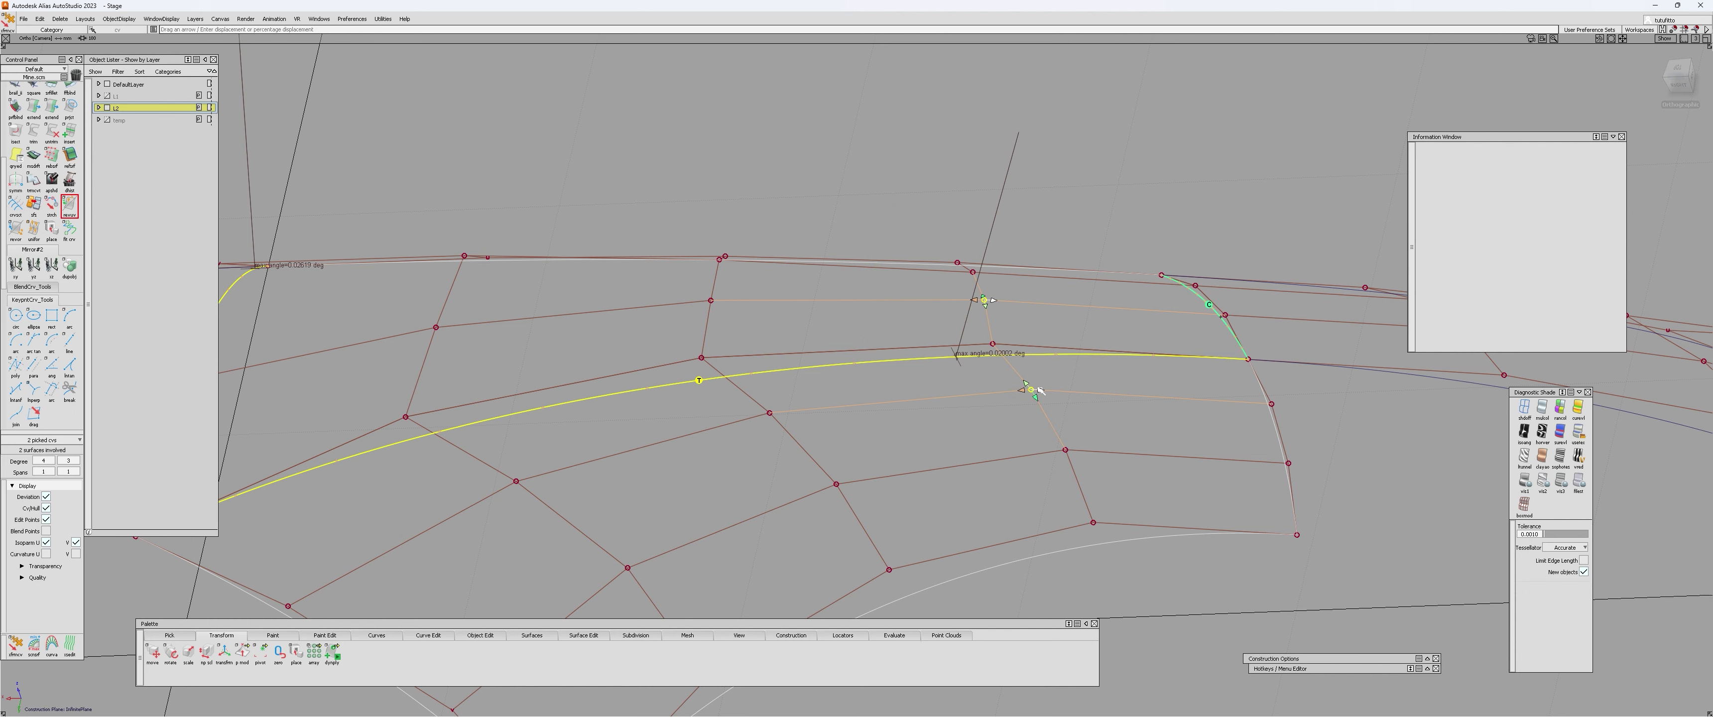
alt+shift+drag(1032, 387, 703, 505)
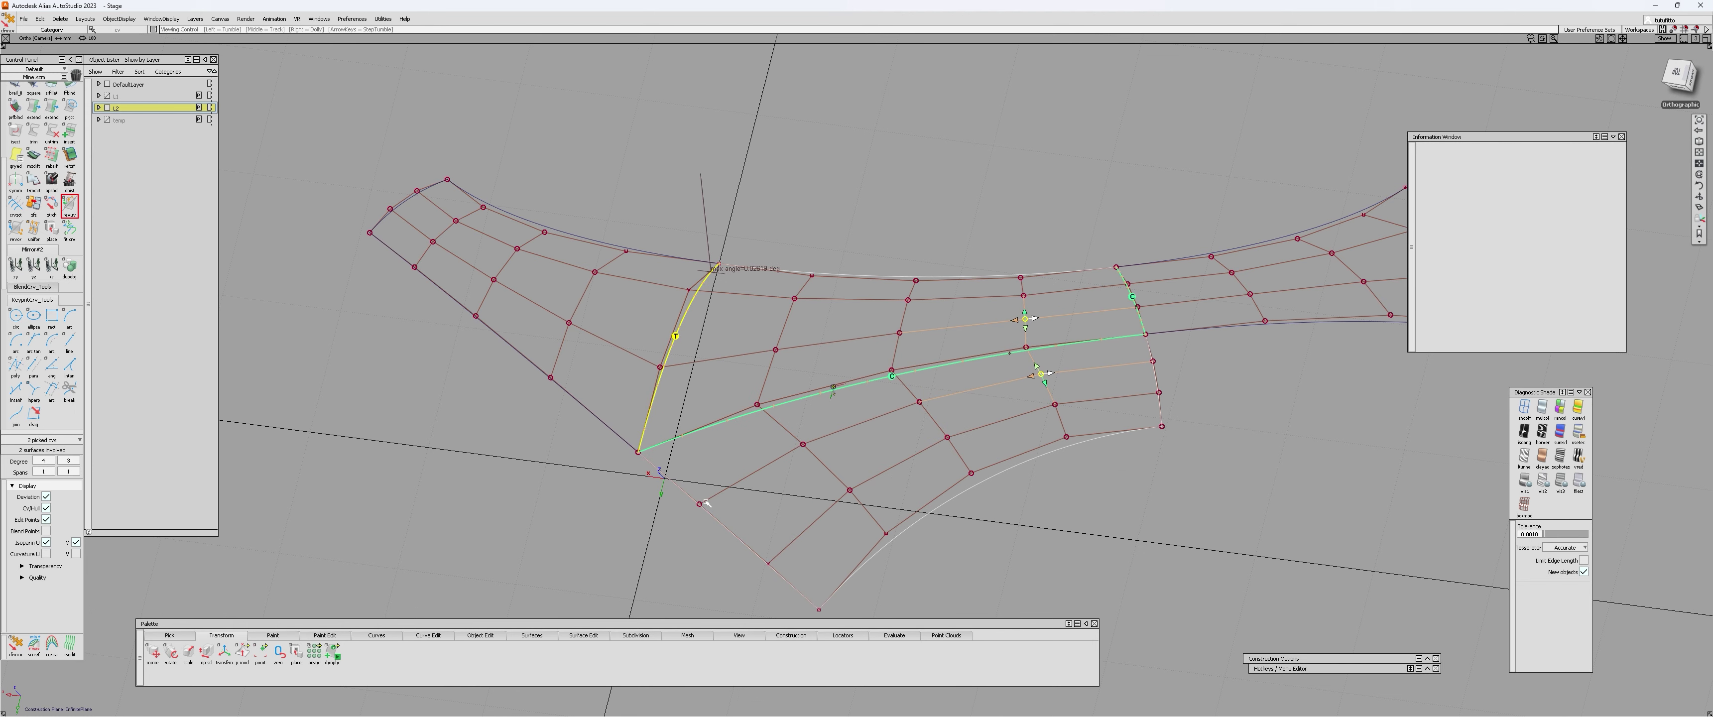
- Select the matching inner CVs on both sides of the centre seam near its outer end and show their slide handles
alt+shift+right_drag(663, 336, 734, 290)
alt+shift+drag(734, 291, 706, 356)
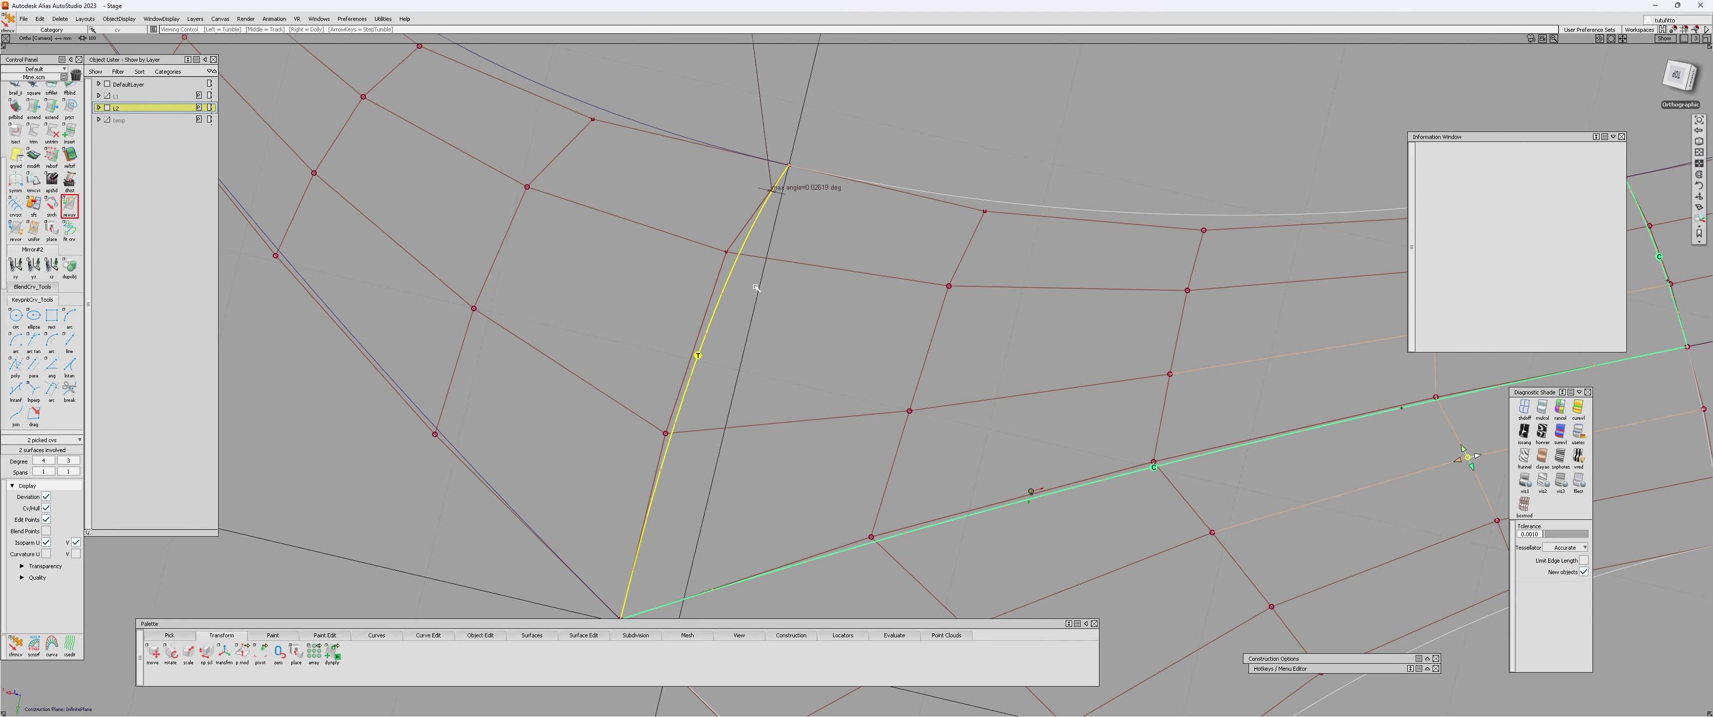
alt+shift+middle_drag(761, 286, 749, 432)
alt+shift+drag(750, 433, 500, 378)
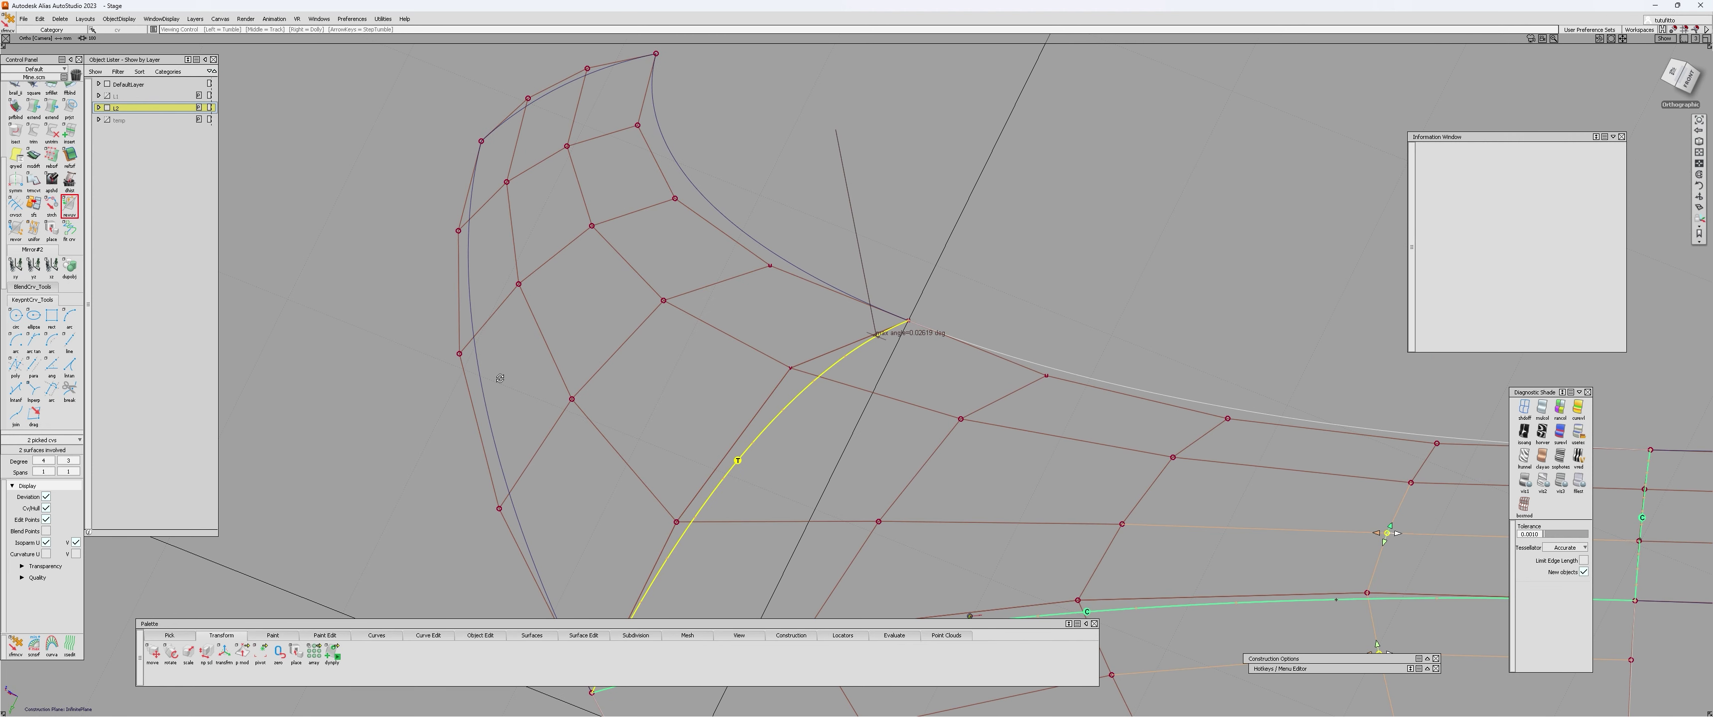
click(664, 301)
click(960, 419)
alt+shift+right_drag(958, 420, 879, 455)
alt+shift+drag(879, 455, 915, 398)
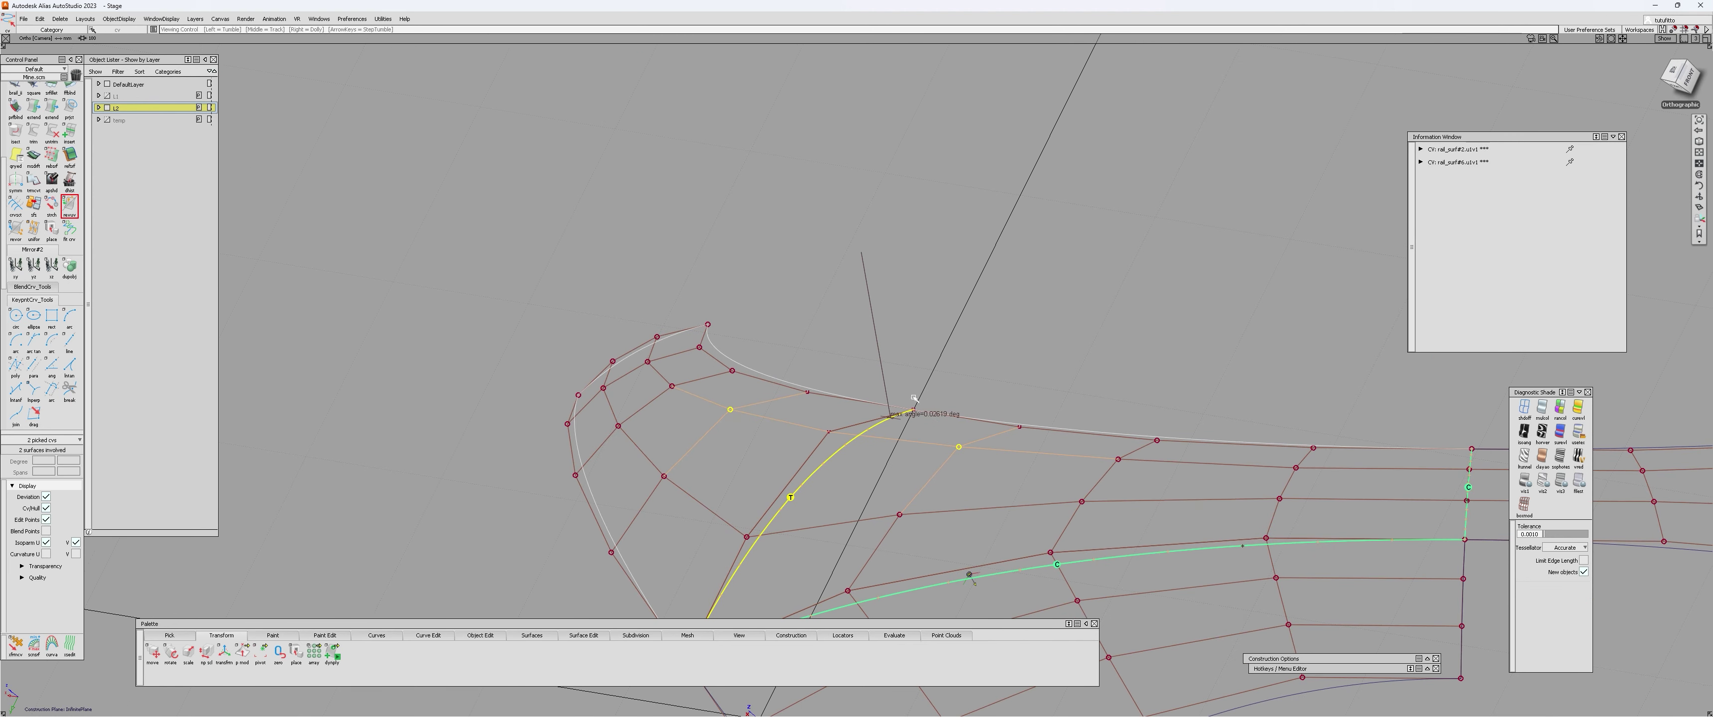
alt+shift+right_drag(914, 399, 956, 395)
alt+shift+middle_drag(956, 394, 917, 409)
alt+shift+right_drag(917, 409, 976, 376)
alt+shift+drag(976, 376, 867, 428)
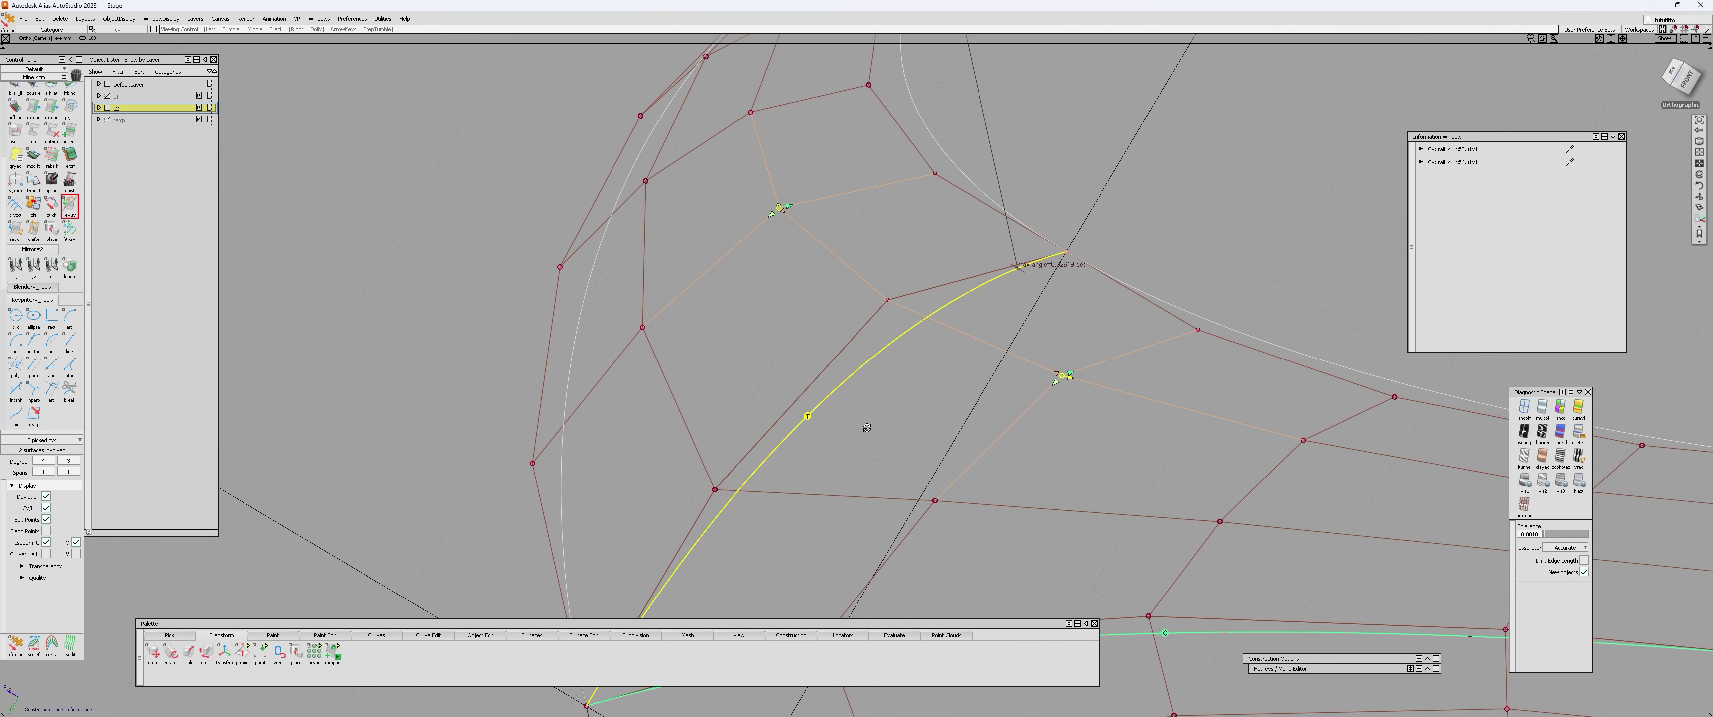
alt+shift+right_drag(867, 428, 1062, 371)
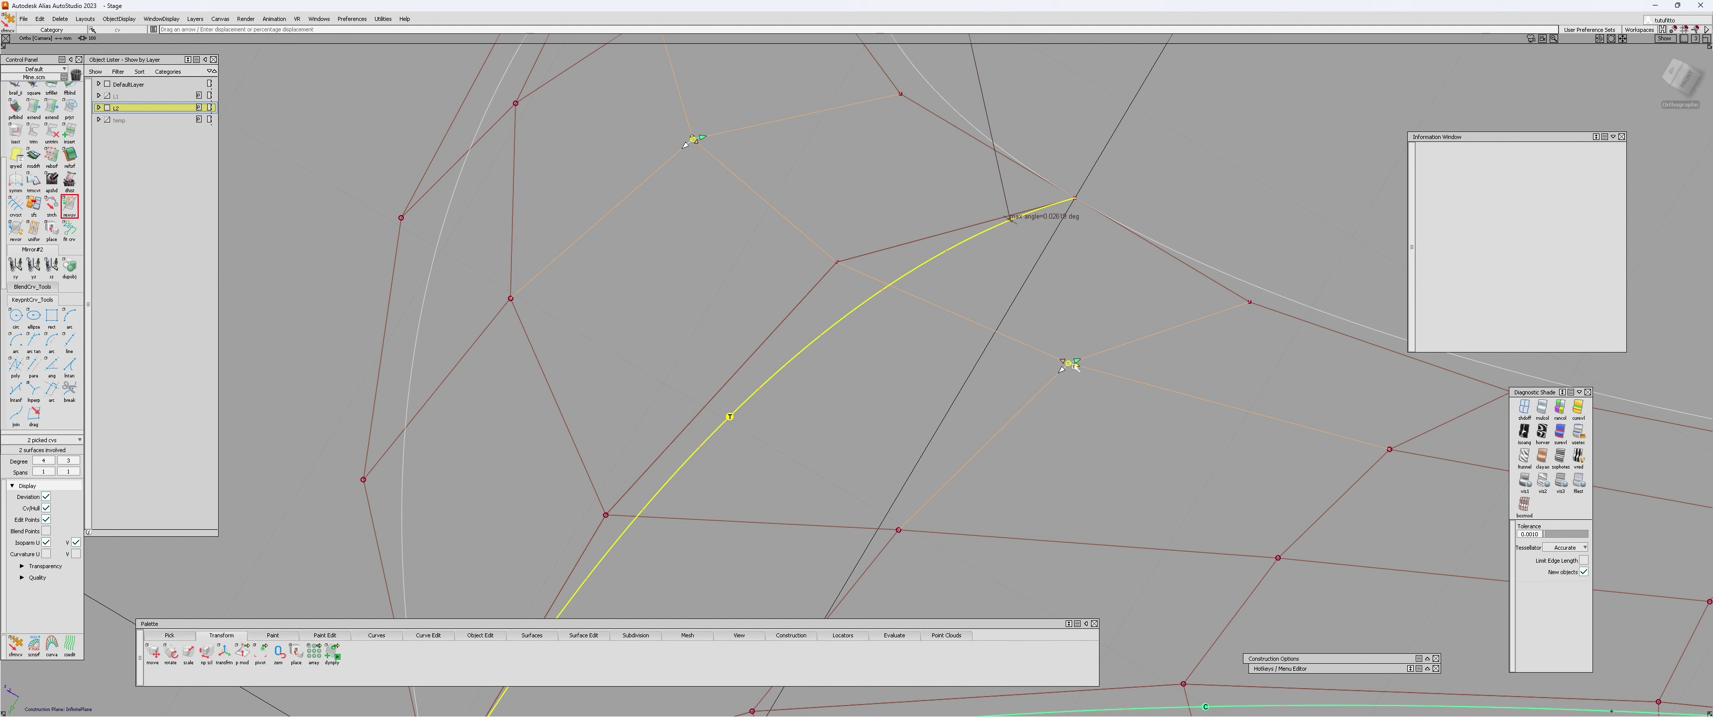
- Slide the centre-seam CV pair to reduce the angle deviation and switch to moving it along the surface normal
mouse_move(1068, 364)
mouse_down()
mouse_move(1024, 378)
mouse_move(1098, 346)
mouse_up()
alt+shift+right_drag(1107, 340, 1092, 386)
alt+shift+drag(1092, 386, 1105, 400)
key(space)
click(1106, 424)
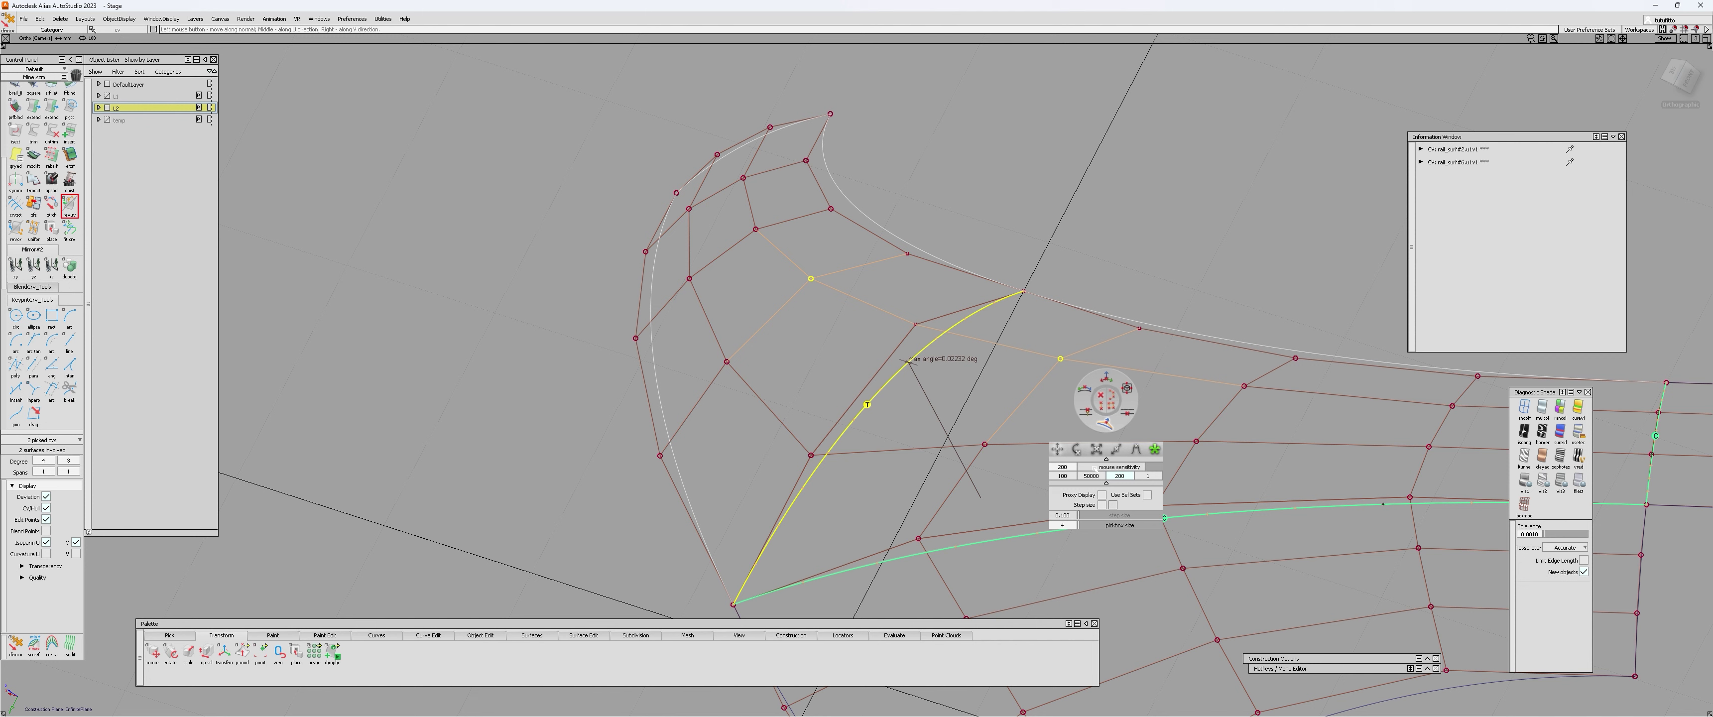
scroll(991, 361, up, 4)
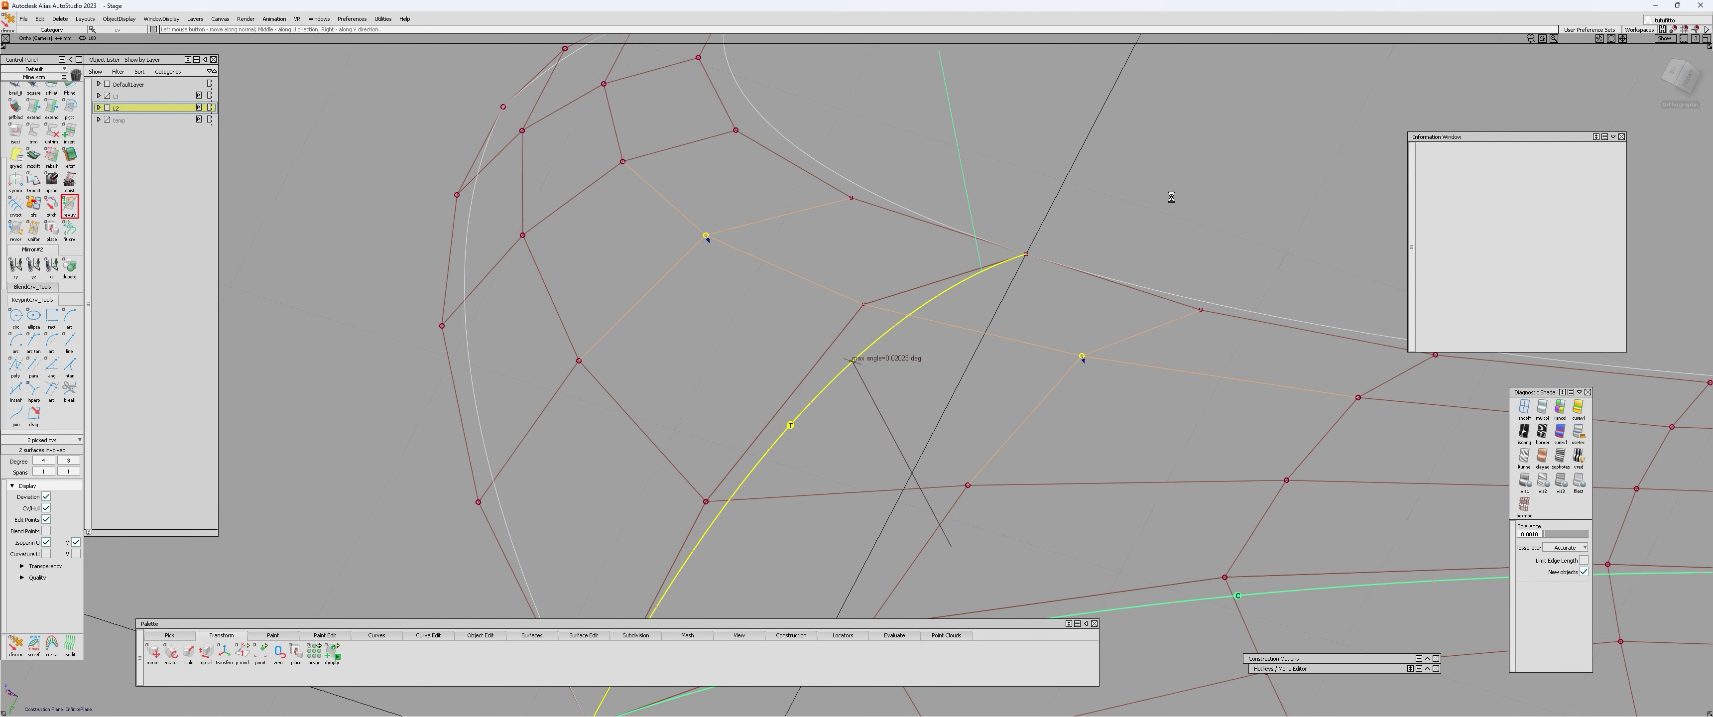
- Refine the centre-seam CV pair by alternating between slide and normal movement to even out the angle deviation
key(t)
click(1111, 273)
scroll(1066, 316, up, 4)
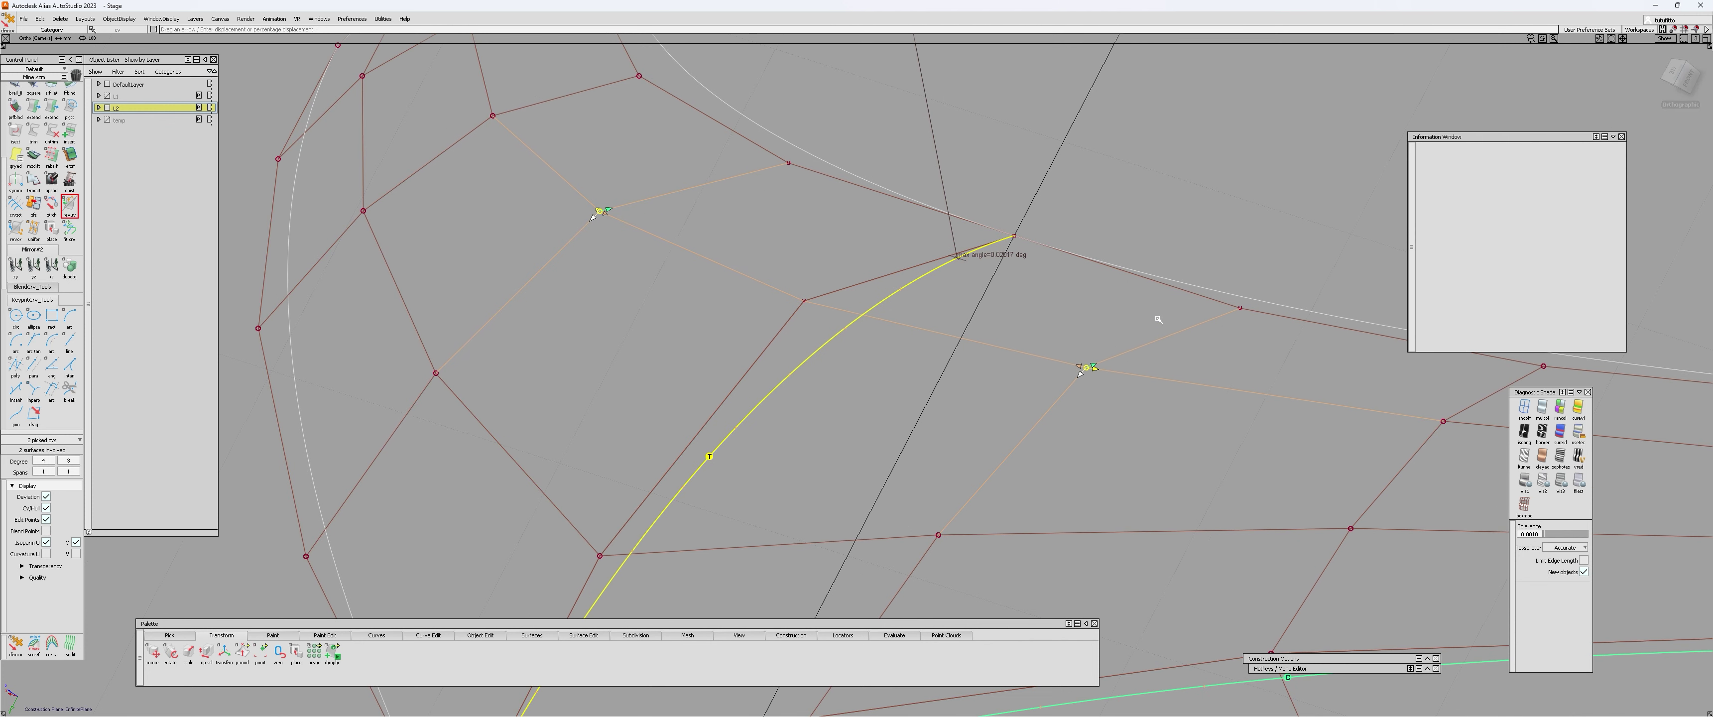
key(t)
click(1176, 282)
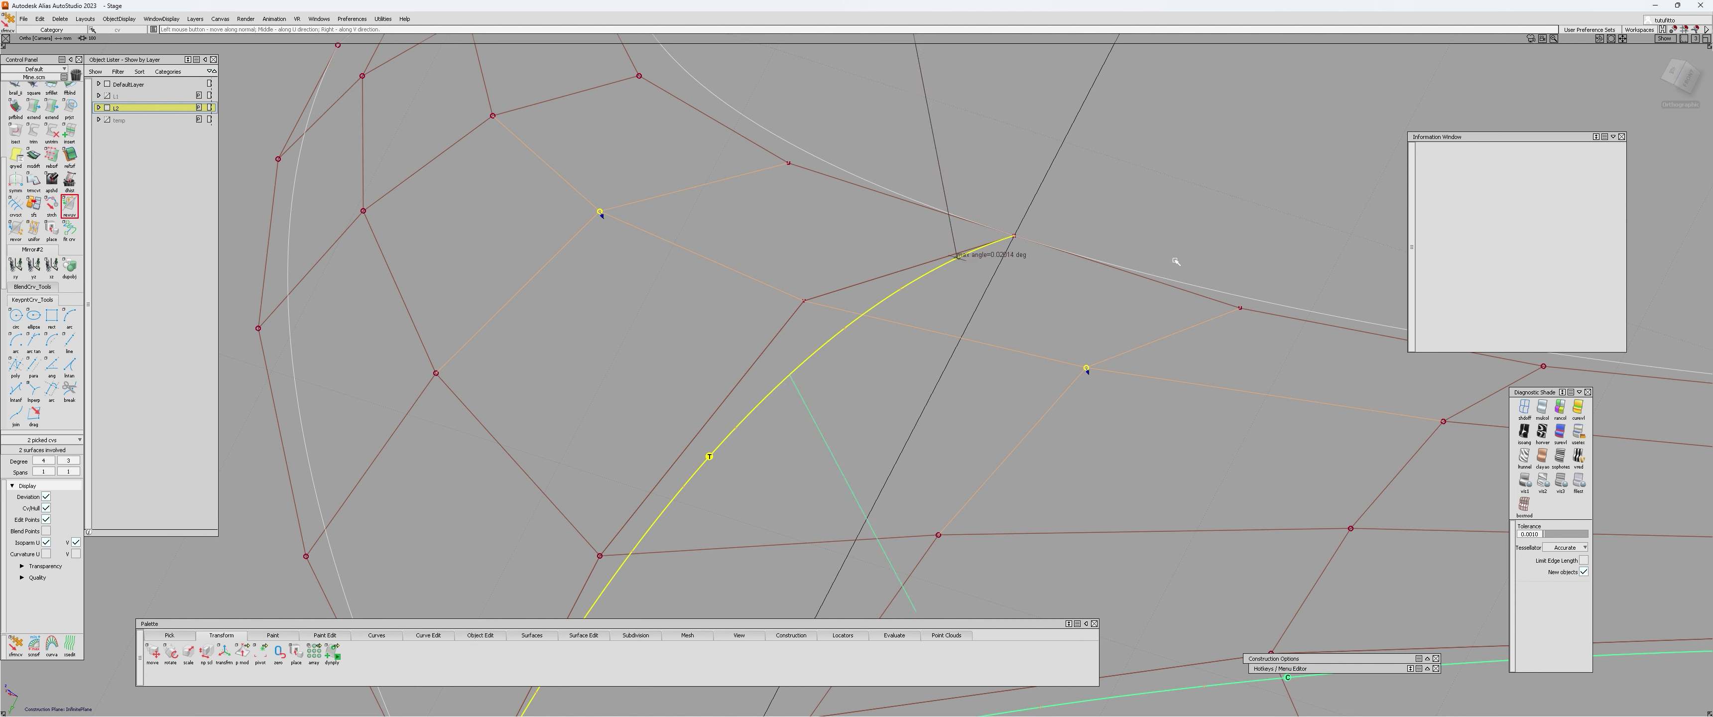
key(t)
click(1168, 269)
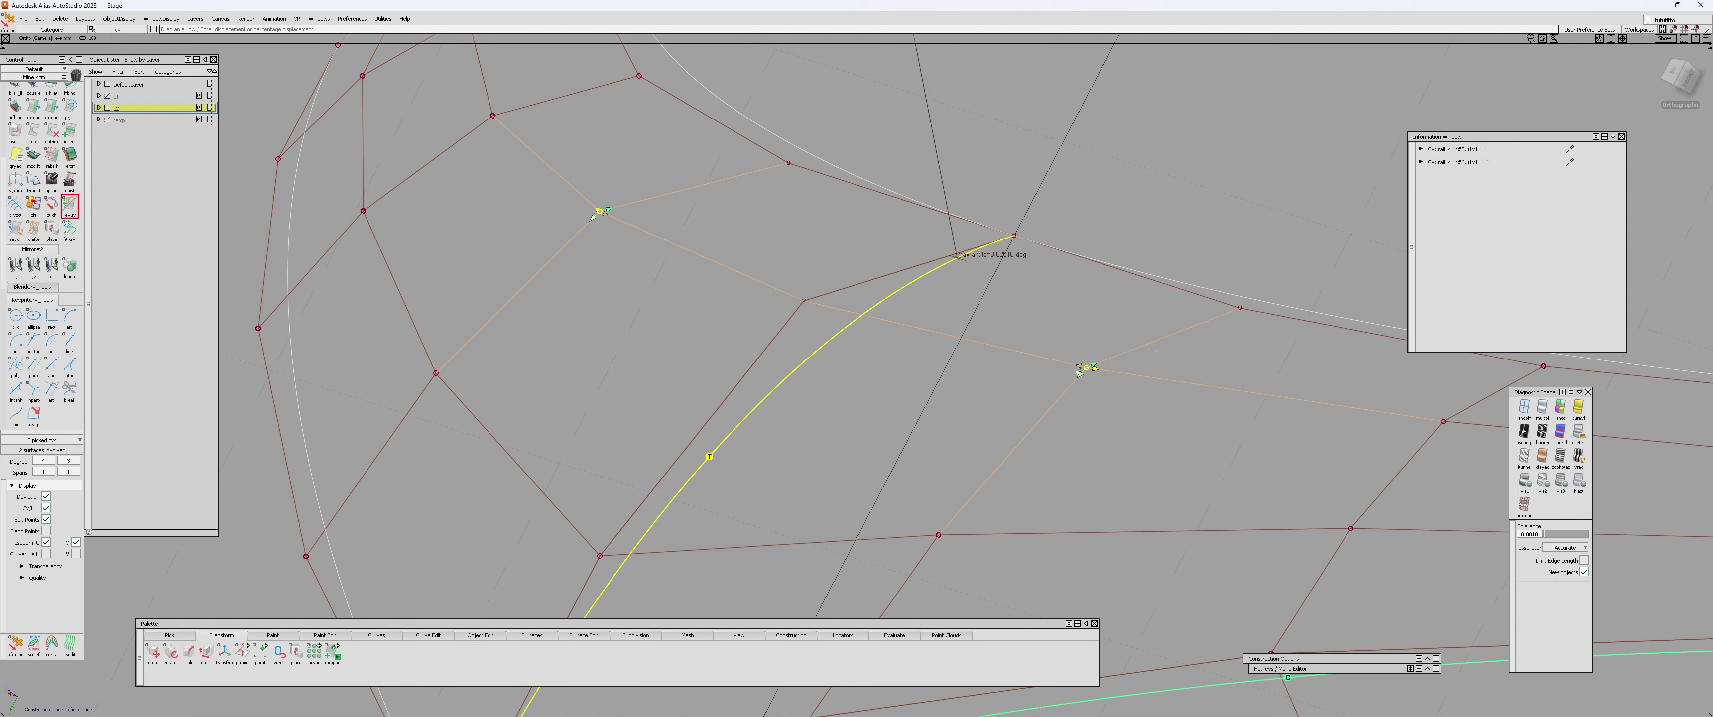
drag(1078, 372, 1176, 293)
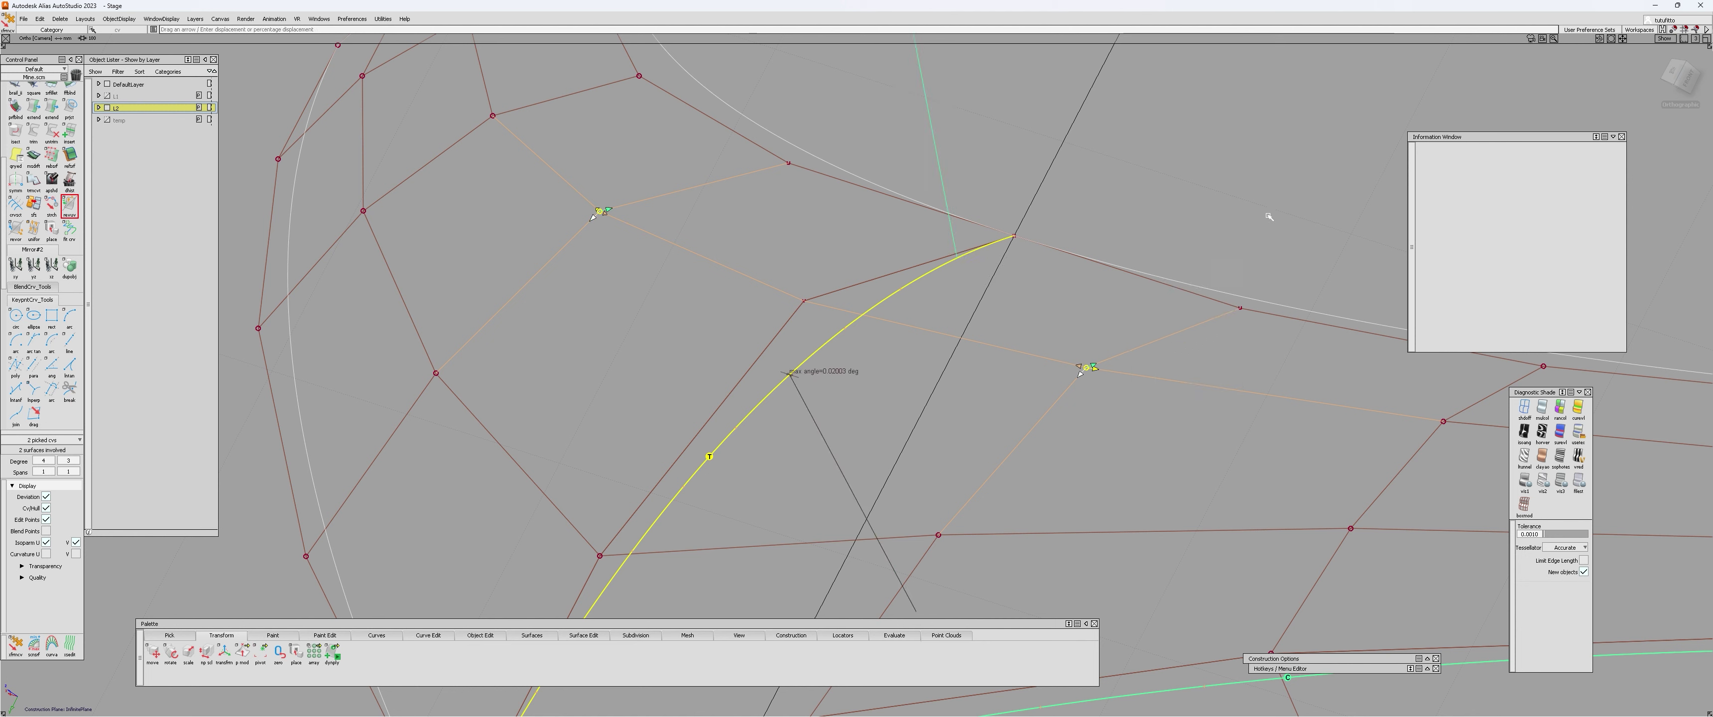
- Slide the centre-seam CV pair further along its hull to bring the centre seam within continuity tolerance
alt+shift+right_drag(1143, 206, 1055, 306)
alt+shift+drag(1055, 306, 1025, 313)
alt+shift+right_drag(1025, 314, 975, 224)
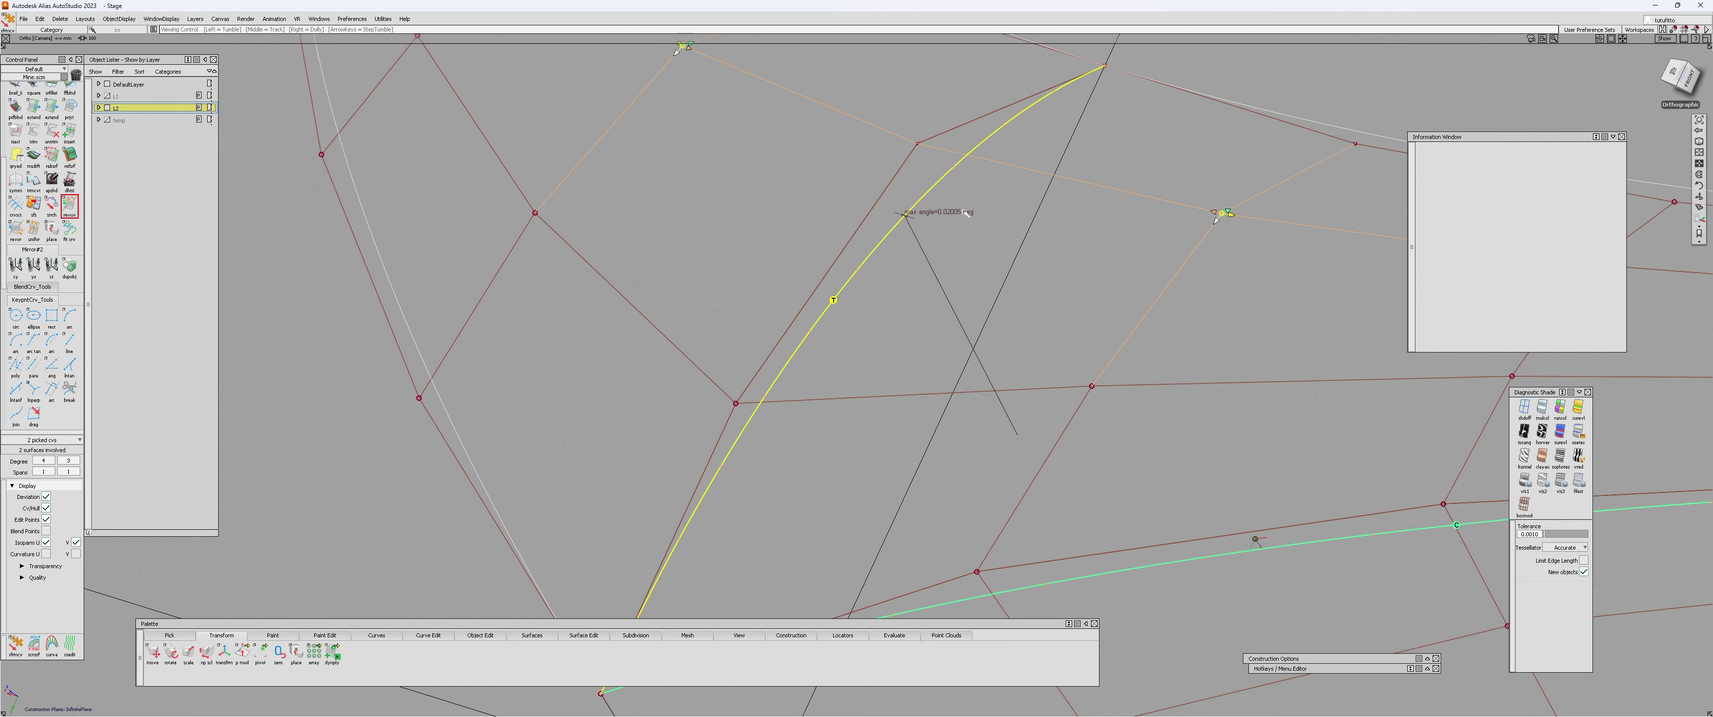
alt+shift+drag(958, 216, 750, 198)
alt+shift+middle_drag(750, 198, 761, 236)
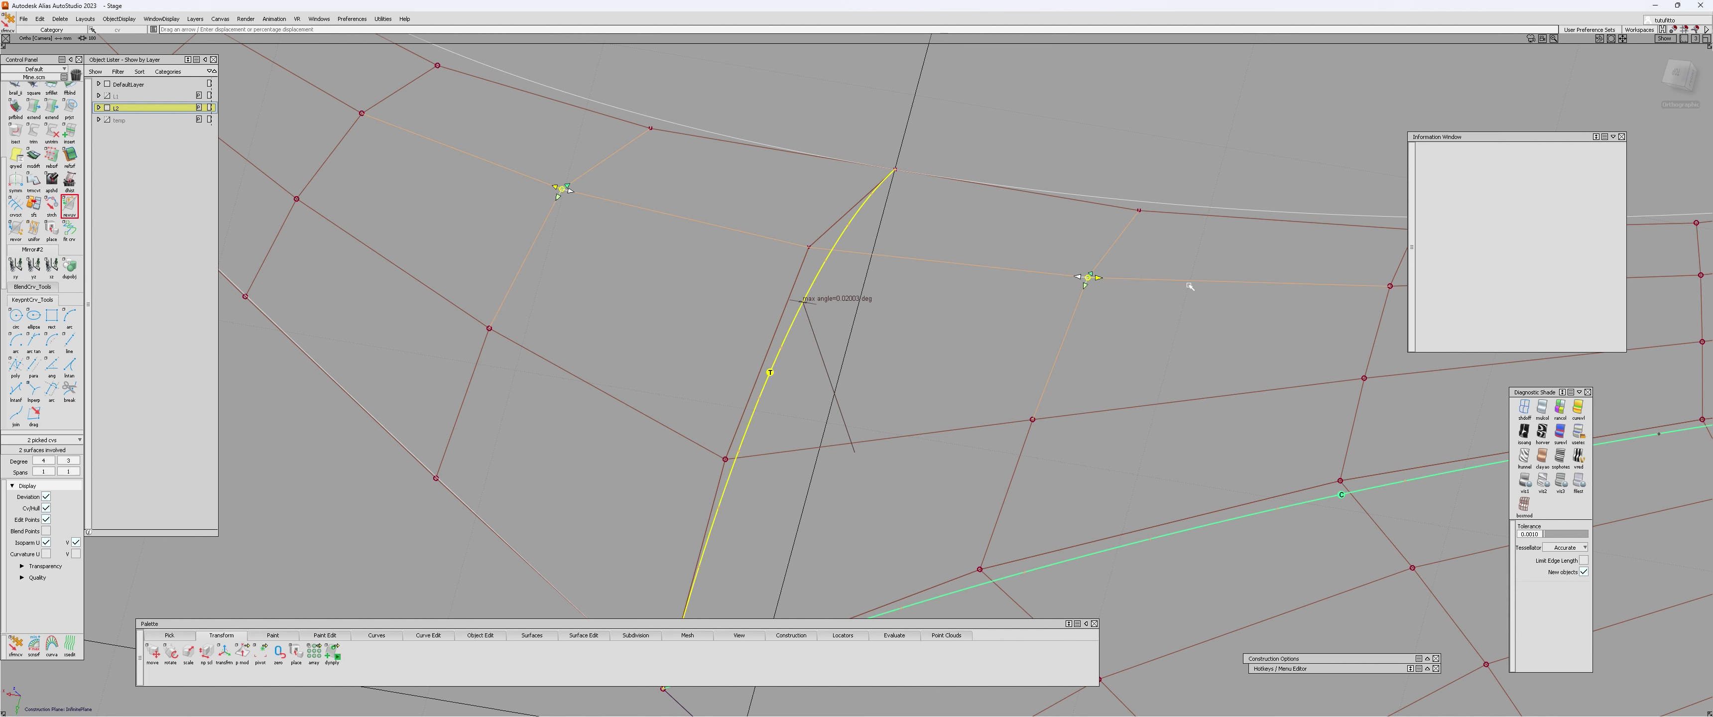
drag(1284, 291, 1346, 295)
alt+shift+right_drag(1336, 294, 1090, 313)
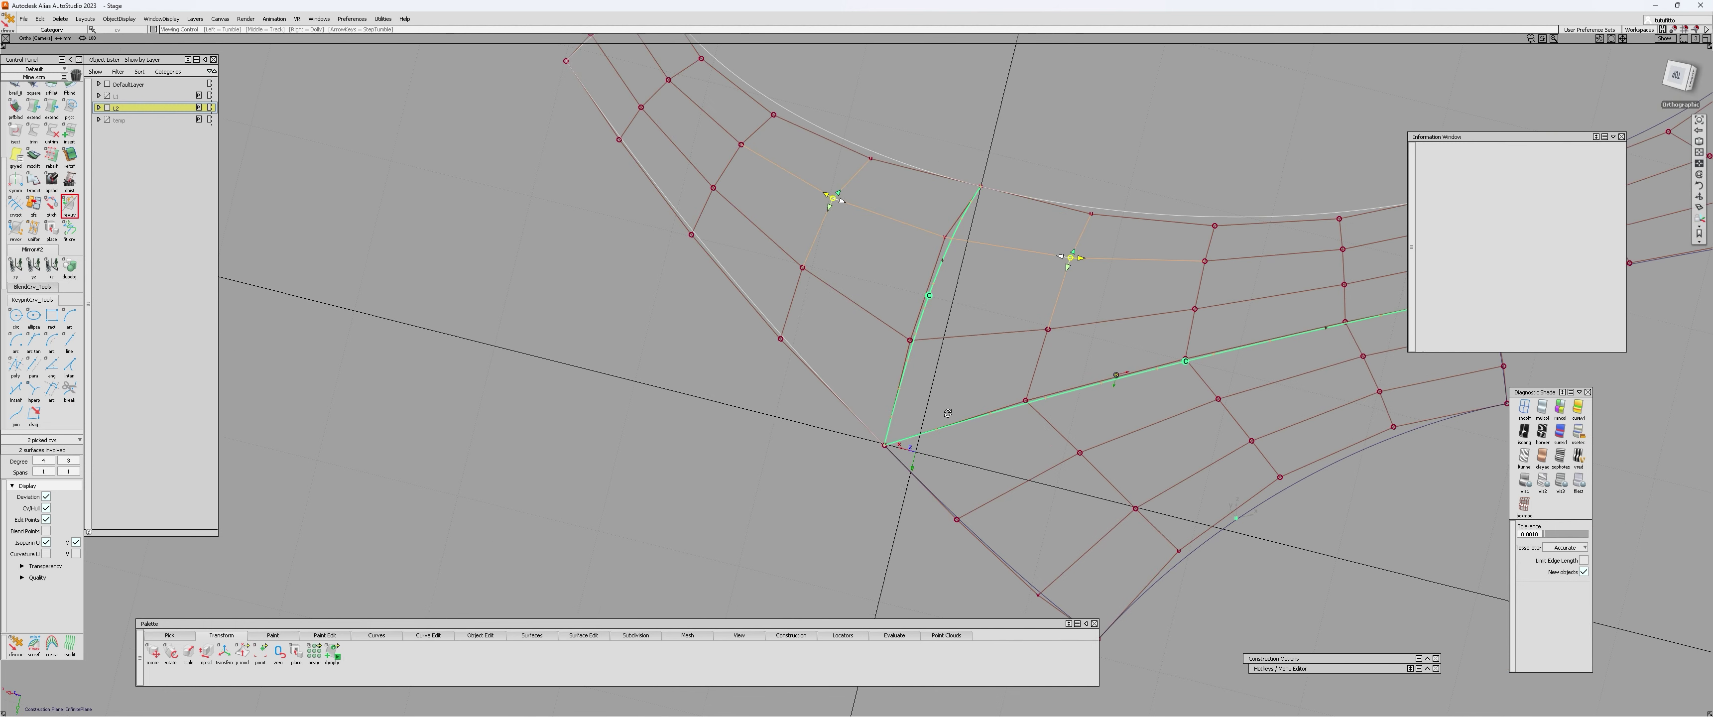
alt+shift+drag(1090, 313, 917, 350)
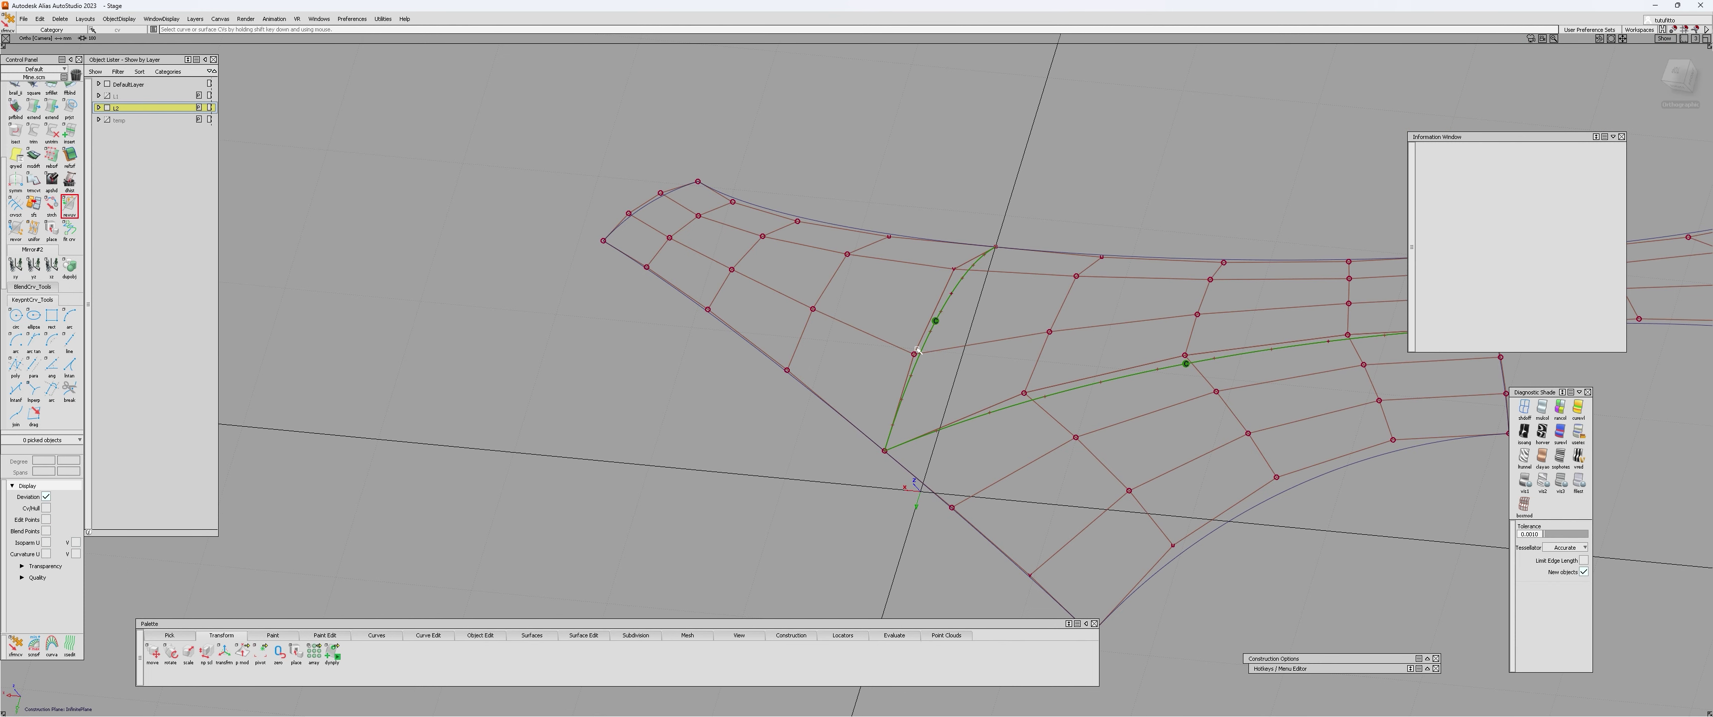
alt+shift+drag(917, 351, 856, 362)
- Delete the three mirrored surface copies and select the remaining original rail surface
ctrl+shift+drag(684, 349, 655, 342)
click(649, 320)
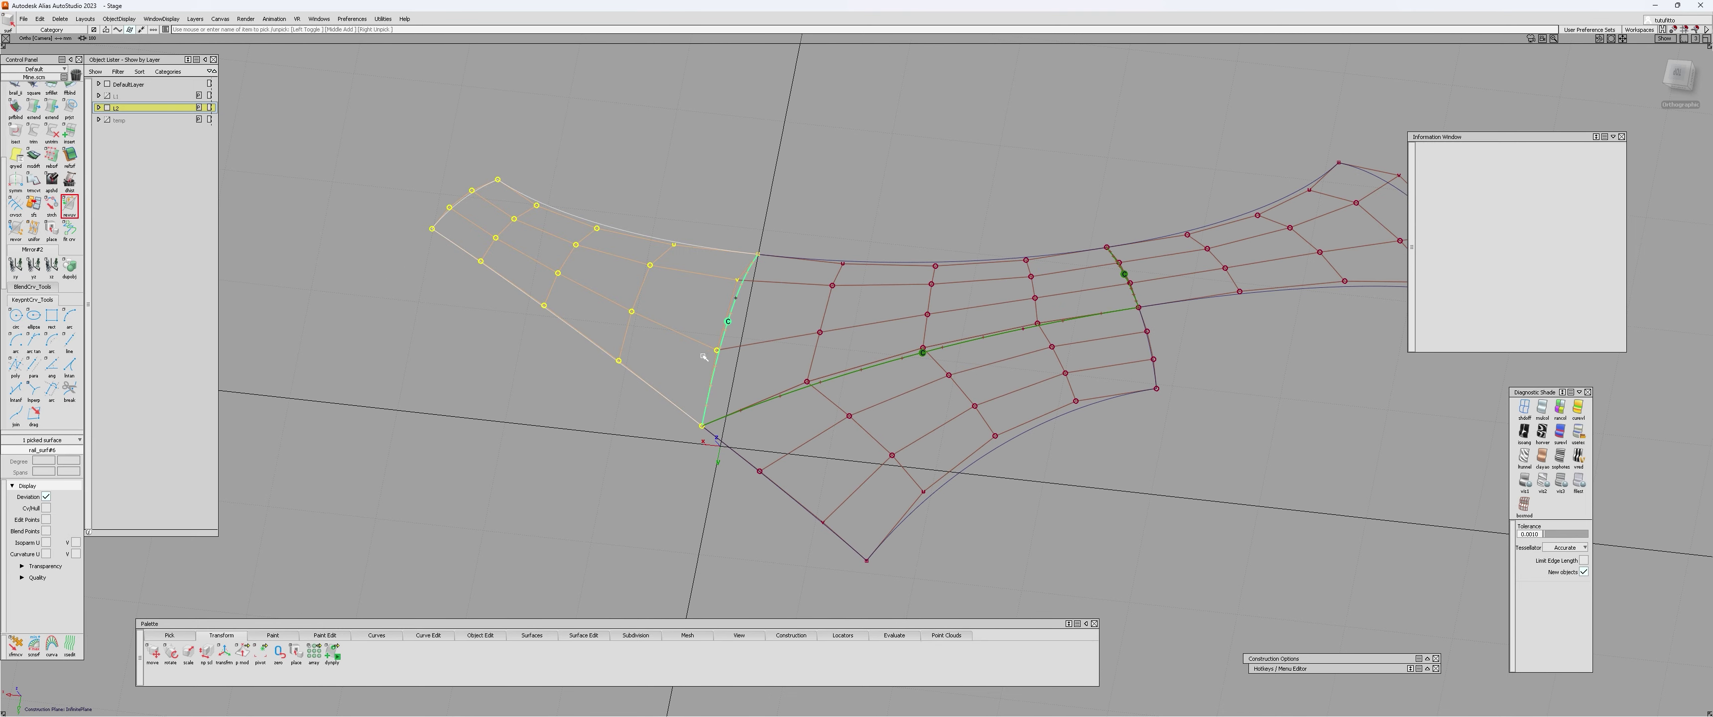
click(958, 386)
click(1221, 262)
key(Delete)
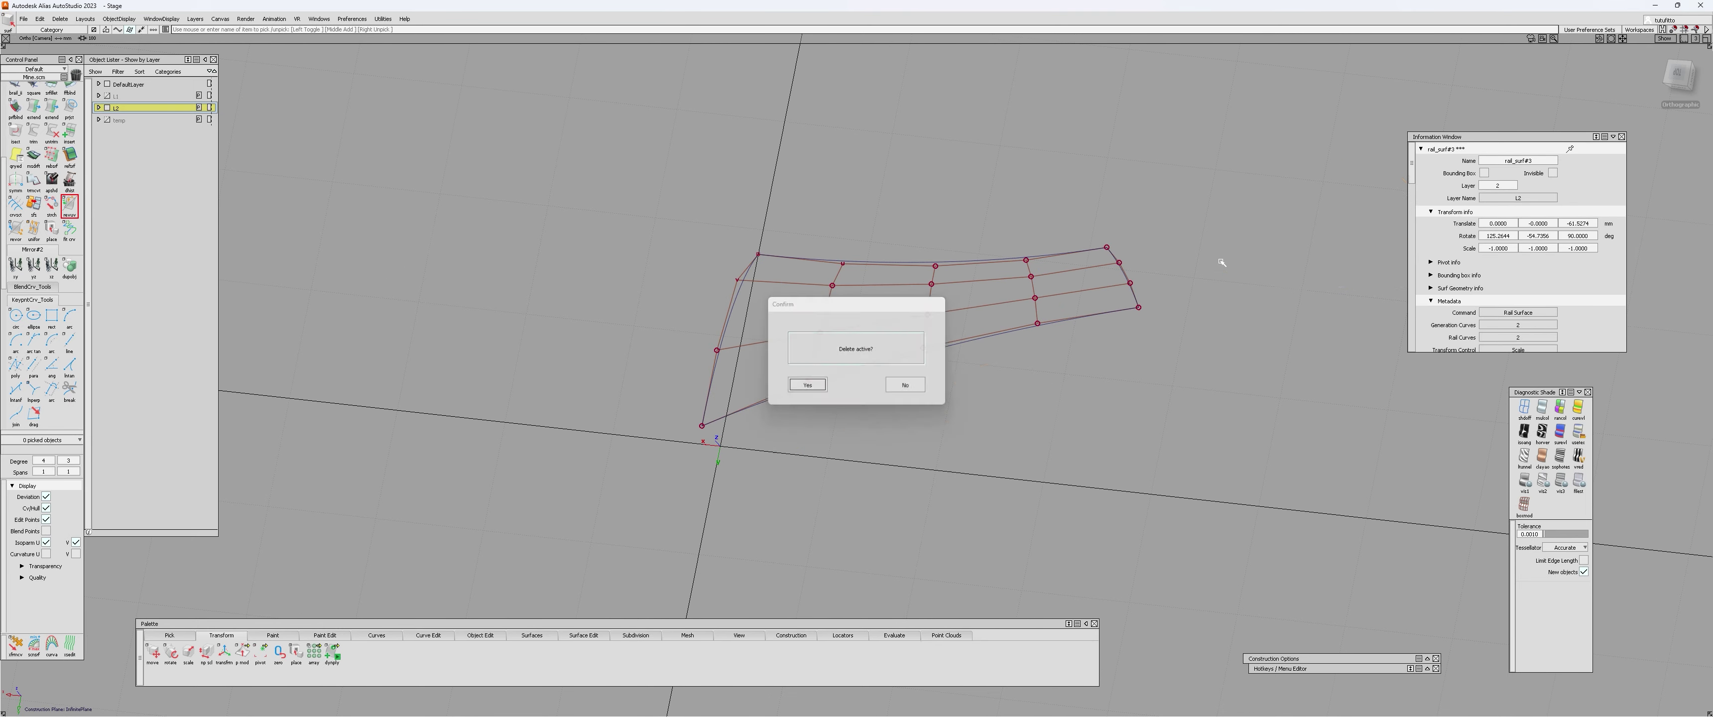
key(Return)
alt+shift+drag(979, 345, 866, 304)
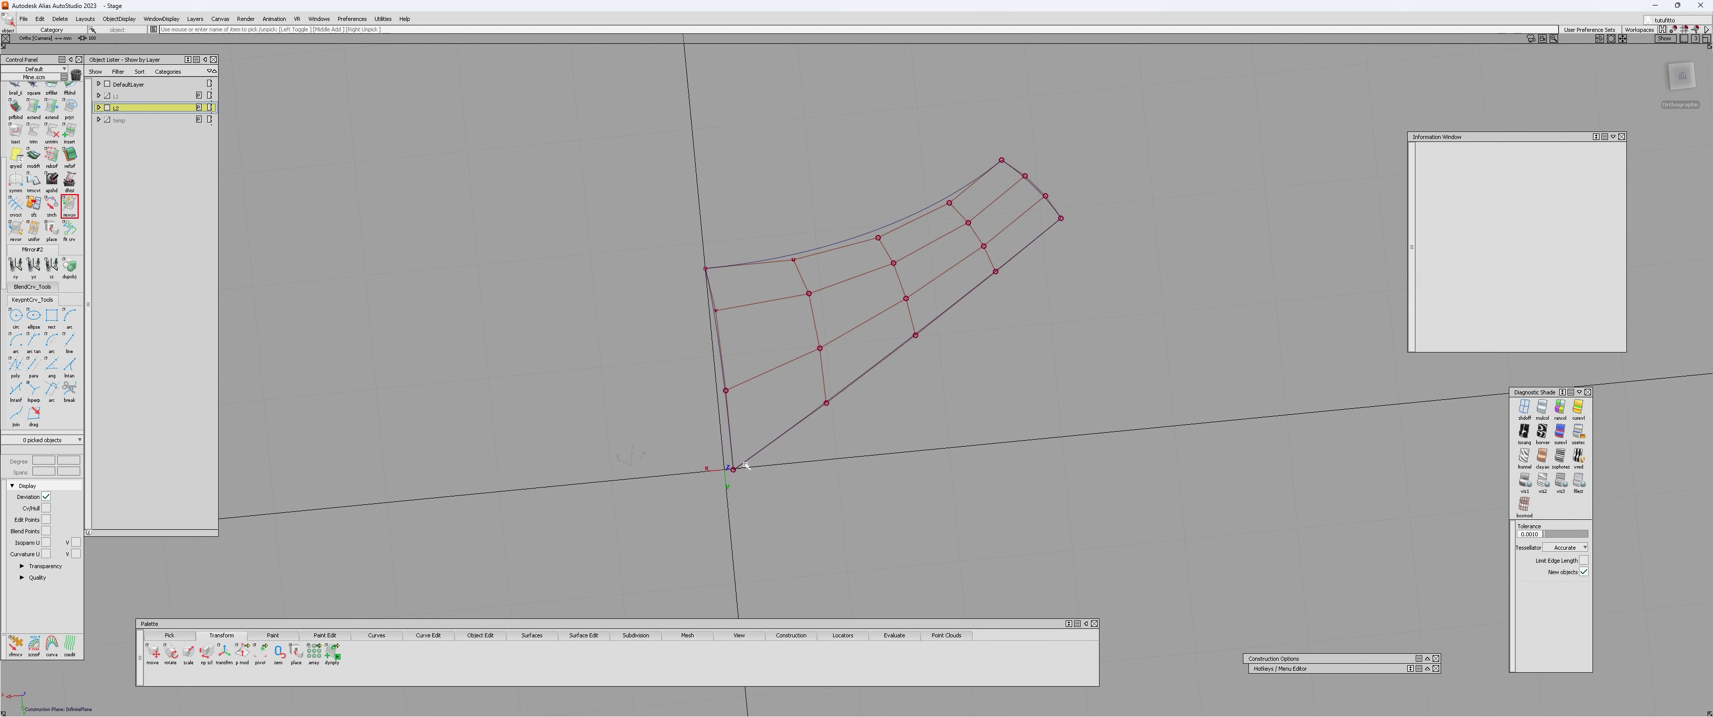
click(866, 303)
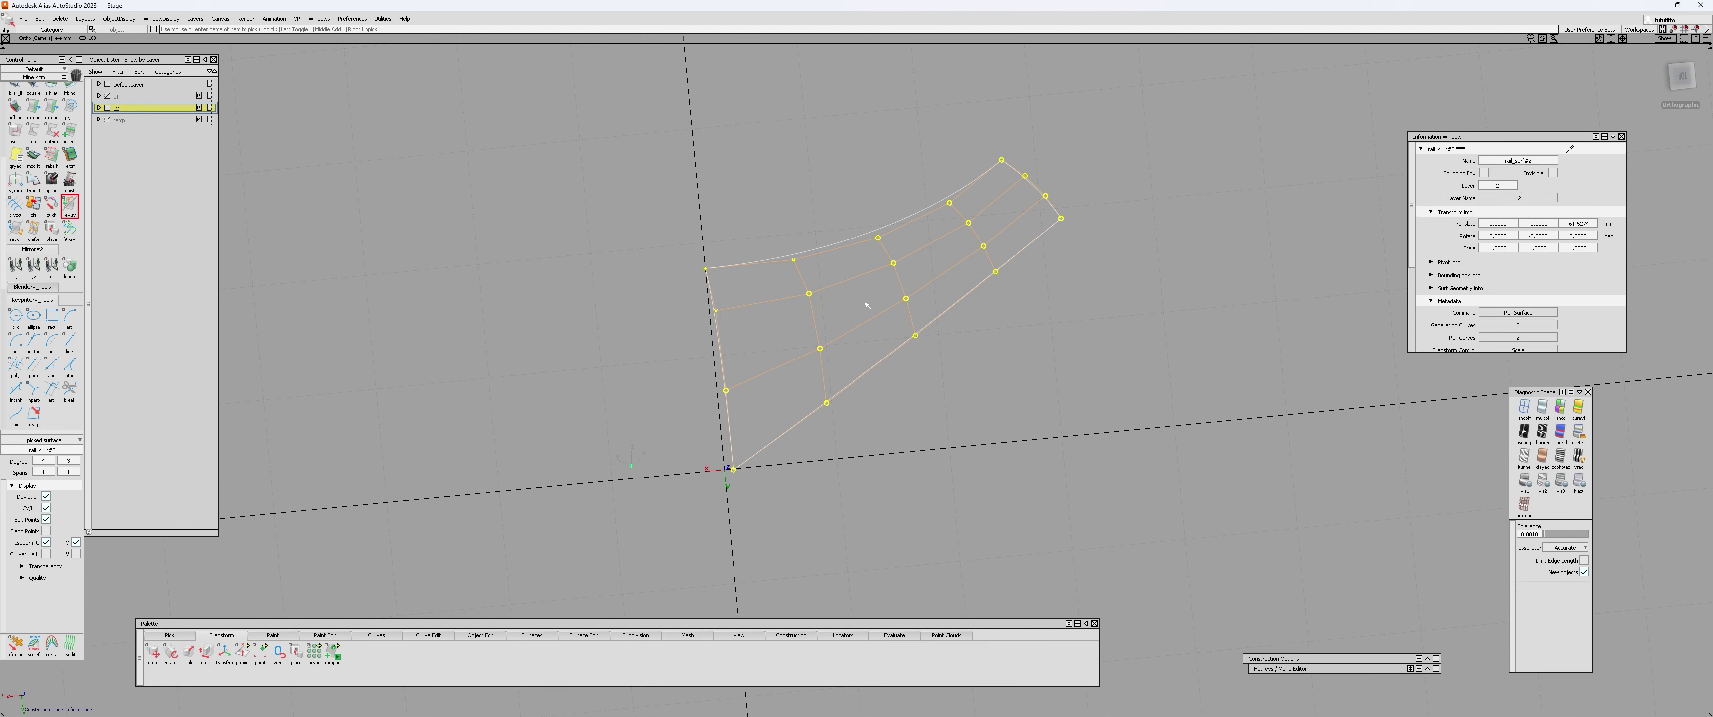
- Switch from the construction plane back to the world coordinate system with the rail surface selected
alt+shift+drag(868, 305, 764, 362)
click(763, 226)
ctrl+shift+click(762, 226)
click(810, 336)
alt+shift+middle_drag(765, 362, 783, 256)
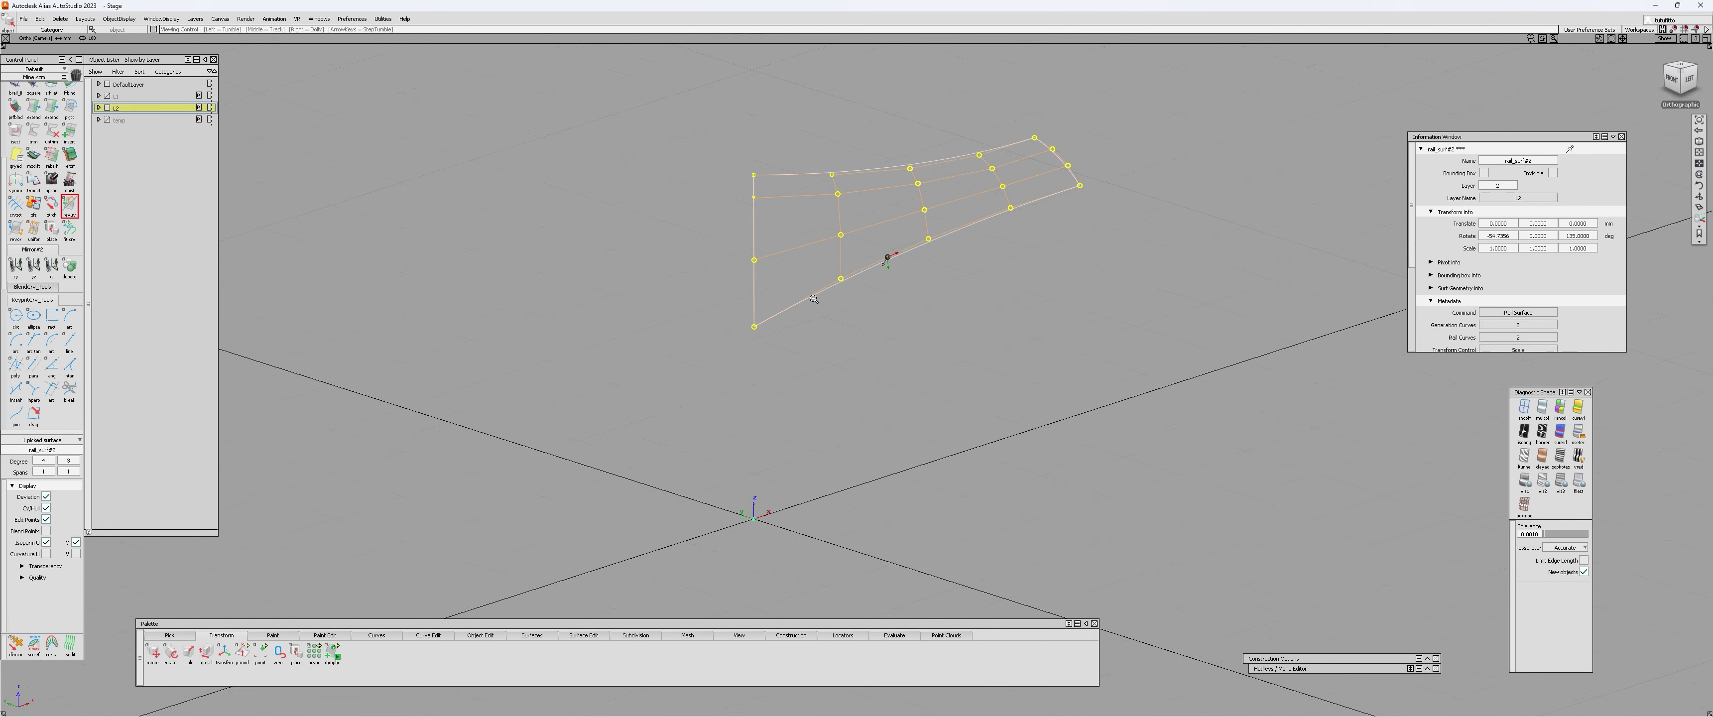
alt+shift+right_drag(783, 256, 819, 340)
- Duplicate the rail surface in place and scale the copy non-proportionally by -1
key(ctrl+c)
key(ctrl+v)
key(w)
alt+shift+middle_drag(826, 334, 828, 422)
alt+shift+right_drag(828, 421, 941, 392)
click(1094, 247)
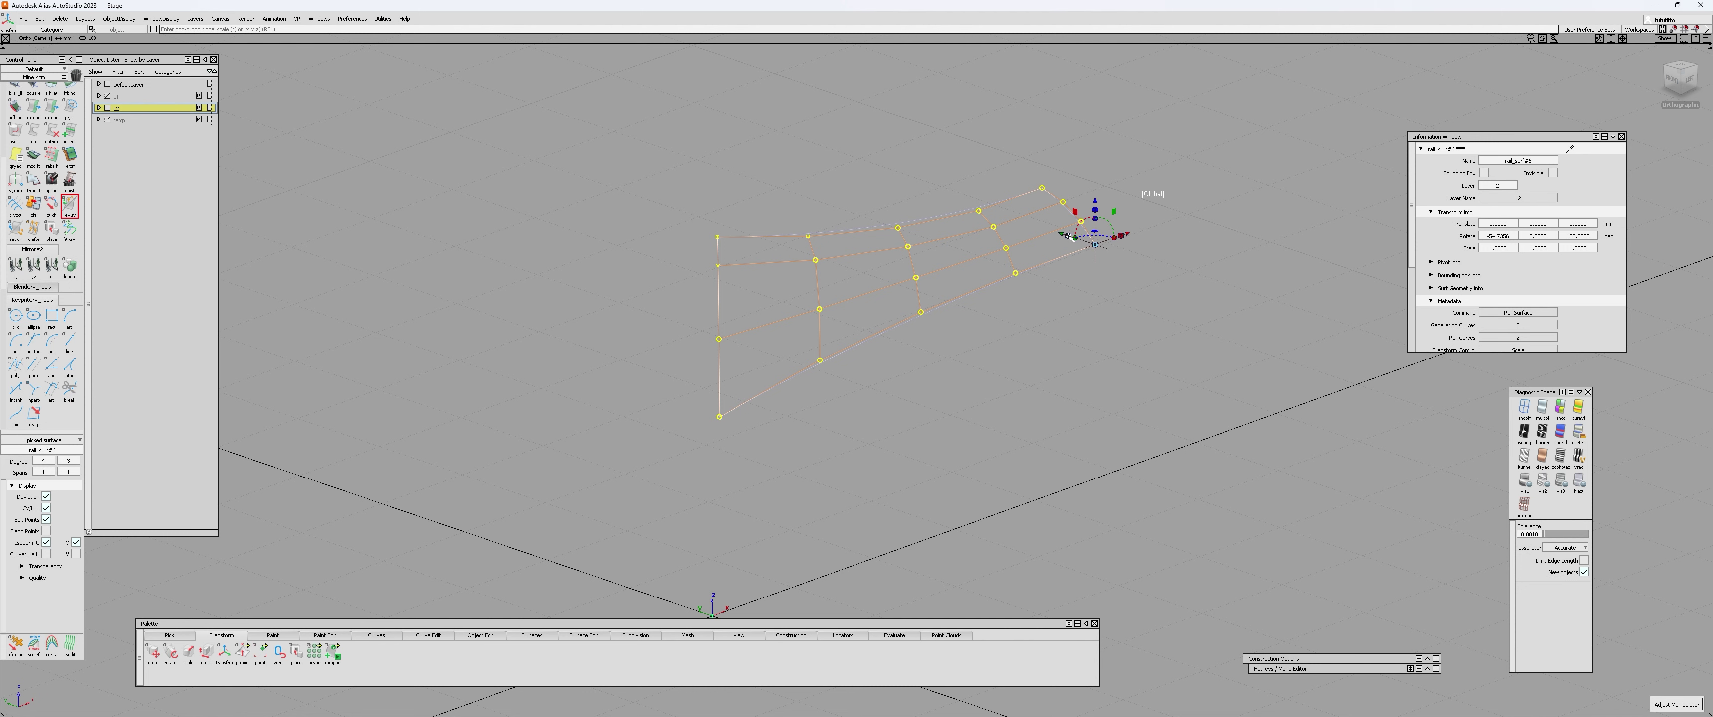
text(-1)
key(Return)
- Rotate the inverted copy by 90 degrees so it adjoins the original rail surface
mouse_move(1049, 211)
alt+shift+mouse_down()
mouse_move(1065, 207)
mouse_move(1037, 225)
alt+shift+mouse_up()
click(1066, 209)
text(90)
key(Return)
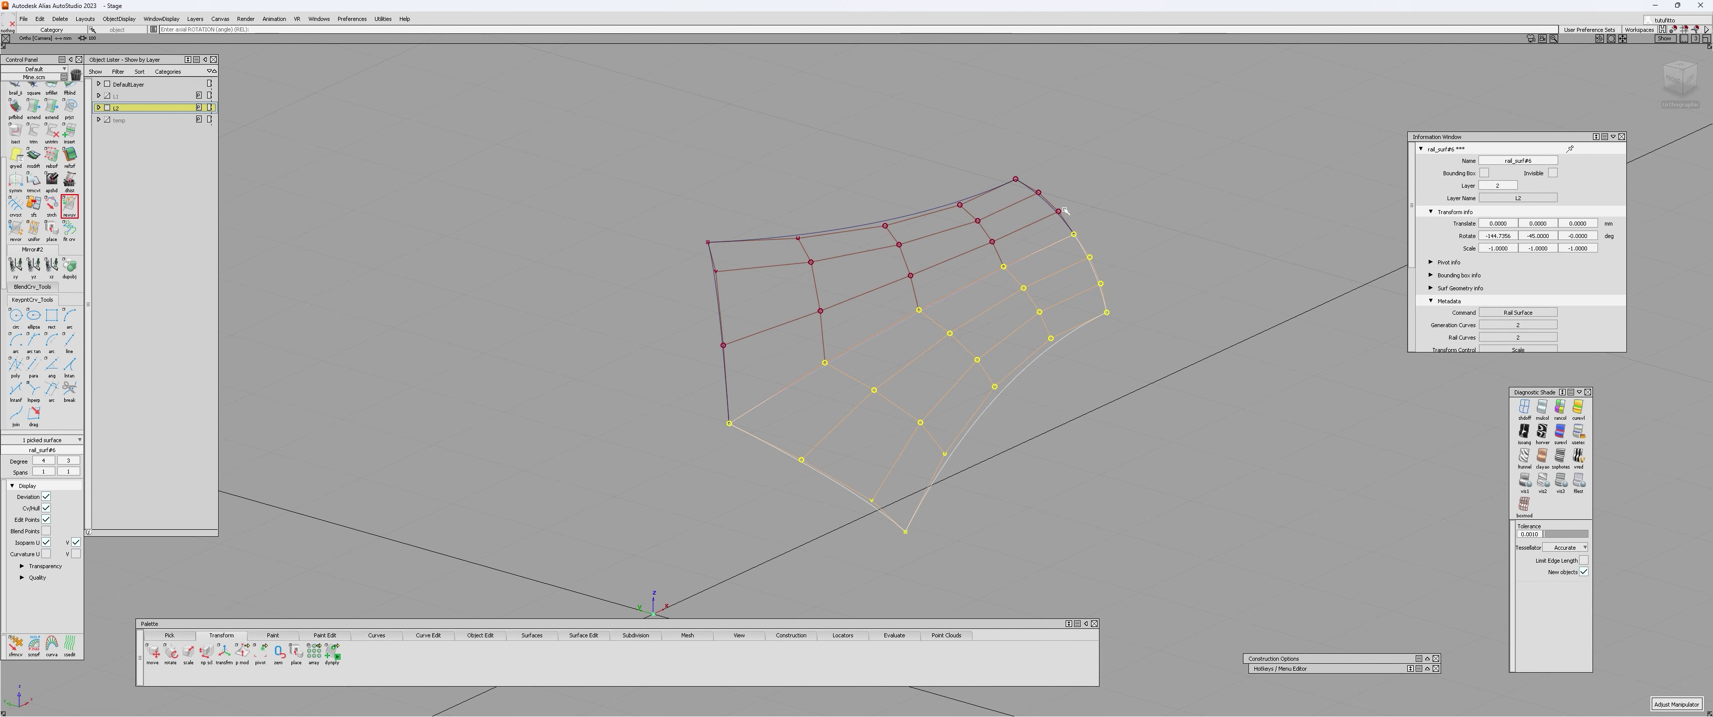
- Reactivate the construction plane and select both adjoining surfaces
click(931, 240)
click(876, 257)
click(872, 336)
alt+shift+drag(872, 336, 753, 317)
ctrl+shift+right_drag(754, 317, 814, 317)
alt+shift+drag(814, 266, 784, 309)
drag(899, 201, 1067, 335)
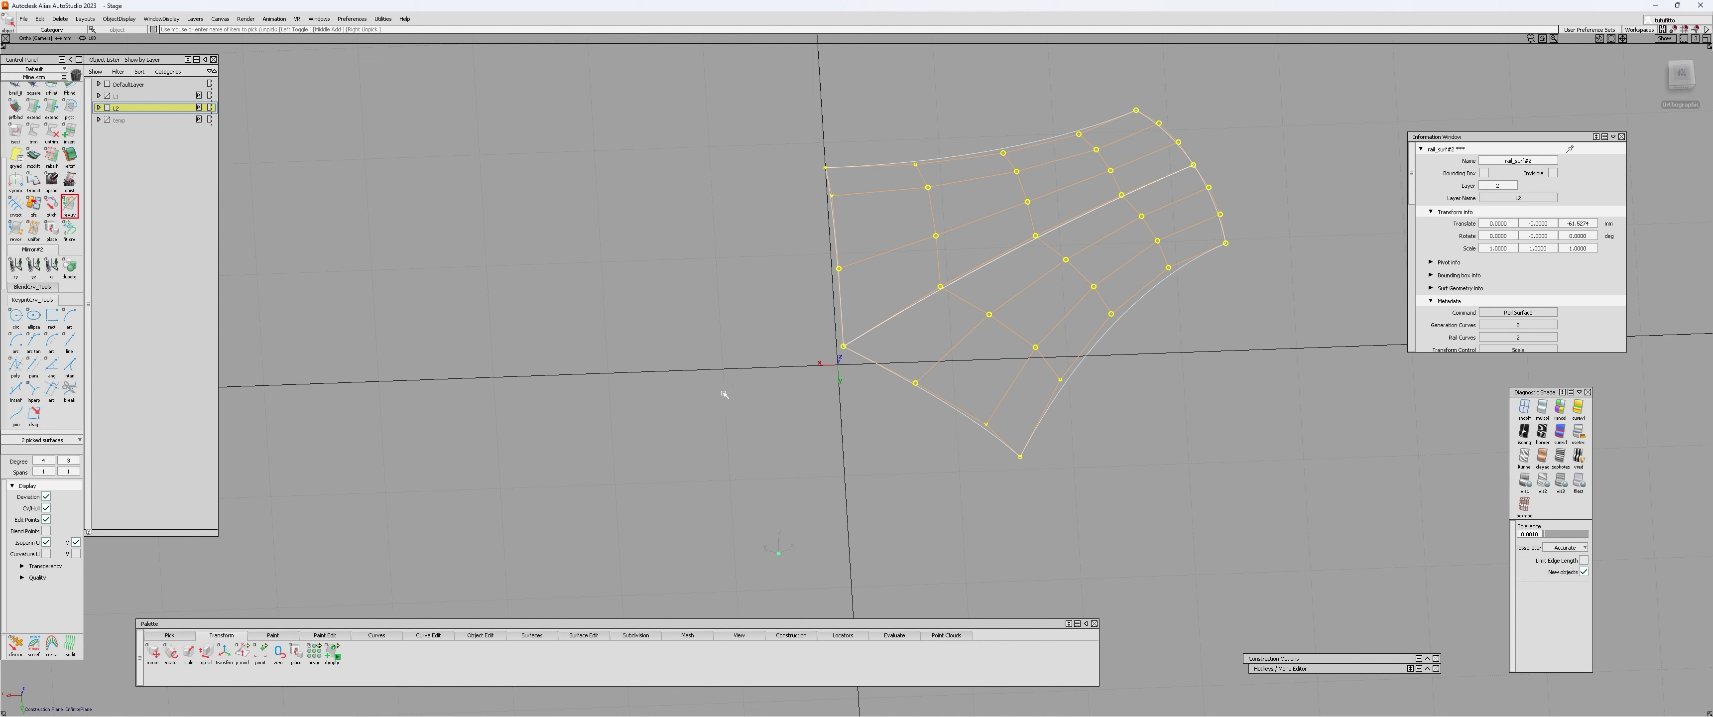
- Duplicate the surface pair and rotate the copy by -120 degrees about the construction plane's origin
key(ctrl+c)
key(ctrl+v)
ctrl+shift+drag(848, 352, 826, 352)
alt+shift+right_drag(826, 352, 855, 355)
alt+click(858, 357)
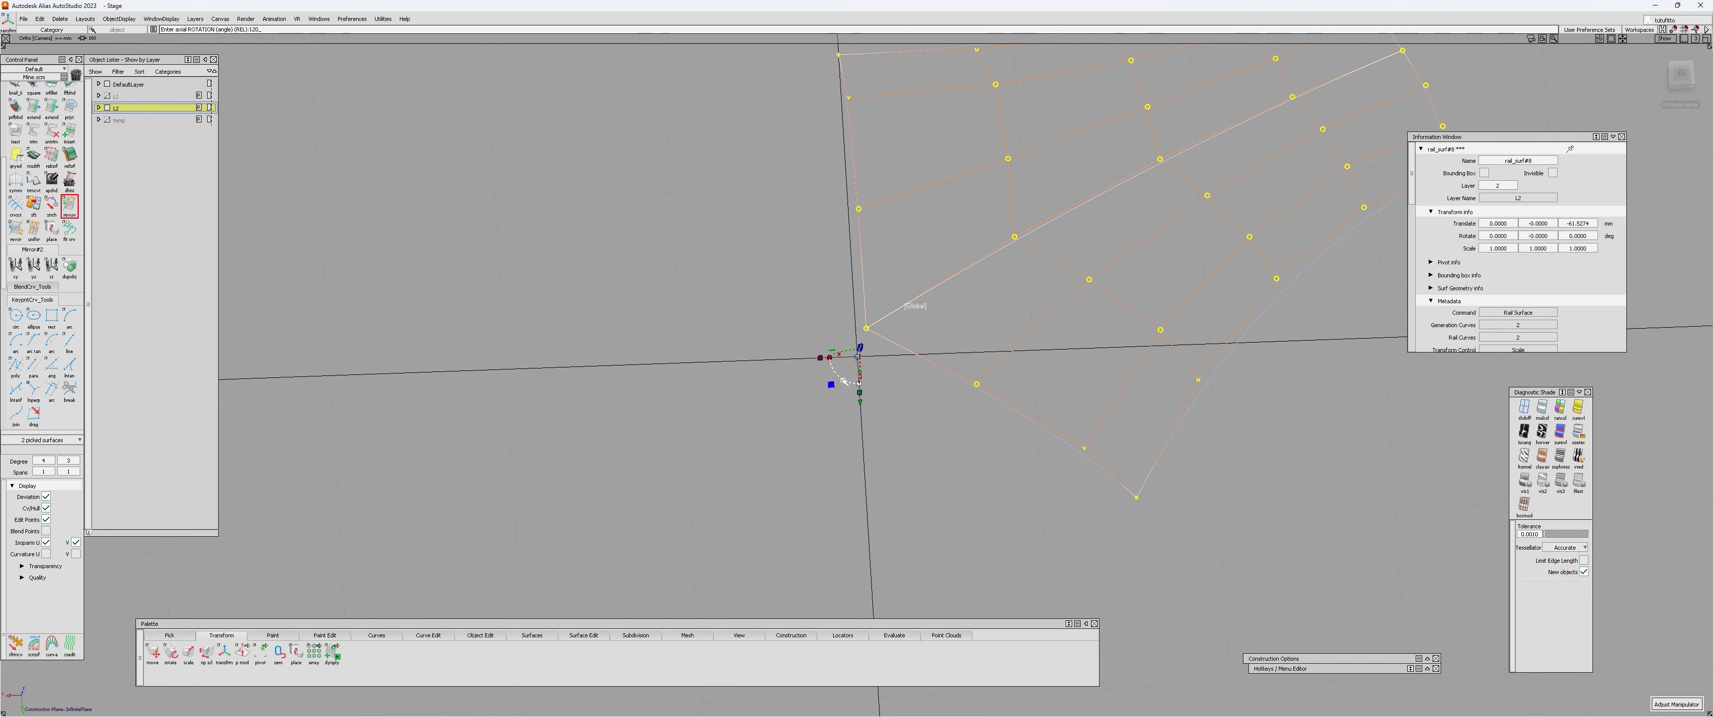
- Add another copy of the surface pair rotated by 120 degrees about the construction plane's origin to complete the three-armed shape
key(ctrl+v)
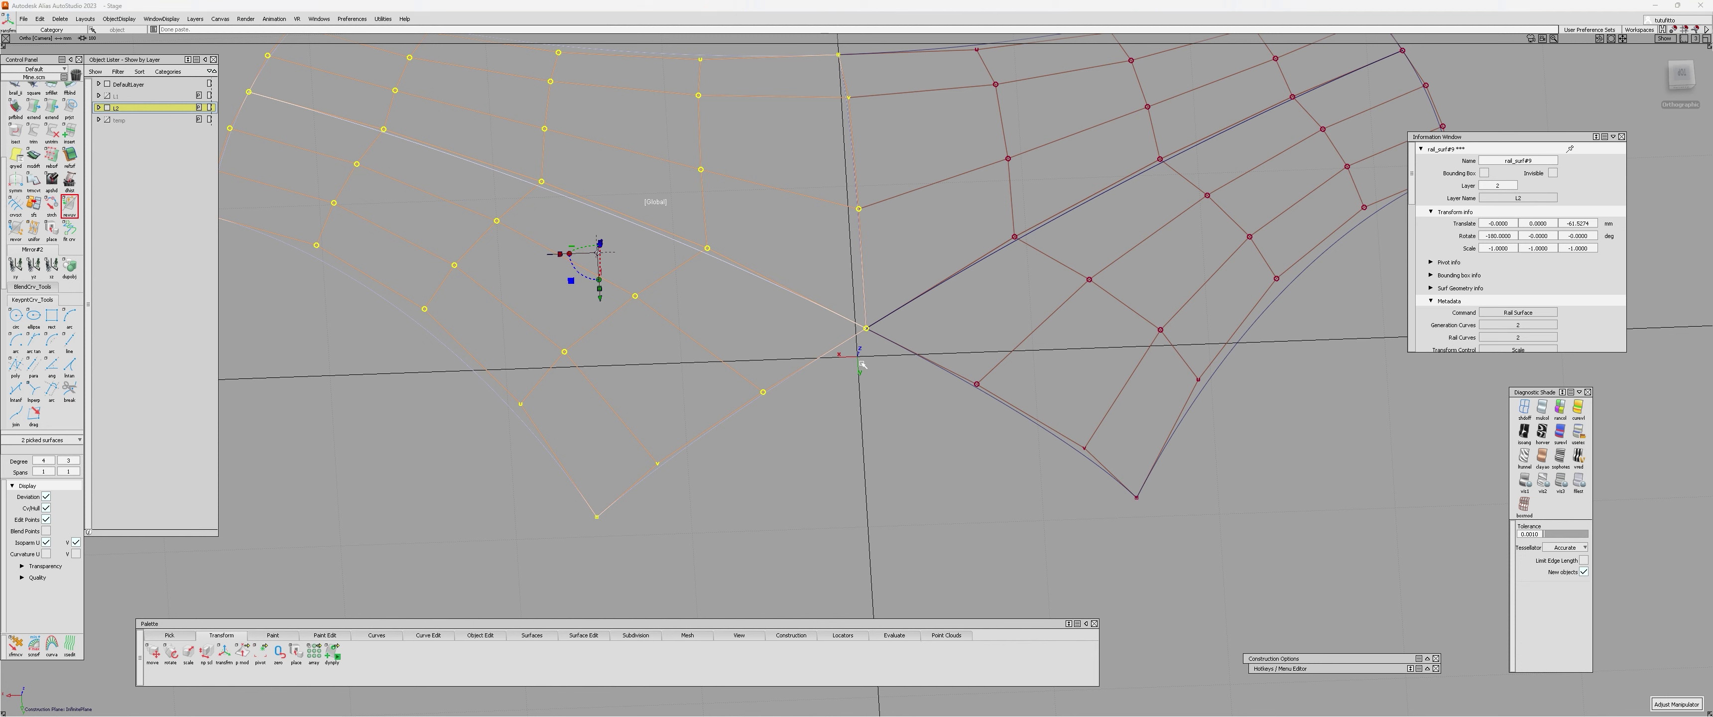
alt+click(858, 359)
key(ctrl+z)
drag(599, 253, 1090, 192)
text(120)
key(Return)
- Pick all six patches of the three-armed shape and turn off their CV display
alt+shift+right_drag(1090, 192, 792, 332)
alt+shift+drag(791, 333, 741, 374)
alt+shift+right_drag(741, 374, 851, 287)
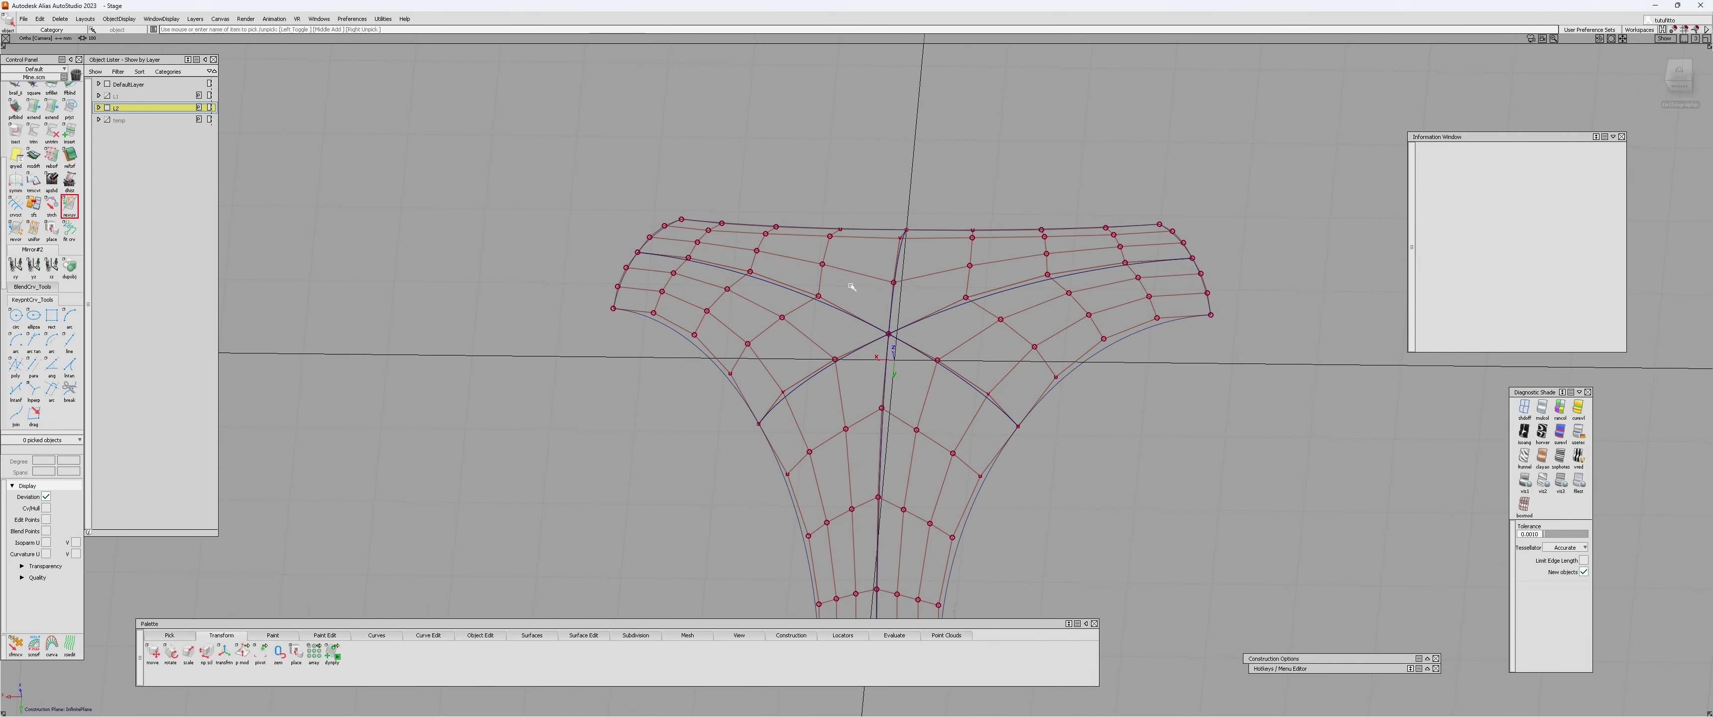
click(853, 273)
click(808, 338)
click(839, 432)
click(928, 436)
click(964, 342)
click(943, 273)
- Check the surface curvature continuity on all six seams that meet at the centre
click(920, 321)
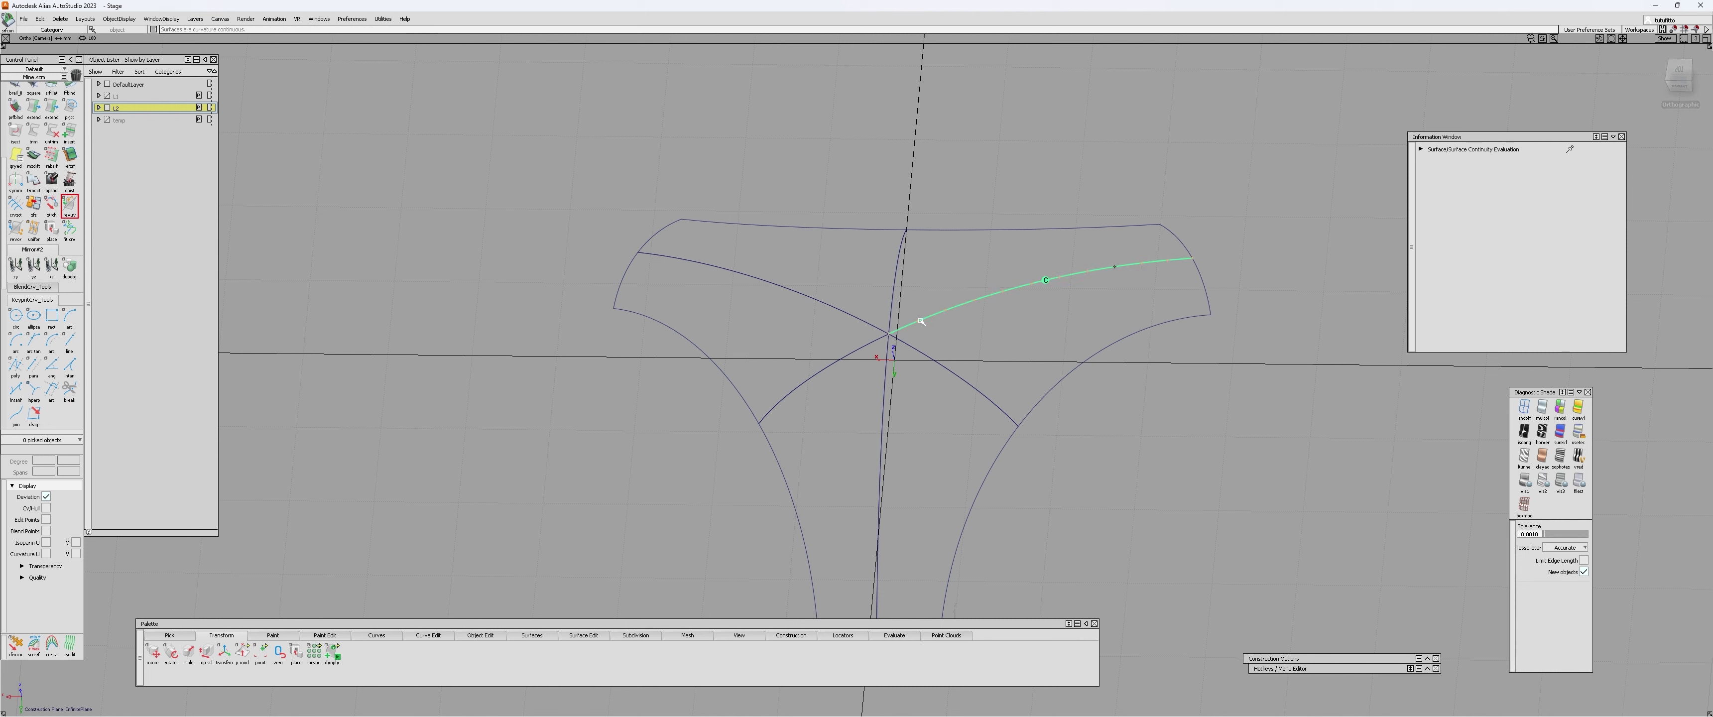
click(891, 307)
click(860, 319)
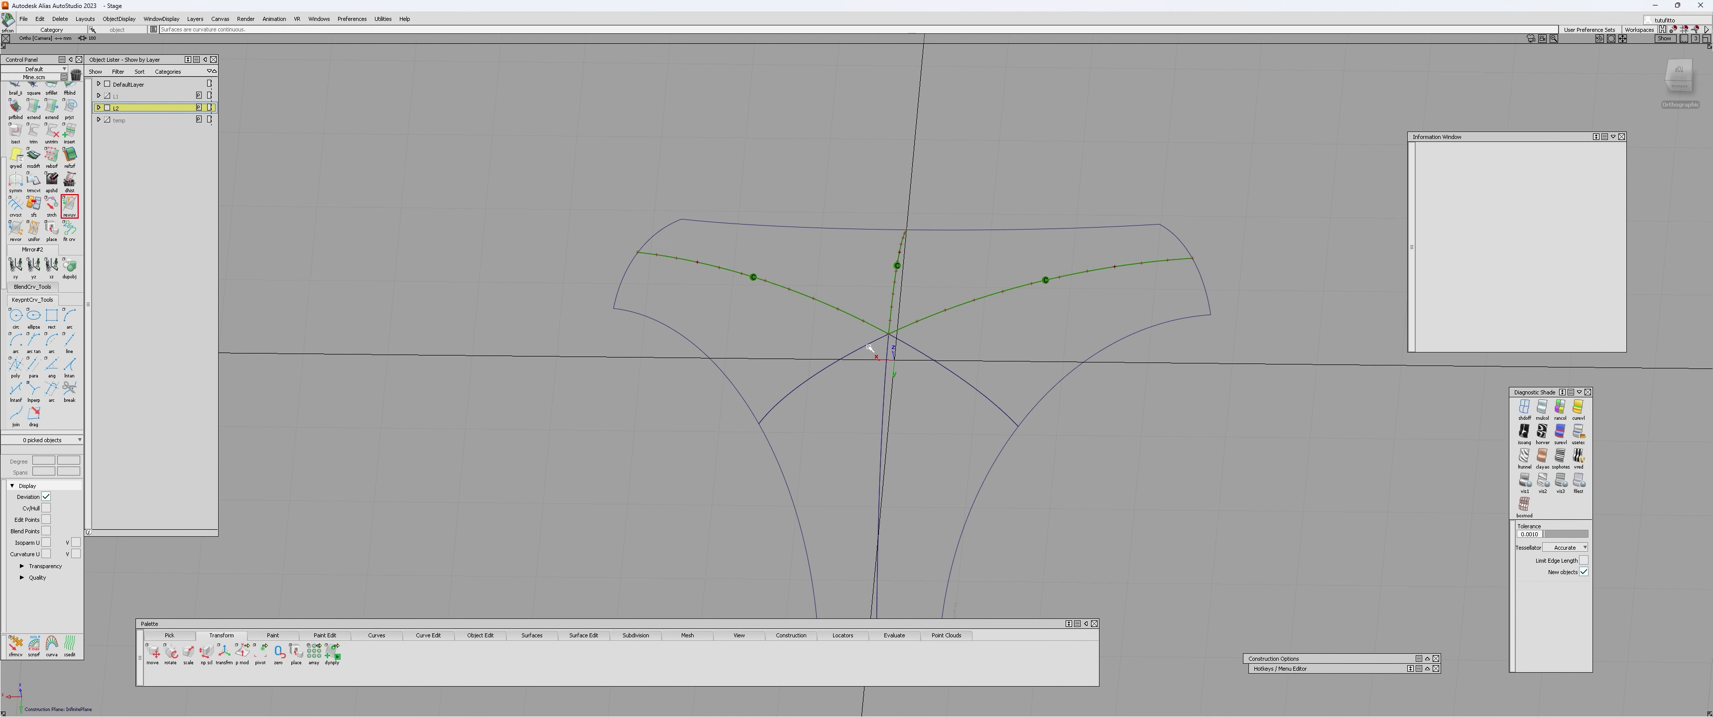
click(868, 347)
click(915, 350)
click(886, 357)
alt+shift+drag(662, 375, 1068, 451)
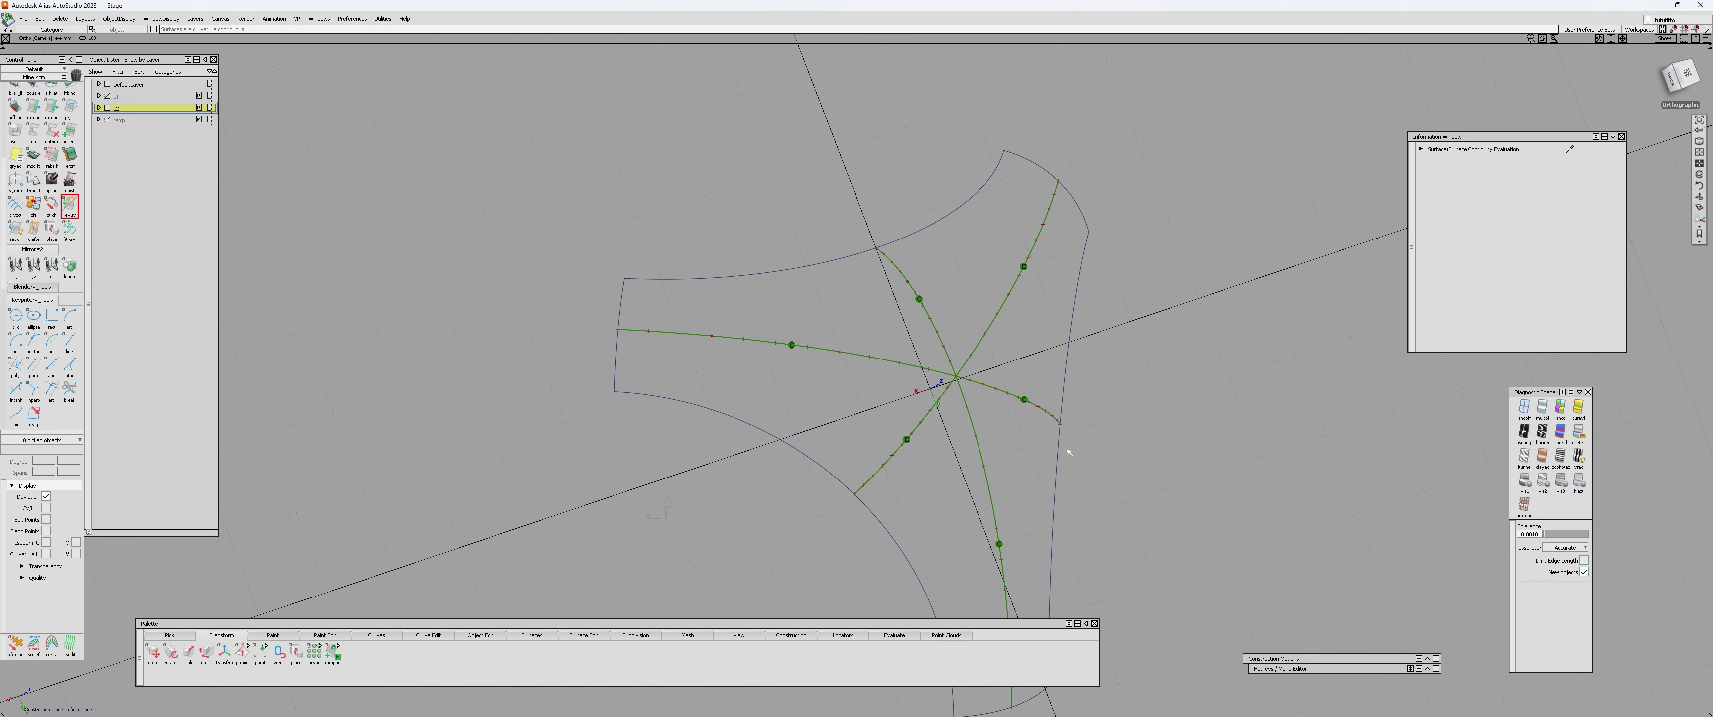
- Select the six patches and display their control vertices
key(ctrl+shift+s)
click(832, 386)
click(835, 320)
click(956, 301)
click(1018, 319)
click(1002, 423)
click(940, 463)
key(ctrl+shift+c)
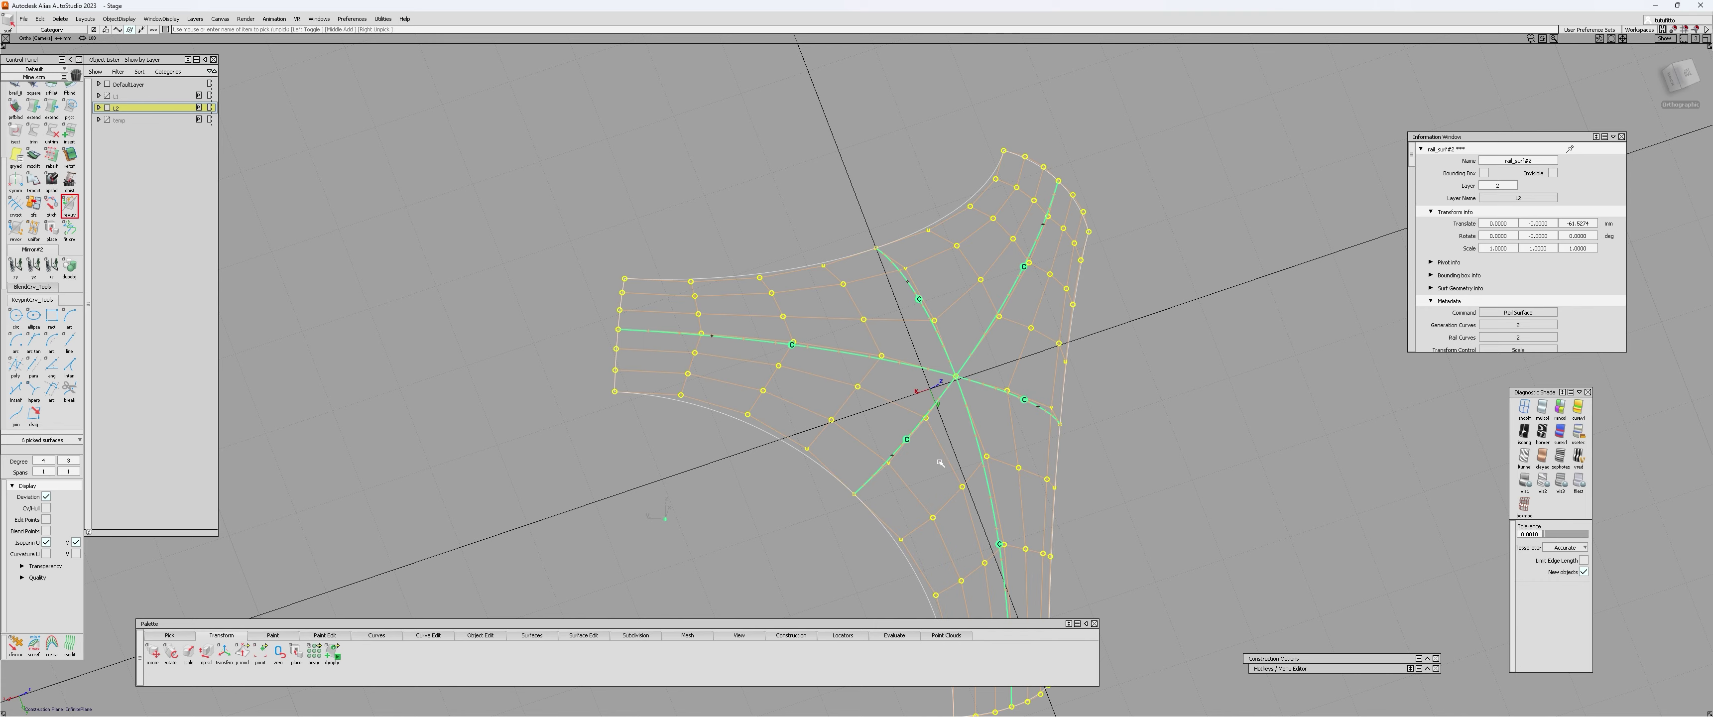
- Clear the continuity markers from the seams and hide the patches' CVs
alt+shift+drag(940, 463, 806, 346)
key(ctrl+shift+o)
drag(727, 273, 1057, 476)
key(ctrl+shift+c)
key(ctrl+shift+n)
alt+shift+right_drag(1114, 408, 1081, 462)
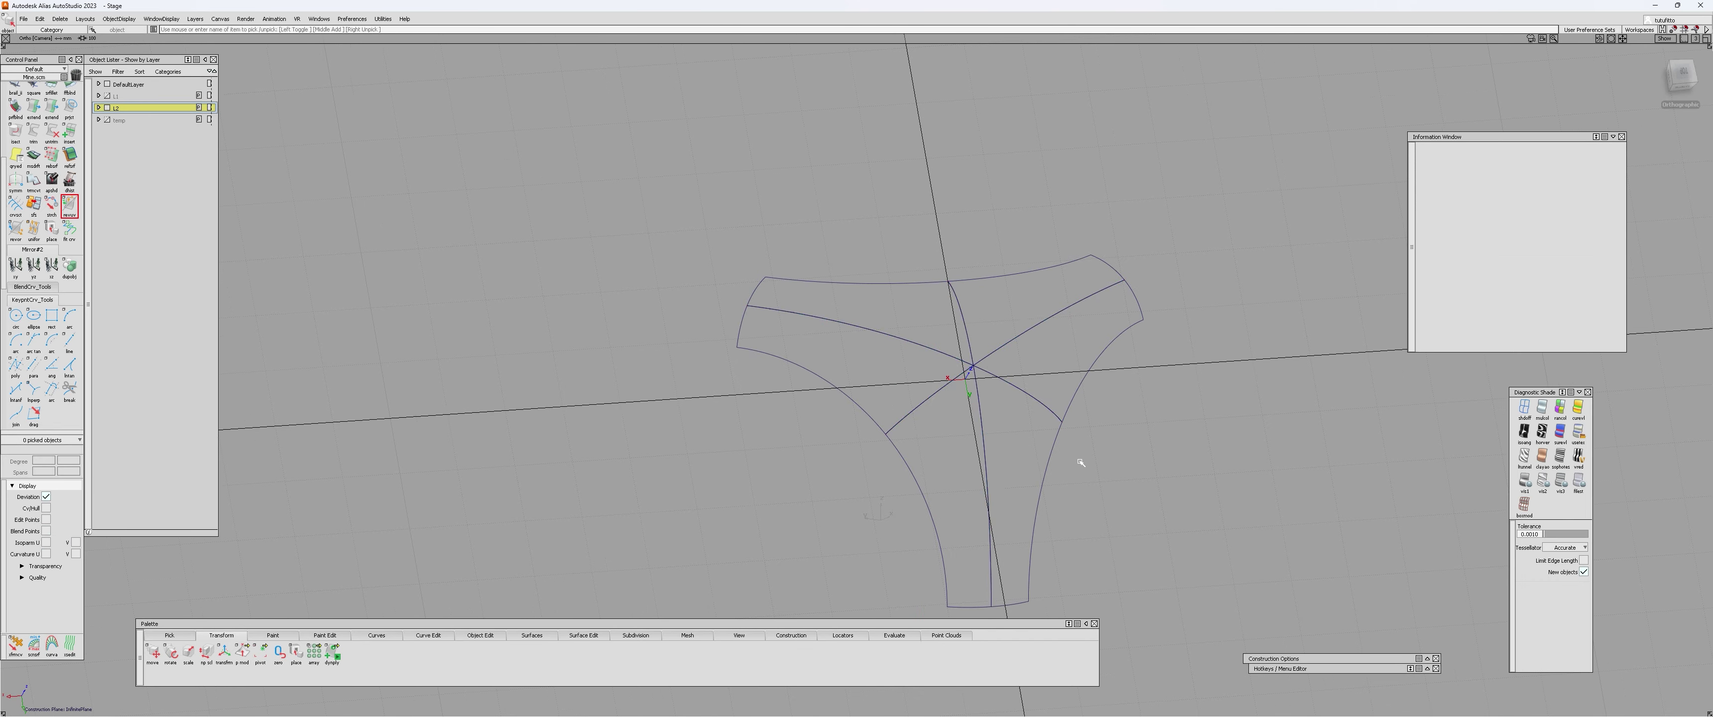
- Hide the wireframe, apply zebra-stripe shading and examine how the stripes flow across the seams
key(ctrl+m)
alt+shift+drag(1100, 382, 1075, 459)
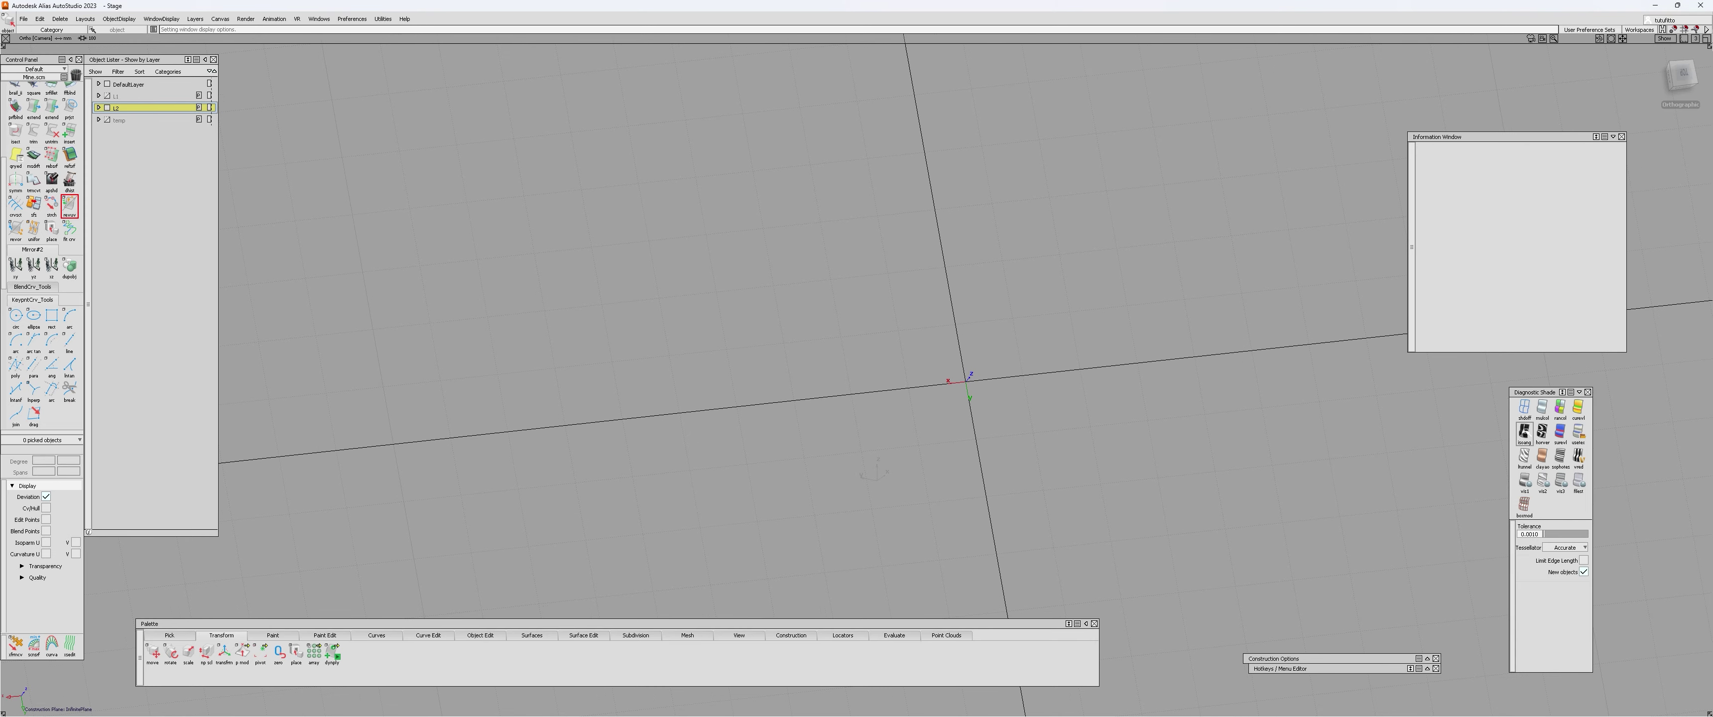
click(1542, 432)
alt+shift+drag(845, 439, 1106, 406)
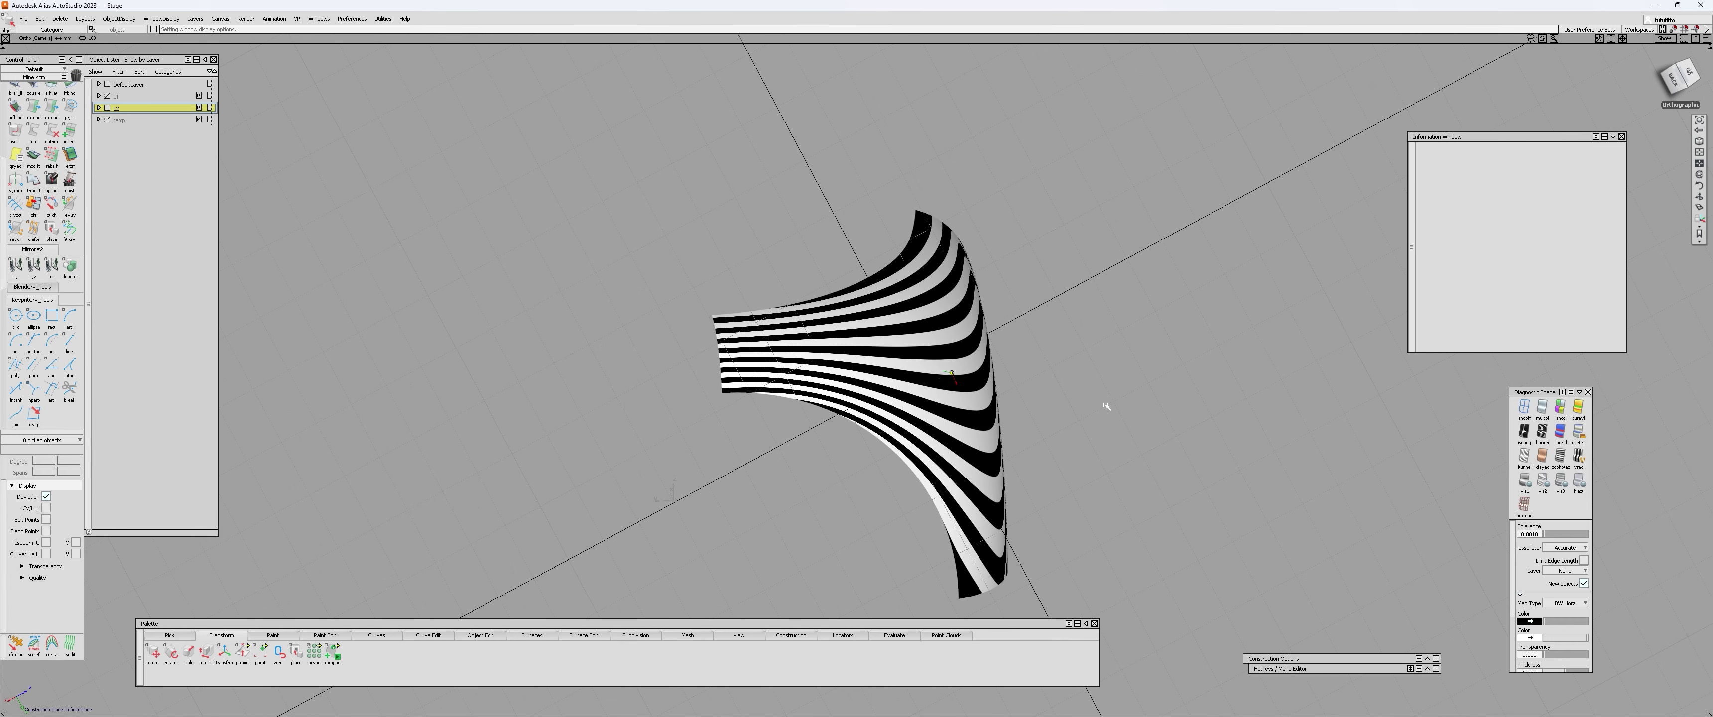
alt+shift+drag(927, 387, 1262, 497)
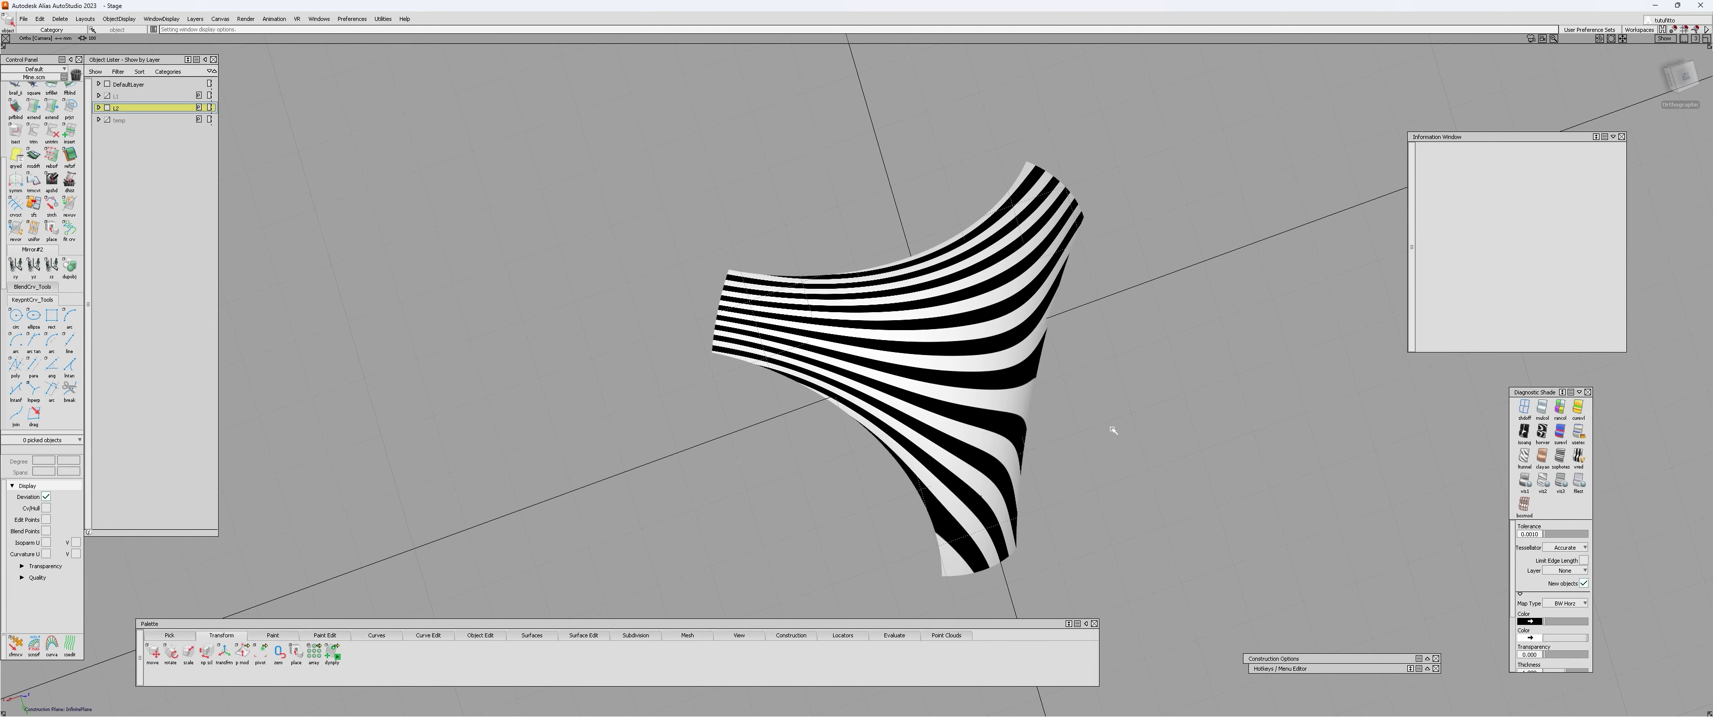
alt+shift+drag(922, 334, 1094, 357)
alt+shift+right_drag(1093, 357, 924, 330)
alt+shift+drag(924, 329, 754, 394)
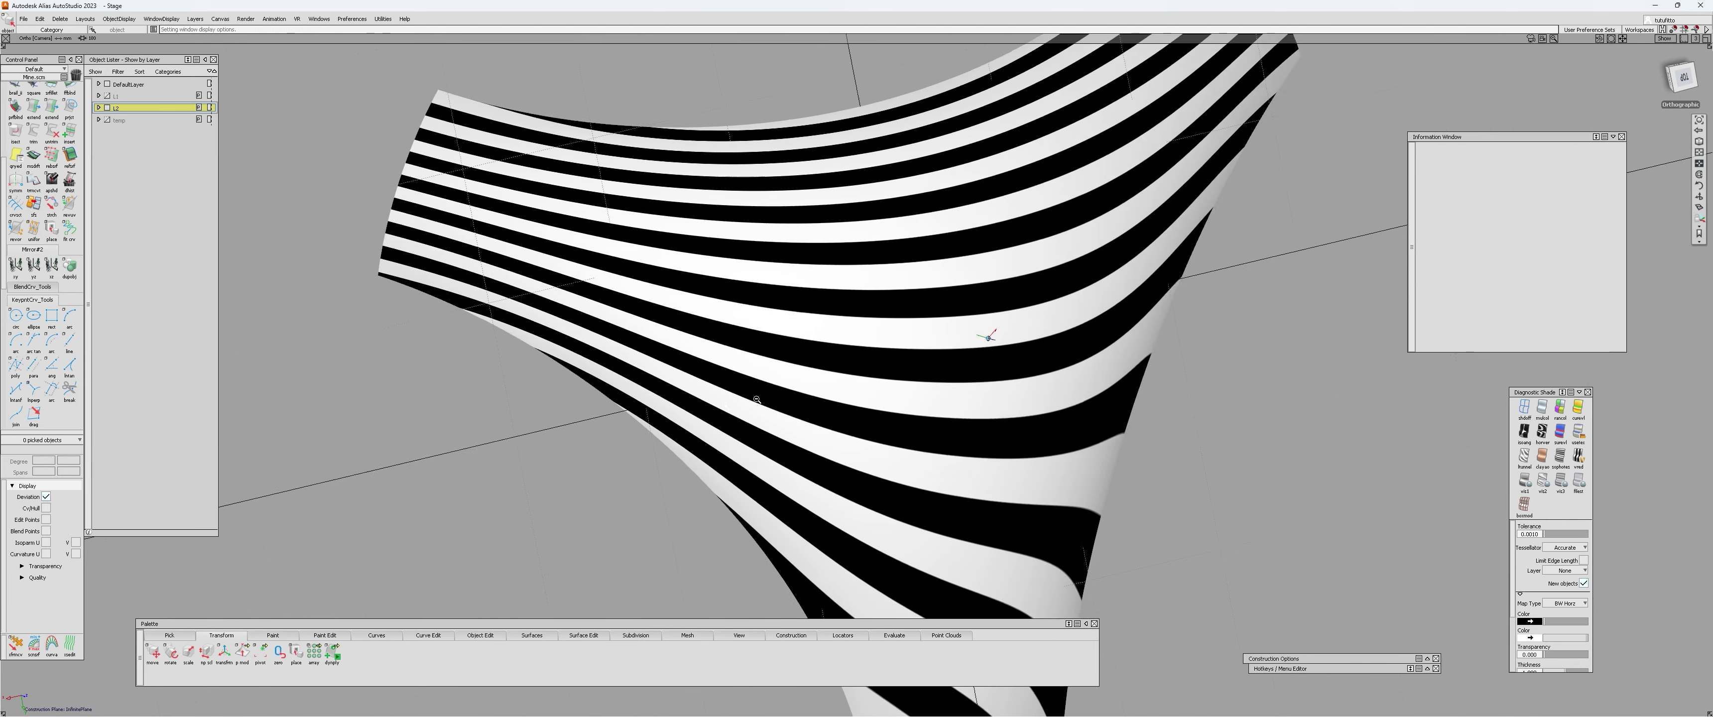
alt+shift+right_drag(755, 394, 880, 364)
alt+shift+drag(879, 364, 720, 398)
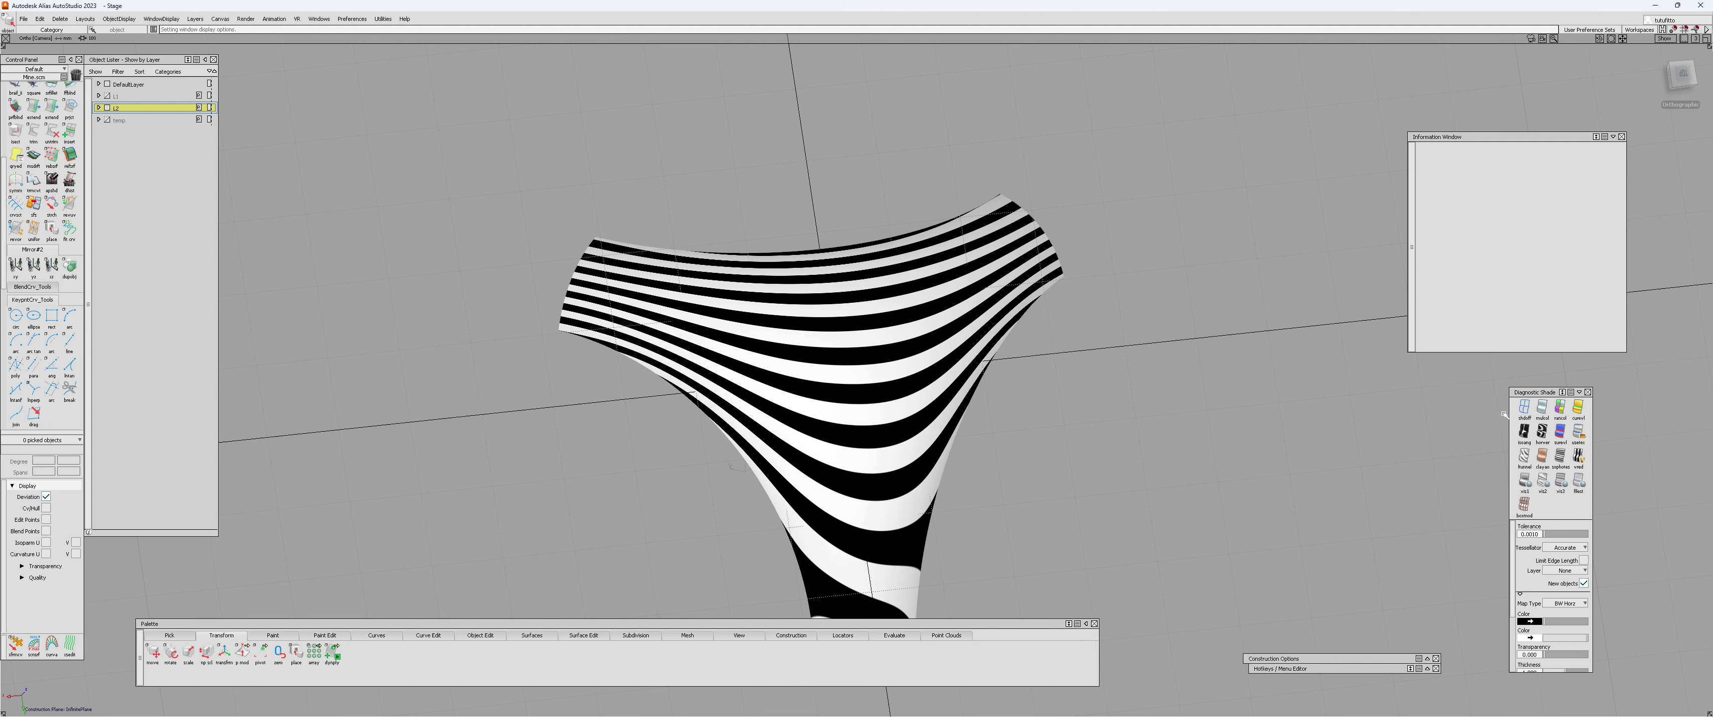
- Shade the patches in plain grey, show their wireframe again and return to world coordinates
click(1542, 407)
mouse_move(879, 363)
alt+shift+mouse_down()
mouse_move(1009, 414)
mouse_move(1040, 340)
alt+shift+mouse_up()
ctrl+shift+drag(1032, 387, 1147, 383)
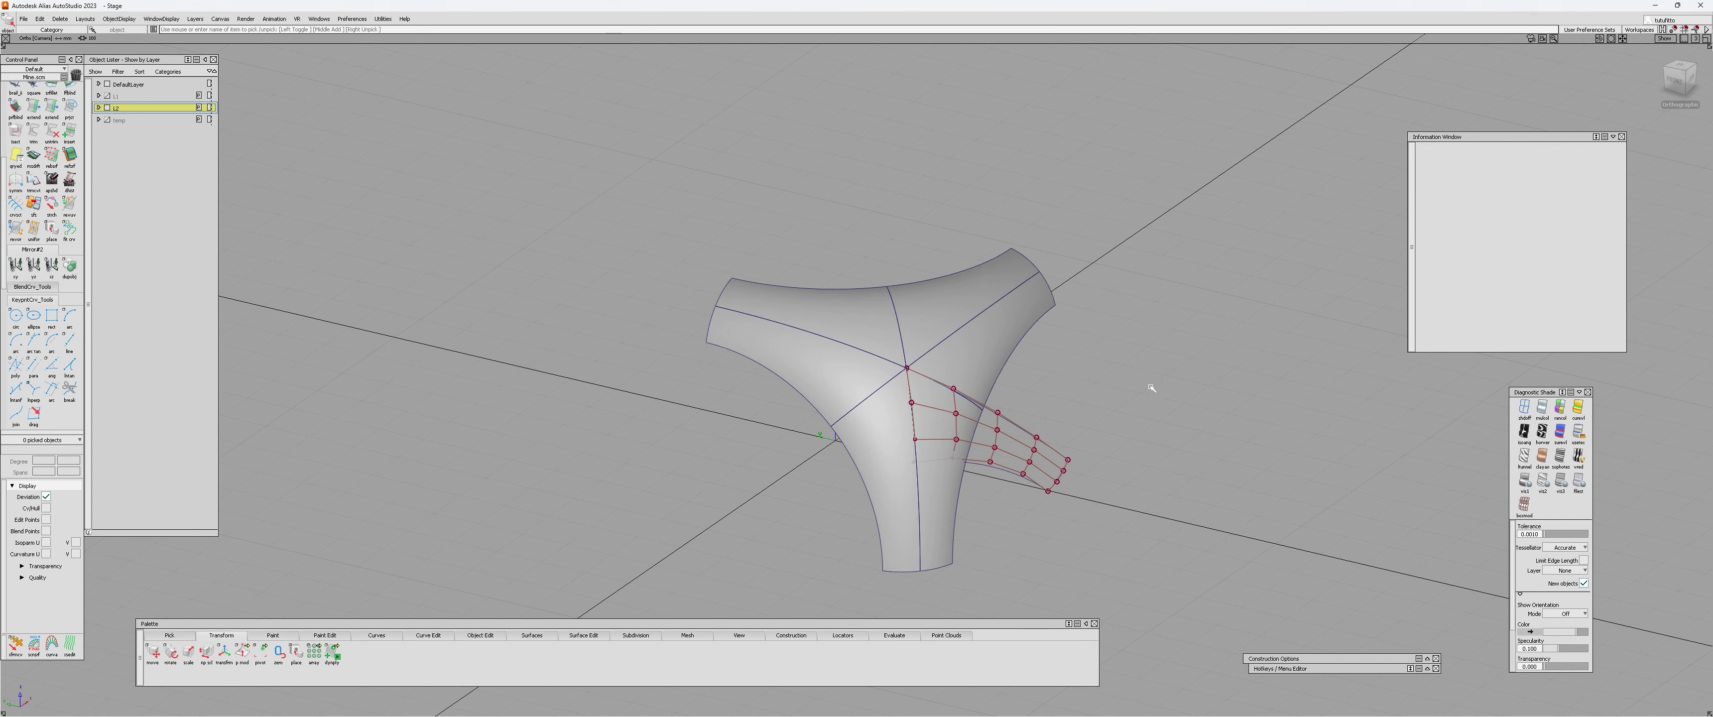
- Delete the stray unshaded surface with visible CVs beside the three-armed shape
alt+shift+right_drag(1040, 423, 951, 459)
click(1044, 483)
key(Delete)
key(Return)
alt+shift+drag(951, 459, 1223, 412)
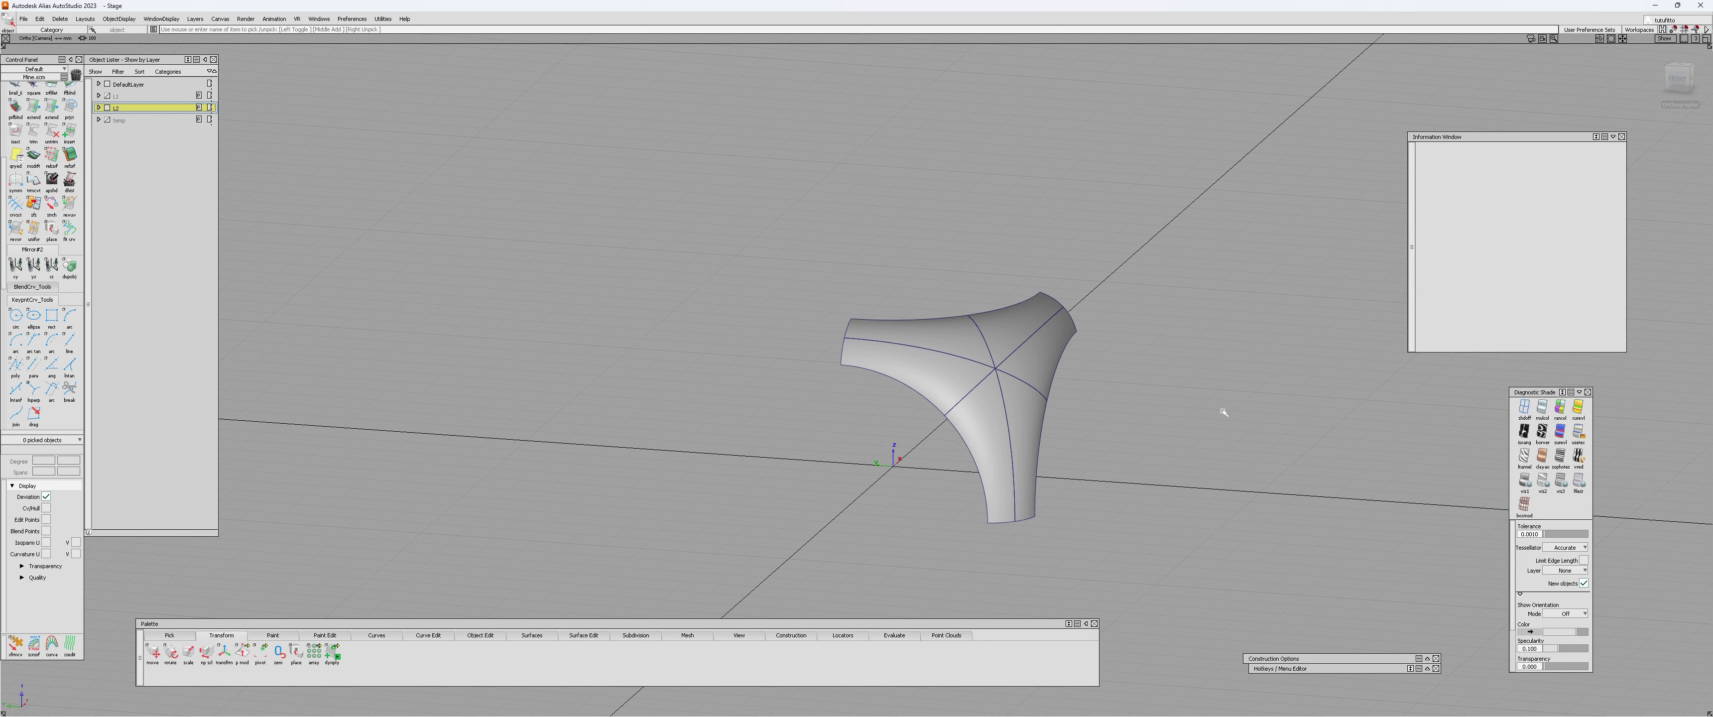
- Mirror the six patches across both vertical planes, and mirror the resulting upper half across the horizontal plane to complete the hollow shell
alt+shift+drag(937, 388, 879, 466)
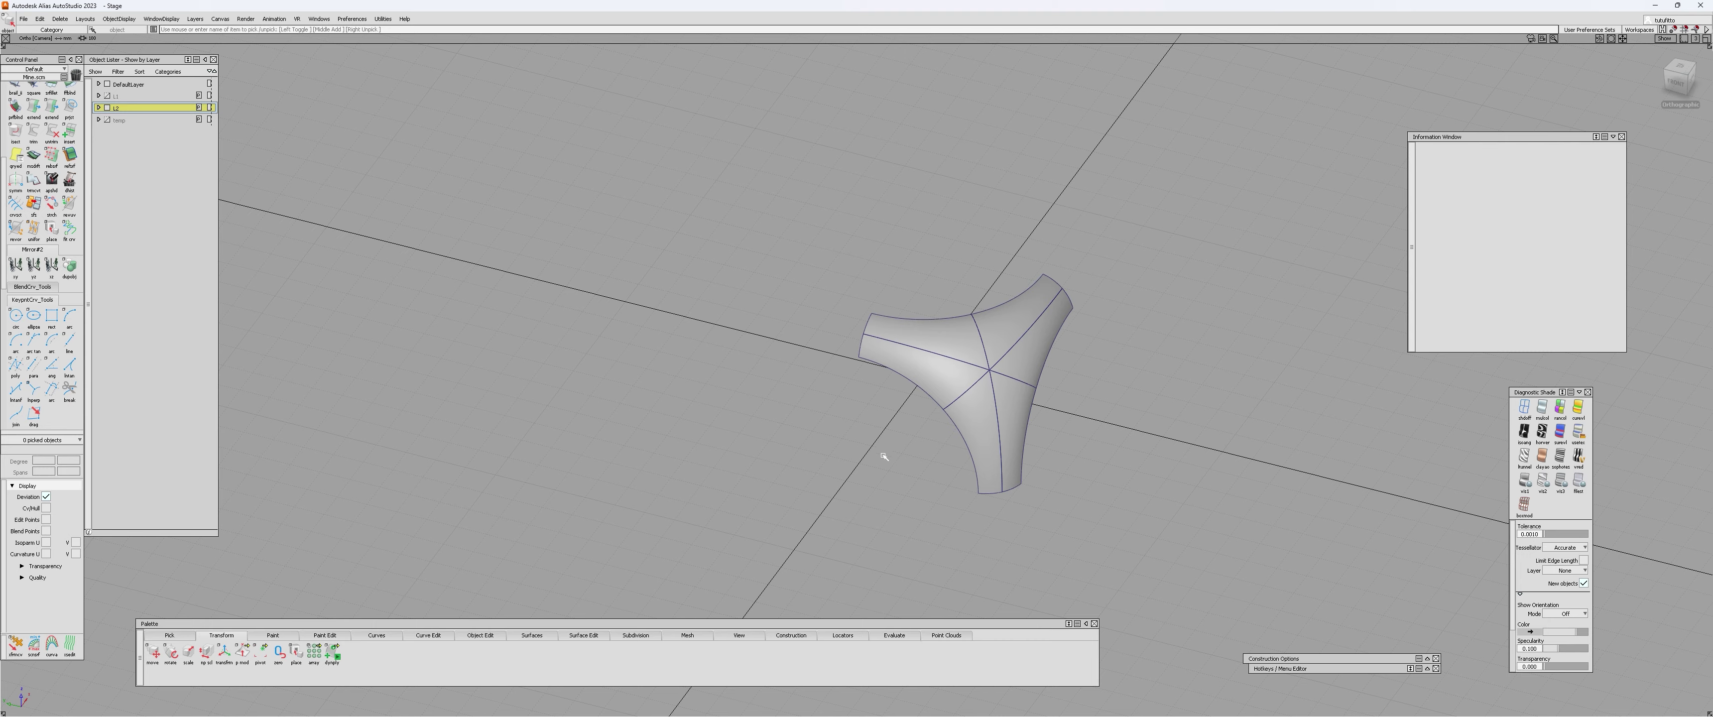
alt+shift+drag(884, 457, 719, 375)
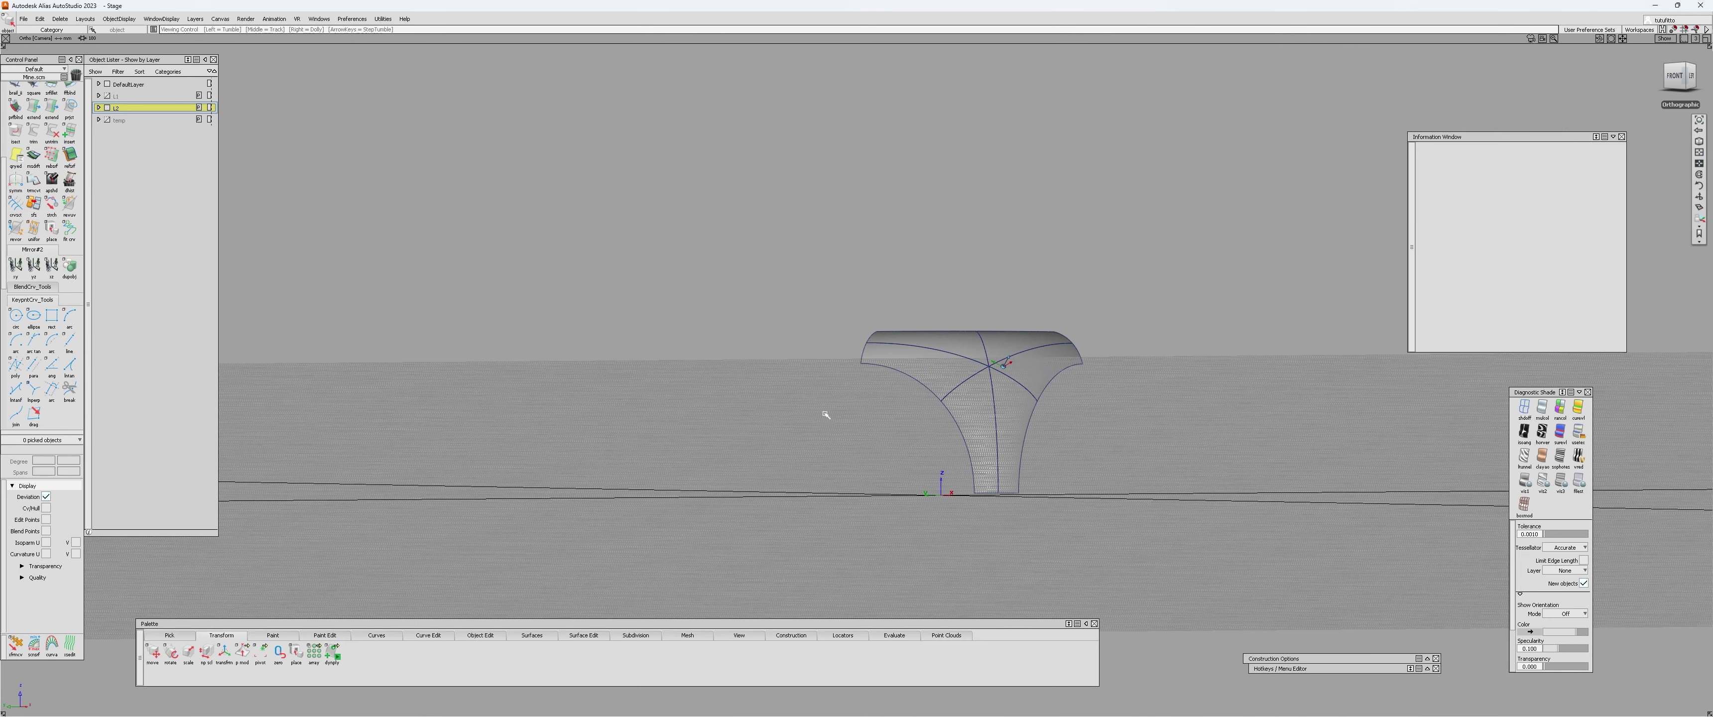
alt+shift+drag(826, 414, 997, 456)
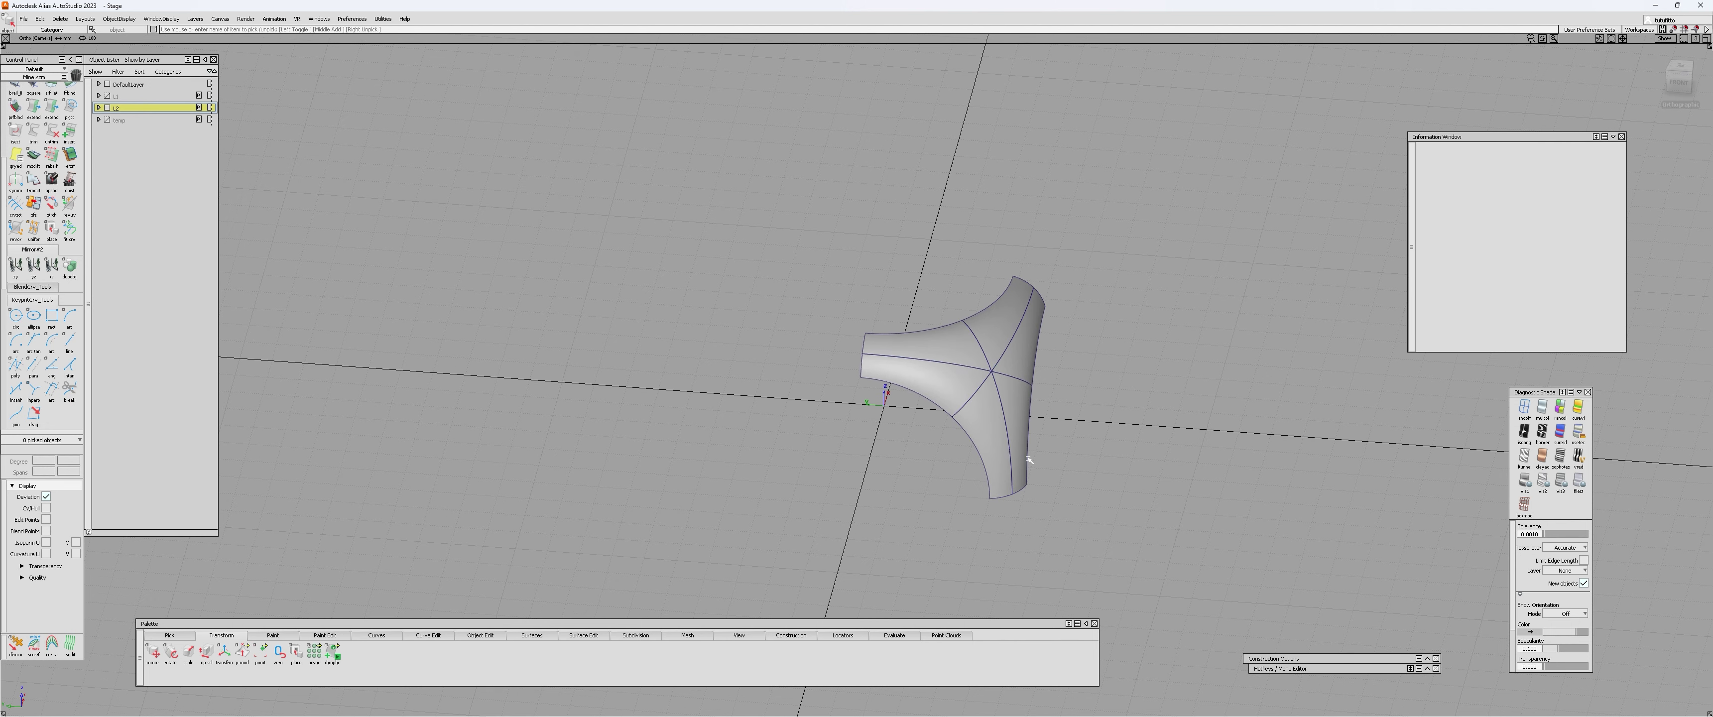
ctrl+shift+drag(863, 372, 957, 281)
drag(958, 281, 924, 479)
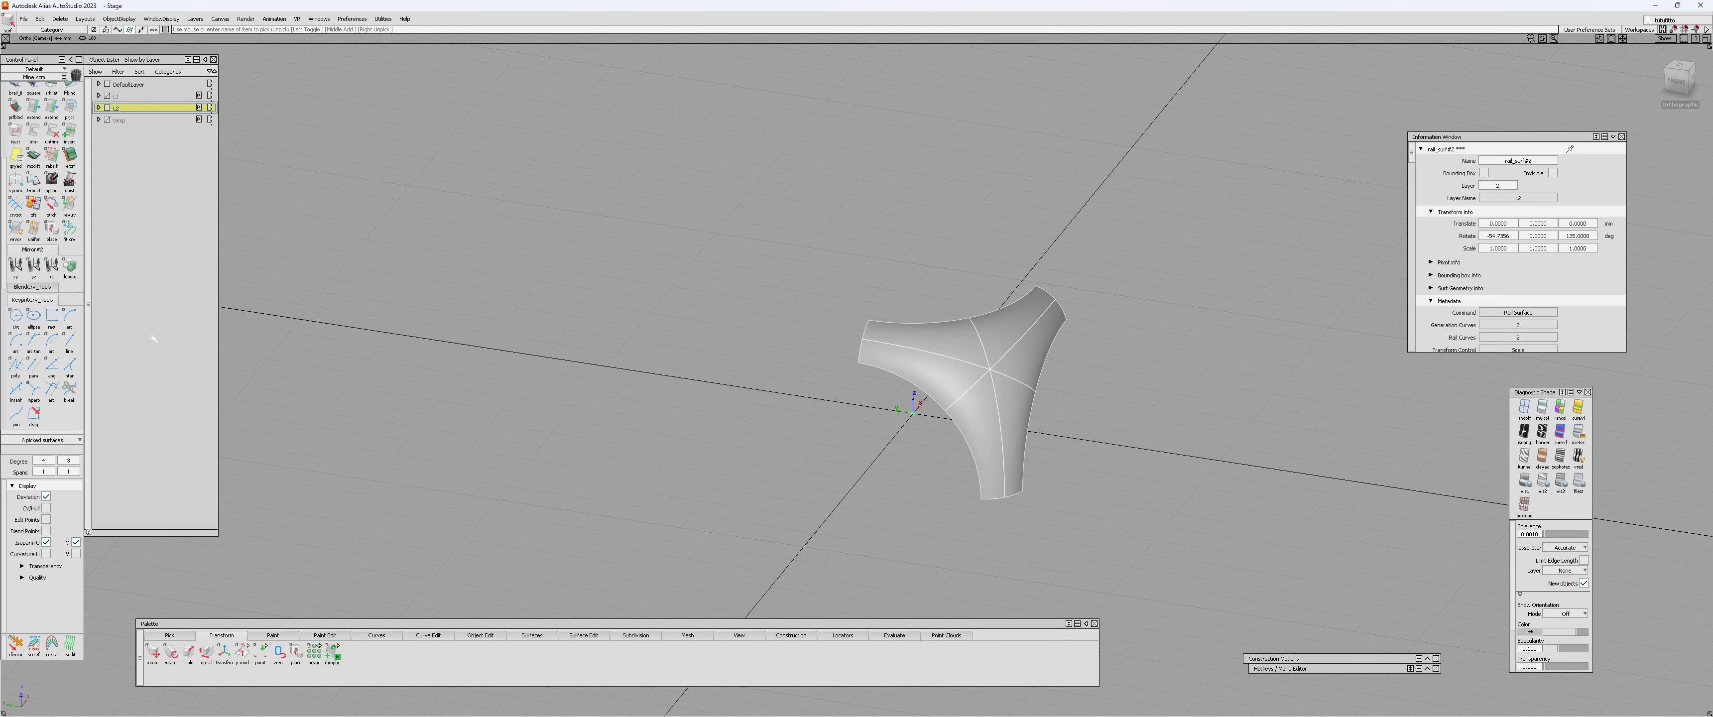
click(33, 266)
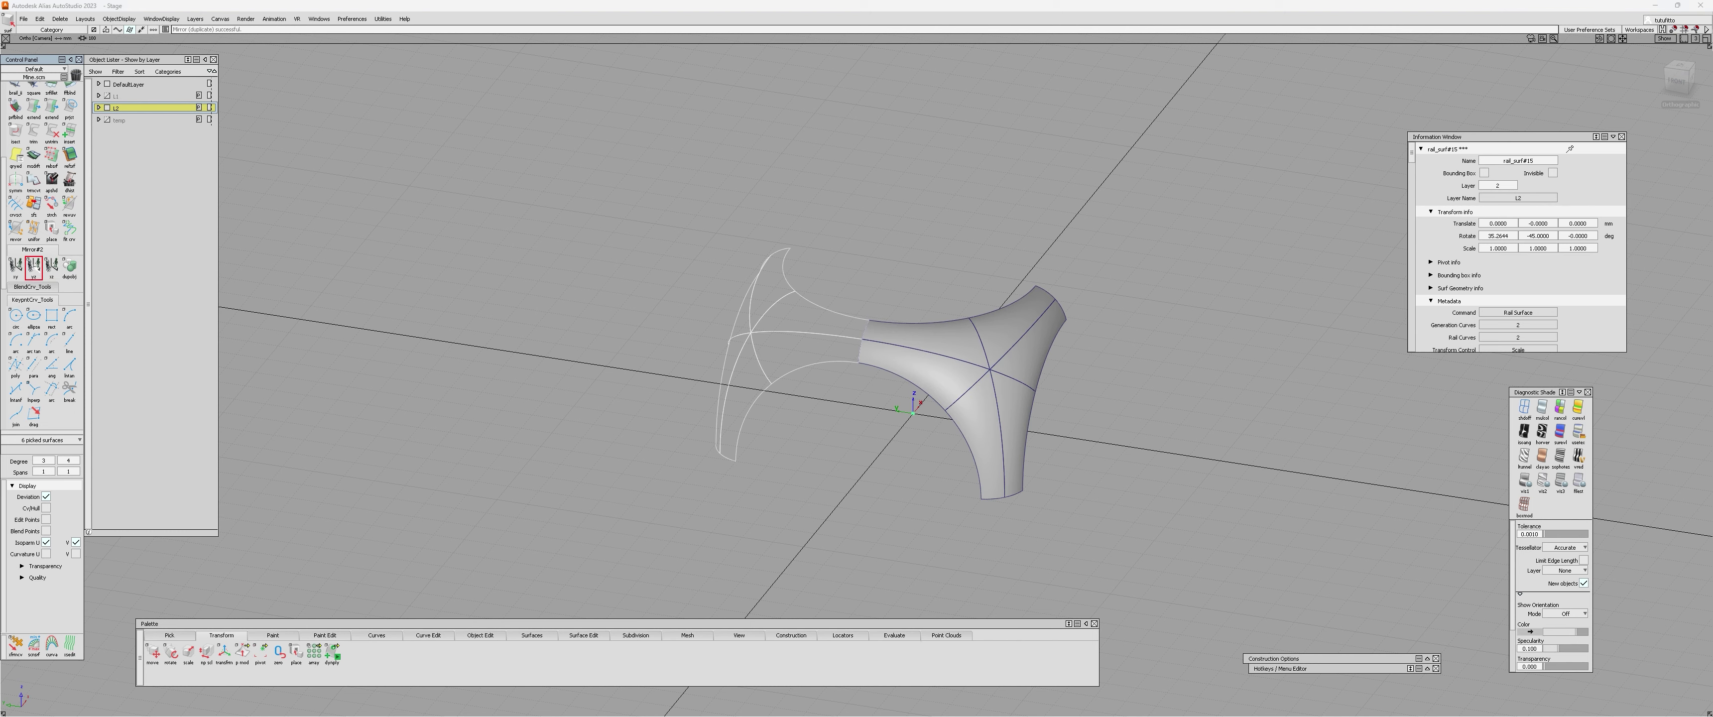
click(51, 268)
click(644, 329)
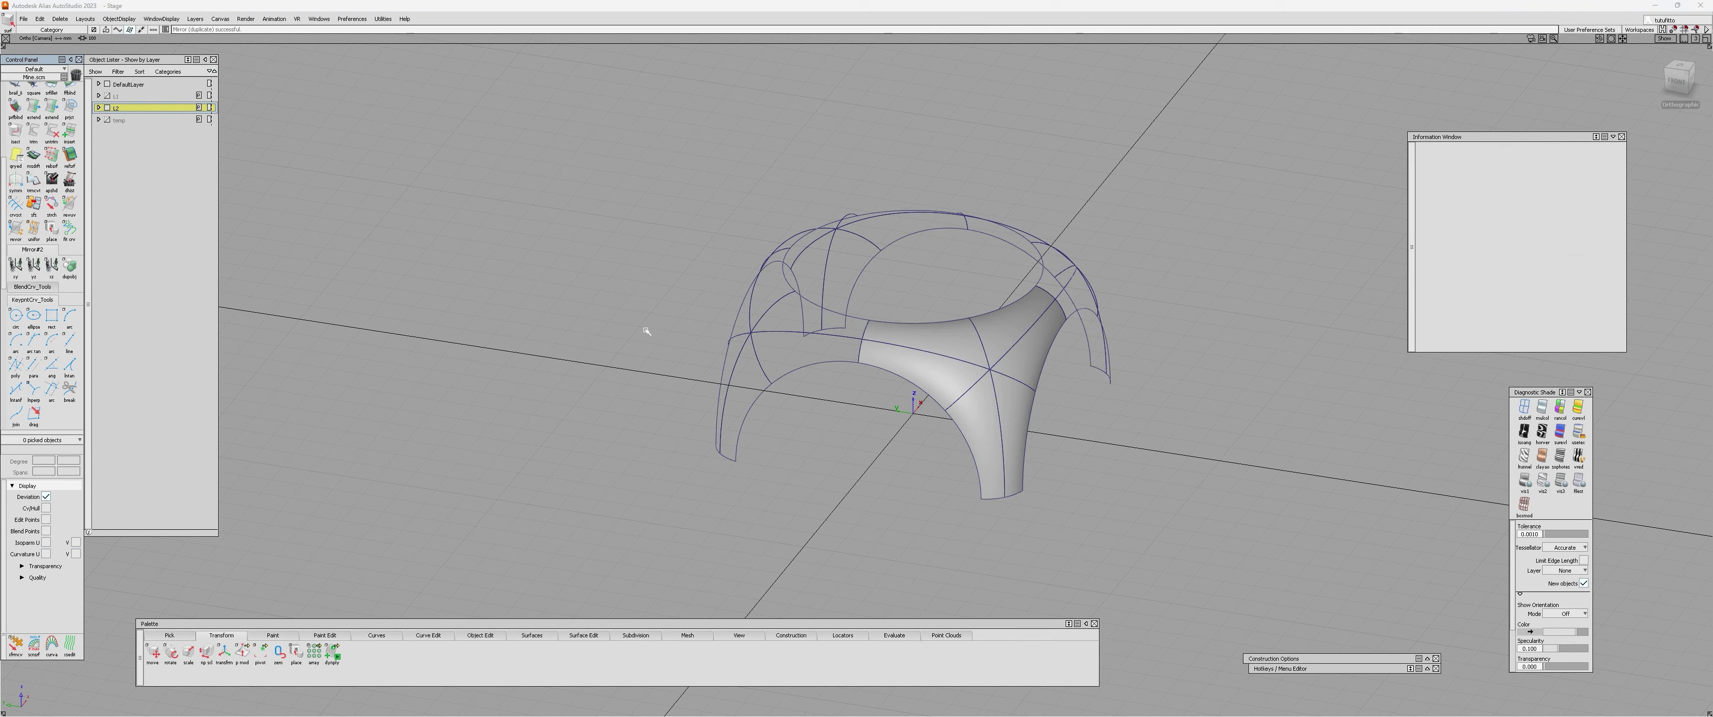
drag(571, 190, 1141, 559)
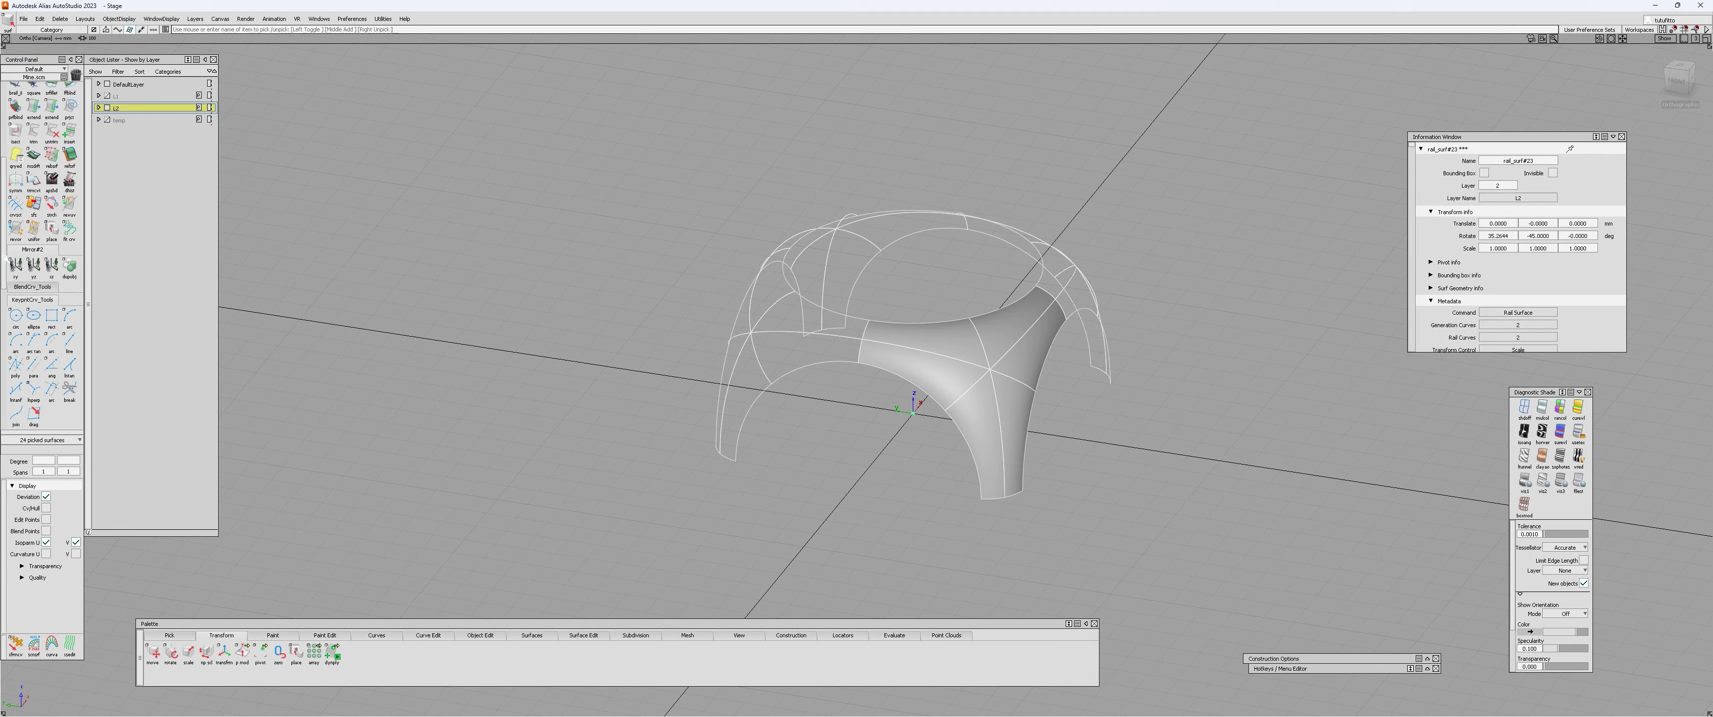
click(16, 267)
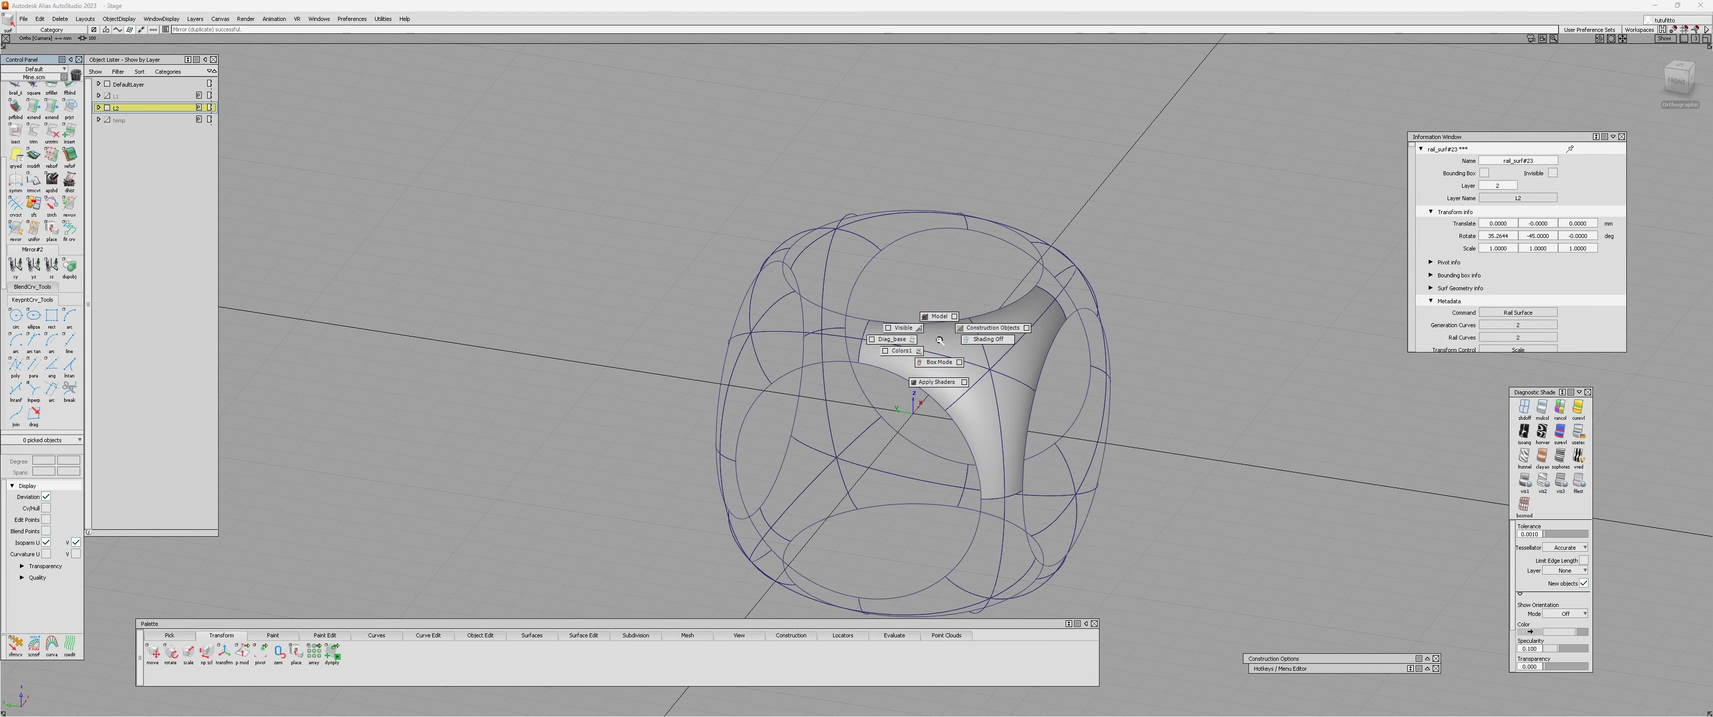
- Hide the wireframe and examine the complete shell with Showroom reflection shading
ctrl+shift+right_drag(901, 340, 898, 339)
alt+shift+drag(1003, 363, 831, 369)
alt+shift+right_drag(964, 346, 1139, 275)
alt+shift+right_drag(964, 380, 877, 407)
key(alt+m)
mouse_move(877, 393)
alt+shift+mouse_down()
mouse_move(891, 314)
mouse_move(900, 370)
mouse_move(910, 356)
mouse_move(975, 452)
mouse_move(811, 377)
mouse_move(1177, 363)
mouse_move(1231, 432)
mouse_move(918, 372)
mouse_move(625, 406)
mouse_move(771, 372)
alt+shift+mouse_up()
click(1578, 432)
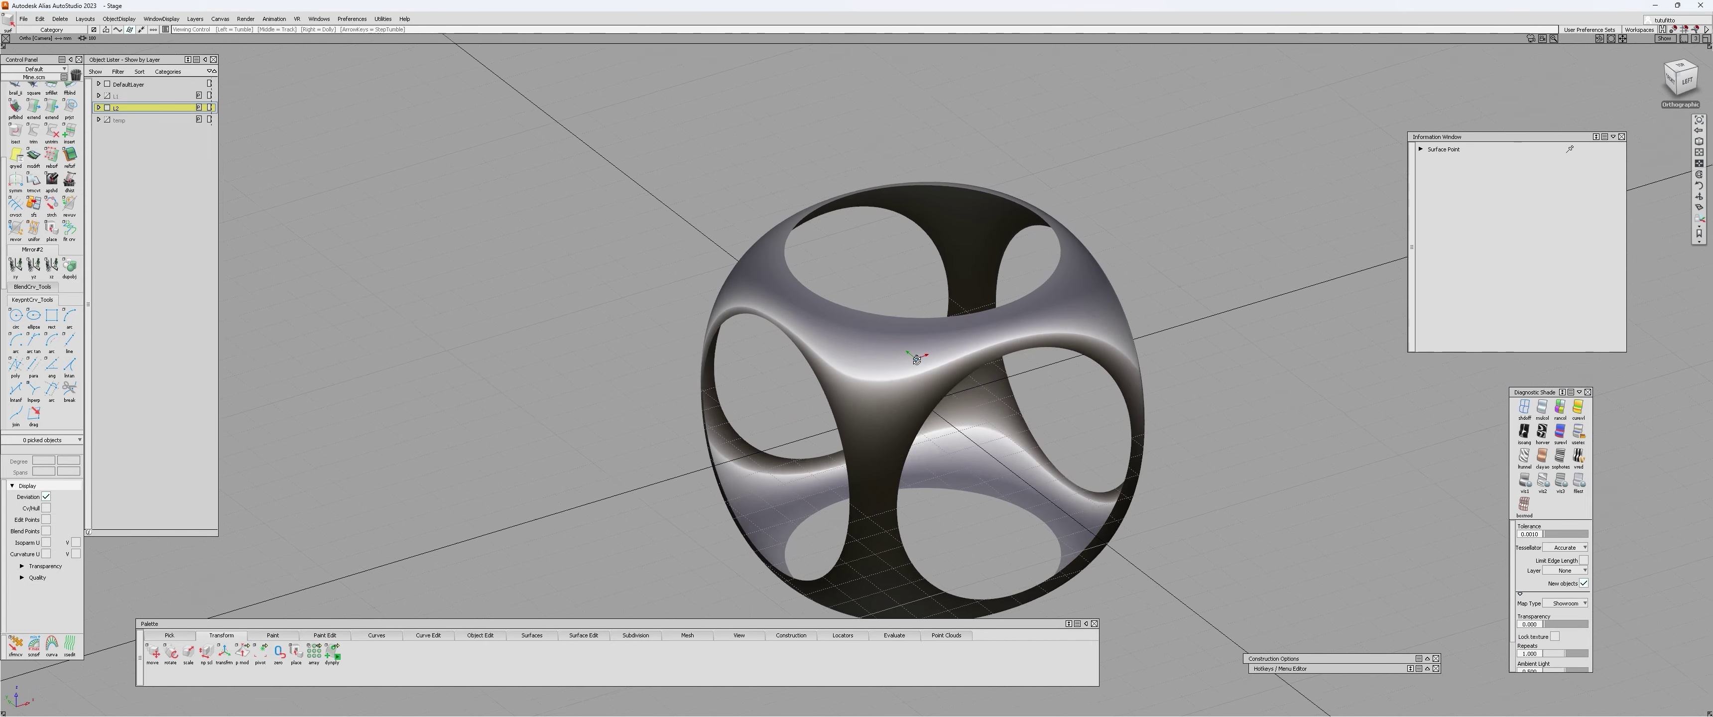
- Preview the shell's patches in random colours and return to plain grey shading with the wireframe shown
alt+shift+right_drag(771, 372, 924, 346)
click(1560, 408)
alt+shift+right_drag(1082, 385, 1009, 363)
ctrl+shift+right_drag(1009, 363, 1023, 307)
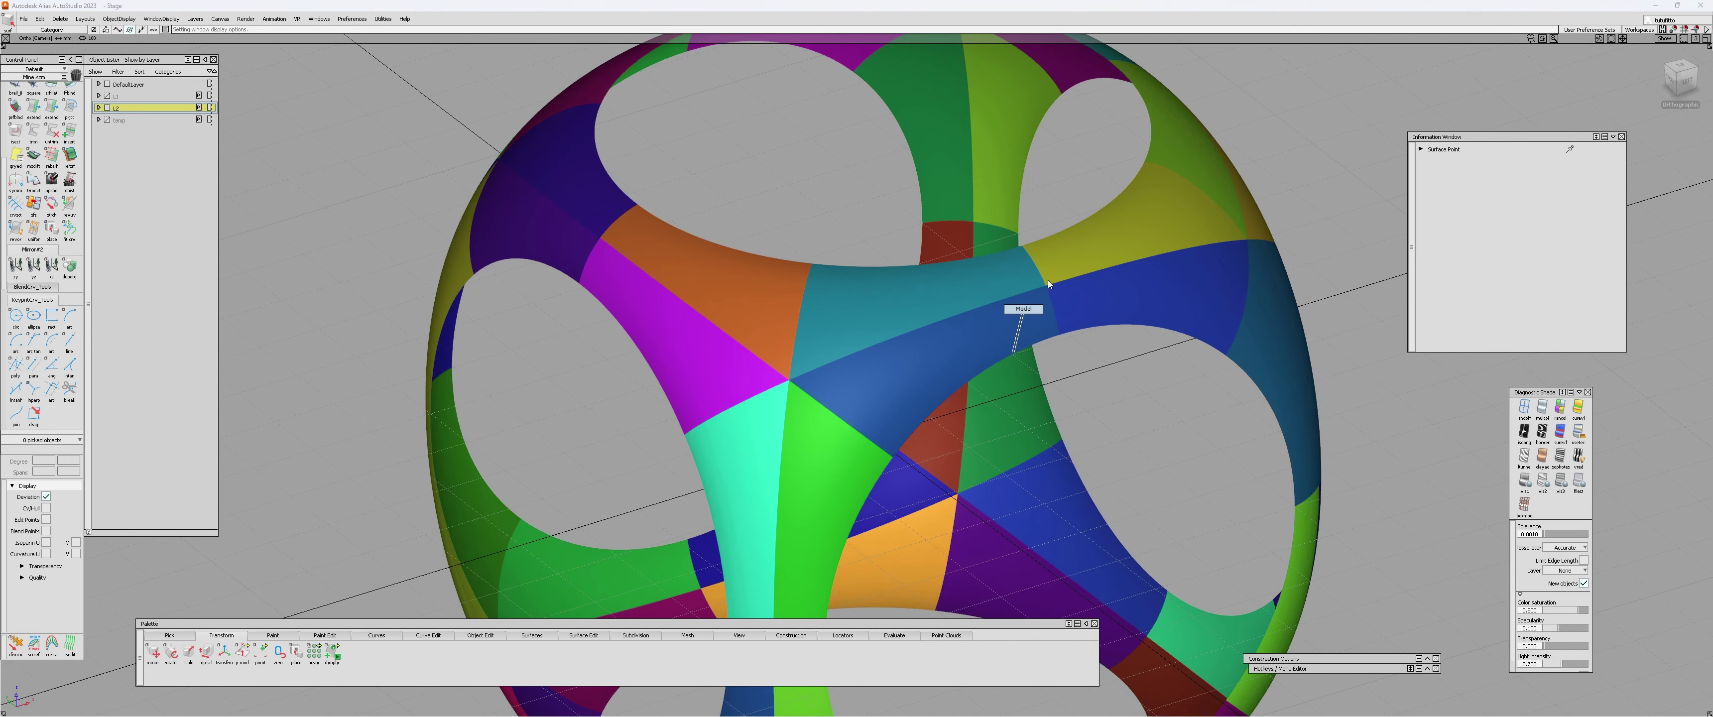
click(1542, 408)
- Check surface continuity on the arm's mirrored joint and the seams around the shell's front corner
alt+shift+right_drag(977, 253, 1044, 269)
click(1050, 273)
click(1071, 319)
click(983, 322)
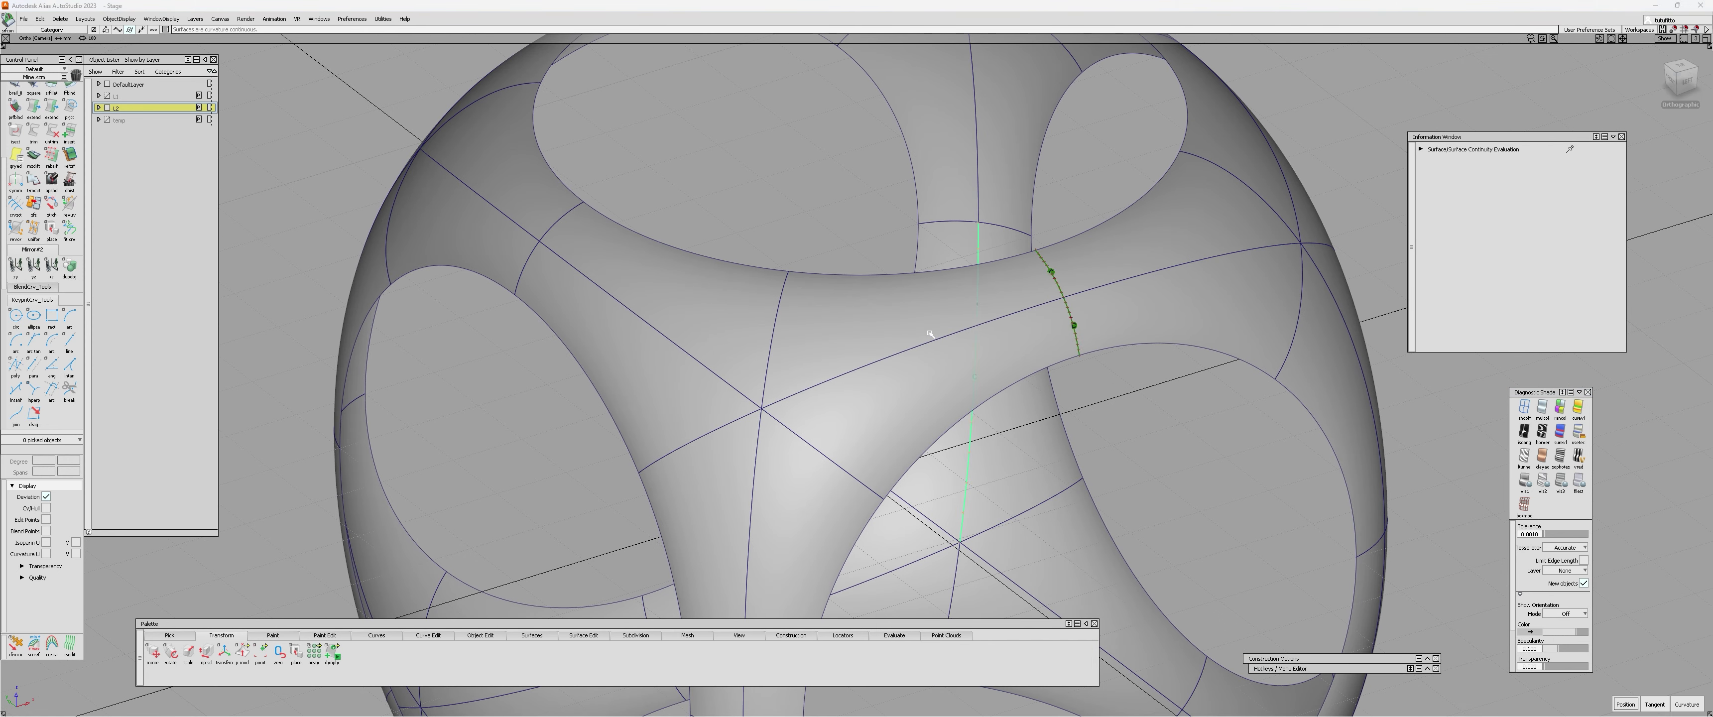
click(931, 339)
click(769, 344)
click(748, 391)
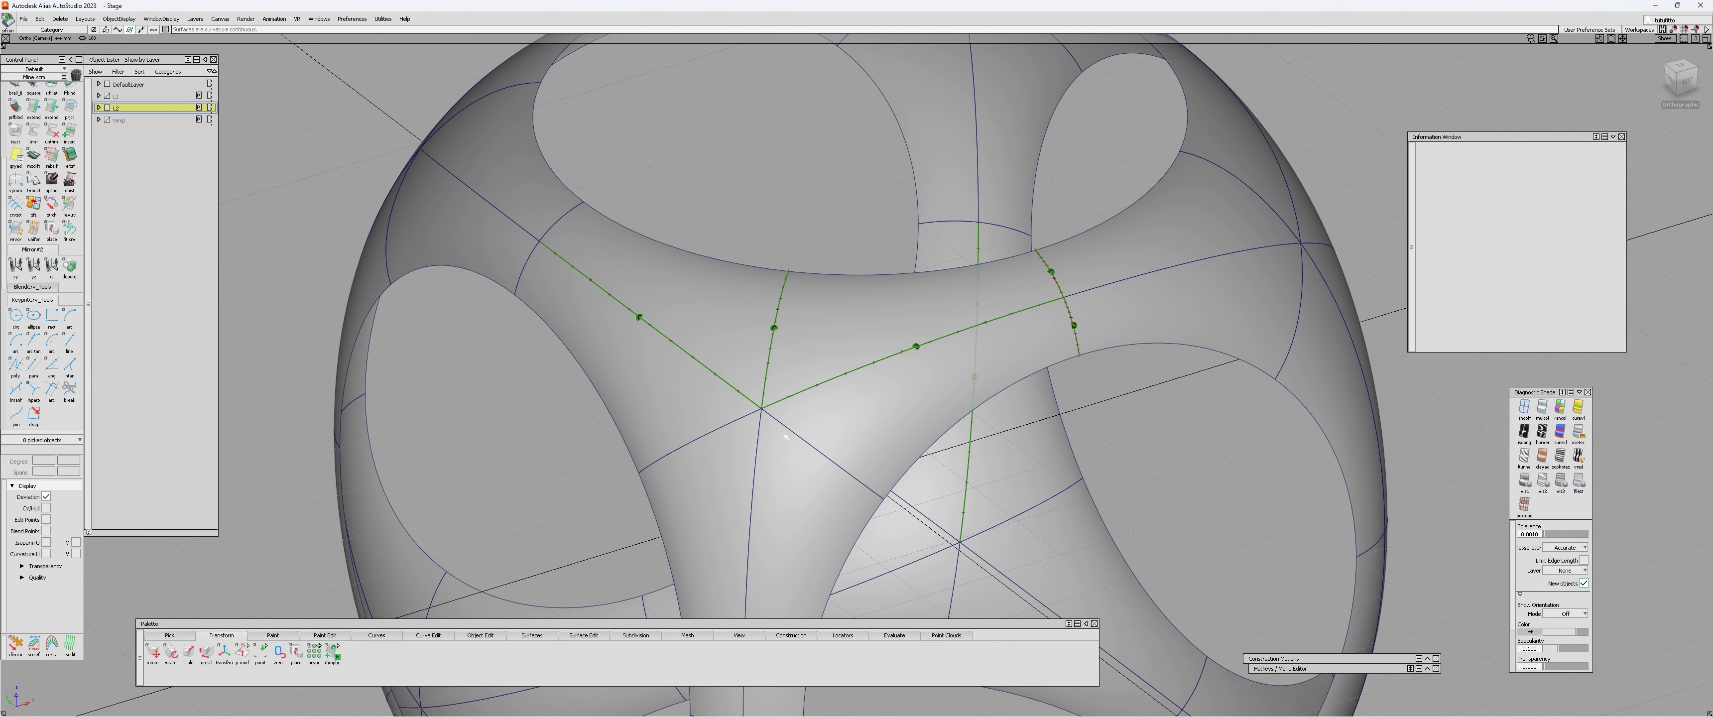
click(745, 409)
click(739, 422)
click(738, 422)
- Check surface continuity across the mirrored joints on the corner's other two arms
alt+shift+drag(902, 382, 835, 356)
alt+shift+right_drag(835, 356, 736, 390)
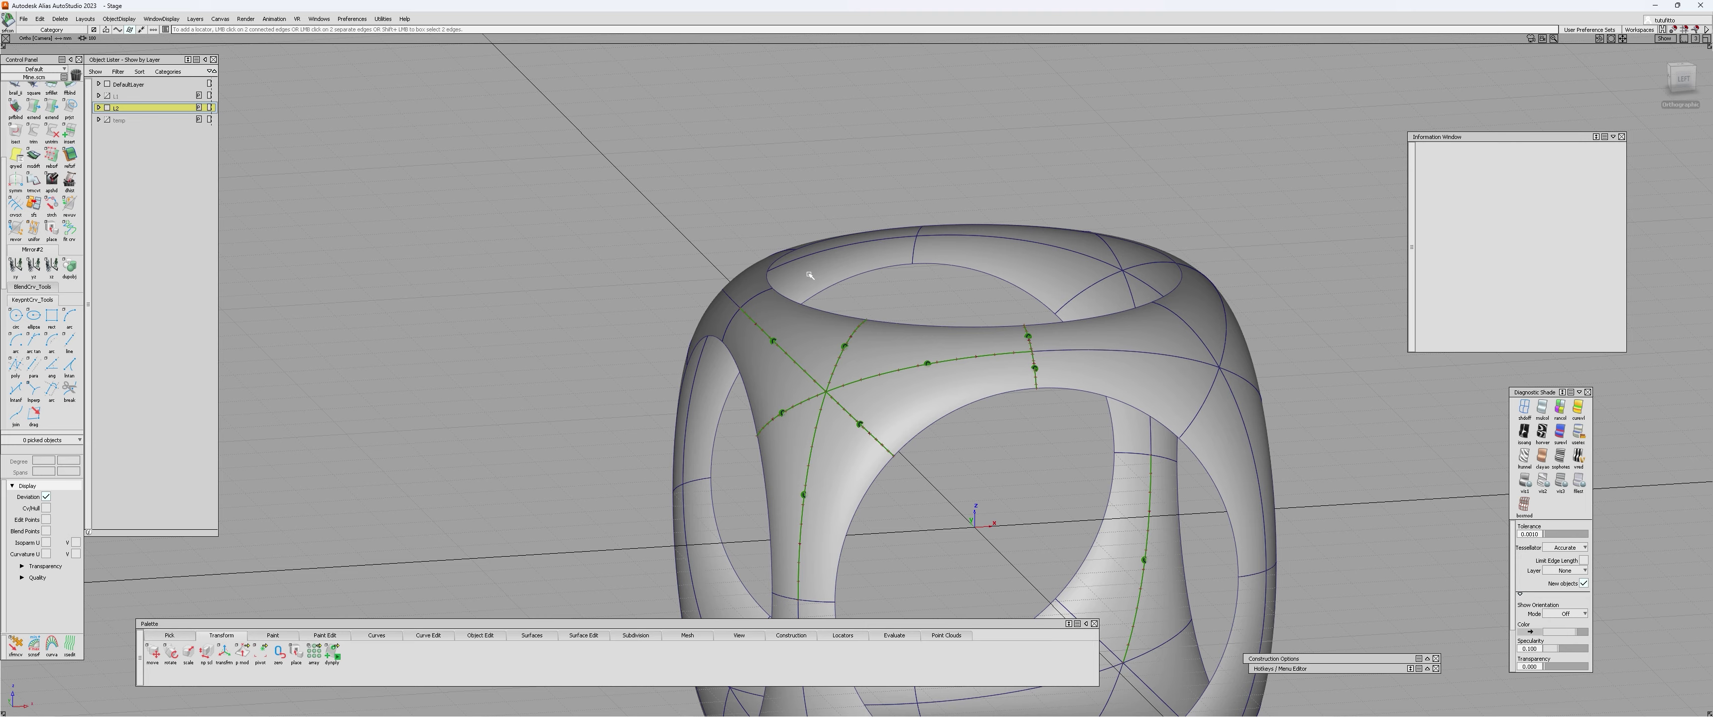
click(755, 296)
click(730, 322)
alt+shift+middle_drag(813, 517, 847, 400)
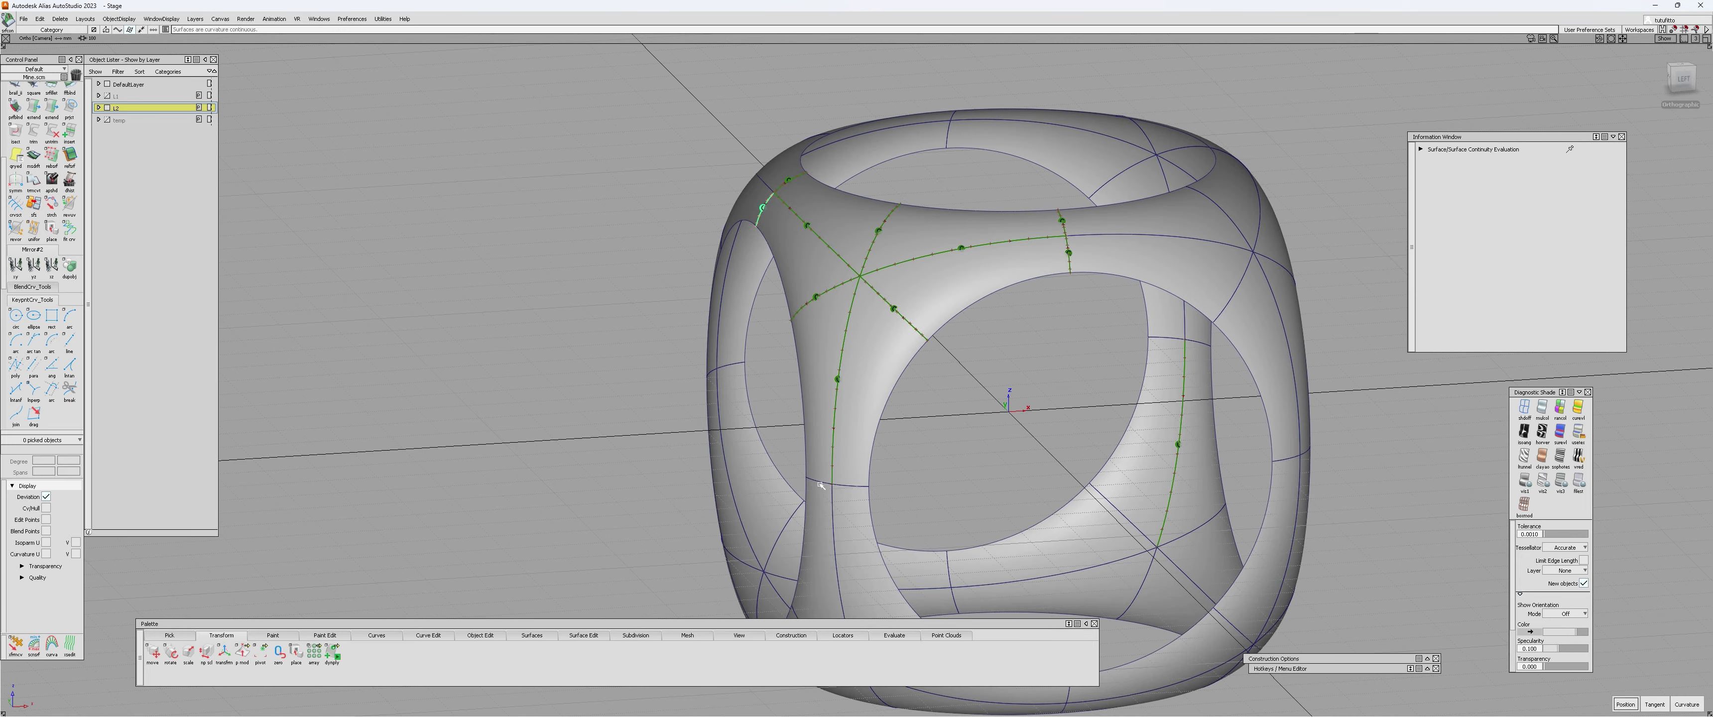
click(819, 480)
click(852, 486)
- Clear the shell's continuity markers and make the Temp layer visible
alt+shift+drag(865, 435, 964, 466)
key(Delete)
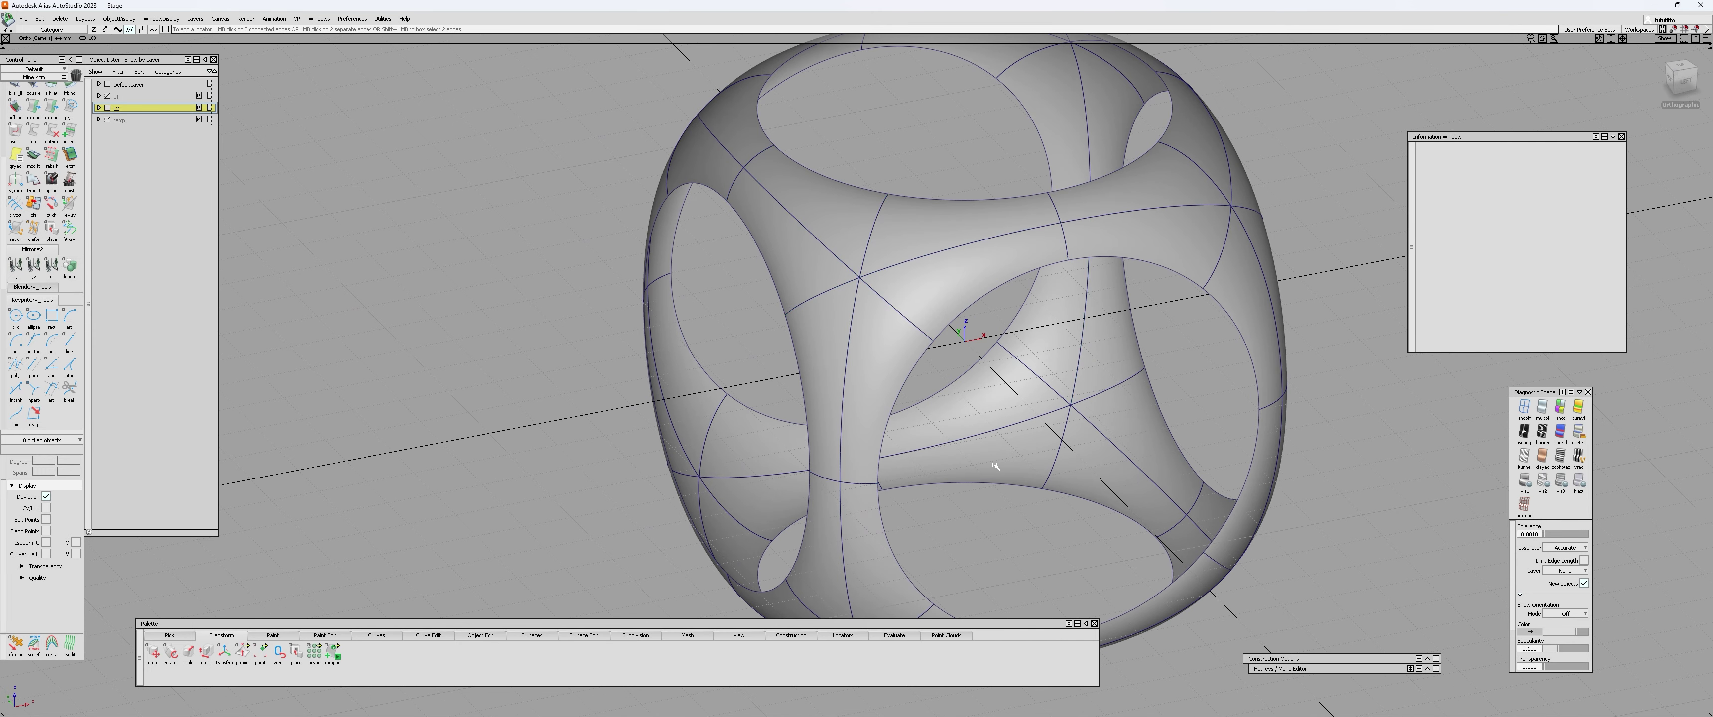
click(109, 120)
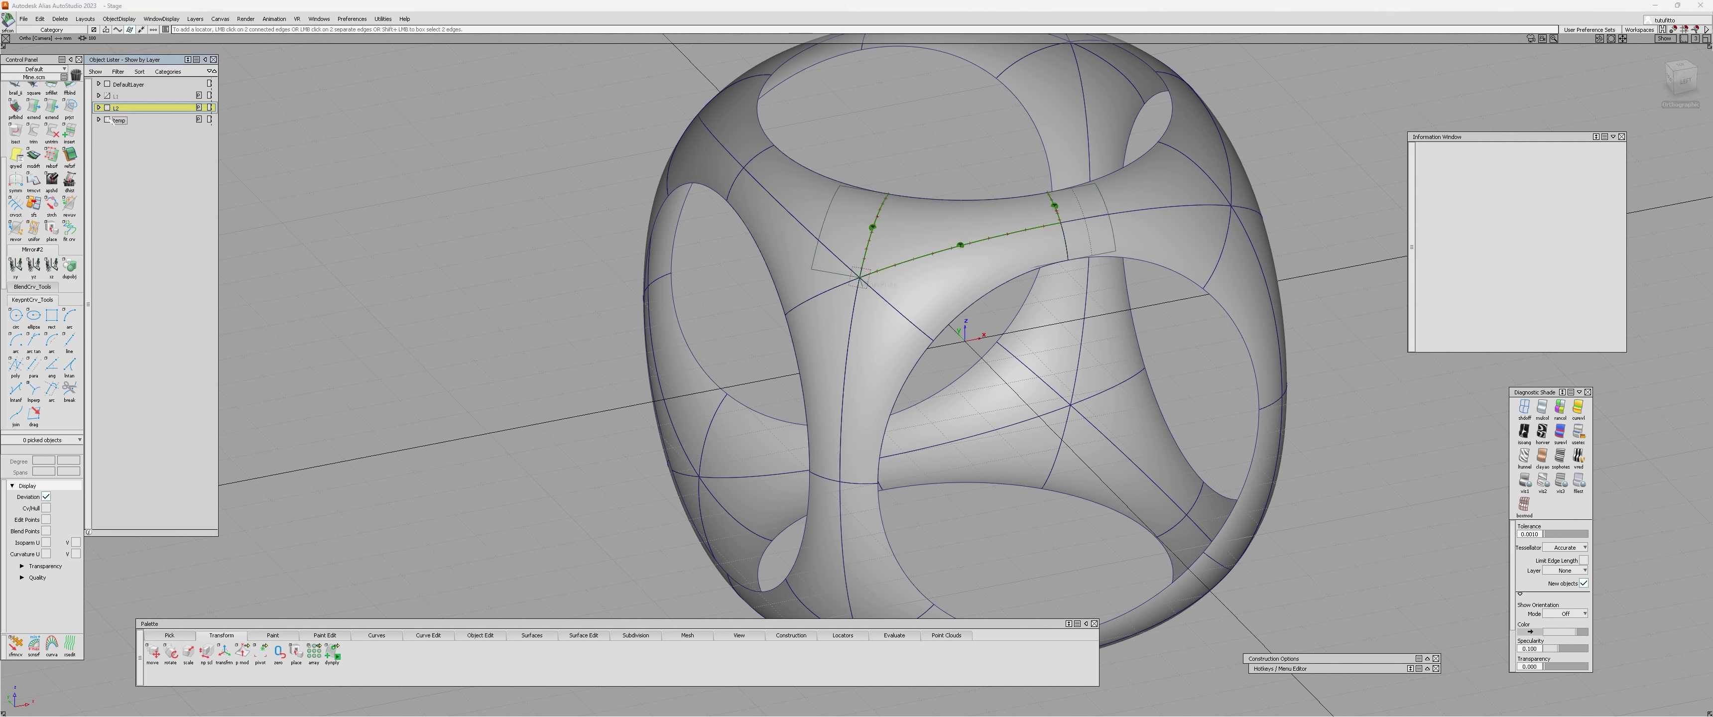
- Hide the Temp layer and rename the shell's layer as outer_shell
click(109, 120)
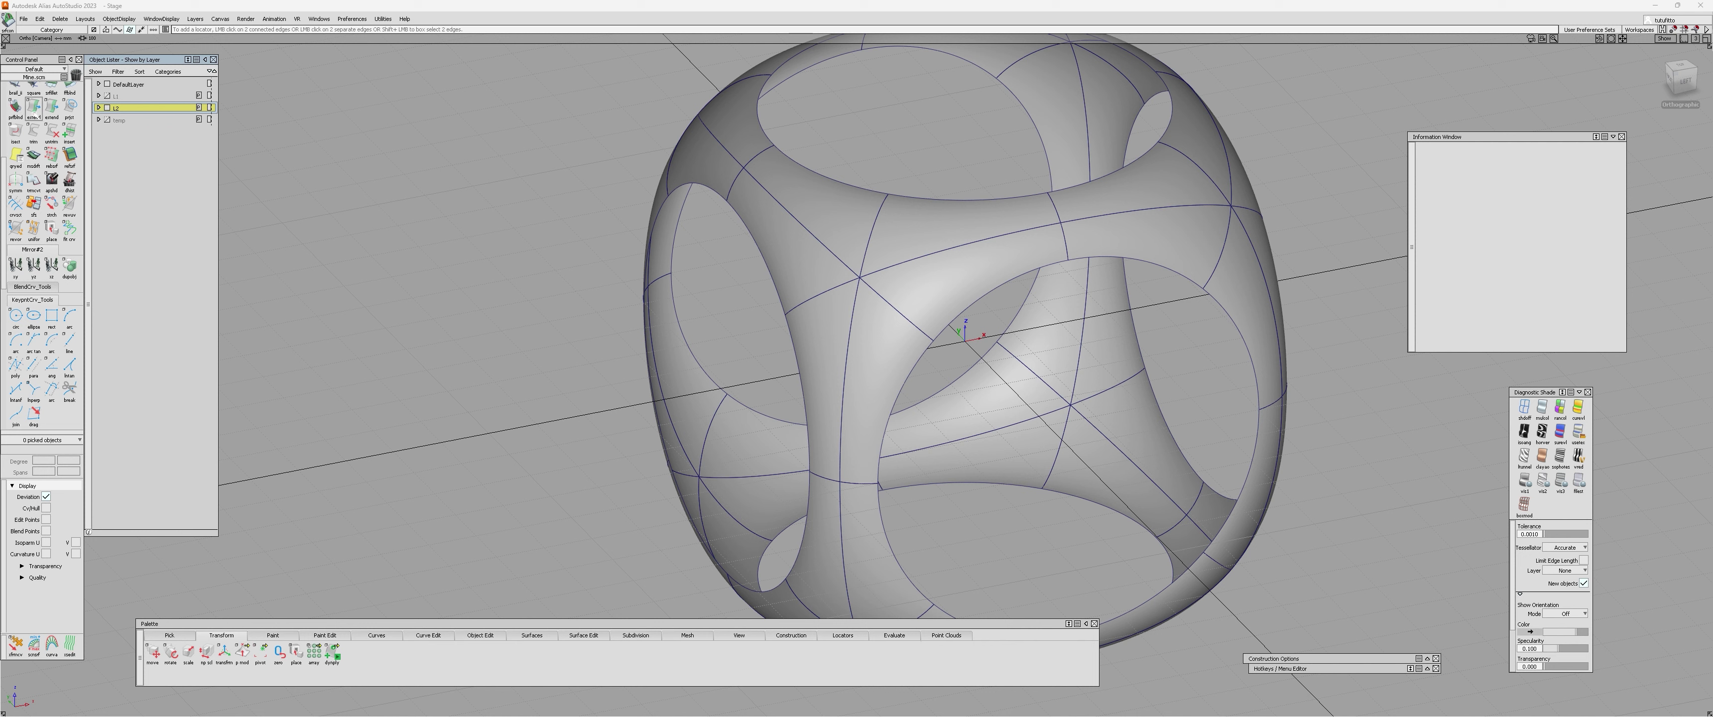
double_click(117, 107)
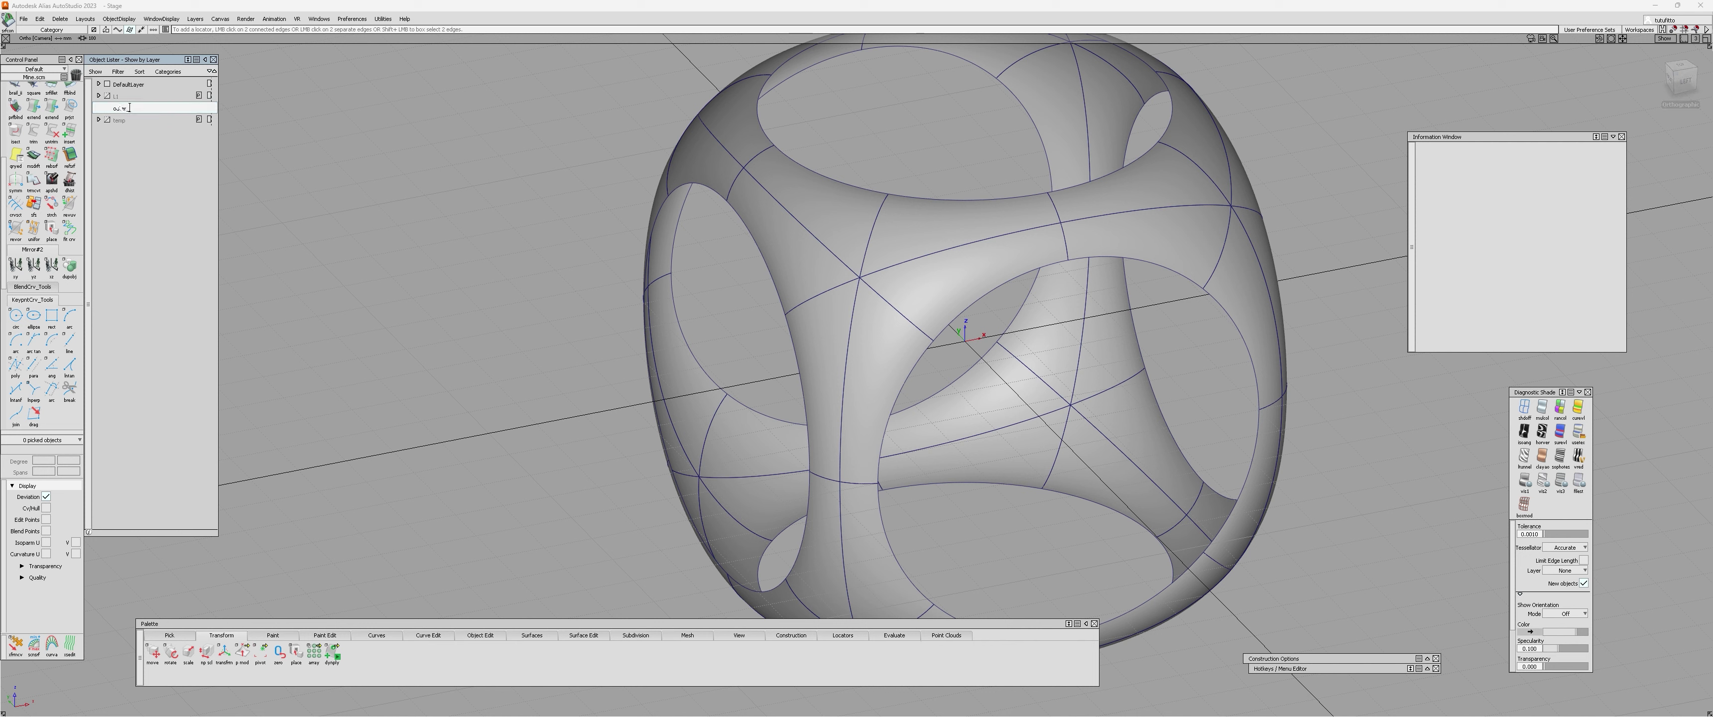
key(Return)
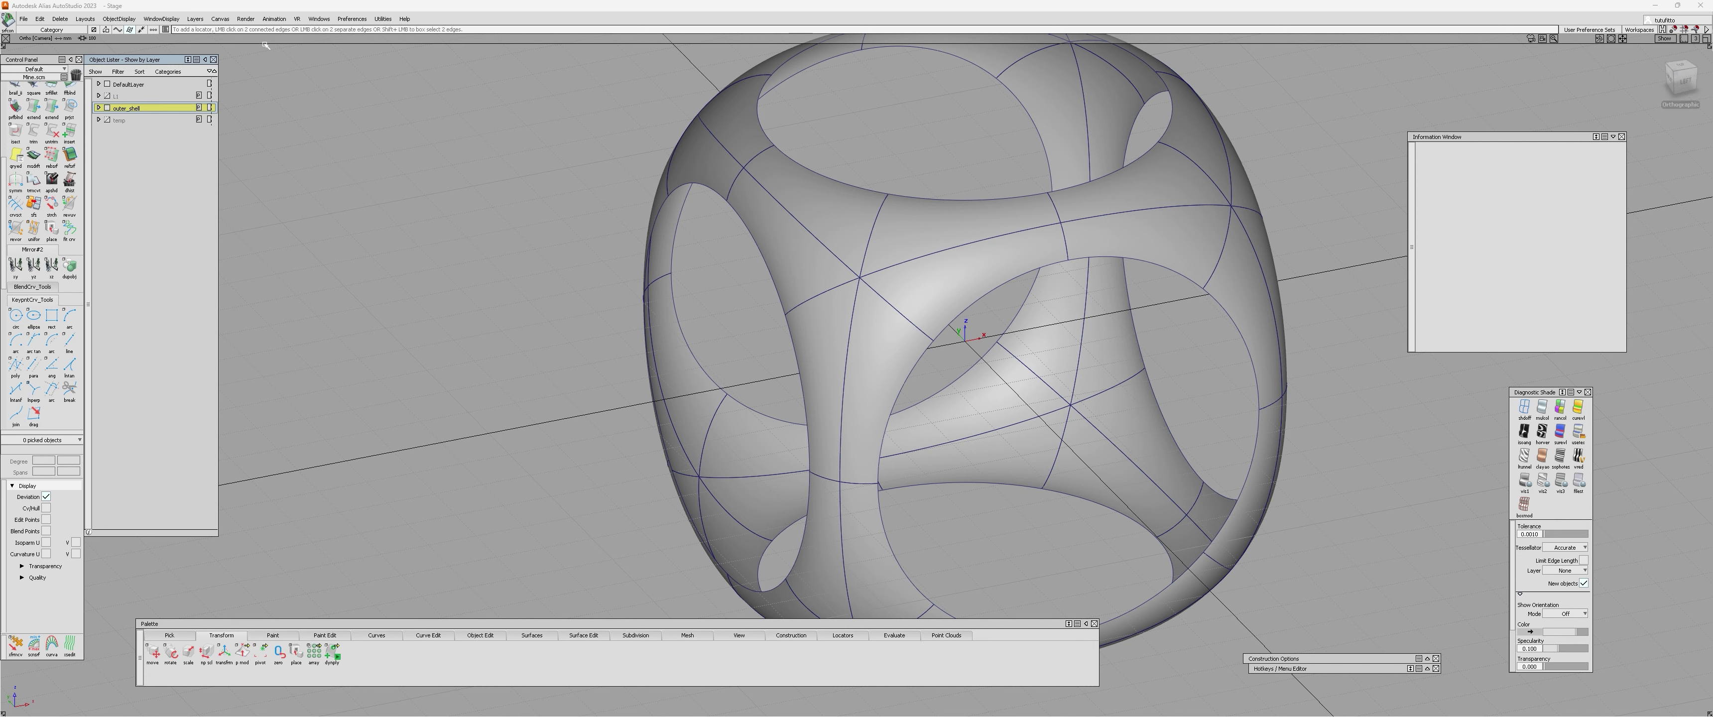
- Examine the hollow shell and its openings from several sides
alt+shift+scroll(505, 130, down, 1)
alt+shift+middle_drag(820, 322, 653, 299)
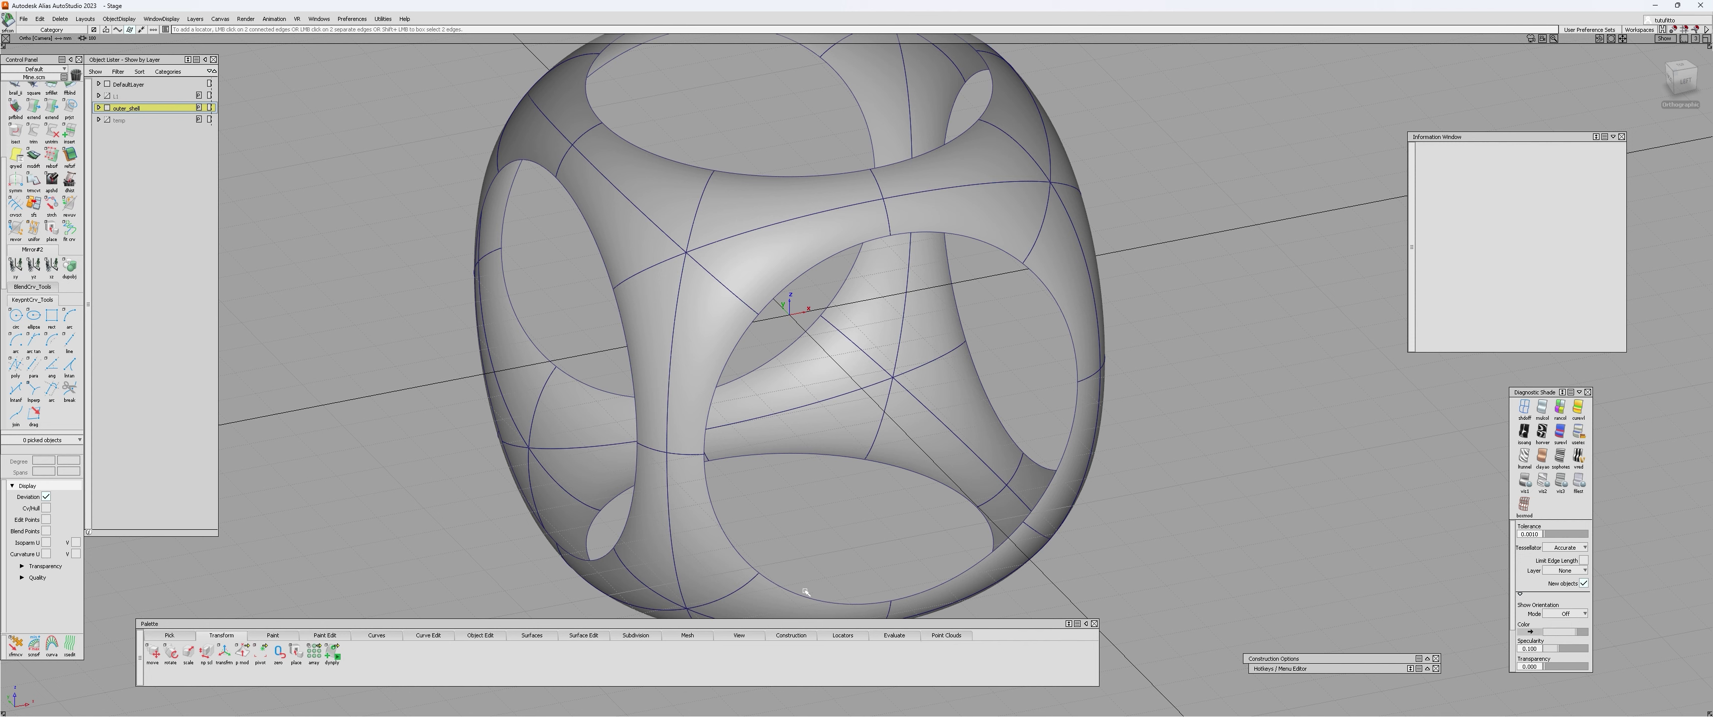
alt+shift+drag(805, 592, 808, 467)
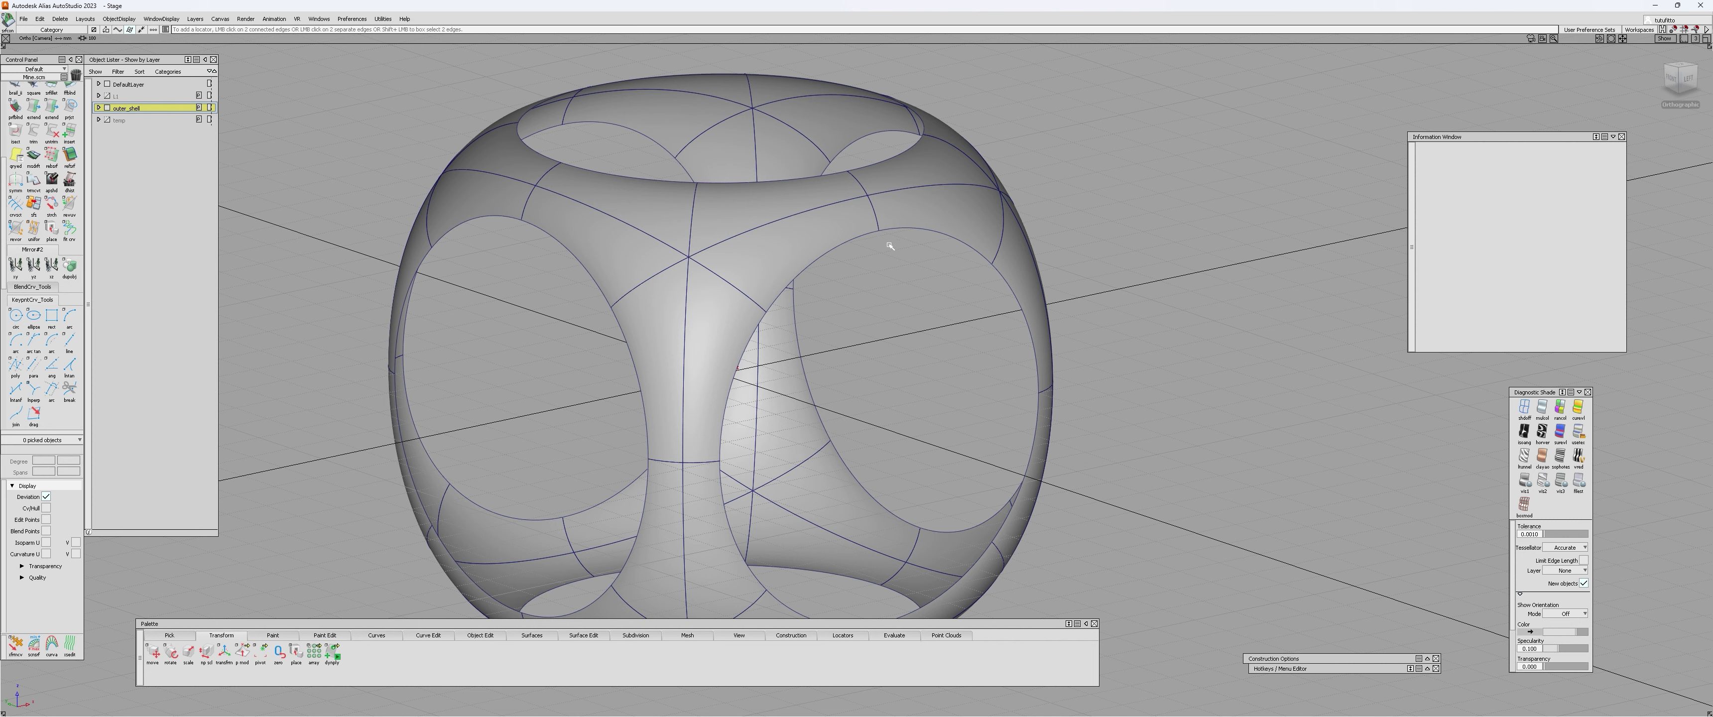
alt+shift+right_drag(1051, 439, 1044, 286)
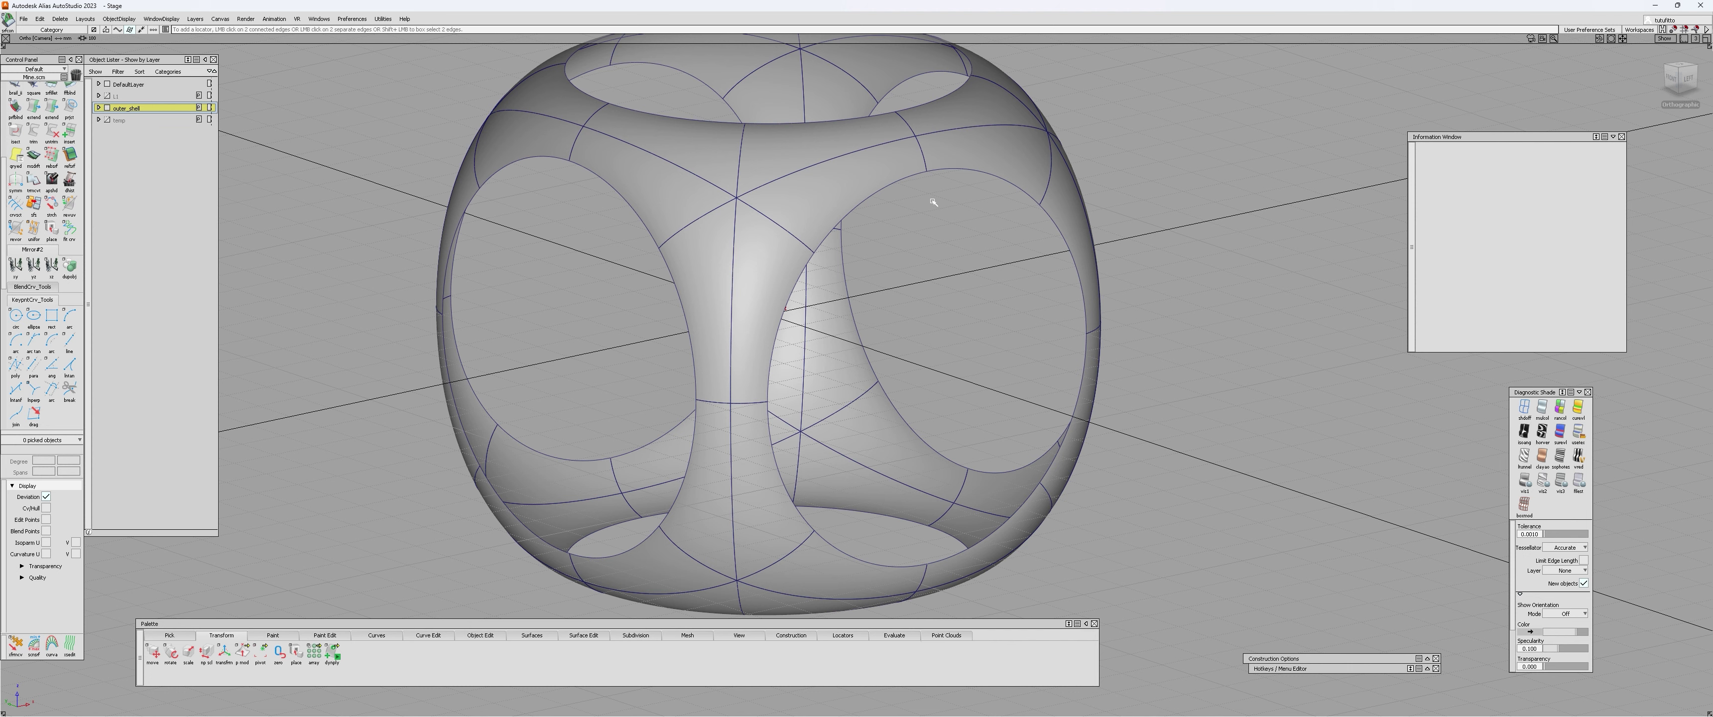
alt+shift+drag(933, 202, 963, 186)
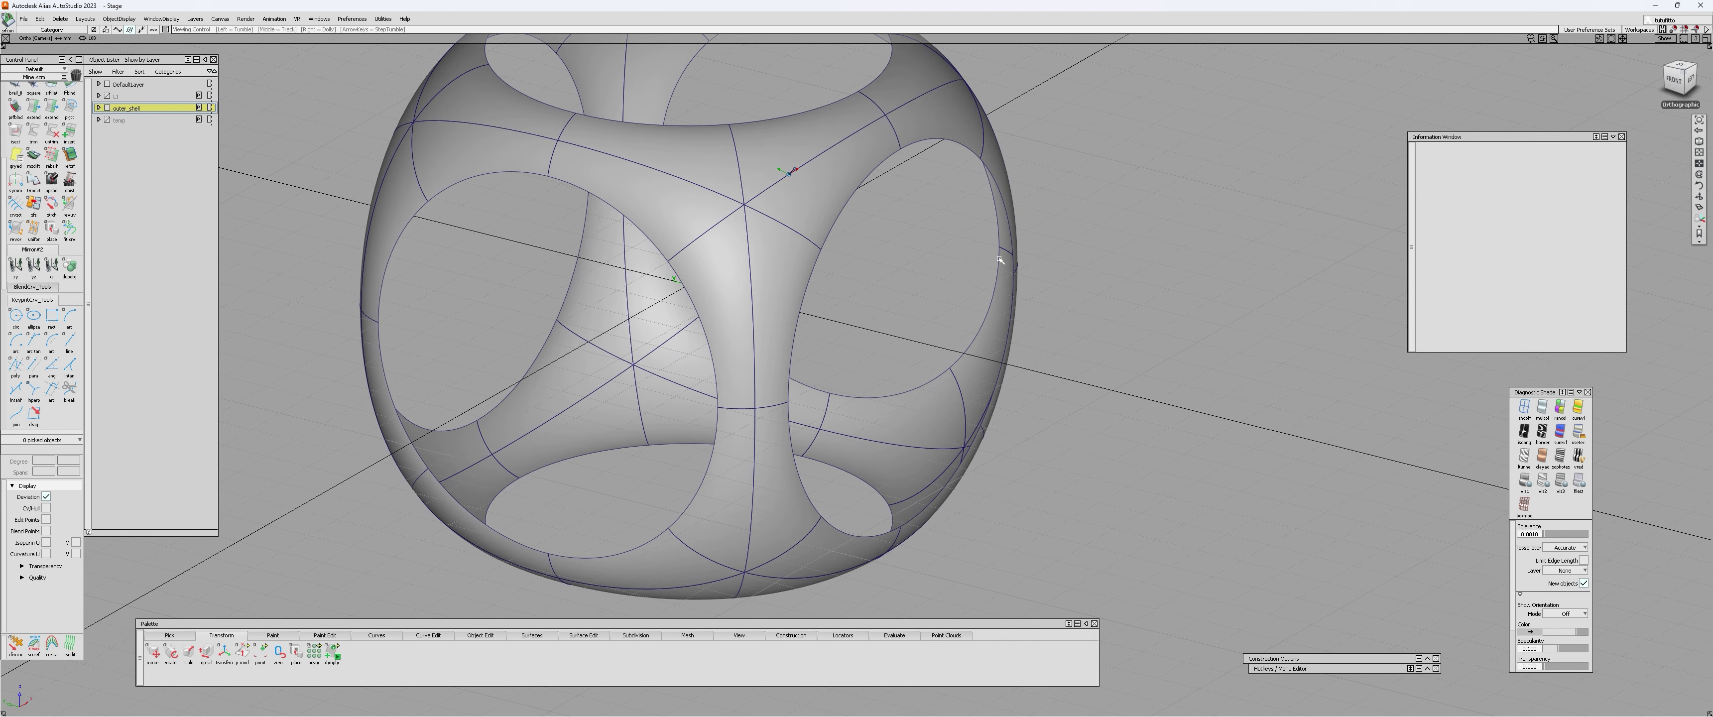
alt+shift+drag(995, 415, 755, 263)
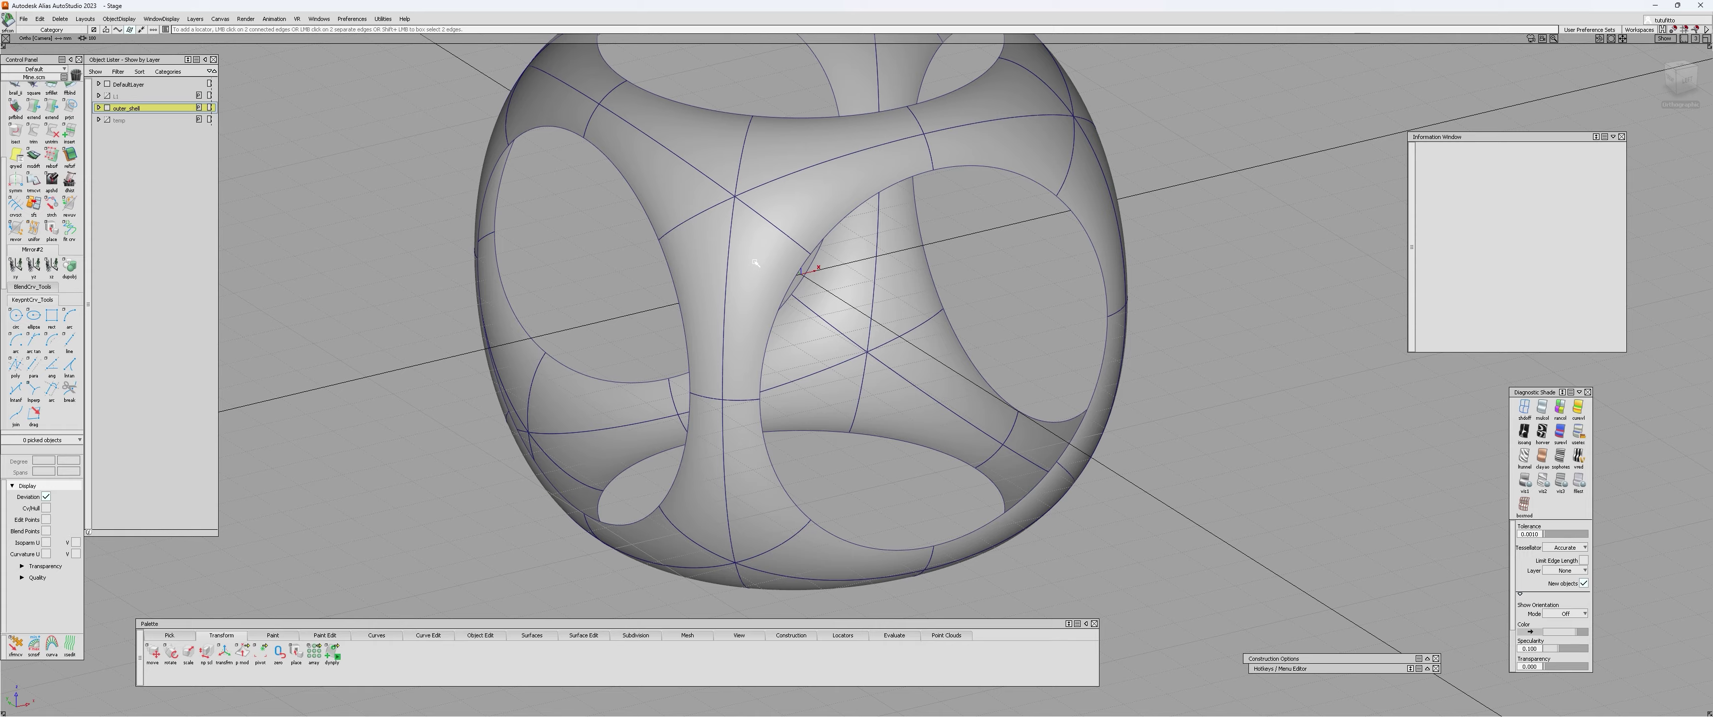
alt+shift+drag(755, 264, 703, 337)
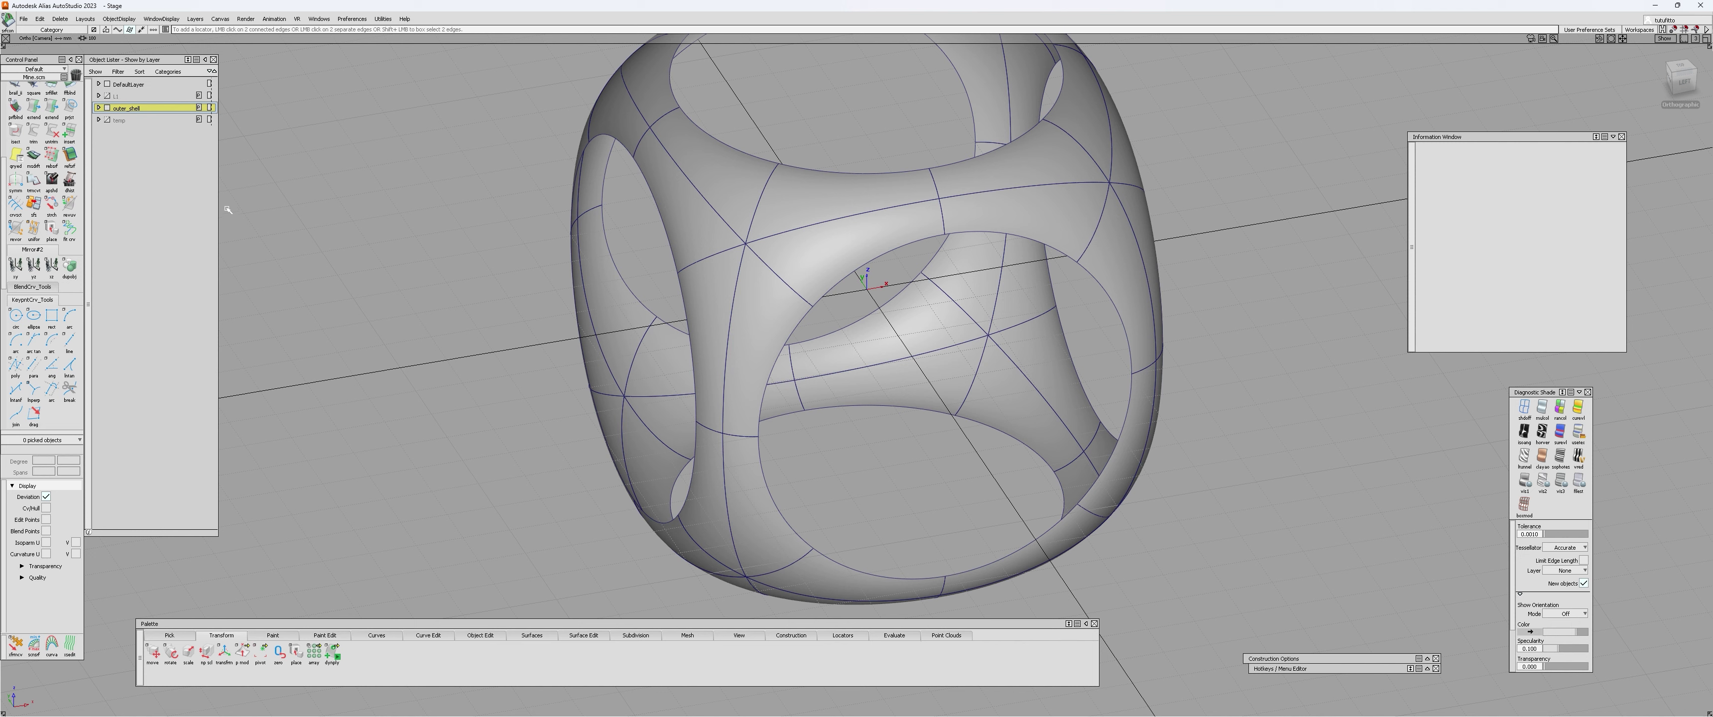
- Duplicate the front opening's circle from the construction curve layer and assign the copy to the outer_shell layer
click(106, 96)
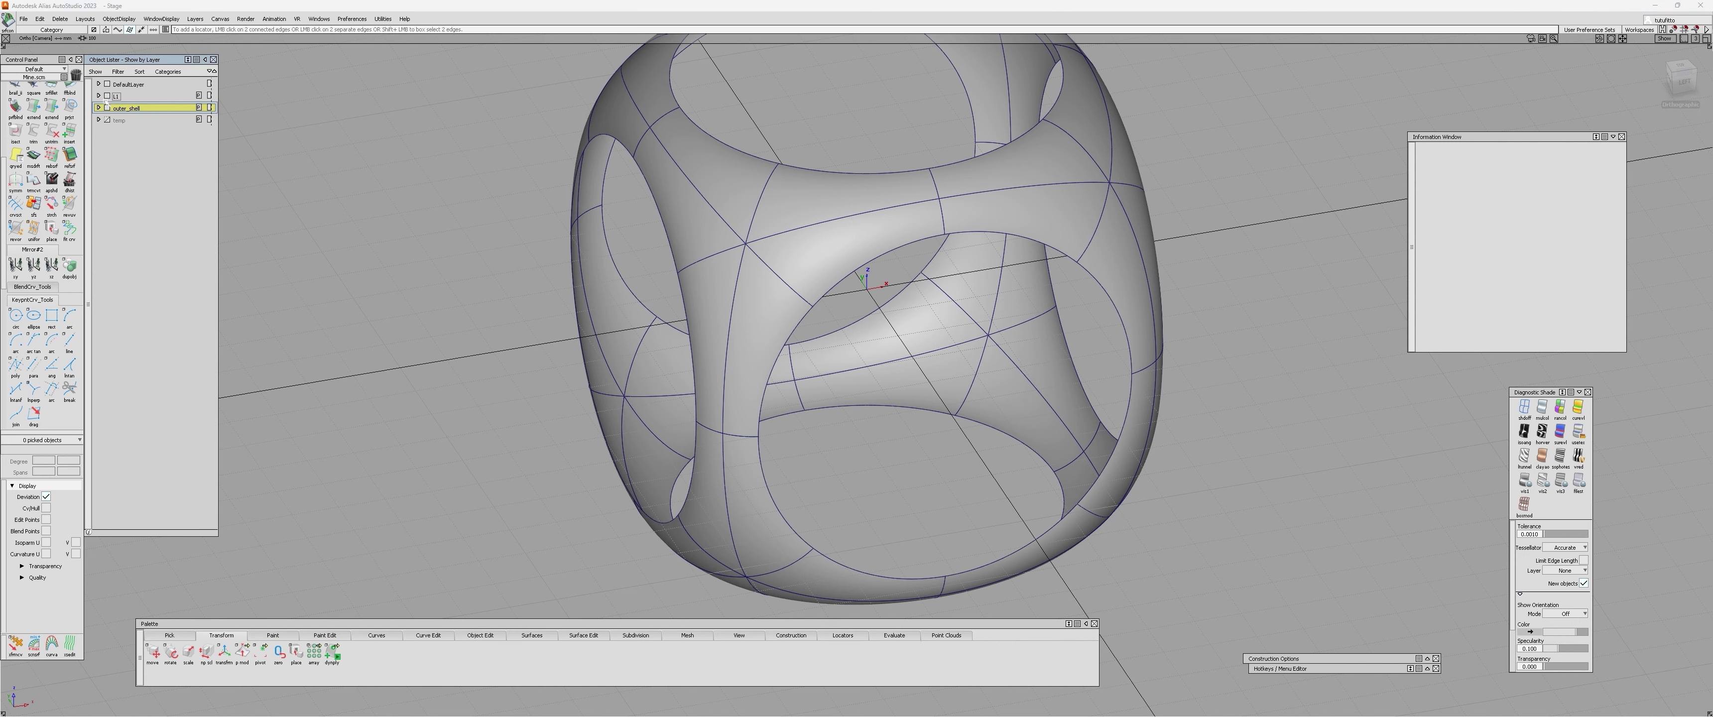
click(107, 107)
alt+shift+drag(1004, 279, 1047, 263)
ctrl+shift+drag(971, 229, 923, 255)
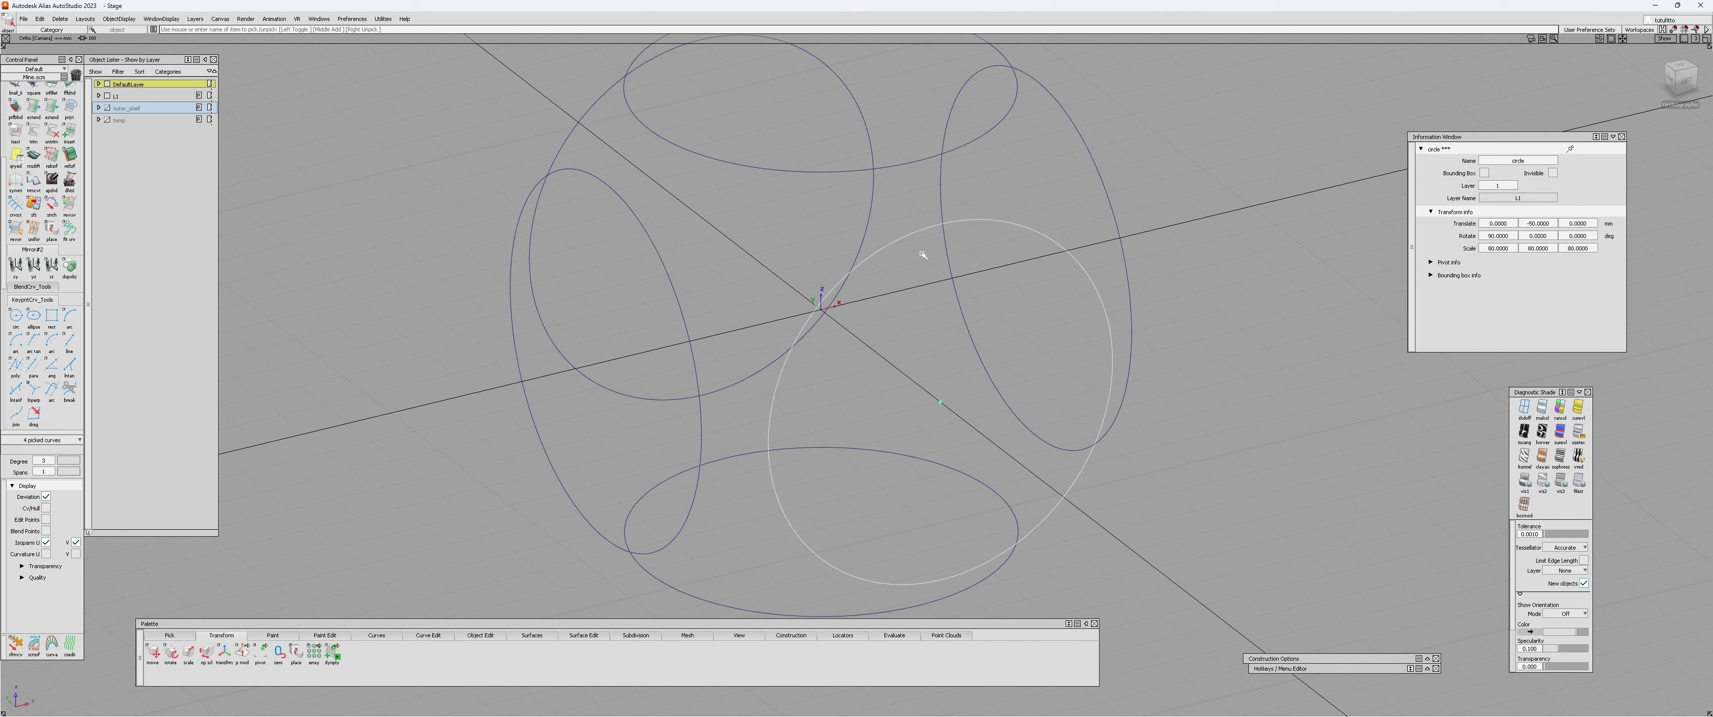
key(ctrl+c)
key(ctrl+v)
right_click(125, 113)
click(133, 116)
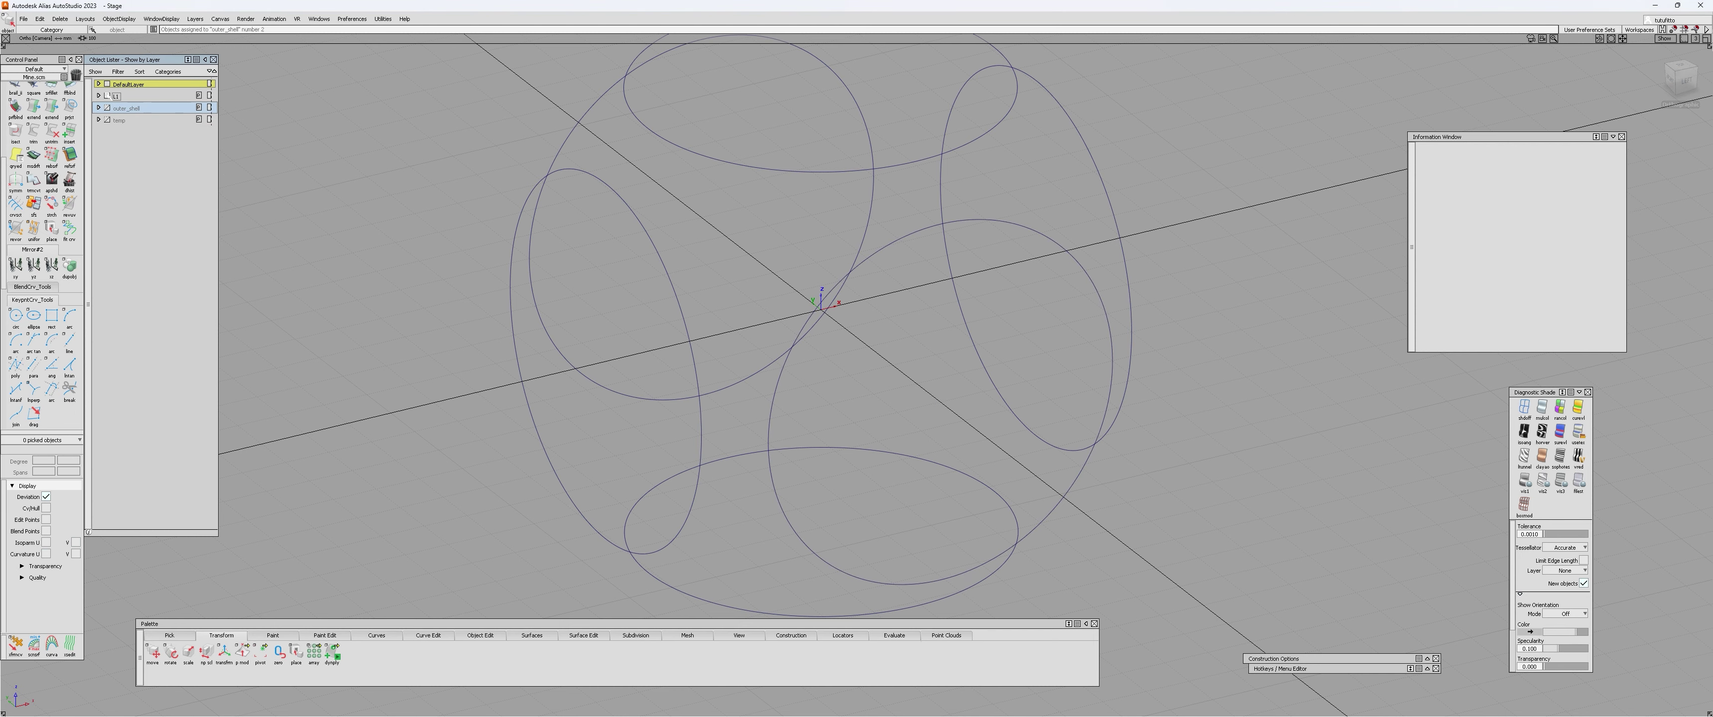
- Show the outer_shell layer instead of the construction curve layer and check that the copied circle lies on it
click(108, 107)
alt+shift+drag(906, 260, 957, 263)
alt+shift+right_drag(958, 263, 1025, 275)
ctrl+shift+drag(1025, 277, 868, 265)
click(868, 265)
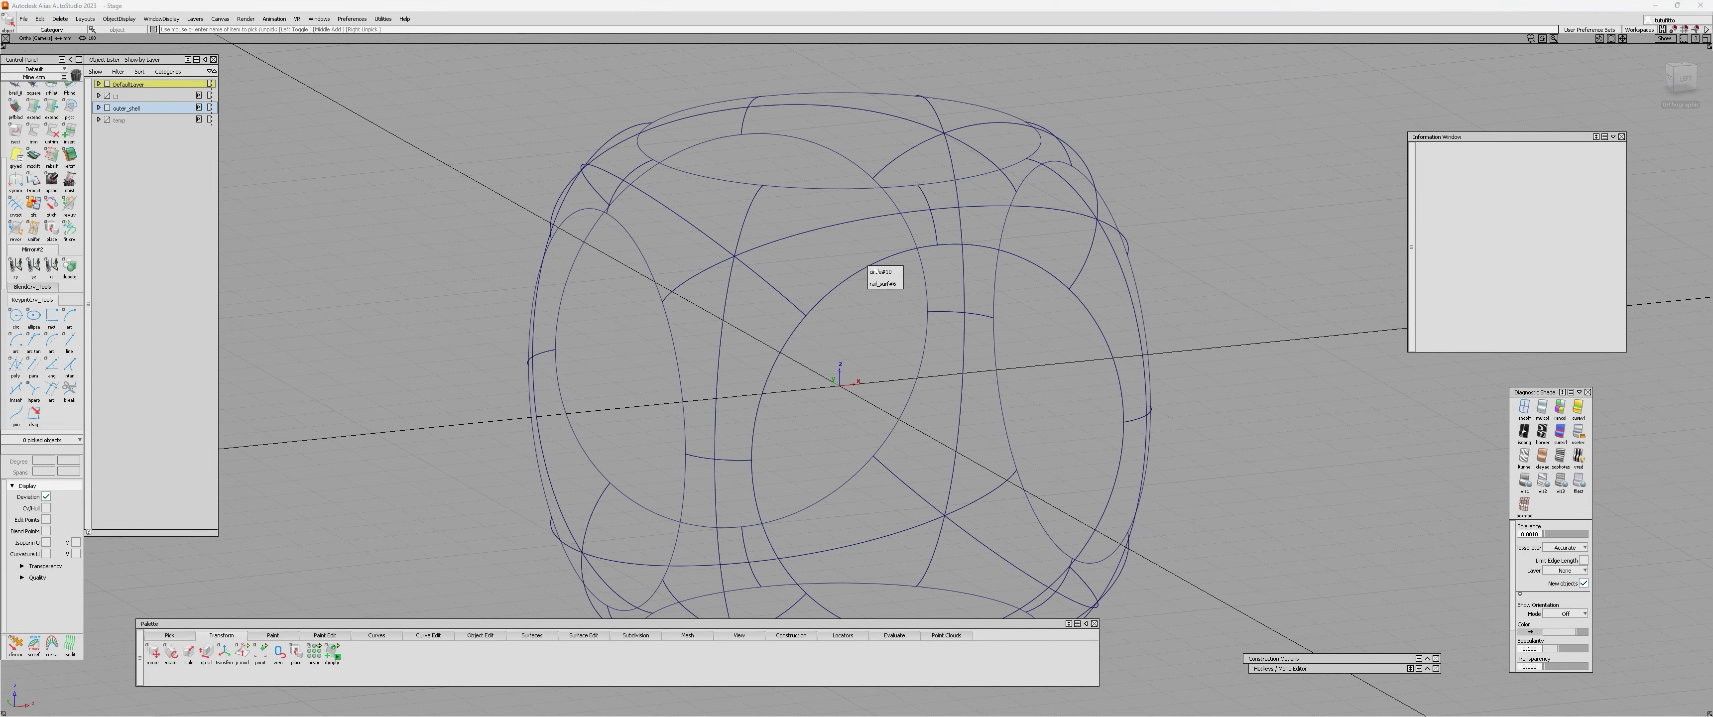
click(885, 275)
key(Delete)
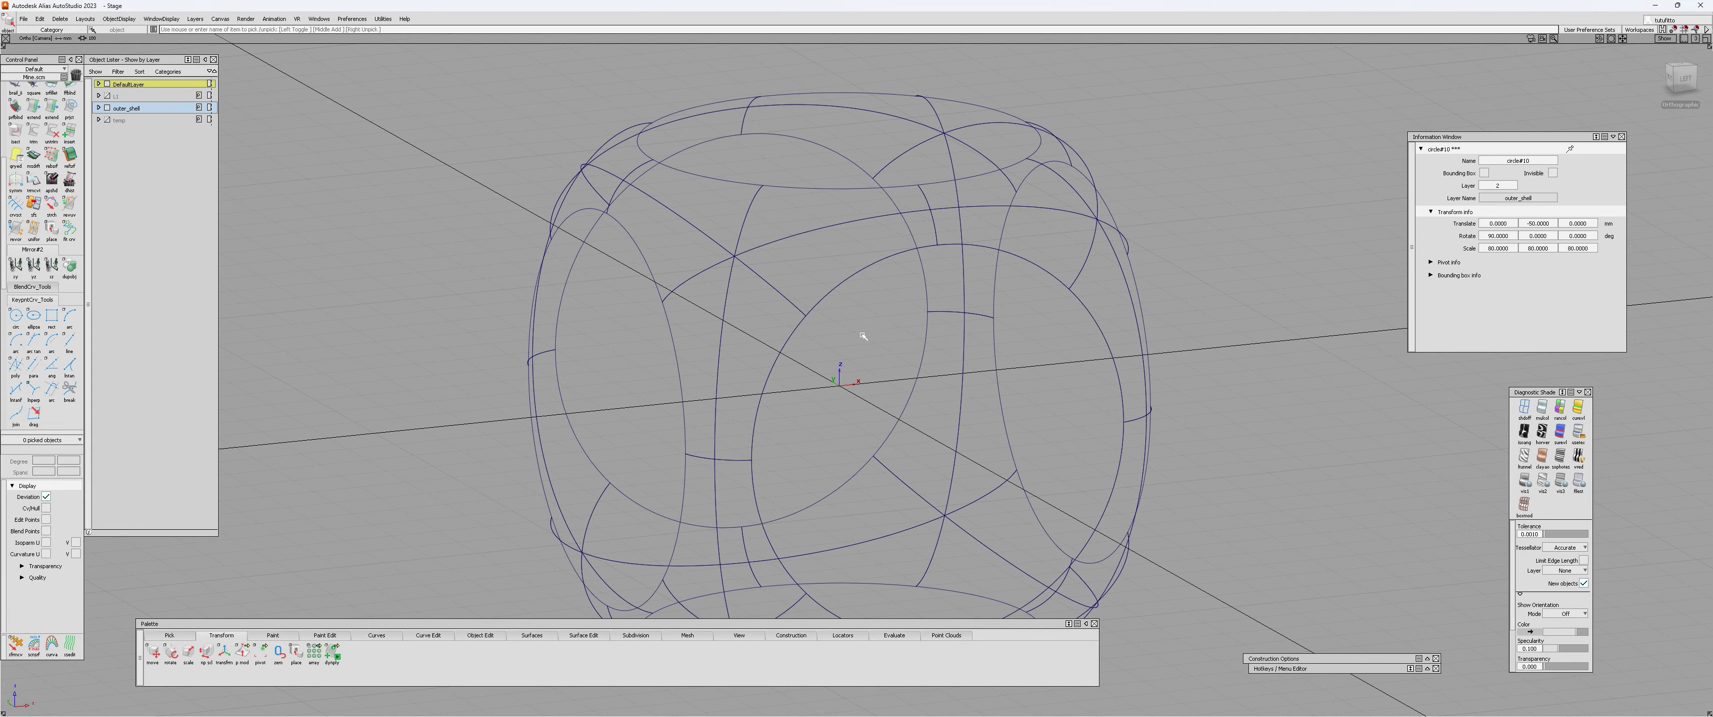
ctrl+shift+click(890, 311)
ctrl+shift+right_click(890, 311)
ctrl+shift+right_drag(890, 310, 844, 310)
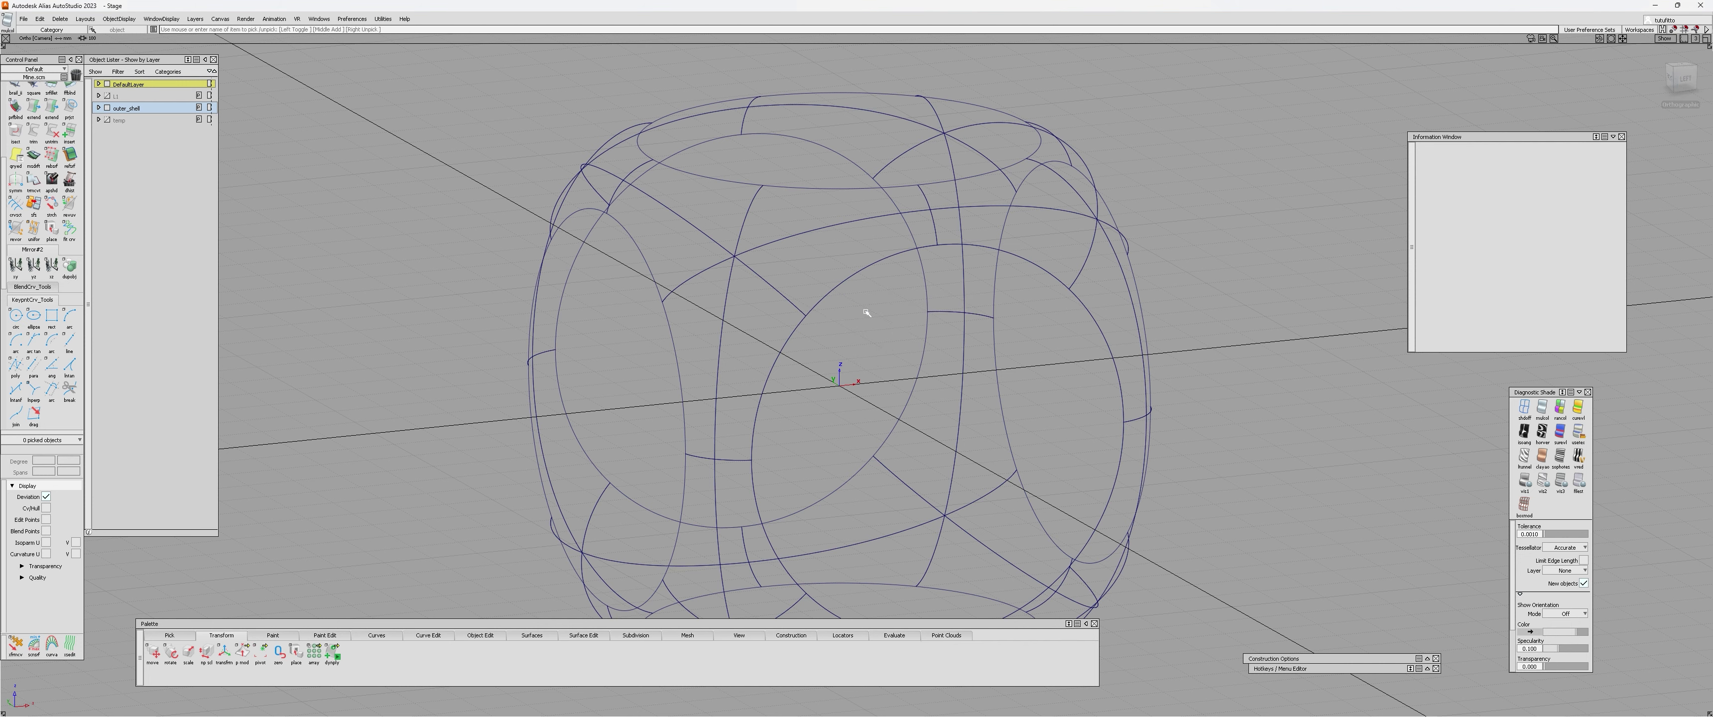
- Return the shell to shaded display and show the control vertices of the copied front circle
mouse_move(866, 310)
alt+shift+mouse_down()
mouse_move(919, 332)
mouse_move(954, 273)
alt+shift+mouse_up()
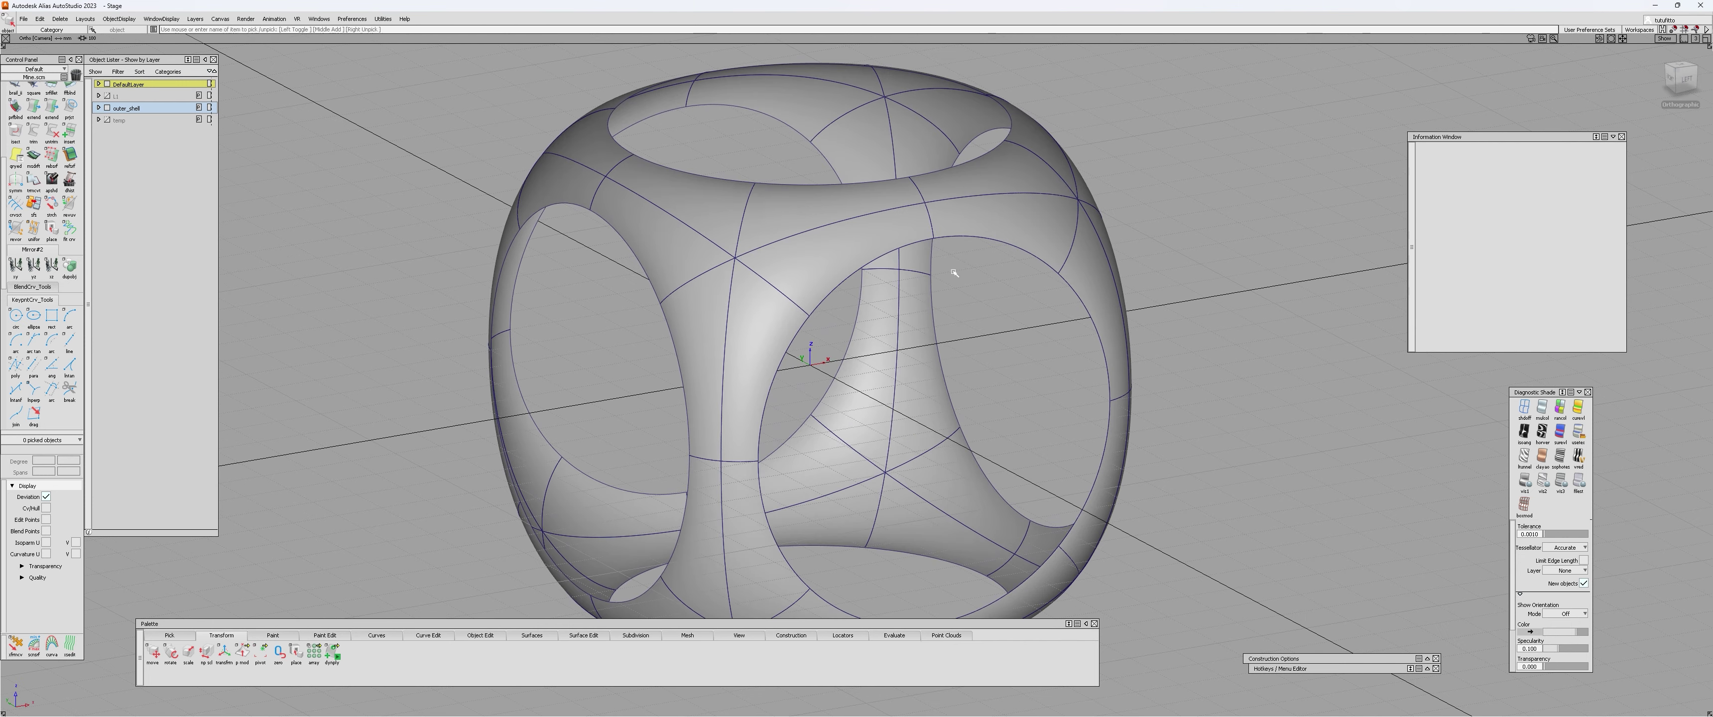
click(845, 281)
click(863, 281)
alt+shift+drag(878, 326, 972, 311)
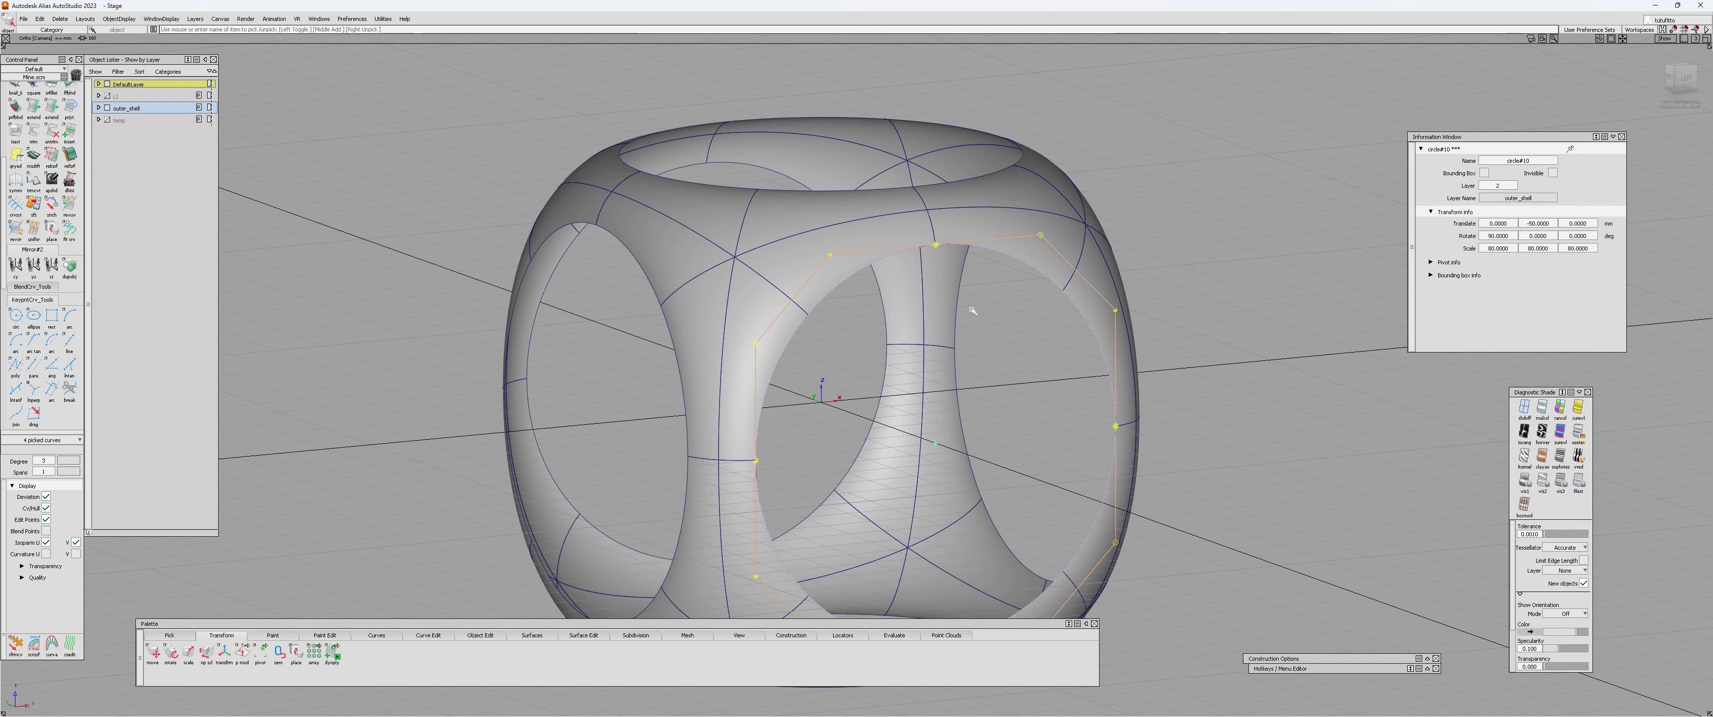
- Duplicate the front circle in place and set the new circle's X and Y scale to 70
key(ctrl+v)
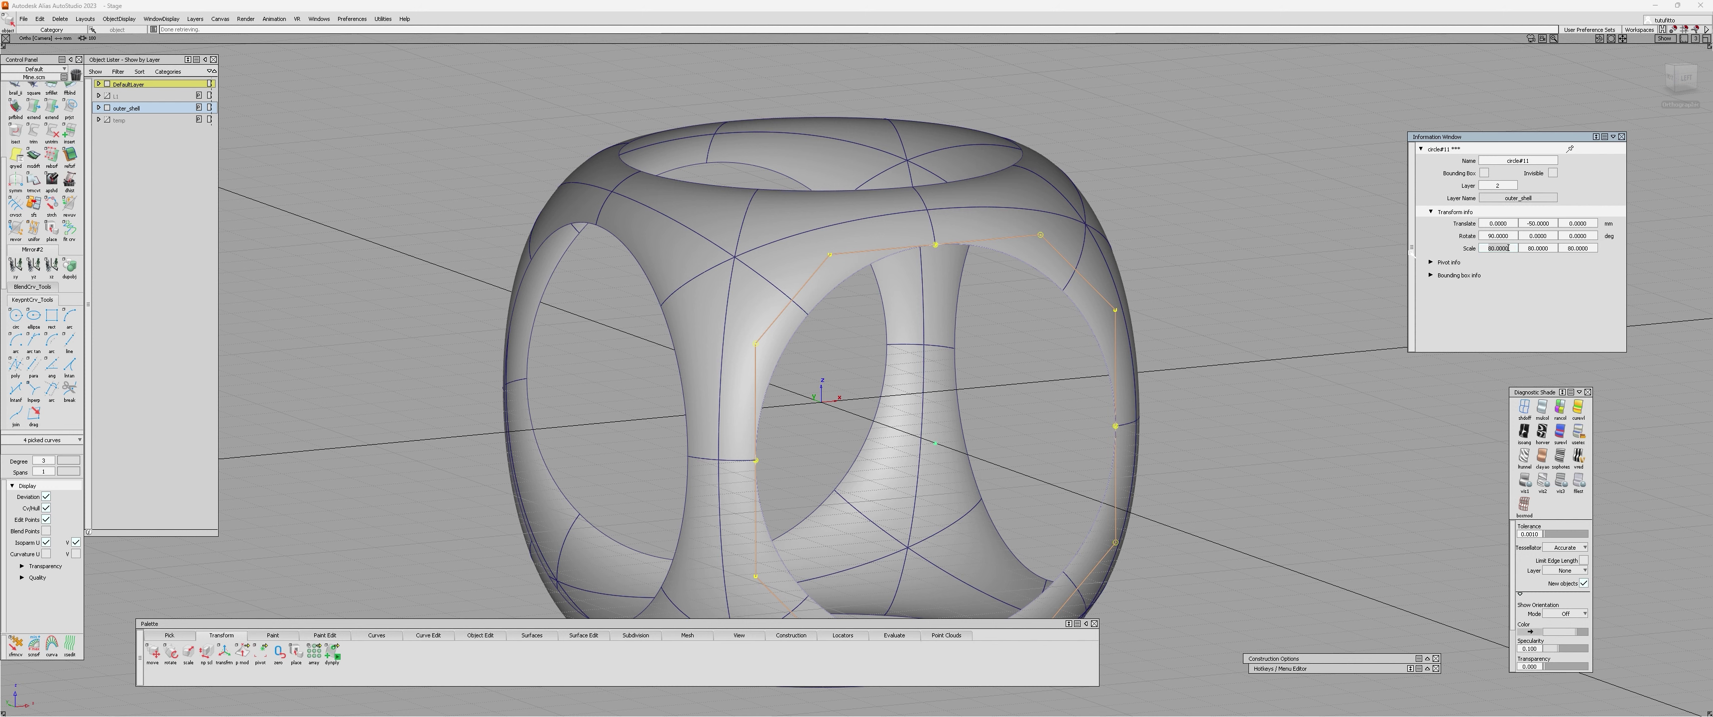
text(70)
key(Tab)
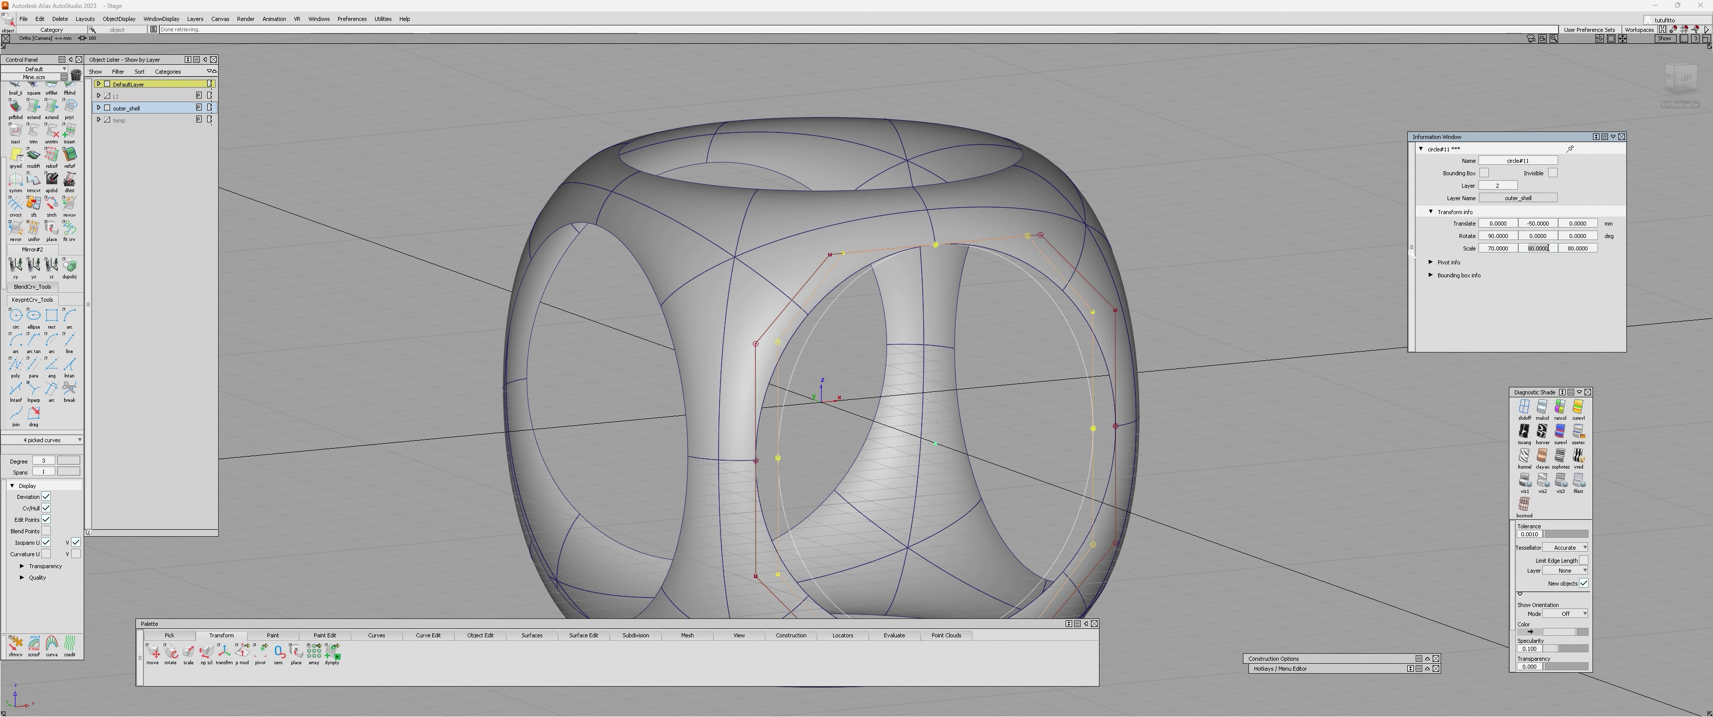
click(1547, 248)
text(70)
key(Return)
alt+shift+drag(931, 266, 997, 208)
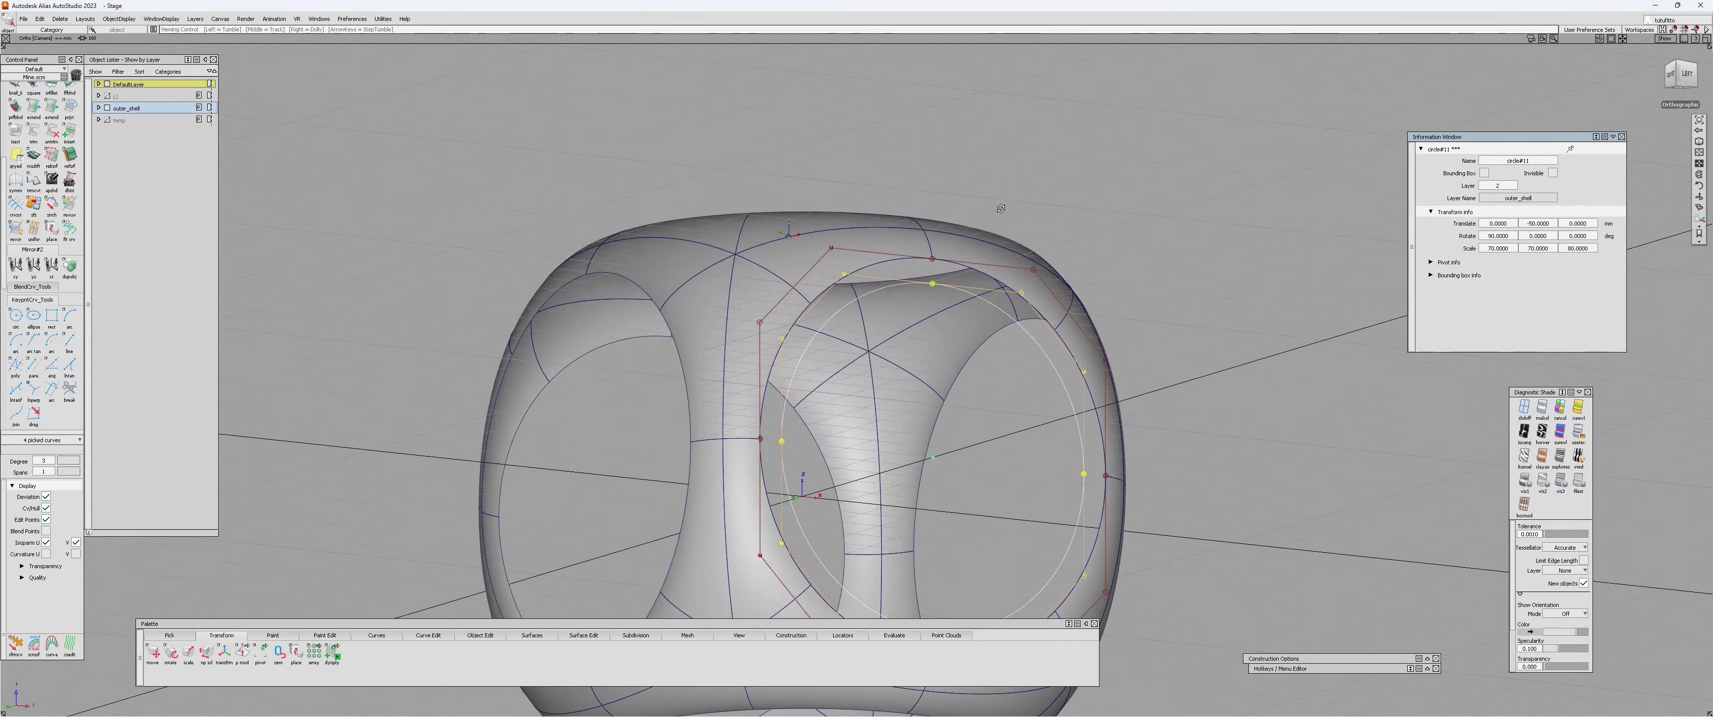
click(1001, 206)
- Examine the two concentric circles against the front opening's edge from several angles
alt+shift+right_drag(731, 260, 898, 321)
alt+shift+drag(898, 321, 938, 384)
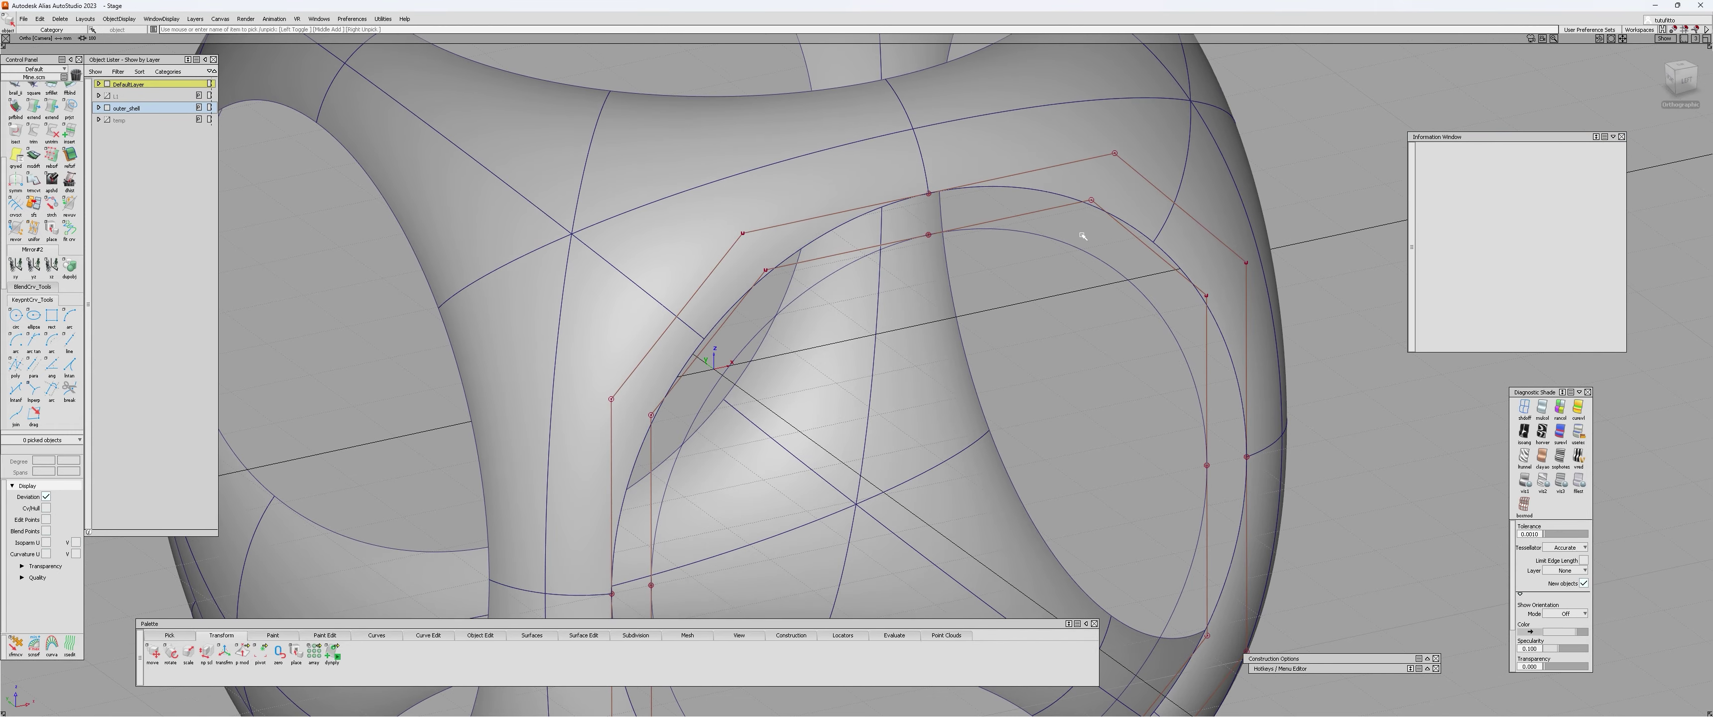
click(1086, 252)
alt+shift+right_drag(988, 259, 1097, 256)
alt+shift+drag(1097, 256, 1136, 228)
alt+shift+right_drag(1135, 228, 1011, 222)
click(994, 138)
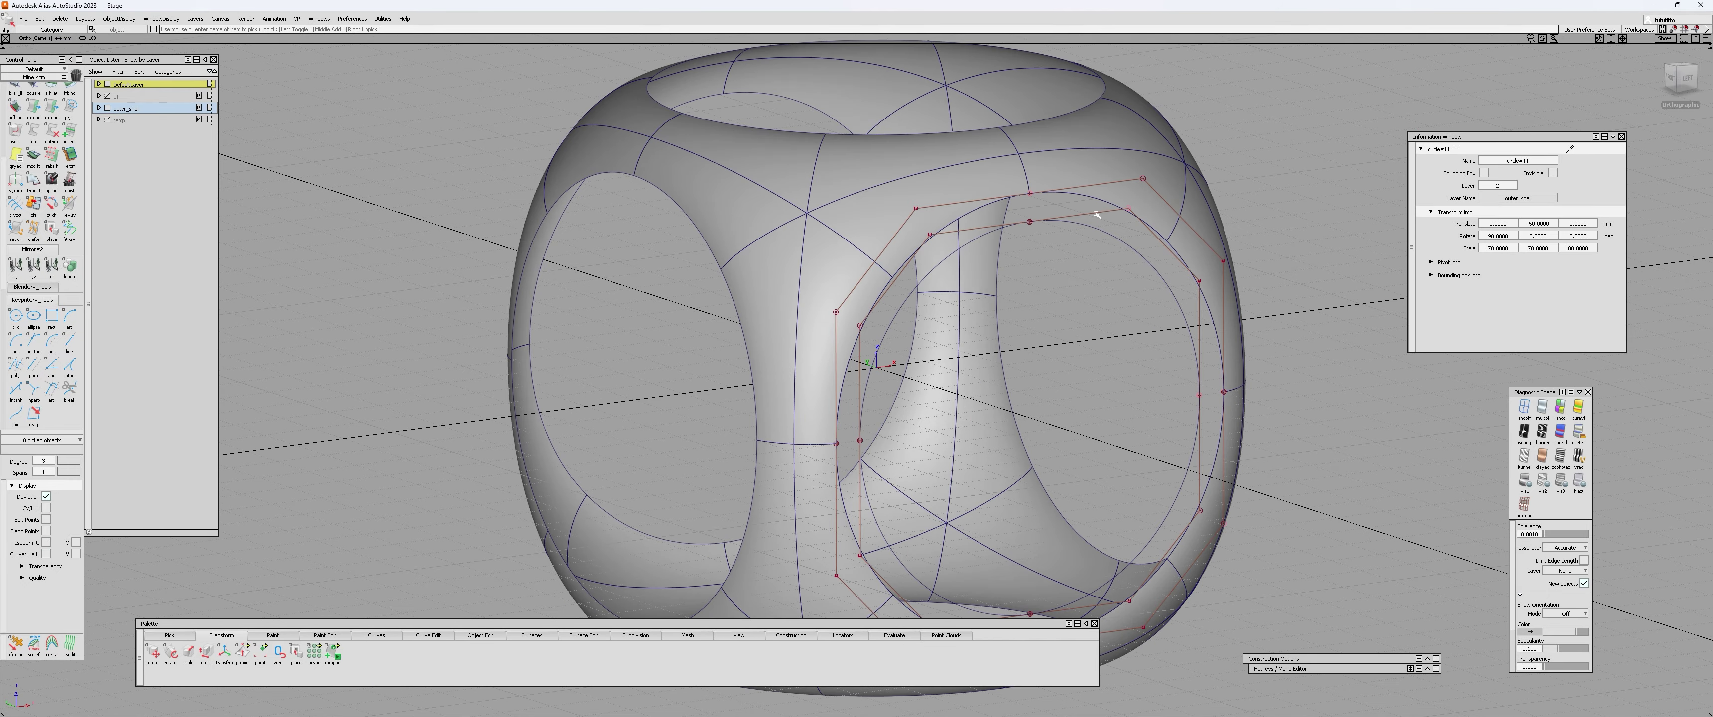
alt+shift+drag(945, 257, 958, 196)
click(688, 138)
alt+shift+right_drag(958, 196, 1060, 194)
alt+shift+drag(1061, 194, 1120, 126)
alt+shift+drag(1108, 428, 1108, 257)
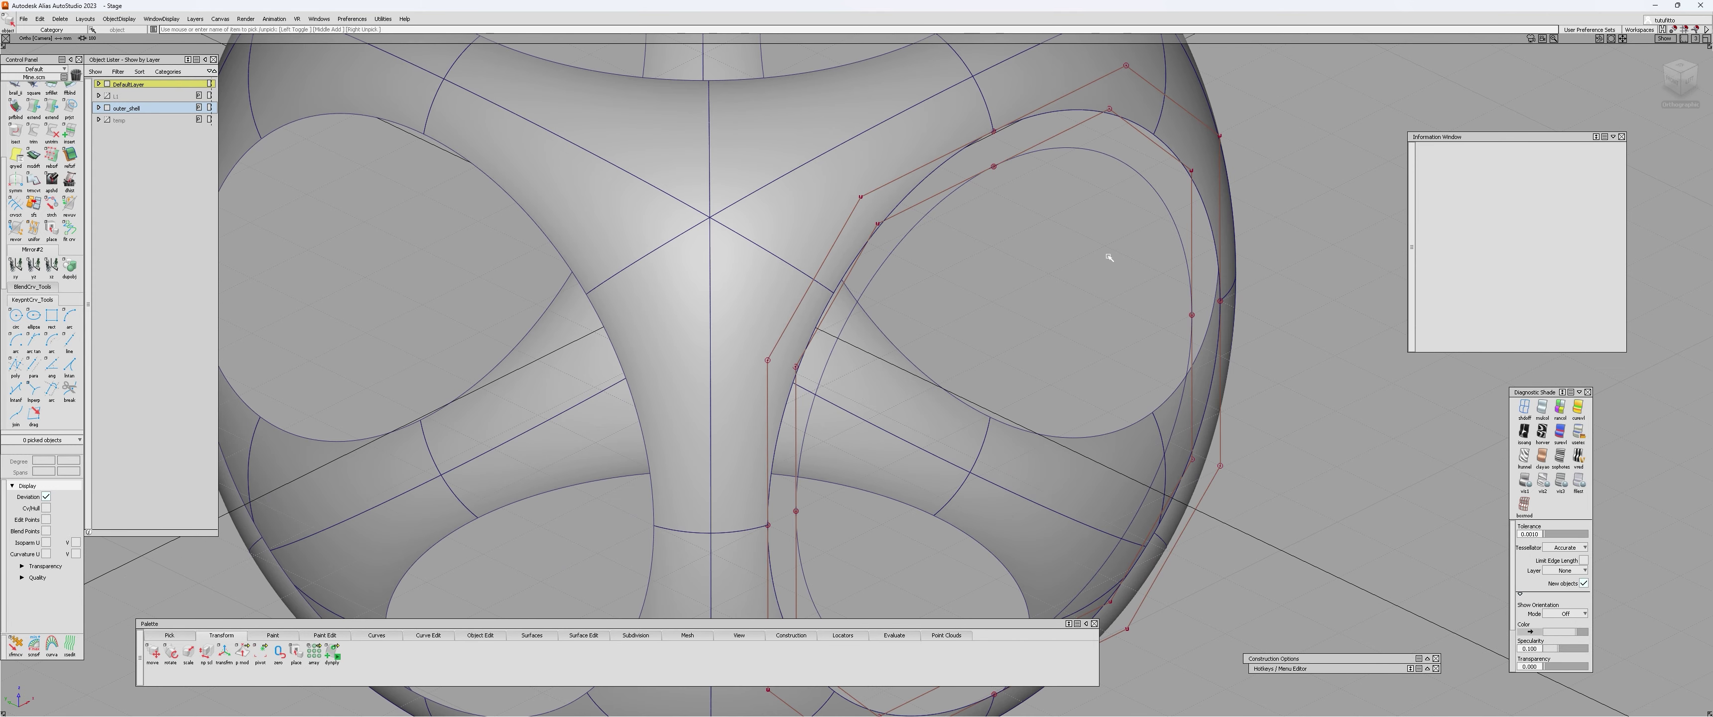
- Highlight the shell patches bordering the front opening to examine their edges, and clear the selection
ctrl+shift+drag(1120, 118, 1168, 264)
click(1130, 103)
click(1117, 186)
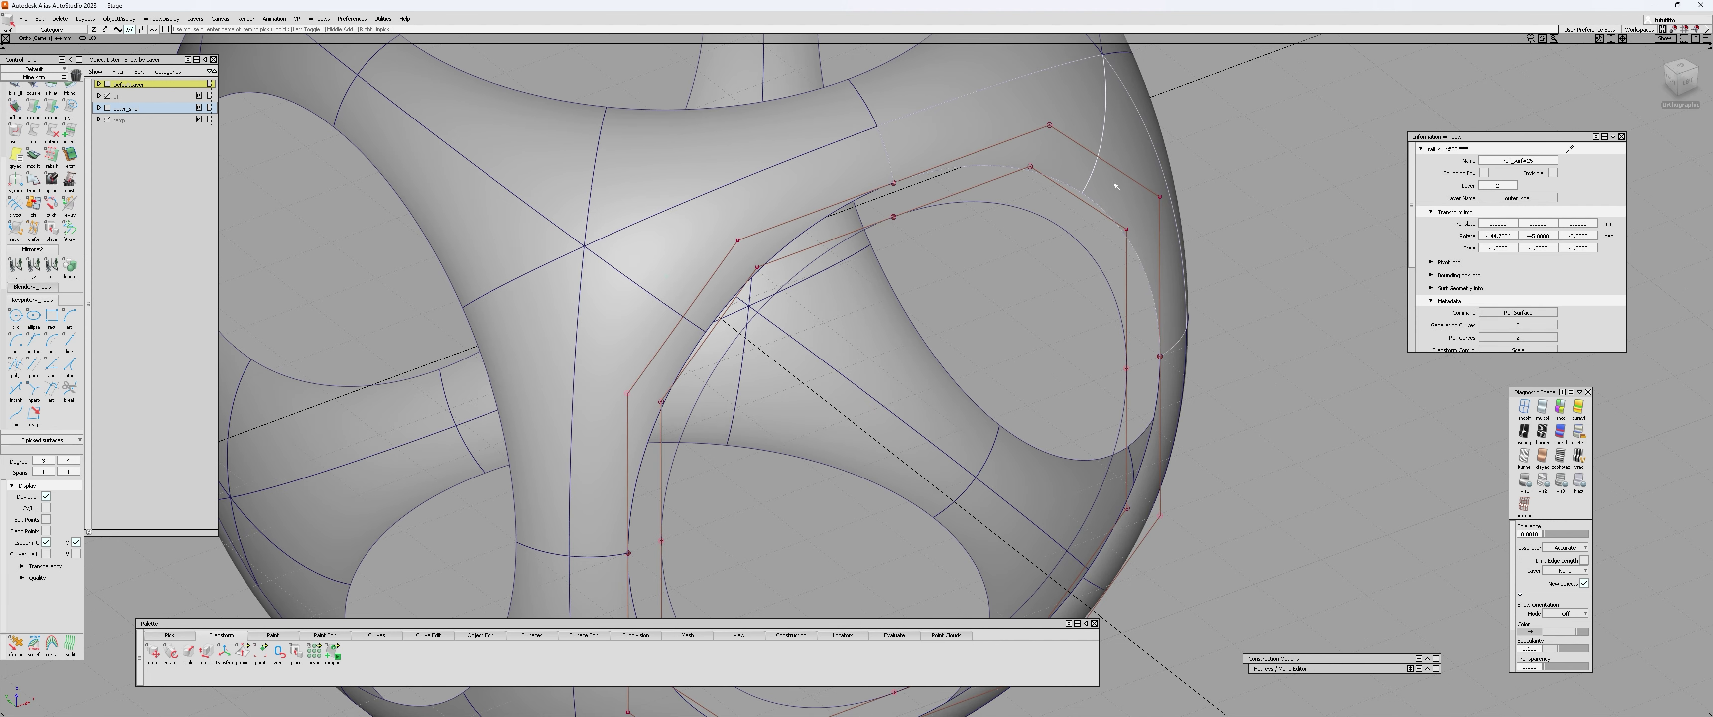
click(765, 210)
click(644, 352)
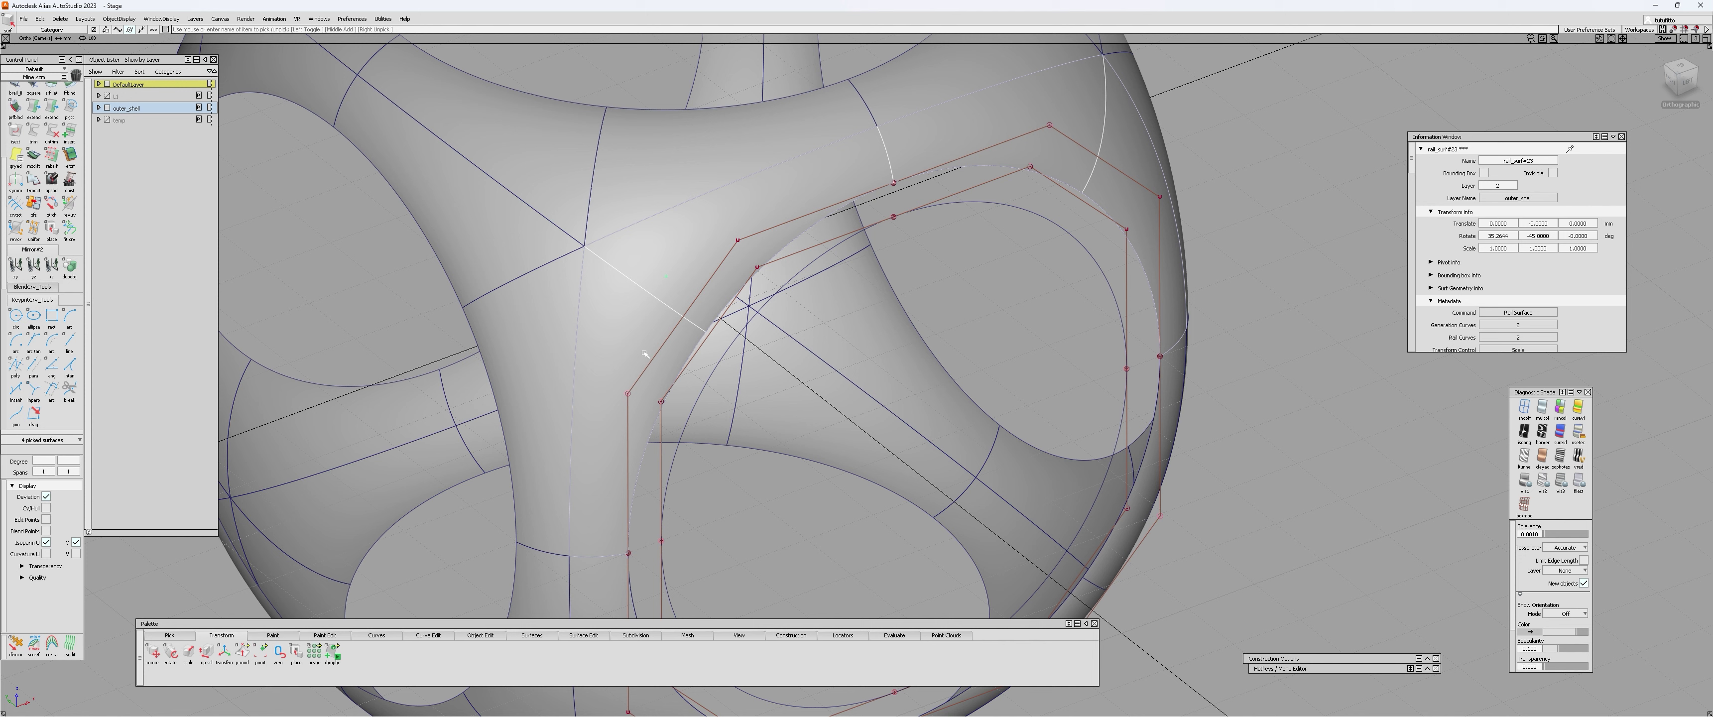
ctrl+shift+drag(854, 228, 1037, 140)
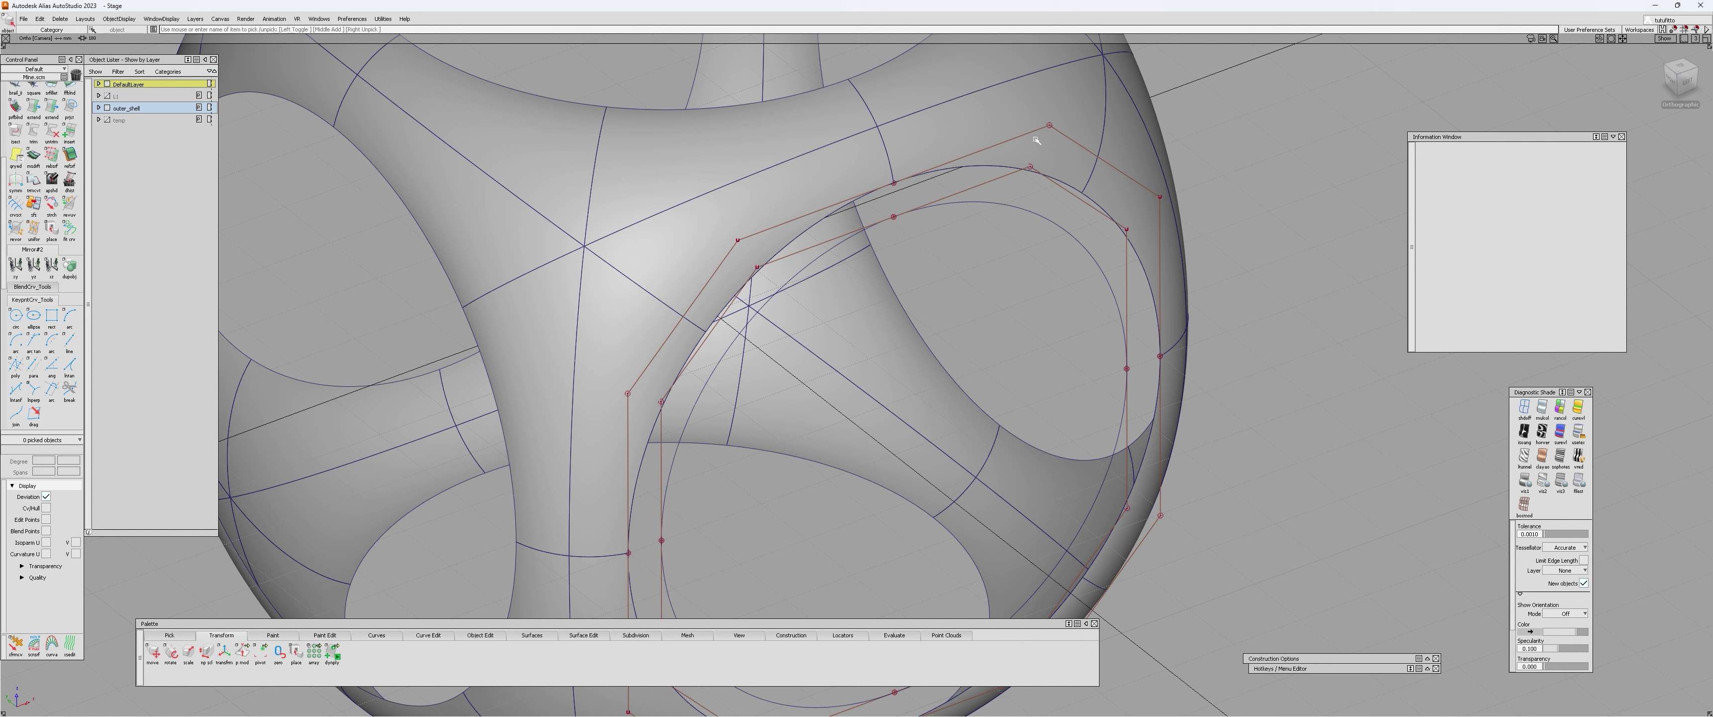
- Isolate the two concentric front circles by hiding all unselected objects
click(1035, 133)
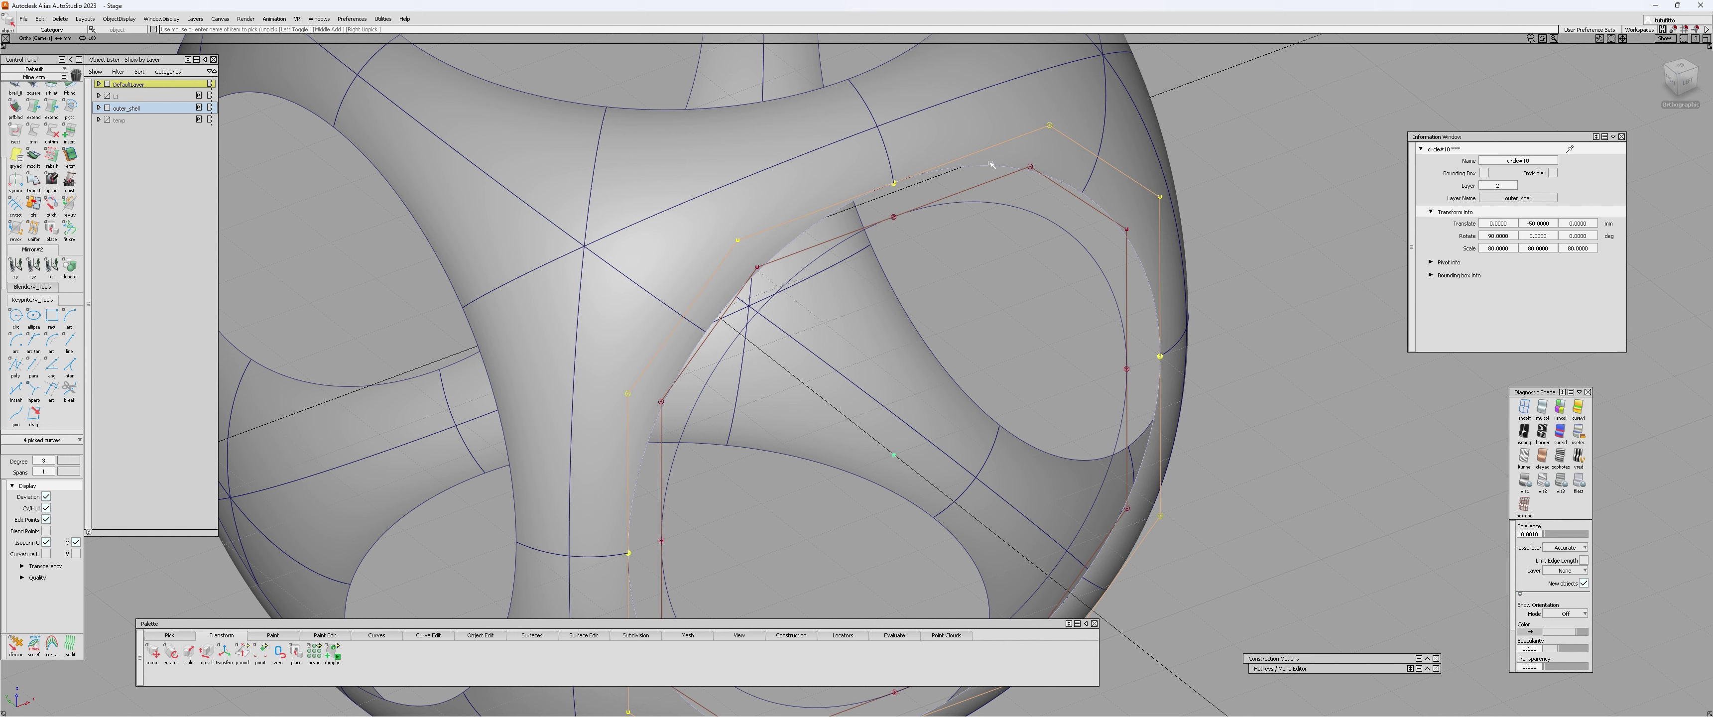
click(1013, 161)
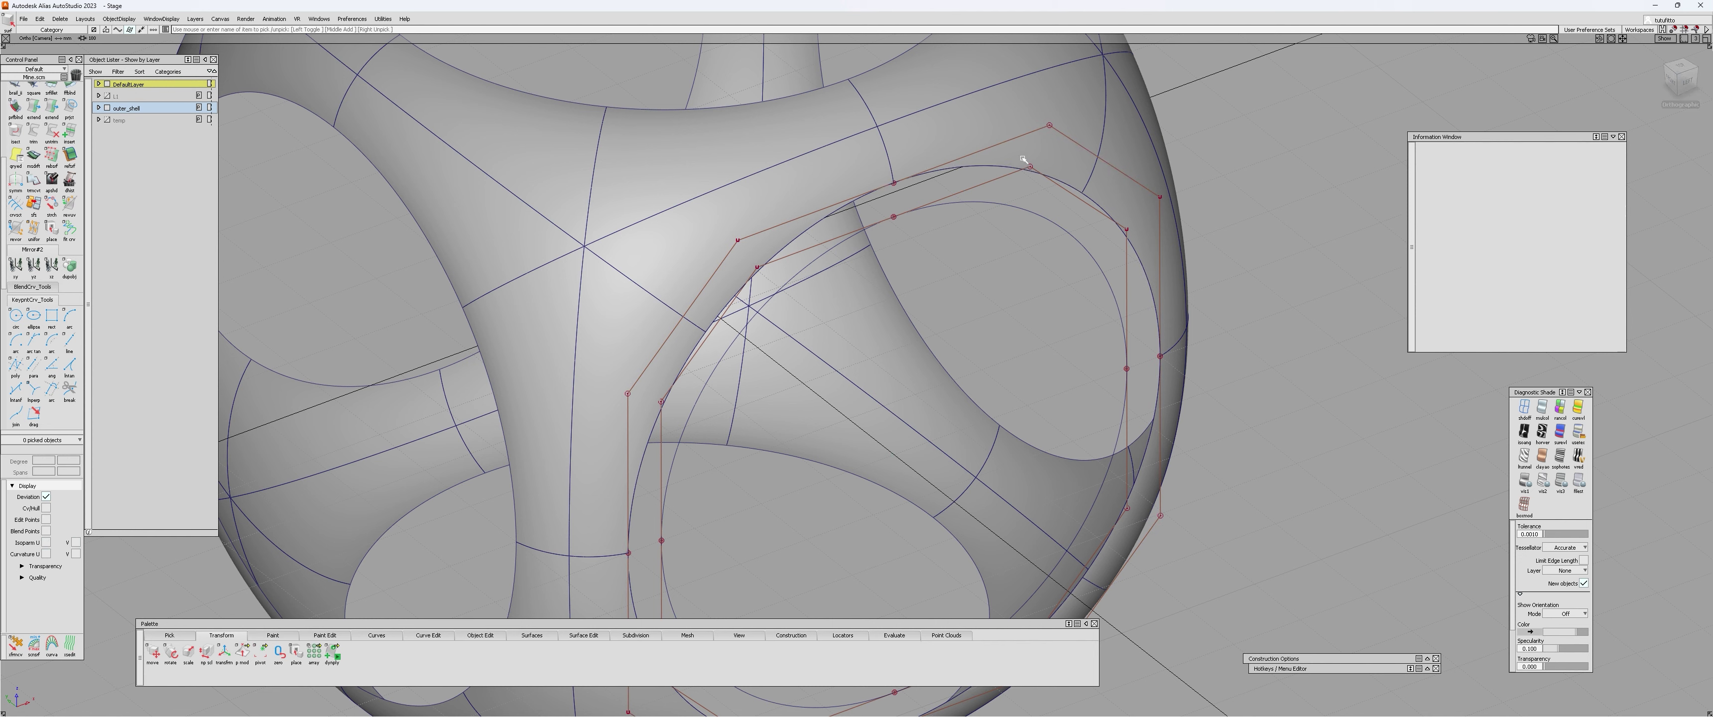
click(1013, 160)
click(1011, 159)
click(986, 149)
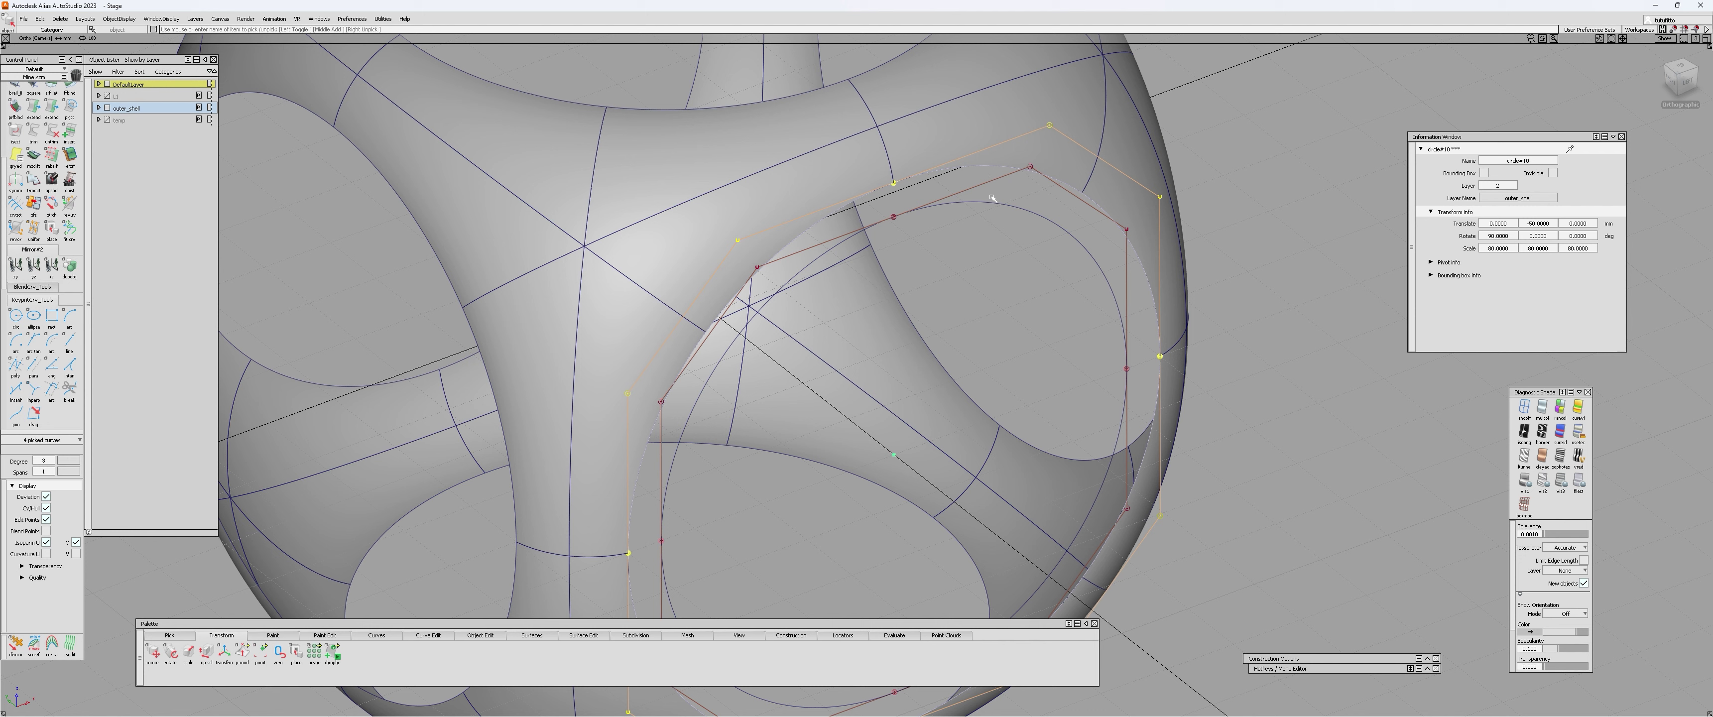
click(1008, 206)
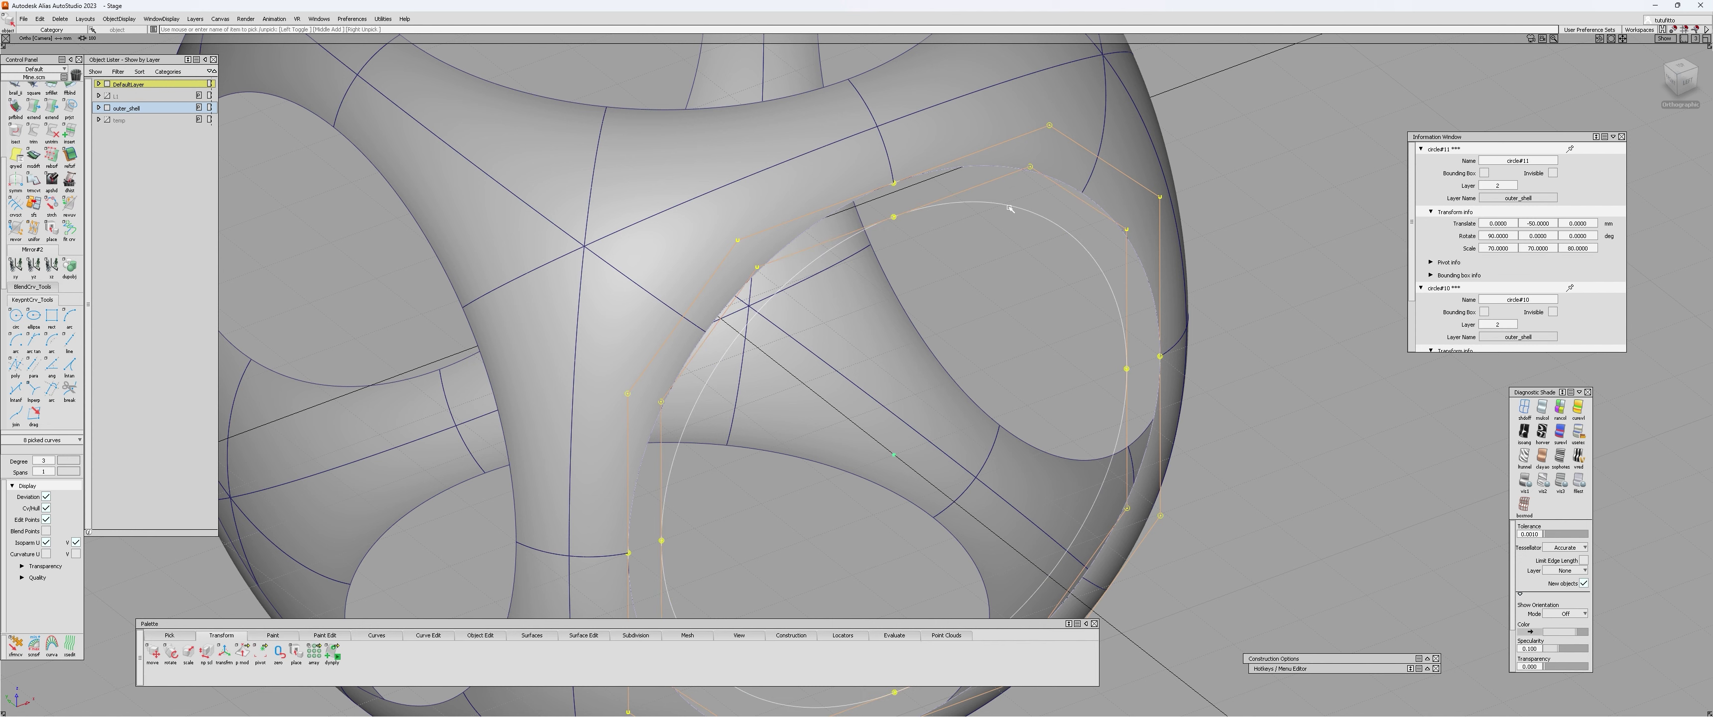
key(alt+h)
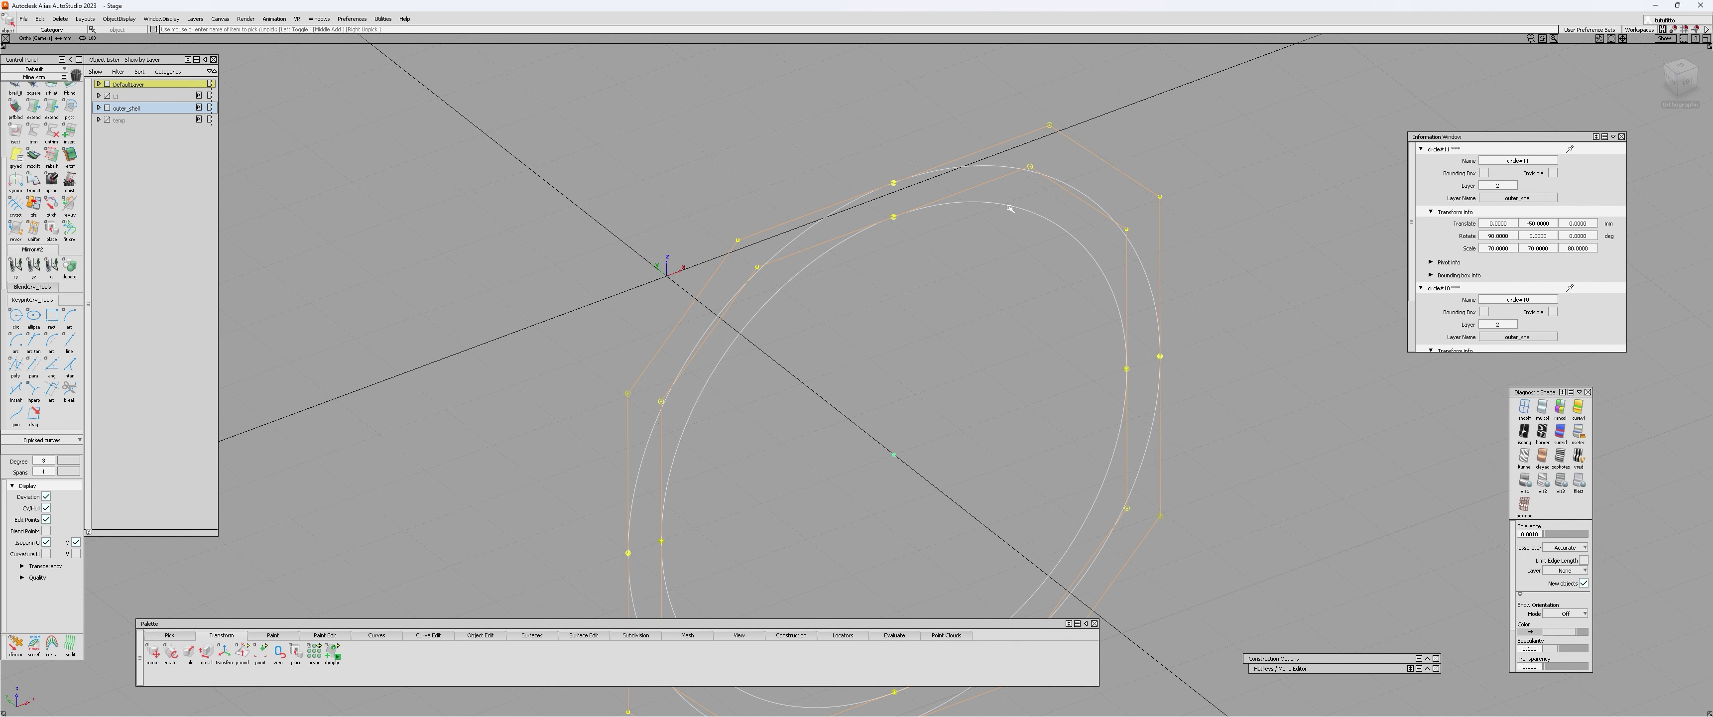
key(Escape)
alt+shift+right_drag(1011, 207, 998, 257)
alt+shift+drag(997, 257, 905, 239)
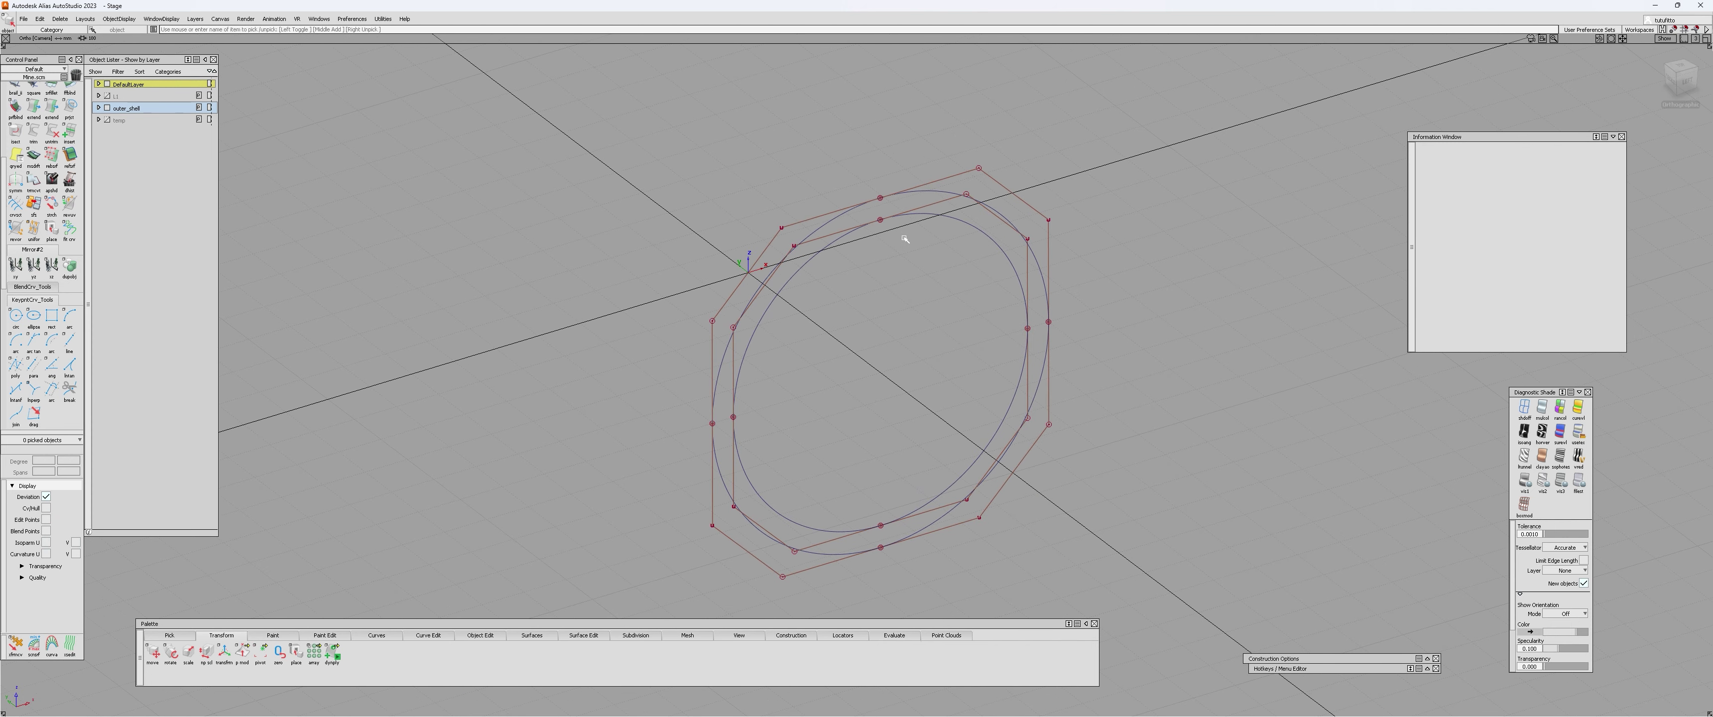
- Skin a surface between the lower quarter arcs of the two concentric circles, with both ends set to Connect ends
key(alt+s)
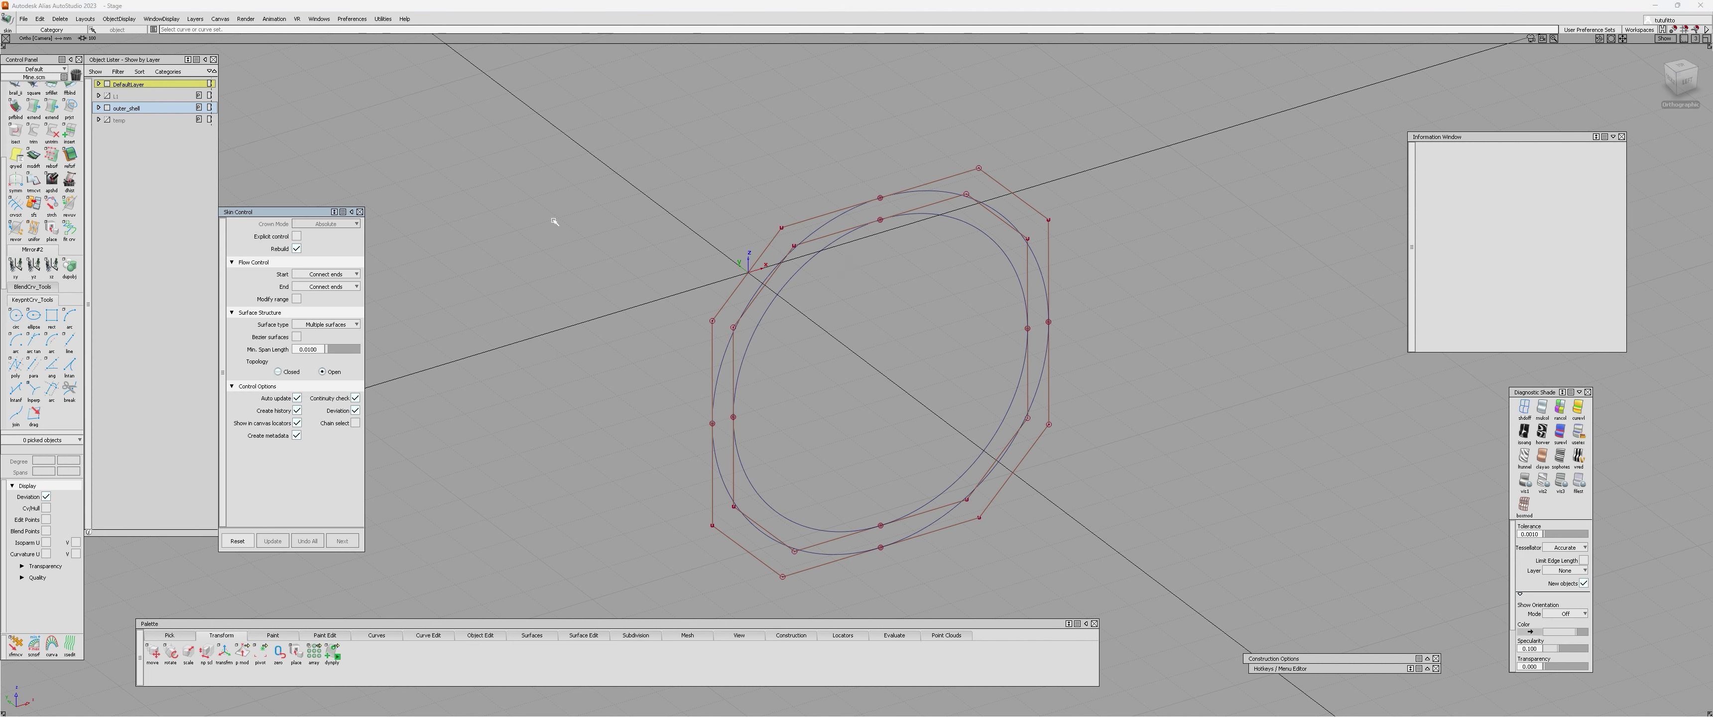
mouse_move(244, 214)
mouse_down()
mouse_move(260, 196)
mouse_move(246, 197)
mouse_up()
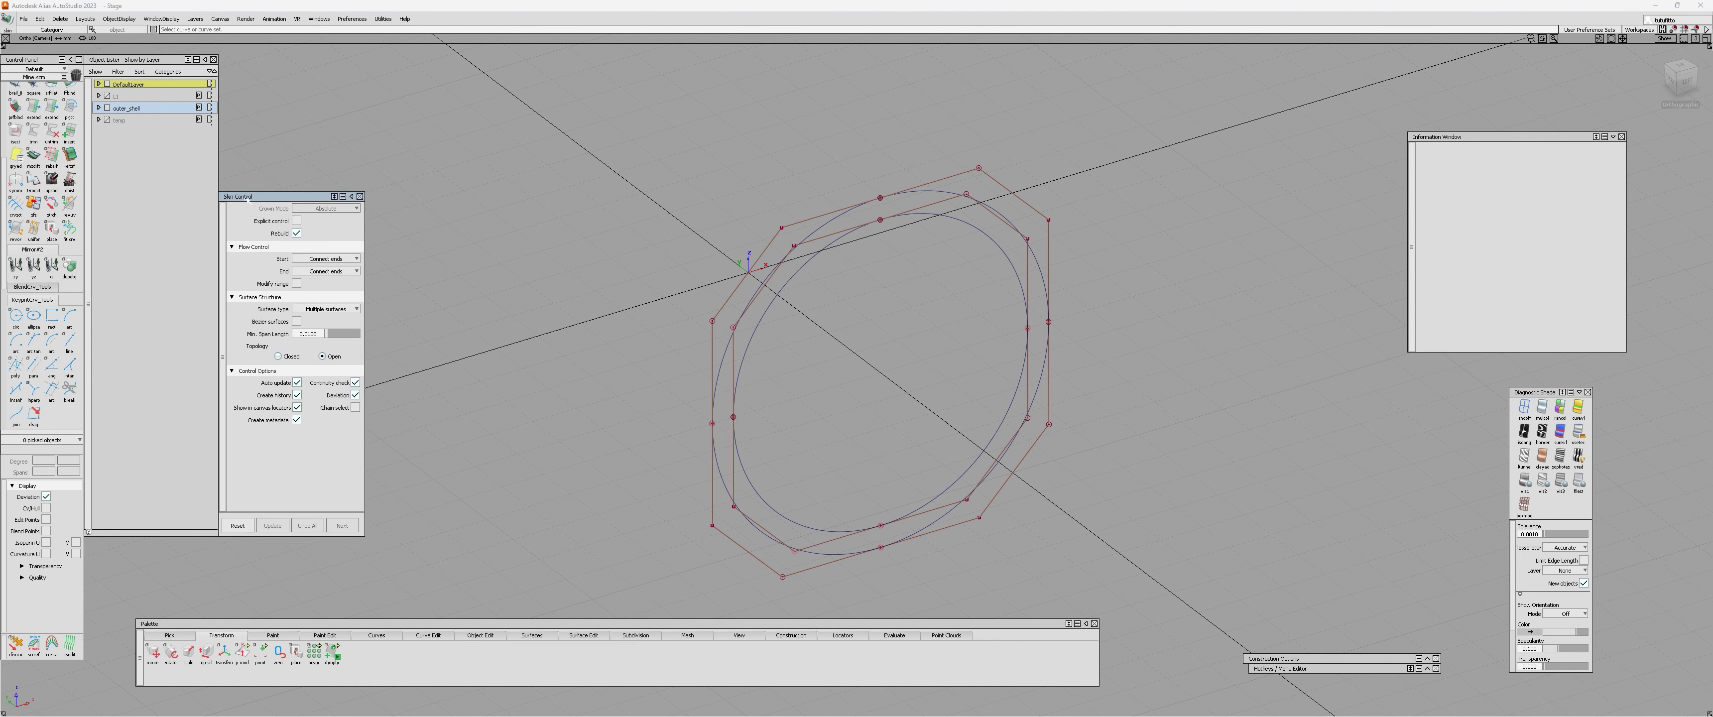
drag(1005, 217, 969, 250)
key(alt+s)
drag(983, 406, 1052, 447)
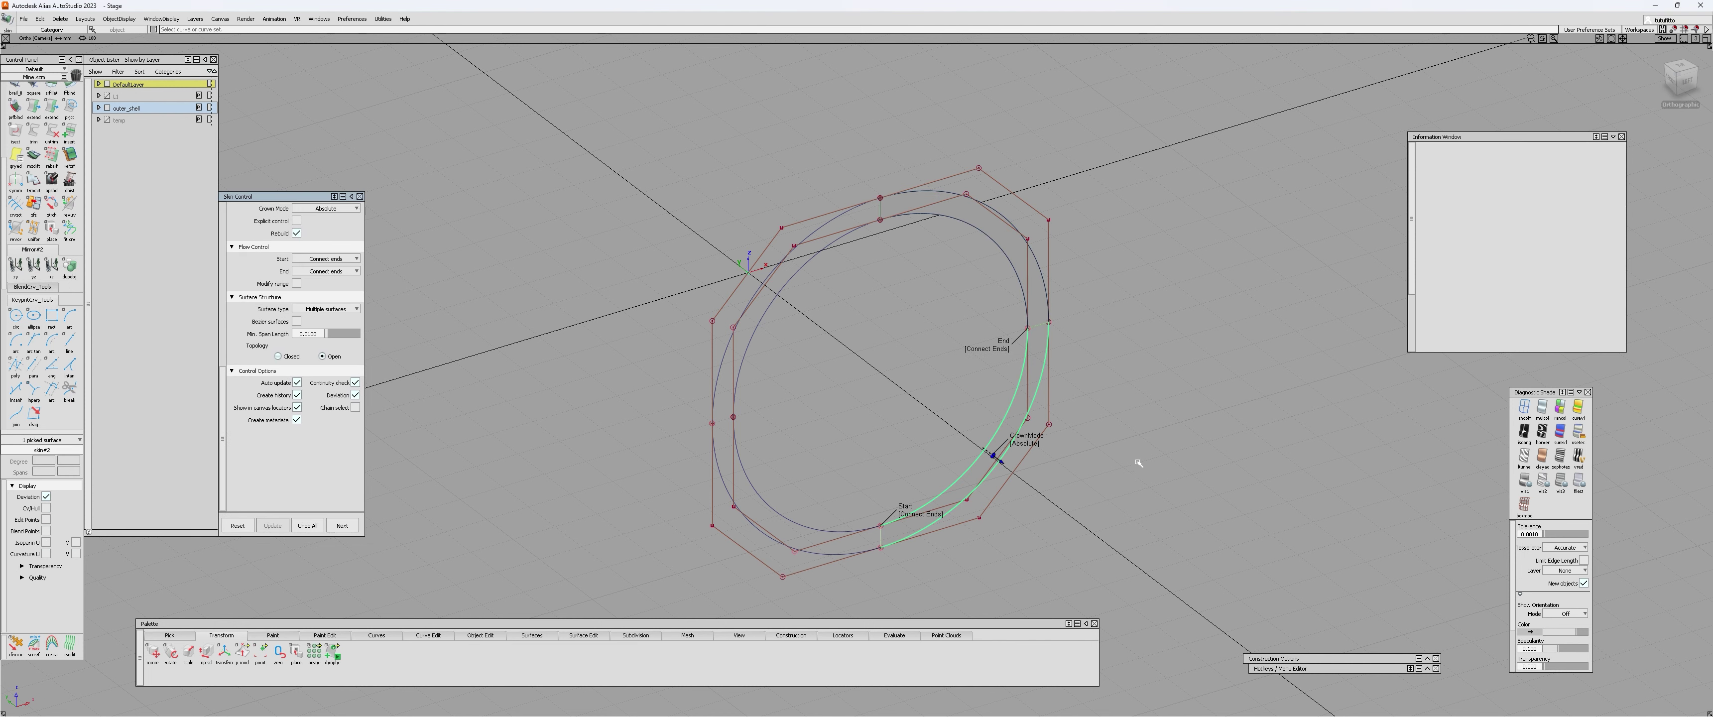
- Skin surfaces between the remaining three quarter arcs of the two concentric circles to complete the front rim
key(alt+s)
drag(791, 487, 731, 525)
key(alt+s)
drag(705, 314, 817, 229)
key(alt+shift+s)
- Delete the outer of the two concentric circles and keep the inner one
click(816, 229)
click(829, 235)
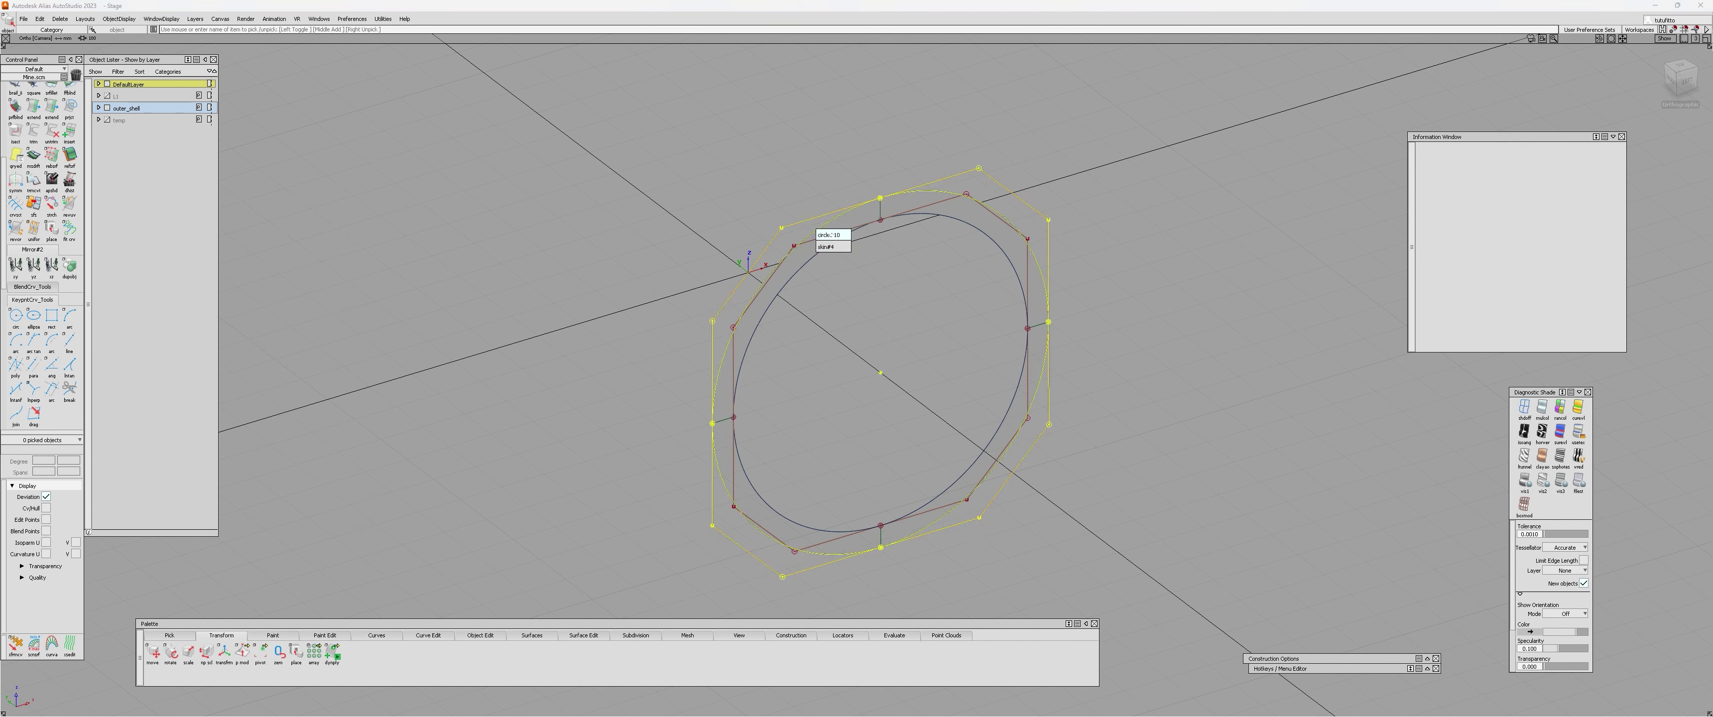
key(Delete)
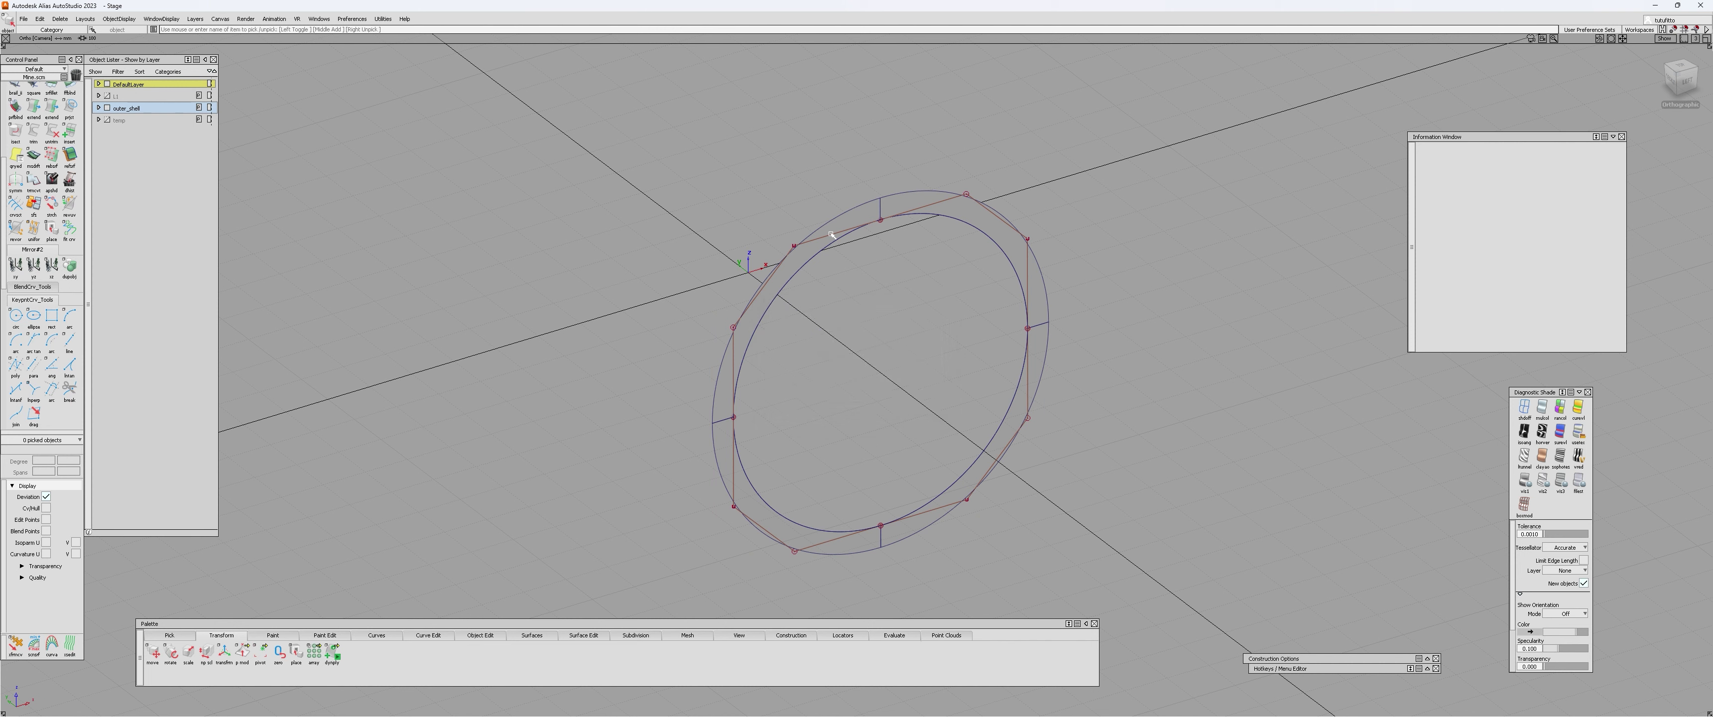
click(889, 220)
click(896, 225)
key(Delete)
- Select the four skinned rim surfaces and group them
click(857, 227)
click(1034, 293)
click(1027, 394)
click(759, 521)
key(ctrl+g)
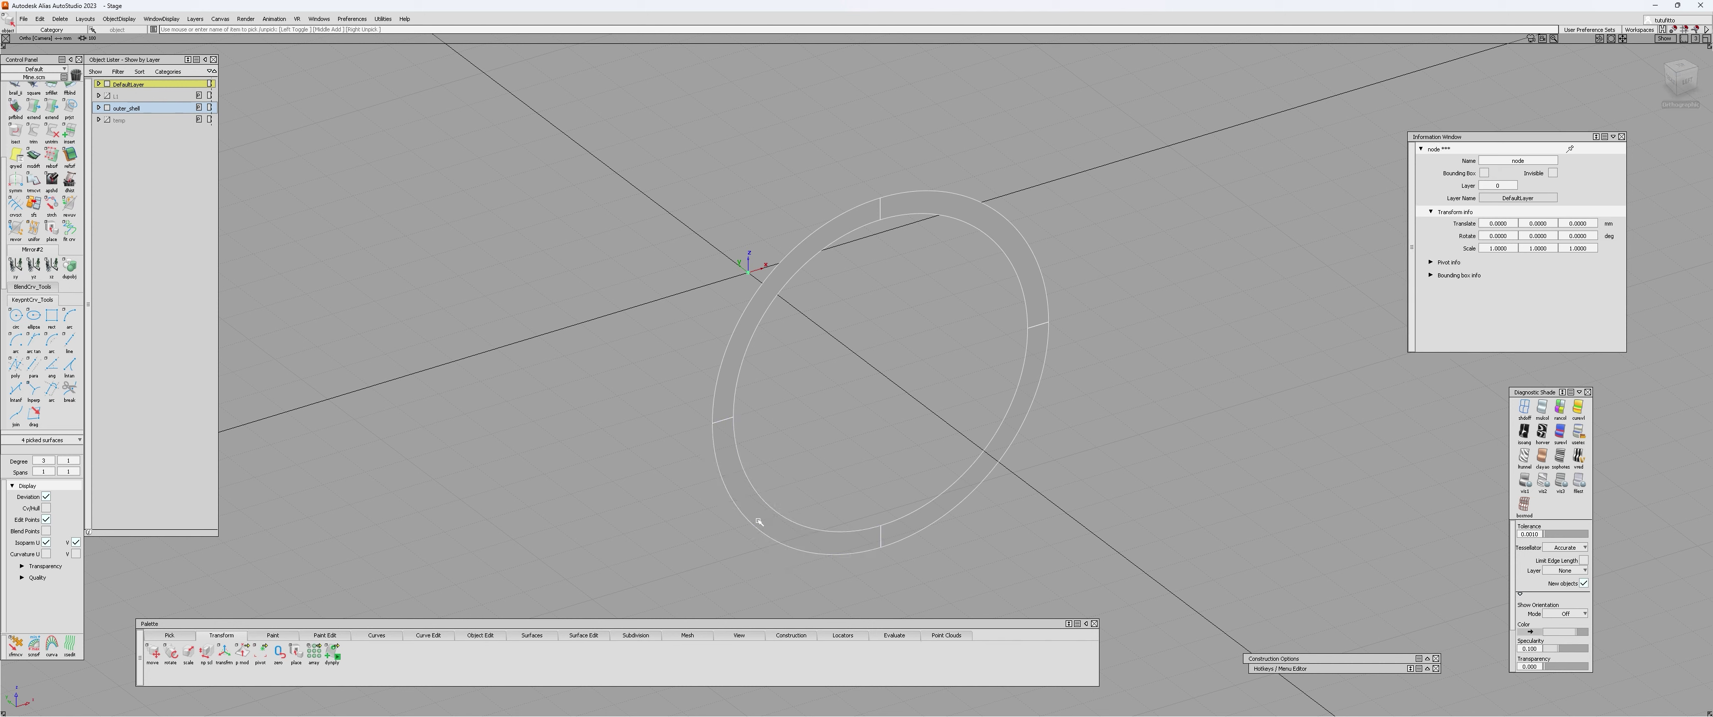
- Try picking single rim surfaces and then the whole group, and show the hidden objects again
click(905, 303)
click(922, 208)
click(922, 209)
key(s)
click(918, 211)
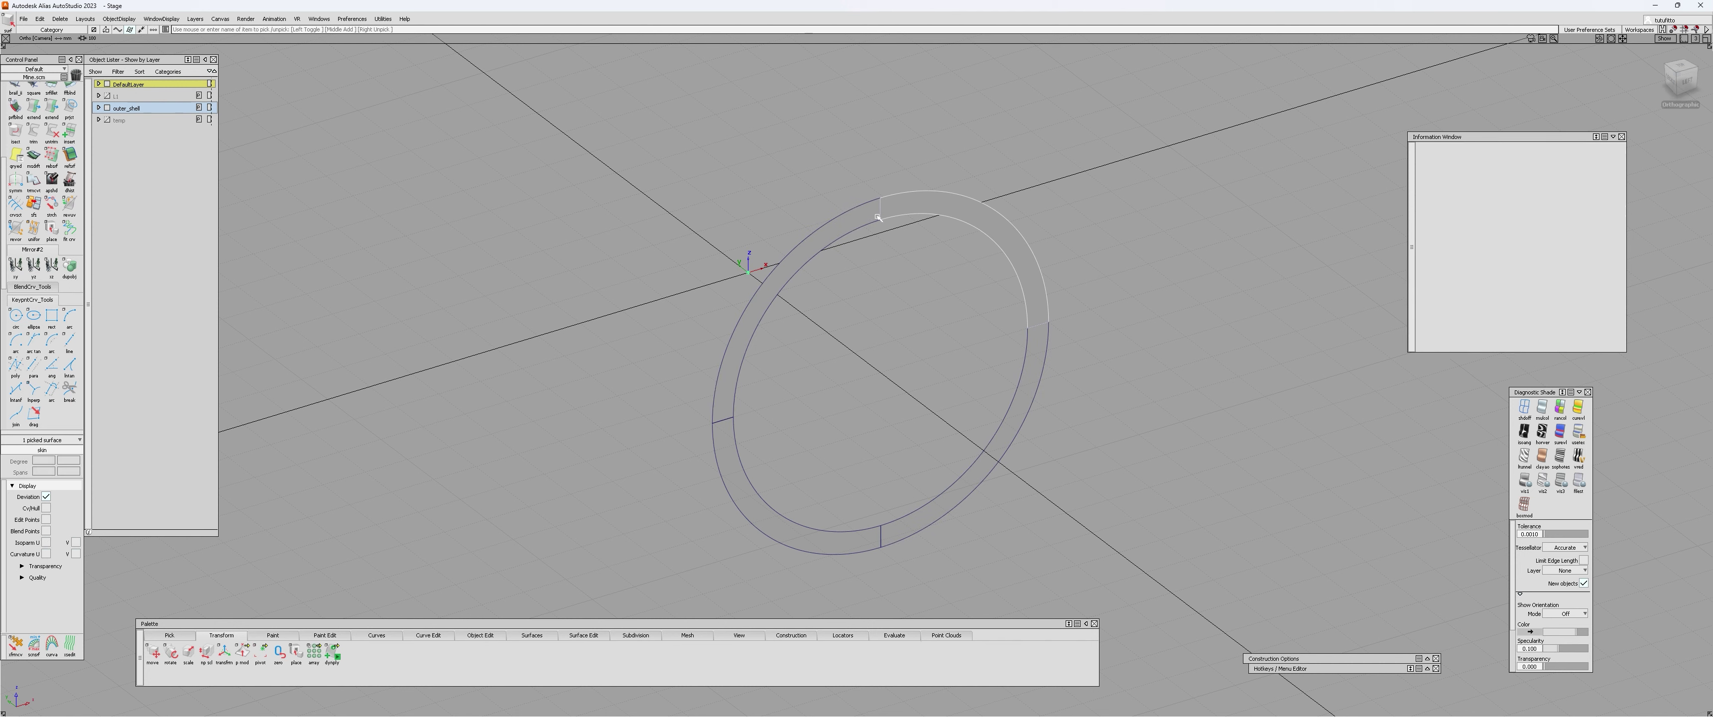
click(857, 228)
click(823, 273)
key(o)
click(922, 198)
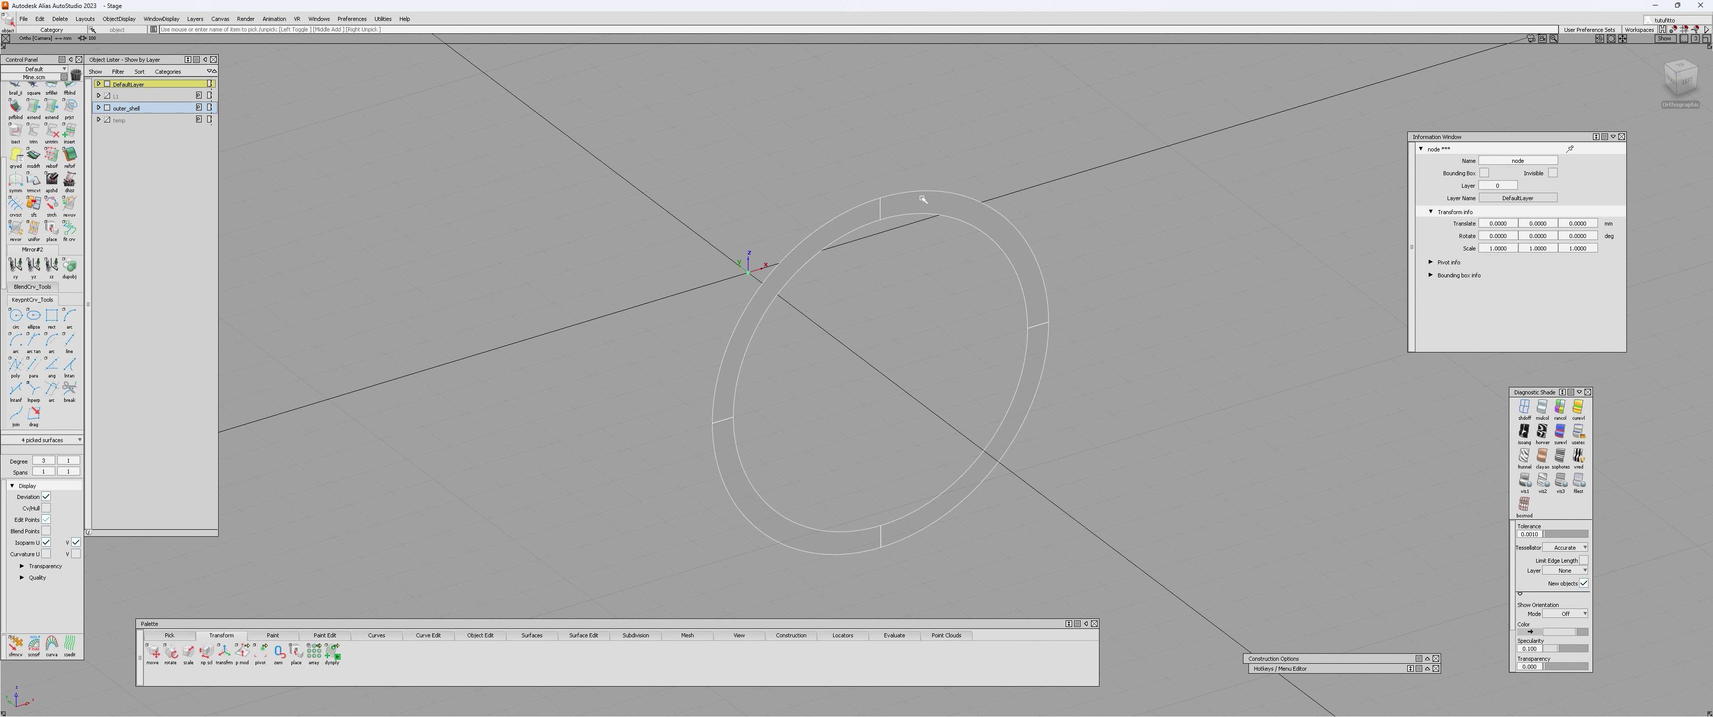
key(Escape)
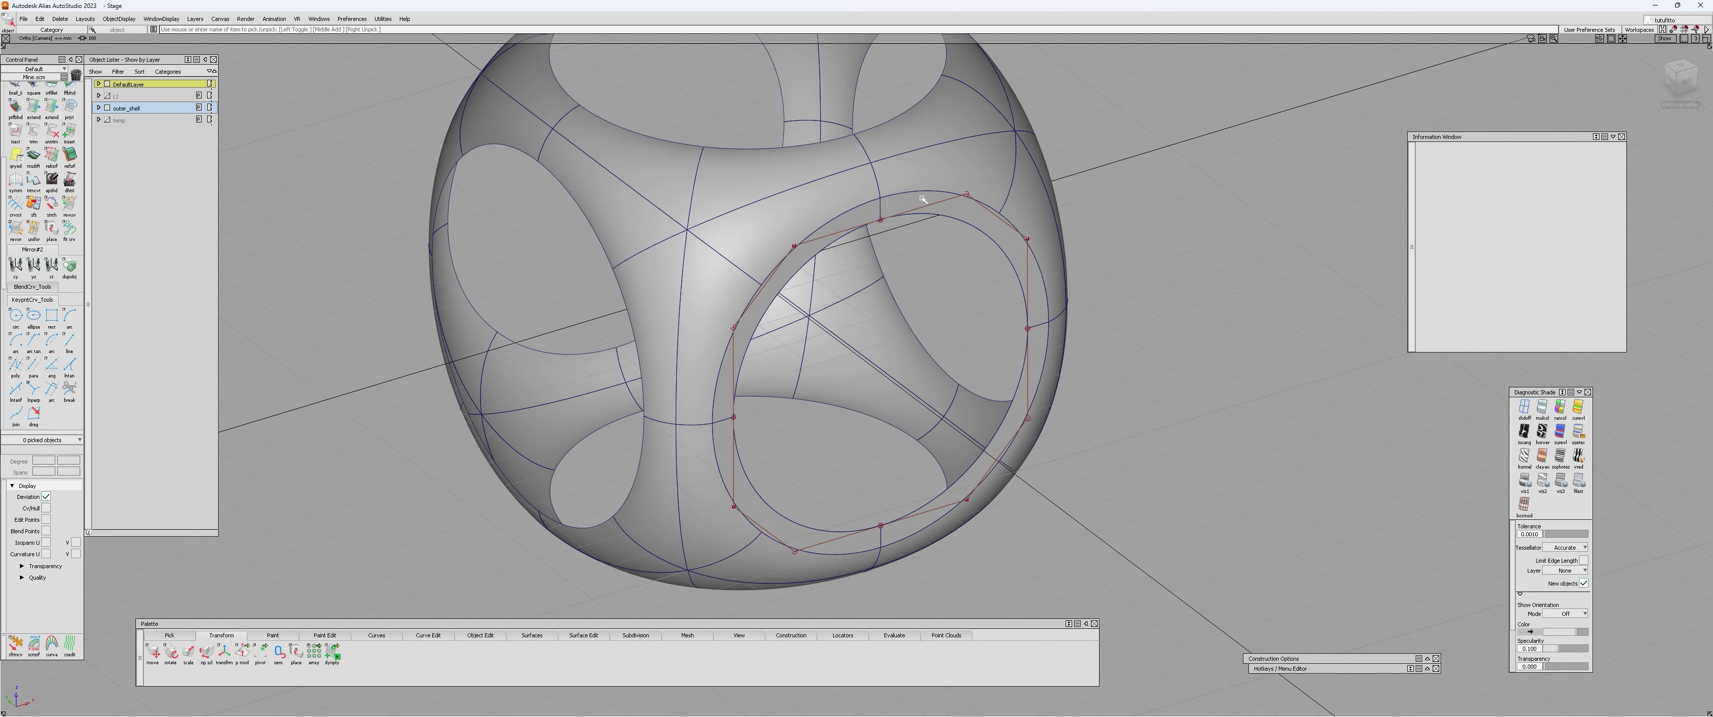
- Check the continuity between the shell and the rim along the front opening's upper edge, switching the check from position to tangent
alt+shift+drag(943, 185, 998, 183)
alt+shift+right_drag(997, 183, 888, 181)
alt+shift+drag(888, 181, 948, 236)
alt+shift+right_drag(948, 236, 990, 193)
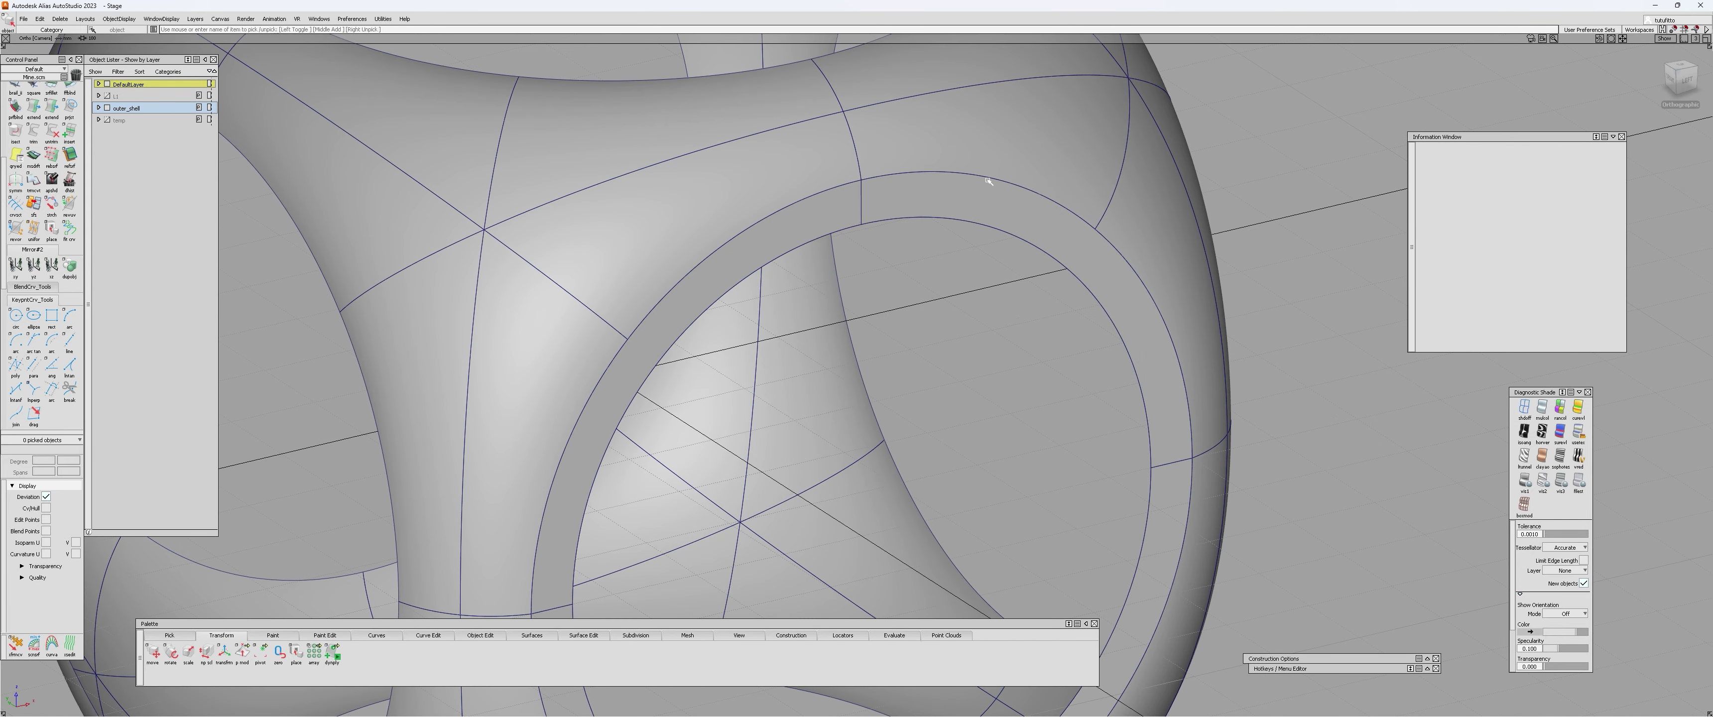
key(ctrl+shift+c)
click(989, 180)
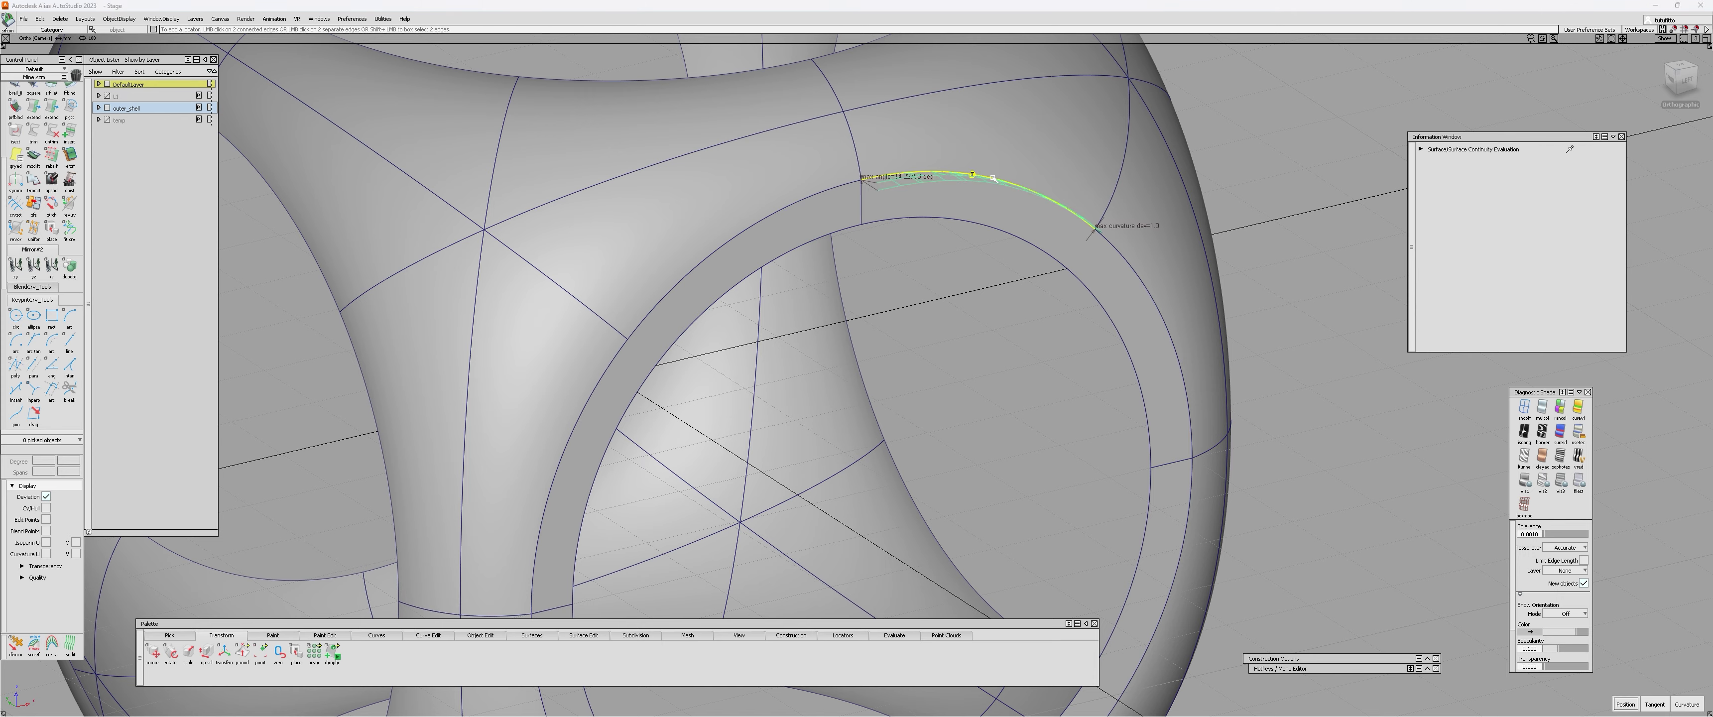
key(space)
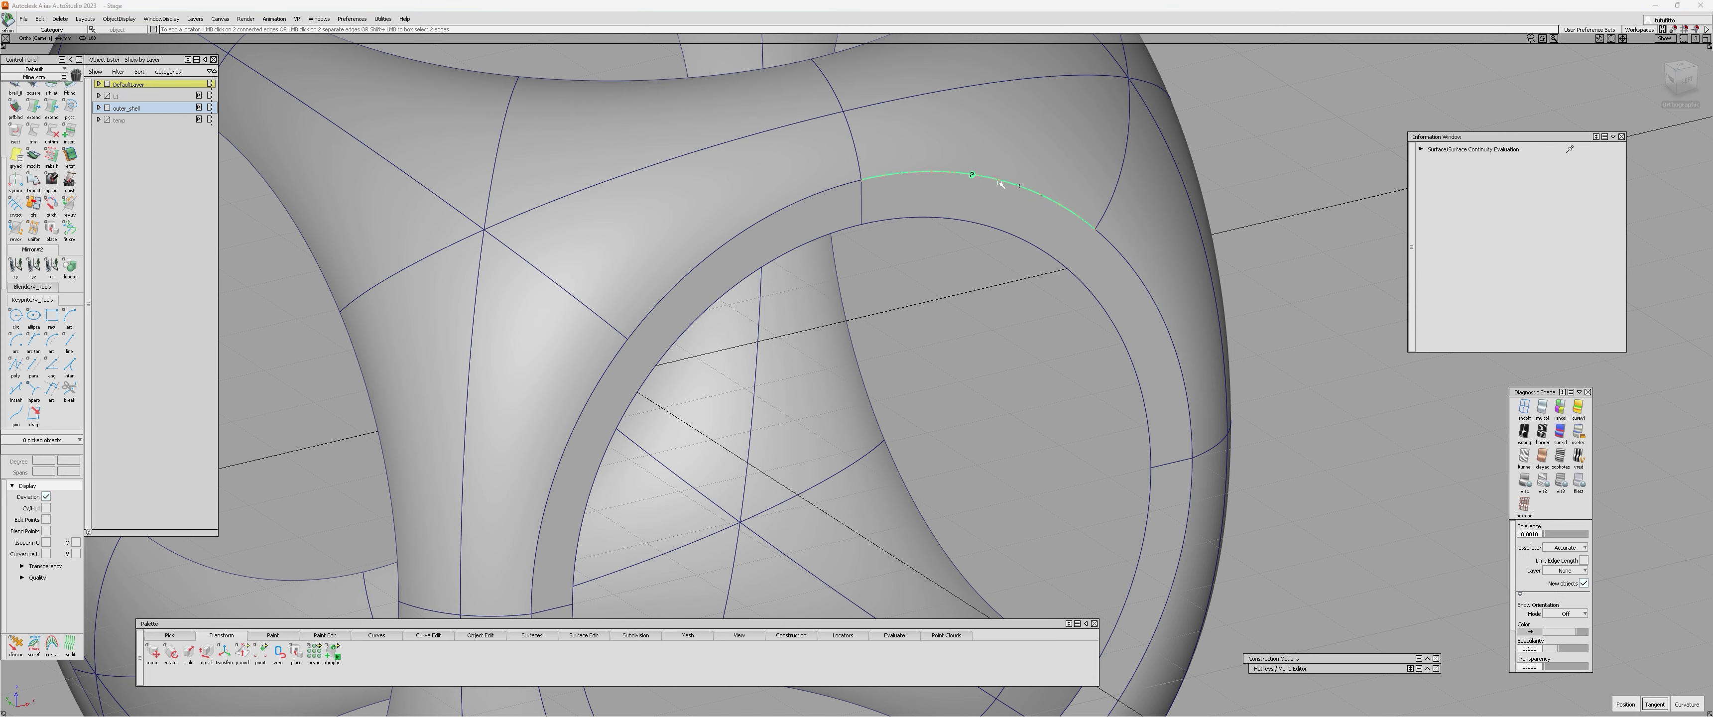
click(1116, 251)
alt+shift+drag(1116, 253, 1039, 319)
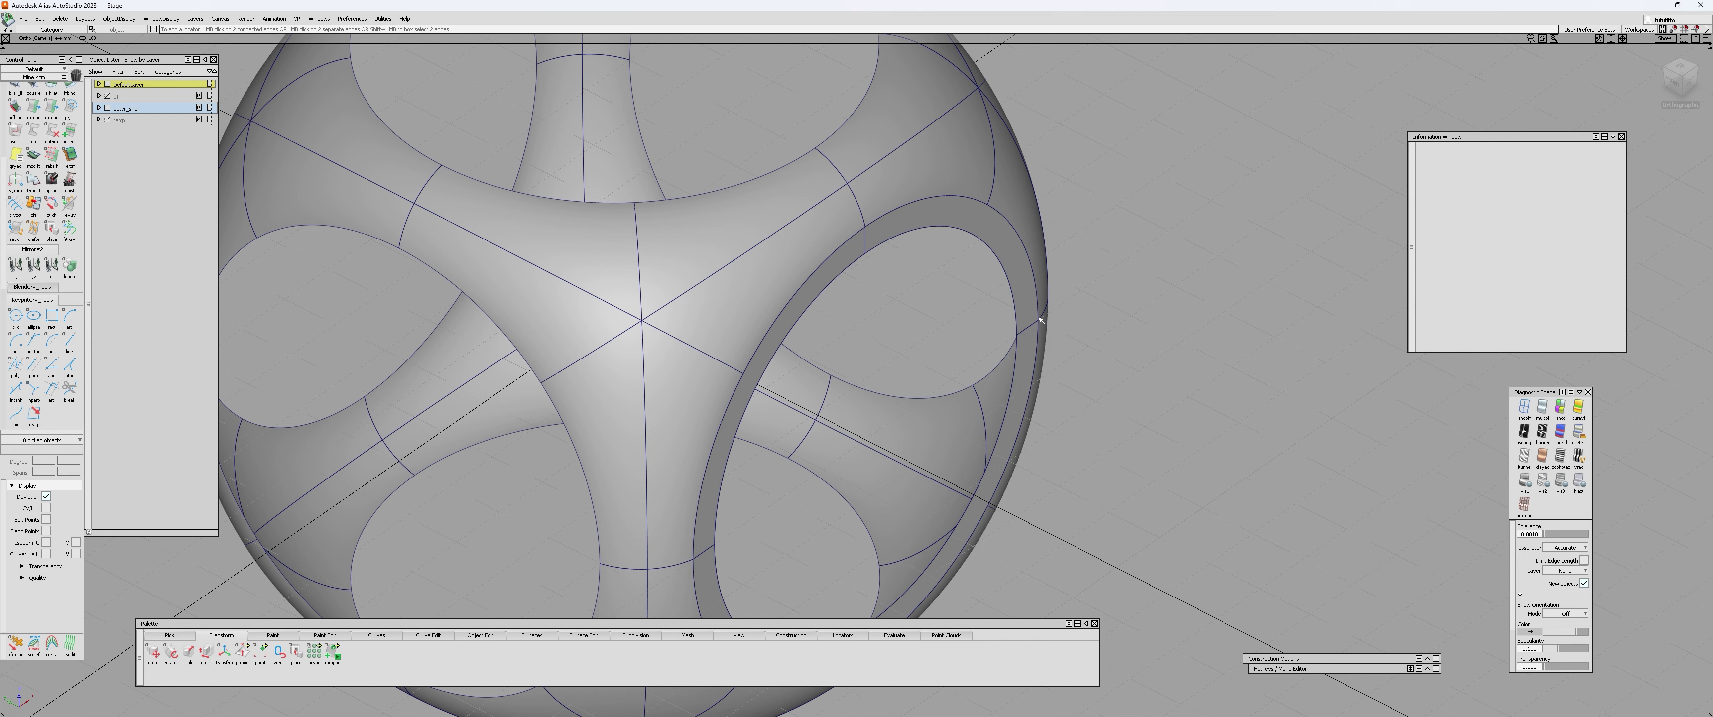
alt+shift+drag(839, 176, 955, 276)
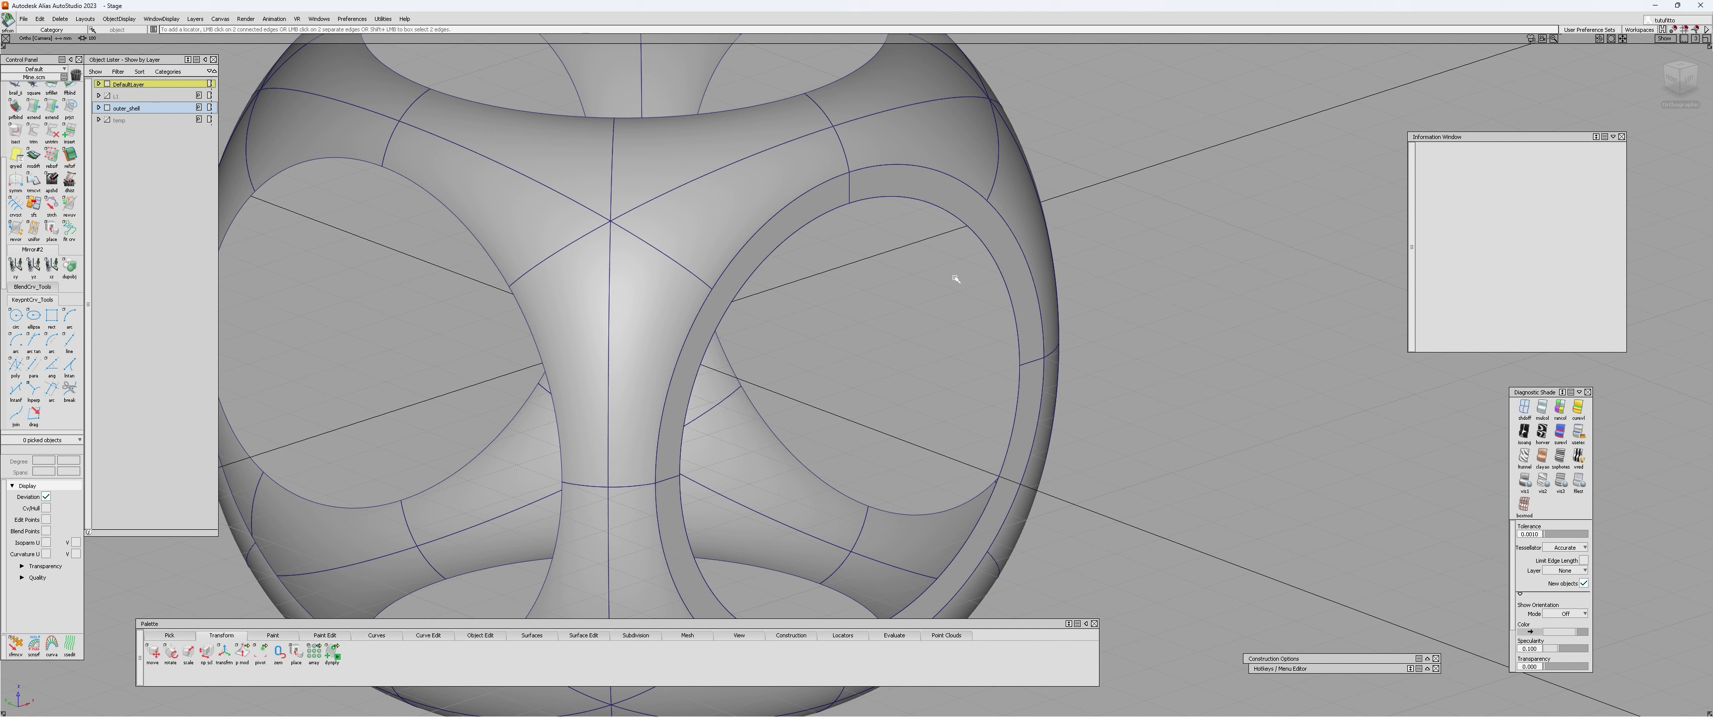
- Isolate the inner front circle by hiding all unselected objects, and clear the selection
click(1004, 238)
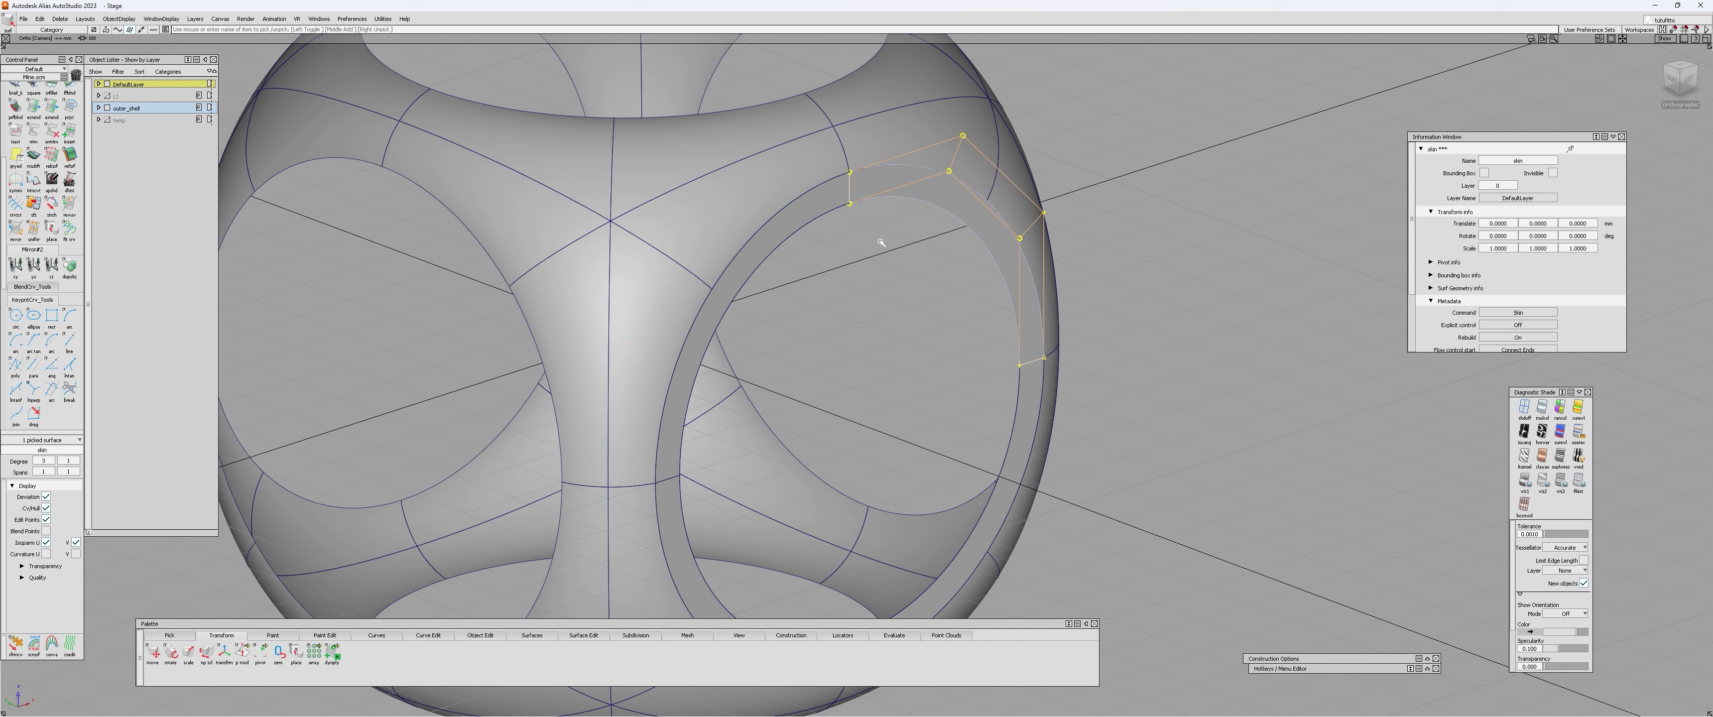
key(ctrl+h)
ctrl+shift+drag(881, 242, 886, 218)
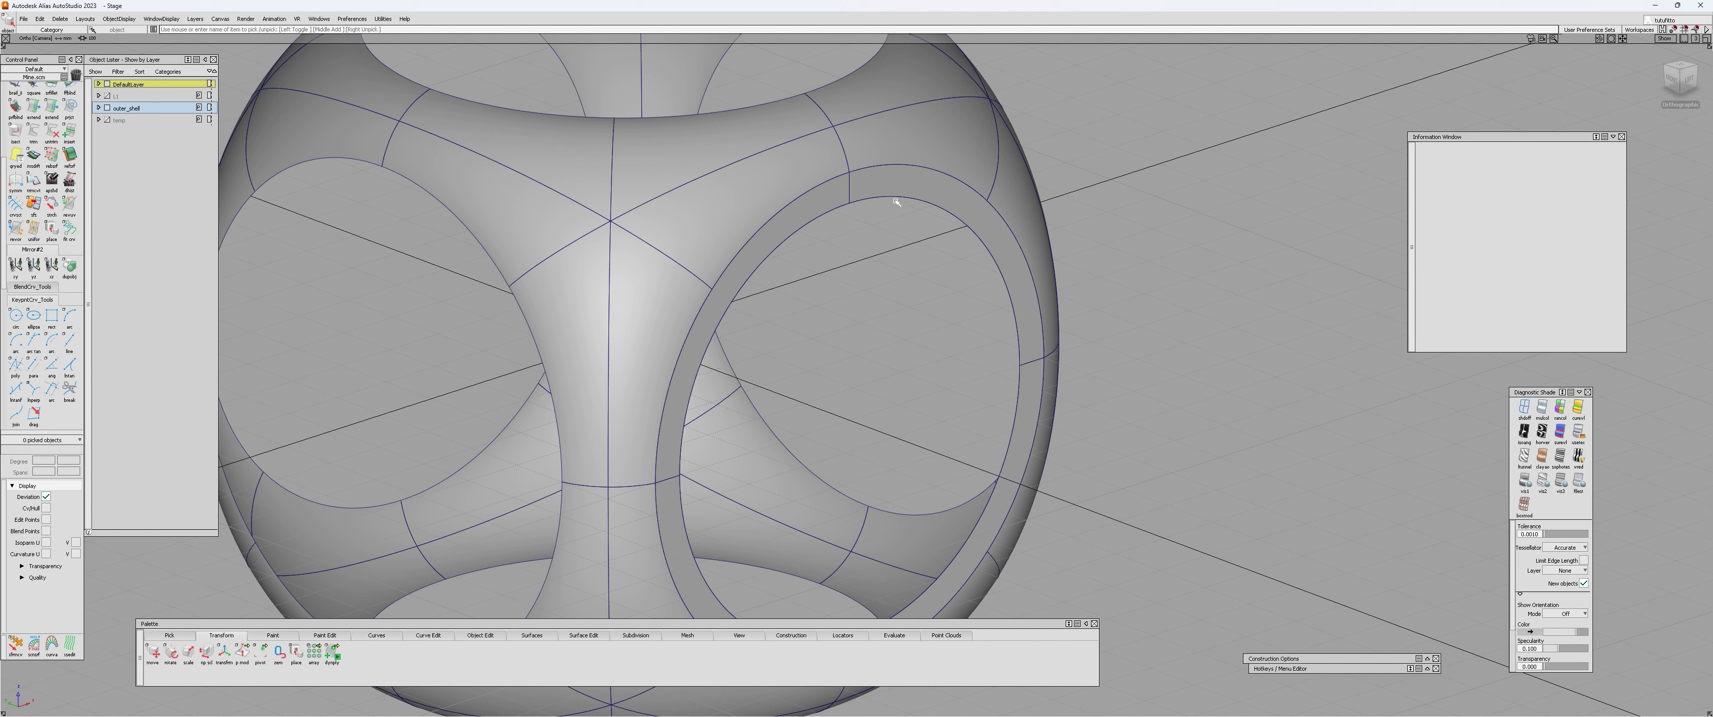
click(896, 198)
click(914, 217)
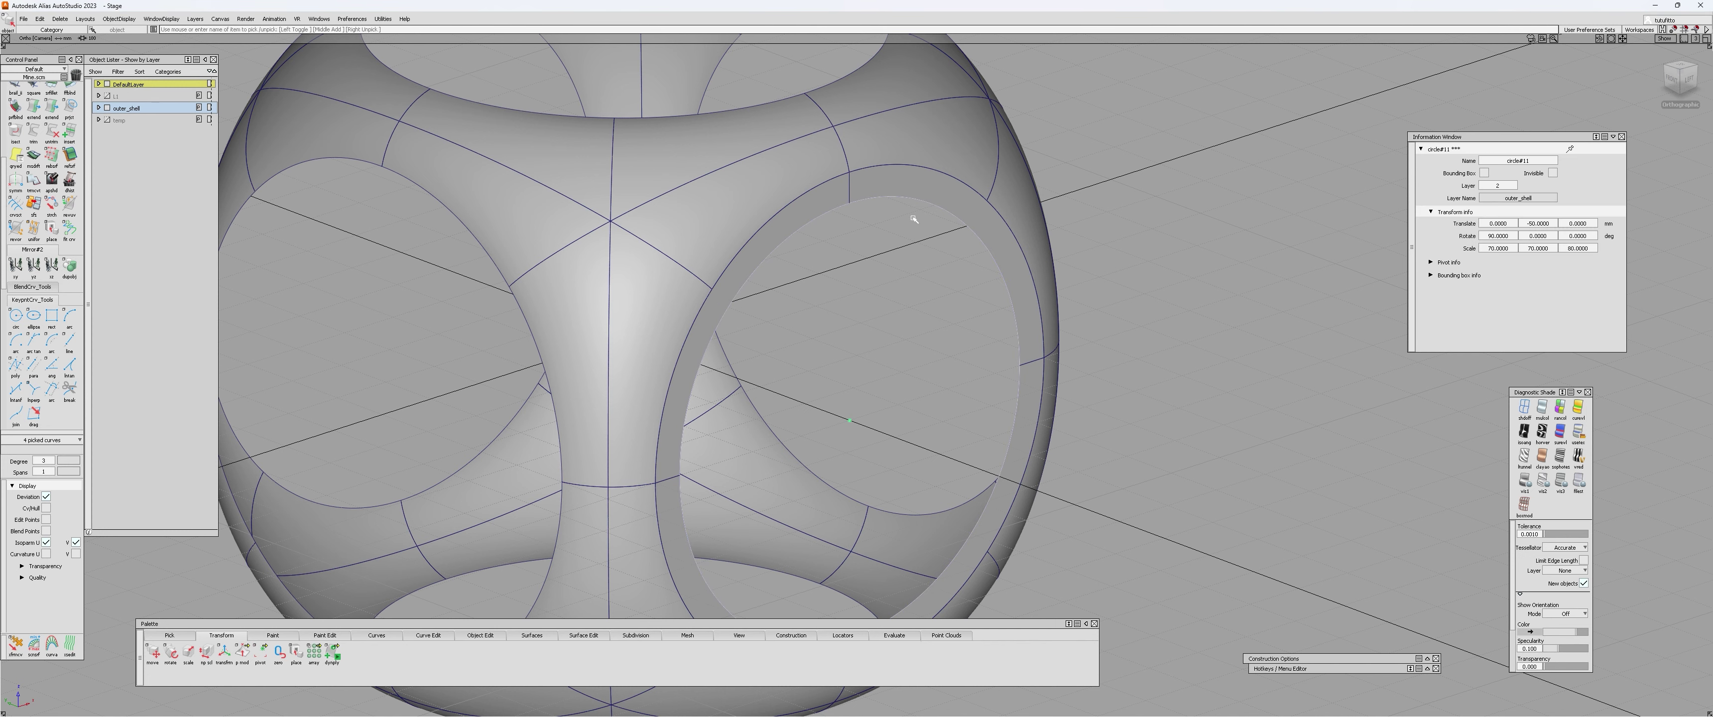
key(alt+h)
key(ctrl+h)
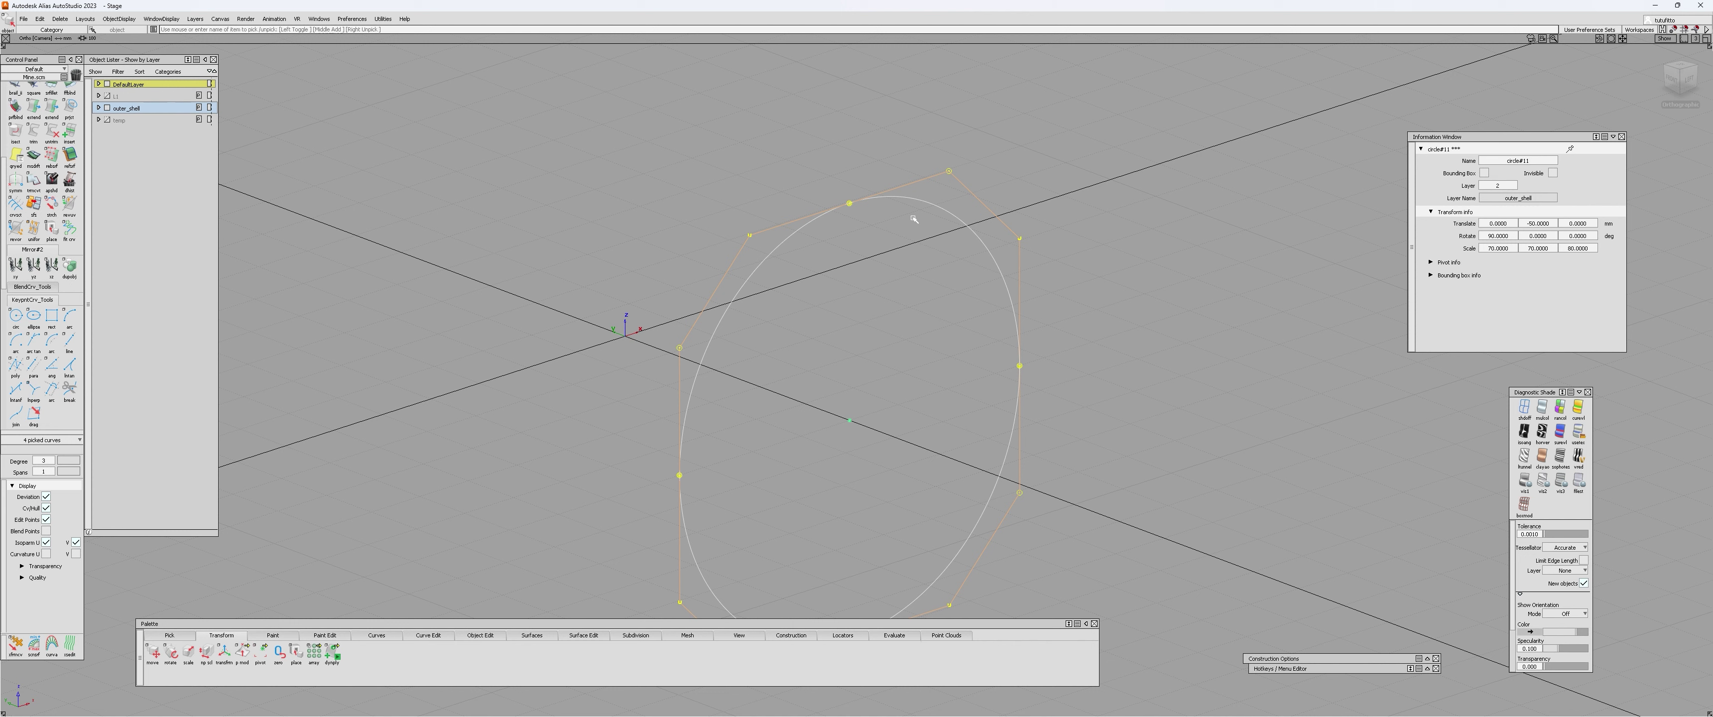
click(914, 219)
- Build a Multi-surface Draft from the whole inner circle along the Y direction, with a length of 13
alt+shift+right_drag(914, 219, 869, 261)
alt+shift+drag(870, 261, 893, 282)
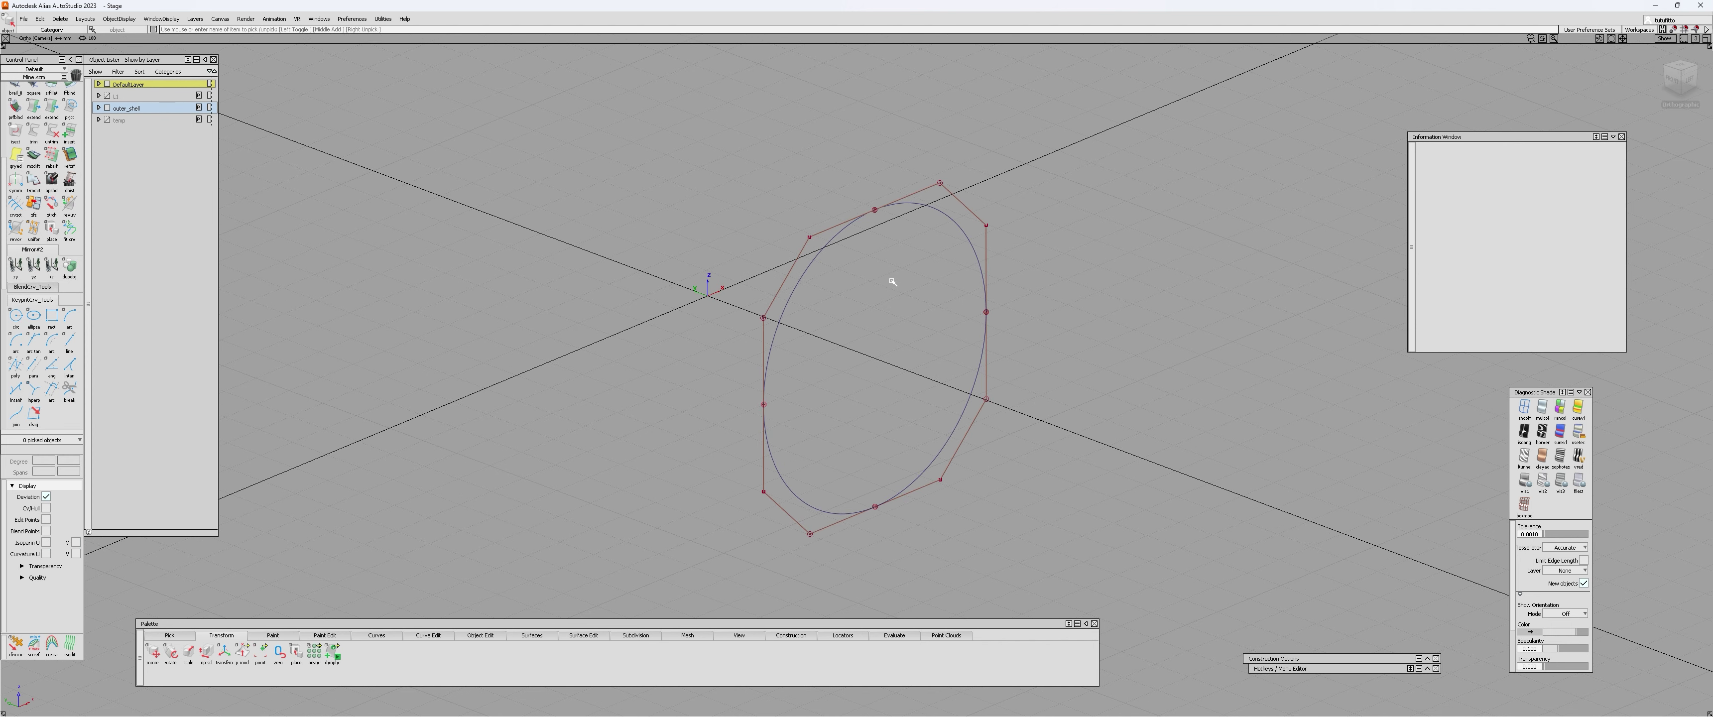
key(d)
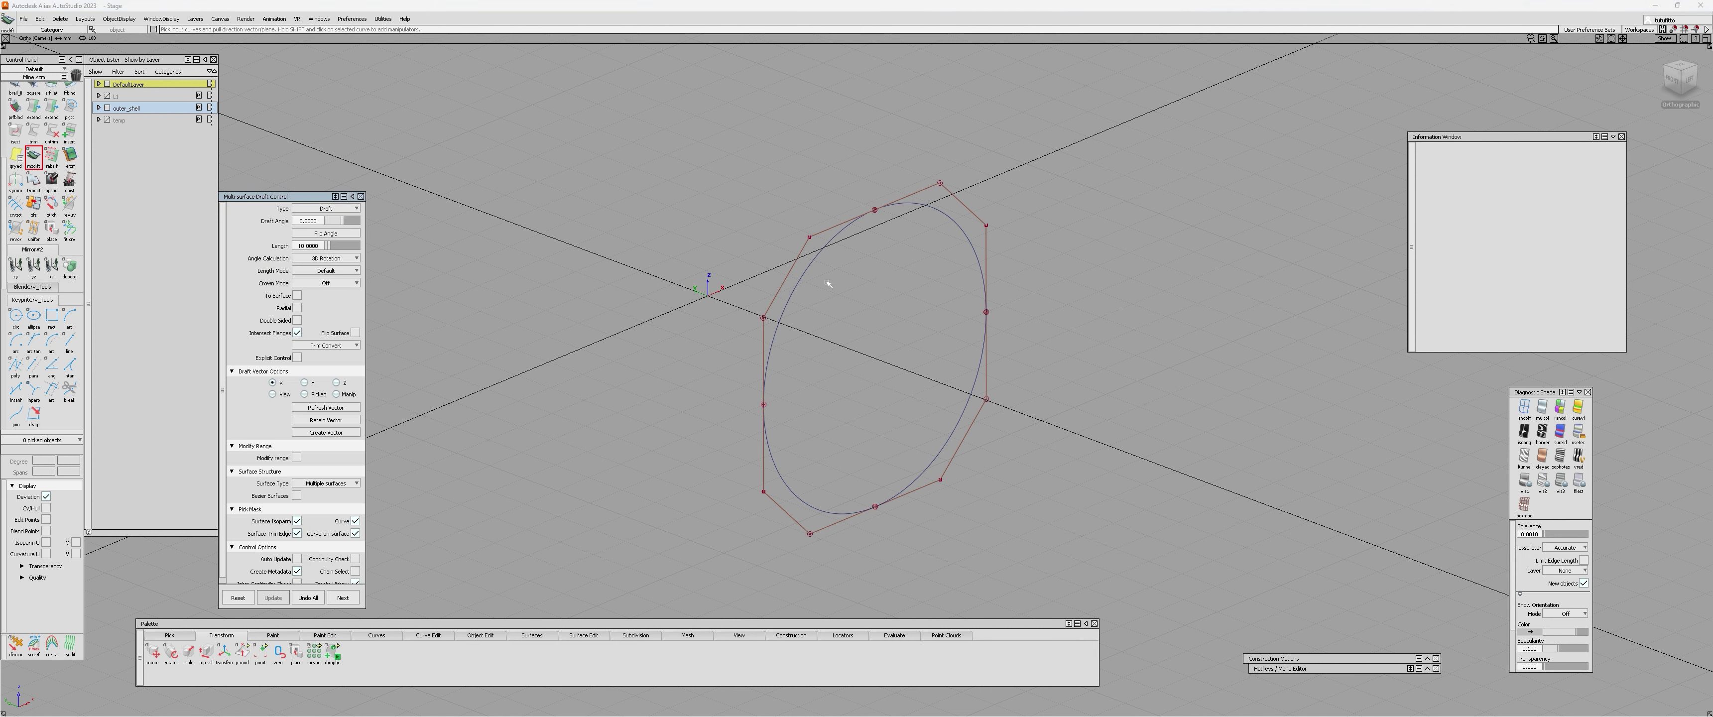
drag(666, 147, 857, 375)
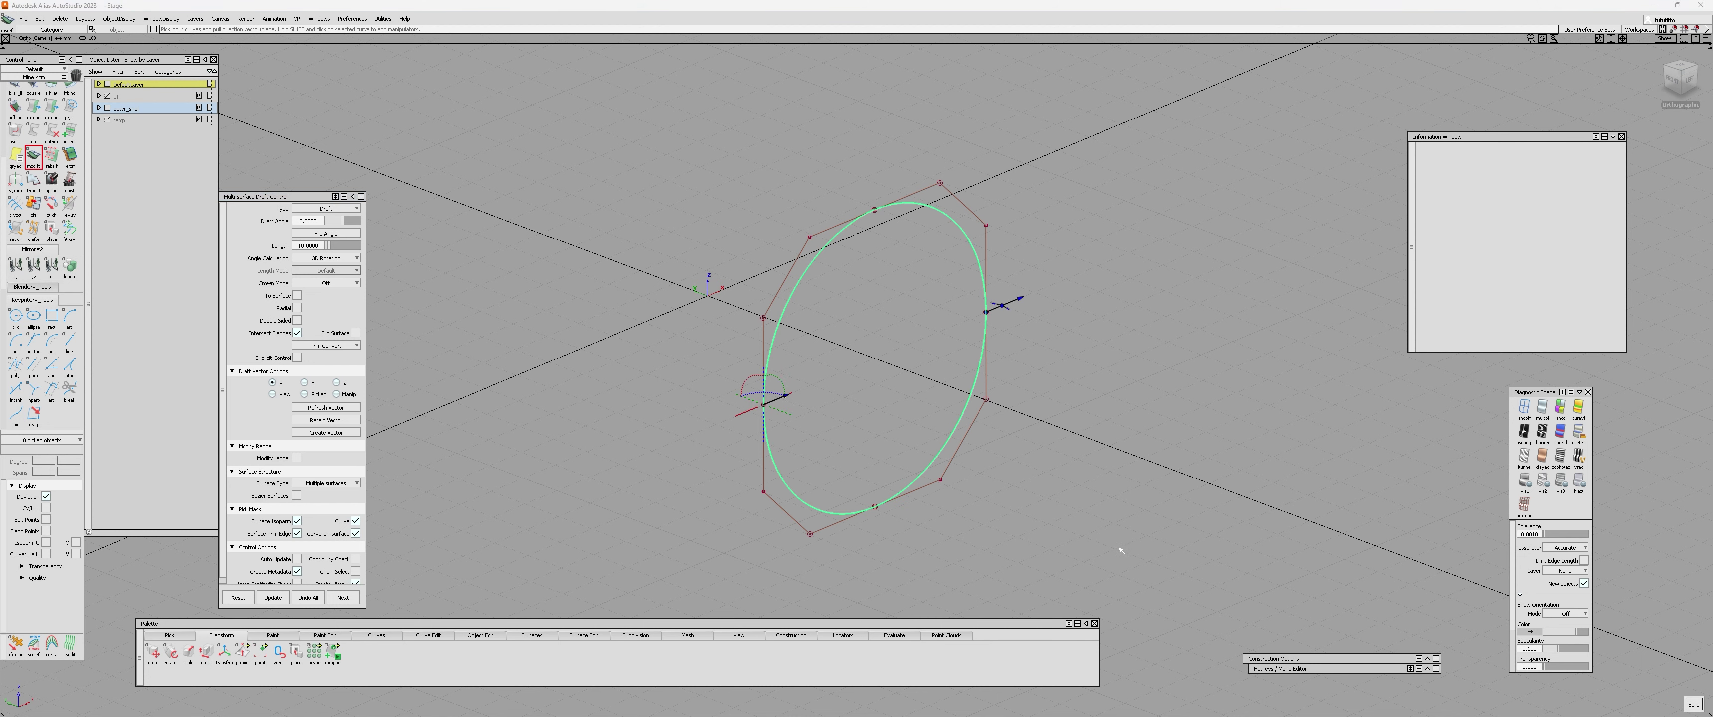
click(742, 397)
alt+shift+drag(744, 399, 837, 434)
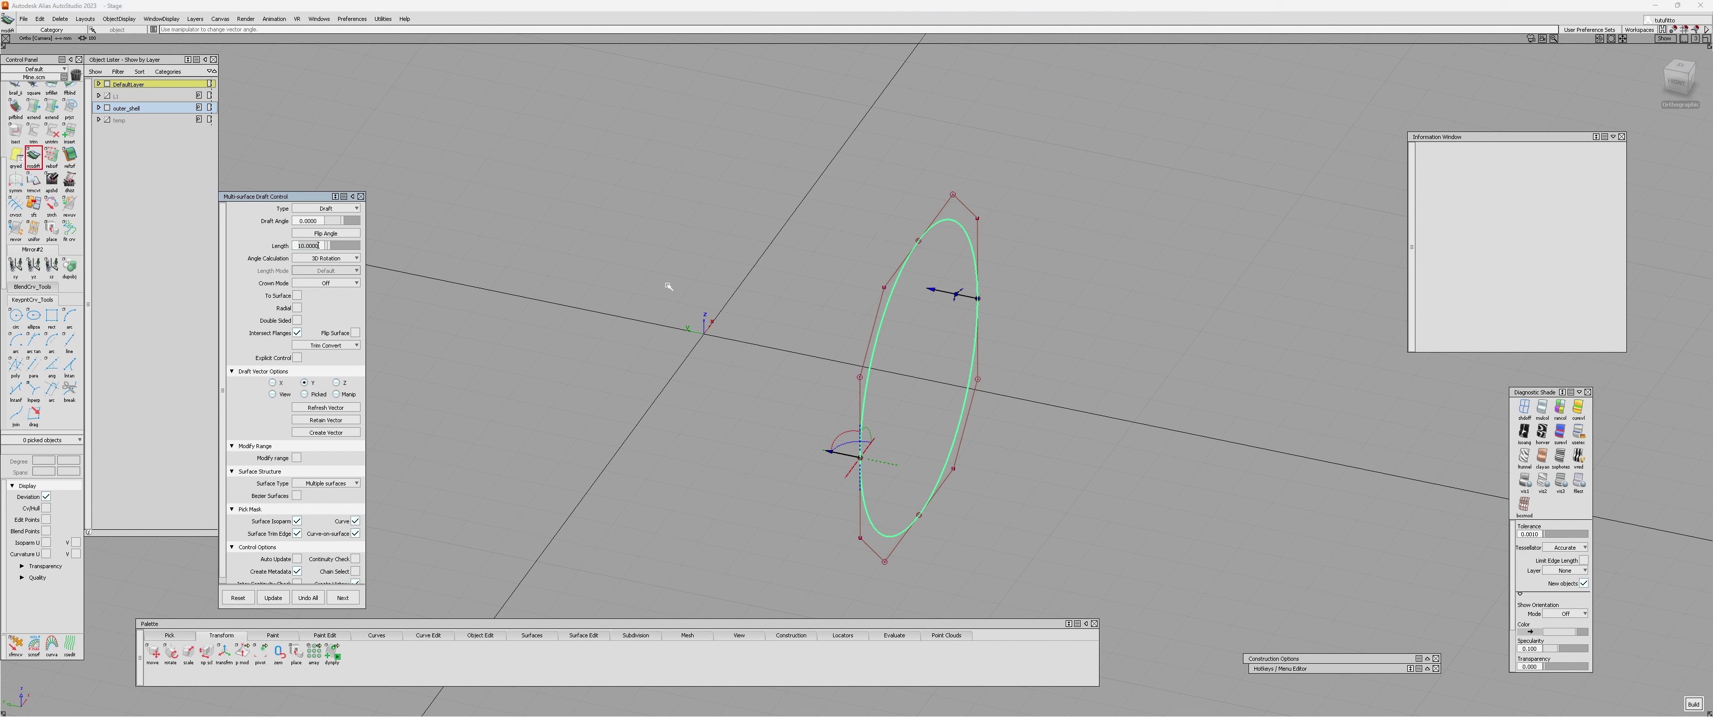
text(13)
key(Return)
key(space)
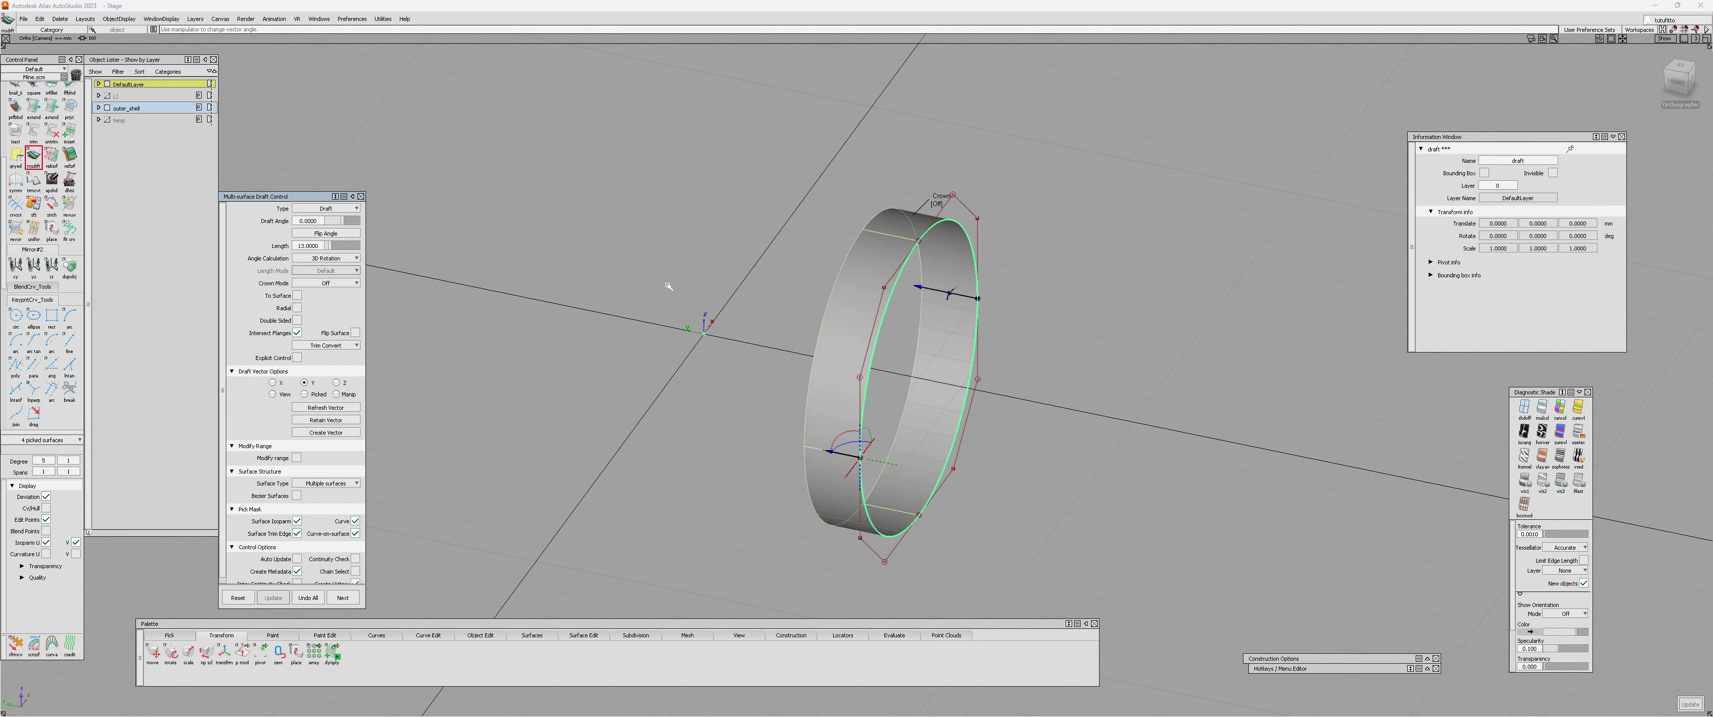
key(Escape)
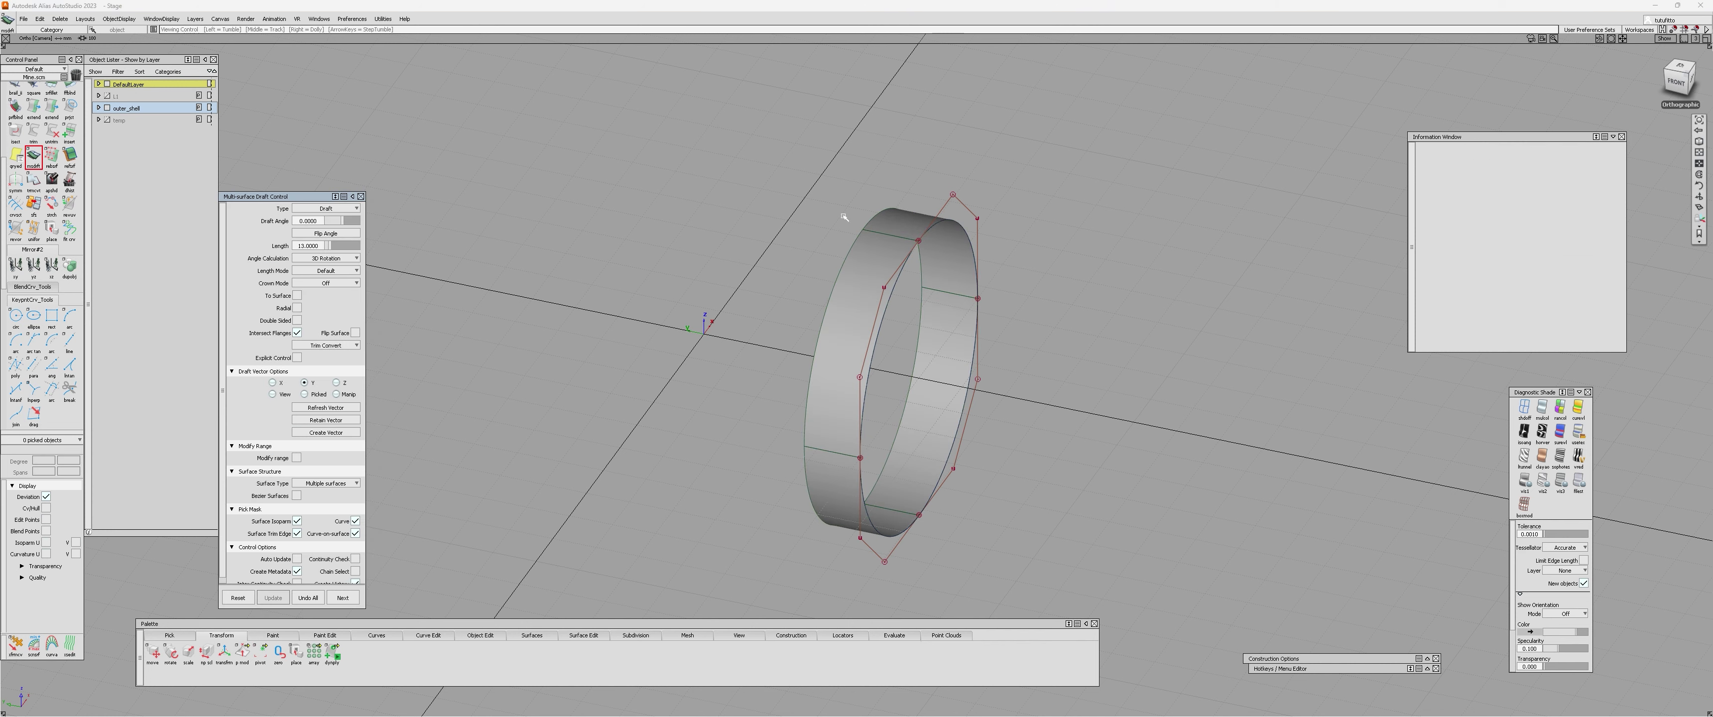
- Examine the control vertices of the draft ring's upper quarter against those of the circle
alt+shift+drag(845, 218, 685, 224)
alt+shift+right_drag(684, 223, 840, 181)
alt+shift+drag(840, 181, 816, 252)
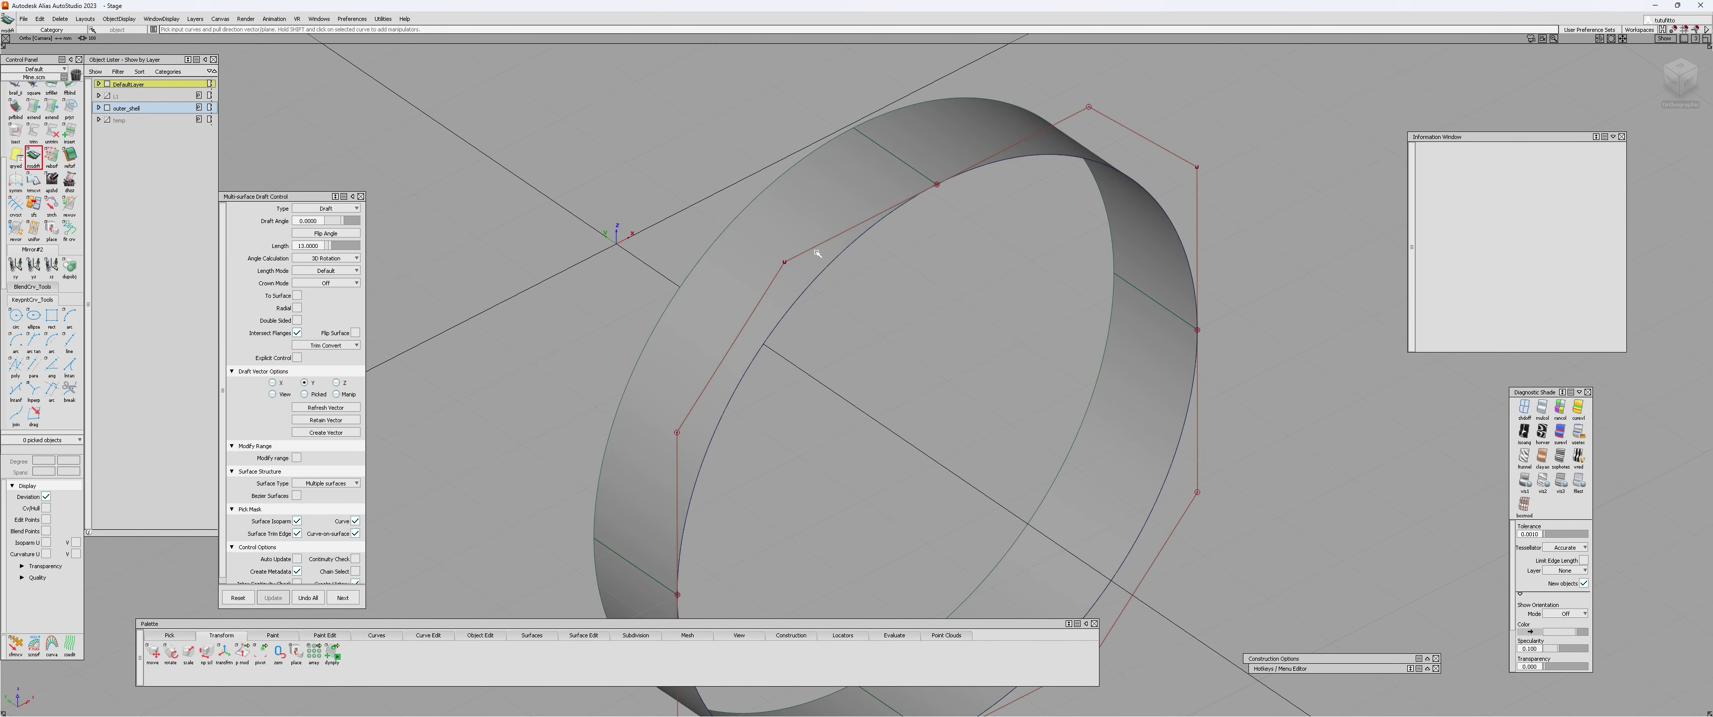
key(Escape)
ctrl+shift+drag(817, 253, 814, 237)
click(809, 229)
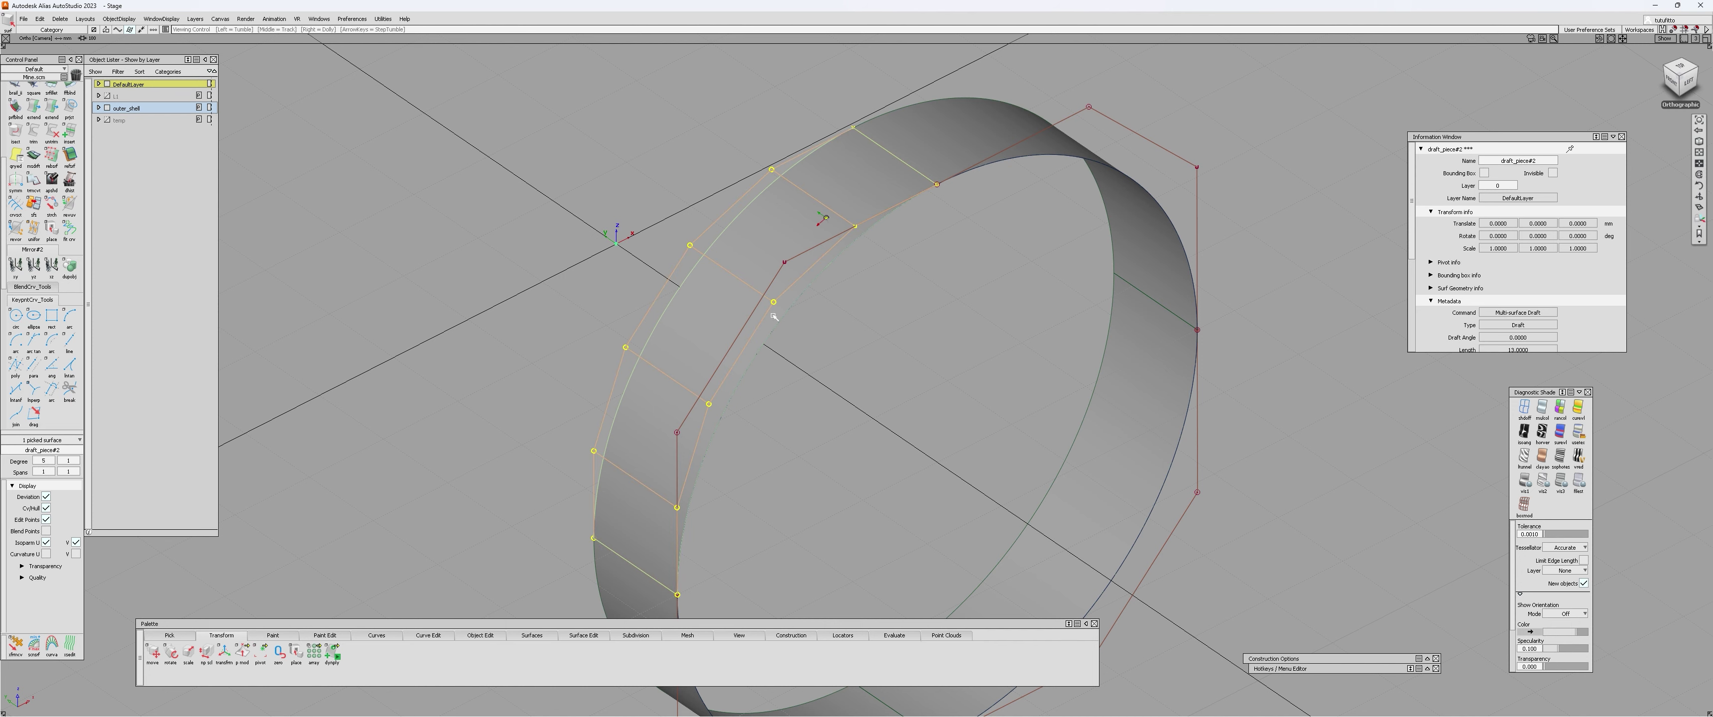
alt+shift+drag(773, 316, 648, 509)
alt+shift+drag(717, 325, 652, 445)
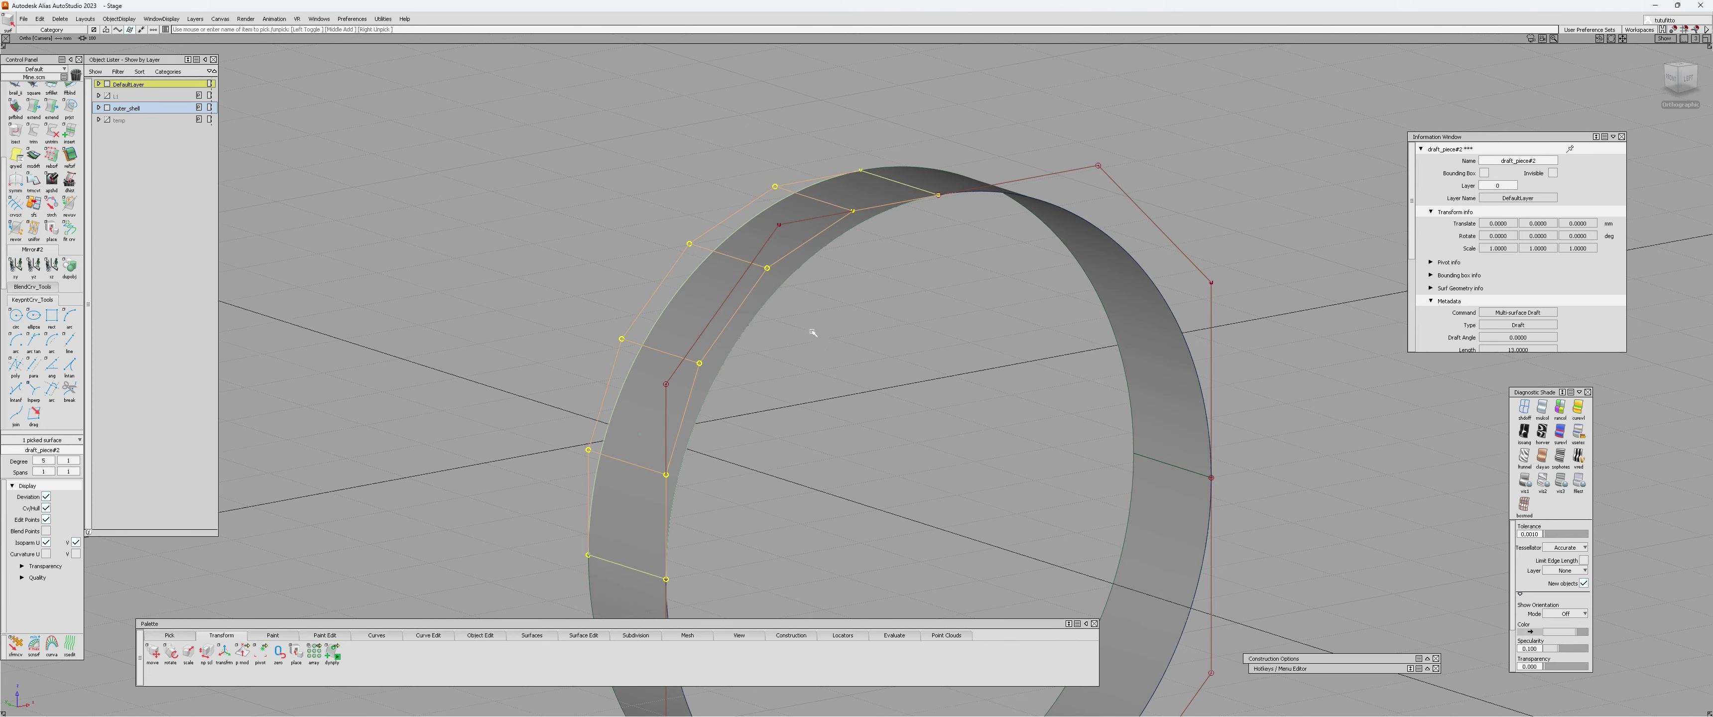
click(695, 306)
ctrl+shift+drag(776, 348, 680, 298)
click(644, 293)
click(680, 298)
key(Delete)
- Measure the radius of curvature at several points along the draft ring's edge, and undo the measurement
scroll(53, 192, up, 5)
scroll(42, 200, up, 2)
click(52, 130)
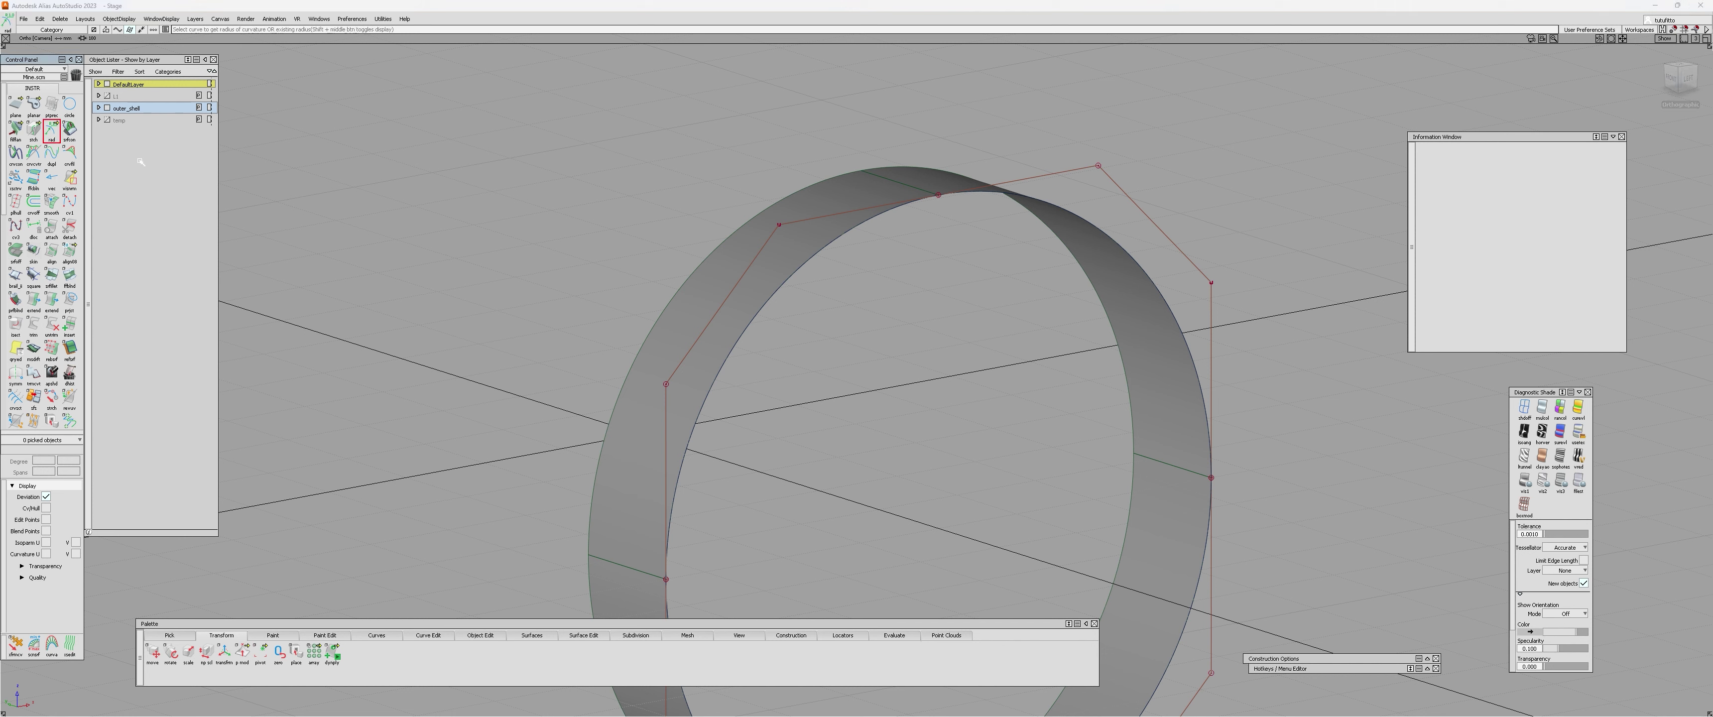
click(688, 276)
drag(689, 276, 692, 301)
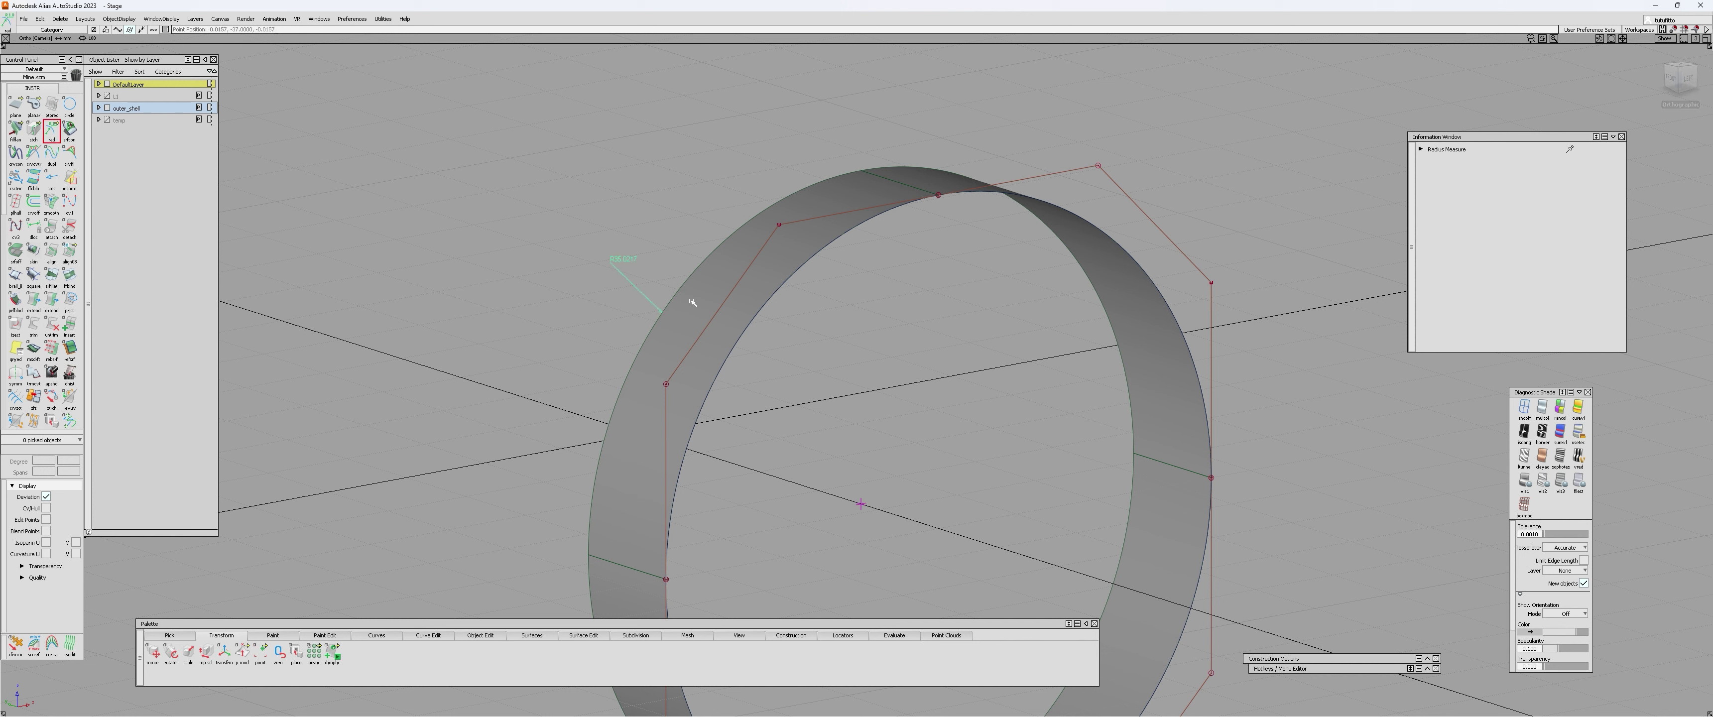
drag(663, 346, 743, 247)
alt+shift+right_drag(746, 302, 779, 257)
click(768, 312)
key(ctrl+z)
ctrl+shift+middle_click(823, 327)
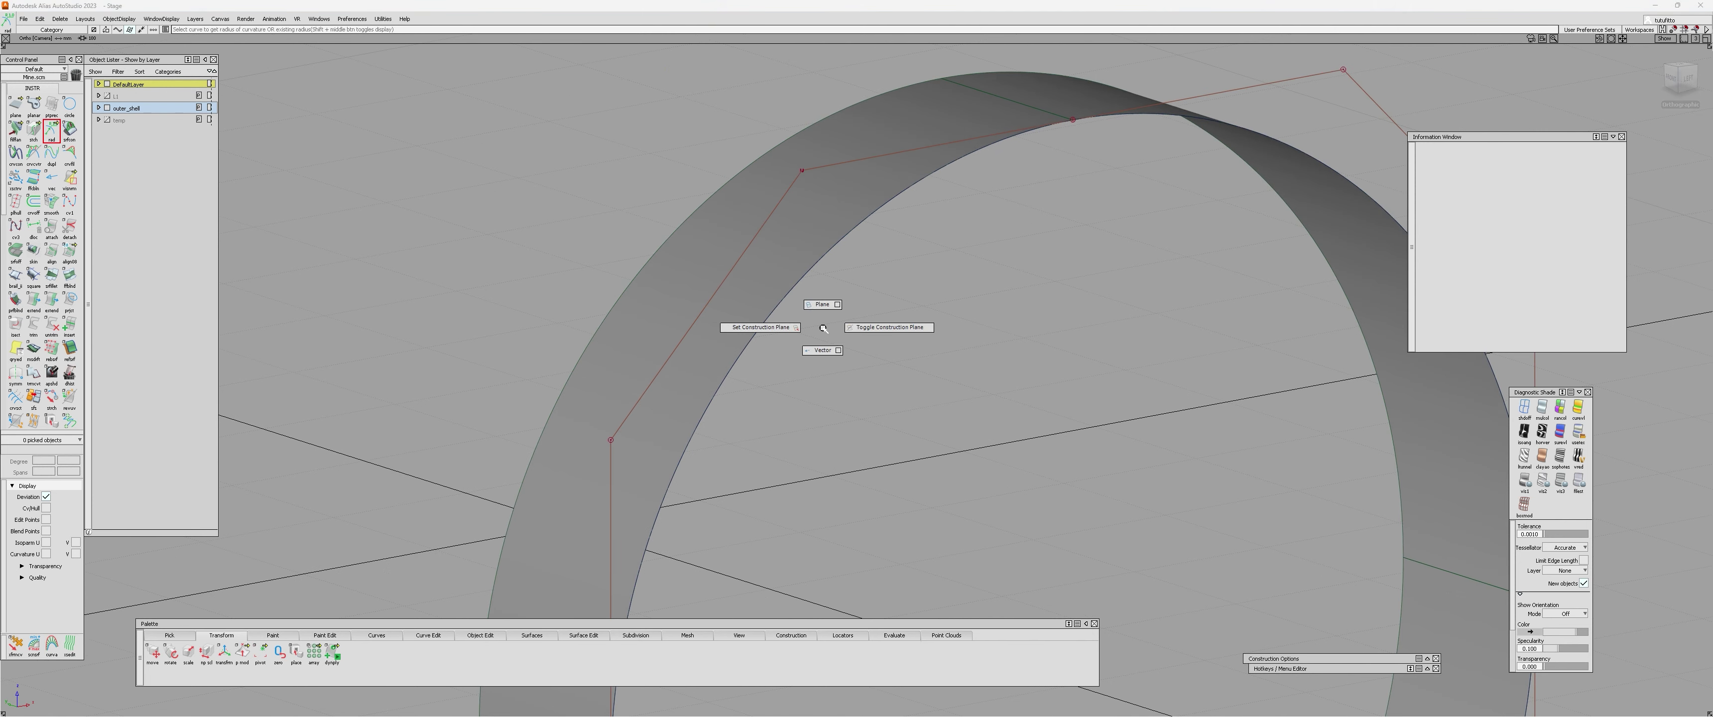
- Measure the curve-to-curve deviation between the inner circle and the upper quarter of the draft ring's front edge
ctrl+shift+right_click(822, 329)
click(817, 370)
click(822, 267)
click(822, 268)
click(830, 276)
alt+shift+right_drag(977, 164, 654, 501)
alt+shift+right_drag(758, 249, 704, 452)
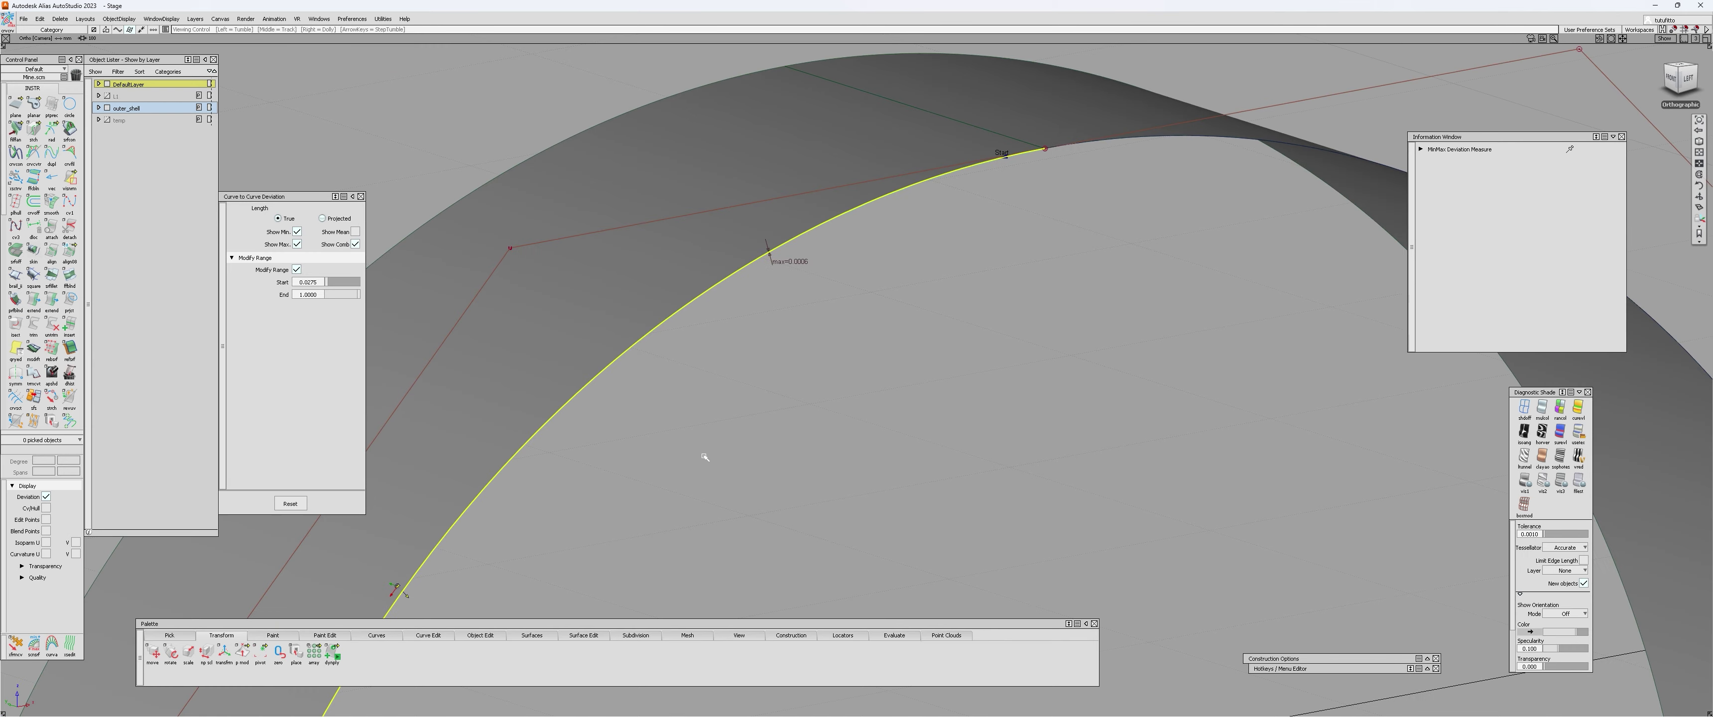
alt+shift+right_drag(790, 282, 778, 386)
mouse_move(759, 353)
alt+shift+mouse_down()
mouse_move(776, 390)
mouse_move(778, 352)
alt+shift+mouse_up()
- Inspect the draft ring inside the full shell, and isolate the ring together with its circle again
click(928, 214)
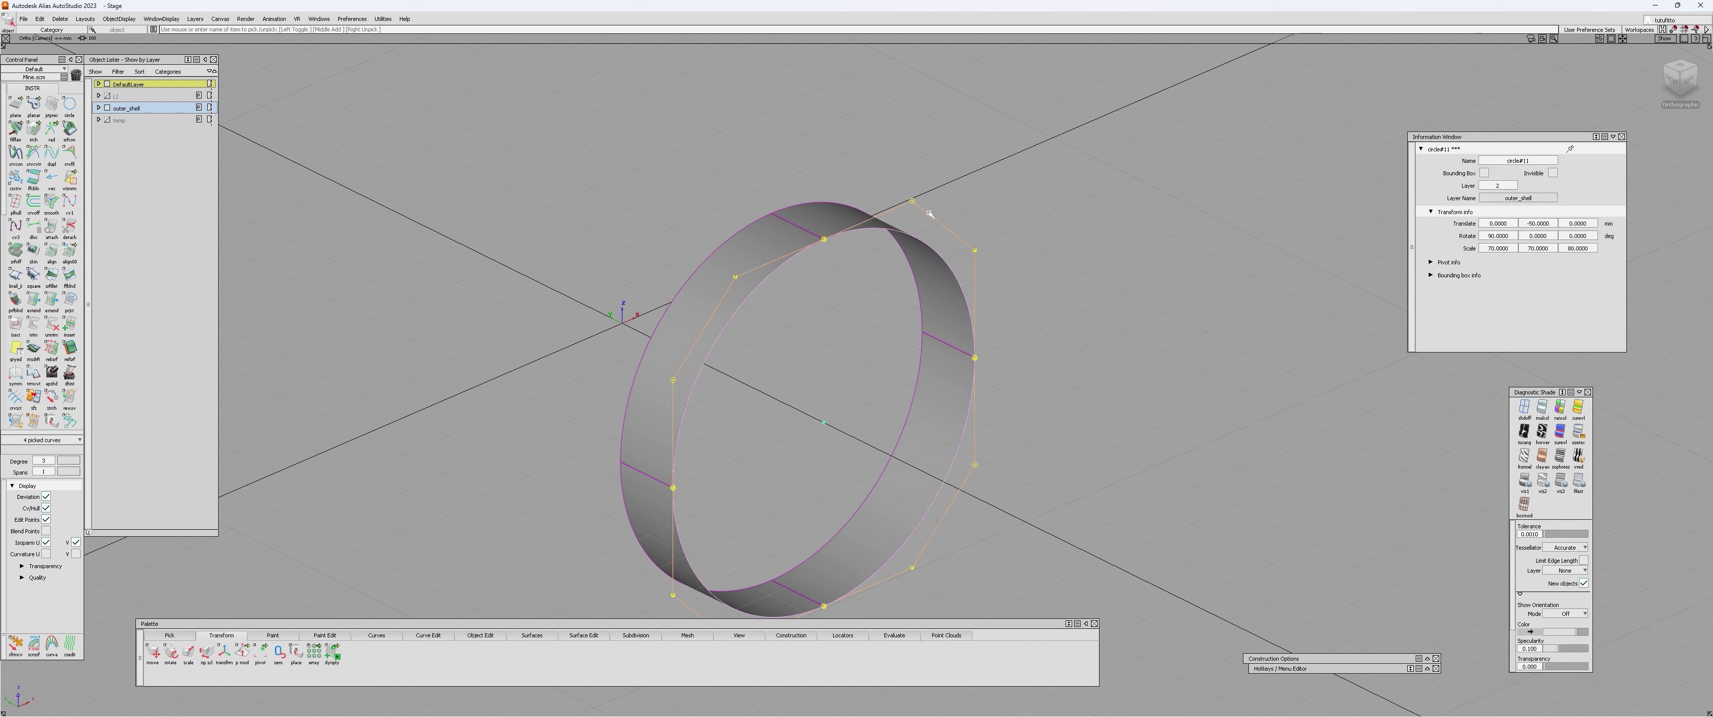
click(930, 215)
alt+shift+drag(930, 214, 755, 285)
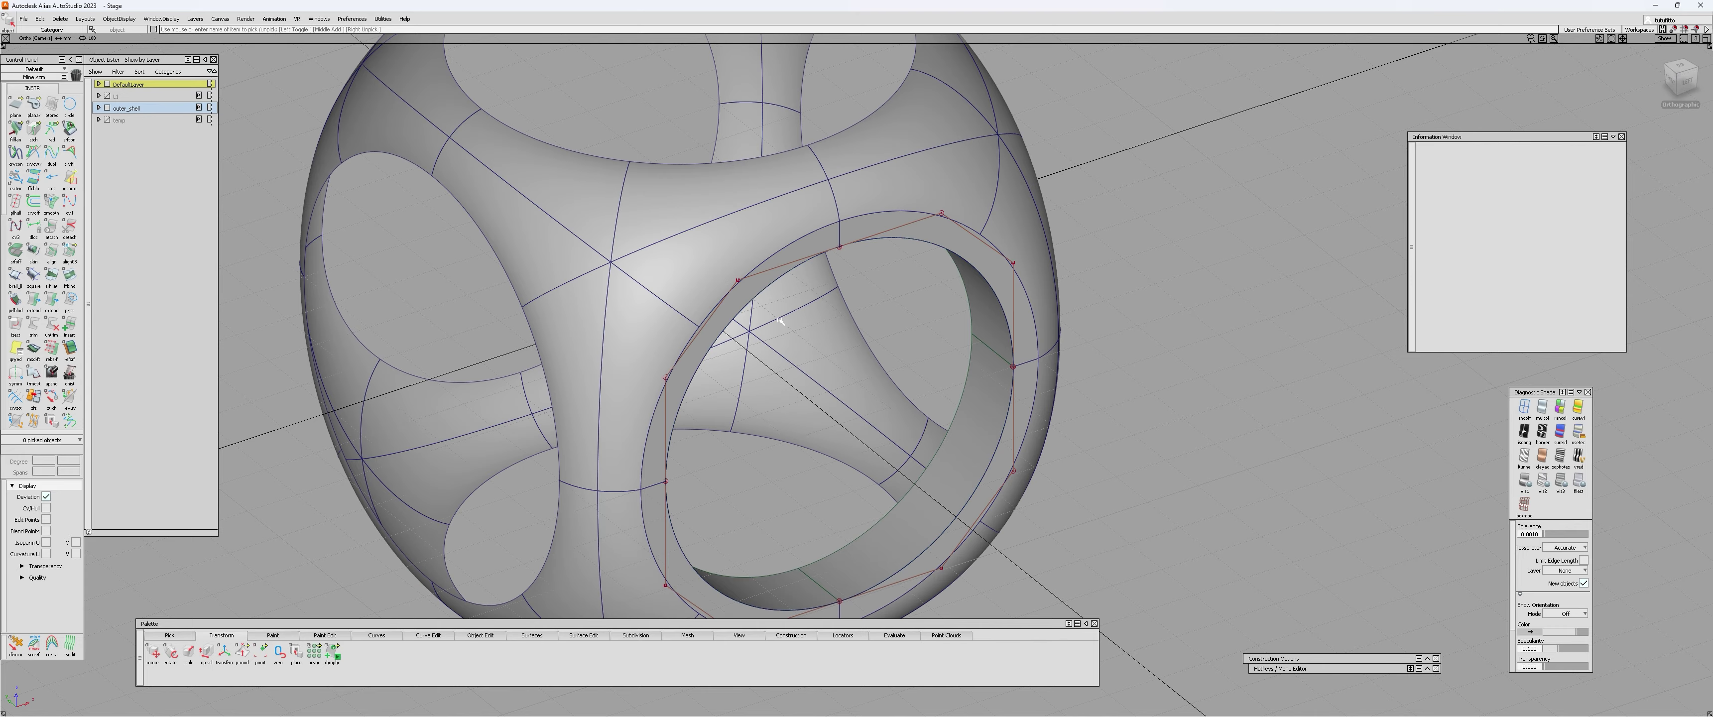
alt+shift+drag(755, 286, 870, 312)
click(871, 311)
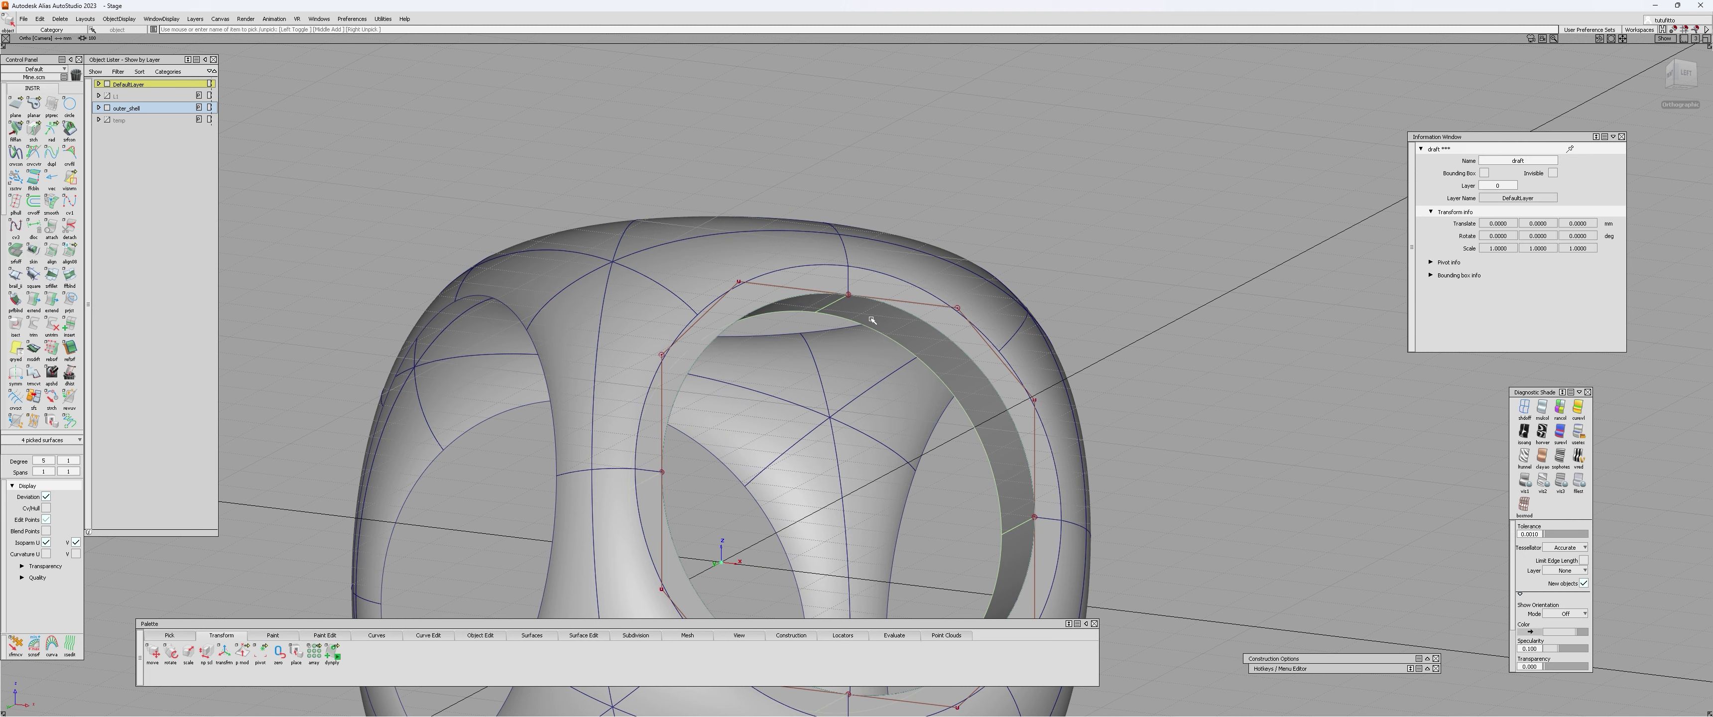
click(928, 309)
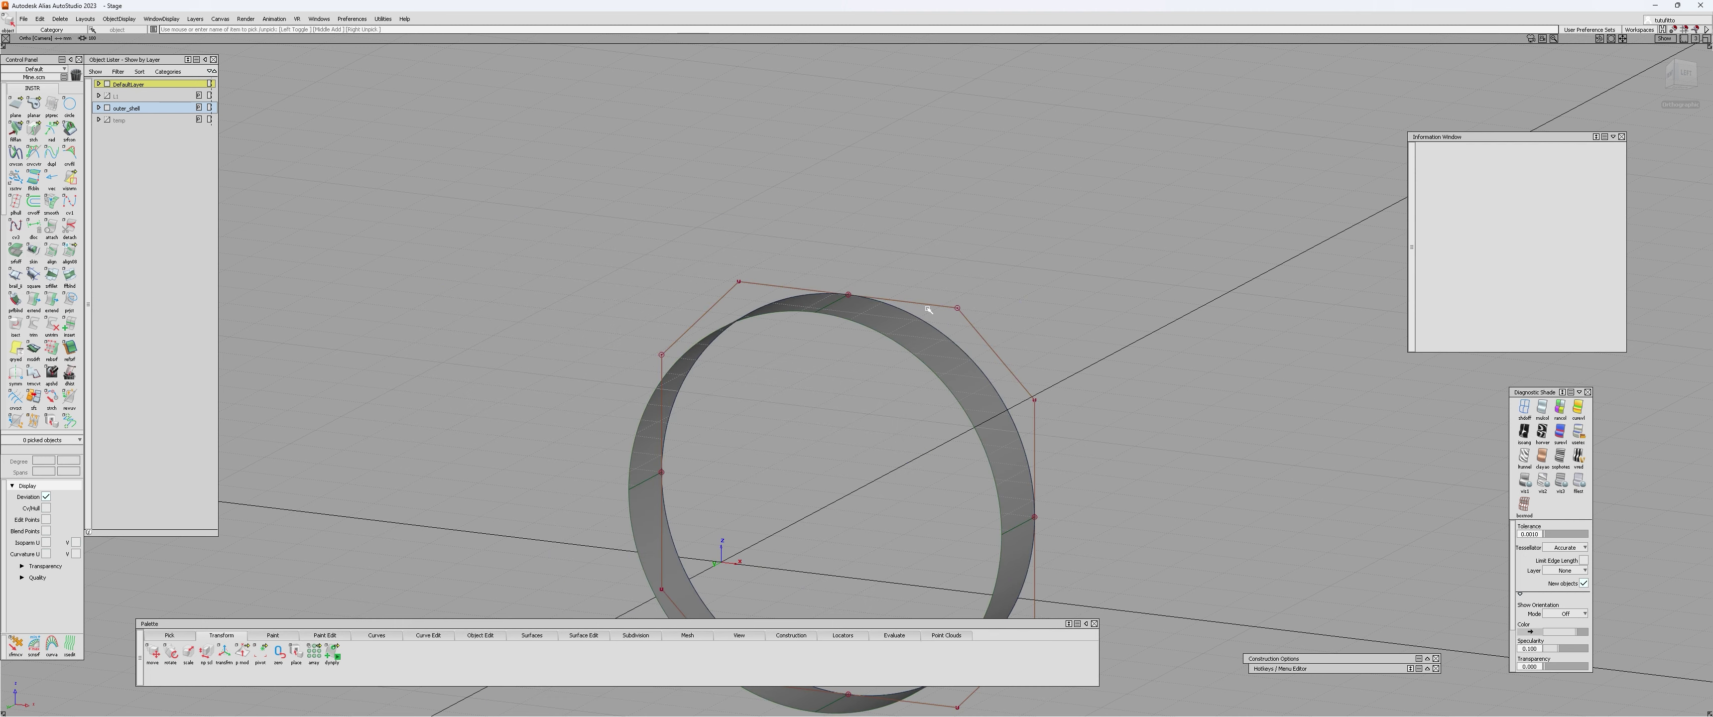
alt+shift+drag(858, 405, 944, 474)
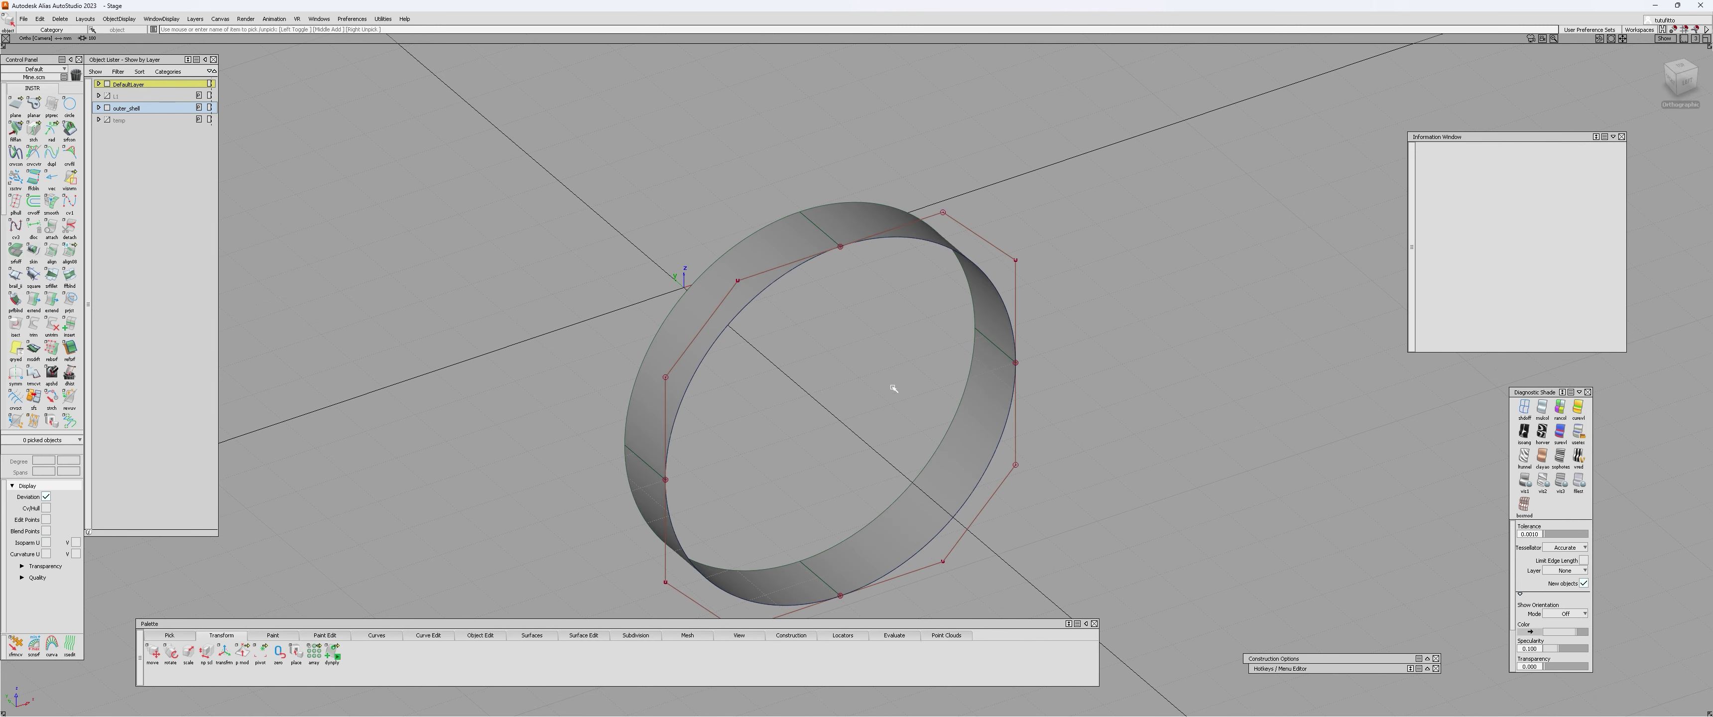
- Delete the draft surfaces built from the inner circle
click(771, 246)
key(Delete)
key(Return)
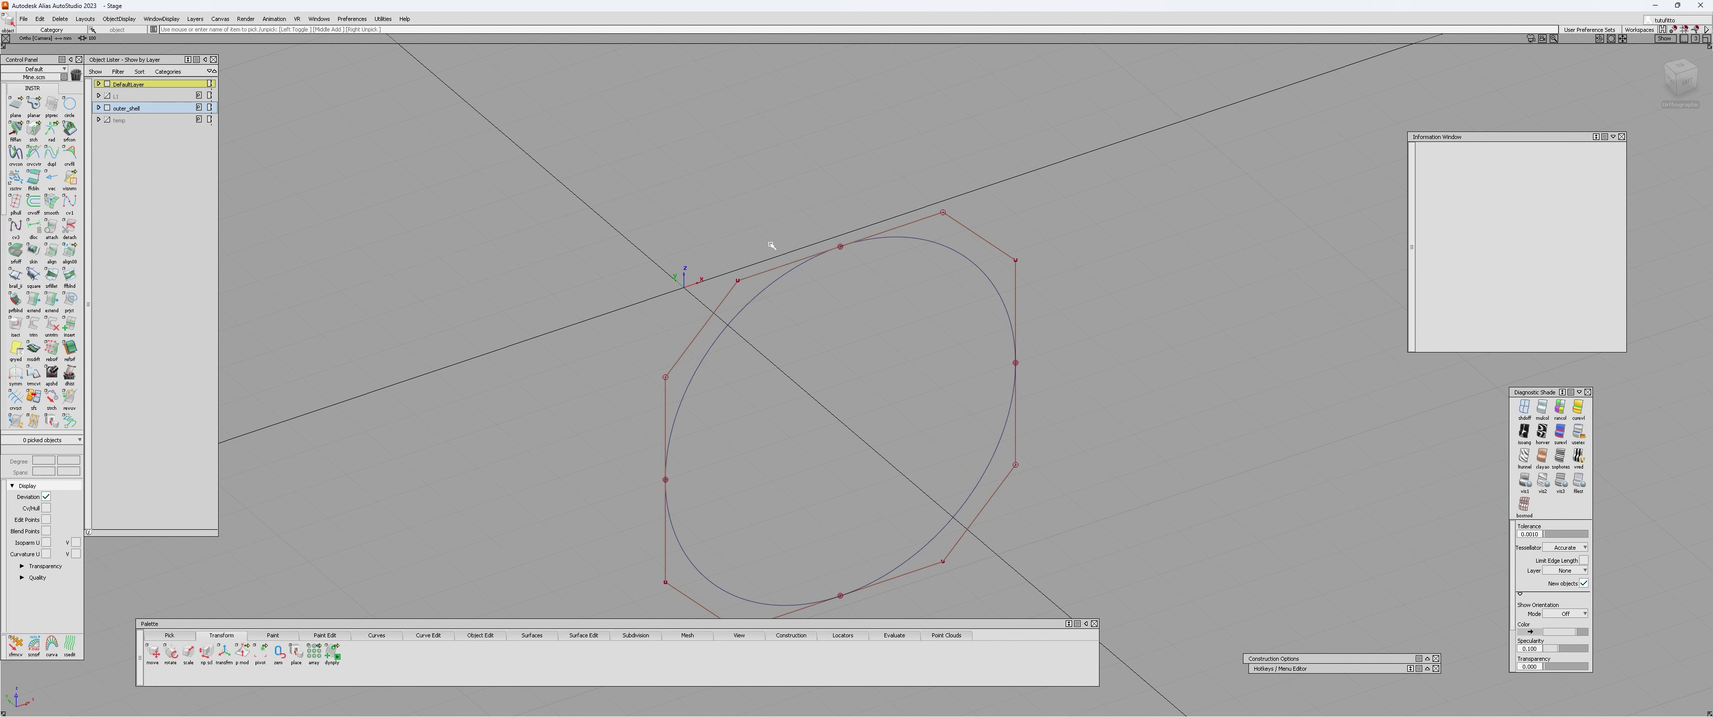
- Build straight draft surfaces along Y from all four segments of the inner circle to form a closed ring
key(d)
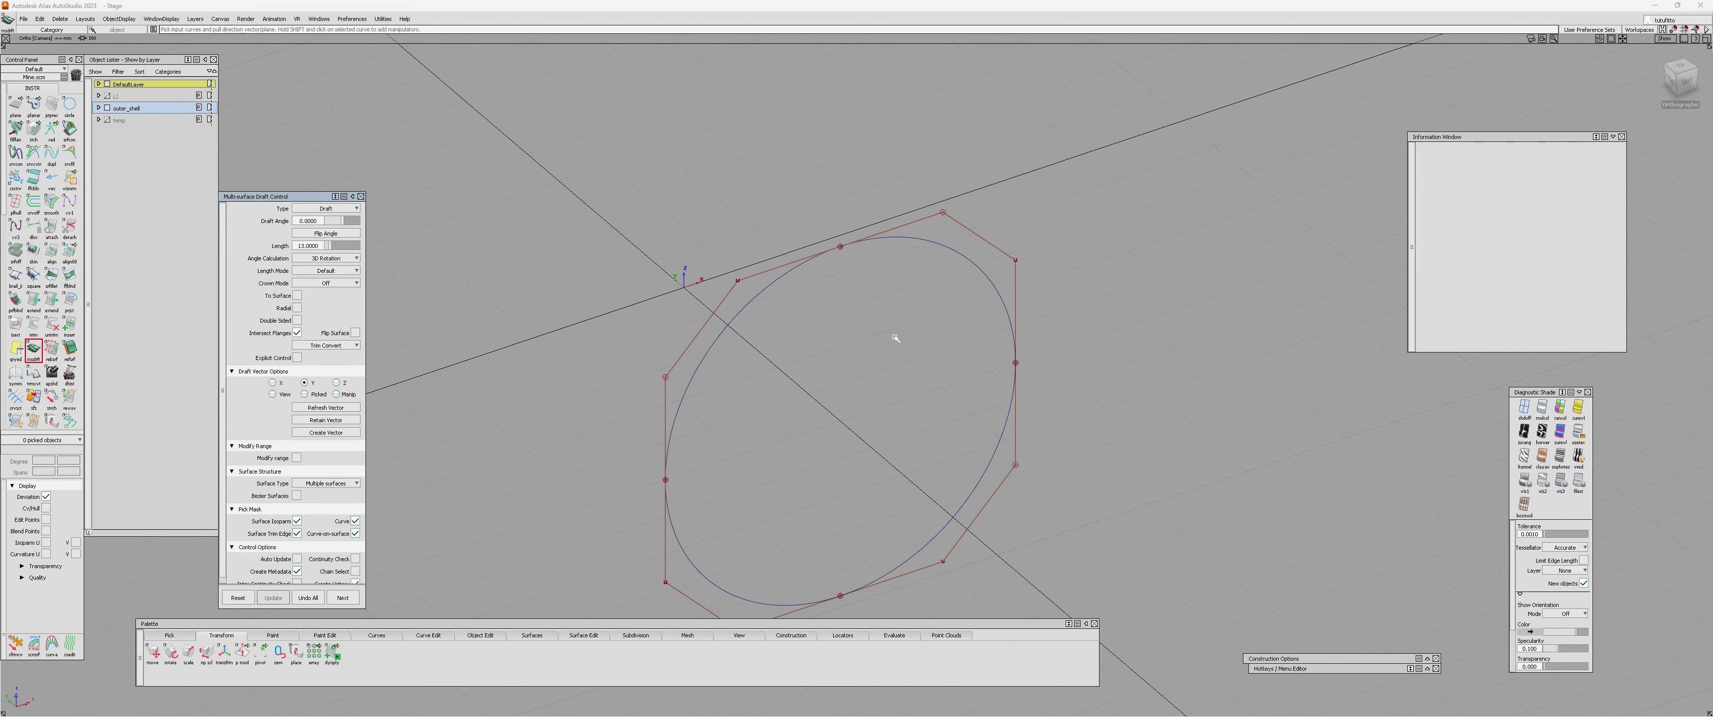
click(923, 239)
key(d)
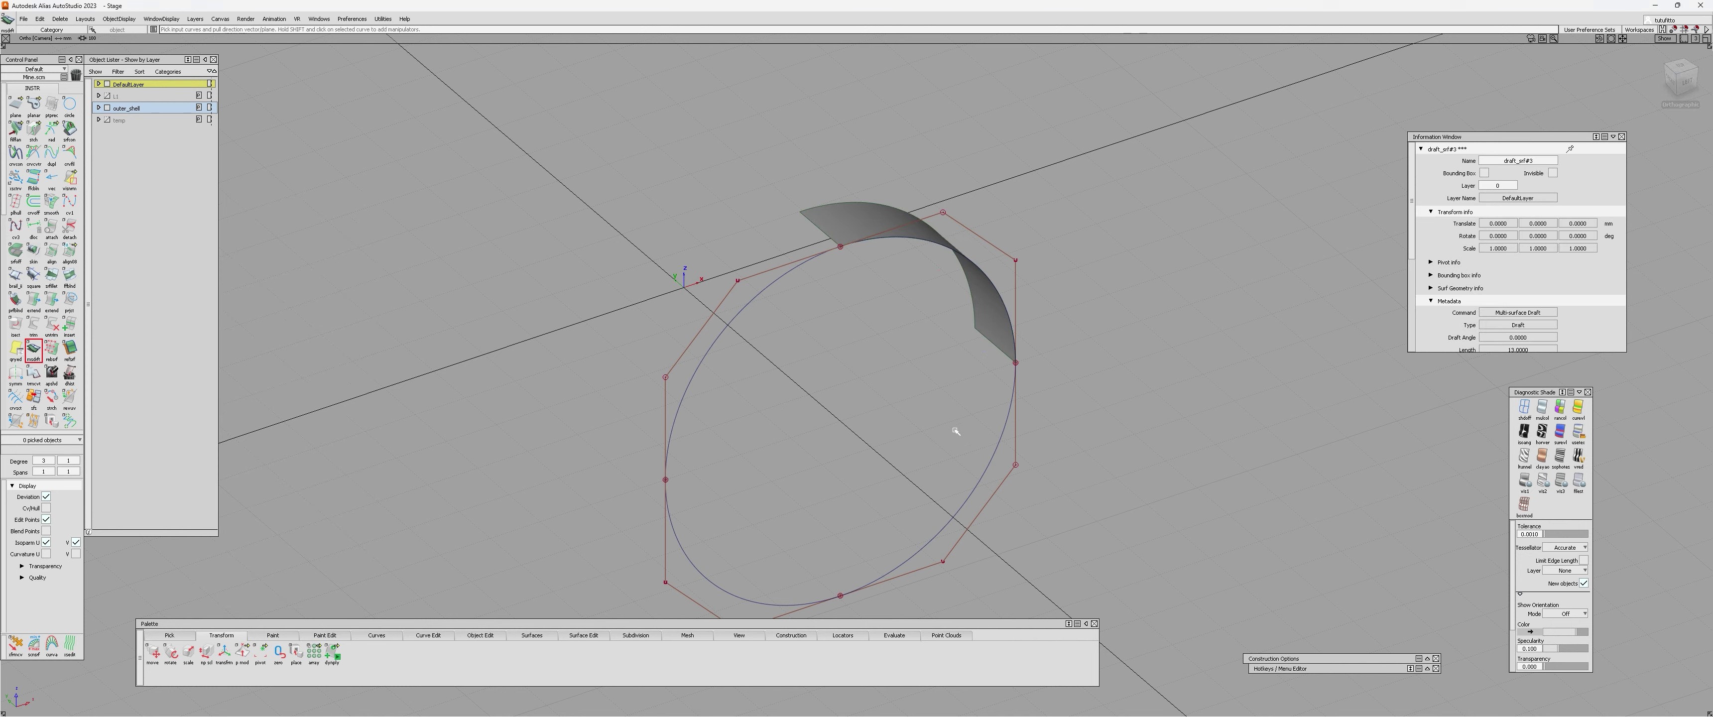
click(980, 478)
key(d)
alt+shift+middle_drag(835, 512, 912, 440)
click(784, 507)
key(d)
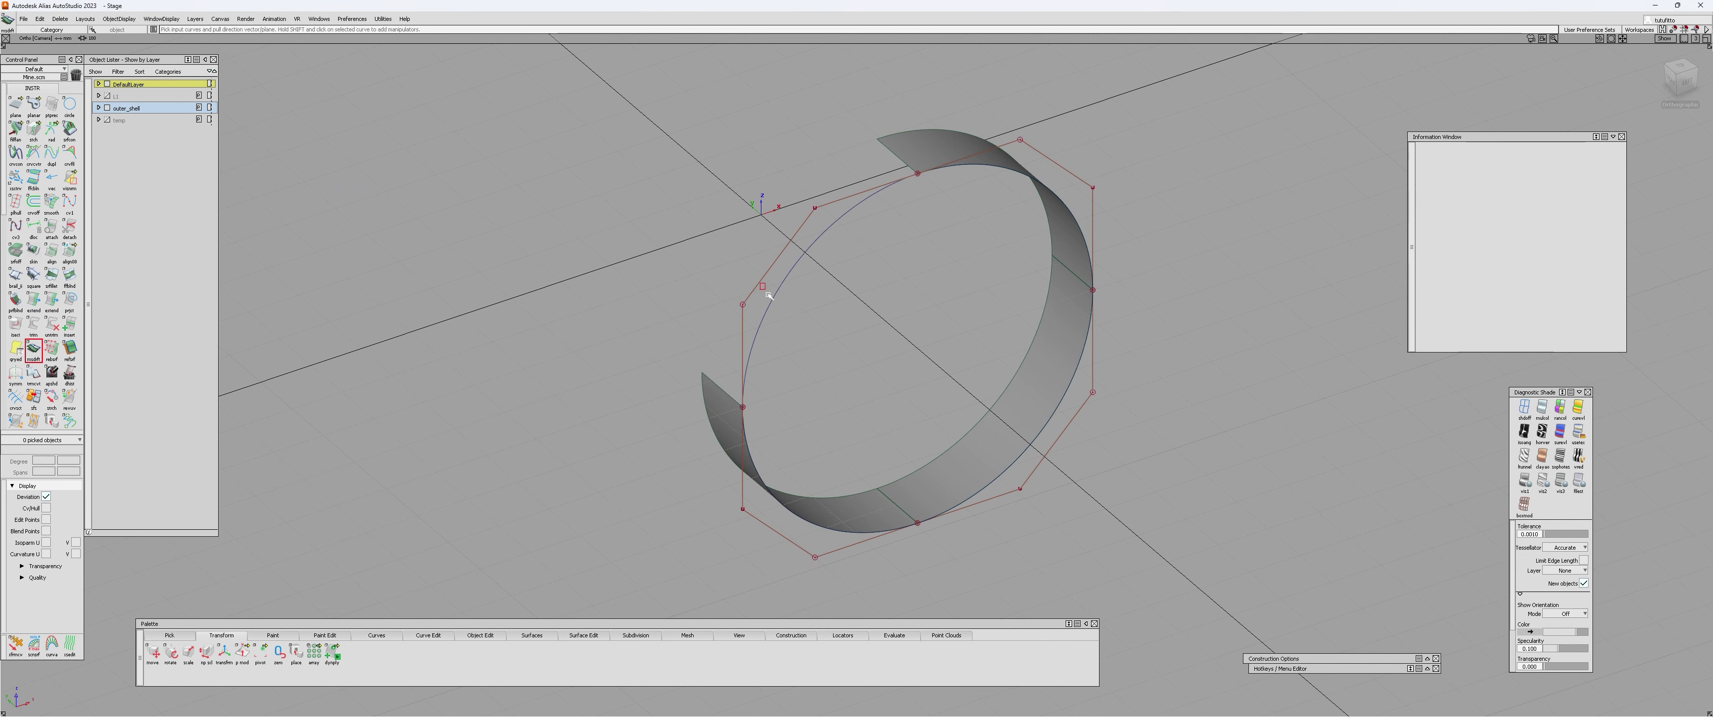
click(777, 293)
key(d)
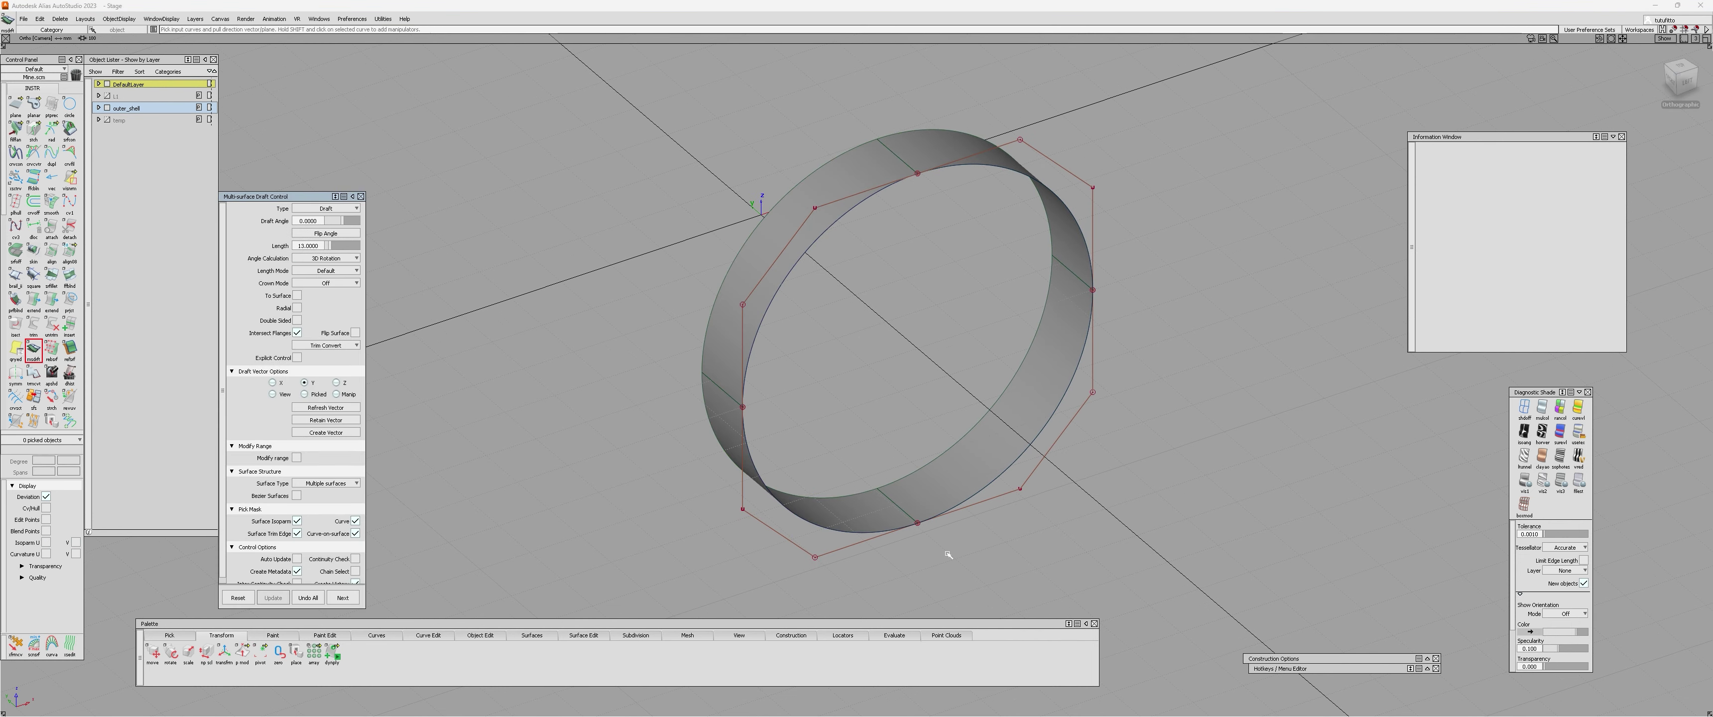
- Examine the control vertices of the upper draft surface in the ring
key(s)
click(873, 165)
key(c)
alt+shift+right_drag(870, 164, 873, 129)
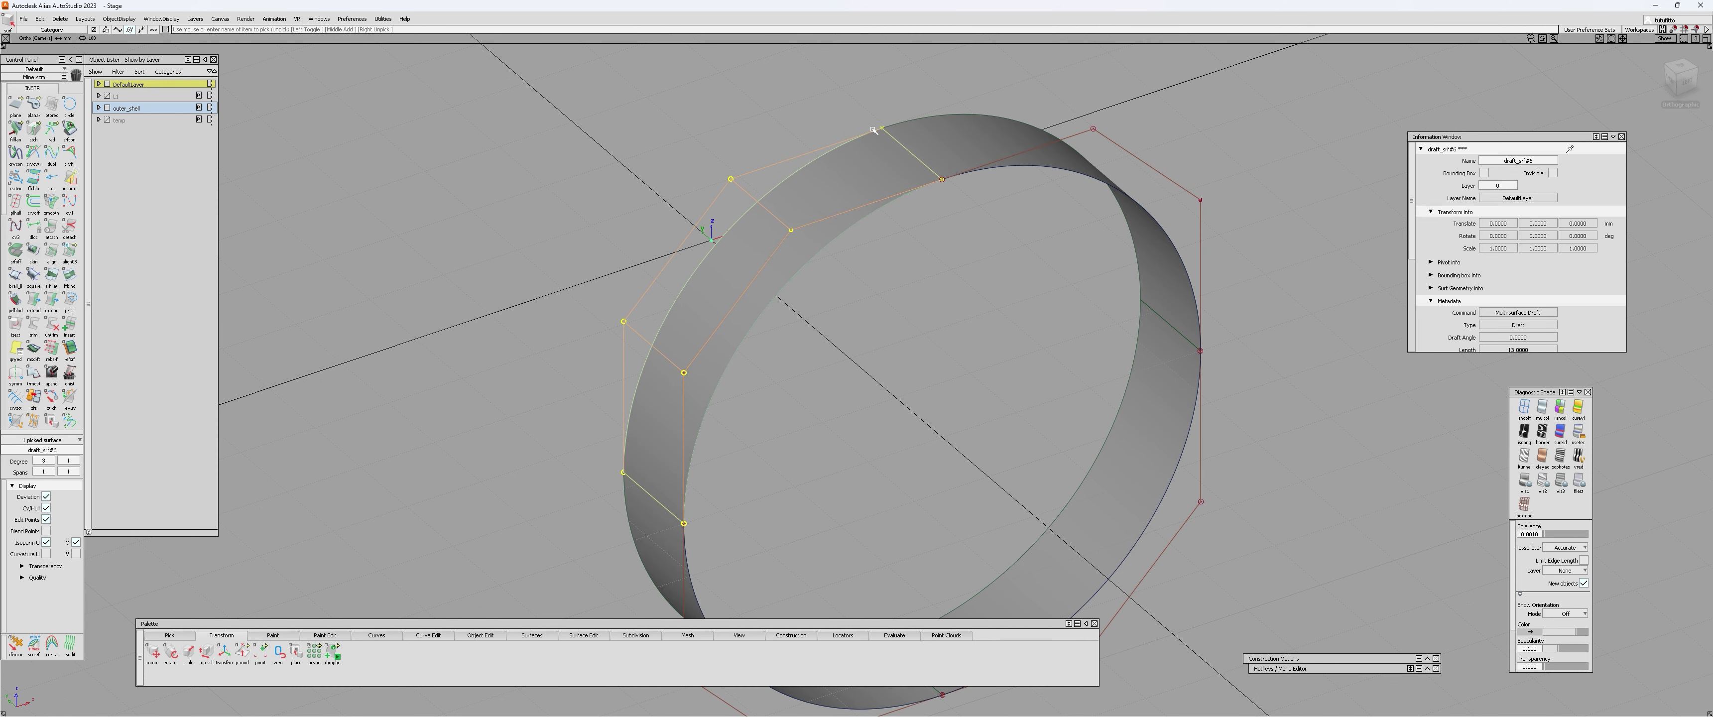
key(e)
- Measure the curve-to-curve deviation between the inner circle and the draft ring's edge, and undo the measurement
alt+shift+right_drag(800, 212, 823, 206)
ctrl+shift+drag(876, 288, 877, 289)
ctrl+shift+middle_click(878, 289)
ctrl+shift+right_click(878, 289)
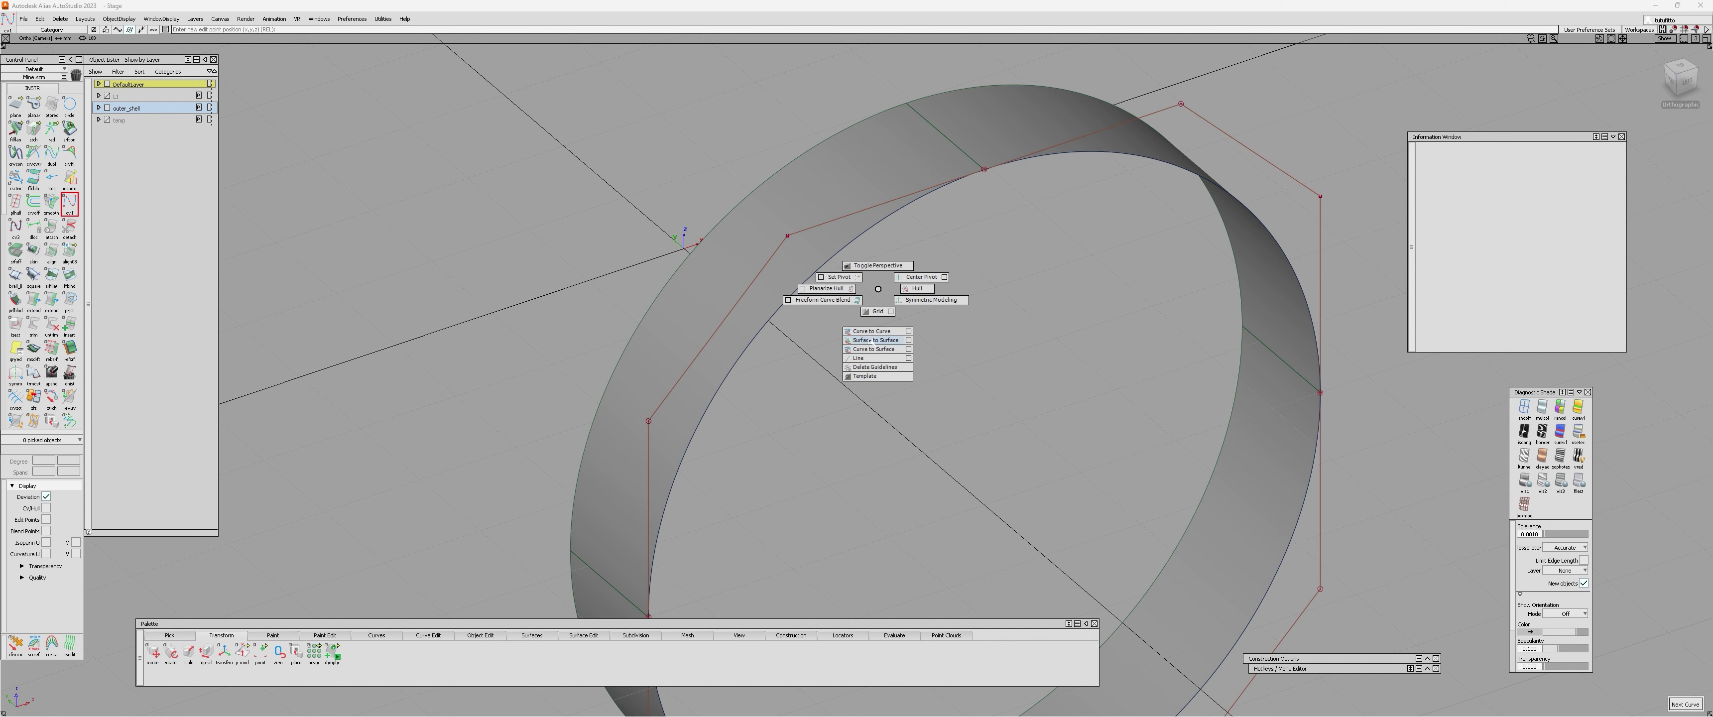
click(871, 331)
click(826, 263)
click(864, 281)
key(ctrl+z)
- Select the four draft ring surfaces in the full shell, assign them to the outer_shell layer, and hide that layer
alt+shift+right_drag(877, 287, 841, 338)
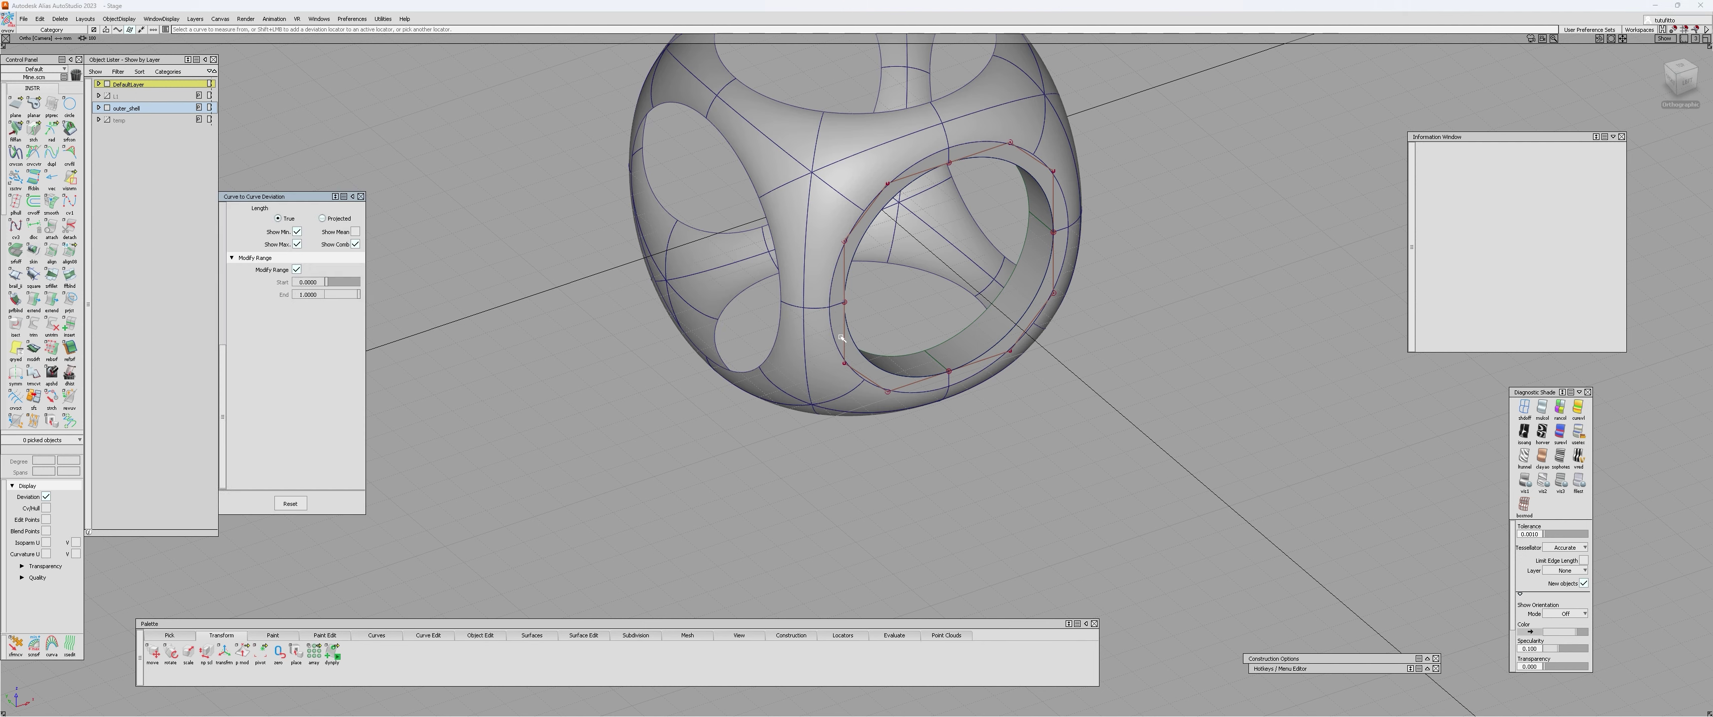
alt+shift+drag(865, 200, 951, 186)
mouse_move(951, 186)
alt+shift+right_down()
mouse_move(951, 148)
mouse_move(965, 174)
alt+shift+right_up()
alt+shift+drag(964, 174, 1056, 426)
click(914, 177)
click(980, 179)
click(1079, 439)
click(837, 455)
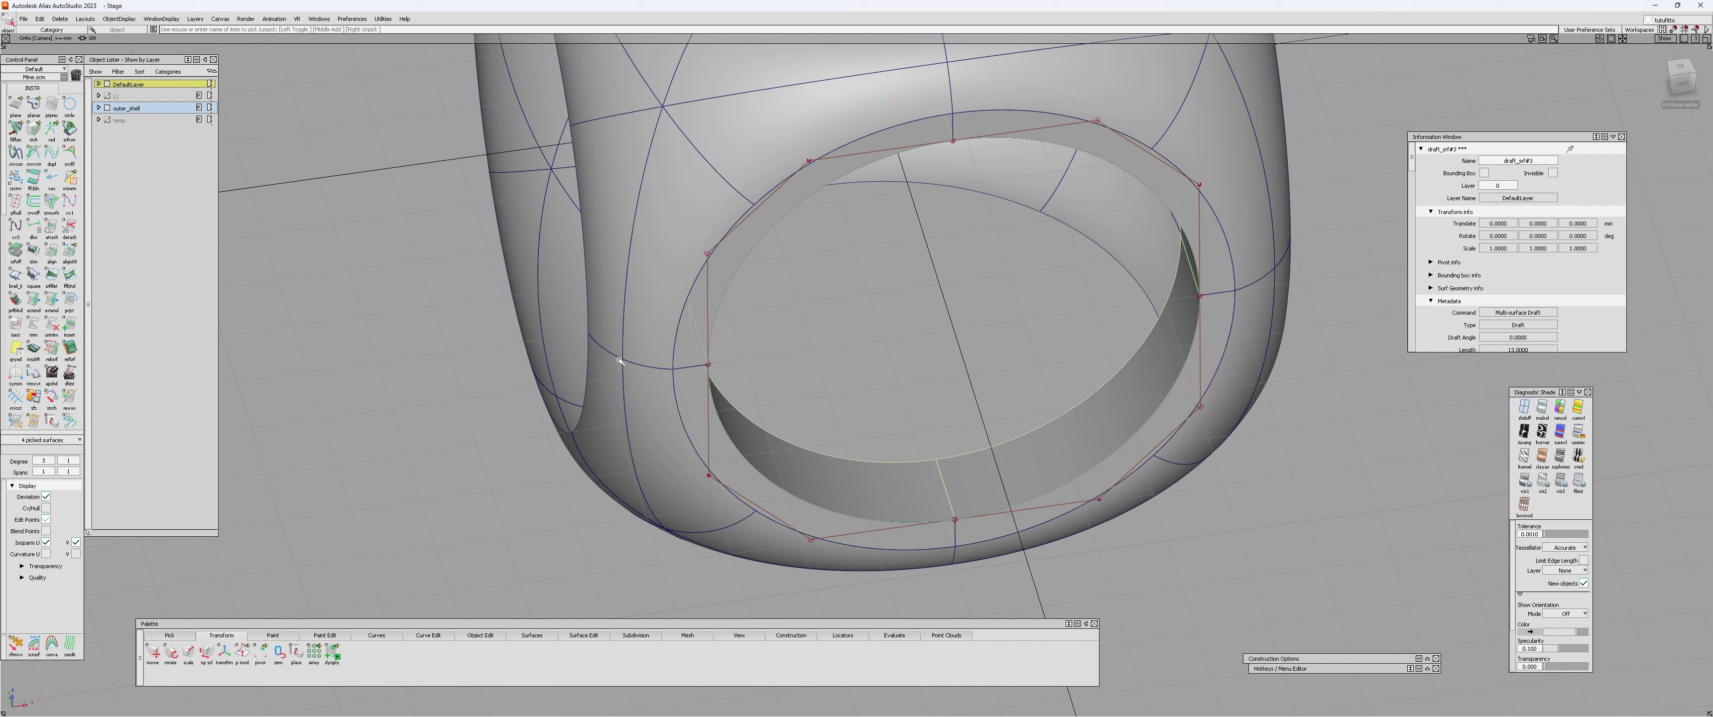
right_click(123, 108)
click(136, 119)
click(108, 108)
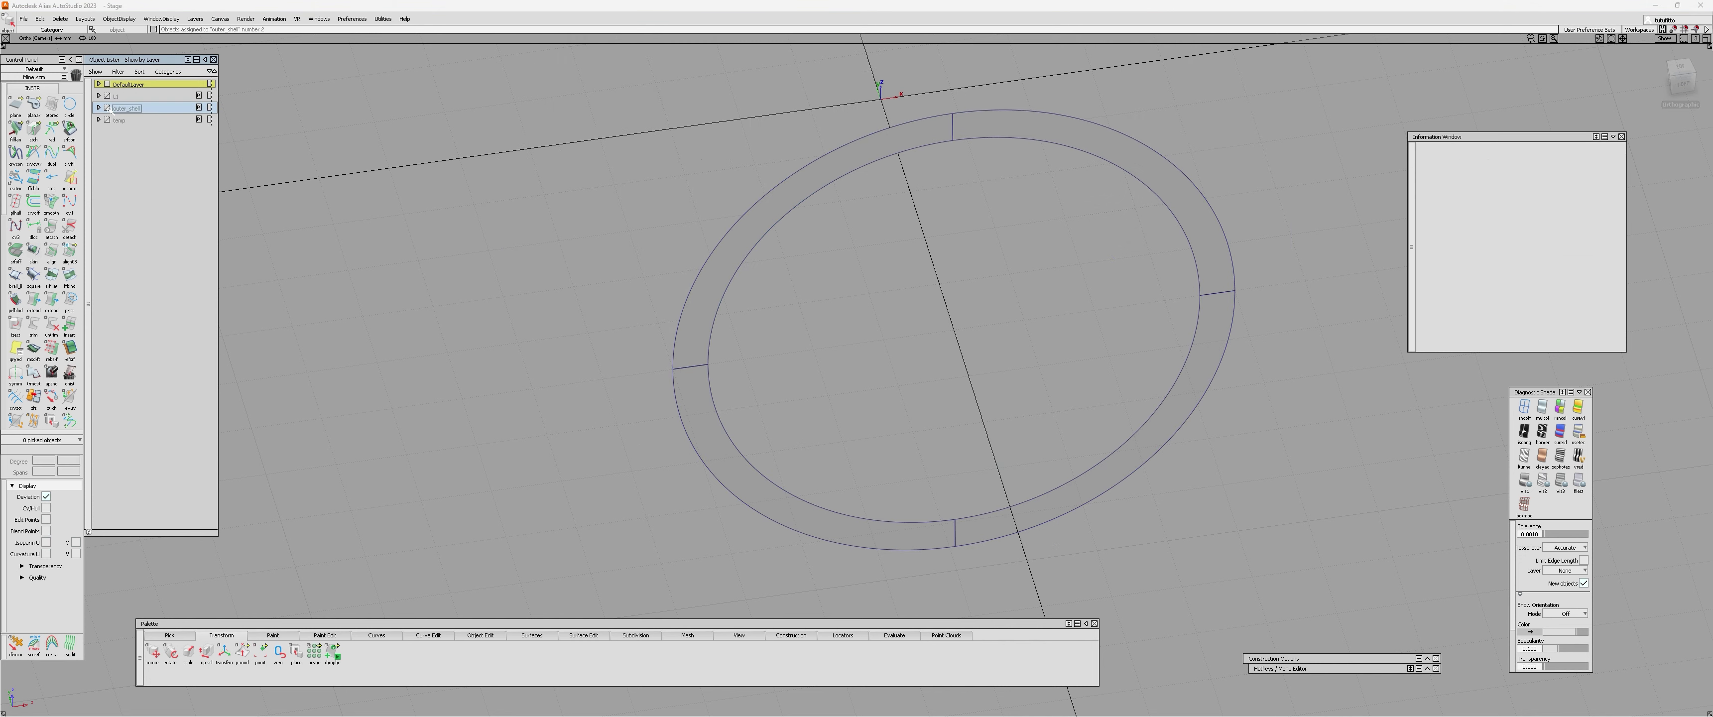
- Select the four rim surfaces of the opening, assign them to the outer_shell layer, and toggle the layer's visibility
drag(671, 207, 993, 291)
right_click(118, 109)
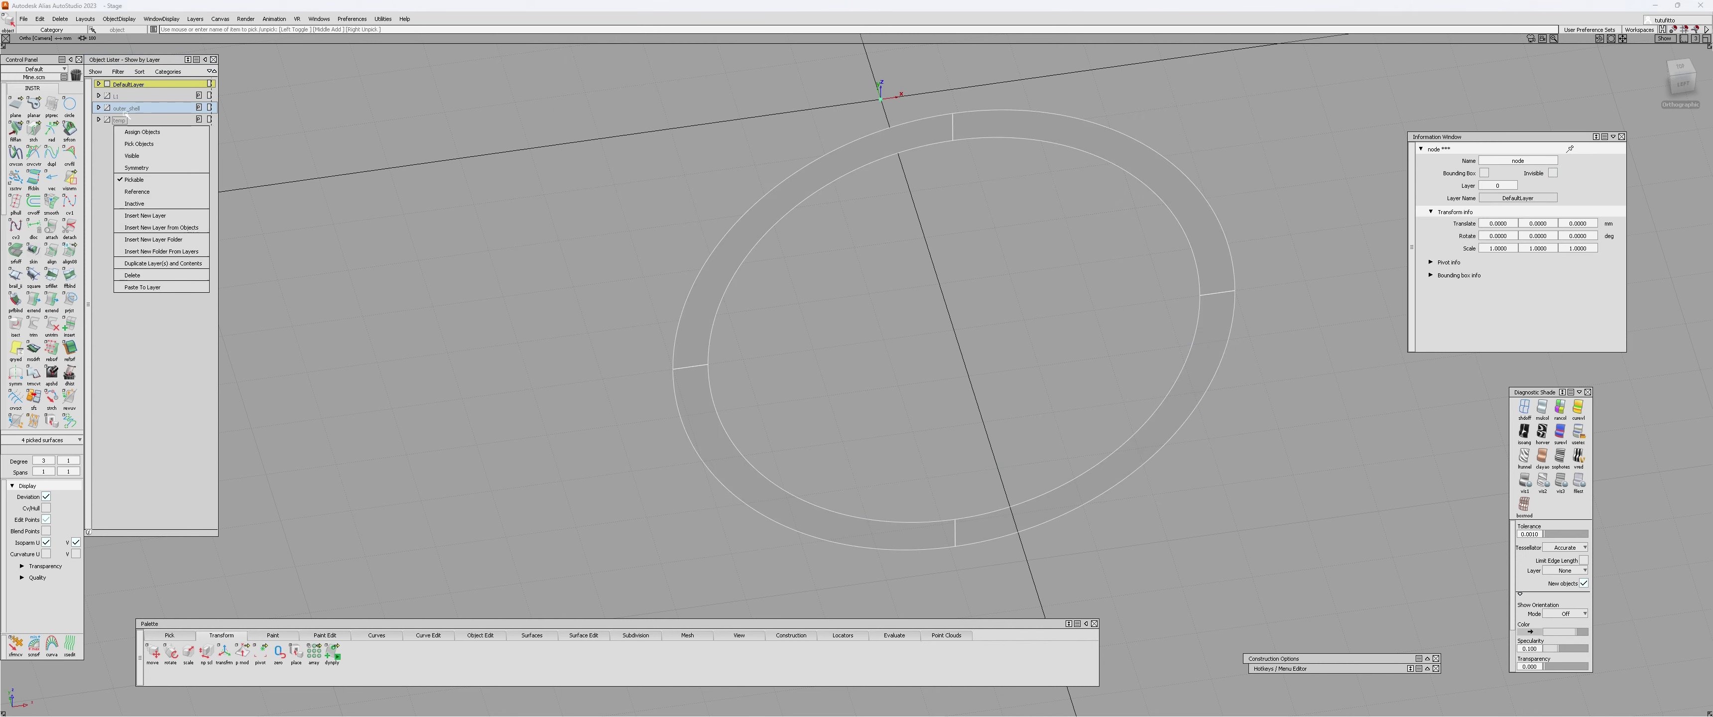
click(127, 123)
right_click(117, 108)
click(123, 123)
click(109, 109)
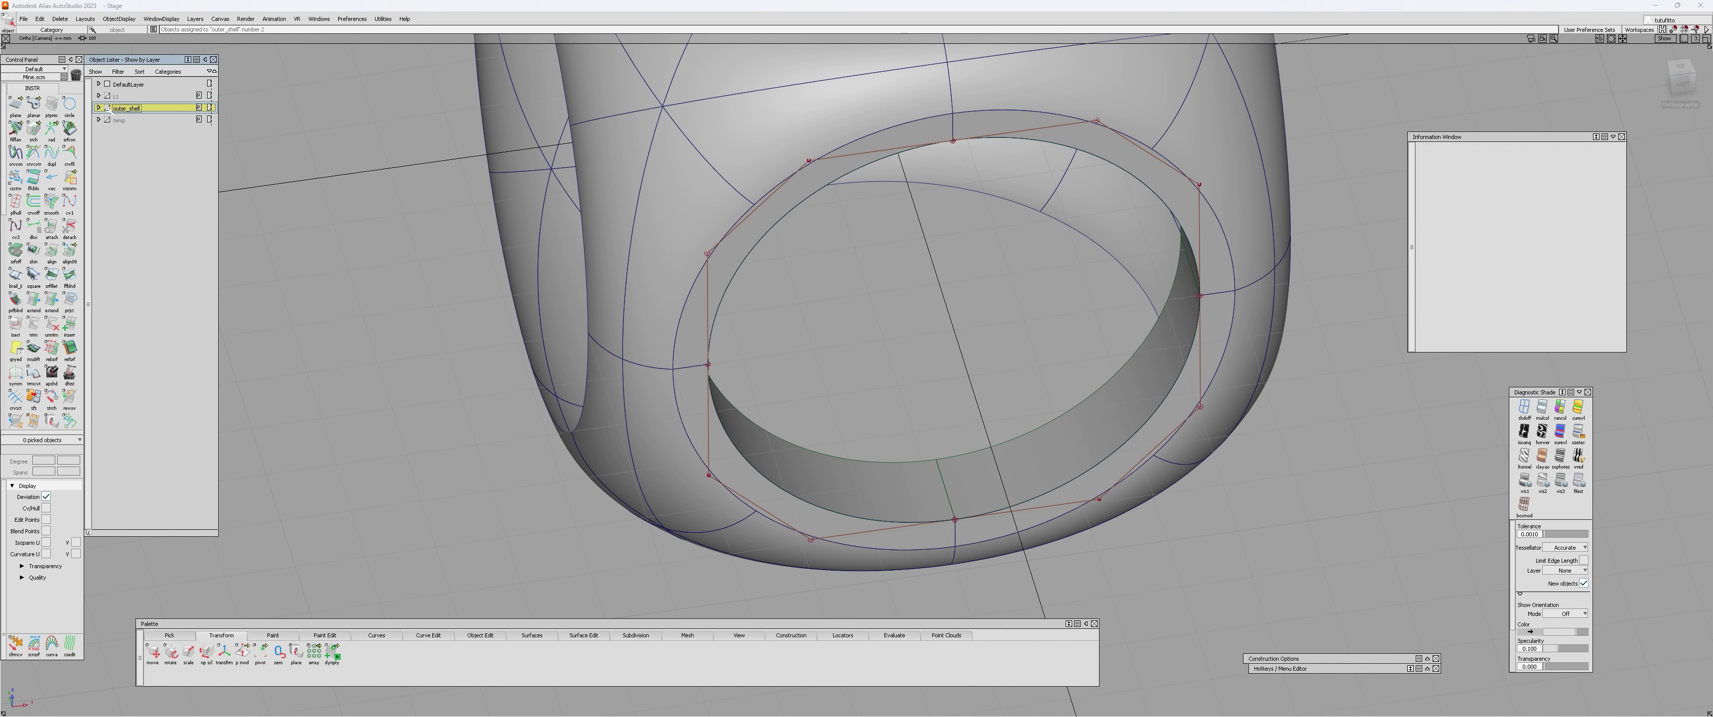
- Check for surfaces left outside the outer_shell layer by toggling its visibility, and make outer_shell the active layer
click(108, 109)
click(107, 109)
click(108, 109)
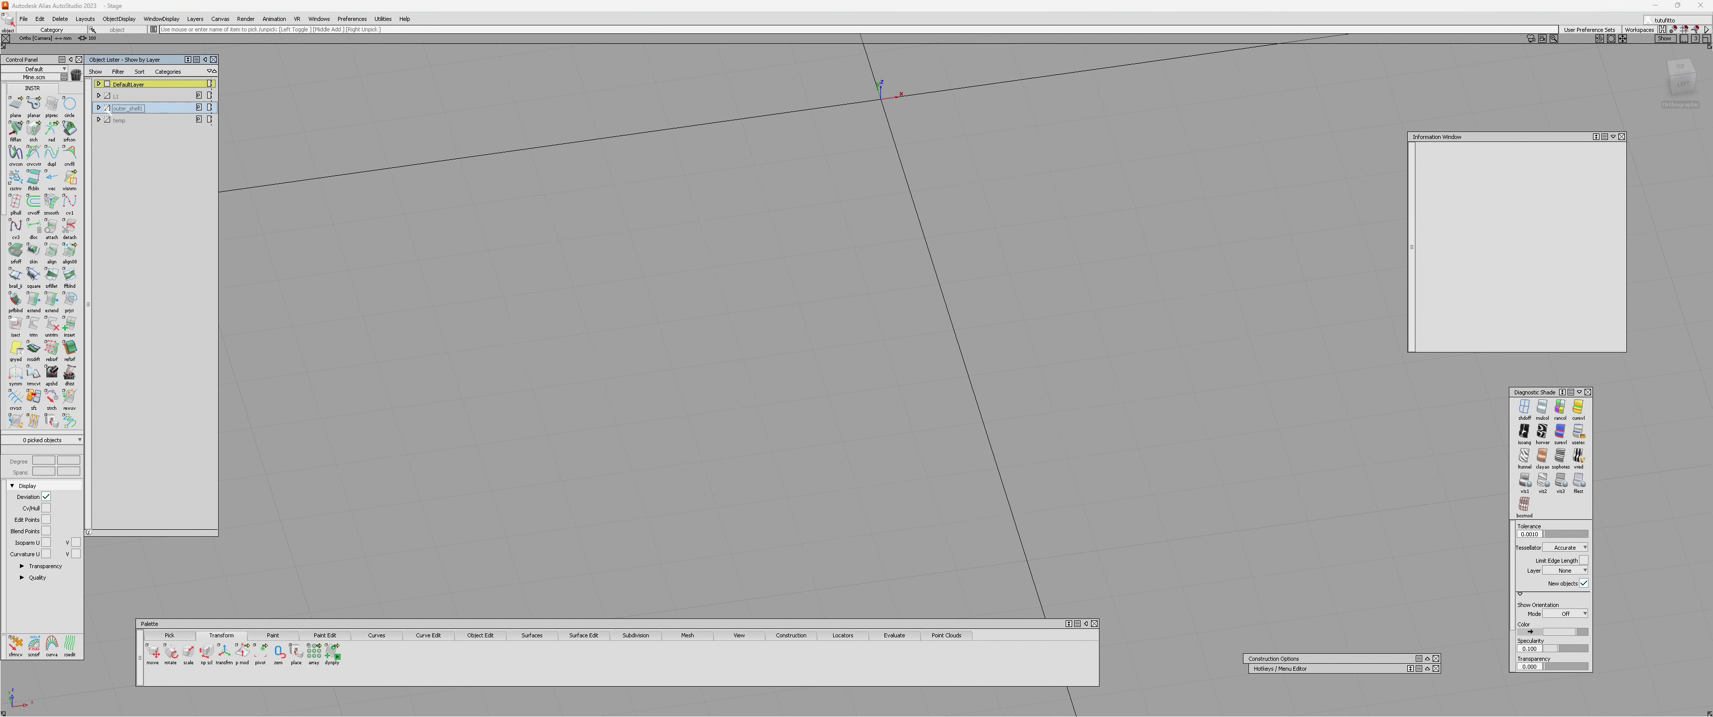
click(107, 109)
click(135, 109)
- Check the four draft ring surfaces inside the shell, and clear the inner circle's control hull from view
alt+shift+drag(884, 359, 510, 387)
click(871, 166)
click(1078, 257)
click(1017, 455)
click(822, 437)
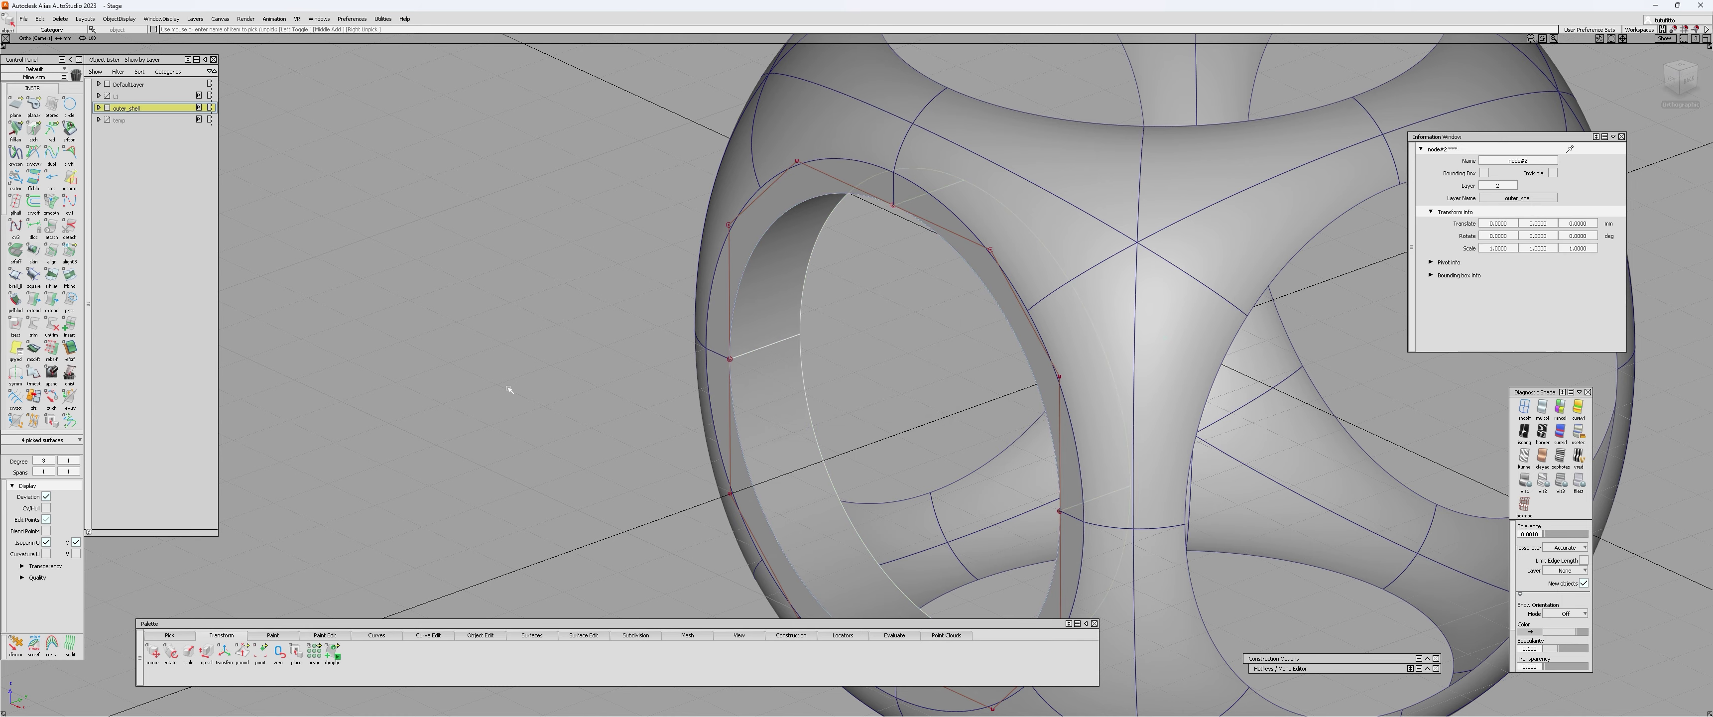
click(509, 388)
alt+shift+drag(509, 389, 921, 100)
click(837, 152)
click(837, 152)
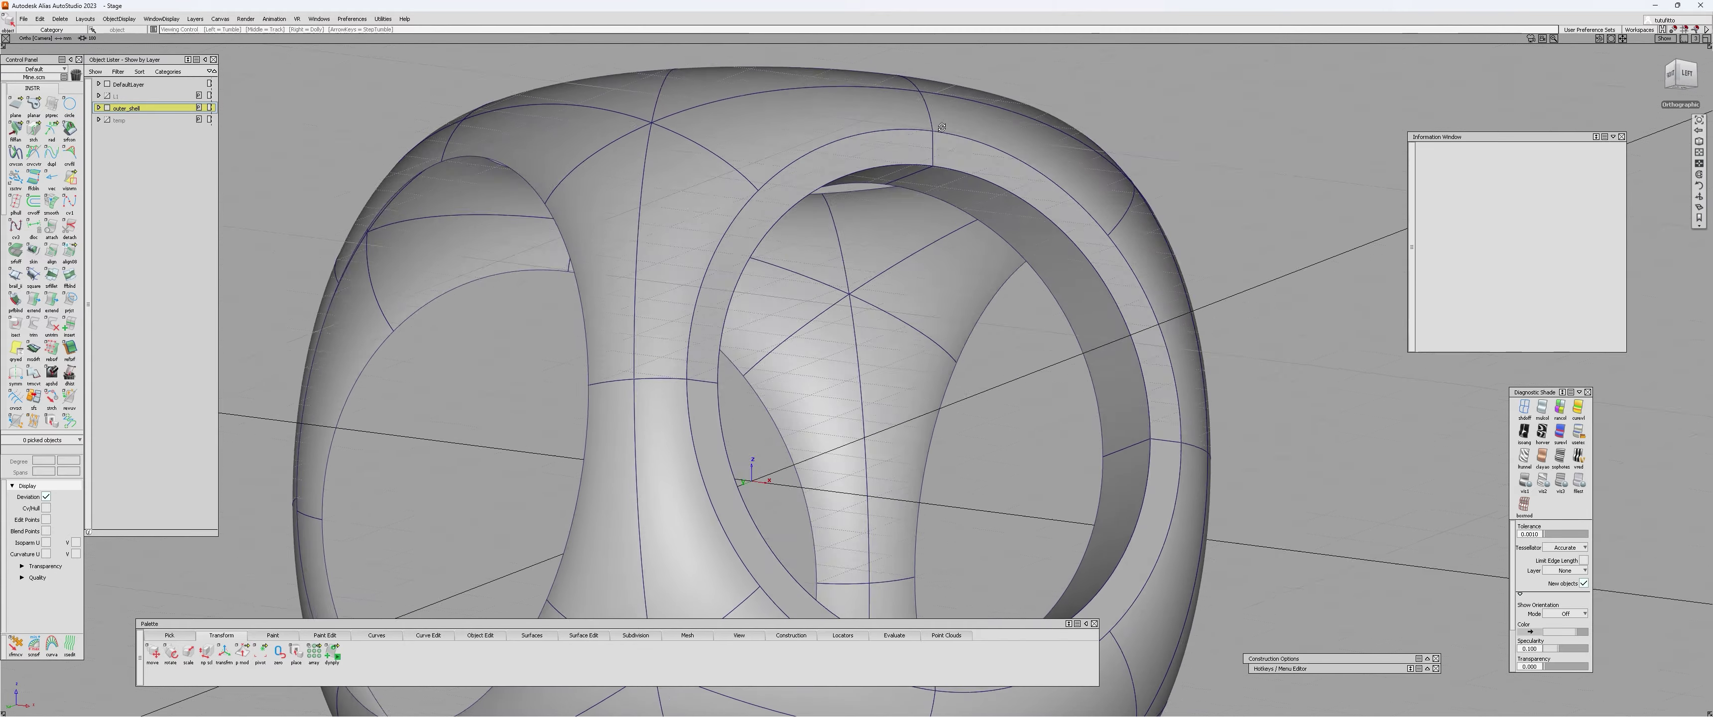
alt+shift+right_drag(921, 100, 839, 159)
alt+shift+drag(839, 160, 836, 227)
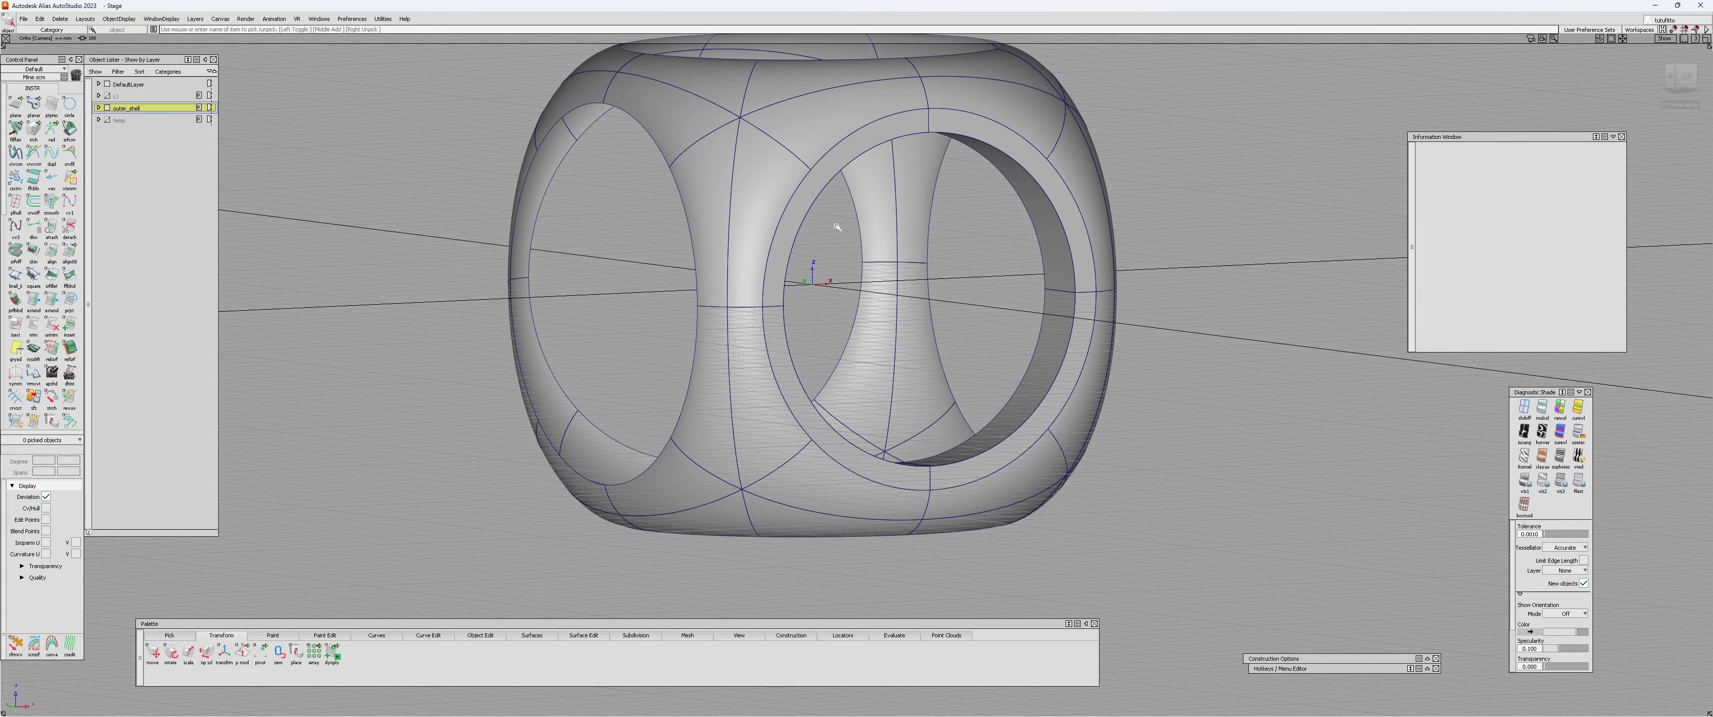
- Set up a chord-type surface fillet with a chordal length of 1.7 and explicit control turned off
key(f)
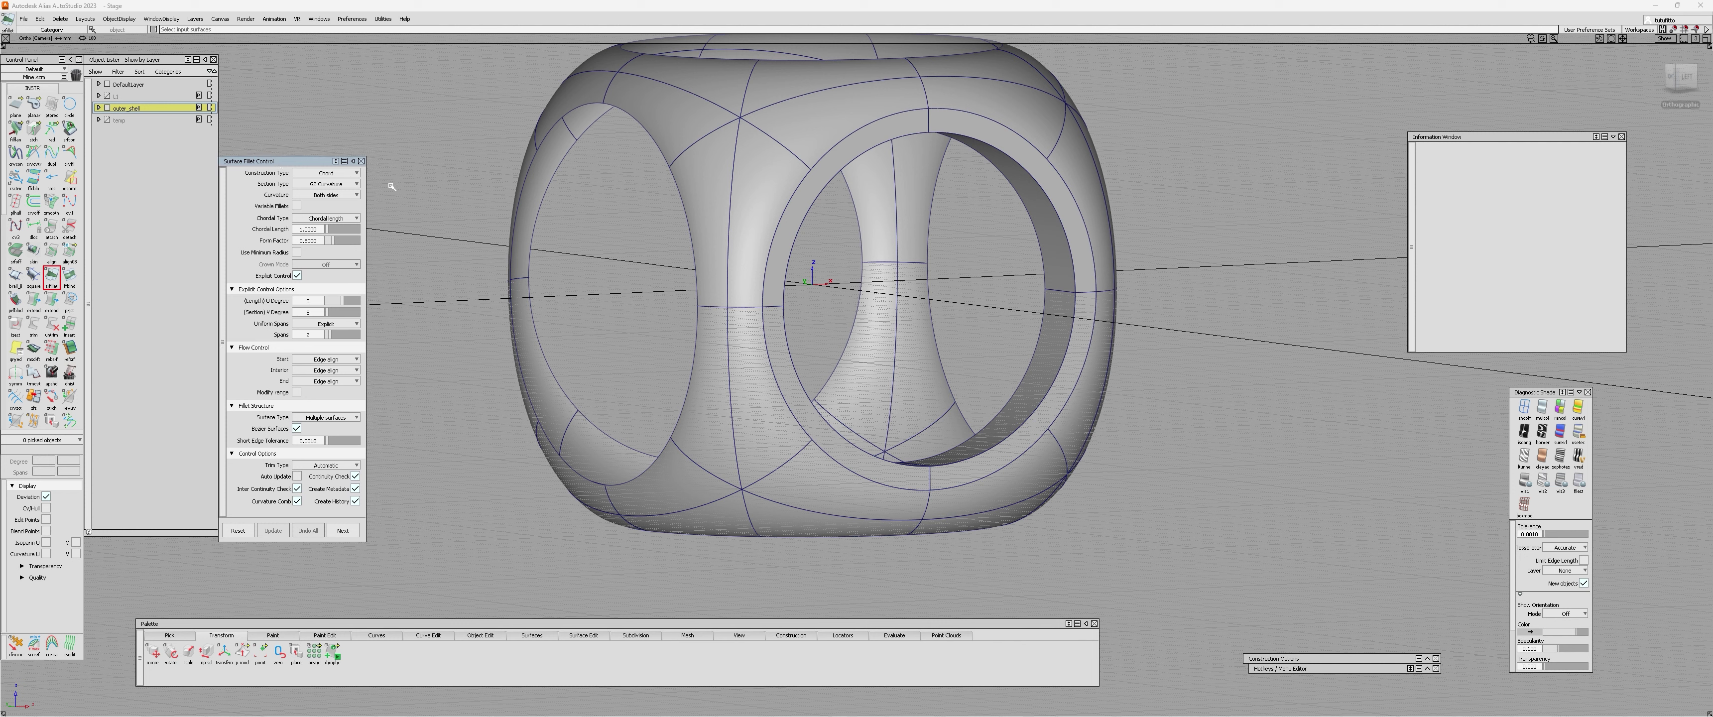
drag(323, 228, 242, 233)
text(1)
click(297, 276)
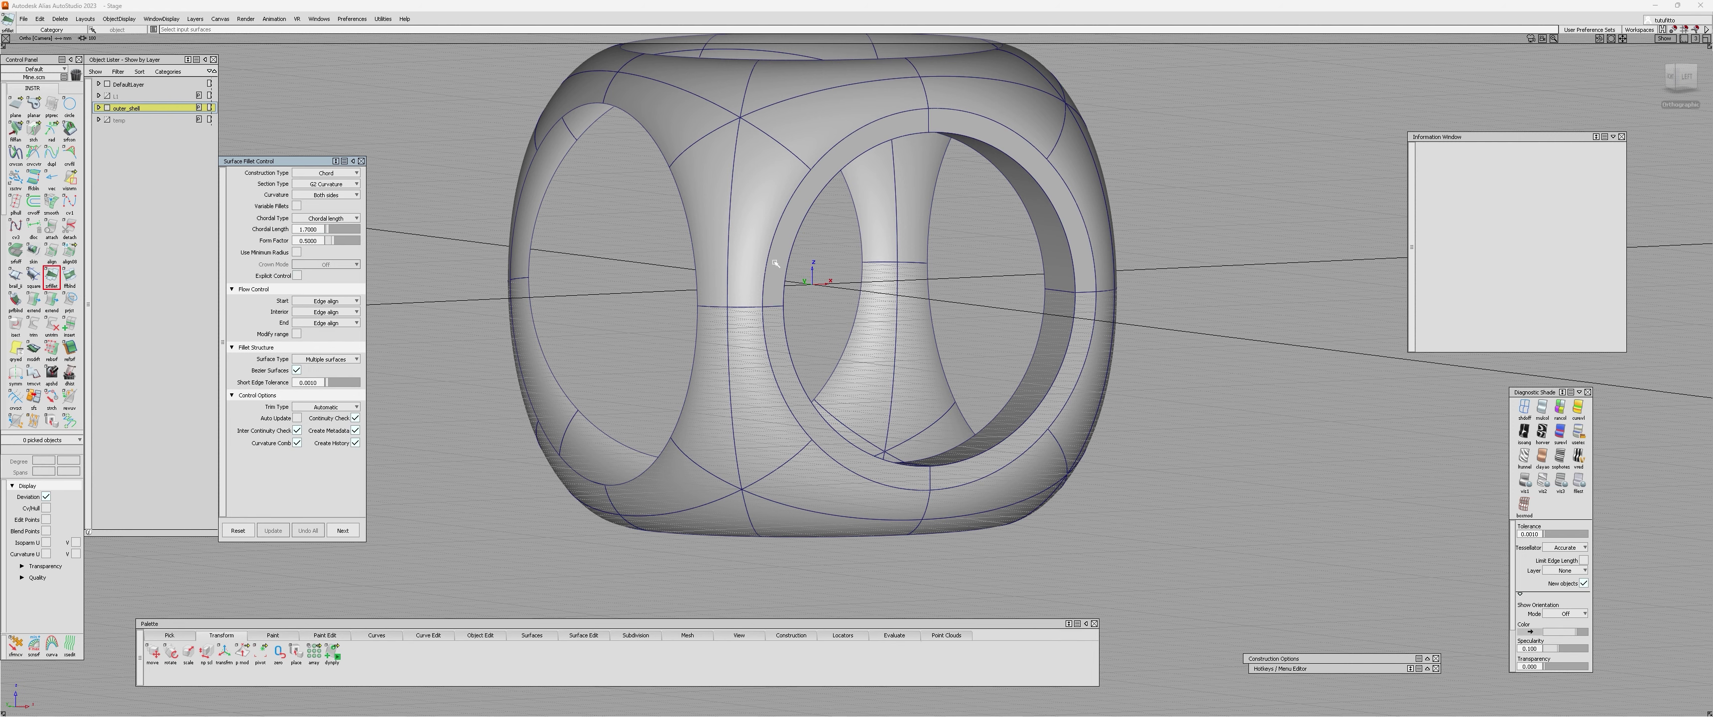
- Try to build a surface fillet between the shell surfaces around the opening and its four rim surfaces
alt+shift+middle_drag(785, 146, 717, 208)
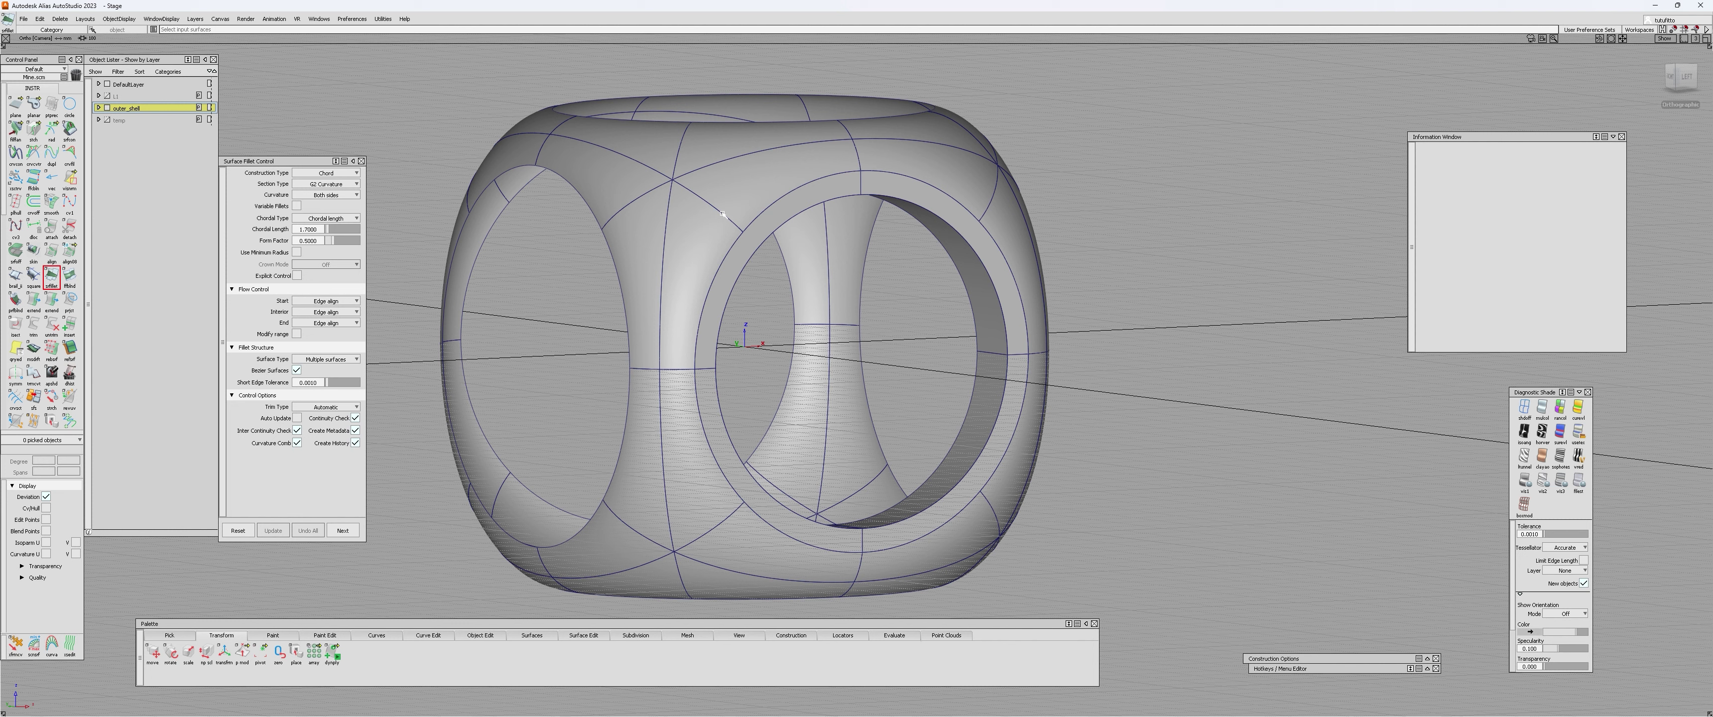
click(707, 248)
alt+shift+drag(1088, 403, 1027, 313)
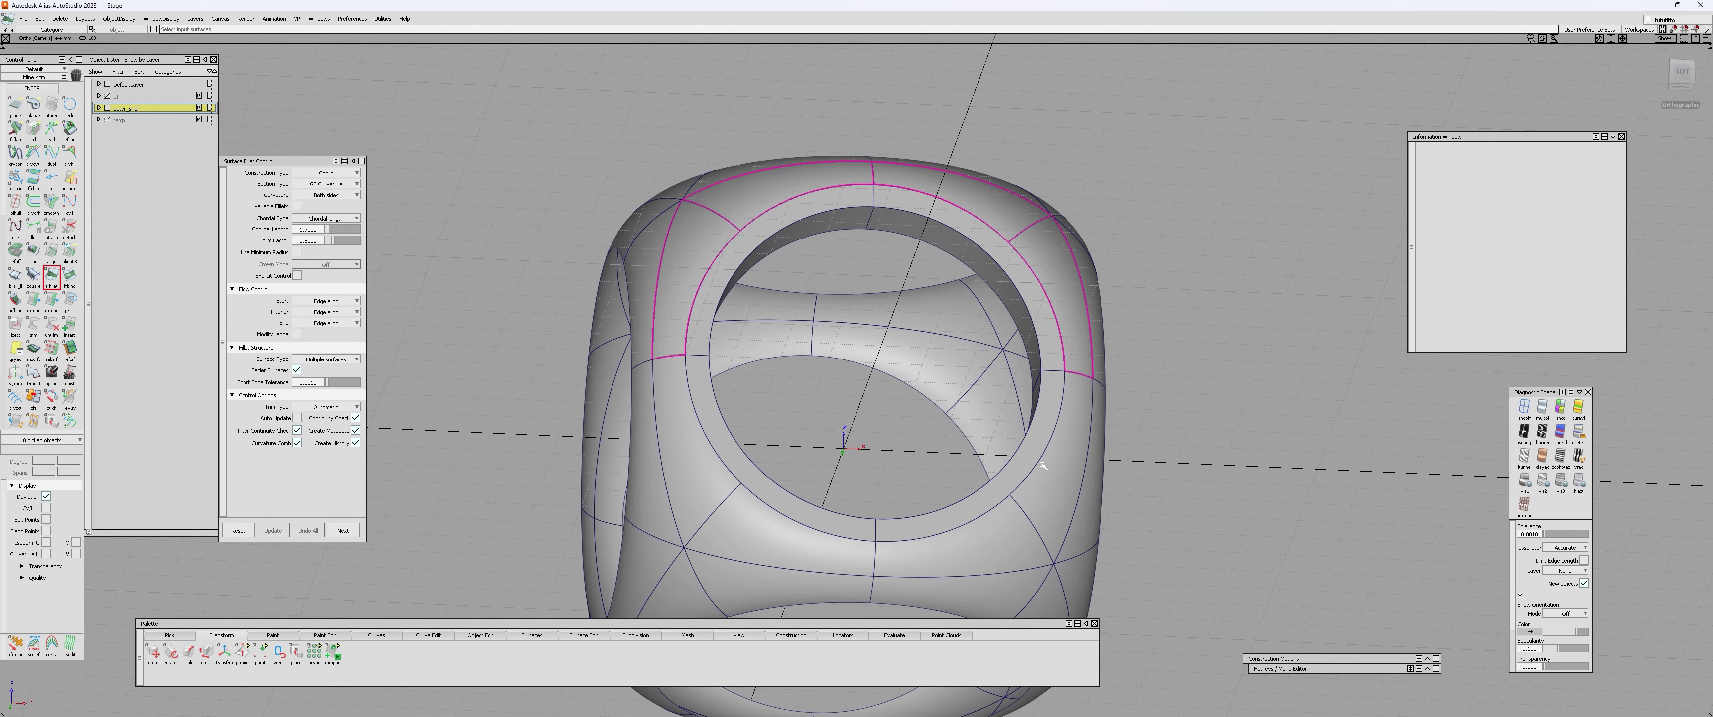
click(1024, 522)
click(808, 544)
alt+shift+drag(807, 156, 815, 233)
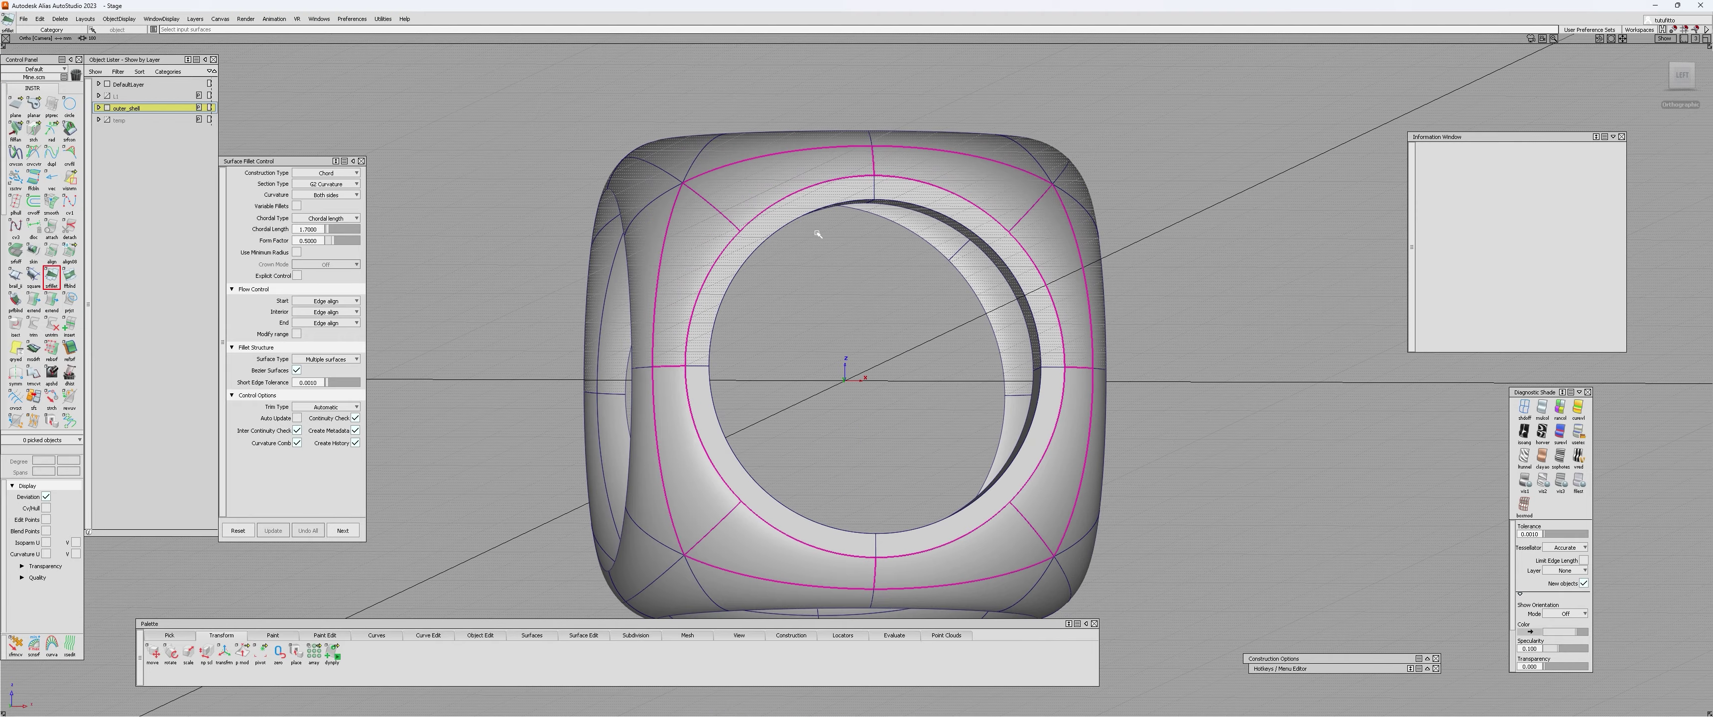
click(804, 202)
click(991, 234)
alt+shift+drag(1066, 403, 983, 533)
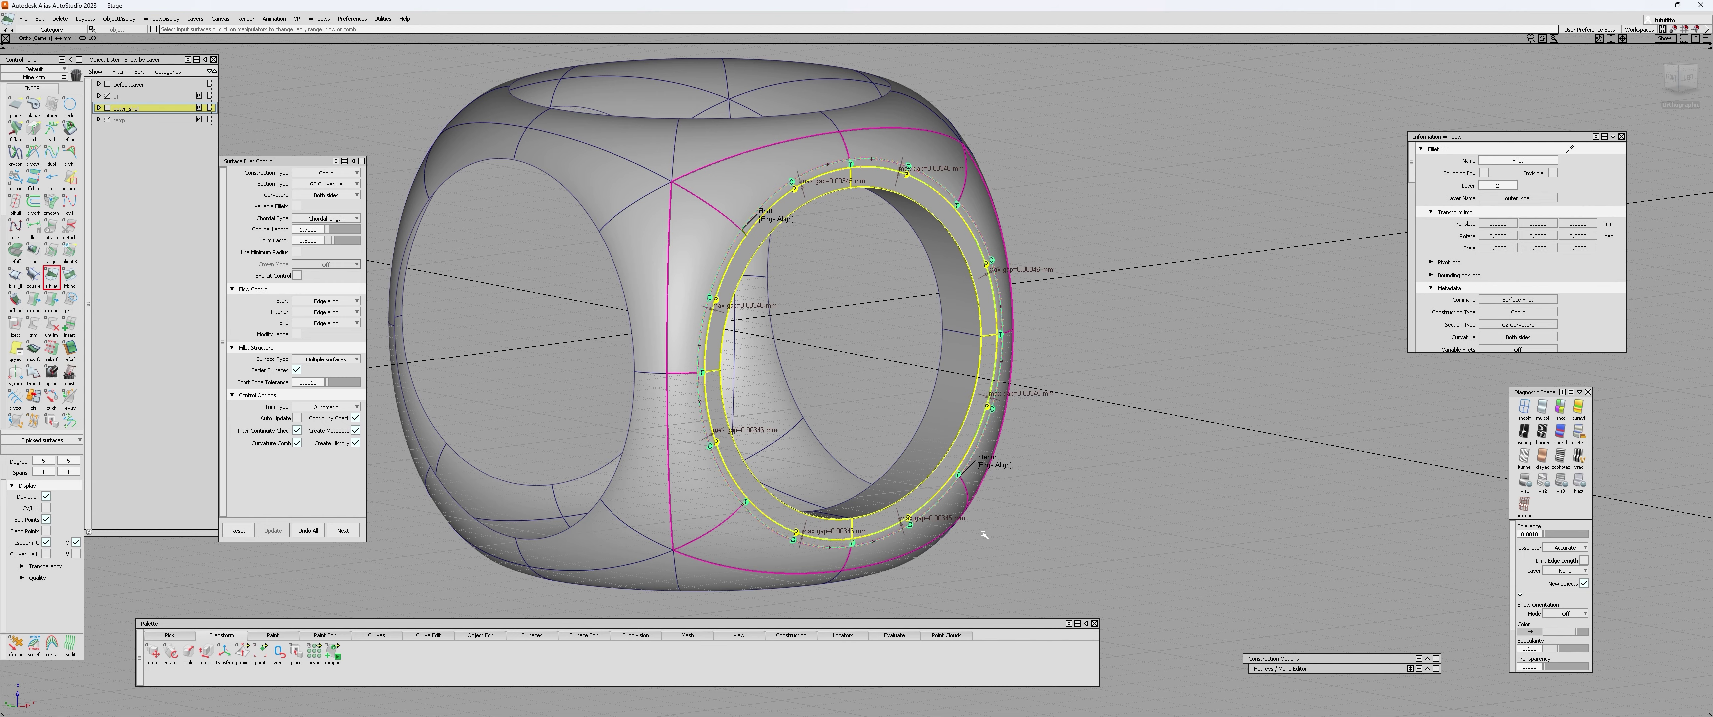
- Examine the continuity gap markers along the fillet's edge at the top of the opening
alt+shift+right_drag(764, 192, 799, 115)
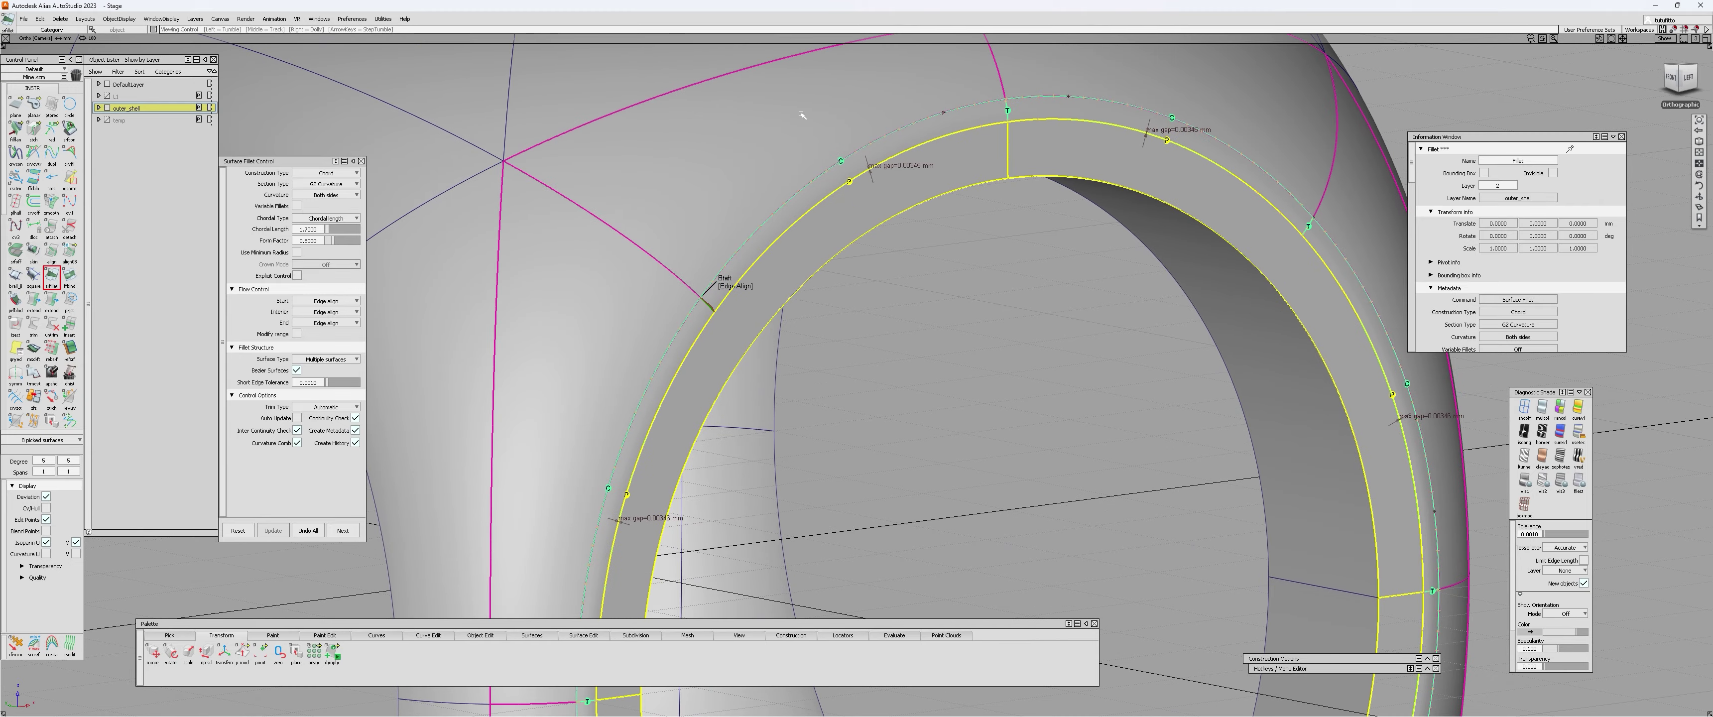
alt+shift+drag(930, 184, 904, 69)
scroll(907, 185, up, 5)
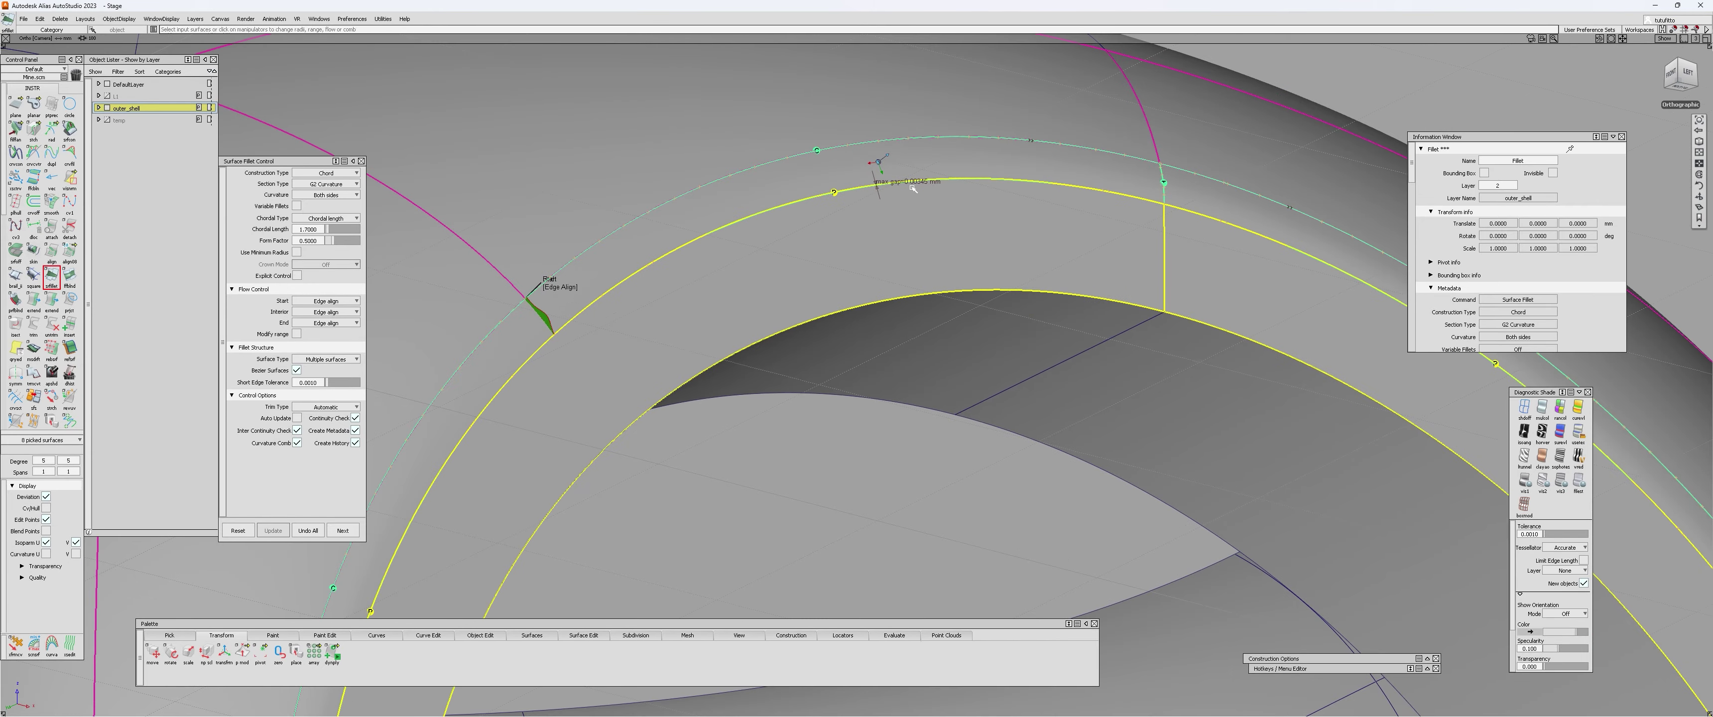
scroll(836, 198, down, 3)
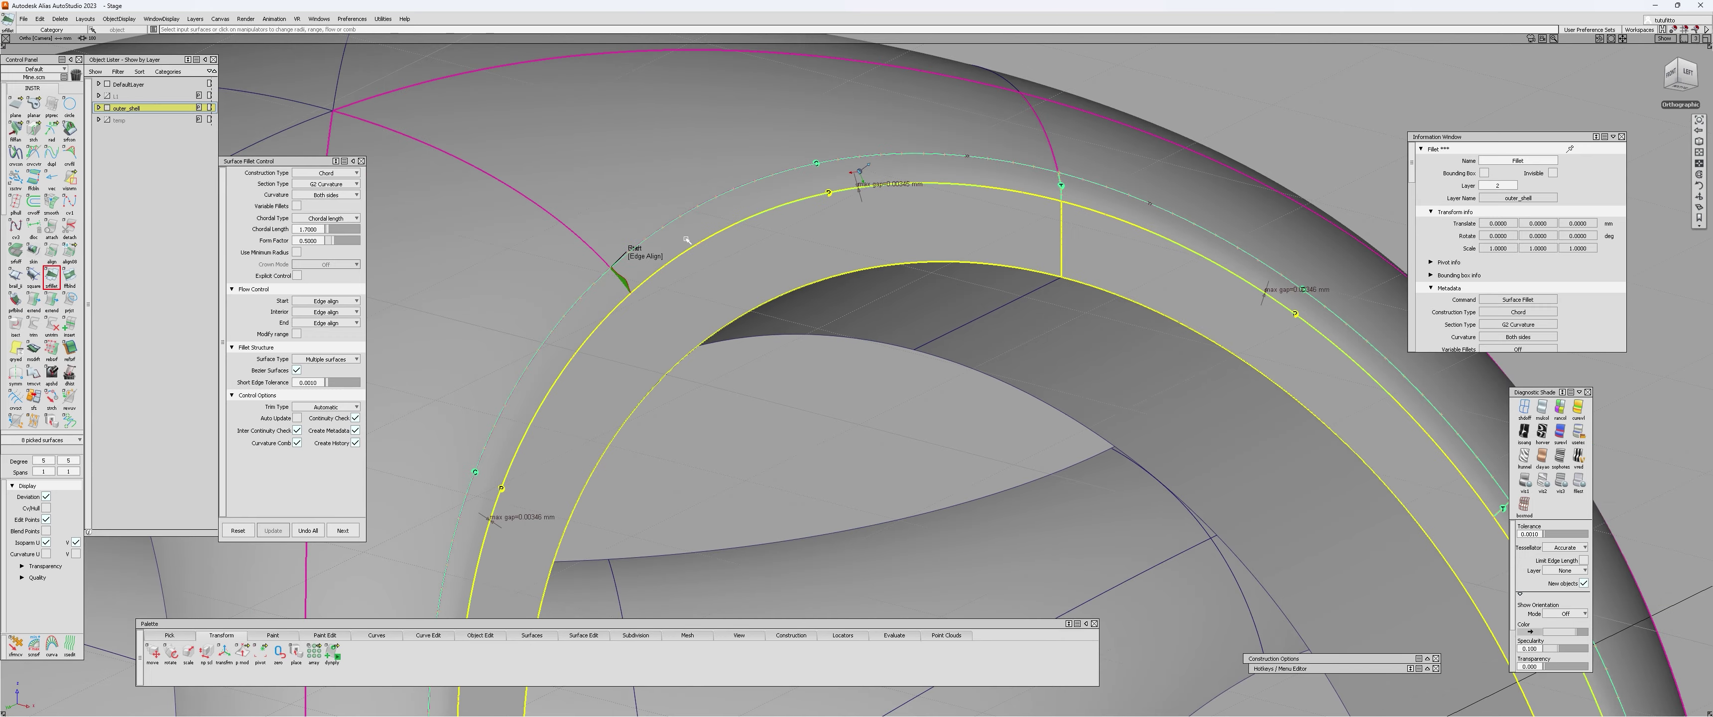
alt+shift+drag(836, 199, 835, 256)
- Check the surface continuity across the shell's diagonal corner seam beside the fillet, and inspect it from several sides
key(ctrl+shift+c)
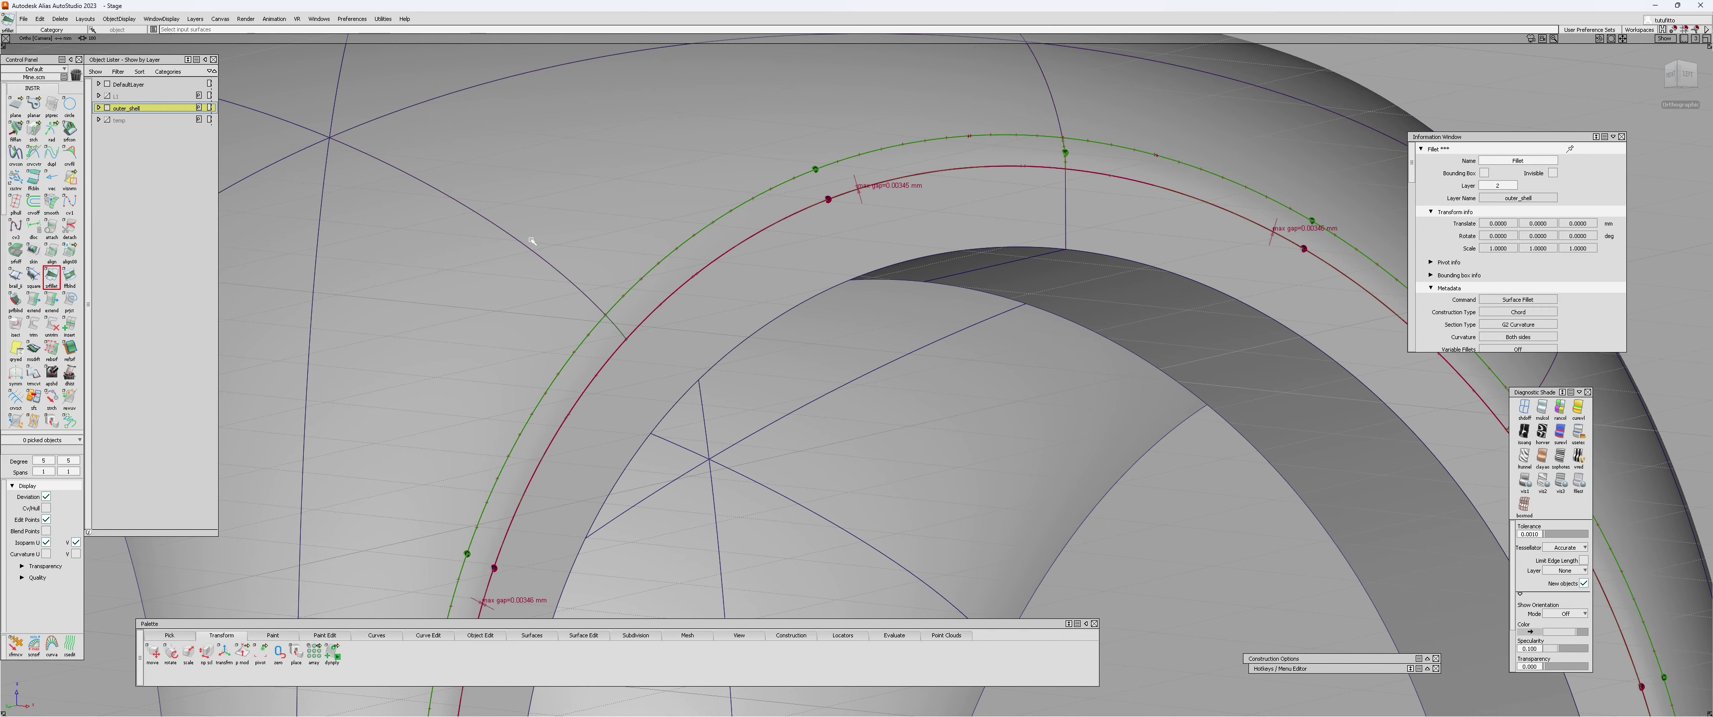
click(535, 250)
mouse_move(592, 249)
alt+shift+mouse_down()
mouse_move(584, 272)
mouse_move(768, 235)
mouse_move(671, 237)
mouse_move(574, 267)
alt+shift+mouse_up()
alt+shift+scroll(618, 241, down, 4)
alt+shift+scroll(668, 209, down, 3)
click(630, 228)
scroll(629, 226, up, 5)
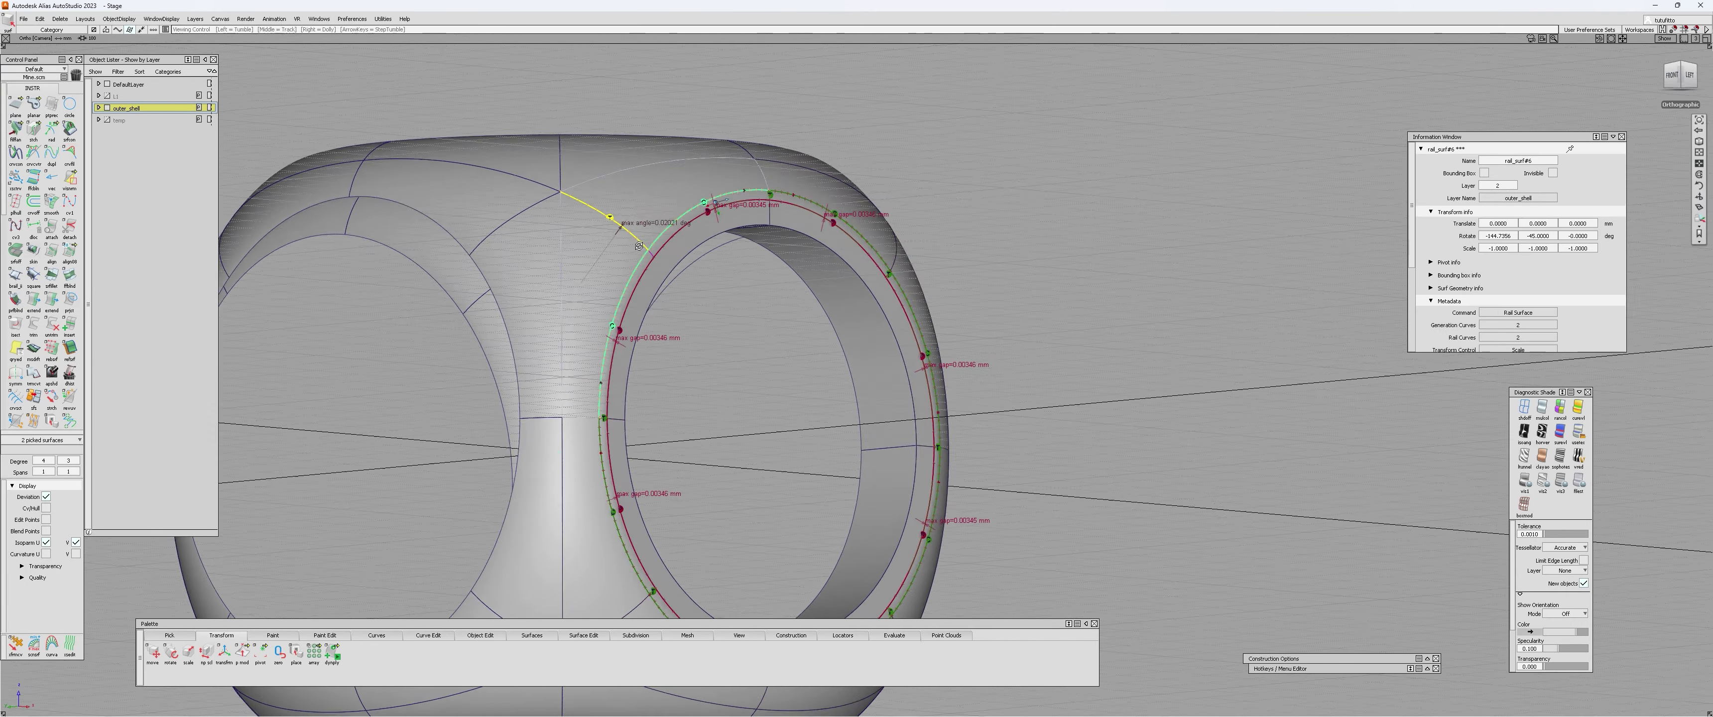
click(644, 222)
alt+shift+drag(643, 223, 689, 279)
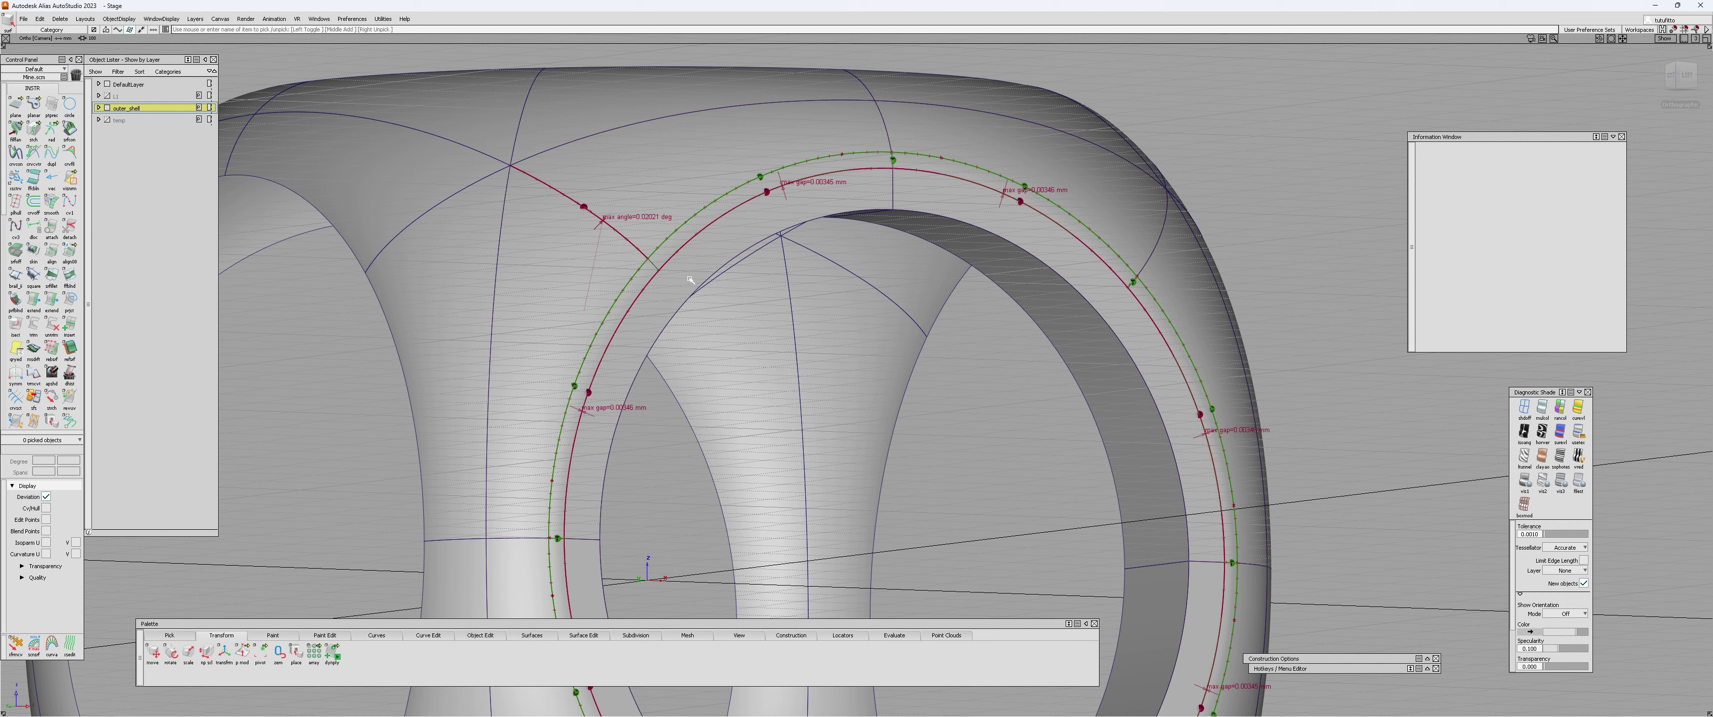
scroll(689, 254, down, 5)
alt+shift+drag(690, 254, 1117, 393)
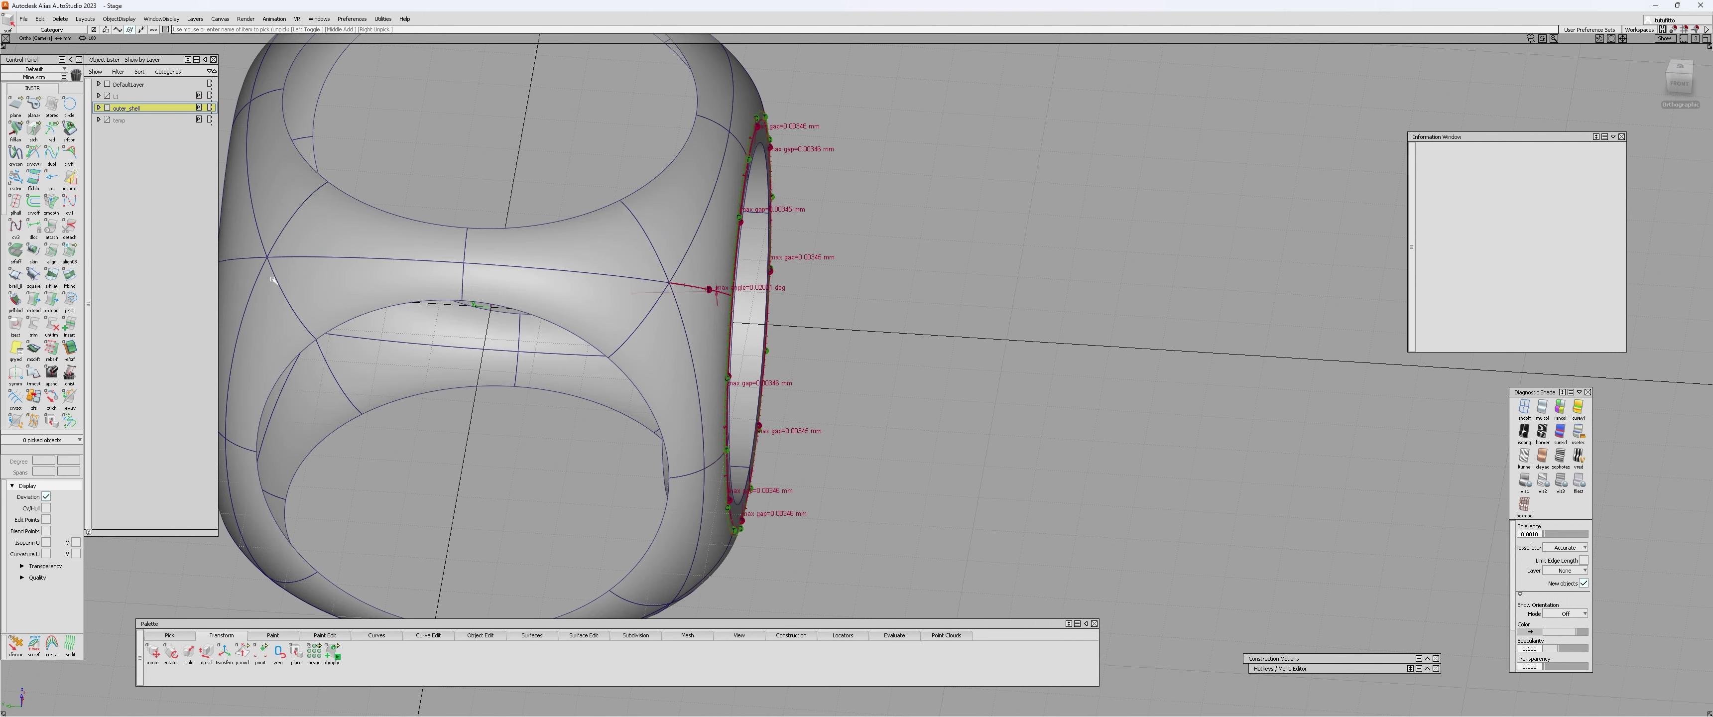
- Clear the continuity markers, and examine the control vertex layout of the fillet surfaces around the opening
click(69, 129)
alt+shift+drag(346, 256, 833, 300)
alt+shift+right_drag(833, 299, 858, 286)
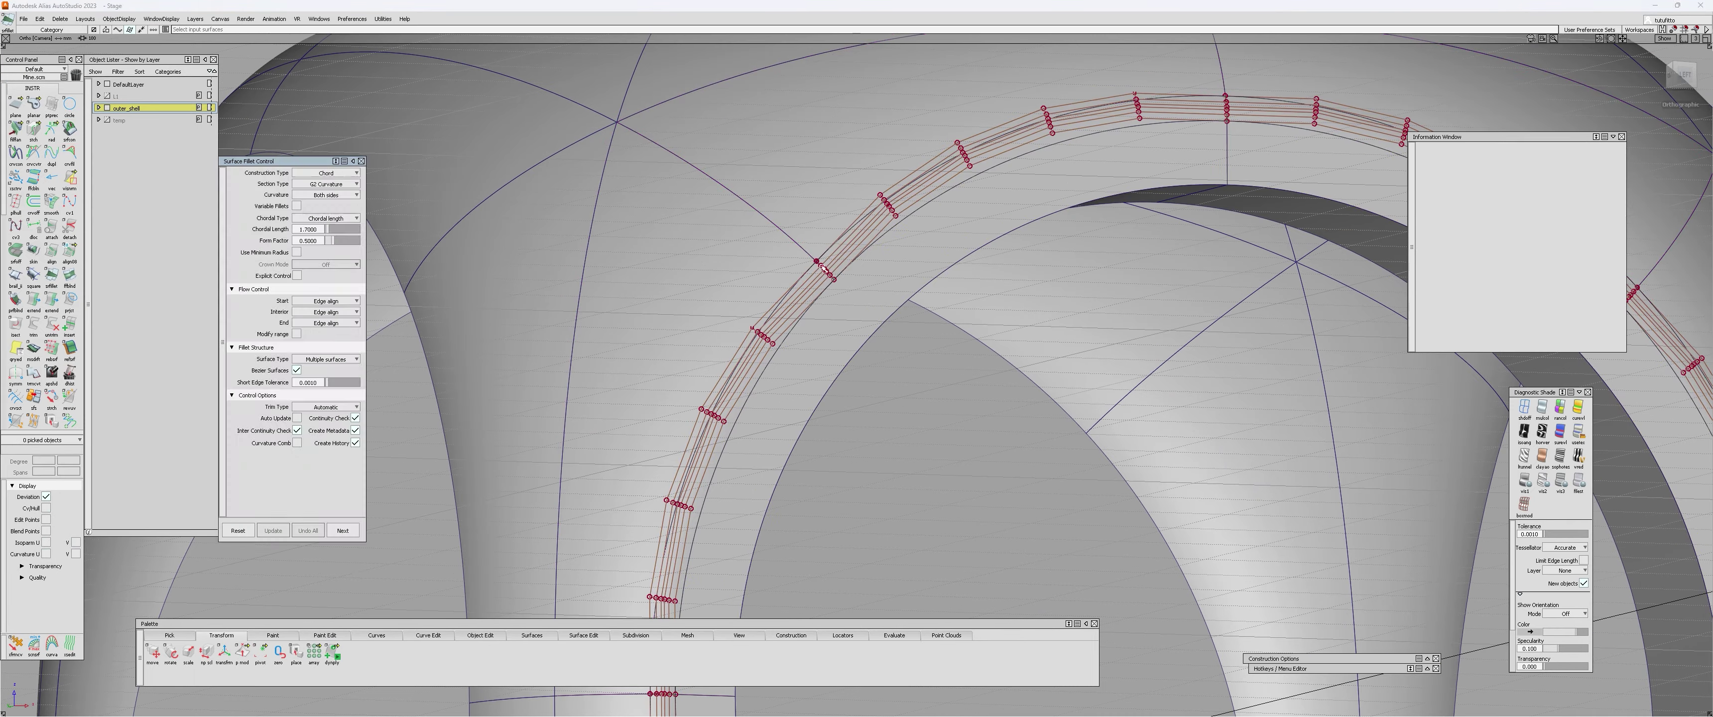
alt+shift+drag(832, 263, 856, 309)
alt+shift+right_drag(856, 309, 881, 249)
click(881, 249)
alt+shift+drag(881, 249, 994, 256)
- Reopen the surface fillet around the opening for editing, and undo the fillet entirely
key(p)
click(919, 237)
key(c)
key(q)
click(919, 237)
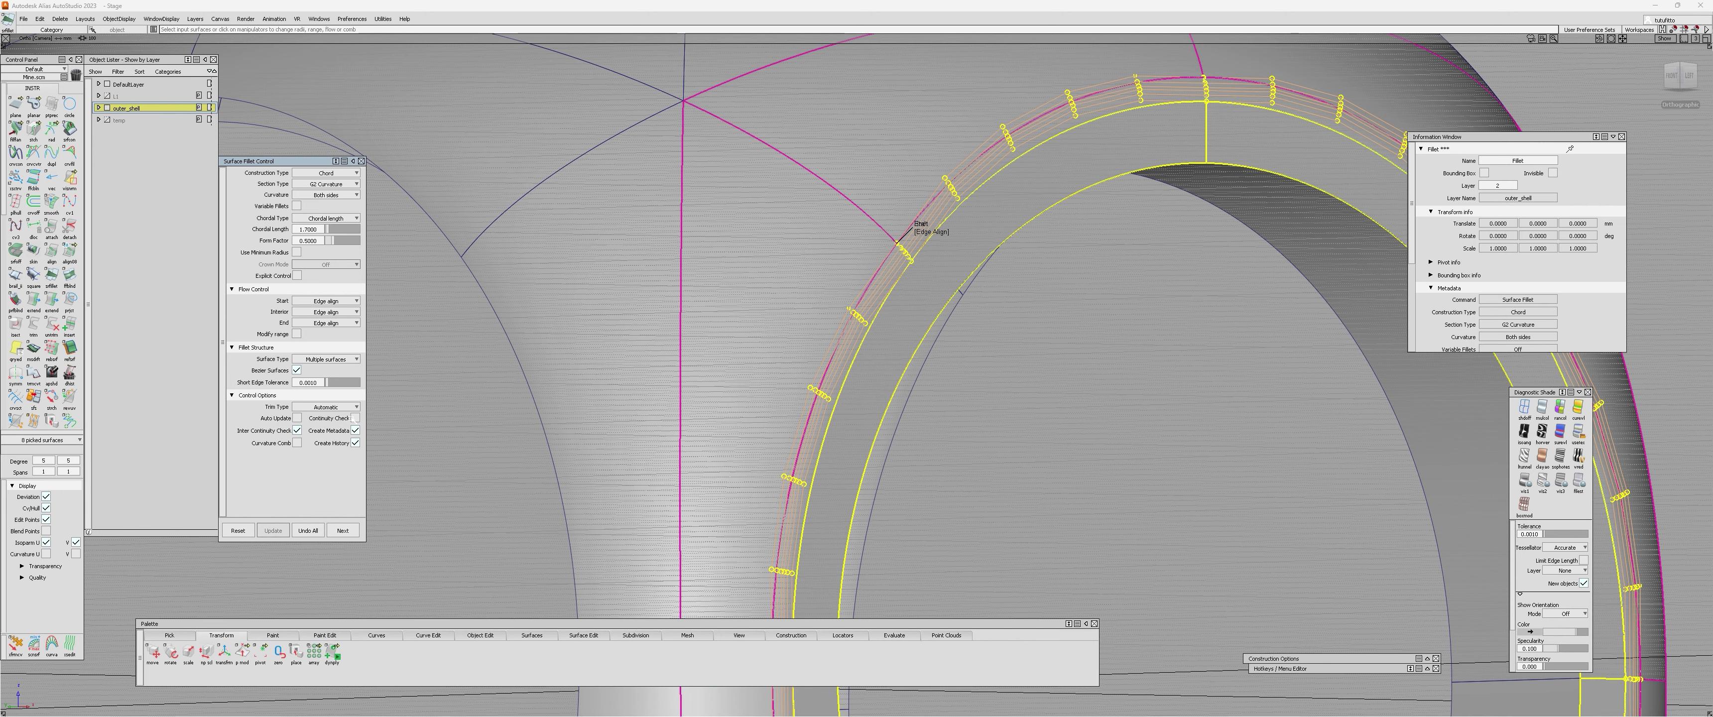
click(310, 530)
alt+shift+right_drag(946, 227, 862, 396)
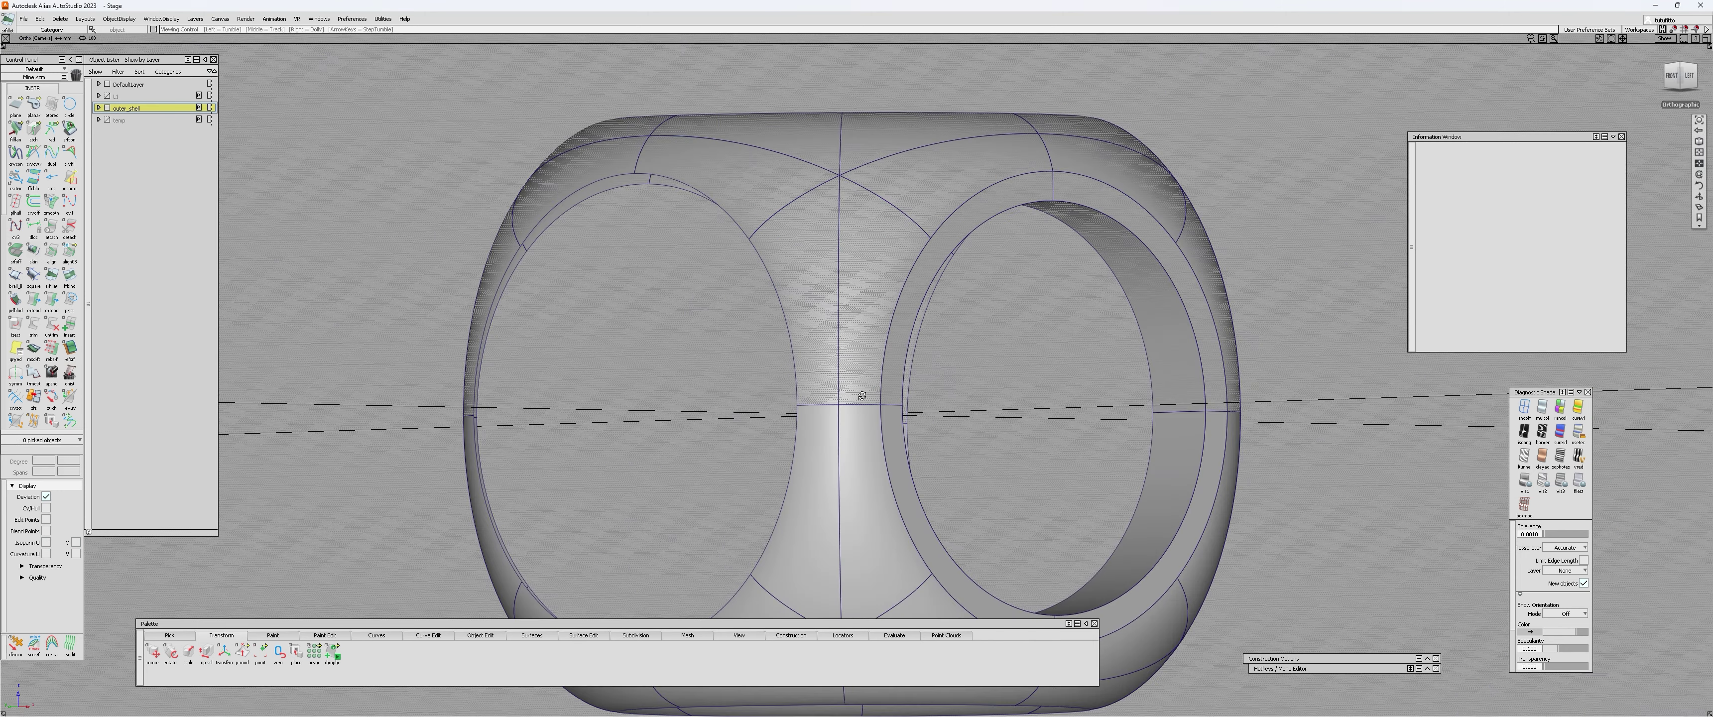
- Build a surface fillet between the shell surfaces around the side opening and the rim surfaces, using a 1.7 mm chordal length
alt+shift+drag(862, 395, 931, 245)
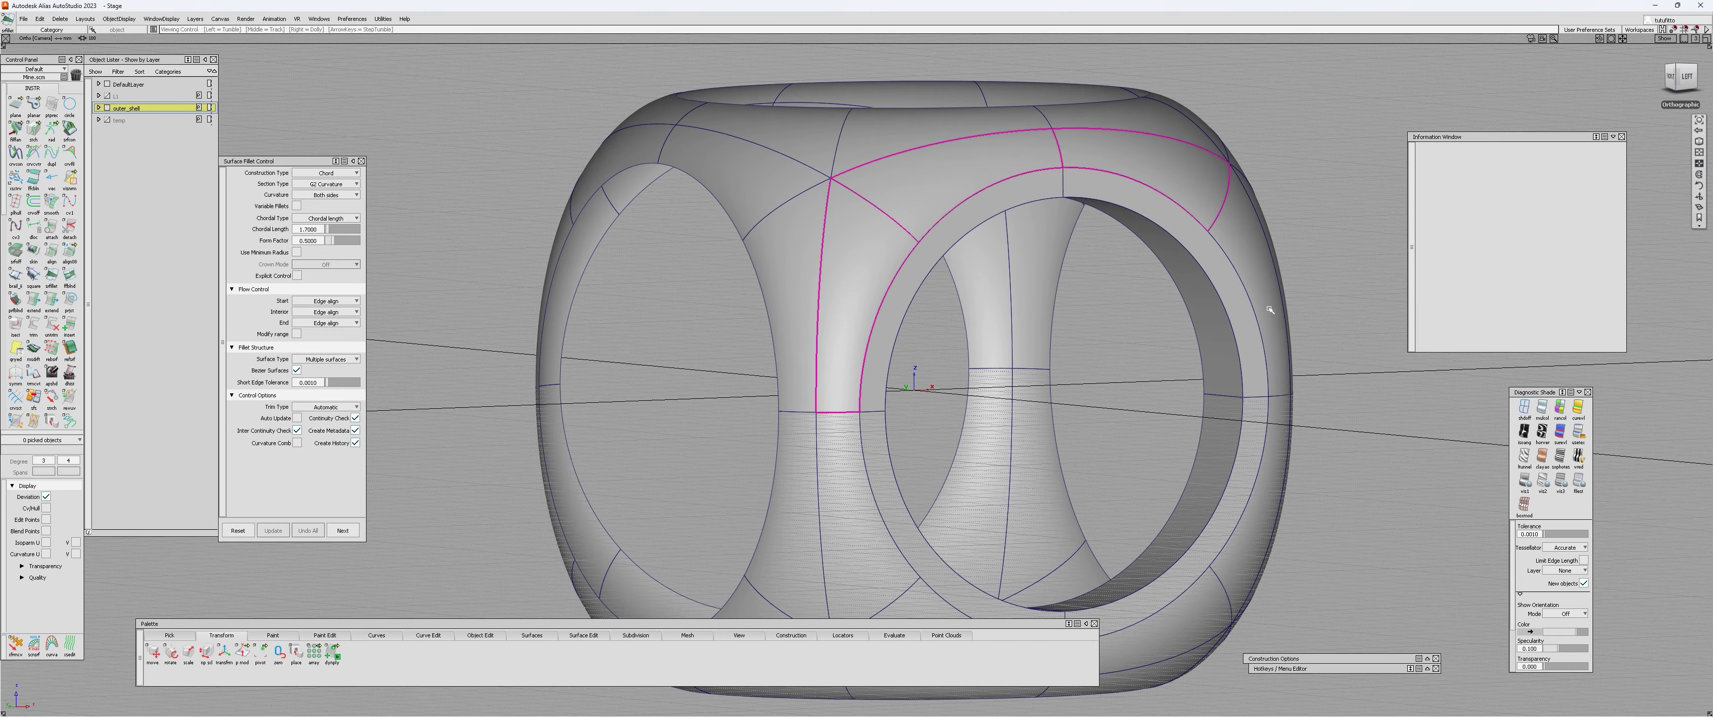
alt+shift+drag(1057, 270, 1170, 428)
shift+click(1173, 432)
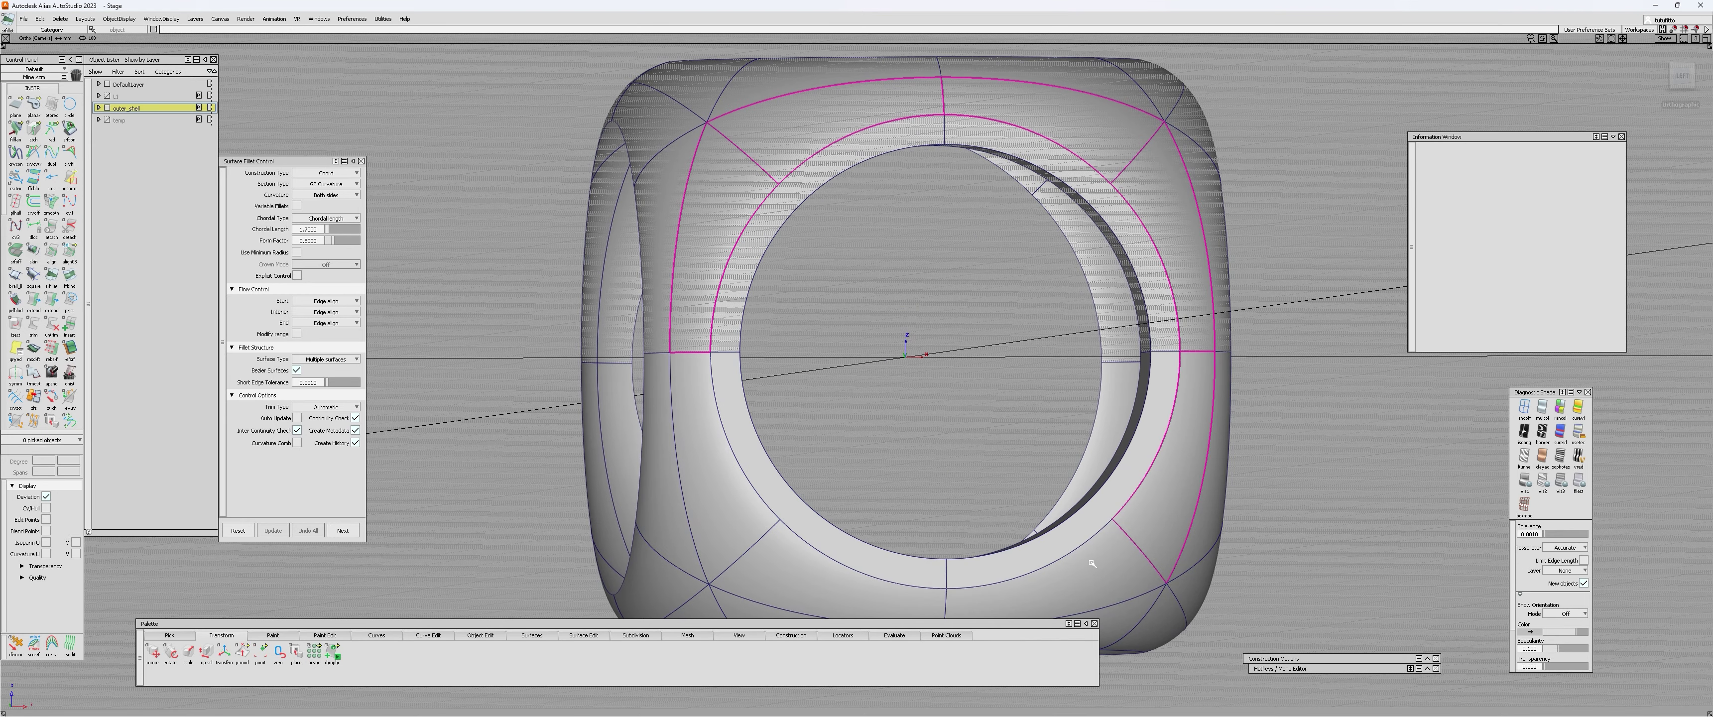
shift+click(1070, 570)
shift+click(848, 581)
shift+click(715, 452)
click(739, 426)
shift+click(748, 272)
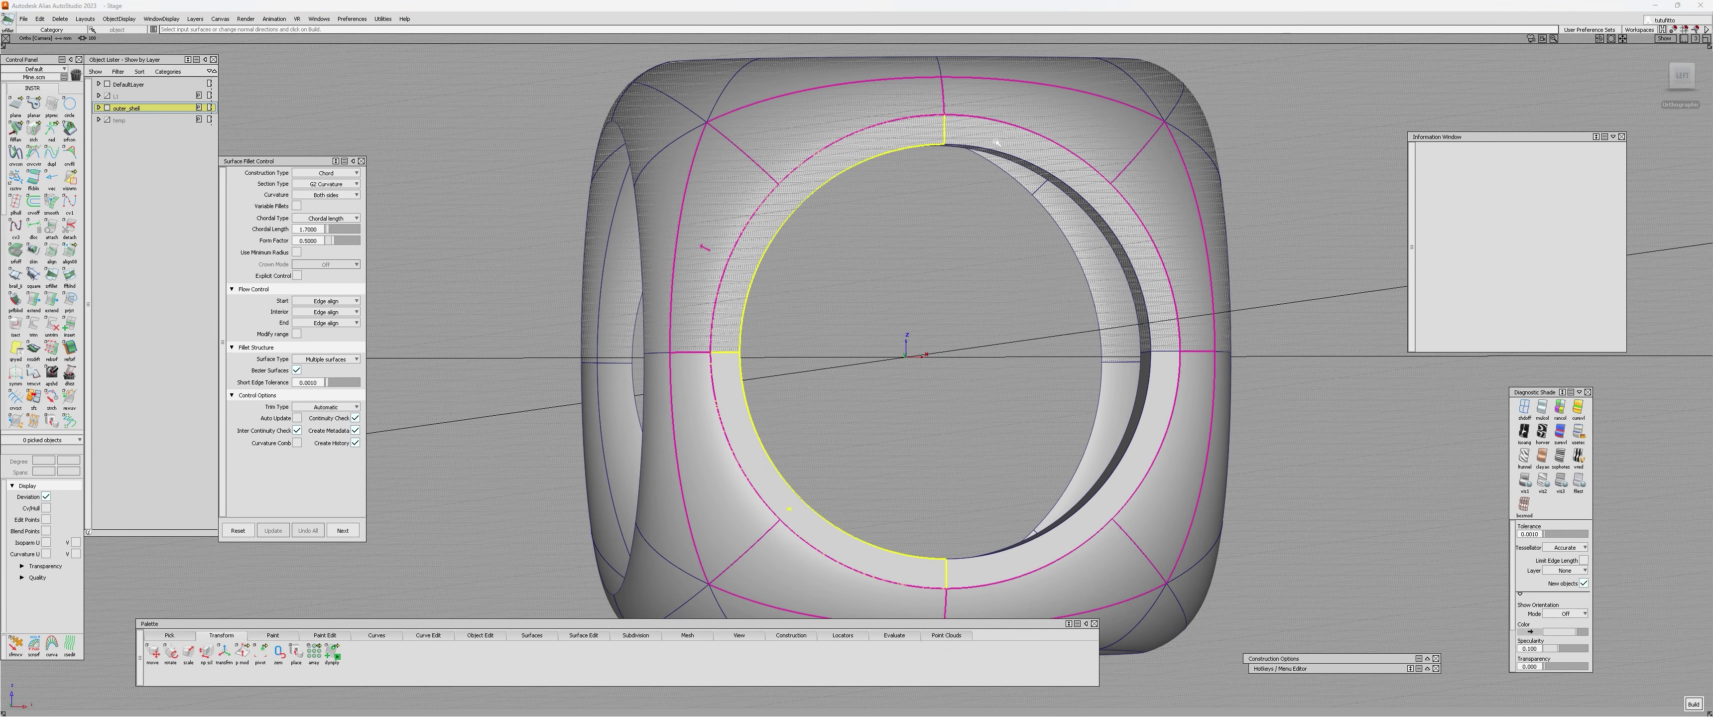
shift+click(1109, 206)
shift+click(1151, 438)
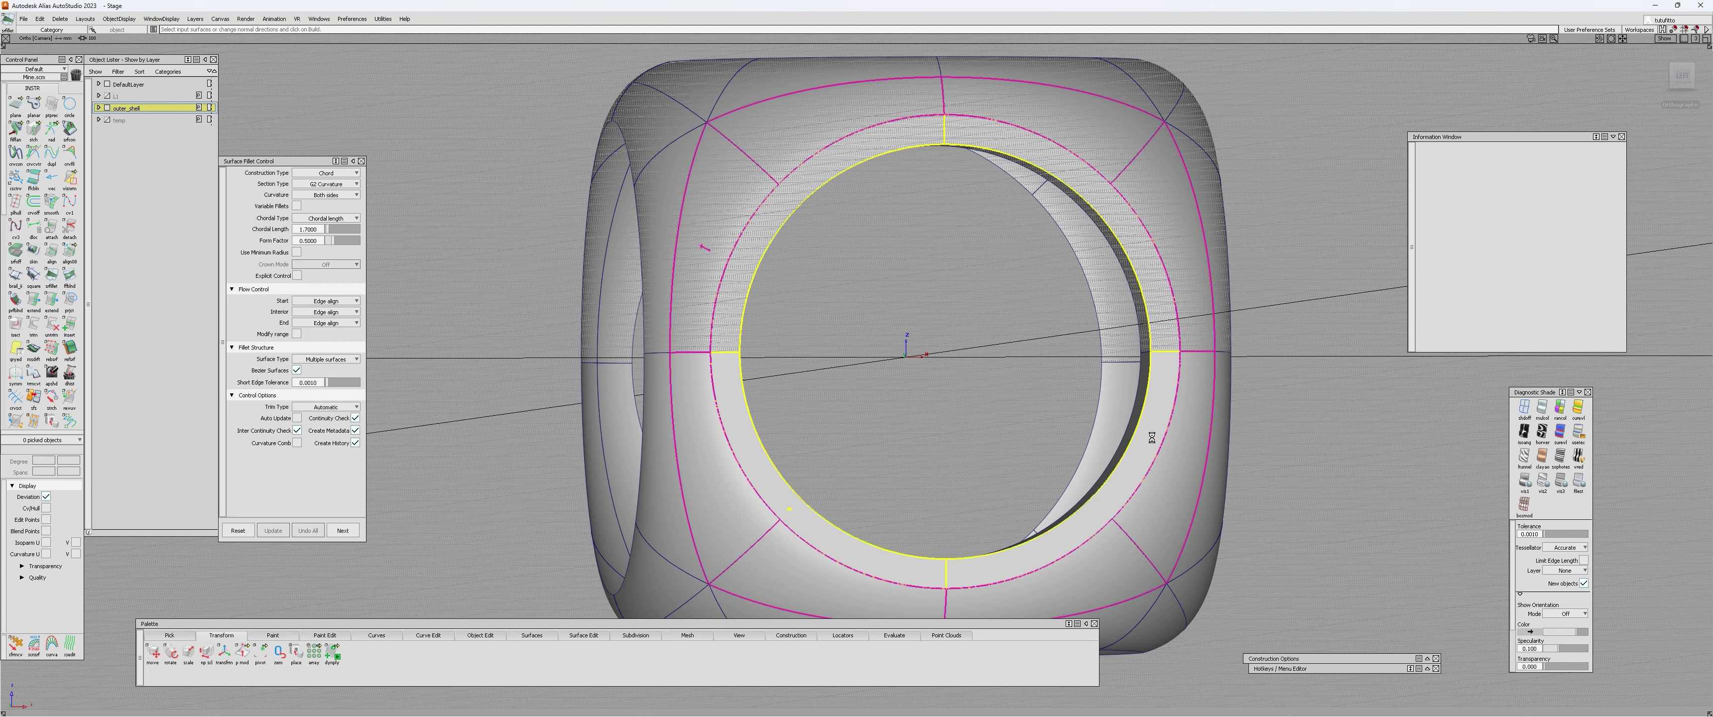
alt+shift+drag(971, 379, 977, 436)
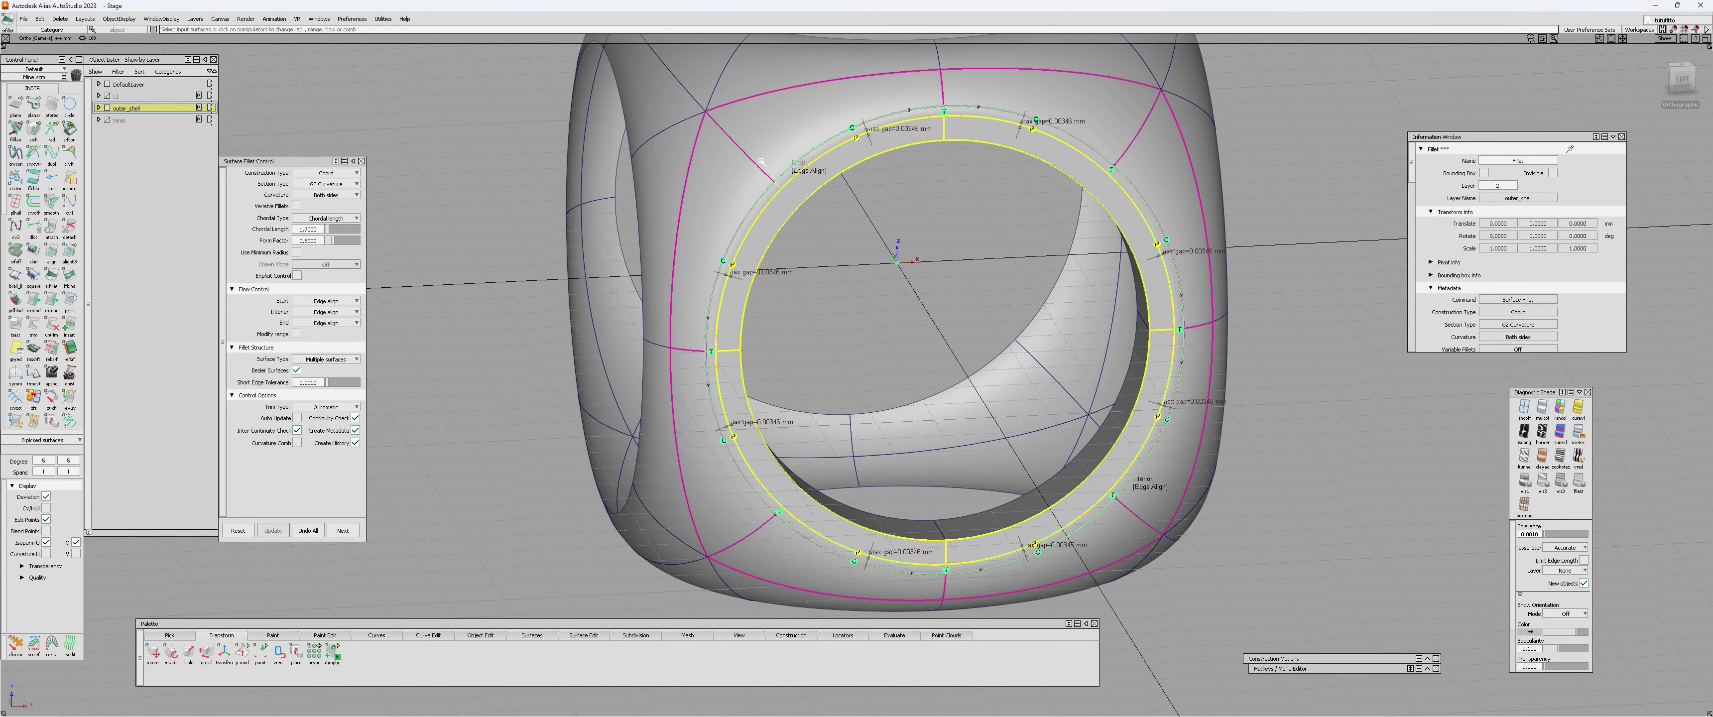
- Isolate a shell patch and its neighbouring rim surface, inspect the patch's control vertices, and restore the hidden geometry
scroll(788, 184, up, 5)
alt+shift+middle_drag(791, 187, 797, 338)
ctrl+shift+drag(797, 338, 899, 338)
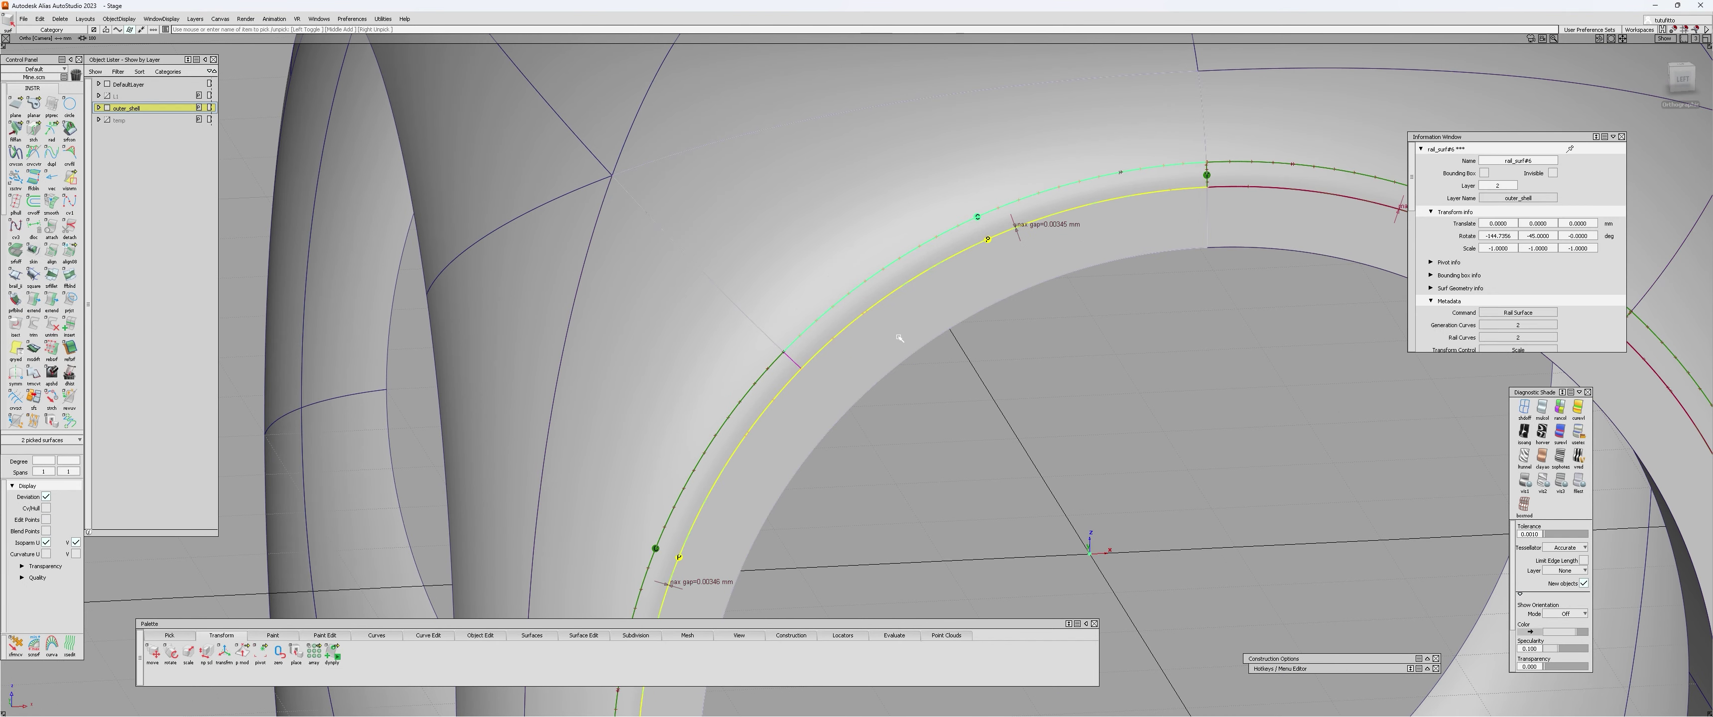
key(alt+h)
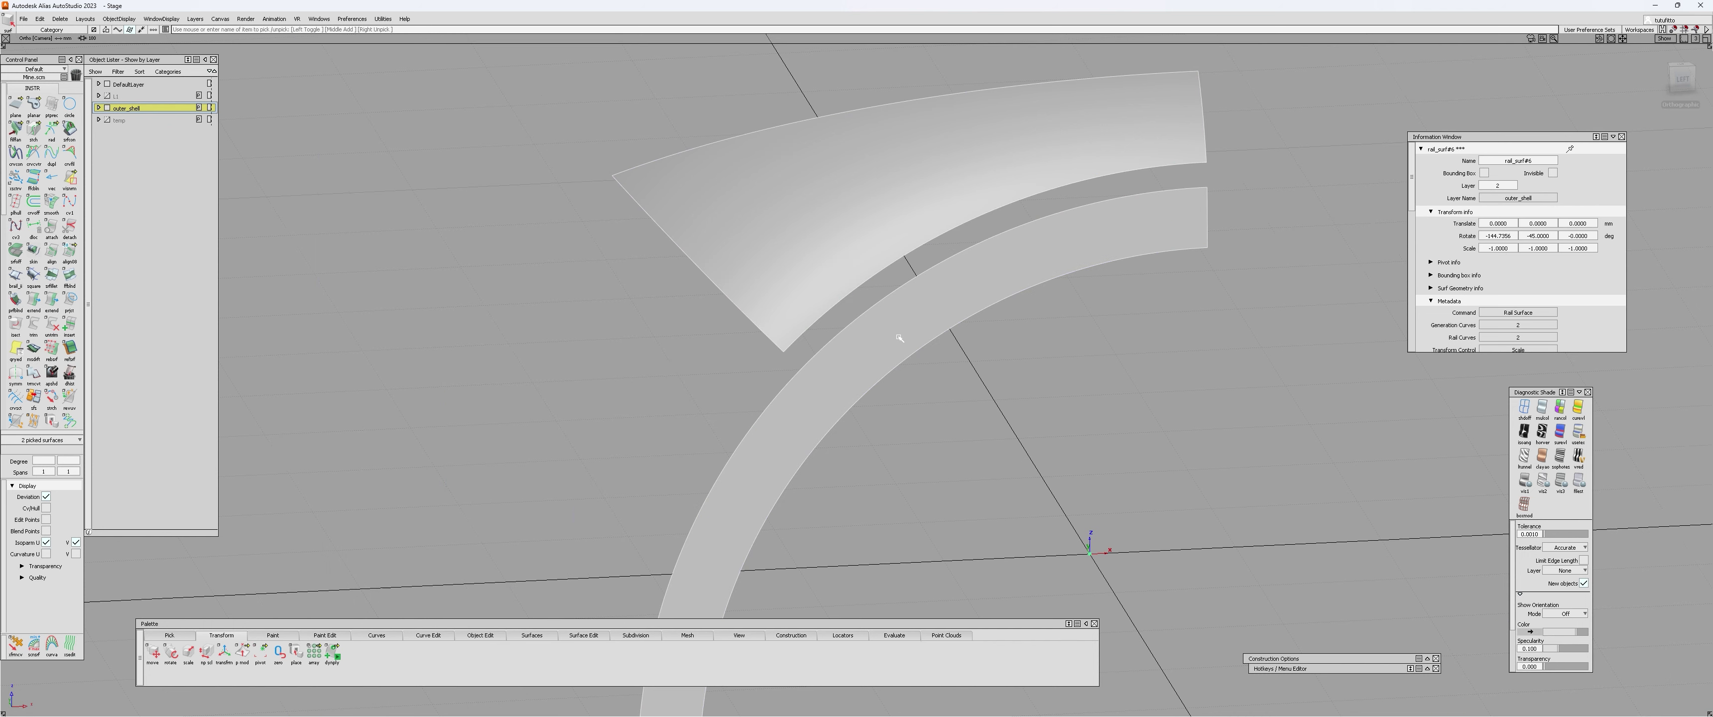
click(899, 339)
click(861, 246)
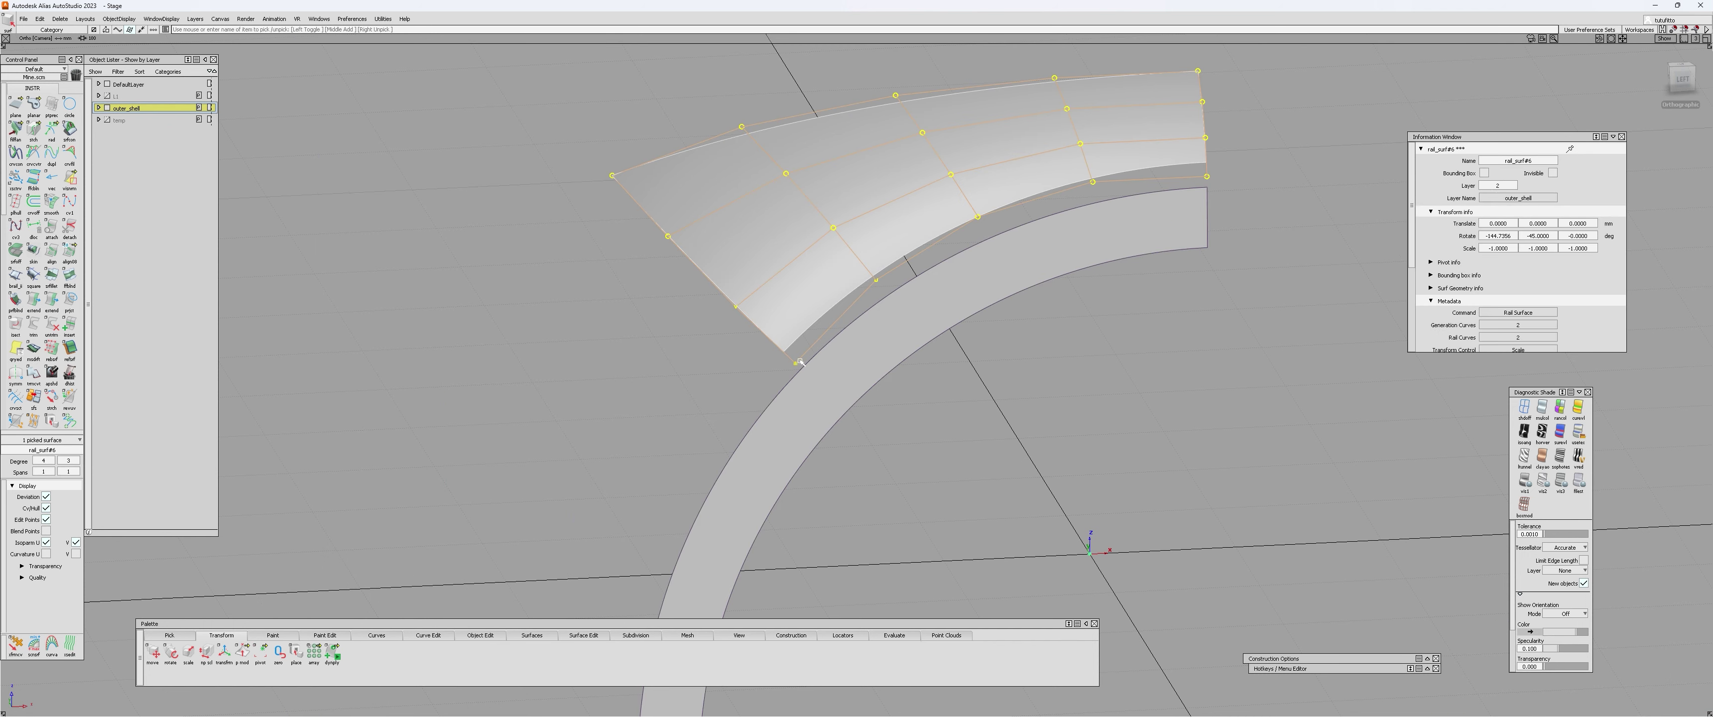
ctrl+shift+drag(1175, 188, 1081, 152)
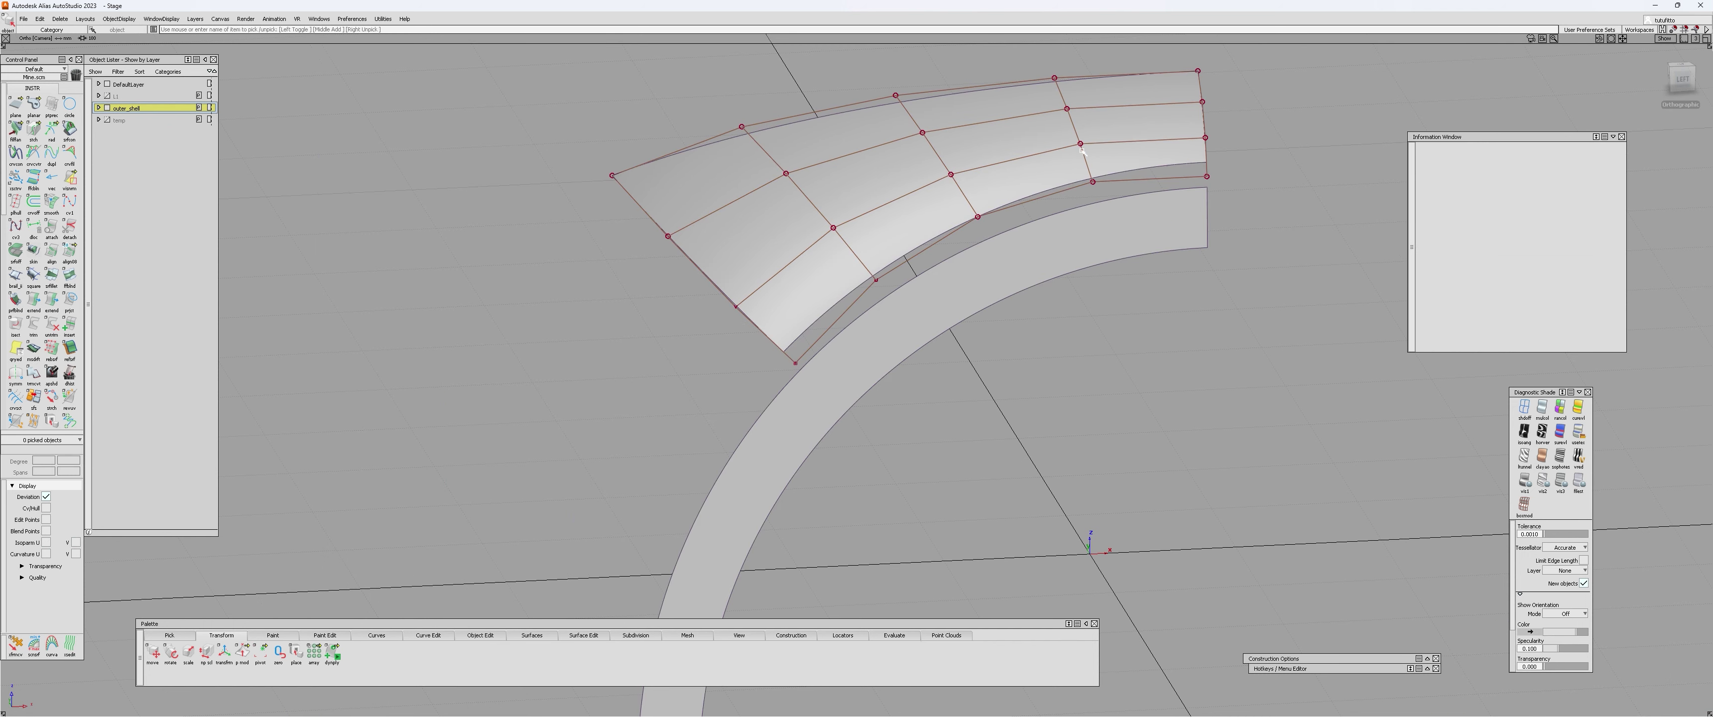
click(870, 206)
key(alt+space)
key(Escape)
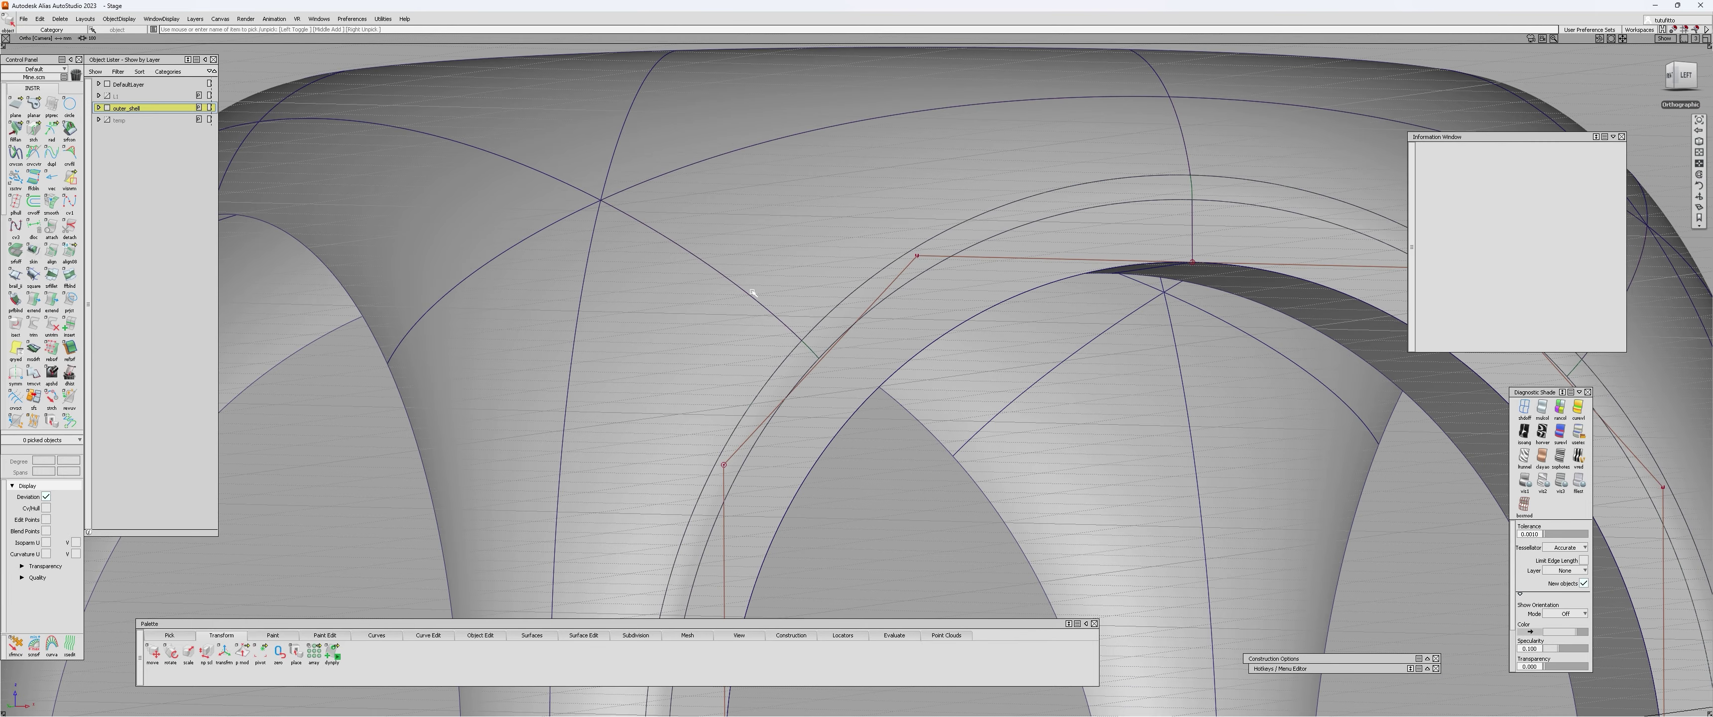
- Check G2 curvature continuity across the shell's diagonal seam beside the fillet, using arc length check spacing
click(743, 290)
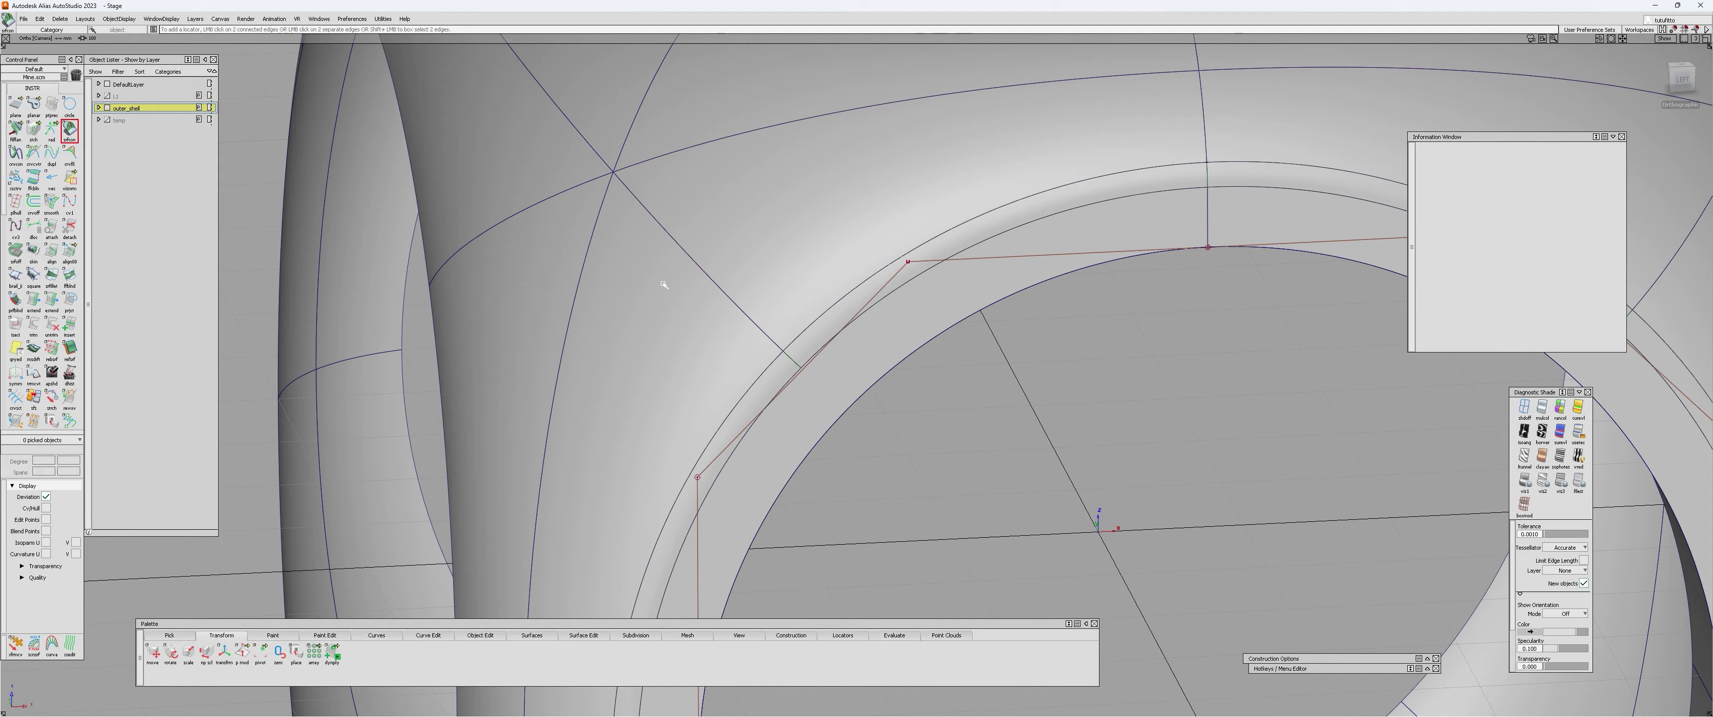
alt+shift+right_drag(632, 278, 719, 306)
alt+shift+drag(719, 306, 611, 309)
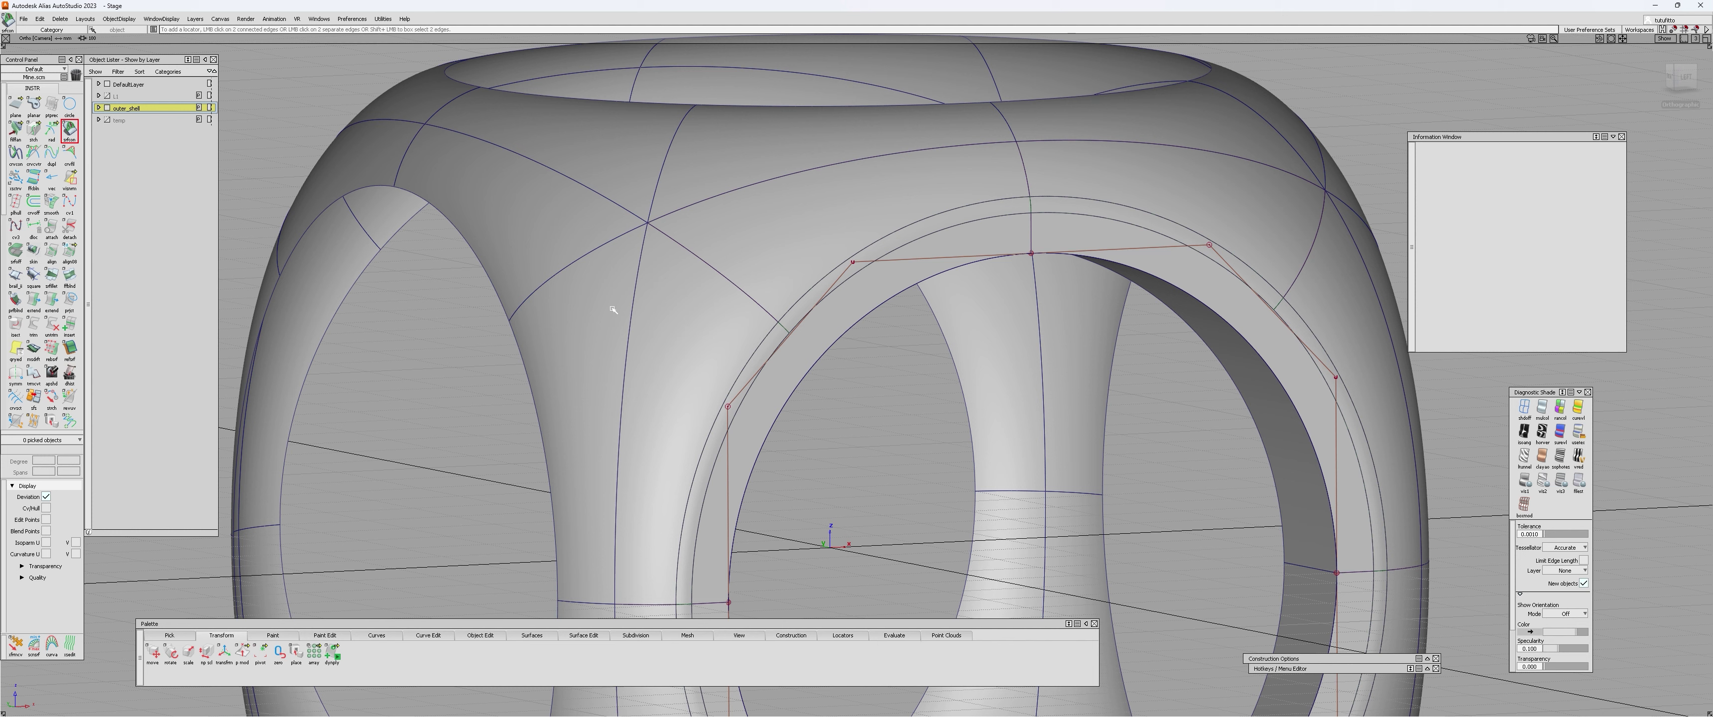
double_click(69, 129)
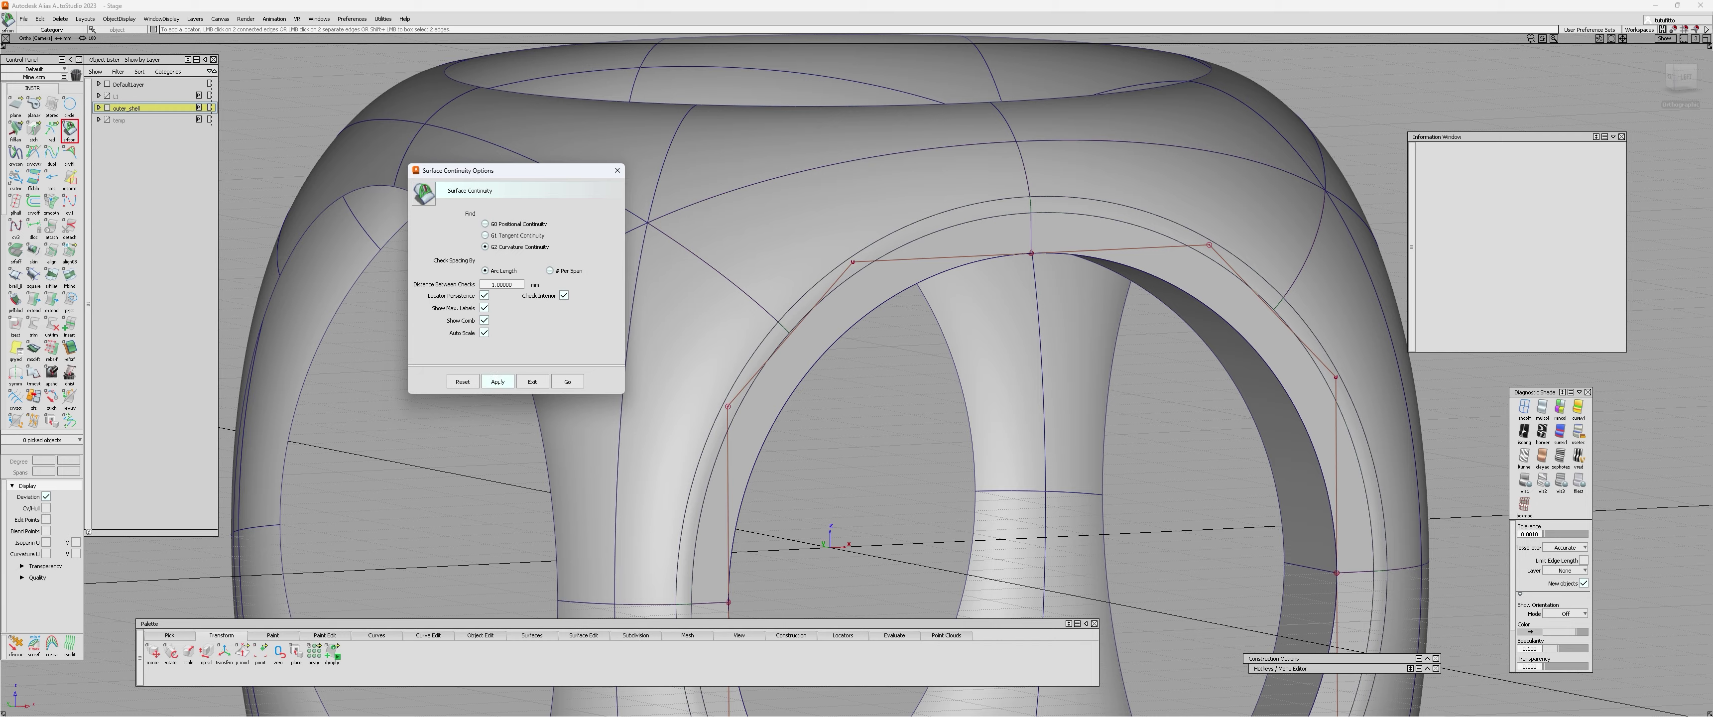
click(567, 381)
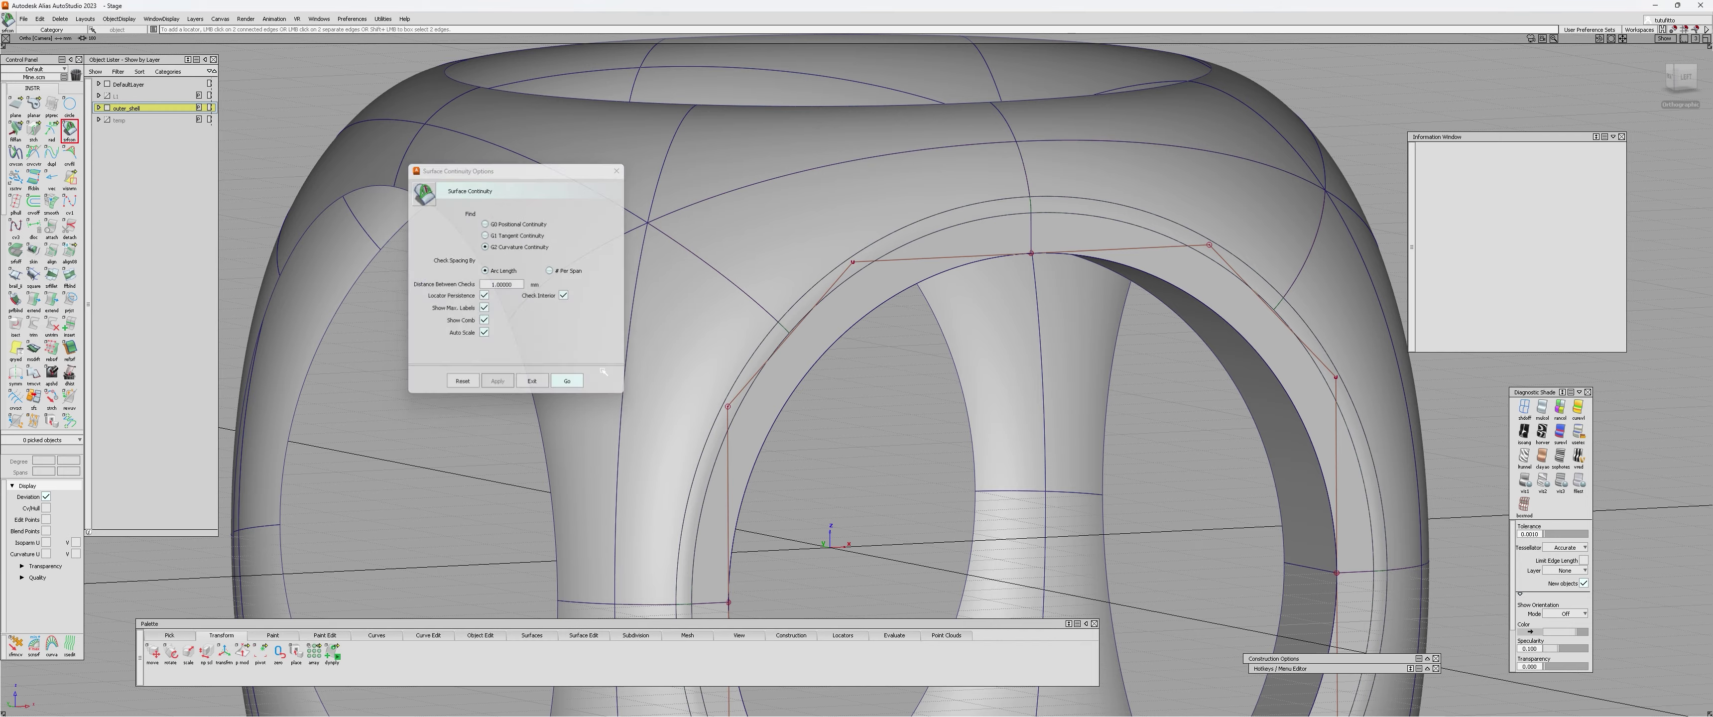
click(736, 289)
alt+shift+drag(731, 330, 865, 271)
alt+shift+right_drag(864, 272, 784, 266)
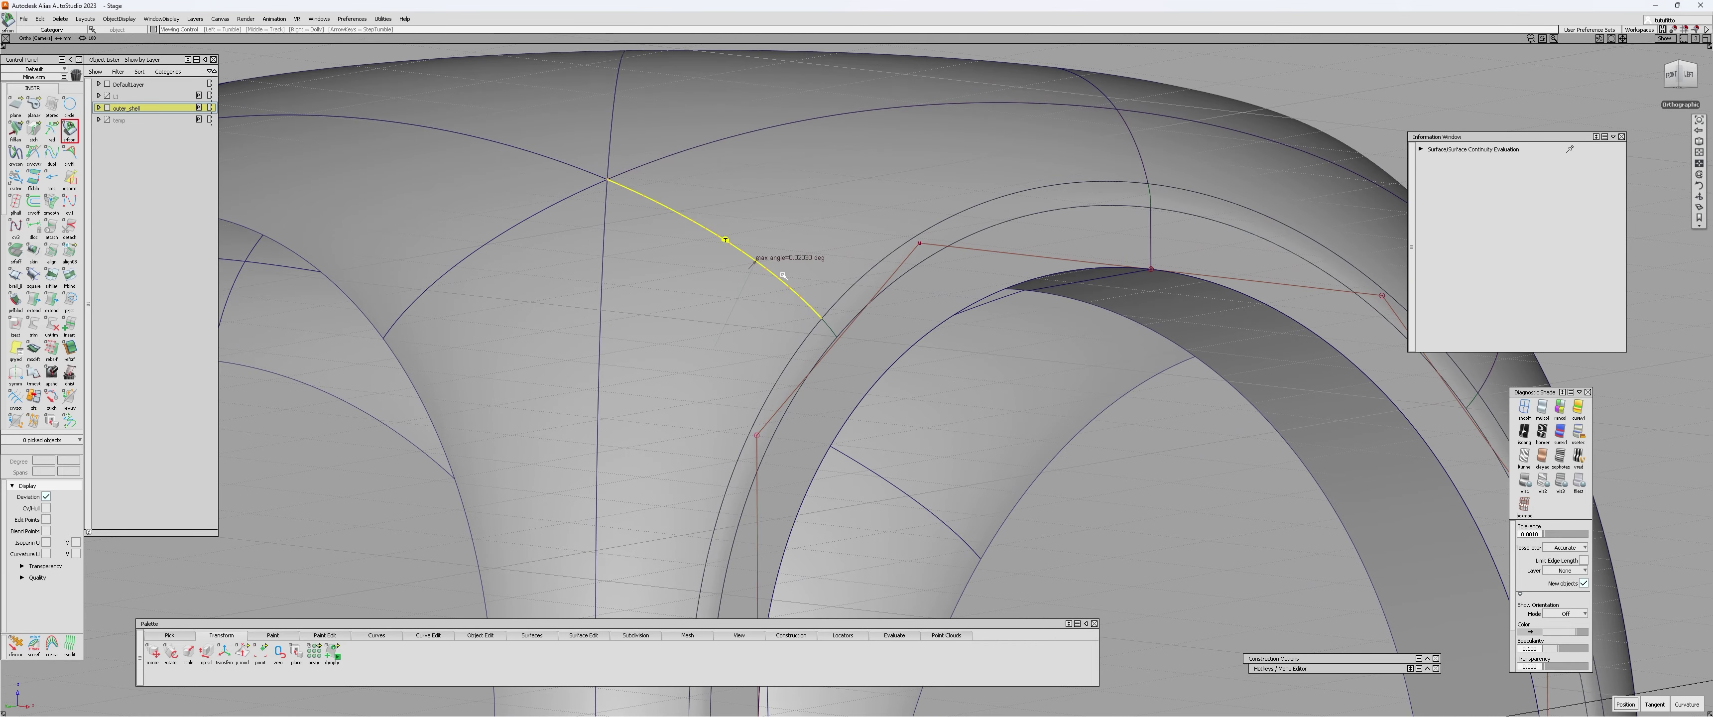
alt+shift+drag(906, 212, 768, 315)
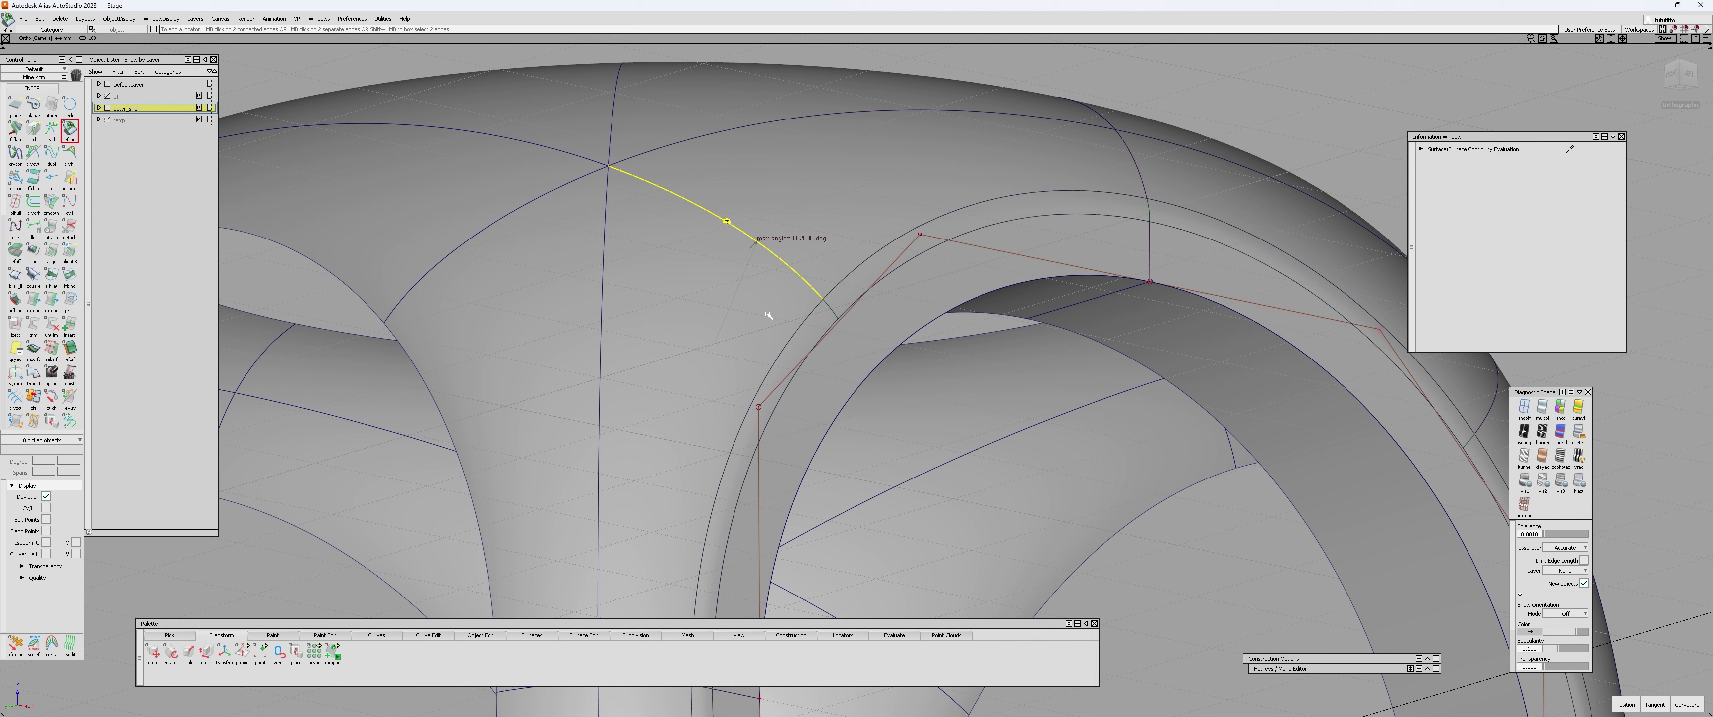
- Set the surface continuity check spacing to a number per span
double_click(69, 129)
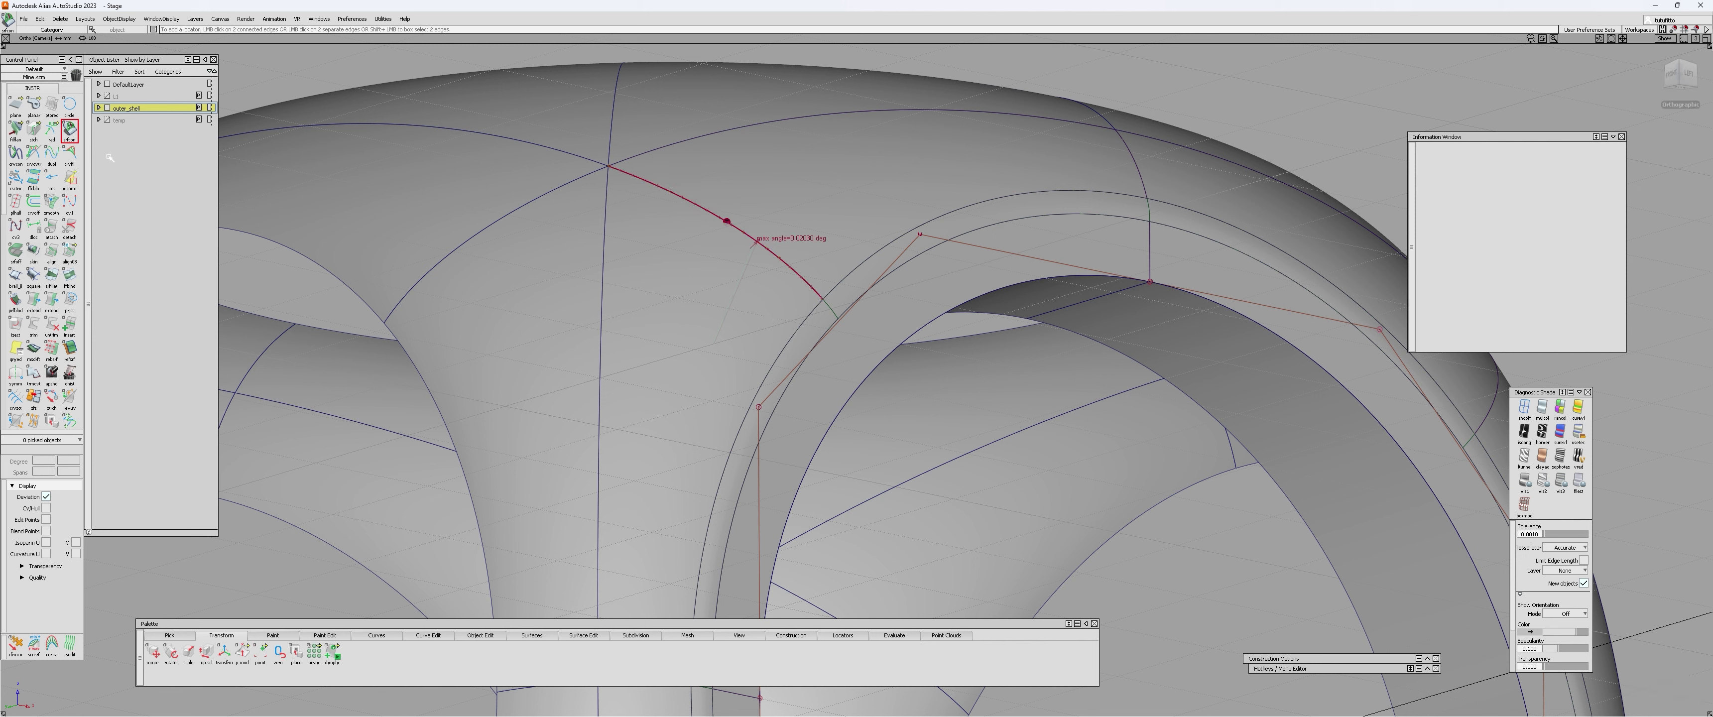
click(562, 273)
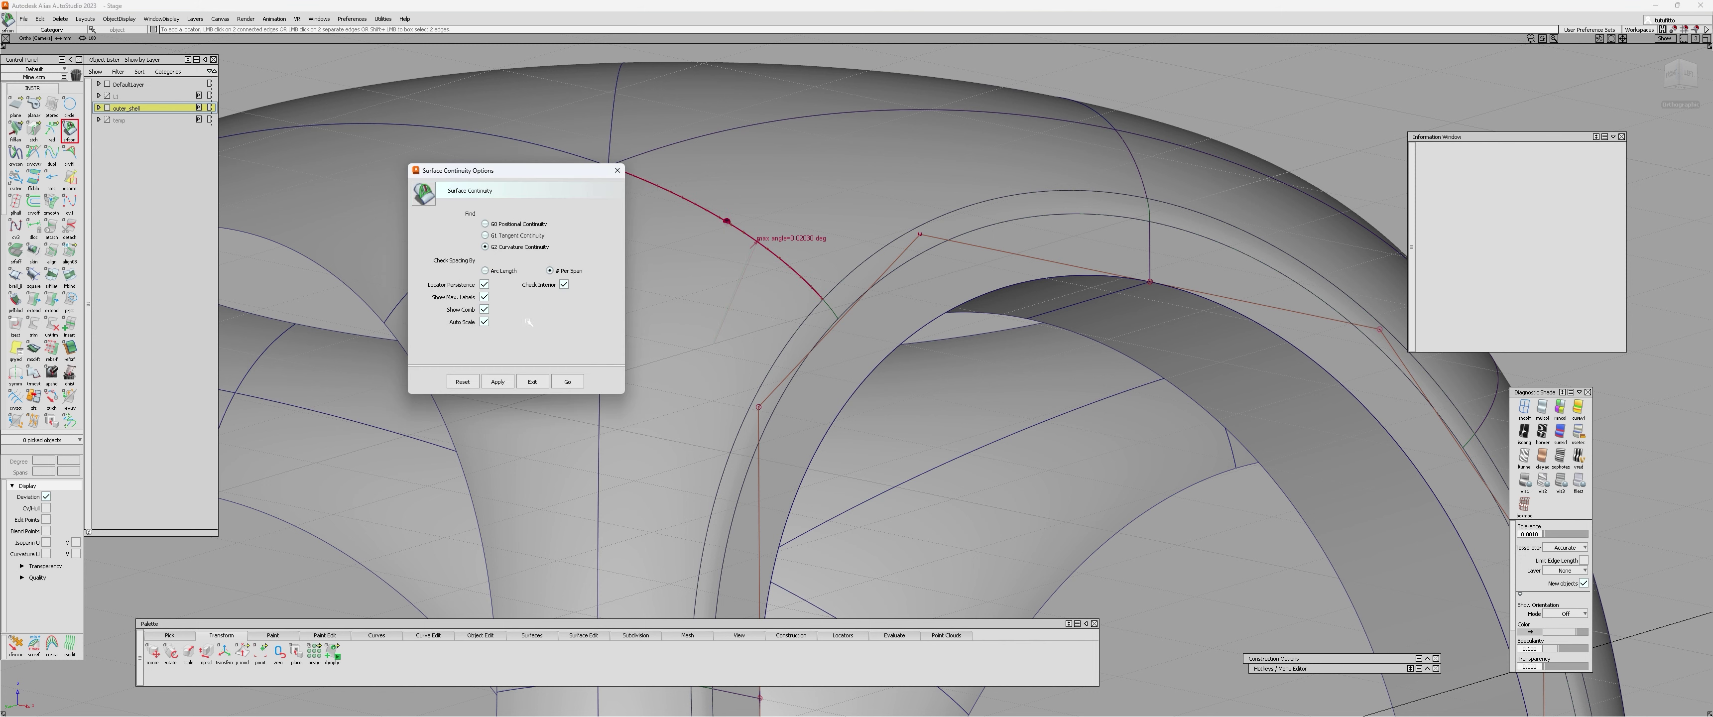
click(498, 384)
click(567, 383)
- Reopen the surface fillet, set its start and end flow to Default and its interior flow to Free, and rebuild it
alt+shift+drag(725, 266, 838, 290)
alt+shift+right_drag(839, 290, 801, 329)
click(814, 298)
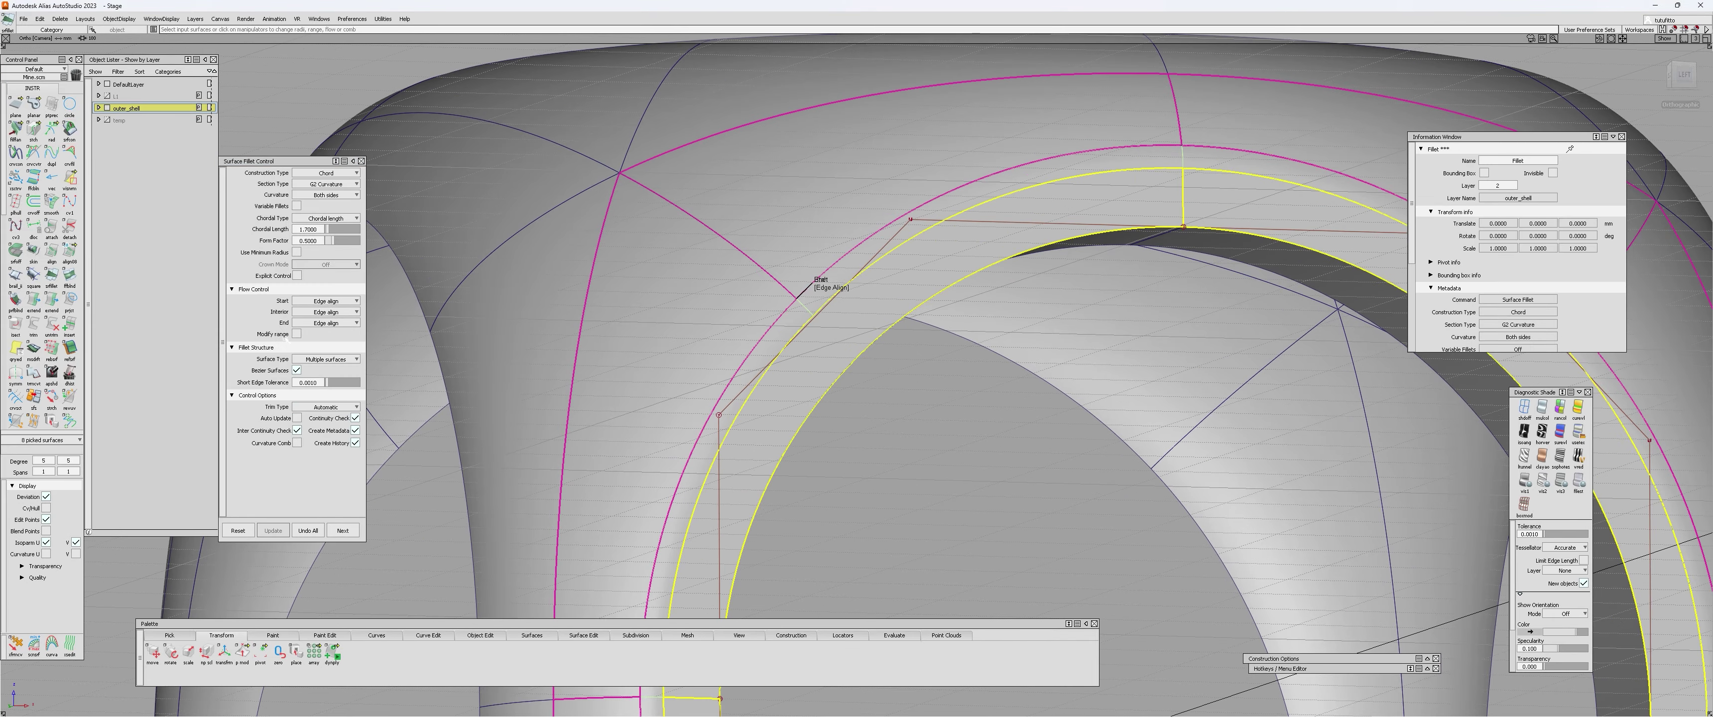
click(336, 301)
click(335, 311)
click(326, 311)
click(329, 336)
click(325, 323)
click(345, 337)
key(space)
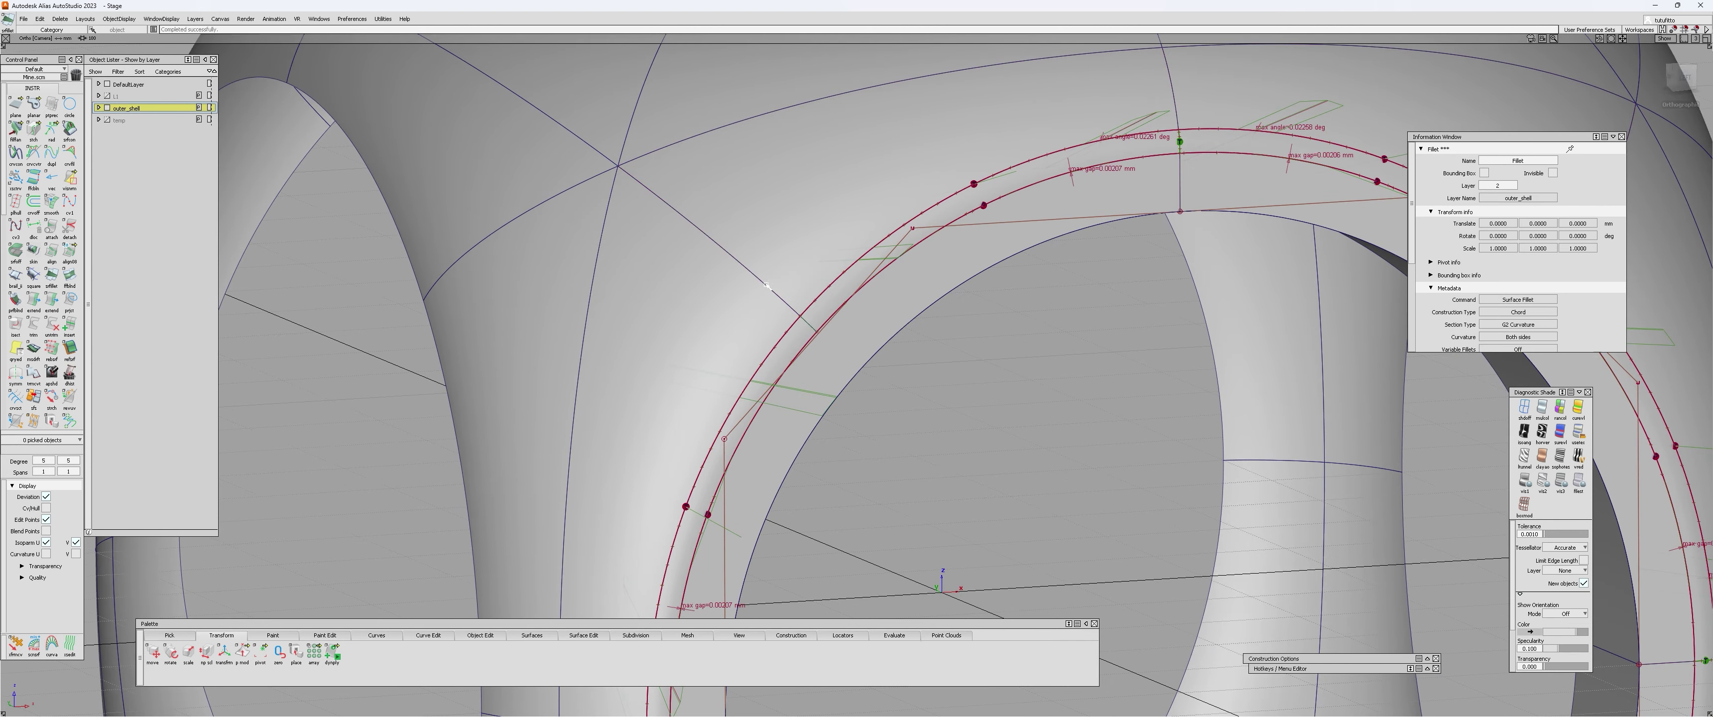
- Check surface continuity across the shell's diagonal seam beside the rebuilt fillet
key(ctrl+shift+c)
click(768, 286)
alt+shift+drag(768, 286, 947, 266)
key(ctrl+shift+l)
- Reopen the surface fillet and set its start, interior and end flow to Edge align
key(ctrl+q)
click(967, 203)
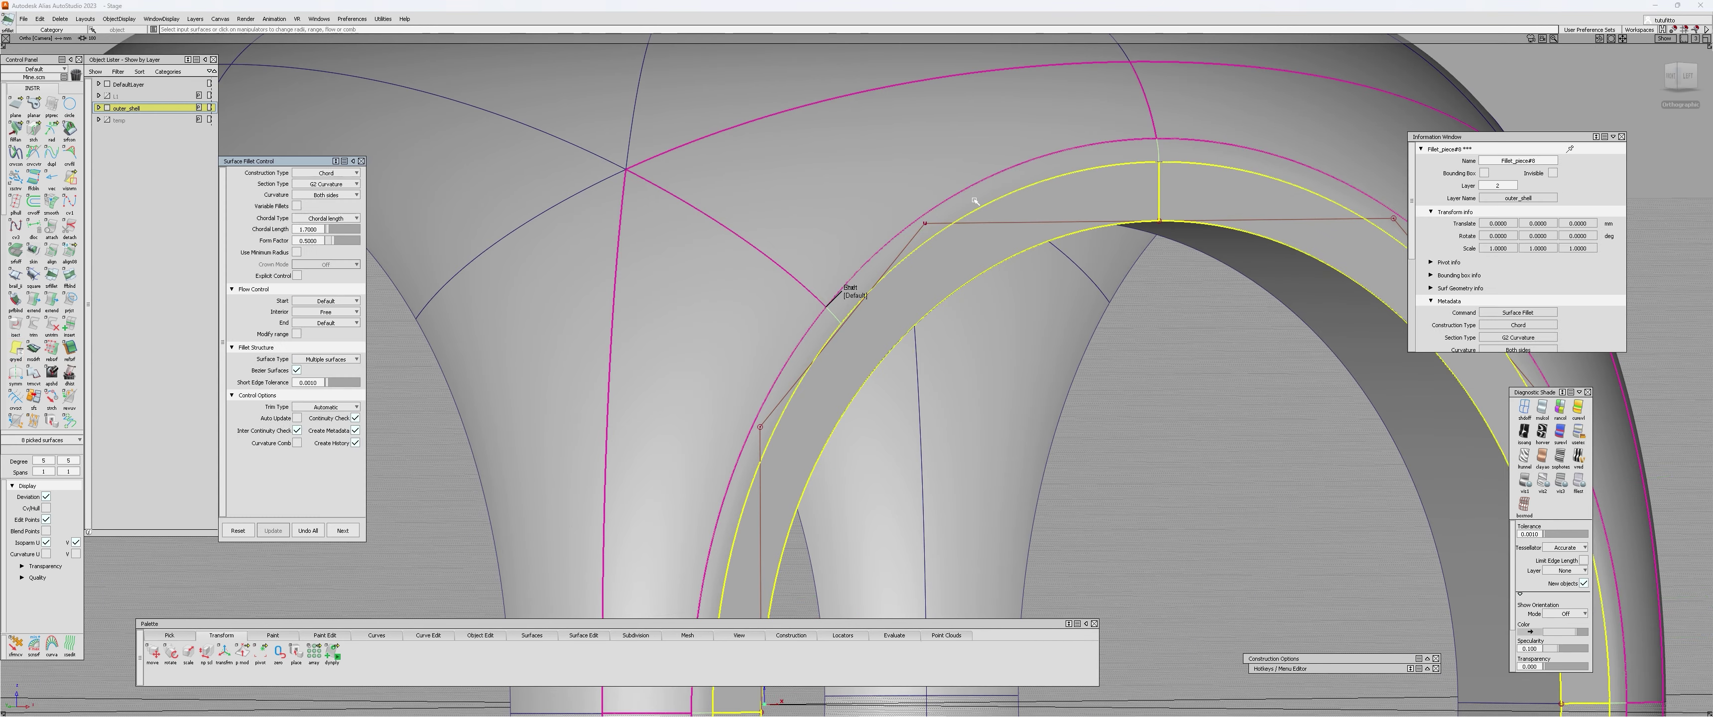
key(ctrl+q)
click(839, 289)
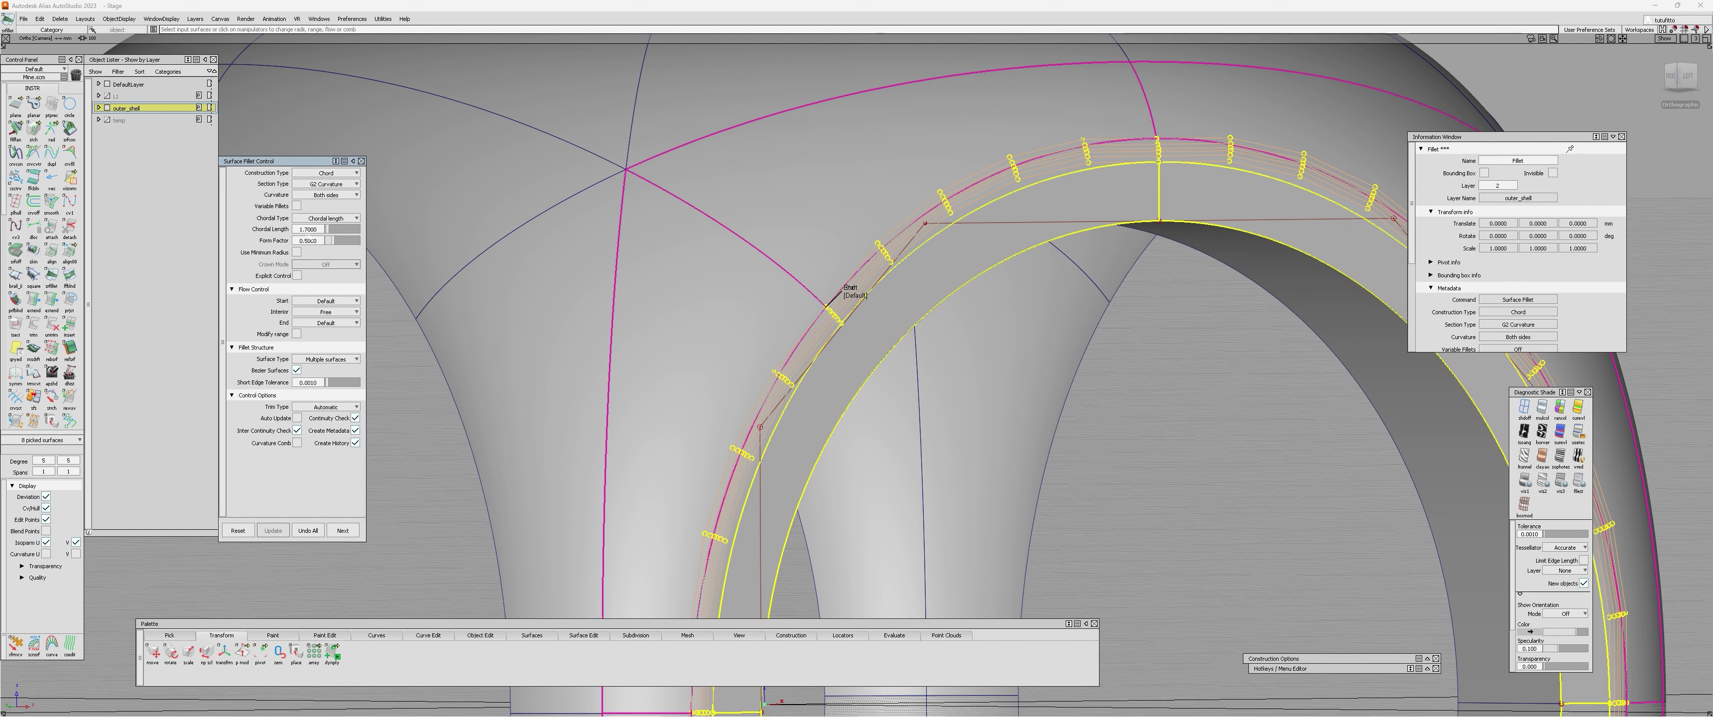
click(327, 311)
click(327, 336)
click(328, 311)
click(327, 335)
click(329, 324)
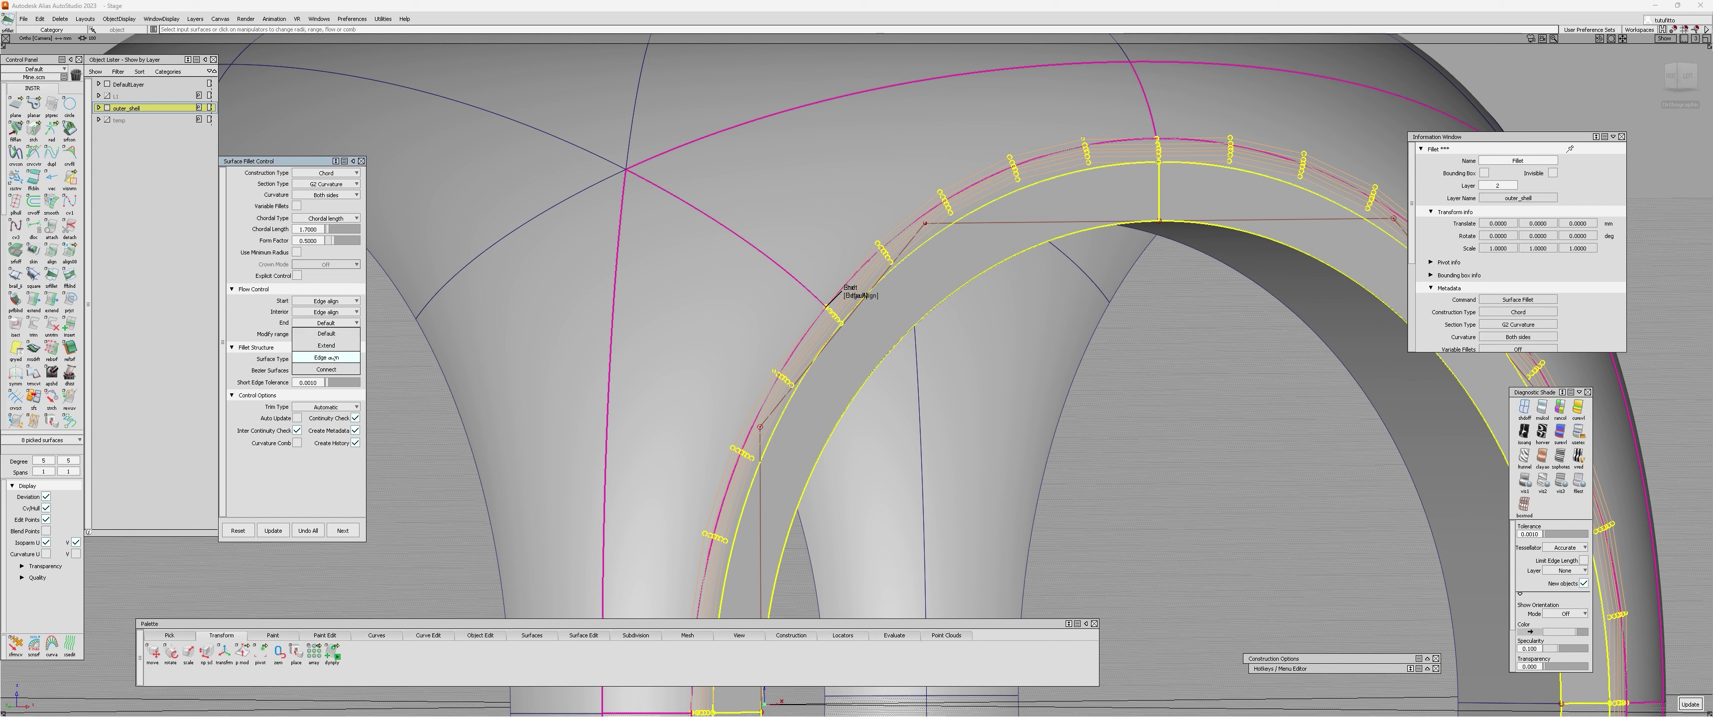
click(327, 357)
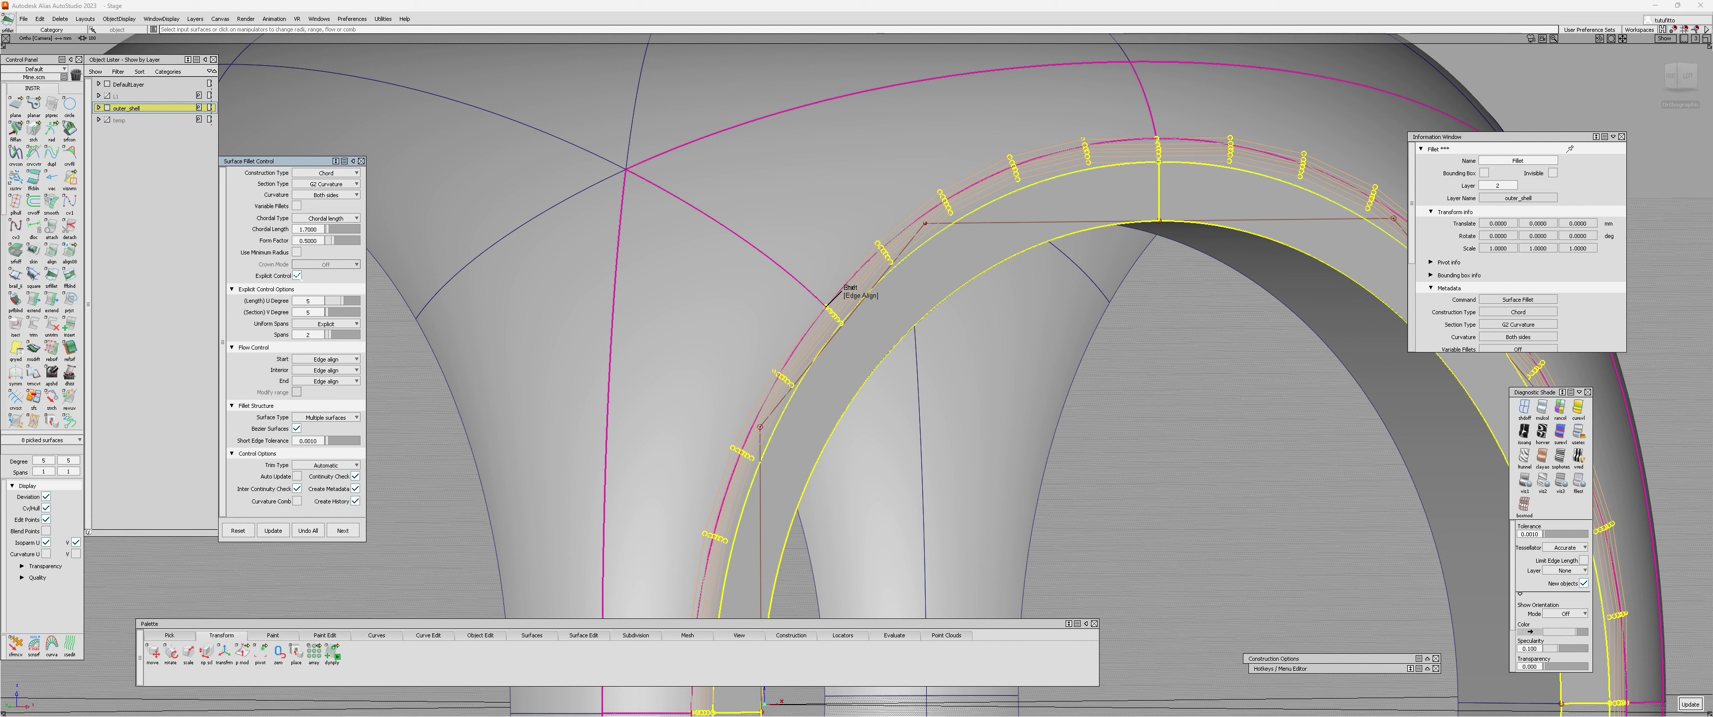
- Enable explicit control for the surface fillet with 2 spans, and rebuild it around the opening
click(297, 275)
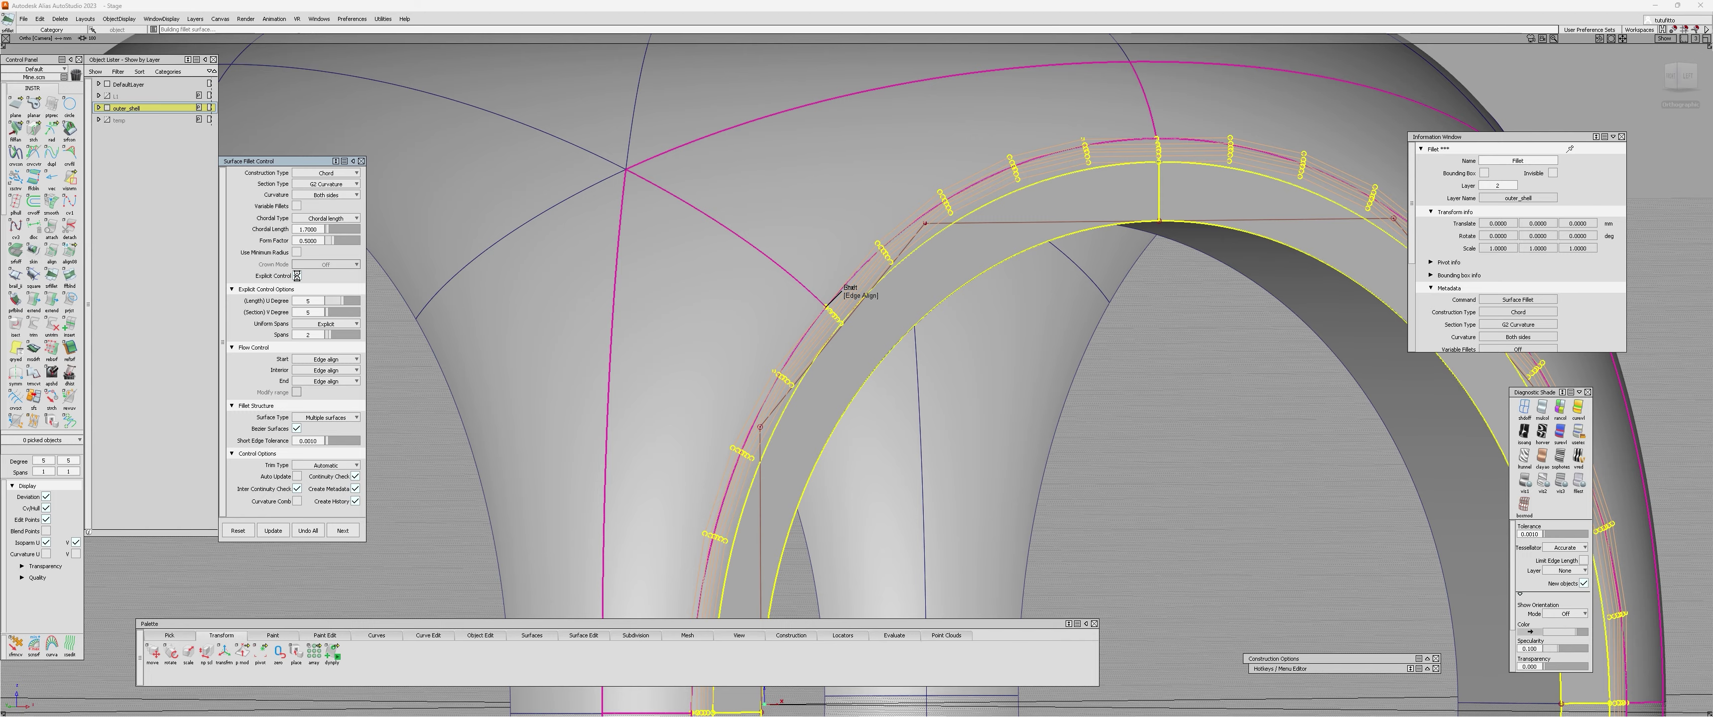
scroll(875, 240, down, 3)
alt+shift+drag(964, 333, 1044, 372)
key(space)
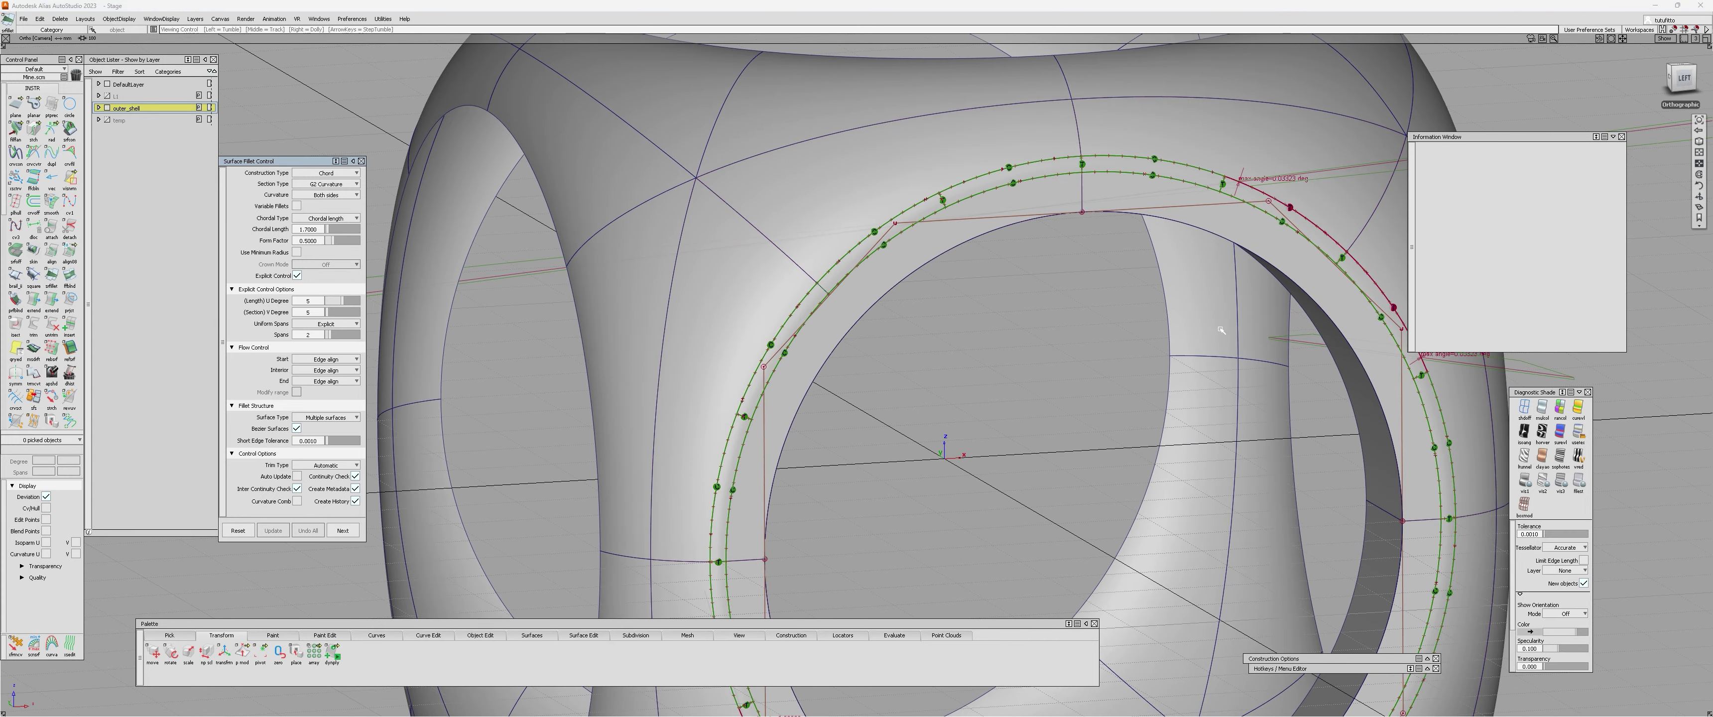
- Check surface continuity across the shell's diagonal seams above the opening
alt+shift+drag(1262, 248, 975, 232)
key(ctrl+shift+c)
click(1015, 220)
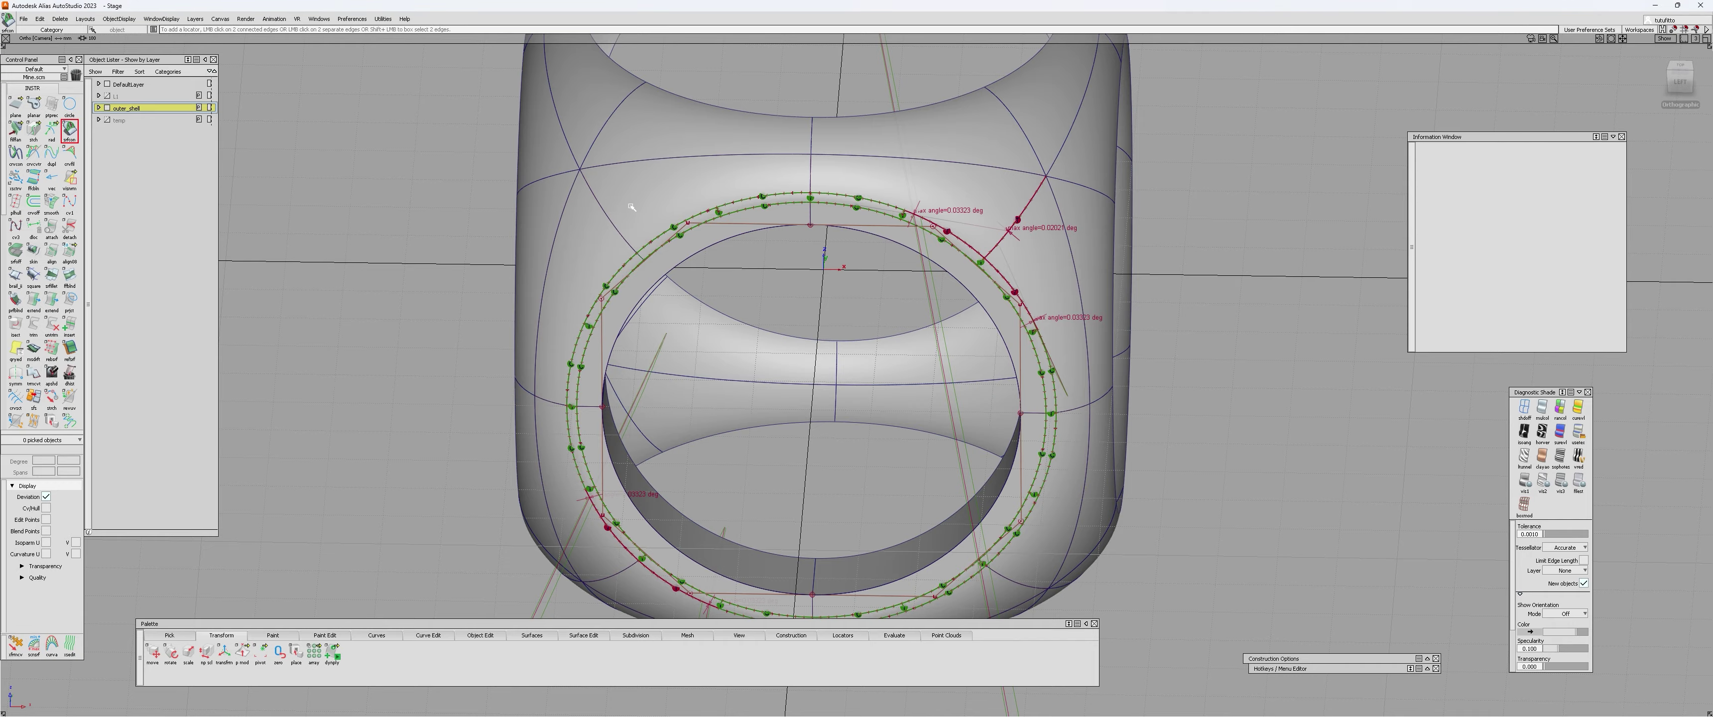
click(606, 215)
alt+shift+drag(631, 267, 833, 208)
- Clear the continuity check markers, reopen the surface fillet, and set its explicit spans to 3
key(Delete)
key(ctrl+q)
click(832, 208)
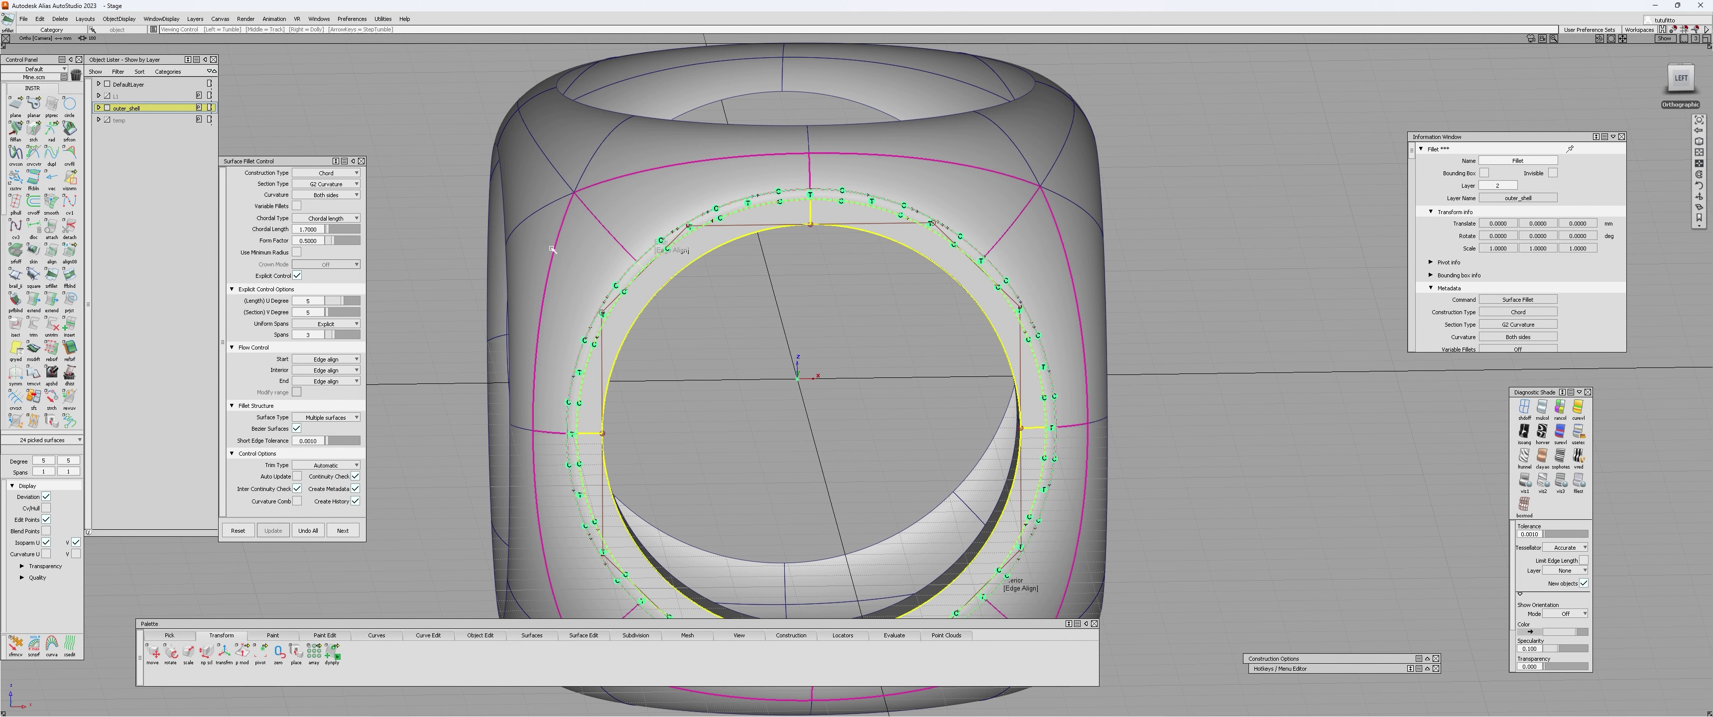
- Examine the fillet's continuity markers and individual surface pieces along the upper arc of the opening
scroll(777, 230, up, 5)
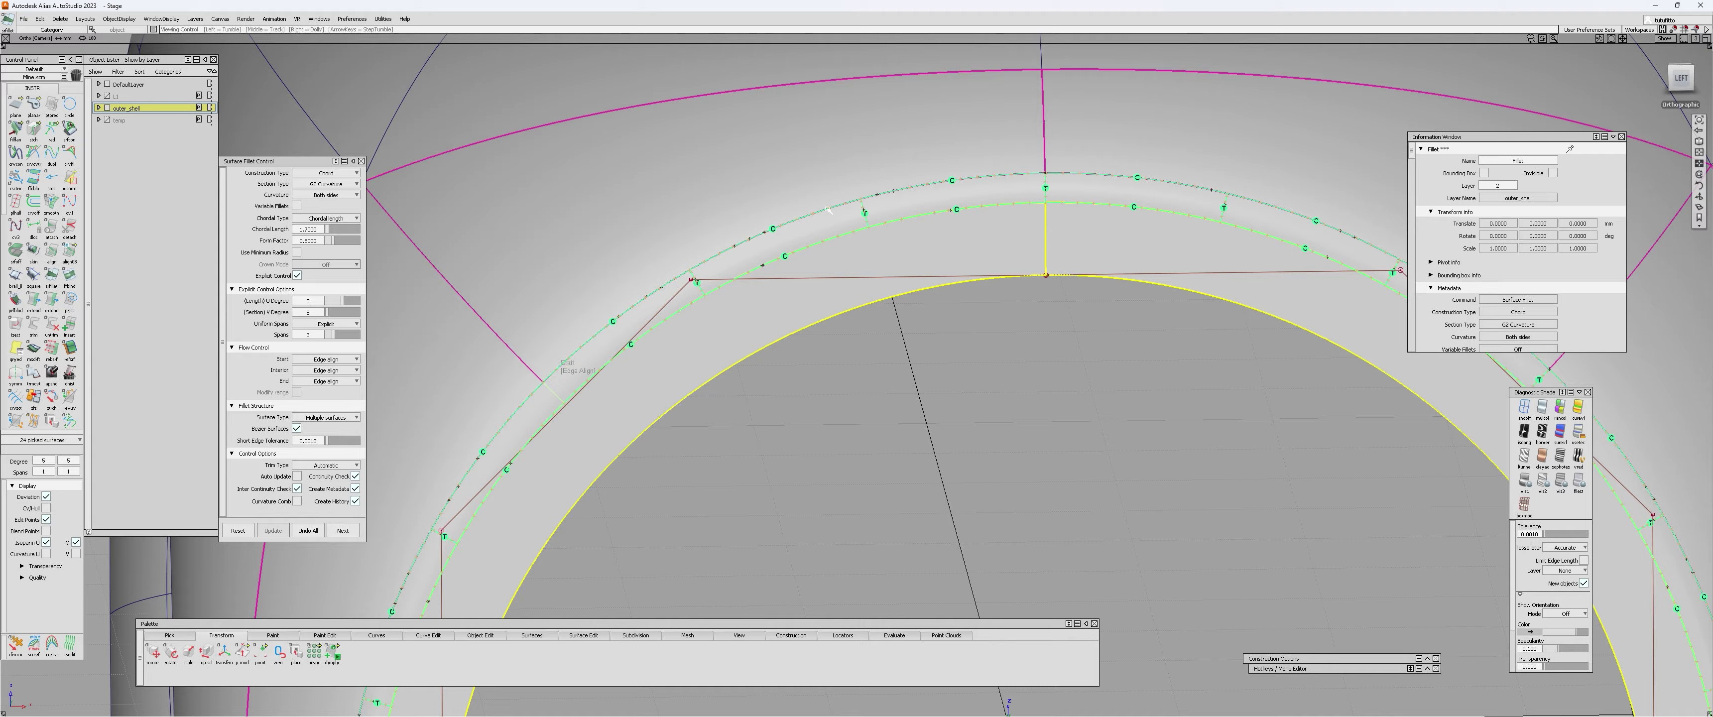
alt+shift+right_drag(777, 231, 705, 240)
key(space)
mouse_move(784, 263)
alt+shift+mouse_down()
mouse_move(967, 220)
mouse_move(834, 289)
mouse_move(784, 283)
alt+shift+mouse_up()
key(q)
scroll(842, 220, up, 5)
key(s)
click(844, 216)
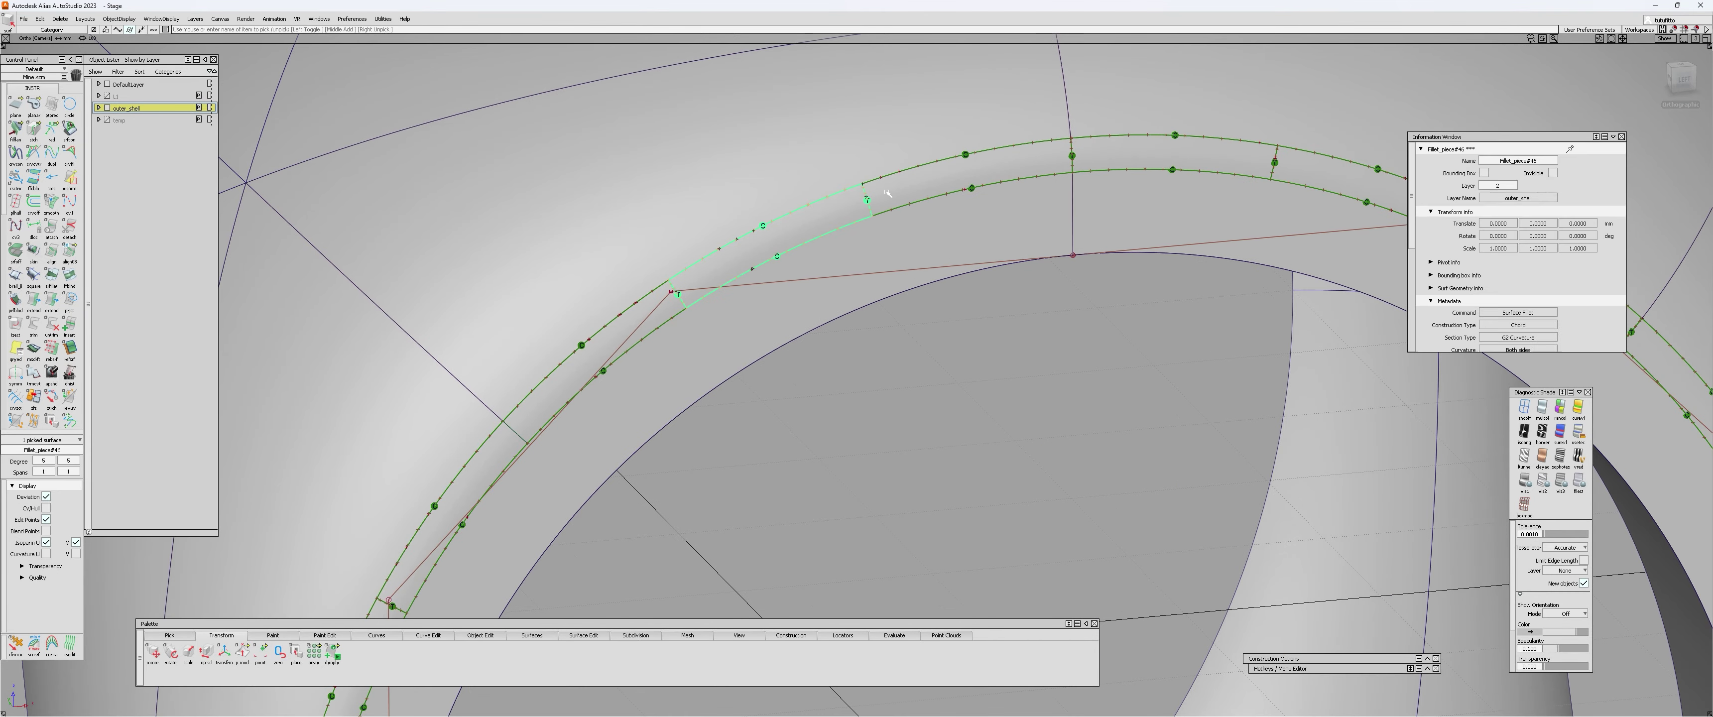
click(894, 192)
click(1091, 156)
click(1292, 162)
key(n)
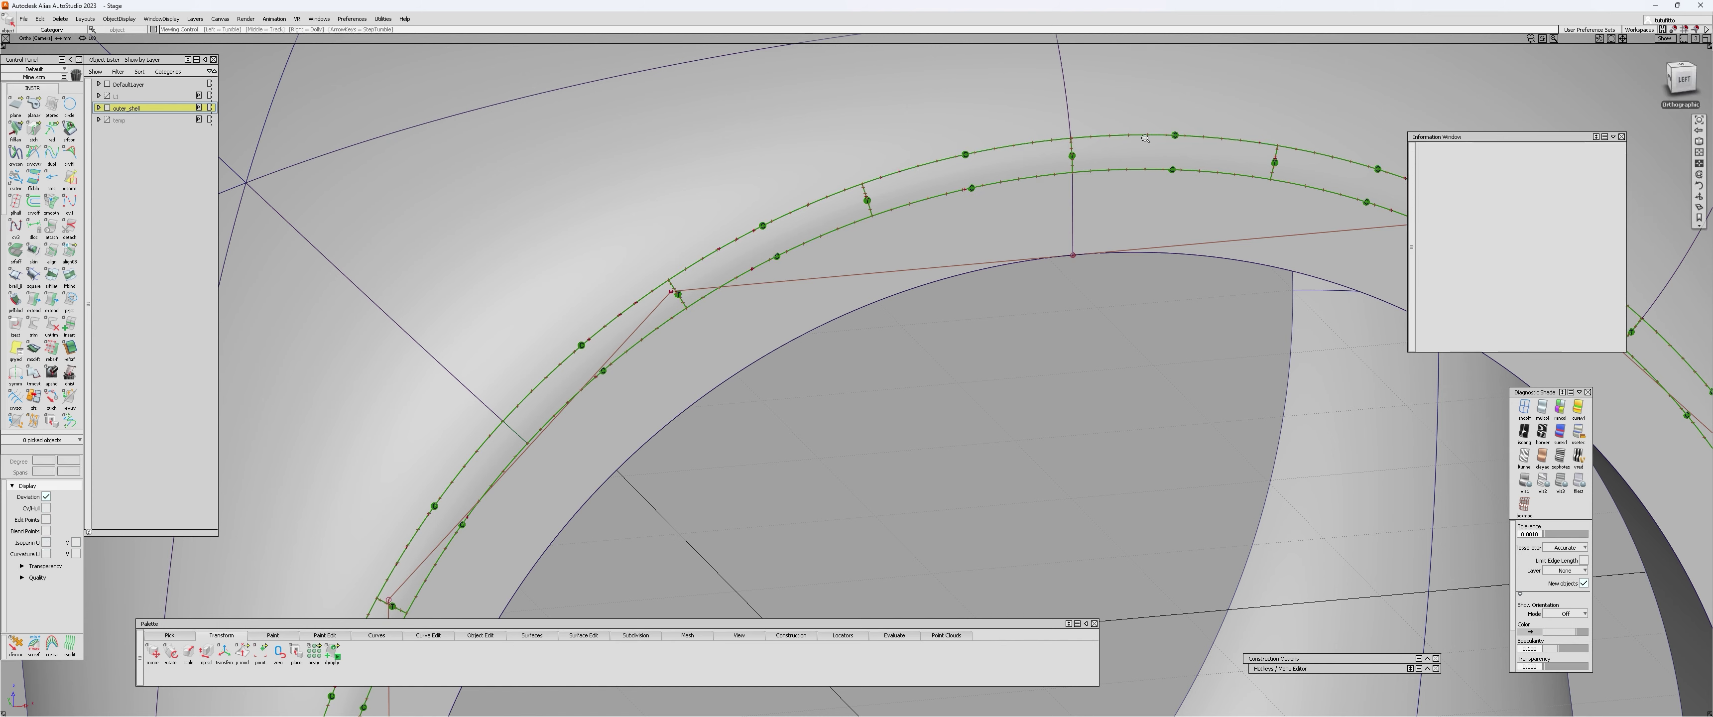
- Check surface continuity across both upper diagonal shell seams beside the finished fillet
alt+shift+right_drag(1157, 125, 856, 291)
alt+shift+right_drag(864, 175, 905, 192)
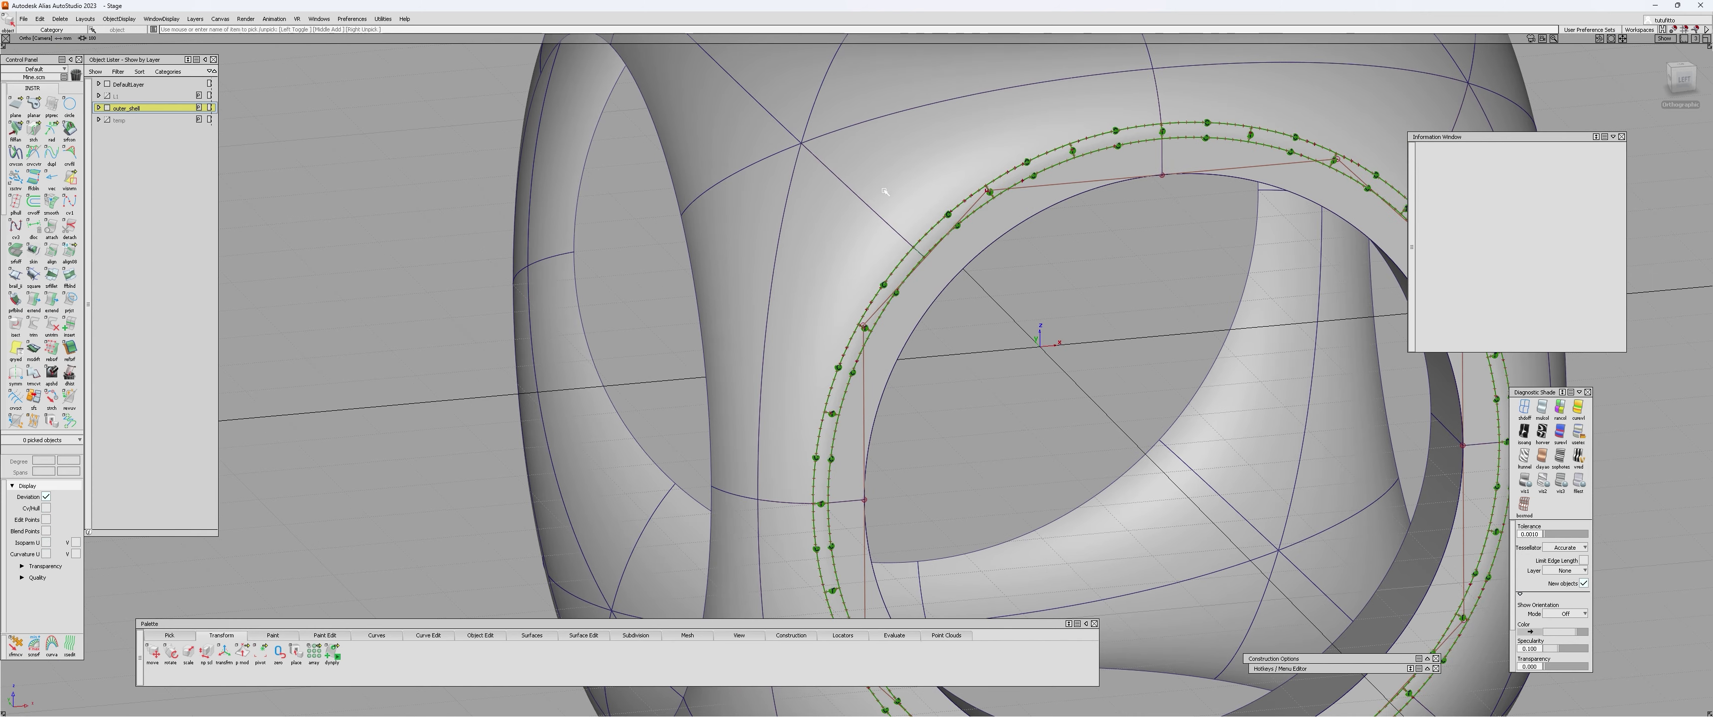
key(c)
click(859, 197)
alt+shift+middle_drag(1242, 198, 849, 293)
key(c)
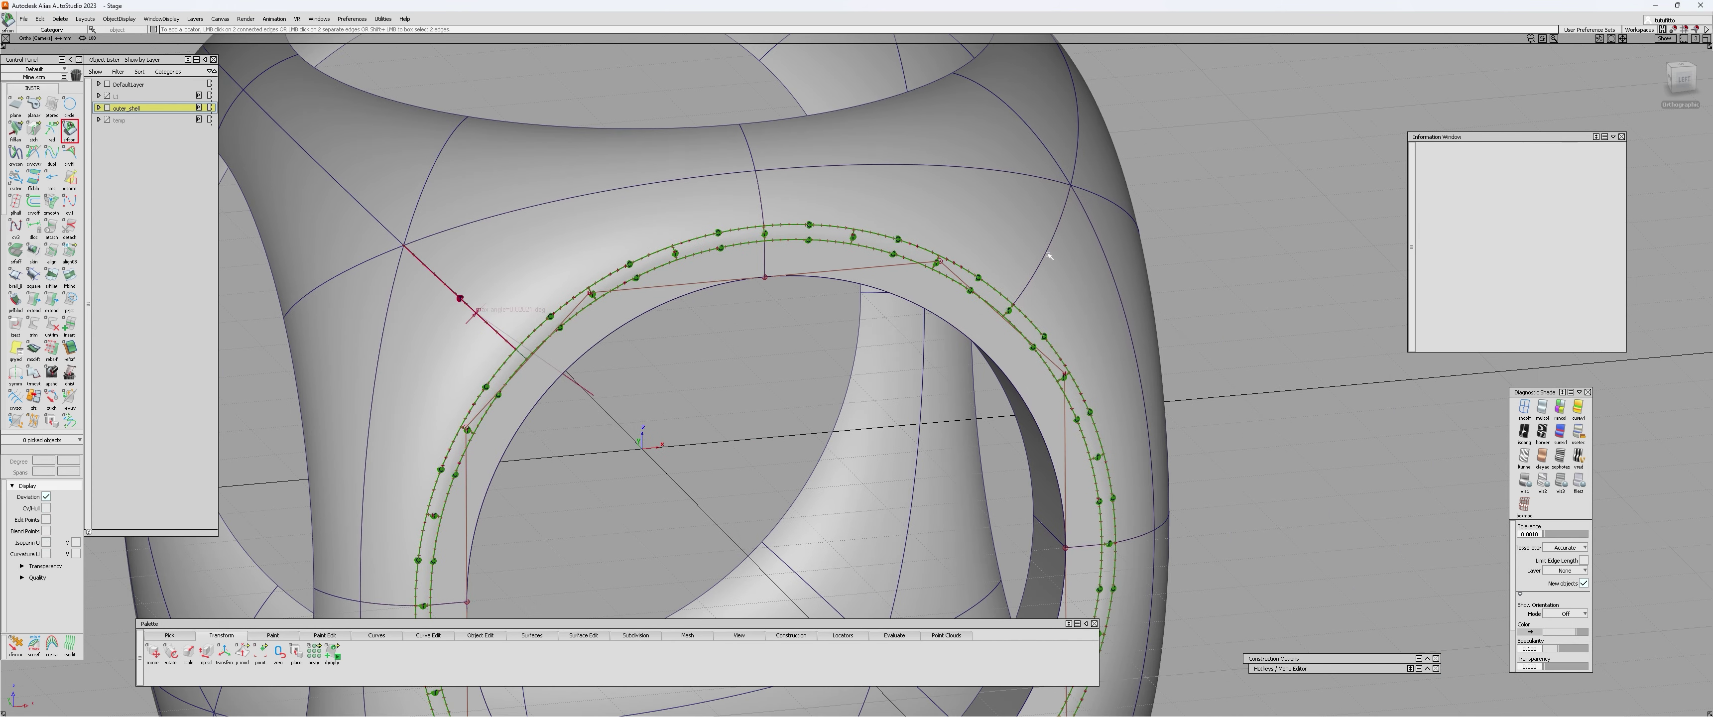
click(1045, 246)
mouse_move(937, 269)
alt+shift+mouse_down()
mouse_move(886, 270)
mouse_move(958, 266)
alt+shift+mouse_up()
alt+shift+right_drag(958, 265, 906, 272)
alt+shift+middle_drag(906, 271, 971, 163)
alt+shift+right_drag(971, 162, 1020, 173)
- Check surface continuity across both lower diagonal shell seams beside the fillet
key(c)
click(753, 467)
alt+shift+drag(821, 412, 767, 319)
key(c)
click(1228, 426)
mouse_move(1037, 342)
alt+shift+mouse_down()
mouse_move(910, 364)
mouse_move(792, 417)
mouse_move(894, 336)
mouse_move(1031, 352)
alt+shift+mouse_up()
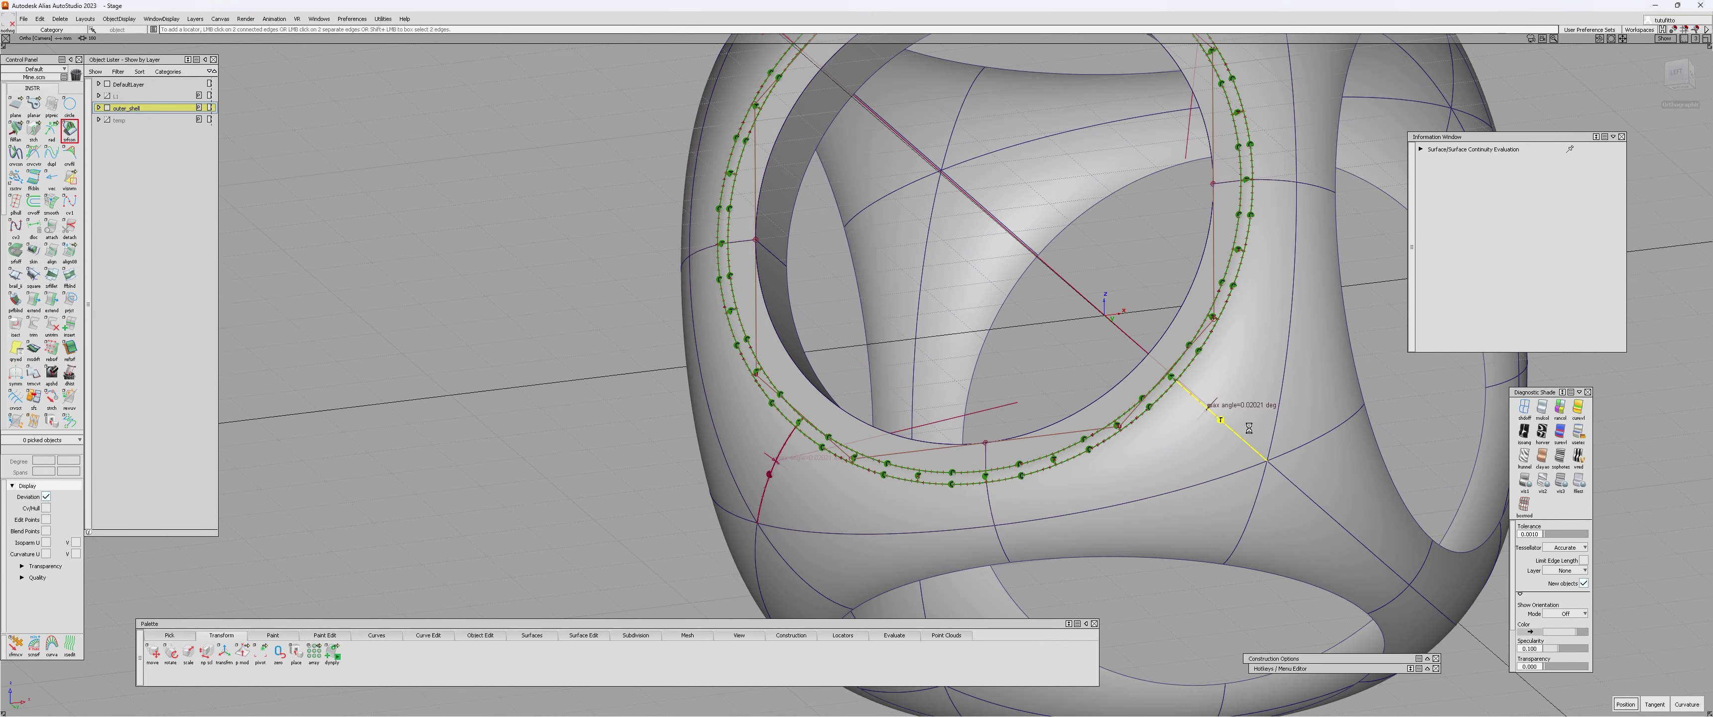
- Check surface continuity along the two shell patch edges that meet at the outer end of a lower diagonal seam
key(c)
click(1197, 483)
key(c)
click(1279, 422)
key(c)
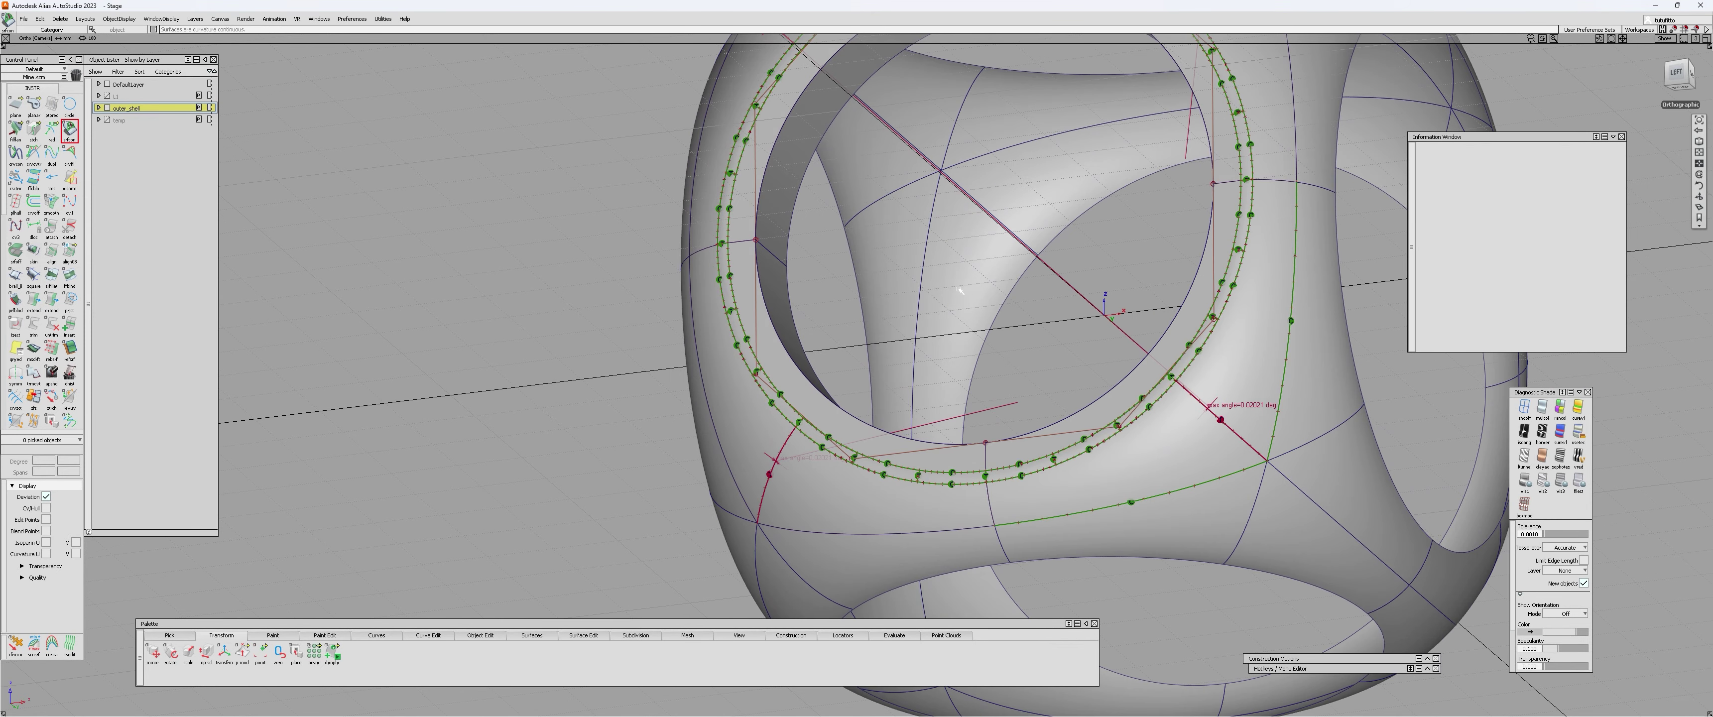
- Clear the continuity markers from the opening's fillet edges and the surrounding shell seams
mouse_move(963, 290)
alt+shift+mouse_down()
mouse_move(944, 310)
mouse_move(940, 279)
alt+shift+mouse_up()
alt+shift+middle_drag(939, 279, 966, 547)
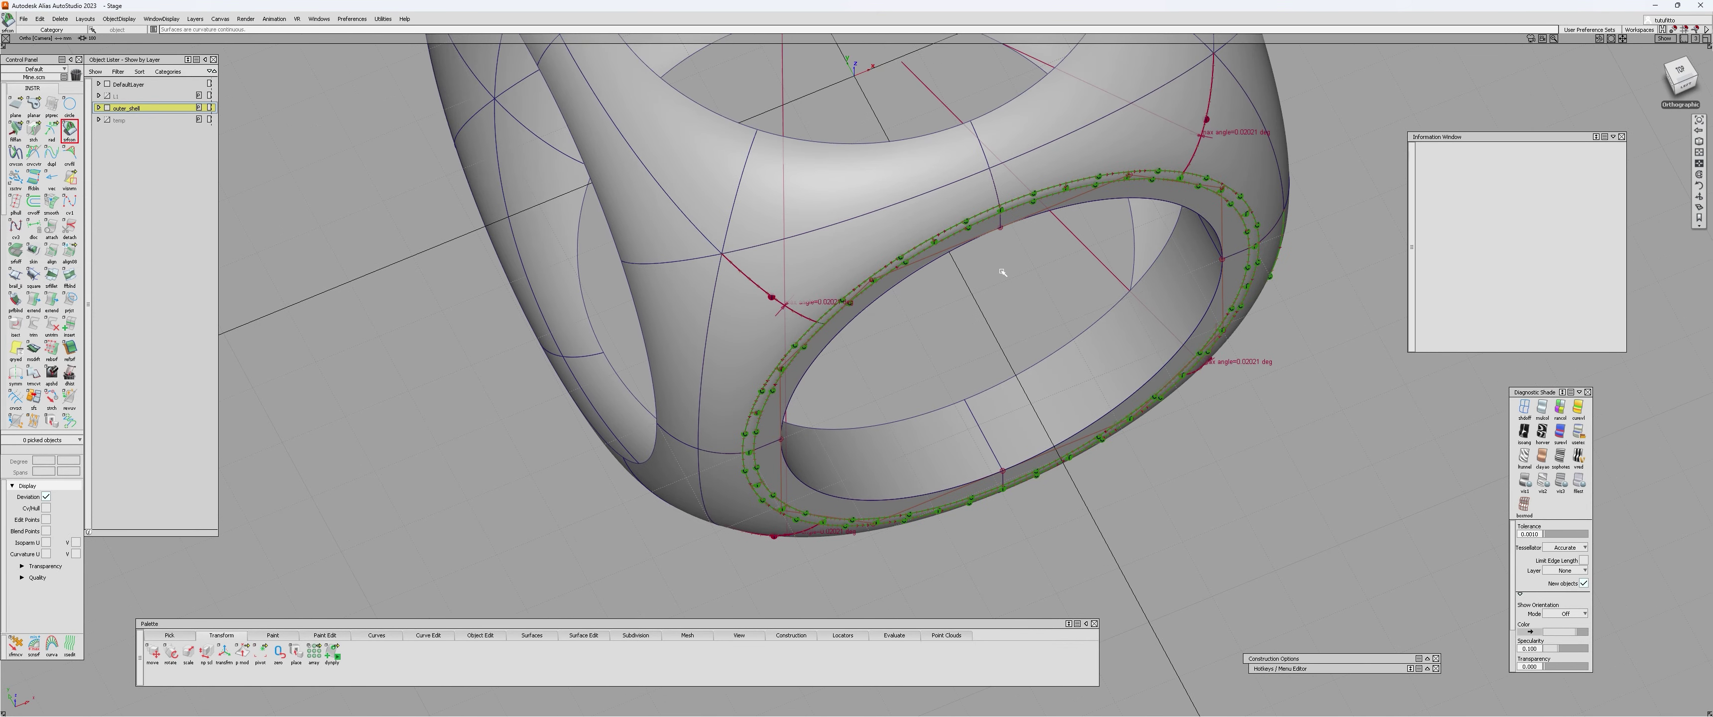
click(996, 179)
alt+shift+drag(994, 264, 987, 187)
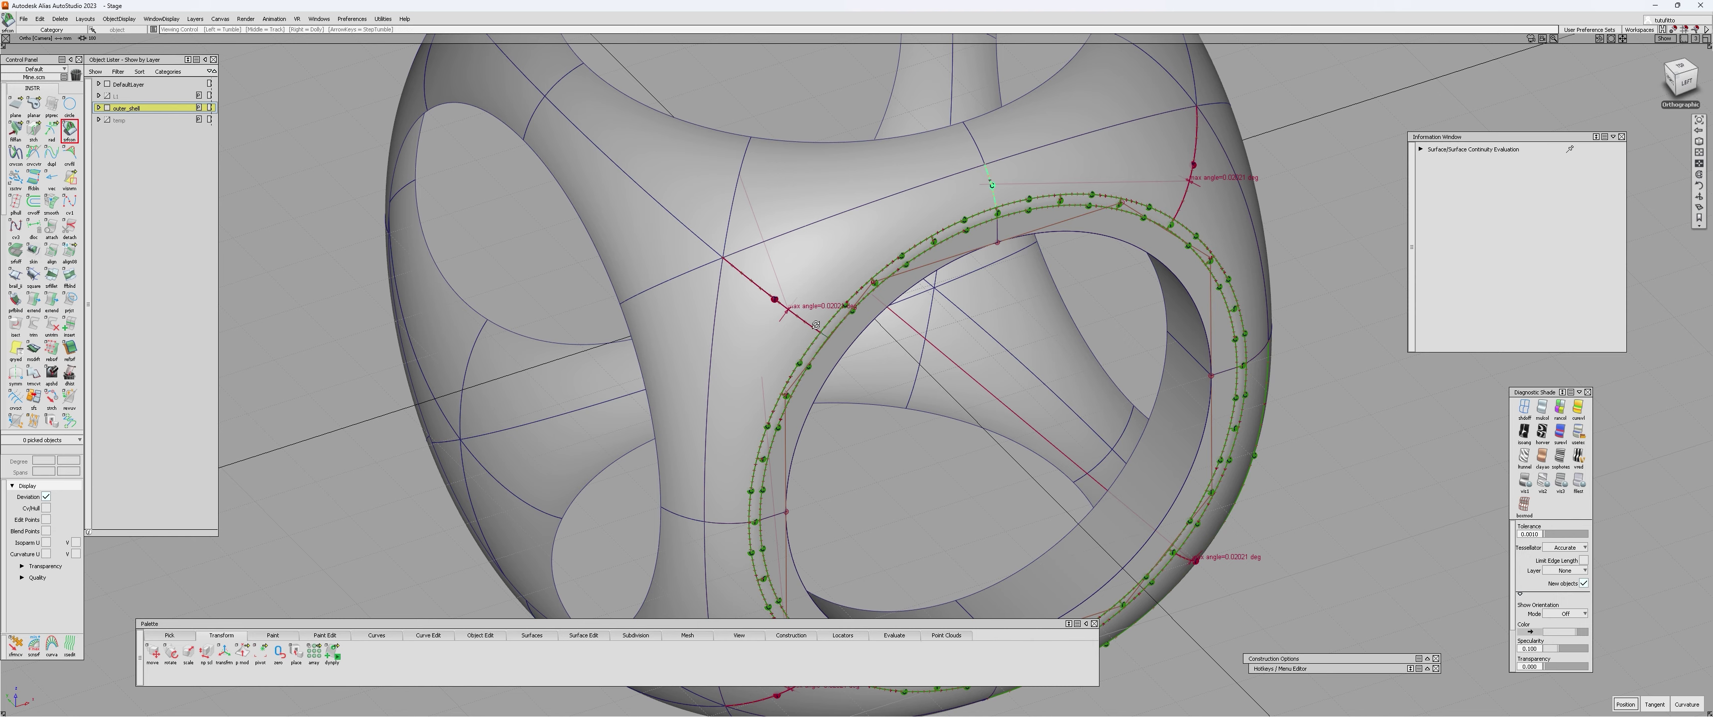
alt+shift+drag(871, 245, 844, 193)
alt+shift+right_drag(857, 266, 921, 239)
- Display the control vertices of the fillet around the opening to examine its surface structure
ctrl+shift+drag(922, 240, 918, 271)
click(949, 222)
ctrl+shift+right_drag(949, 230, 954, 359)
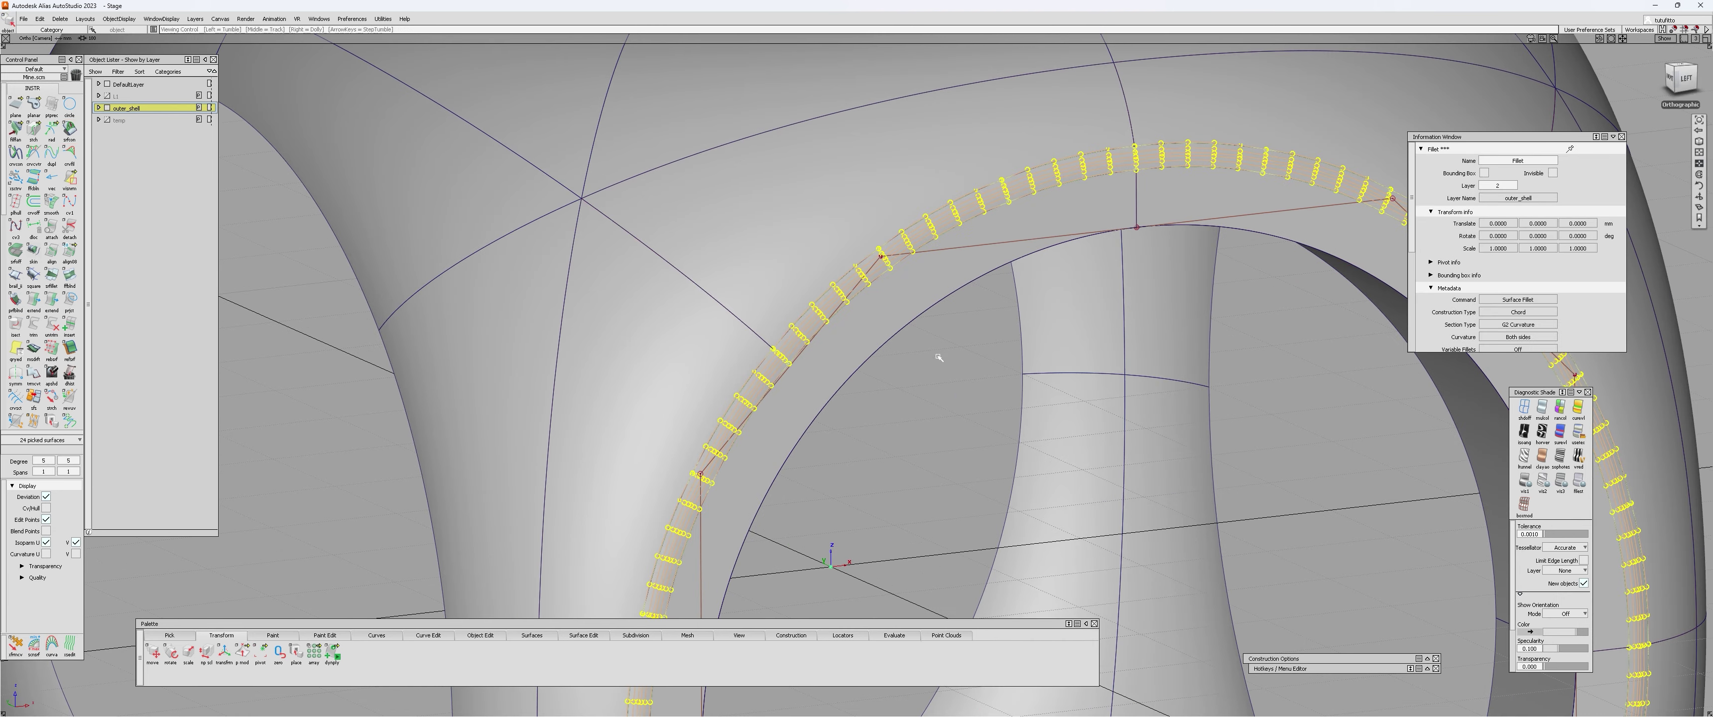
alt+shift+drag(954, 359, 997, 265)
click(1033, 196)
click(1035, 193)
click(1037, 192)
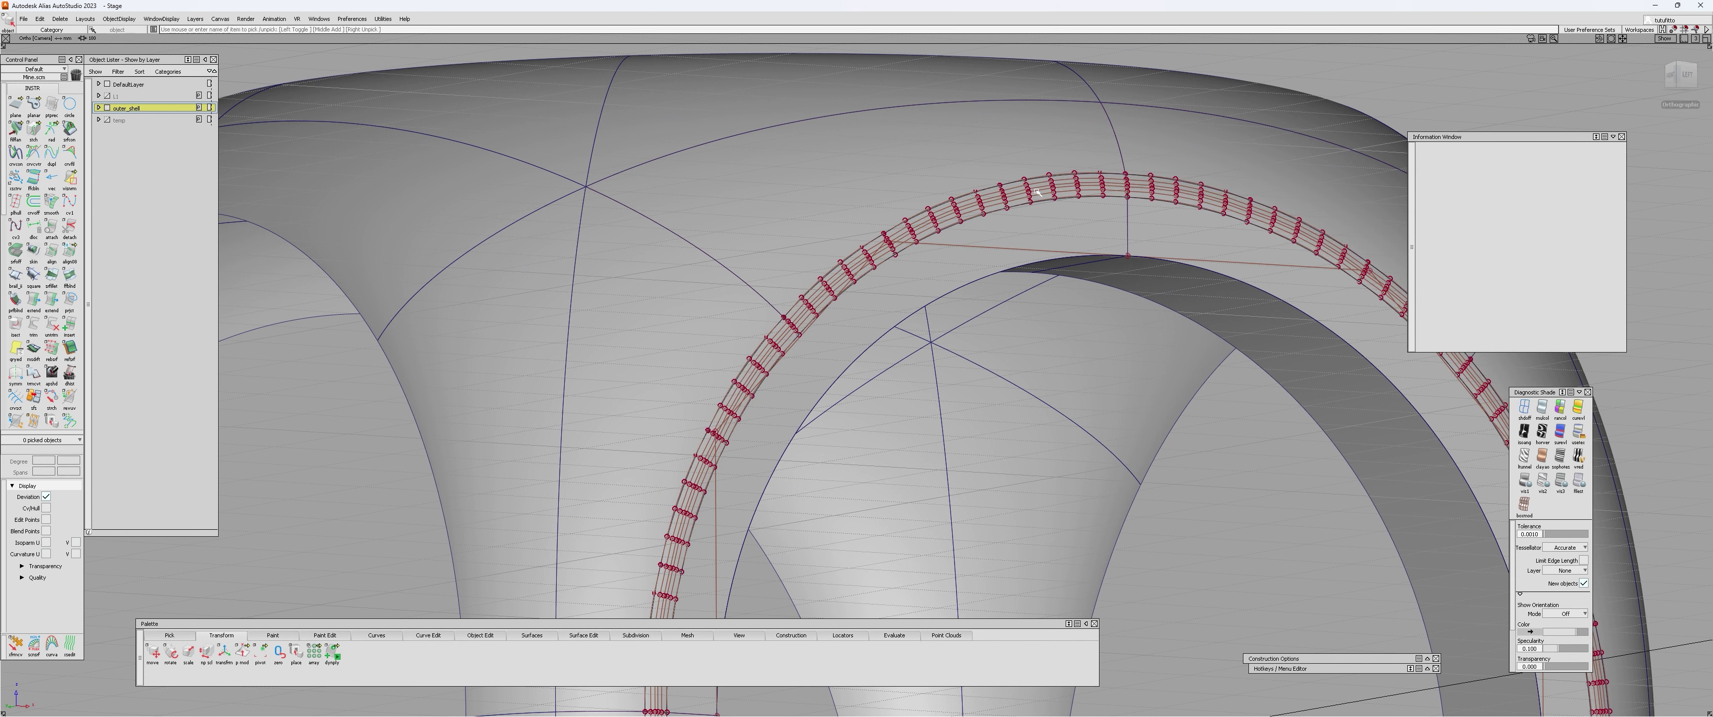
- Delete the construction history of the fillet around the opening
click(1036, 192)
key(ctrl+h)
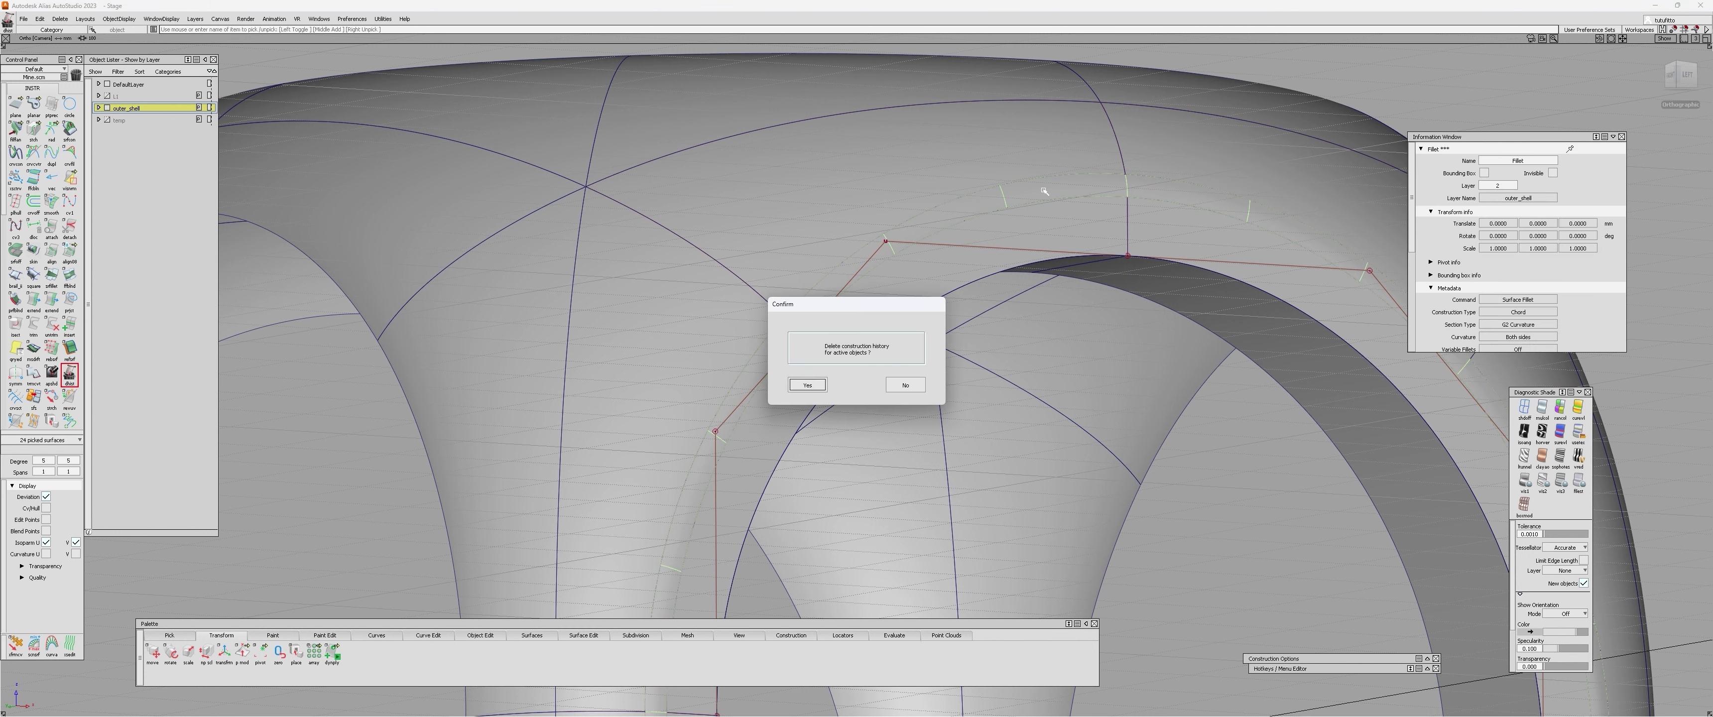
key(Return)
ctrl+shift+drag(1044, 191, 1024, 180)
- Display the control vertices of the shell patch below the upper diagonal seam and check surface continuity along that seam
alt+shift+drag(844, 286, 746, 298)
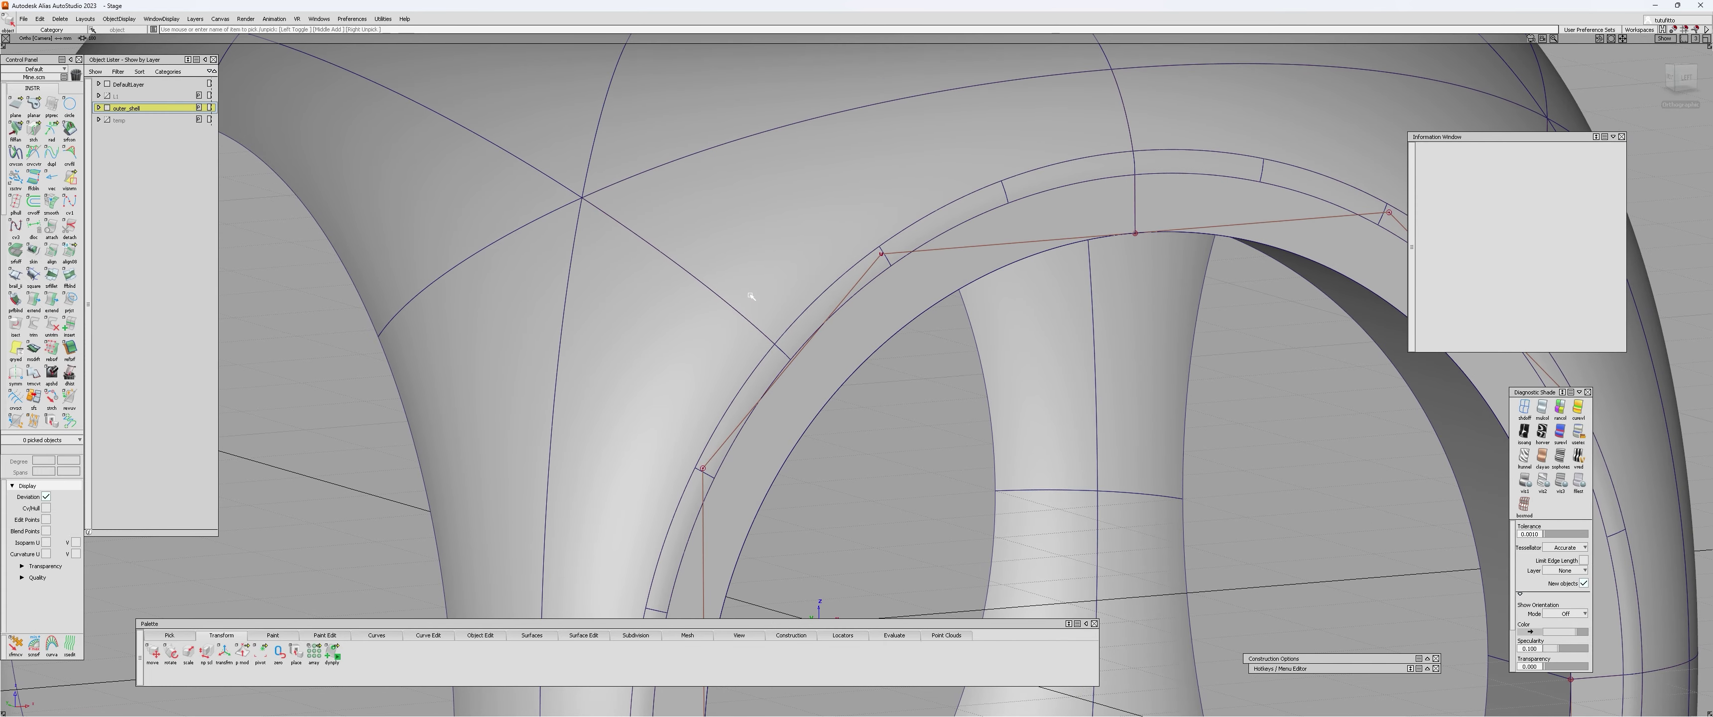
click(752, 283)
click(753, 283)
click(716, 339)
ctrl+shift+right_drag(716, 339, 718, 399)
click(718, 328)
key(ctrl+shift+c)
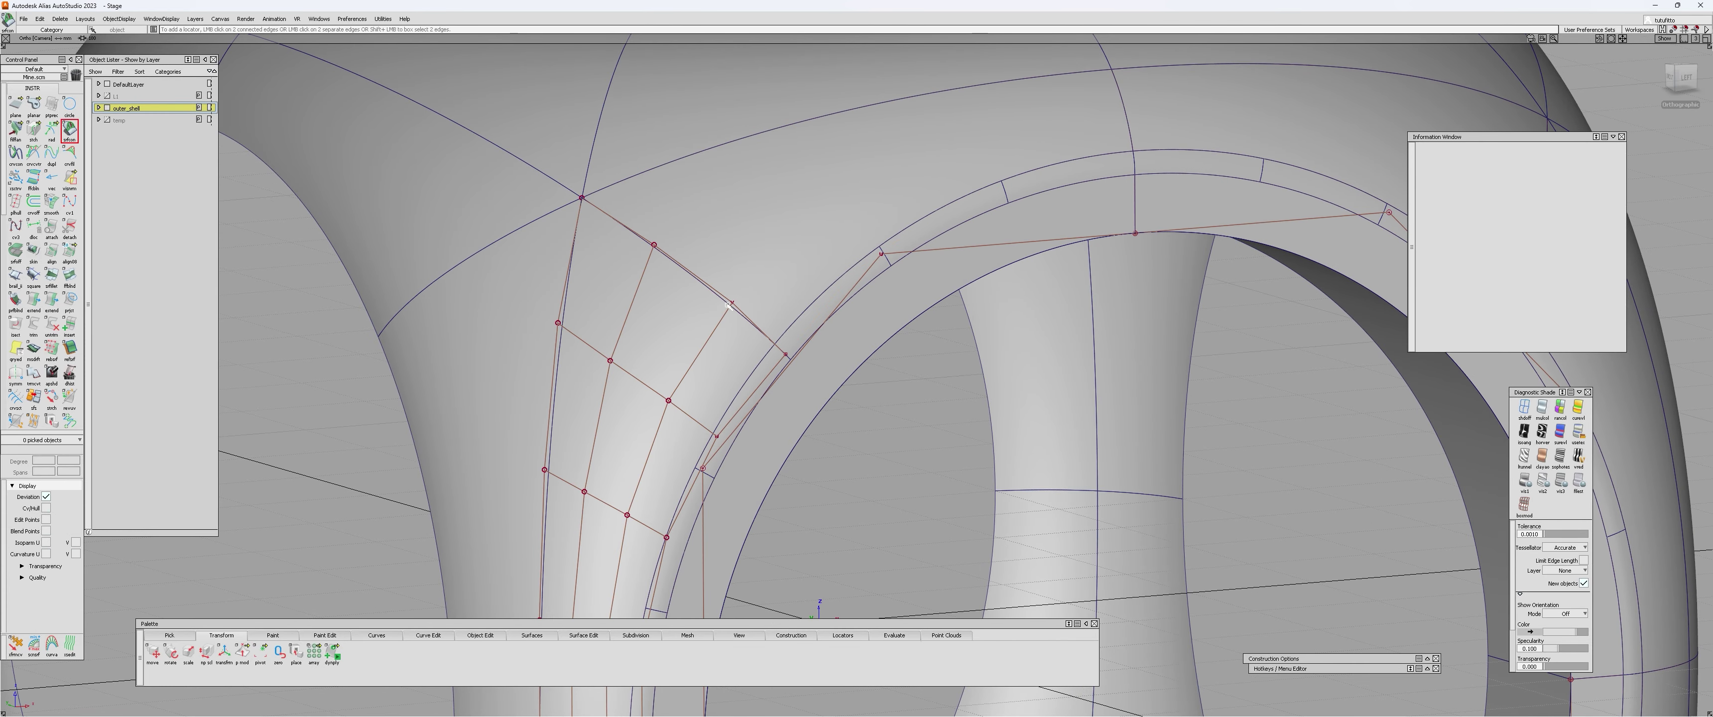
click(727, 304)
click(729, 304)
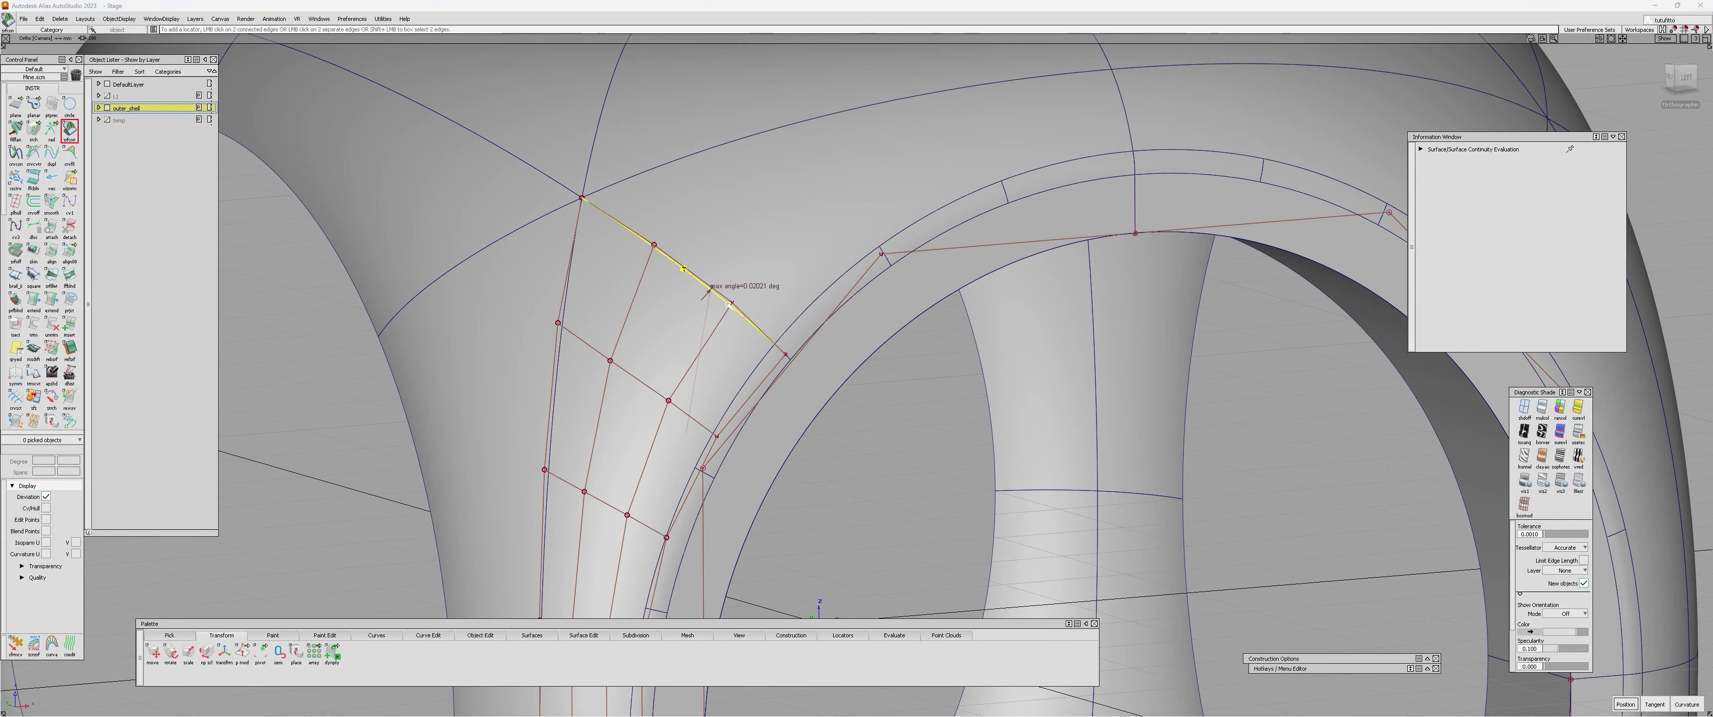
- Isolate the two shell patches meeting at the upper diagonal seam by hiding all other geometry
key(o)
click(745, 293)
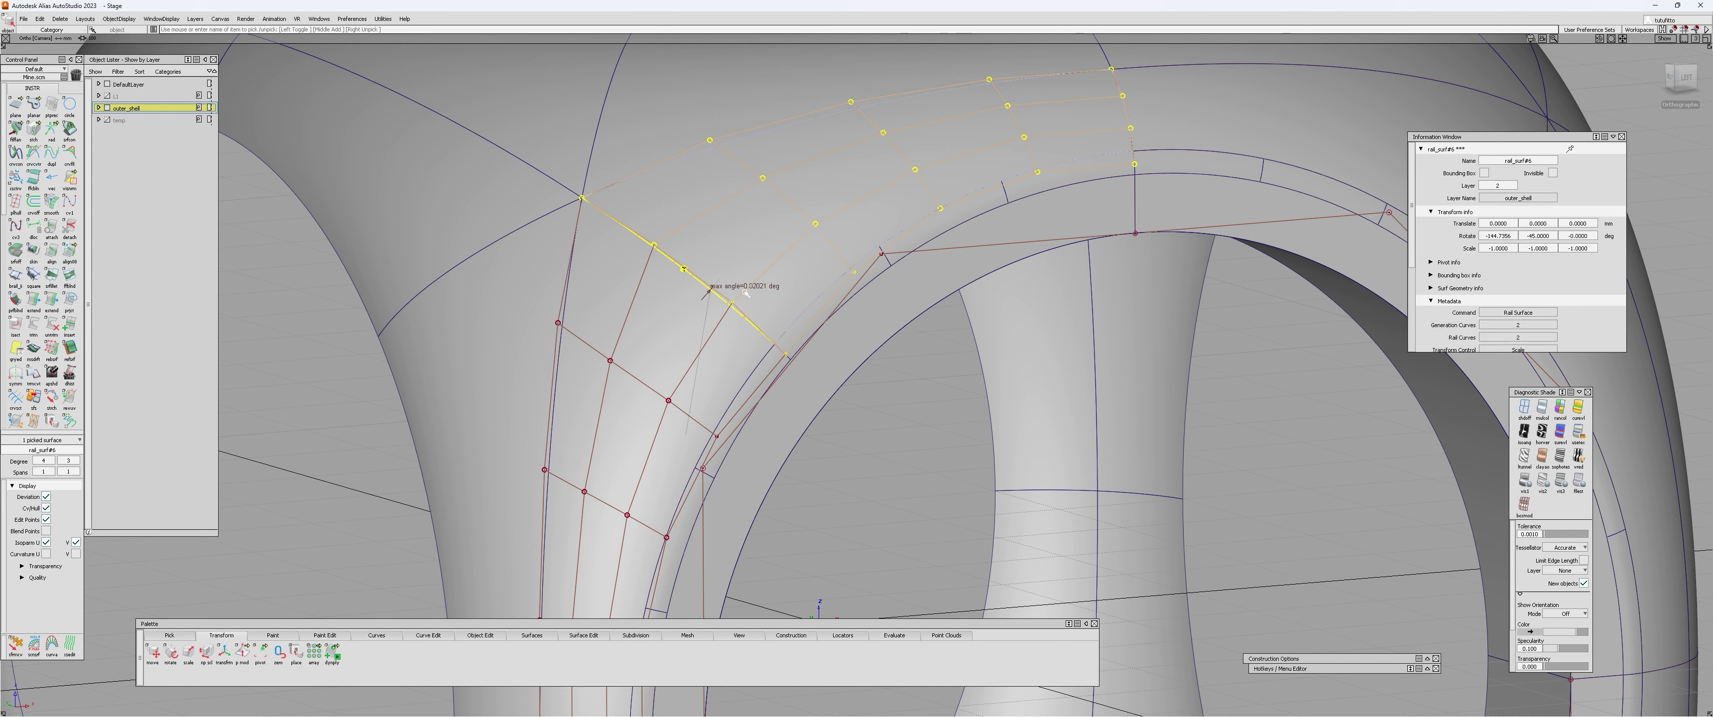
key(Escape)
key(s)
click(719, 319)
click(754, 276)
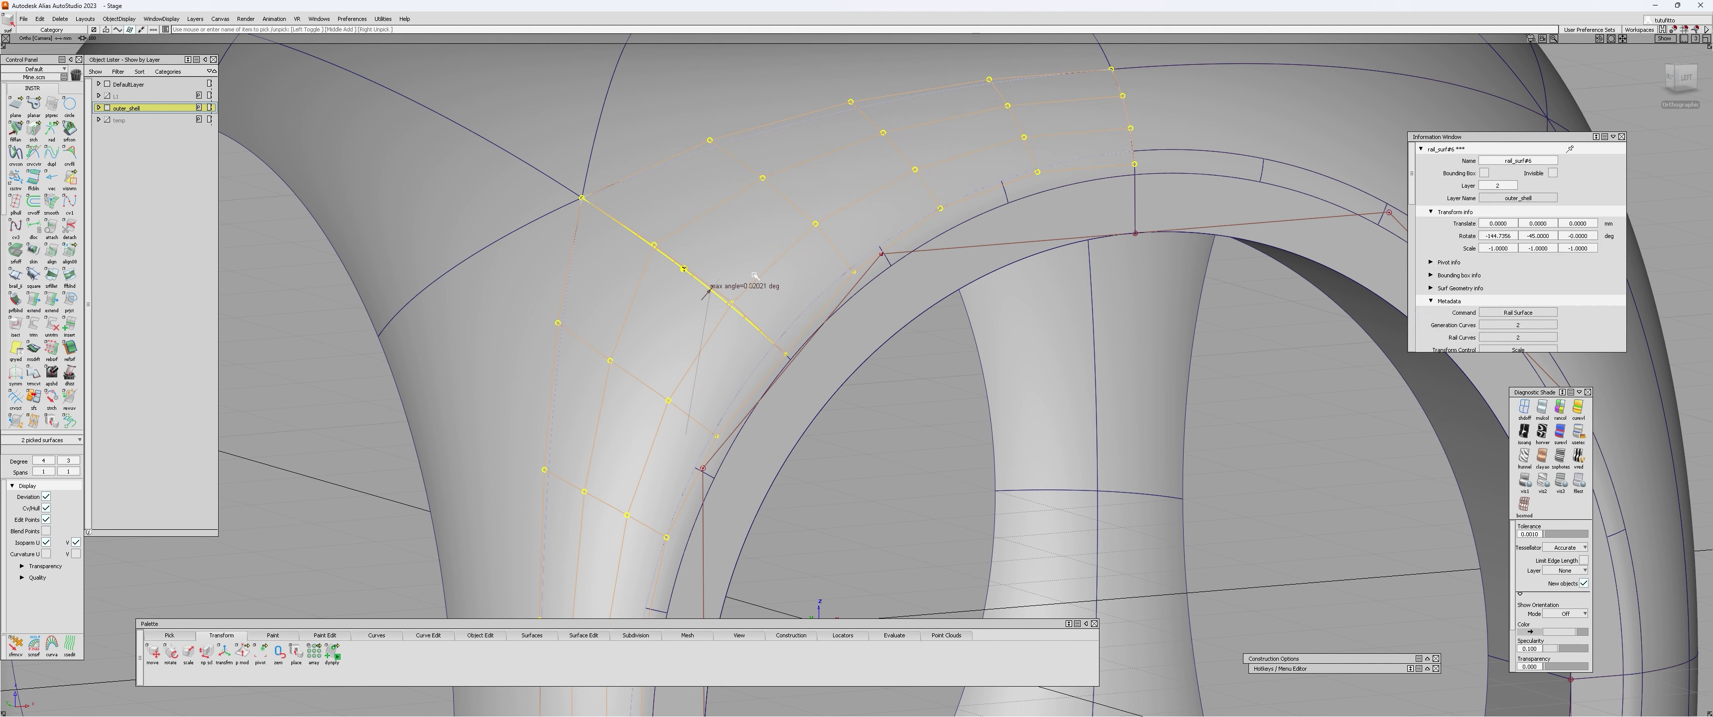
key(alt+h)
key(Escape)
alt+shift+right_drag(797, 297, 766, 348)
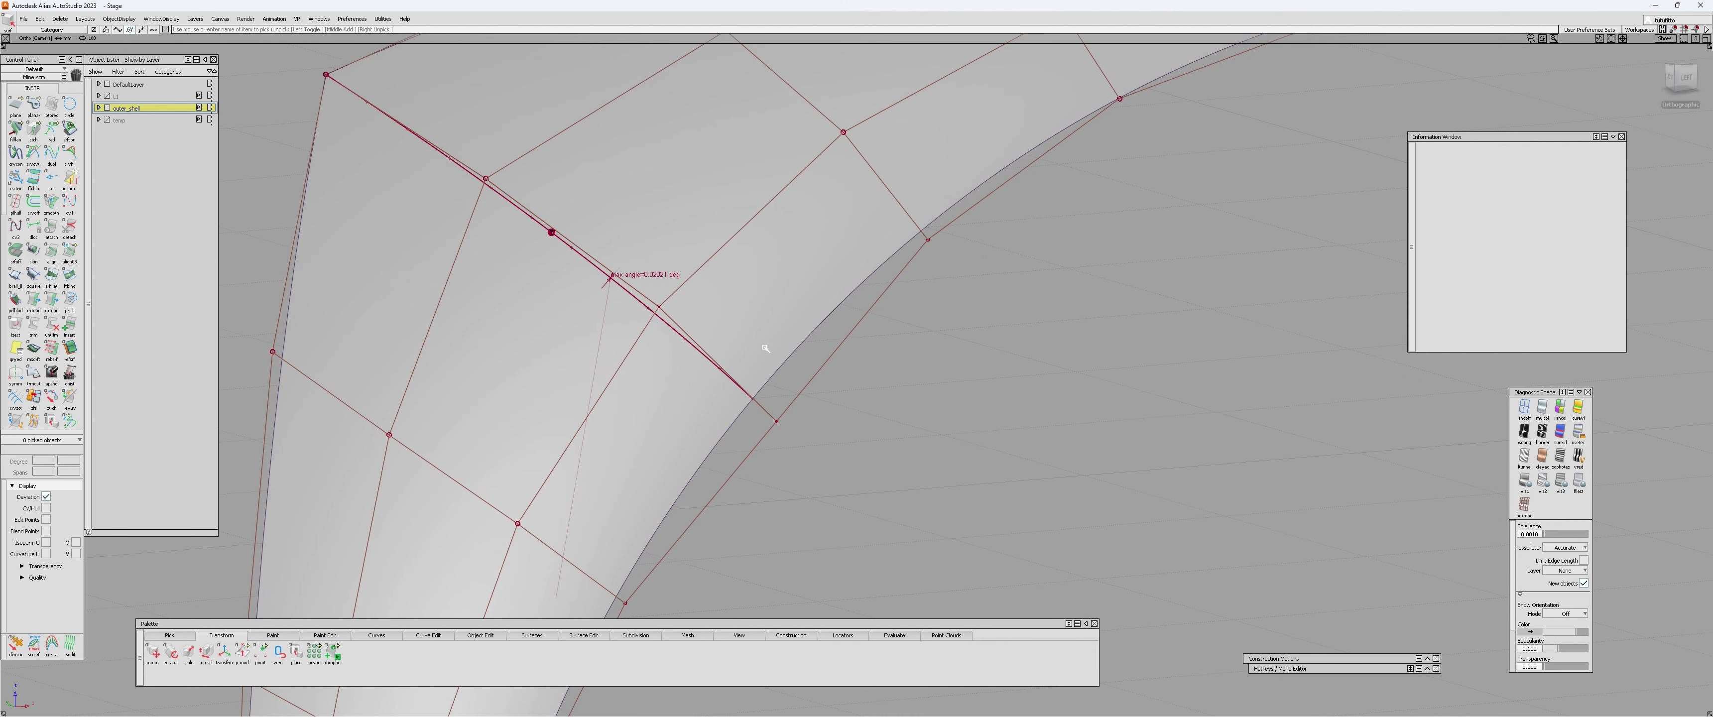
- Untrim the two isolated shell patches and check surface continuity along their full shared edge
key(u)
click(716, 388)
key(c)
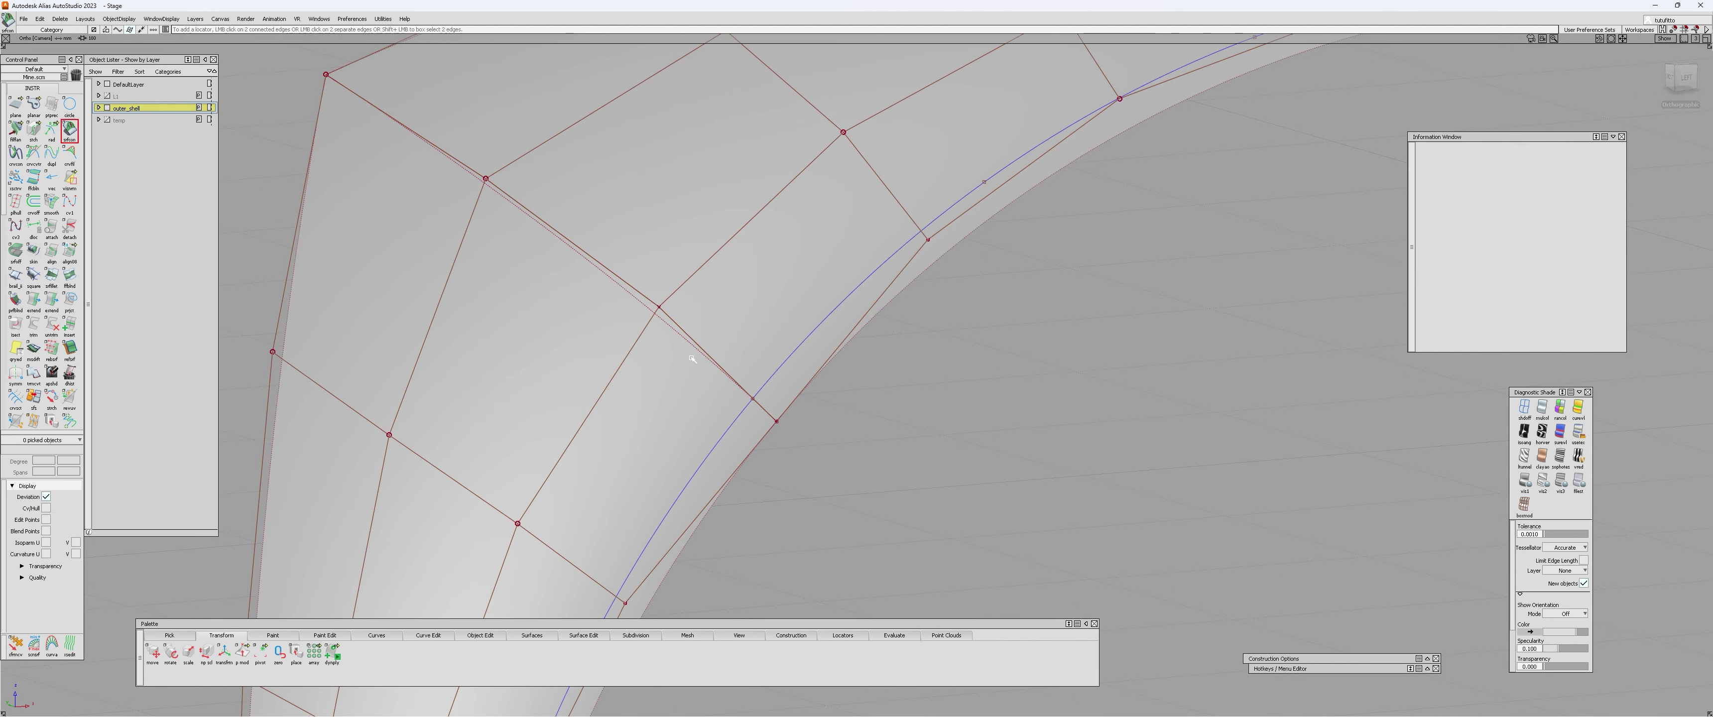
click(691, 359)
scroll(695, 389, down, 3)
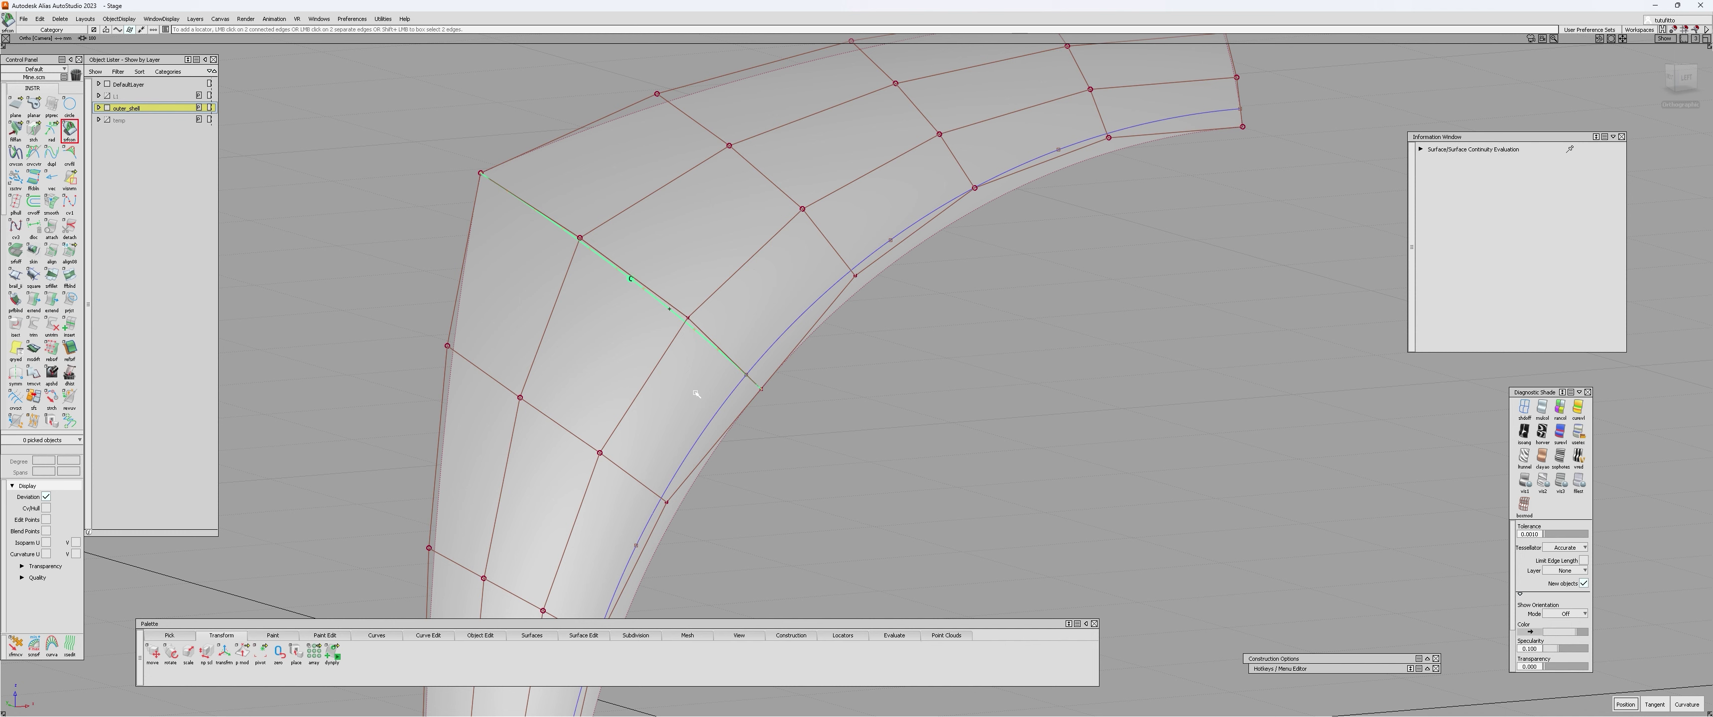
- Hide the control vertices of the two isolated shell patches
key(q)
click(692, 376)
click(678, 379)
key(Escape)
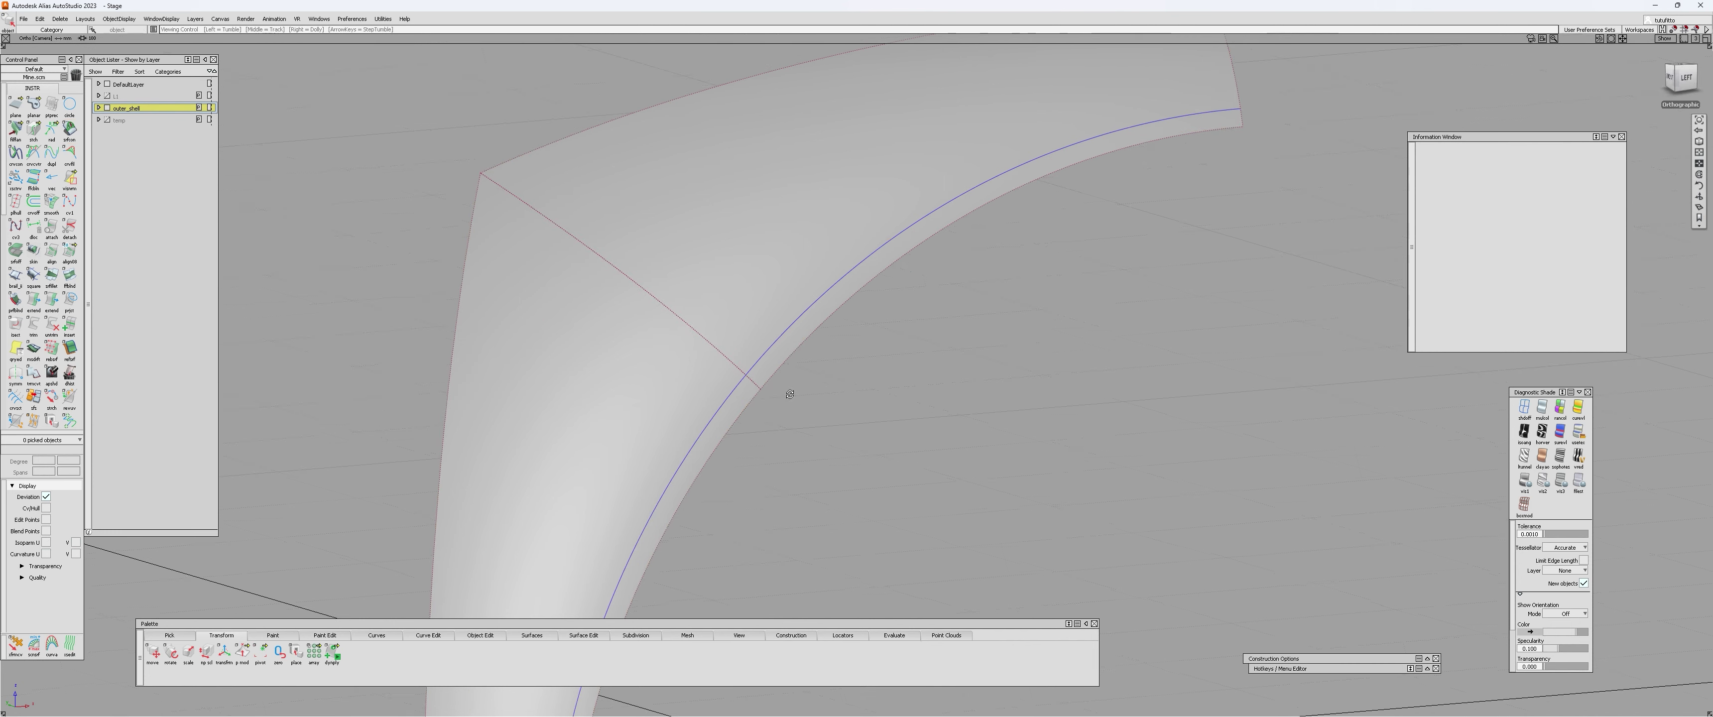
- Trim both isolated shell patches along their curves on surface, removing the narrow strip beside the opening
alt+shift+drag(787, 390, 712, 306)
alt+shift+right_drag(712, 306, 1069, 127)
alt+shift+middle_drag(1084, 66, 1005, 352)
click(911, 531)
alt+shift+middle_drag(911, 531, 1037, 339)
alt+shift+right_drag(1037, 339, 575, 466)
click(1004, 309)
alt+shift+middle_drag(807, 590, 792, 447)
mouse_move(791, 448)
alt+shift+right_down()
mouse_move(926, 260)
mouse_move(734, 448)
mouse_move(631, 498)
alt+shift+right_up()
alt+shift+middle_drag(705, 234, 769, 409)
key(t)
click(714, 379)
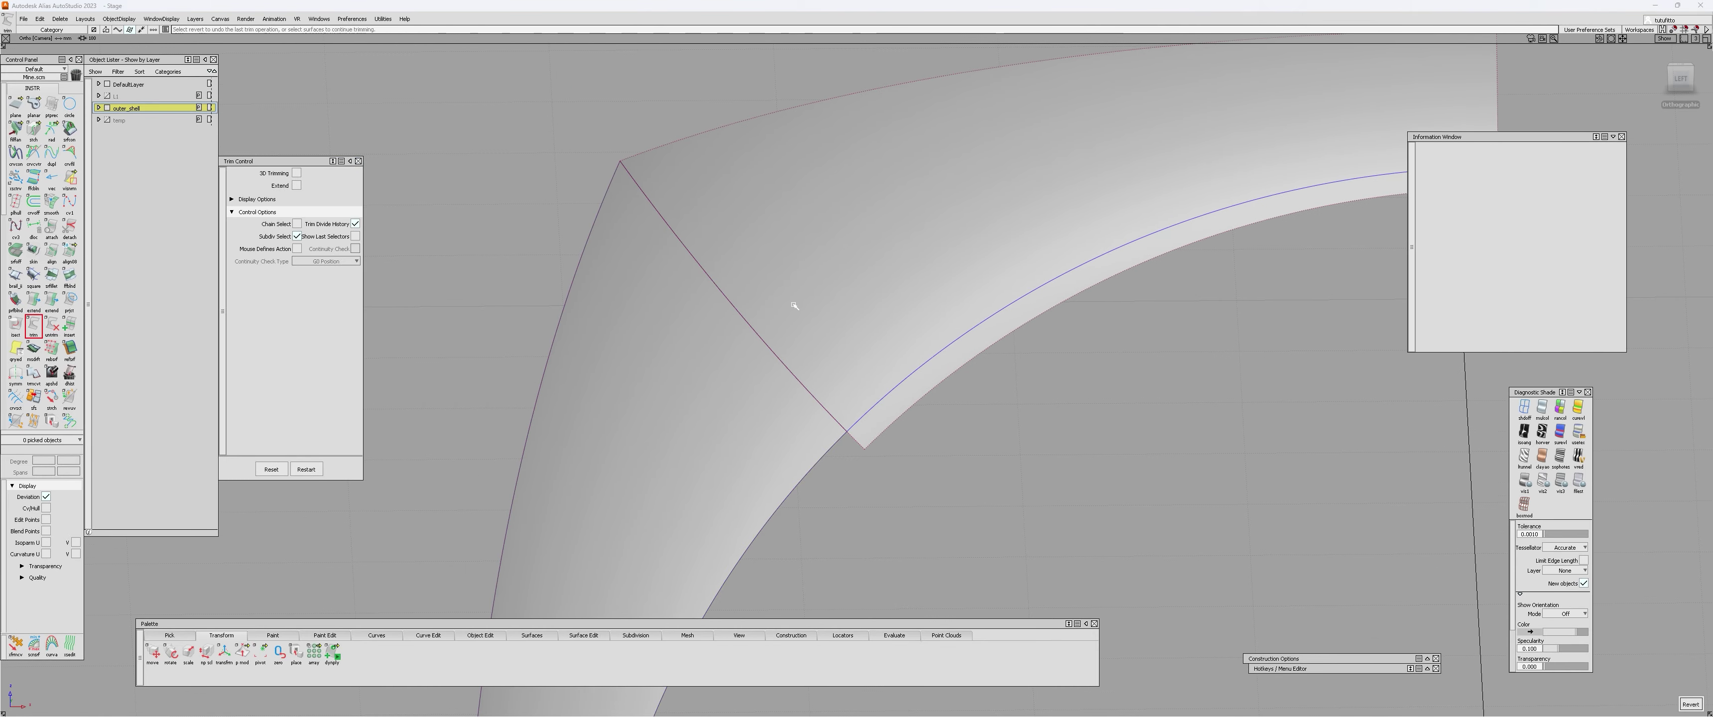
click(791, 303)
- Check surface continuity along the seam between the trimmed patches and bring back the hidden geometry
key(c)
click(760, 349)
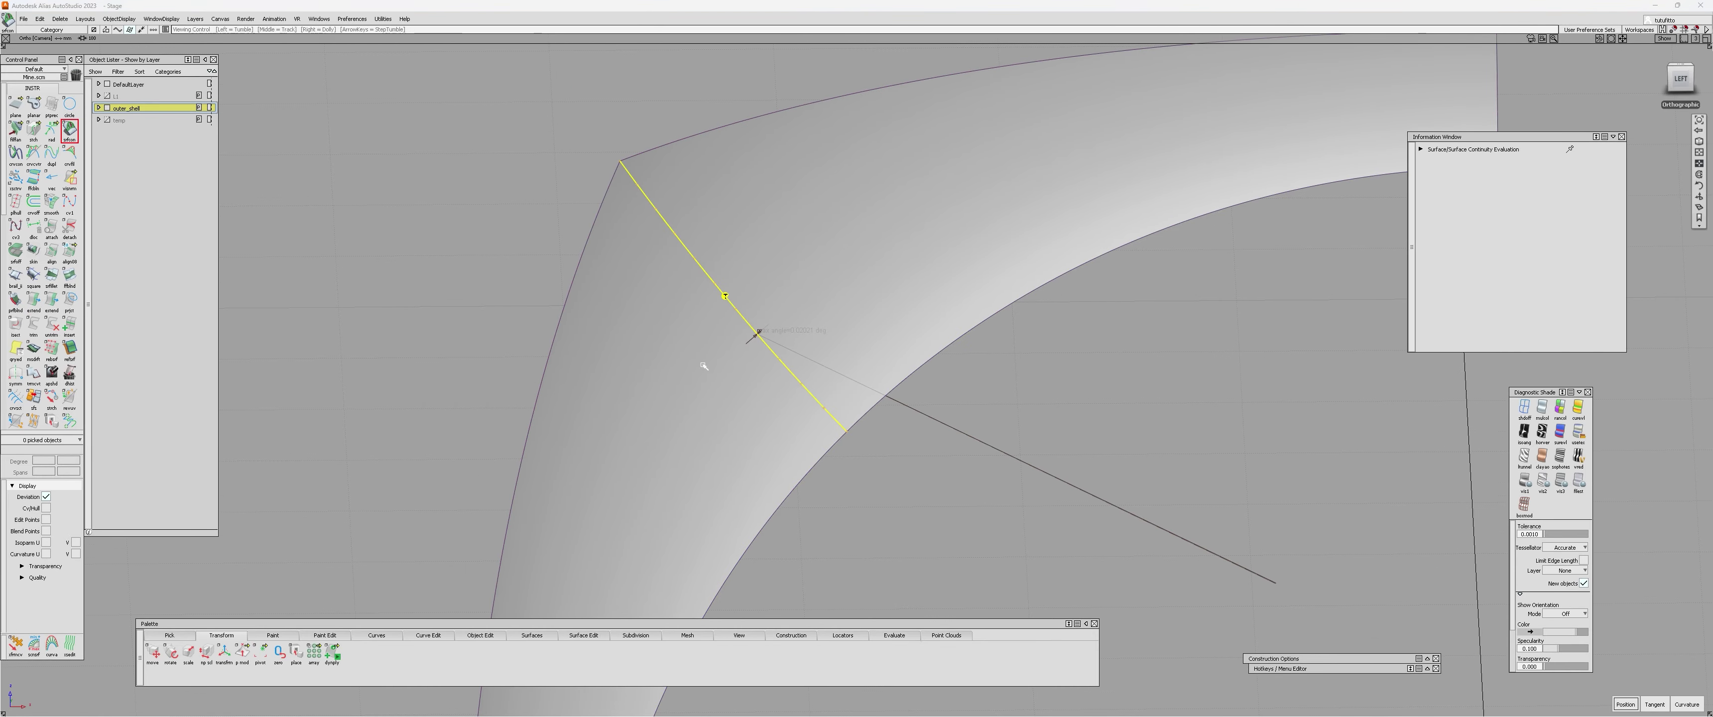
alt+shift+drag(708, 360, 1089, 322)
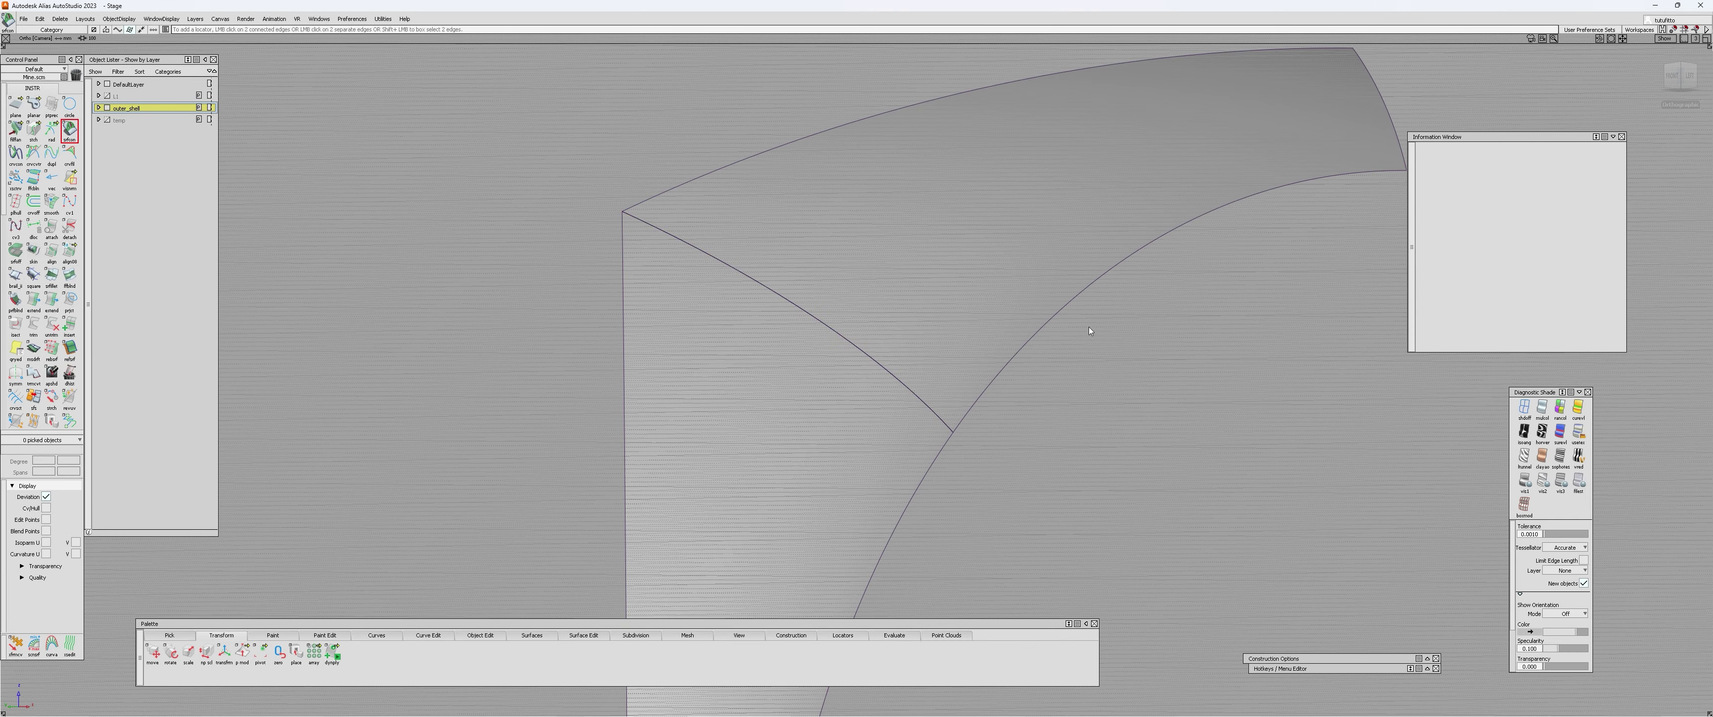
alt+shift+right_drag(1090, 323, 931, 359)
alt+shift+drag(931, 359, 721, 440)
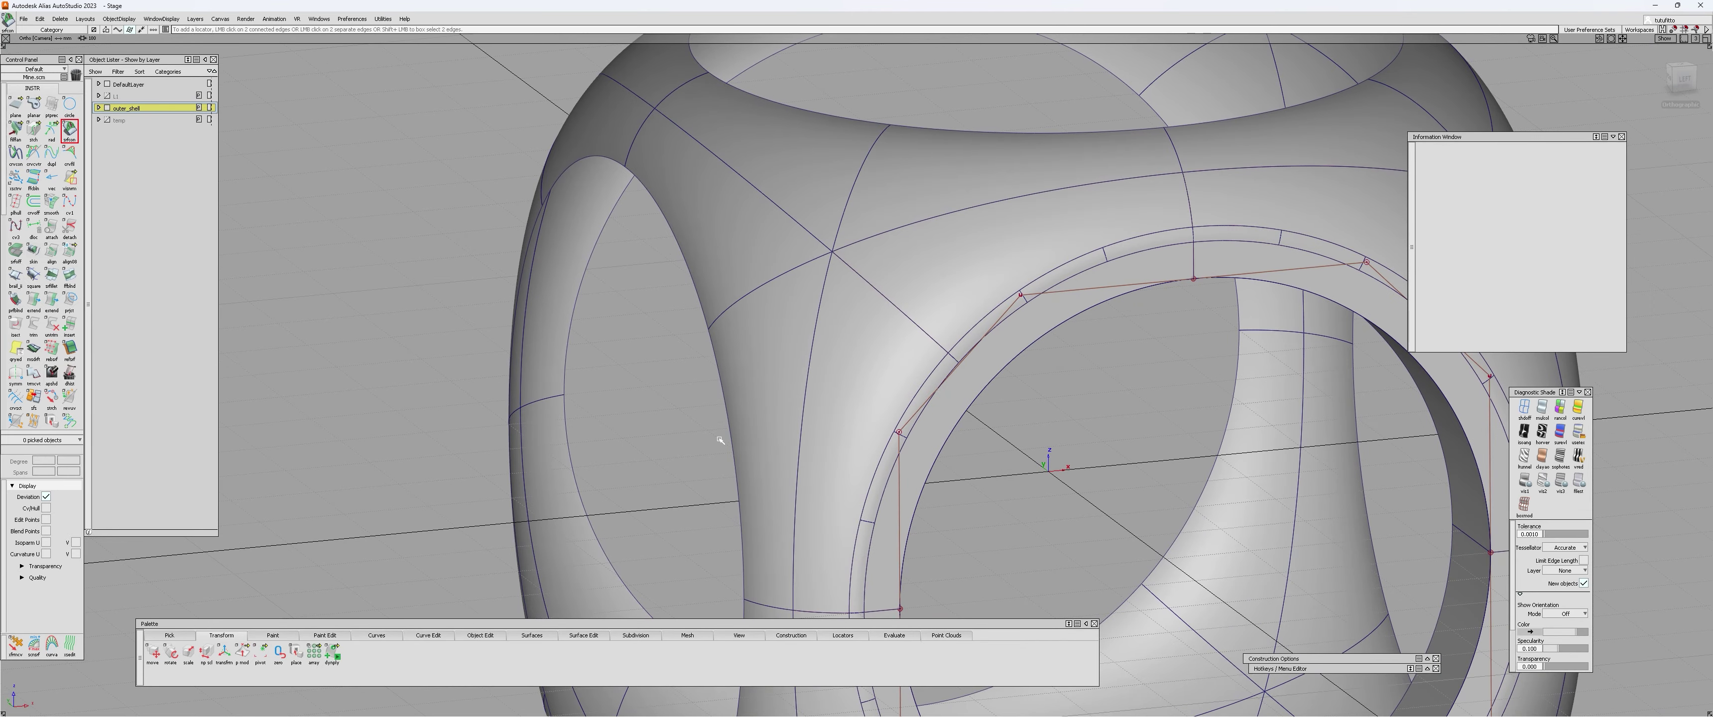
- Display the control vertices of both patches at the upper diagonal seam and recheck the seam's surface continuity
key(f)
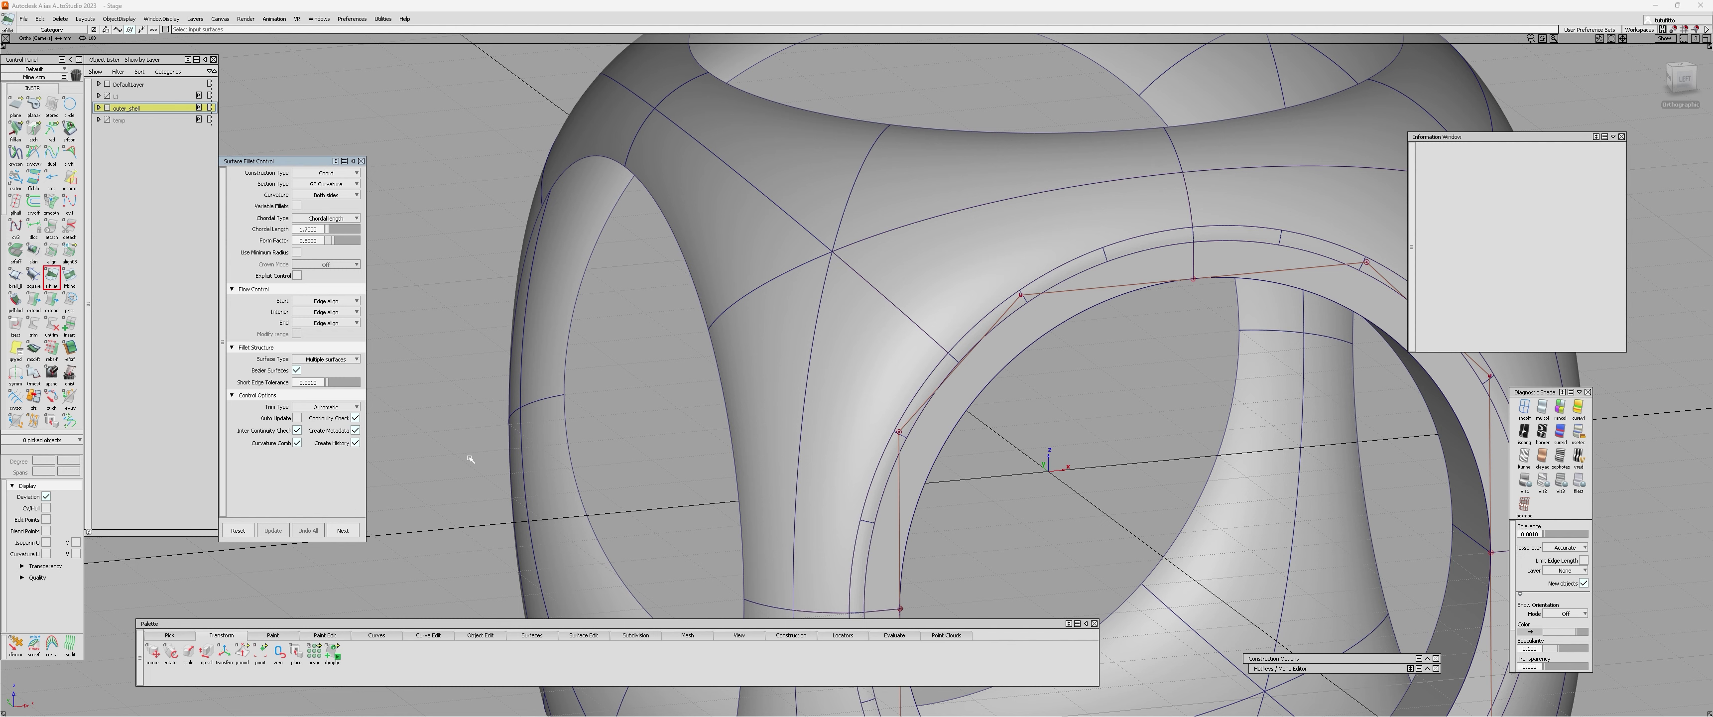
alt+shift+right_drag(931, 376, 977, 359)
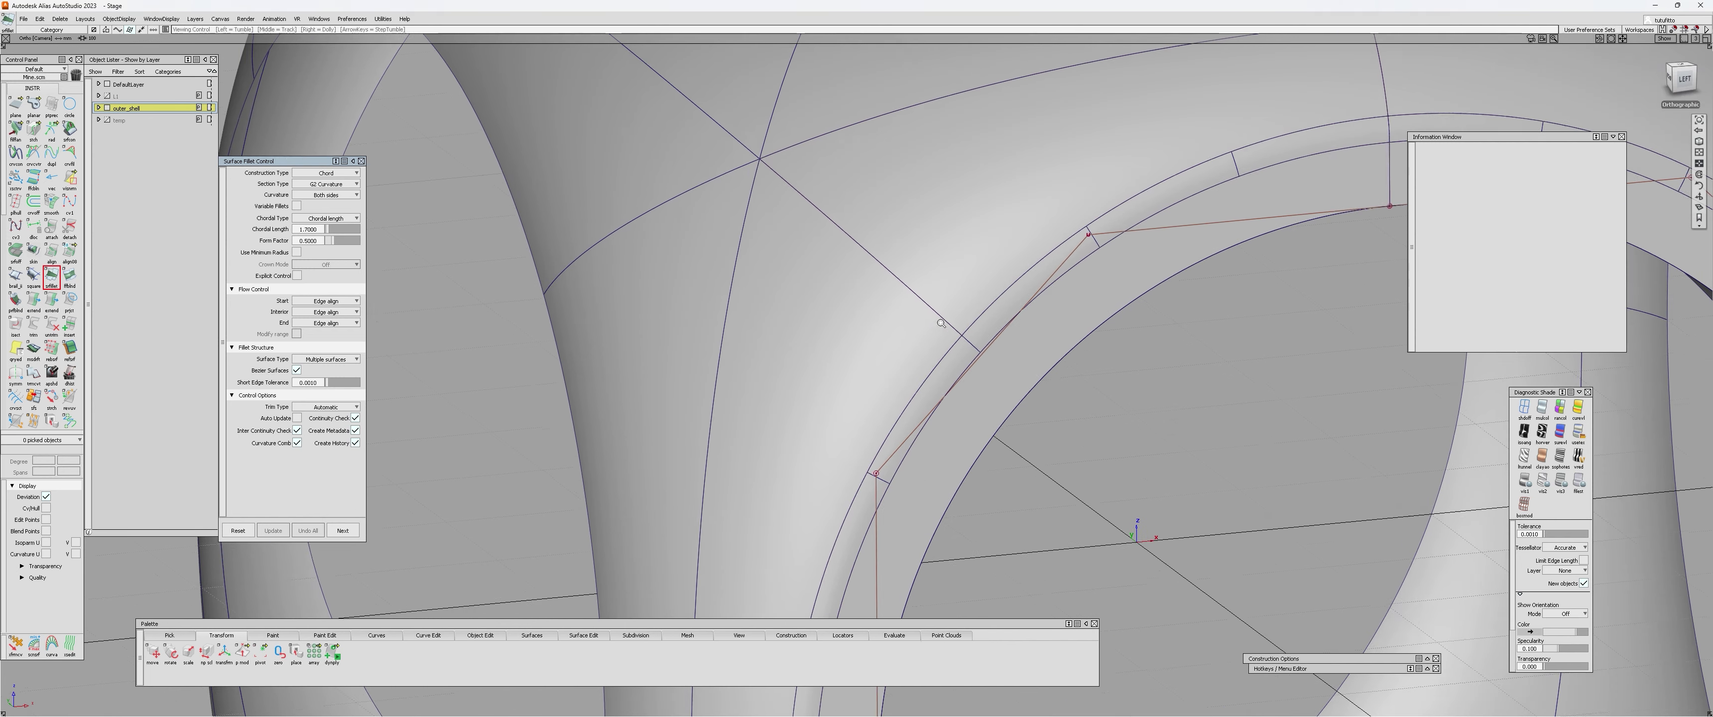
ctrl+shift+drag(954, 332, 955, 299)
click(955, 298)
click(936, 303)
ctrl+shift+middle_drag(936, 303, 894, 274)
click(888, 270)
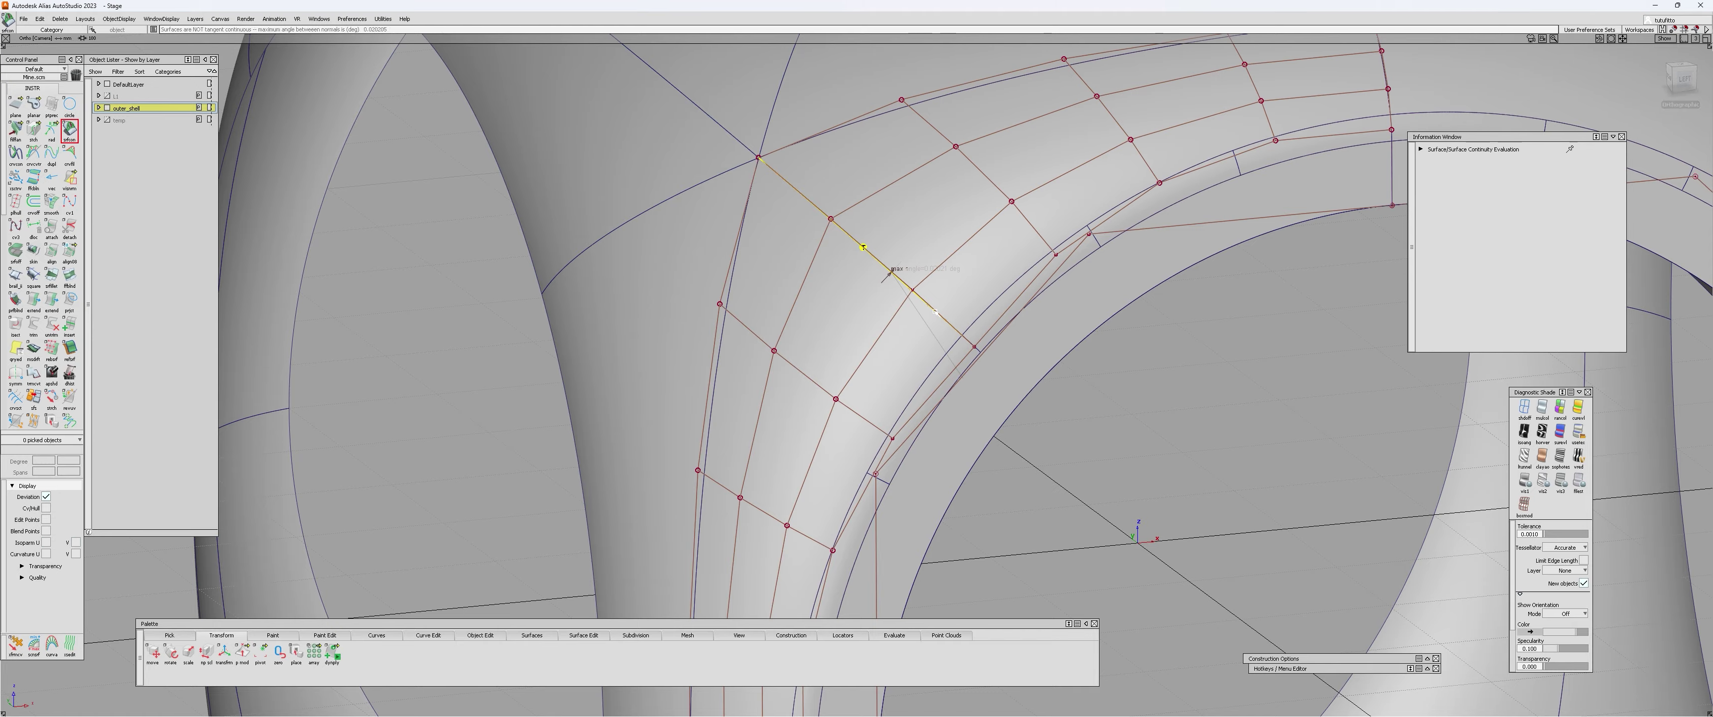
- Check surface continuity along the outer edges of the two patches that meet at the seam's far end
alt+shift+drag(888, 270, 881, 306)
alt+shift+right_drag(880, 306, 911, 299)
alt+shift+drag(891, 300, 845, 272)
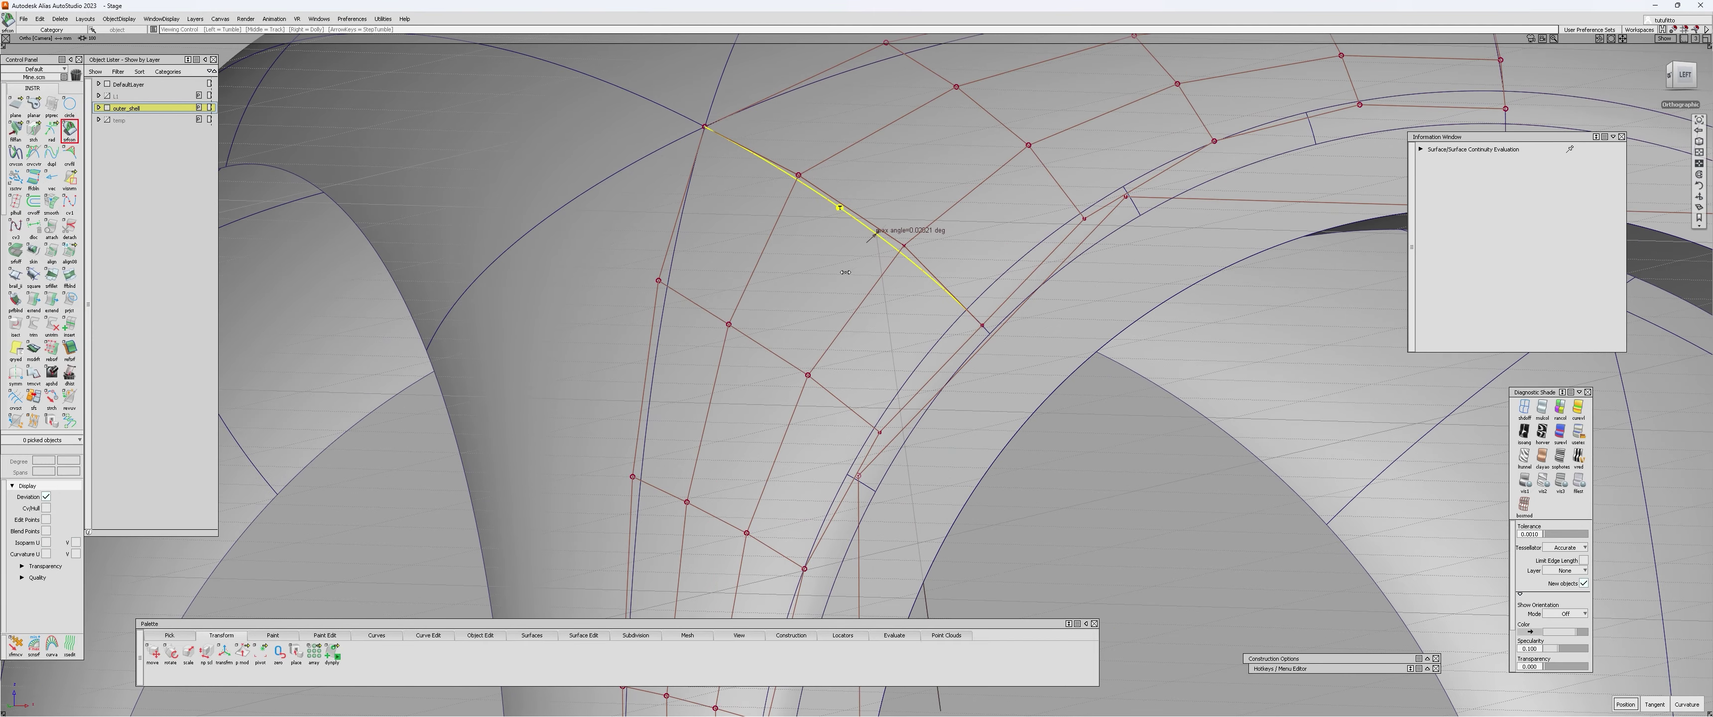
click(667, 287)
click(780, 96)
- Move the paired control vertices beside the seam, one on each patch, along the surface normal to correct the seam's continuity
ctrl+shift+drag(610, 230, 618, 186)
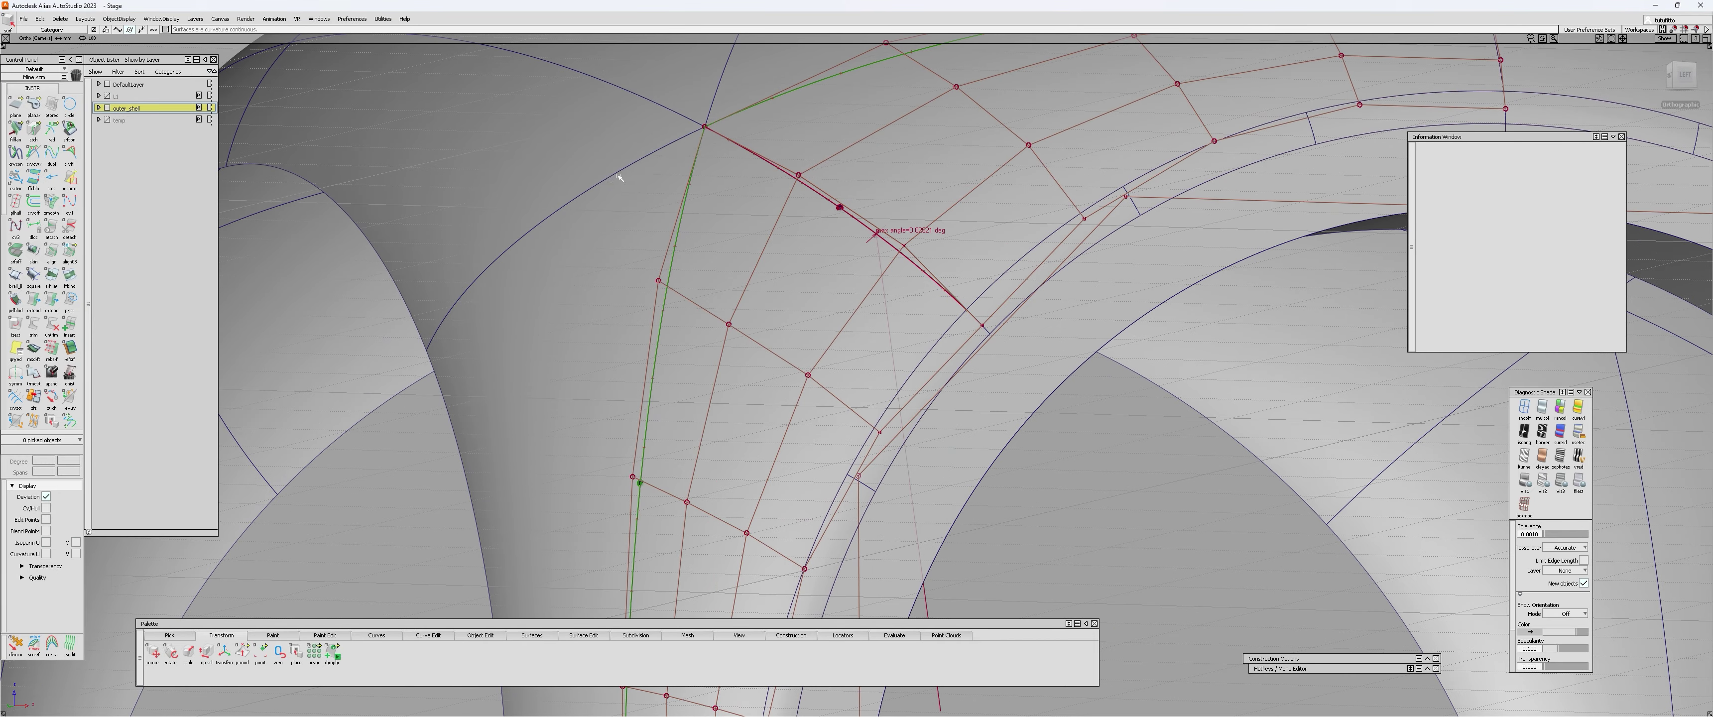
click(622, 174)
alt+shift+drag(895, 280, 839, 364)
click(804, 377)
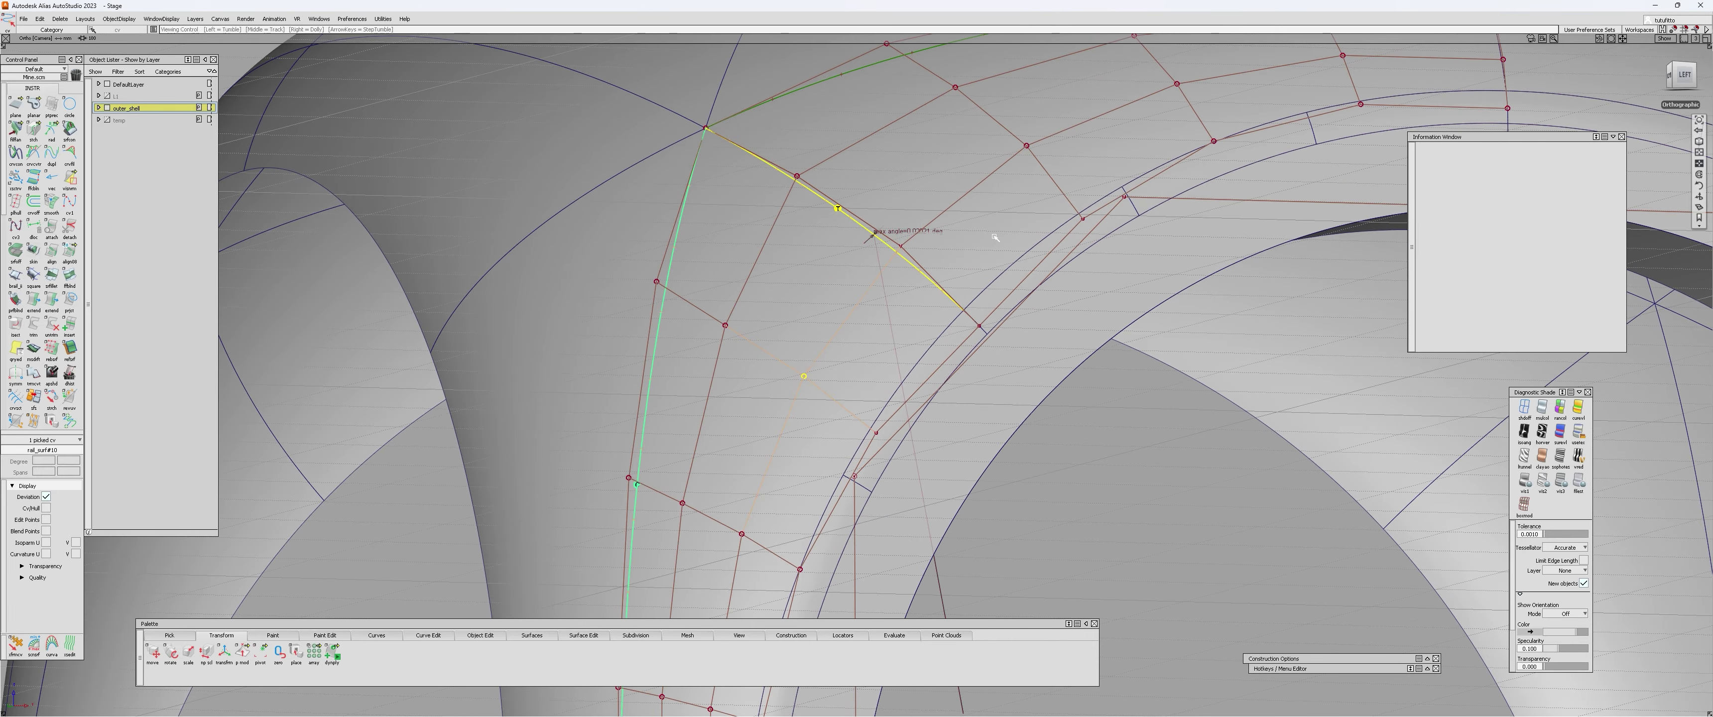
mouse_move(994, 237)
alt+shift+mouse_down()
mouse_move(969, 199)
mouse_move(987, 226)
alt+shift+mouse_up()
click(1044, 145)
alt+shift+drag(1046, 180, 1046, 210)
key(ctrl+t)
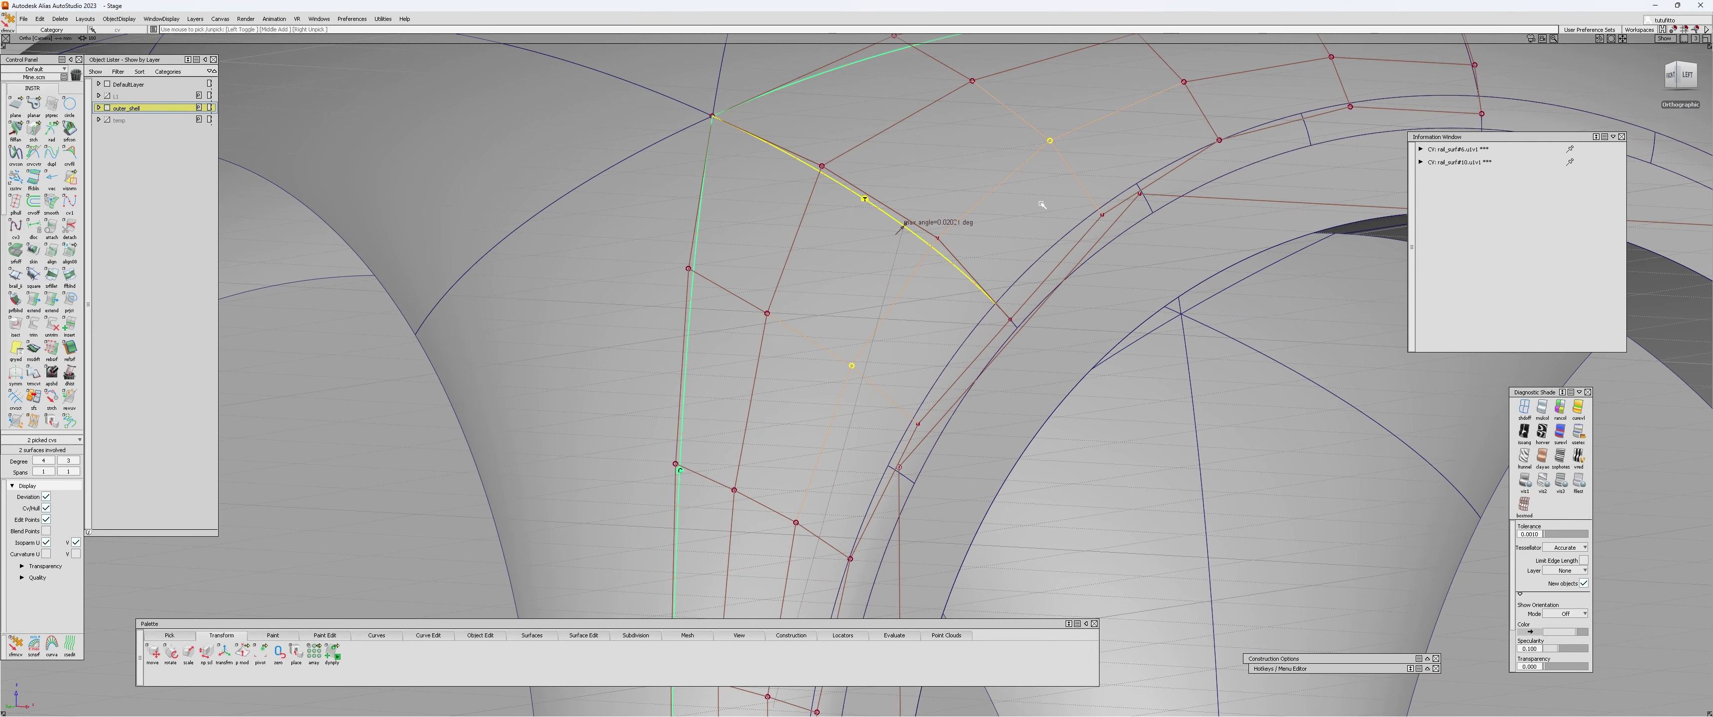
click(1046, 210)
click(1044, 237)
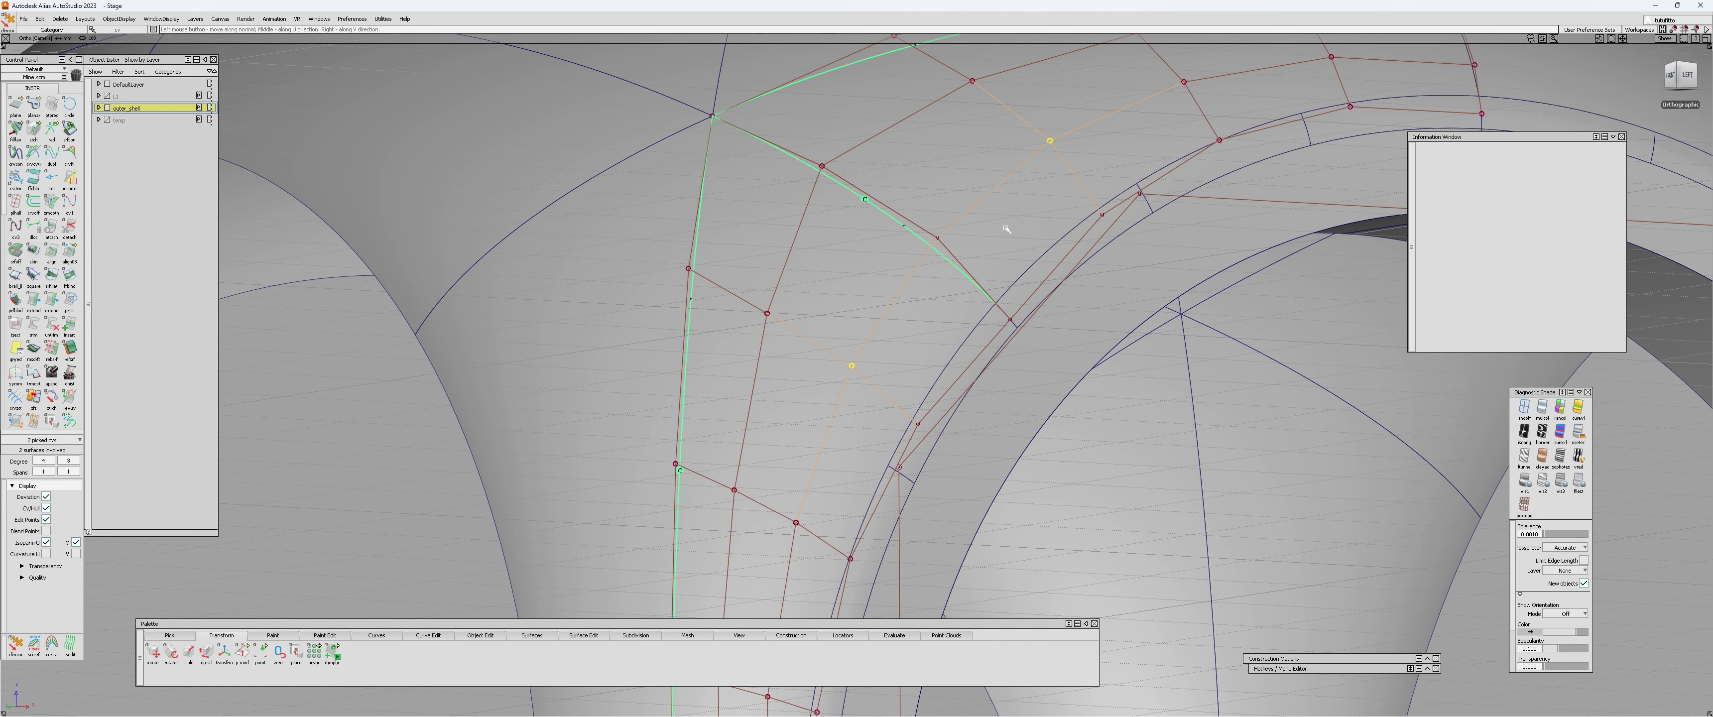
- Hide the patches' control vertices and check surface continuity between the fillet and the shell around the seam's inner end
alt+shift+right_drag(1006, 229, 943, 250)
alt+shift+drag(944, 249, 986, 260)
ctrl+shift+middle_drag(986, 260, 1004, 288)
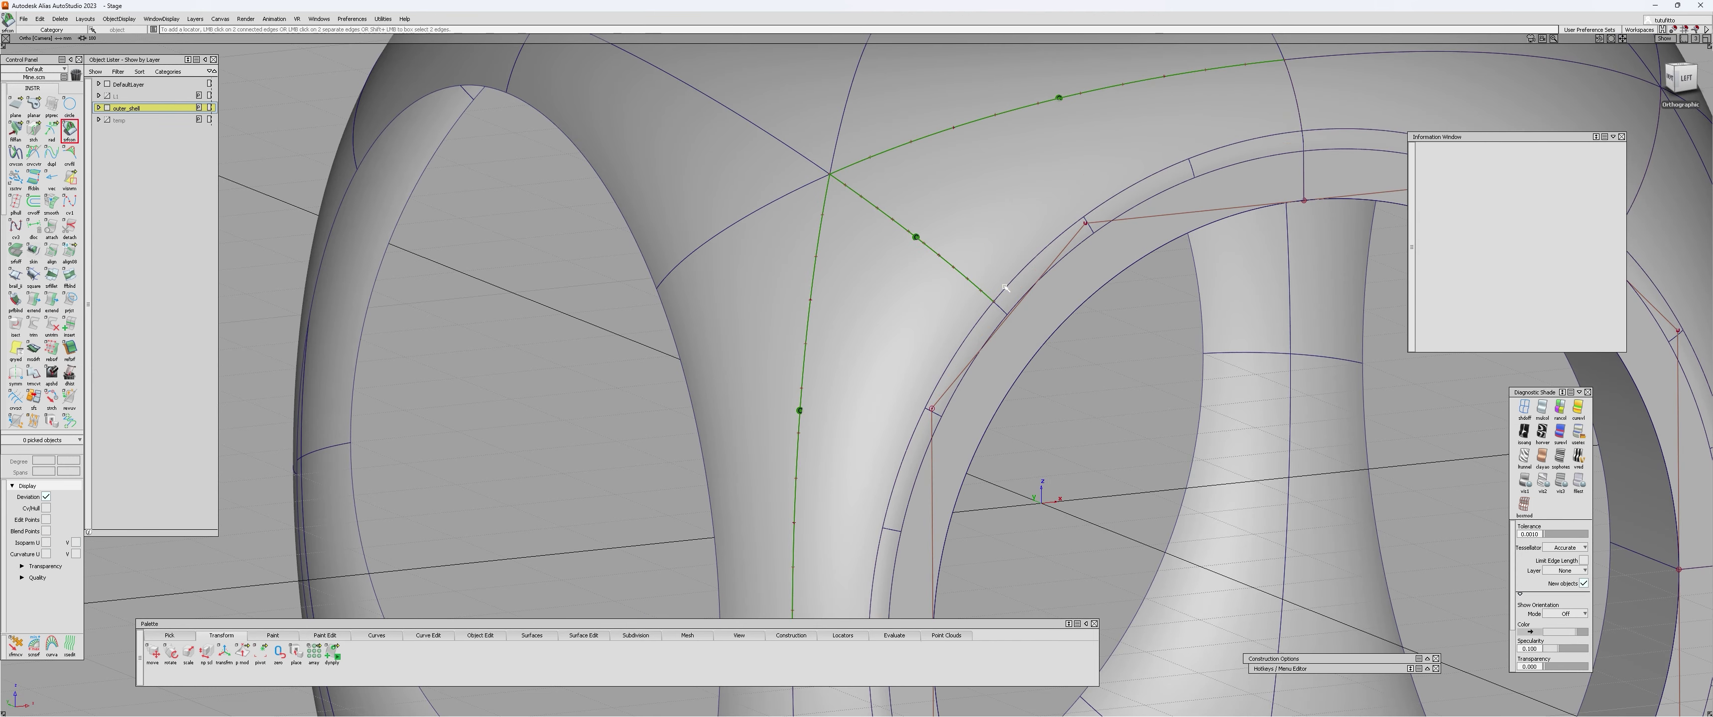
click(1005, 287)
alt+shift+drag(1005, 288, 887, 347)
alt+shift+right_drag(887, 347, 1101, 220)
click(1168, 138)
alt+shift+middle_drag(1170, 141, 896, 236)
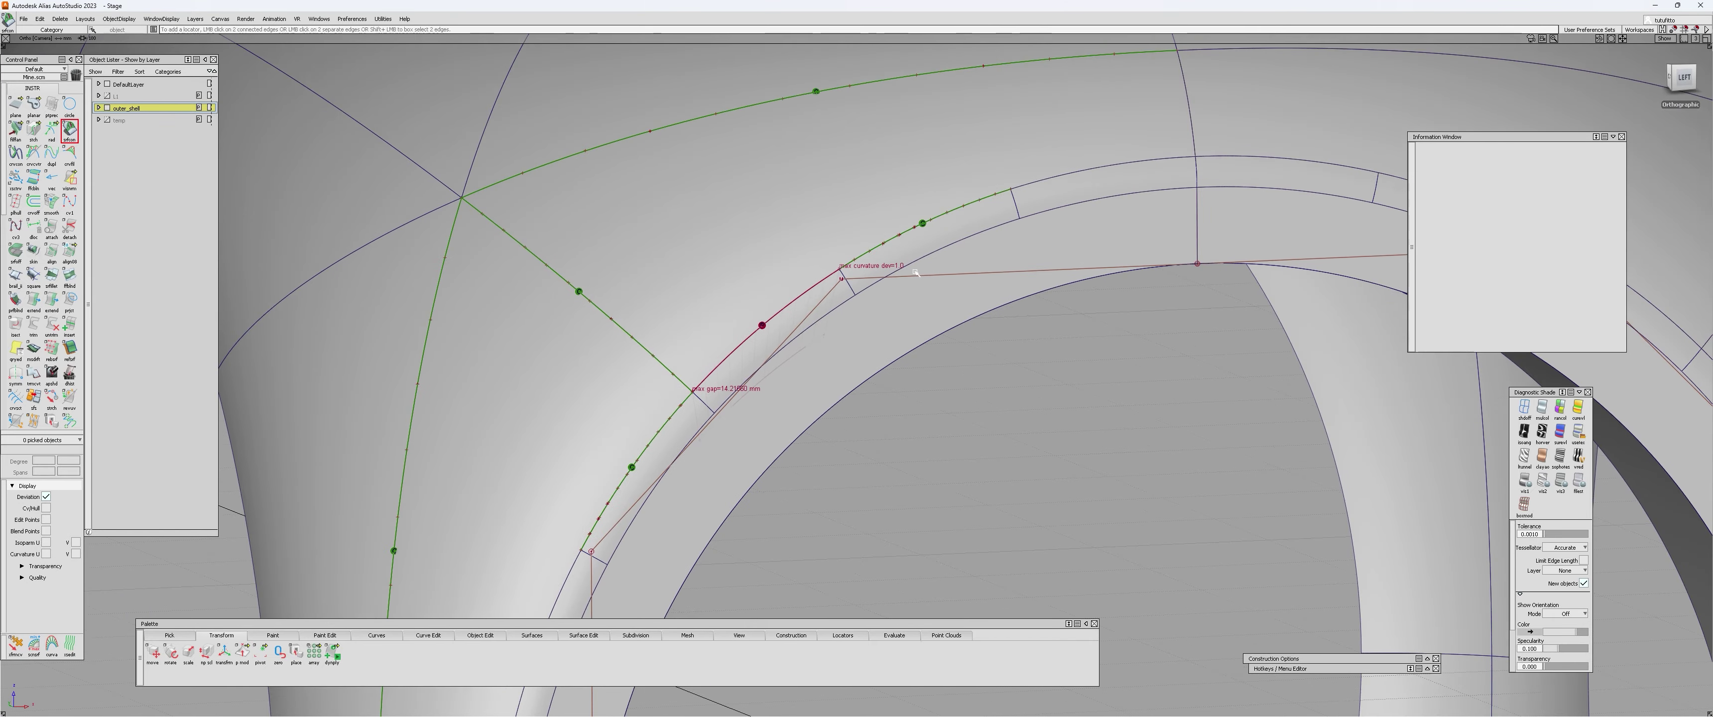
- Clear the continuity markers around the corrected seam and hide the control vertices on the opening's rim
alt+shift+right_drag(896, 236, 821, 293)
alt+shift+drag(821, 293, 791, 441)
click(758, 444)
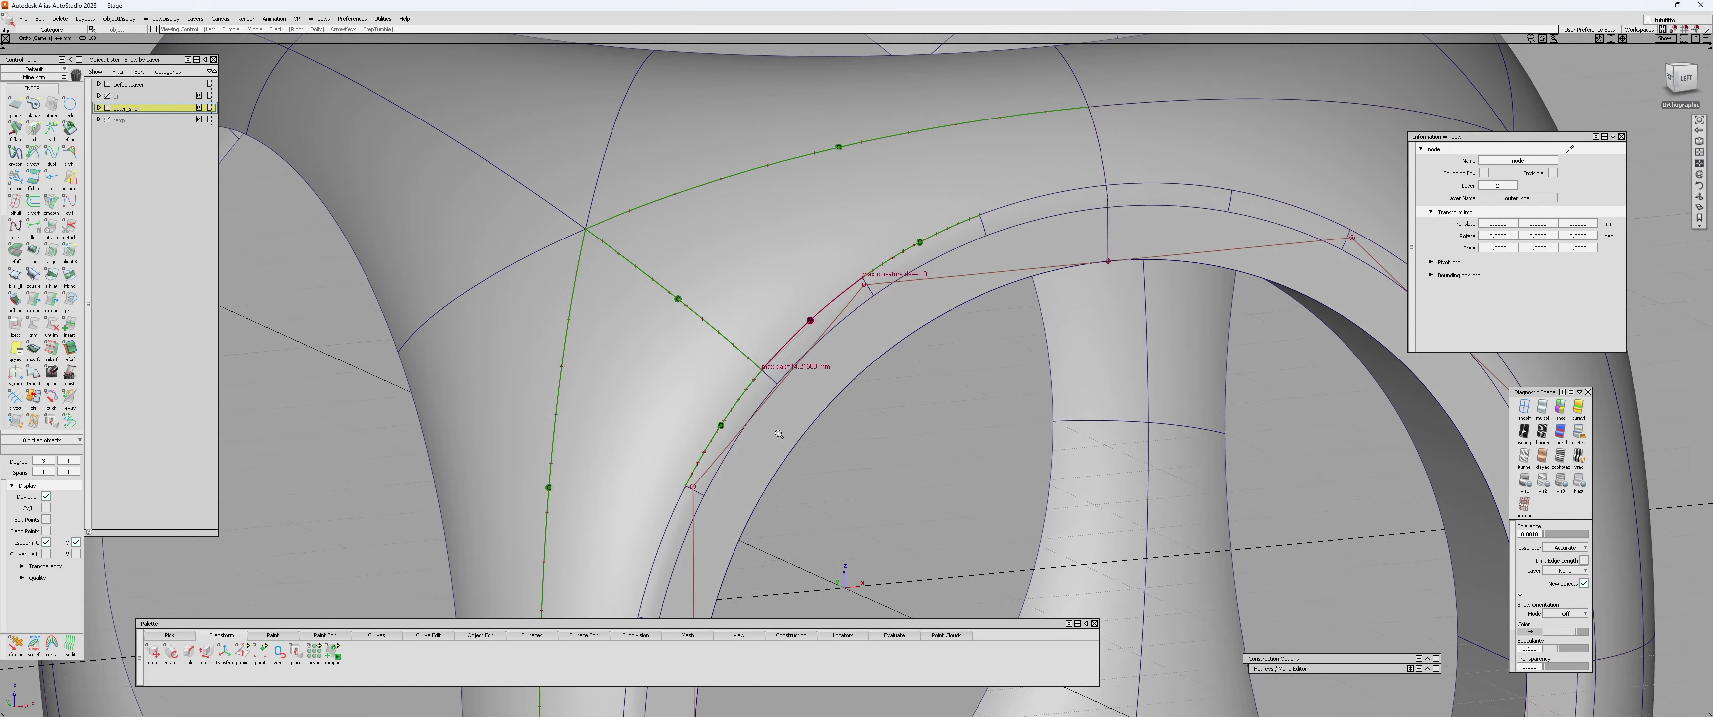
alt+shift+right_drag(791, 441, 828, 422)
click(1022, 235)
alt+shift+right_drag(735, 388, 769, 360)
click(803, 296)
- Recheck surface continuity along the fillet edges on both sides of the seam and across the fillet's joint there
click(864, 286)
ctrl+shift+middle_drag(849, 317, 869, 234)
alt+shift+drag(868, 234, 508, 349)
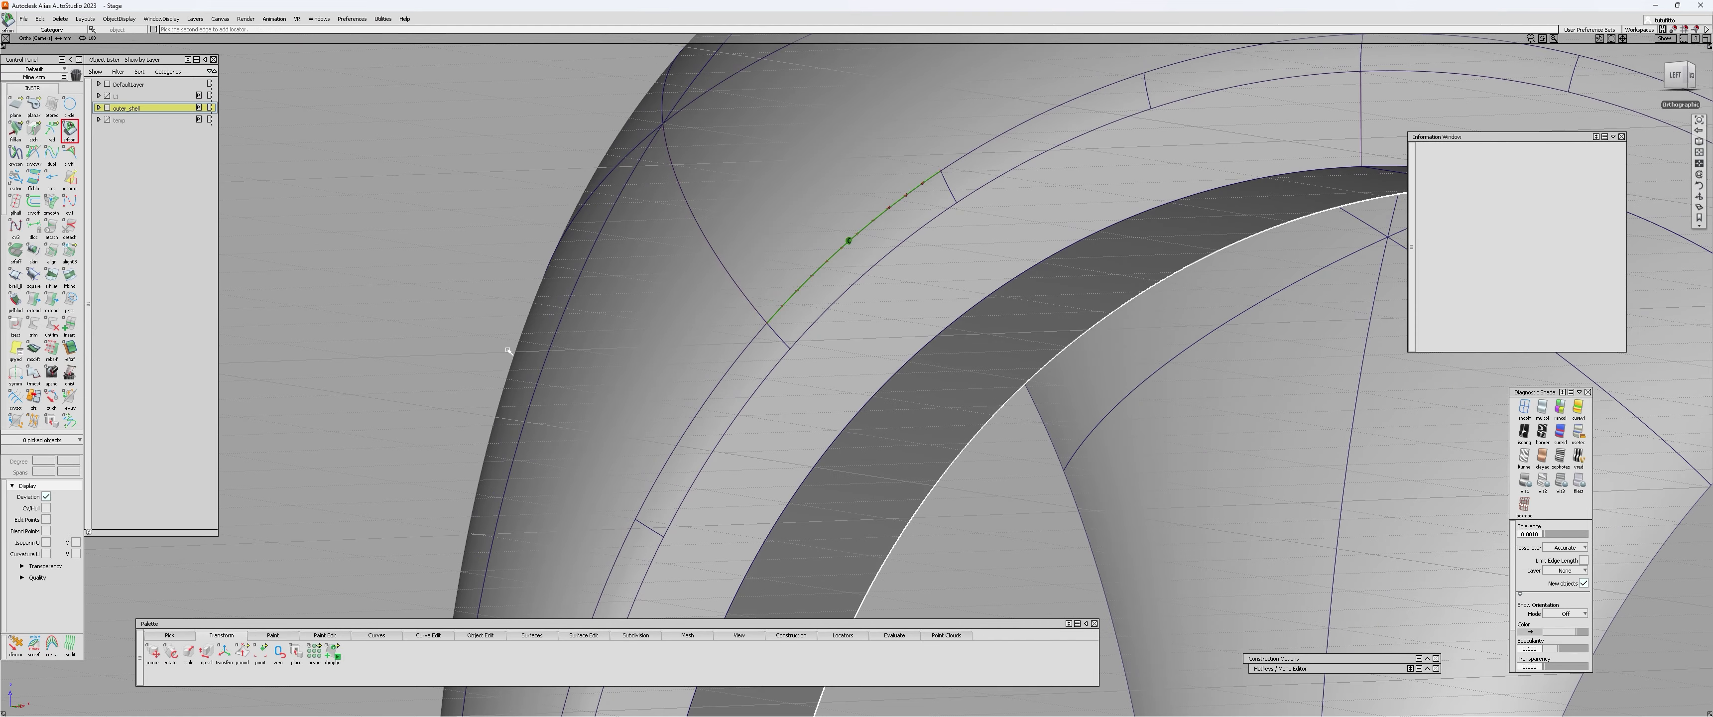
click(743, 354)
click(783, 343)
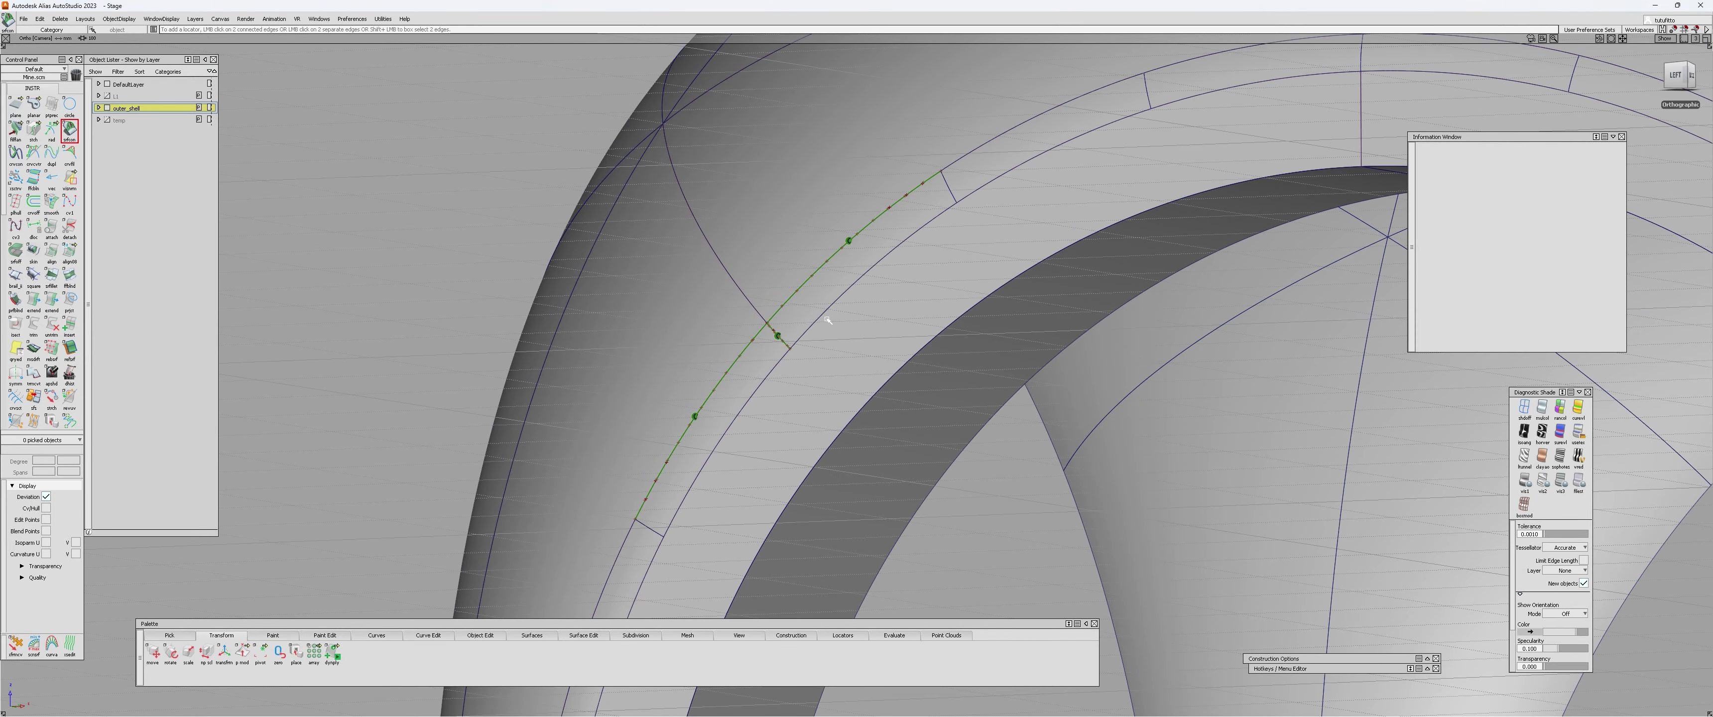
click(830, 315)
click(771, 368)
click(949, 268)
- Check surface continuity along the opposite upper diagonal seam and the fillet edges on both sides of it
alt+shift+right_drag(831, 392, 585, 565)
alt+shift+drag(585, 565, 1177, 545)
alt+shift+middle_drag(1177, 545, 799, 485)
alt+shift+right_drag(799, 485, 934, 260)
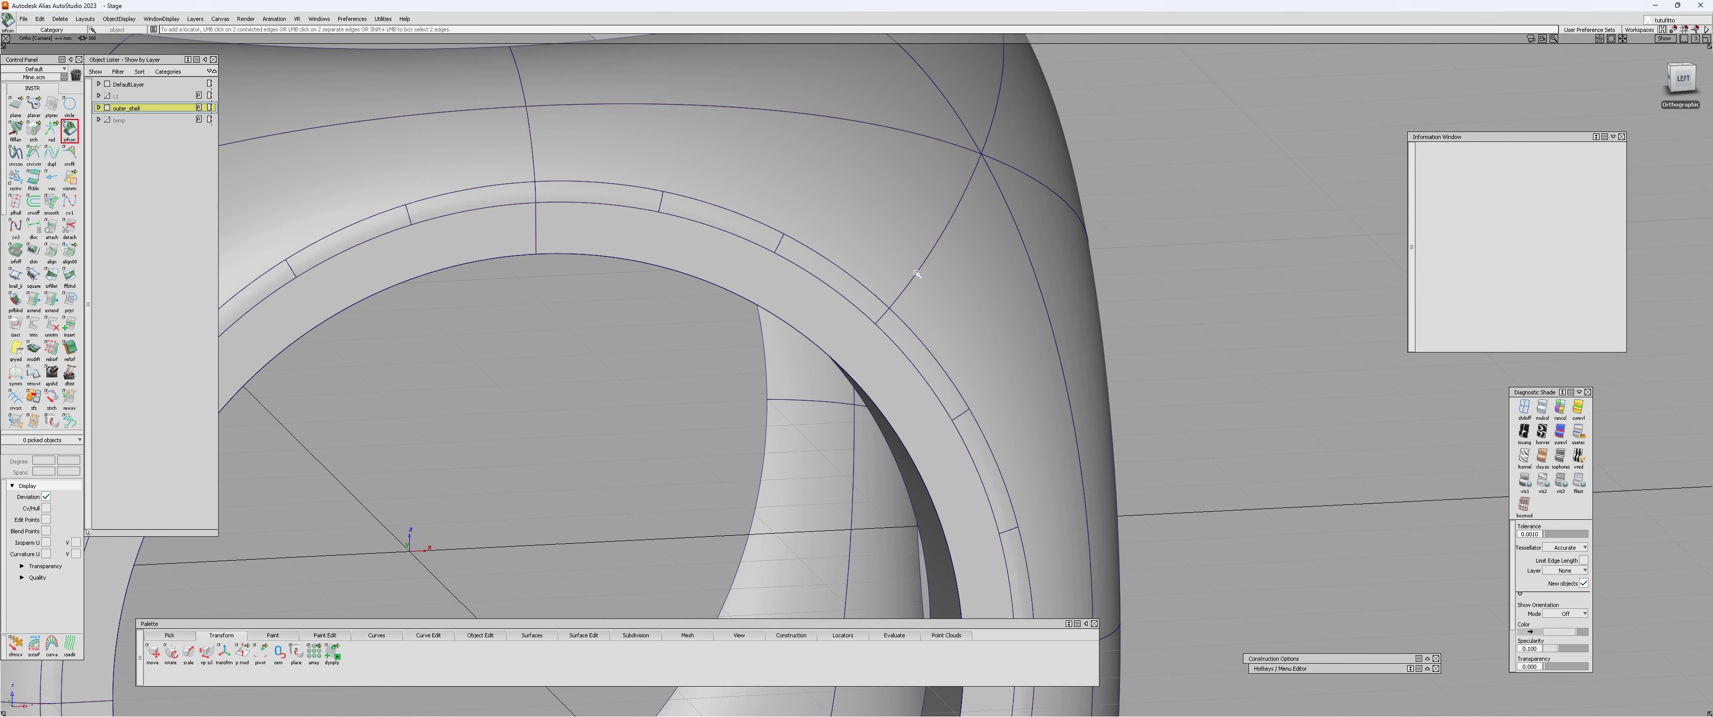
click(919, 274)
alt+shift+drag(919, 274, 866, 297)
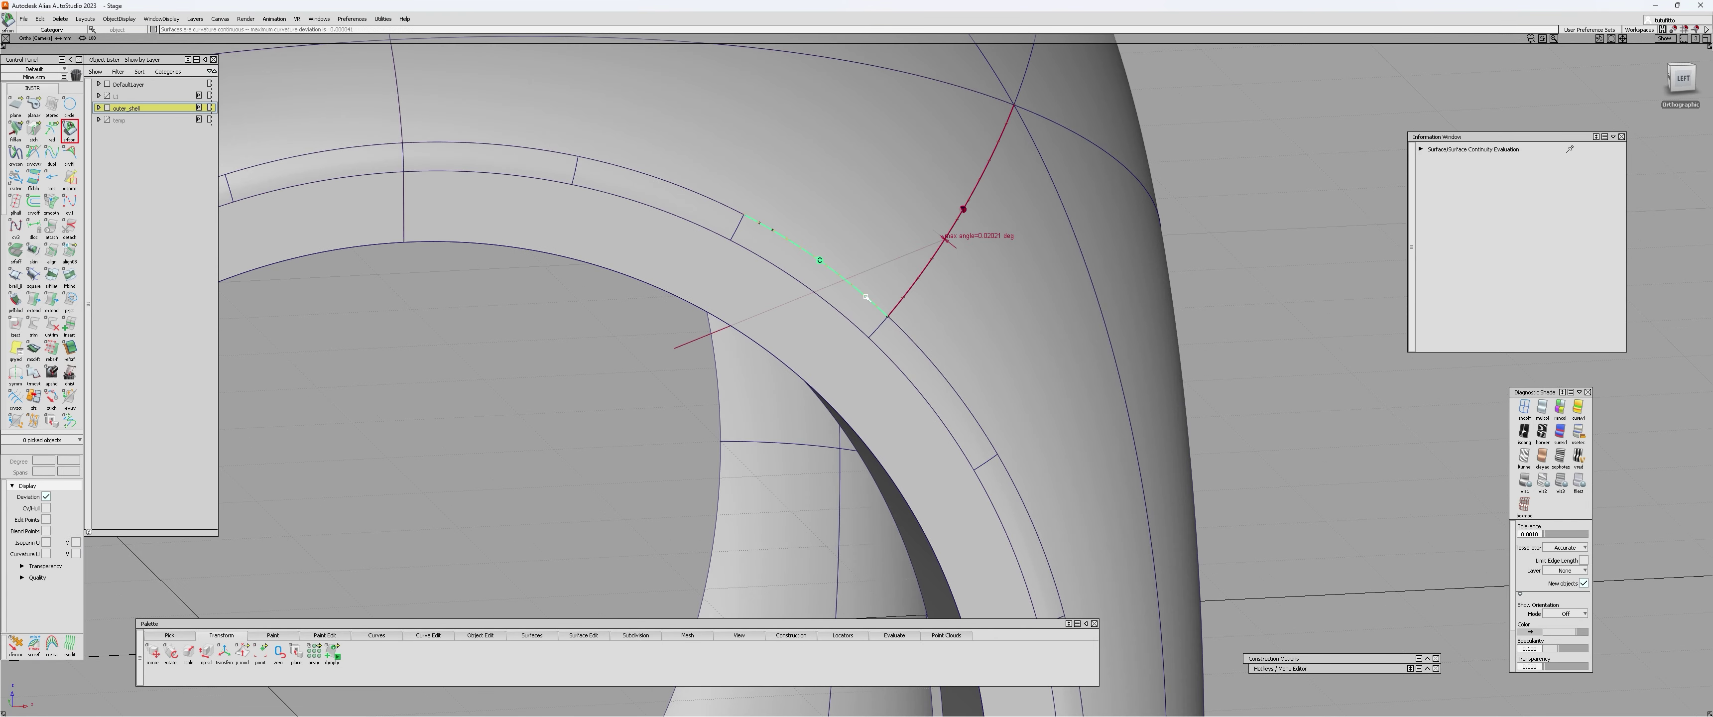
click(910, 338)
- Check continuity along the fillet edge on the upper seam's other side and show both adjoining patches' control vertices
ctrl+shift+drag(915, 340, 966, 336)
click(879, 253)
click(994, 315)
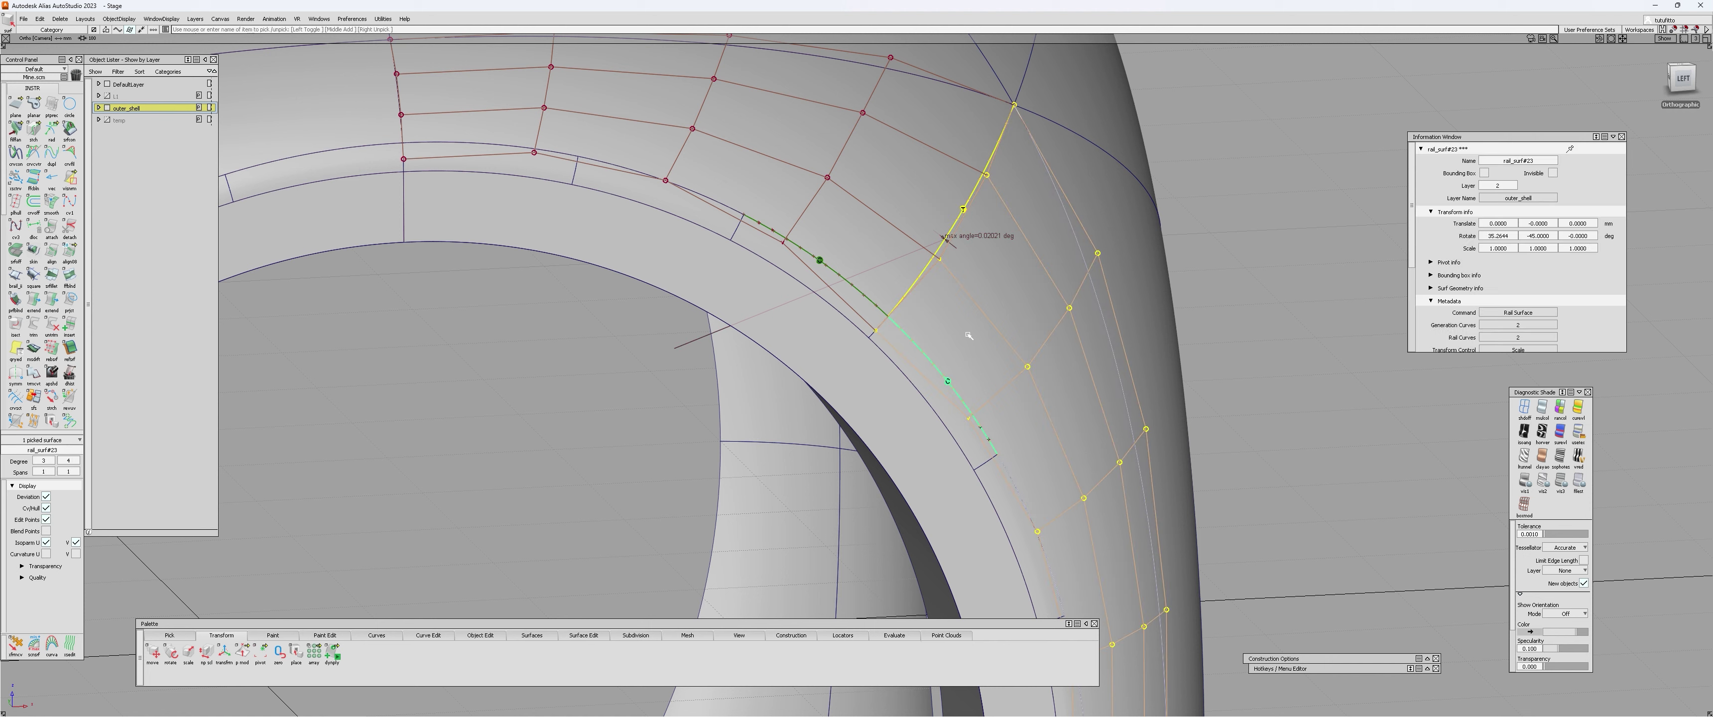
- Move the inner control vertices of both patches beside the upper diagonal seam to make the seam curvature continuous
drag(810, 164, 840, 192)
drag(1014, 353, 1037, 376)
key(t)
scroll(960, 304, up, 3)
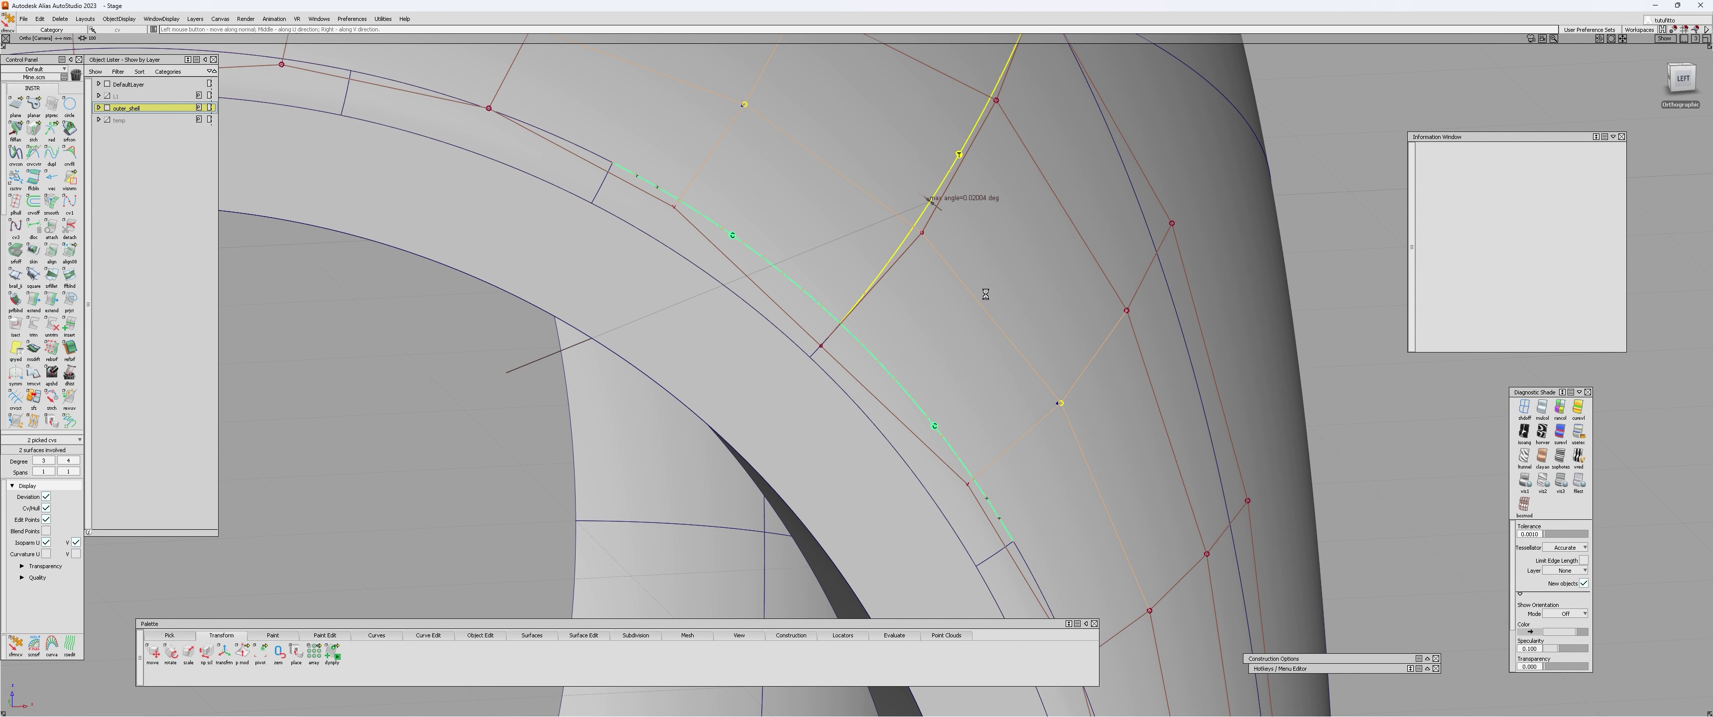
scroll(994, 293, down, 3)
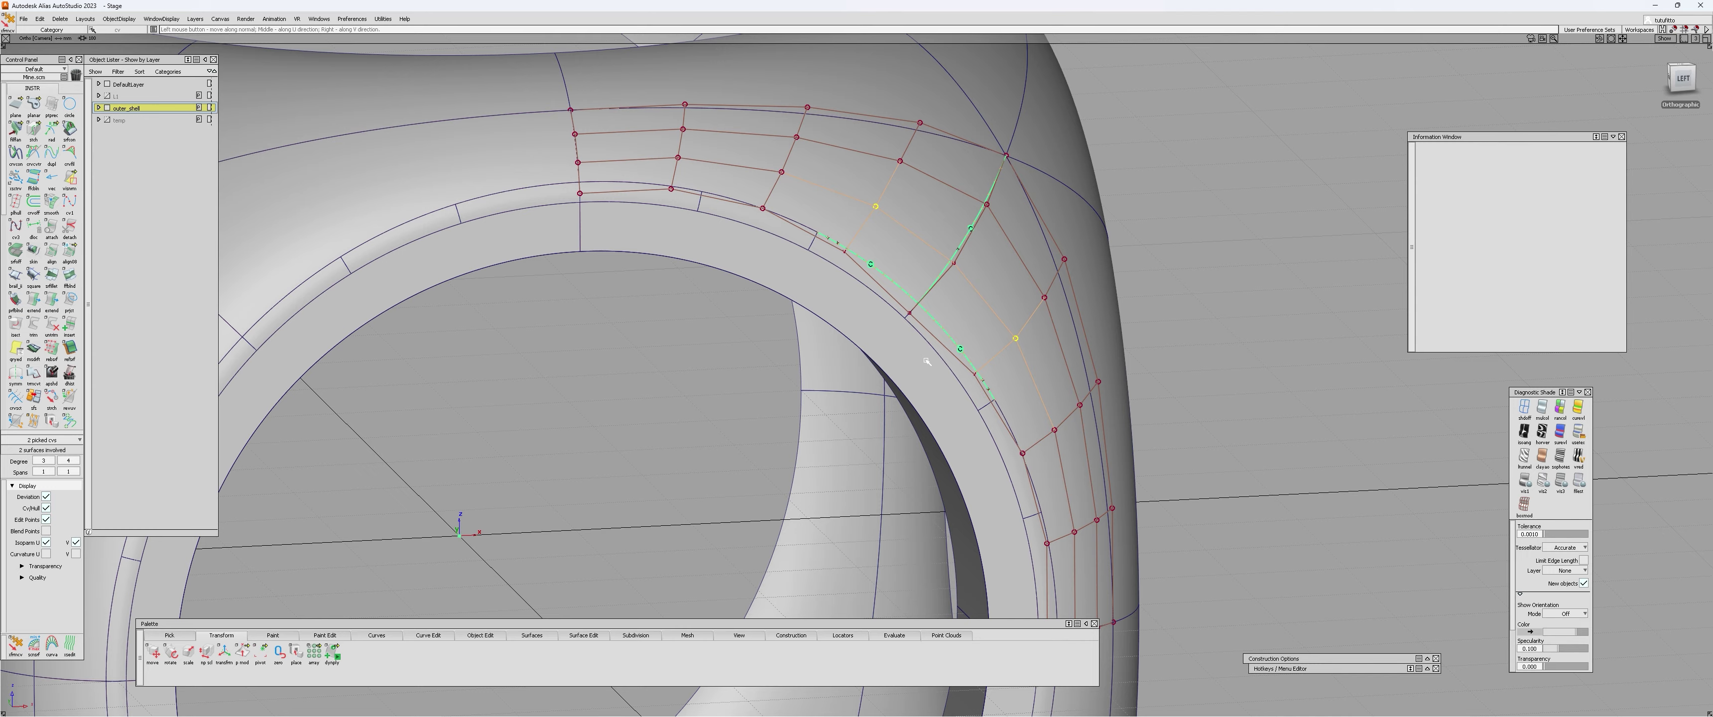
- Clear the continuity markers and control vertices around the corrected upper diagonal seam
key(ctrl+z)
key(ctrl+z)
key(ctrl+z)
key(ctrl+z)
key(ctrl+z)
- Check surface continuity along the lower diagonal seam beneath it and the fillet edges on both sides of that seam
alt+shift+right_drag(997, 316, 951, 499)
alt+shift+middle_drag(951, 499, 927, 381)
alt+shift+drag(927, 381, 899, 359)
alt+shift+right_drag(898, 359, 1131, 399)
alt+shift+middle_drag(1130, 399, 934, 391)
key(c)
click(948, 329)
alt+shift+drag(933, 391, 898, 372)
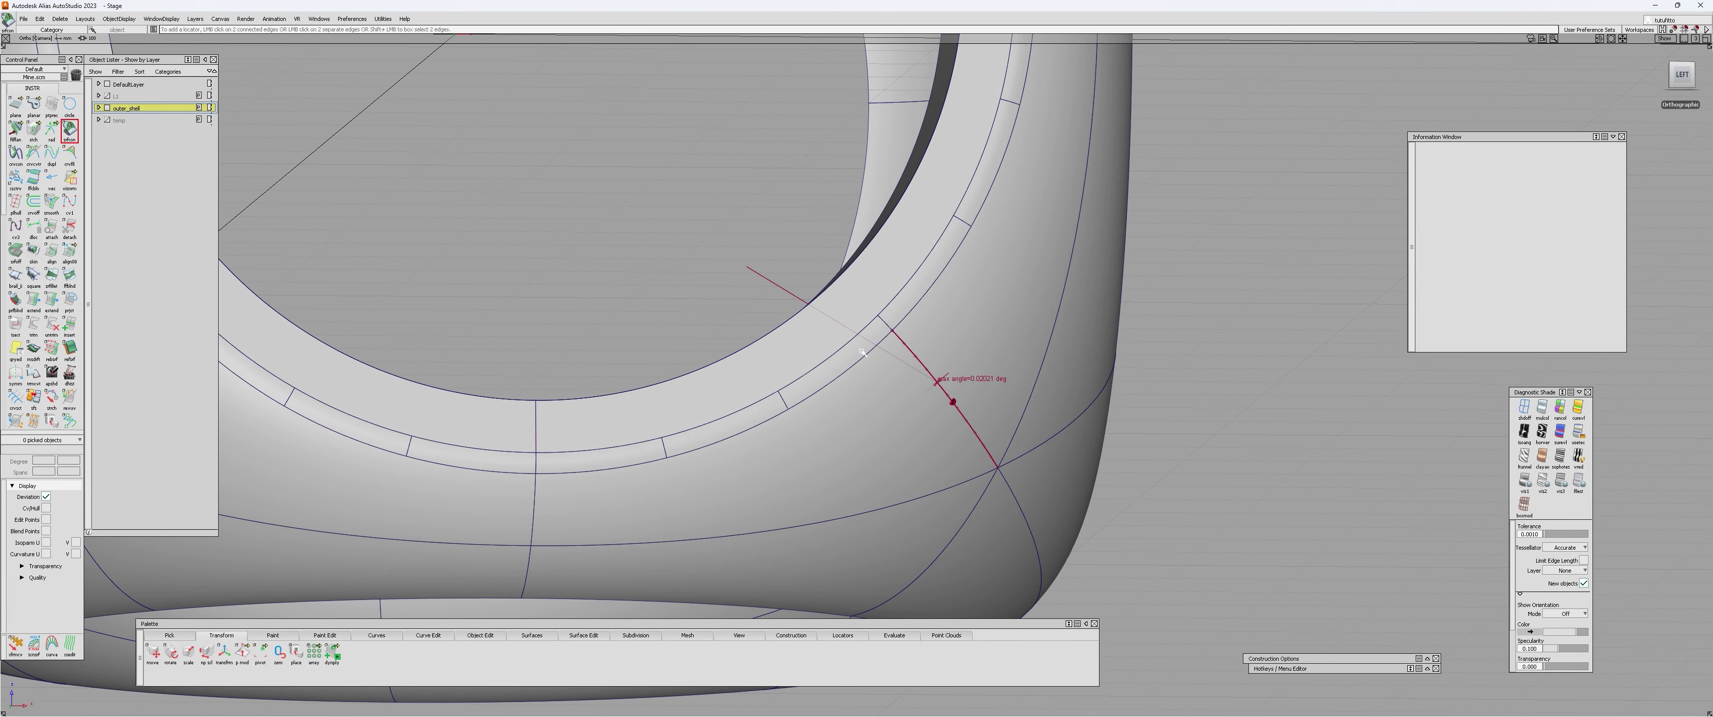
click(867, 353)
click(921, 299)
- Show the control vertices of the two shell patches that meet at the checked lower diagonal seam
key(s)
click(927, 370)
key(v)
click(940, 361)
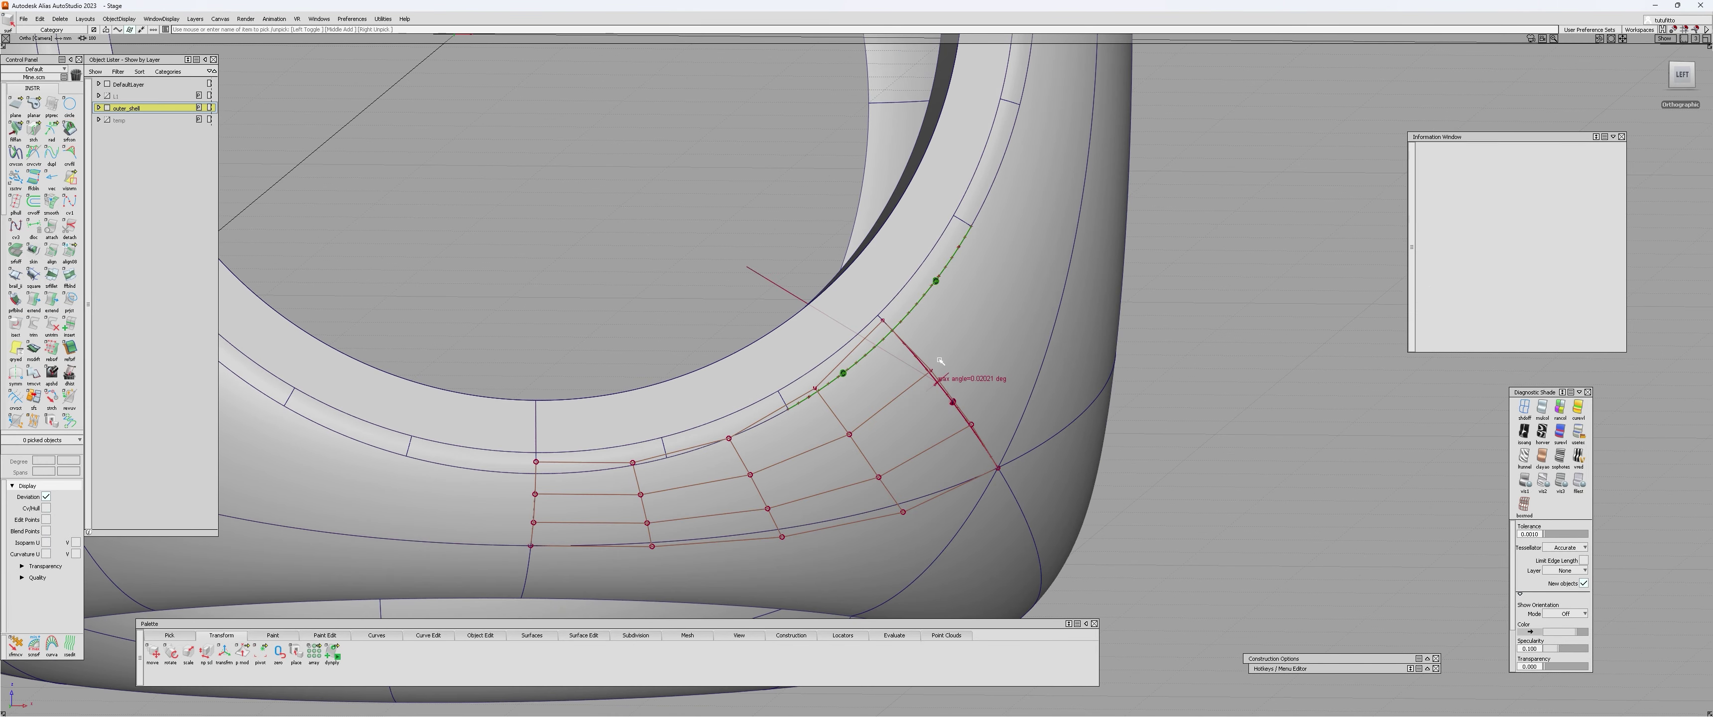
click(951, 357)
key(v)
- Move one inner control vertex on each patch beside the lower diagonal seam to make the seam curvature continuous
alt+shift+right_drag(951, 357, 1004, 366)
key(d)
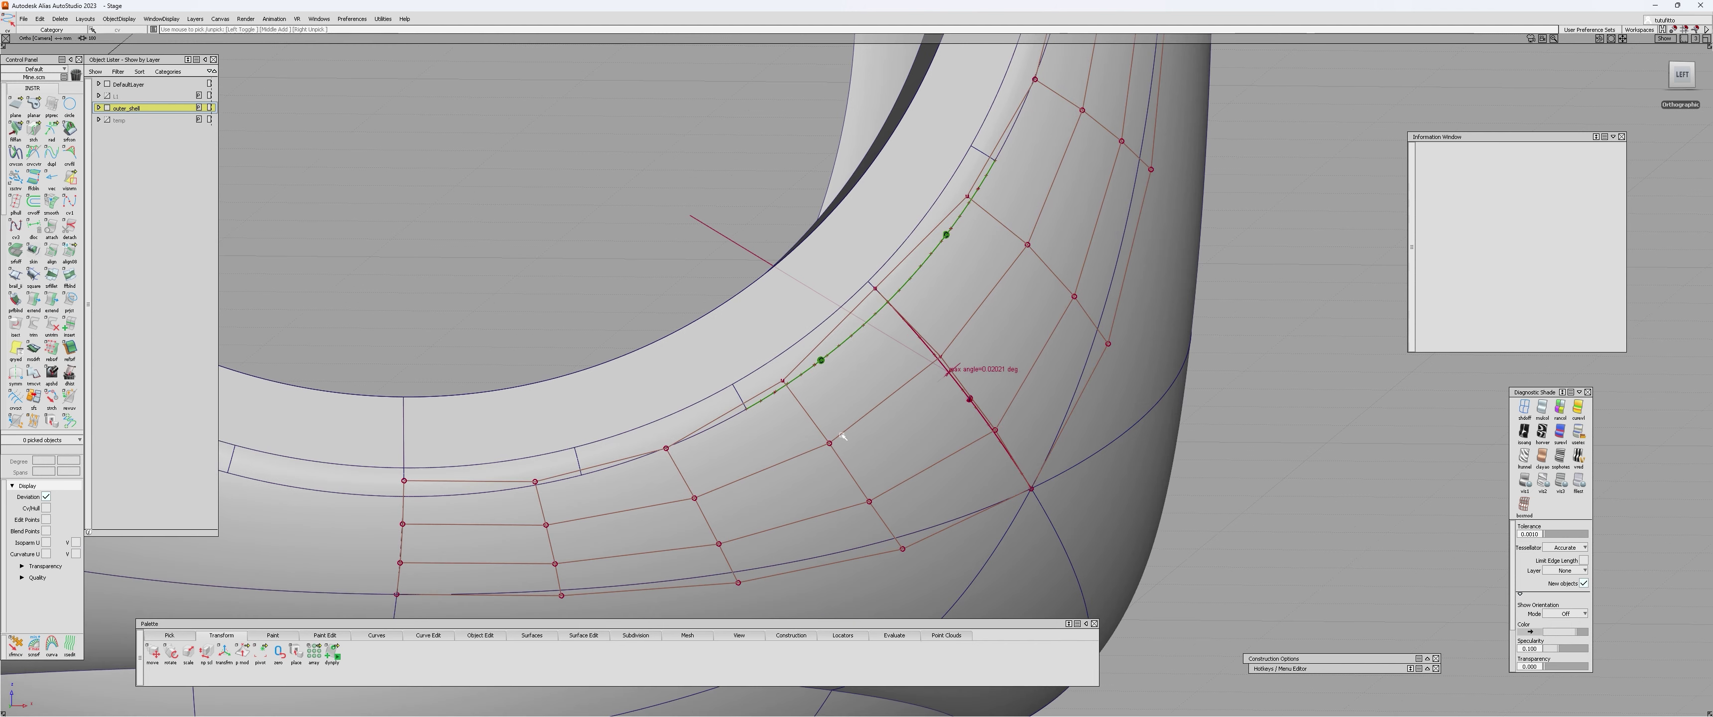
click(829, 444)
click(1027, 245)
alt+shift+drag(997, 317, 1010, 331)
ctrl+shift+middle_drag(1011, 333, 1017, 349)
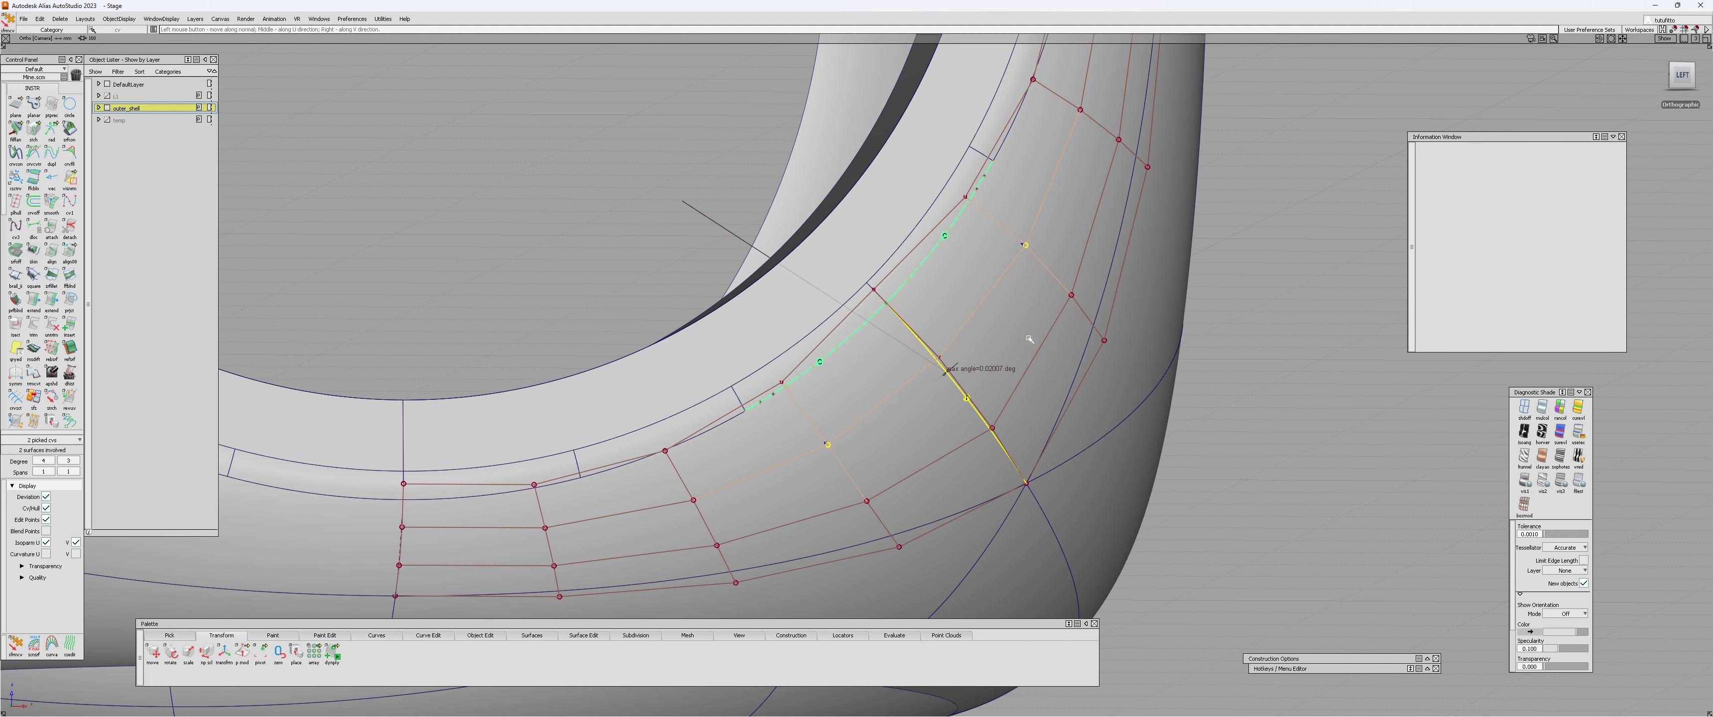
- Hide the control vertices of the two patches beside the corrected lower seam
alt+shift+right_drag(1032, 333, 931, 341)
key(s)
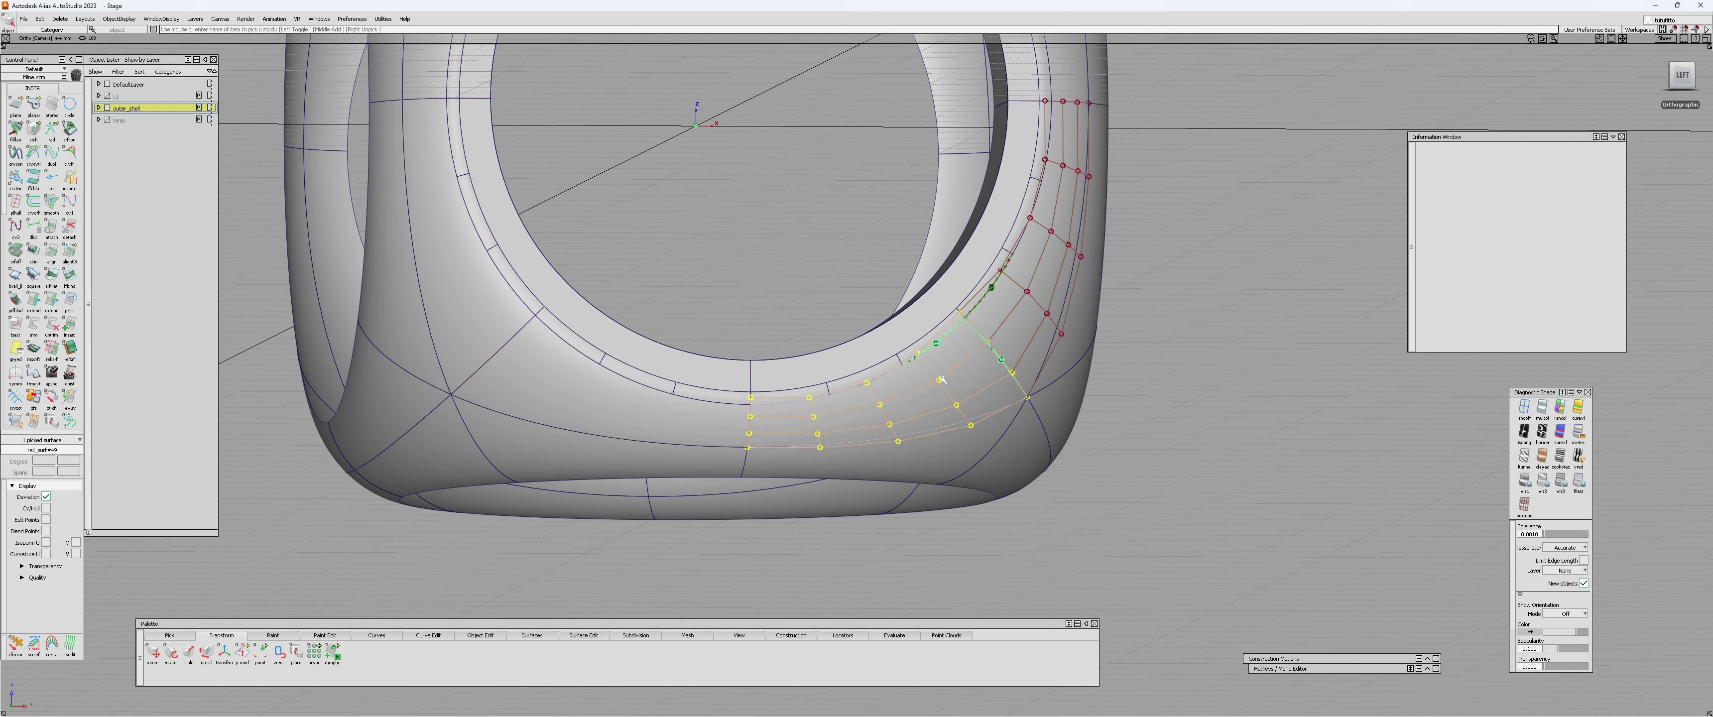
click(945, 337)
click(983, 300)
key(v)
- Show the control vertices of both shell patches beside the opposite lower diagonal seam
click(515, 381)
alt+shift+middle_drag(515, 380, 793, 446)
key(d)
click(755, 384)
click(825, 473)
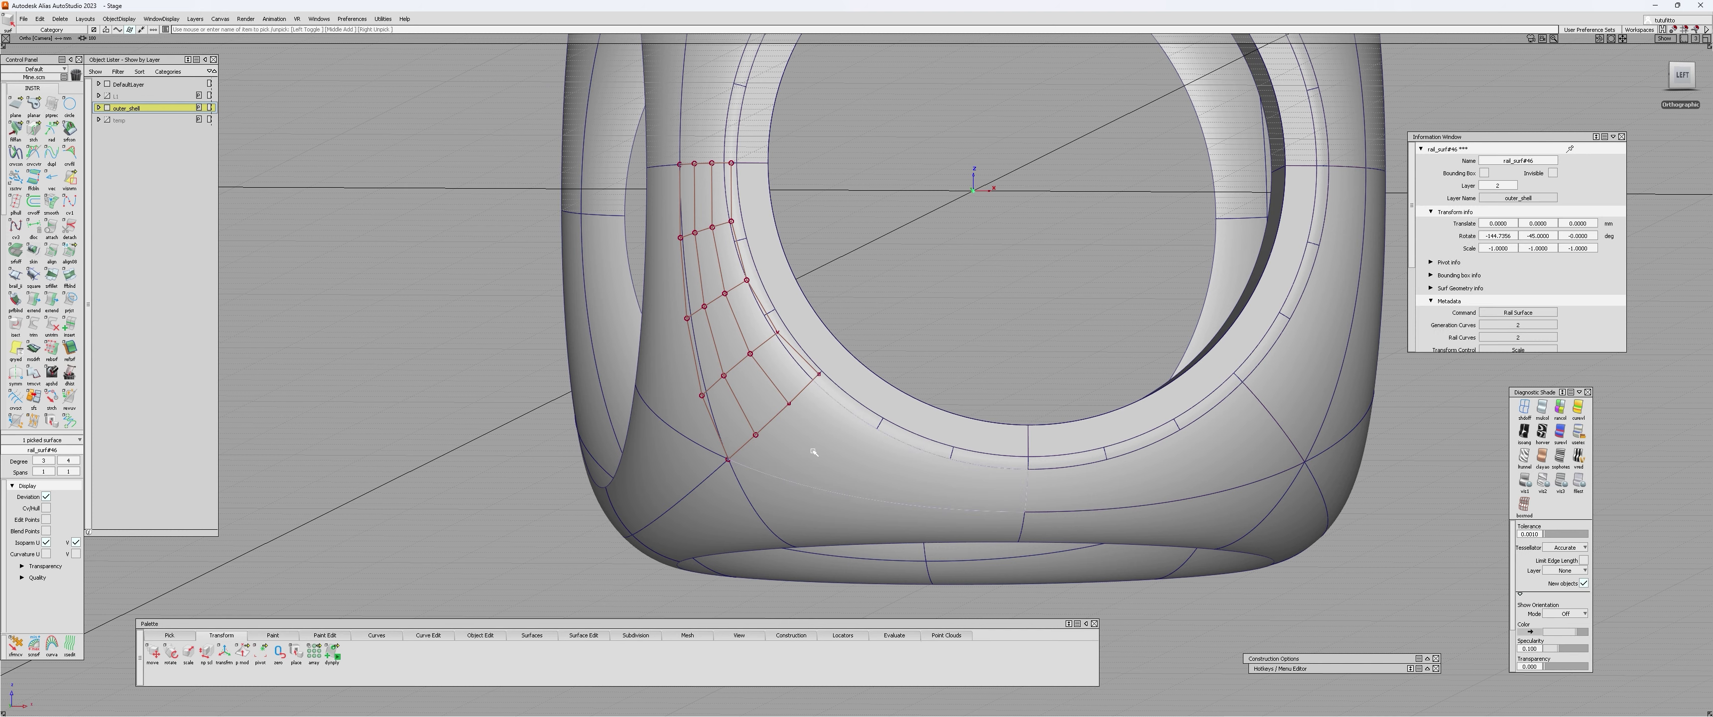
- Check surface continuity along the opposite lower diagonal seam and the fillet edges on both sides of it
alt+shift+right_drag(801, 421, 871, 374)
key(c)
click(796, 342)
click(830, 378)
alt+shift+drag(845, 366, 792, 292)
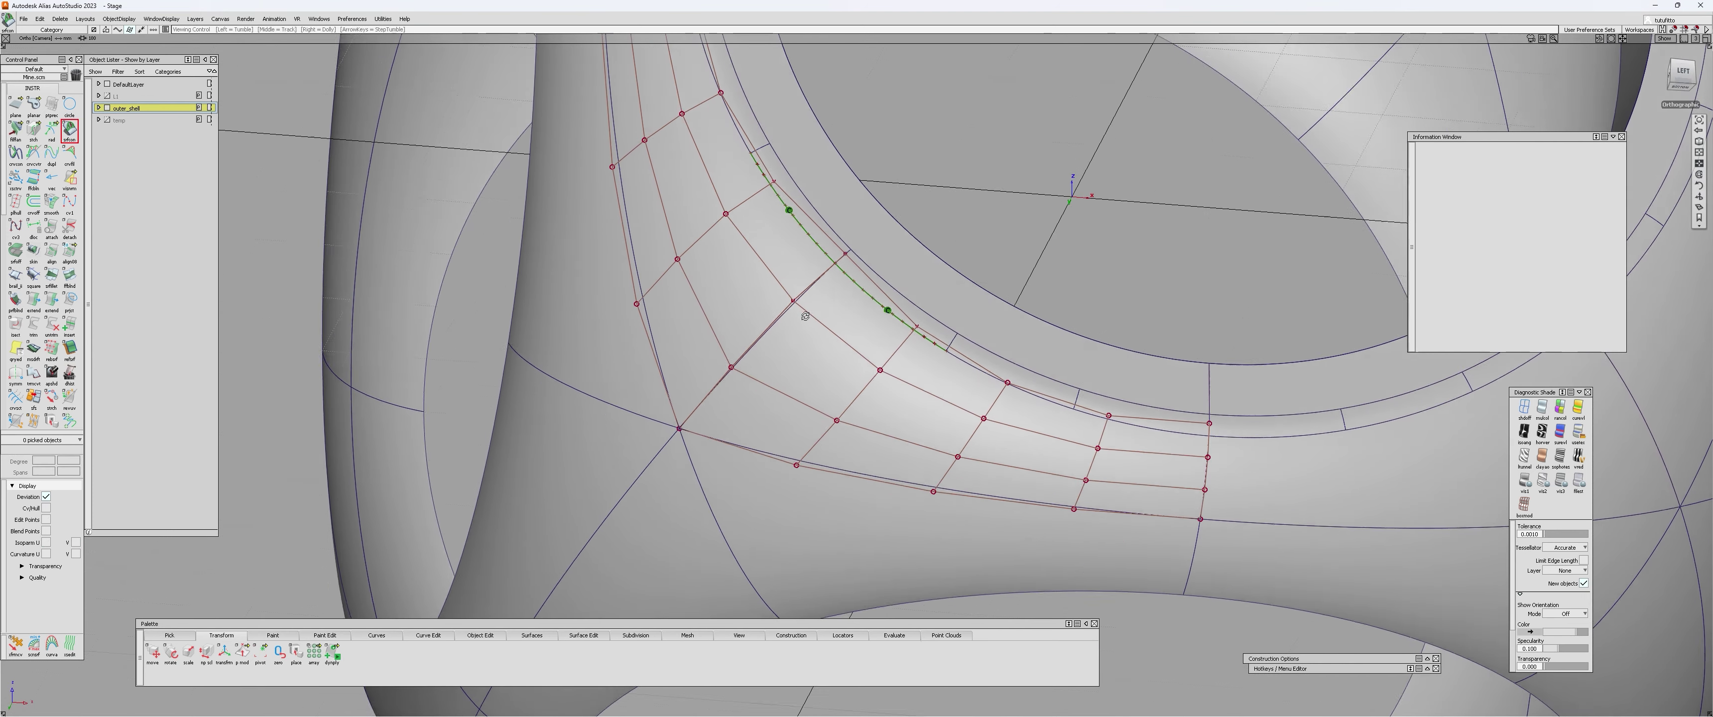
alt+shift+middle_drag(792, 293, 777, 336)
click(776, 335)
- Move the inner control vertices on both sides of the opposite lower diagonal seam to make it curvature continuous
key(c)
click(714, 242)
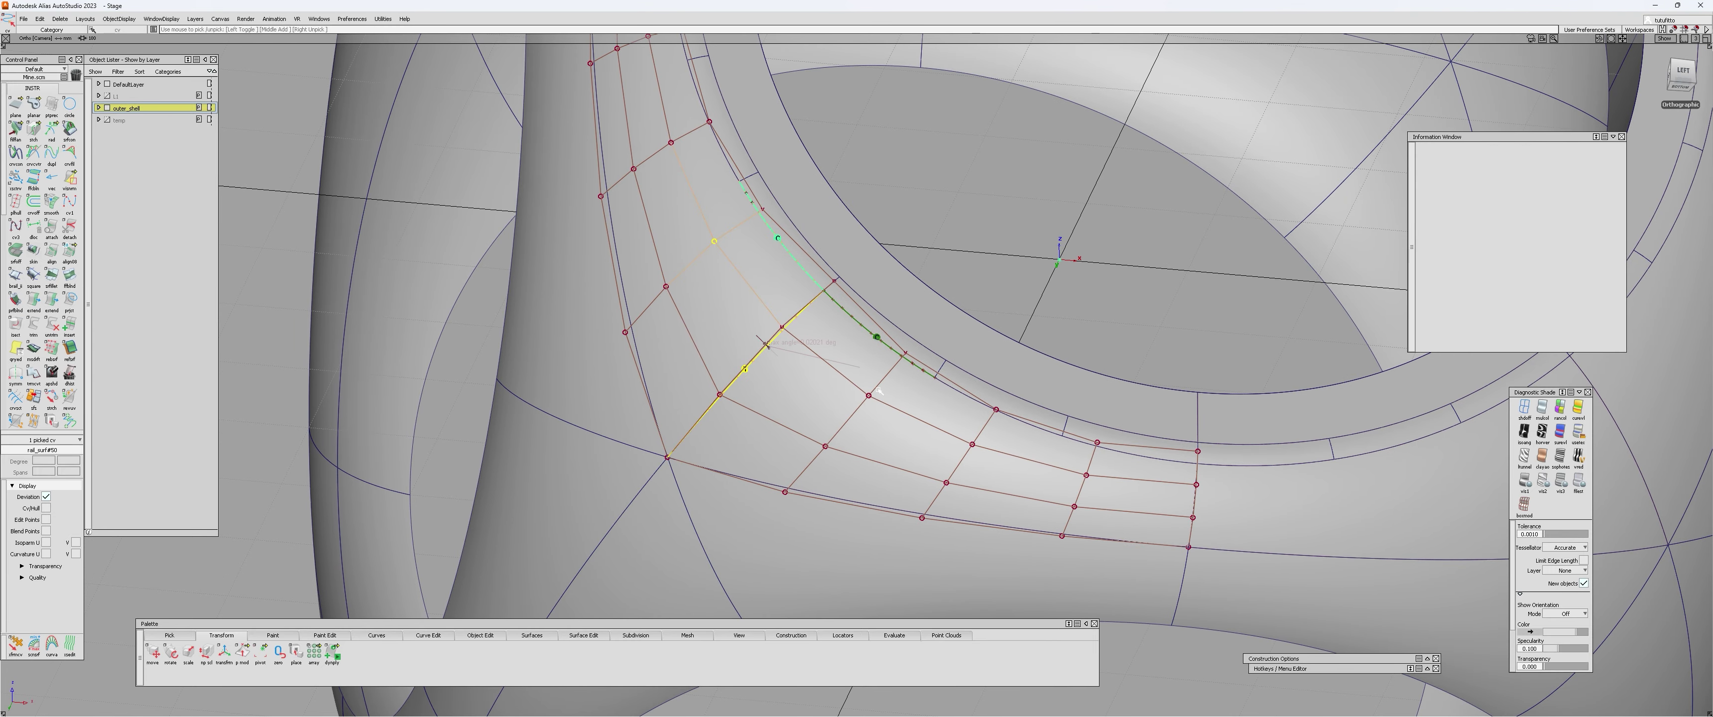
click(869, 396)
ctrl+shift+drag(882, 408, 824, 410)
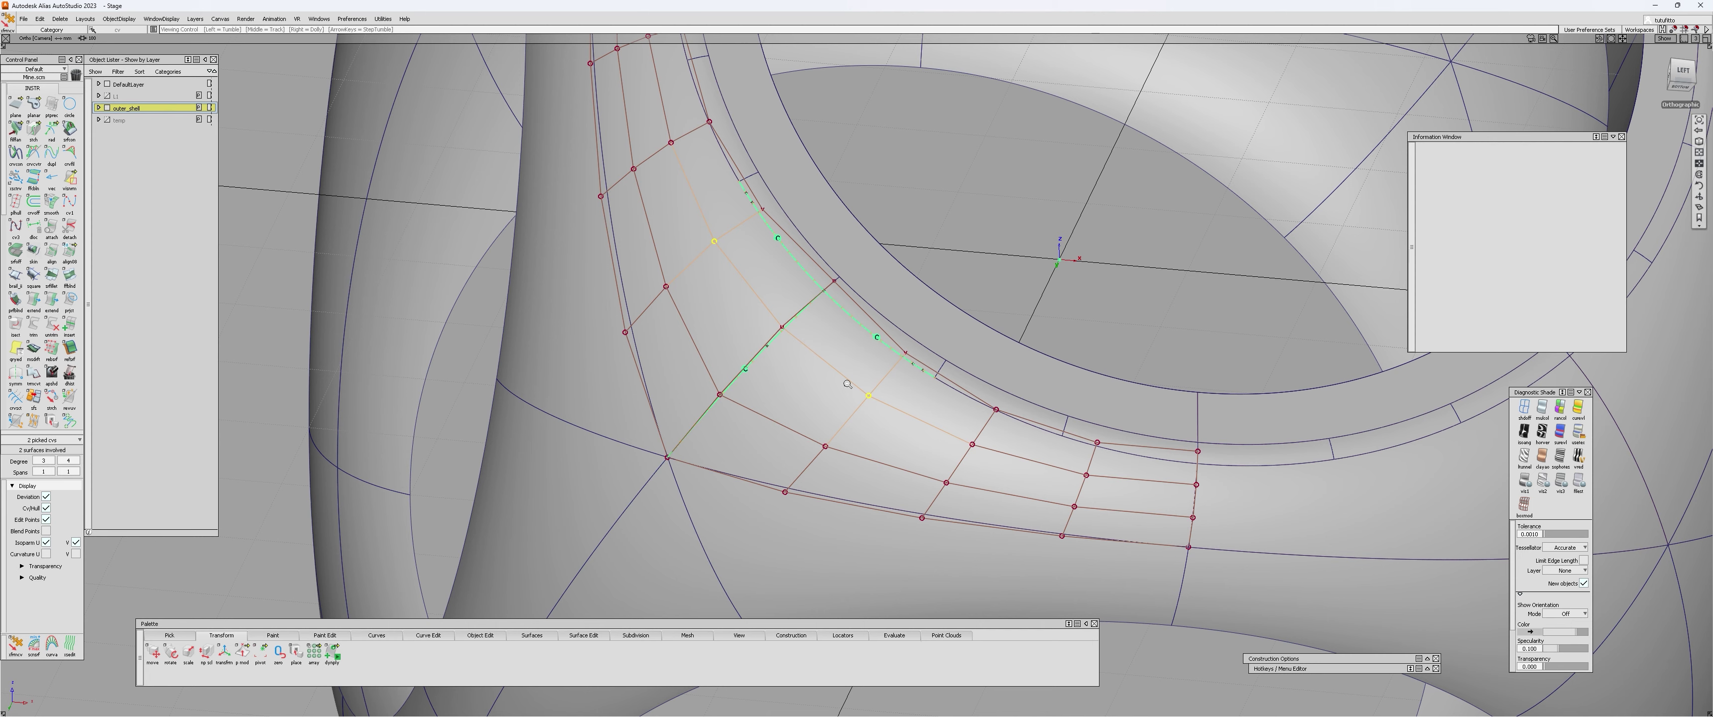
alt+shift+right_drag(840, 401, 815, 398)
ctrl+shift+drag(824, 398, 826, 373)
- Clear the control vertices and continuity markers from the last seam and hide the model's wireframe
click(833, 392)
alt+shift+right_drag(962, 393, 920, 397)
key(Delete)
alt+shift+drag(920, 398, 1137, 495)
alt+shift+middle_drag(931, 289, 892, 487)
key(alt+m)
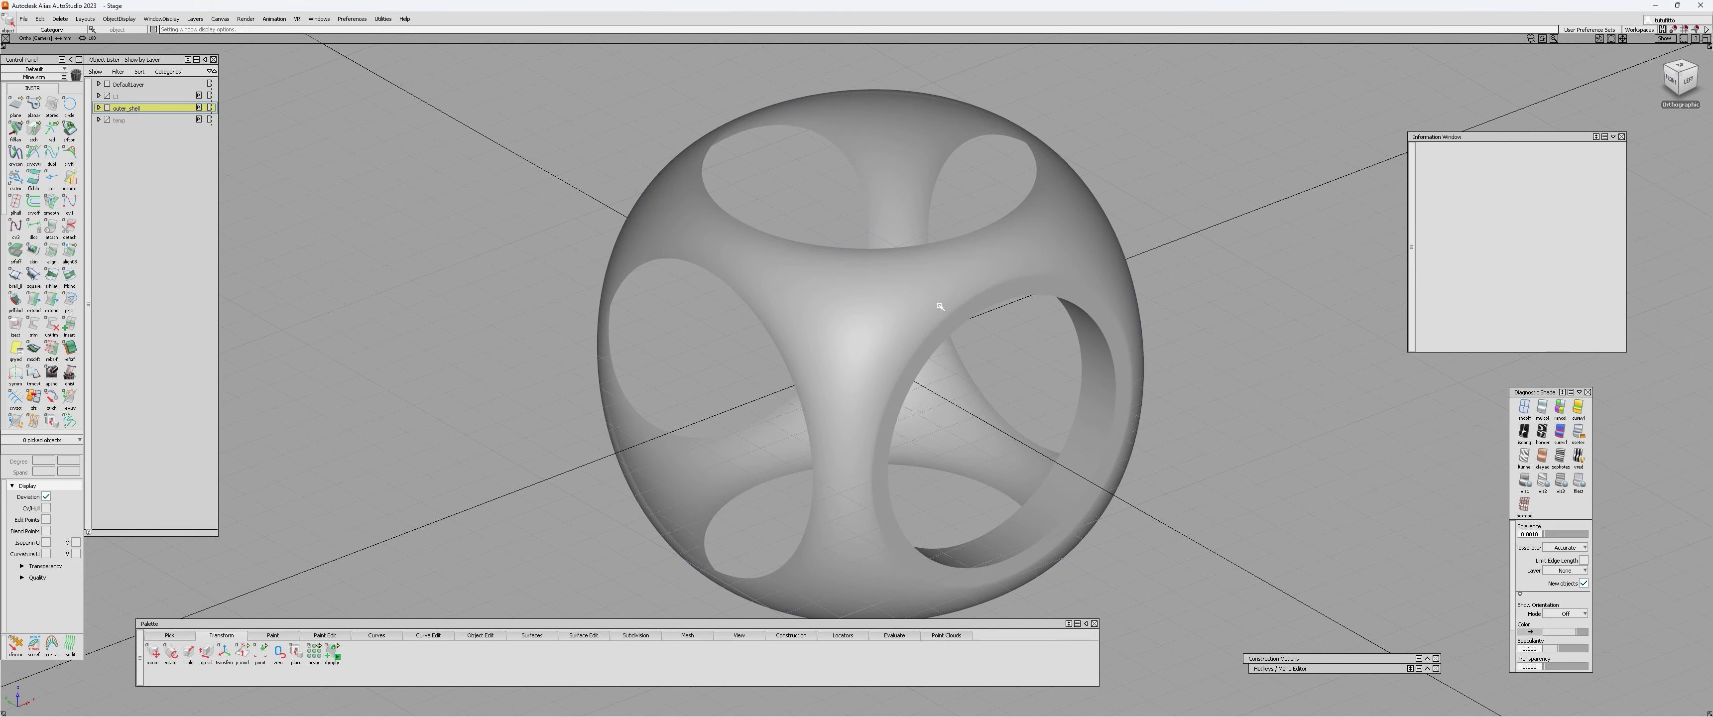
- Inspect the whole shell around the corner between the openings, both plainly shaded and with its patch boundaries shown
alt+shift+right_drag(944, 305, 1000, 289)
click(852, 427)
mouse_move(811, 359)
alt+shift+mouse_down()
mouse_move(654, 448)
mouse_move(821, 364)
alt+shift+mouse_up()
alt+shift+right_drag(931, 346, 831, 379)
alt+shift+drag(858, 346, 803, 398)
alt+shift+right_drag(803, 398, 907, 264)
alt+shift+drag(860, 277, 846, 307)
mouse_move(846, 307)
ctrl+shift+right_down()
mouse_move(862, 258)
mouse_move(855, 295)
ctrl+shift+right_up()
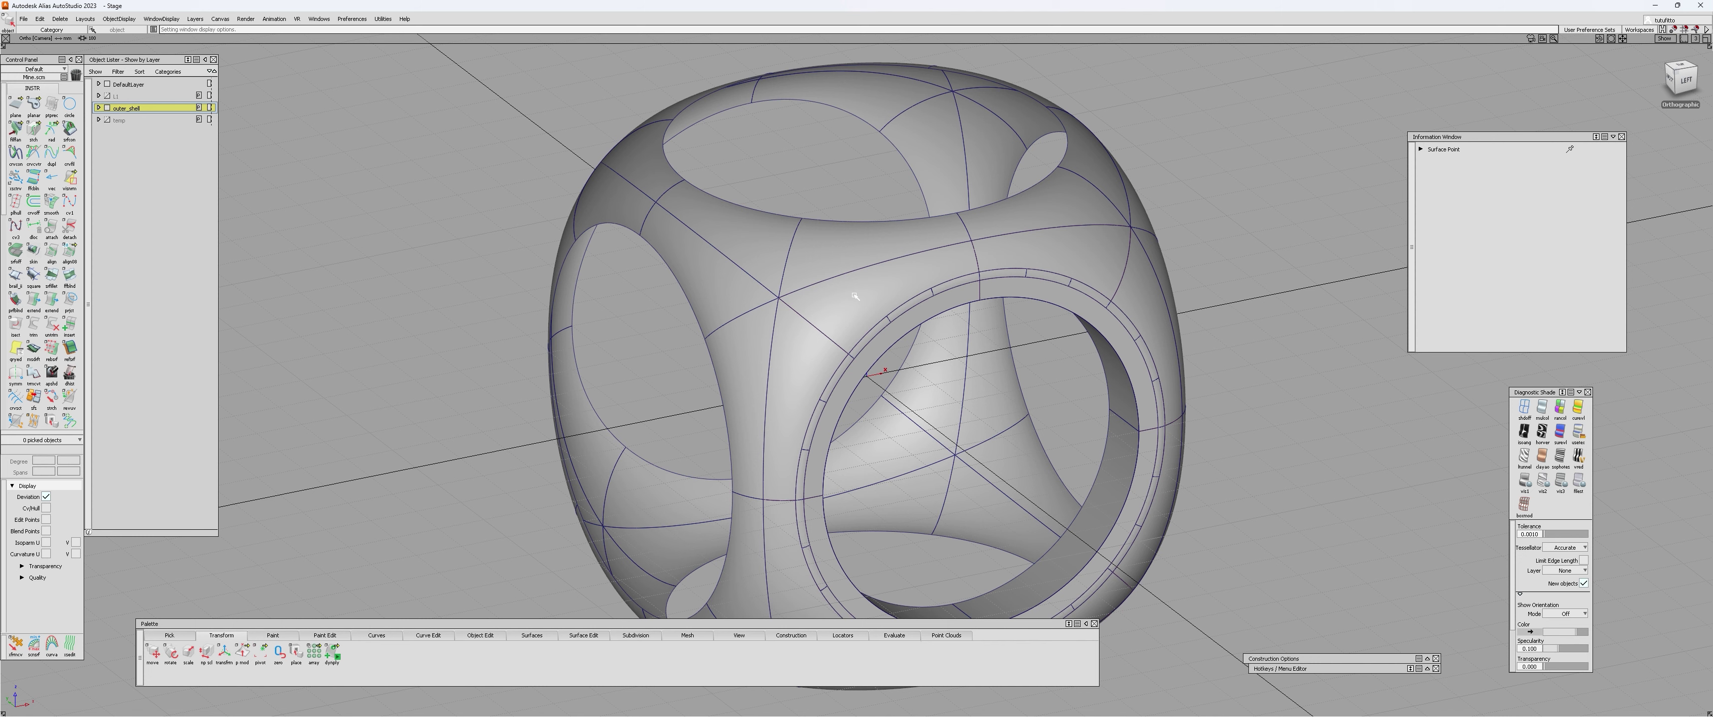
- Select the patches adjoining the diagonal seam beside the ring opening to examine them, and release the selection
alt+shift+right_drag(857, 296, 808, 319)
mouse_move(772, 359)
alt+shift+mouse_down()
mouse_move(785, 333)
mouse_move(783, 353)
alt+shift+mouse_up()
click(782, 352)
click(848, 302)
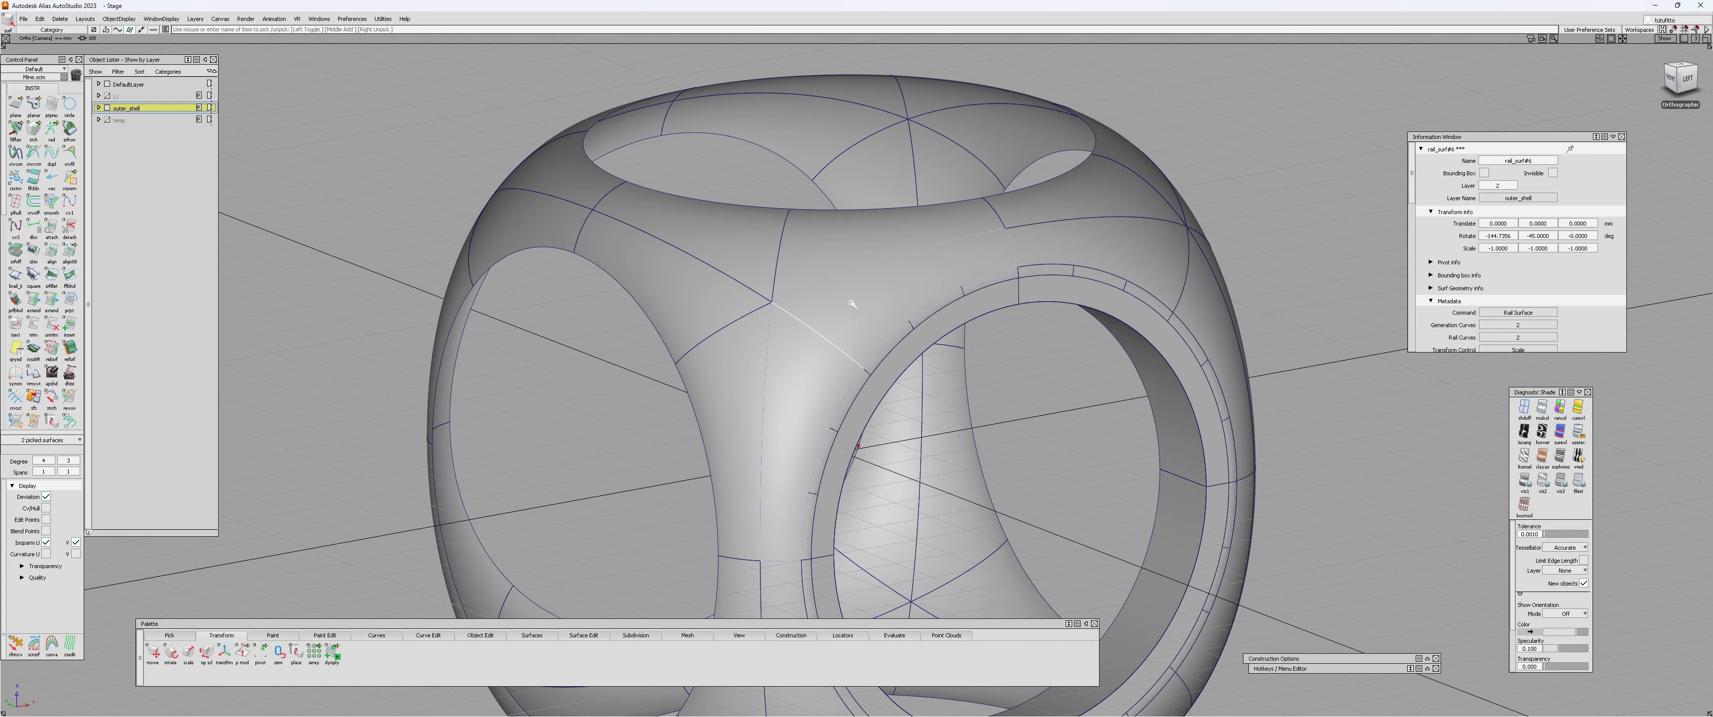
alt+shift+right_drag(849, 302, 738, 332)
alt+shift+drag(738, 333, 831, 307)
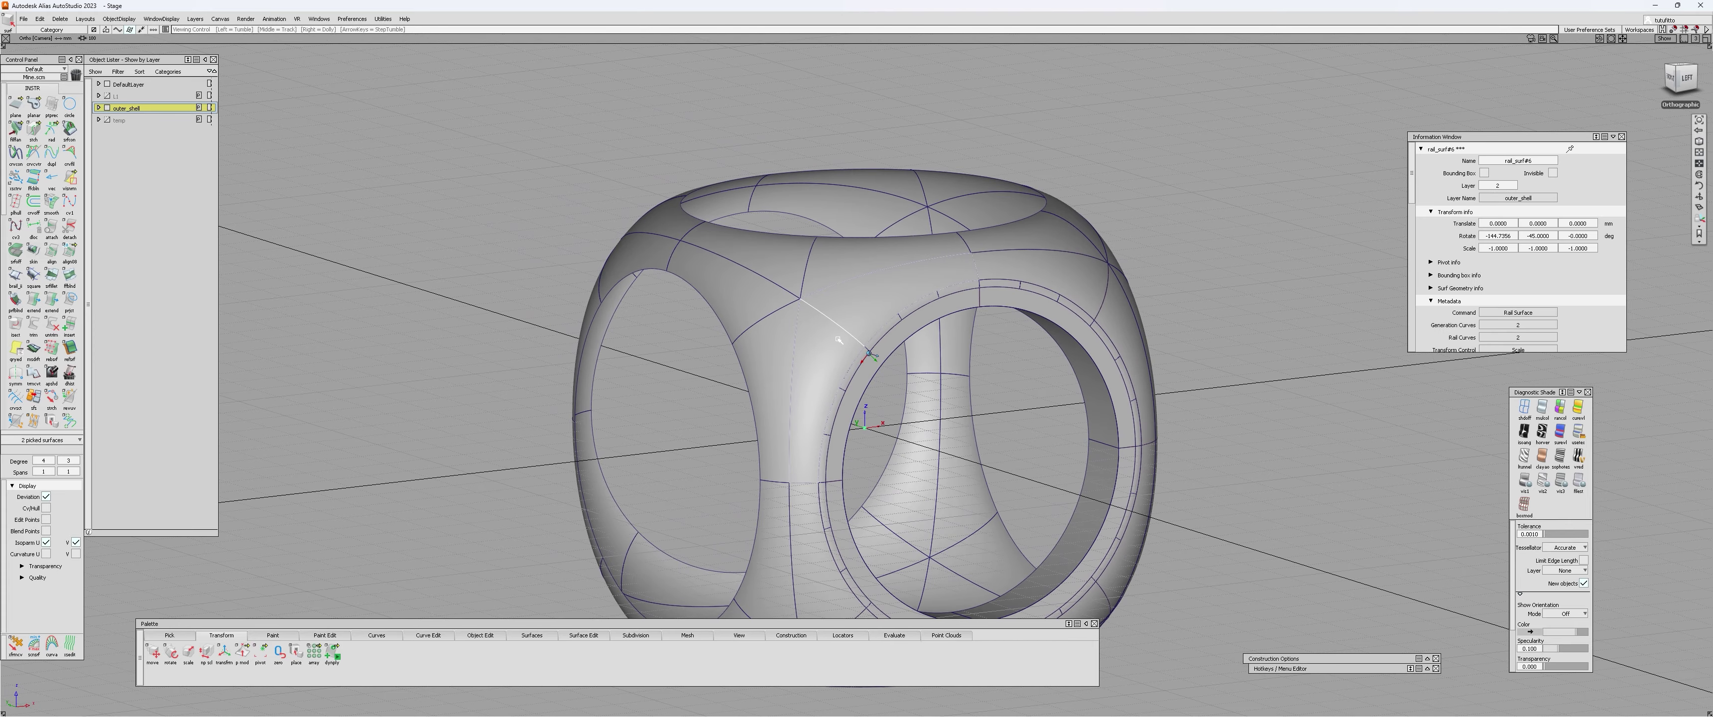
click(1034, 486)
alt+shift+drag(1034, 486, 718, 286)
alt+shift+right_drag(718, 286, 786, 265)
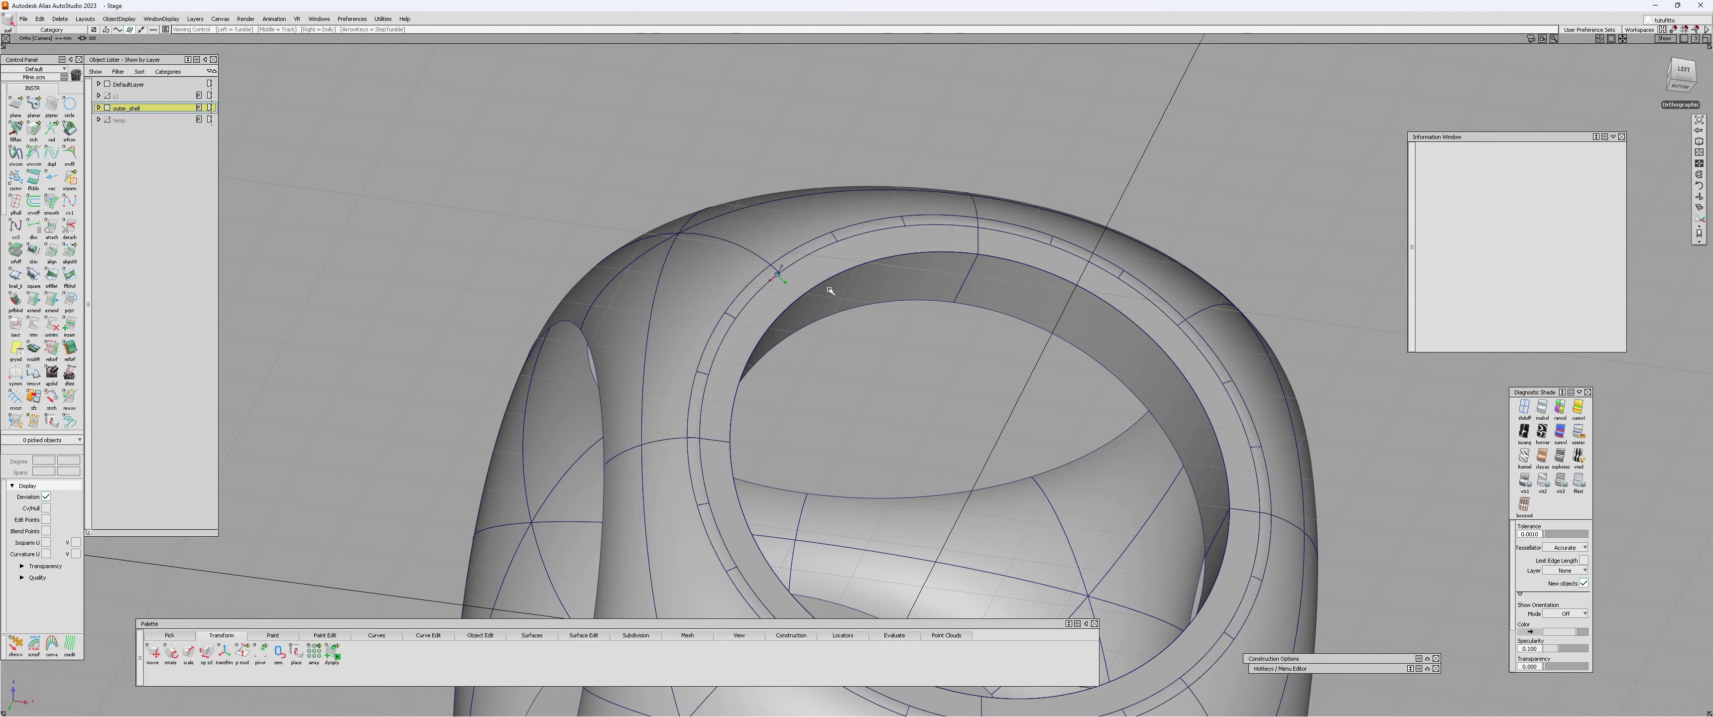
- Start a surface fillet between the flat rim faces and the inner wall faces of the ring opening
alt+shift+drag(830, 290, 881, 343)
key(f)
click(897, 222)
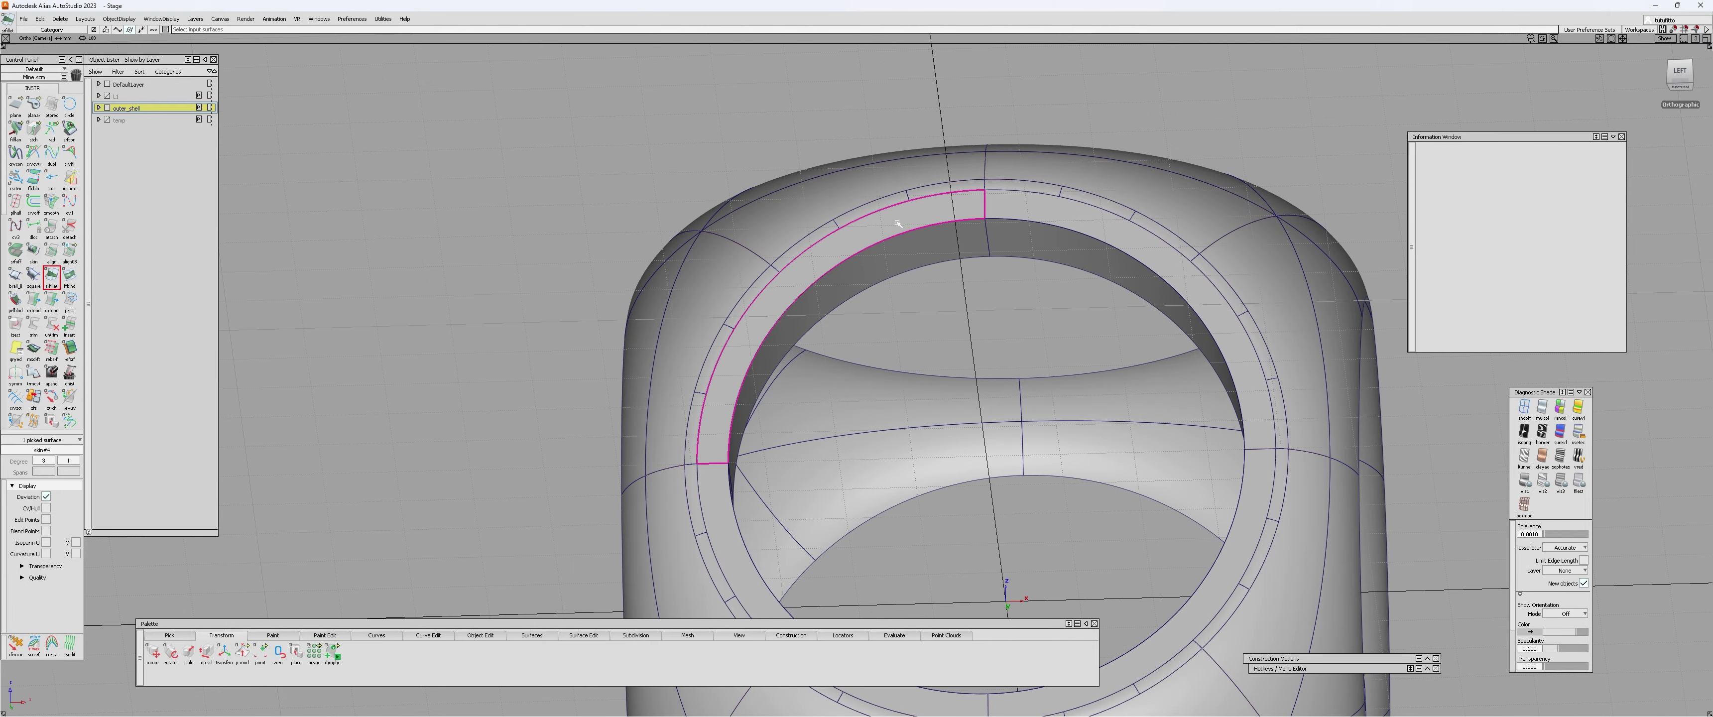
click(1053, 209)
alt+shift+drag(1053, 210, 1173, 320)
click(1182, 489)
alt+shift+middle_drag(1001, 458, 1067, 268)
alt+shift+drag(1067, 267, 519, 554)
click(762, 340)
click(778, 339)
alt+shift+drag(779, 338, 737, 379)
click(874, 193)
- Set the fillet's chordal length to 1 and build it around the opening
drag(321, 229, 254, 232)
text(1)
key(Return)
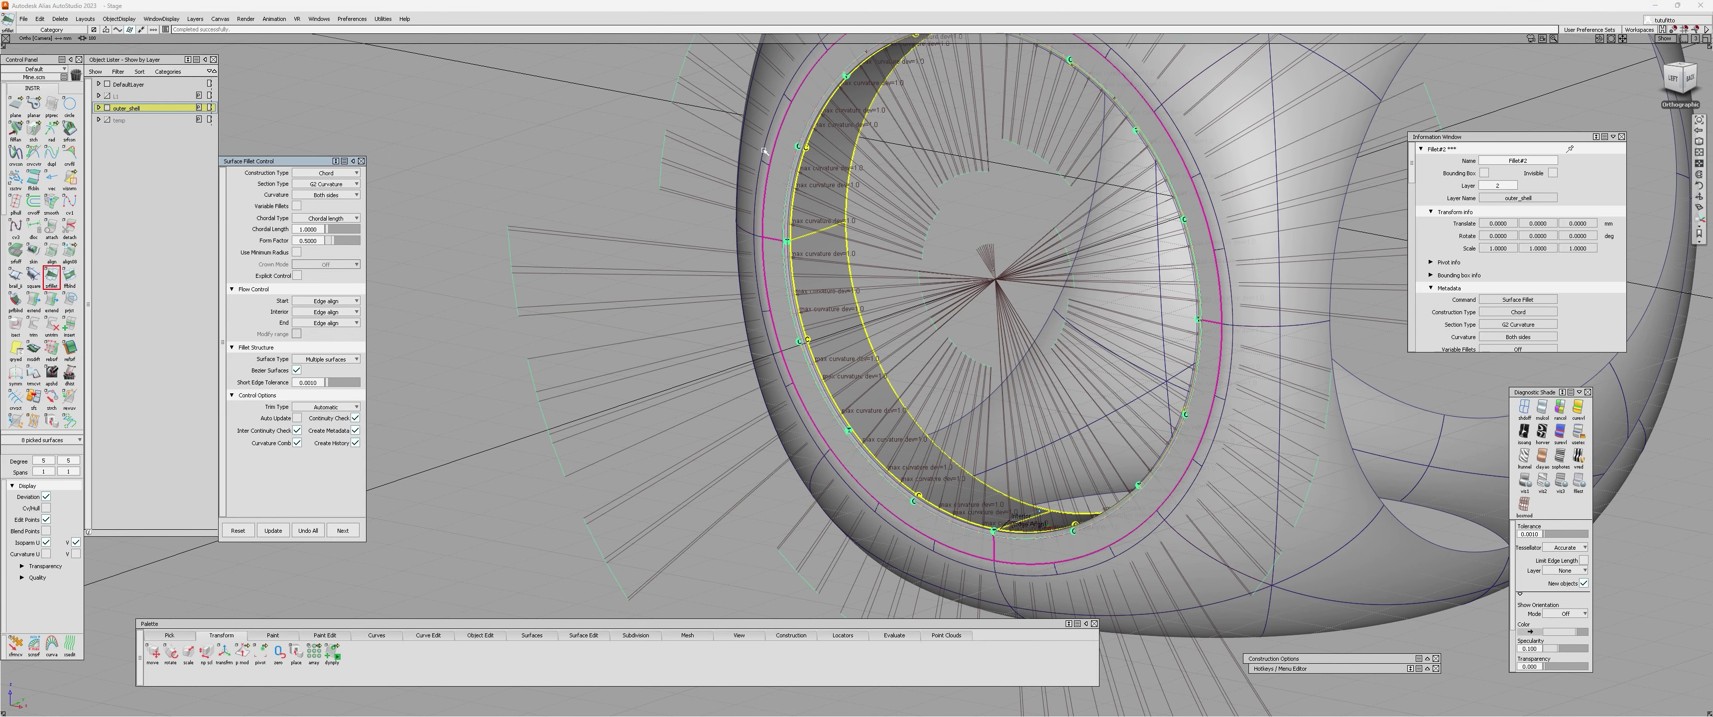
- Examine the new fillet's curvature combs and continuity markers around the opening, and leave the Surface Fillet tool
alt+shift+middle_drag(765, 151, 731, 389)
alt+shift+right_drag(731, 389, 851, 261)
alt+shift+drag(819, 453, 964, 327)
alt+shift+right_drag(964, 326, 956, 218)
alt+shift+drag(955, 218, 809, 358)
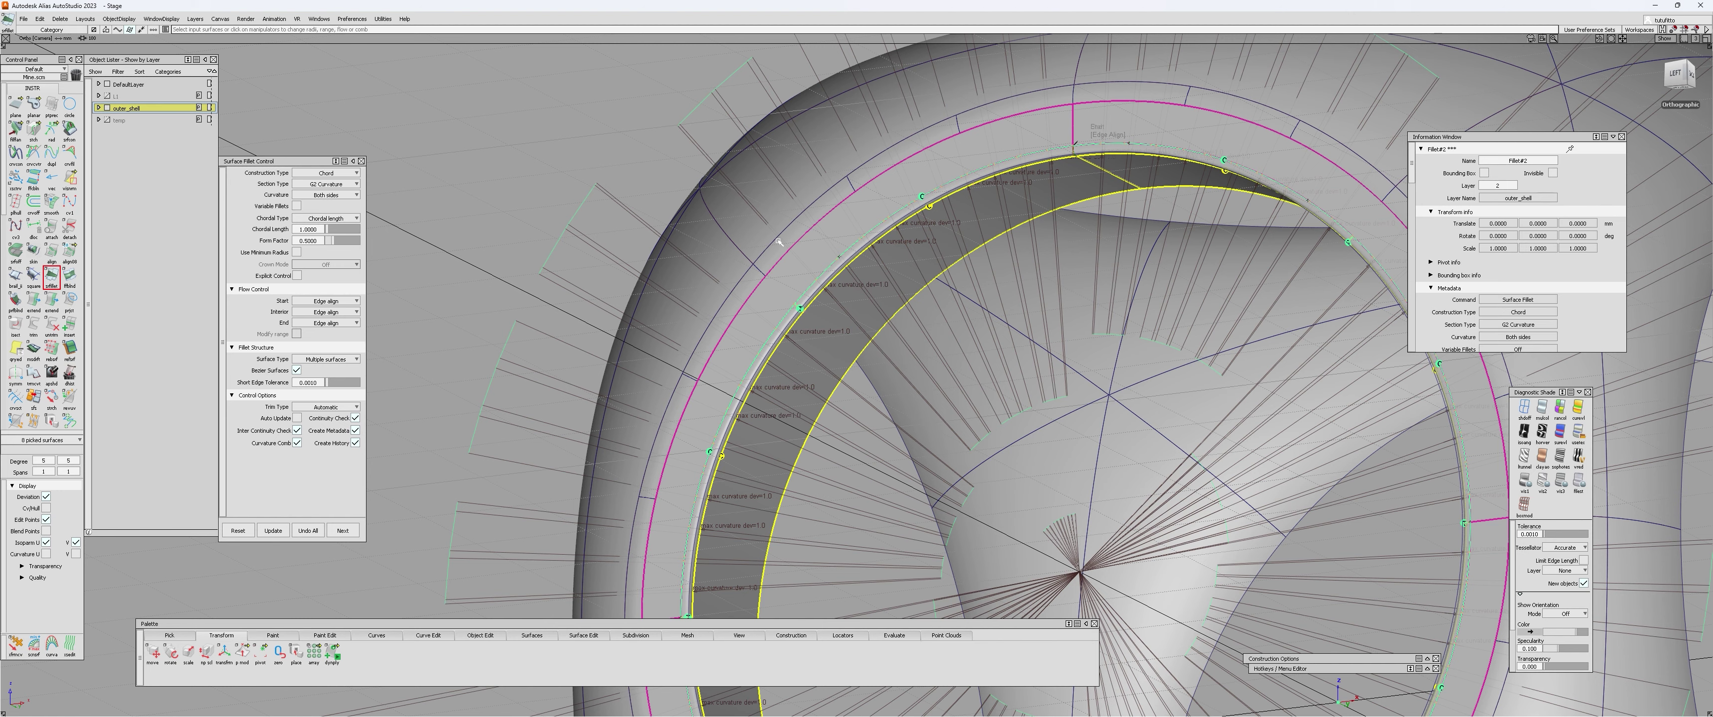
alt+shift+drag(809, 358, 813, 261)
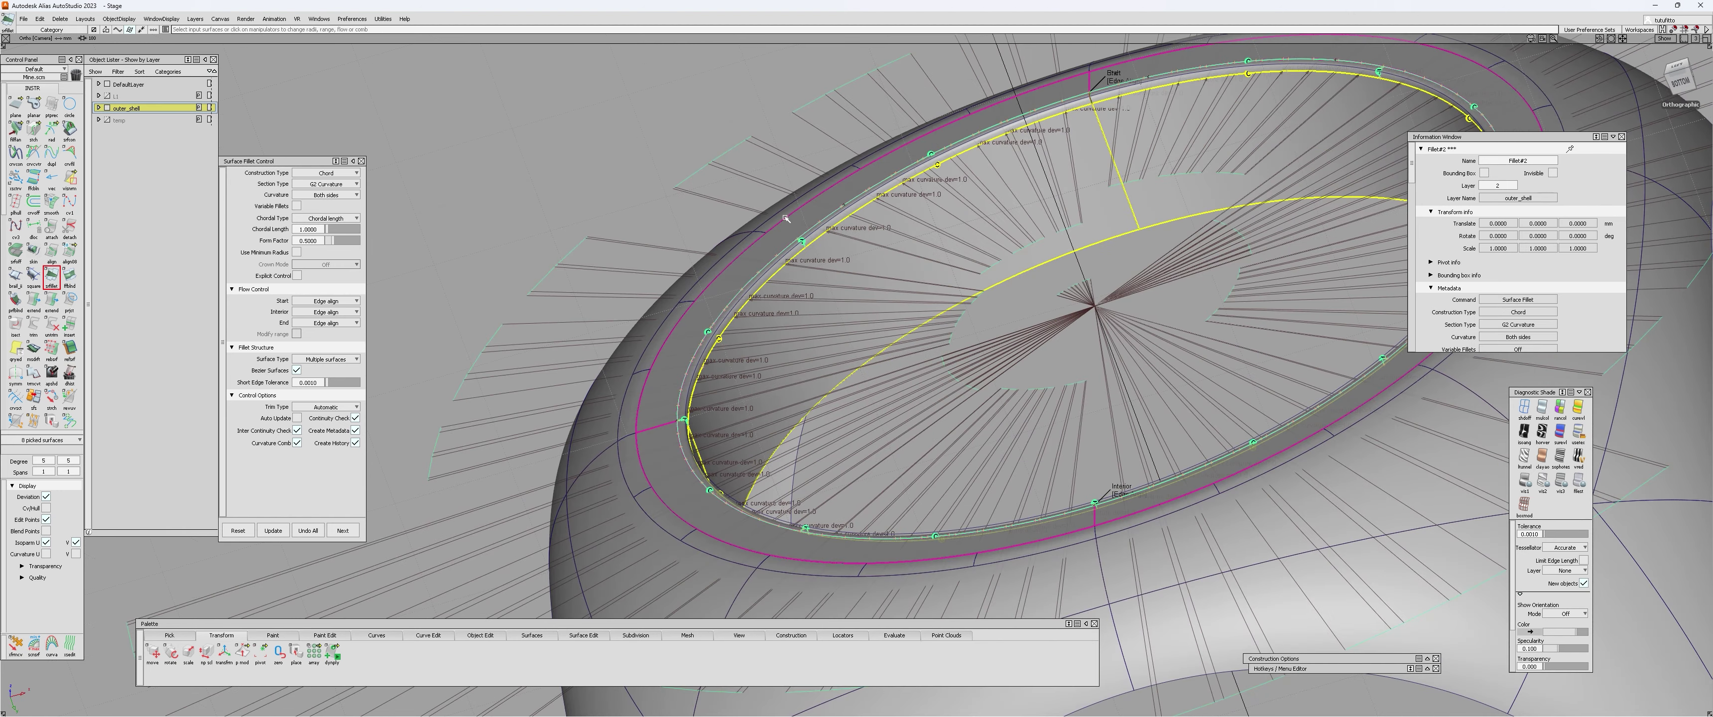
alt+shift+drag(1037, 284, 873, 358)
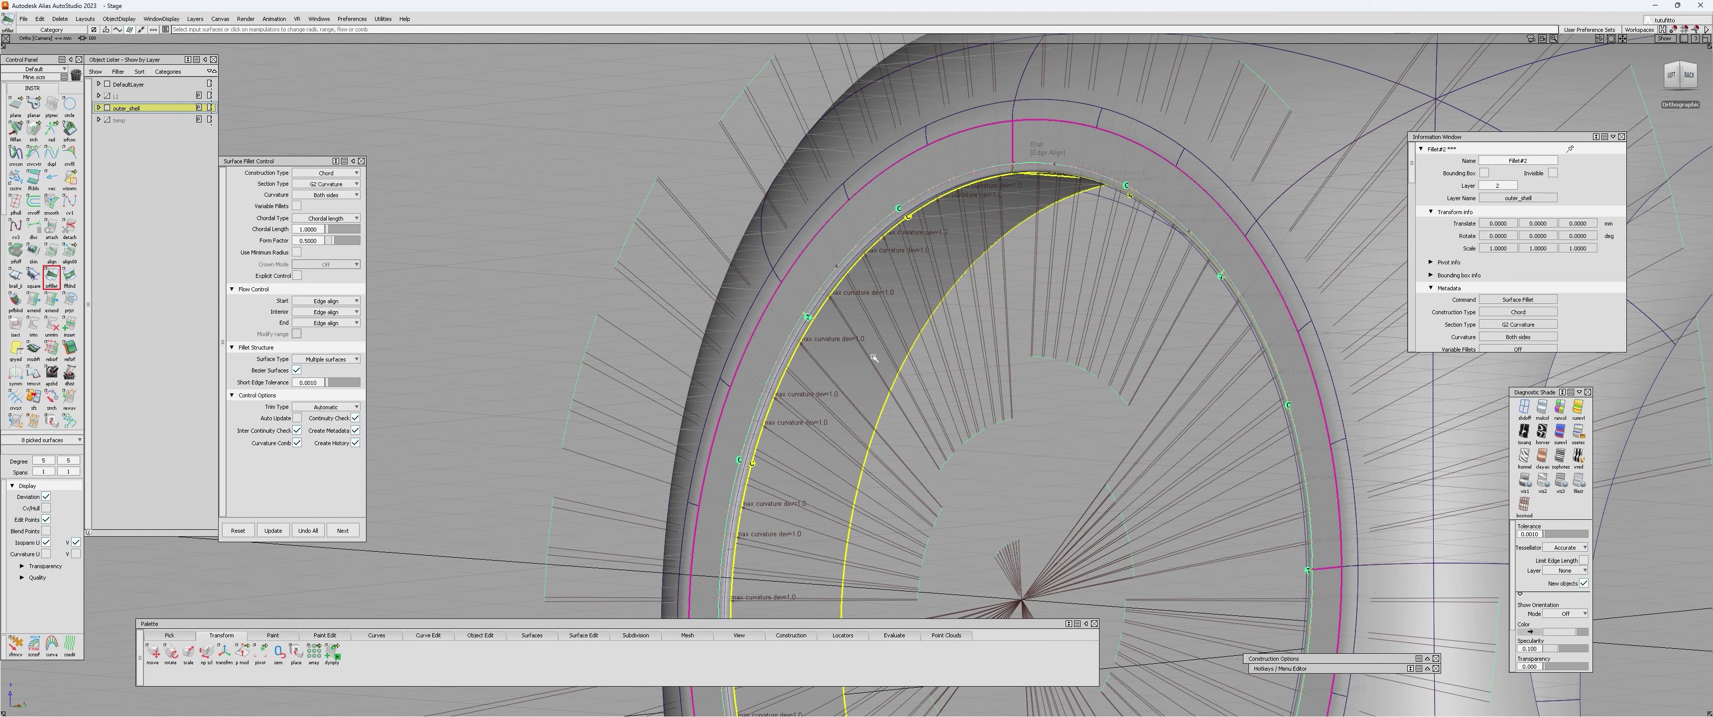
alt+shift+drag(874, 358, 1056, 220)
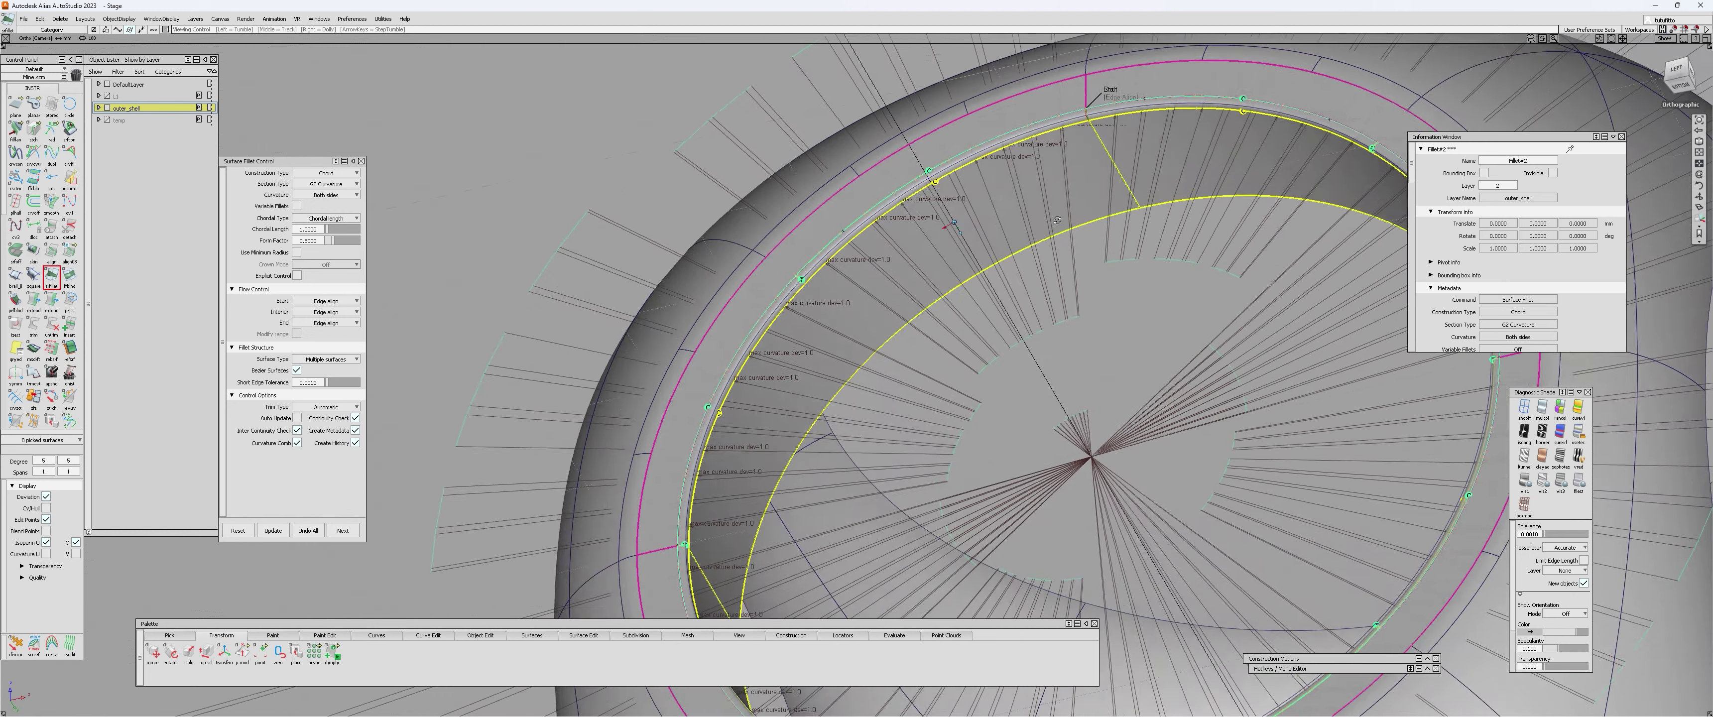
ctrl+shift+drag(882, 283, 899, 420)
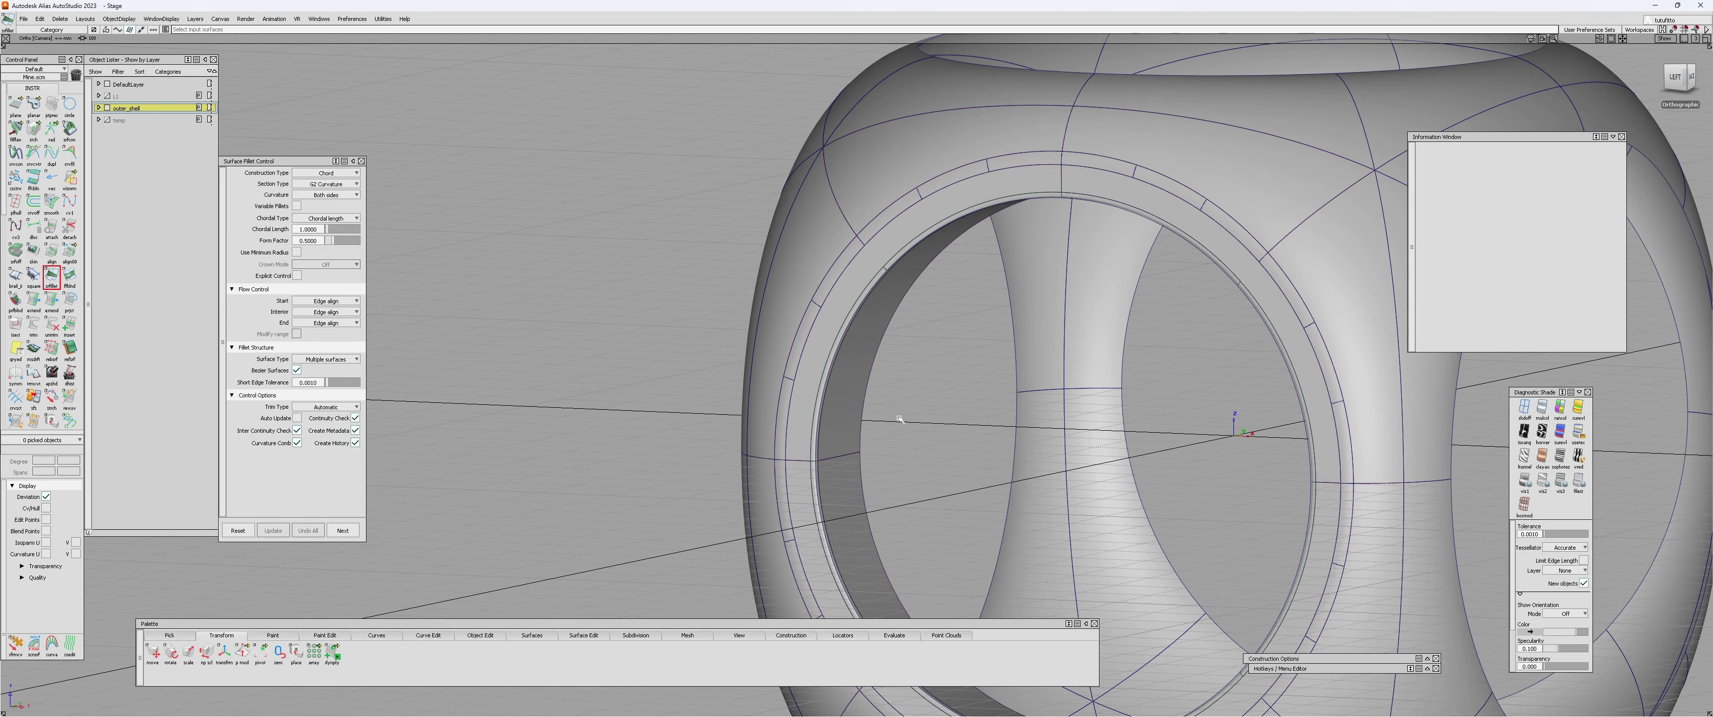
alt+shift+right_drag(910, 275, 944, 265)
alt+shift+drag(944, 266, 928, 179)
ctrl+shift+drag(927, 180, 920, 162)
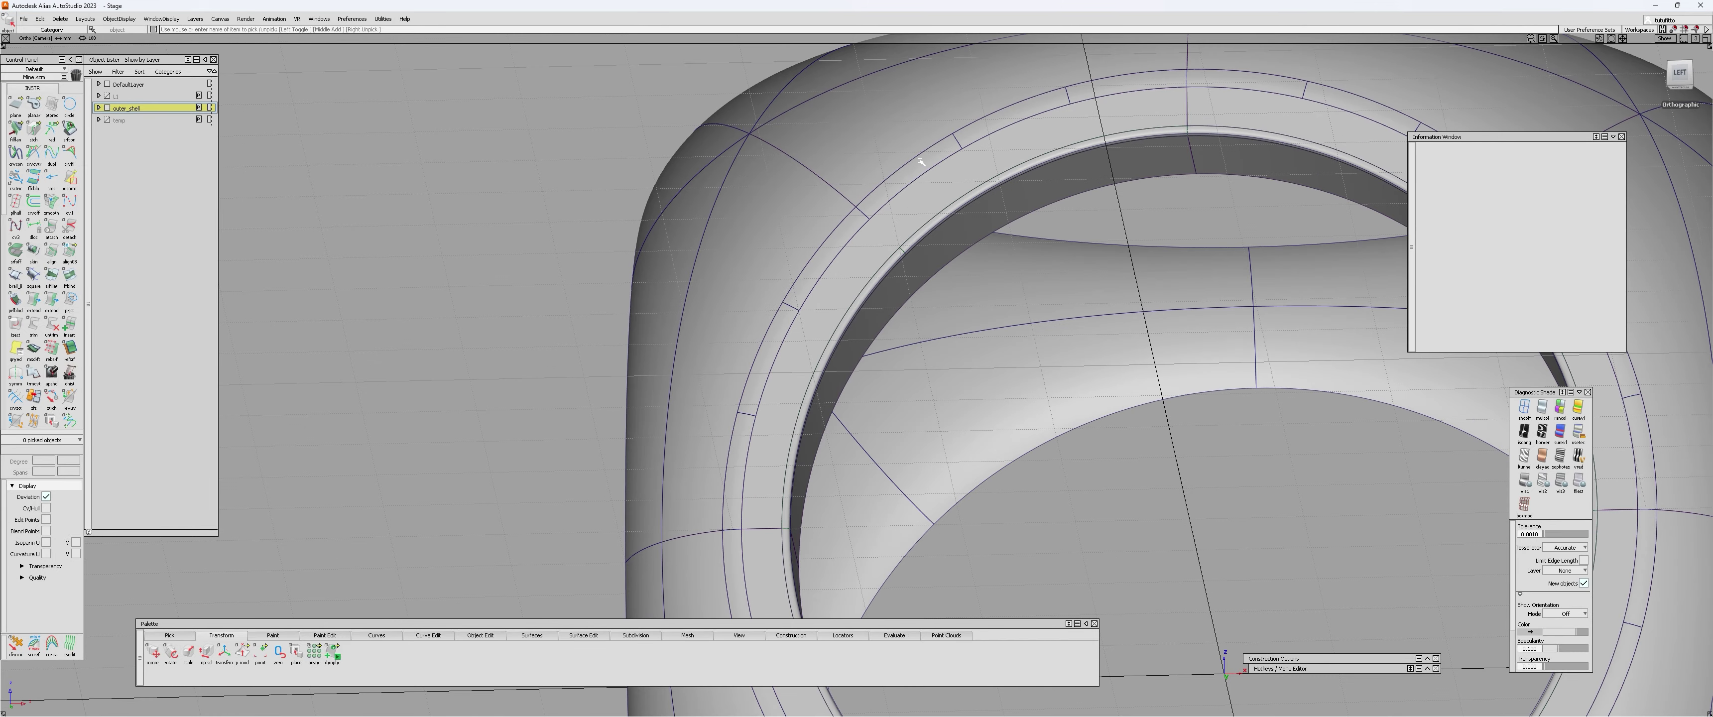
- Inspect the new fillet along the opening's inner edge, with and without the model's wireframe
click(920, 161)
alt+shift+right_drag(1064, 216, 1024, 216)
alt+shift+drag(1024, 216, 1026, 185)
click(525, 220)
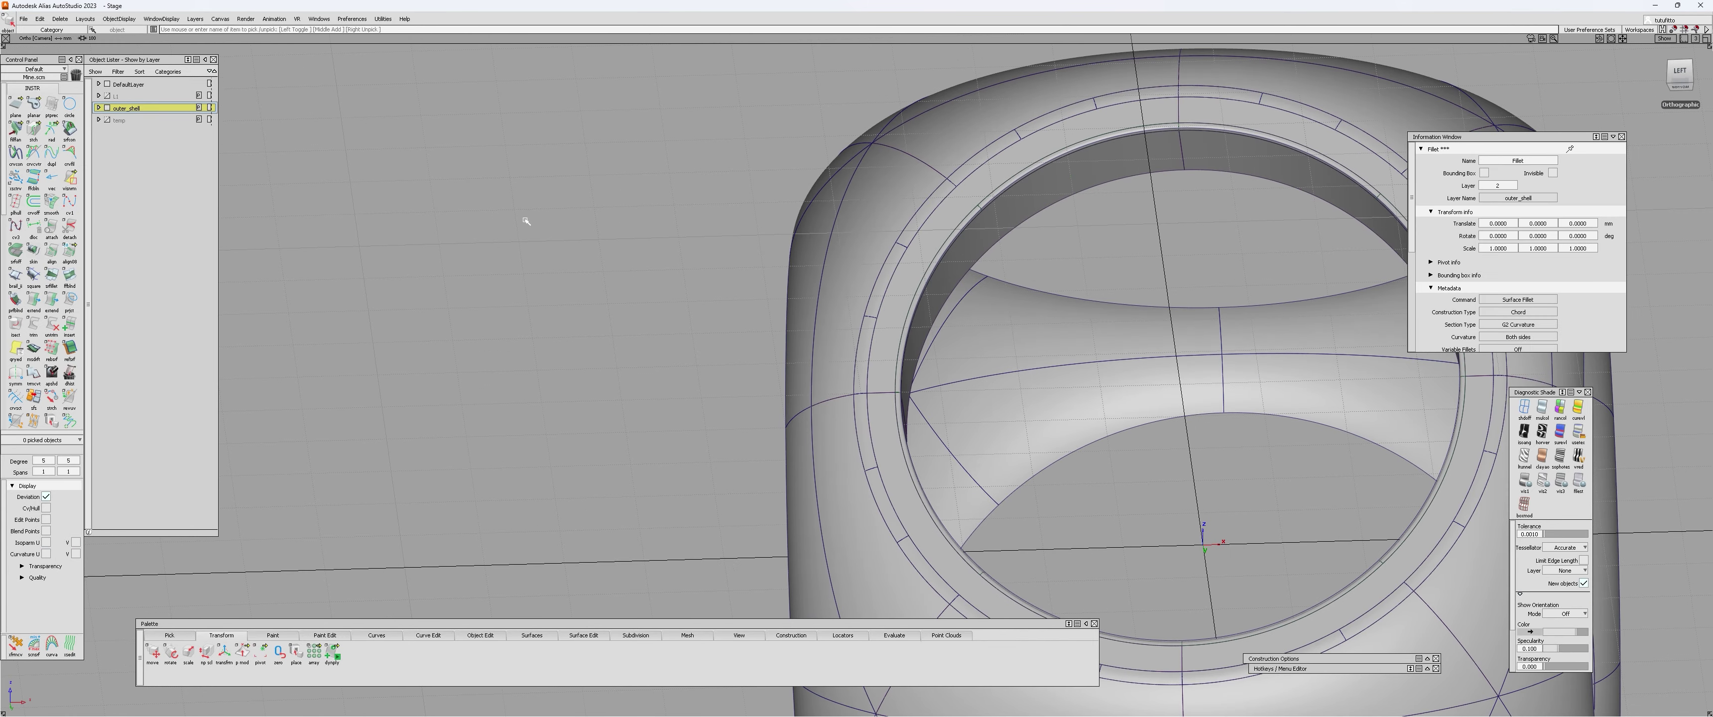
alt+shift+drag(904, 192, 979, 262)
ctrl+shift+right_drag(978, 263, 976, 207)
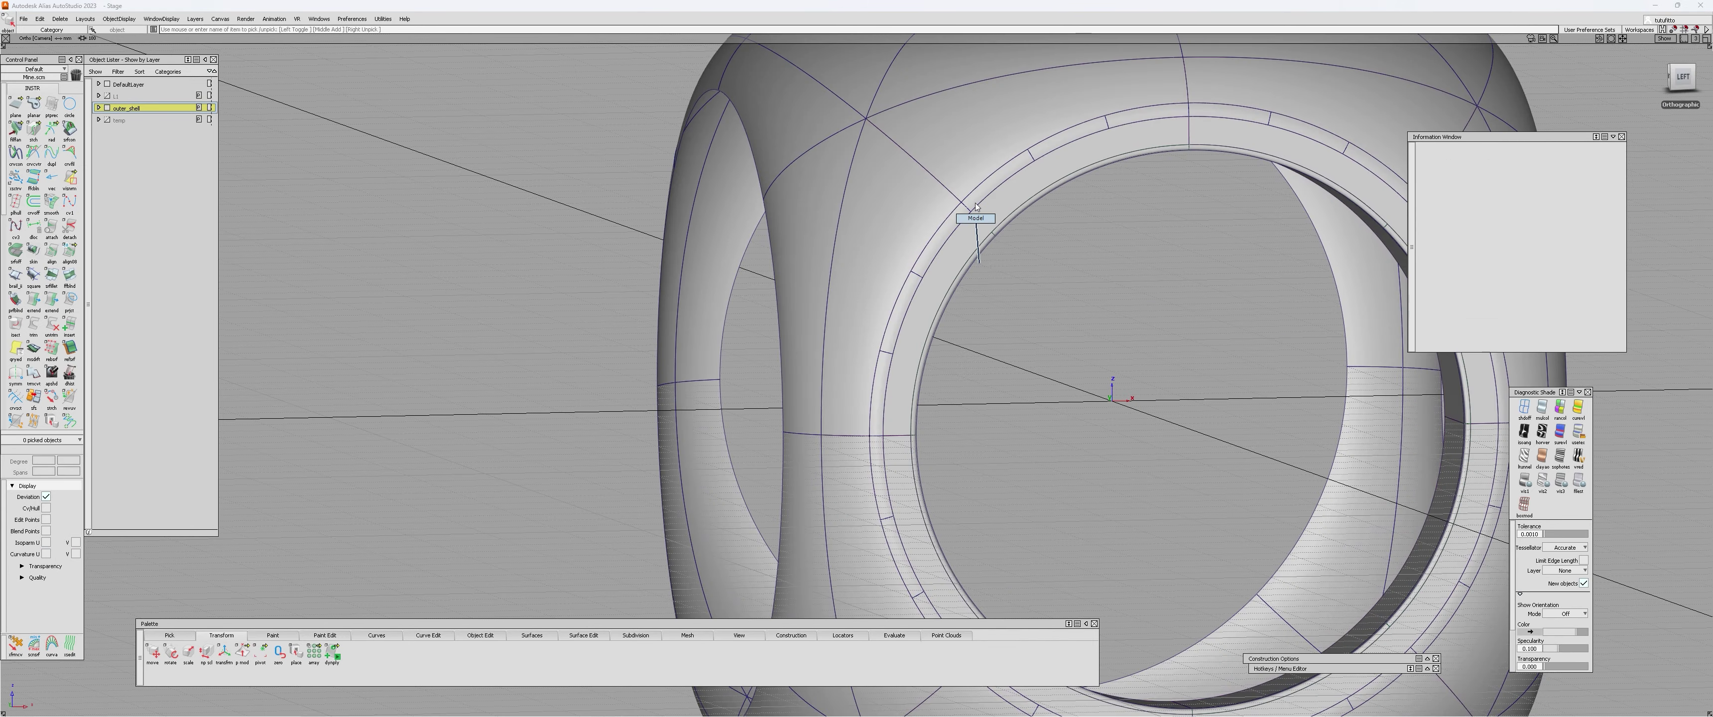
alt+shift+drag(976, 207, 793, 294)
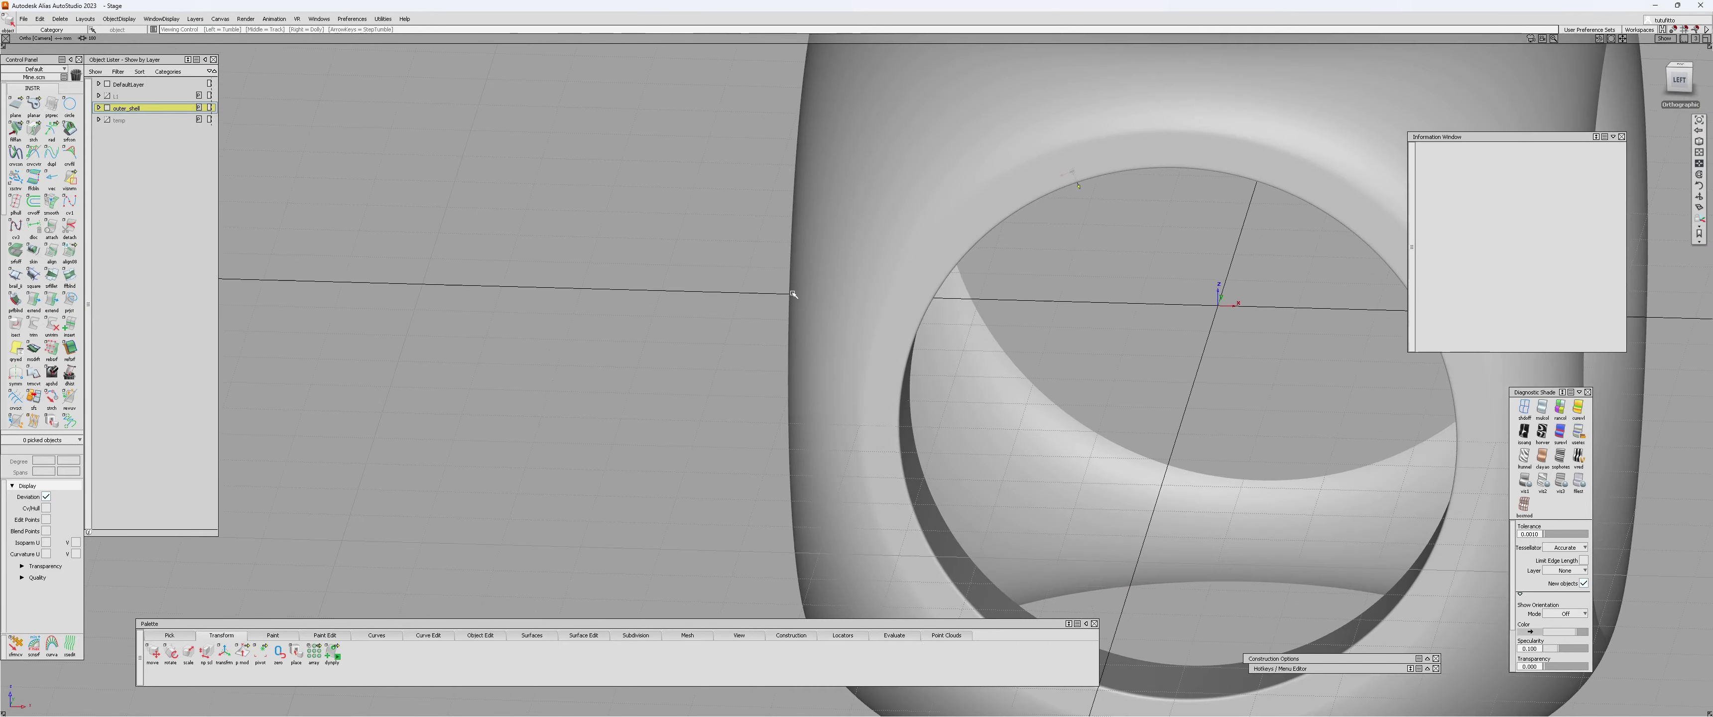
alt+shift+right_drag(793, 294, 672, 306)
alt+shift+drag(671, 305, 574, 386)
scroll(844, 299, up, 4)
alt+shift+drag(844, 298, 910, 276)
scroll(1057, 122, up, 3)
scroll(910, 275, down, 4)
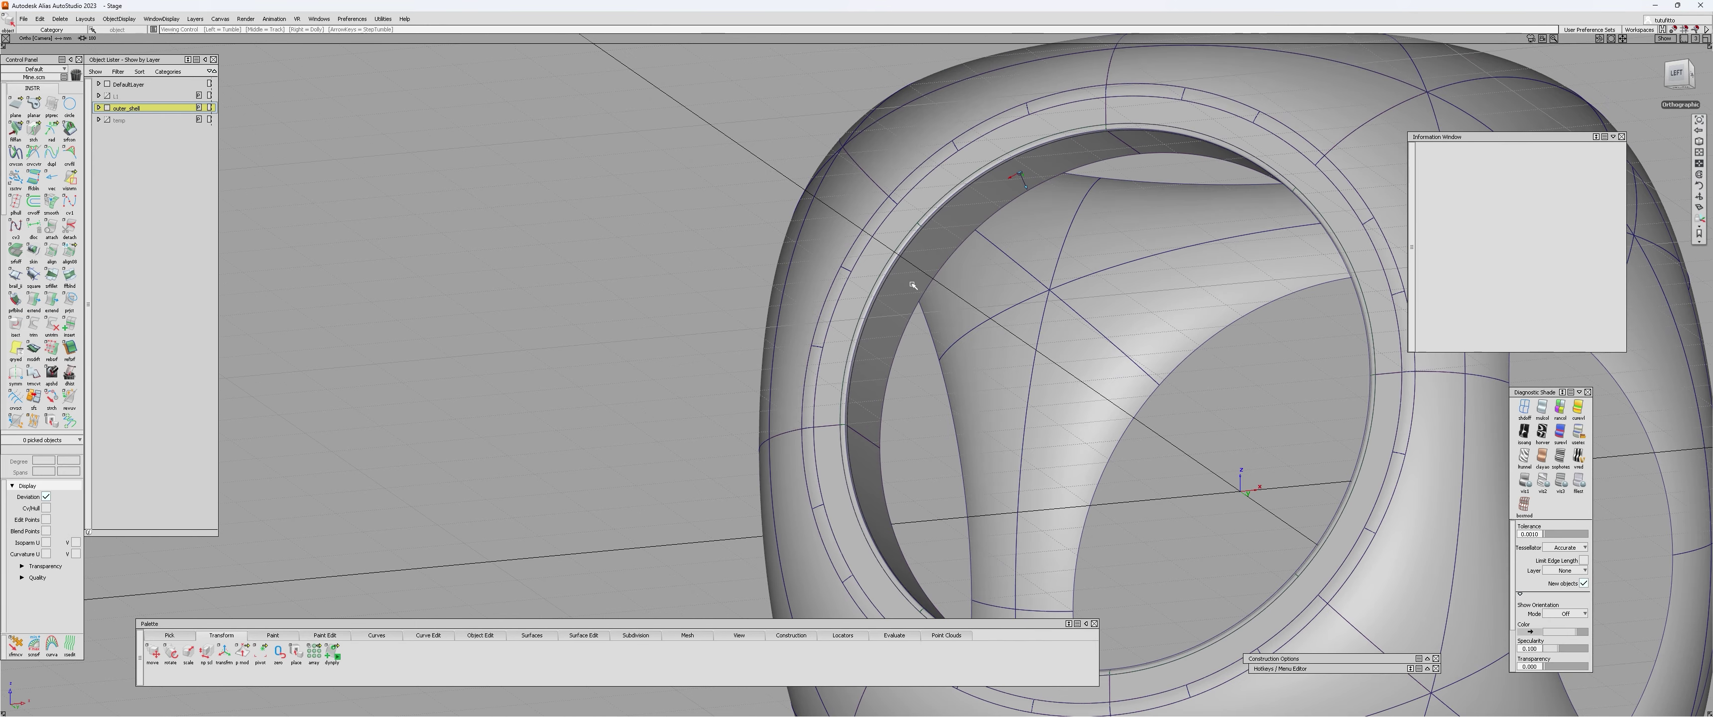
- Select the surfaces around the opening's rim, delete their construction history, and release the selection
click(970, 138)
click(968, 181)
scroll(967, 179, up, 6)
click(983, 171)
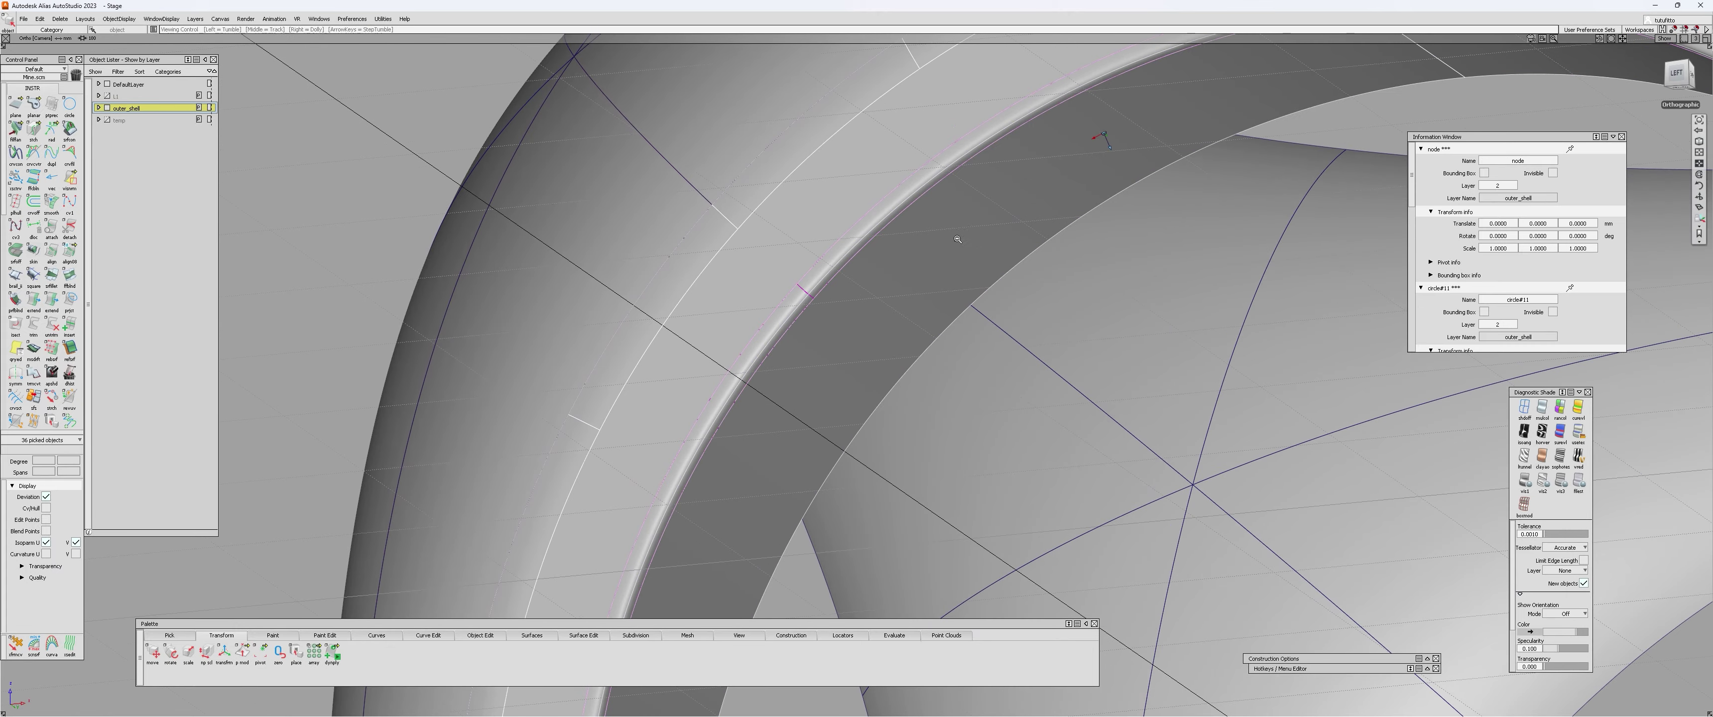
scroll(961, 232, down, 5)
key(ctrl+h)
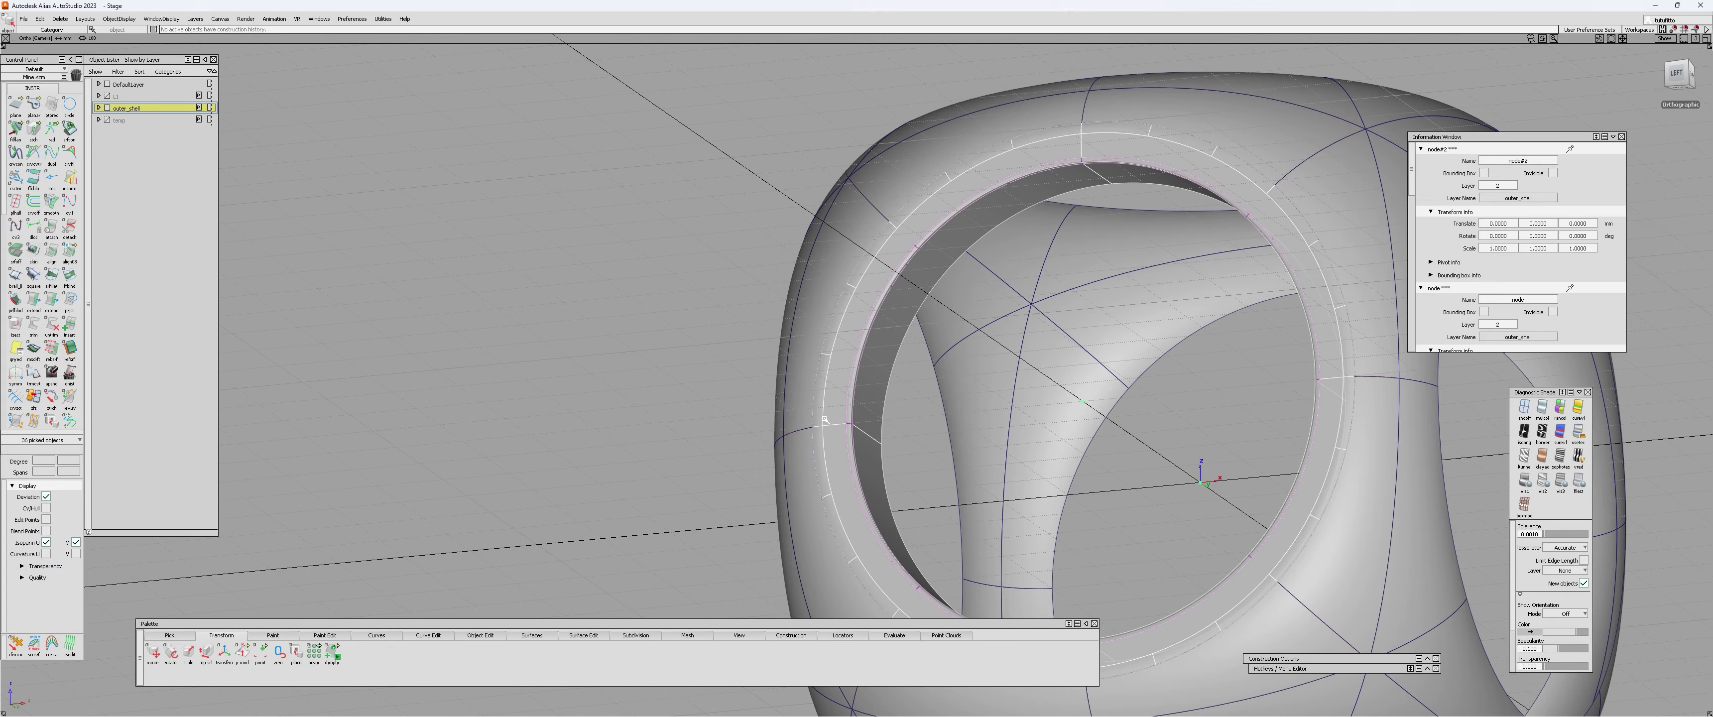
alt+shift+drag(1003, 208, 1067, 160)
click(979, 249)
- Select the new fillet along the opening's inner edge and delete its construction history
scroll(979, 249, up, 5)
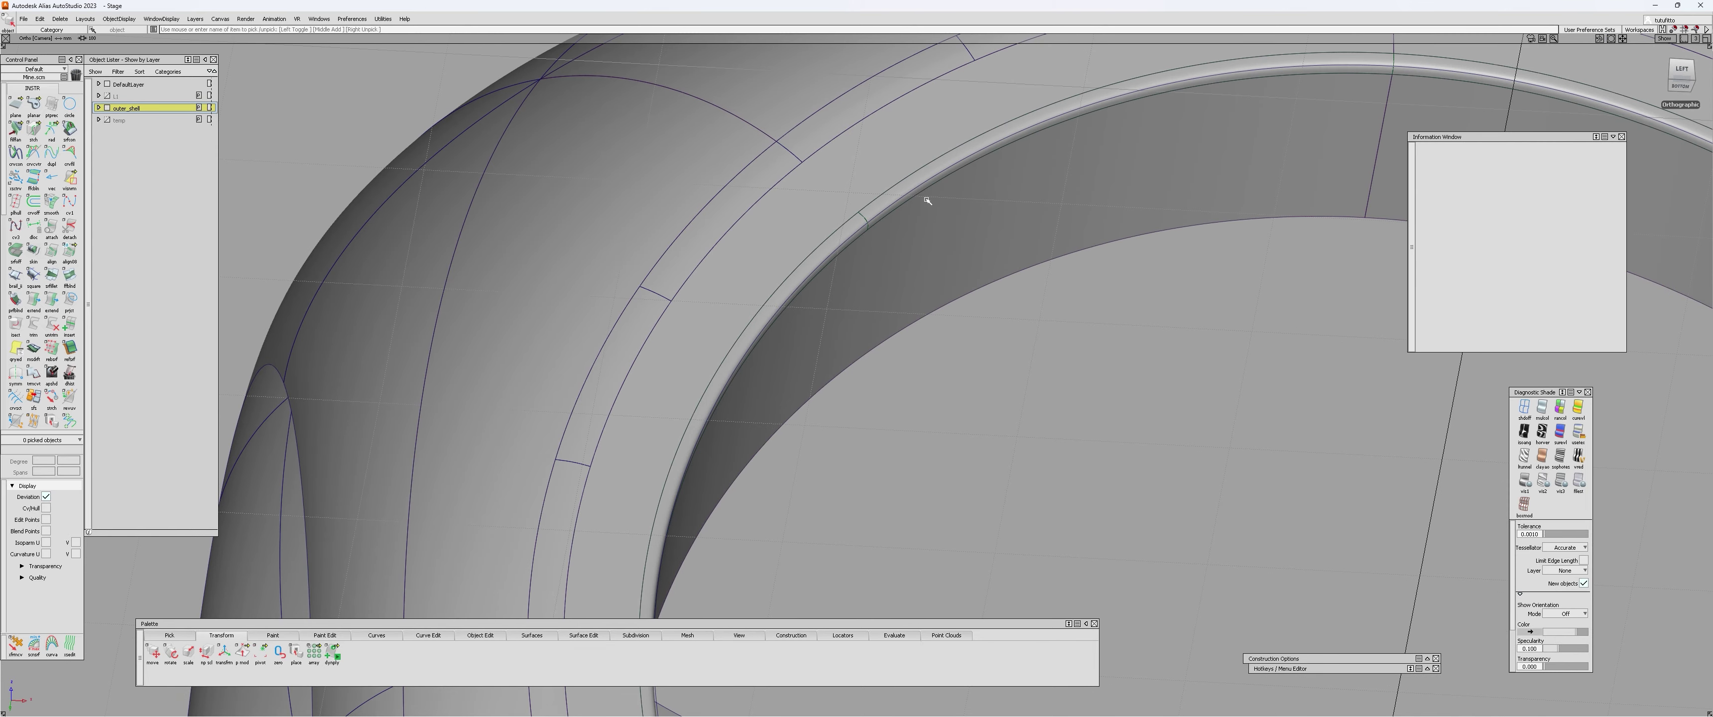
ctrl+shift+right_drag(896, 276, 894, 298)
alt+shift+drag(911, 214, 913, 184)
click(898, 192)
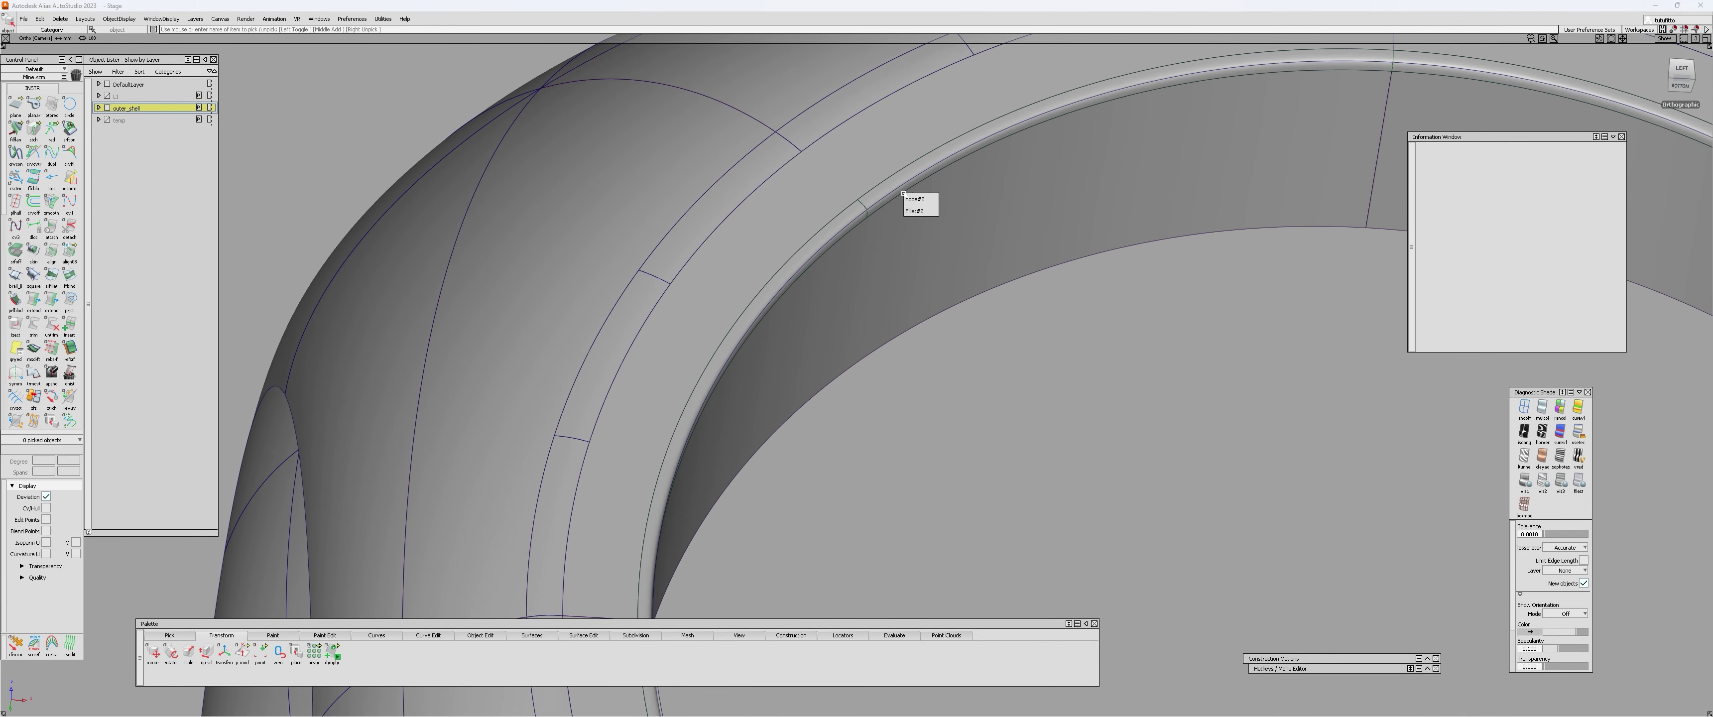
click(884, 191)
click(885, 190)
key(ctrl+h)
key(Return)
scroll(870, 195, down, 5)
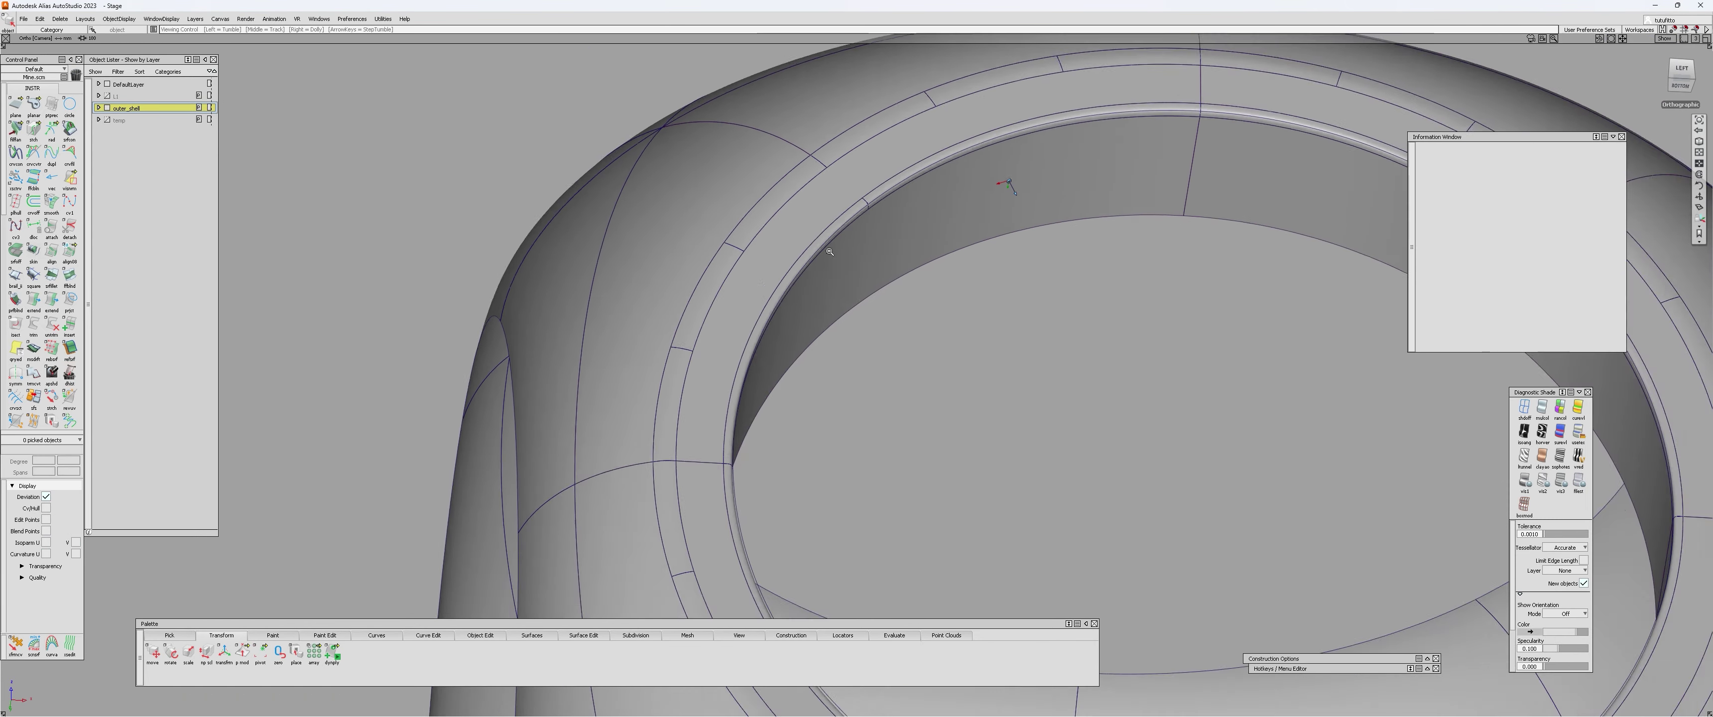
click(109, 109)
click(104, 179)
right_click(111, 108)
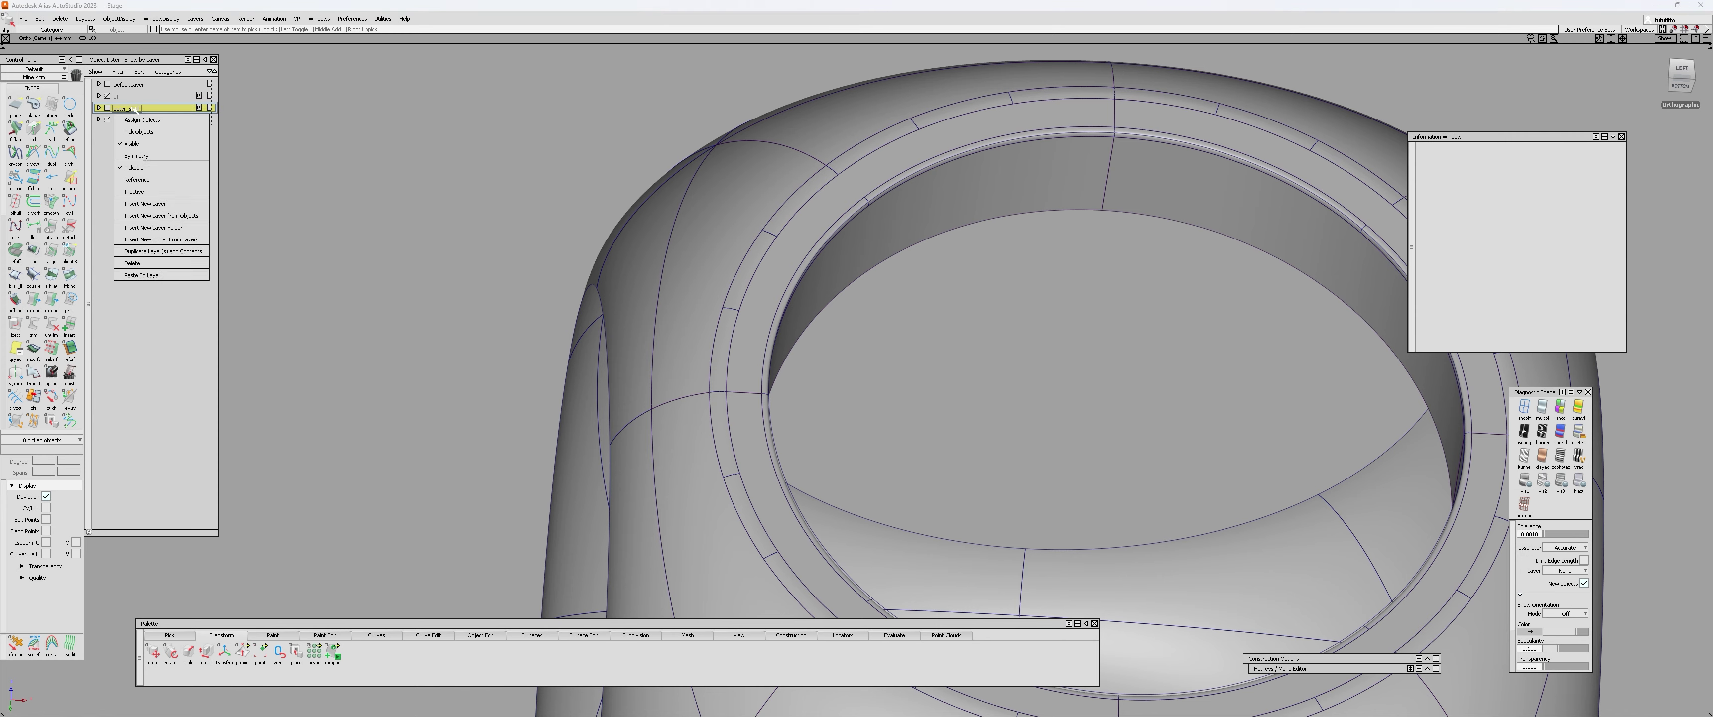
click(137, 133)
alt+shift+drag(639, 168, 589, 181)
click(589, 181)
scroll(940, 119, up, 4)
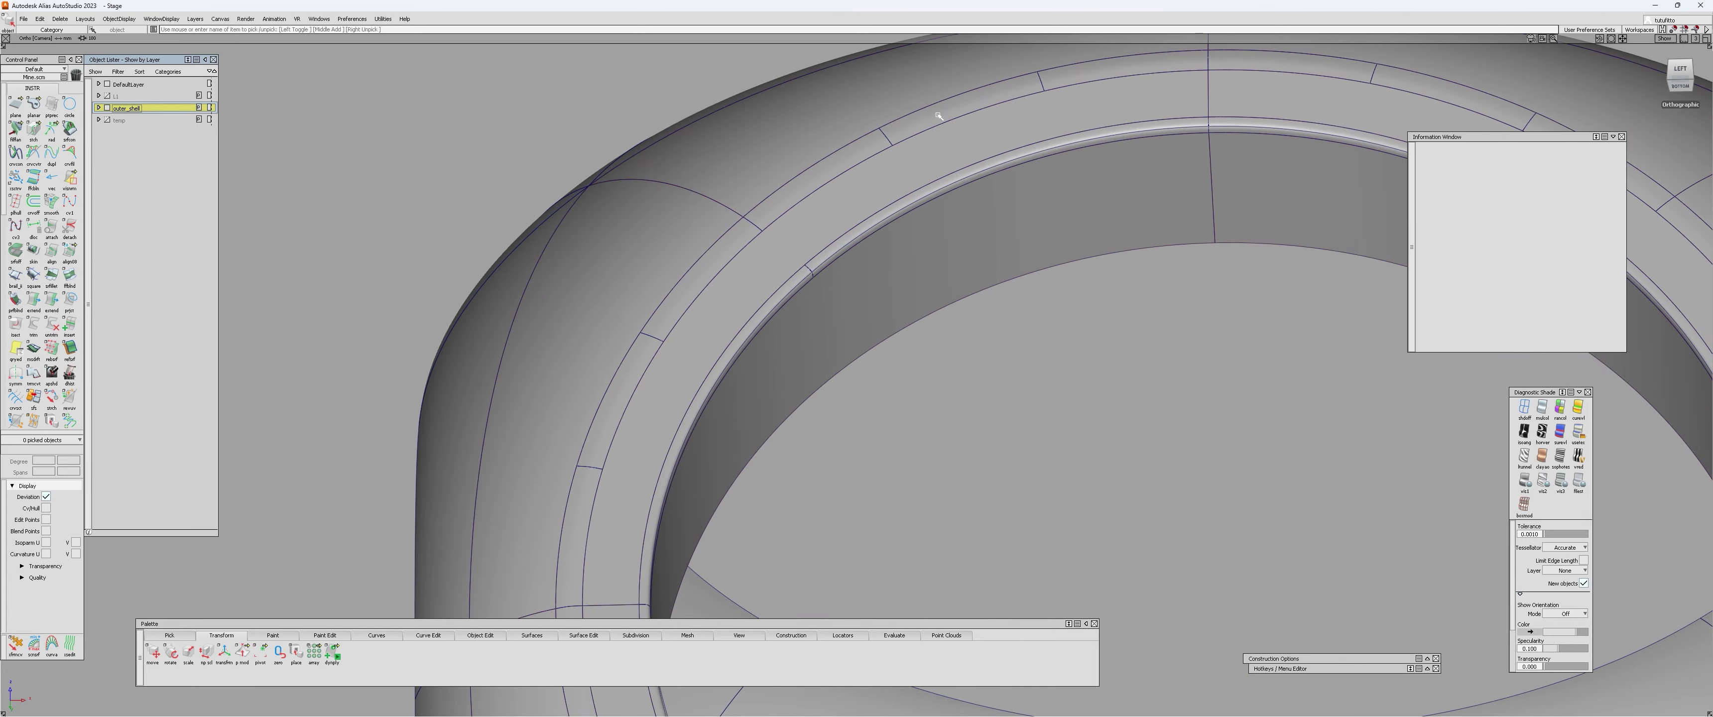
- Select the complete set of rim and fillet surfaces around the side opening
click(938, 115)
click(944, 188)
click(951, 218)
ctrl+shift+drag(929, 231, 998, 222)
scroll(797, 289, up, 4)
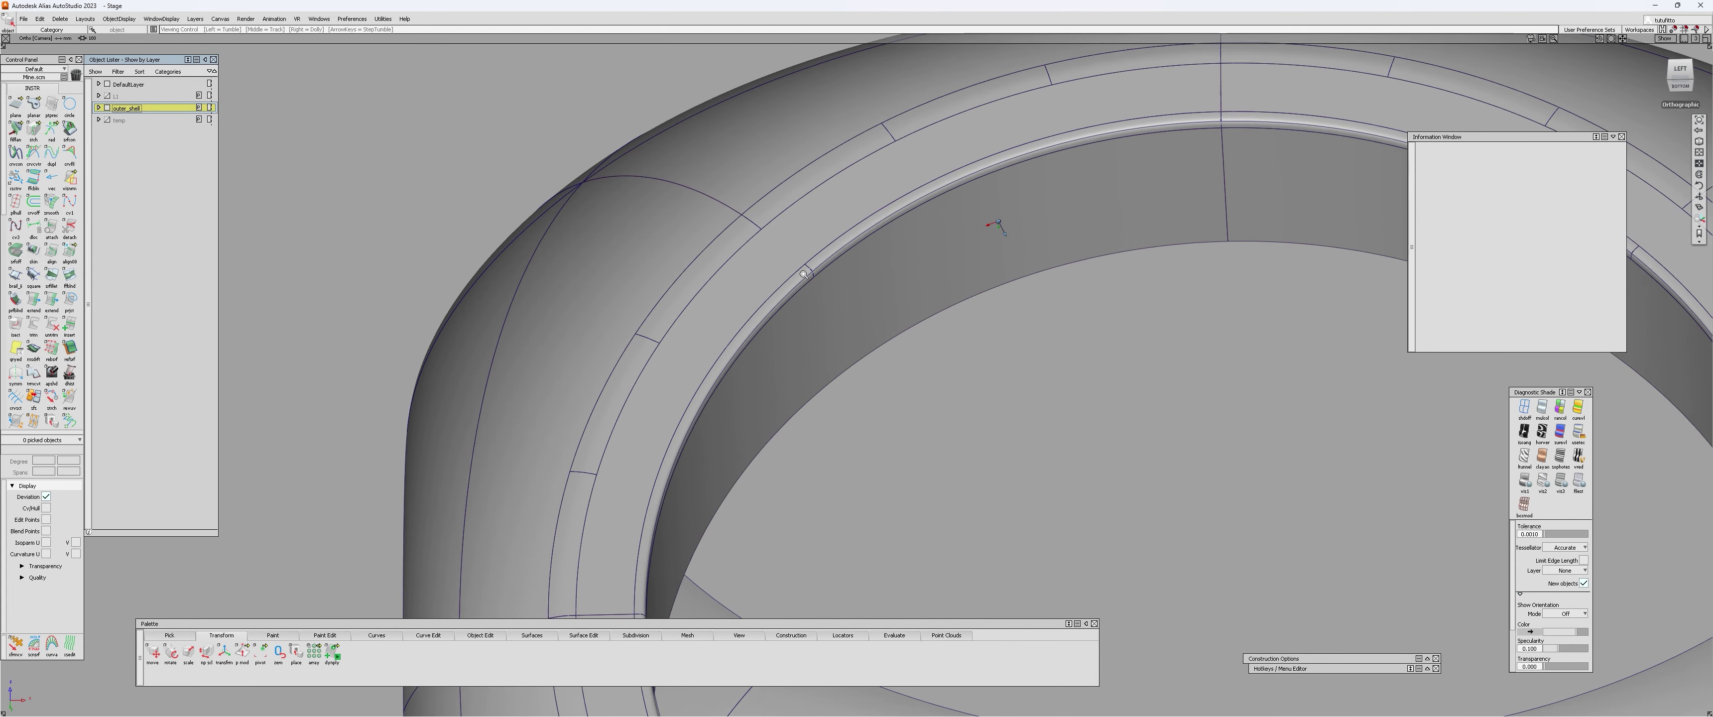
click(818, 245)
click(684, 128)
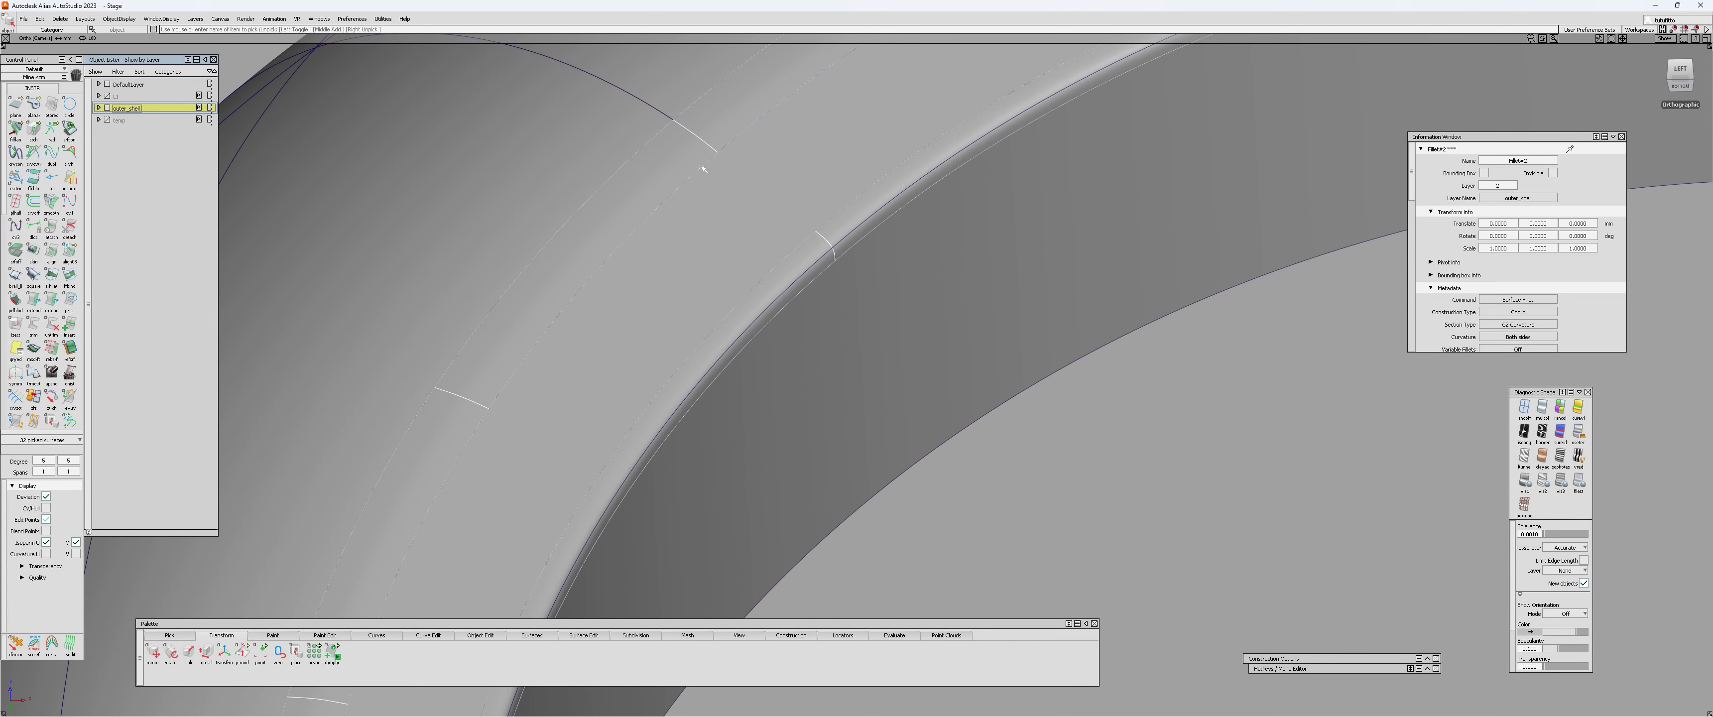
click(767, 207)
click(899, 322)
scroll(993, 209, down, 8)
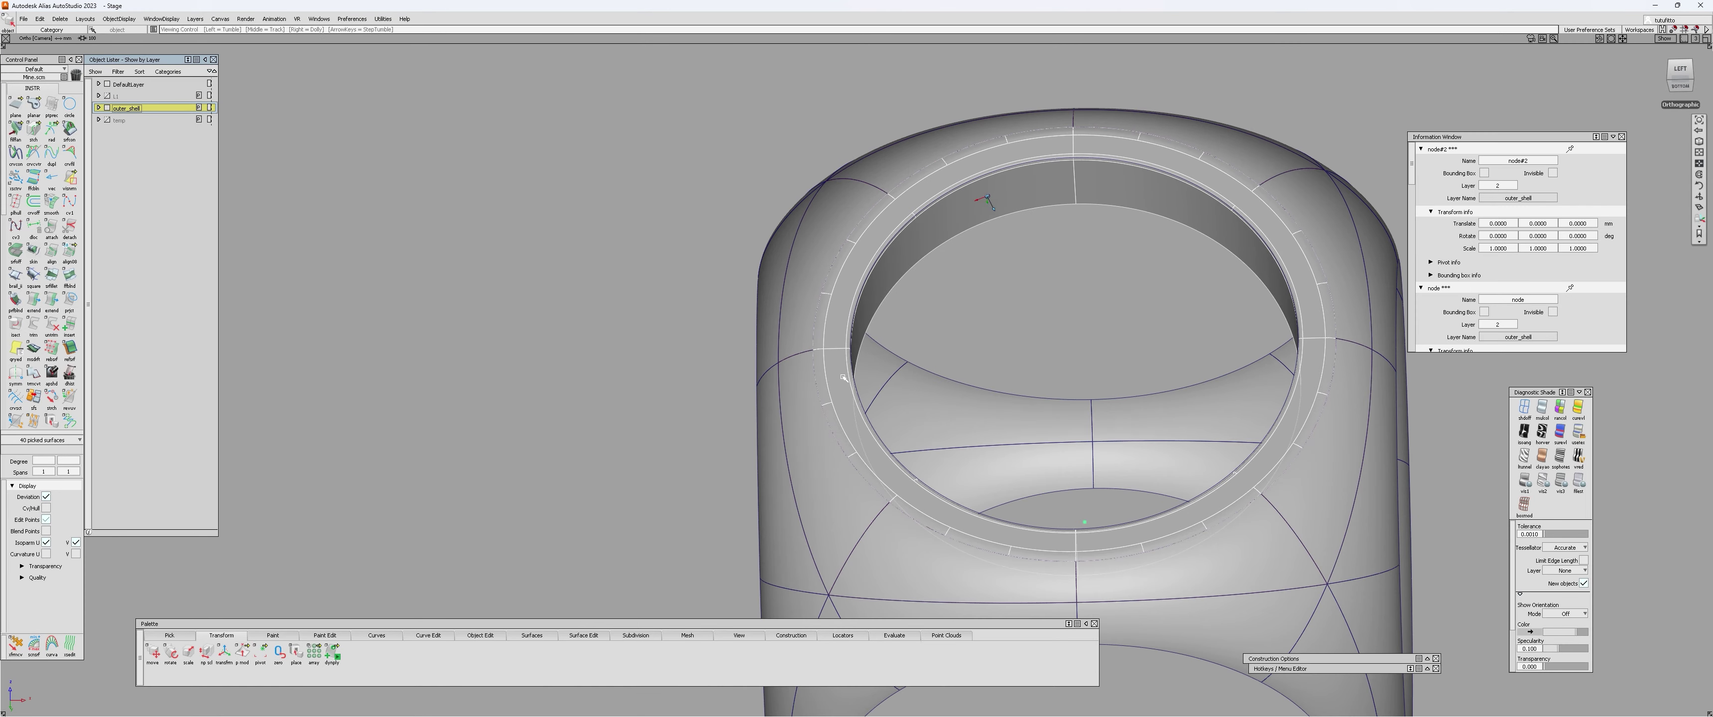
- Try removing the selected rim surfaces from the side opening, and undo the removal
alt+shift+drag(843, 377, 846, 397)
key(Delete)
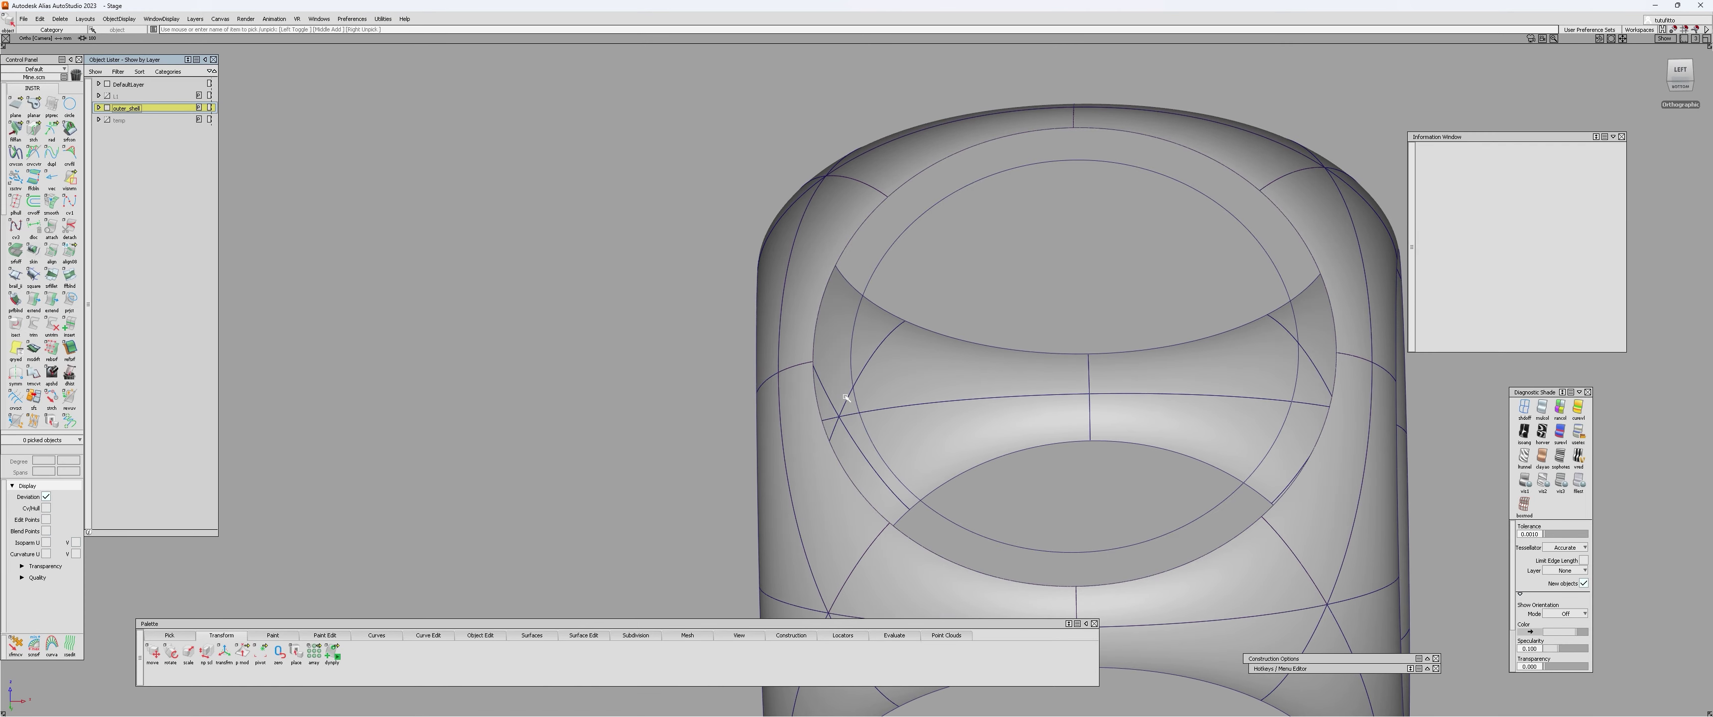
alt+shift+drag(1273, 379, 1323, 463)
key(ctrl+z)
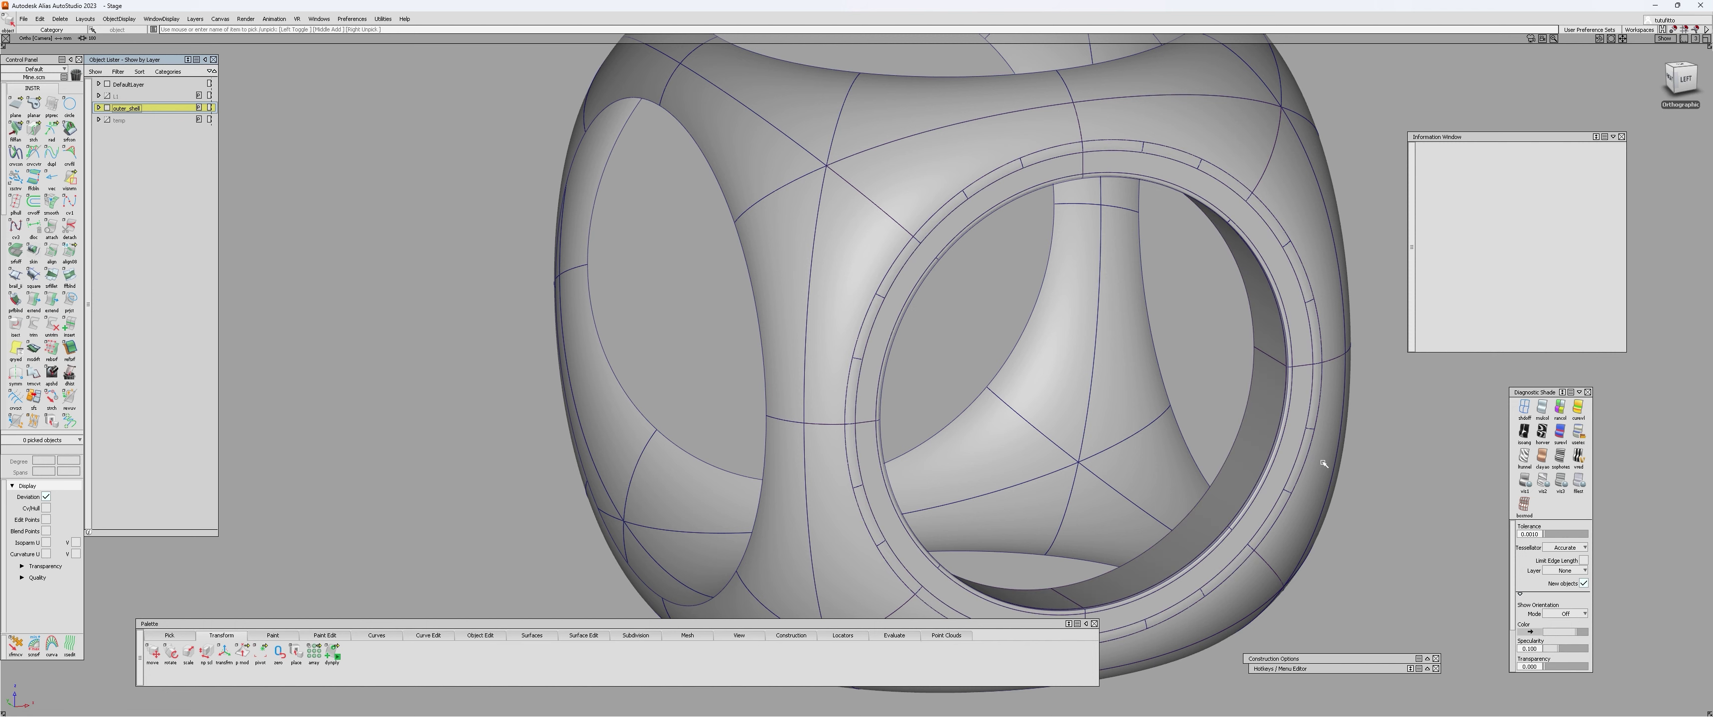
- Inspect the shell and its rimmed side opening with and without the model's wireframe
alt+shift+drag(1001, 342, 953, 333)
key(alt+t)
alt+shift+right_drag(1057, 273, 1004, 390)
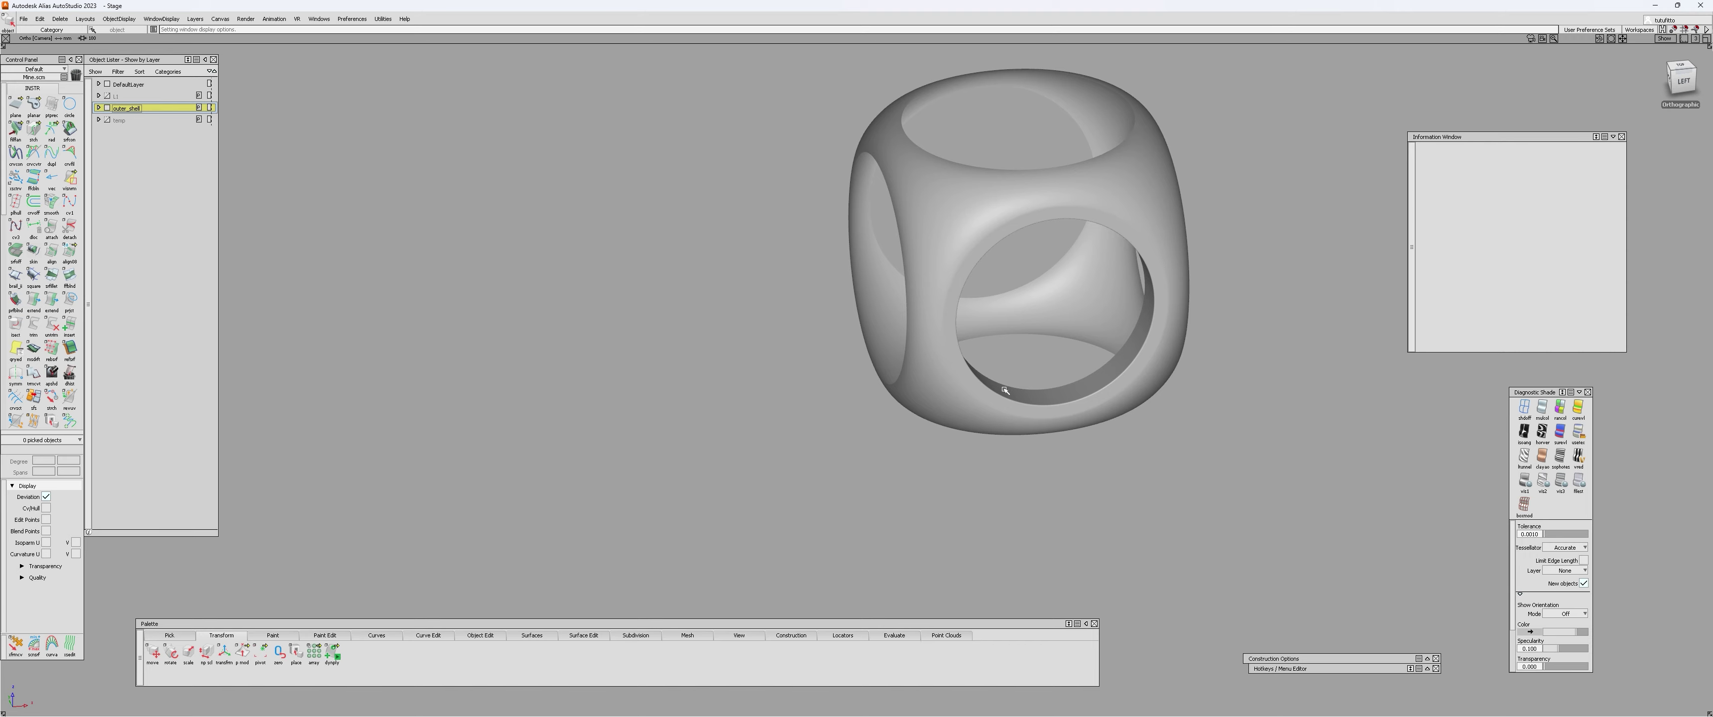
alt+shift+right_drag(1005, 390, 1148, 212)
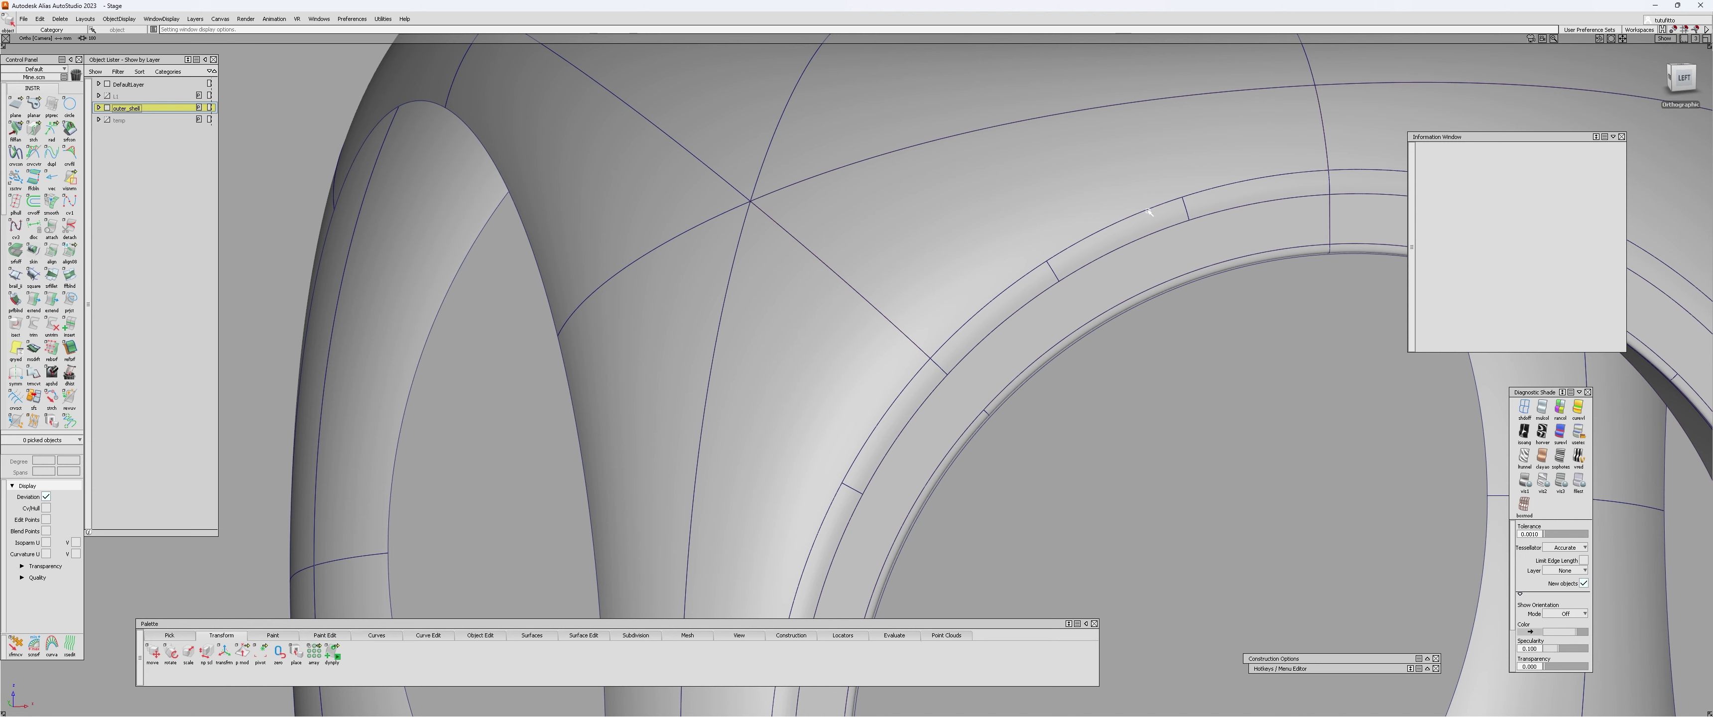
alt+shift+right_drag(1009, 326, 931, 373)
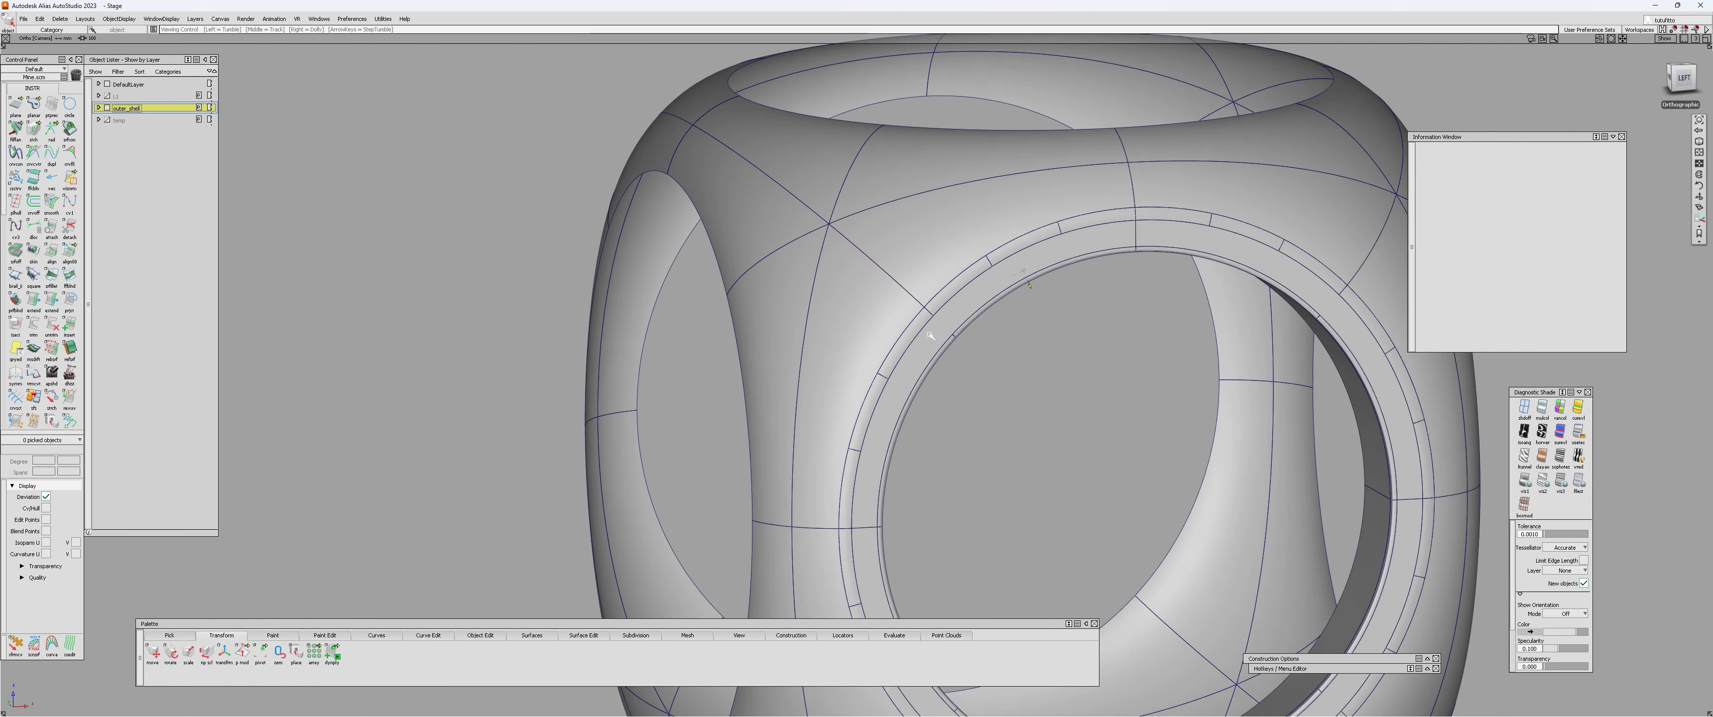
- Select the rim surfaces, compare their opening with the neighbouring ones from several sides, and release the selection
alt+shift+drag(931, 372, 971, 300)
click(1052, 256)
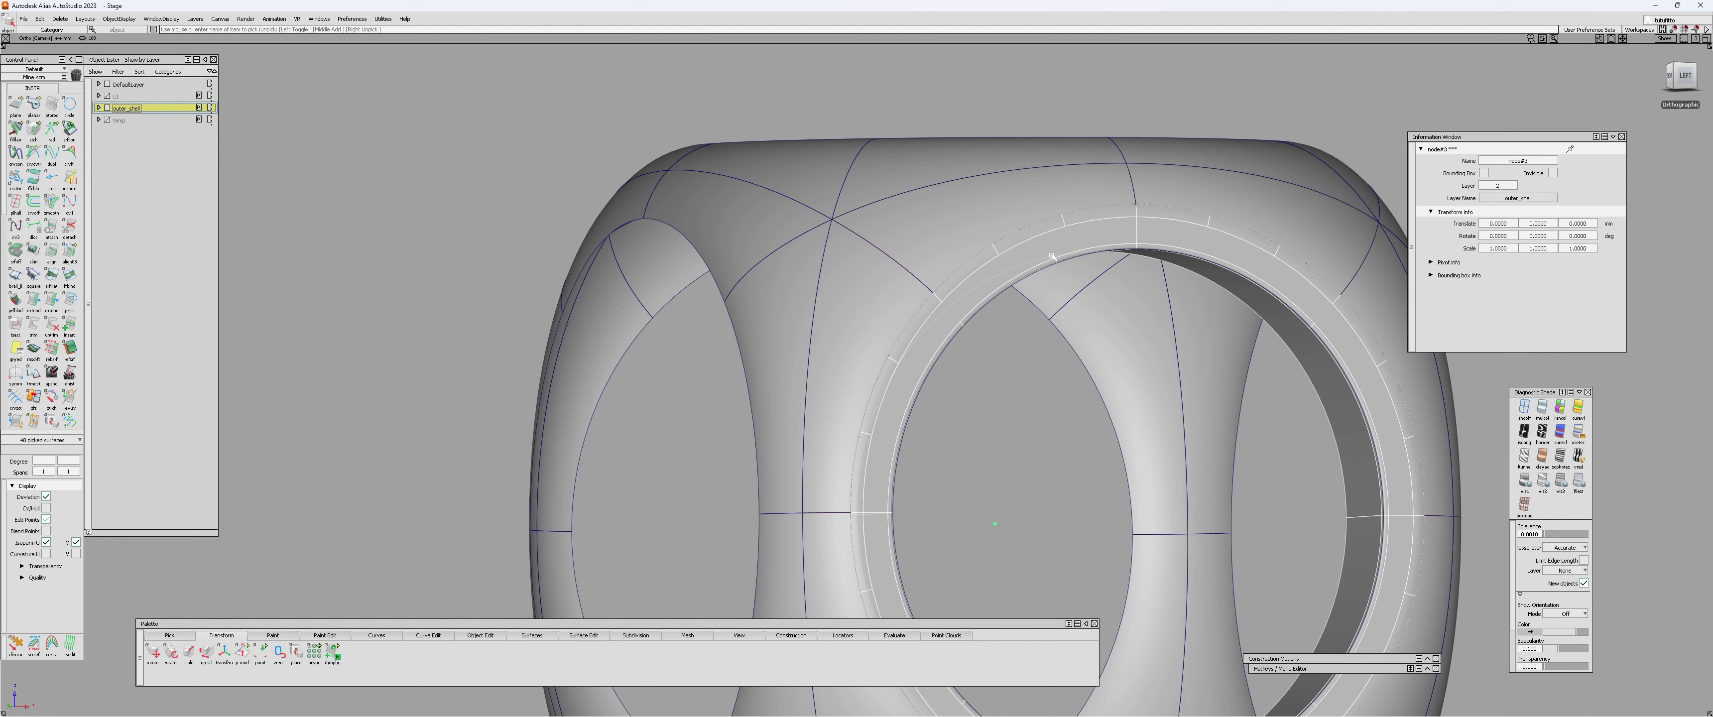
key(shift+alt)
alt+shift+right_drag(898, 376, 677, 375)
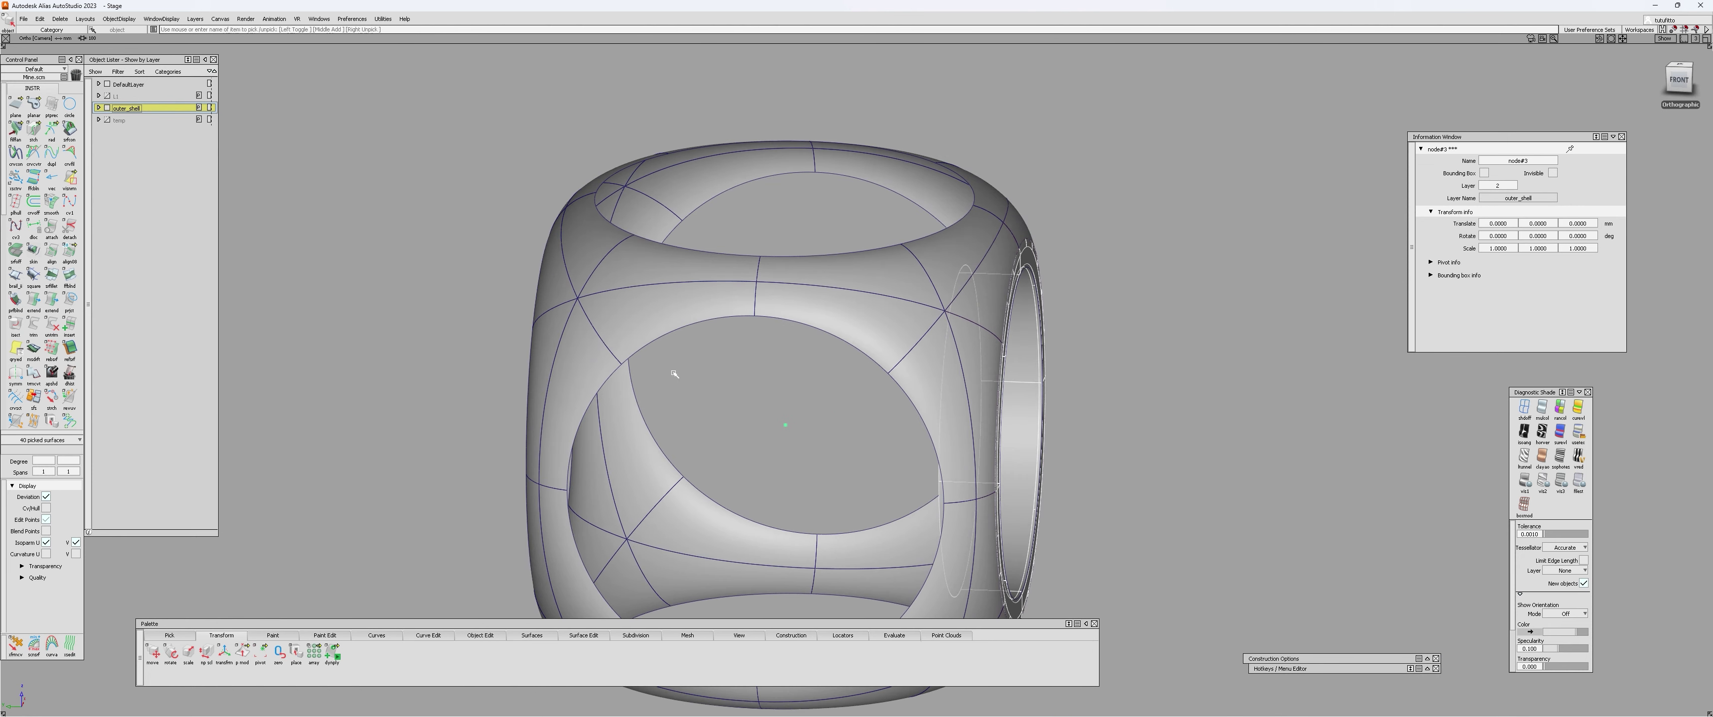
alt+shift+drag(501, 333, 754, 350)
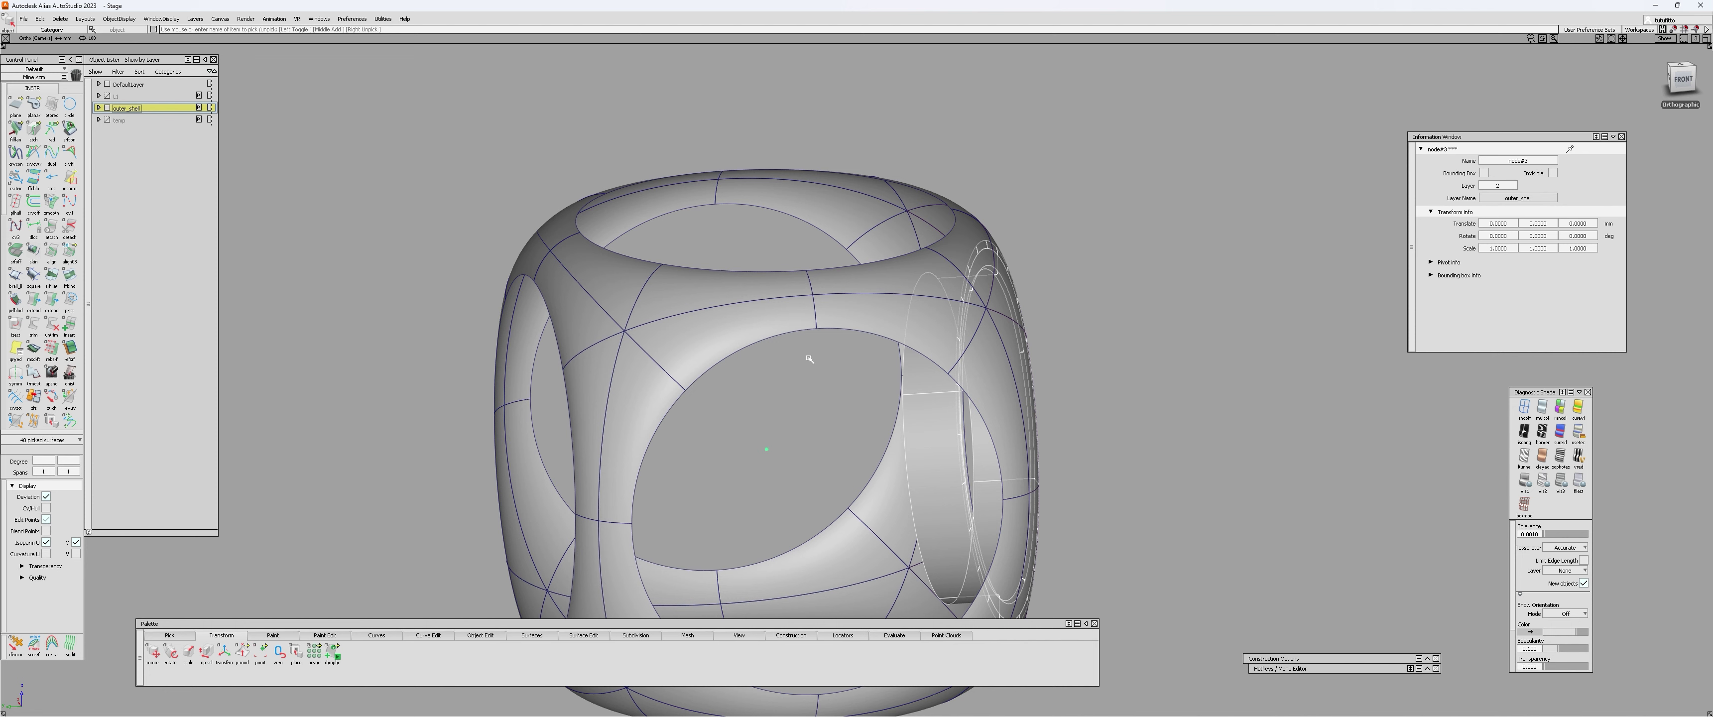
alt+shift+drag(831, 470, 606, 409)
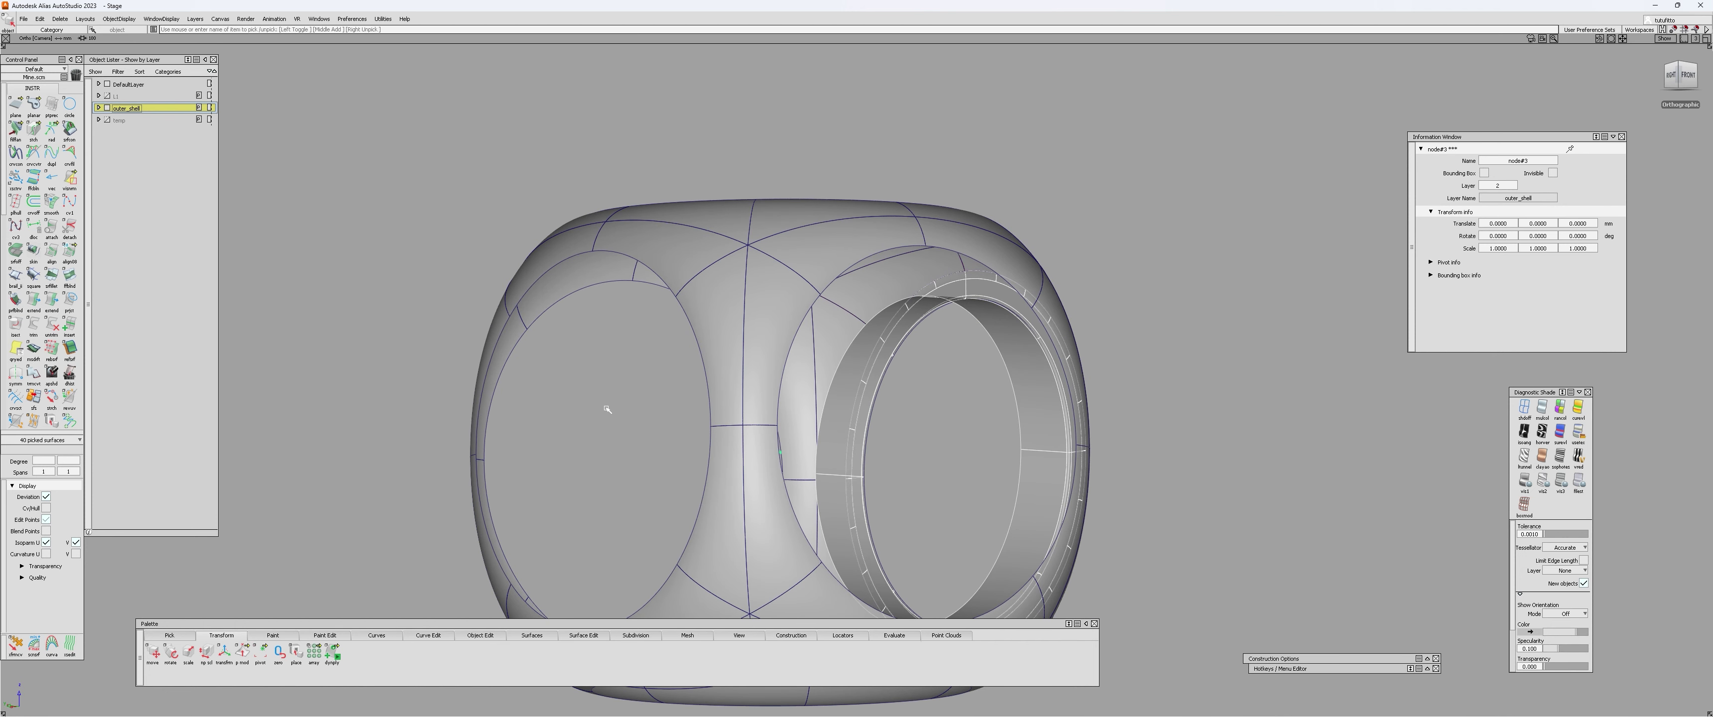
alt+shift+drag(970, 249, 581, 310)
click(896, 327)
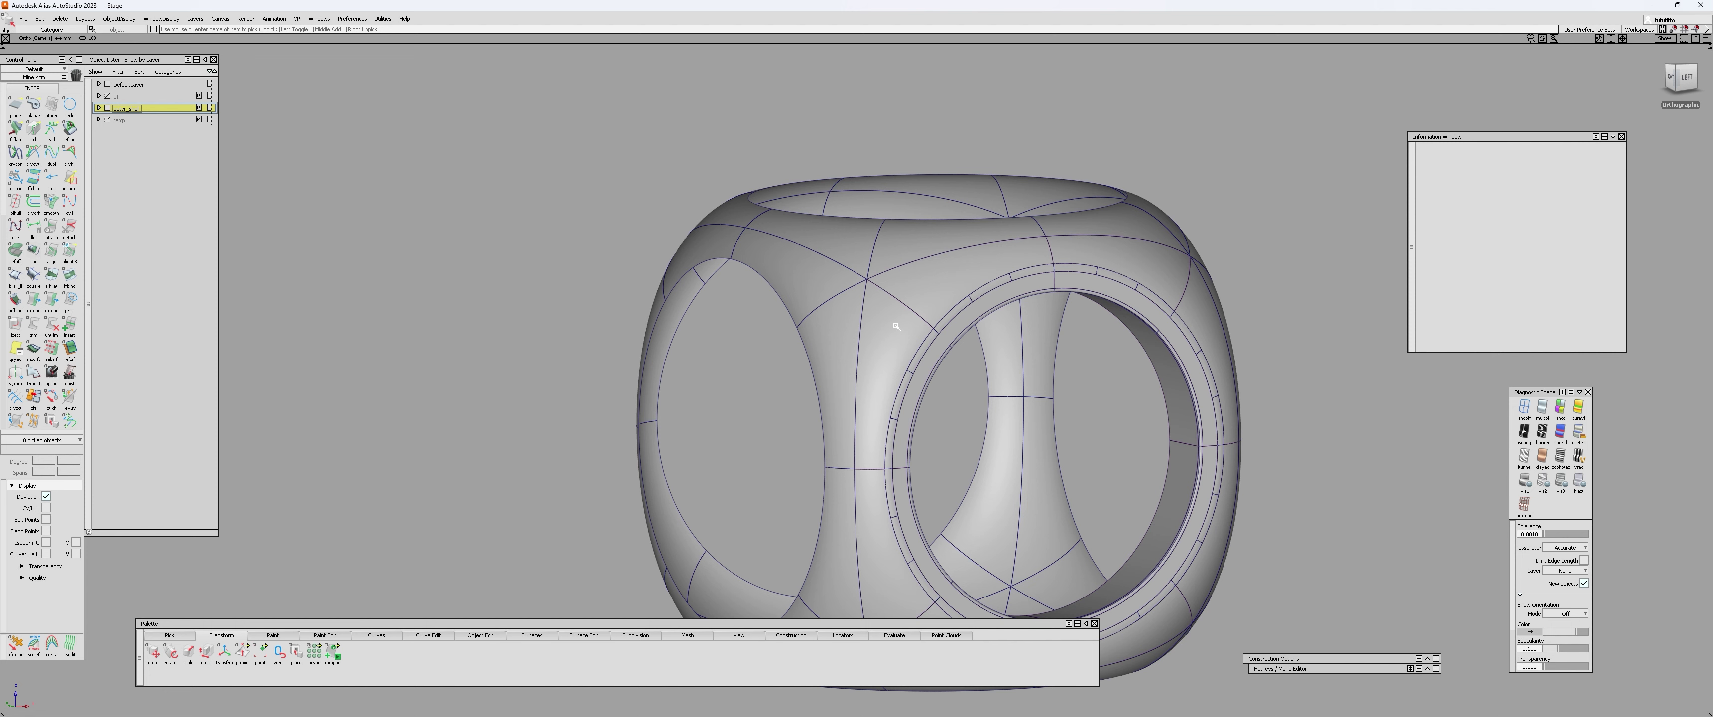
- Select the side opening's grouped rim surfaces and mirror them onto the neighbouring opening
click(997, 338)
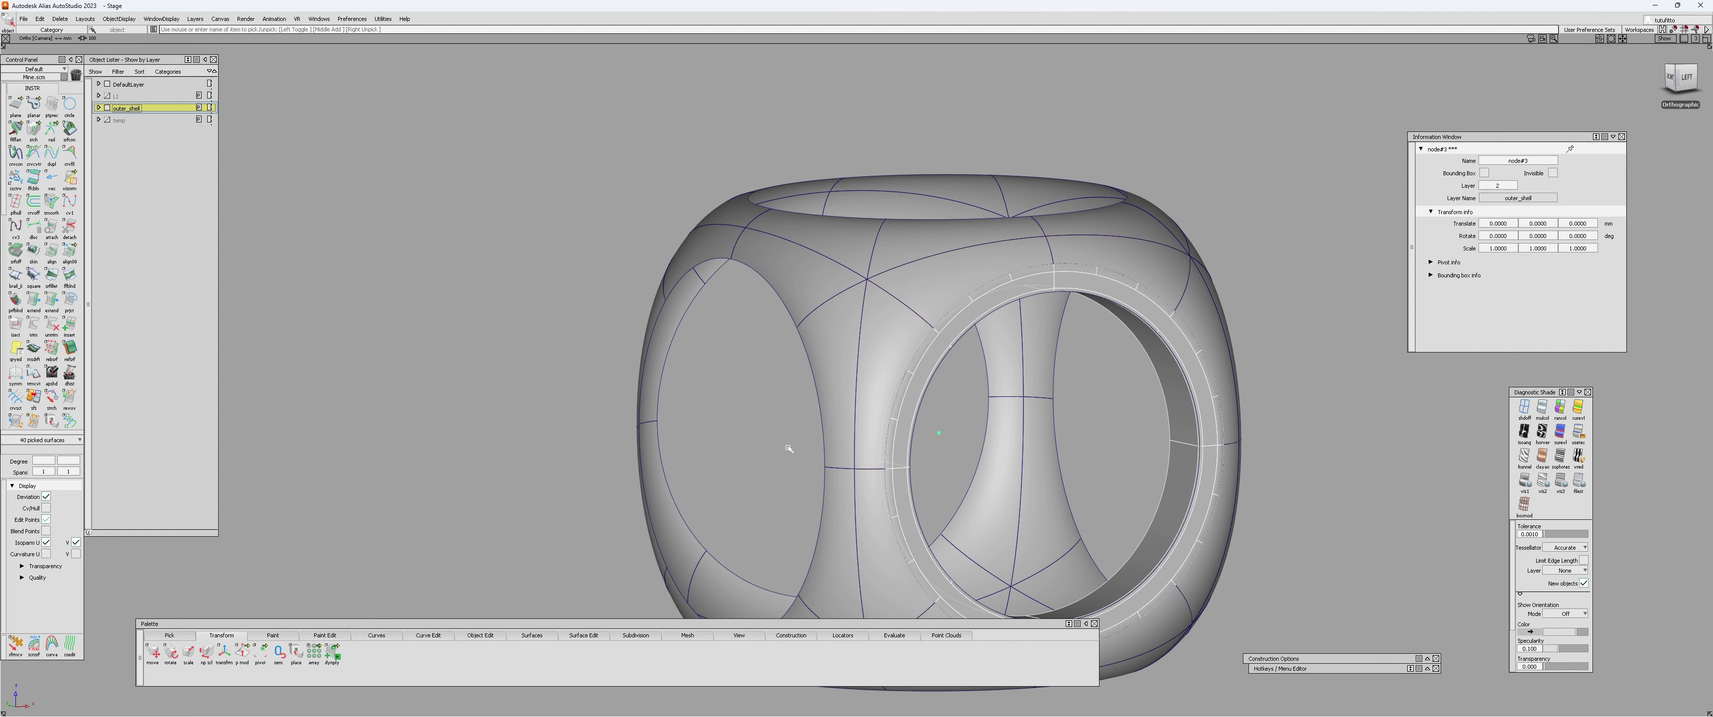
alt+shift+drag(999, 340, 1007, 287)
scroll(70, 374, down, 3)
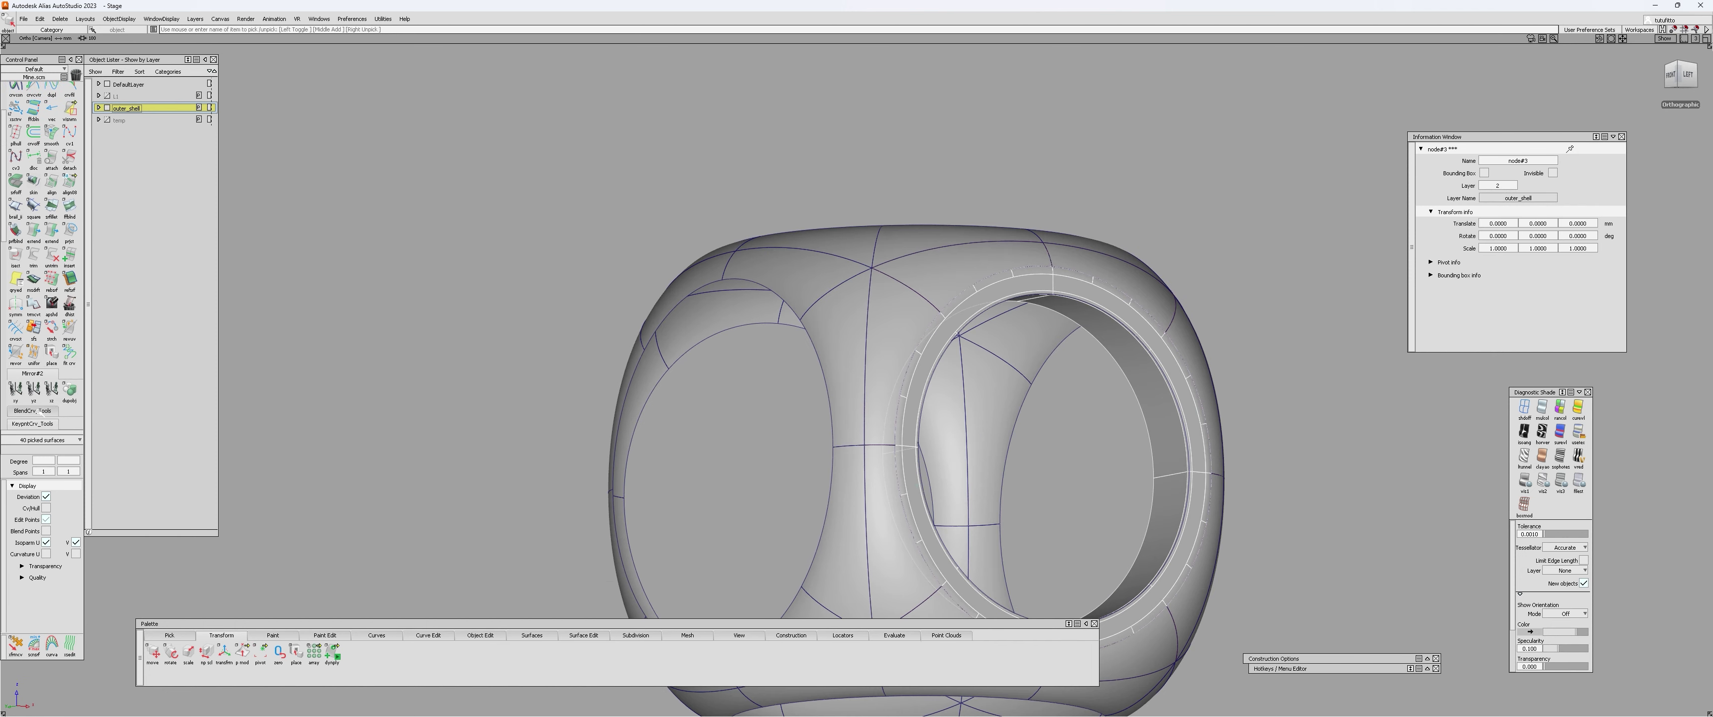
click(53, 393)
alt+shift+drag(600, 346, 717, 375)
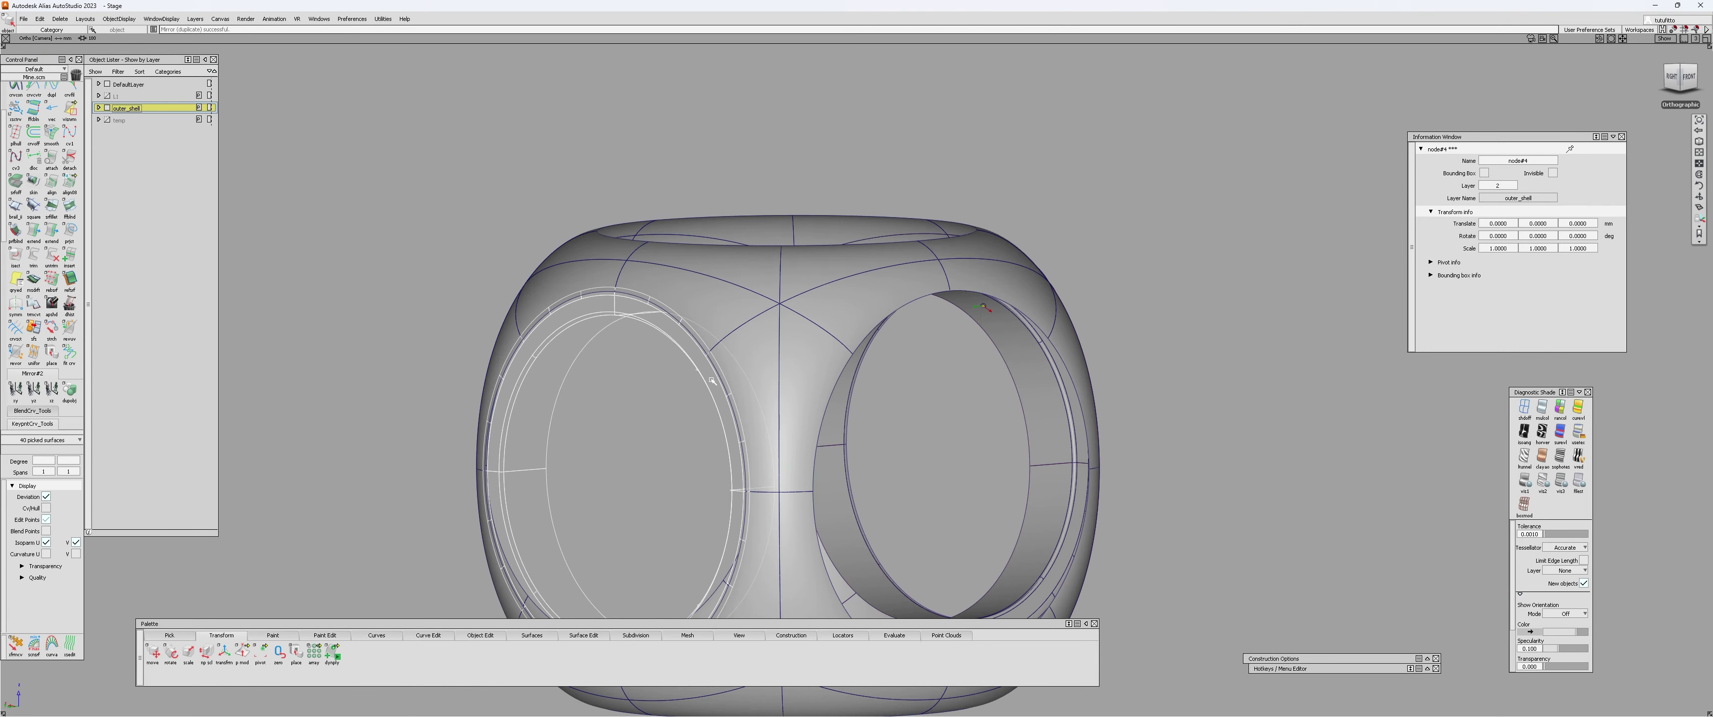
- Examine the mirrored rim against the shell, checking an adjoining shell surface and a fillet piece, and release the selection
alt+shift+right_drag(718, 346, 478, 133)
alt+shift+middle_drag(479, 133, 864, 200)
click(898, 280)
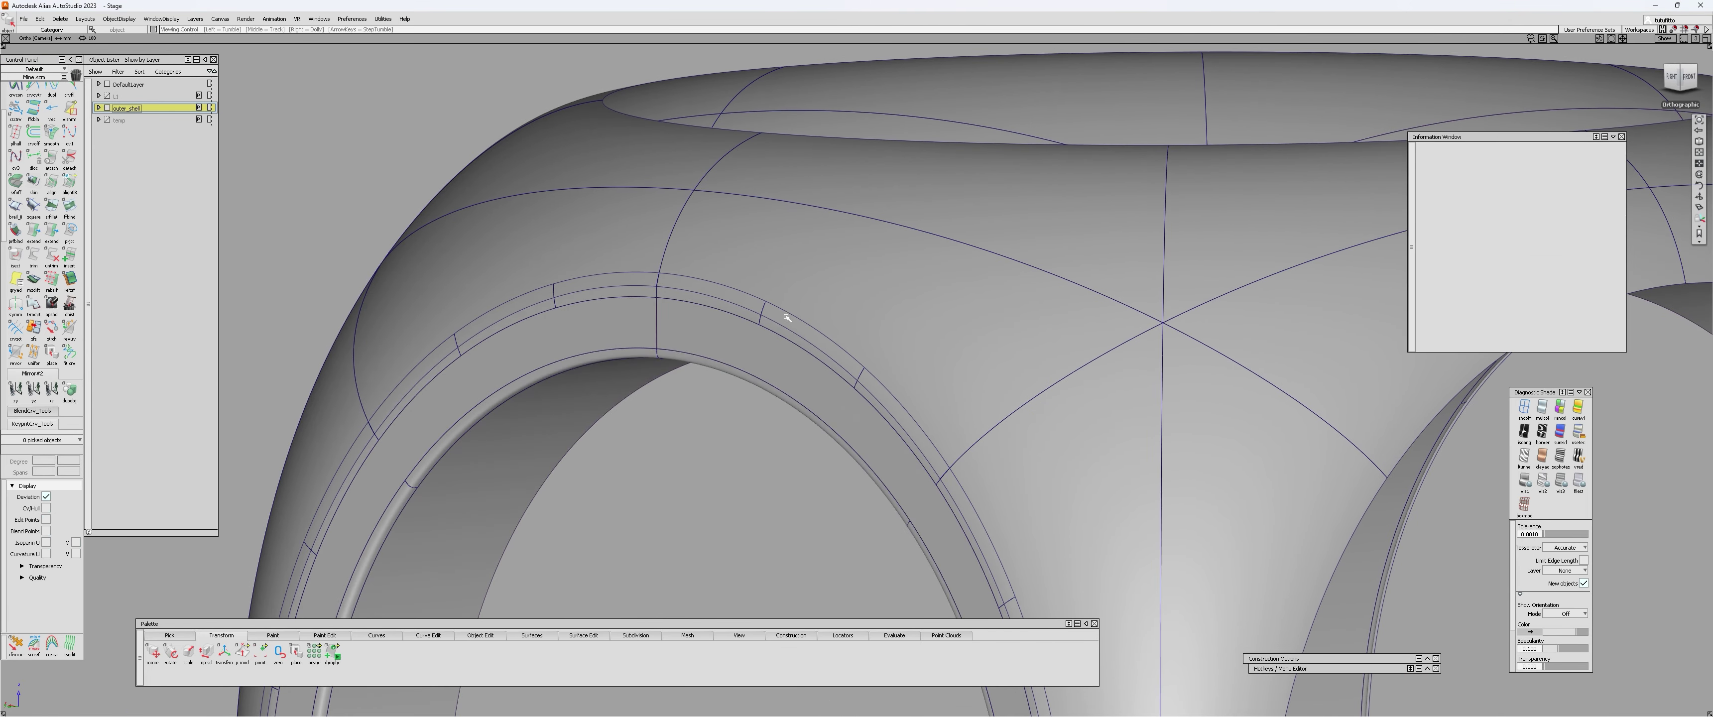
alt+shift+right_drag(776, 314, 745, 303)
alt+shift+drag(745, 303, 801, 285)
click(970, 285)
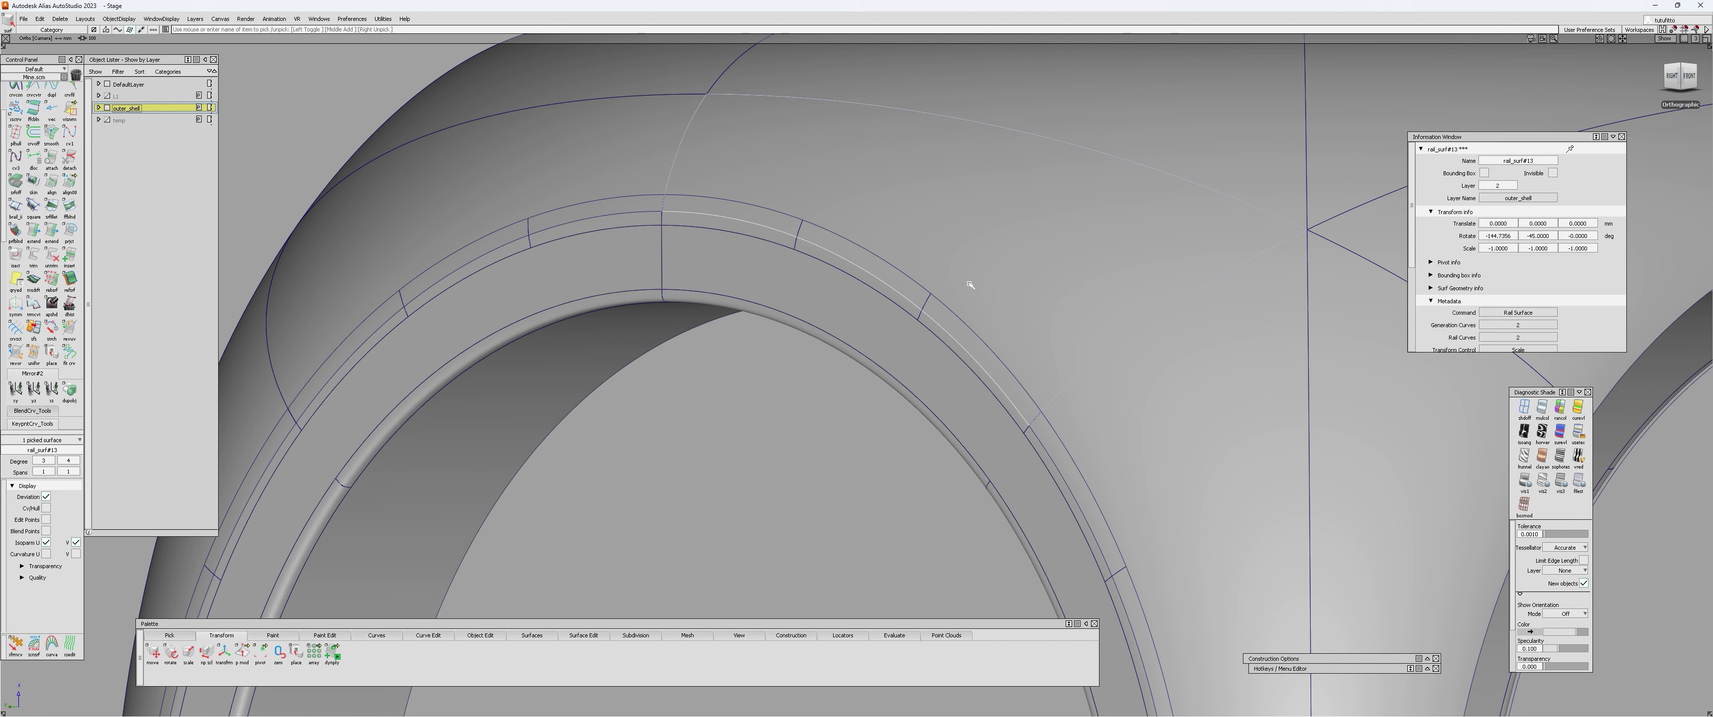
click(775, 238)
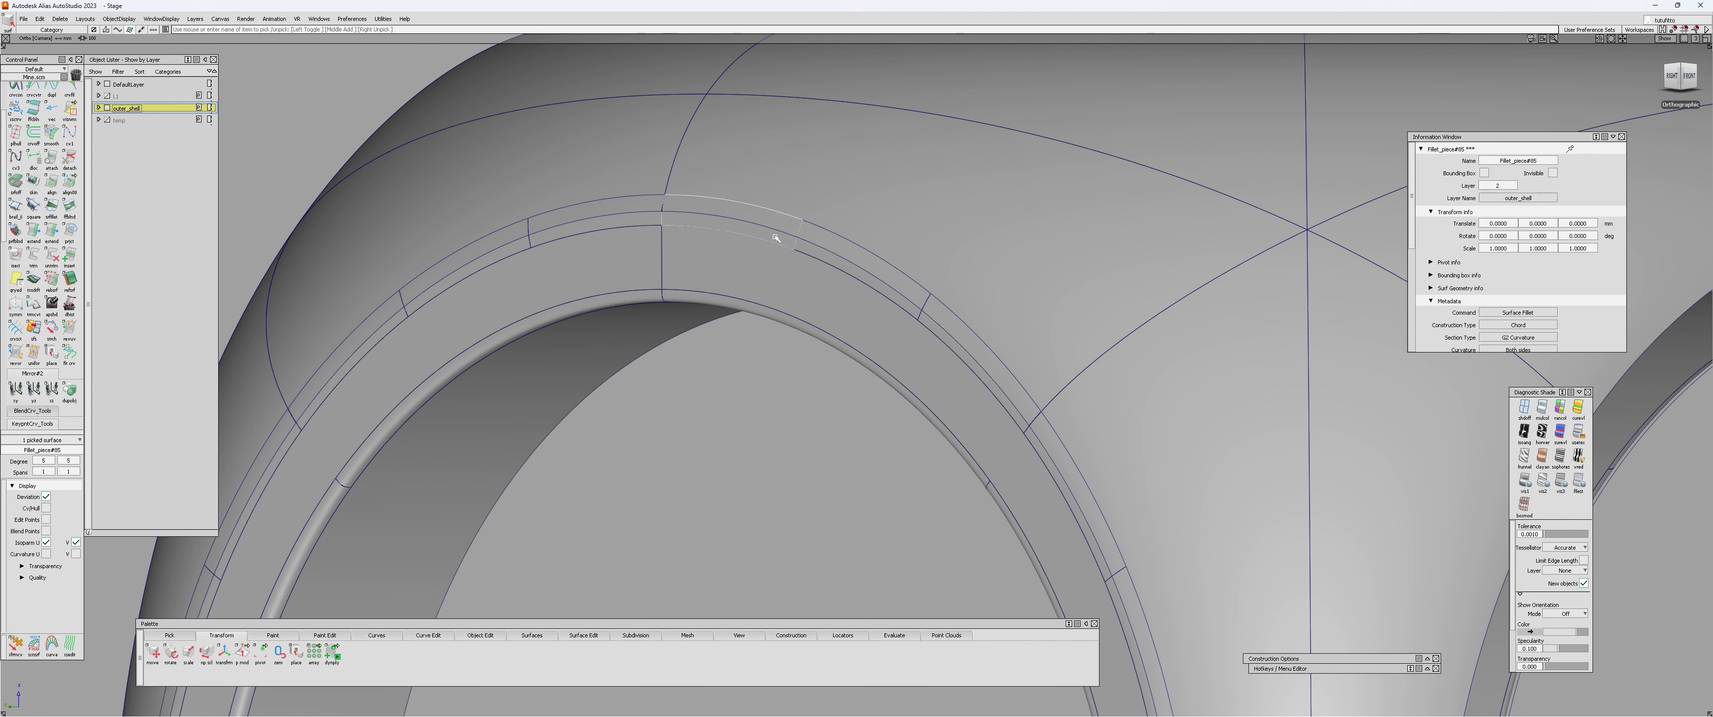
key(ctrl+shift+n)
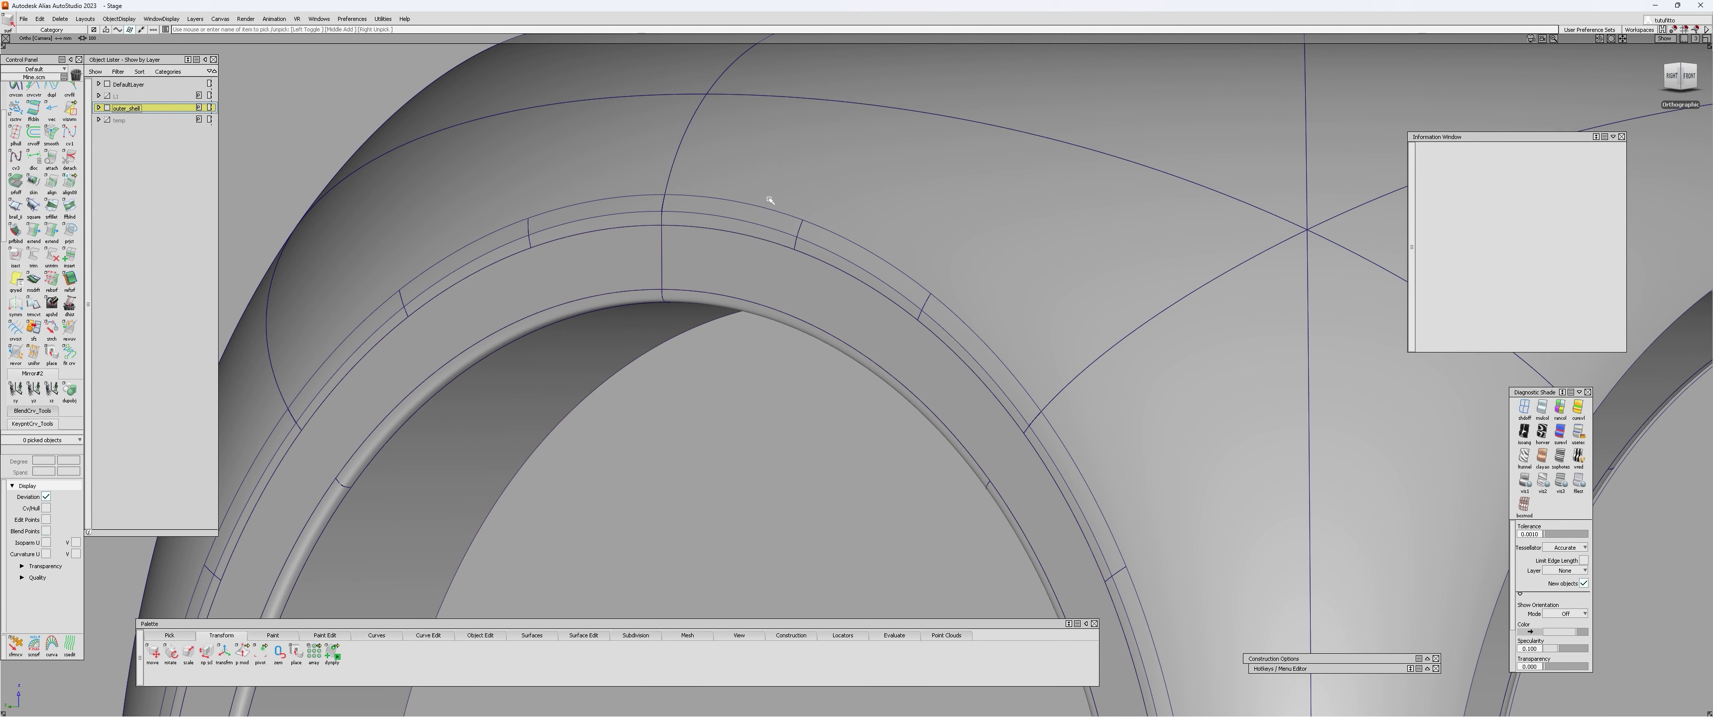
- Start a surface projection along the Normal vector, targeting the shell surface above the mirrored rim with the fillet's outer edges
key(ctrl+p)
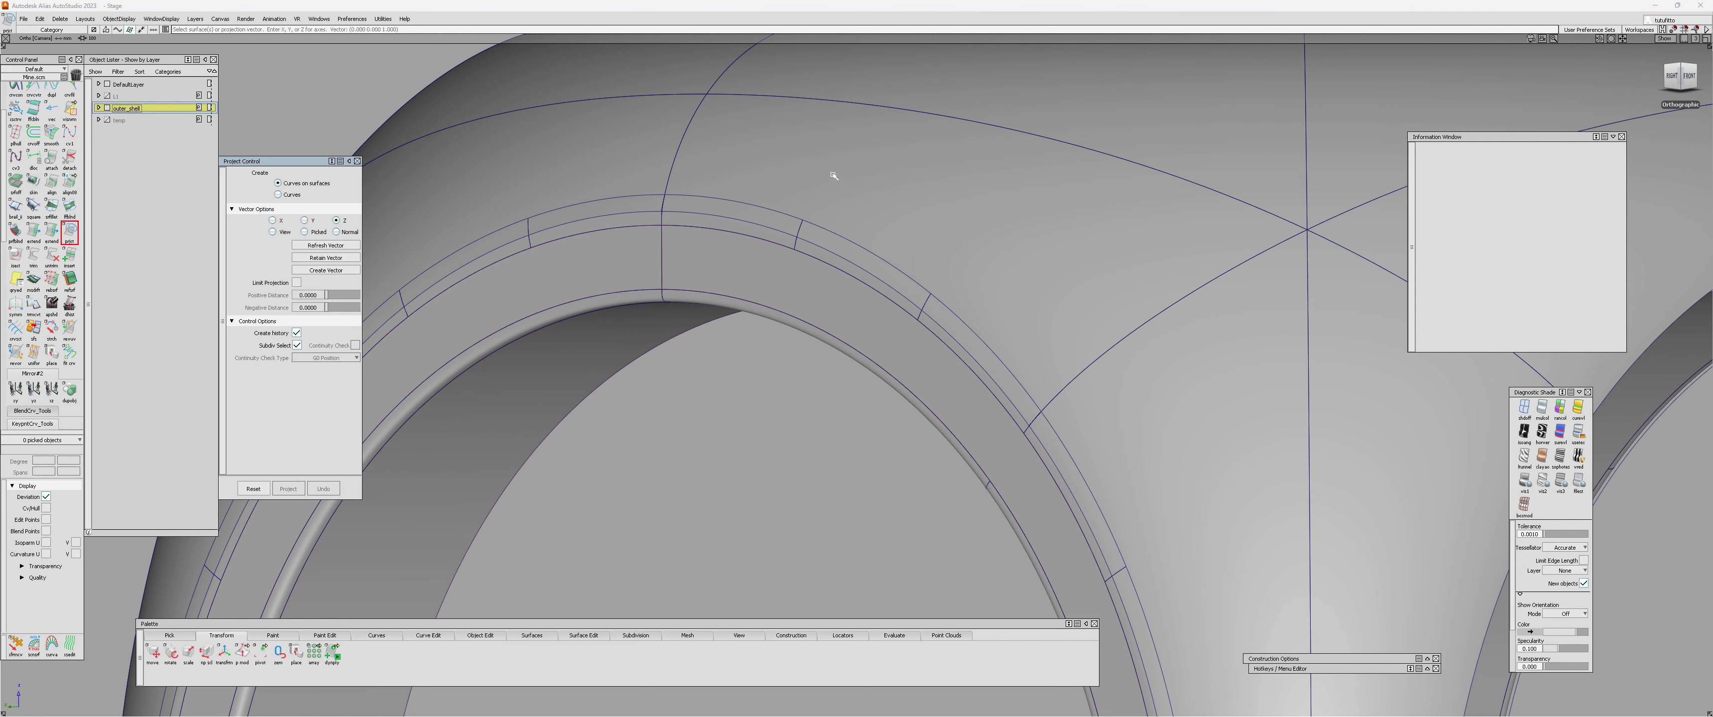
click(341, 233)
click(869, 212)
key(space)
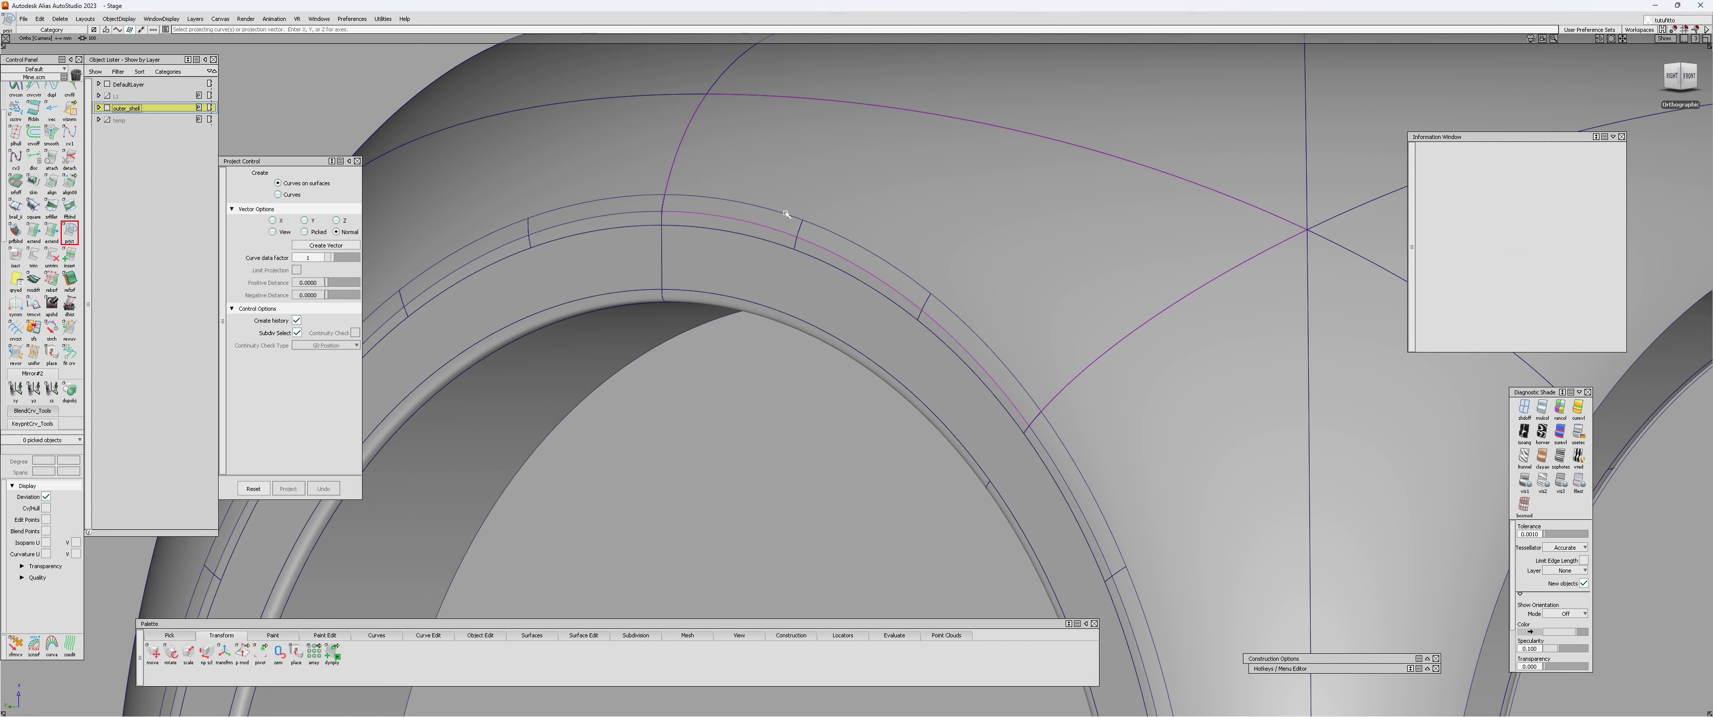
click(782, 213)
click(832, 231)
click(939, 300)
alt+shift+middle_drag(1148, 448, 1043, 347)
key(space)
- Project the mirrored fillet's outer edges onto the adjacent shell surface across the diagonal seam
click(1042, 406)
key(space)
click(970, 361)
click(1033, 494)
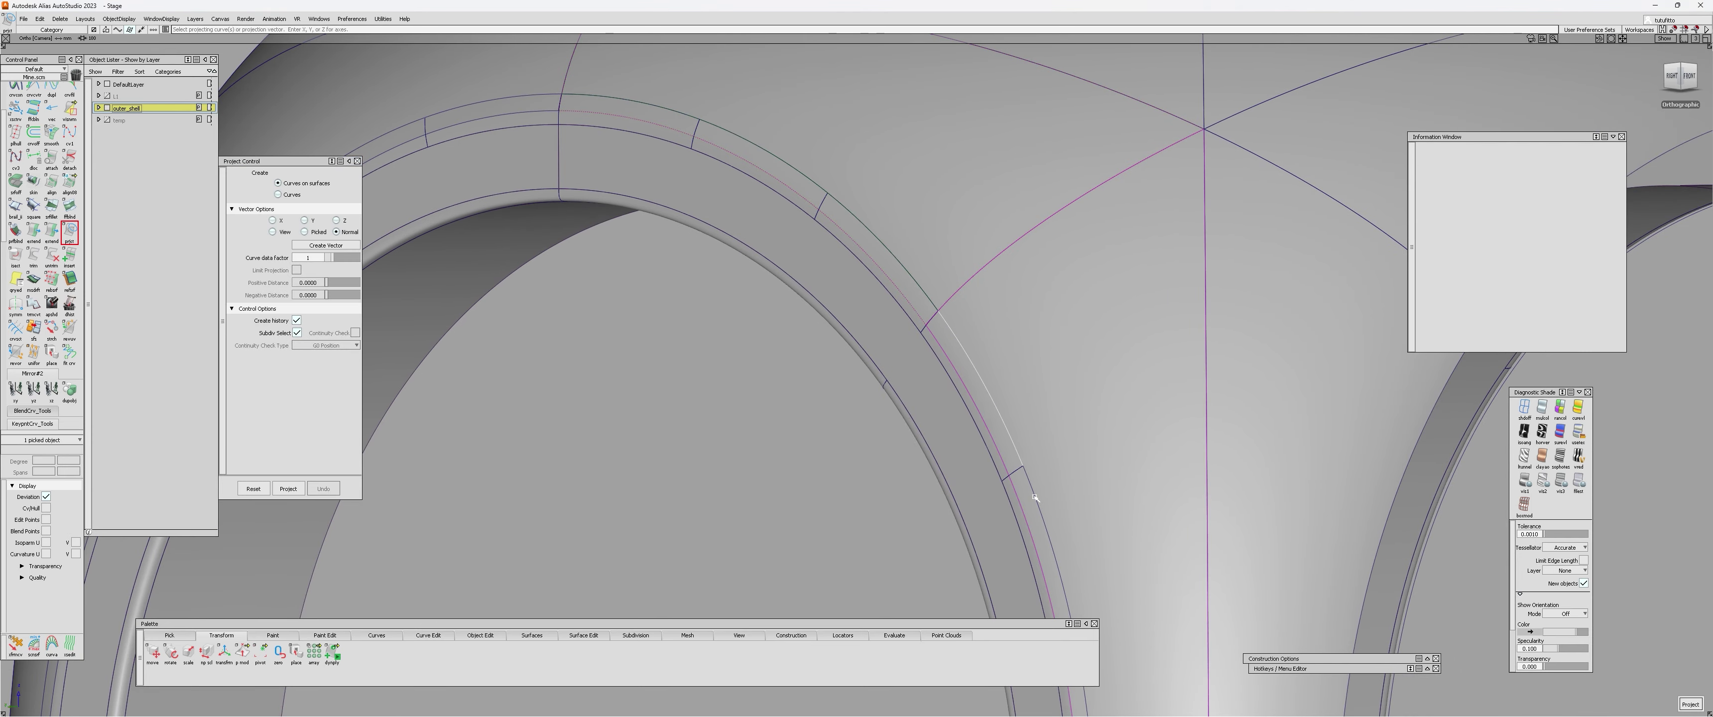
alt+shift+right_drag(1033, 496, 909, 501)
alt+shift+middle_drag(909, 502, 1027, 390)
click(1078, 428)
key(space)
- Trim the two shell surfaces beside the mirrored rim back to the projected fillet edges
alt+shift+right_drag(1075, 344, 1055, 118)
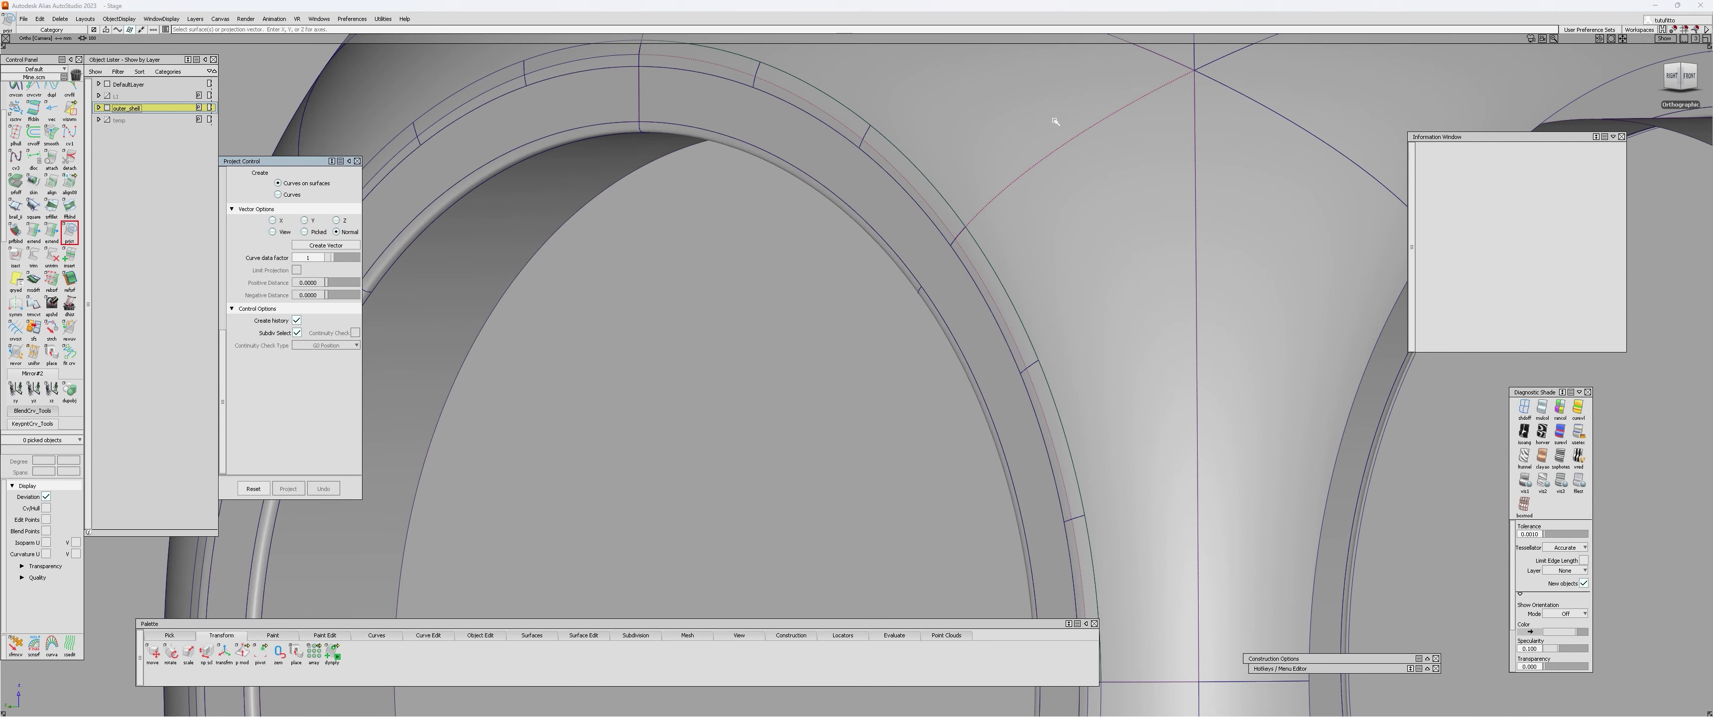
alt+shift+middle_drag(1055, 119, 1030, 286)
key(t)
click(844, 203)
key(space)
click(1067, 461)
key(space)
key(t)
- Check the surface continuity along the diagonal seam between the two trimmed shell surfaces
key(c)
click(1014, 337)
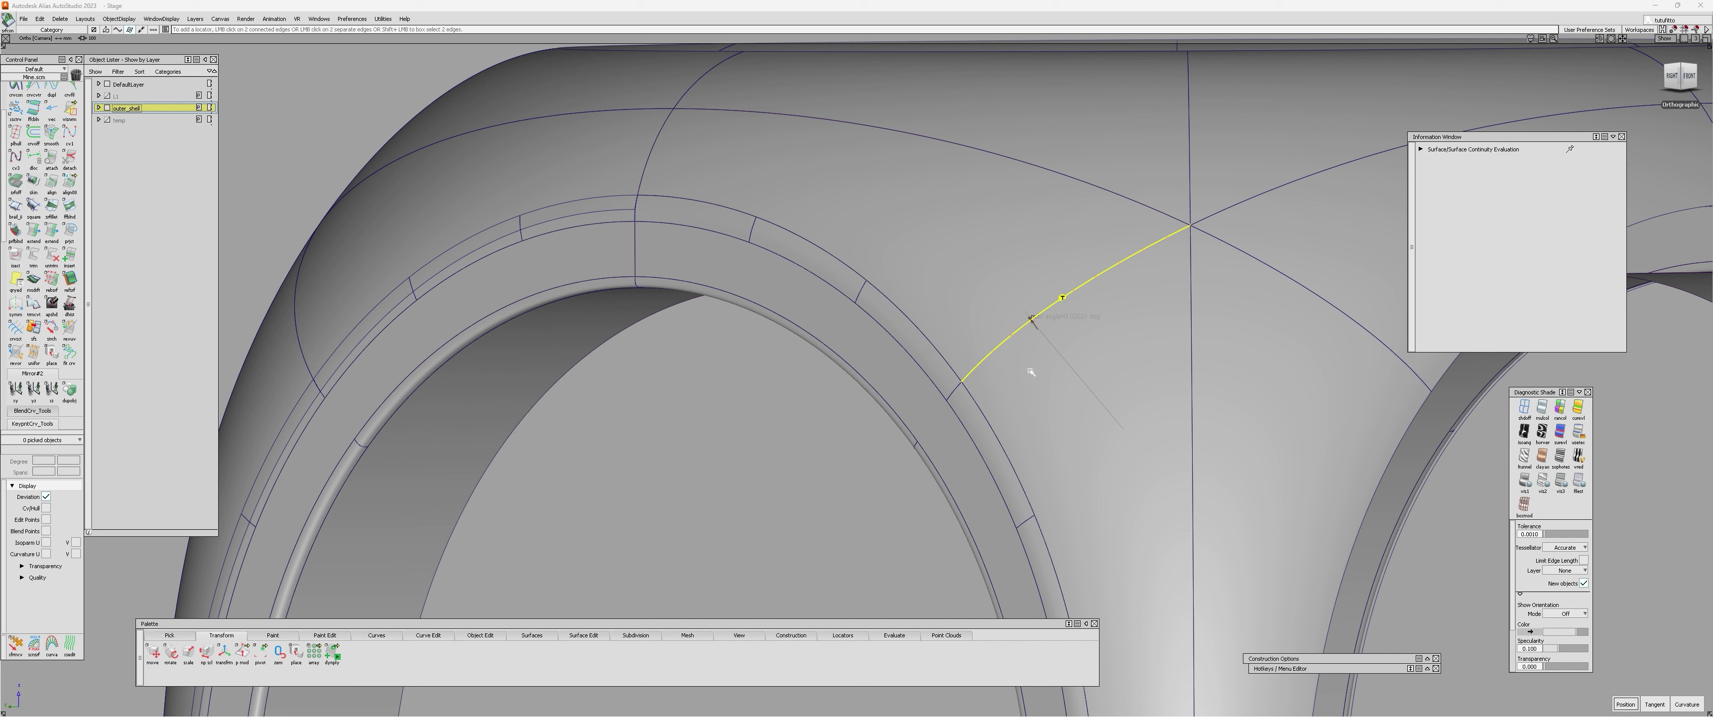
key(q)
- Examine the control vertices of the two trimmed surfaces, picking one on each side of the seam, and hide them
drag(1010, 303, 1028, 346)
key(h)
key(v)
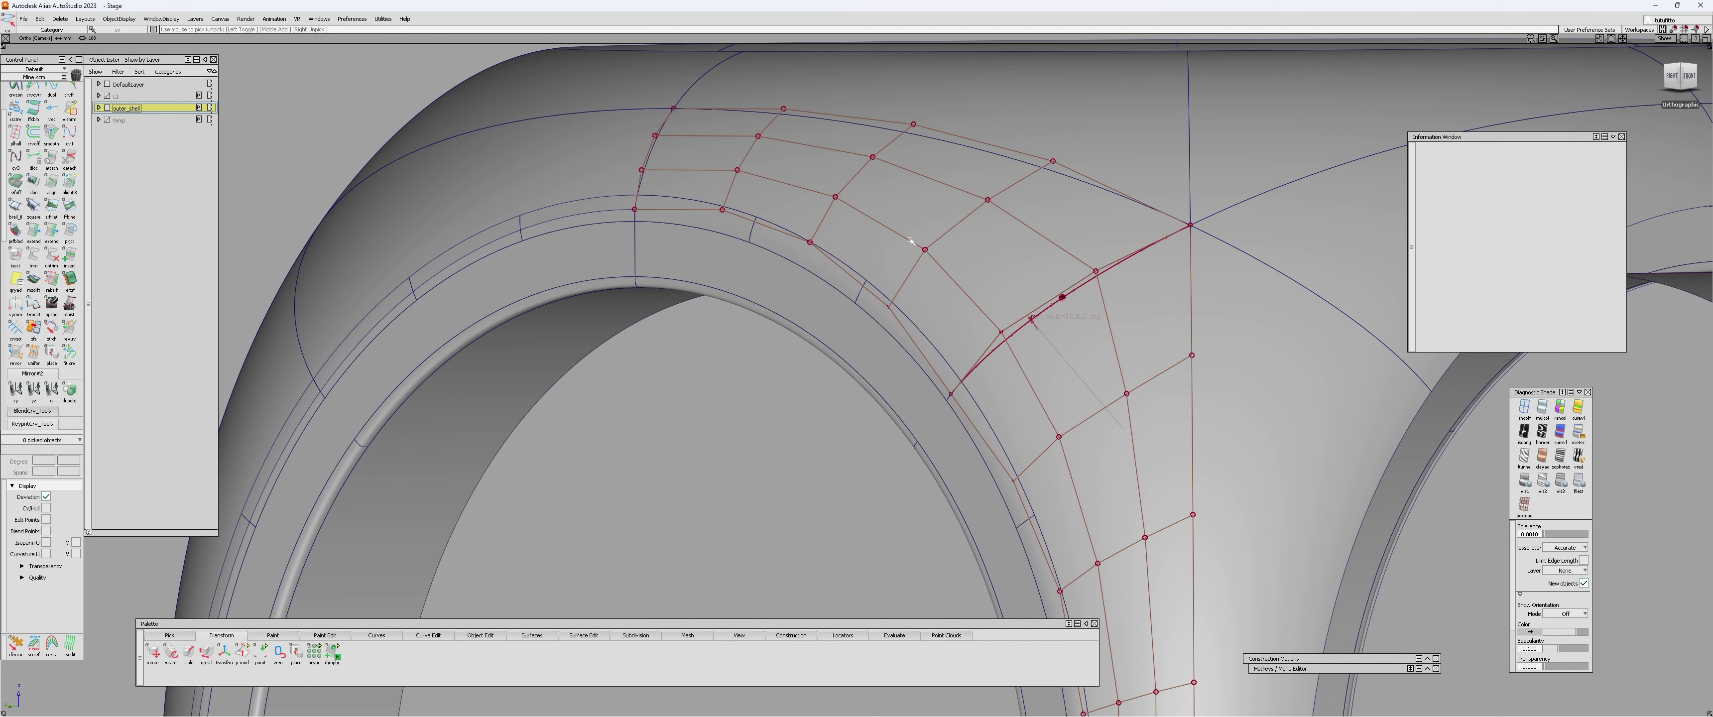
click(912, 242)
click(1059, 439)
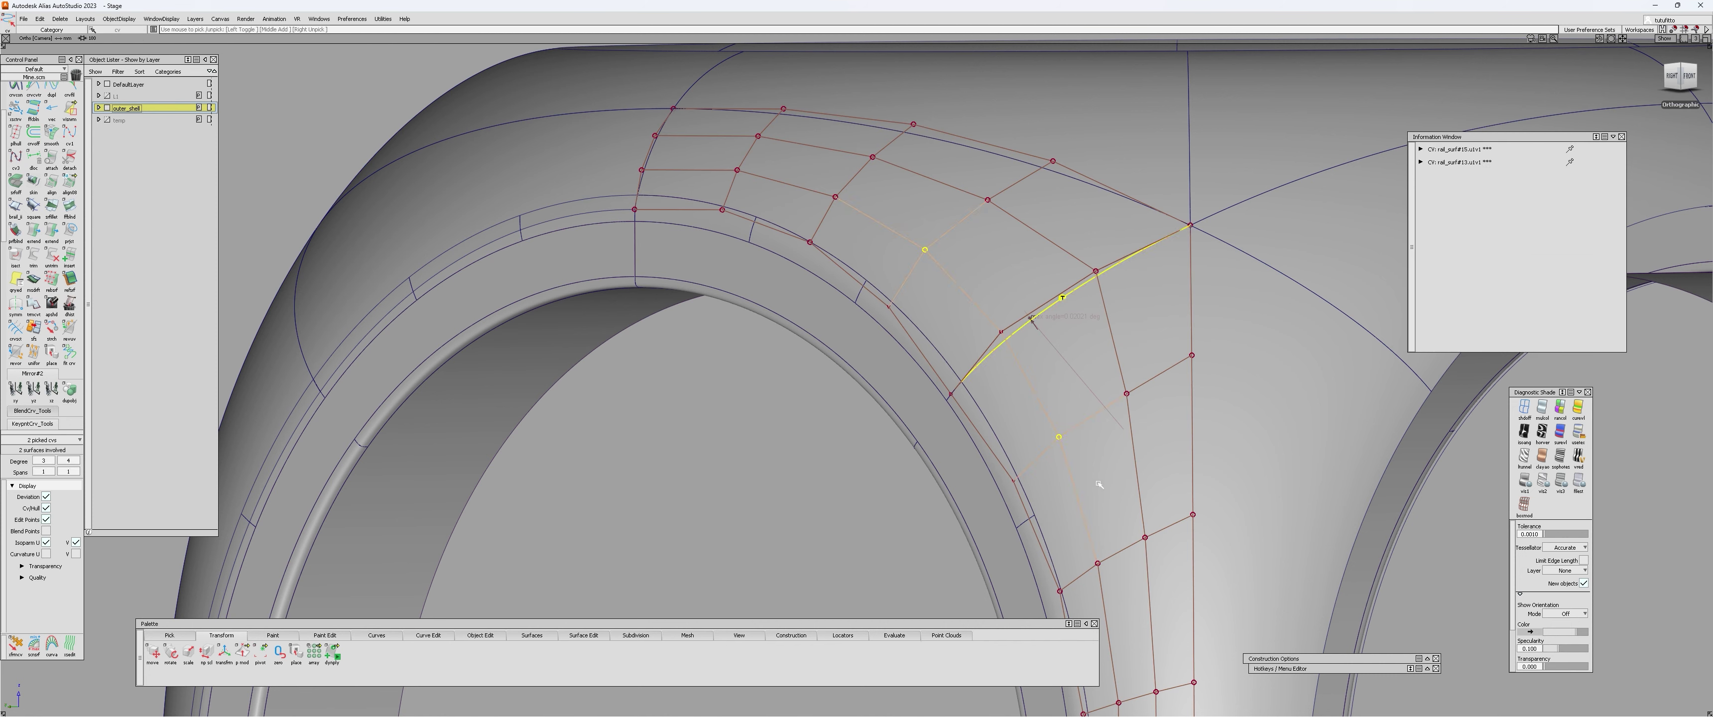
key(q)
click(1028, 249)
click(1088, 401)
key(l)
- Examine the whole shell from several sides to compare the rimmed and unrimmed openings
alt+shift+right_drag(1093, 403, 1036, 481)
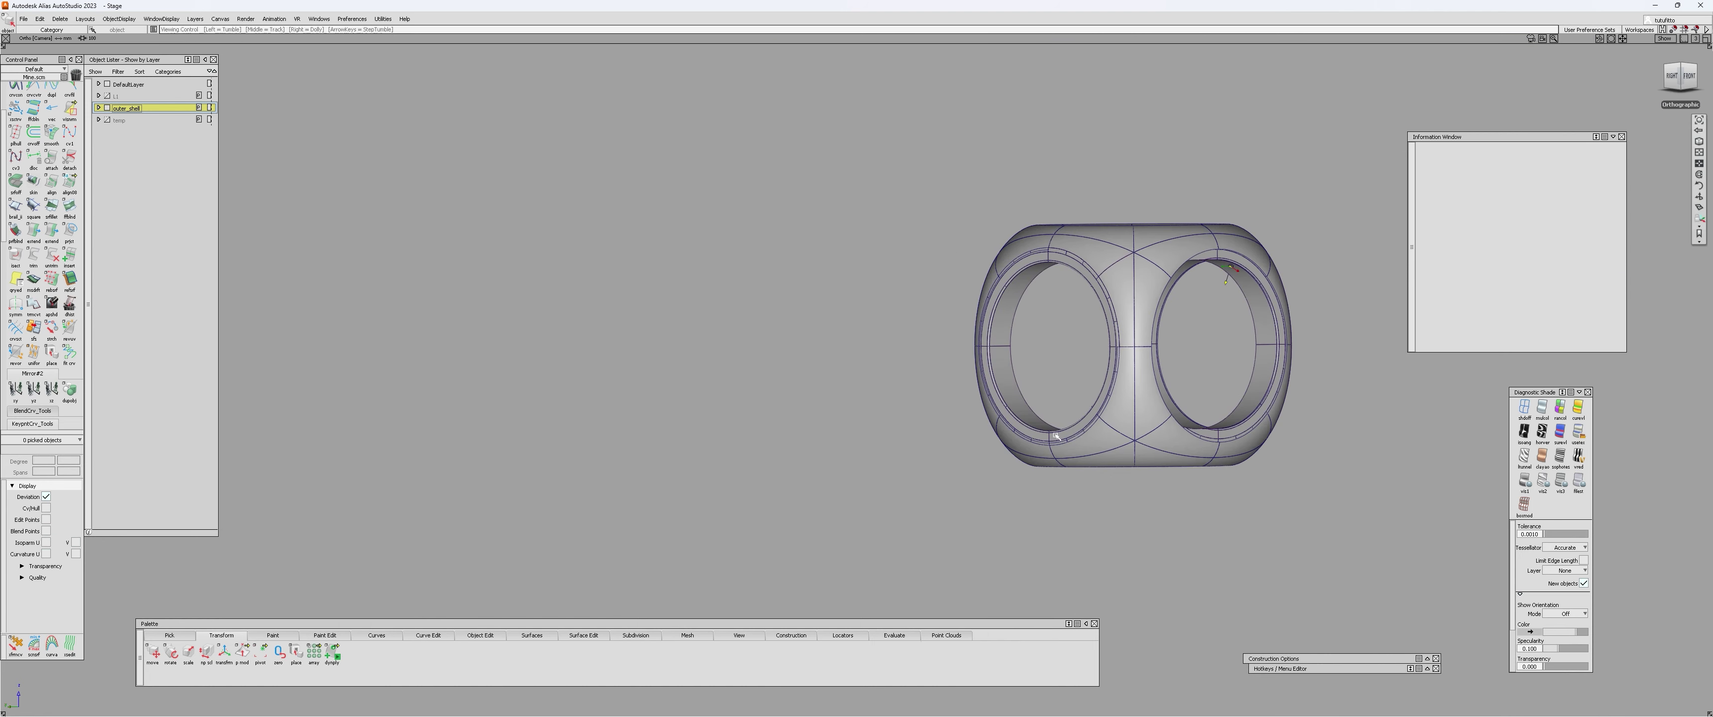
alt+shift+drag(1003, 299, 1040, 164)
alt+shift+drag(1157, 170, 1221, 390)
alt+shift+drag(1061, 397, 1054, 365)
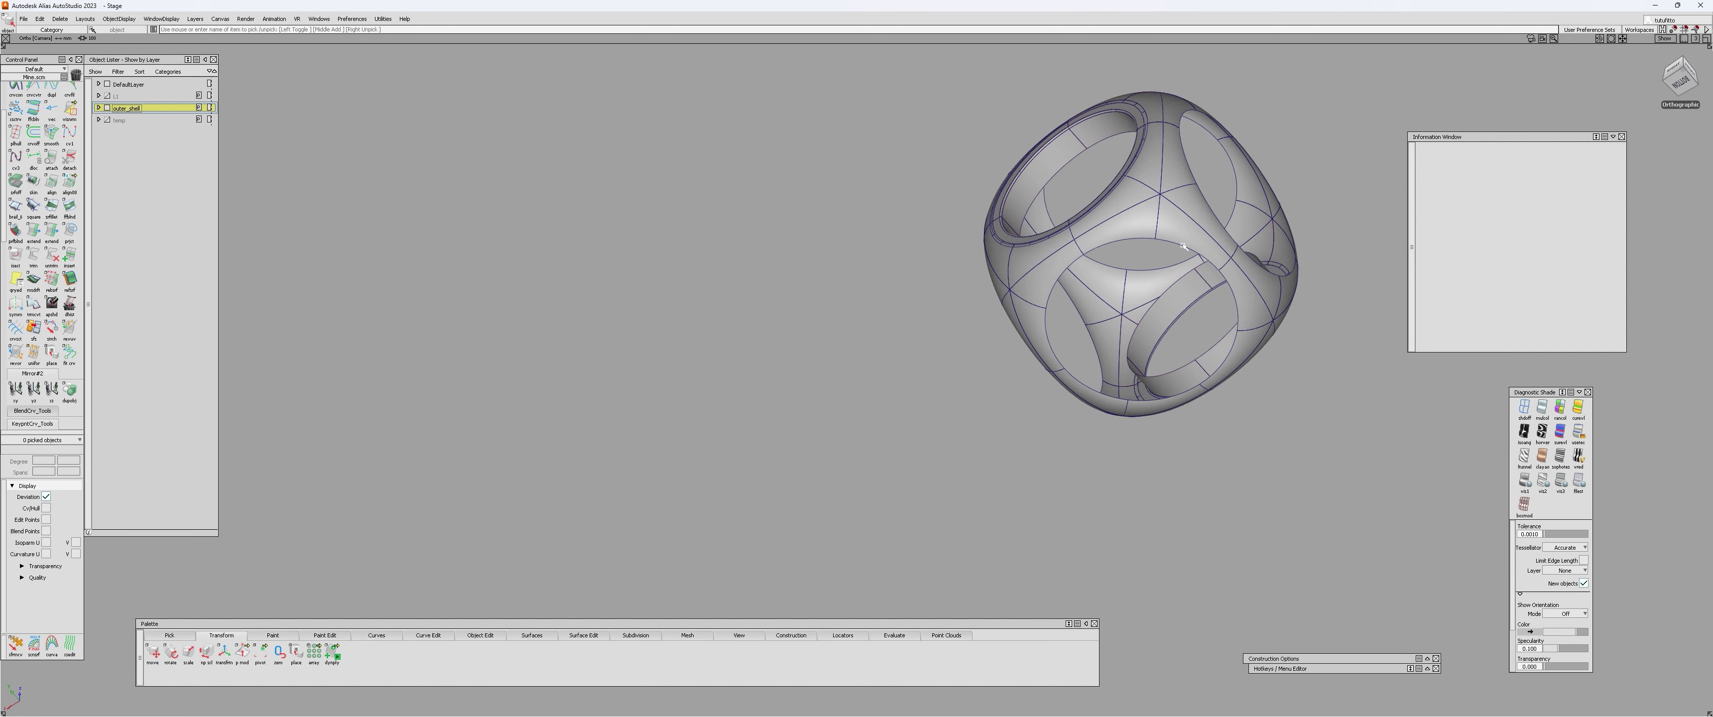
alt+shift+drag(1181, 224, 910, 575)
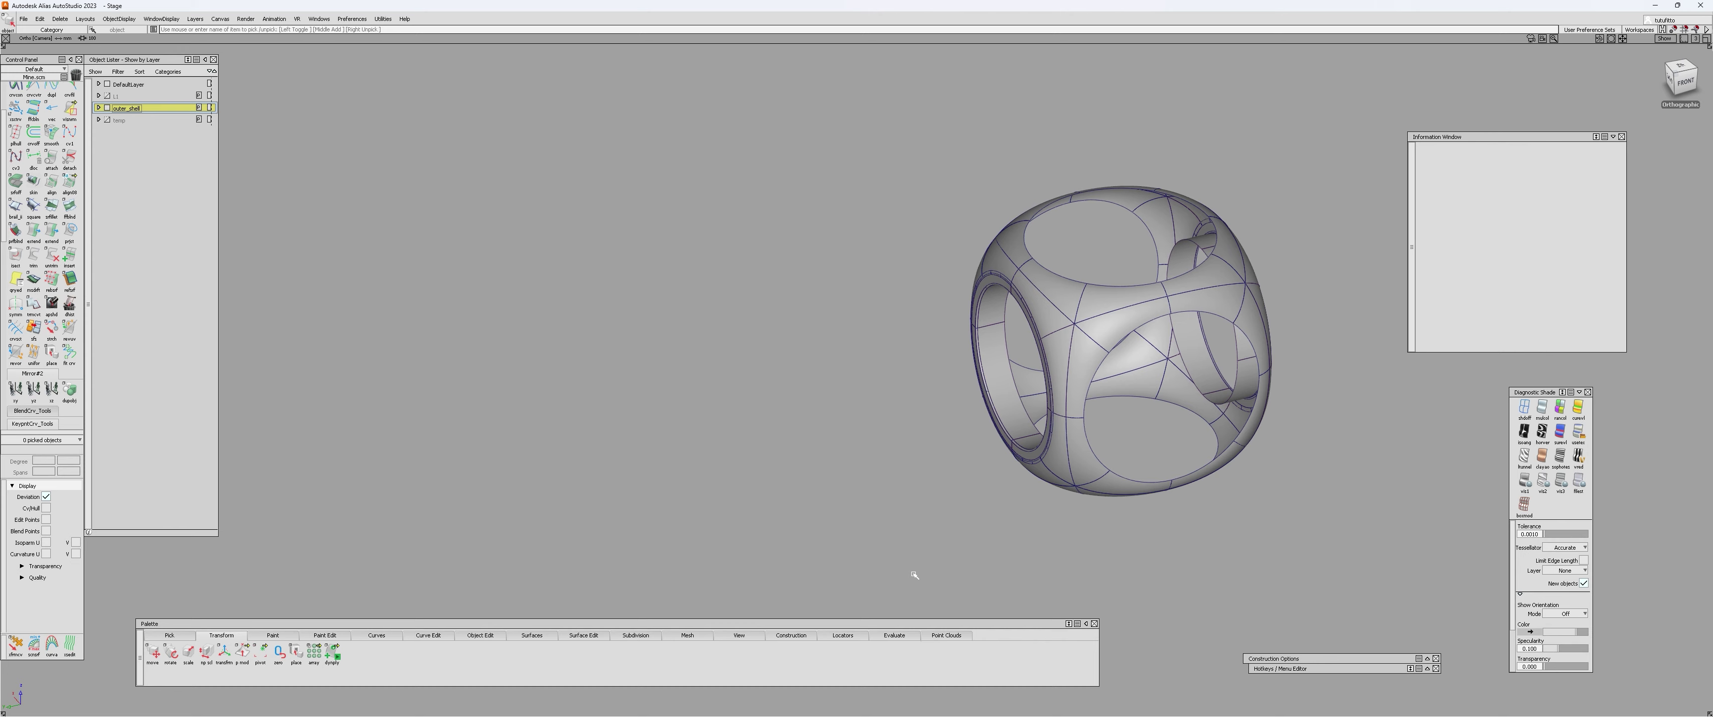
alt+shift+right_drag(1195, 336, 1296, 326)
alt+shift+drag(1184, 340, 898, 218)
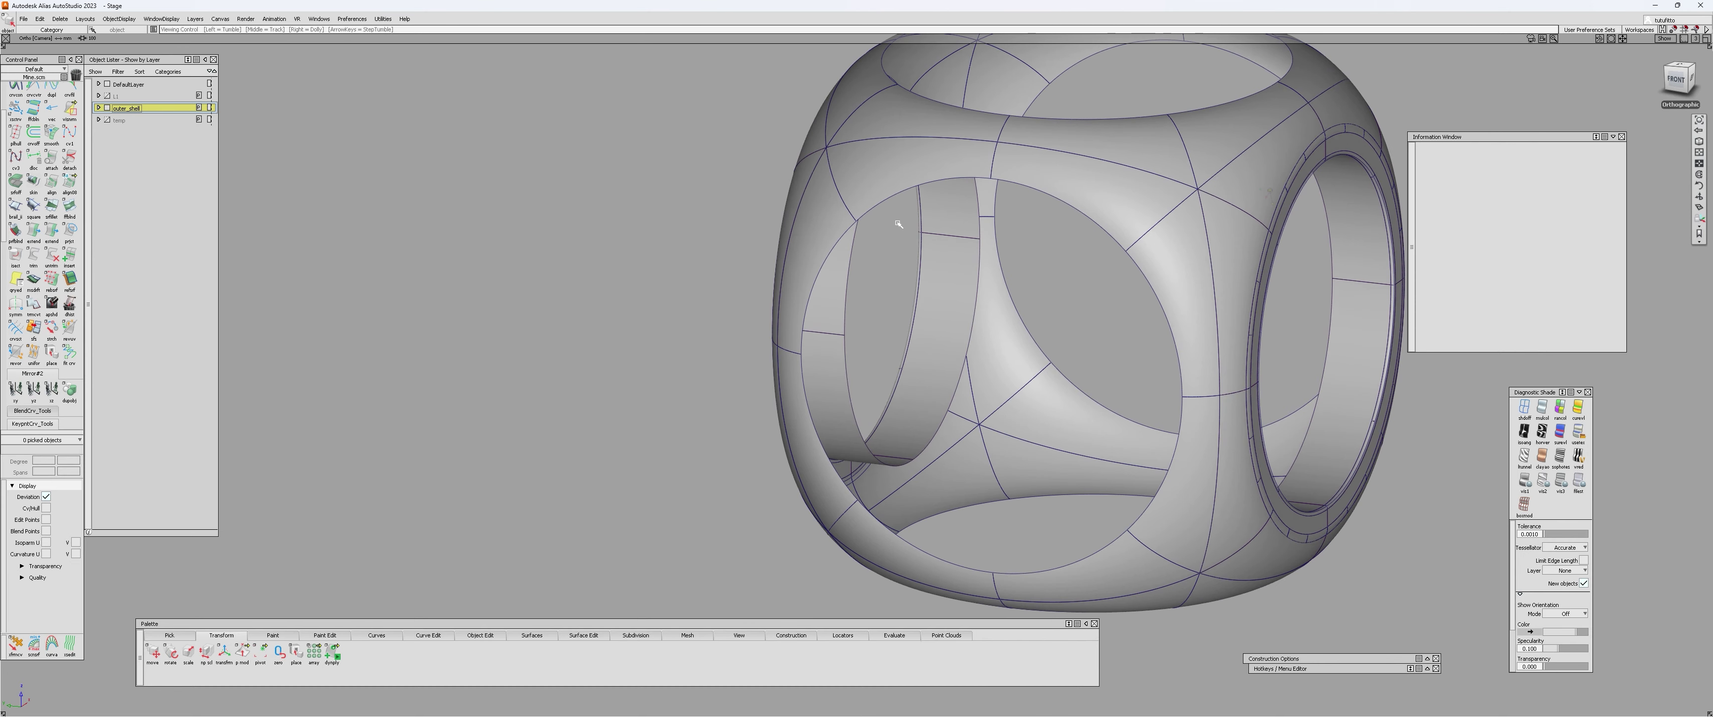
alt+shift+drag(1268, 193, 1034, 220)
alt+shift+middle_drag(1034, 220, 571, 287)
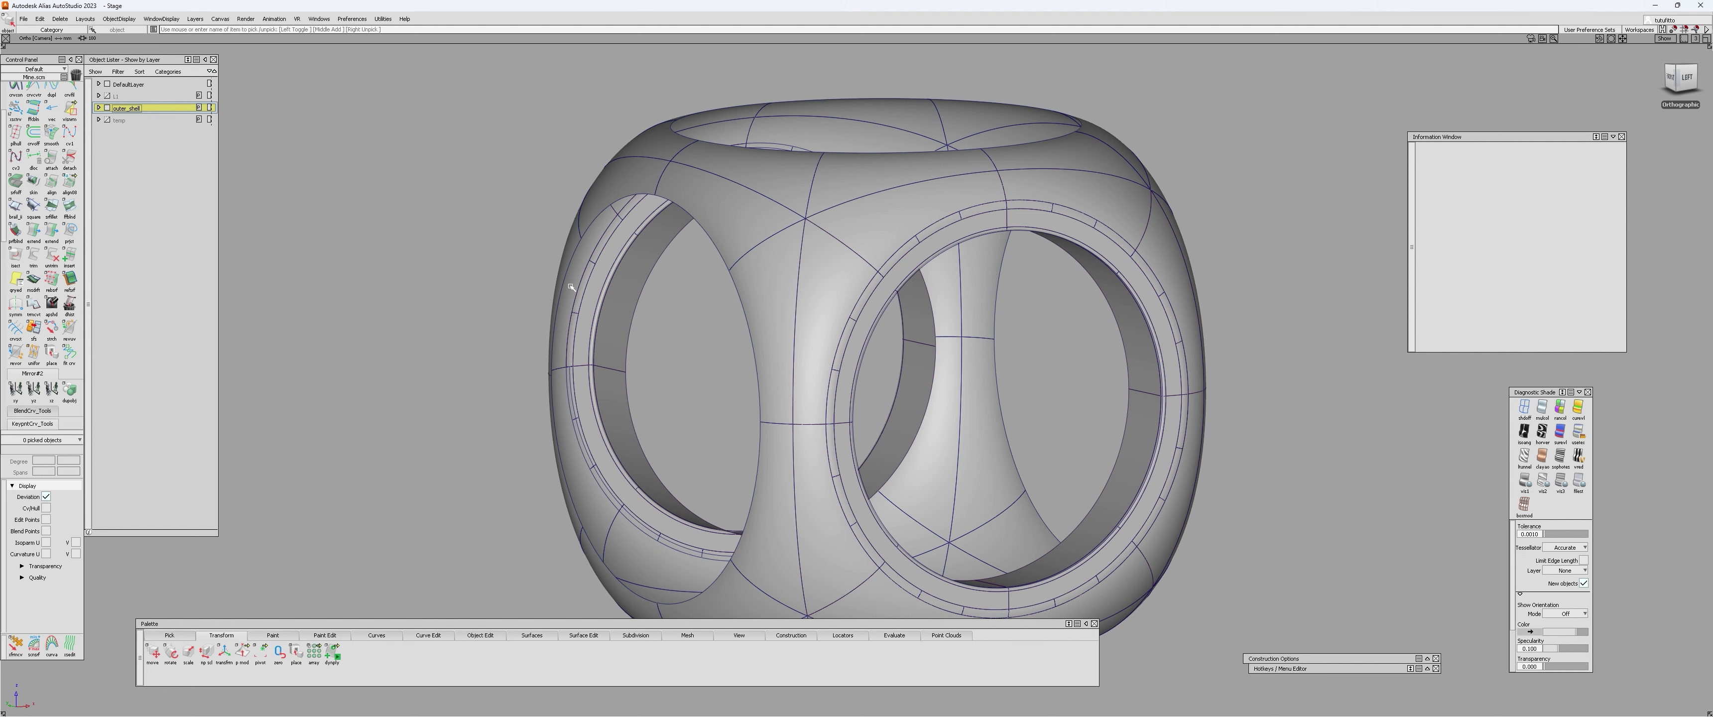
- Select the shell surfaces surrounding the rimmed side opening
ctrl+shift+drag(586, 279, 638, 279)
click(821, 293)
click(908, 212)
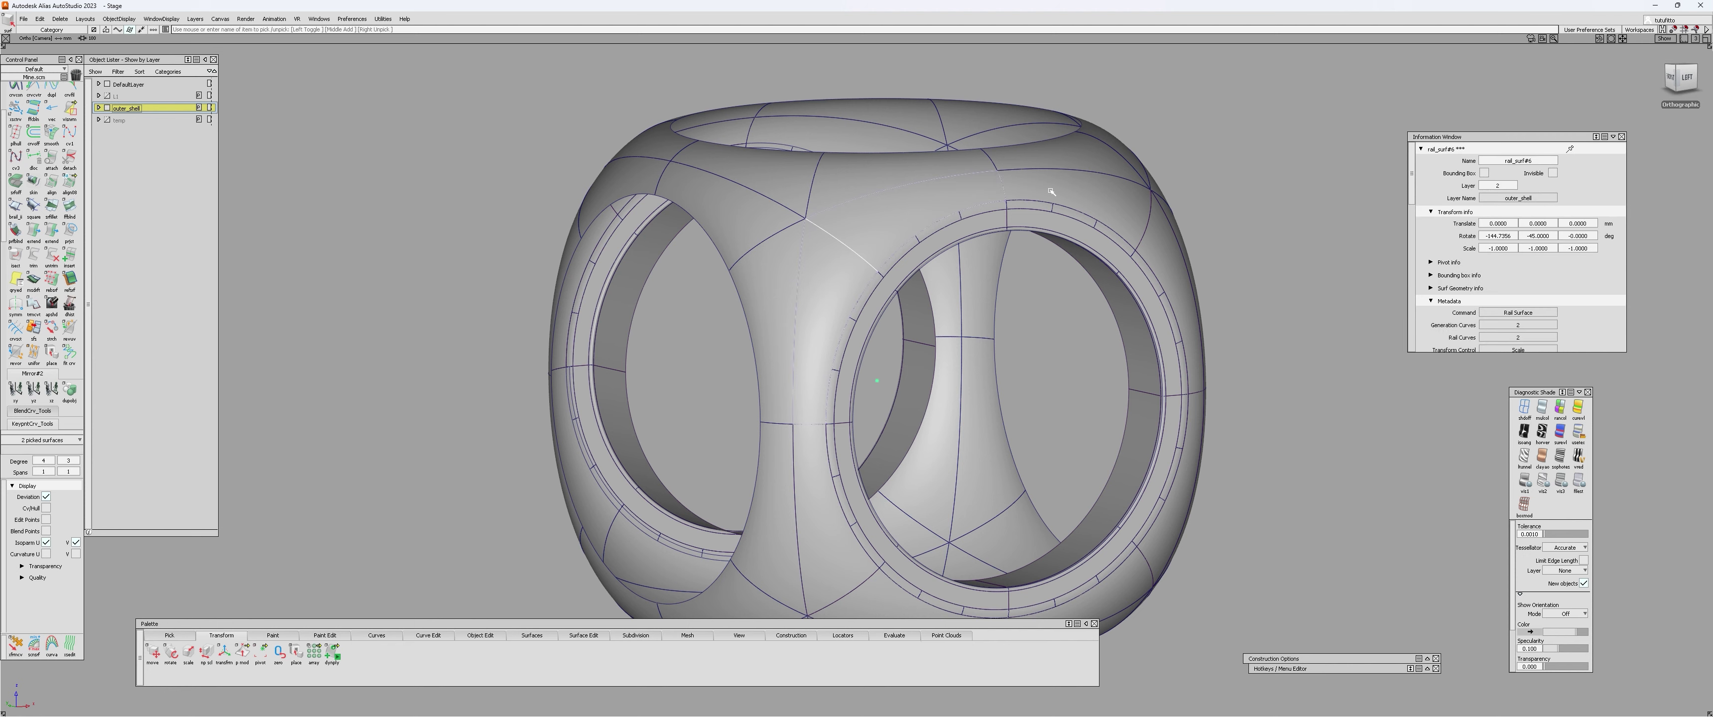
click(1051, 192)
alt+shift+drag(1131, 272, 1024, 287)
click(1190, 278)
click(1225, 477)
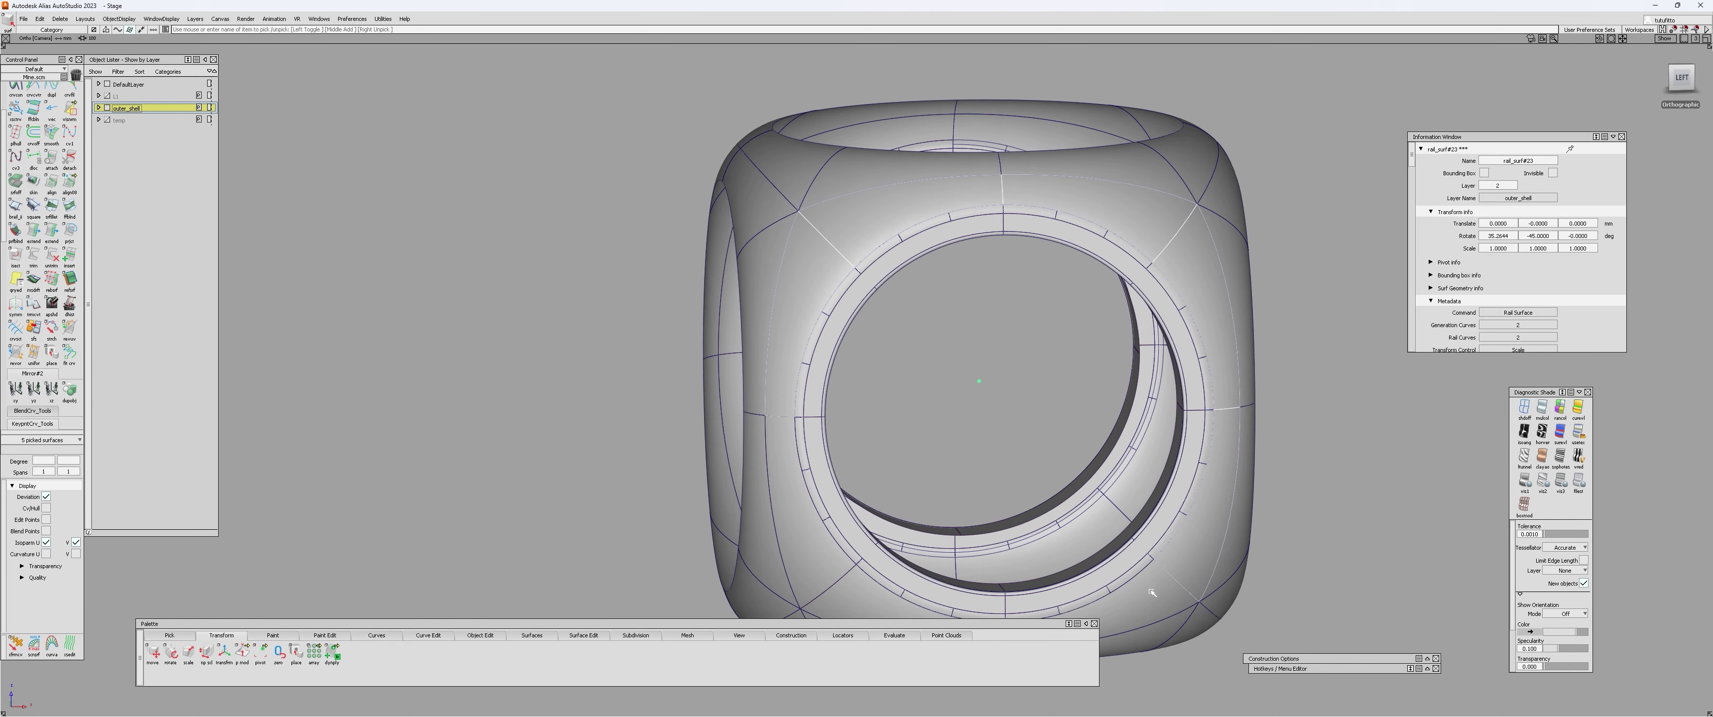
click(1151, 591)
alt+shift+middle_drag(1151, 592, 1324, 413)
click(1054, 426)
click(947, 372)
alt+shift+drag(937, 376, 1245, 372)
alt+shift+right_drag(1245, 372, 1170, 372)
alt+shift+drag(1170, 372, 1064, 425)
alt+shift+drag(1037, 293, 1015, 254)
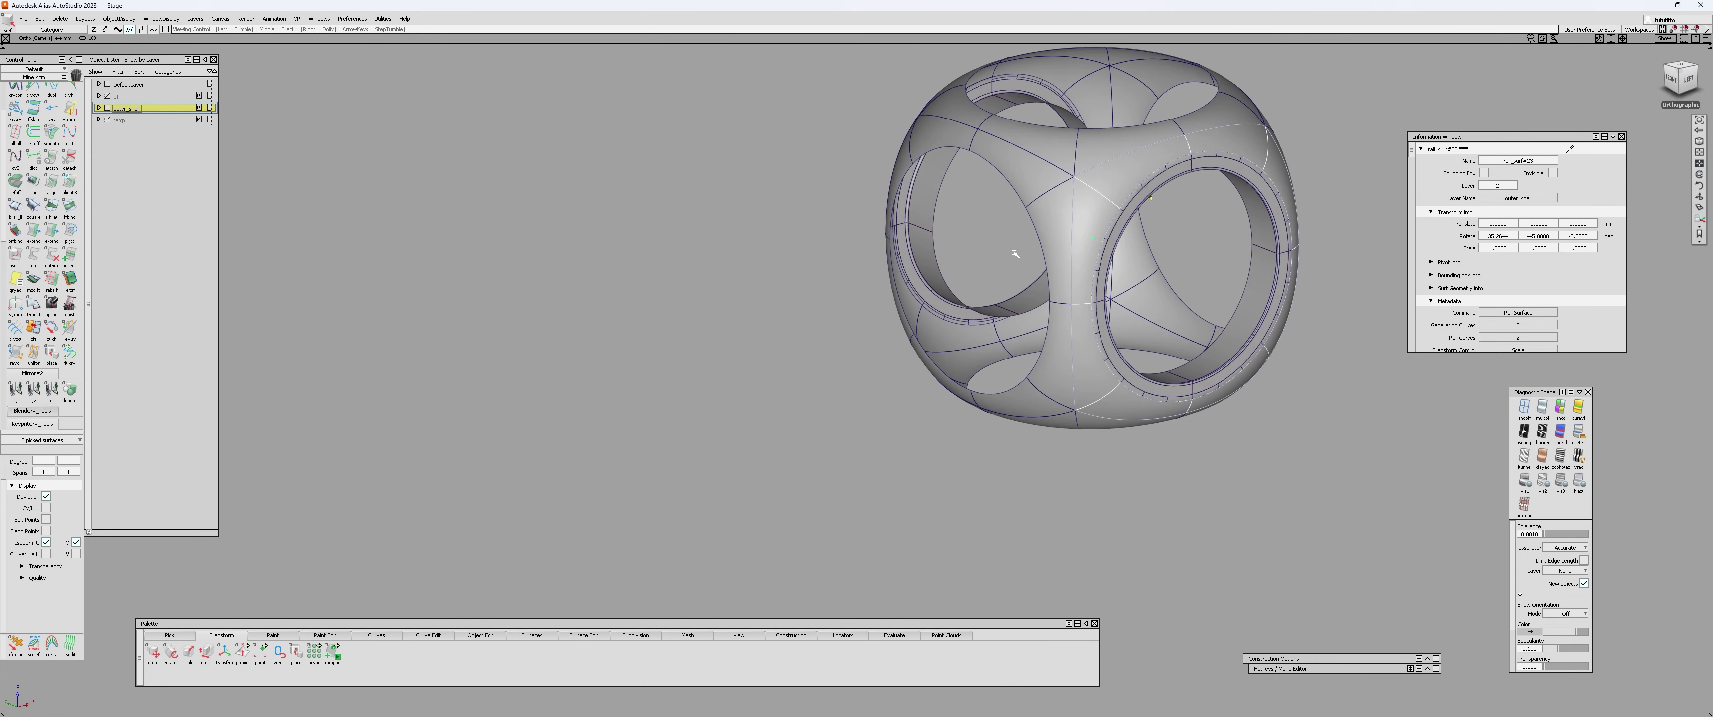
alt+shift+middle_drag(1015, 253, 912, 416)
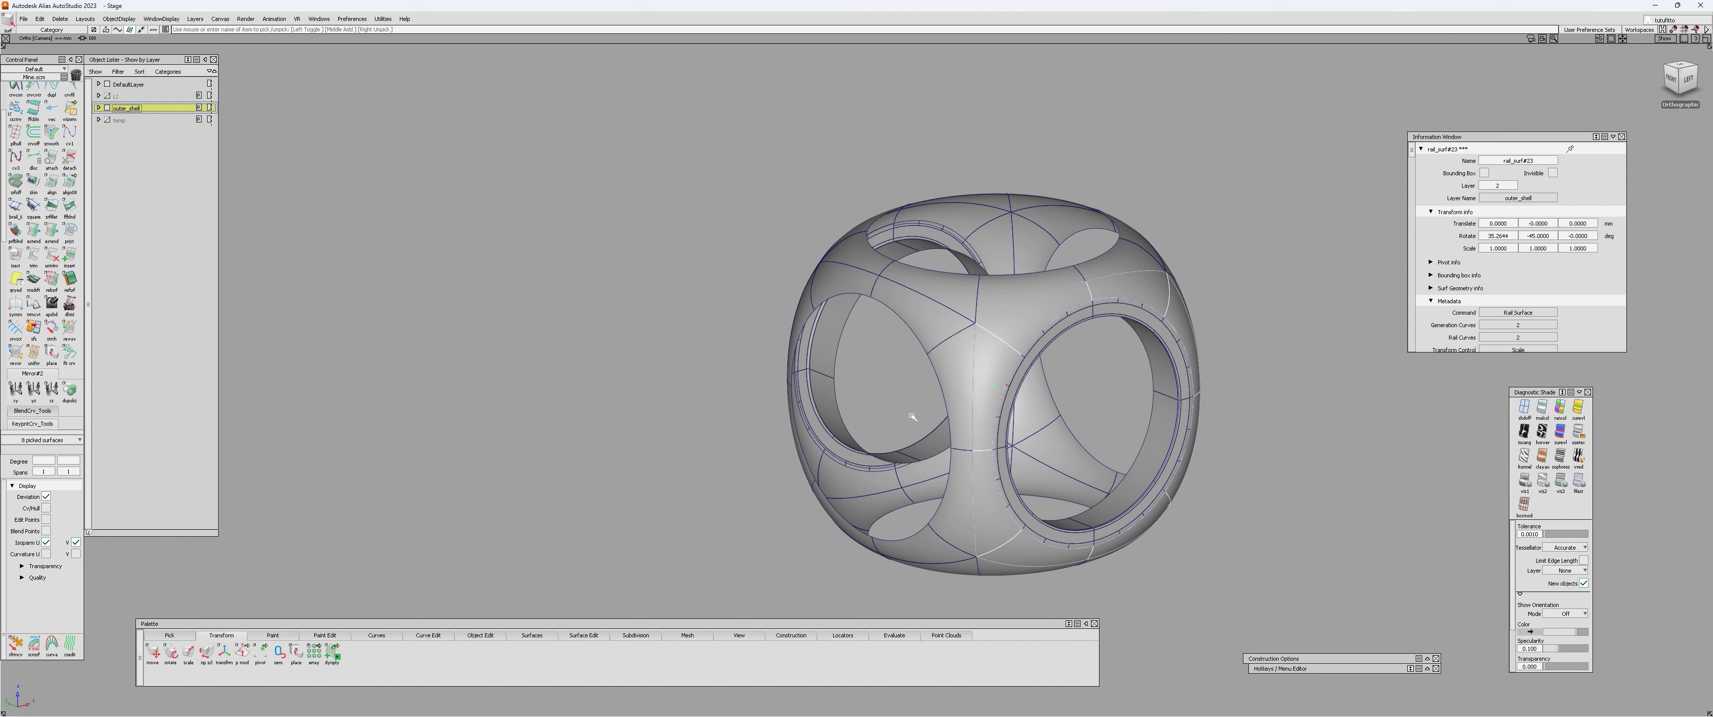